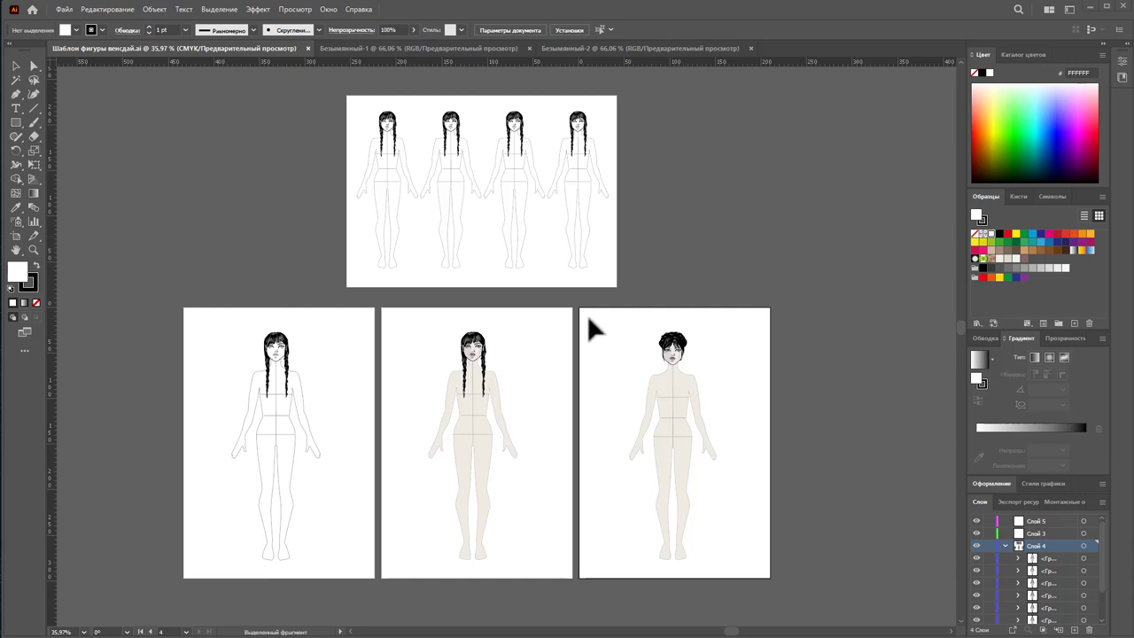
- Copy the right-hand short-haired figure into the Безымянный-1 document and leave it unselected
{"action": "left_click_drag", "start_coordinate": [587, 318], "coordinate": [755, 581]}
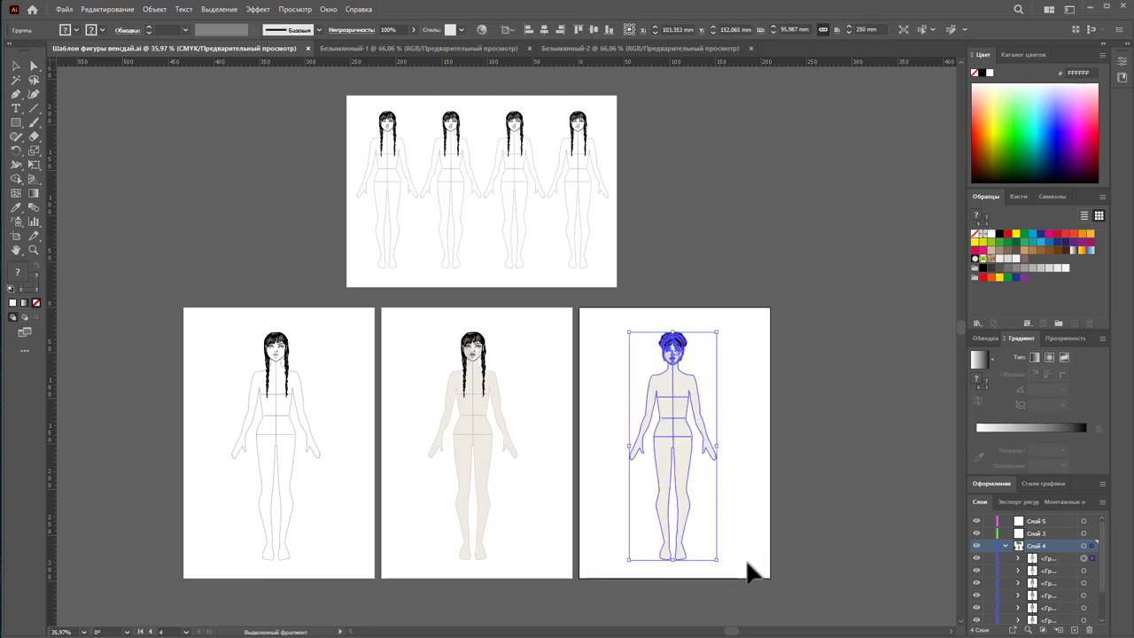
{"action": "left_click", "coordinate": [383, 49]}
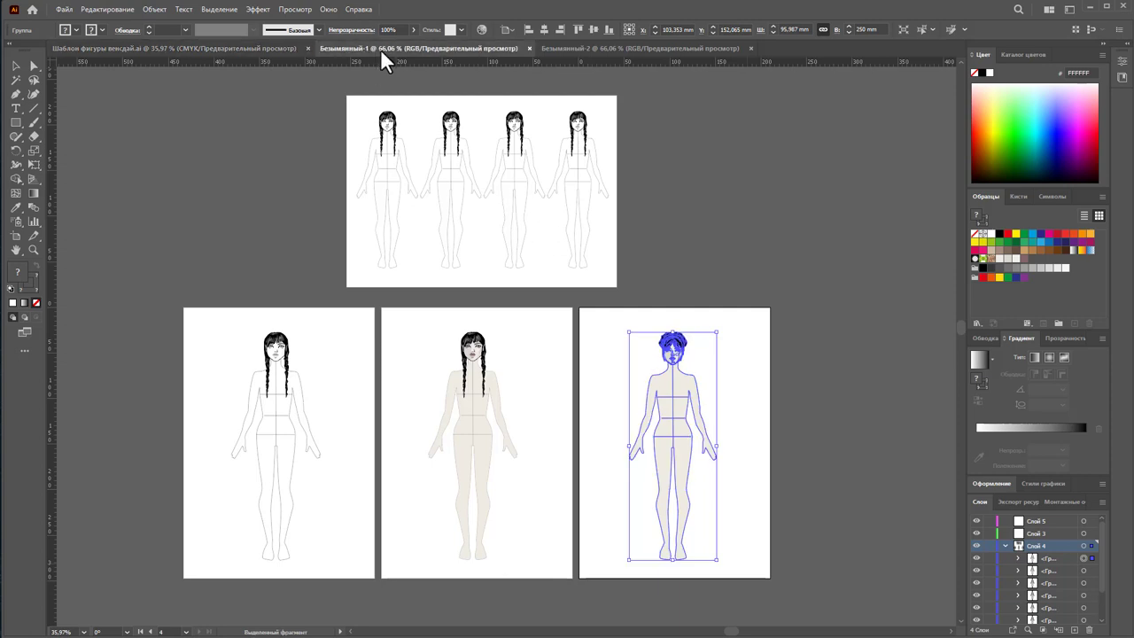
{"action": "key", "text": "ctrl+v"}
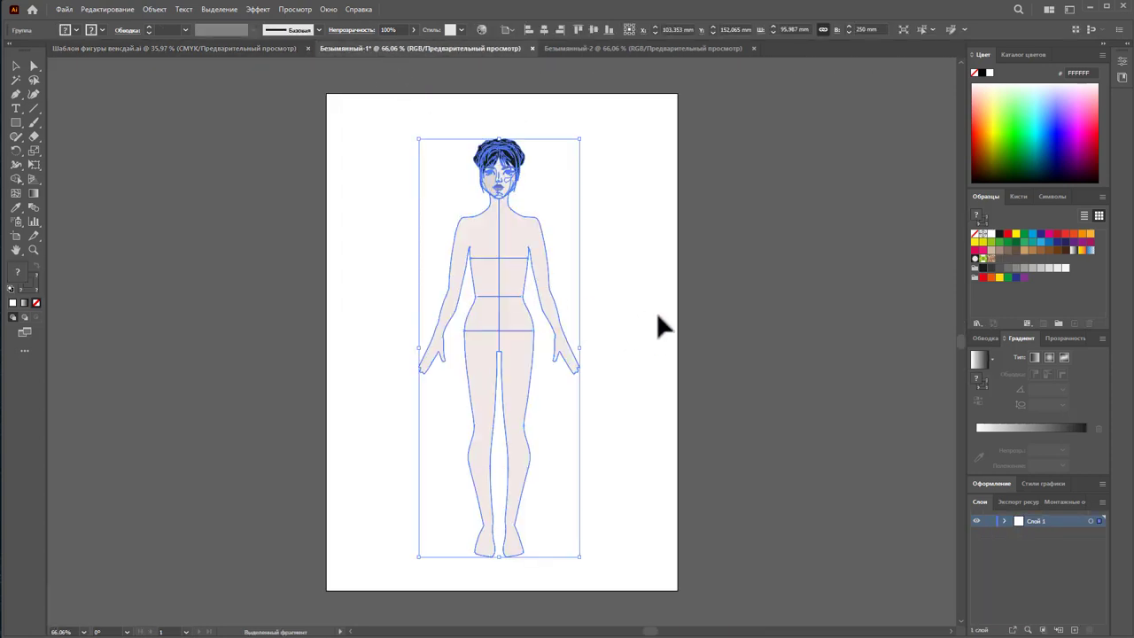
{"action": "left_click", "coordinate": [657, 315]}
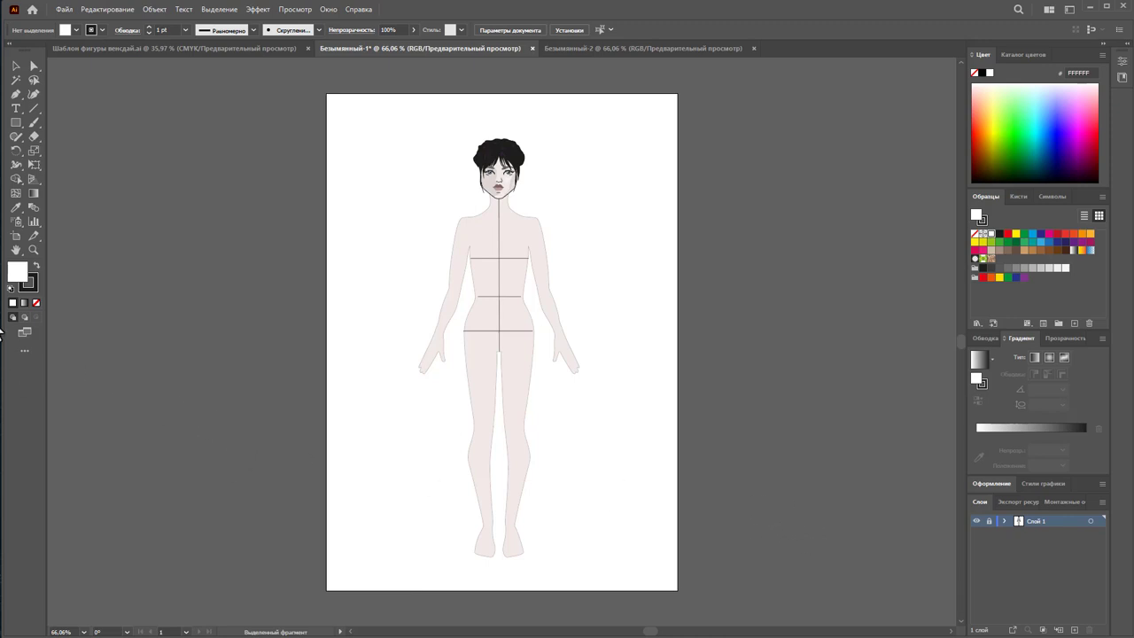
{"action": "left_click_drag", "start_coordinate": [518, 289], "coordinate": [554, 304]}
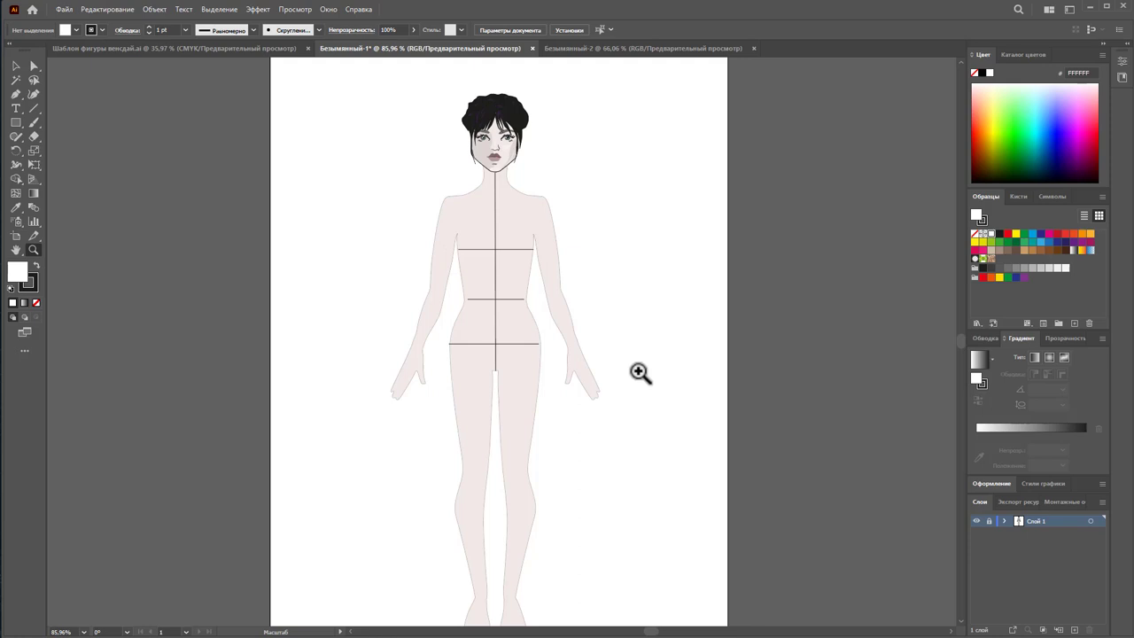
{"action": "scroll", "coordinate": [639, 366], "scroll_direction": "down", "scroll_amount": 2}
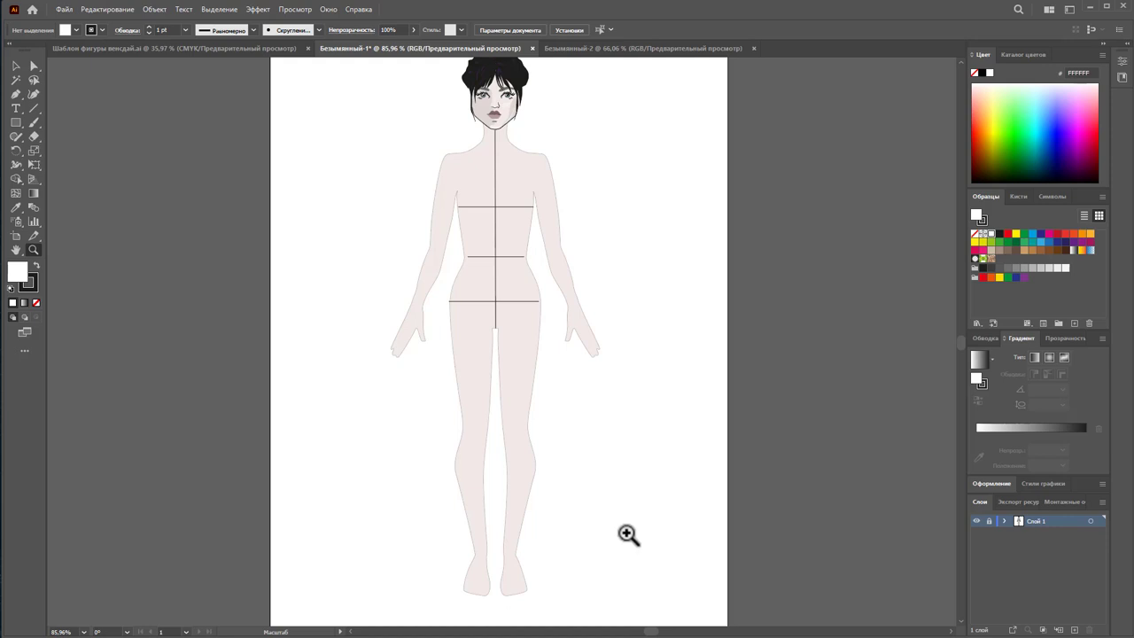
{"action": "scroll", "coordinate": [561, 409], "scroll_direction": "up", "scroll_amount": 3}
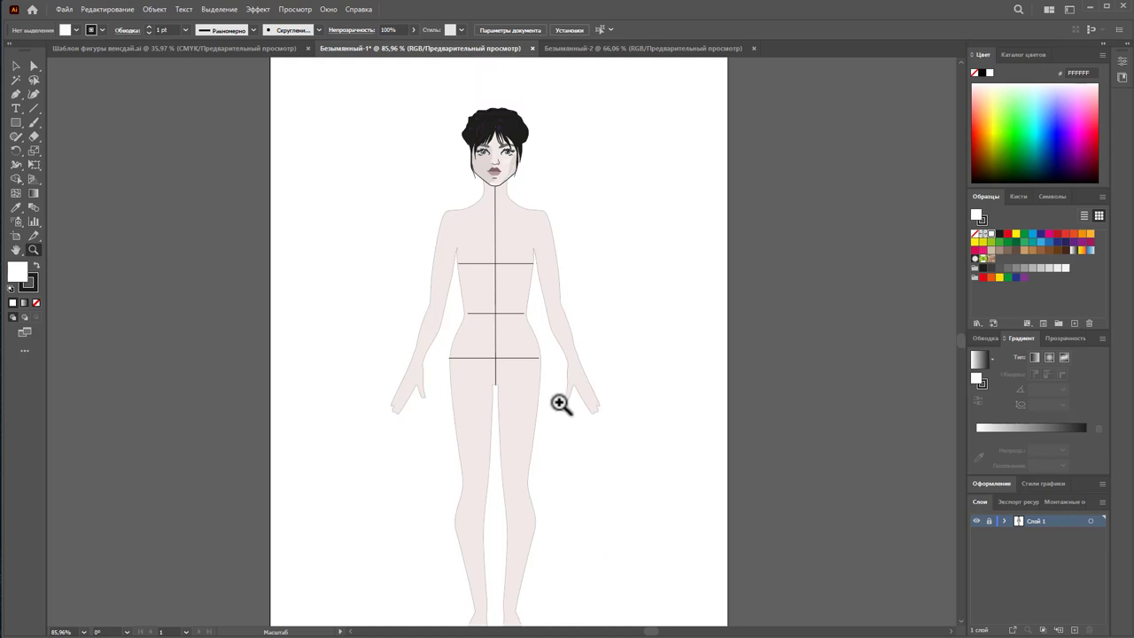
{"action": "left_click_drag", "start_coordinate": [531, 263], "coordinate": [564, 326]}
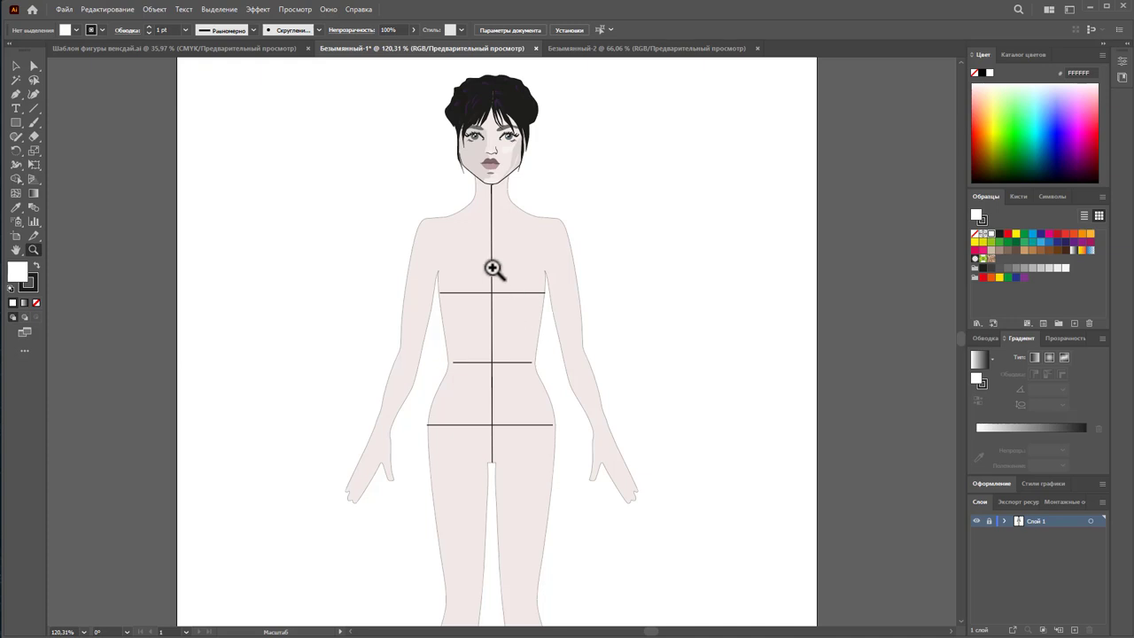
{"action": "left_click_drag", "start_coordinate": [493, 266], "coordinate": [542, 335]}
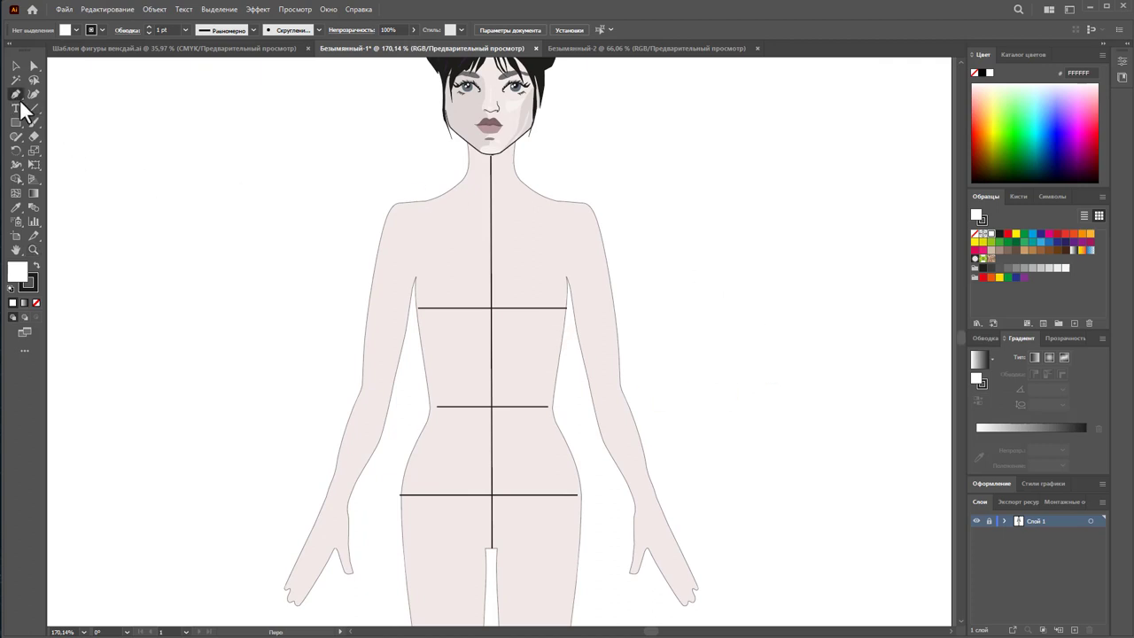
- Set the fill to none and add Слой 2 above Слой 1, zoomed on the neck
{"action": "left_click", "coordinate": [36, 303]}
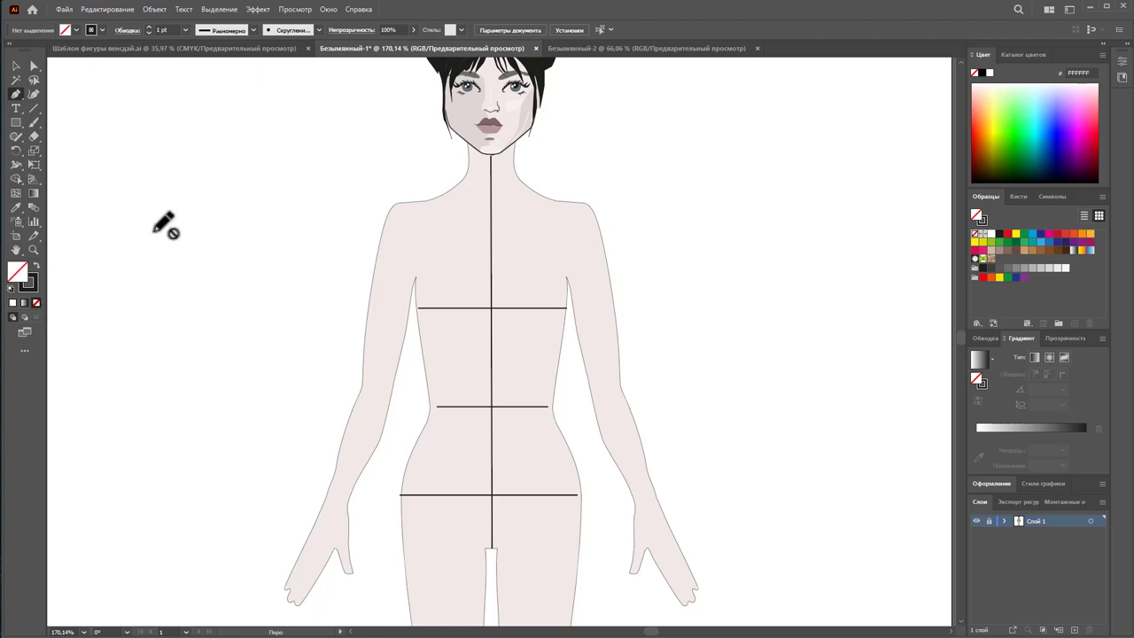
{"action": "left_click", "coordinate": [1073, 629]}
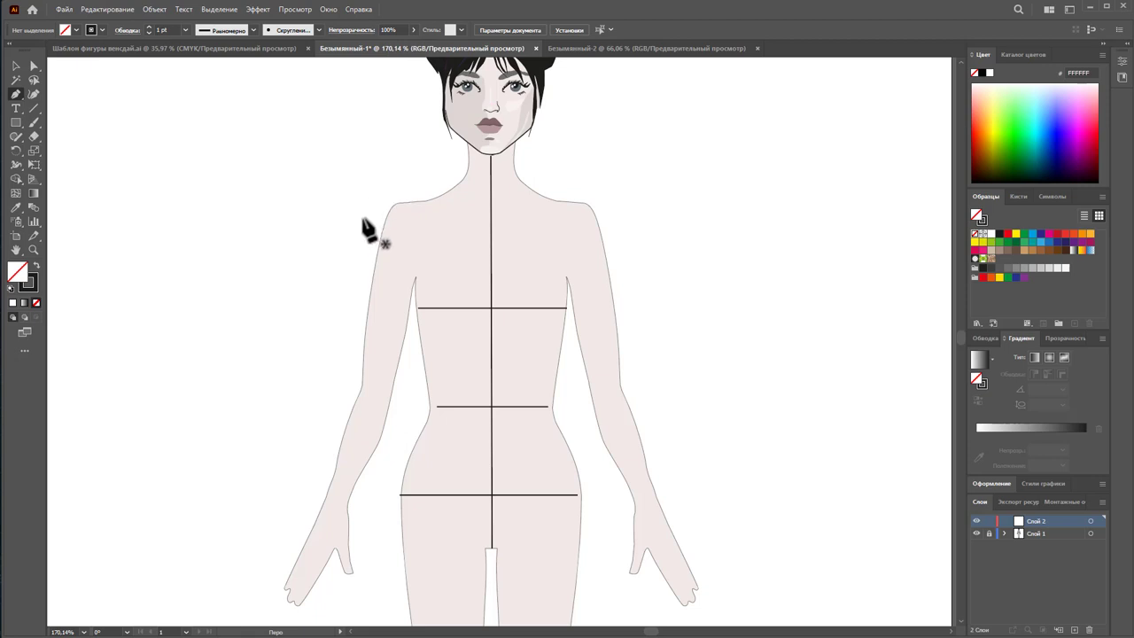
{"action": "left_click", "coordinate": [34, 250]}
{"action": "mouse_move", "coordinate": [497, 192]}
{"action": "left_mouse_down"}
{"action": "mouse_move", "coordinate": [493, 373]}
{"action": "mouse_move", "coordinate": [612, 385]}
{"action": "left_mouse_up"}
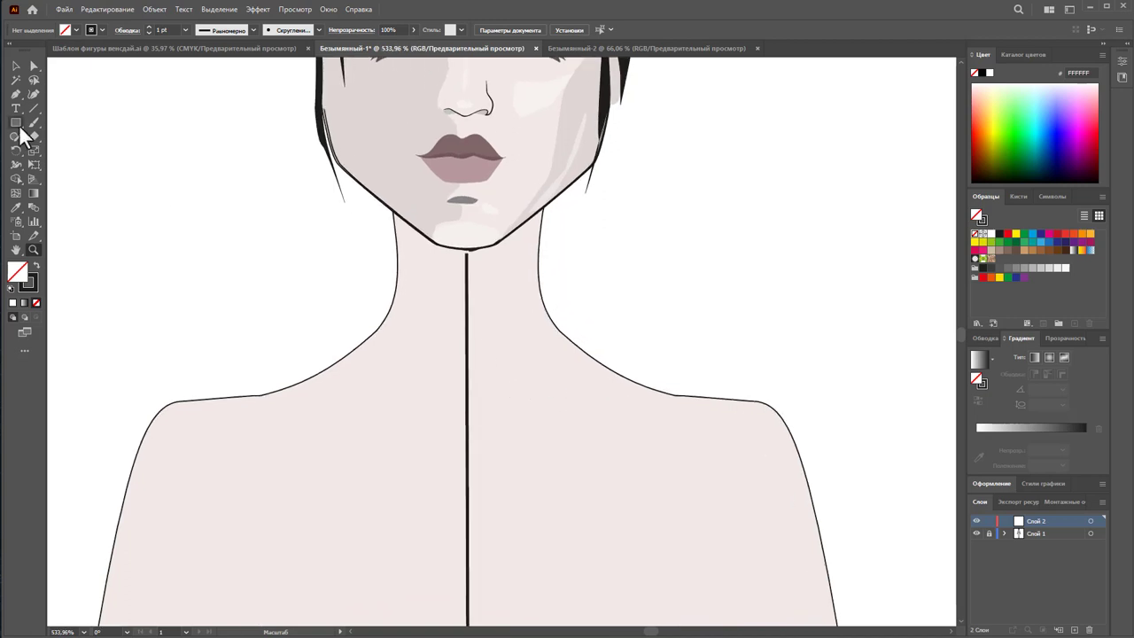
{"action": "left_click", "coordinate": [16, 94]}
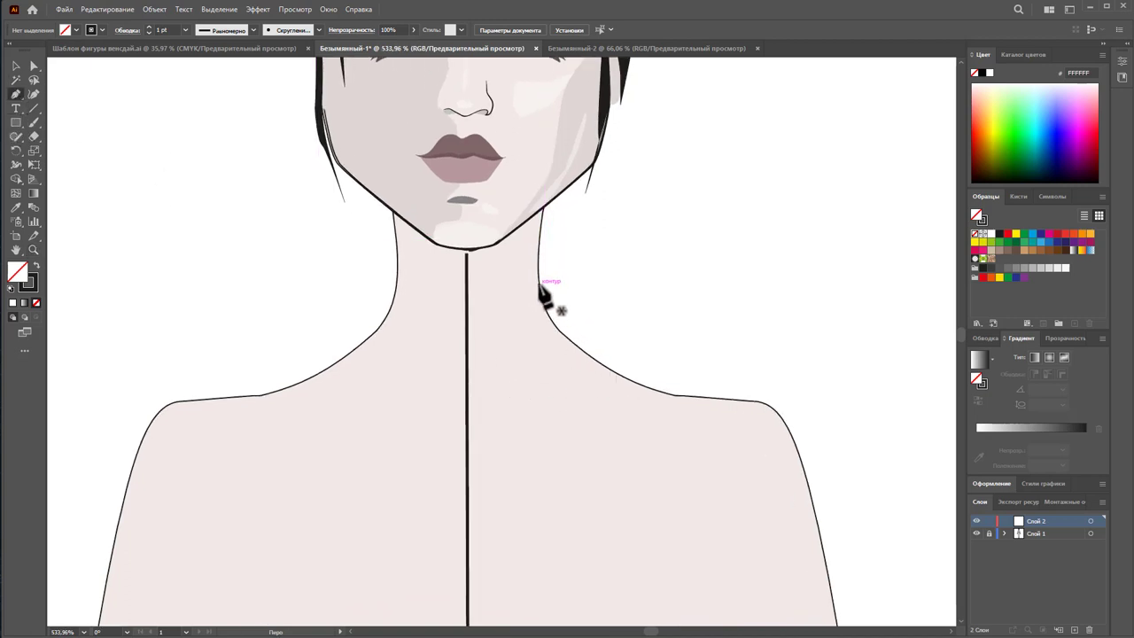
- Draw a trial path along the neck and delete it
{"action": "left_click", "coordinate": [538, 283]}
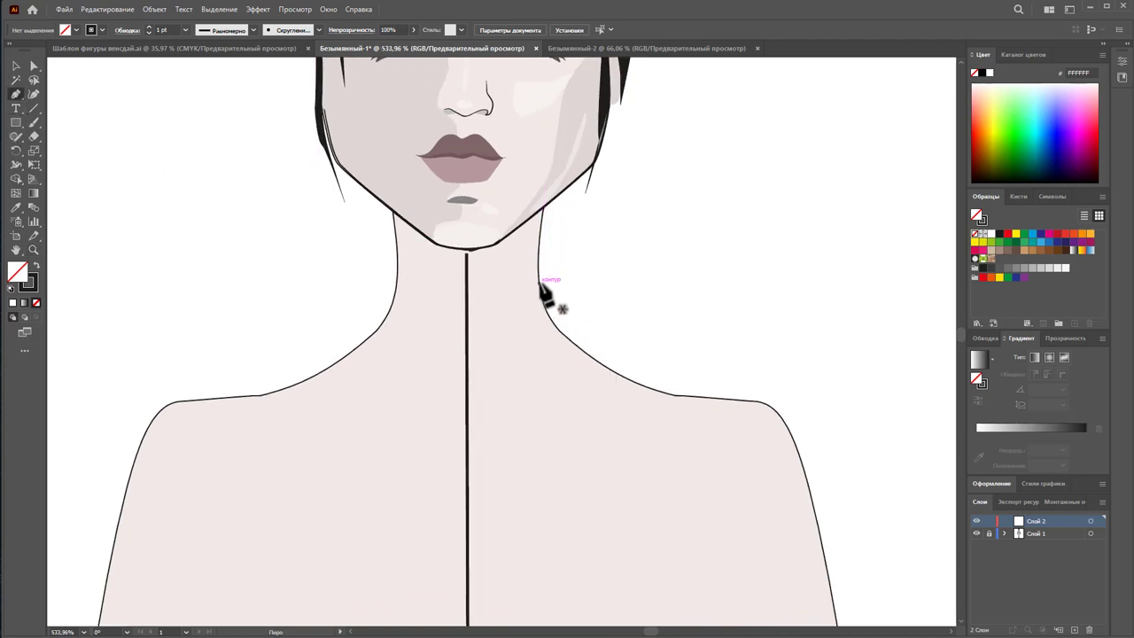
{"action": "left_click", "coordinate": [492, 316]}
{"action": "left_click", "coordinate": [468, 321]}
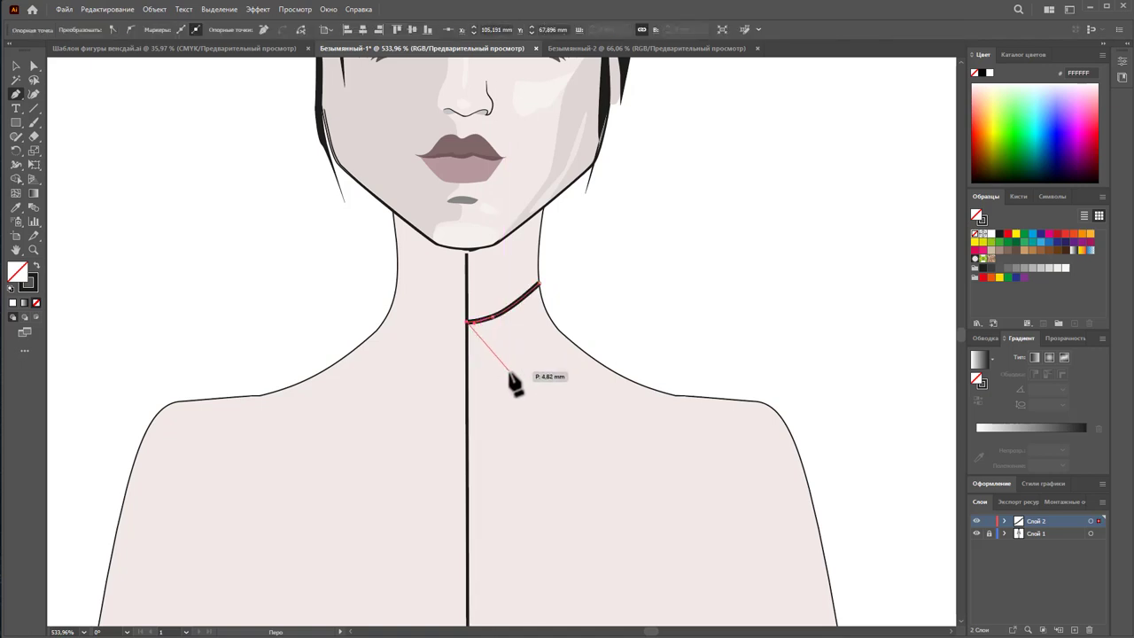
{"action": "key", "text": "ctrl"}
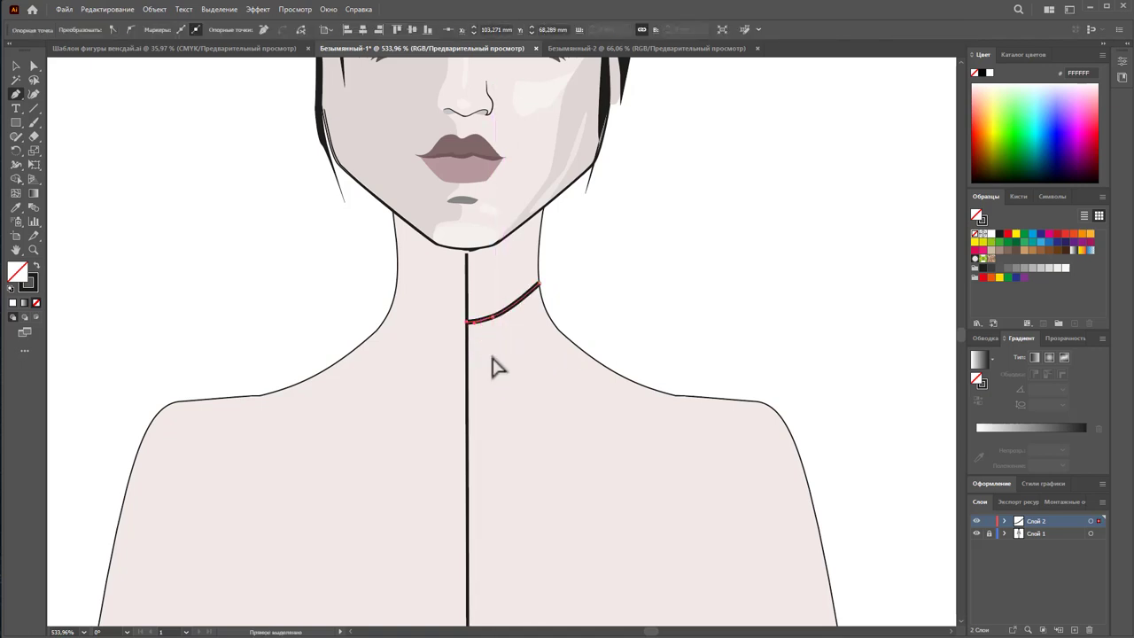
{"action": "key", "text": "Delete"}
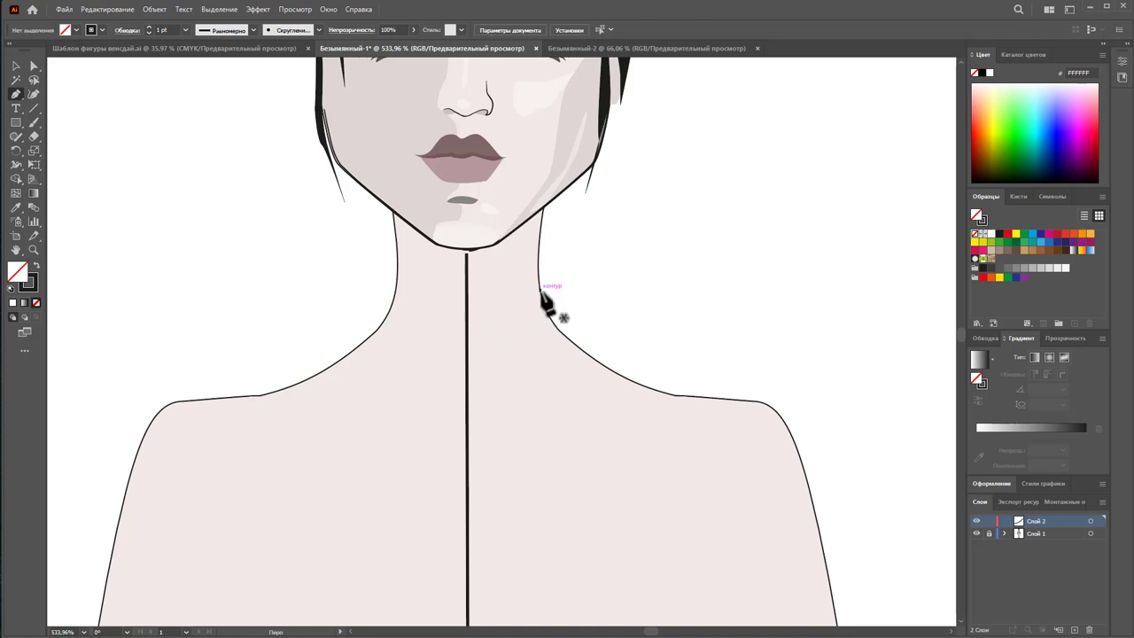
- Draw the closed four-sided collar outline from the neck contour to the centre line and down
{"action": "left_click", "coordinate": [541, 296]}
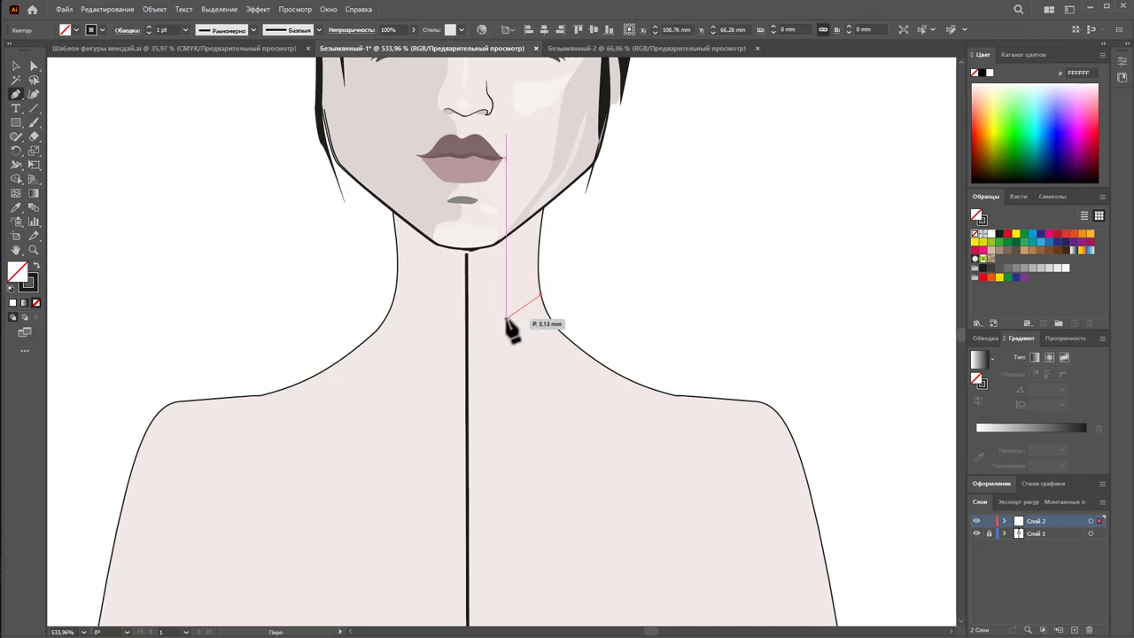
{"action": "left_click", "coordinate": [466, 329]}
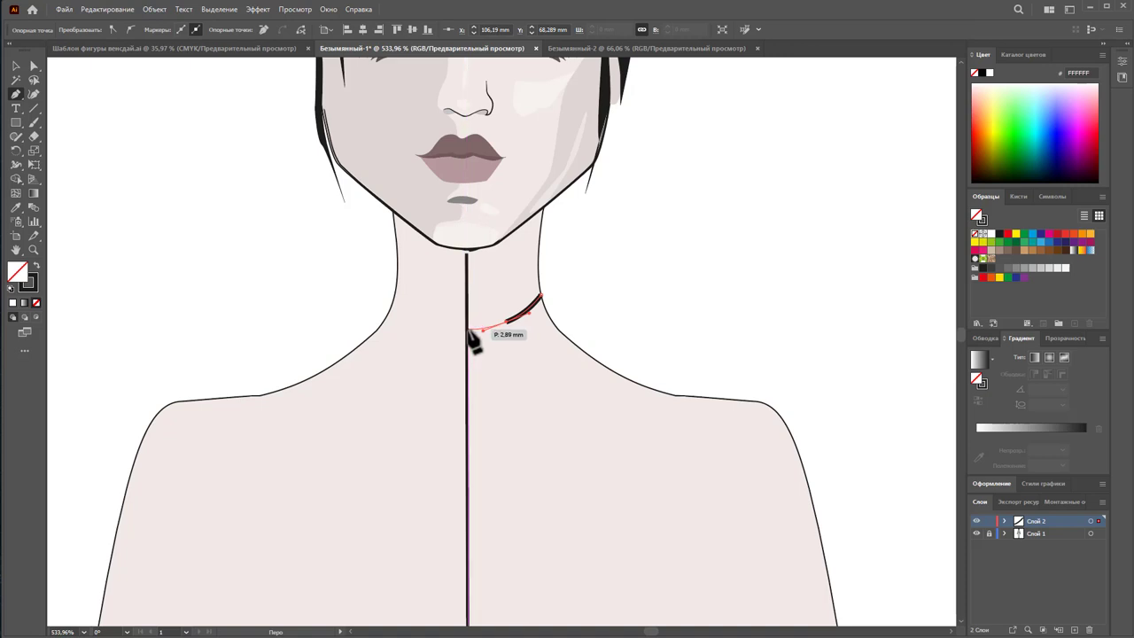
{"action": "left_click", "coordinate": [467, 332]}
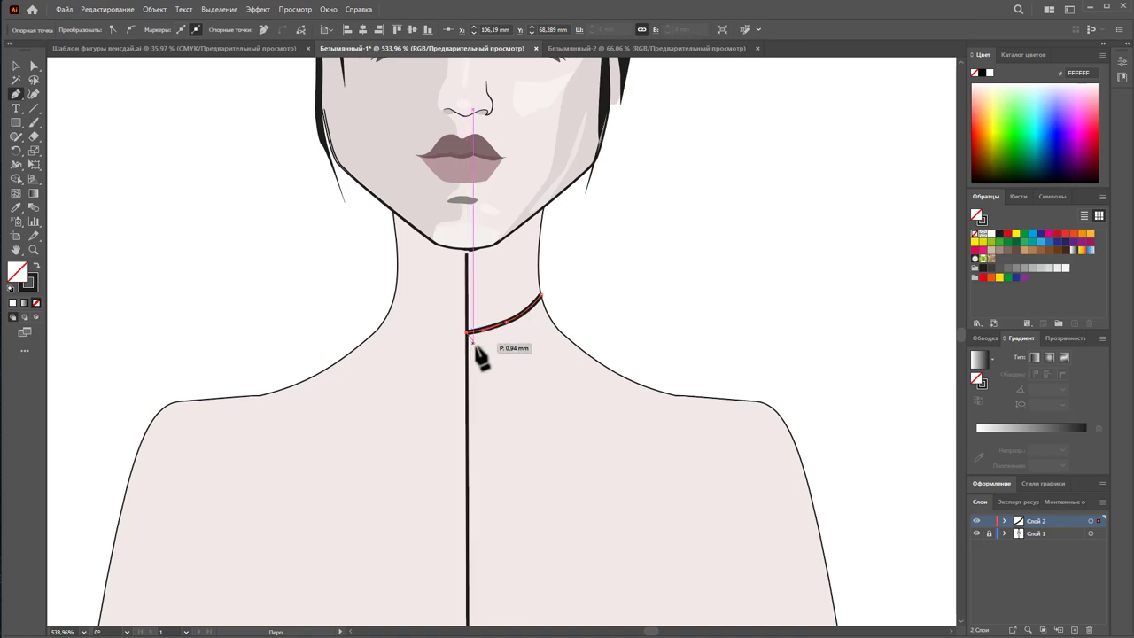
{"action": "left_click", "coordinate": [490, 370]}
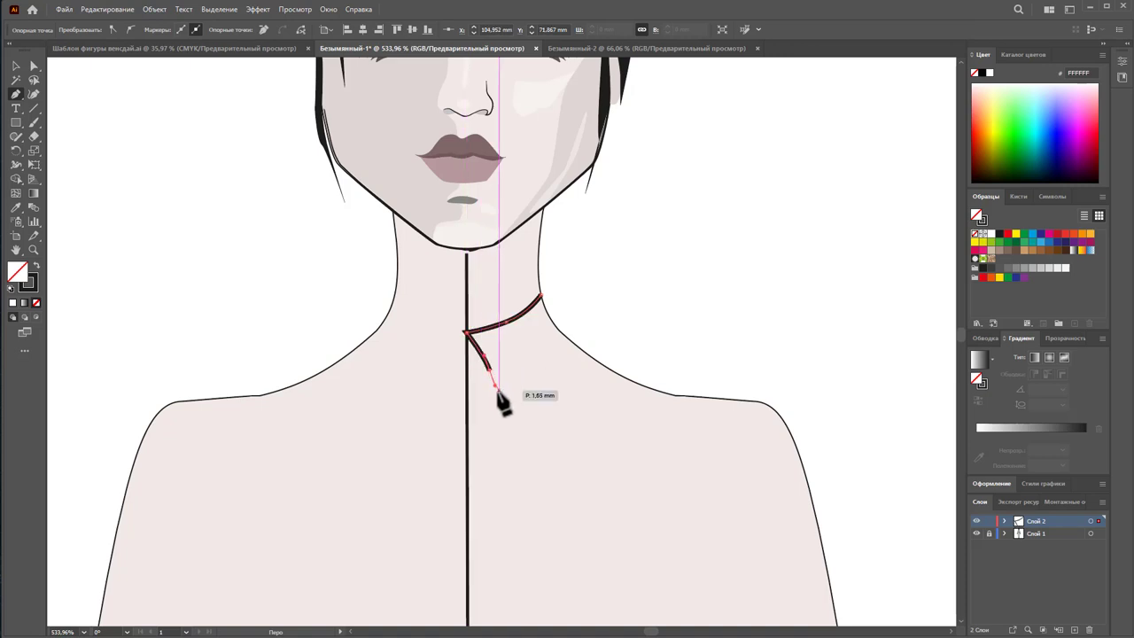
{"action": "left_click", "coordinate": [495, 389]}
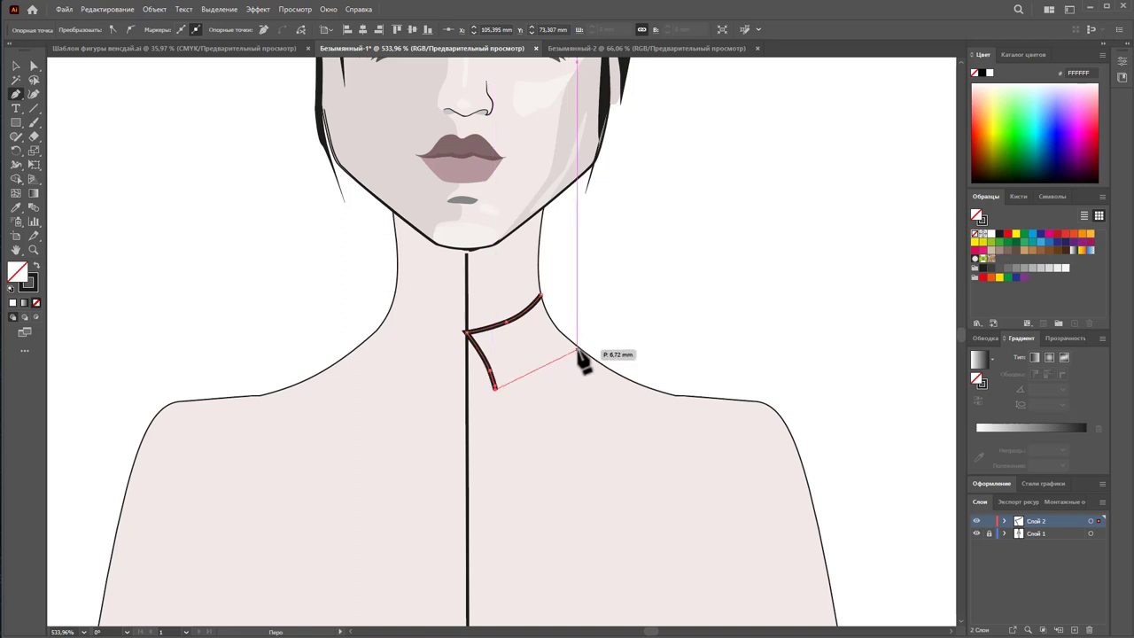
{"action": "left_click_drag", "start_coordinate": [588, 333], "coordinate": [587, 332]}
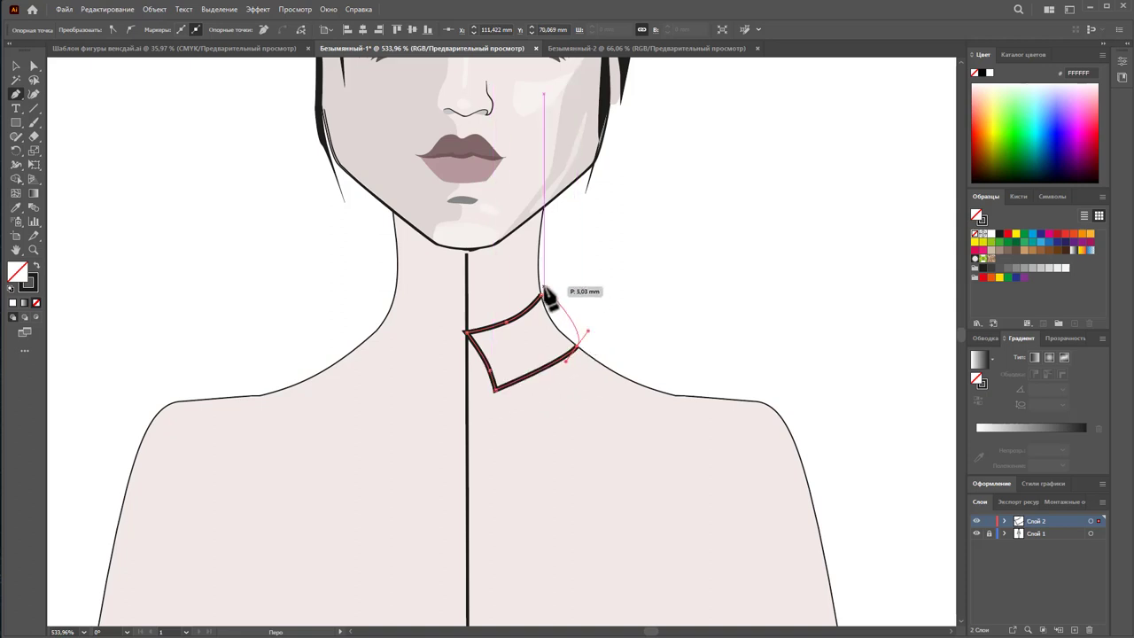
{"action": "key", "text": "Escape"}
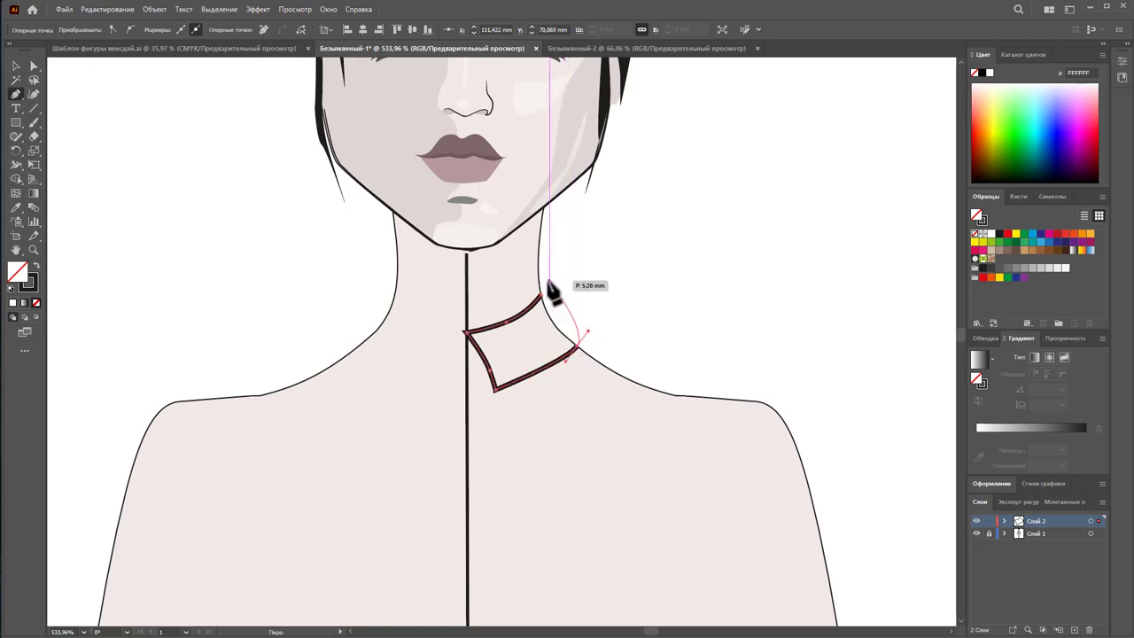
{"action": "left_click", "coordinate": [540, 280]}
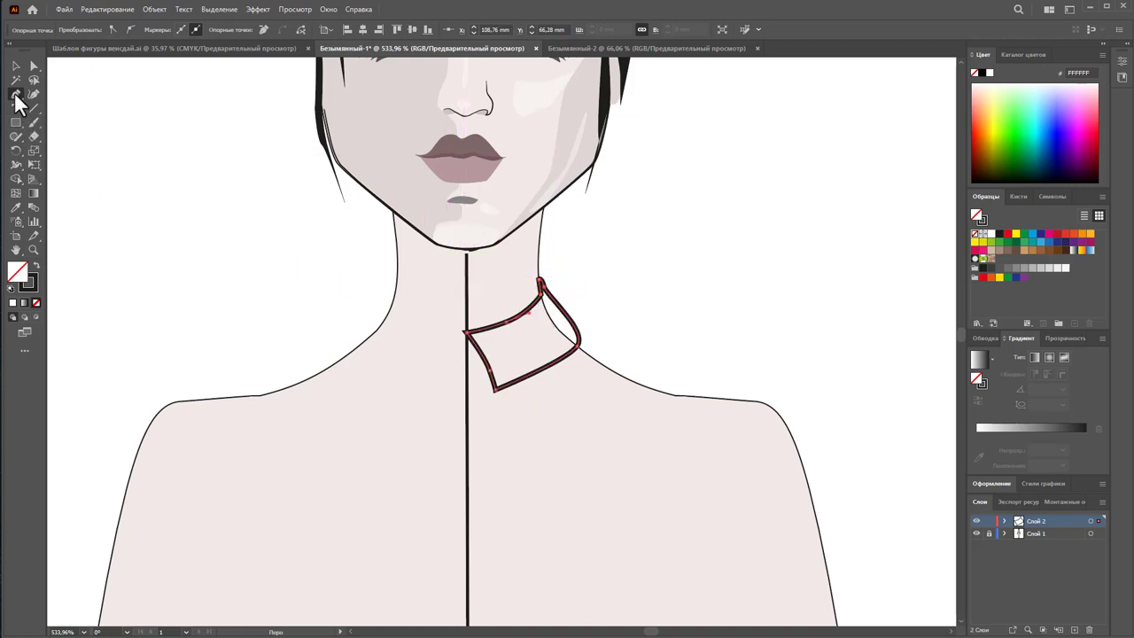
- Reshape the collar's outer corner and round the outline's corners in the stroke settings
{"action": "left_click_drag", "start_coordinate": [17, 100], "coordinate": [68, 145]}
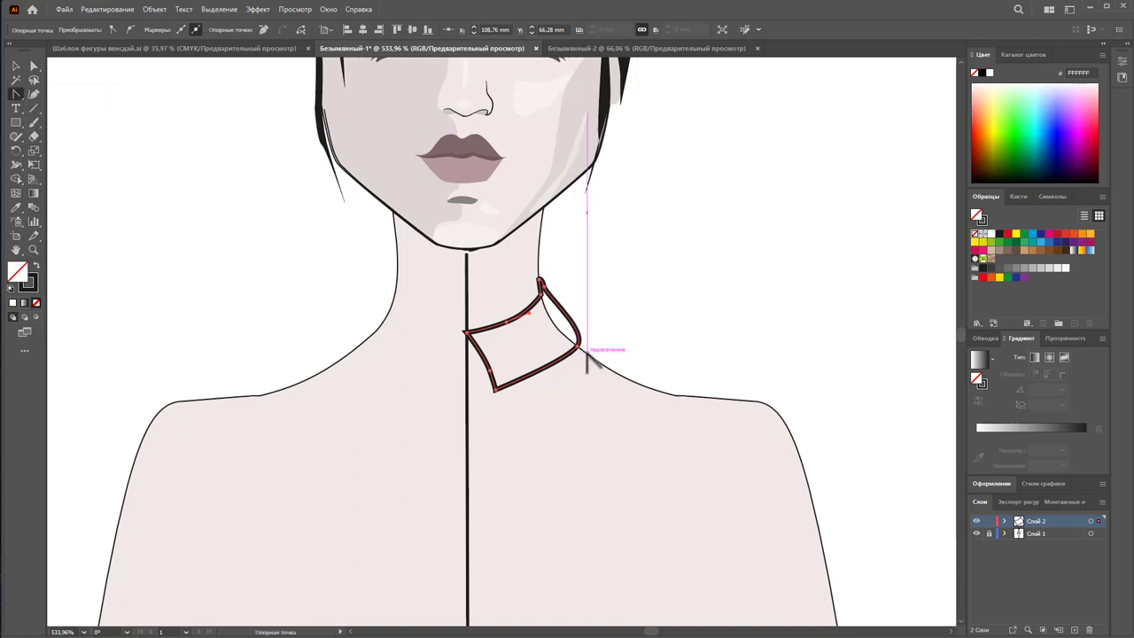
{"action": "left_click_drag", "start_coordinate": [587, 347], "coordinate": [549, 324]}
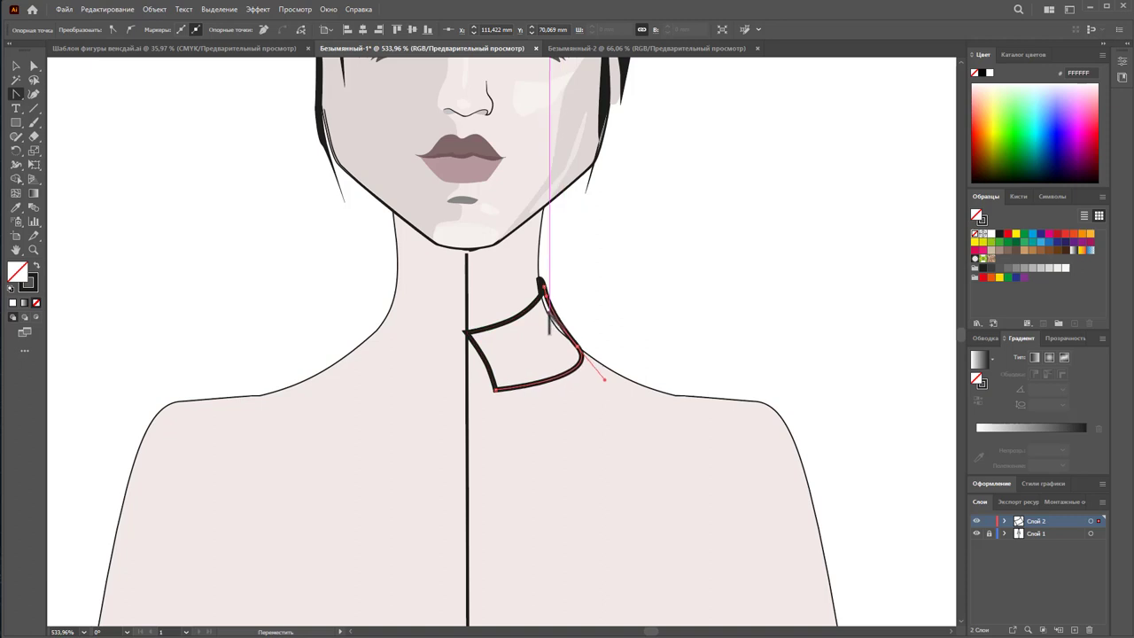
{"action": "left_click", "coordinate": [579, 347]}
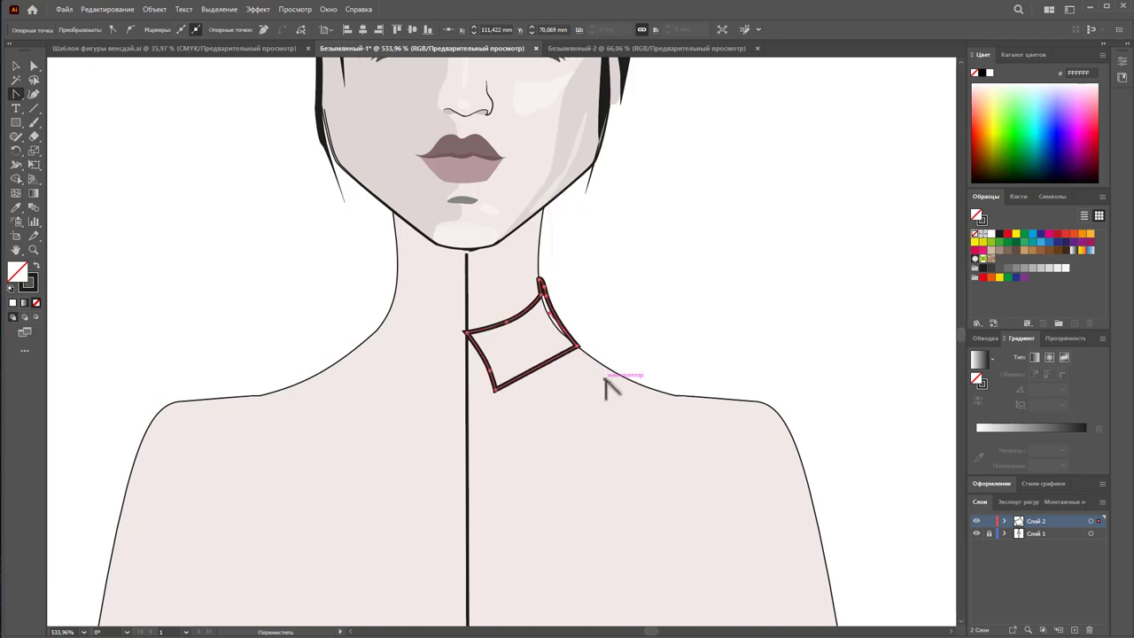
{"action": "left_click", "coordinate": [541, 281]}
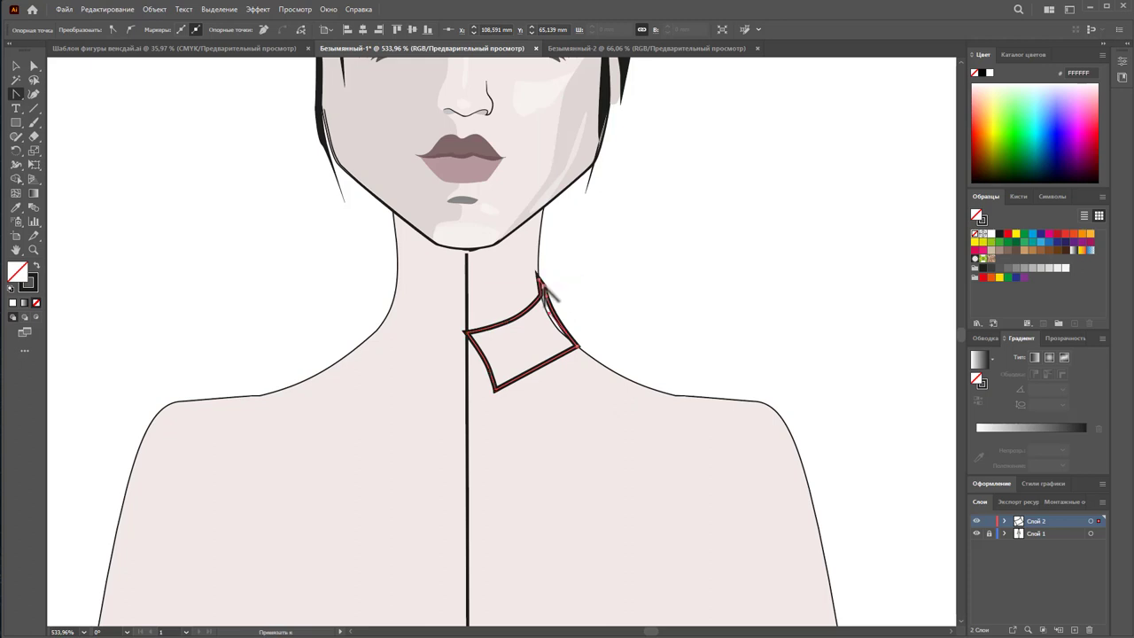
{"action": "left_click", "coordinate": [546, 299]}
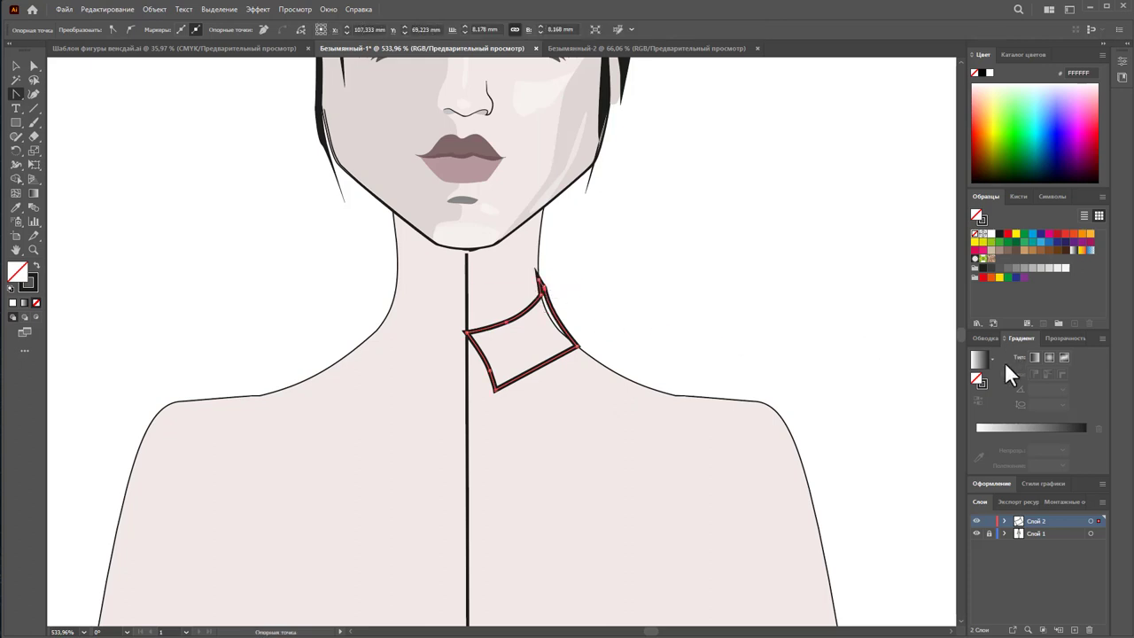
{"action": "left_click", "coordinate": [987, 338]}
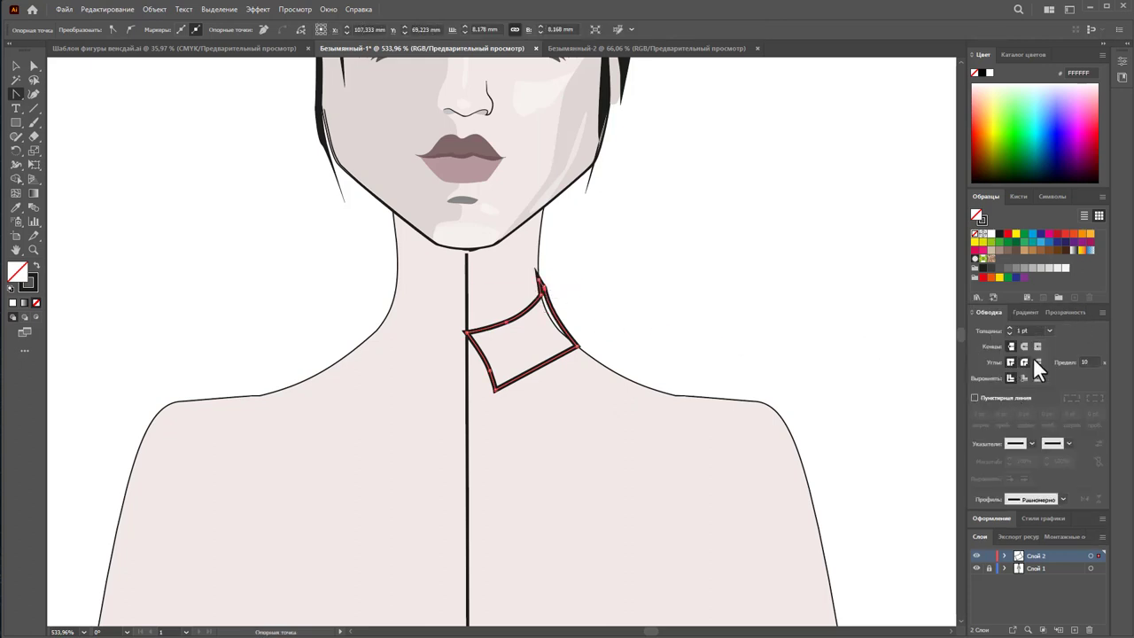
{"action": "left_click", "coordinate": [1022, 363]}
- Adjust a collar anchor and remove a surplus point using the torn-off pen tools
{"action": "left_click", "coordinate": [34, 66]}
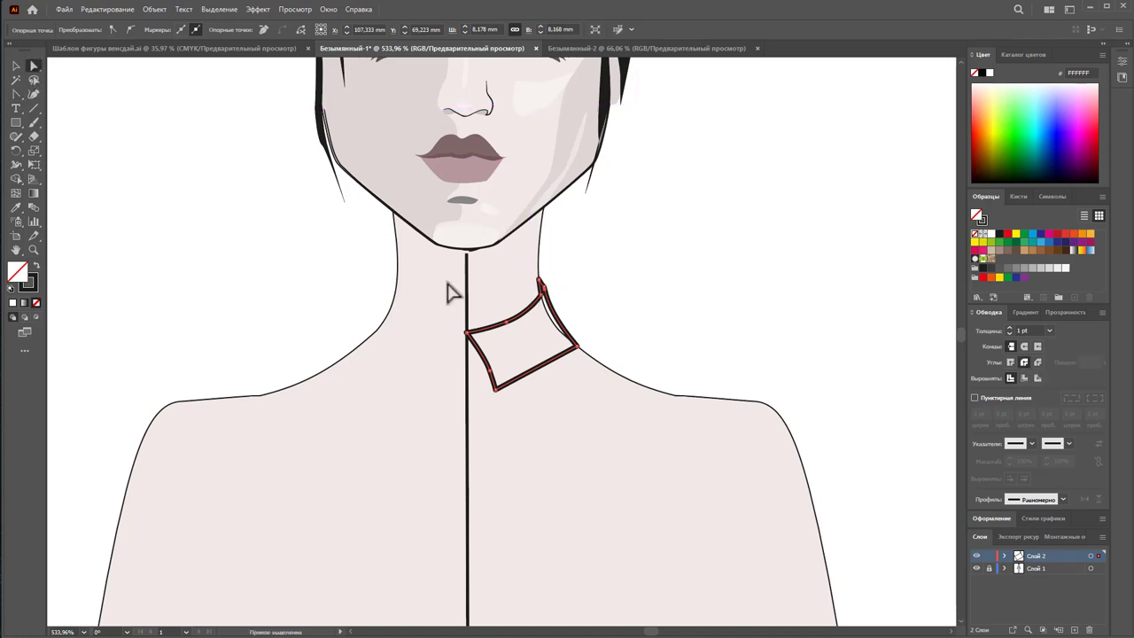
{"action": "left_click", "coordinate": [548, 299]}
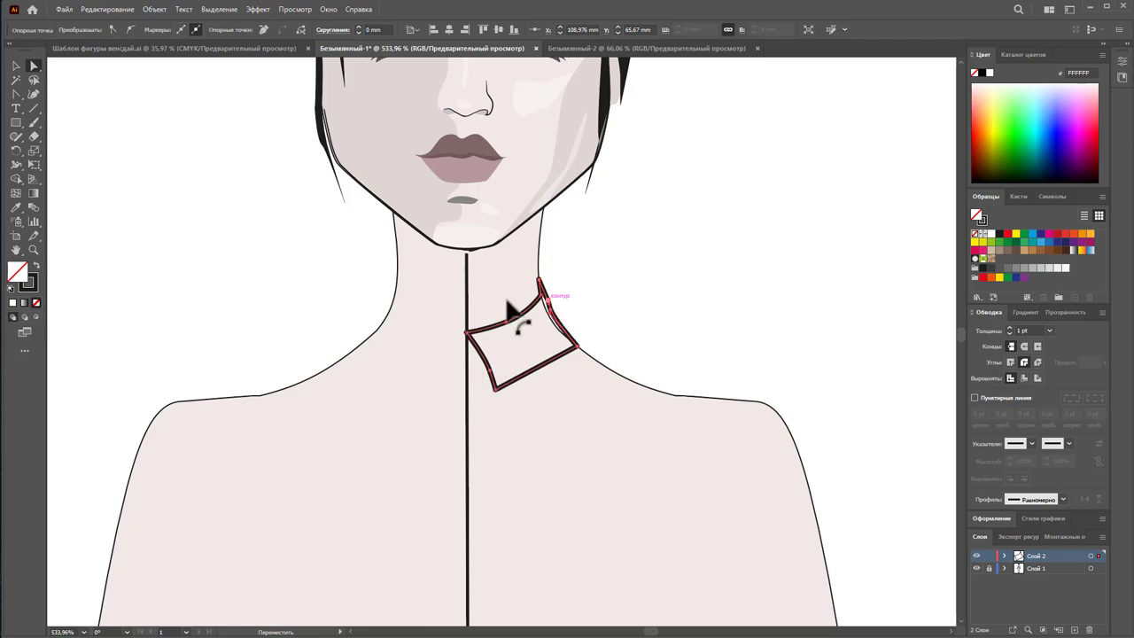
{"action": "left_click", "coordinate": [15, 95]}
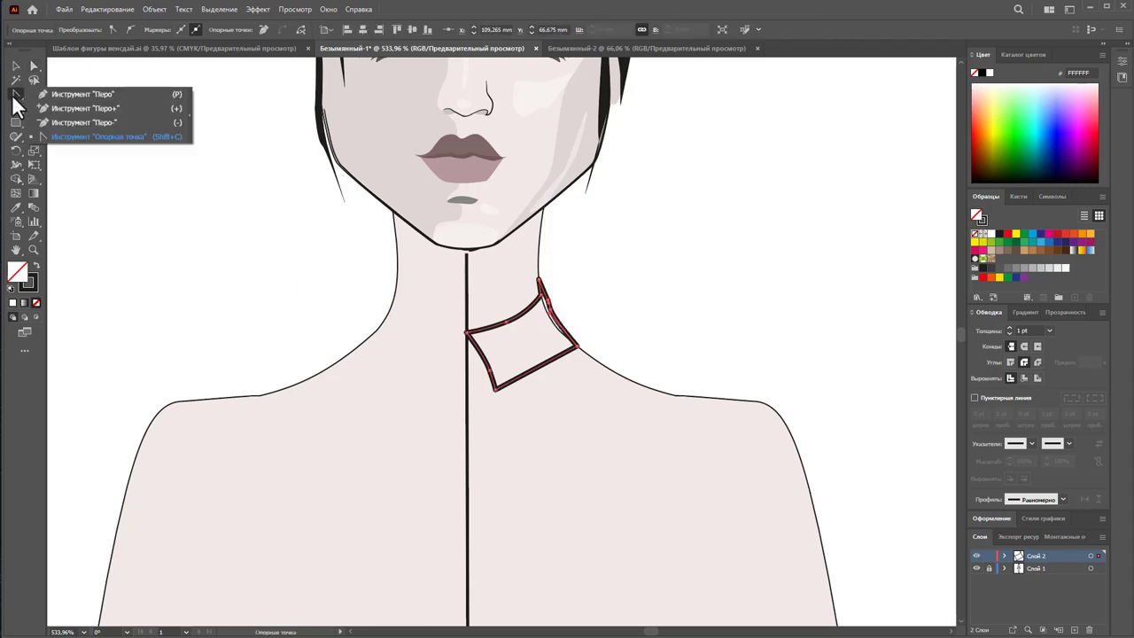
{"action": "left_click", "coordinate": [188, 115]}
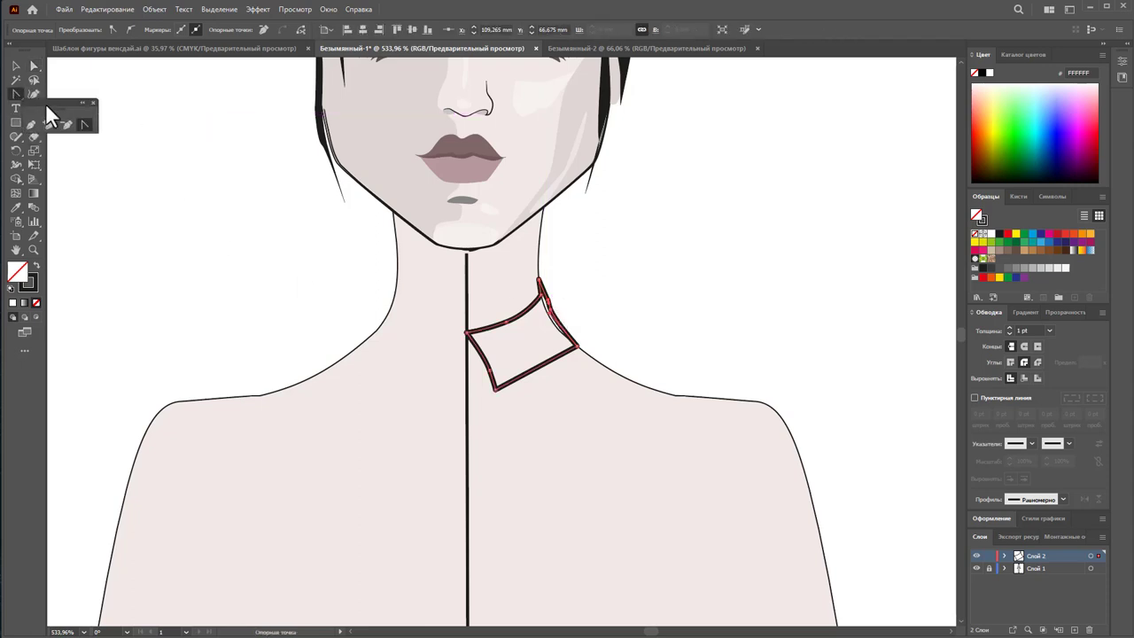
{"action": "left_click", "coordinate": [103, 102]}
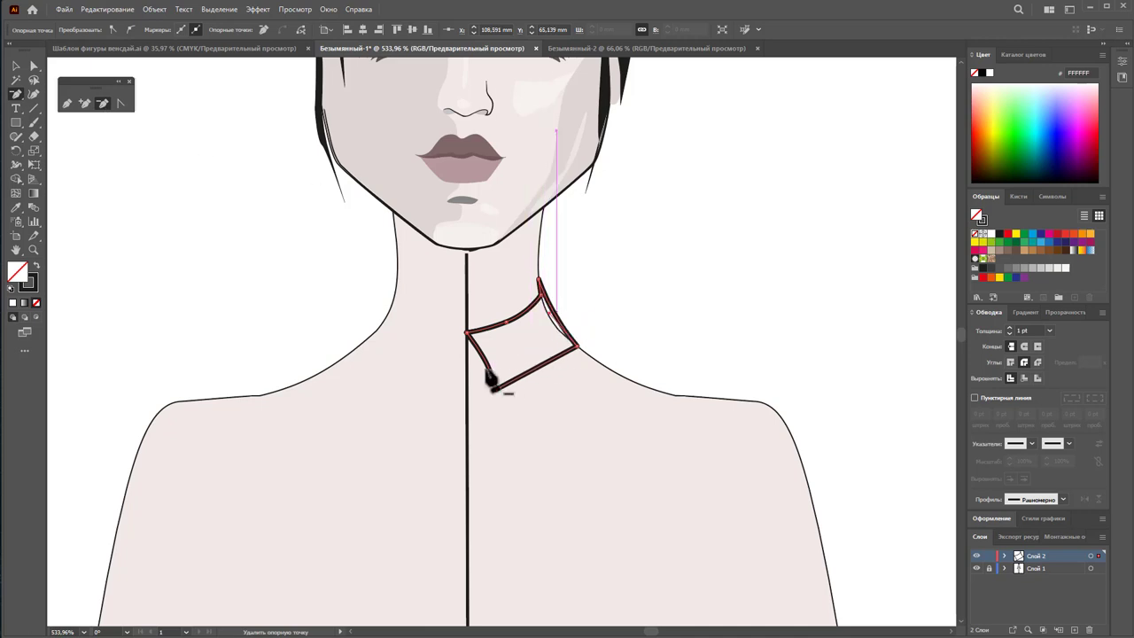
{"action": "left_click", "coordinate": [15, 65]}
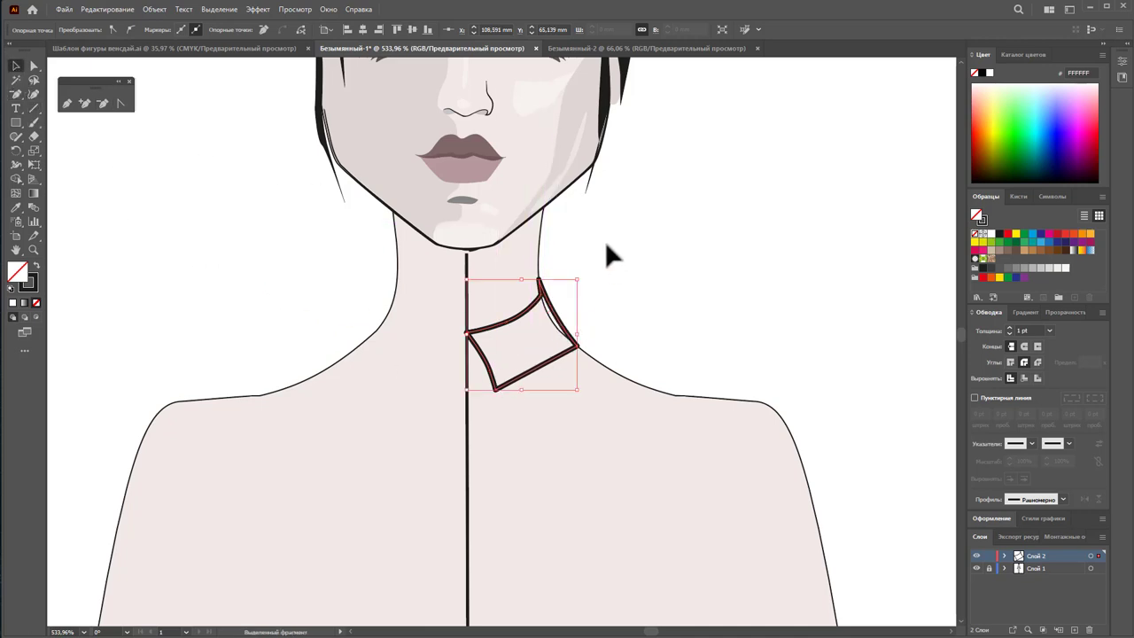
- Draw a small half-round tab at the collar's inner corner beside the centre line
{"action": "left_click", "coordinate": [666, 262]}
{"action": "left_click", "coordinate": [67, 103]}
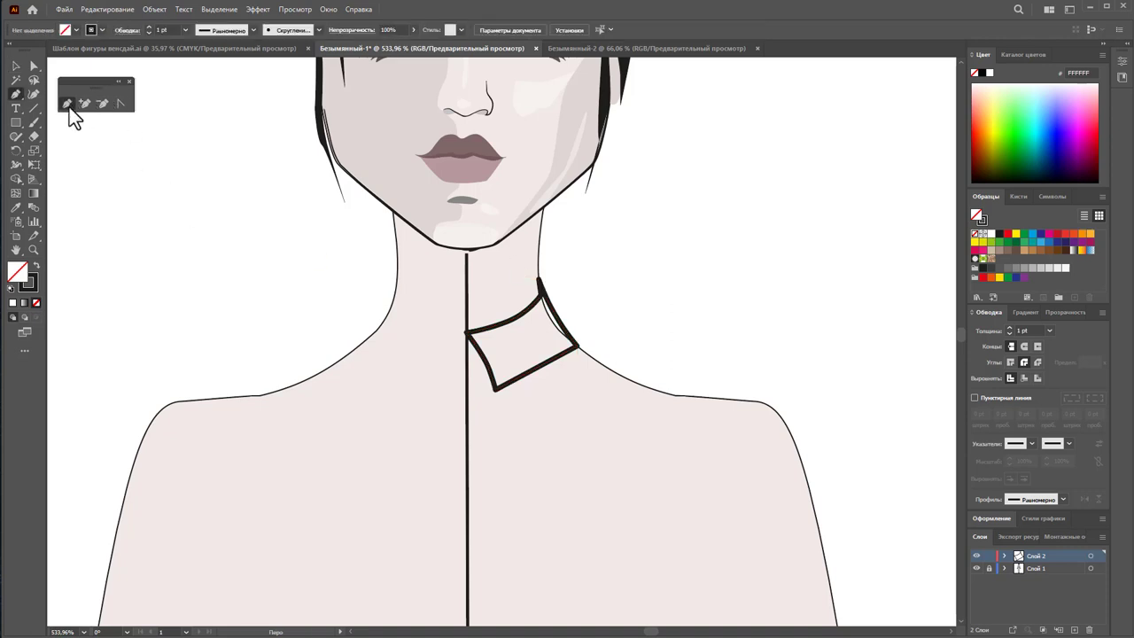
{"action": "left_click", "coordinate": [467, 334]}
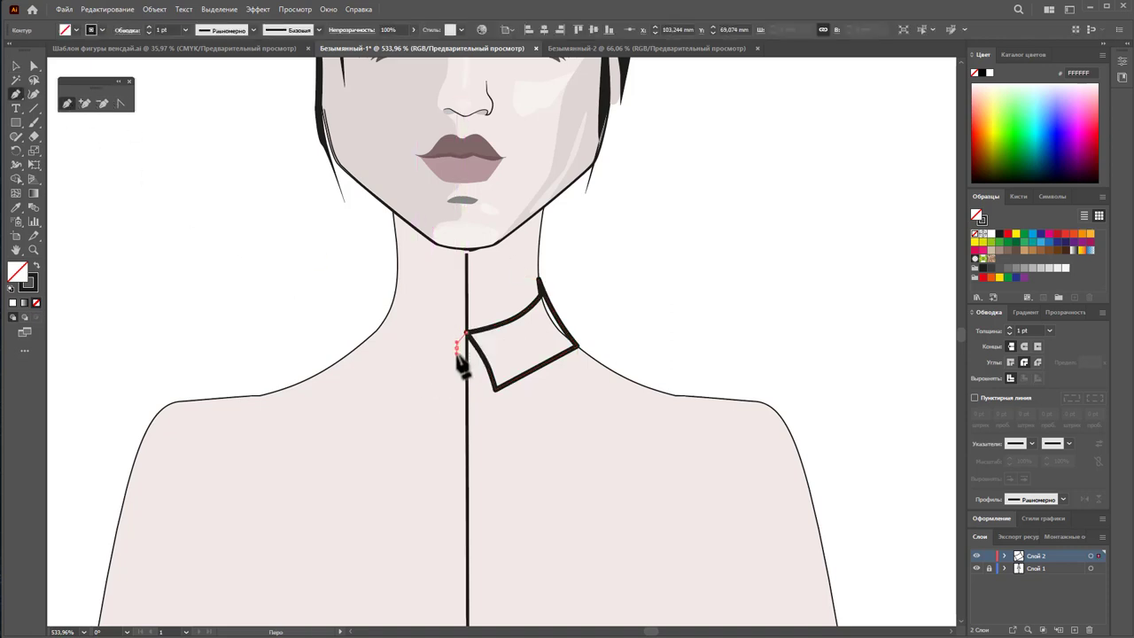
{"action": "left_click_drag", "start_coordinate": [457, 348], "coordinate": [455, 359]}
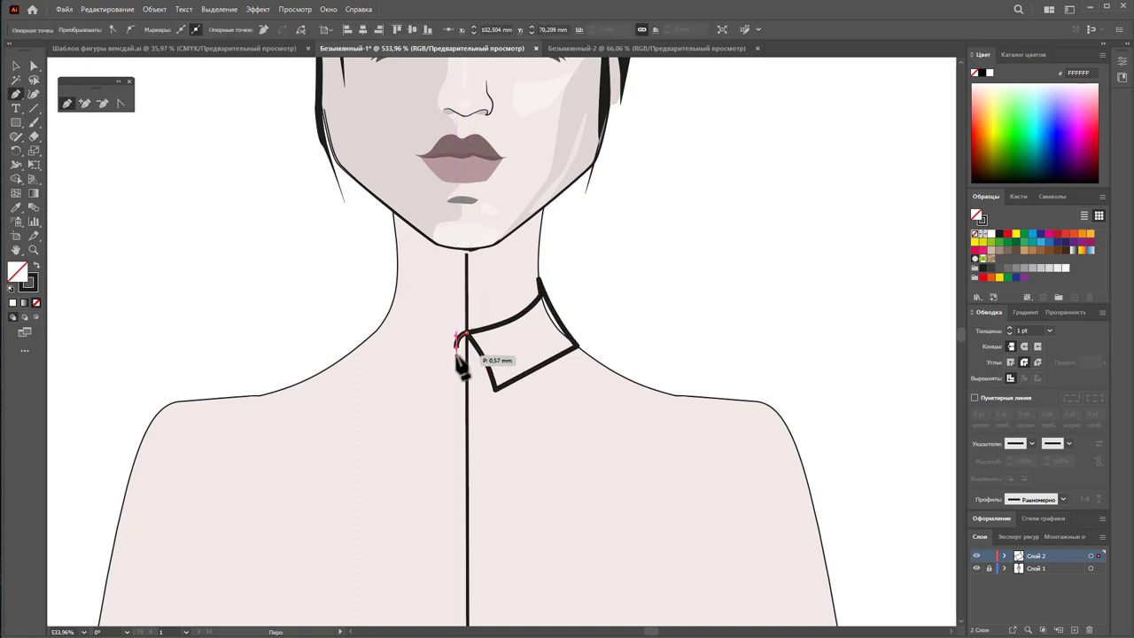
{"action": "left_click_drag", "start_coordinate": [456, 359], "coordinate": [486, 359]}
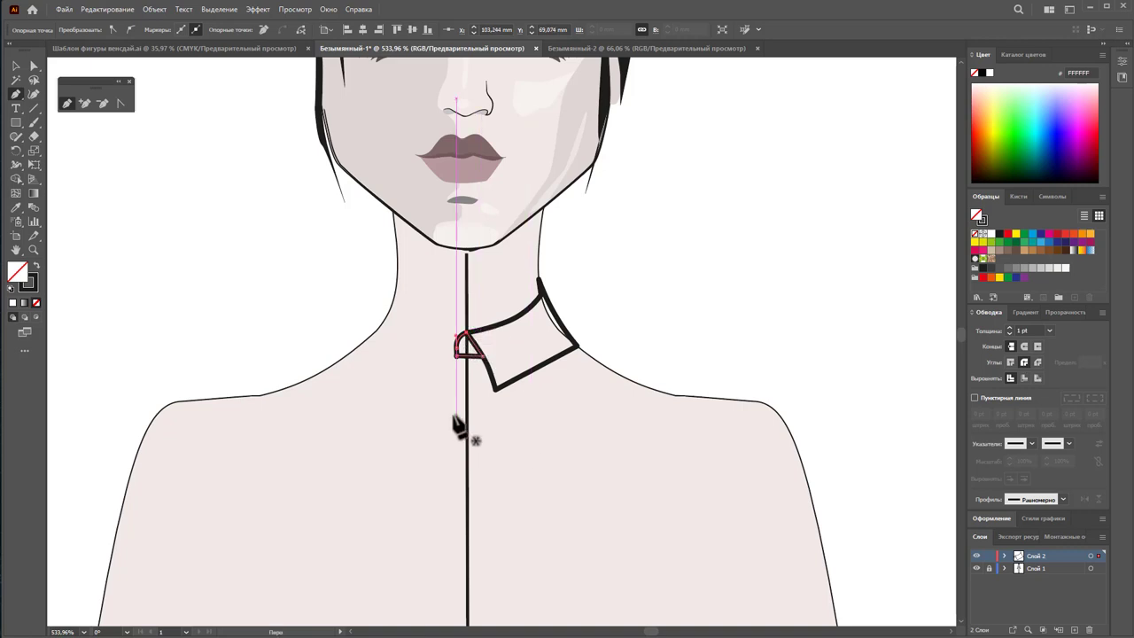
{"action": "scroll", "coordinate": [469, 381], "scroll_direction": "down", "scroll_amount": 4}
{"action": "scroll", "coordinate": [493, 328], "scroll_direction": "down", "scroll_amount": 2}
- Draw a thin placket rectangle, about 1.728 × 14.314 mm, down the centre line from the tab
{"action": "left_click", "coordinate": [16, 123]}
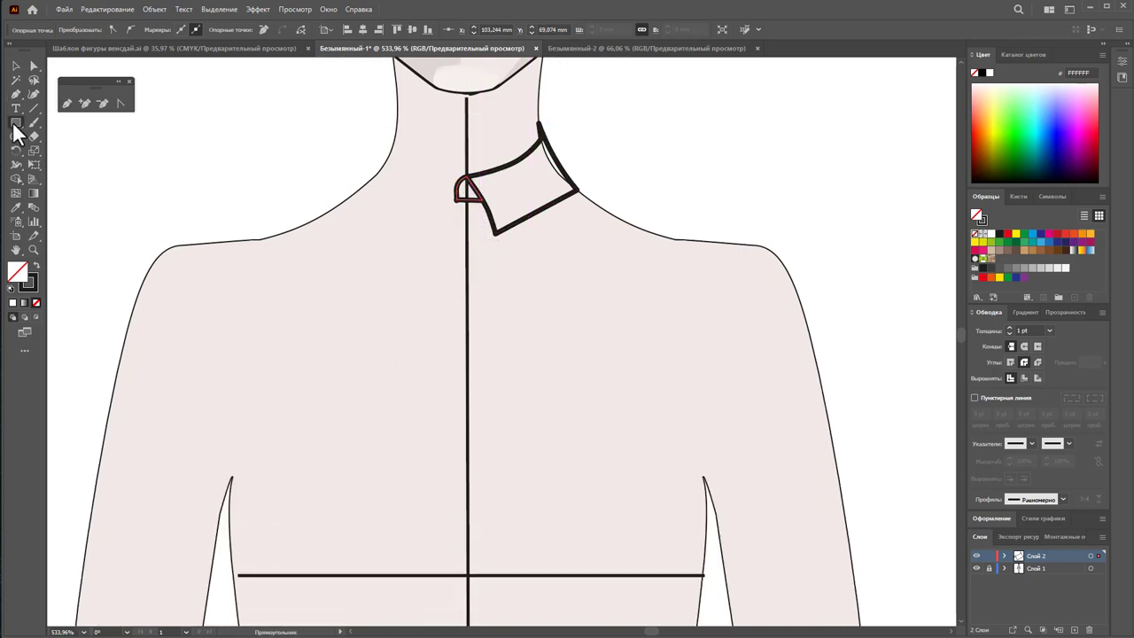
{"action": "mouse_move", "coordinate": [455, 201]}
{"action": "left_mouse_down"}
{"action": "mouse_move", "coordinate": [478, 394]}
{"action": "mouse_move", "coordinate": [481, 373]}
{"action": "left_mouse_up"}
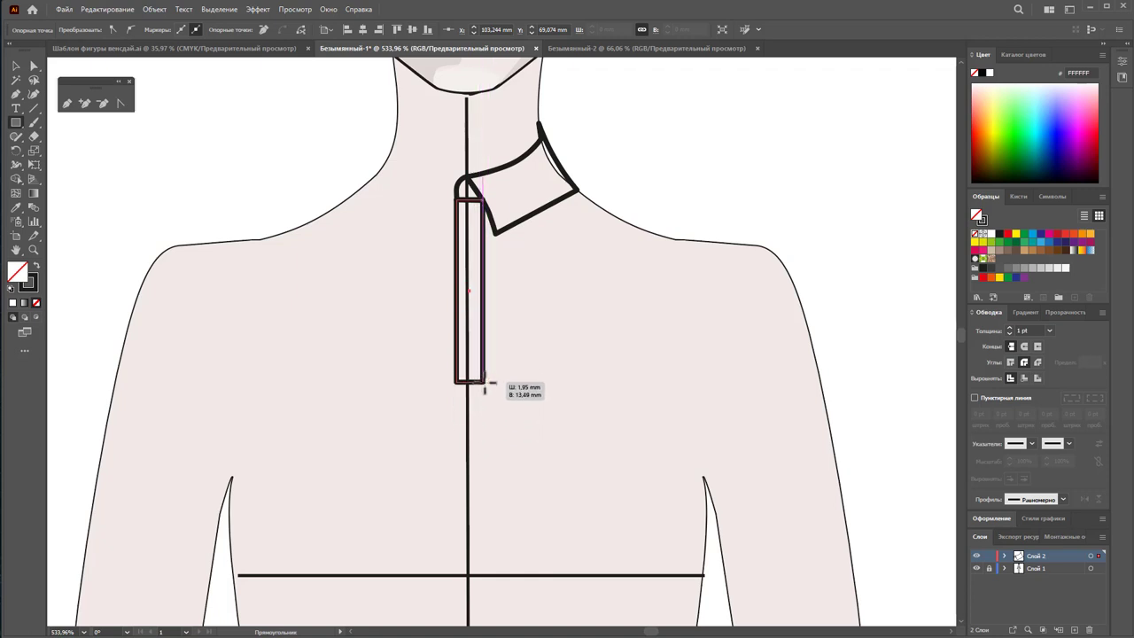
{"action": "left_click_drag", "start_coordinate": [481, 379], "coordinate": [480, 395]}
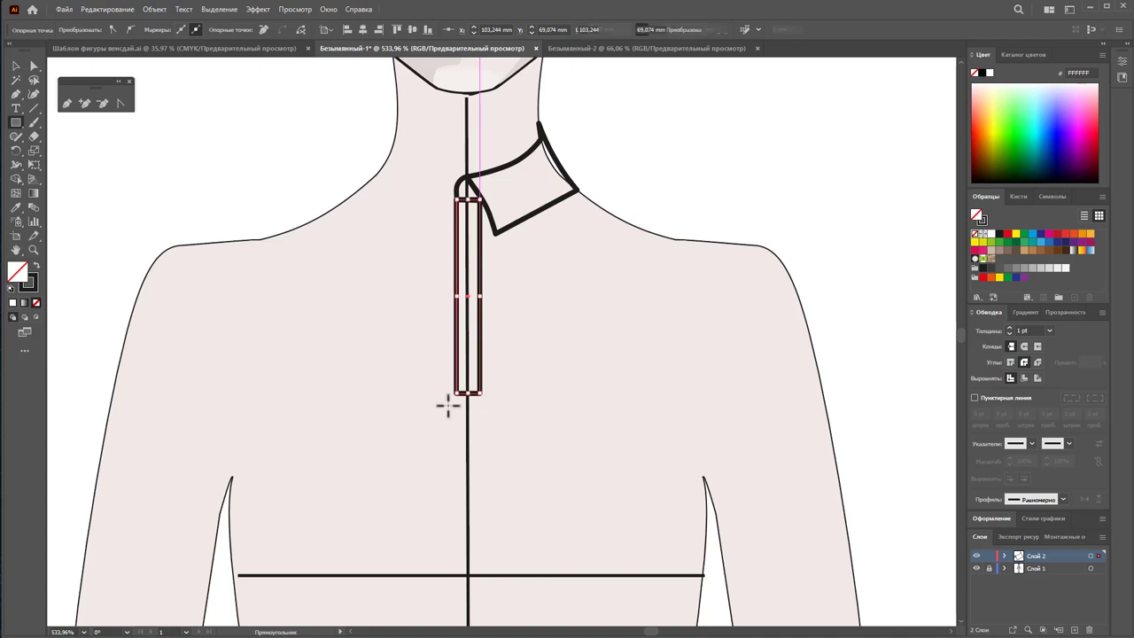
{"action": "left_click", "coordinate": [16, 66]}
- Reflect a copy of the collar across the centre line onto the left side
{"action": "left_click", "coordinate": [390, 138]}
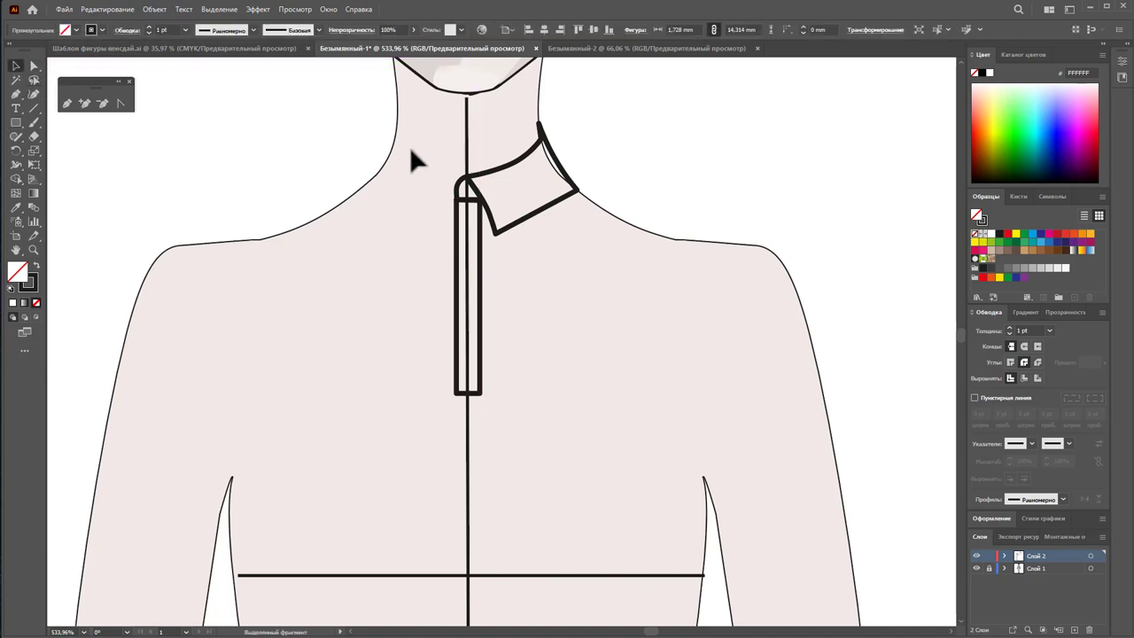
{"action": "left_click", "coordinate": [483, 175]}
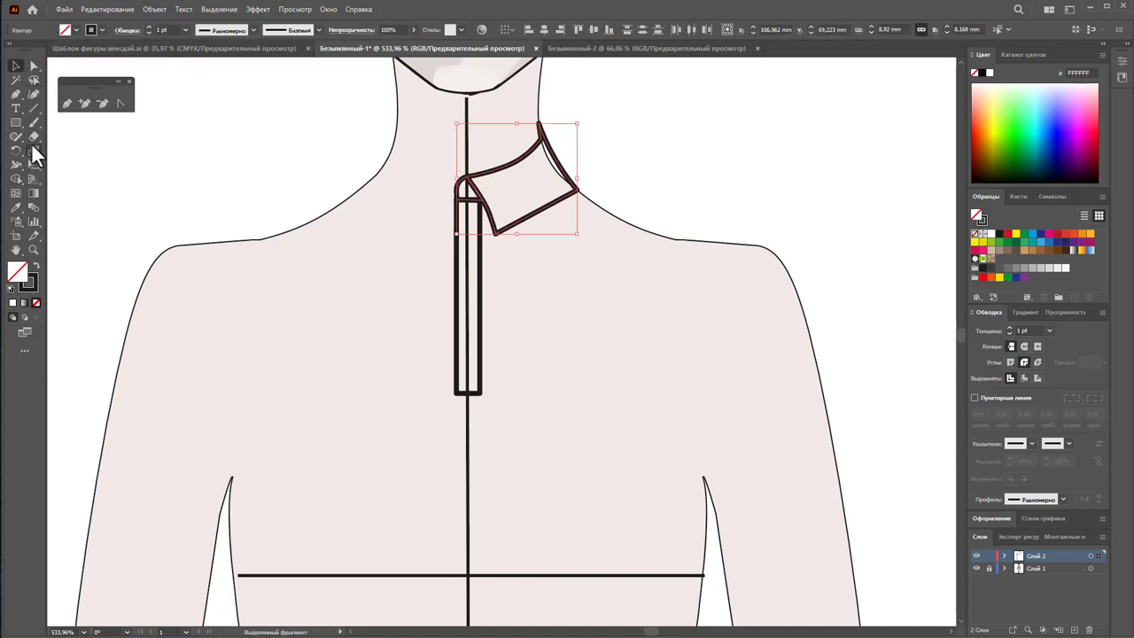
{"action": "left_click_drag", "start_coordinate": [16, 150], "coordinate": [74, 164]}
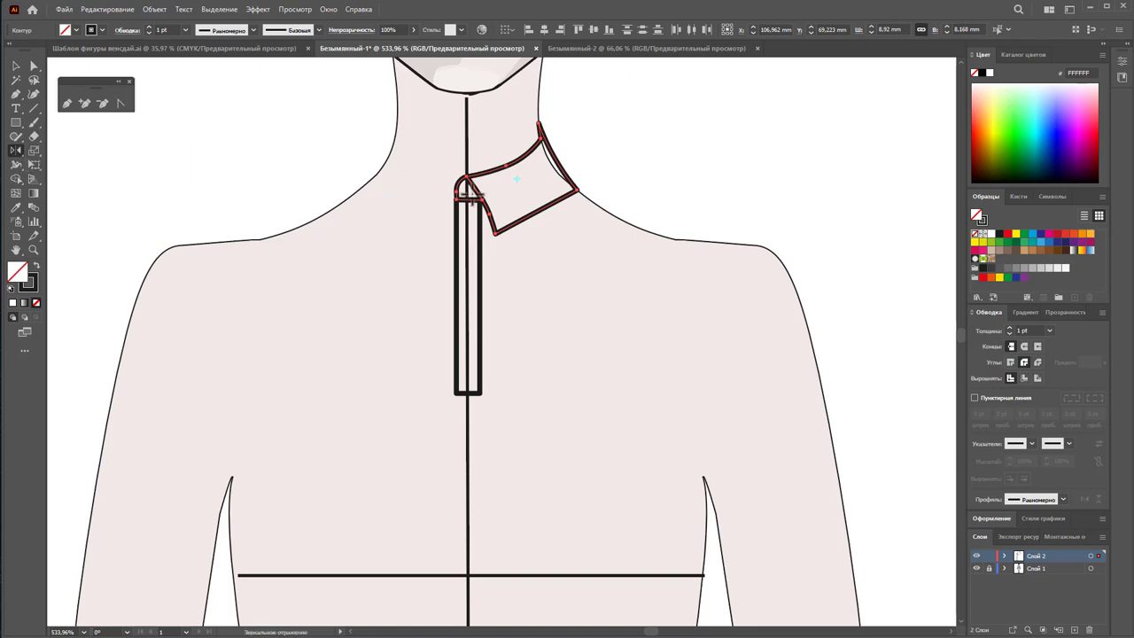
{"action": "left_click", "coordinate": [465, 189]}
{"action": "left_click_drag", "start_coordinate": [470, 182], "coordinate": [483, 160]}
{"action": "left_click_drag", "start_coordinate": [396, 173], "coordinate": [397, 175]}
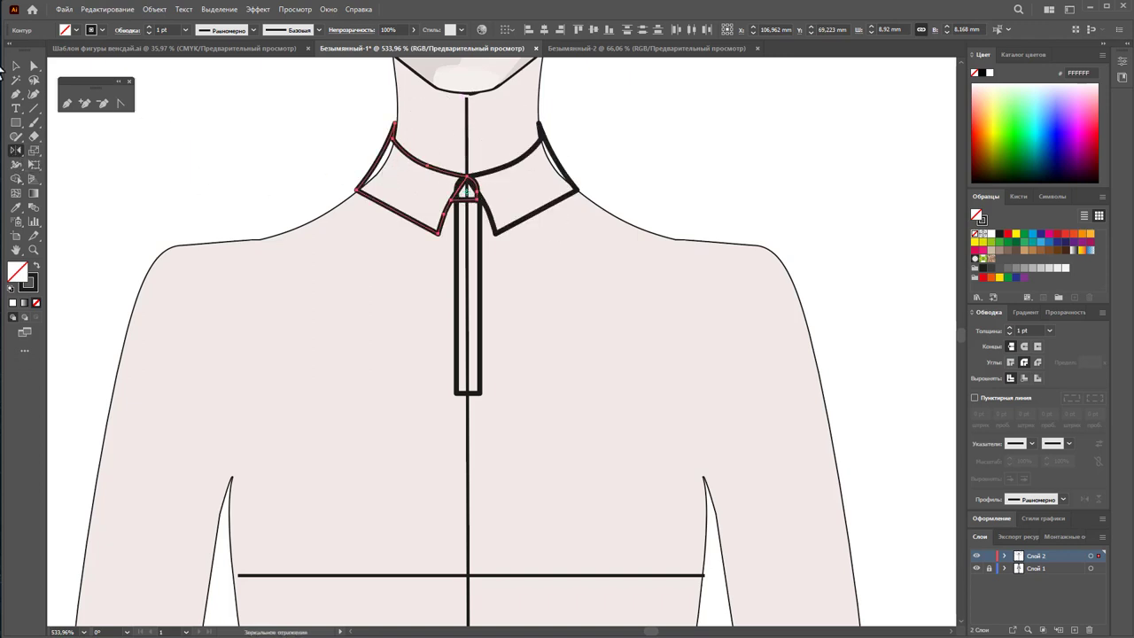
- Nudge both collar pieces' top points down so they sit level
{"action": "left_click", "coordinate": [32, 65]}
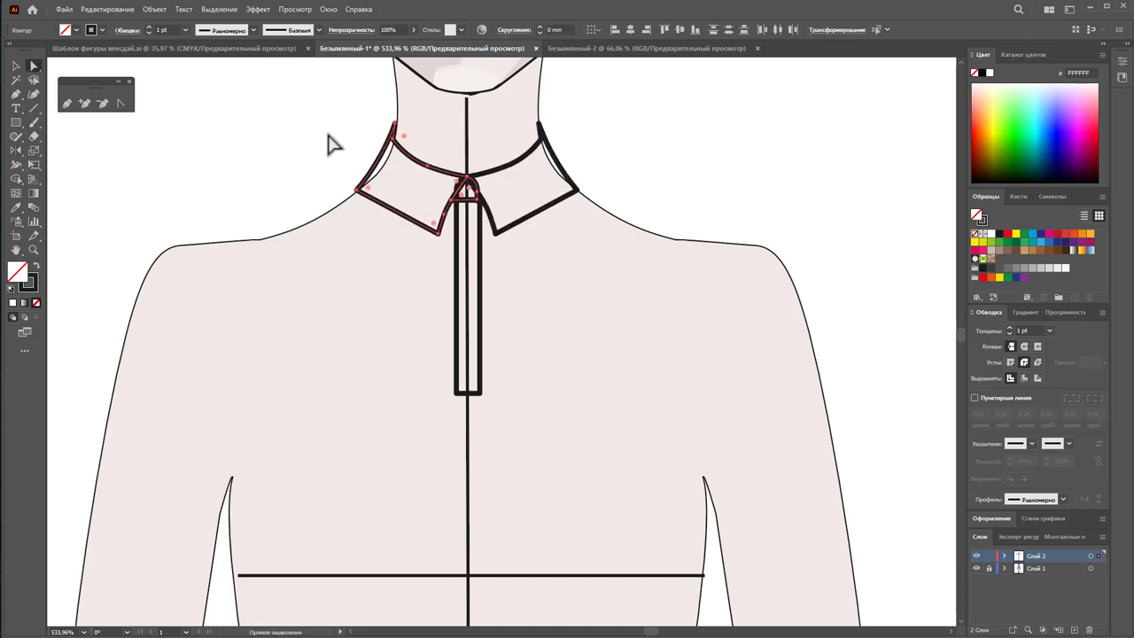
{"action": "left_click", "coordinate": [396, 125]}
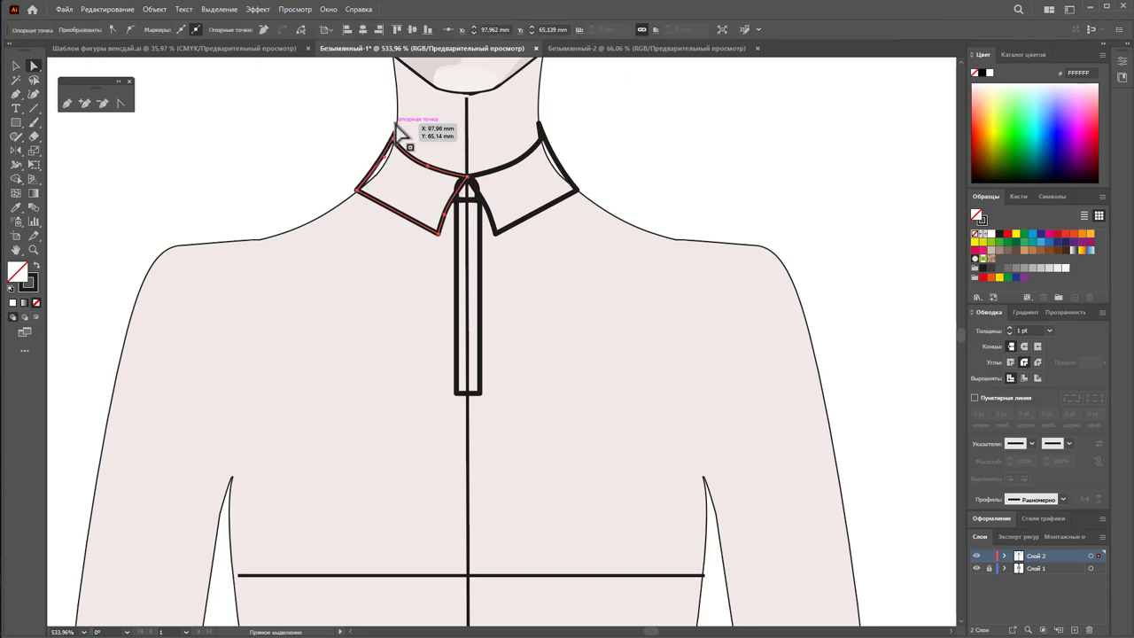
{"action": "key", "text": "Down"}
{"action": "key", "text": "Down"}
{"action": "left_click", "coordinate": [539, 124]}
{"action": "key", "text": "Down"}
{"action": "key", "text": "Down"}
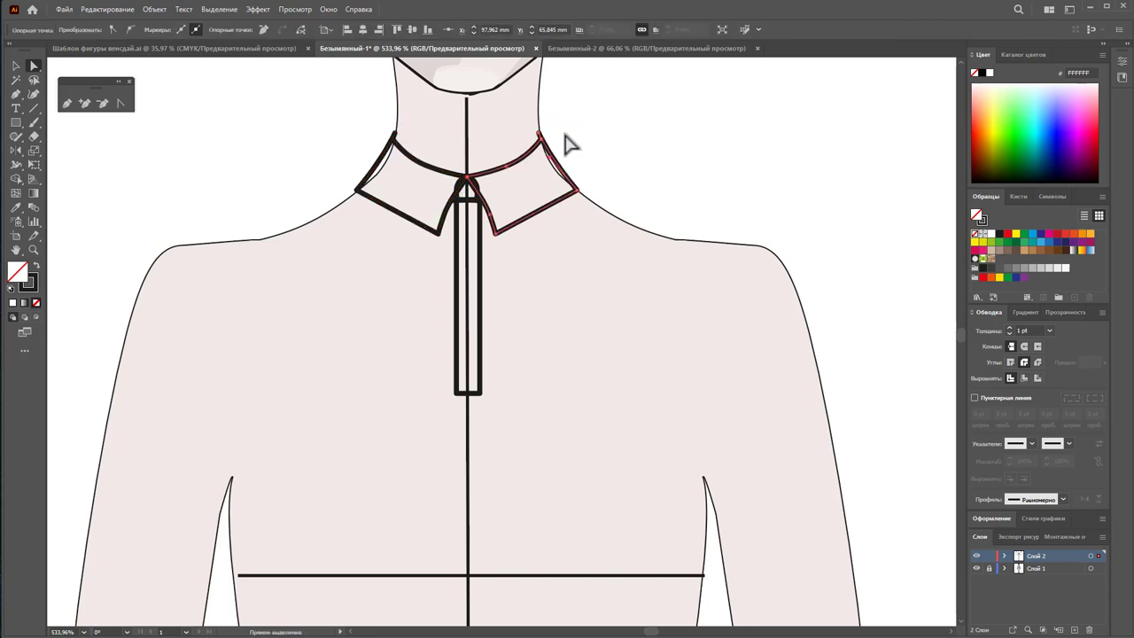
{"action": "left_click", "coordinate": [394, 143]}
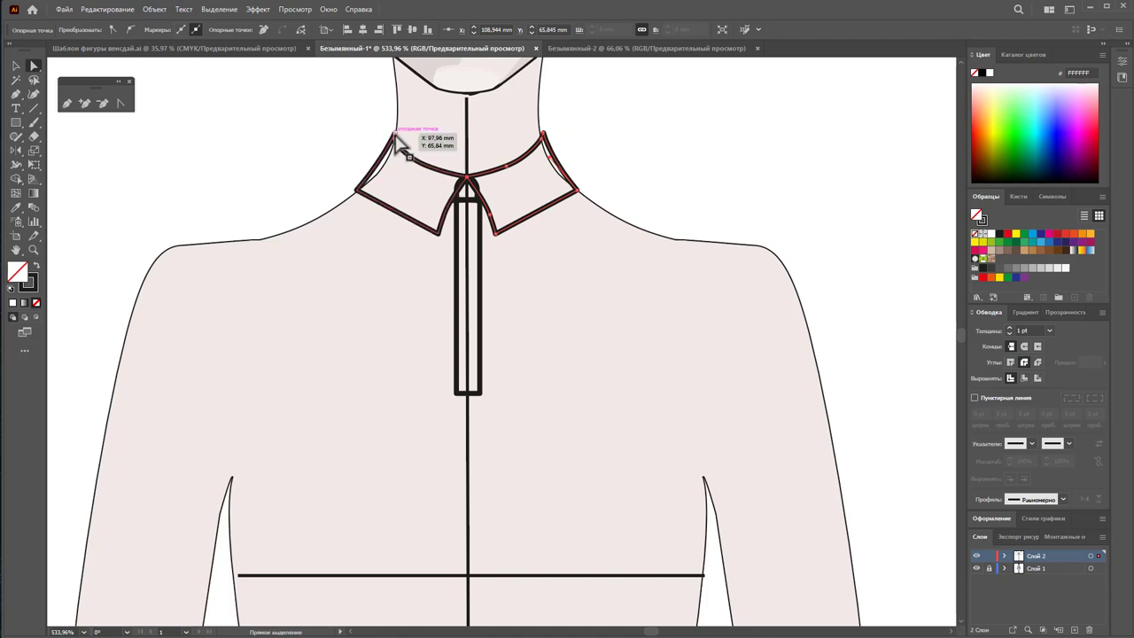
{"action": "left_click", "coordinate": [660, 184]}
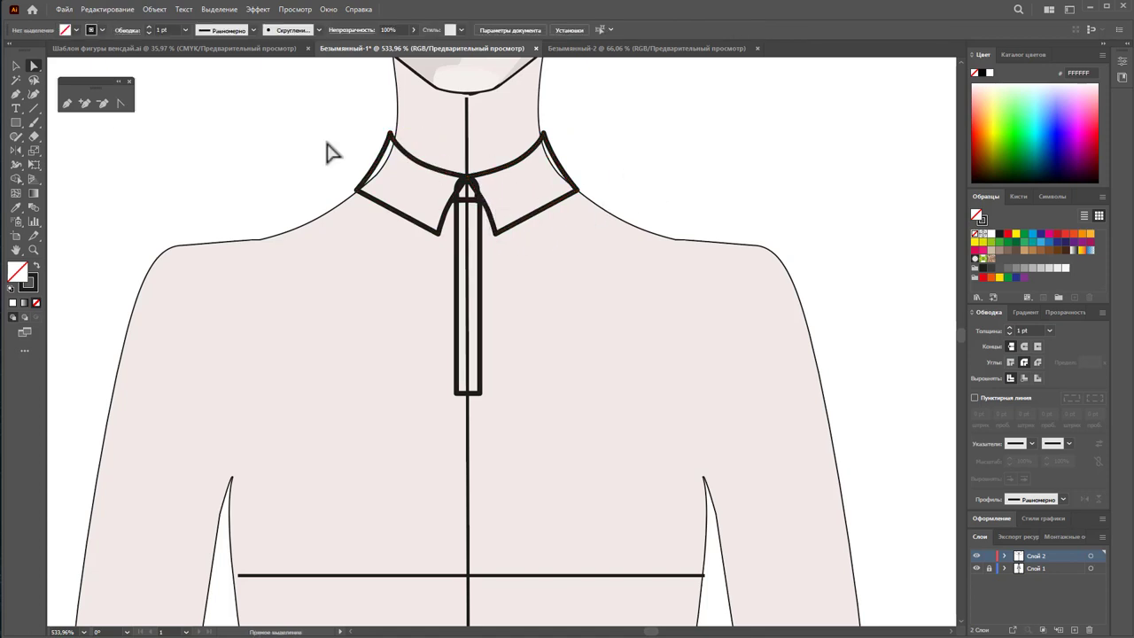
- Select the right collar piece with the placket and bring up their Arrange options
{"action": "left_click", "coordinate": [574, 186]}
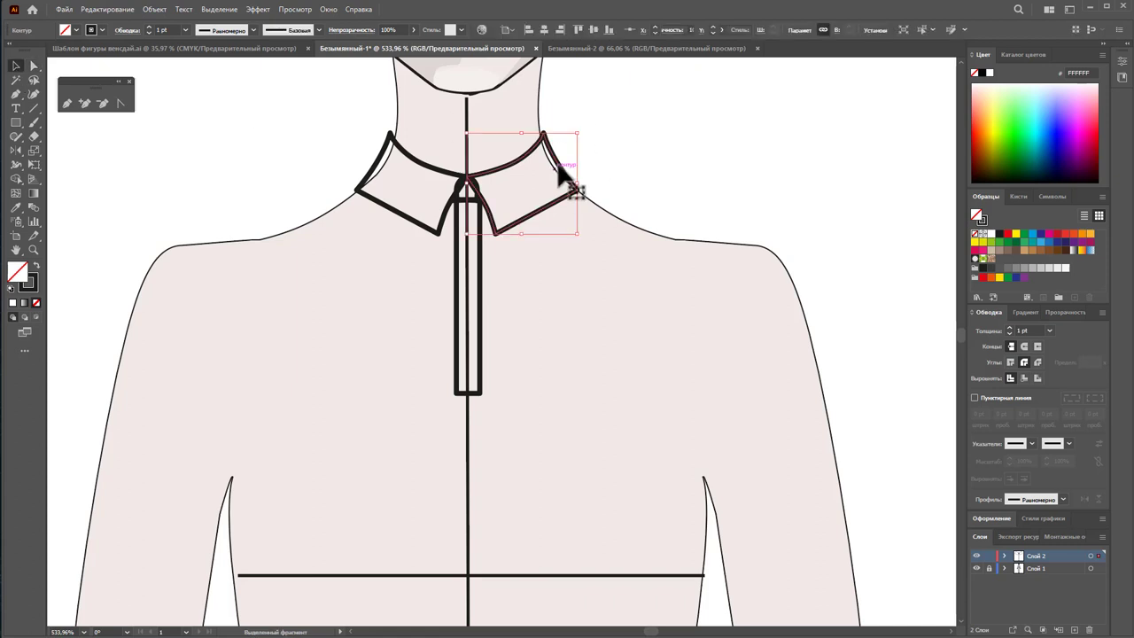
{"action": "left_click", "coordinate": [463, 205], "text": "shift"}
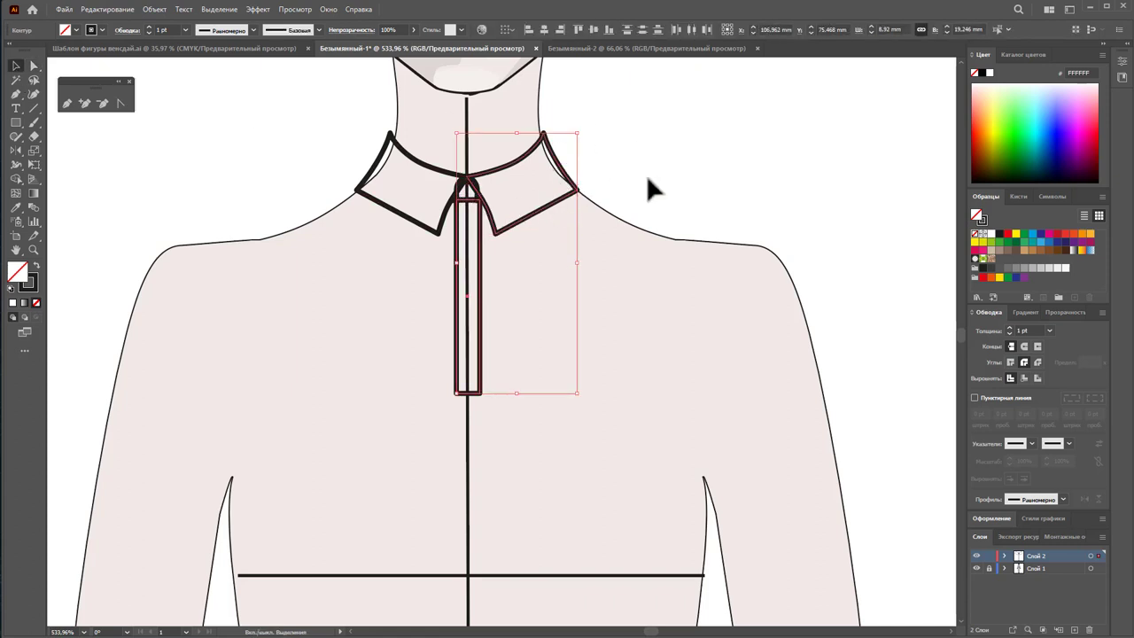
{"action": "left_click", "coordinate": [543, 183]}
{"action": "left_click", "coordinate": [468, 191]}
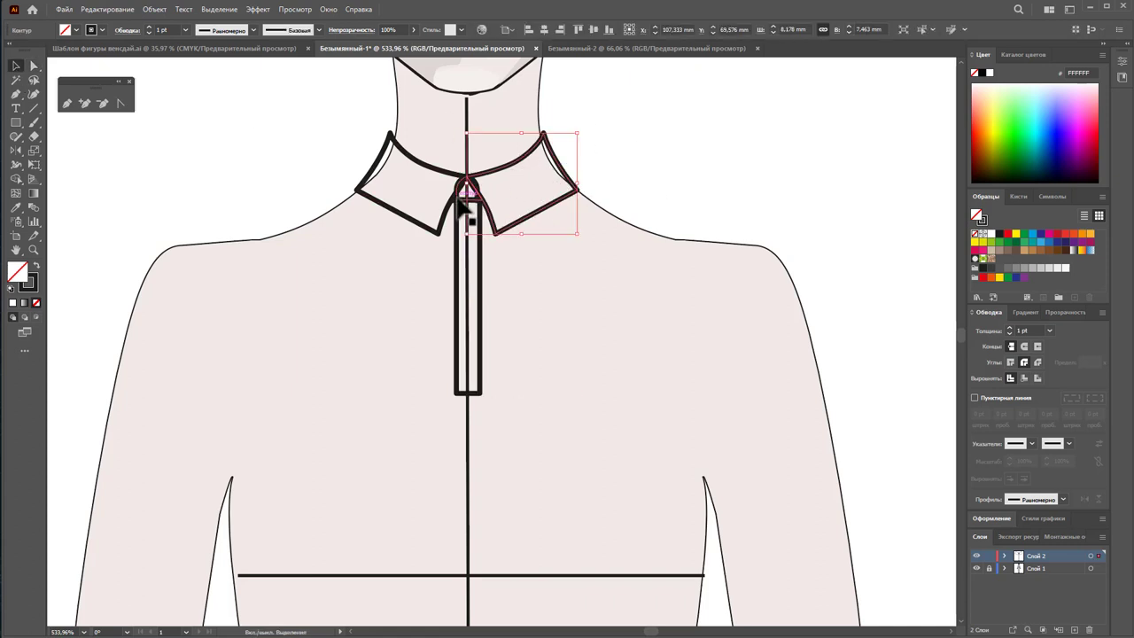
{"action": "left_click", "coordinate": [481, 189], "text": "shift"}
{"action": "right_click", "coordinate": [481, 188]}
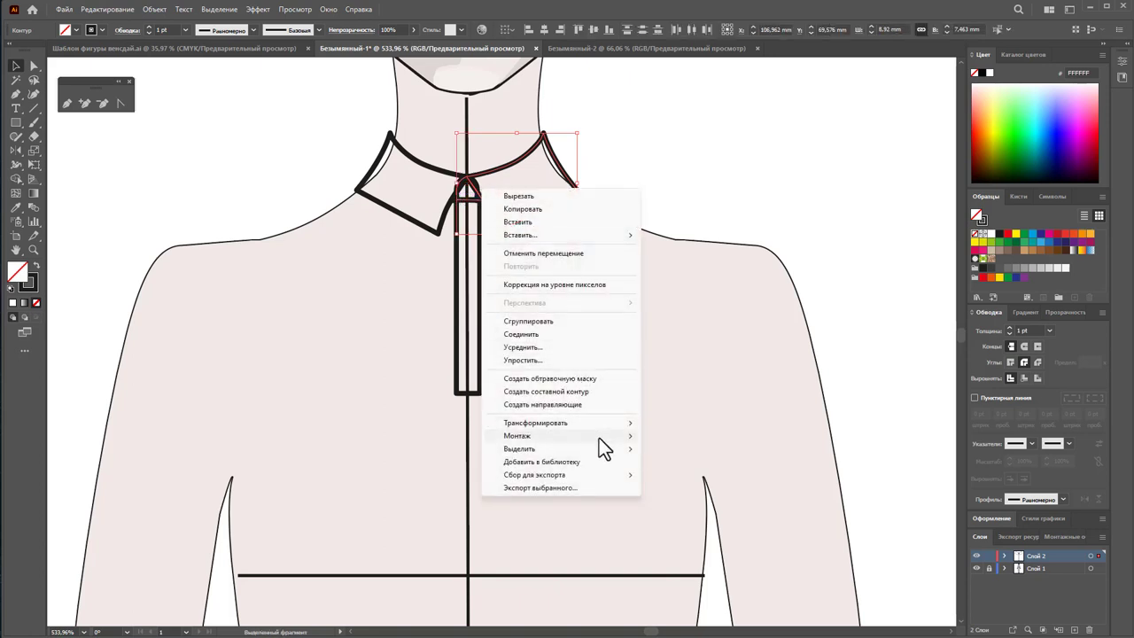
{"action": "mouse_move", "coordinate": [532, 436]}
{"action": "left_click", "coordinate": [697, 443]}
- Restack collar and placket, then trace a closed right yoke from collar to shoulder and chest line
{"action": "left_click", "coordinate": [670, 223]}
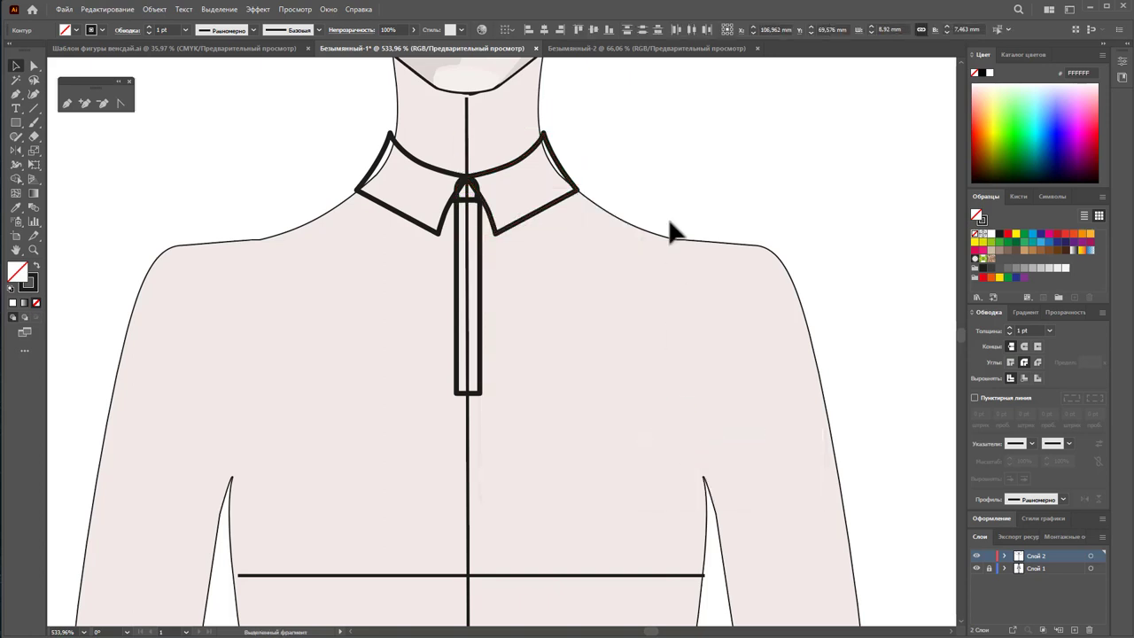
{"action": "scroll", "coordinate": [668, 218], "scroll_direction": "down", "scroll_amount": 2}
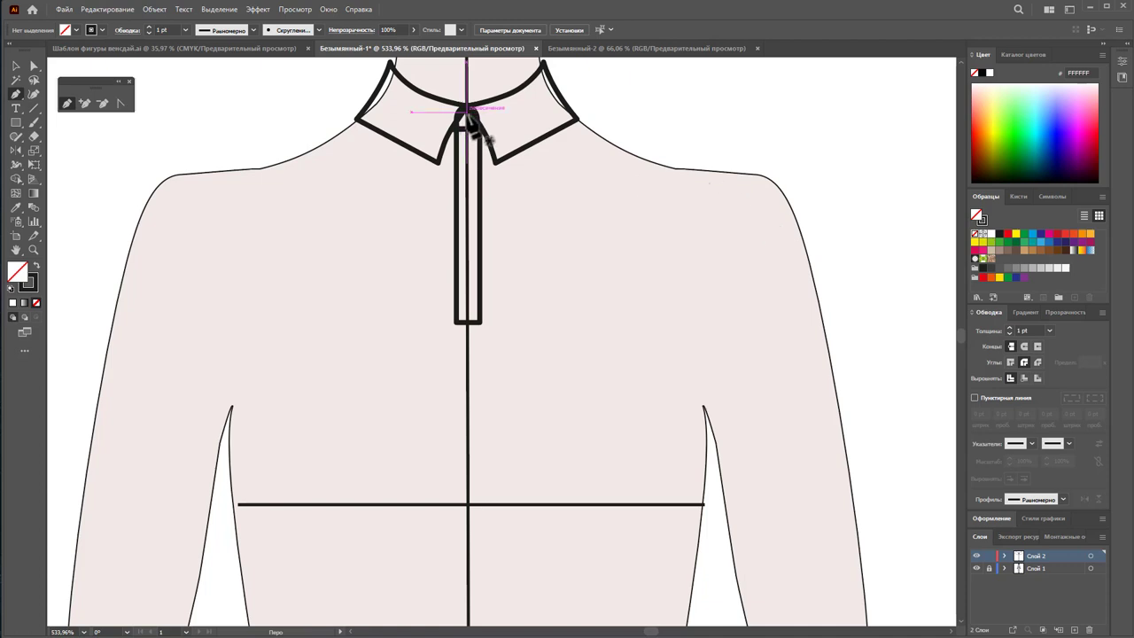
{"action": "left_click", "coordinate": [468, 116]}
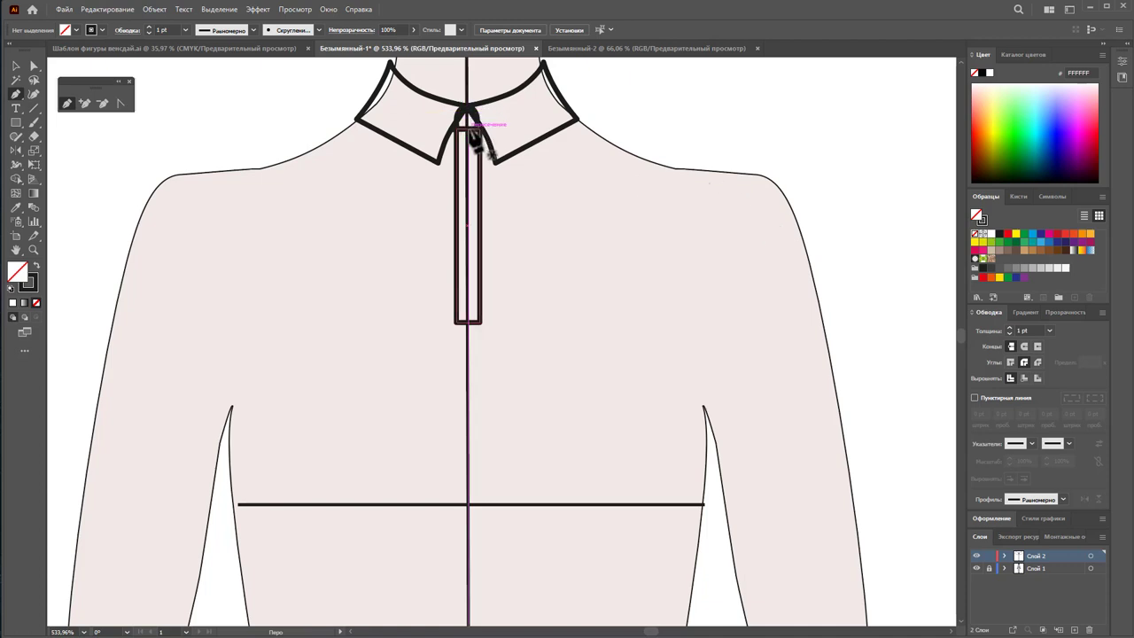
{"action": "left_click", "coordinate": [554, 92]}
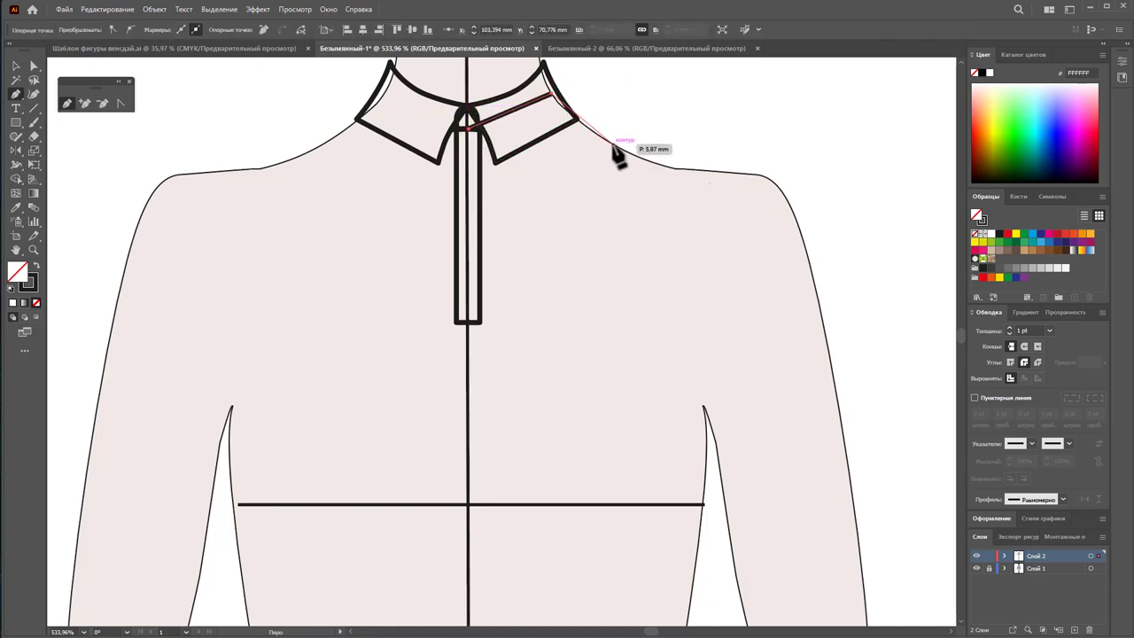
{"action": "left_click", "coordinate": [759, 175]}
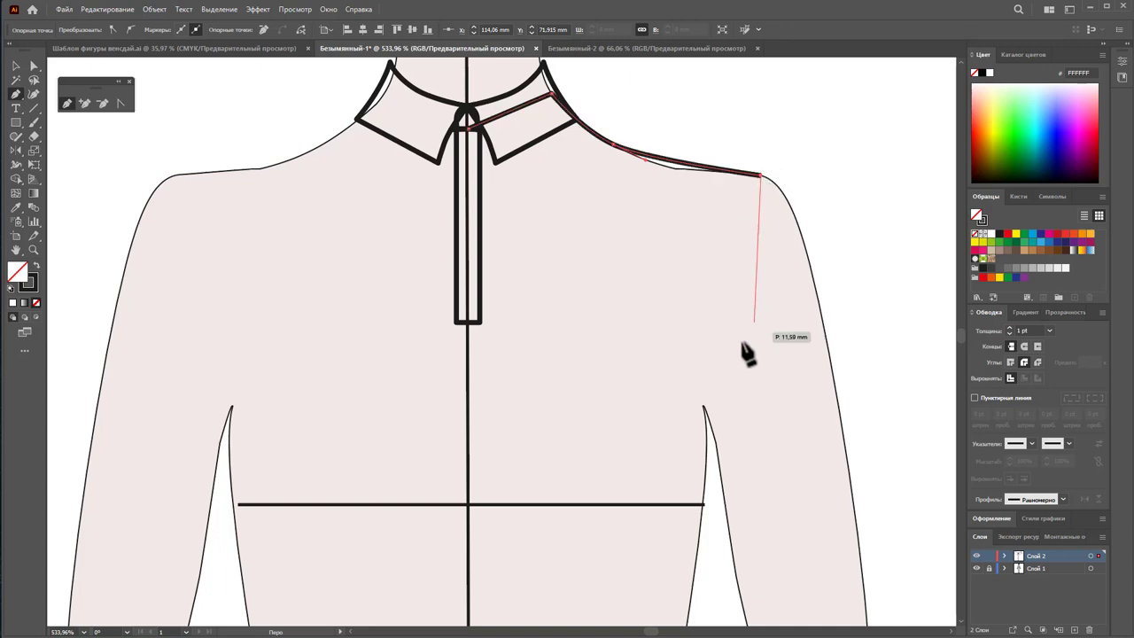
{"action": "left_click", "coordinate": [704, 387]}
{"action": "left_click", "coordinate": [468, 387]}
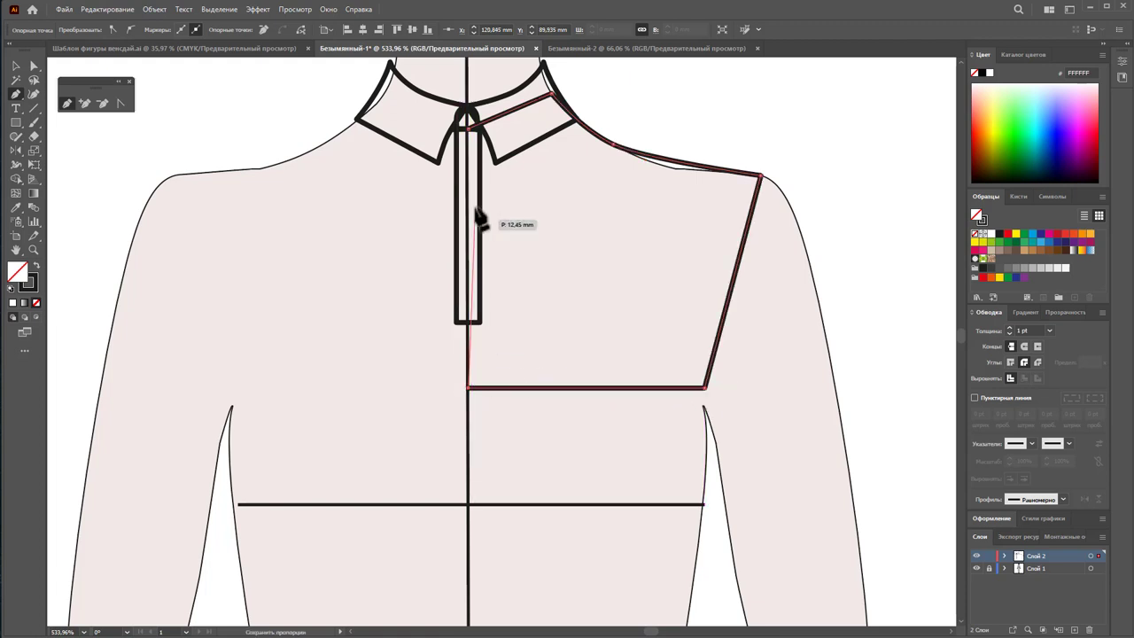
{"action": "left_click", "coordinate": [468, 132]}
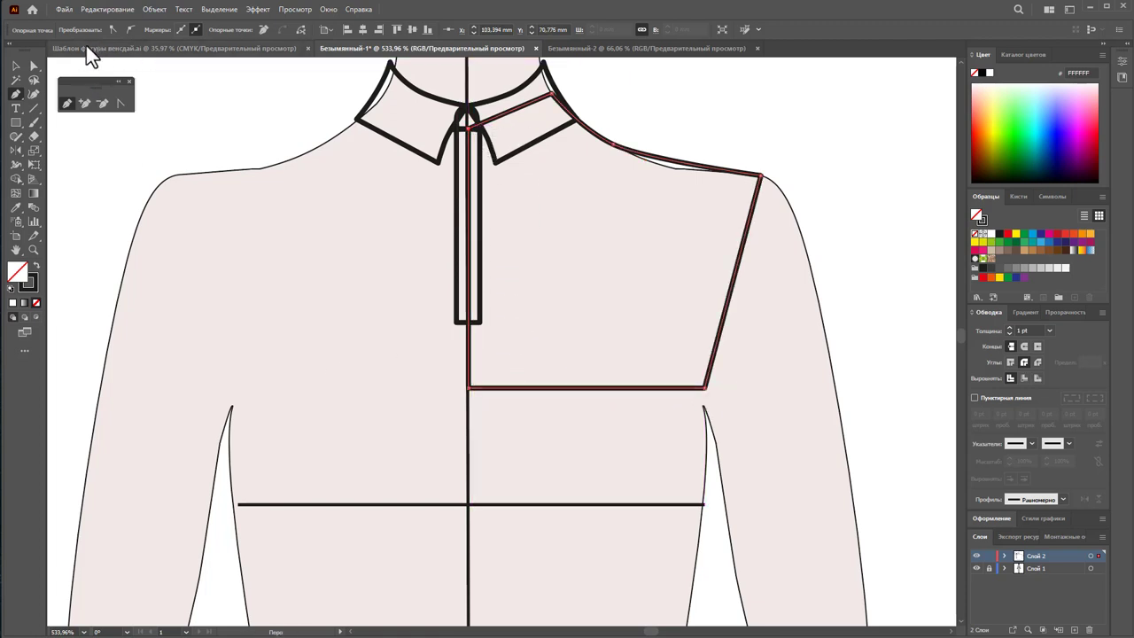
{"action": "left_click", "coordinate": [15, 68]}
- Reflect a copy of the right yoke onto the left shoulder
{"action": "left_click", "coordinate": [660, 120]}
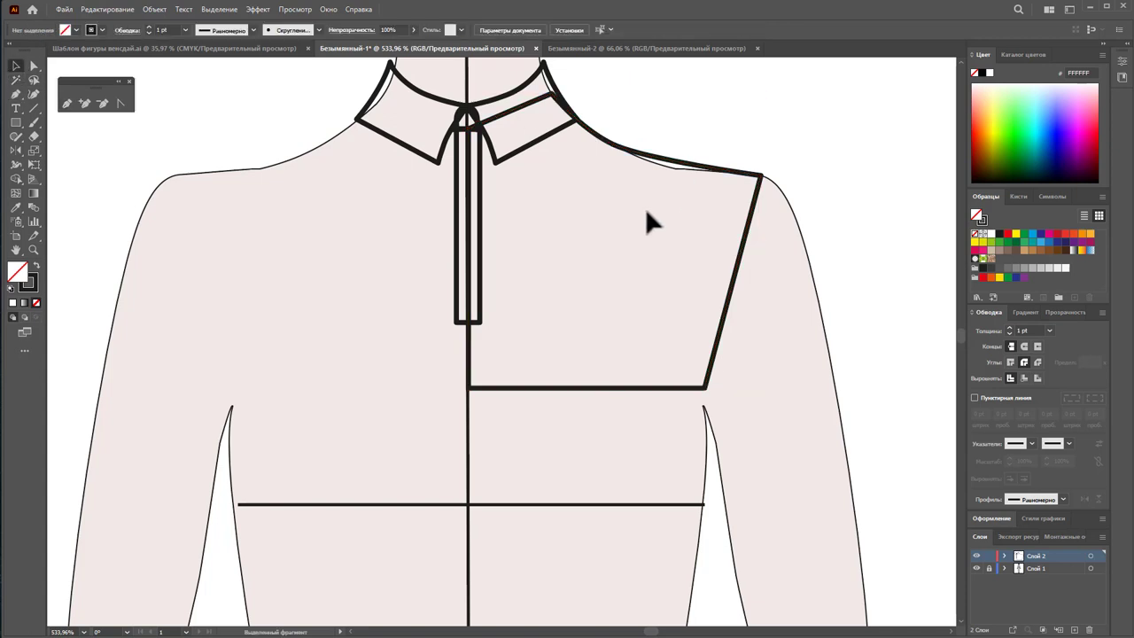
{"action": "left_click", "coordinate": [680, 221]}
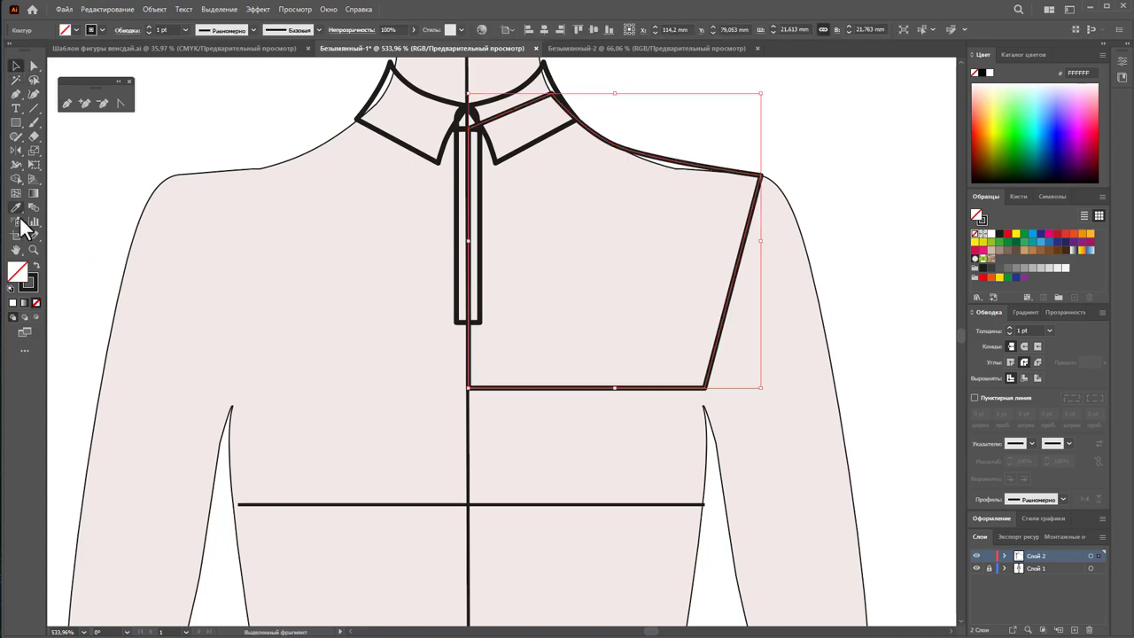
{"action": "key", "text": "o"}
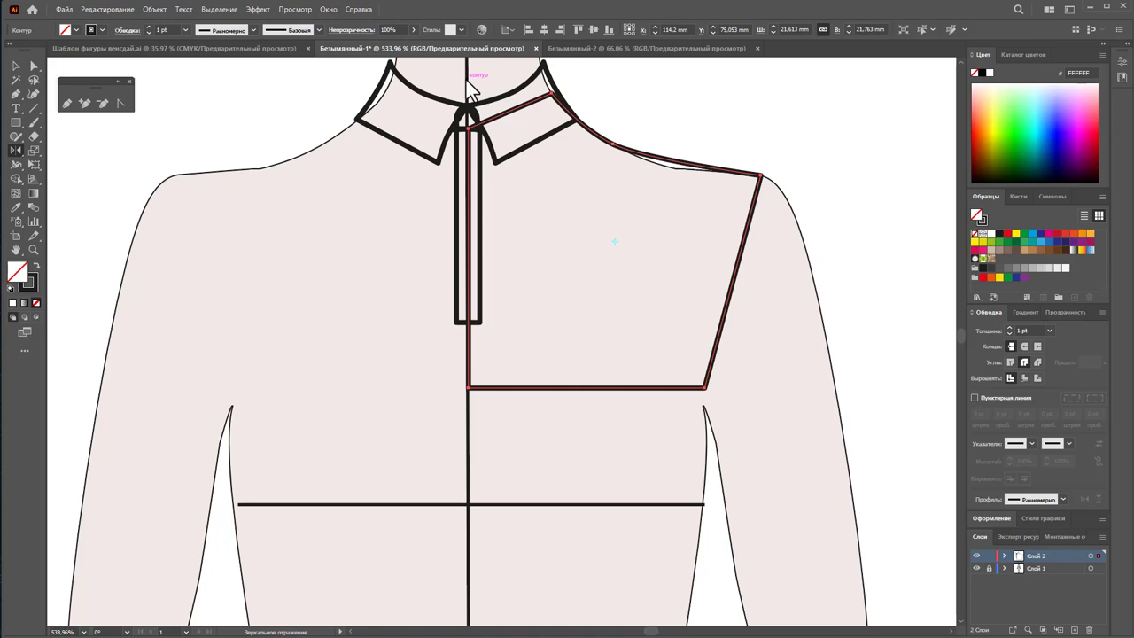
{"action": "left_click_drag", "start_coordinate": [608, 247], "coordinate": [245, 200]}
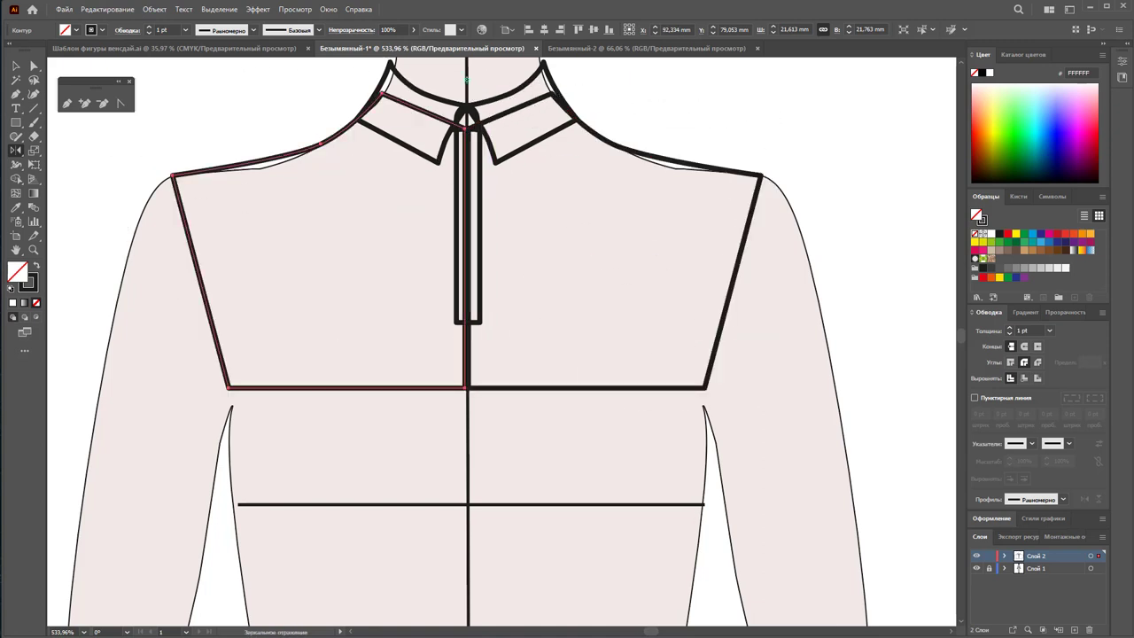
{"action": "left_click", "coordinate": [16, 66]}
- Merge both yoke halves into one shape with Pathfinder Unite
{"action": "left_click_drag", "start_coordinate": [522, 356], "coordinate": [394, 415]}
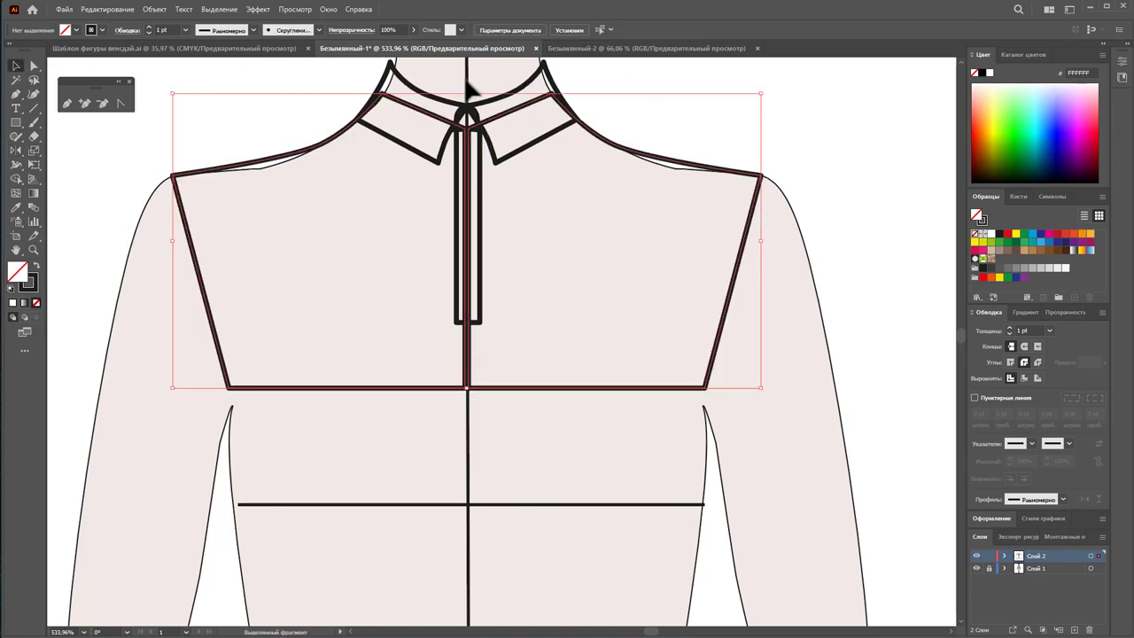
{"action": "left_click", "coordinate": [315, 386]}
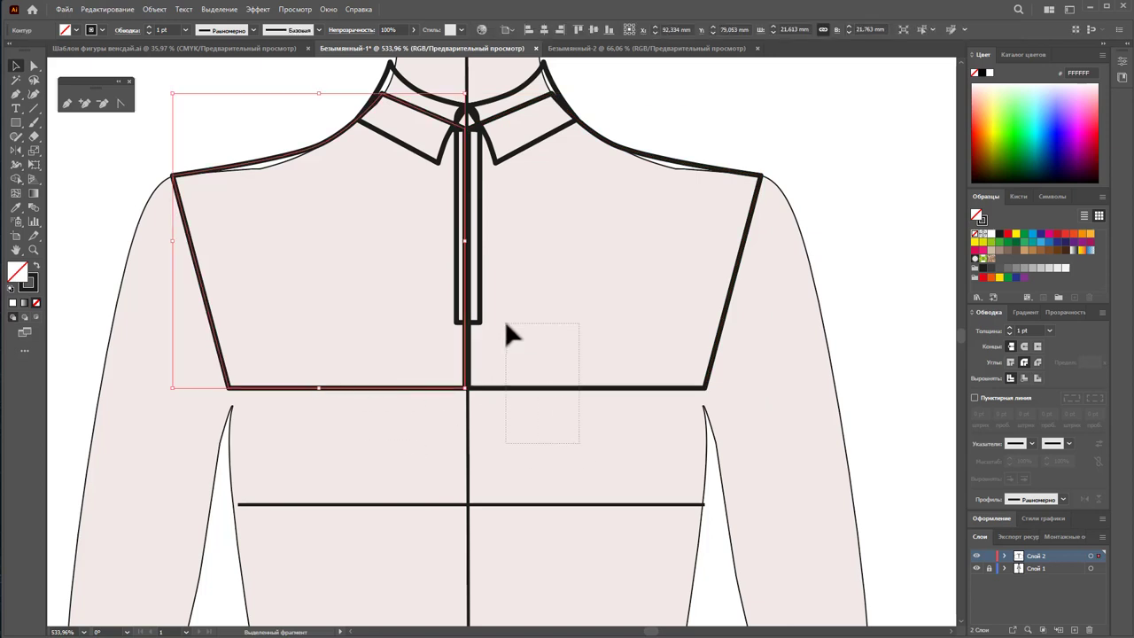
{"action": "mouse_move", "coordinate": [506, 324]}
{"action": "left_mouse_down"}
{"action": "mouse_move", "coordinate": [548, 412]}
{"action": "mouse_move", "coordinate": [329, 365]}
{"action": "left_mouse_up"}
{"action": "left_click", "coordinate": [381, 352]}
{"action": "left_click", "coordinate": [328, 9]}
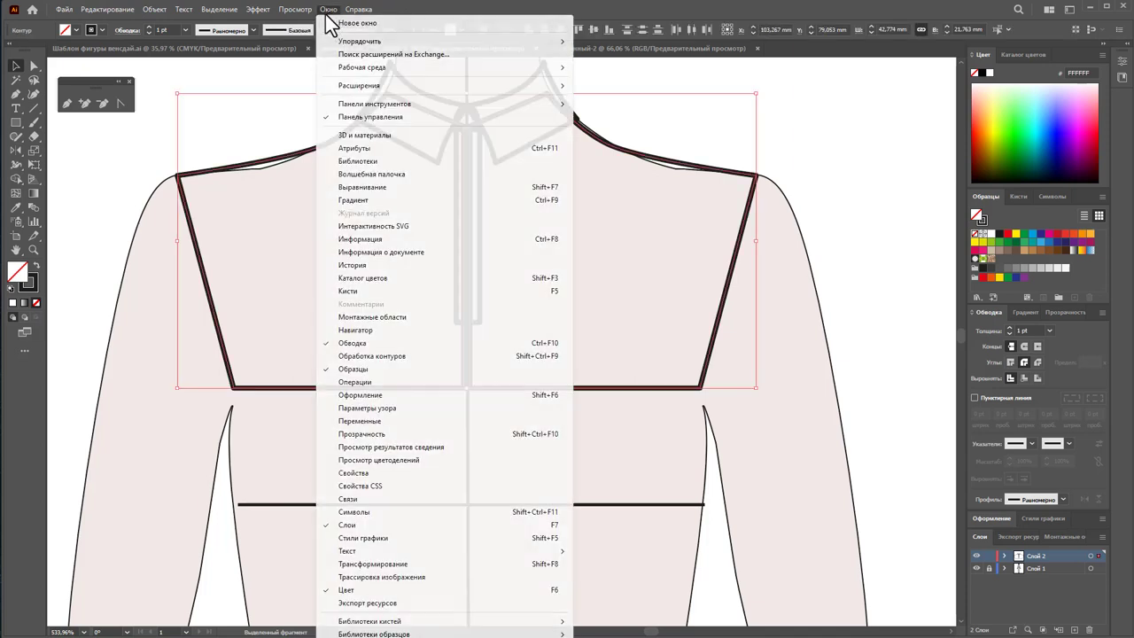
{"action": "left_click", "coordinate": [429, 356]}
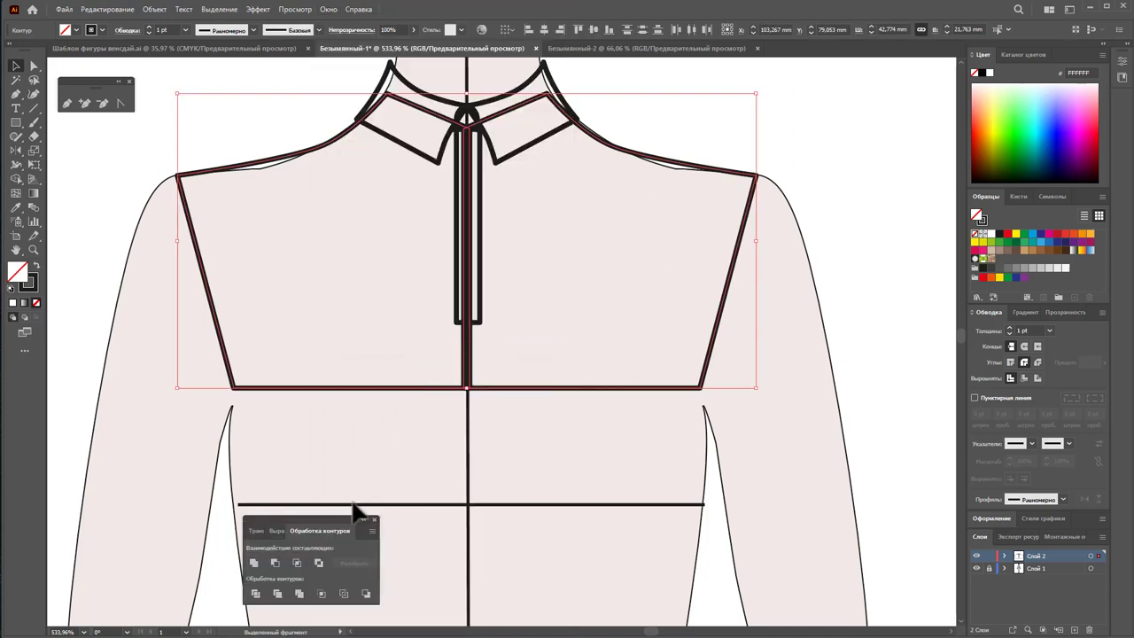
{"action": "left_click", "coordinate": [254, 563]}
- Send the merged yoke to the back, behind all other pieces
{"action": "left_click", "coordinate": [554, 507]}
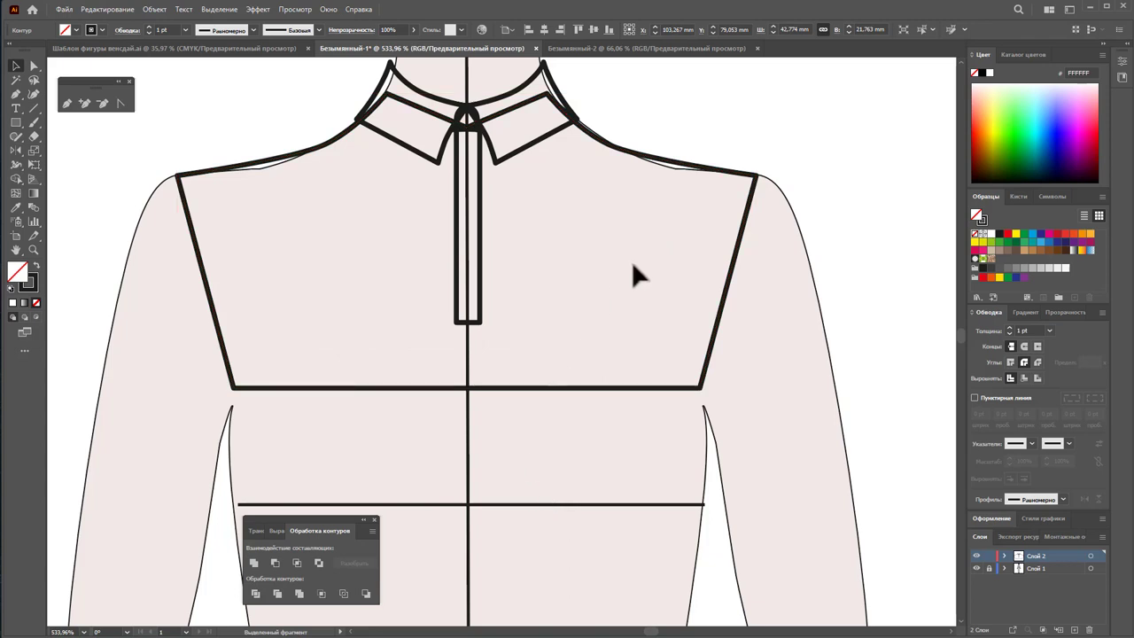
{"action": "left_click", "coordinate": [637, 159]}
{"action": "right_click", "coordinate": [634, 152]}
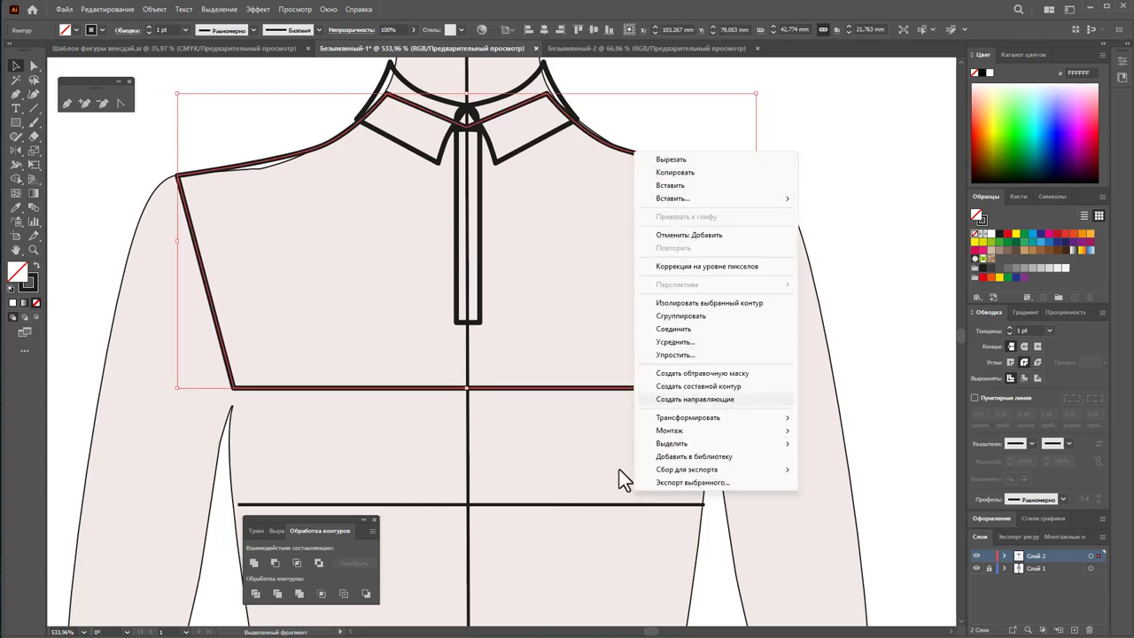
{"action": "left_click", "coordinate": [866, 471]}
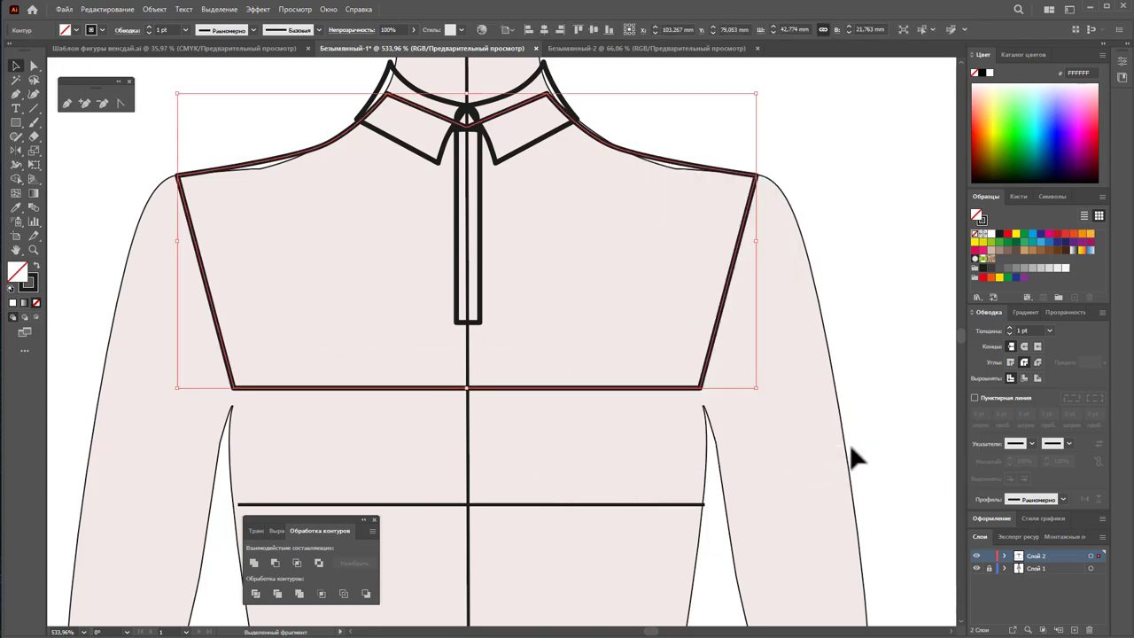
{"action": "left_click", "coordinate": [849, 442]}
{"action": "left_click", "coordinate": [399, 114]}
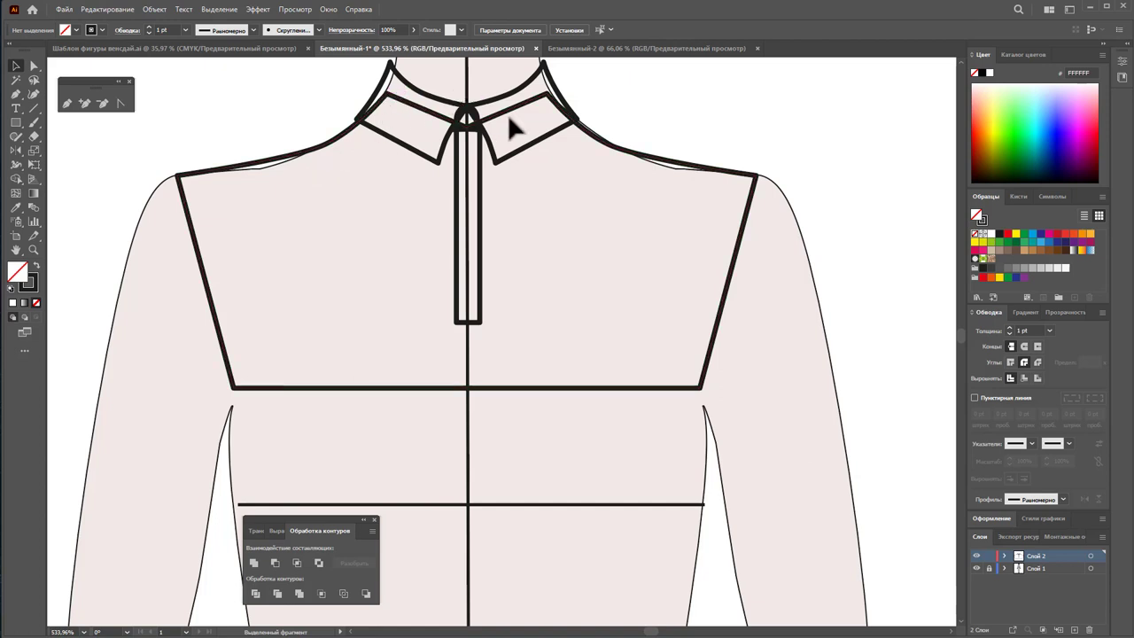
- Extend the placket to the yoke line and raise both bottom edges together up the chest
{"action": "left_click", "coordinate": [468, 323]}
{"action": "left_click_drag", "start_coordinate": [469, 328], "coordinate": [469, 389]}
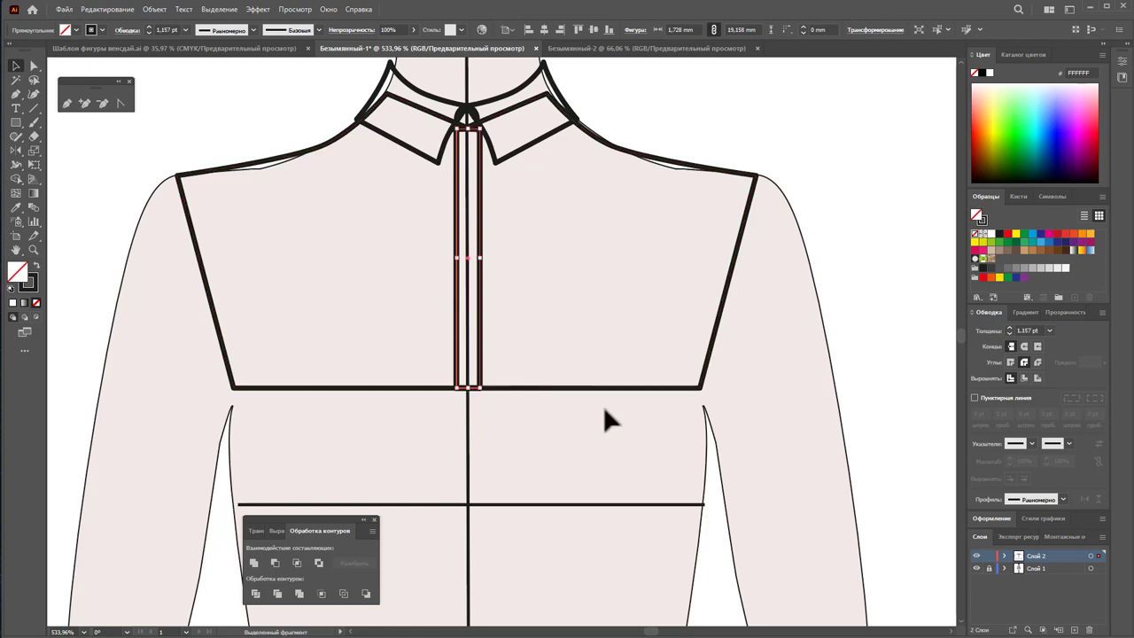
{"action": "left_click", "coordinate": [33, 68]}
{"action": "left_click_drag", "start_coordinate": [723, 417], "coordinate": [189, 381]}
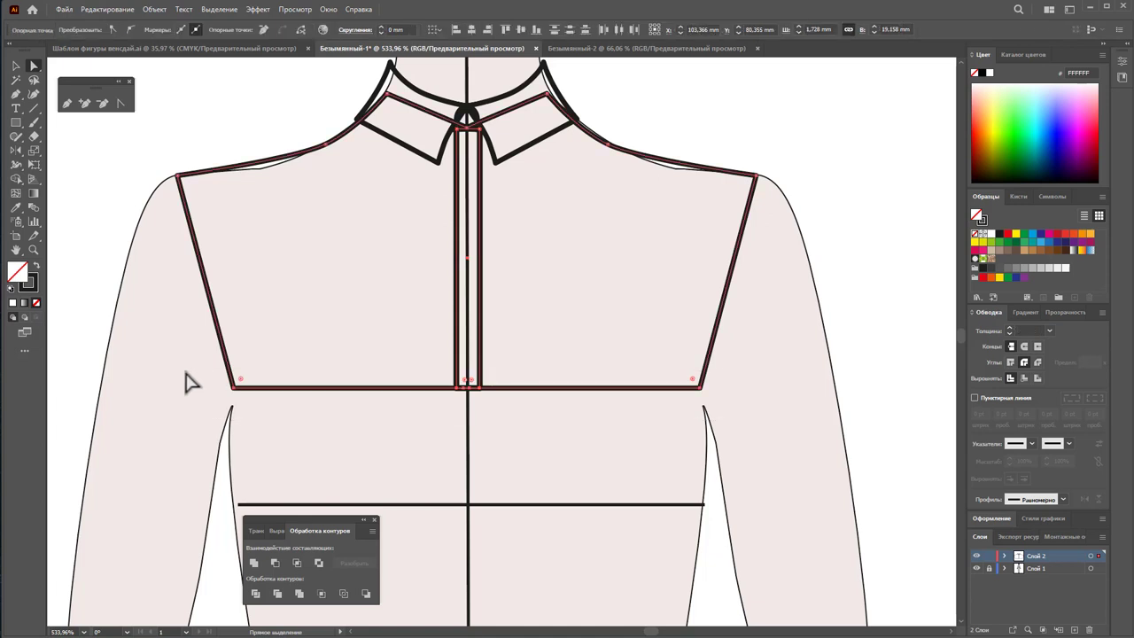
{"action": "key", "text": "Up"}
{"action": "key", "text": "Up"}
{"action": "key", "text": "Up"}
{"action": "key", "text": "Up"}
{"action": "key", "text": "Up"}
{"action": "key", "text": "Up"}
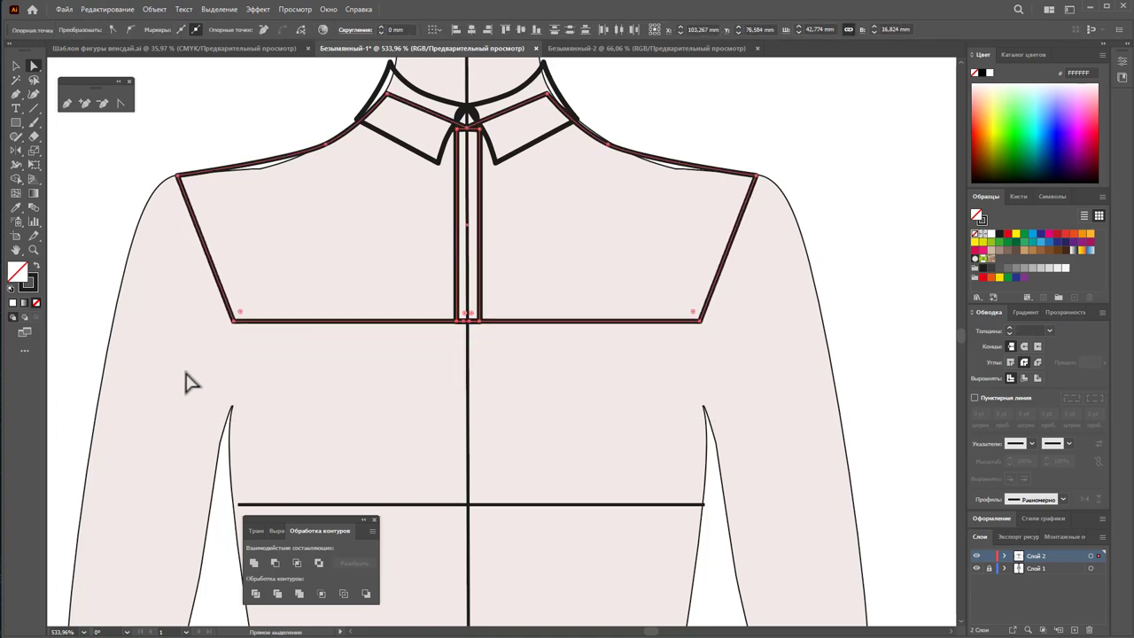
{"action": "key", "text": "Down"}
{"action": "key", "text": "Down"}
{"action": "key", "text": "Down"}
{"action": "key", "text": "Down"}
{"action": "key", "text": "Down"}
{"action": "key", "text": "Down"}
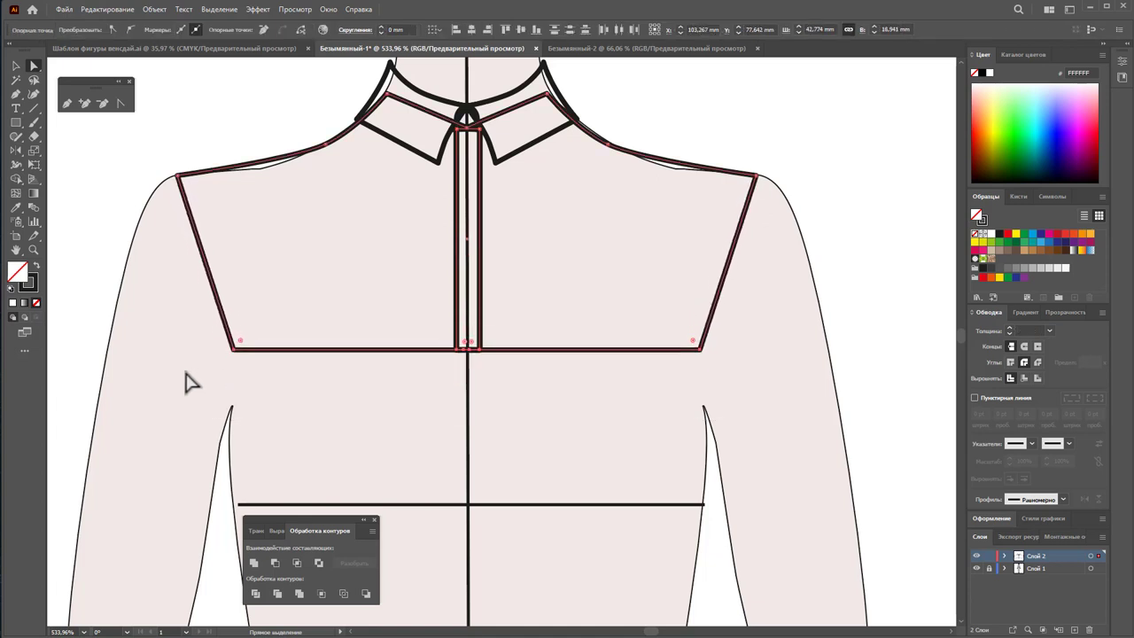
{"action": "key", "text": "Down"}
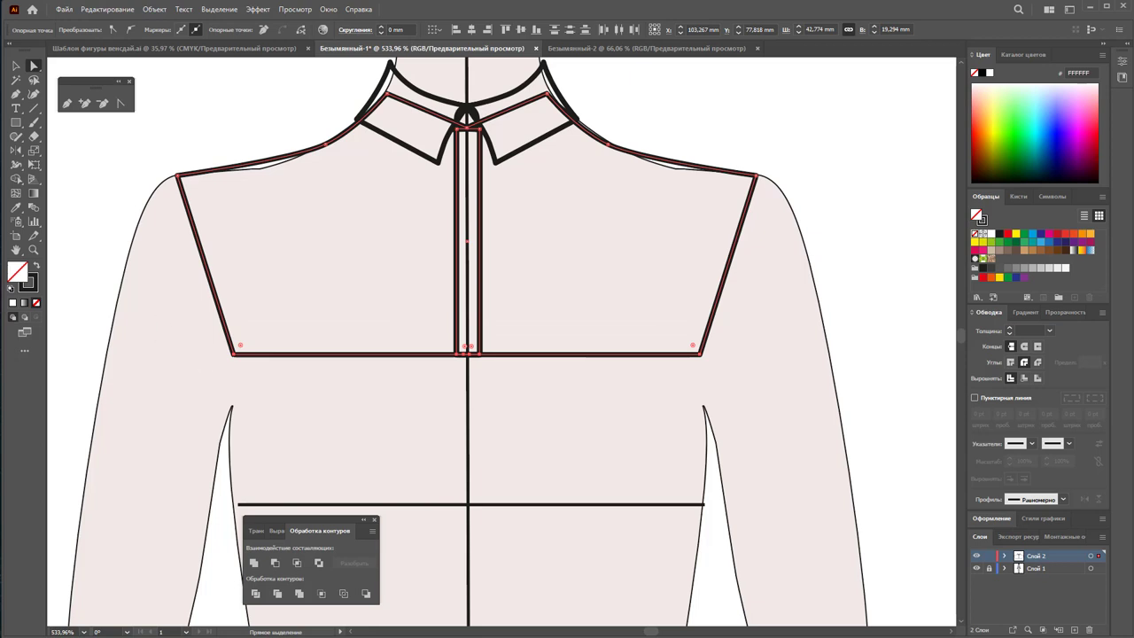
{"action": "left_click", "coordinate": [16, 65]}
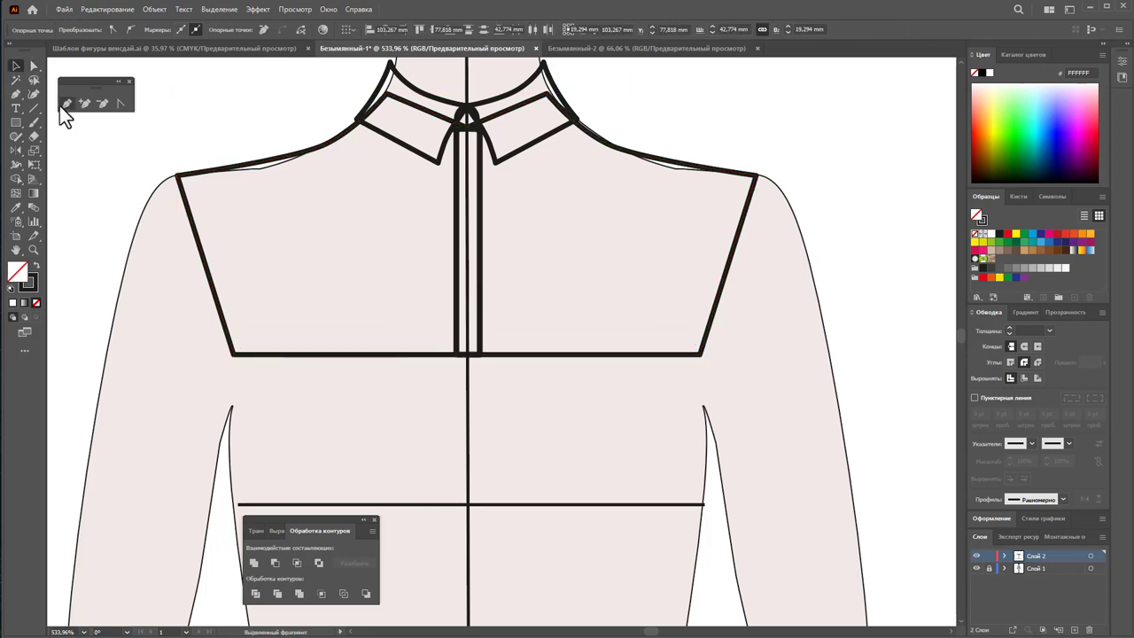
- Draw a closed narrow slanted stripe on the left yoke, from its top edge to its lower edge
{"action": "left_click", "coordinate": [66, 103]}
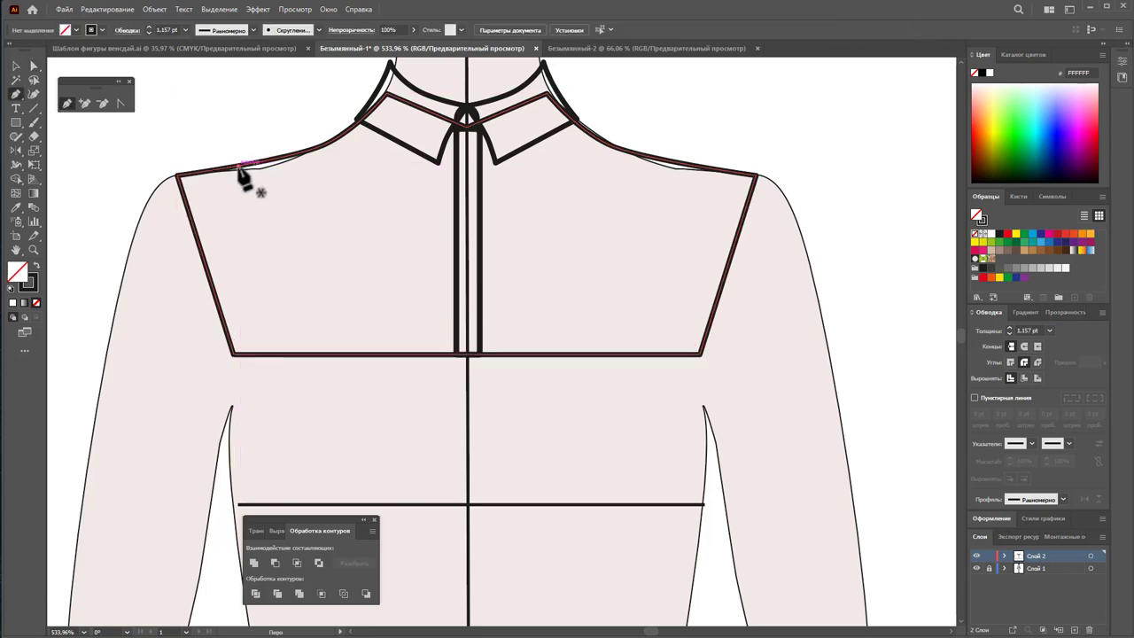
{"action": "left_click", "coordinate": [239, 165]}
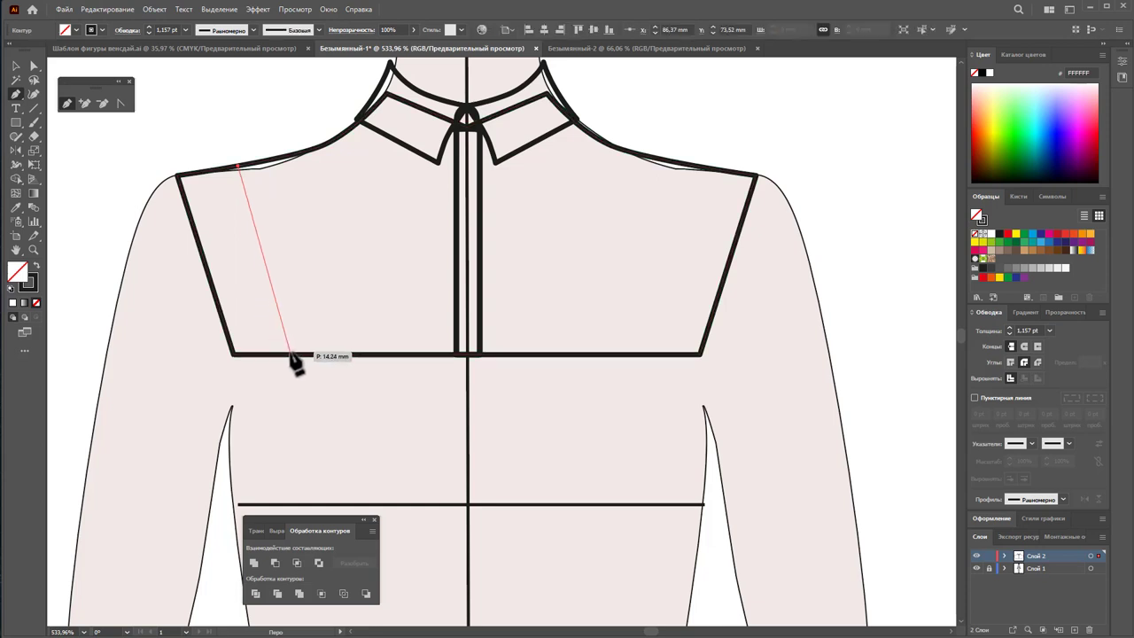
{"action": "left_click", "coordinate": [289, 353]}
{"action": "left_click", "coordinate": [259, 355]}
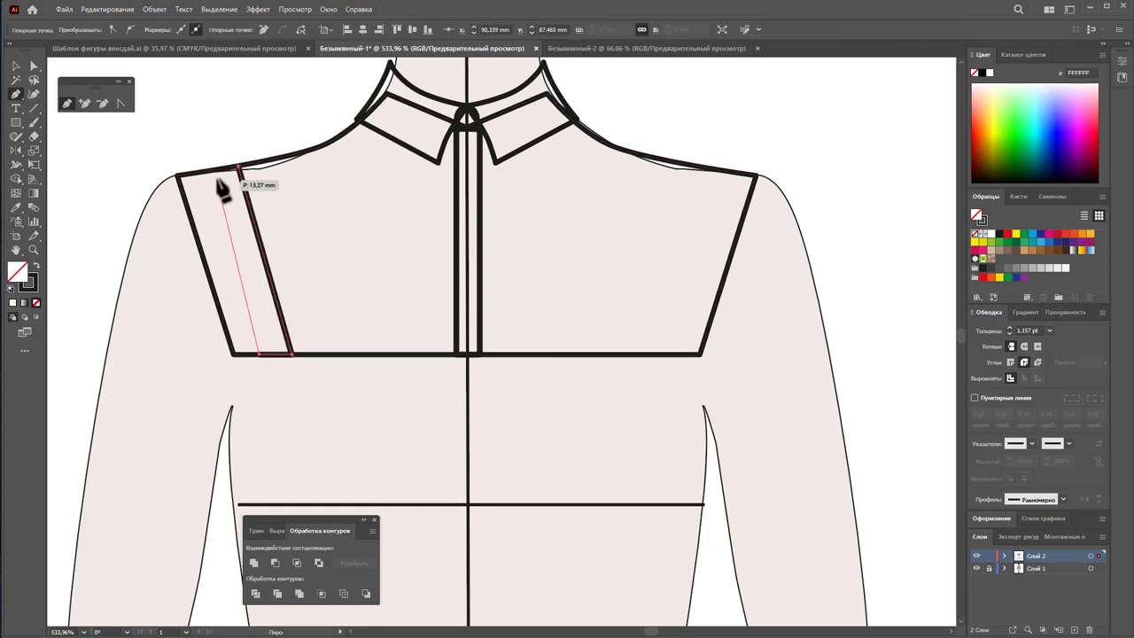
{"action": "left_click", "coordinate": [209, 168]}
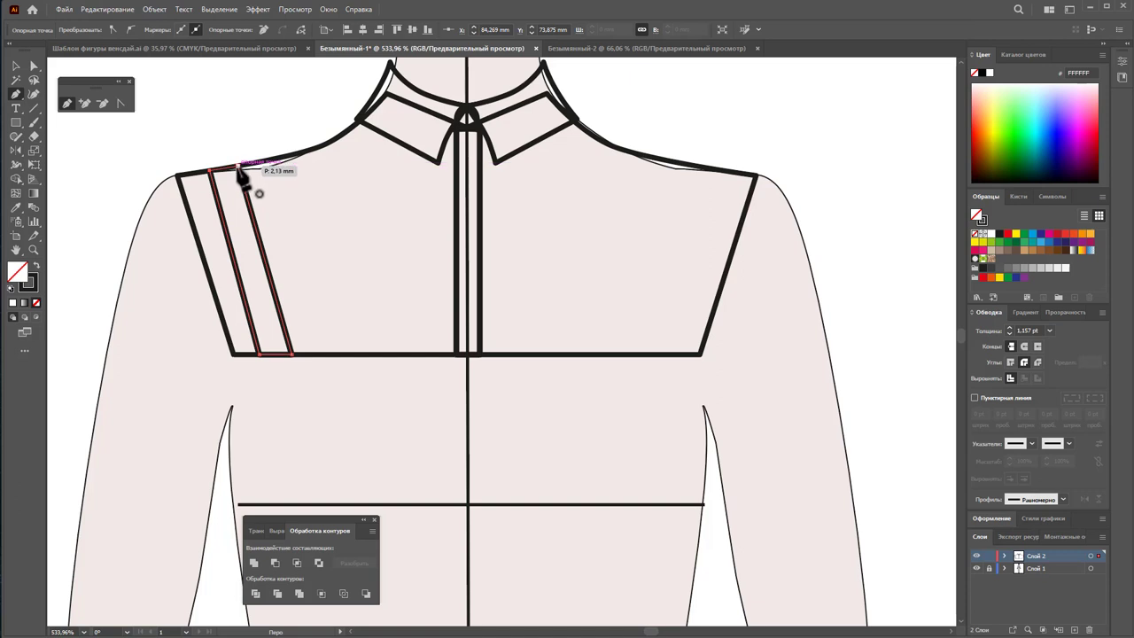
{"action": "left_click", "coordinate": [239, 165]}
- Mirror a copy of the stripe across the centre line onto the right shoulder
{"action": "left_click", "coordinate": [18, 67]}
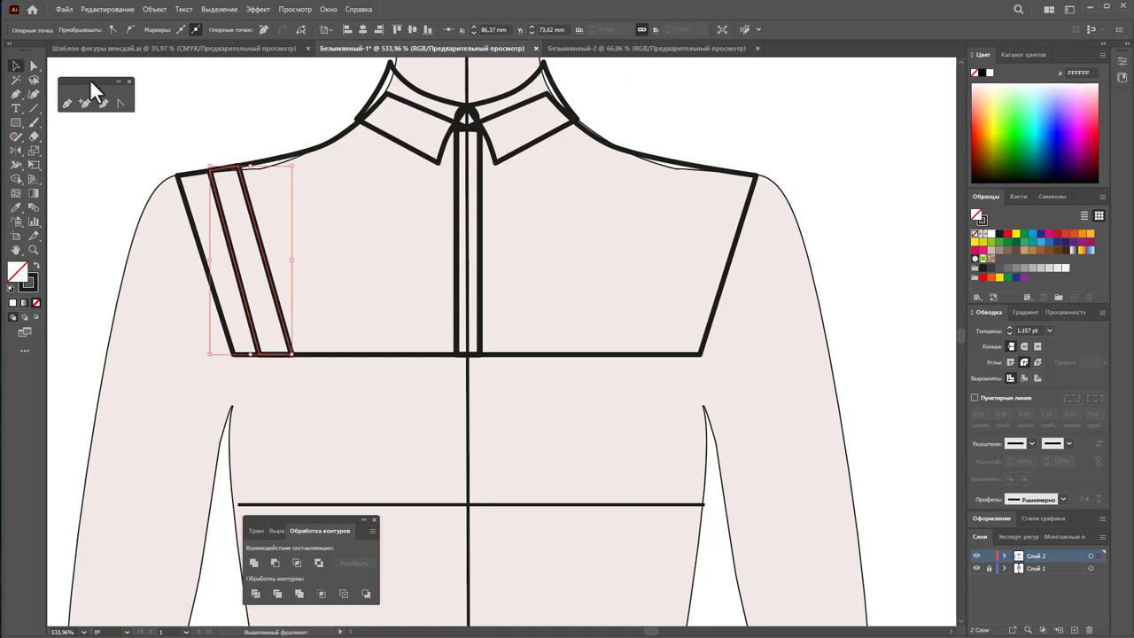
{"action": "left_click", "coordinate": [228, 228]}
{"action": "left_click", "coordinate": [257, 235]}
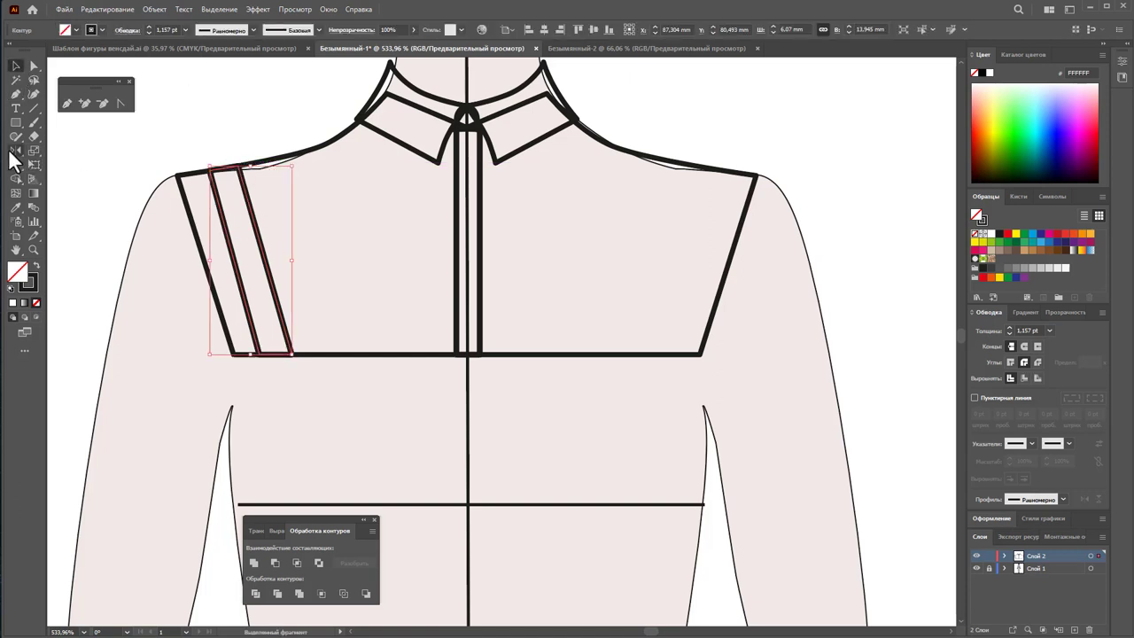
{"action": "left_click", "coordinate": [16, 151]}
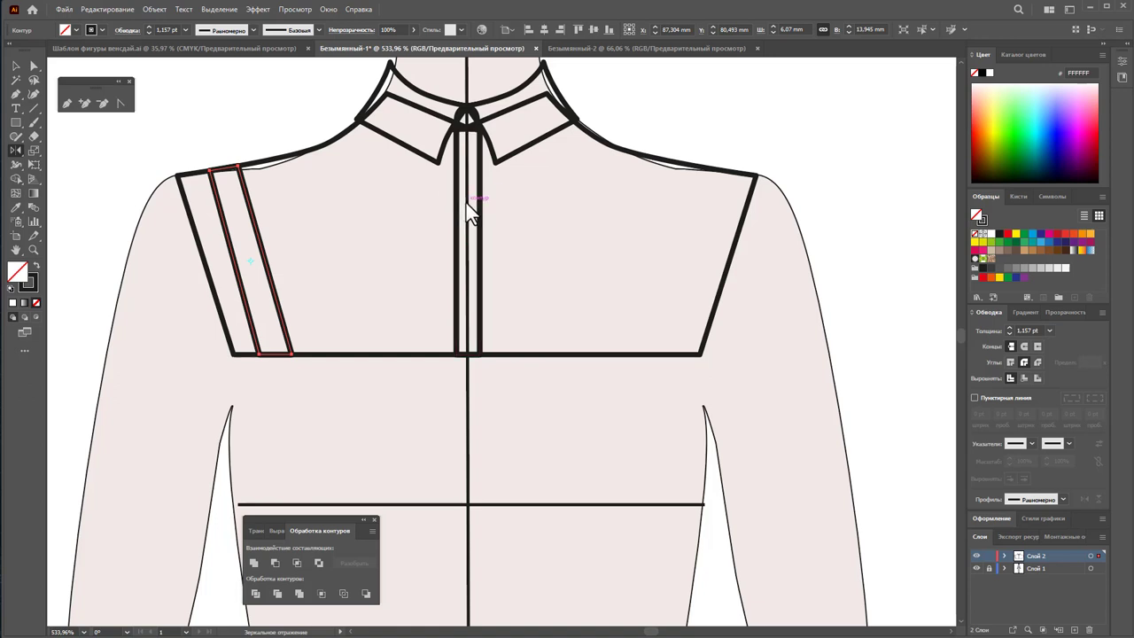
{"action": "left_click_drag", "start_coordinate": [256, 229], "coordinate": [676, 231], "text": "alt"}
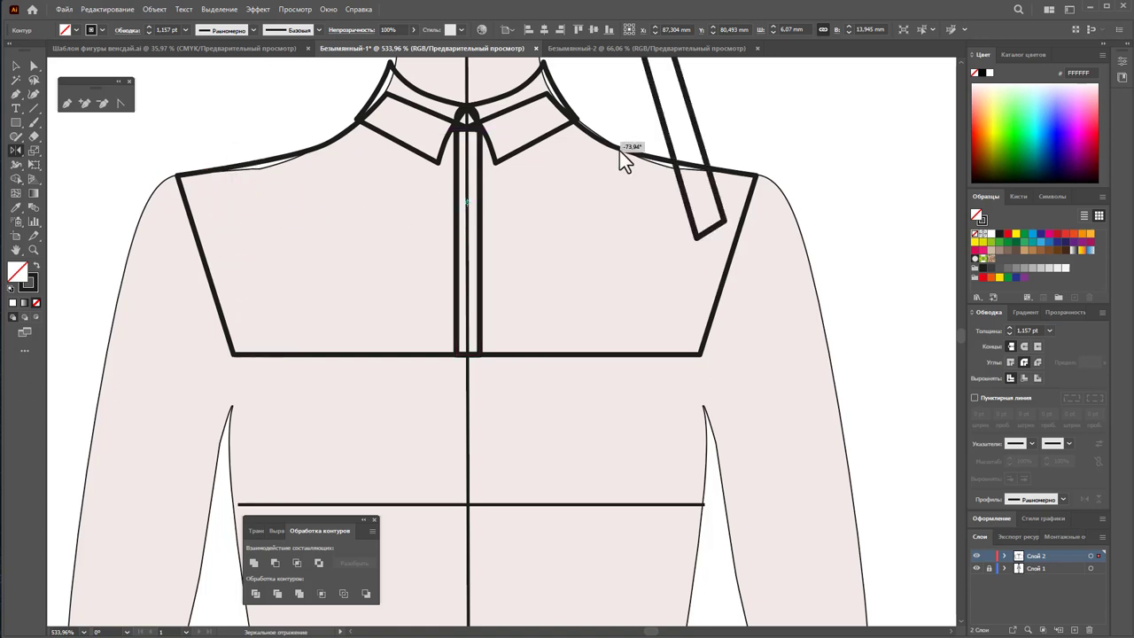
{"action": "left_click", "coordinate": [15, 65]}
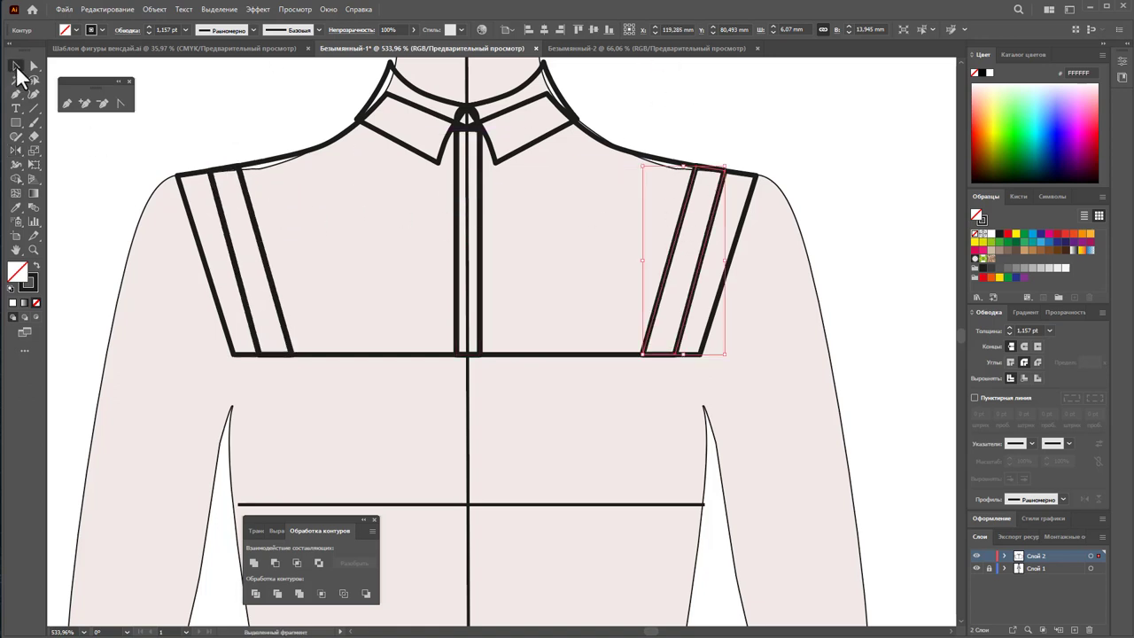
{"action": "left_click", "coordinate": [241, 96]}
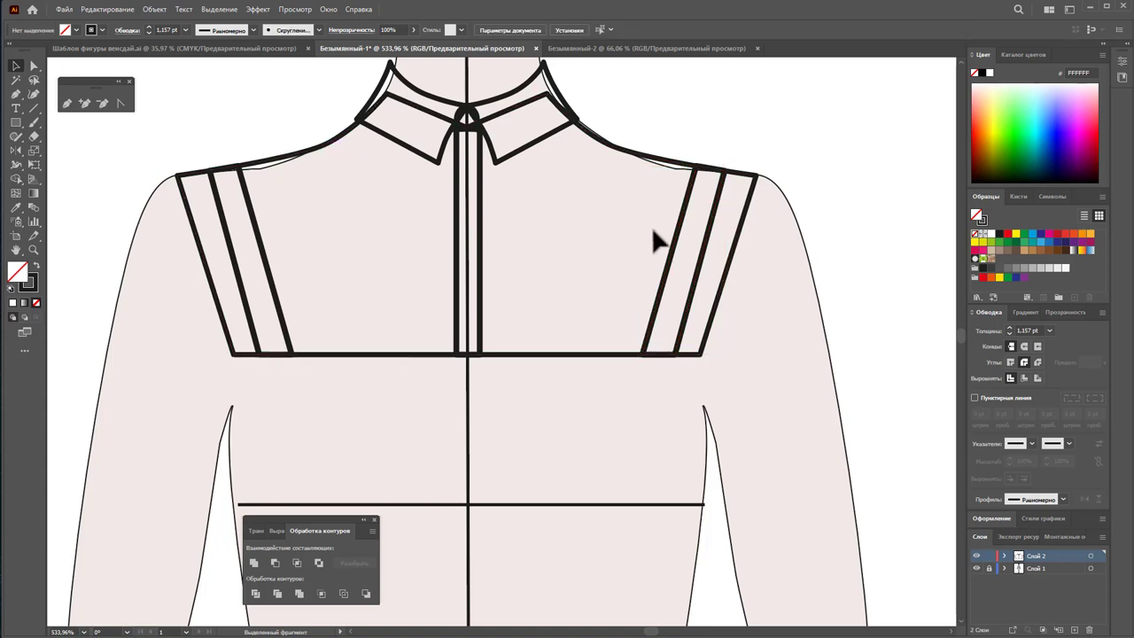
- Zoom out to show the whole upper body and move the Pathfinder panel off the figure
{"action": "scroll", "coordinate": [660, 241], "scroll_direction": "down", "scroll_amount": 4}
{"action": "scroll", "coordinate": [658, 240], "scroll_direction": "up", "scroll_amount": 2}
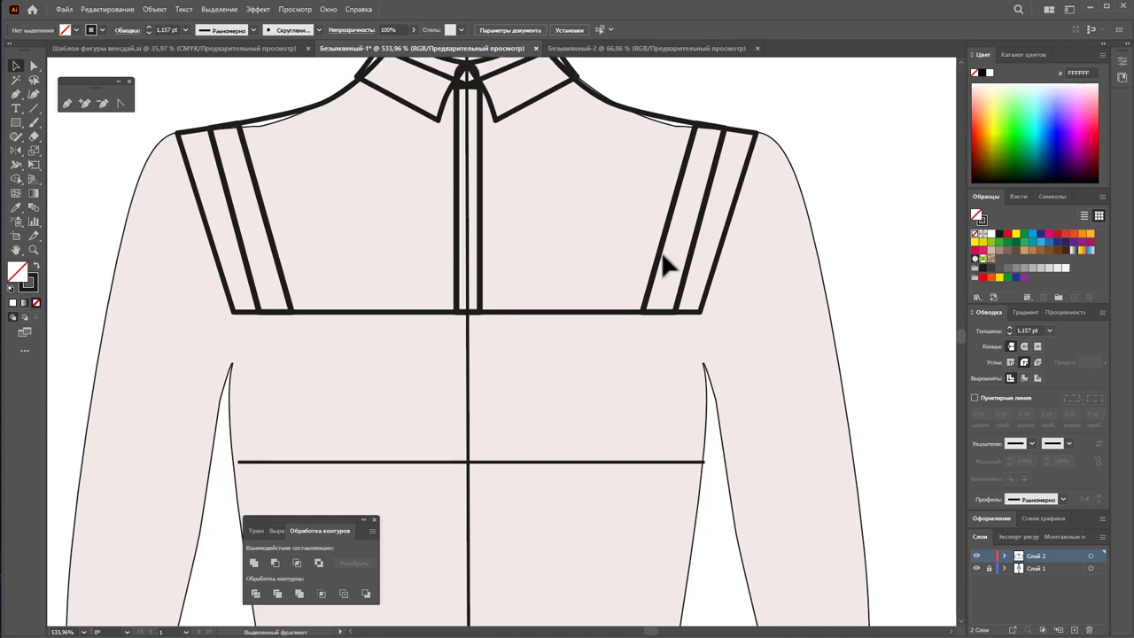
{"action": "scroll", "coordinate": [664, 260], "scroll_direction": "down", "scroll_amount": 2}
{"action": "scroll", "coordinate": [655, 283], "scroll_direction": "down", "scroll_amount": 2}
{"action": "scroll", "coordinate": [611, 345], "scroll_direction": "down", "scroll_amount": 3}
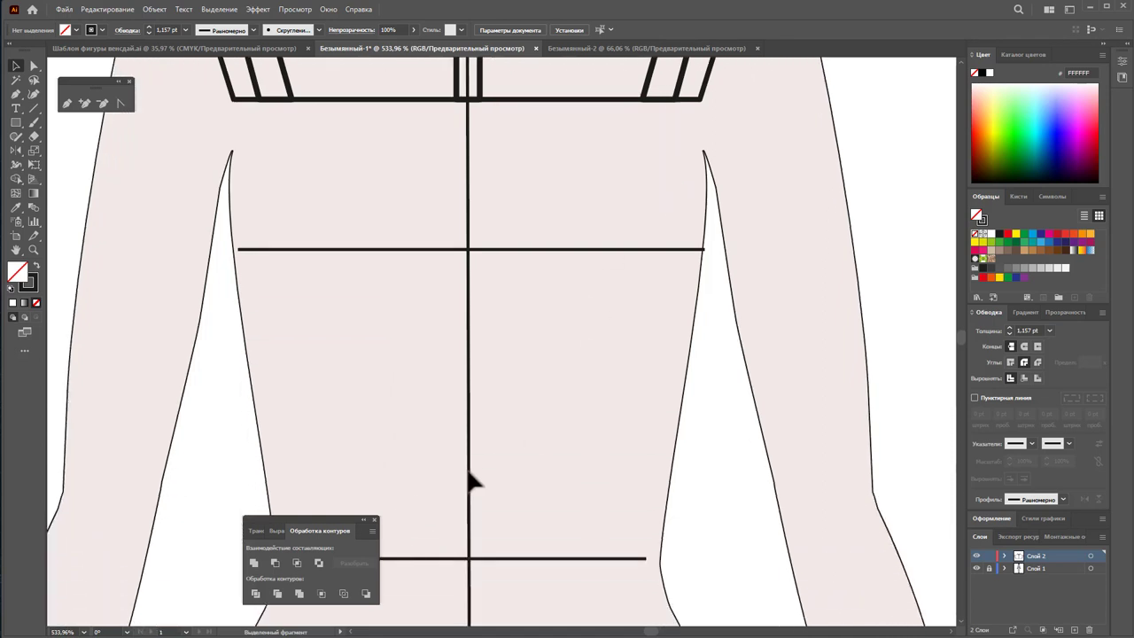
{"action": "key", "text": "z"}
{"action": "left_click", "coordinate": [469, 369], "text": "alt"}
{"action": "left_click", "coordinate": [469, 369], "text": "alt"}
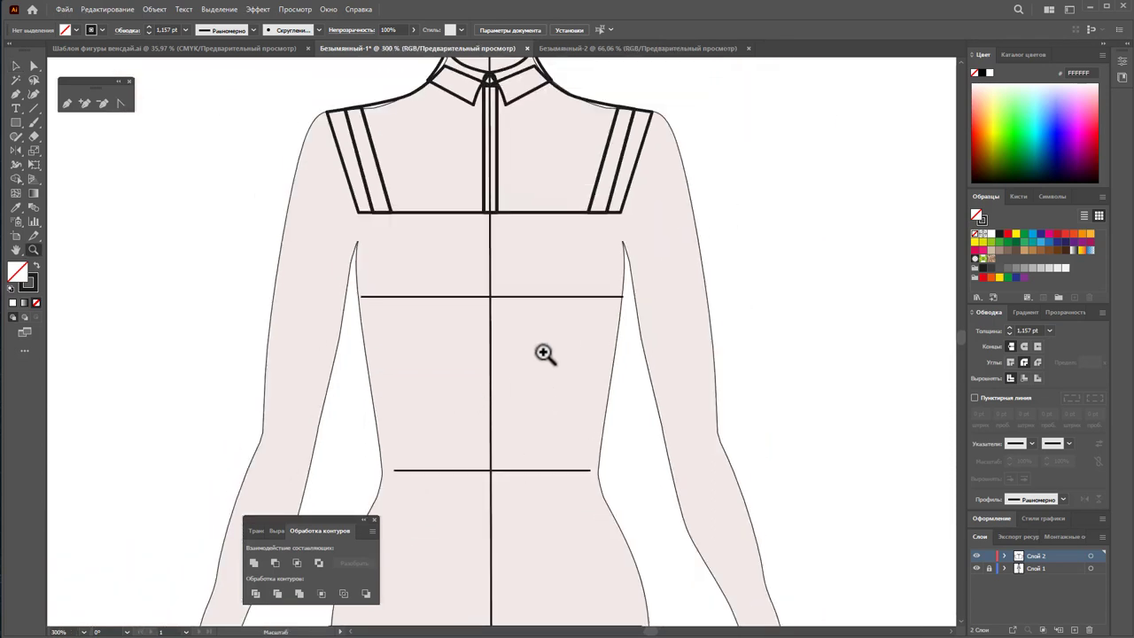
{"action": "left_click", "coordinate": [15, 66]}
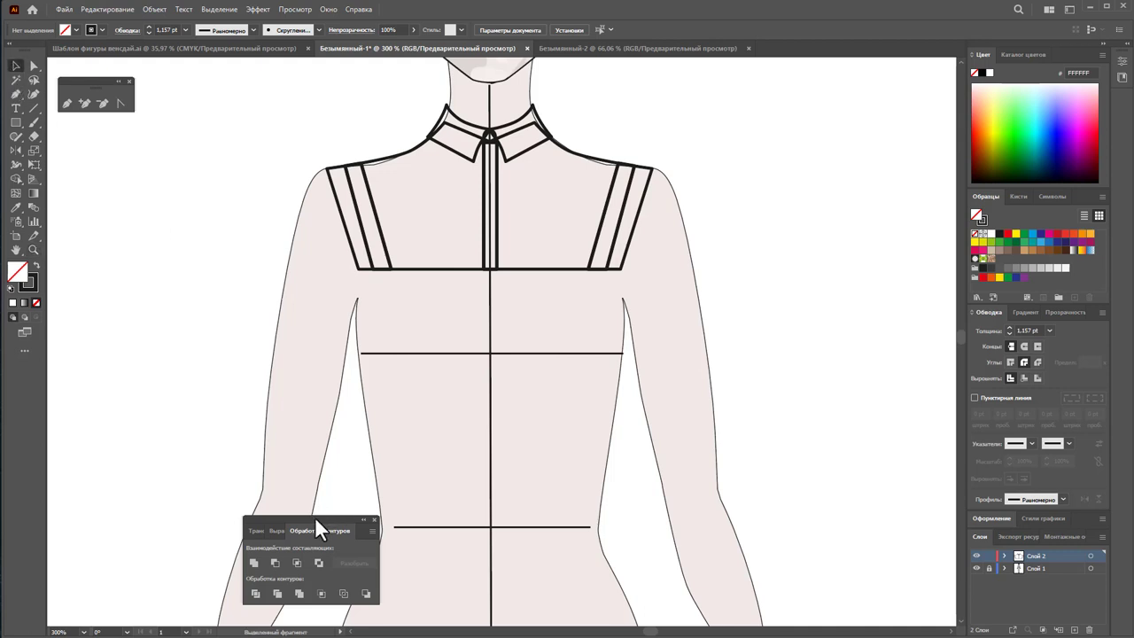
{"action": "left_click_drag", "start_coordinate": [315, 519], "coordinate": [871, 149]}
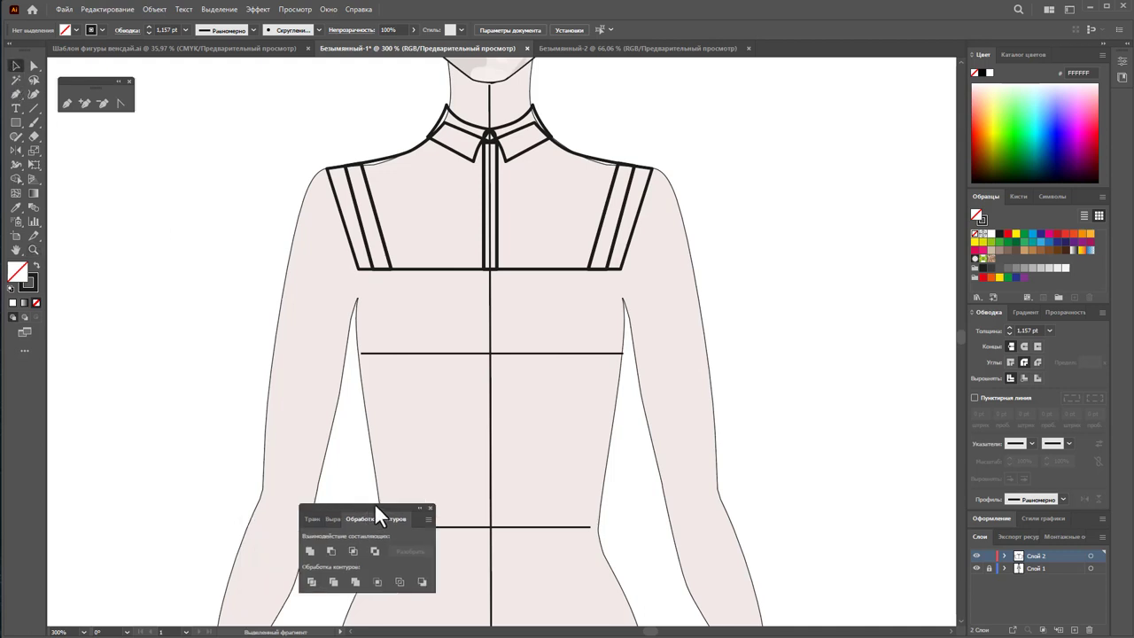
- Pen a closed bodice outline from the yoke's left end, down both side seams, across above the waist
{"action": "left_click", "coordinate": [66, 103]}
{"action": "left_click", "coordinate": [357, 268]}
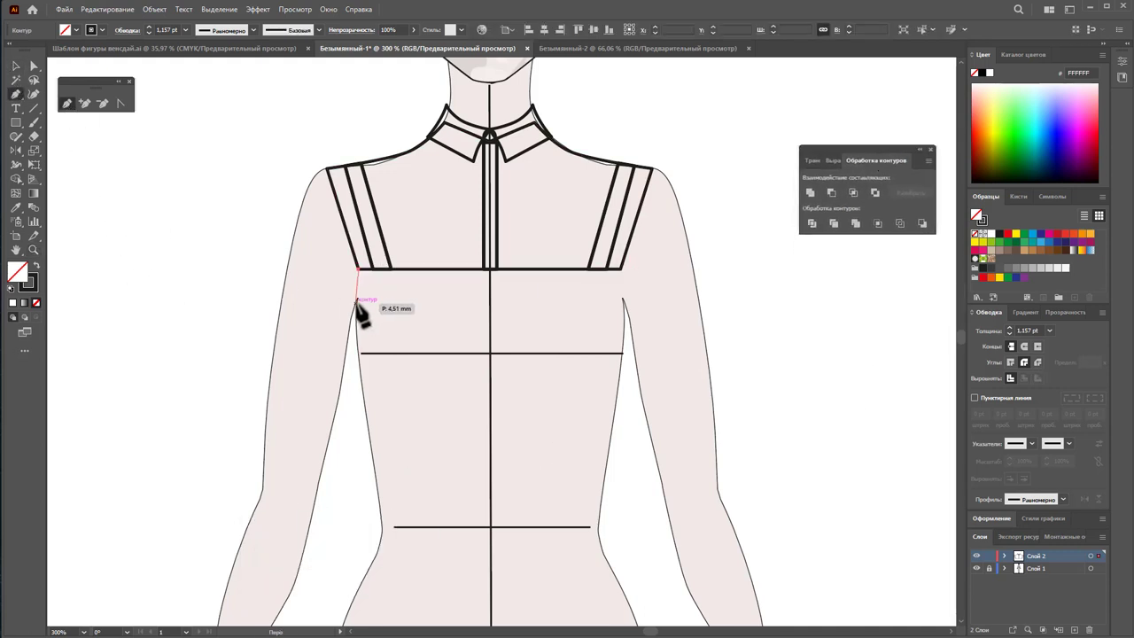
{"action": "left_click_drag", "start_coordinate": [370, 412], "coordinate": [379, 501]}
{"action": "key", "text": "ctrl+z"}
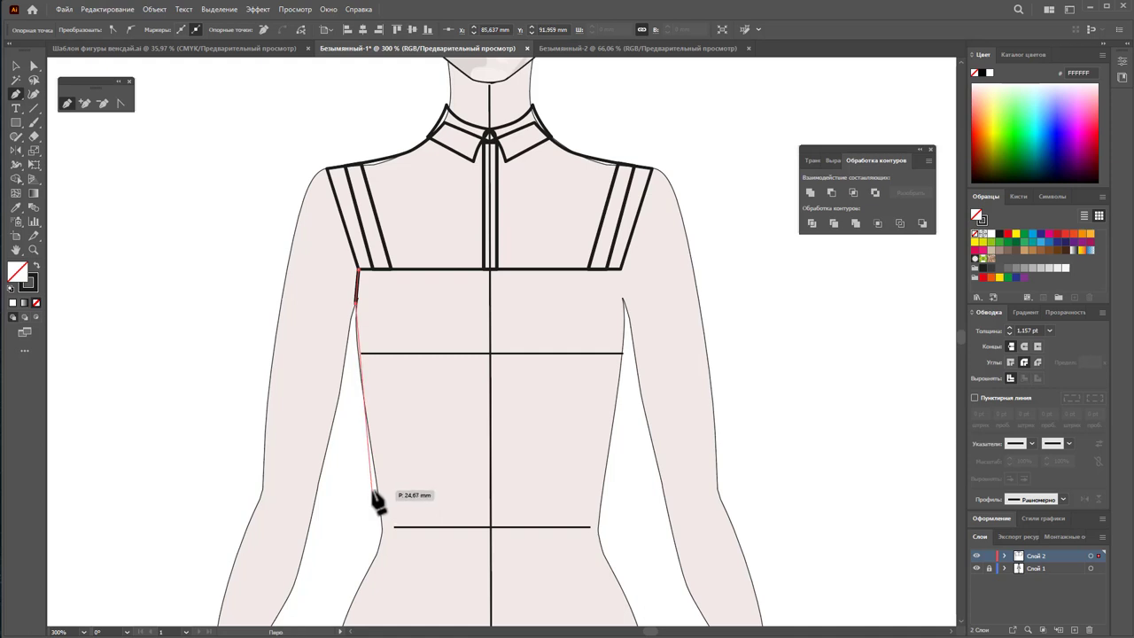
{"action": "left_click", "coordinate": [377, 497]}
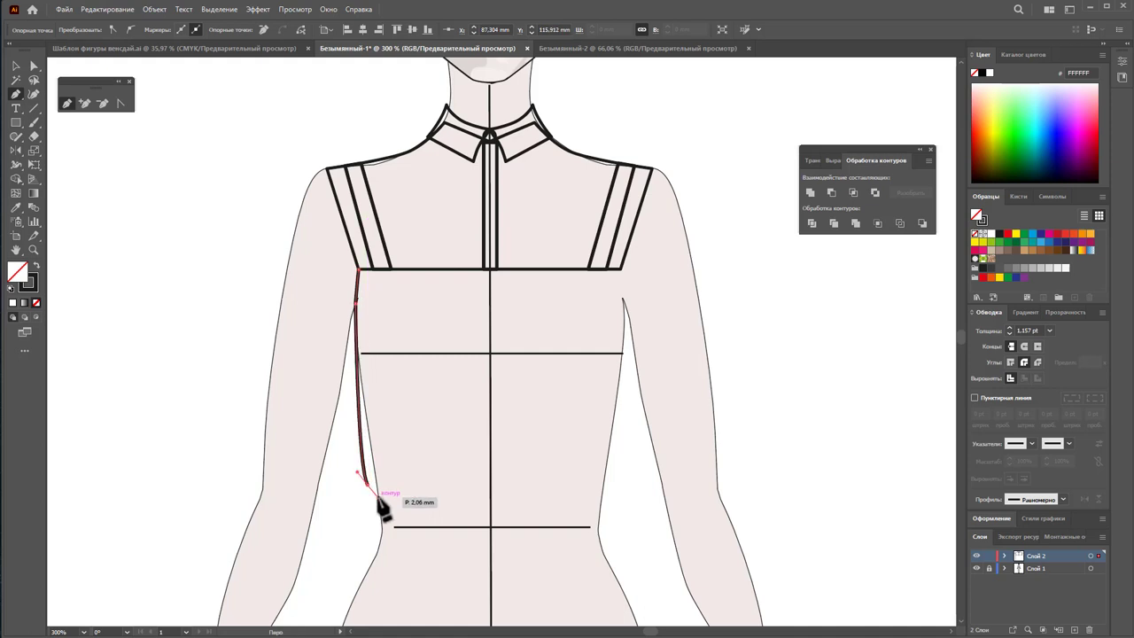
{"action": "left_click", "coordinate": [601, 496]}
{"action": "left_click", "coordinate": [618, 470]}
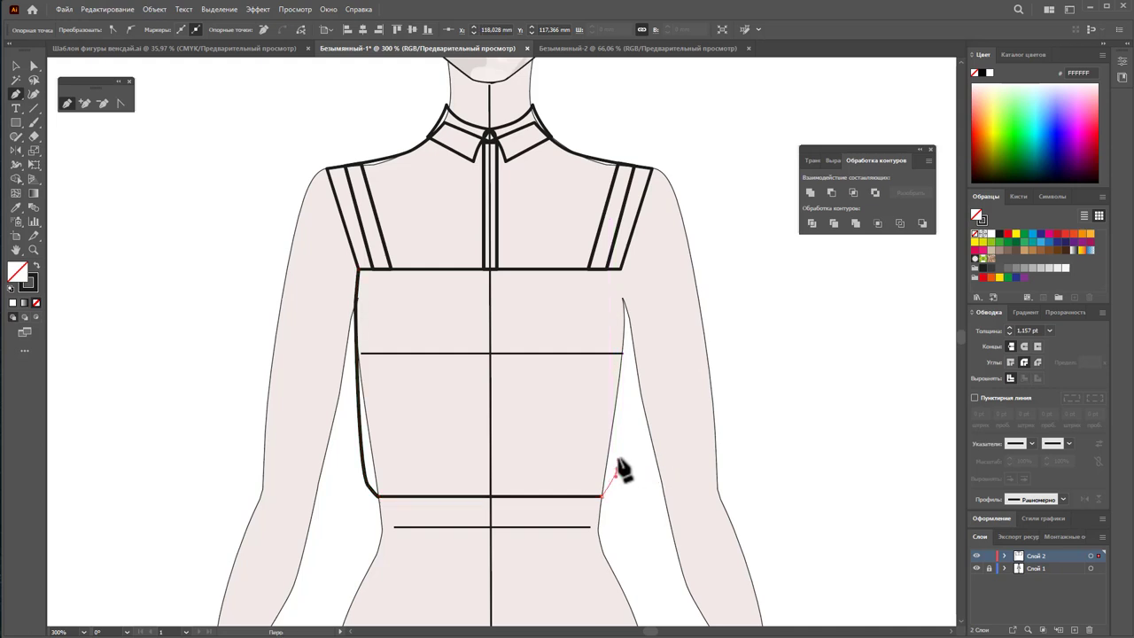
{"action": "left_click", "coordinate": [618, 455]}
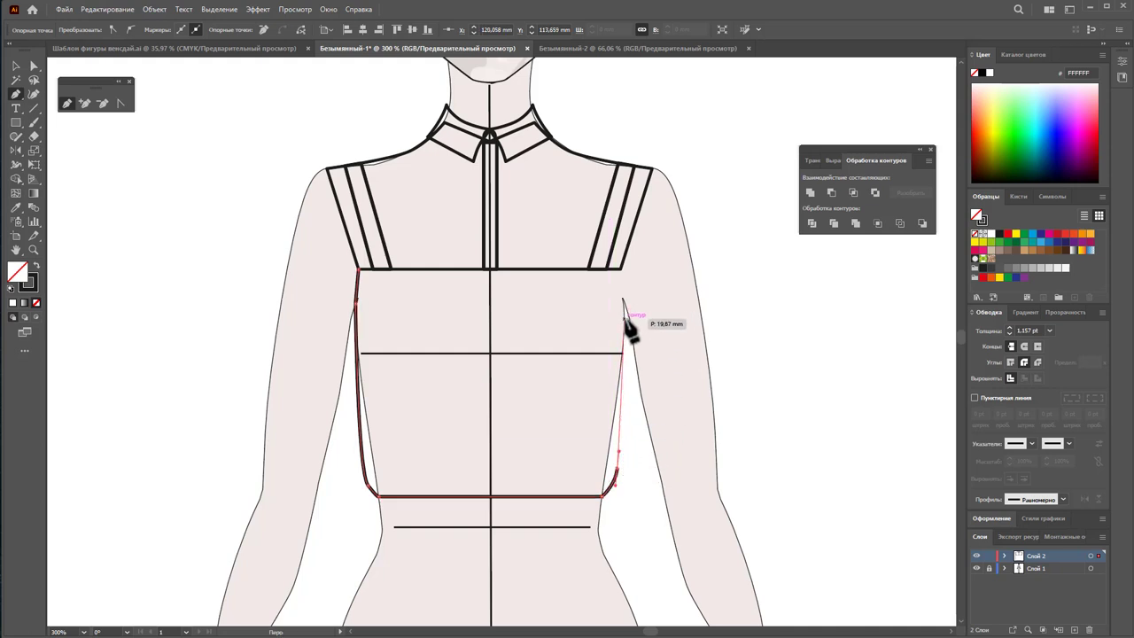
{"action": "left_click", "coordinate": [621, 270]}
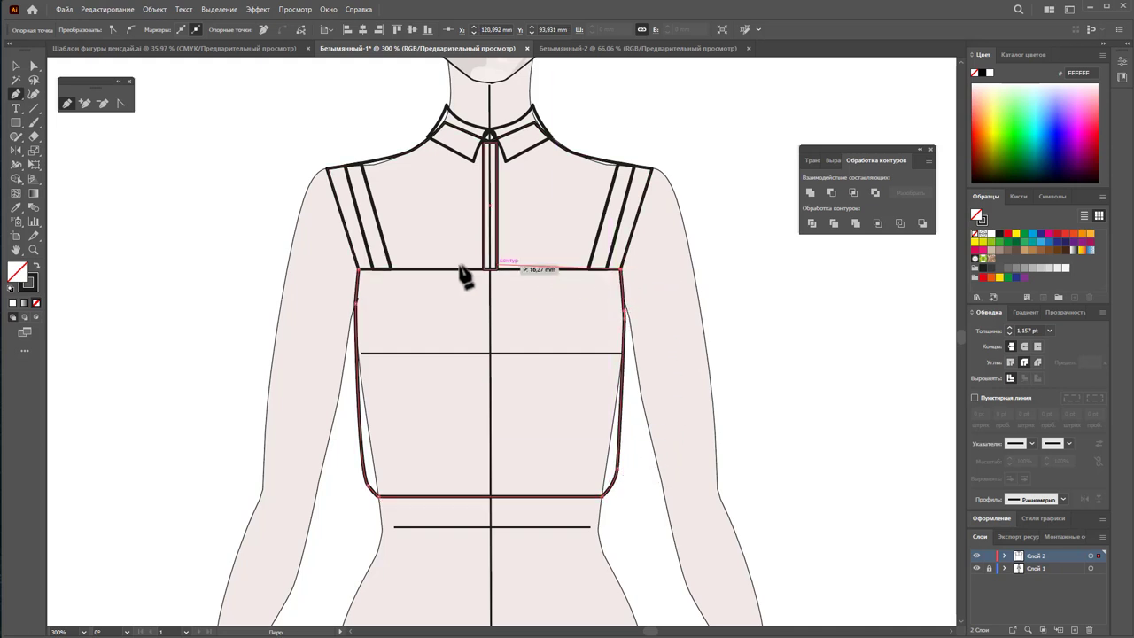
{"action": "left_click", "coordinate": [357, 268]}
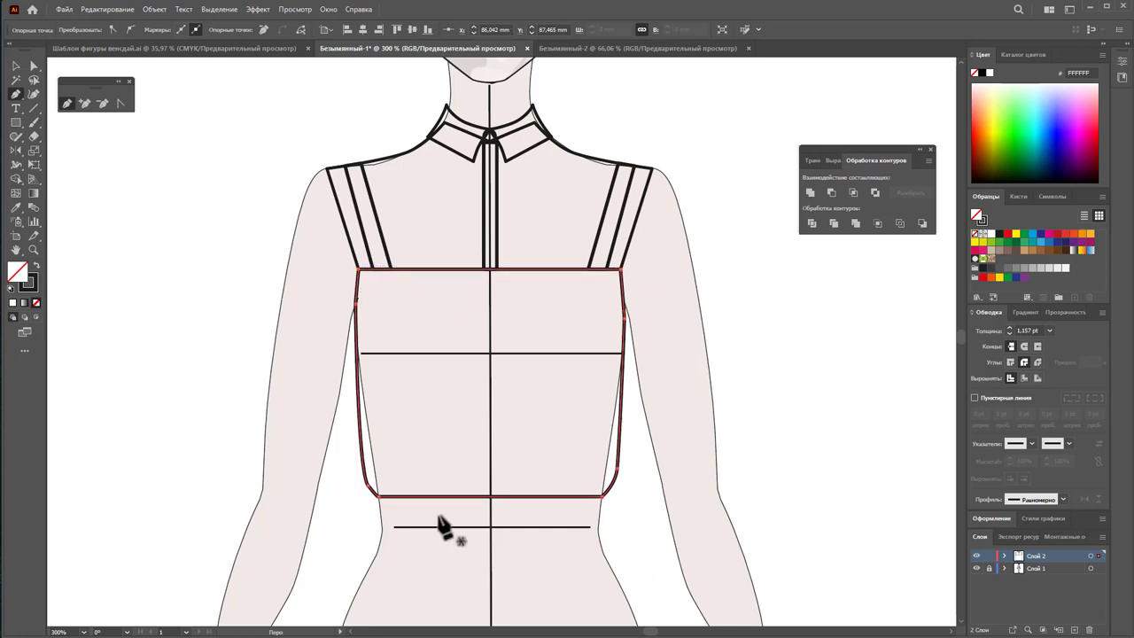
- Draw a closed rectangular waistband from the bodice's bottom-left corner across to the right side seam
{"action": "left_click", "coordinate": [16, 66]}
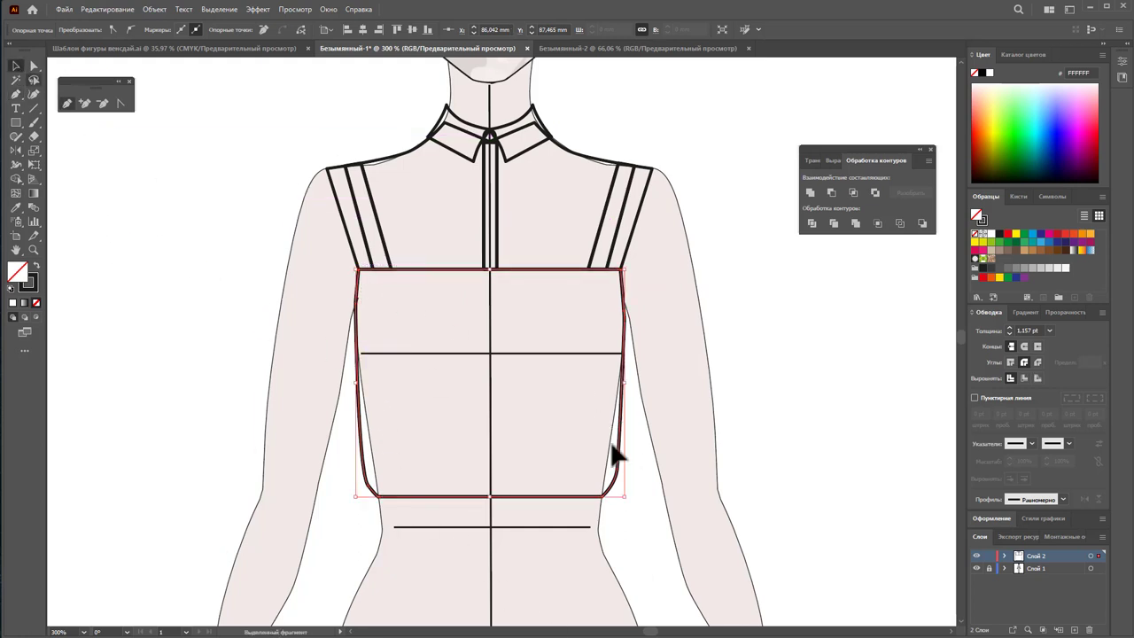
{"action": "left_click", "coordinate": [689, 444]}
{"action": "scroll", "coordinate": [682, 435], "scroll_direction": "down", "scroll_amount": 4}
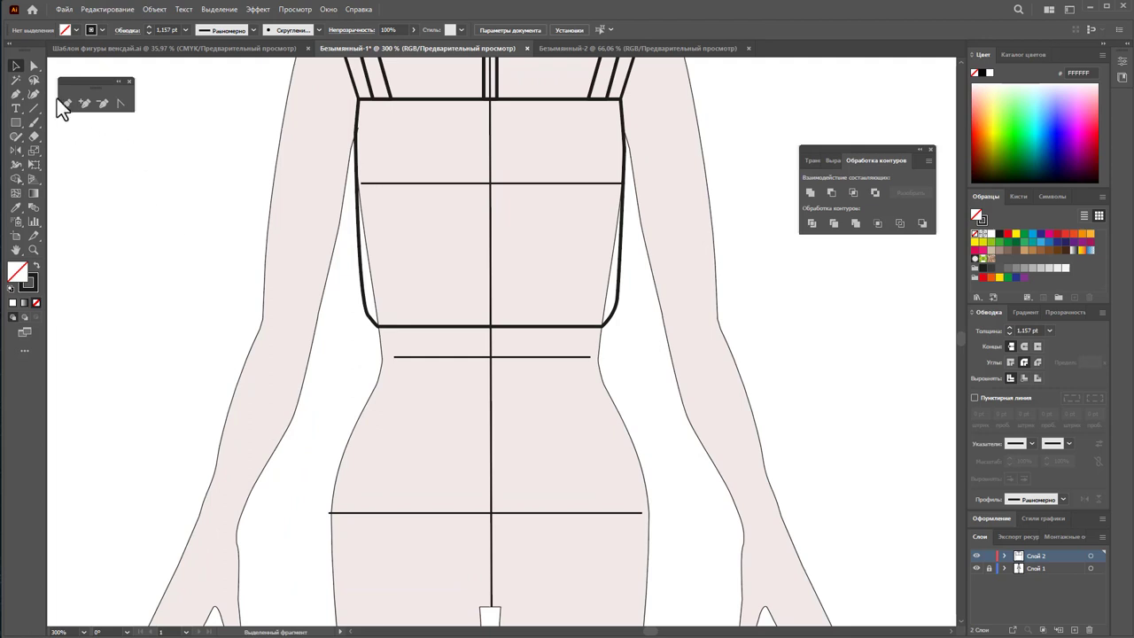
{"action": "left_click", "coordinate": [379, 326]}
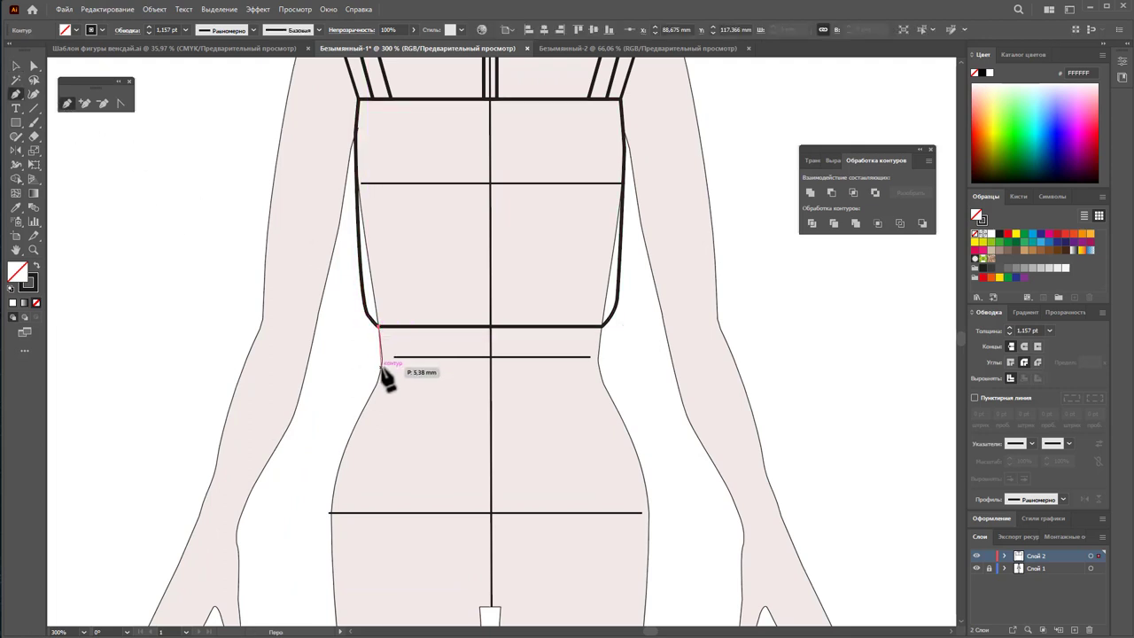
{"action": "left_click", "coordinate": [381, 373]}
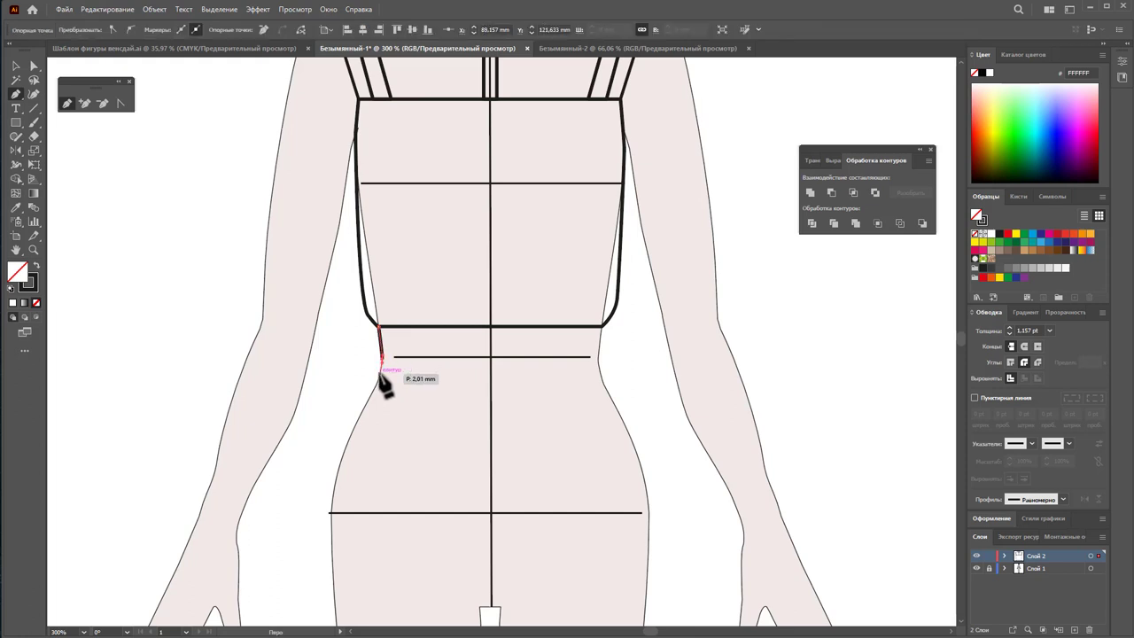
{"action": "left_click", "coordinate": [600, 373]}
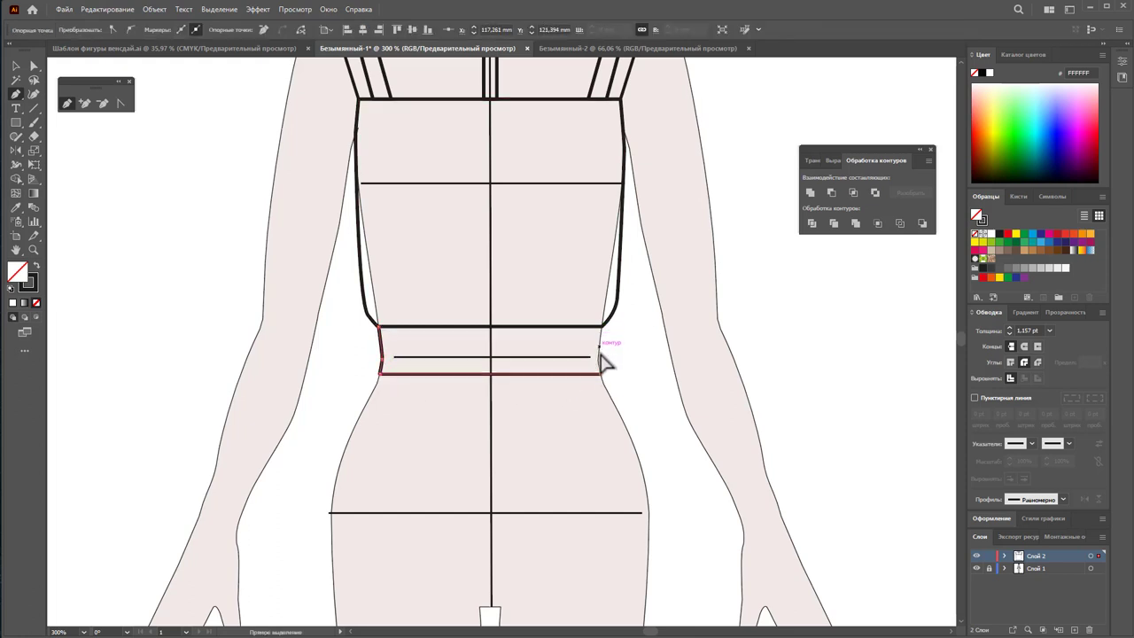
{"action": "left_click", "coordinate": [602, 326]}
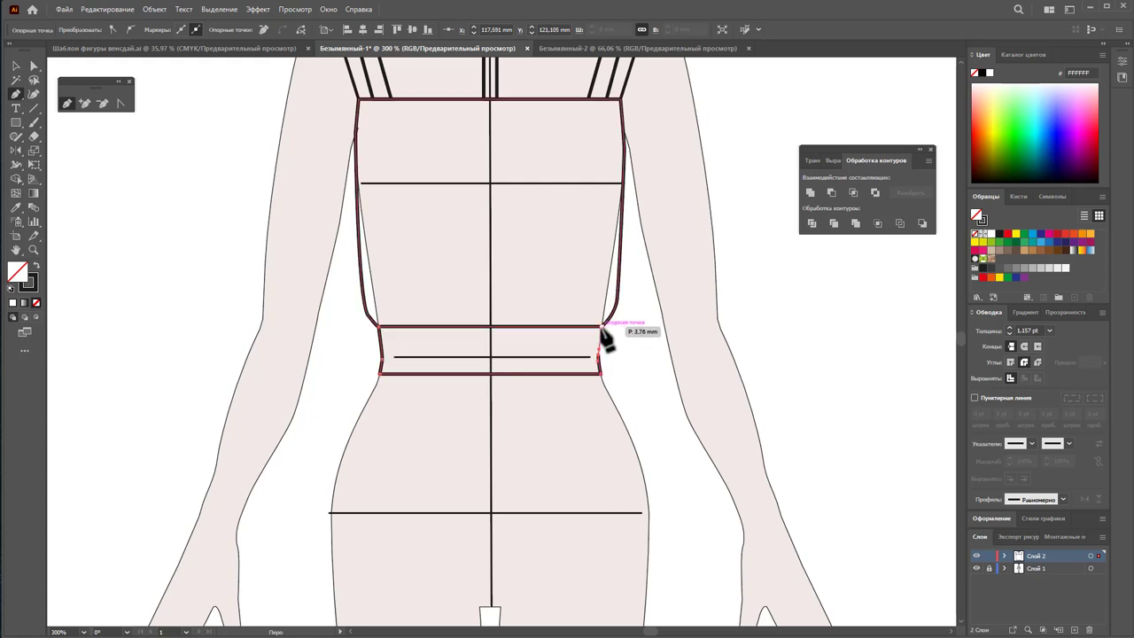
{"action": "left_click", "coordinate": [380, 328]}
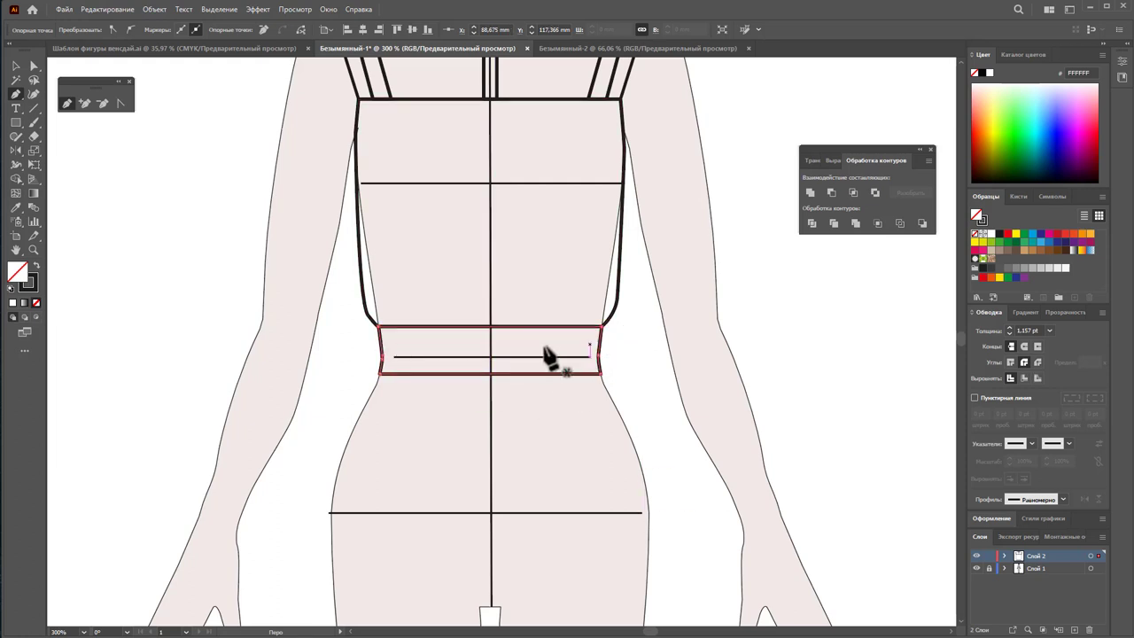
{"action": "left_click", "coordinate": [17, 67]}
{"action": "left_click", "coordinate": [453, 421]}
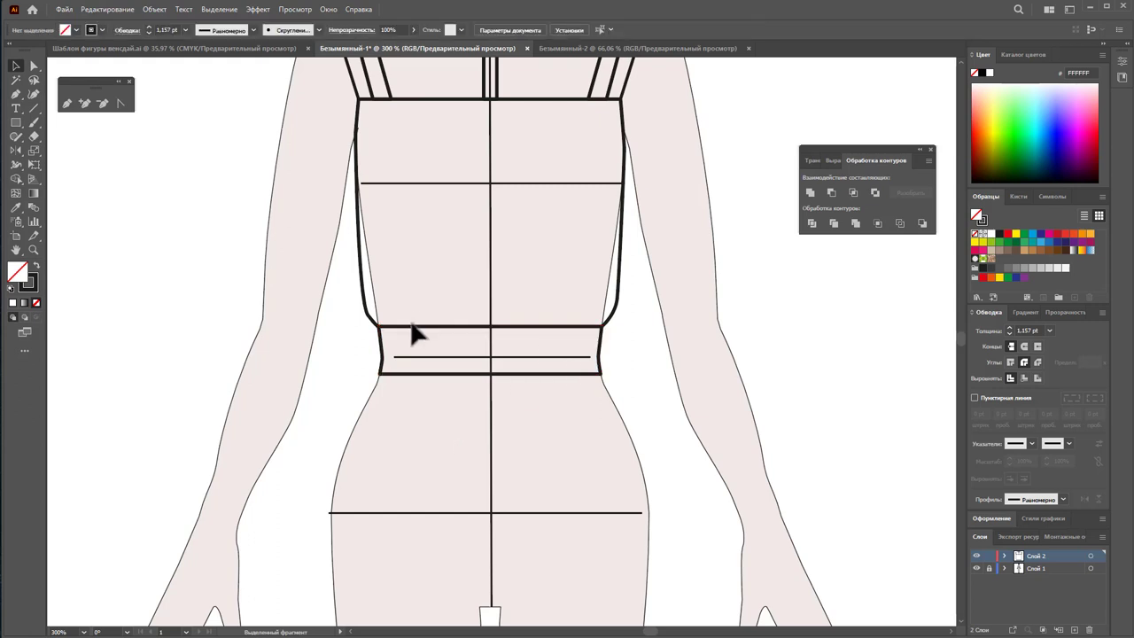
- Pen two thin closed belt strips across the waistband, one from each side meeting at the centre line
{"action": "left_click", "coordinate": [65, 103]}
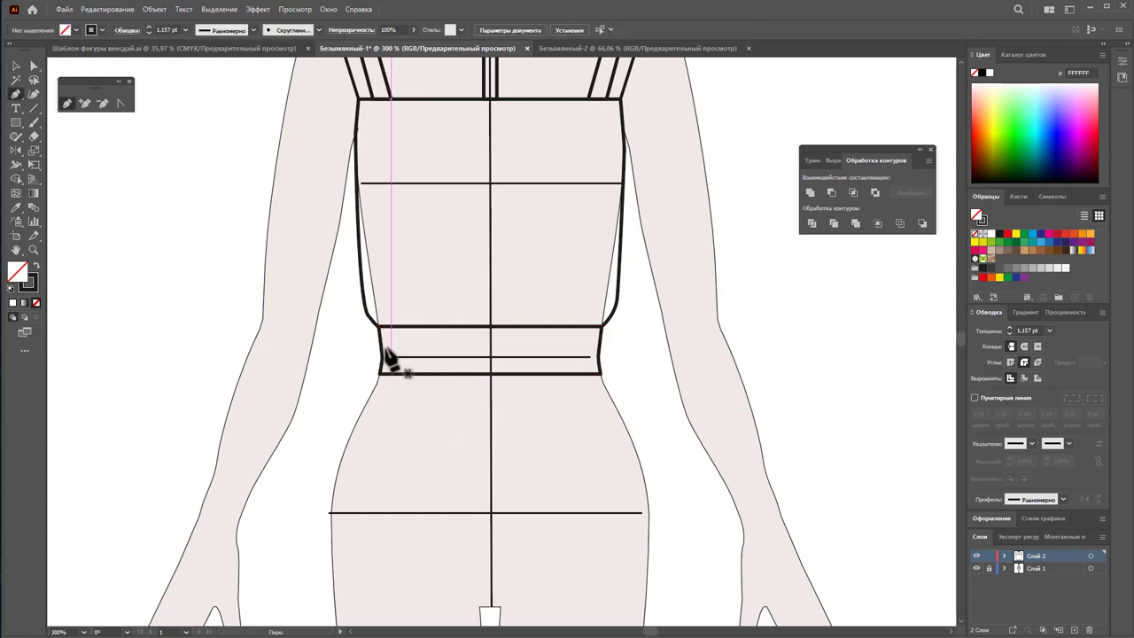
{"action": "left_click", "coordinate": [380, 342]}
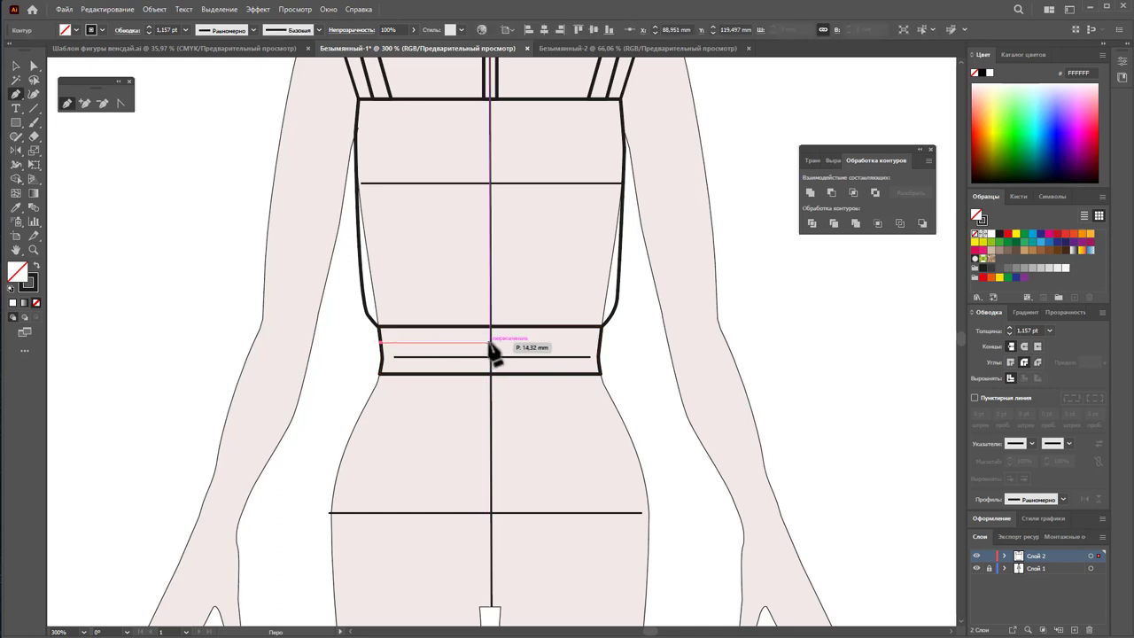
{"action": "left_click", "coordinate": [489, 342]}
{"action": "left_click", "coordinate": [489, 357]}
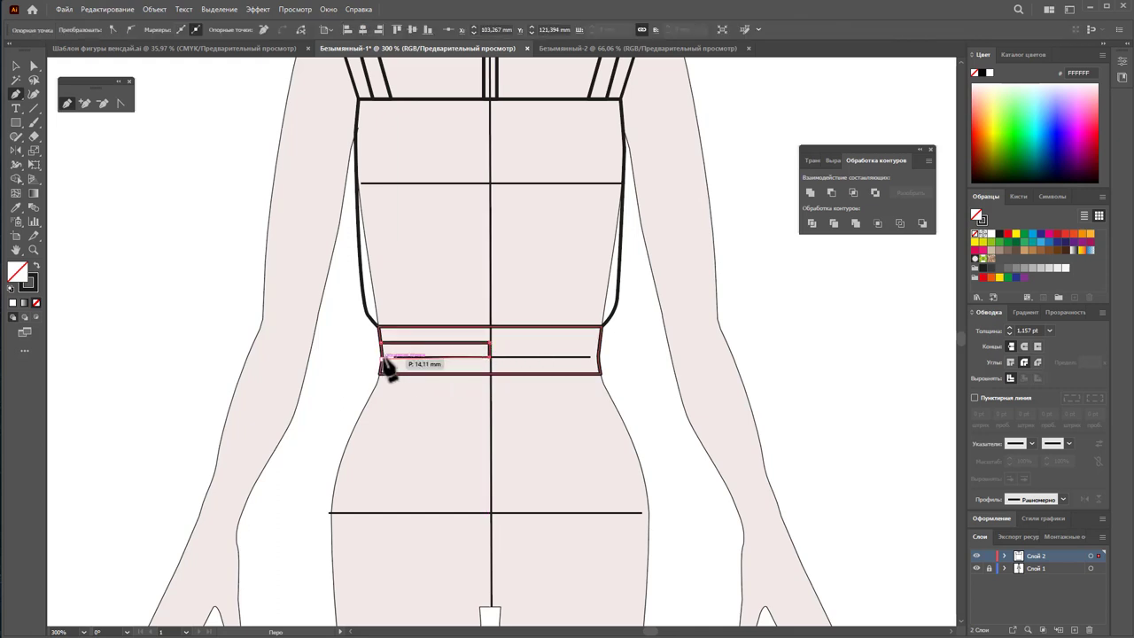
{"action": "left_click", "coordinate": [381, 357]}
{"action": "left_click", "coordinate": [381, 342]}
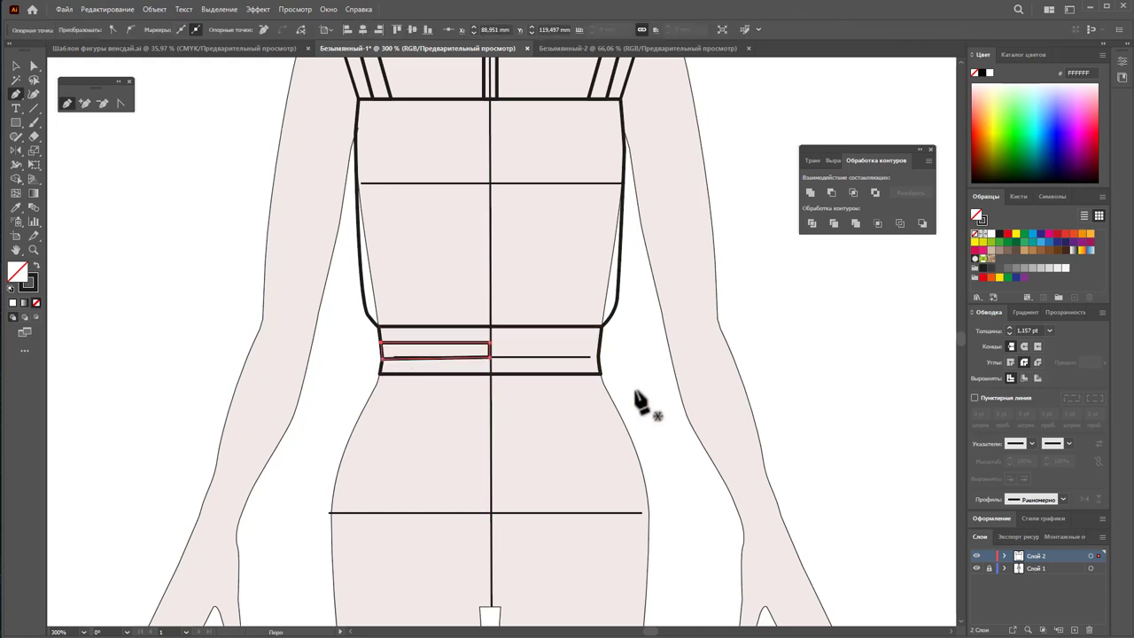
{"action": "left_click", "coordinate": [599, 339]}
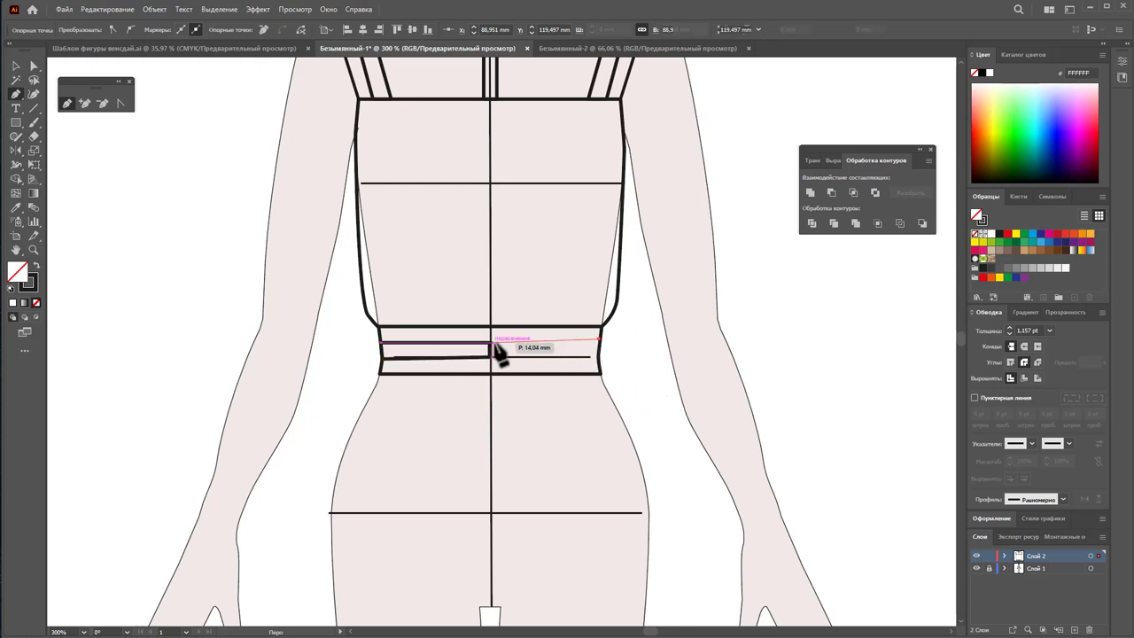
{"action": "left_click", "coordinate": [485, 339]}
{"action": "left_click", "coordinate": [485, 357]}
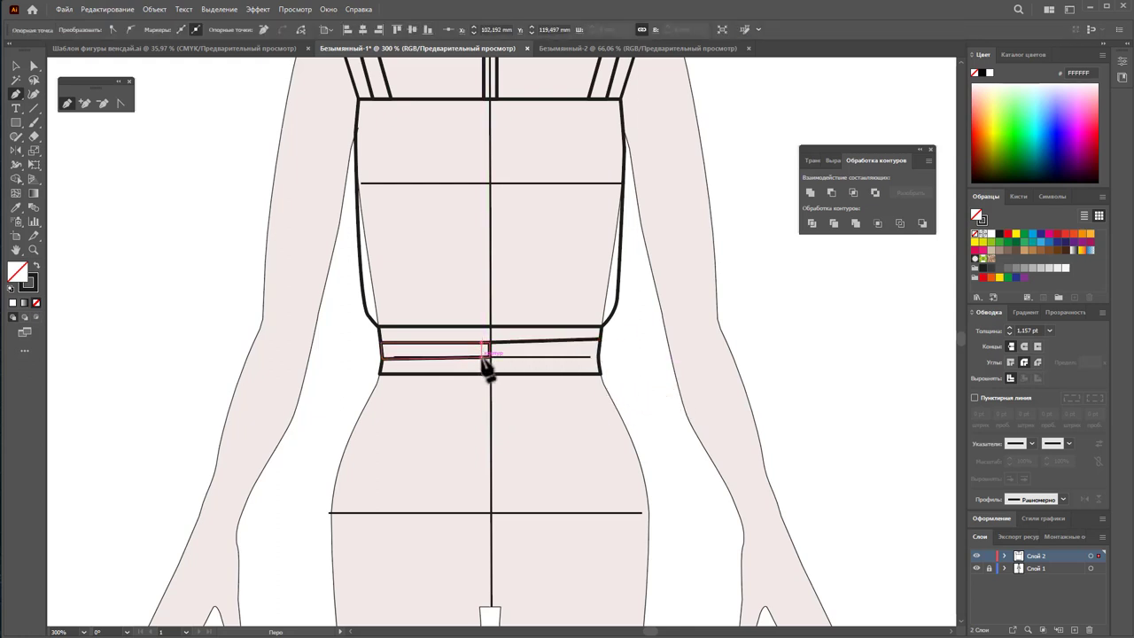
{"action": "left_click", "coordinate": [599, 357]}
{"action": "left_click", "coordinate": [600, 339]}
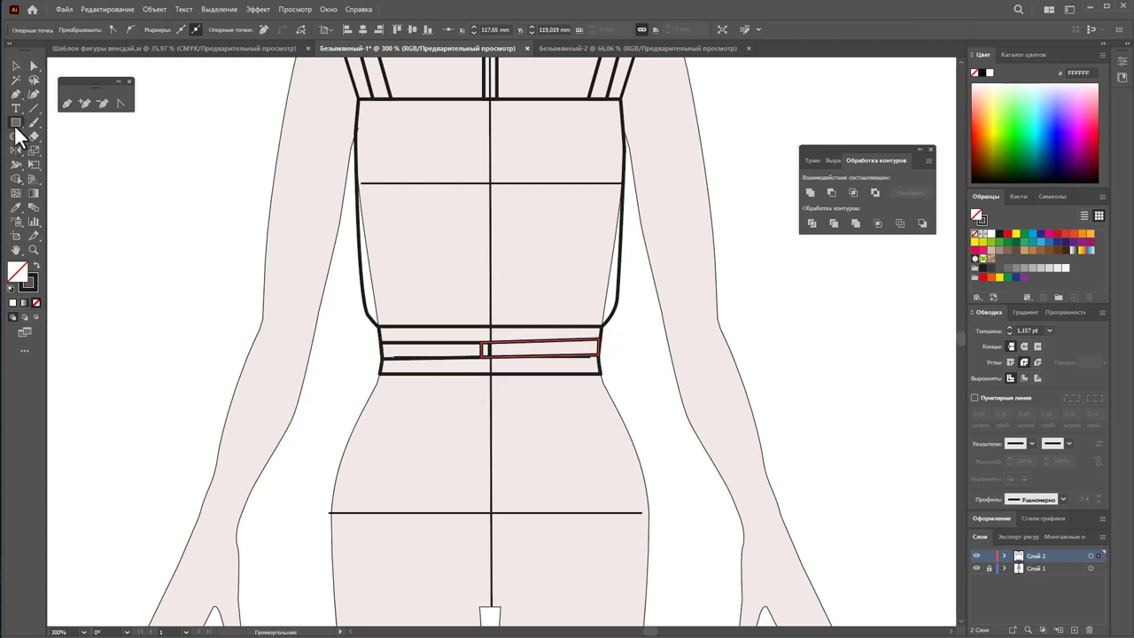
- Draw a rounded rectangle about 15.07 × 10.8 mm beside the figure for the buckle
{"action": "left_click_drag", "start_coordinate": [16, 126], "coordinate": [89, 135]}
{"action": "left_click_drag", "start_coordinate": [117, 247], "coordinate": [234, 330]}
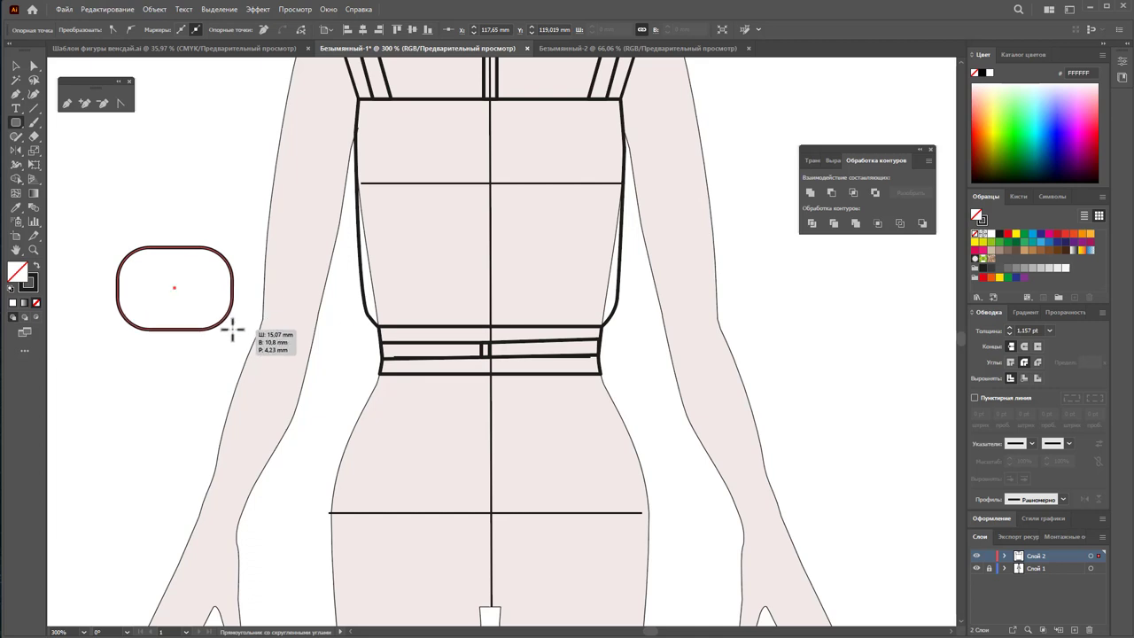
{"action": "left_click", "coordinate": [16, 66]}
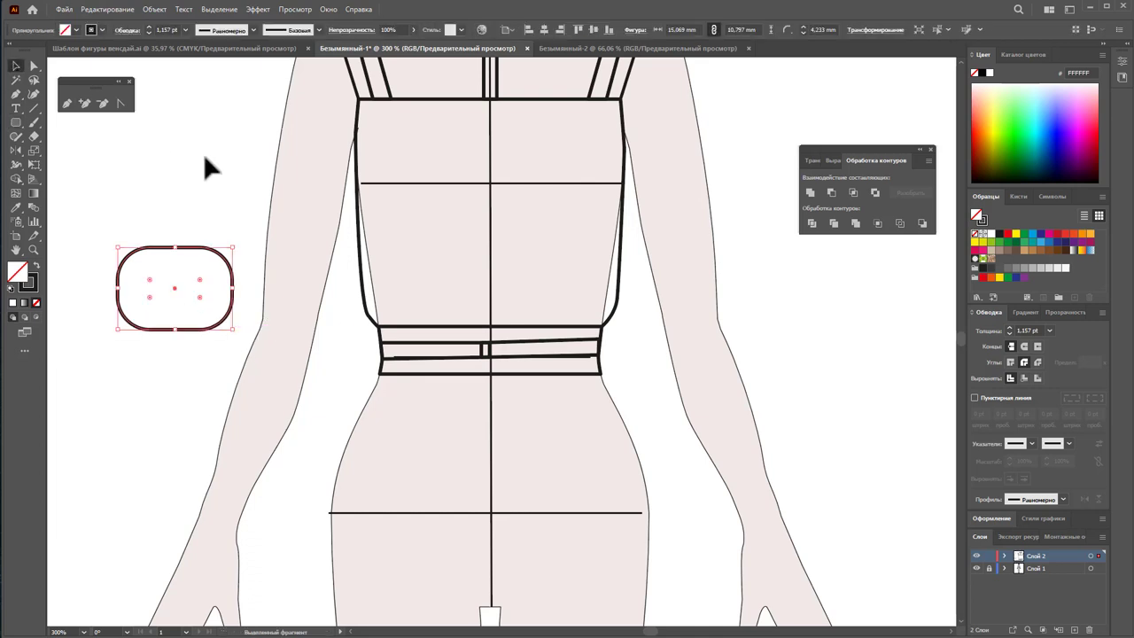
{"action": "left_click_drag", "start_coordinate": [191, 199], "coordinate": [216, 294]}
- Scale a smaller copy of the rounded rectangle inside the original and select both outlines
{"action": "key", "text": "ctrl+c"}
{"action": "key", "text": "ctrl+v"}
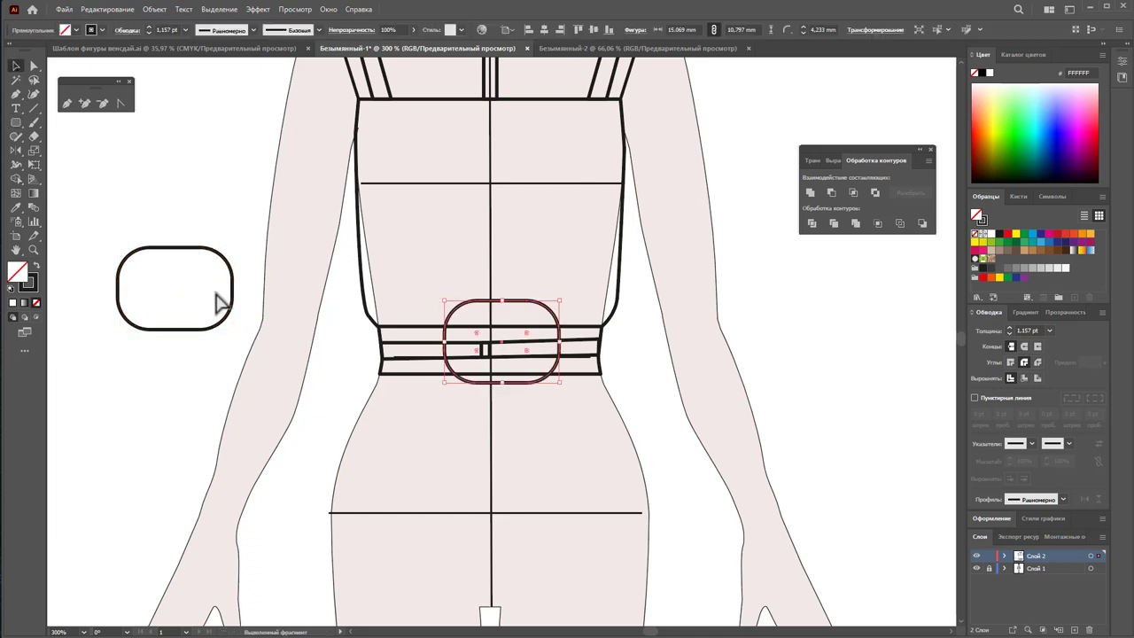
{"action": "key", "text": "Delete"}
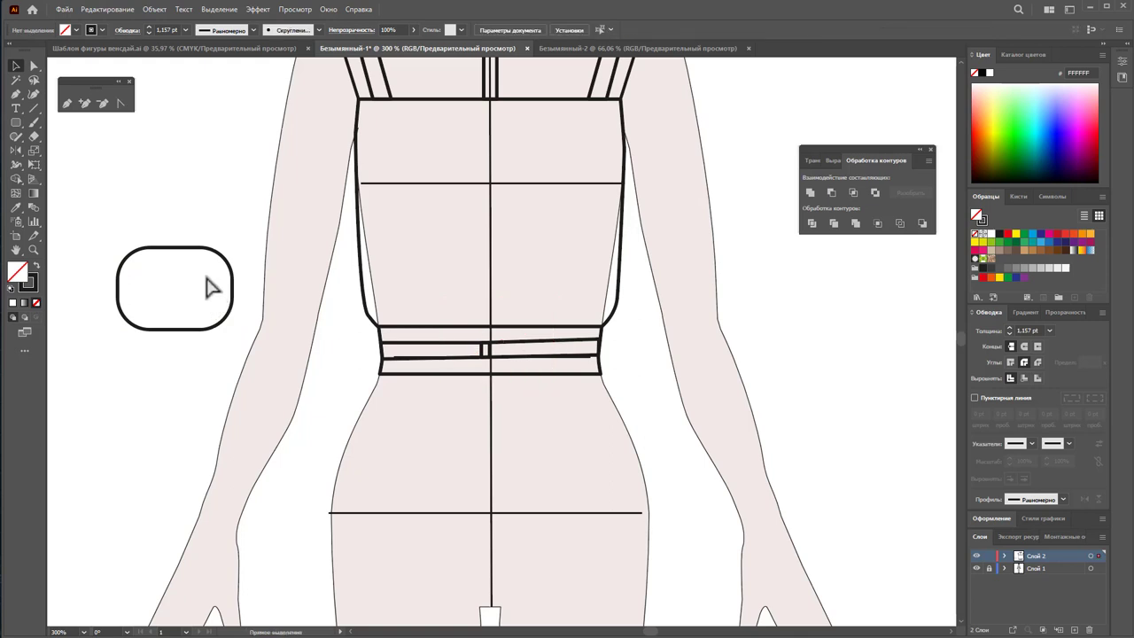
{"action": "left_click", "coordinate": [224, 321]}
{"action": "key", "text": "v"}
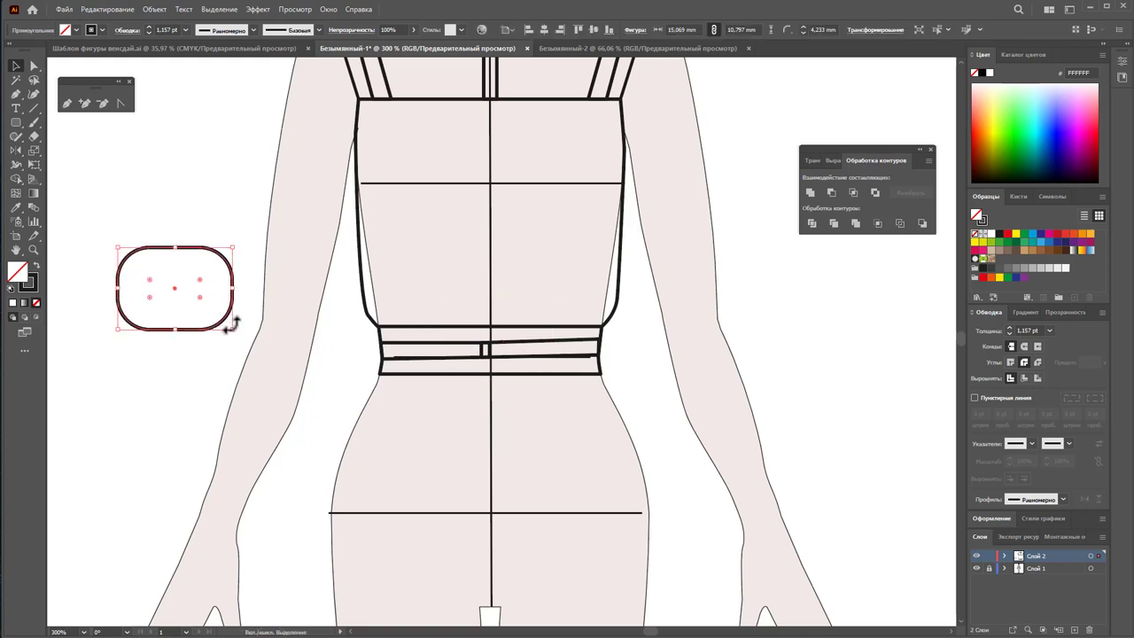
{"action": "left_click_drag", "start_coordinate": [233, 331], "coordinate": [236, 335]}
{"action": "left_click_drag", "start_coordinate": [227, 328], "coordinate": [225, 322]}
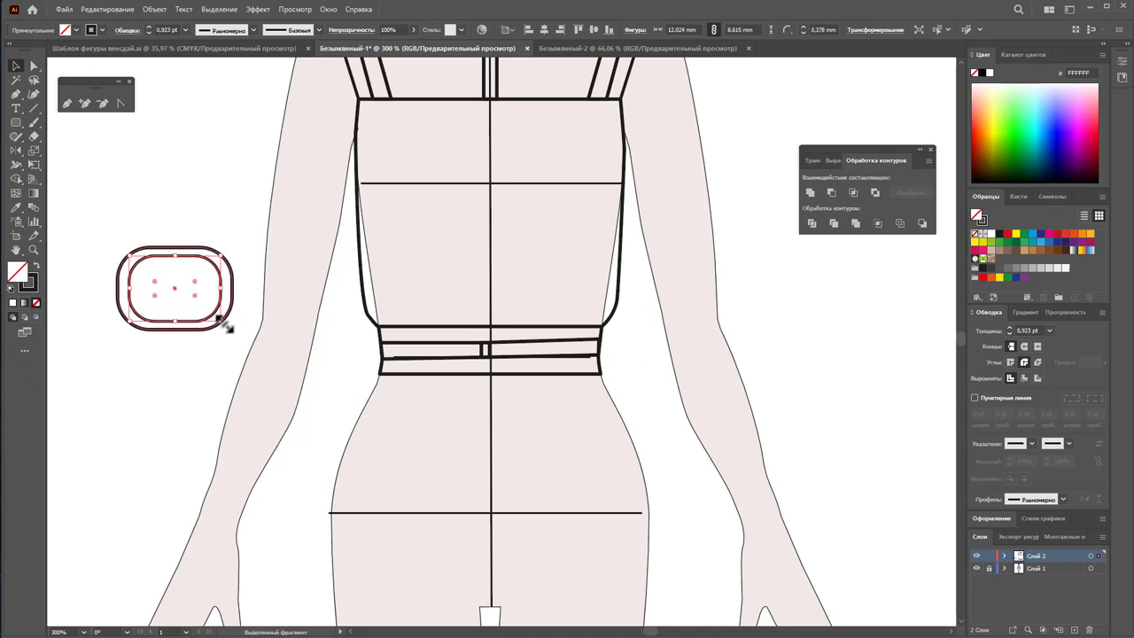
{"action": "left_click_drag", "start_coordinate": [232, 196], "coordinate": [177, 335]}
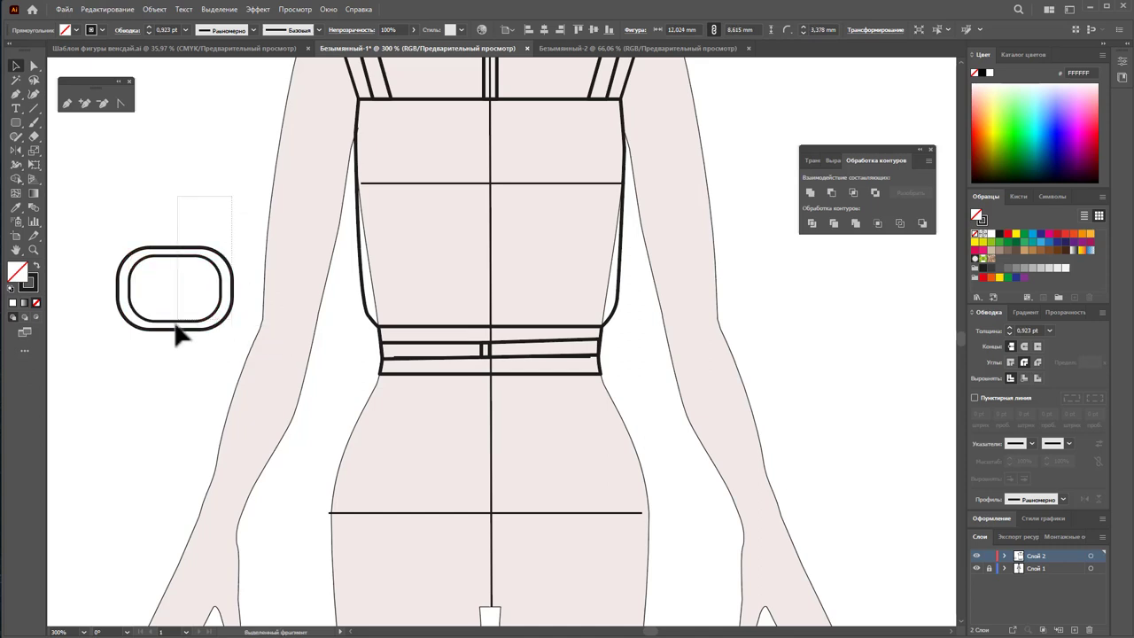
- Apply Pathfinder Divide to the two nested buckle outlines and ungroup the pieces
{"action": "left_click", "coordinate": [811, 224]}
{"action": "right_click", "coordinate": [209, 296]}
{"action": "left_click", "coordinate": [257, 446]}
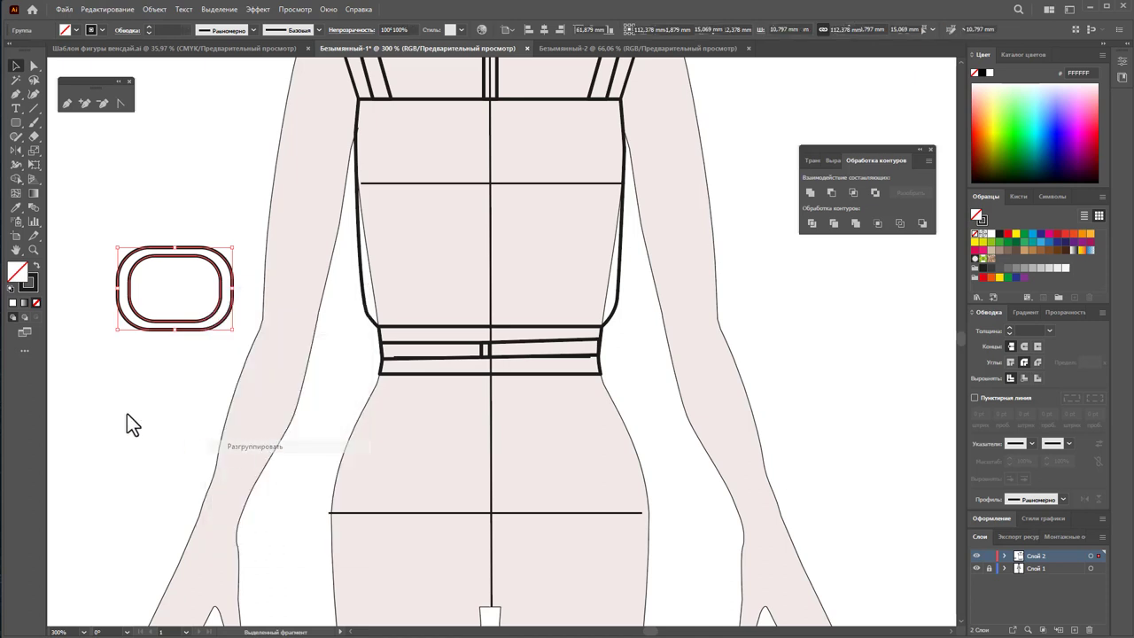
{"action": "left_click", "coordinate": [127, 412]}
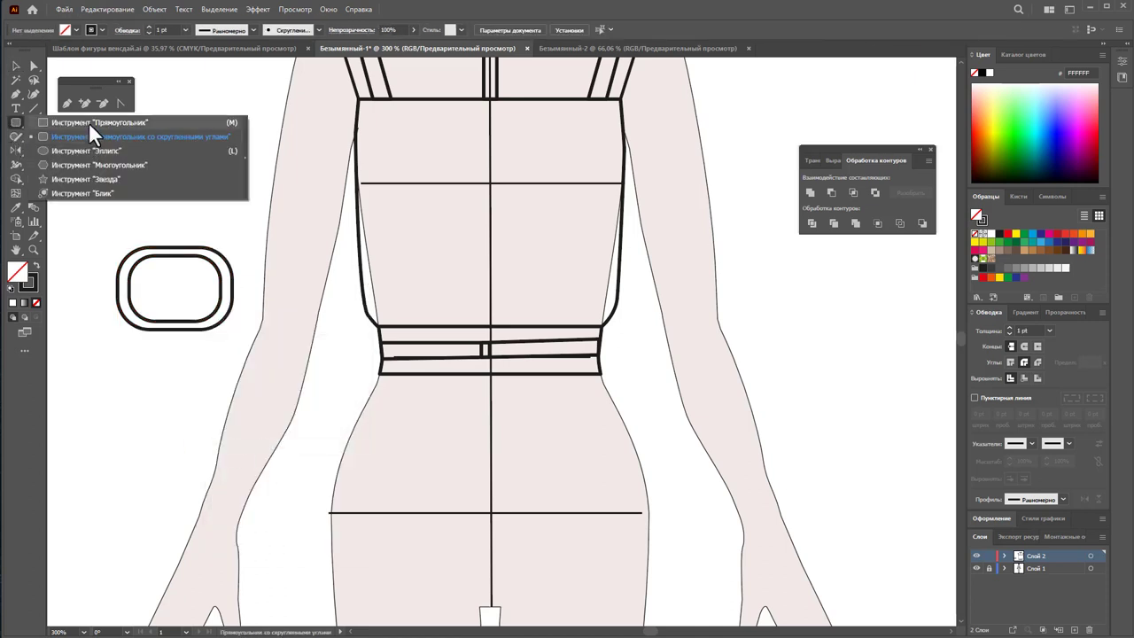
- Cover the outlines' right half with a tall rectangle, then Divide and Ungroup again
{"action": "left_click_drag", "start_coordinate": [12, 125], "coordinate": [89, 122]}
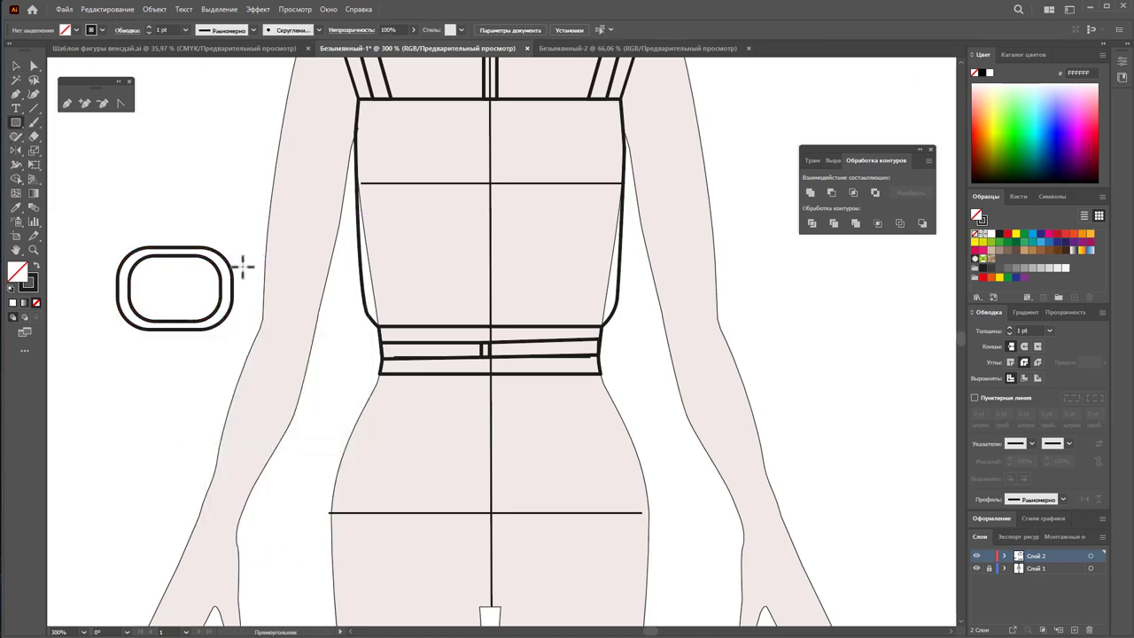
{"action": "left_click_drag", "start_coordinate": [250, 195], "coordinate": [171, 396]}
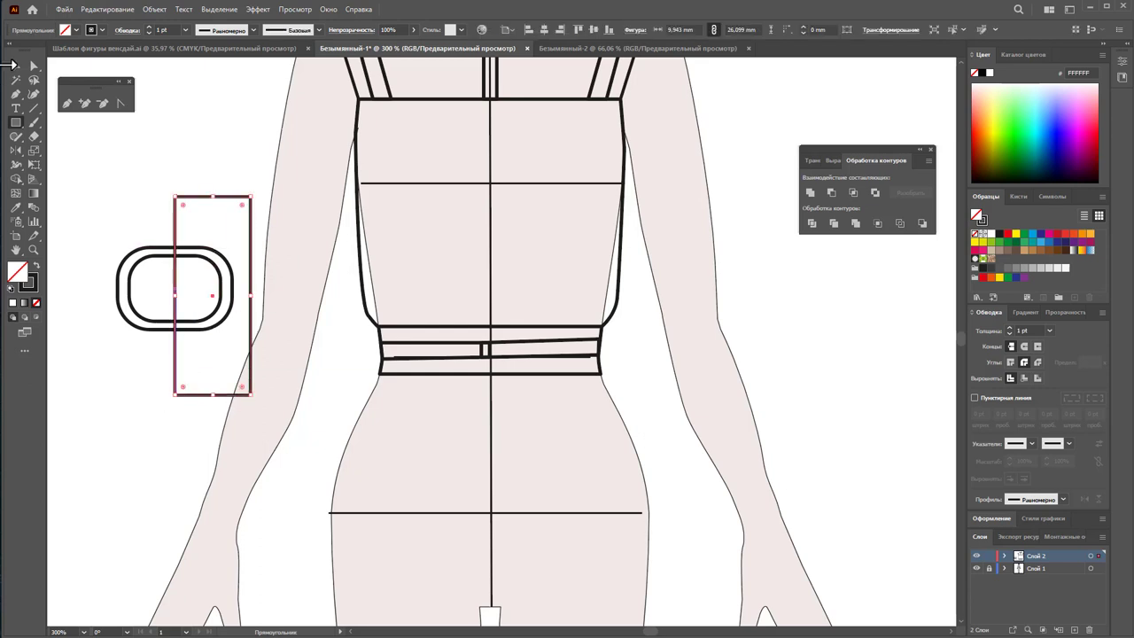
{"action": "left_click", "coordinate": [15, 65]}
{"action": "left_click", "coordinate": [211, 308], "text": "shift"}
{"action": "left_click", "coordinate": [812, 223]}
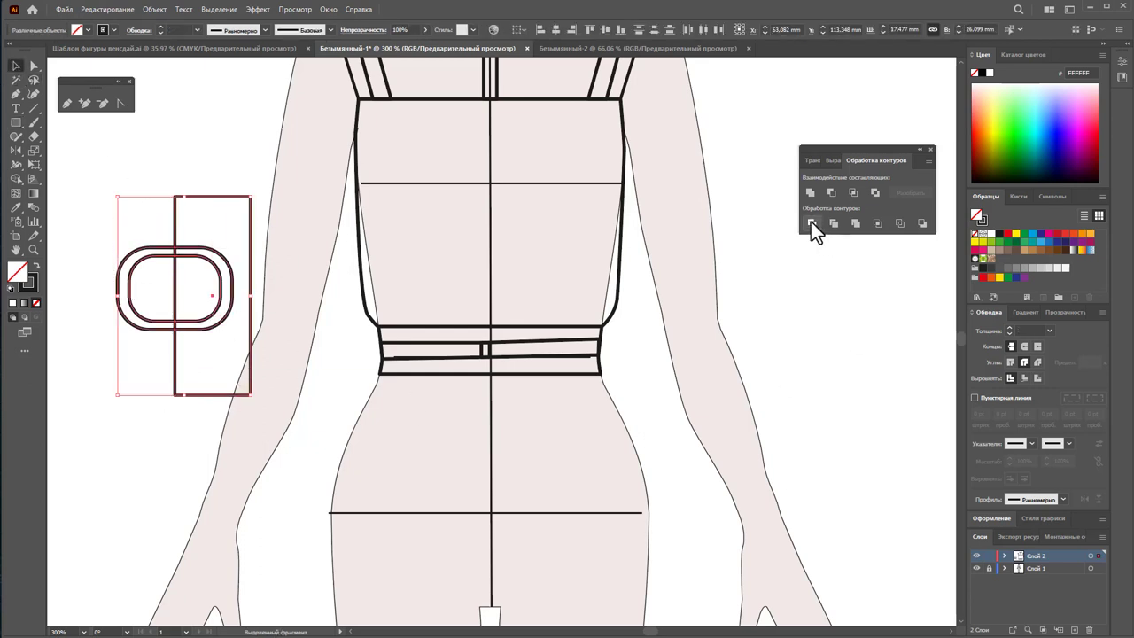
{"action": "right_click", "coordinate": [188, 296]}
{"action": "left_click", "coordinate": [237, 453]}
- Delete the rectangle and right-hand pieces, keeping only the left C-shaped half
{"action": "left_click", "coordinate": [212, 222]}
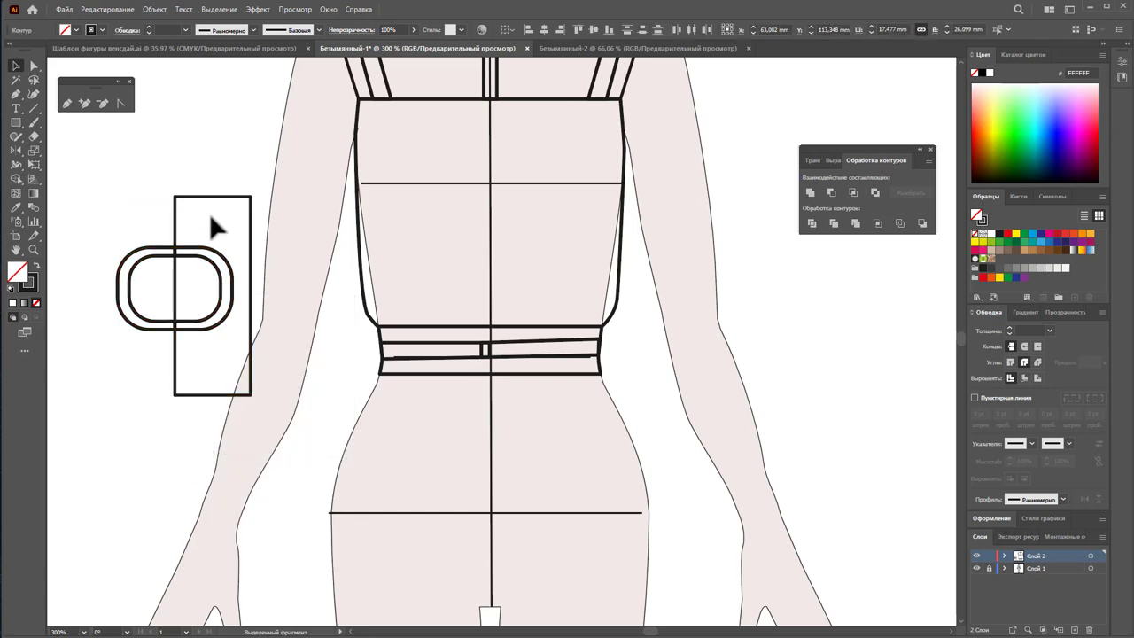
{"action": "left_click", "coordinate": [240, 393]}
{"action": "key", "text": "Delete"}
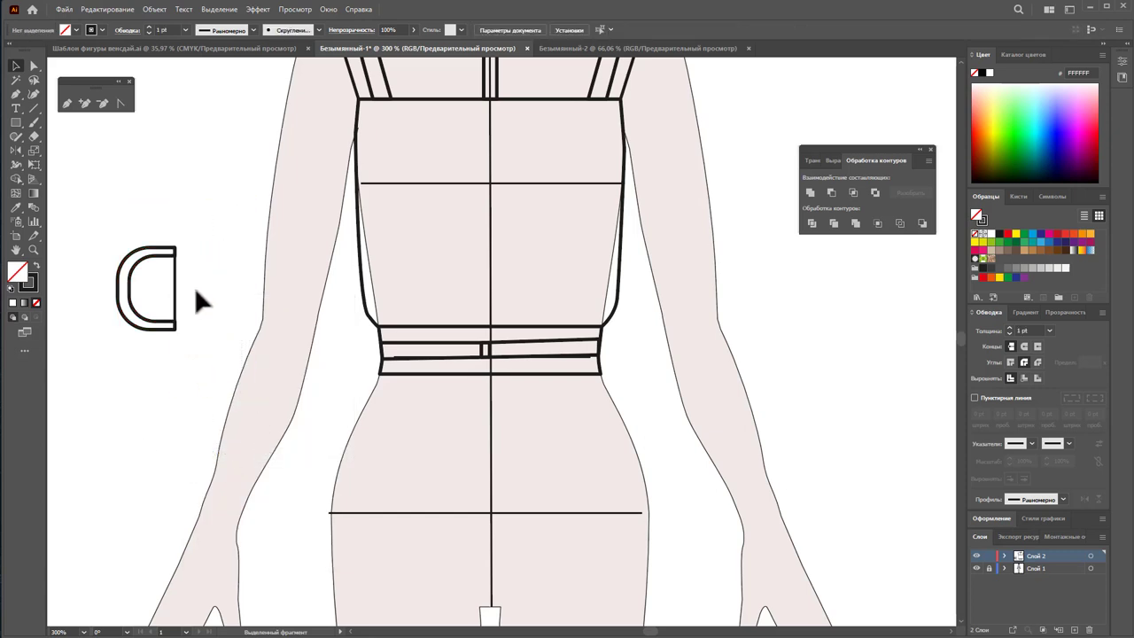
{"action": "left_click", "coordinate": [146, 324]}
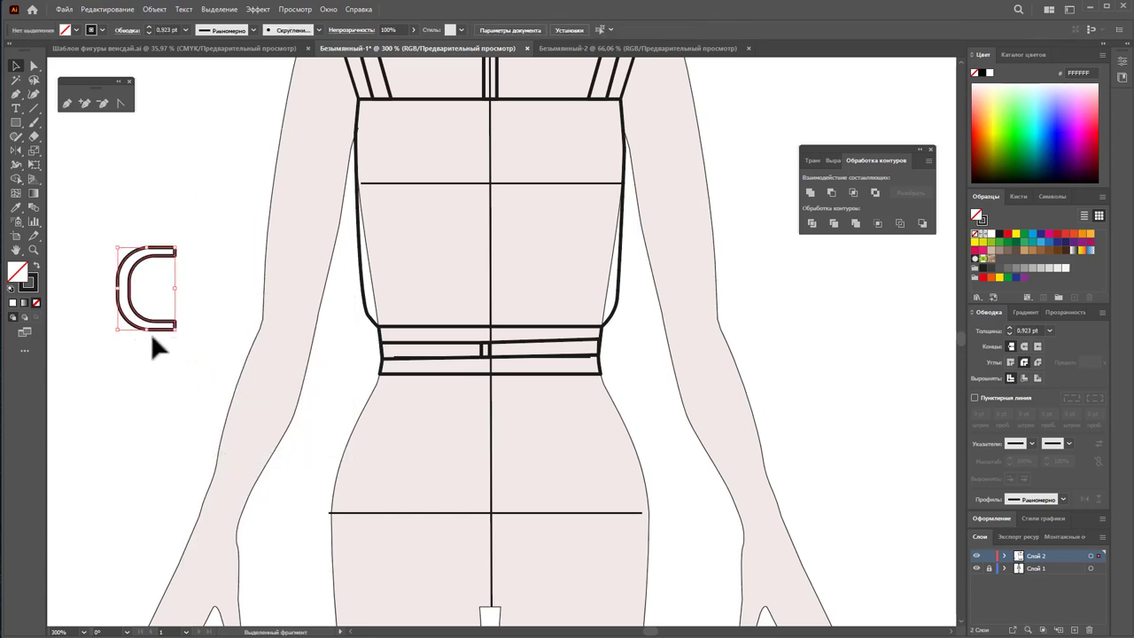
- Shrink the C shape to about 4.9 × 6.3 mm, make it solid black, and place it at belt centre
{"action": "mouse_move", "coordinate": [150, 332]}
{"action": "left_mouse_down"}
{"action": "mouse_move", "coordinate": [157, 276]}
{"action": "mouse_move", "coordinate": [466, 375]}
{"action": "mouse_move", "coordinate": [468, 365]}
{"action": "left_mouse_up"}
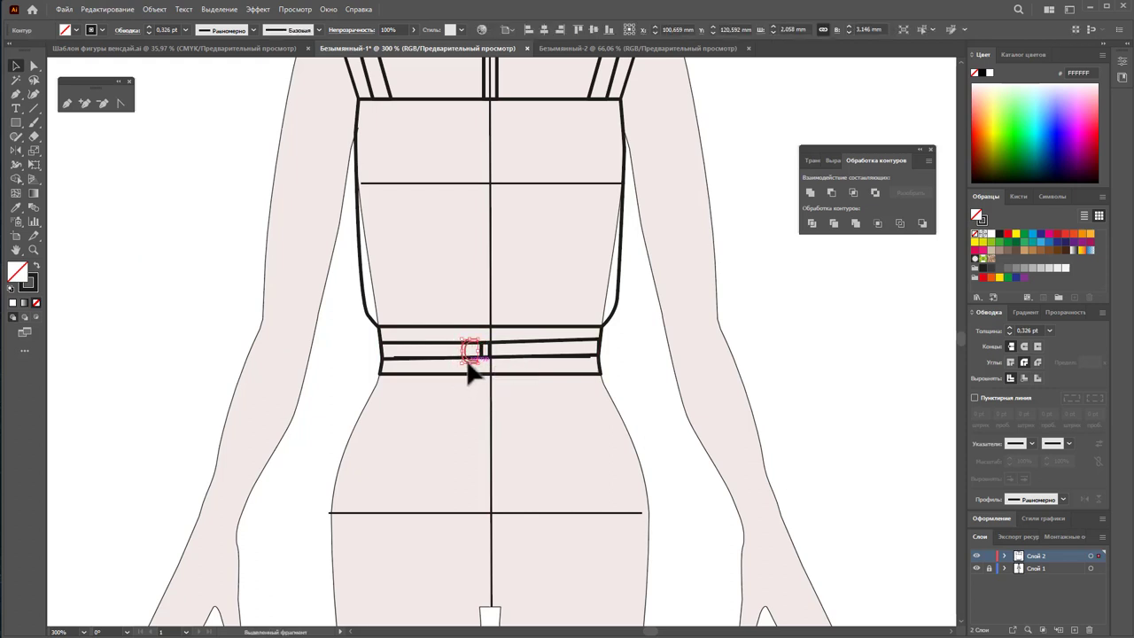
{"action": "key", "text": "Right"}
{"action": "left_click", "coordinate": [37, 264]}
{"action": "mouse_move", "coordinate": [478, 357]}
{"action": "left_mouse_down"}
{"action": "mouse_move", "coordinate": [473, 350]}
{"action": "mouse_move", "coordinate": [469, 364]}
{"action": "left_mouse_up"}
{"action": "left_click", "coordinate": [758, 384]}
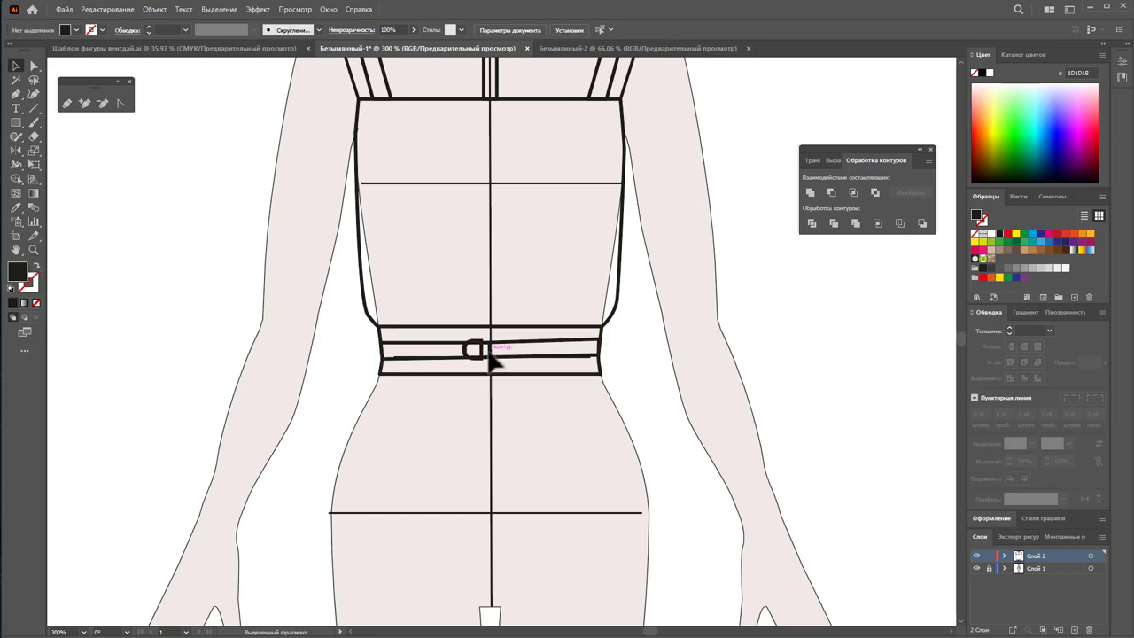
{"action": "scroll", "coordinate": [567, 394], "scroll_direction": "down", "scroll_amount": 1}
{"action": "scroll", "coordinate": [567, 394], "scroll_direction": "down", "scroll_amount": 3}
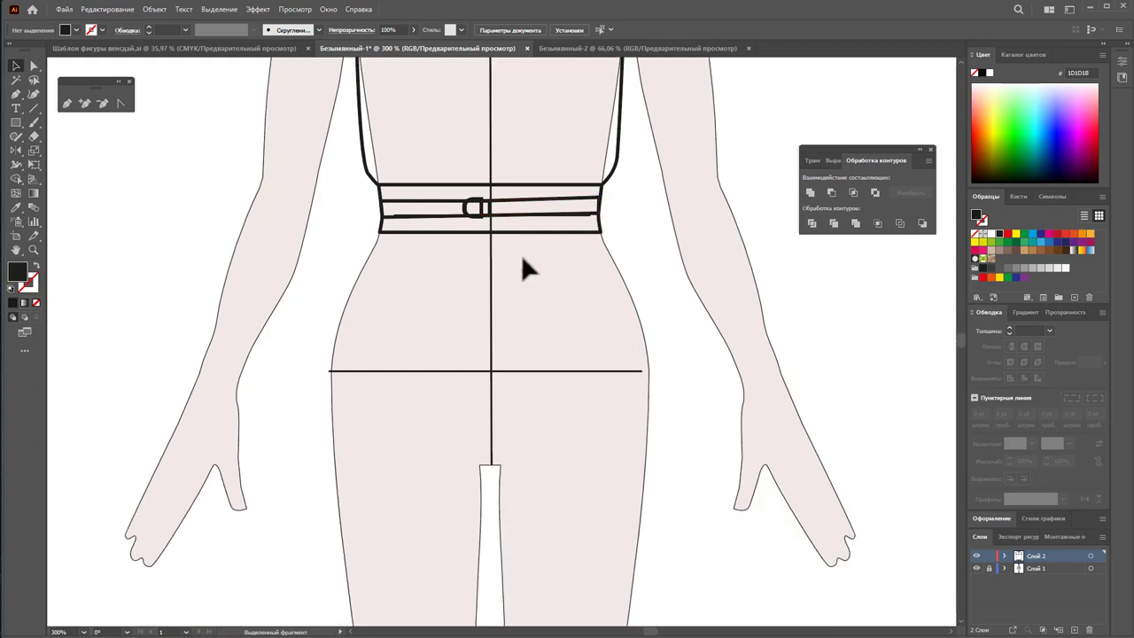
{"action": "scroll", "coordinate": [523, 266], "scroll_direction": "up", "scroll_amount": 2}
{"action": "scroll", "coordinate": [531, 276], "scroll_direction": "up", "scroll_amount": 3}
{"action": "scroll", "coordinate": [529, 275], "scroll_direction": "up", "scroll_amount": 2}
{"action": "scroll", "coordinate": [531, 271], "scroll_direction": "down", "scroll_amount": 2}
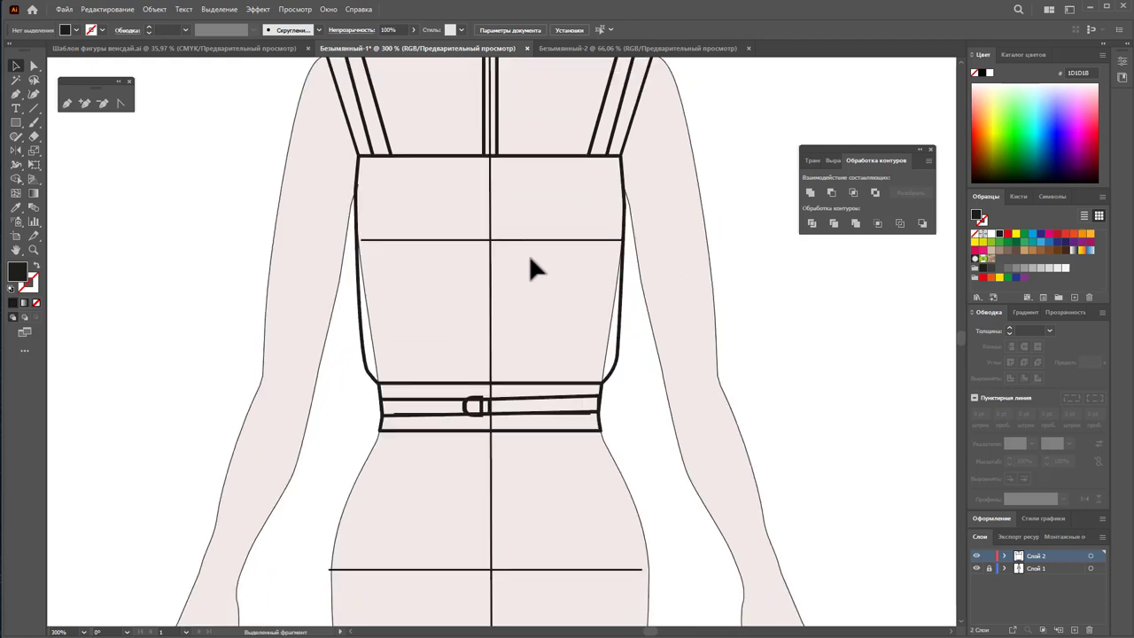
{"action": "scroll", "coordinate": [531, 268], "scroll_direction": "down", "scroll_amount": 2}
{"action": "scroll", "coordinate": [611, 408], "scroll_direction": "up", "scroll_amount": 1}
{"action": "scroll", "coordinate": [638, 390], "scroll_direction": "up", "scroll_amount": 2}
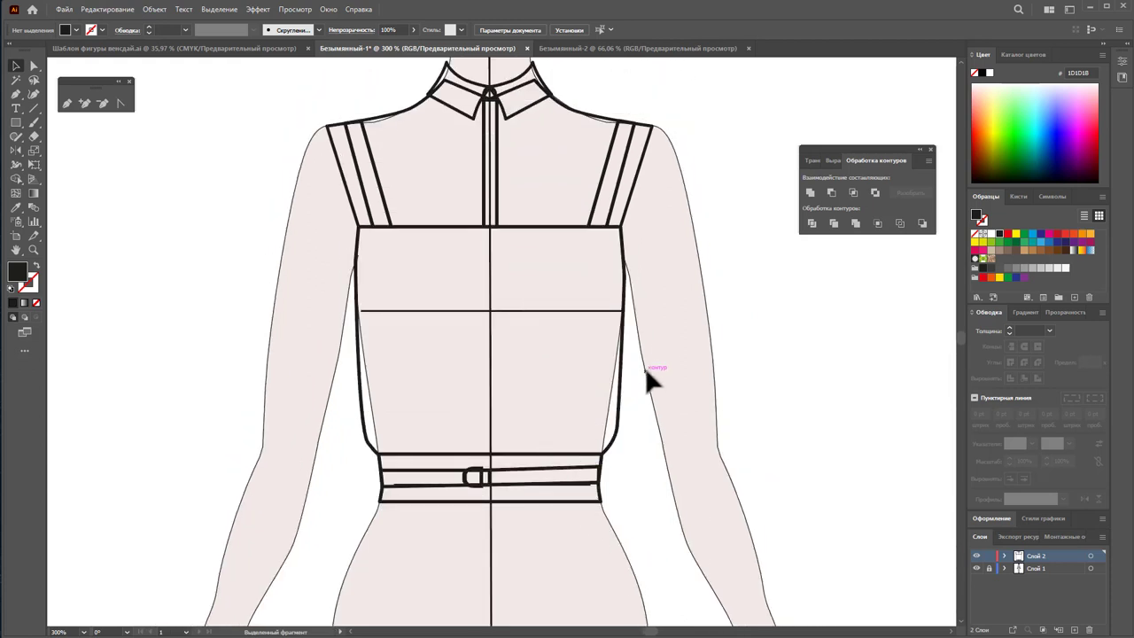
- Merge the two shoulder straps, collar and placket with Pathfinder Merge
{"action": "left_click", "coordinate": [595, 400]}
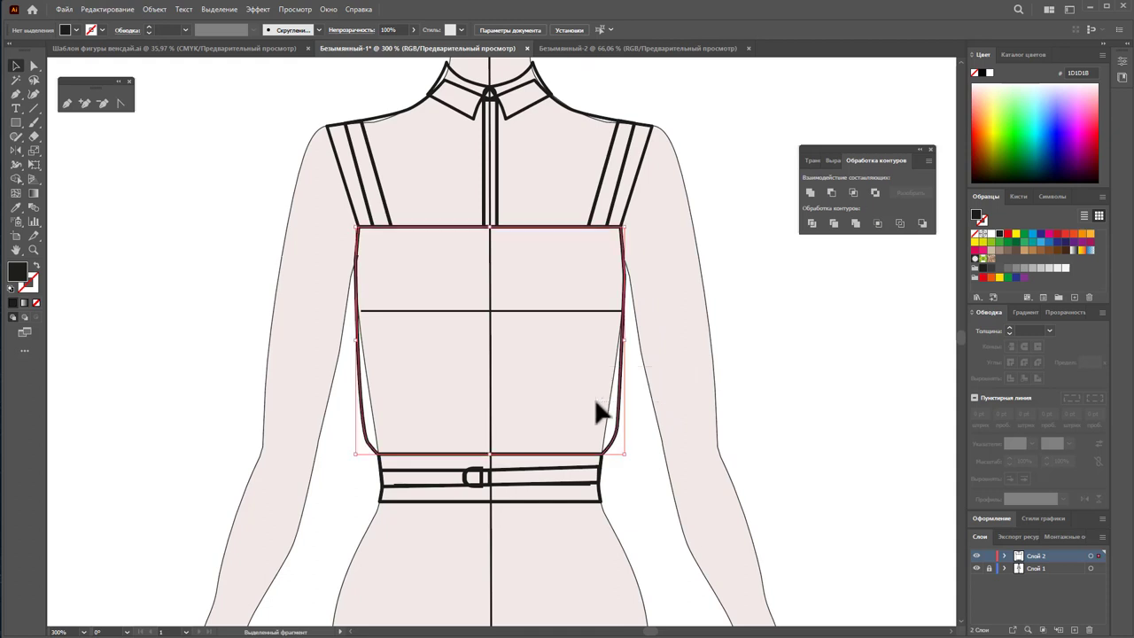
{"action": "scroll", "coordinate": [686, 315], "scroll_direction": "up", "scroll_amount": 2}
{"action": "left_click", "coordinate": [630, 244]}
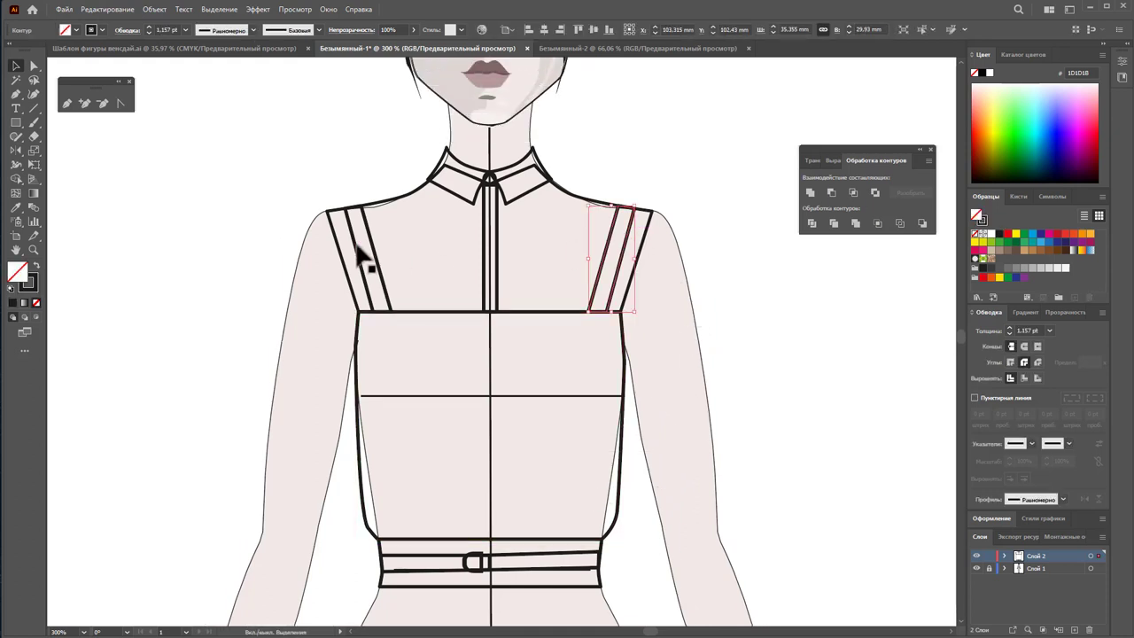
{"action": "left_click", "coordinate": [372, 246], "text": "shift"}
{"action": "left_click", "coordinate": [479, 199], "text": "shift"}
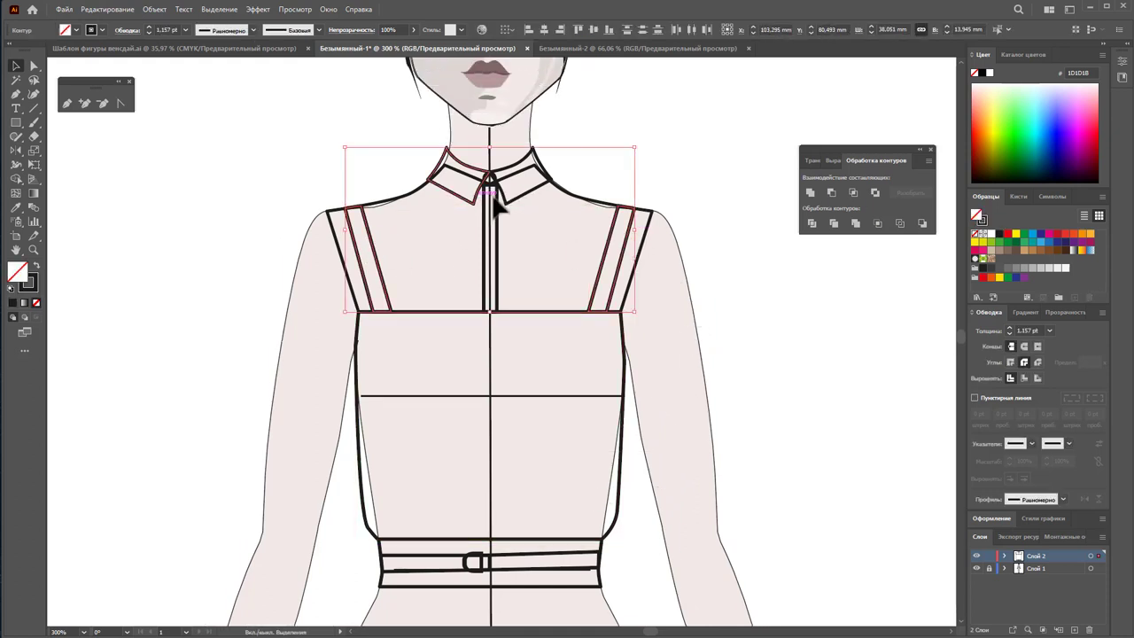
{"action": "left_click", "coordinate": [495, 220], "text": "shift"}
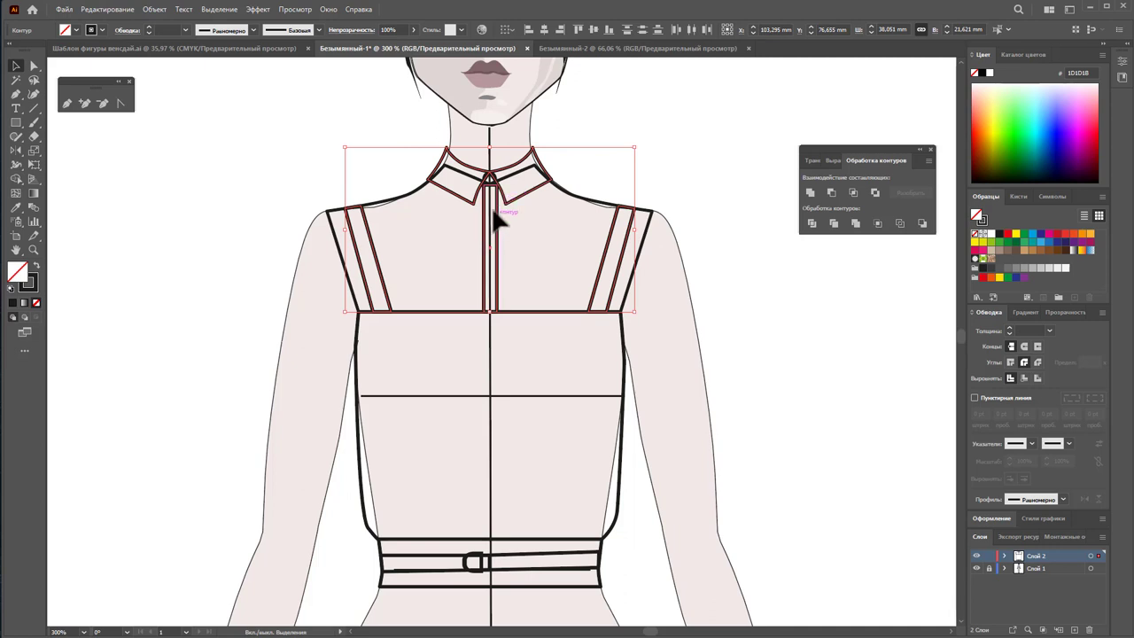
{"action": "left_click", "coordinate": [854, 224]}
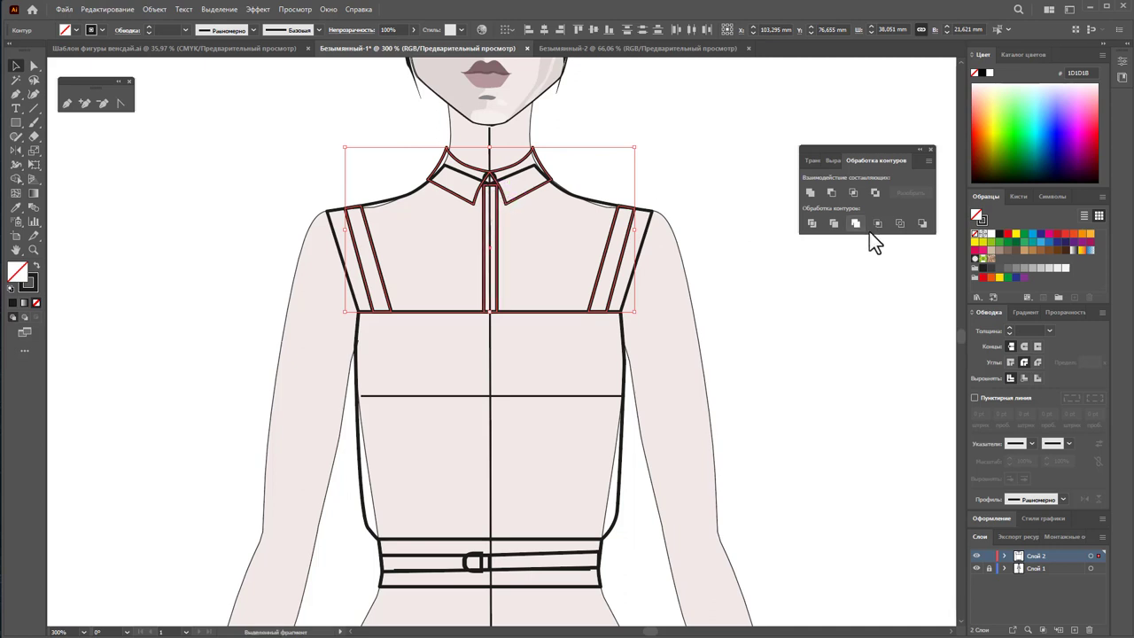
- Fill the merged straps, collar and placket black with a grey 0.5 pt outline
{"action": "left_click", "coordinate": [37, 269]}
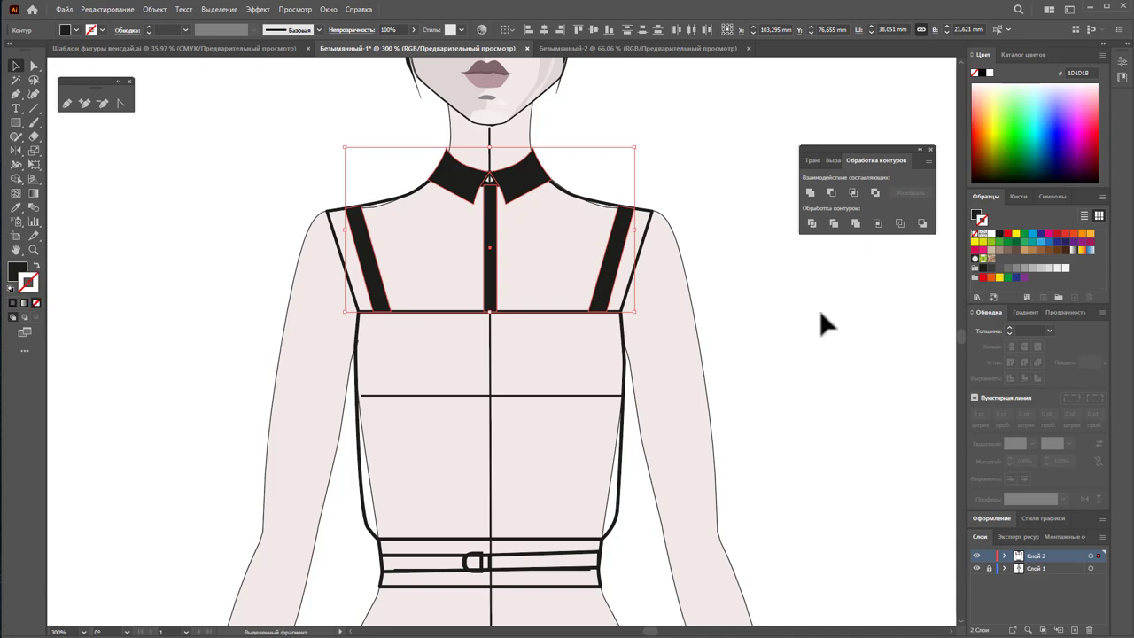
{"action": "left_click", "coordinate": [1024, 268]}
{"action": "left_click", "coordinate": [1048, 331]}
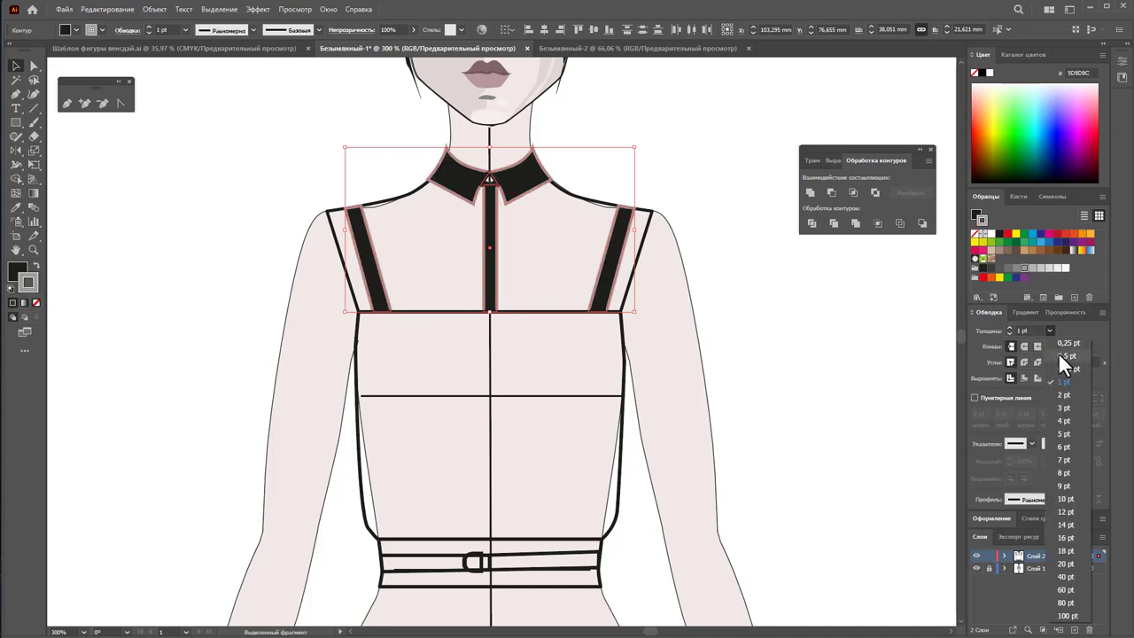
{"action": "left_click", "coordinate": [1057, 352]}
{"action": "left_click", "coordinate": [513, 295]}
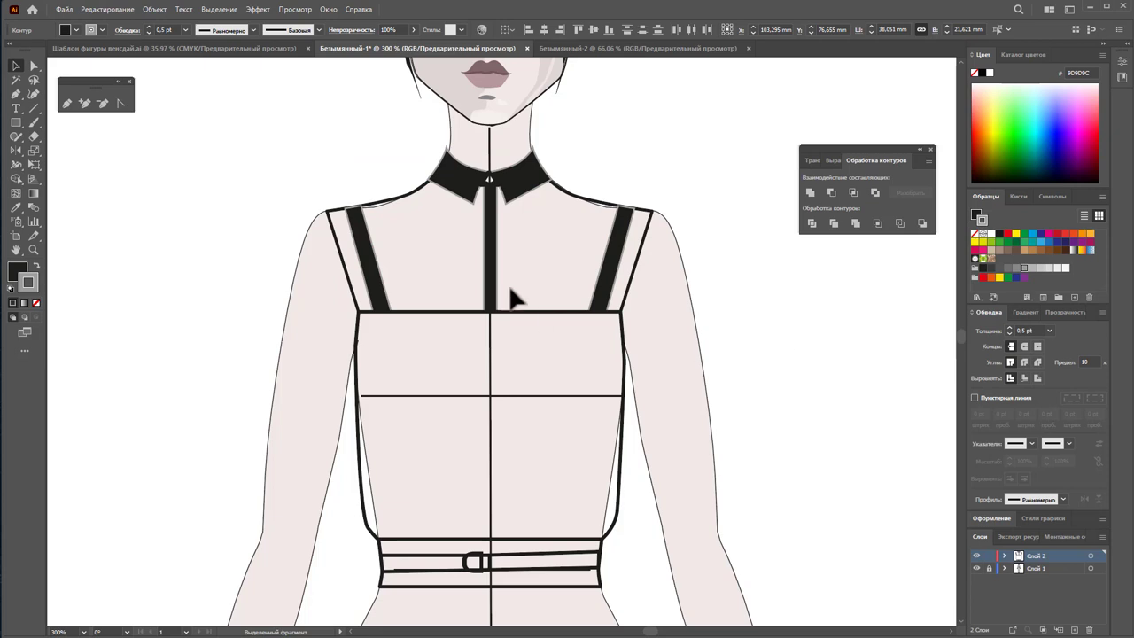
- Fill the shoulder yoke black with a grey 0.5 pt outline
{"action": "left_click", "coordinate": [487, 190]}
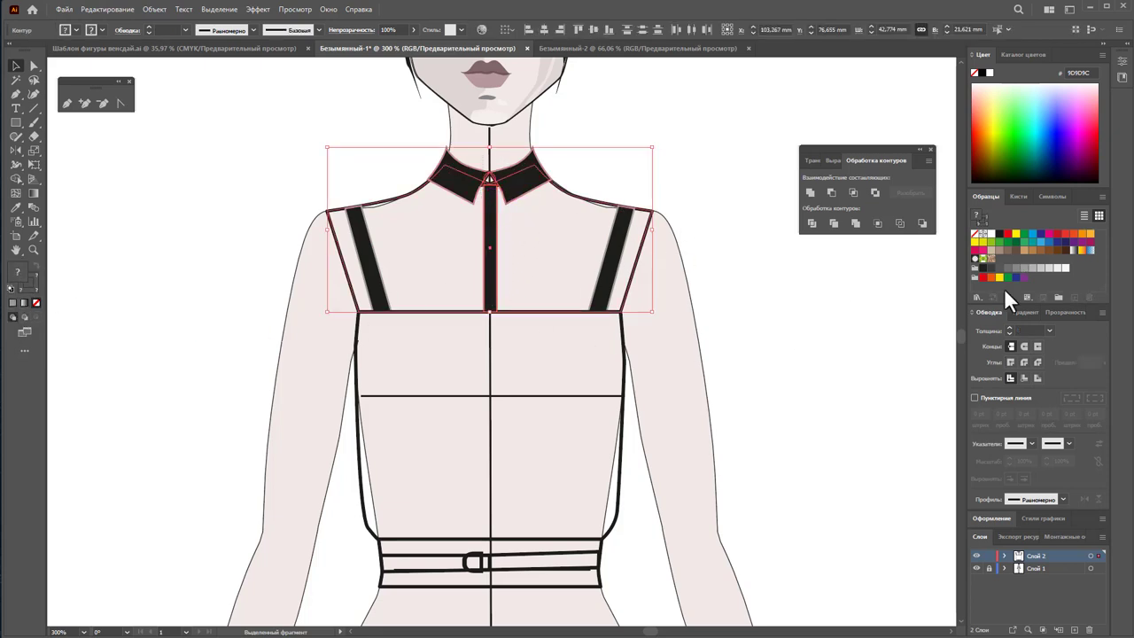
{"action": "left_click", "coordinate": [992, 235]}
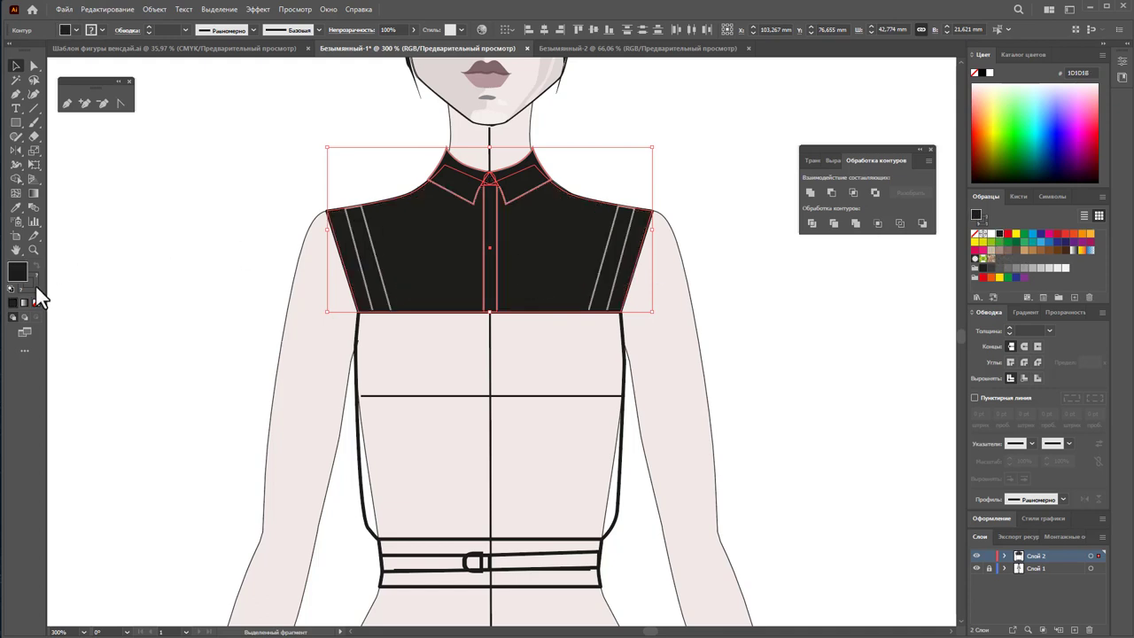
{"action": "left_click", "coordinate": [1024, 267]}
{"action": "left_click", "coordinate": [1049, 330]}
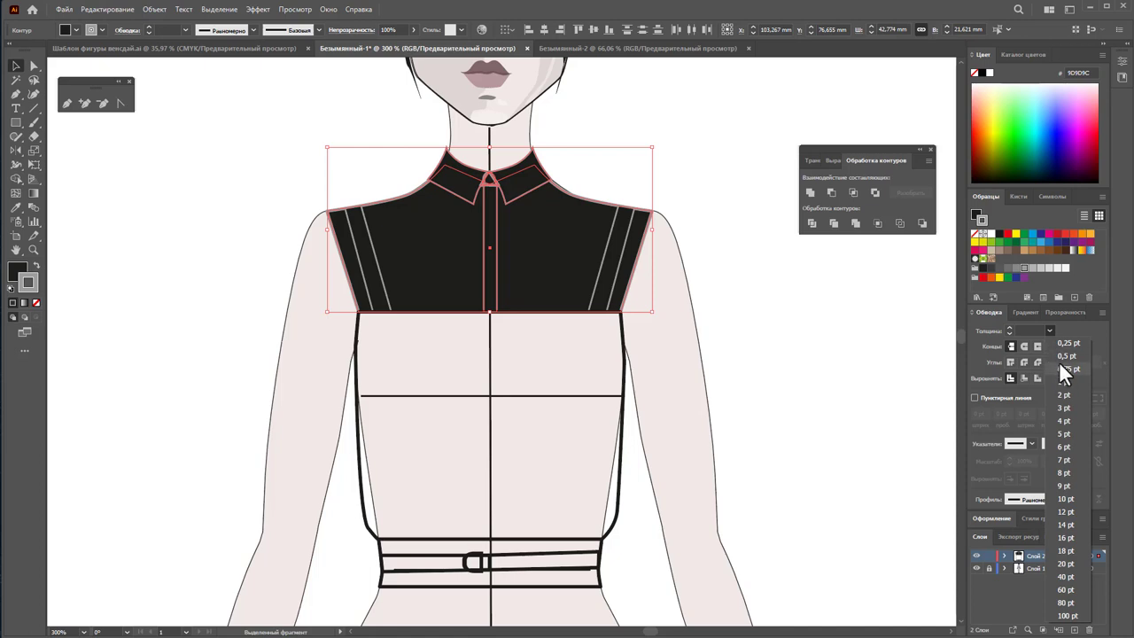
{"action": "left_click", "coordinate": [1060, 361]}
{"action": "left_click", "coordinate": [765, 336]}
- Send the yoke behind the straps, collar and placket with Arrange > Send to Back
{"action": "left_click", "coordinate": [556, 281]}
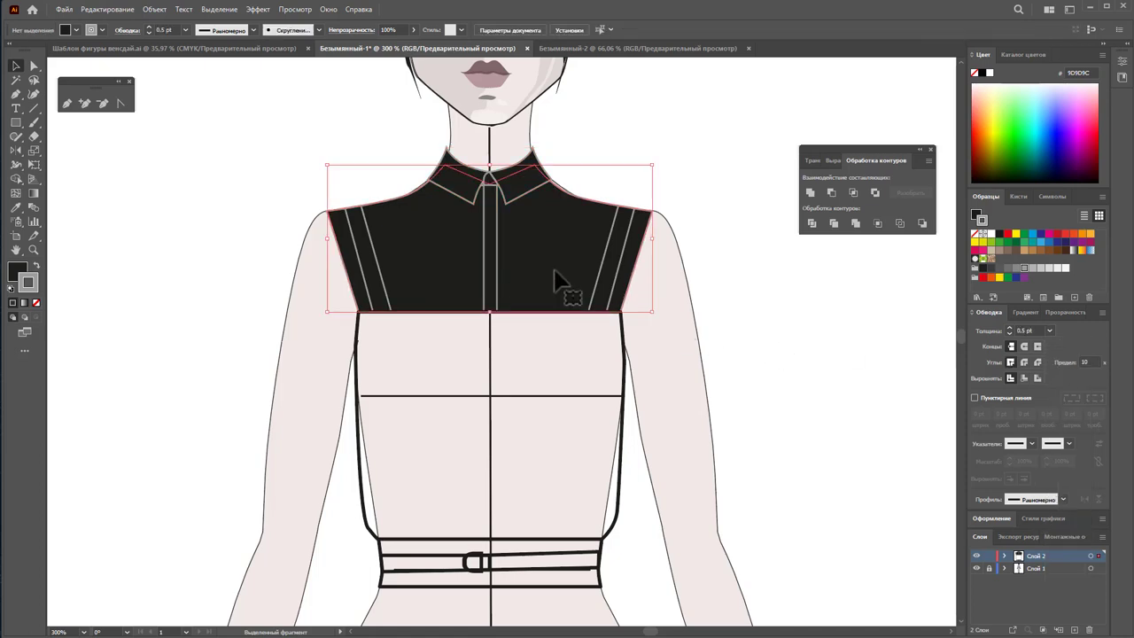
{"action": "left_click", "coordinate": [630, 159]}
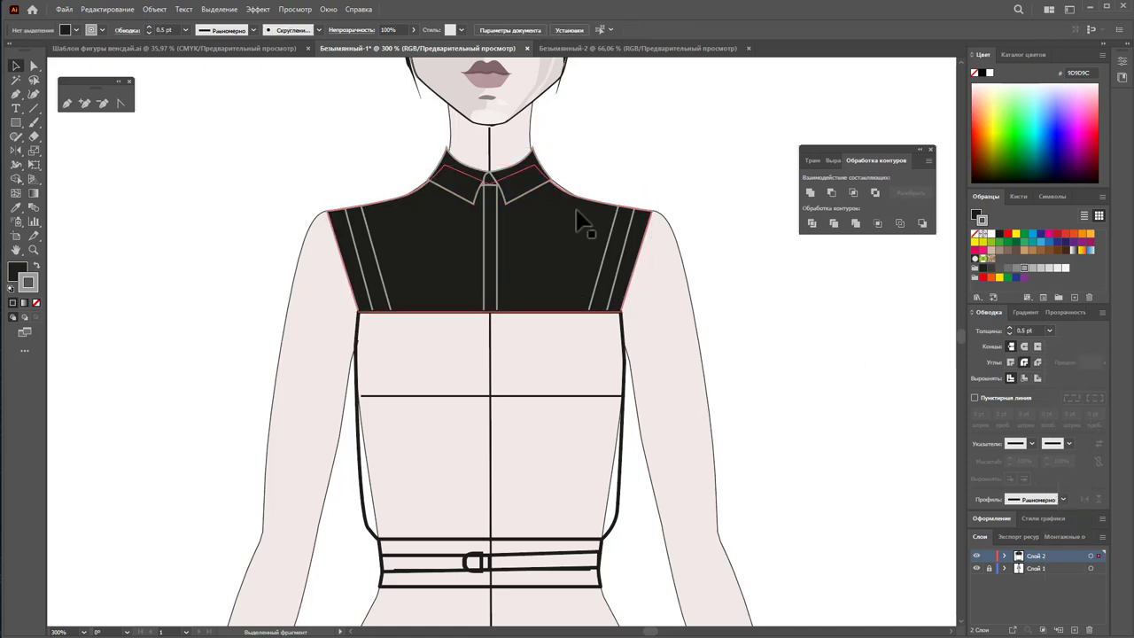
{"action": "right_click", "coordinate": [575, 213]}
{"action": "left_click", "coordinate": [652, 169]}
{"action": "left_click", "coordinate": [608, 248]}
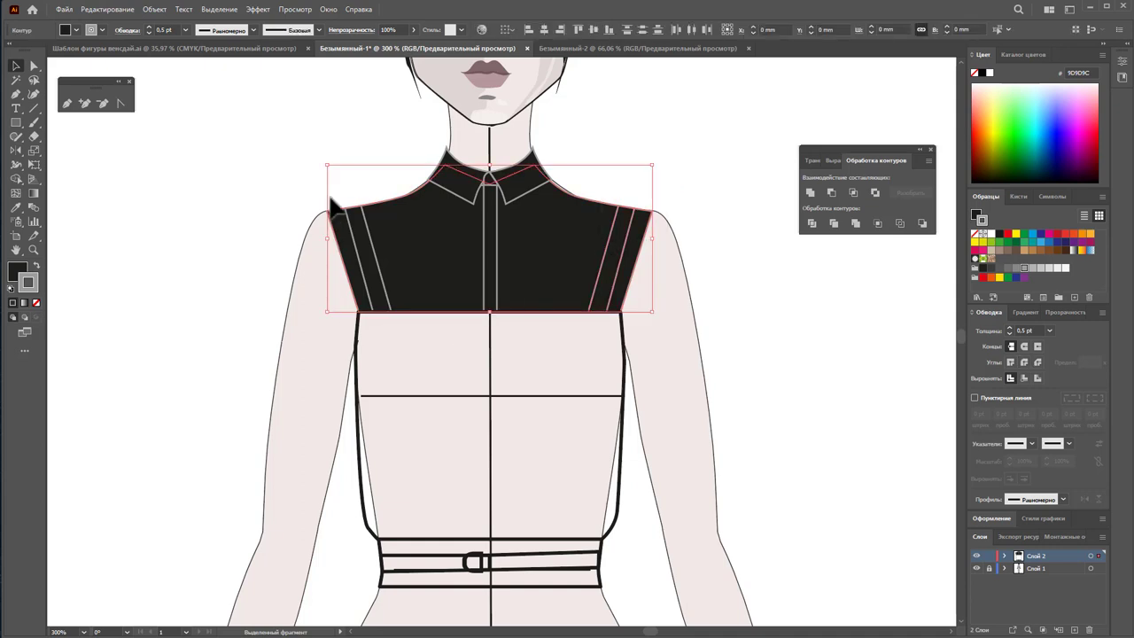
{"action": "right_click", "coordinate": [411, 245]}
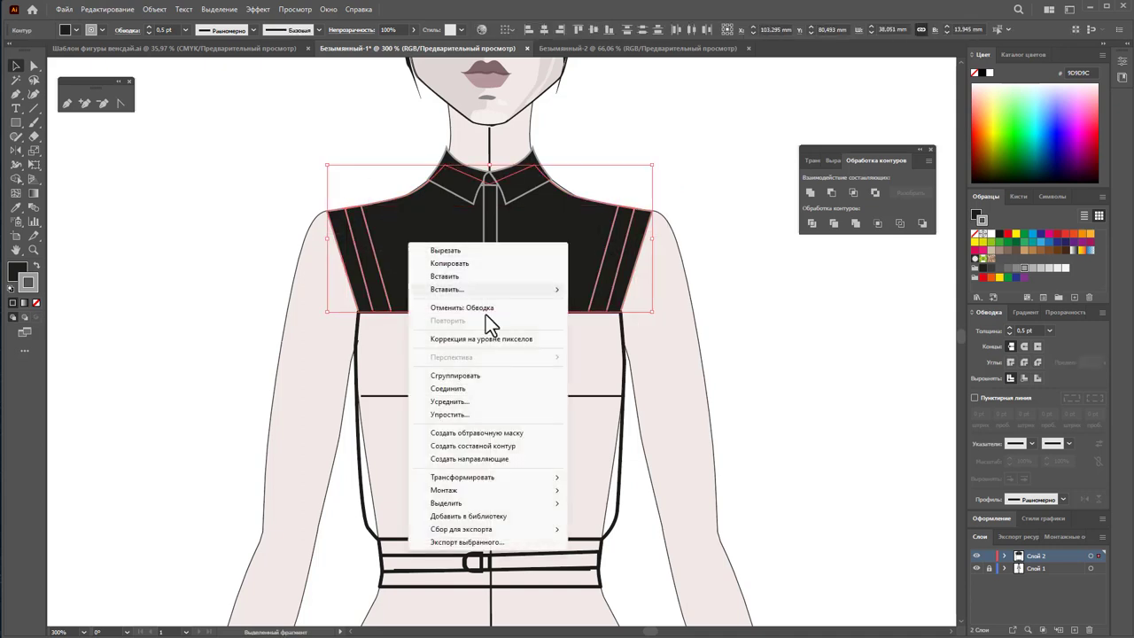
{"action": "mouse_move", "coordinate": [443, 490]}
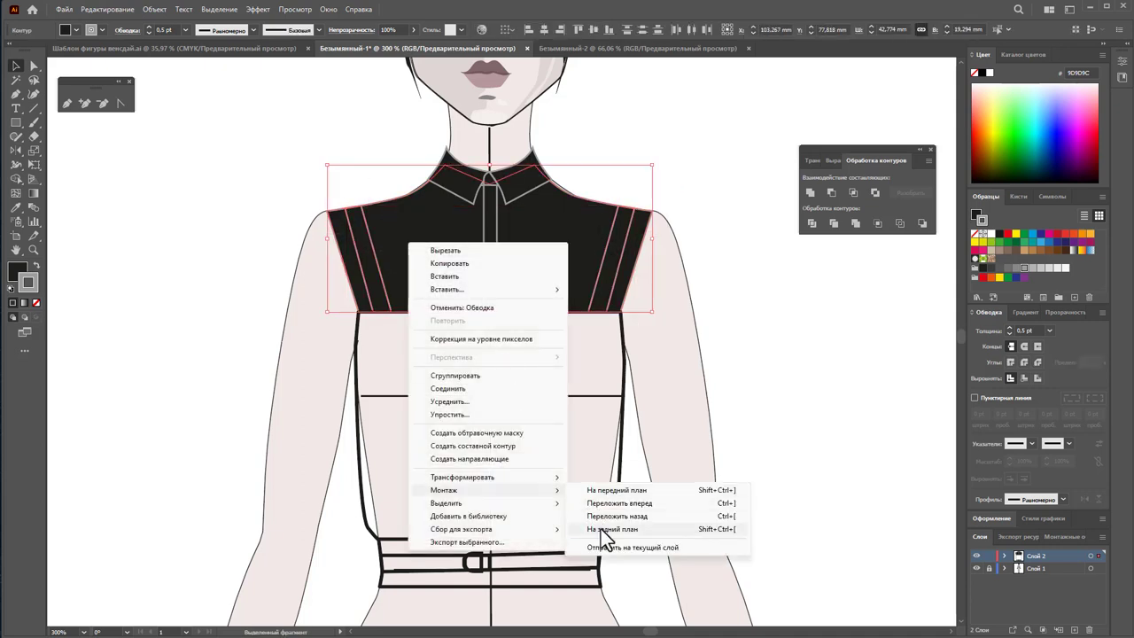
{"action": "left_click", "coordinate": [600, 529]}
{"action": "left_click", "coordinate": [718, 480]}
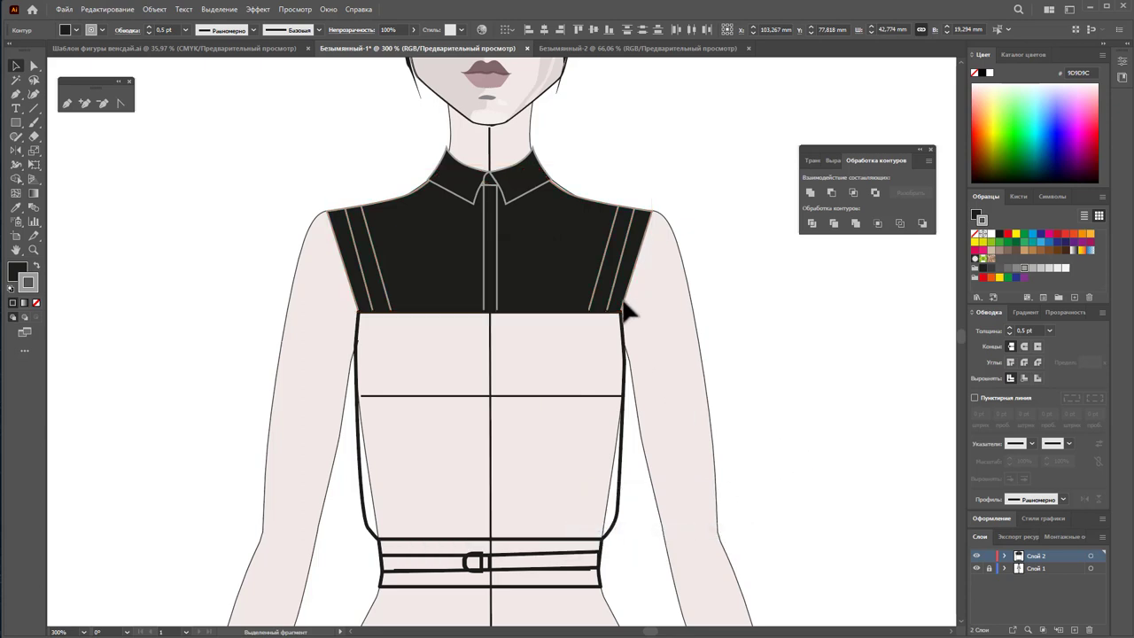
{"action": "left_click", "coordinate": [574, 251]}
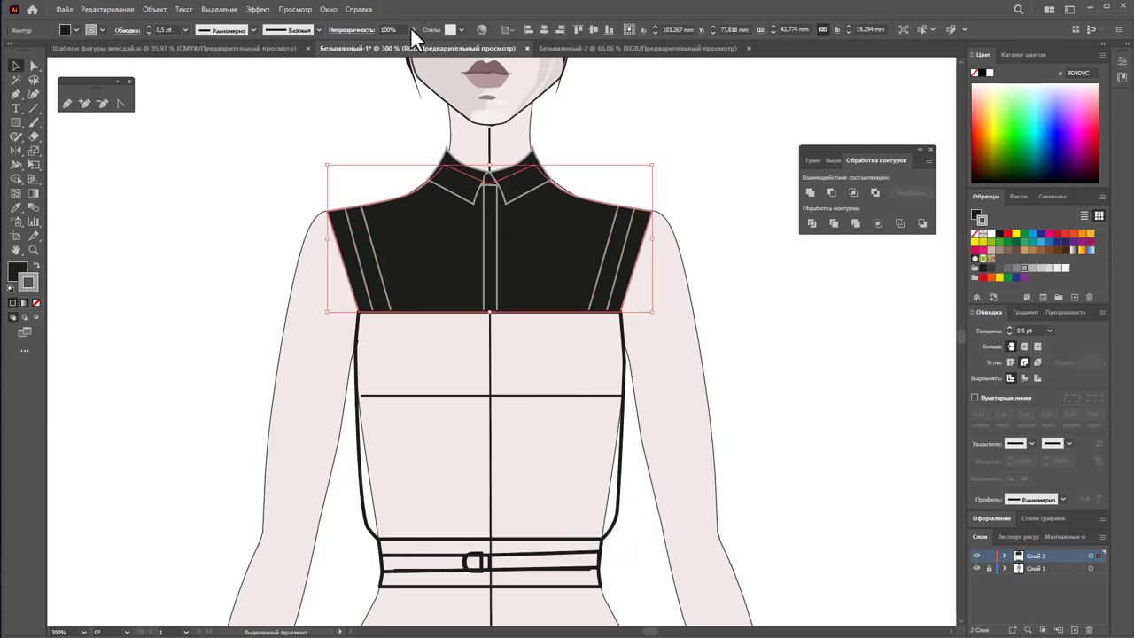
- Set the yoke to 44% opacity and eyedrop that translucent grey look onto the bodice
{"action": "left_click_drag", "start_coordinate": [368, 48], "coordinate": [388, 48]}
{"action": "left_click", "coordinate": [692, 151]}
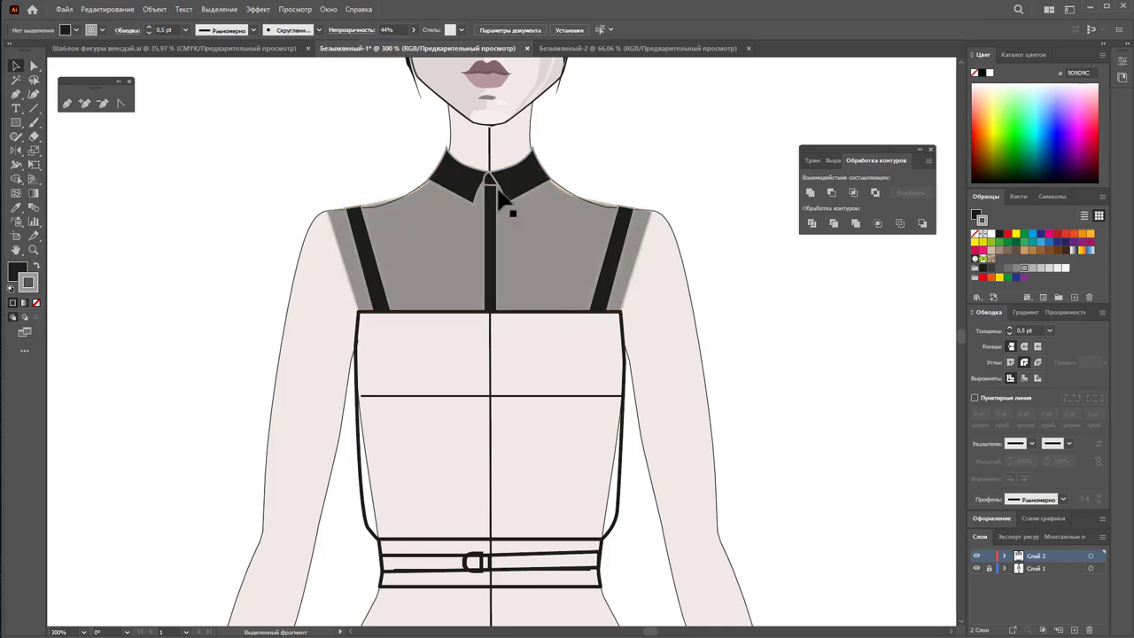
{"action": "left_click", "coordinate": [622, 457]}
{"action": "left_click", "coordinate": [16, 208]}
{"action": "left_click", "coordinate": [299, 225]}
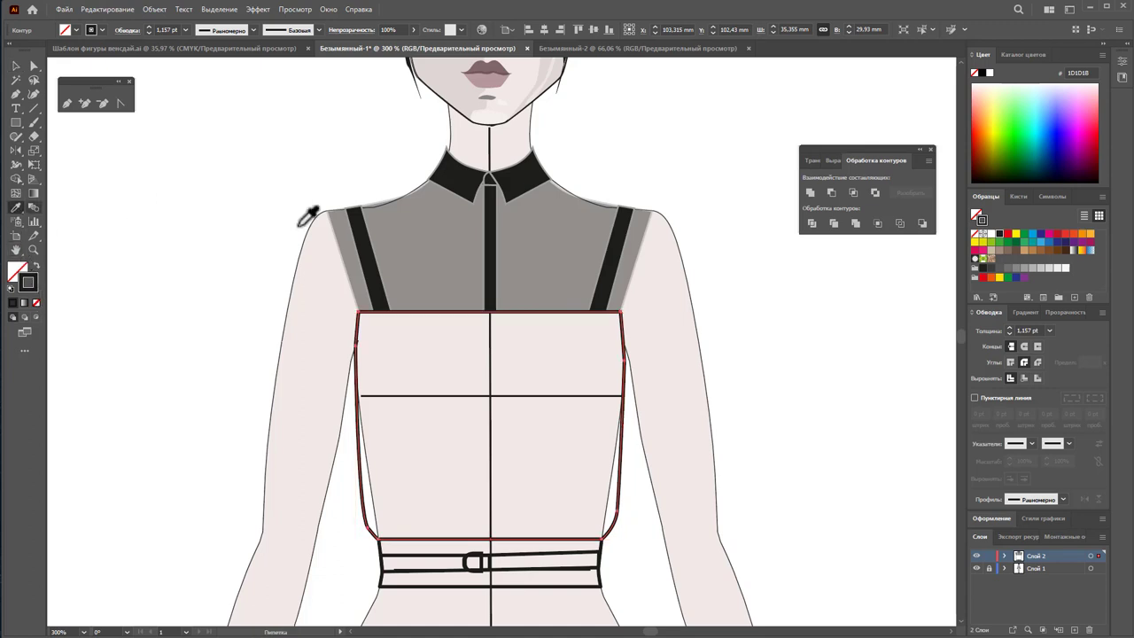
{"action": "left_click", "coordinate": [523, 239]}
{"action": "left_click", "coordinate": [15, 65]}
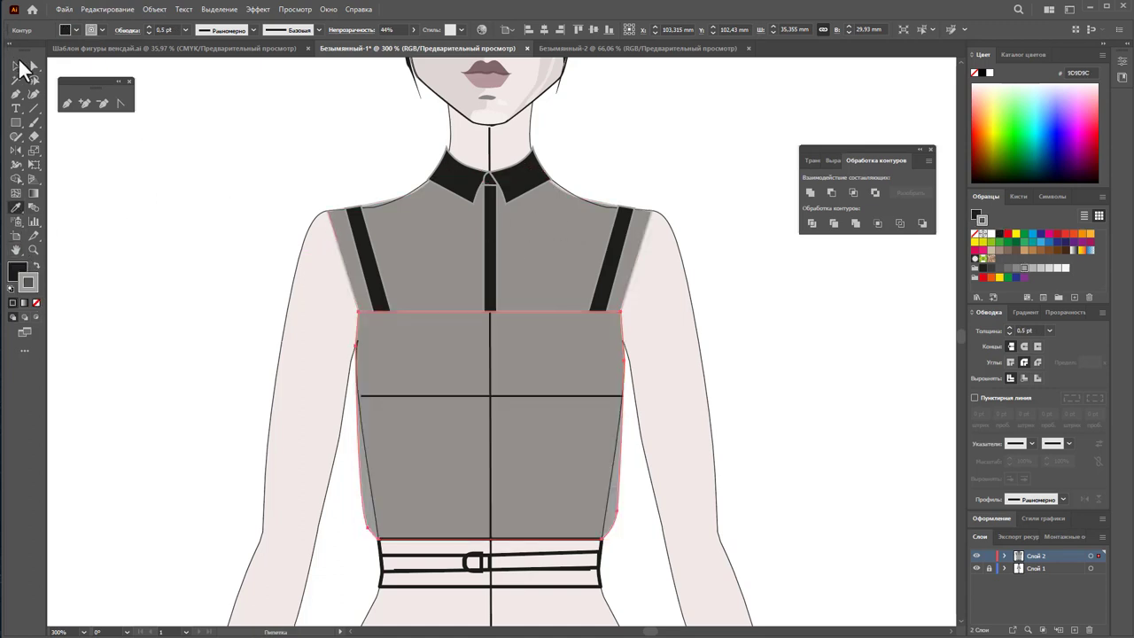
{"action": "left_click", "coordinate": [178, 105]}
{"action": "scroll", "coordinate": [607, 532], "scroll_direction": "down", "scroll_amount": 2}
{"action": "scroll", "coordinate": [614, 498], "scroll_direction": "down", "scroll_amount": 2}
{"action": "left_click", "coordinate": [599, 488]}
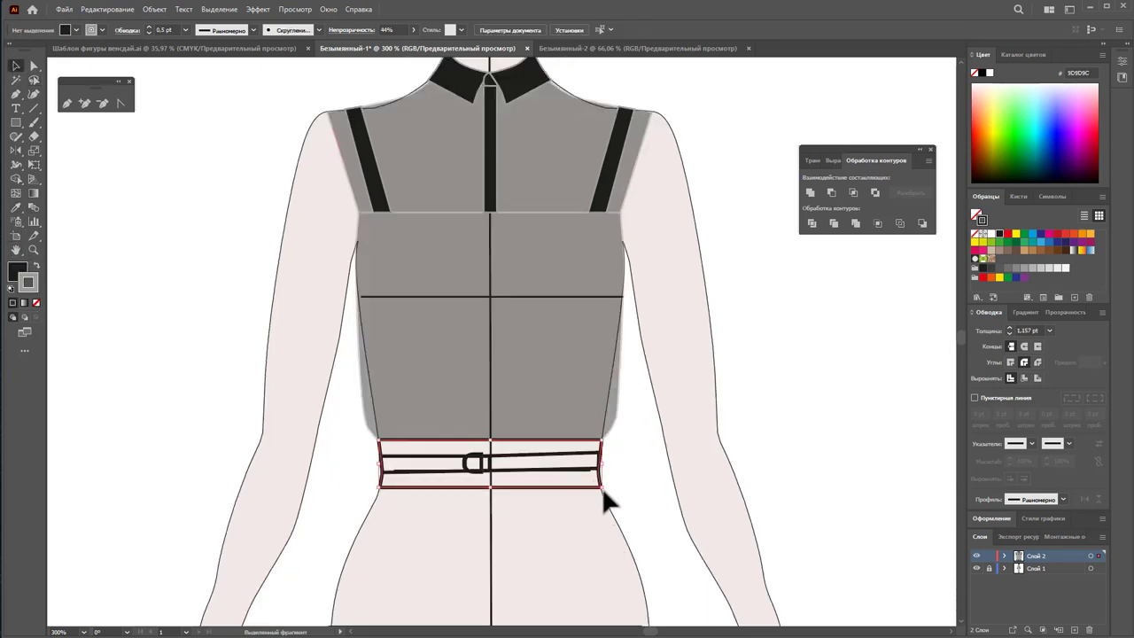
- Fill the belt with dark grey 3C3C3B and the inner strap with near-black 1D1D1B
{"action": "left_click", "coordinate": [991, 268]}
{"action": "key", "text": "ctrl+z"}
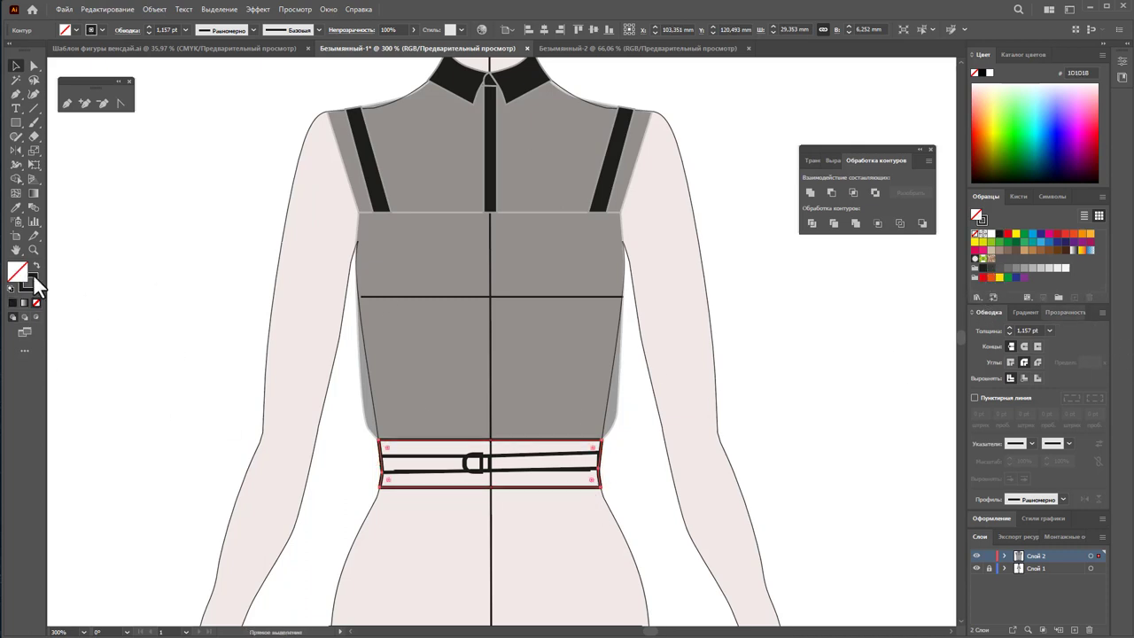
{"action": "left_click", "coordinate": [992, 271]}
{"action": "left_click", "coordinate": [807, 388]}
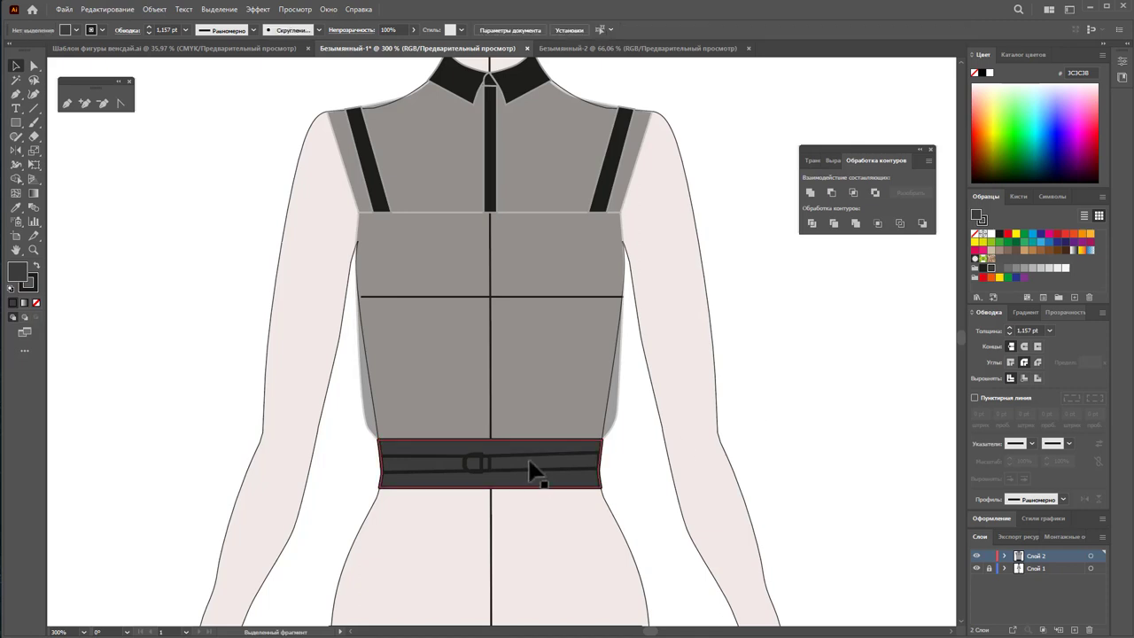
{"action": "left_click", "coordinate": [435, 463]}
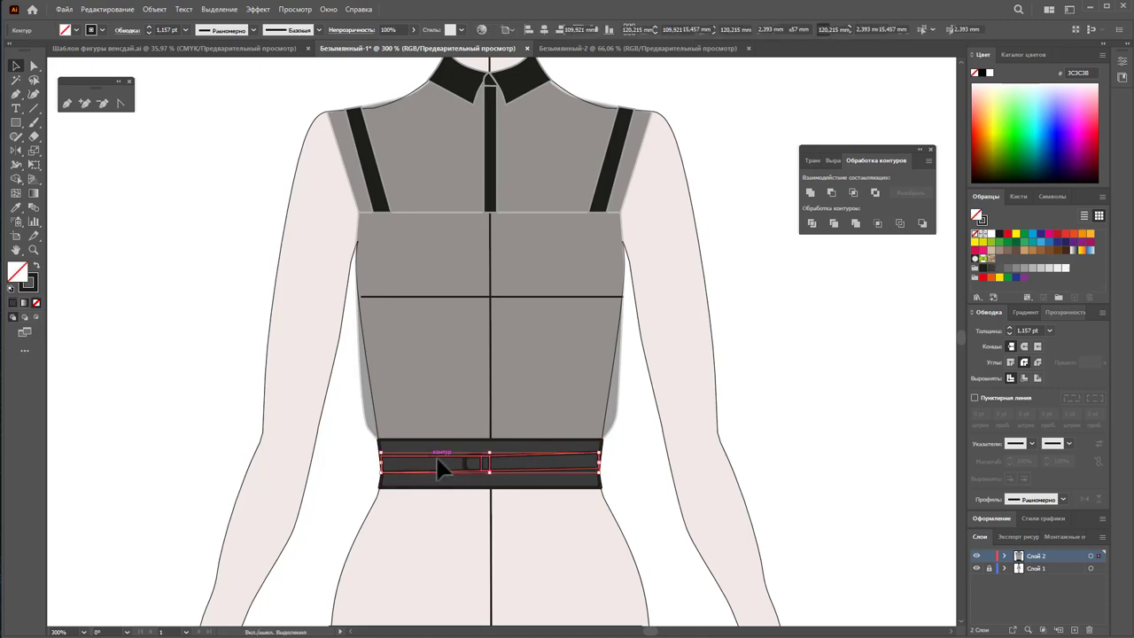
{"action": "left_click", "coordinate": [982, 271]}
{"action": "left_click", "coordinate": [780, 450]}
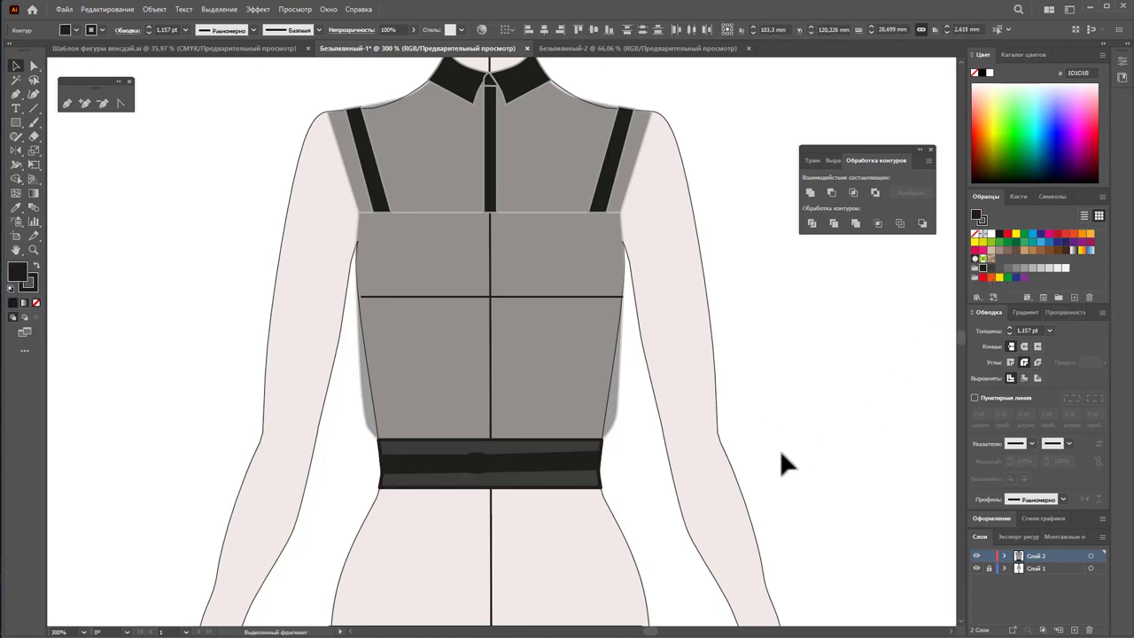
- Give the C-shaped buckle a light grey gradient fill, then zoom in on the collar
{"action": "left_click", "coordinate": [476, 464]}
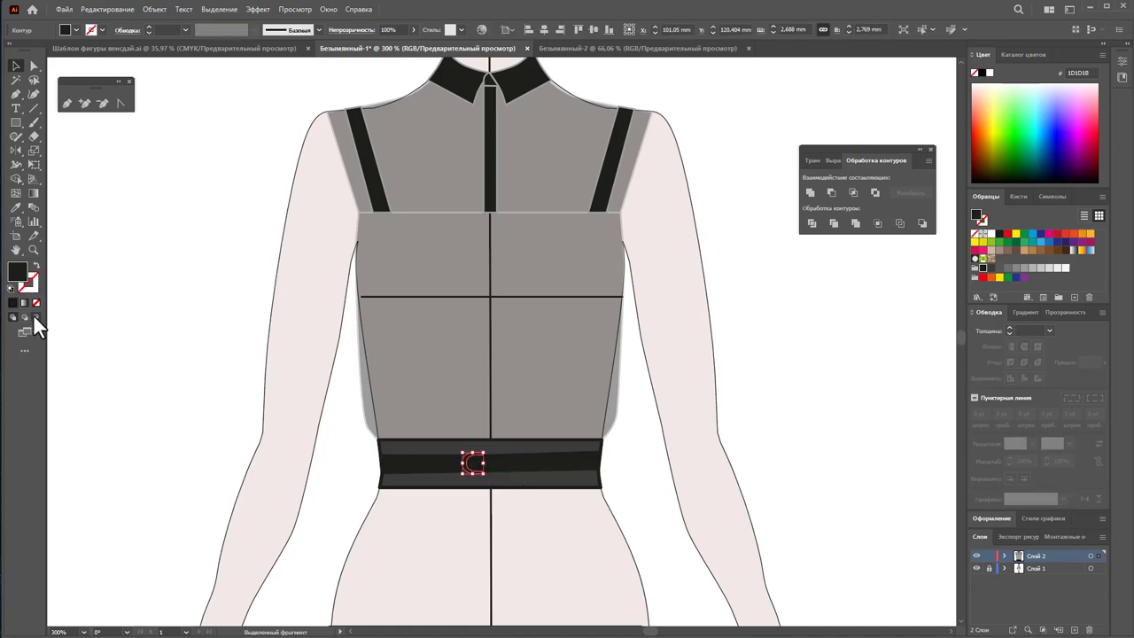
{"action": "left_click", "coordinate": [1076, 250]}
{"action": "left_click", "coordinate": [876, 391]}
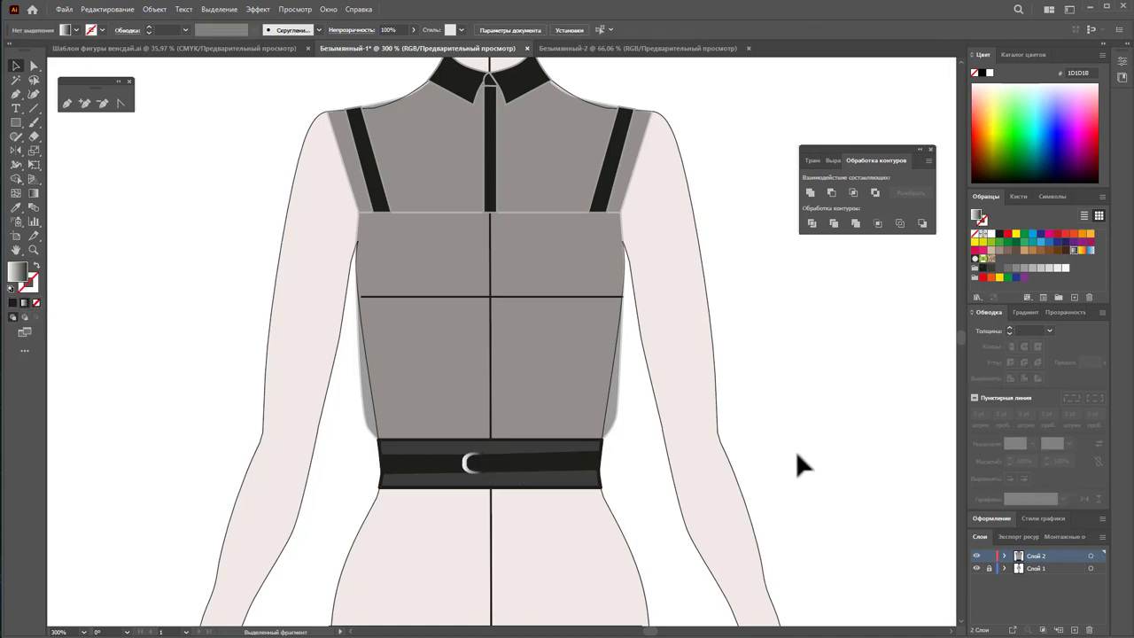
{"action": "scroll", "coordinate": [806, 434], "scroll_direction": "up", "scroll_amount": 2}
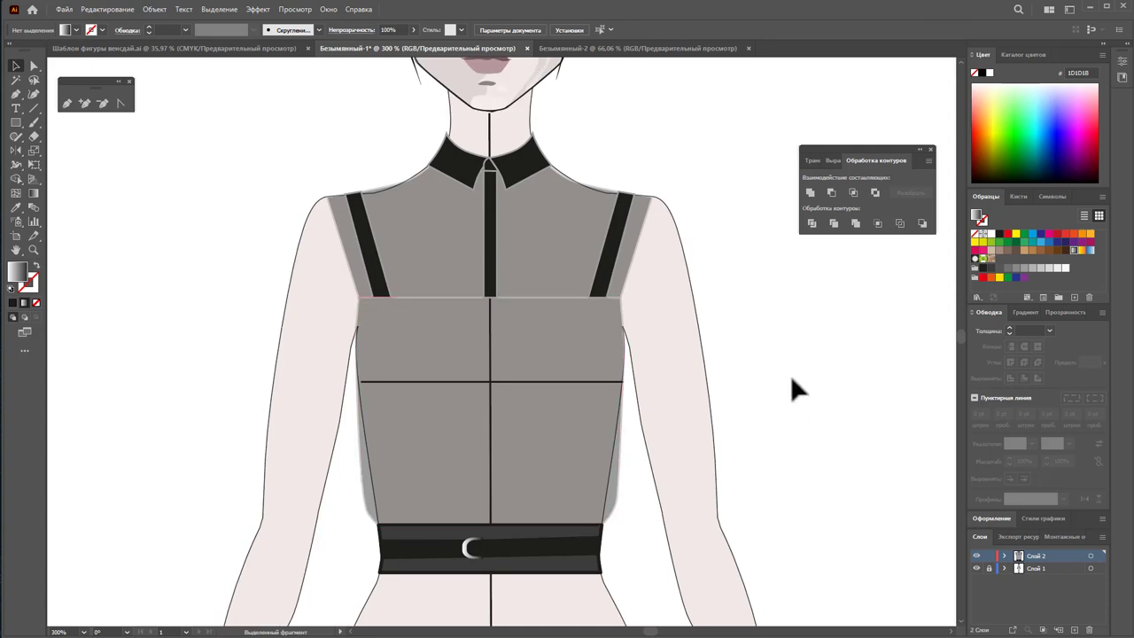
{"action": "left_click", "coordinate": [33, 249]}
{"action": "left_click_drag", "start_coordinate": [496, 194], "coordinate": [631, 277]}
{"action": "scroll", "coordinate": [606, 261], "scroll_direction": "up", "scroll_amount": 1}
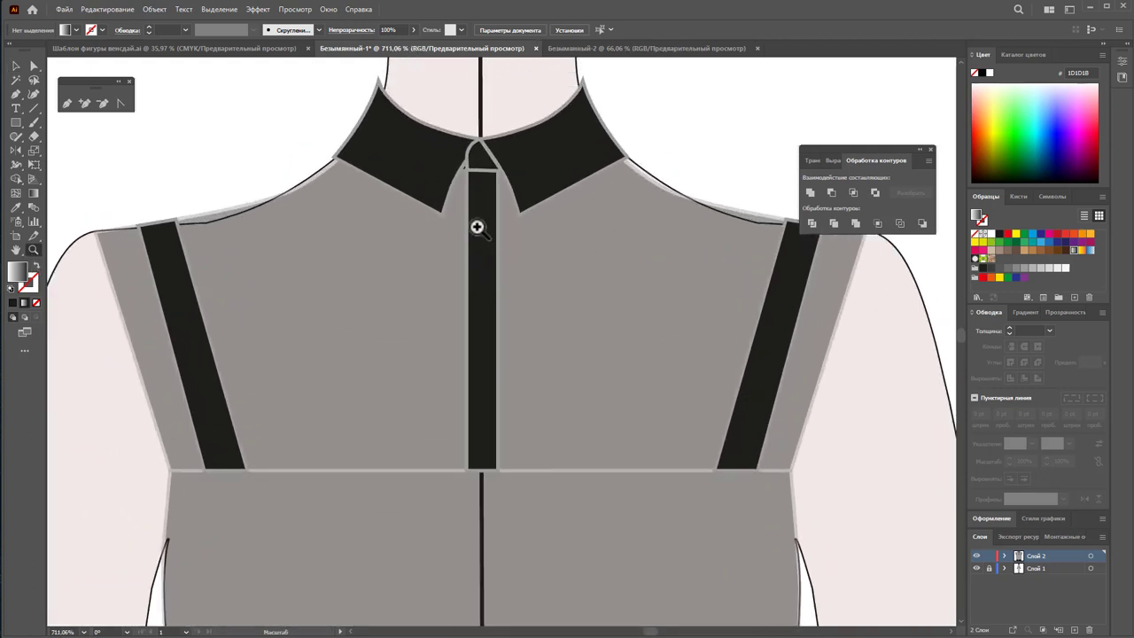
{"action": "left_click", "coordinate": [16, 66]}
- Bring the left collar piece to the front
{"action": "right_click", "coordinate": [440, 137]}
{"action": "mouse_move", "coordinate": [476, 414]}
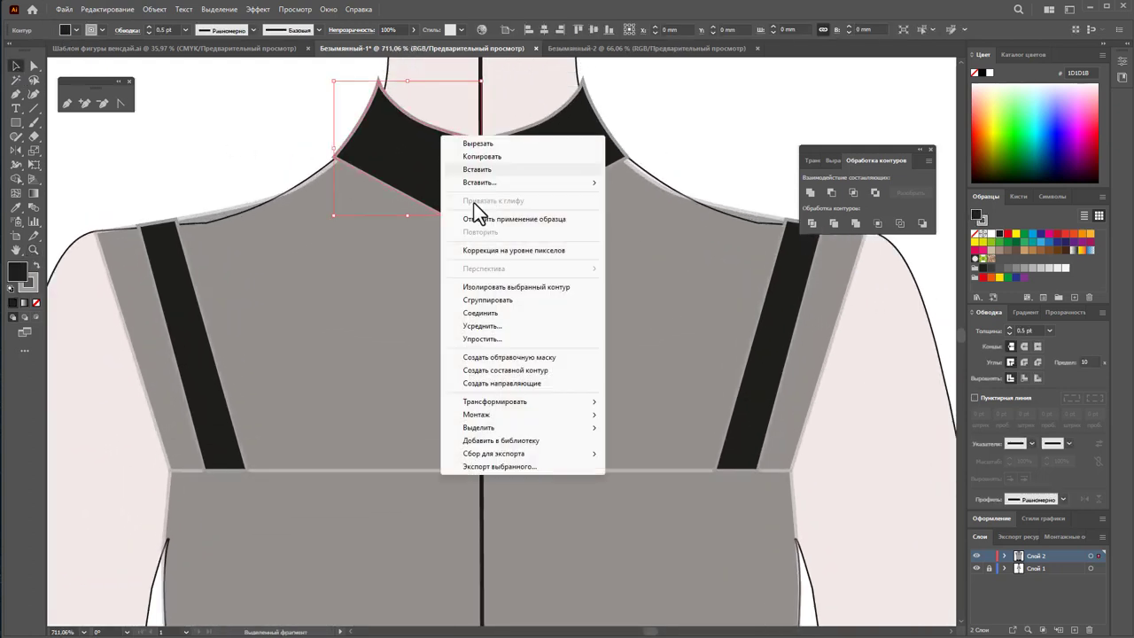
{"action": "left_click", "coordinate": [629, 415]}
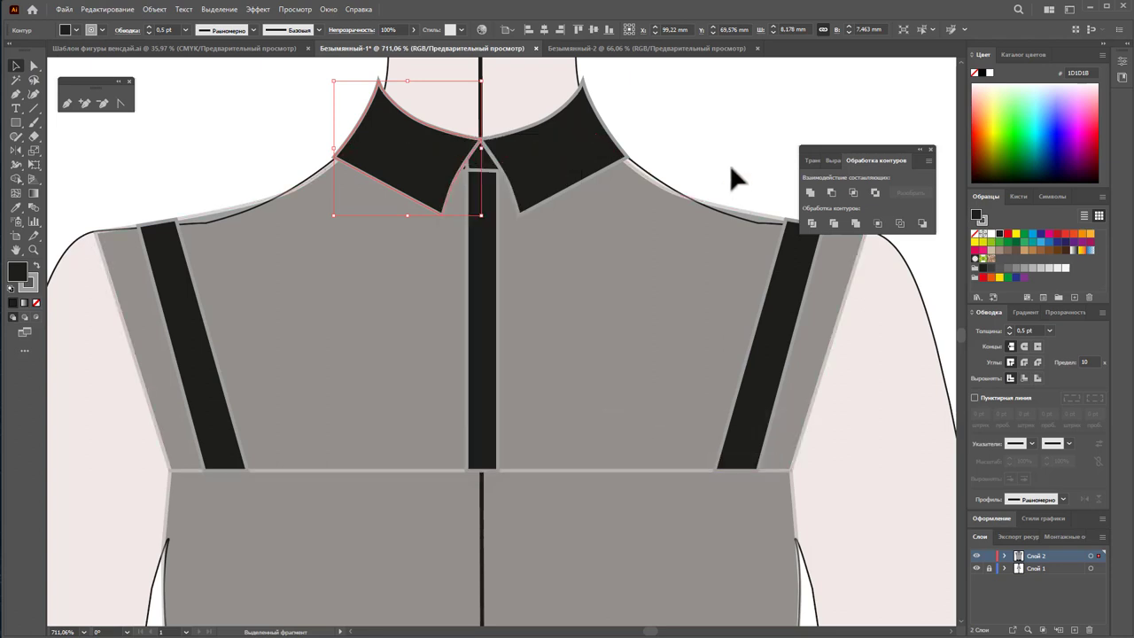
{"action": "left_click", "coordinate": [728, 177]}
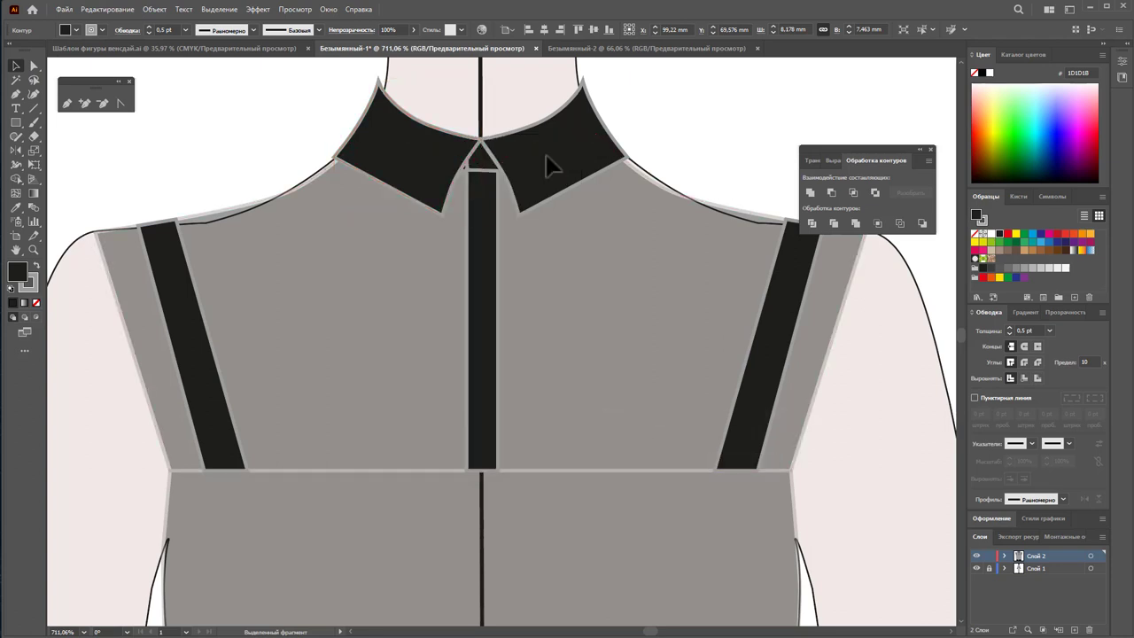
- Draw a dark circular button with four small holes beside the collar and group it
{"action": "left_click", "coordinate": [15, 123]}
{"action": "left_click", "coordinate": [57, 152]}
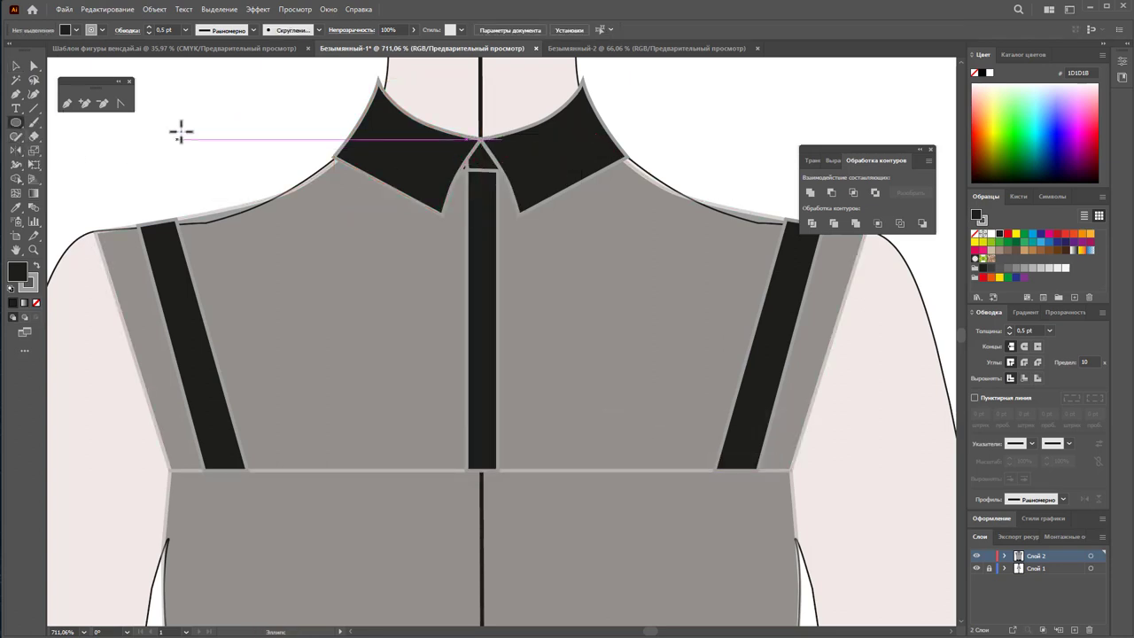
{"action": "left_click_drag", "start_coordinate": [163, 104], "coordinate": [243, 184]}
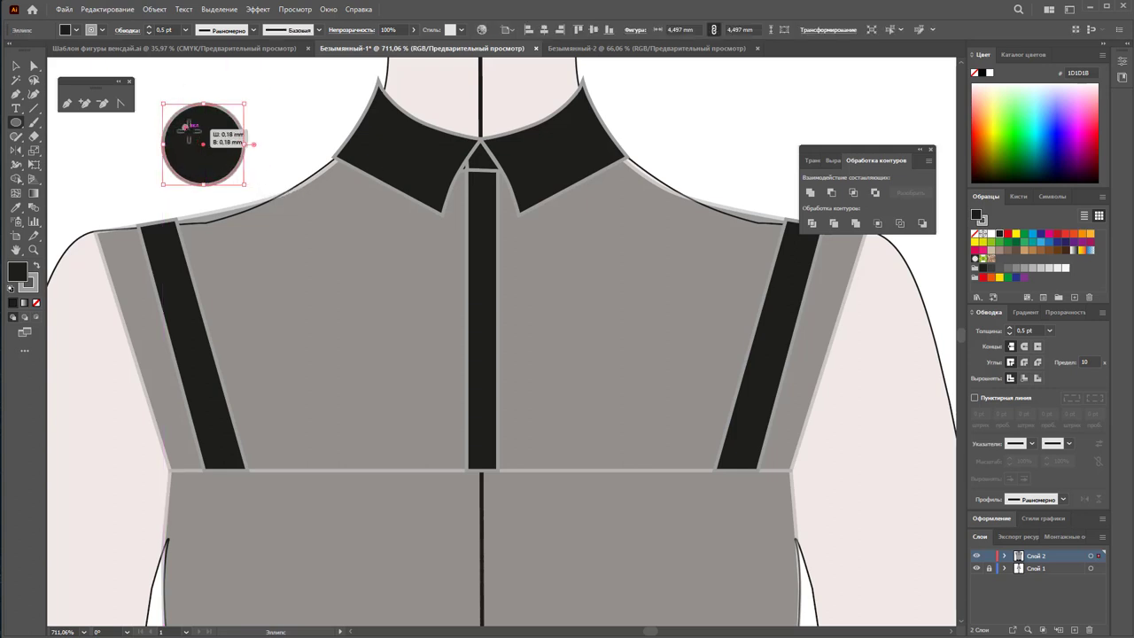
{"action": "mouse_move", "coordinate": [184, 127]}
{"action": "left_mouse_down"}
{"action": "mouse_move", "coordinate": [196, 139]}
{"action": "mouse_move", "coordinate": [217, 133]}
{"action": "mouse_move", "coordinate": [205, 167]}
{"action": "mouse_move", "coordinate": [202, 156]}
{"action": "left_mouse_up"}
{"action": "left_click", "coordinate": [15, 65]}
{"action": "left_click", "coordinate": [190, 133], "text": "shift"}
{"action": "left_click_drag", "start_coordinate": [174, 193], "coordinate": [222, 183]}
{"action": "right_click", "coordinate": [204, 160]}
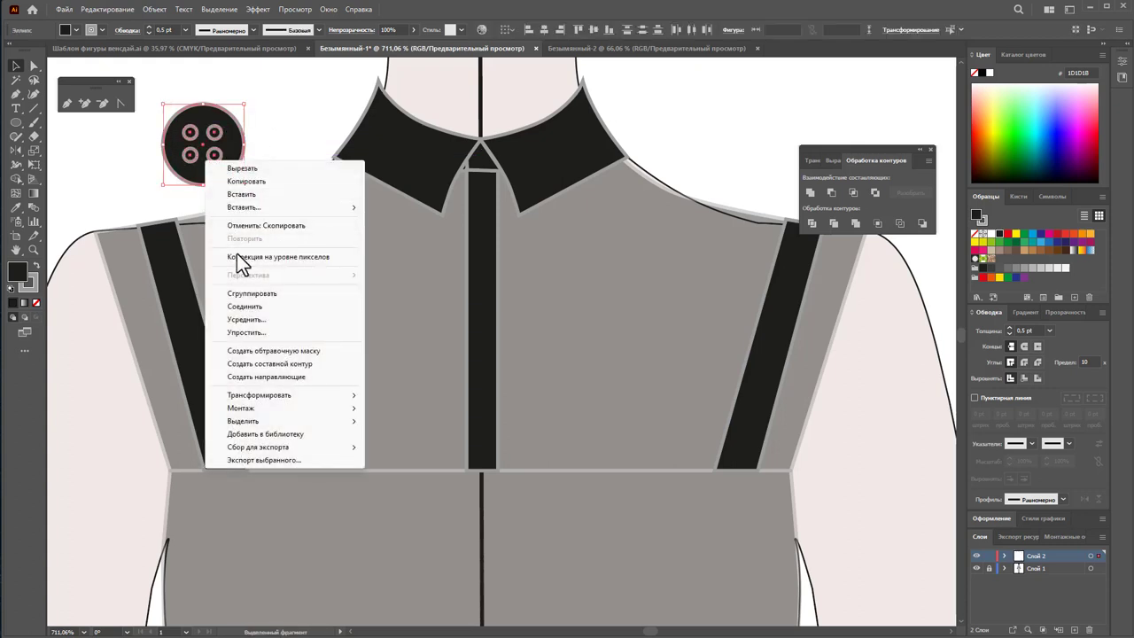
{"action": "left_click", "coordinate": [248, 293]}
- Open the Scale options for the grouped button
{"action": "double_click", "coordinate": [33, 153]}
{"action": "type", "text": "25"}
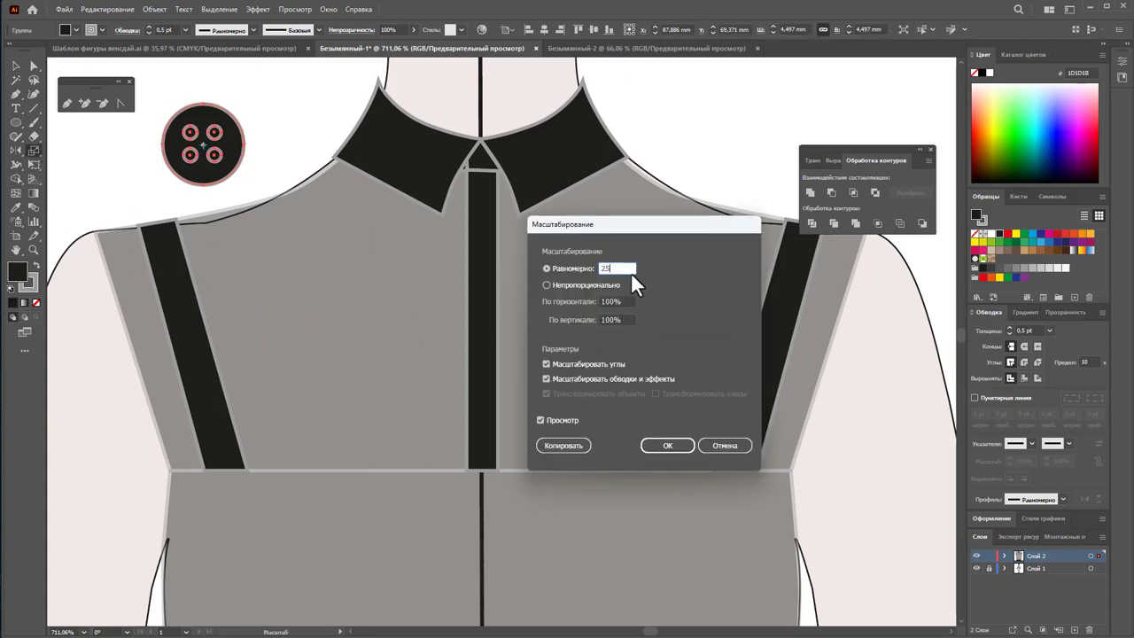
- Scale the grouped button uniformly to 25%
{"action": "key", "text": "Tab"}
{"action": "left_click", "coordinate": [557, 418]}
{"action": "left_click", "coordinate": [557, 418]}
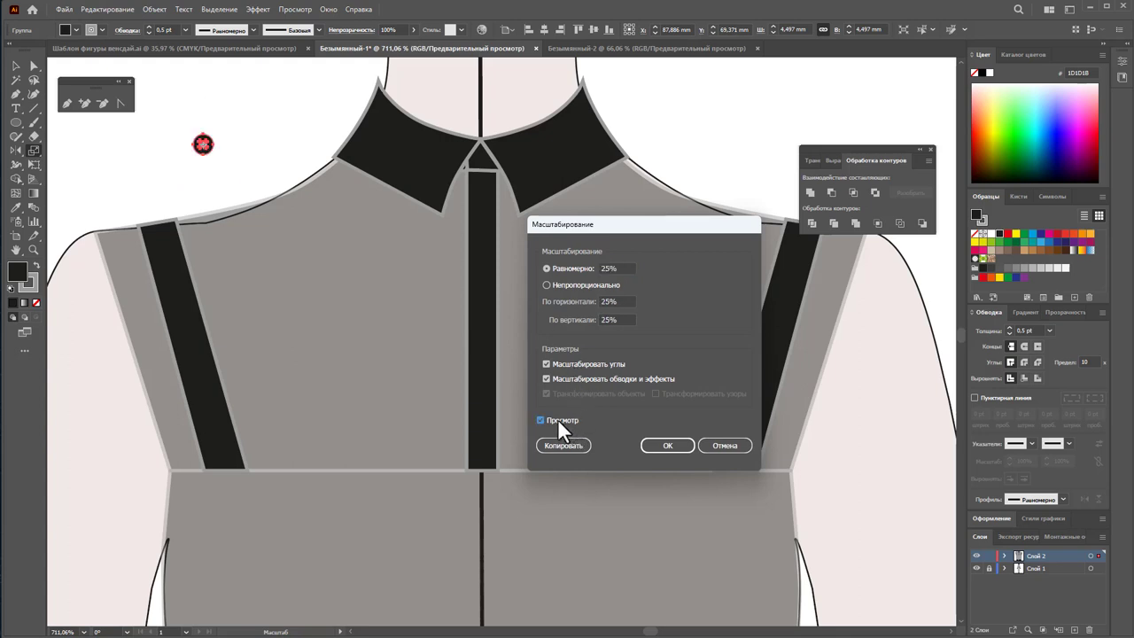
{"action": "left_click", "coordinate": [669, 445]}
- Place the button at the collar point where both collar pieces meet and send it backward
{"action": "left_click", "coordinate": [16, 66]}
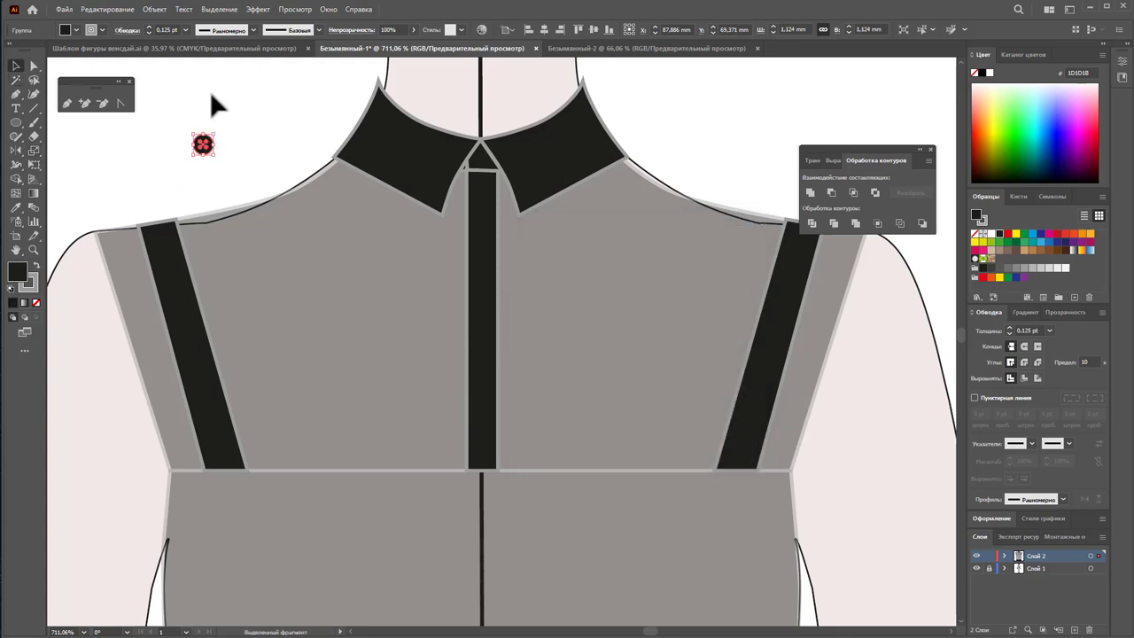
{"action": "left_click_drag", "start_coordinate": [211, 152], "coordinate": [486, 167]}
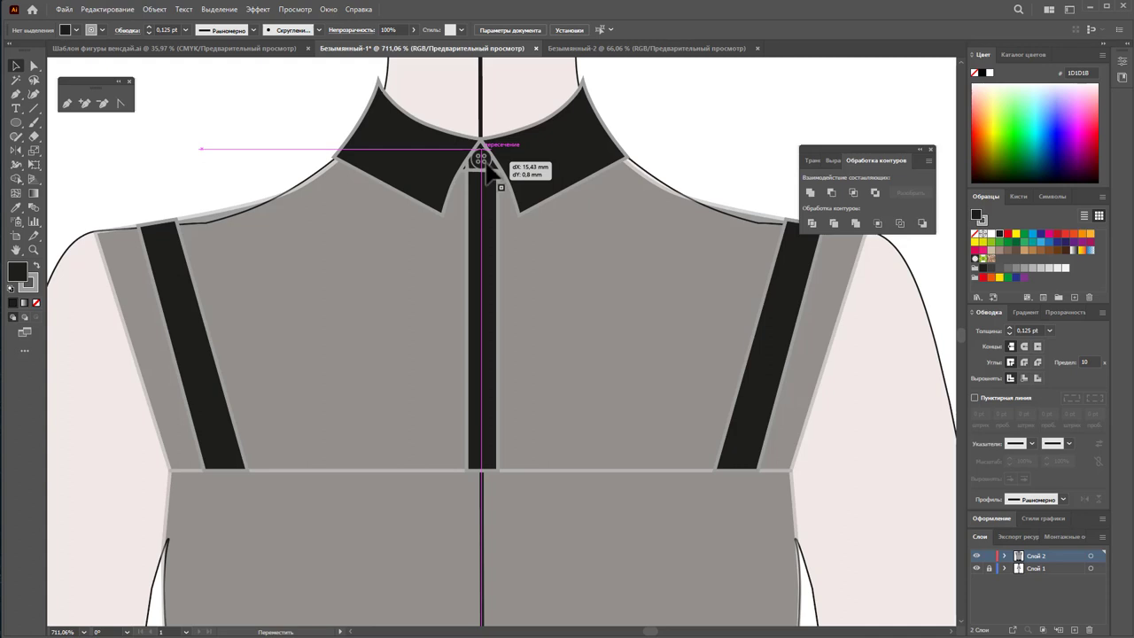
{"action": "left_click_drag", "start_coordinate": [486, 163], "coordinate": [485, 158]}
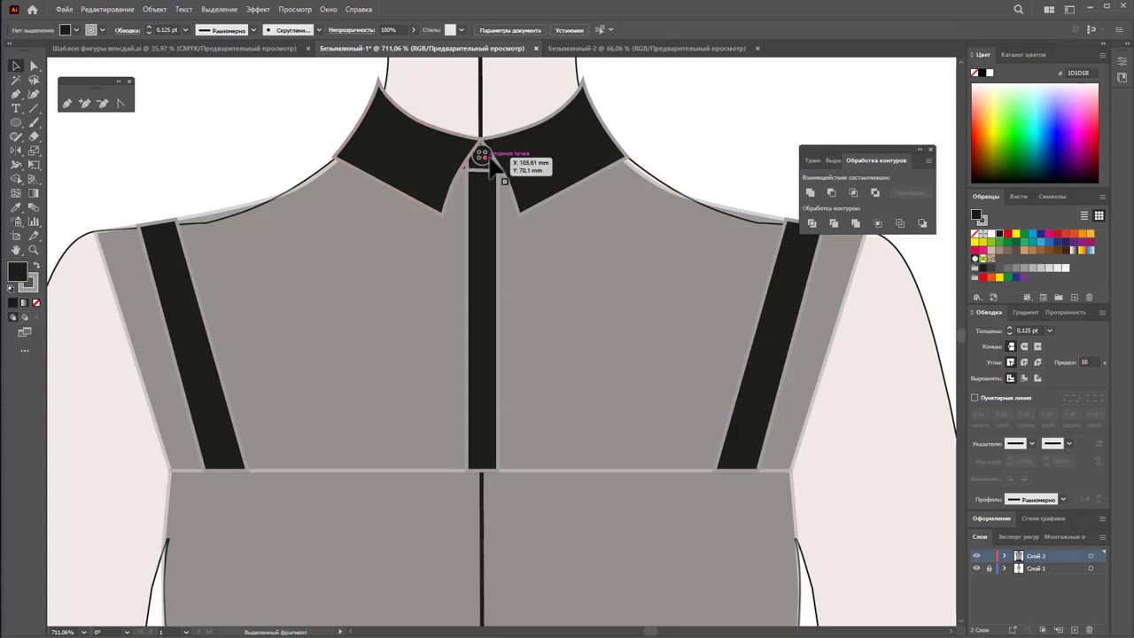
{"action": "left_click", "coordinate": [487, 158]}
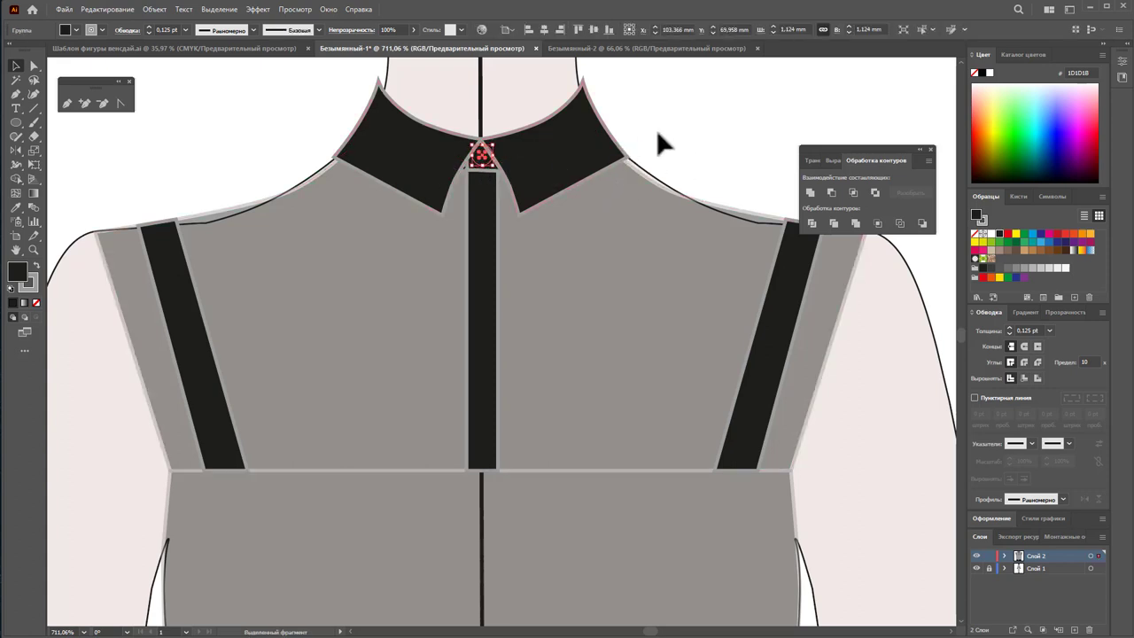
{"action": "key", "text": "Delete"}
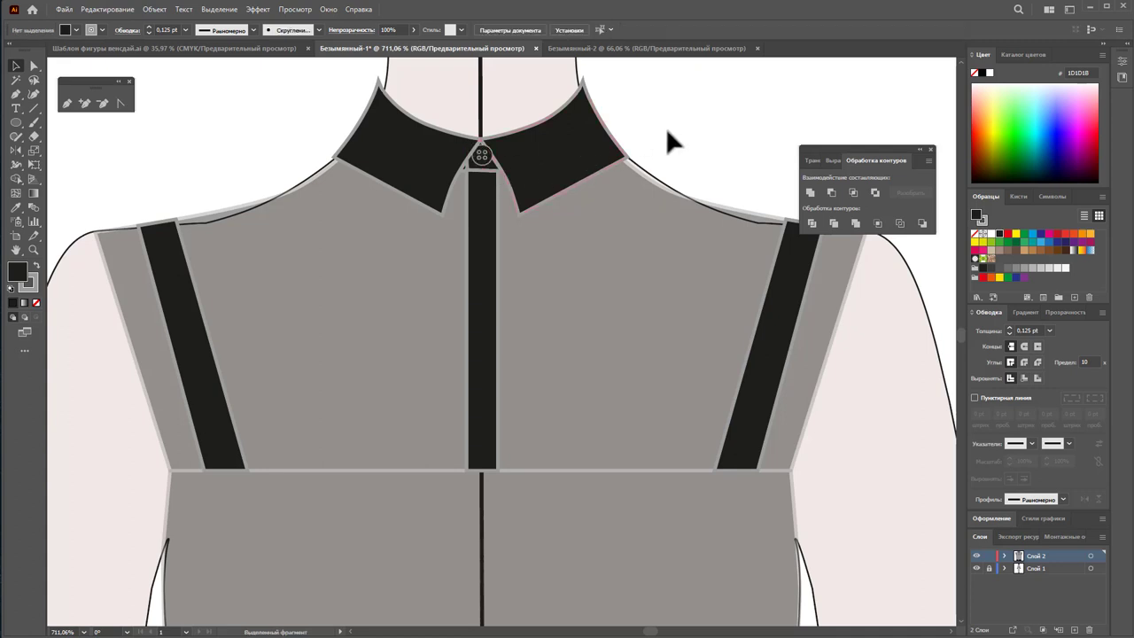
{"action": "left_click", "coordinate": [576, 177]}
{"action": "right_click", "coordinate": [574, 168]}
{"action": "mouse_move", "coordinate": [656, 446]}
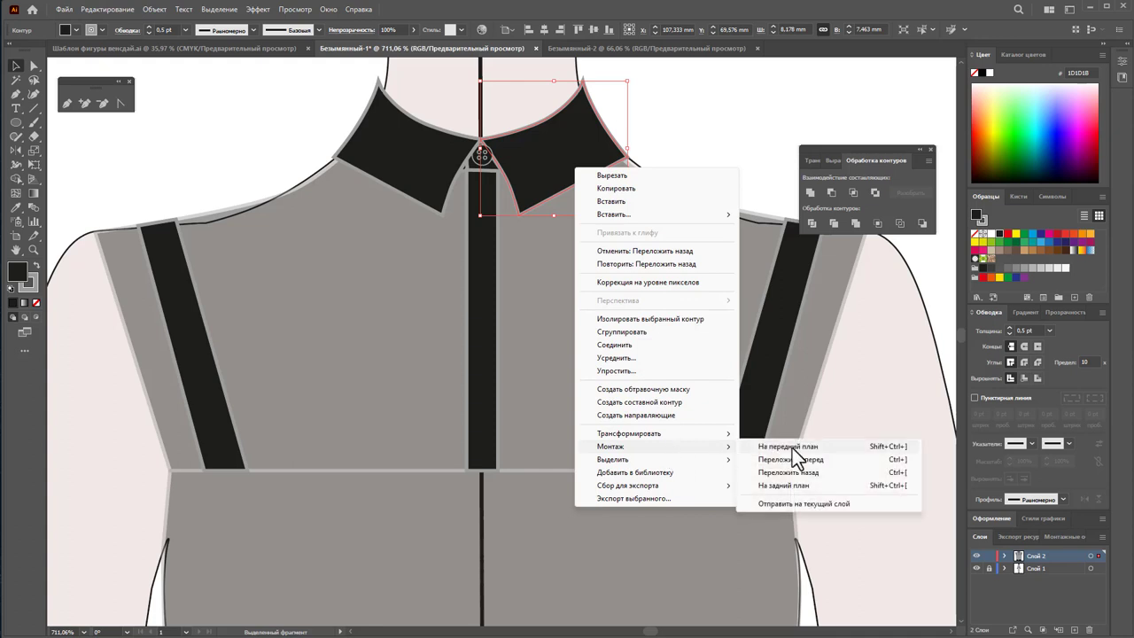
- Bring the right collar piece to the front and repeat evenly spaced button copies down the placket
{"action": "left_click", "coordinate": [792, 448]}
{"action": "left_click", "coordinate": [692, 94]}
{"action": "mouse_move", "coordinate": [483, 166]}
{"action": "left_mouse_down"}
{"action": "mouse_move", "coordinate": [484, 210]}
{"action": "mouse_move", "coordinate": [480, 200]}
{"action": "left_mouse_up"}
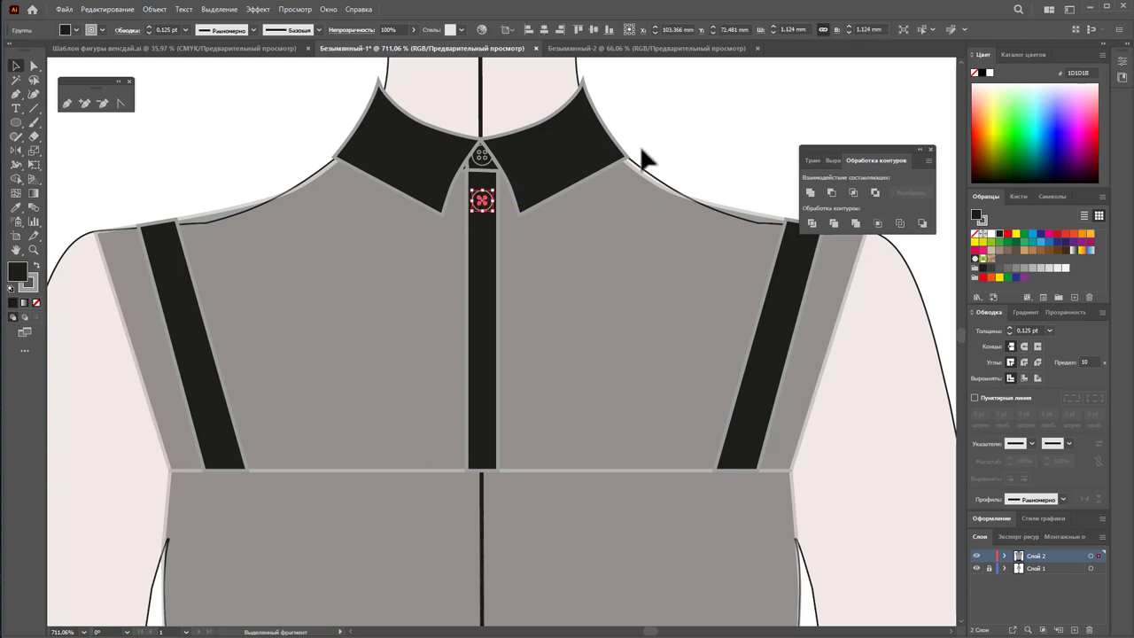
{"action": "left_click", "coordinate": [481, 155]}
{"action": "left_click", "coordinate": [633, 152]}
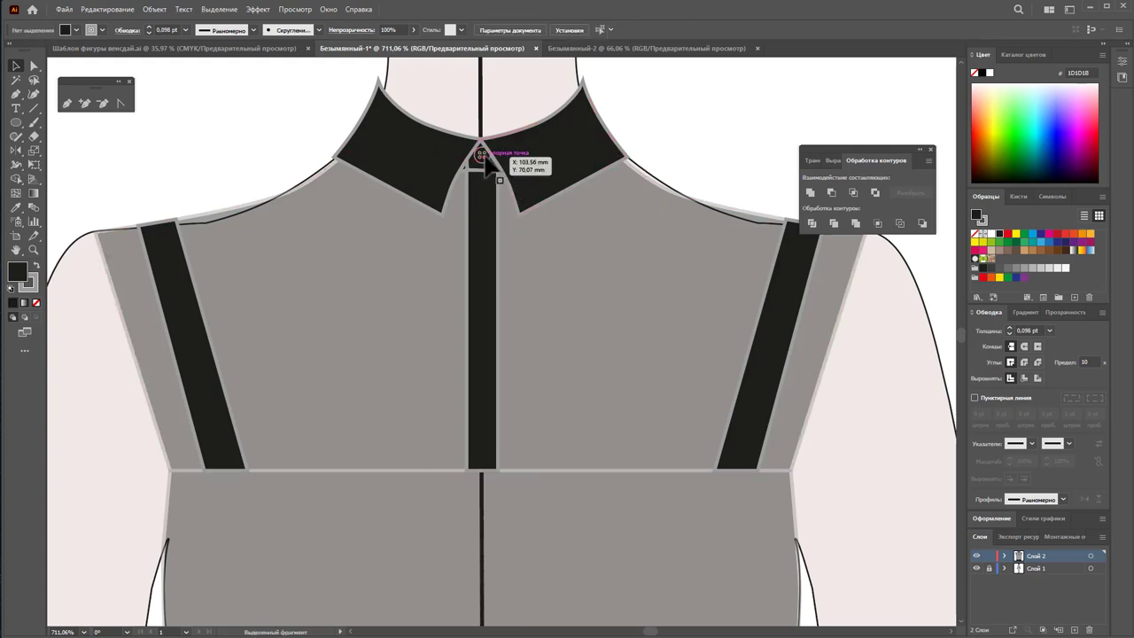
{"action": "left_click_drag", "start_coordinate": [483, 158], "coordinate": [487, 272]}
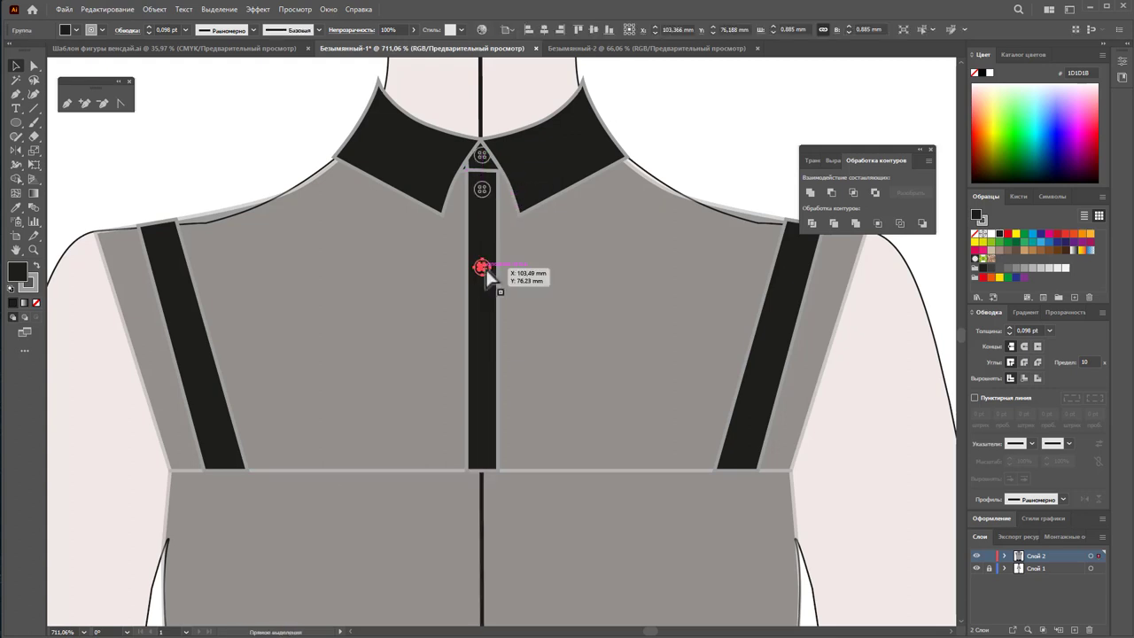
{"action": "key", "text": "ctrl+d"}
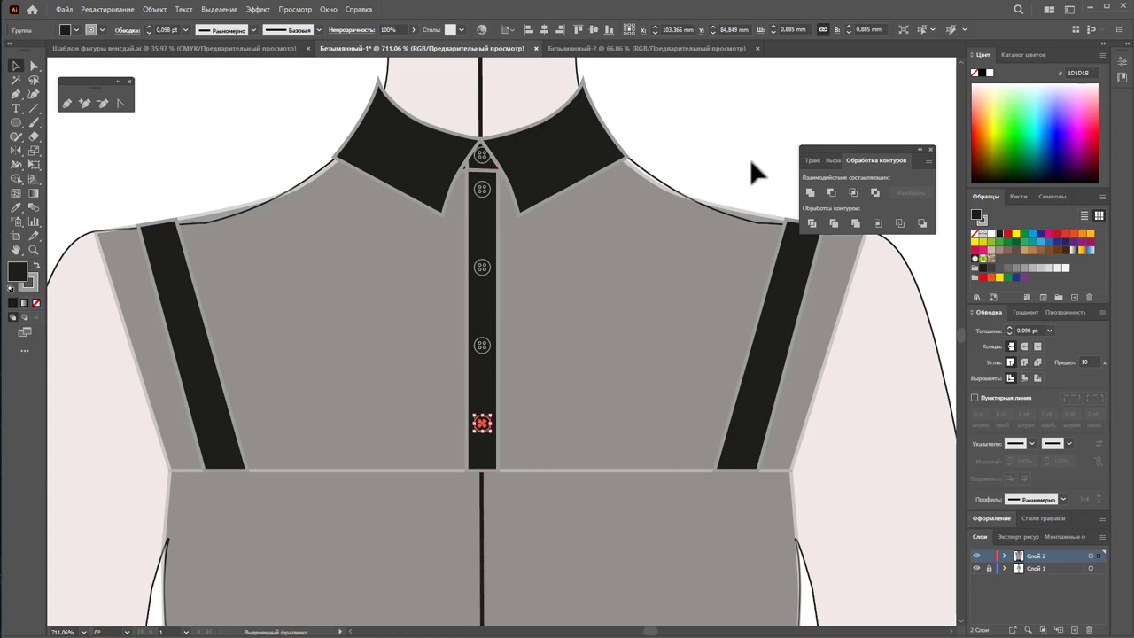
{"action": "left_click", "coordinate": [749, 159]}
- Nudge the right belt band slightly left and colour both belt bands grey 706F6F
{"action": "scroll", "coordinate": [753, 169], "scroll_direction": "down", "scroll_amount": 2}
{"action": "scroll", "coordinate": [749, 178], "scroll_direction": "up", "scroll_amount": 1}
{"action": "scroll", "coordinate": [746, 209], "scroll_direction": "down", "scroll_amount": 1}
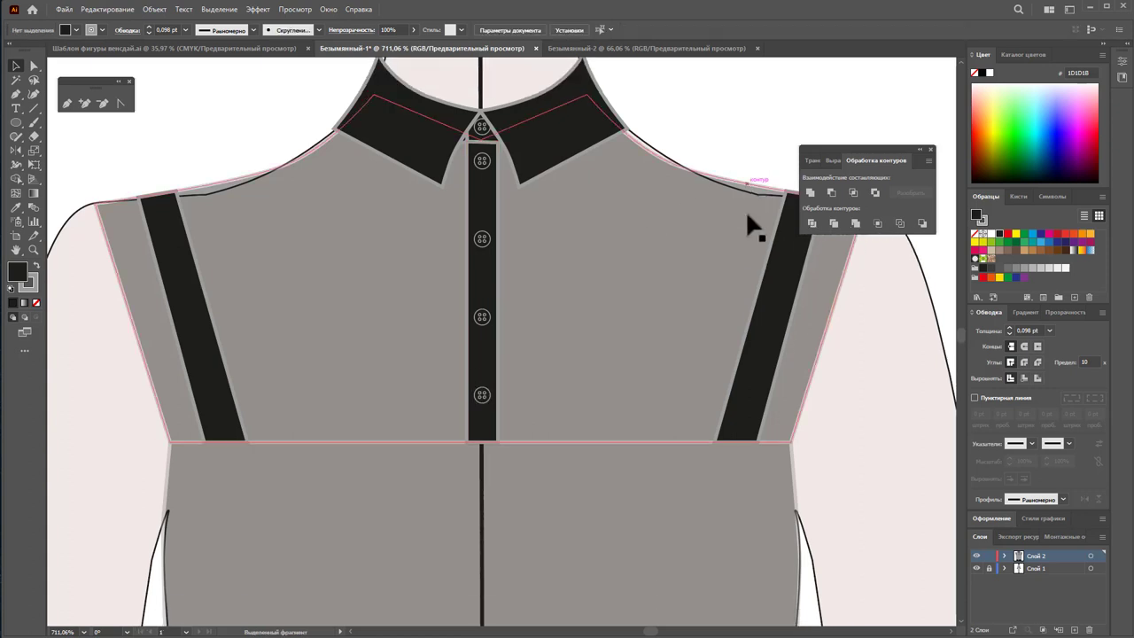
{"action": "key", "text": "z"}
{"action": "left_click", "coordinate": [581, 398], "text": "alt"}
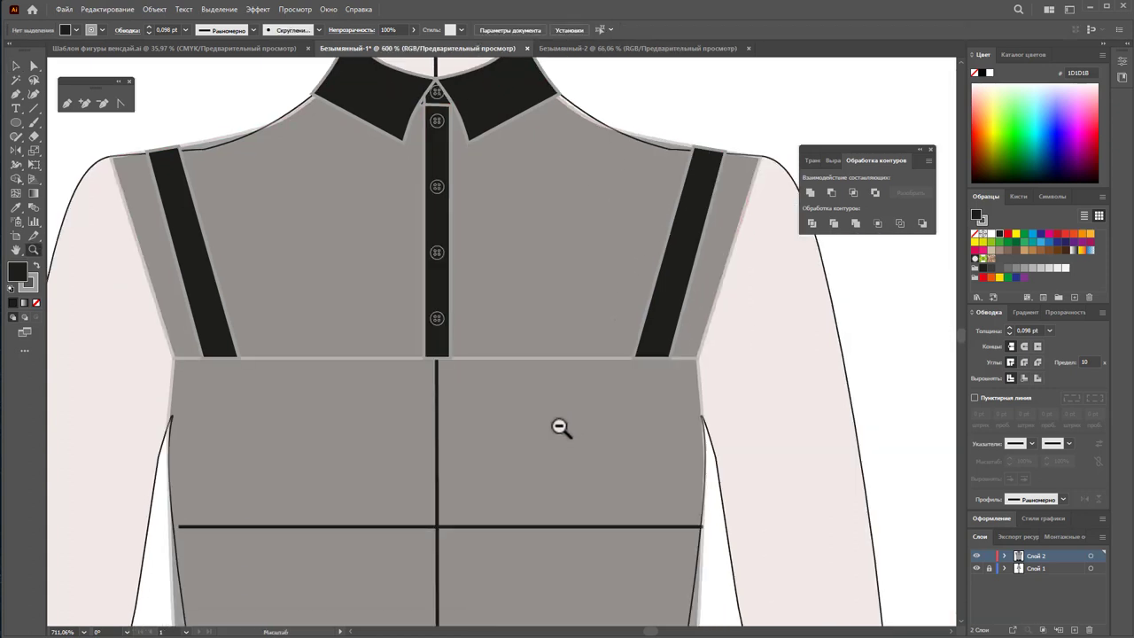
{"action": "left_click", "coordinate": [561, 425], "text": "alt"}
{"action": "left_click", "coordinate": [531, 428], "text": "alt"}
{"action": "scroll", "coordinate": [472, 440], "scroll_direction": "down", "scroll_amount": 2}
{"action": "left_click_drag", "start_coordinate": [440, 413], "coordinate": [696, 458]}
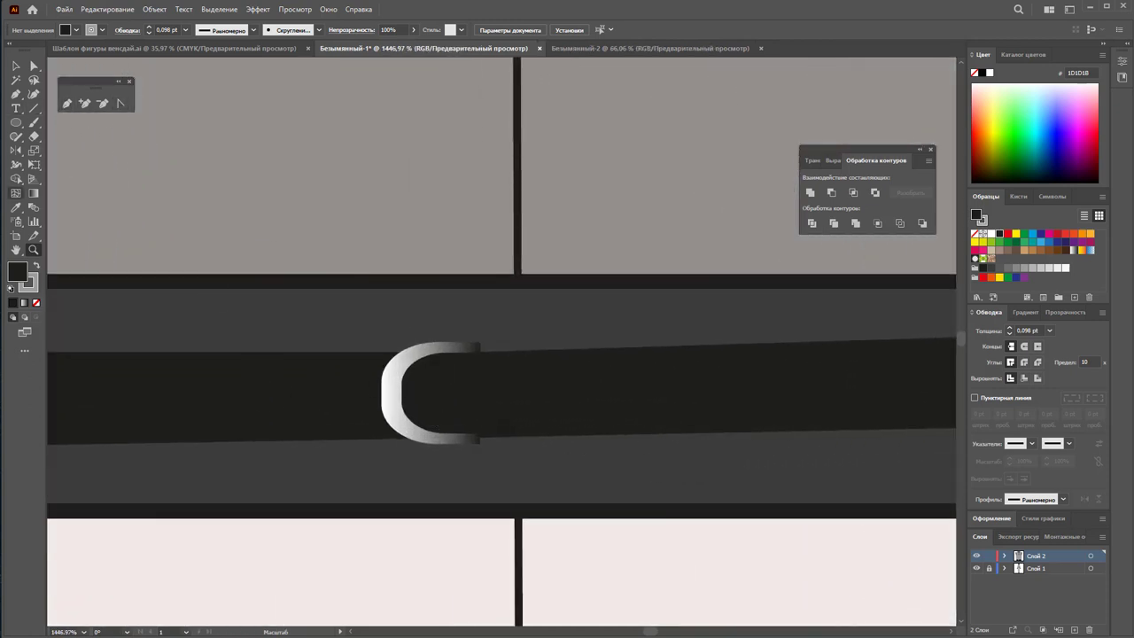
{"action": "left_click", "coordinate": [17, 66]}
{"action": "left_click", "coordinate": [520, 381]}
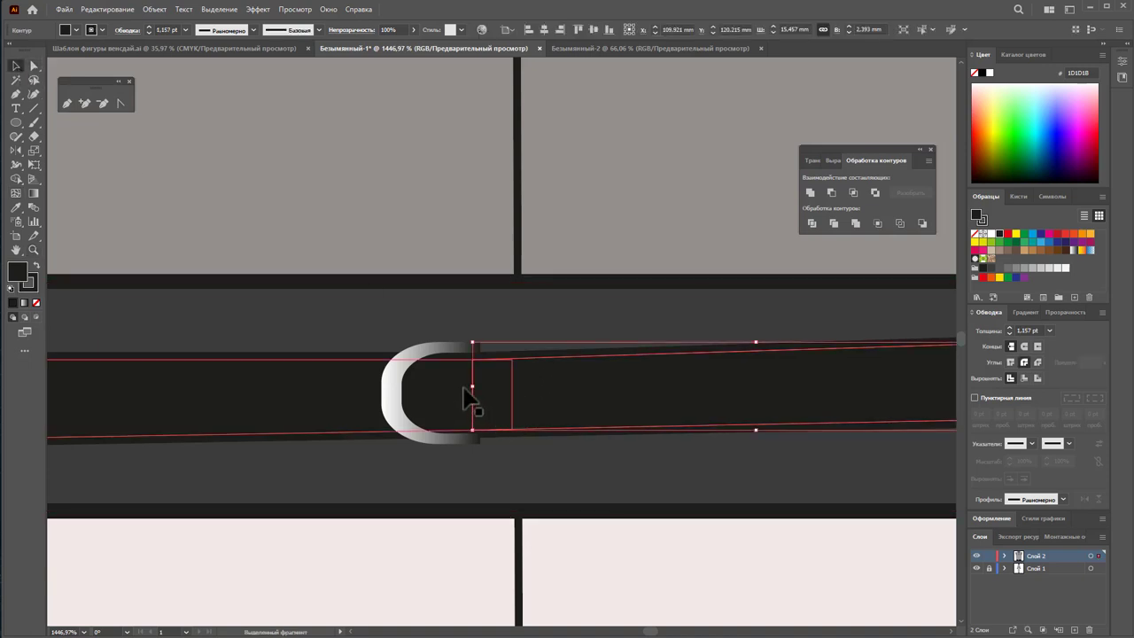
{"action": "left_click_drag", "start_coordinate": [477, 389], "coordinate": [467, 390]}
{"action": "left_click", "coordinate": [329, 405], "text": "shift"}
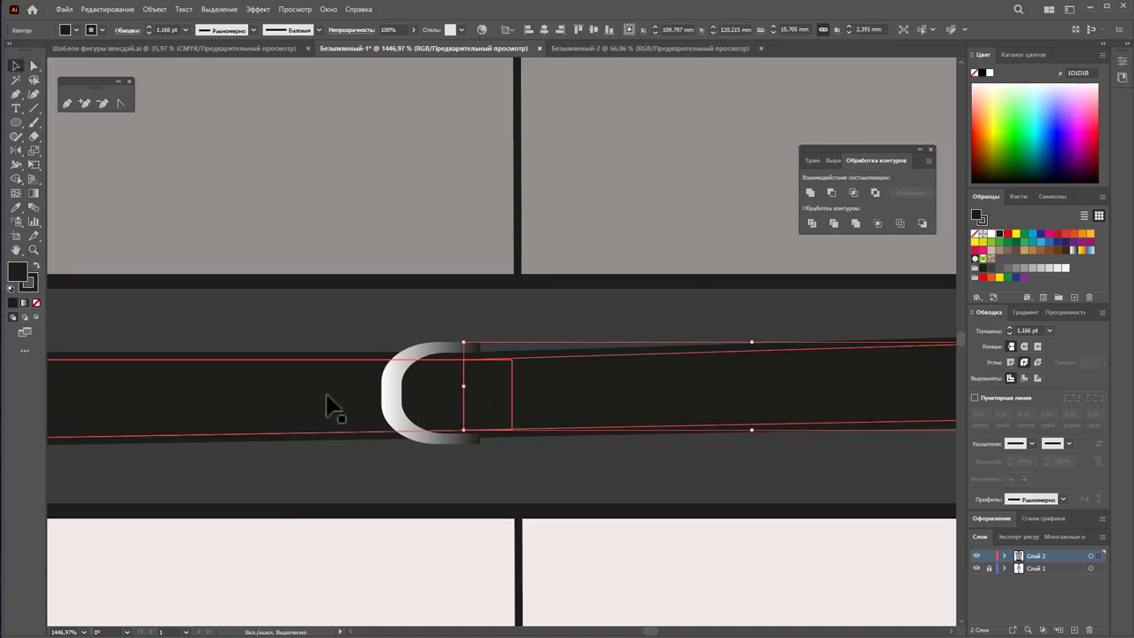
{"action": "left_click", "coordinate": [1007, 268]}
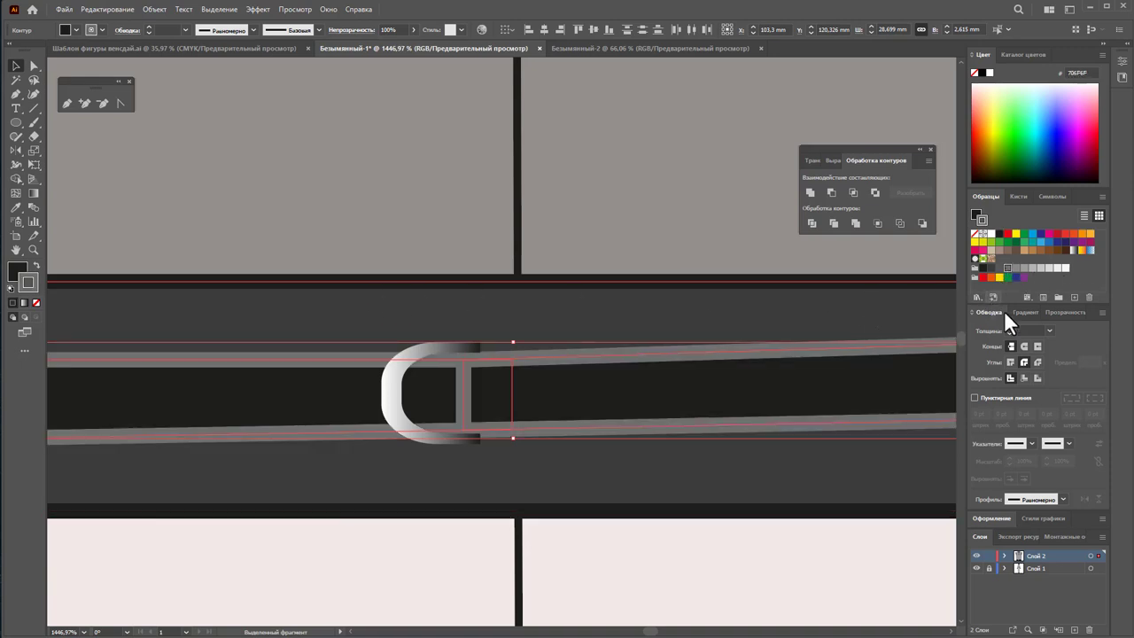
- Set the selected outline weight to 0.5 pt and deselect
{"action": "left_click", "coordinate": [1049, 332]}
{"action": "left_click", "coordinate": [1065, 356]}
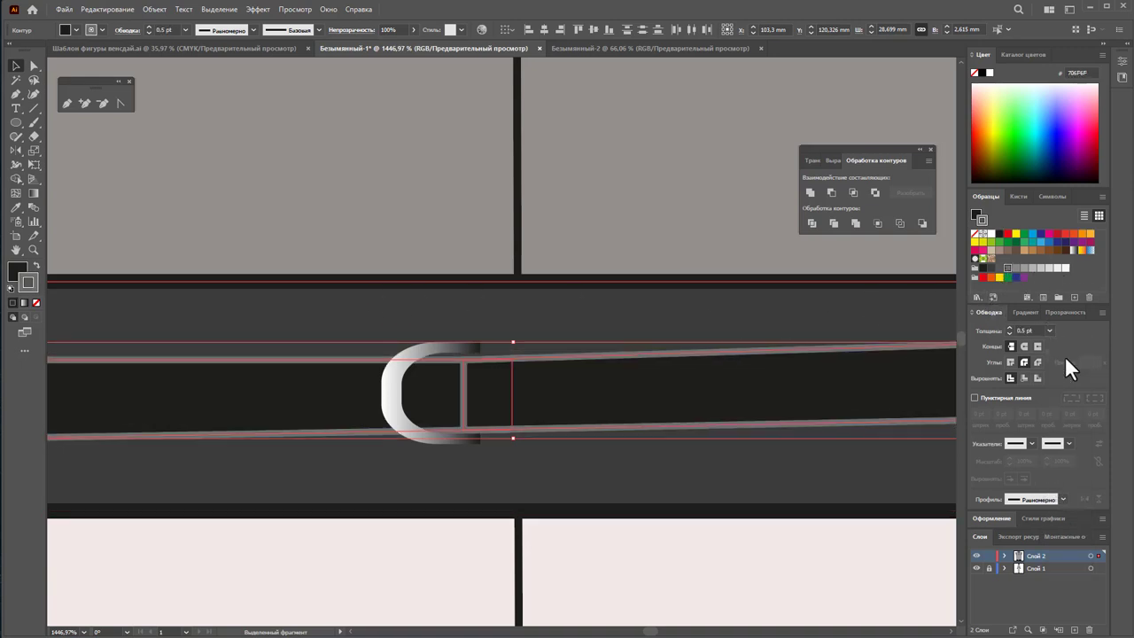
{"action": "left_click", "coordinate": [449, 486]}
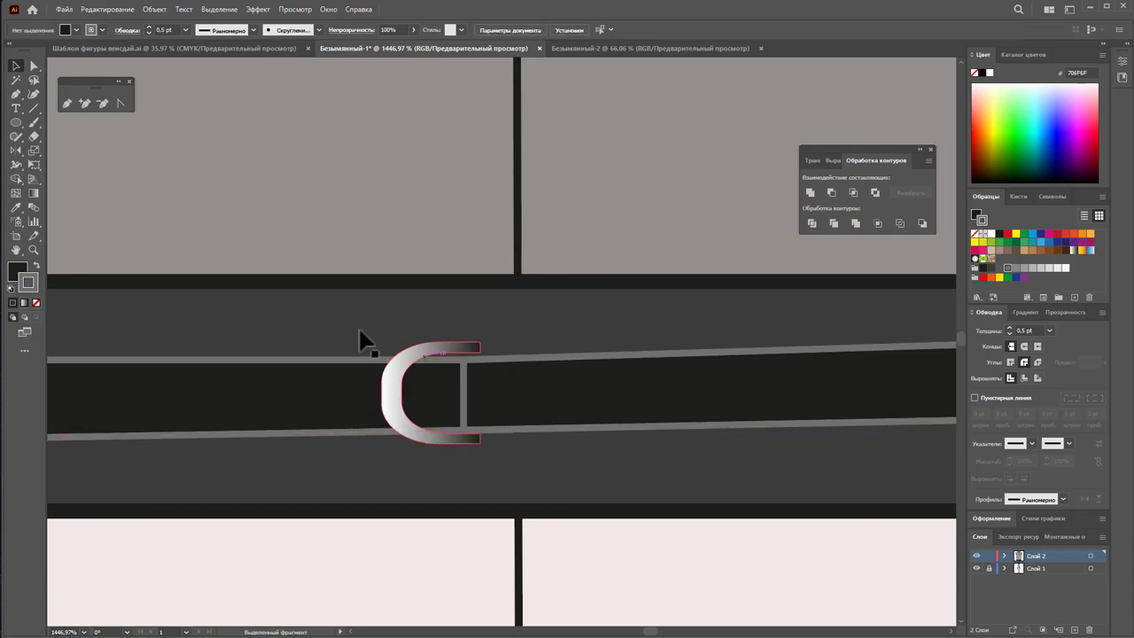
- Pen a rectangular crossbar inside the buckle and give it a gradient fill
{"action": "left_click", "coordinate": [68, 103]}
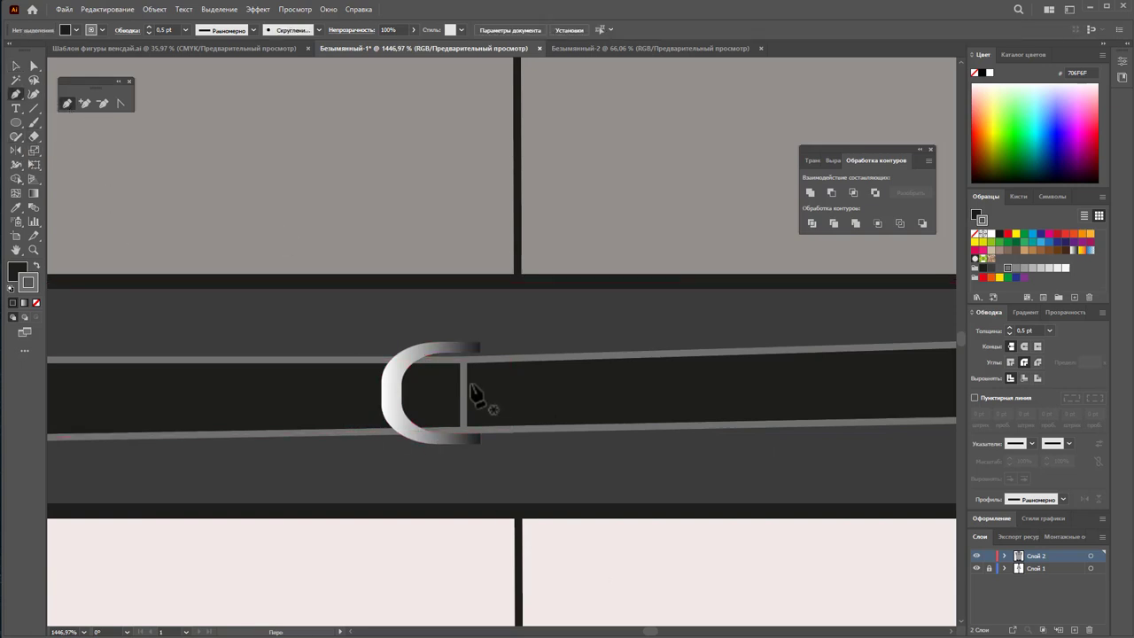
{"action": "left_click", "coordinate": [402, 383]}
{"action": "left_click", "coordinate": [402, 400]}
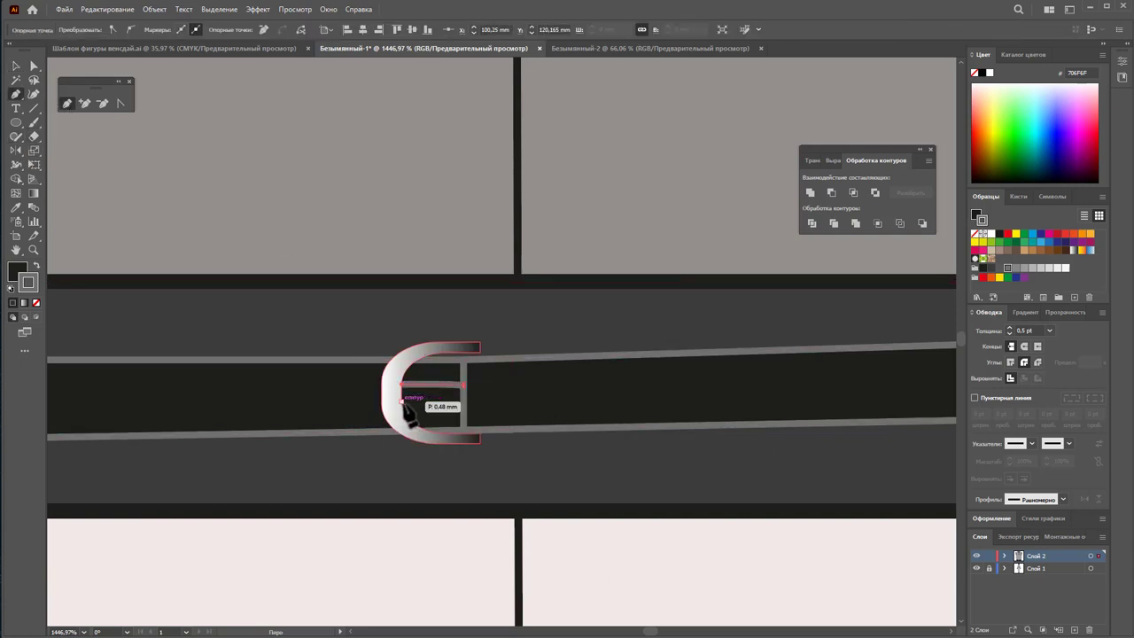
{"action": "left_click", "coordinate": [461, 401]}
{"action": "left_click", "coordinate": [462, 386]}
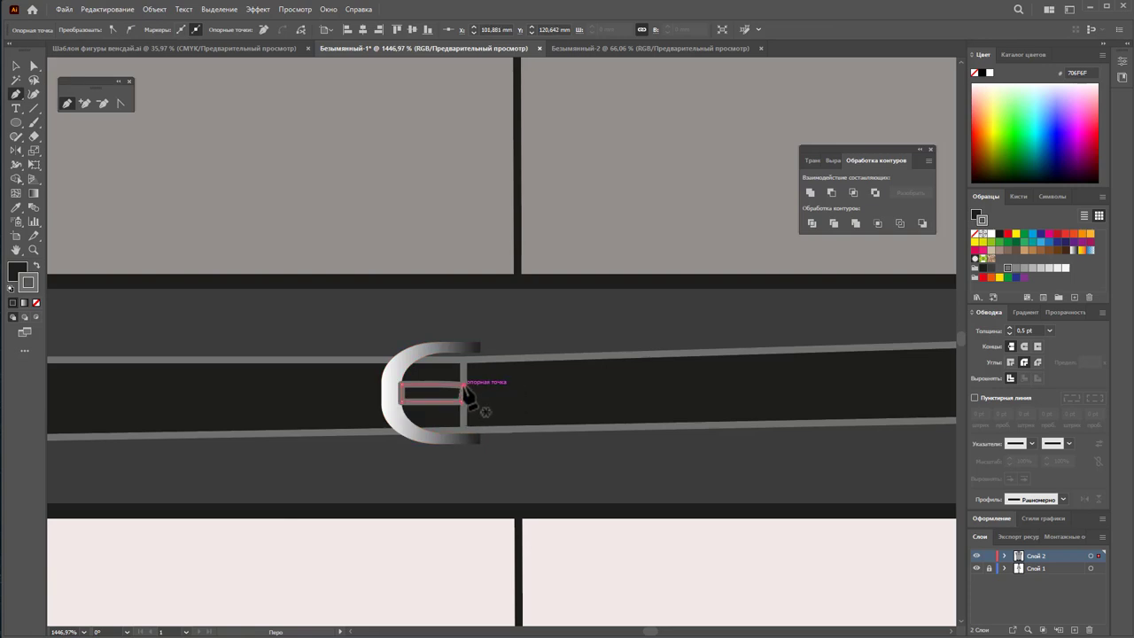
{"action": "left_click", "coordinate": [18, 274]}
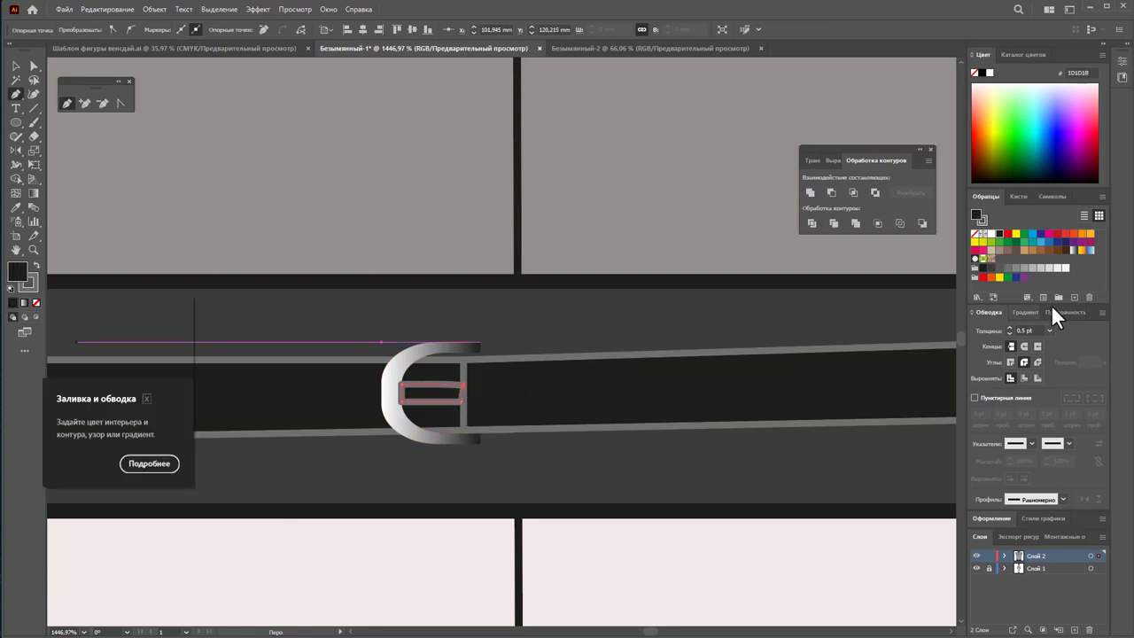
{"action": "left_click", "coordinate": [1072, 251]}
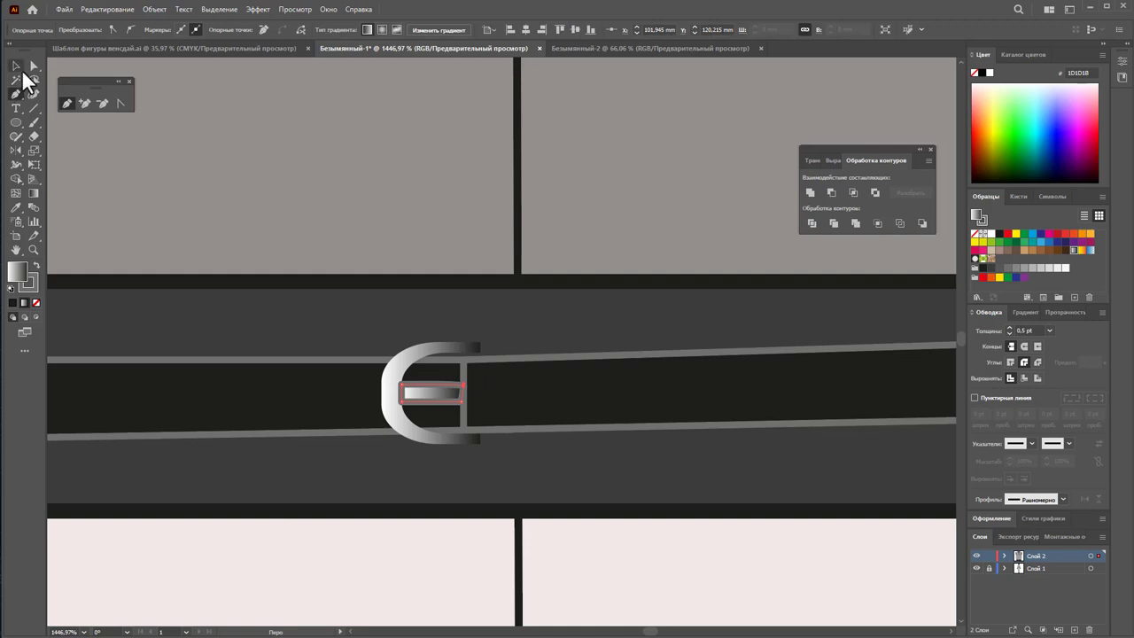
{"action": "left_click", "coordinate": [16, 66]}
{"action": "left_click", "coordinate": [97, 151]}
- Pen a narrow closed belt loop crossing the belt to the buckle's right
{"action": "left_click", "coordinate": [66, 103]}
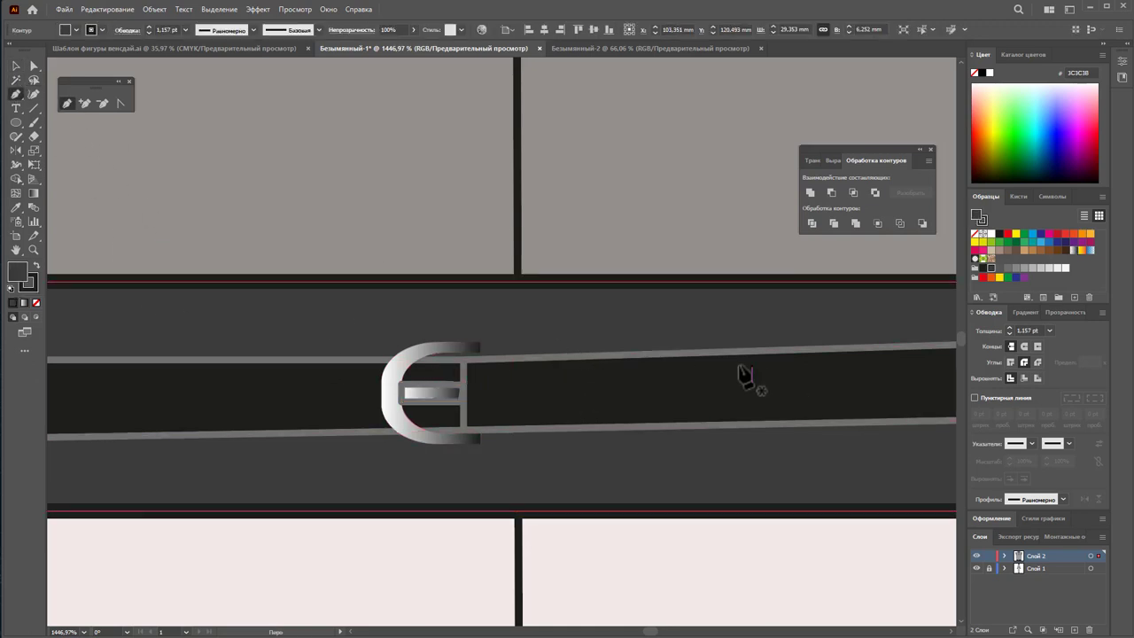
{"action": "left_click", "coordinate": [649, 338]}
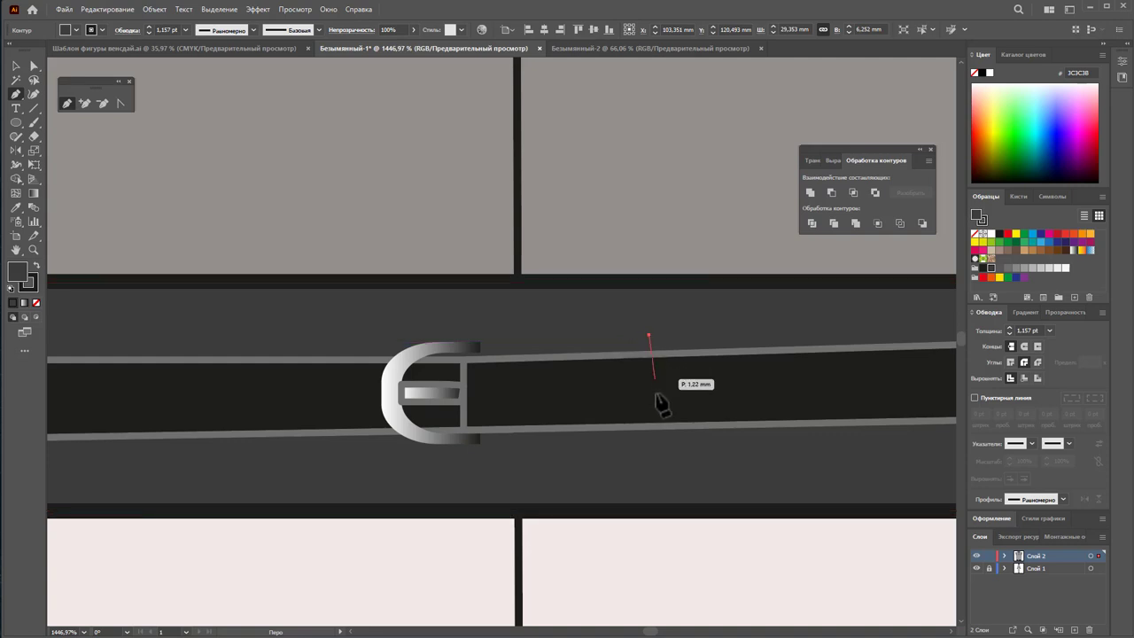
{"action": "left_click", "coordinate": [653, 459]}
{"action": "left_click", "coordinate": [678, 460]}
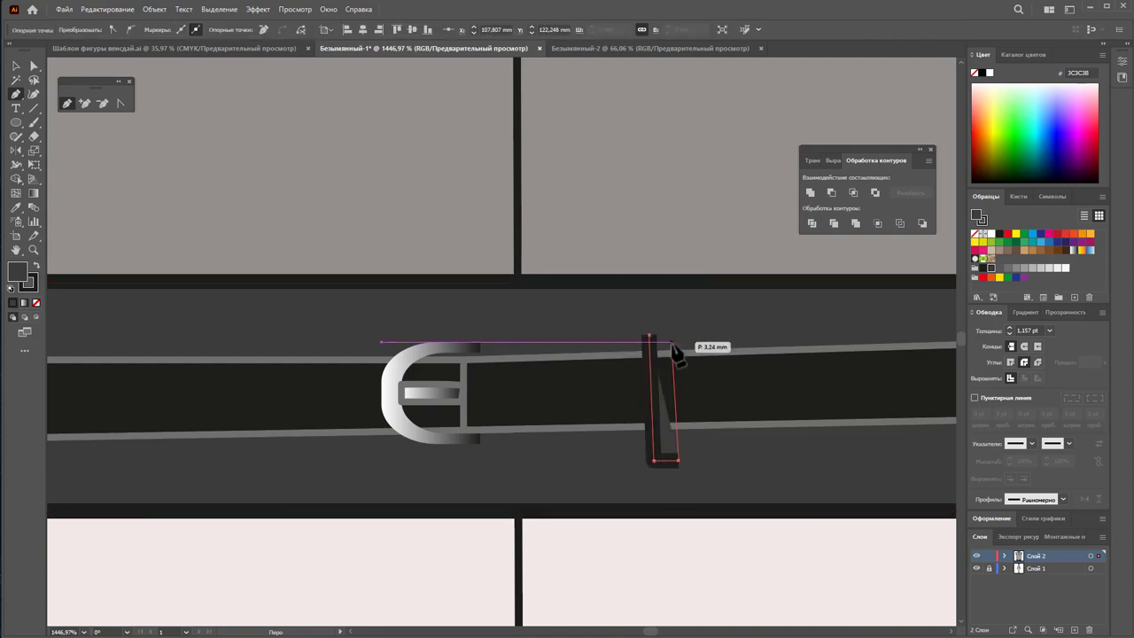
{"action": "left_click", "coordinate": [674, 337]}
{"action": "left_click", "coordinate": [649, 337]}
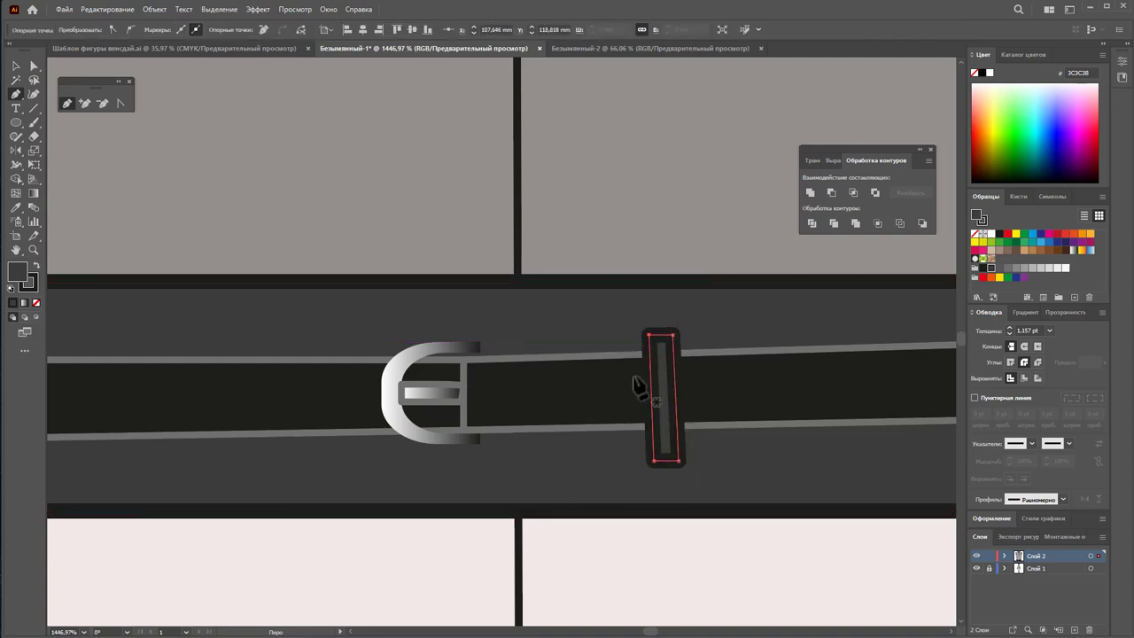
{"action": "left_click", "coordinate": [15, 67]}
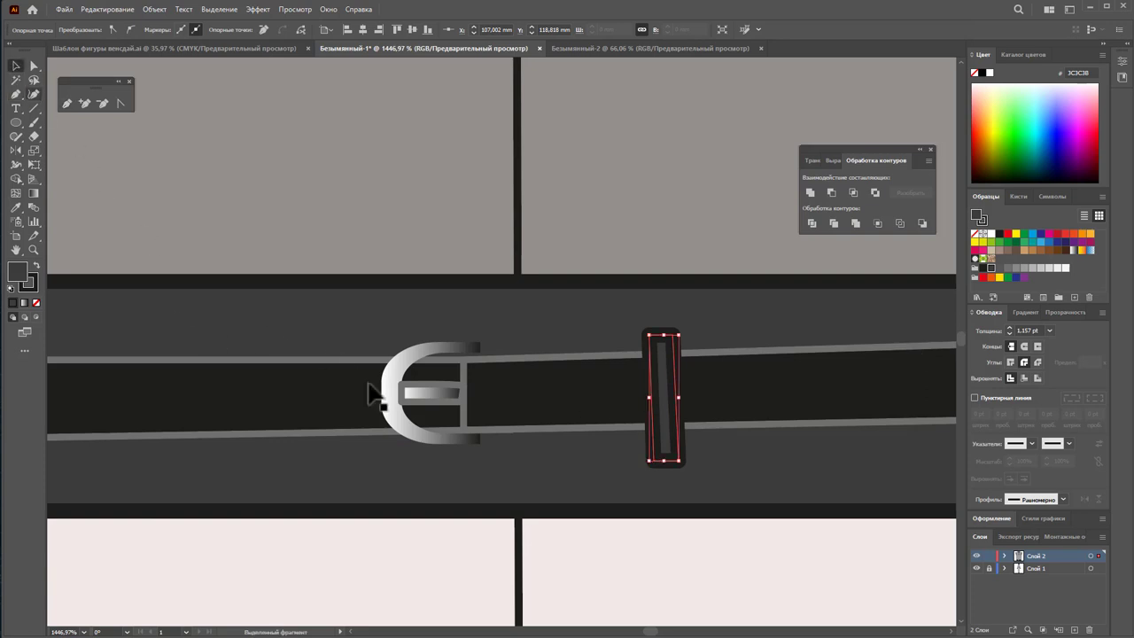
{"action": "left_click", "coordinate": [483, 552]}
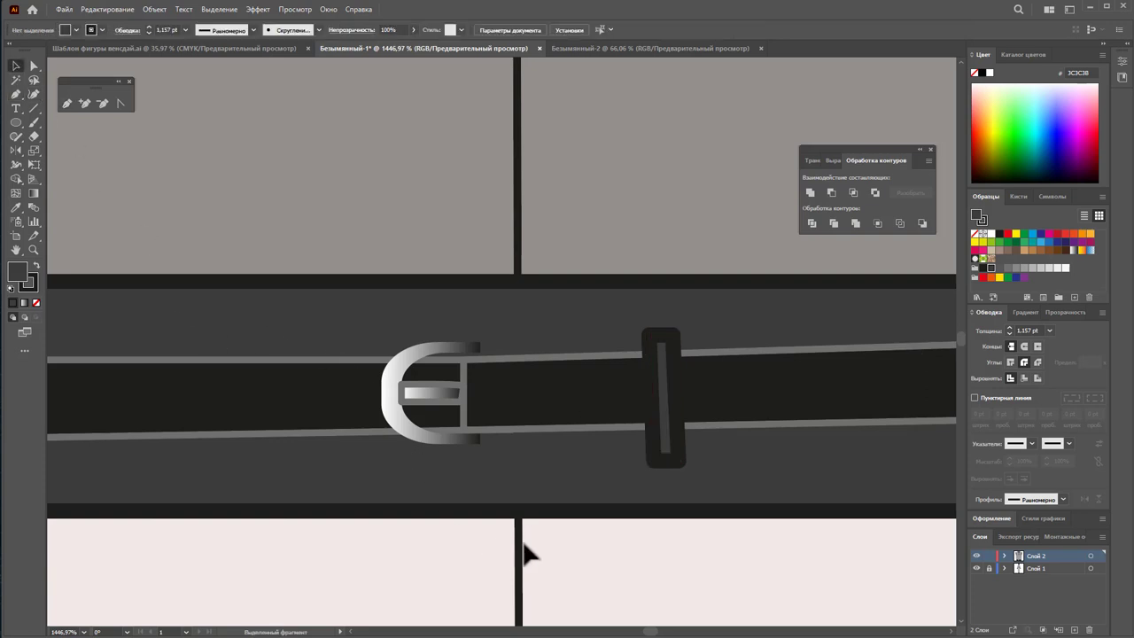
- Copy the belt loop to the left side of the buckle
{"action": "key", "text": "z"}
{"action": "left_click", "coordinate": [560, 543], "text": "alt"}
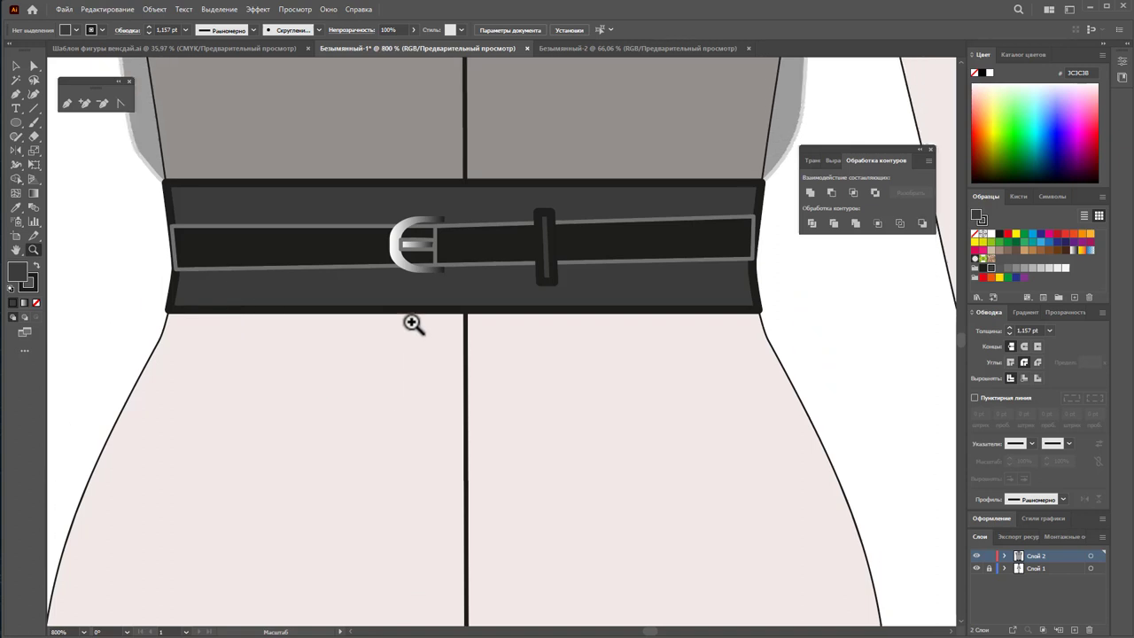
{"action": "left_click", "coordinate": [15, 66]}
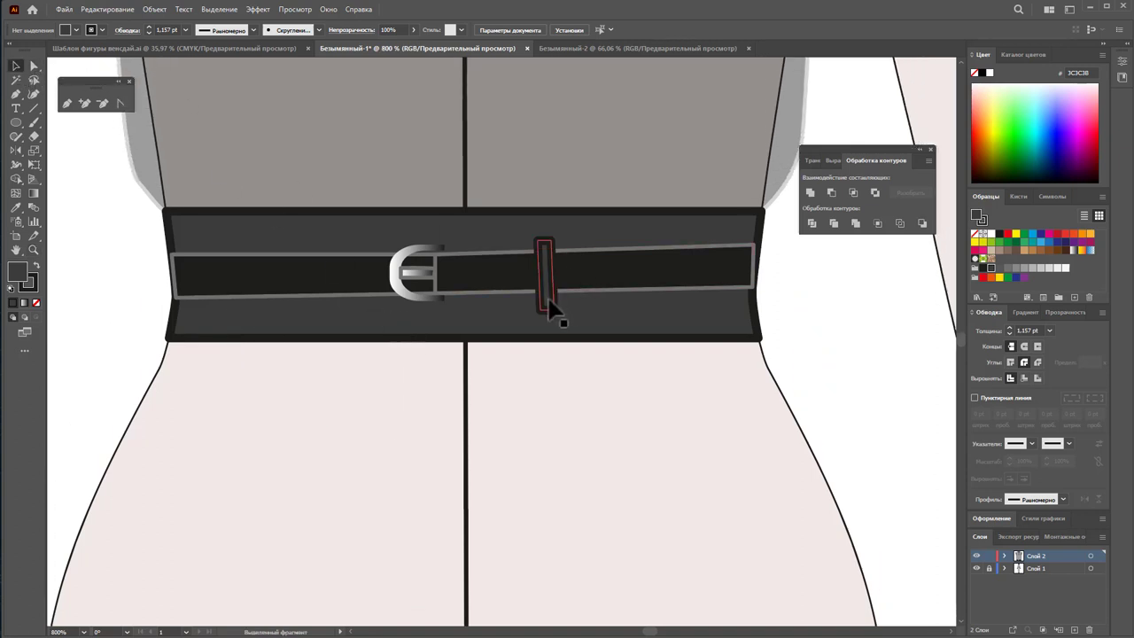
{"action": "left_click", "coordinate": [548, 308]}
{"action": "left_click_drag", "start_coordinate": [549, 311], "coordinate": [309, 312]}
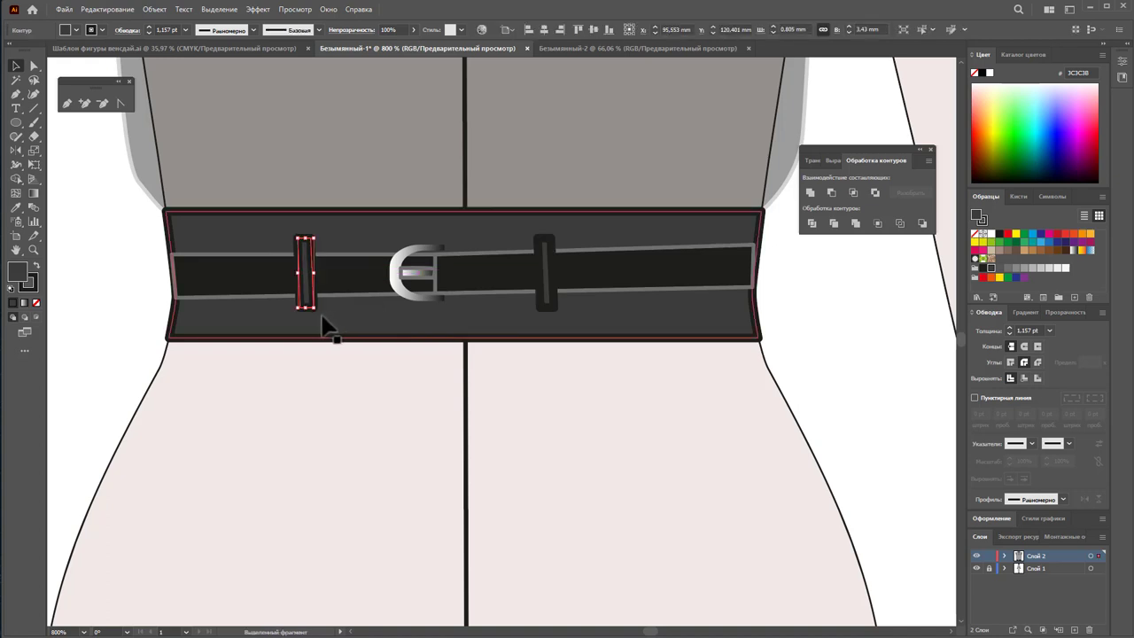
{"action": "left_click", "coordinate": [368, 421]}
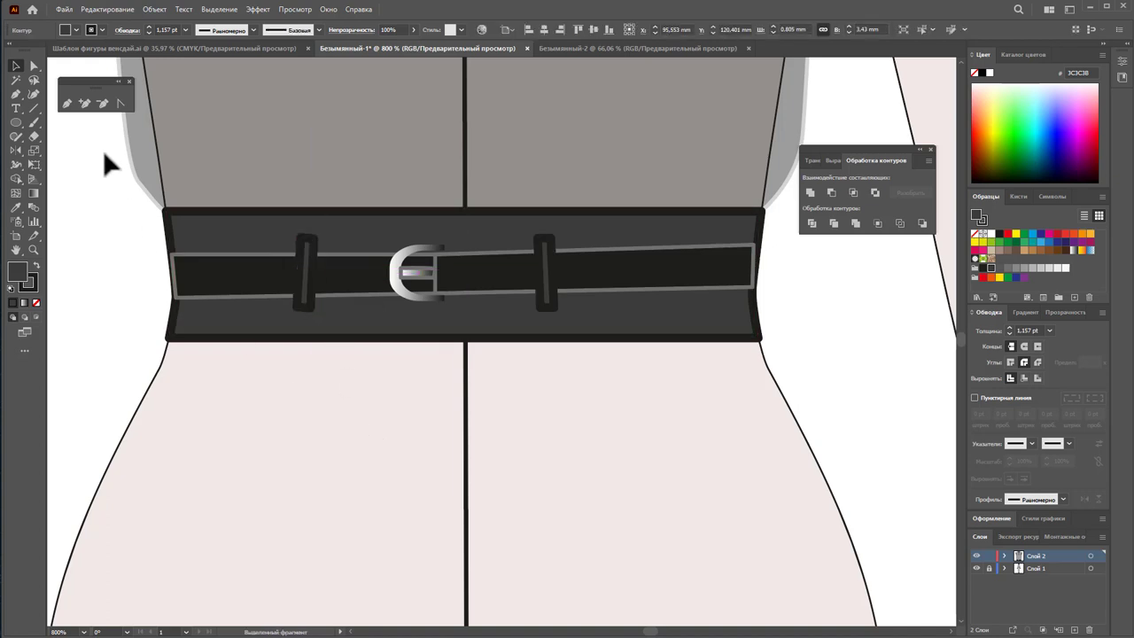
- Make a ring by dividing overlapping circles, ungrouping, and deleting the inner circle
{"action": "left_click", "coordinate": [16, 122]}
{"action": "left_click_drag", "start_coordinate": [221, 393], "coordinate": [345, 517]}
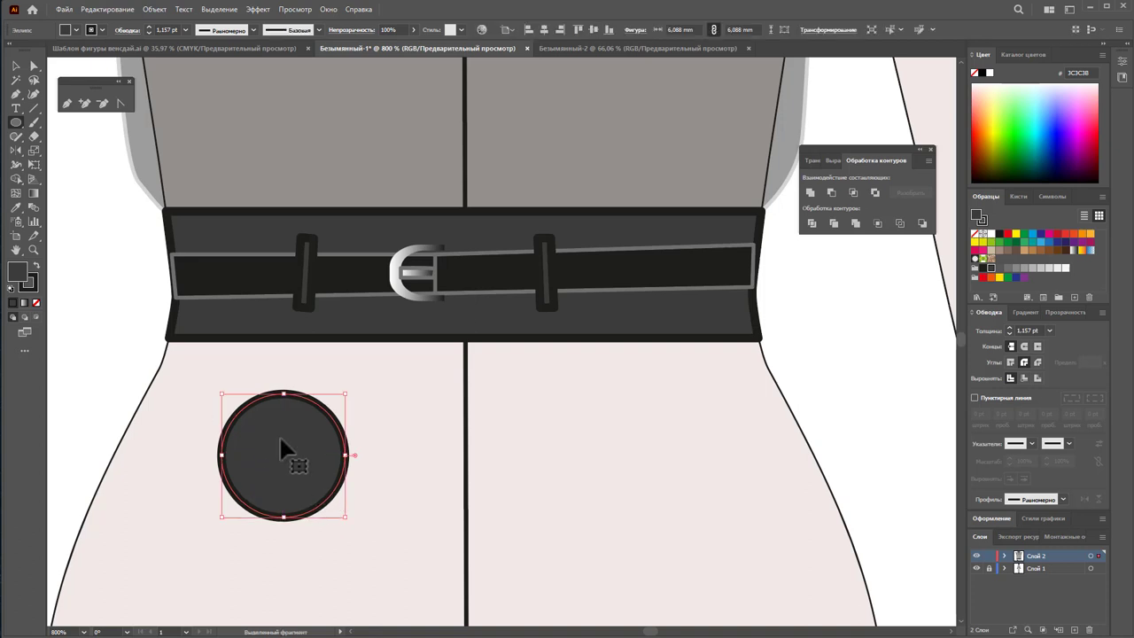
{"action": "left_click", "coordinate": [16, 66]}
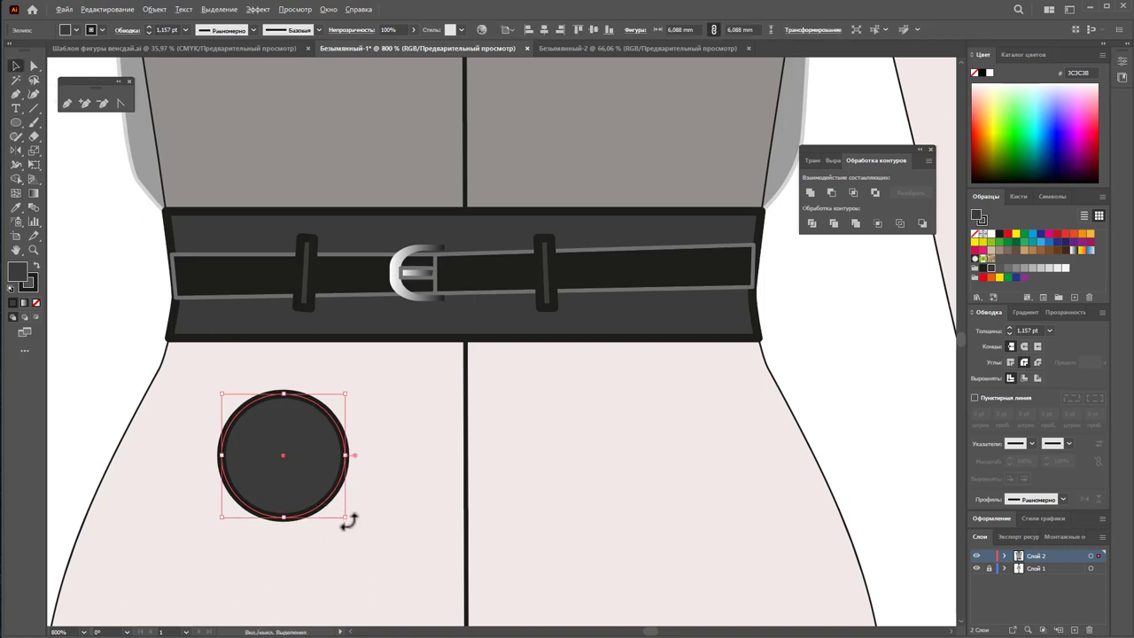
{"action": "left_click_drag", "start_coordinate": [348, 522], "coordinate": [332, 506]}
{"action": "left_click_drag", "start_coordinate": [389, 562], "coordinate": [229, 426]}
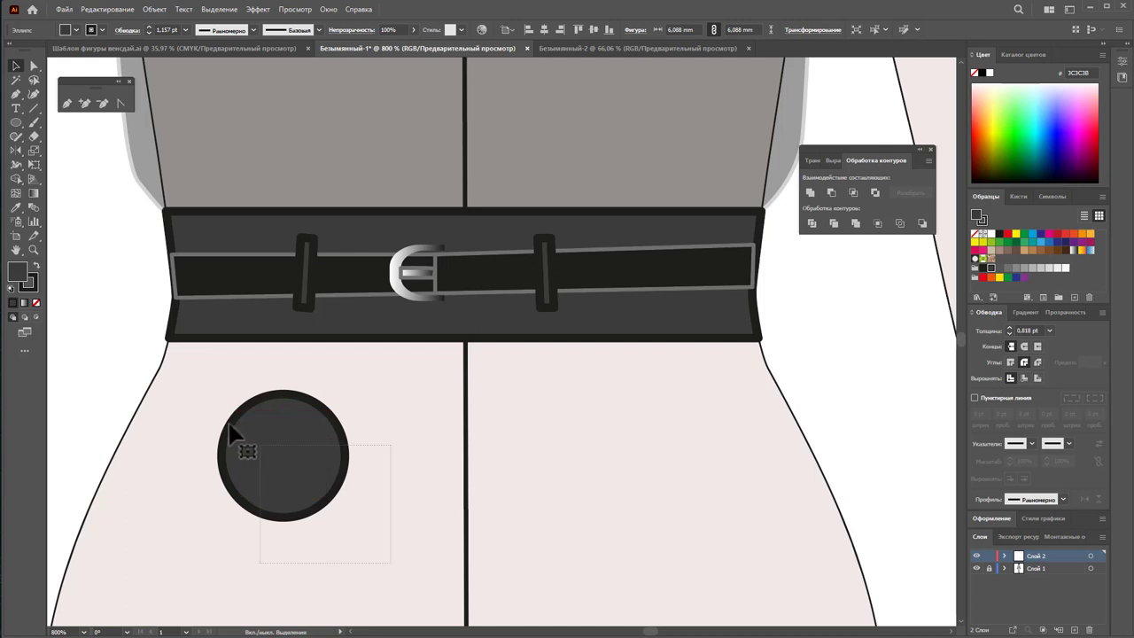
{"action": "left_click", "coordinate": [811, 223]}
{"action": "right_click", "coordinate": [345, 418]}
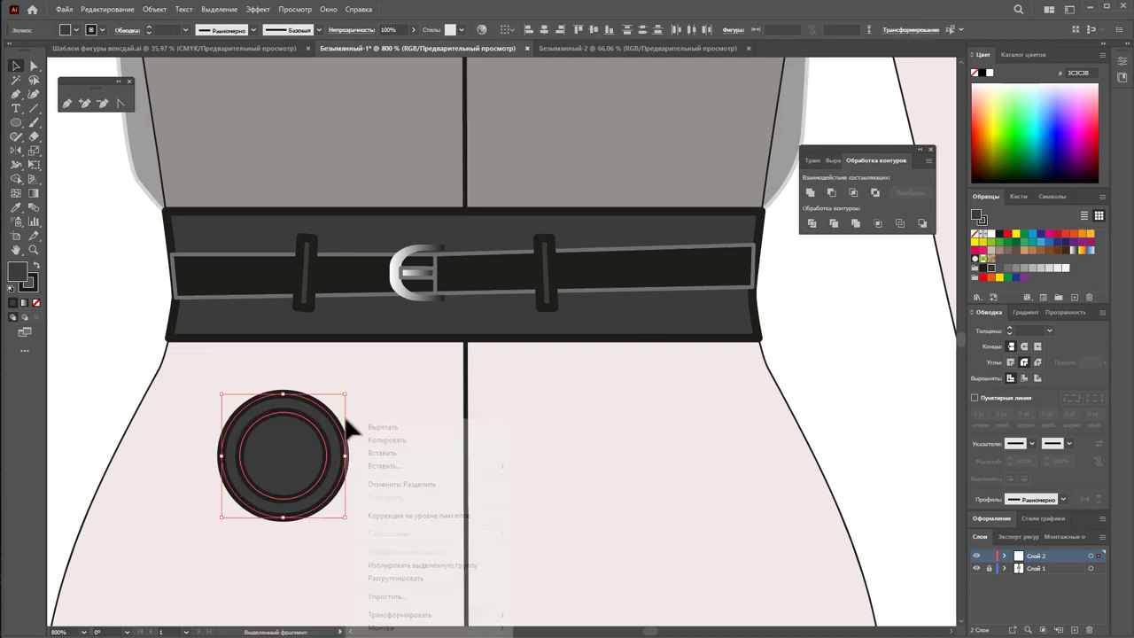
{"action": "left_click", "coordinate": [407, 577]}
{"action": "left_click", "coordinate": [296, 441]}
{"action": "key", "text": "Delete"}
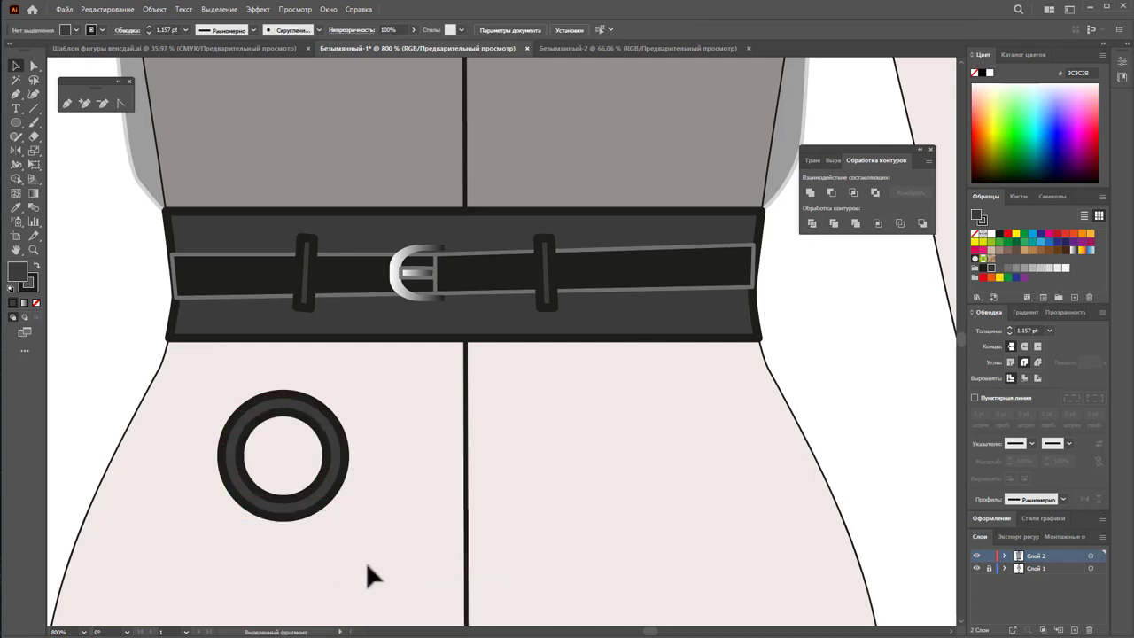
- Scale the ring to 25%, shrink it further, and give it a gradient fill
{"action": "left_click_drag", "start_coordinate": [367, 564], "coordinate": [212, 416]}
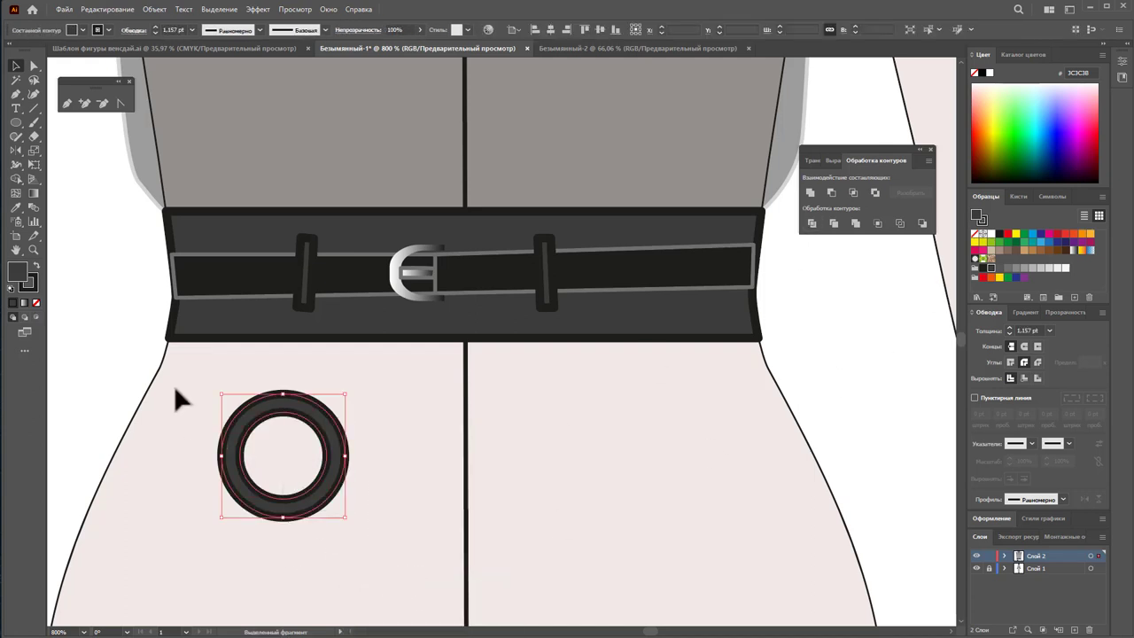
{"action": "double_click", "coordinate": [33, 150]}
{"action": "left_click", "coordinate": [663, 446]}
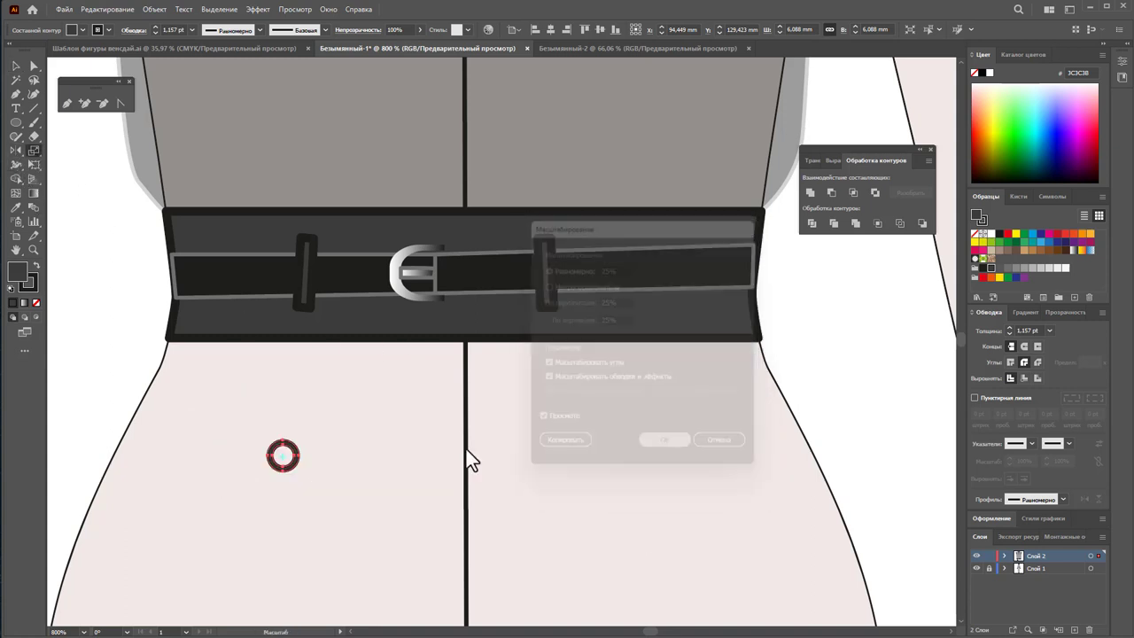
{"action": "left_click", "coordinate": [15, 67]}
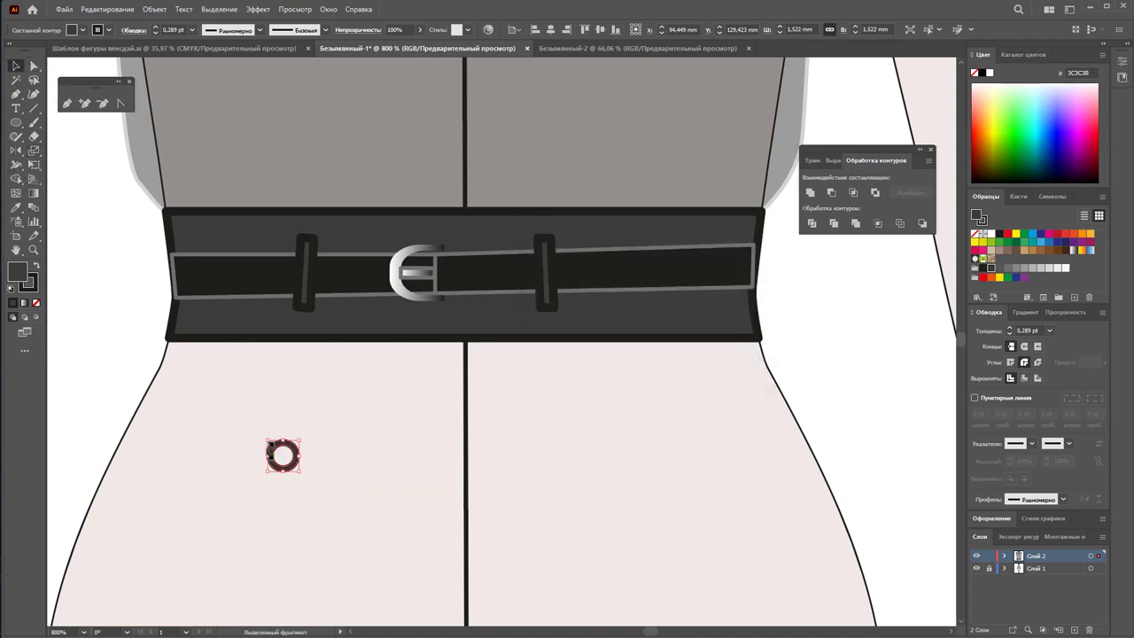
{"action": "mouse_move", "coordinate": [300, 470]}
{"action": "left_mouse_down"}
{"action": "mouse_move", "coordinate": [285, 457]}
{"action": "mouse_move", "coordinate": [475, 282]}
{"action": "left_mouse_up"}
{"action": "left_click", "coordinate": [1072, 250]}
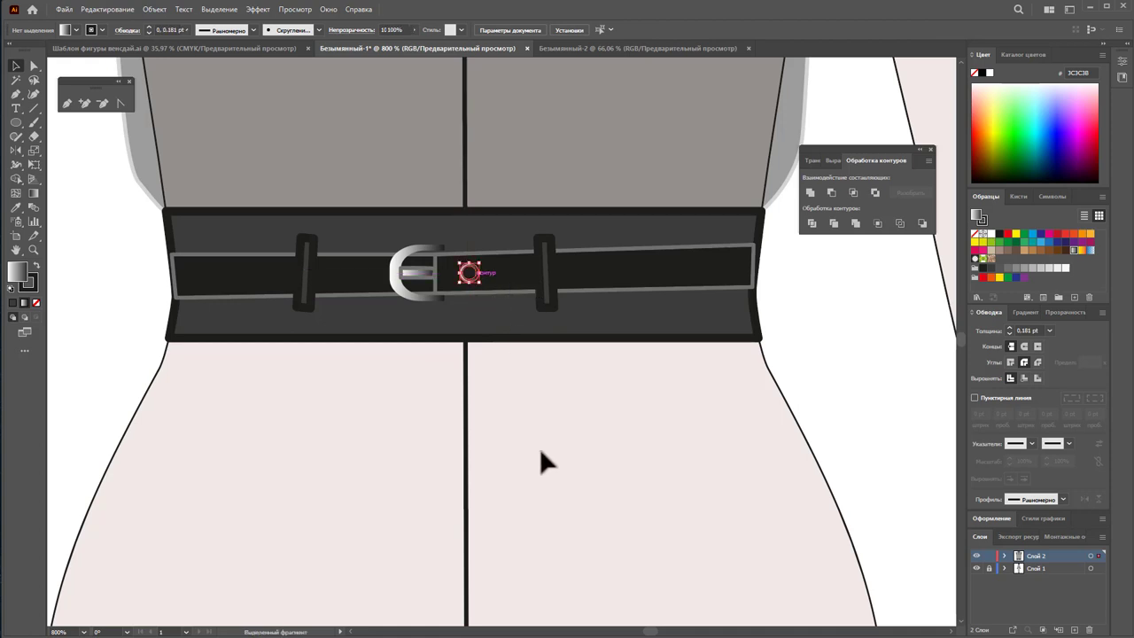
- Repeat the grommet ring into four evenly spaced holes along the belt right of the buckle
{"action": "left_click", "coordinate": [482, 264]}
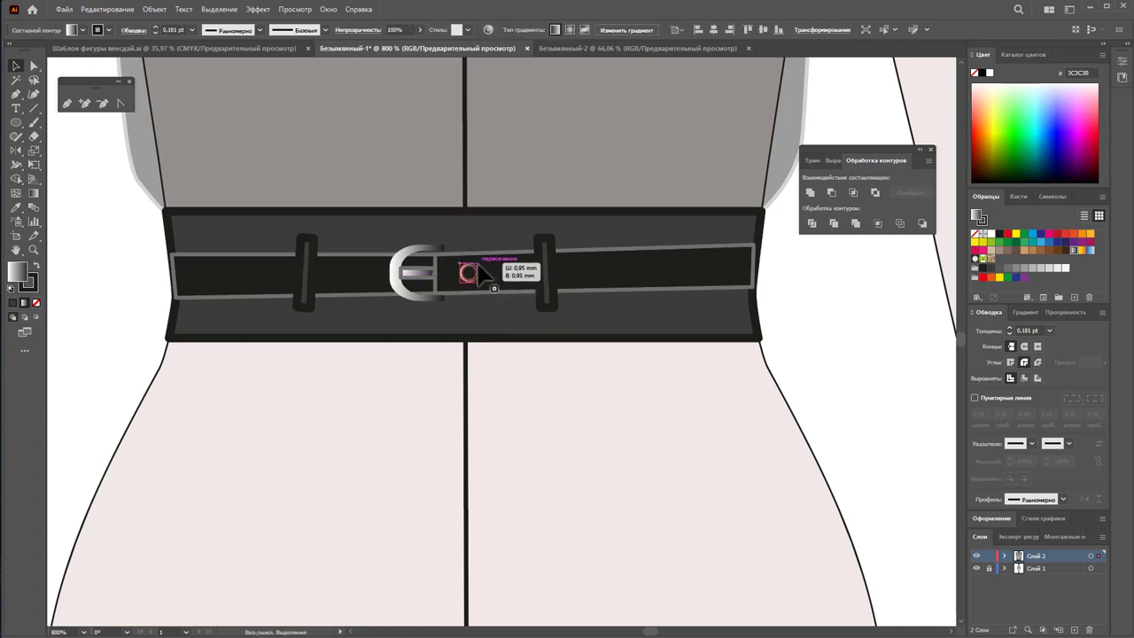
{"action": "left_click", "coordinate": [467, 341]}
{"action": "left_click_drag", "start_coordinate": [471, 281], "coordinate": [526, 281]}
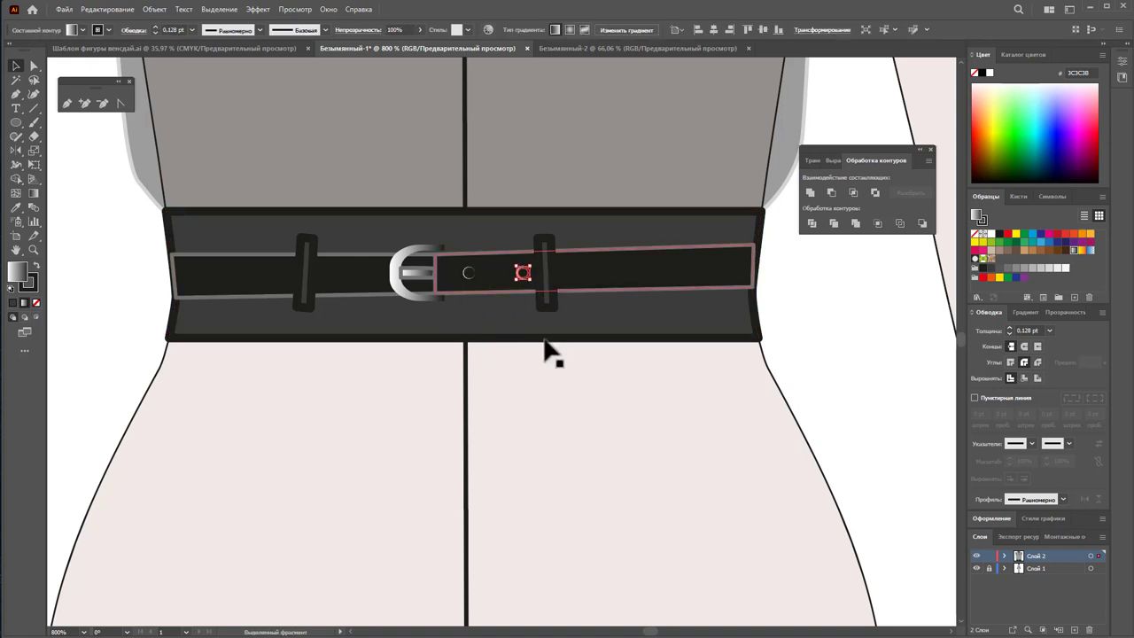
{"action": "key", "text": "ctrl+d"}
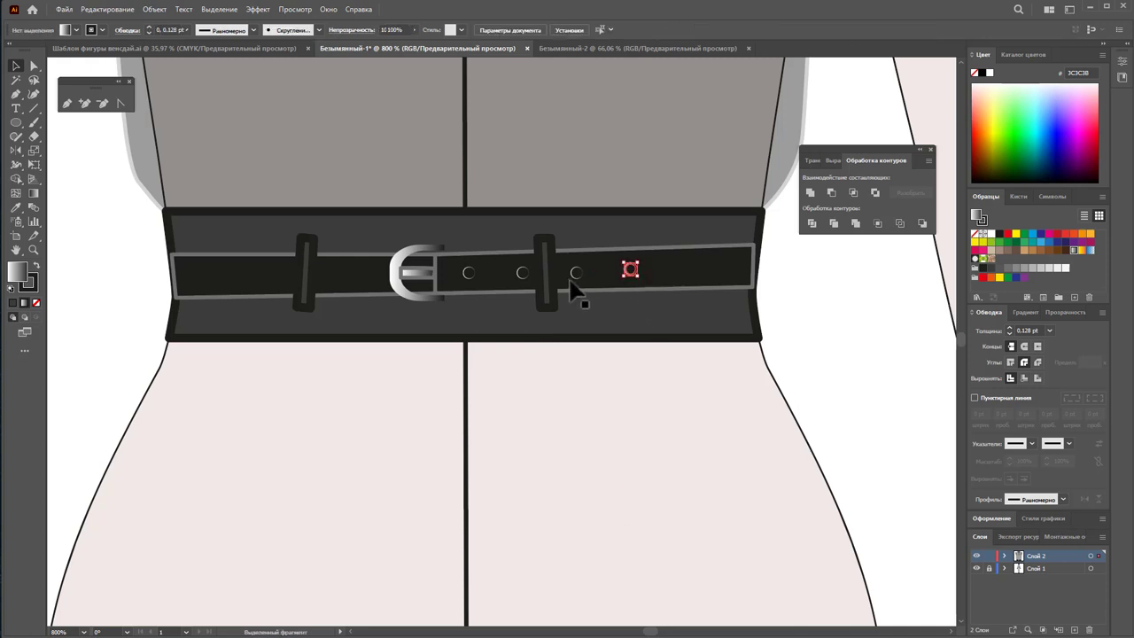
{"action": "left_click_drag", "start_coordinate": [572, 275], "coordinate": [578, 275]}
{"action": "left_click", "coordinate": [614, 430]}
{"action": "left_click_drag", "start_coordinate": [471, 278], "coordinate": [436, 277]}
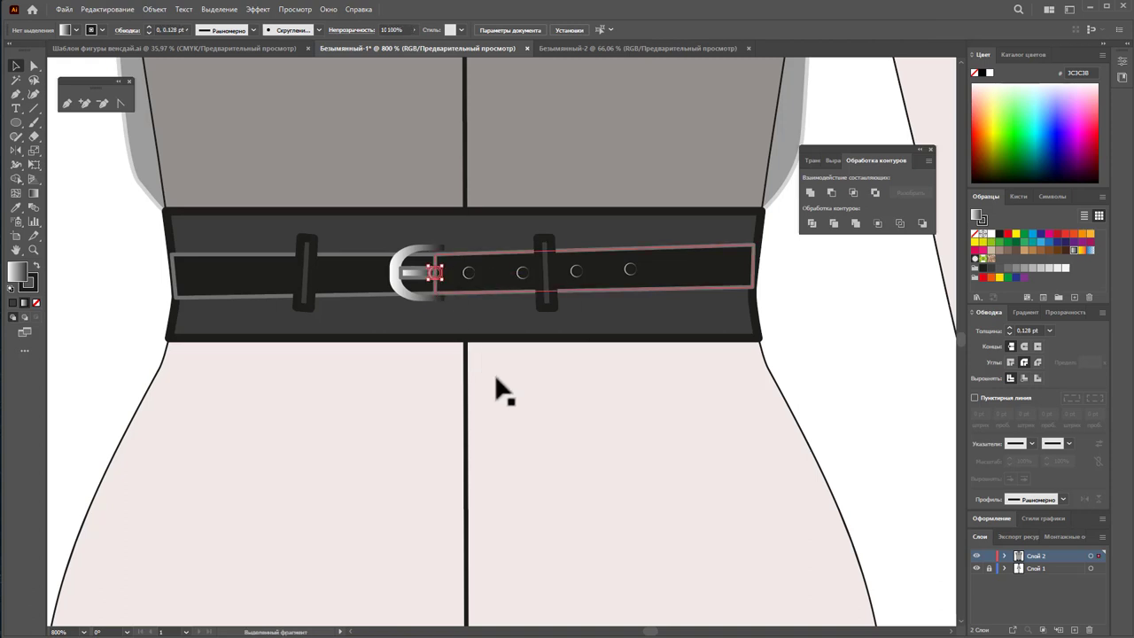
{"action": "key", "text": "ctrl+shift+a"}
- Bring the buckle piece to the front
{"action": "right_click", "coordinate": [411, 272]}
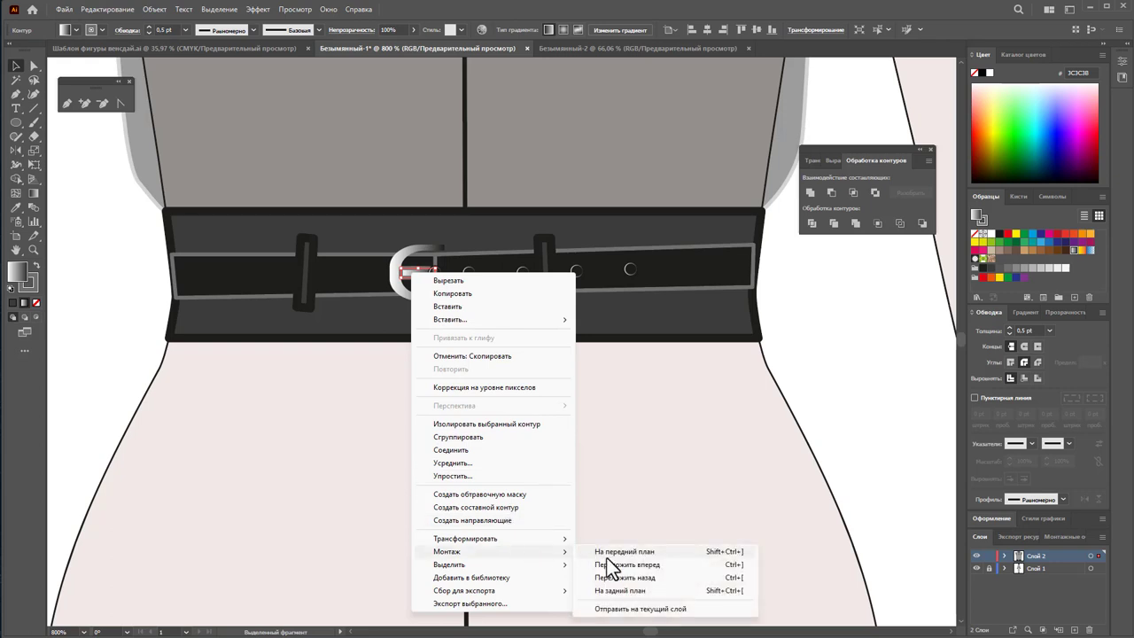
{"action": "left_click", "coordinate": [606, 558]}
{"action": "left_click", "coordinate": [878, 366]}
- Give the buckle group a near-black 1D1D1B outline at 0.5 pt
{"action": "key", "text": "z"}
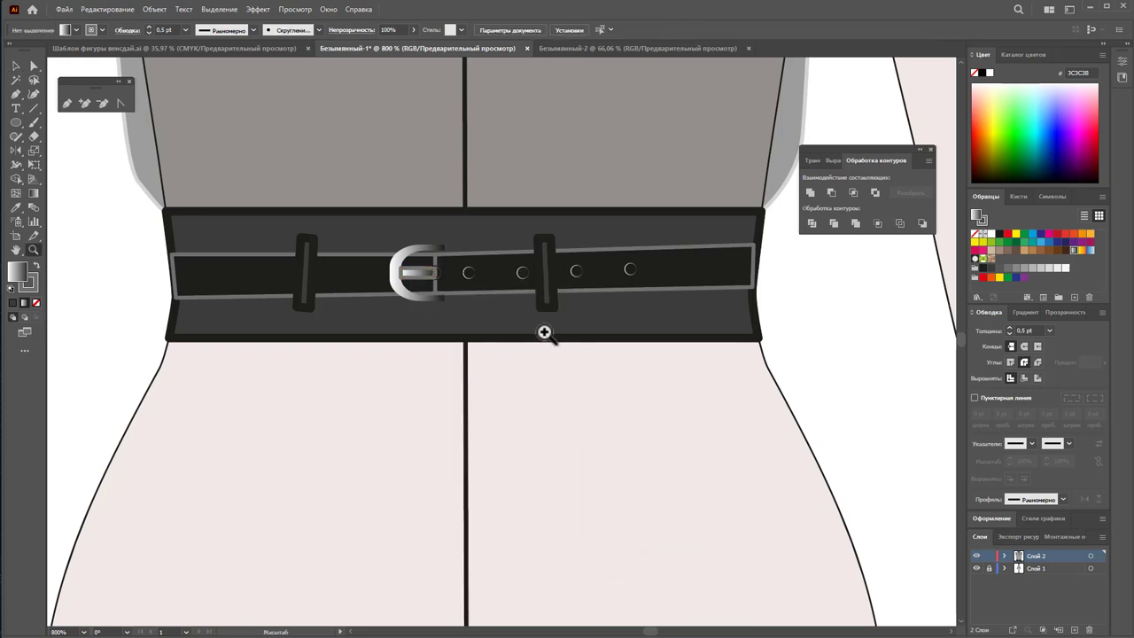
{"action": "left_click", "coordinate": [544, 329], "text": "alt"}
{"action": "left_click", "coordinate": [519, 372], "text": "alt"}
{"action": "left_click", "coordinate": [495, 360], "text": "alt"}
{"action": "left_click_drag", "start_coordinate": [447, 299], "coordinate": [734, 471]}
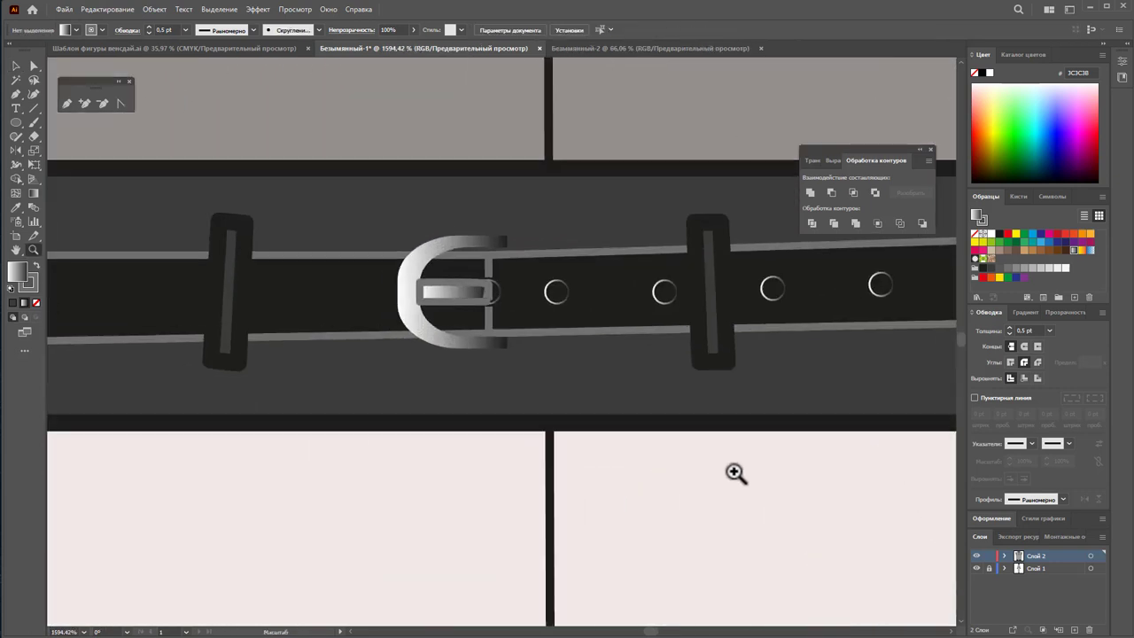
{"action": "left_click", "coordinate": [15, 66]}
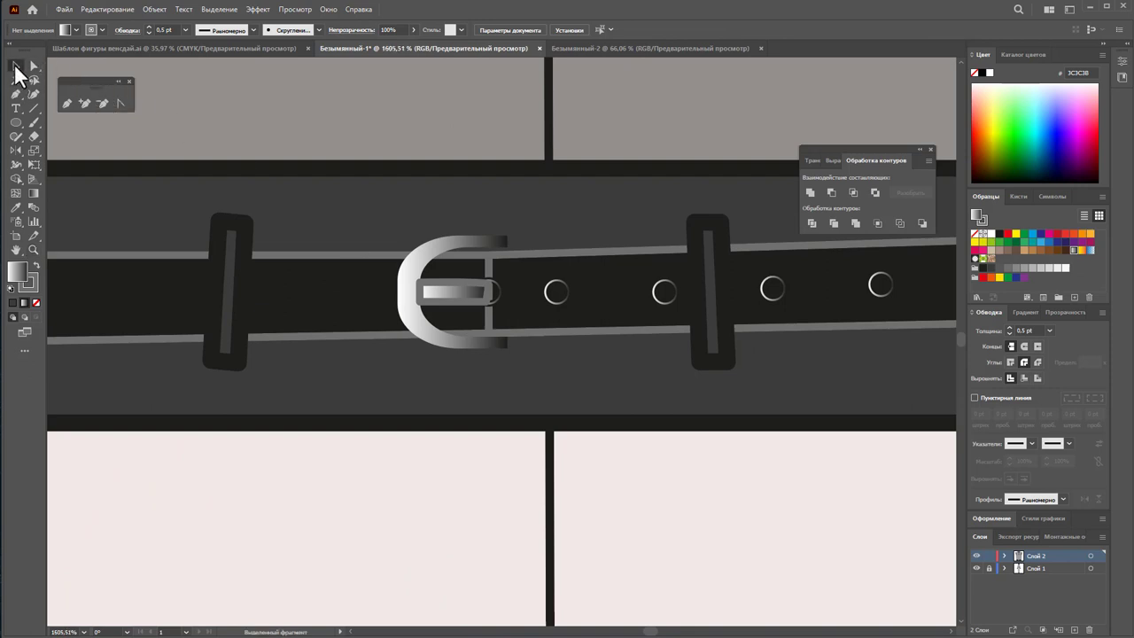
{"action": "left_click", "coordinate": [459, 306]}
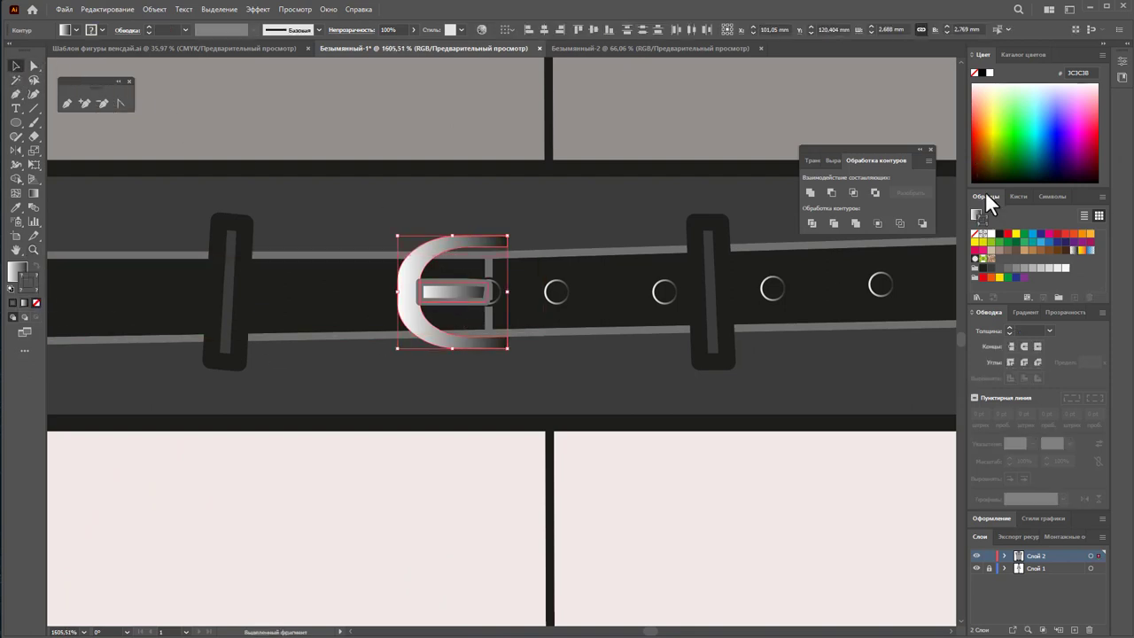
{"action": "left_click", "coordinate": [998, 241]}
{"action": "left_click", "coordinate": [1050, 330]}
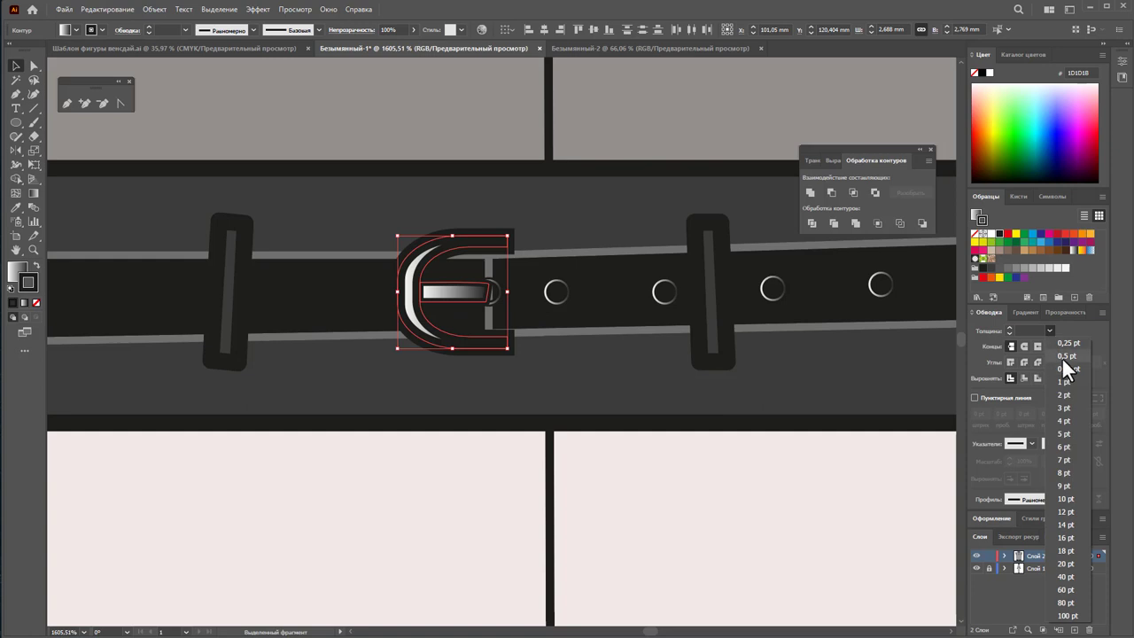
{"action": "left_click", "coordinate": [1061, 357]}
{"action": "left_click", "coordinate": [741, 494]}
- Zoom out to show the whole figure with its belted bodice
{"action": "left_click", "coordinate": [656, 406], "text": "ctrl+alt"}
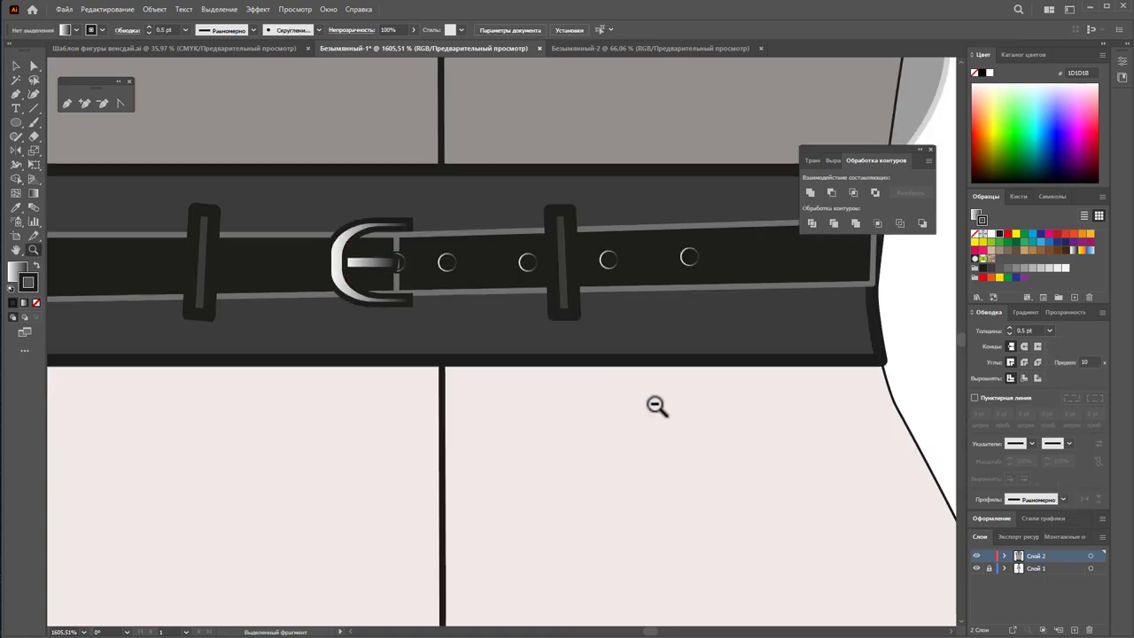
{"action": "left_click", "coordinate": [652, 403], "text": "alt"}
{"action": "left_click", "coordinate": [634, 394], "text": "alt"}
{"action": "left_click", "coordinate": [597, 377], "text": "alt"}
{"action": "left_click", "coordinate": [576, 387], "text": "alt"}
{"action": "left_click", "coordinate": [535, 368], "text": "alt"}
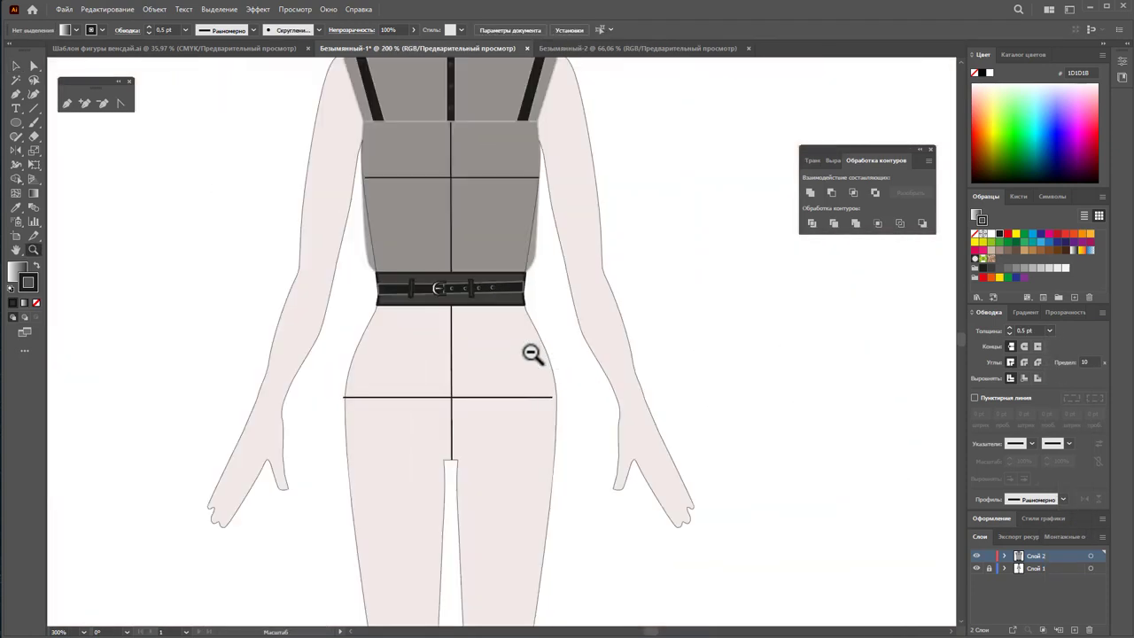
{"action": "left_click", "coordinate": [531, 353], "text": "alt"}
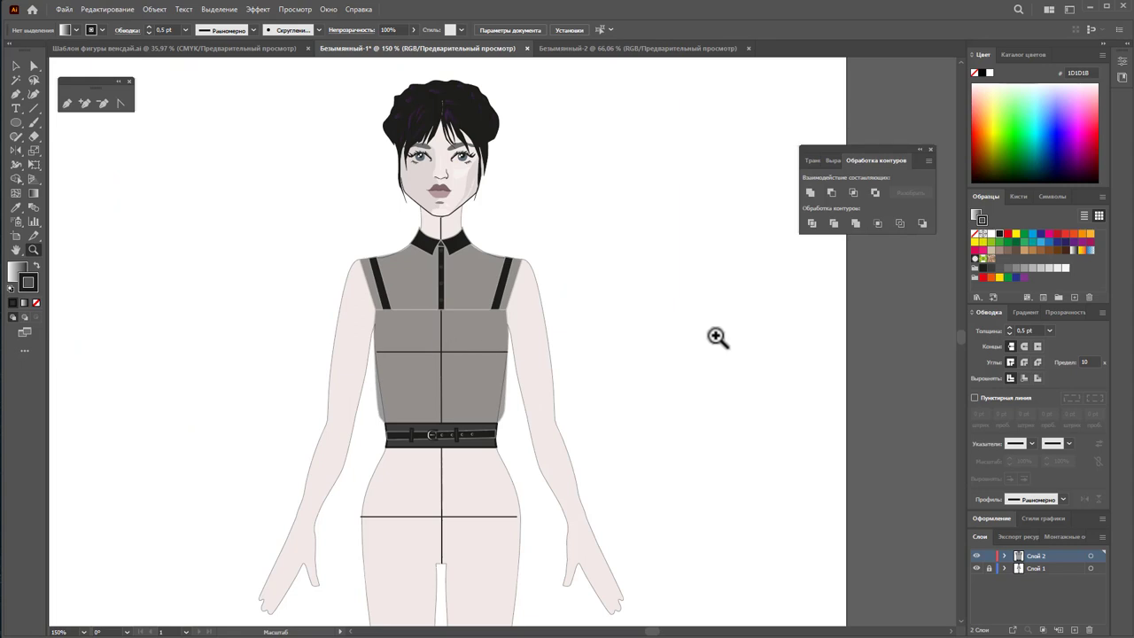
- Zoom in on the collar and pick out collar anchor points with the Direct Selection tool
{"action": "left_click_drag", "start_coordinate": [449, 265], "coordinate": [700, 498]}
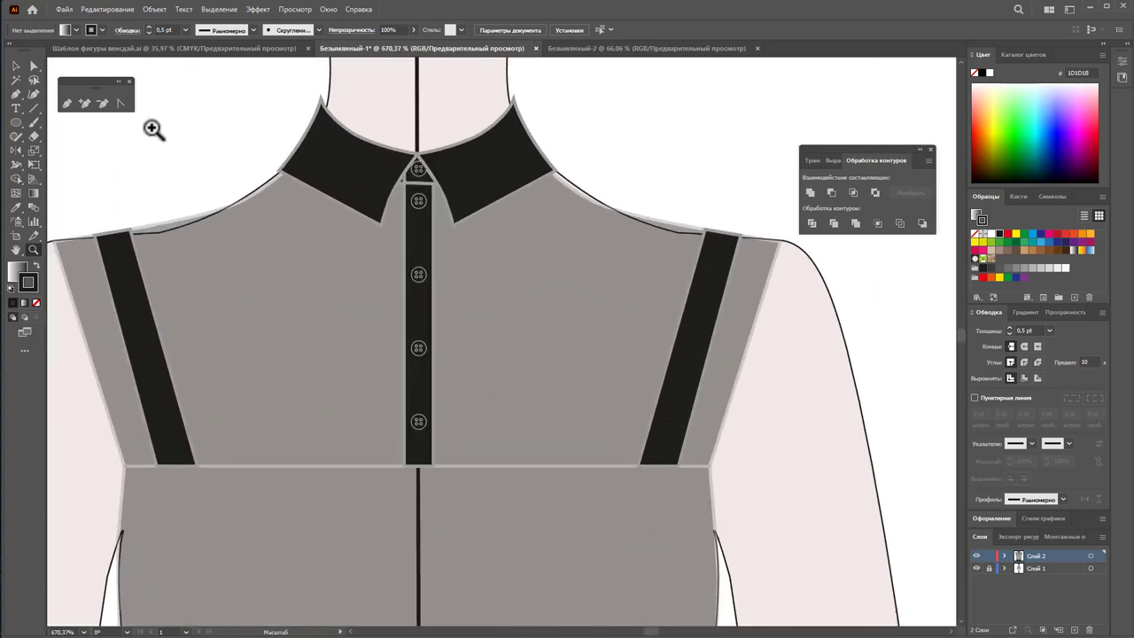
{"action": "left_click", "coordinate": [32, 66]}
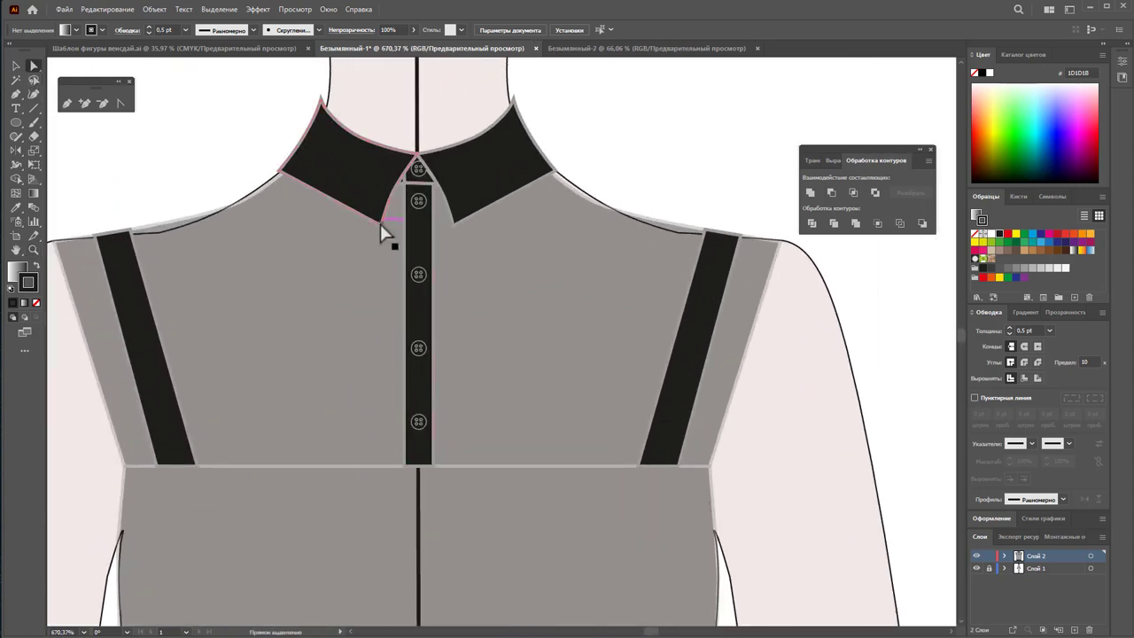
{"action": "left_click", "coordinate": [379, 223]}
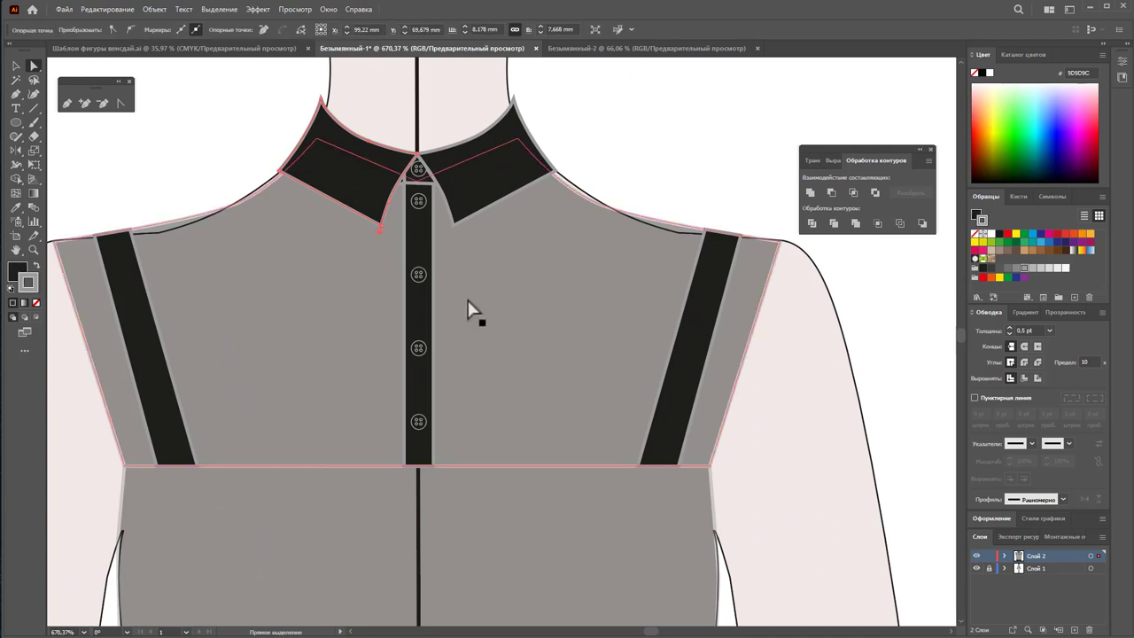
{"action": "left_click", "coordinate": [413, 279]}
{"action": "left_click_drag", "start_coordinate": [278, 100], "coordinate": [418, 226]}
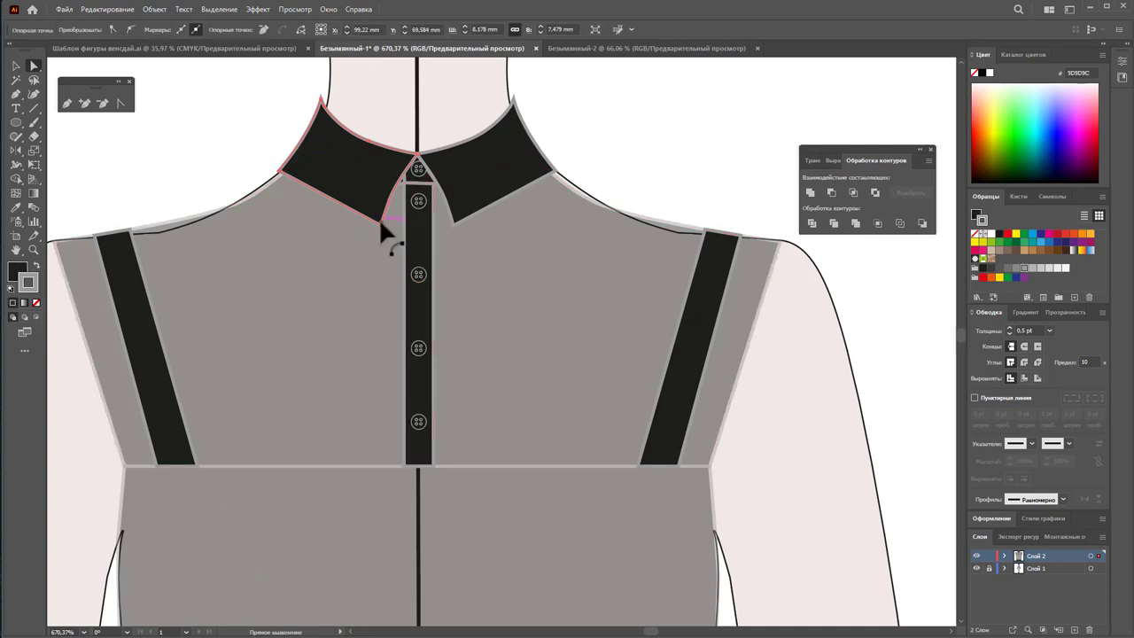
{"action": "left_click", "coordinate": [384, 232]}
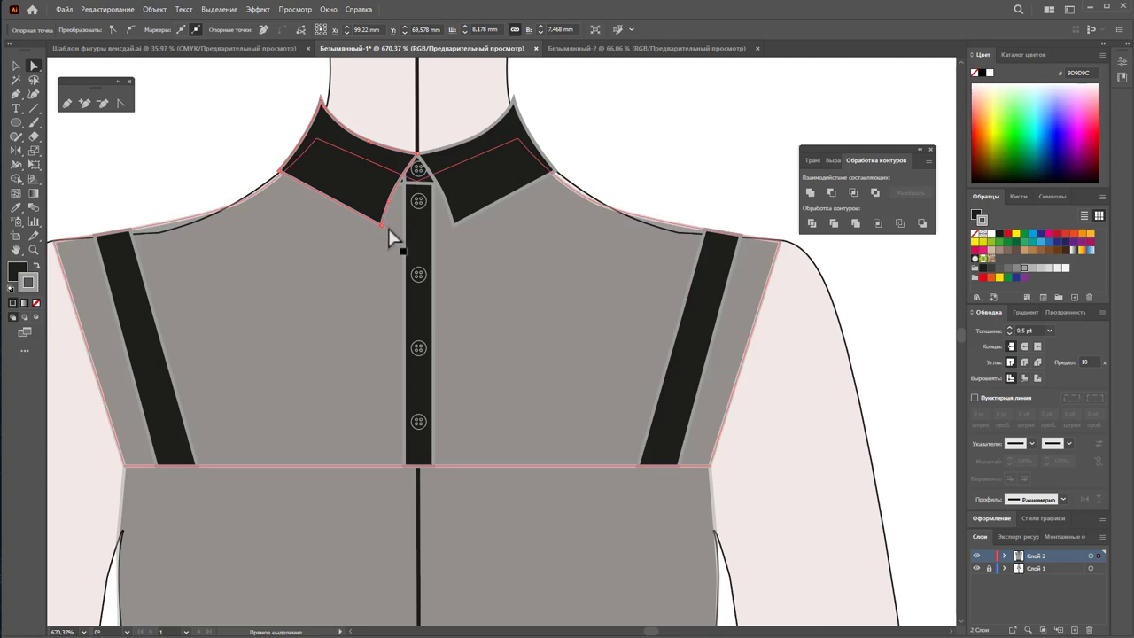
{"action": "left_click", "coordinate": [608, 148]}
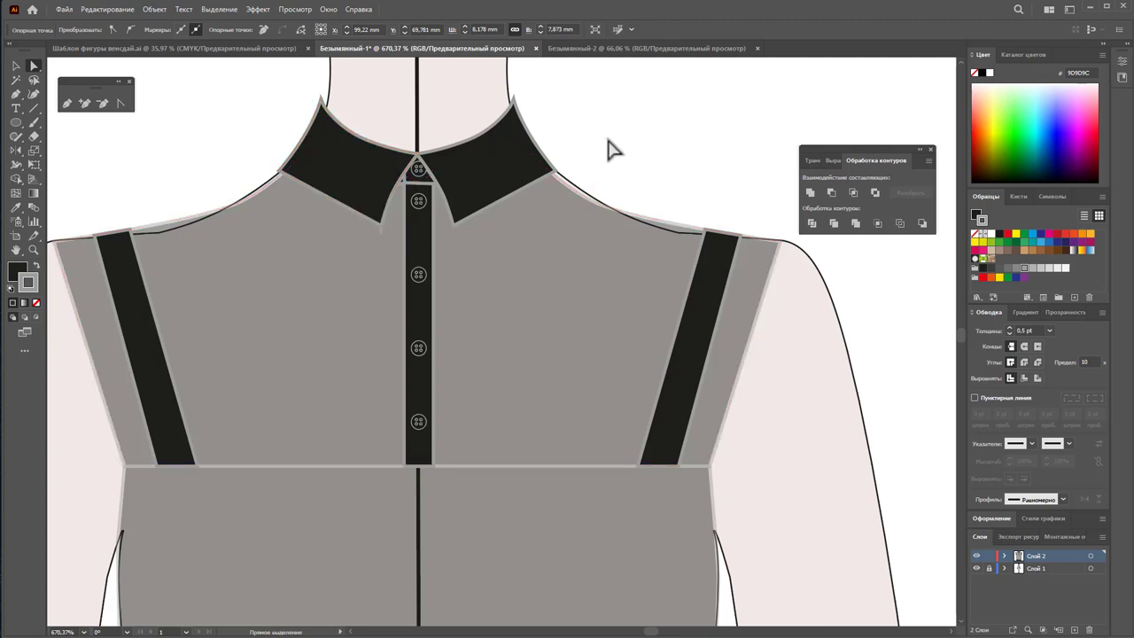
{"action": "left_click", "coordinate": [347, 237]}
- Nudge the left collar tip two steps left and one step down
{"action": "left_click", "coordinate": [386, 229]}
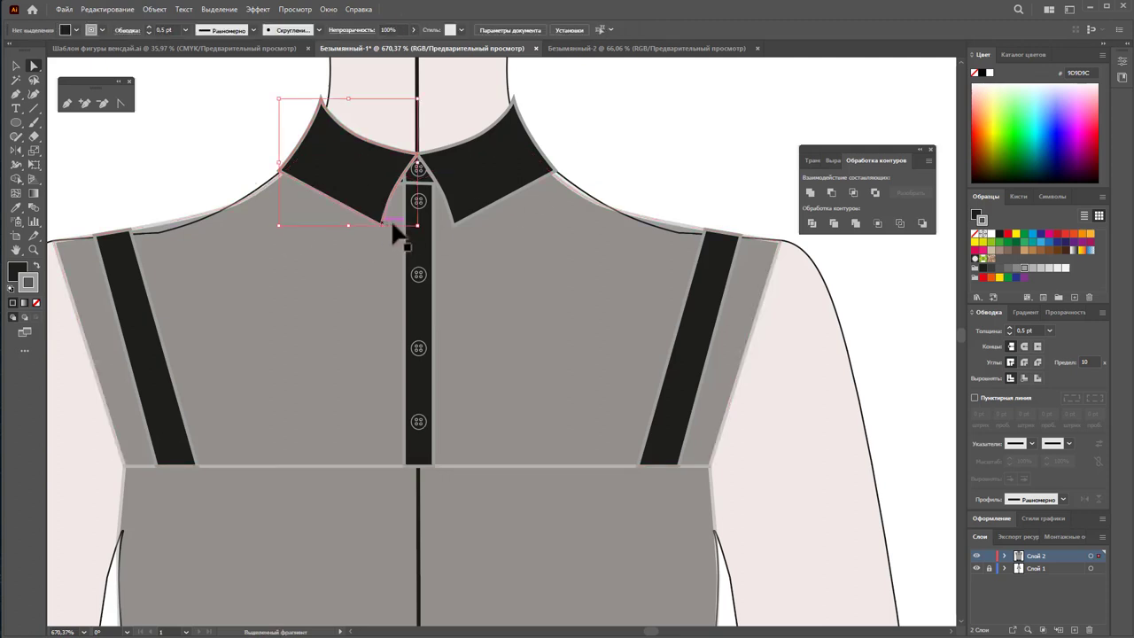
{"action": "left_click", "coordinate": [668, 179]}
{"action": "left_click", "coordinate": [382, 228]}
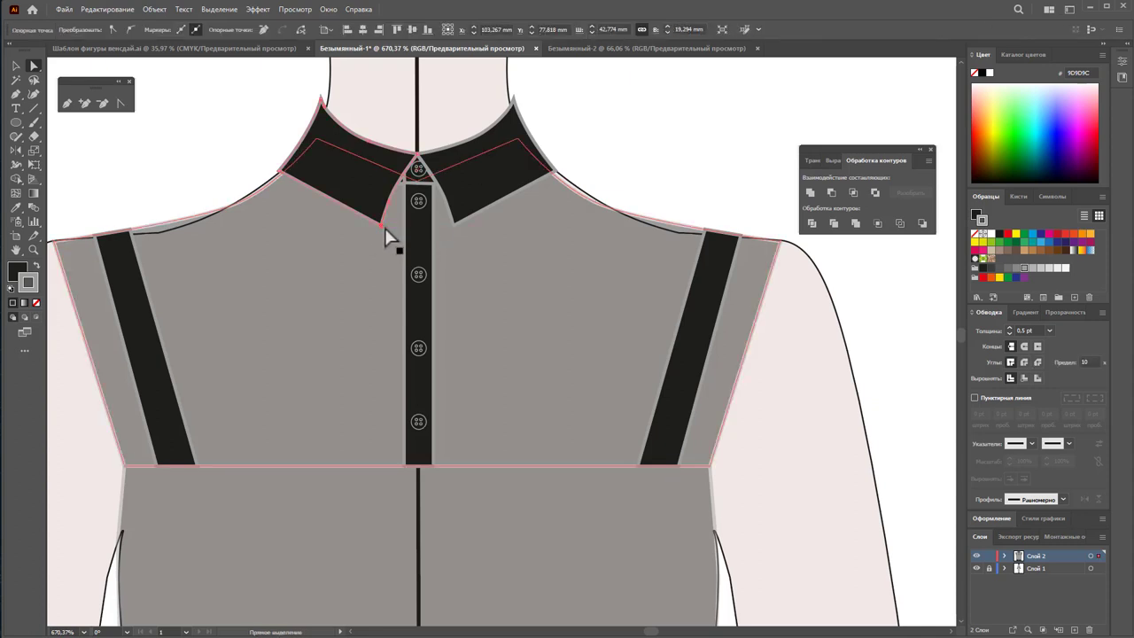
{"action": "key", "text": "Left"}
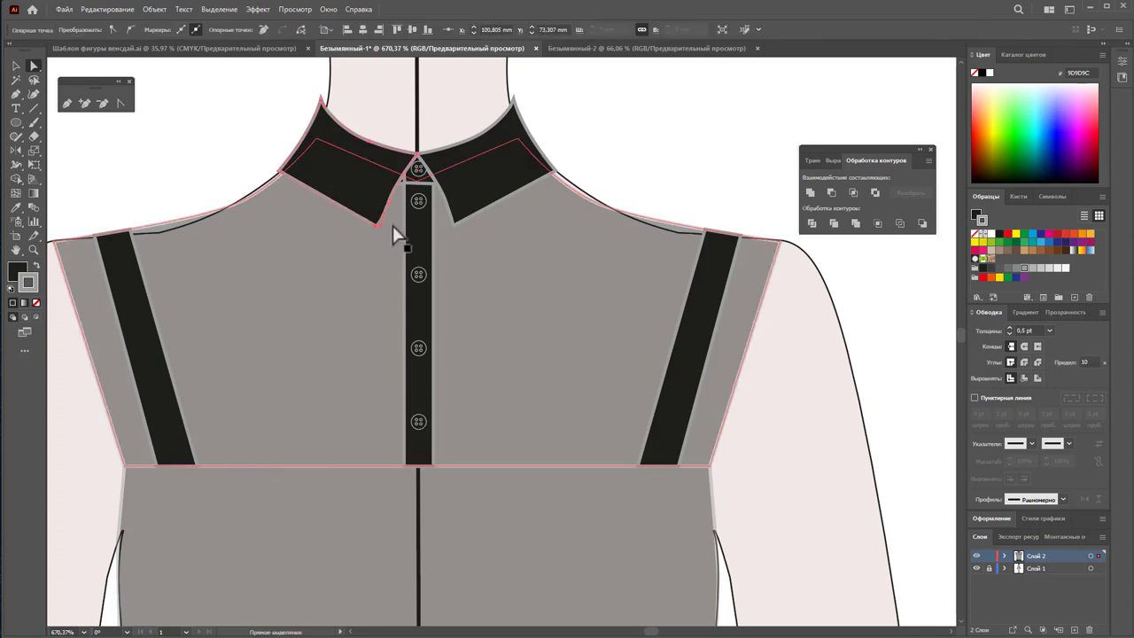
{"action": "key", "text": "Left"}
{"action": "key", "text": "Down"}
{"action": "key", "text": "Down"}
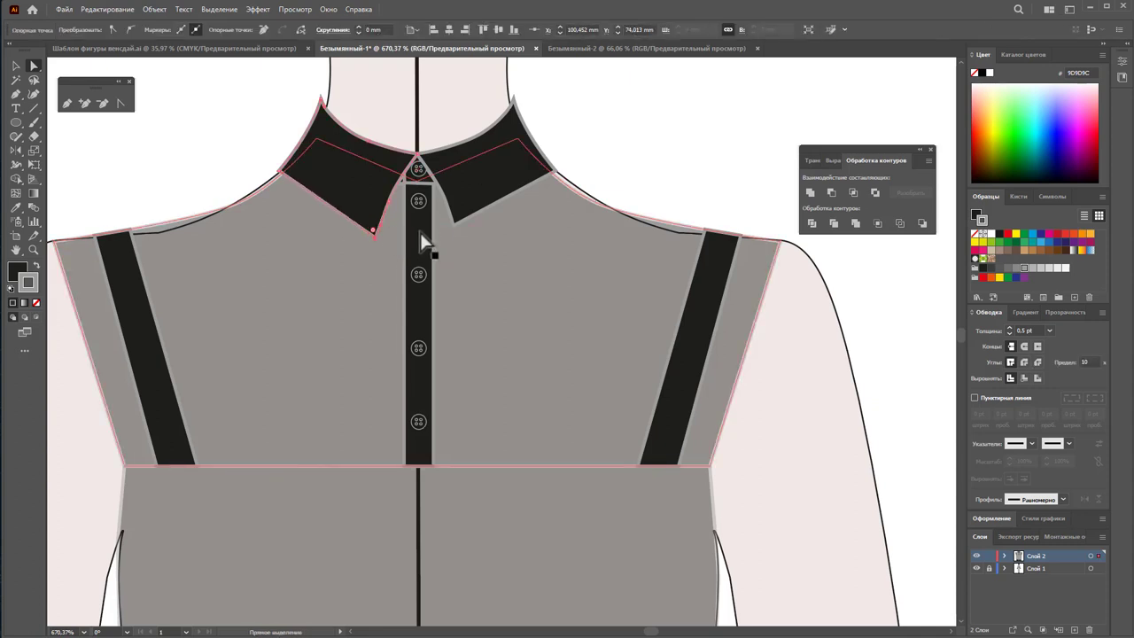
- Nudge the right collar's inner tip down to match the left, then zoom out
{"action": "left_click", "coordinate": [456, 224]}
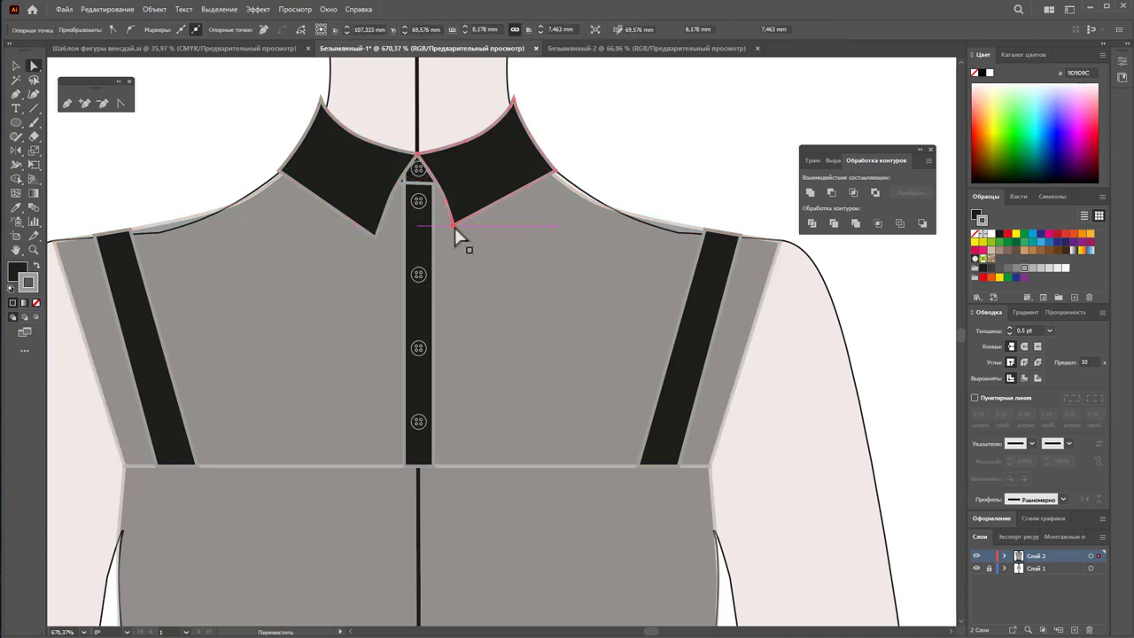
{"action": "key", "text": "Down"}
{"action": "key", "text": "Down"}
{"action": "key", "text": "ctrl+shift+a"}
{"action": "scroll", "coordinate": [618, 283], "scroll_direction": "down", "scroll_amount": 3}
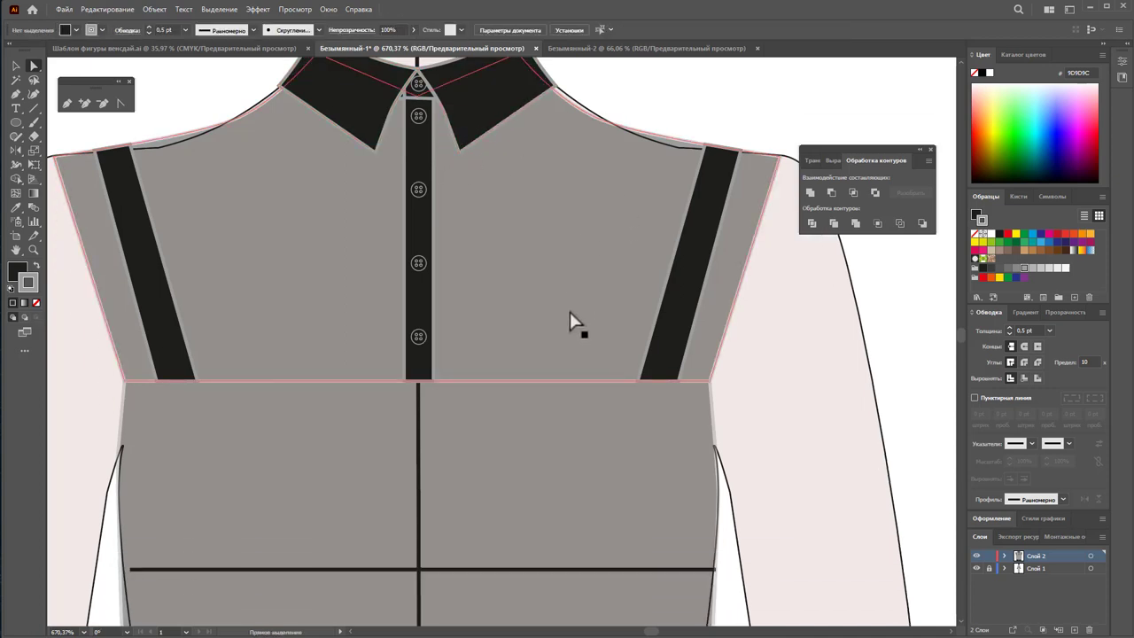
{"action": "scroll", "coordinate": [570, 311], "scroll_direction": "up", "scroll_amount": 2}
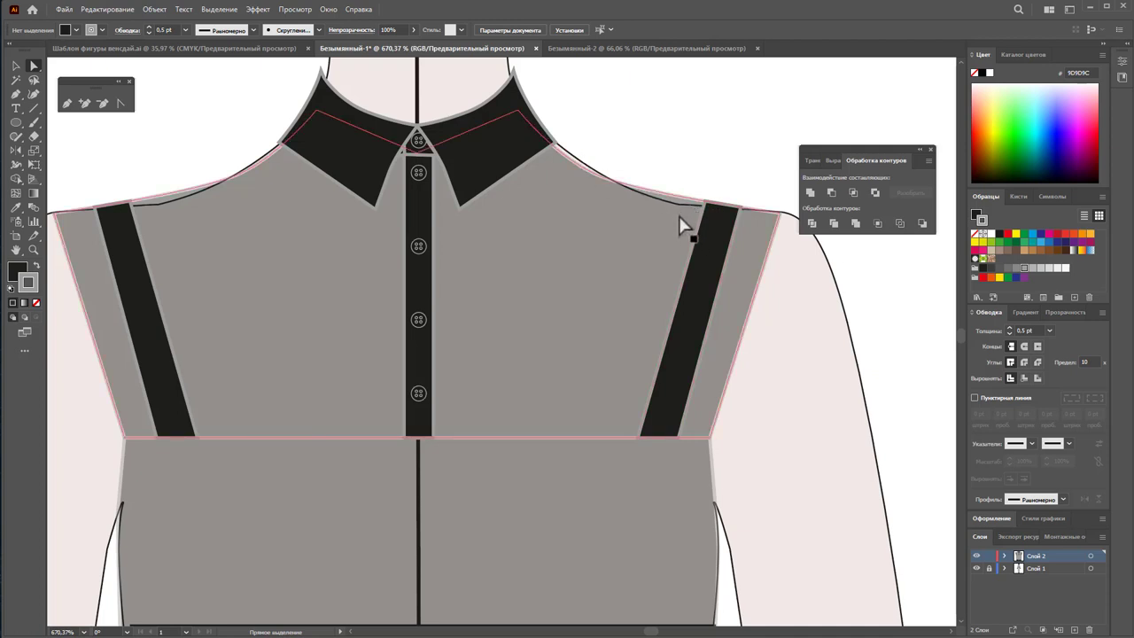
{"action": "key", "text": "z"}
{"action": "left_click", "coordinate": [515, 343], "text": "alt"}
- Review the bodice and belt, then add an empty layer, Слой 3, above Слой 2
{"action": "left_click", "coordinate": [514, 413], "text": "alt"}
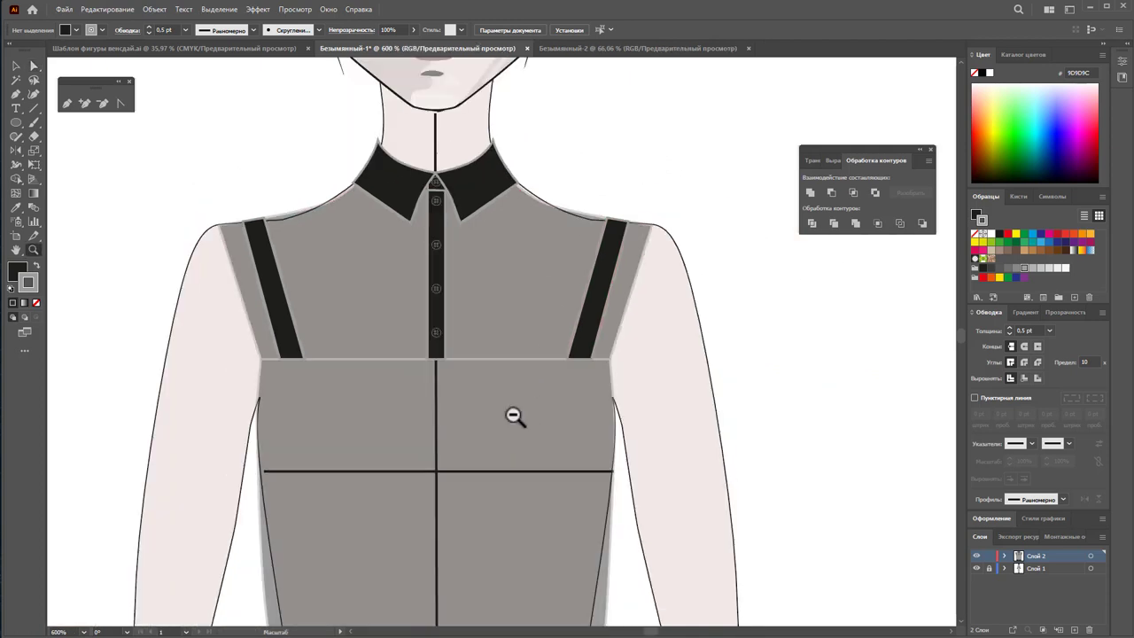
{"action": "left_click", "coordinate": [510, 415], "text": "alt"}
{"action": "left_click", "coordinate": [509, 414], "text": "alt"}
{"action": "scroll", "coordinate": [523, 354], "scroll_direction": "down", "scroll_amount": 3}
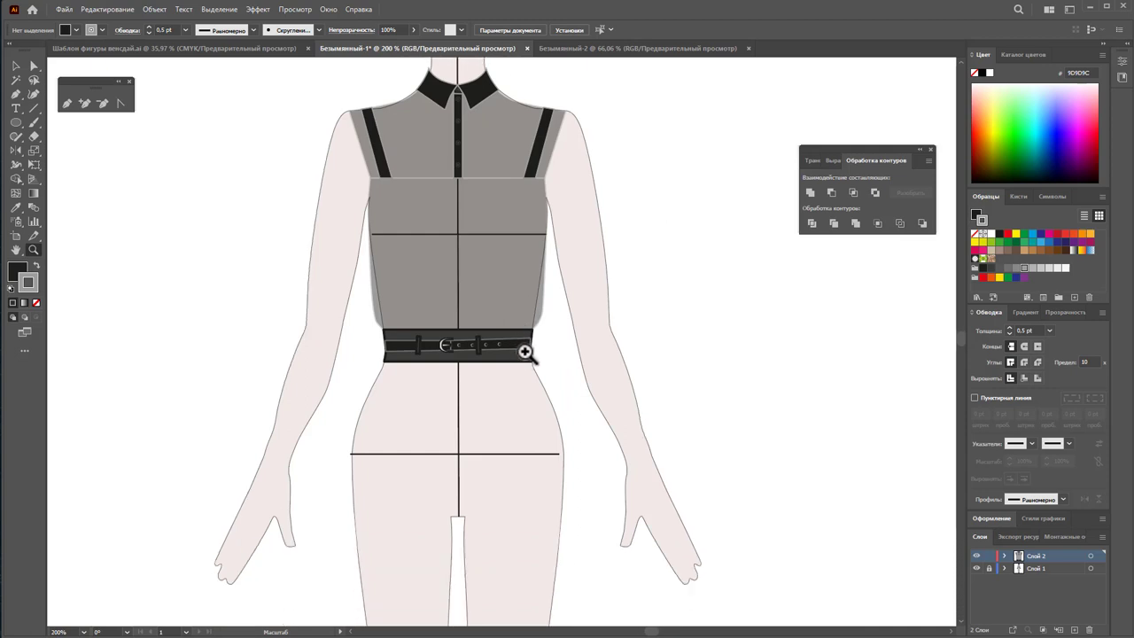
{"action": "left_click", "coordinate": [511, 294]}
{"action": "left_click_drag", "start_coordinate": [460, 311], "coordinate": [548, 377]}
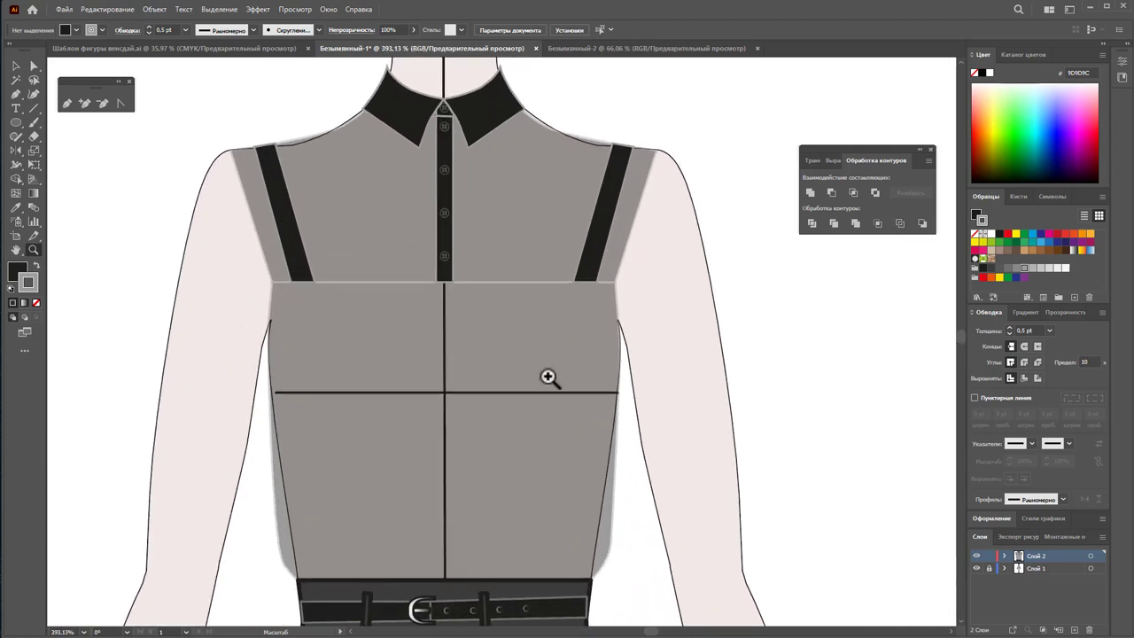
{"action": "scroll", "coordinate": [548, 377], "scroll_direction": "up", "scroll_amount": 2}
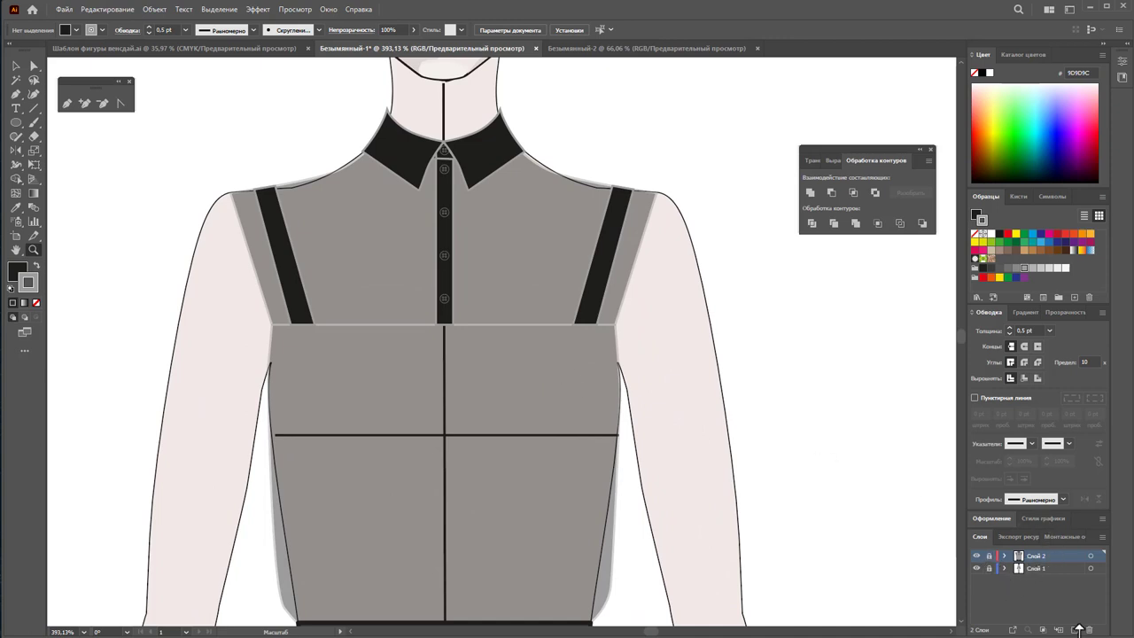
{"action": "left_click", "coordinate": [1075, 629]}
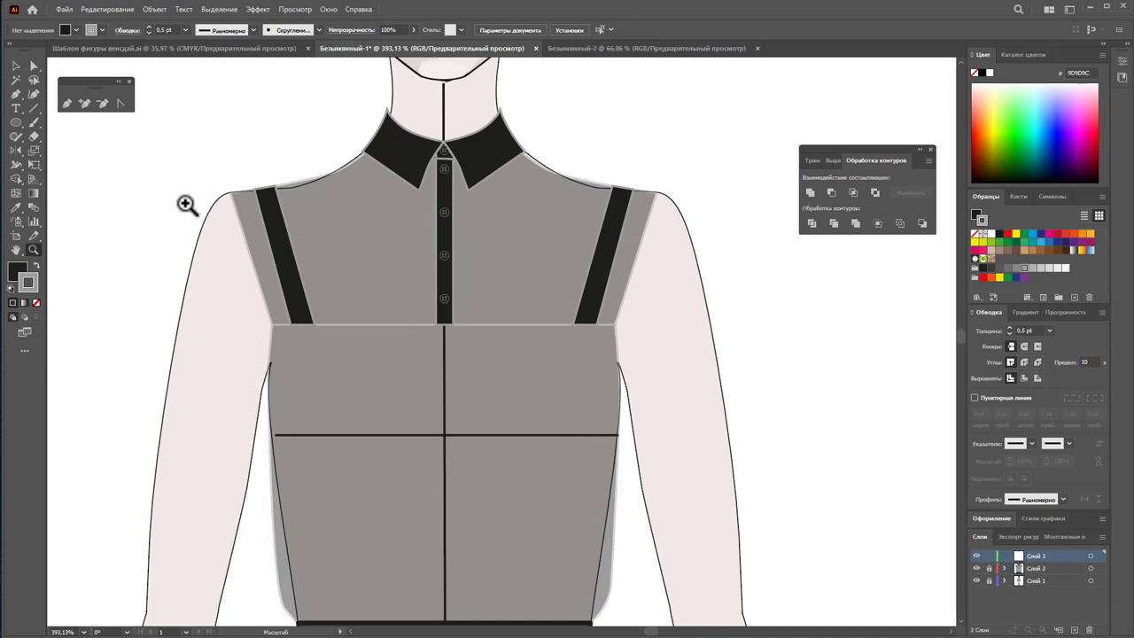
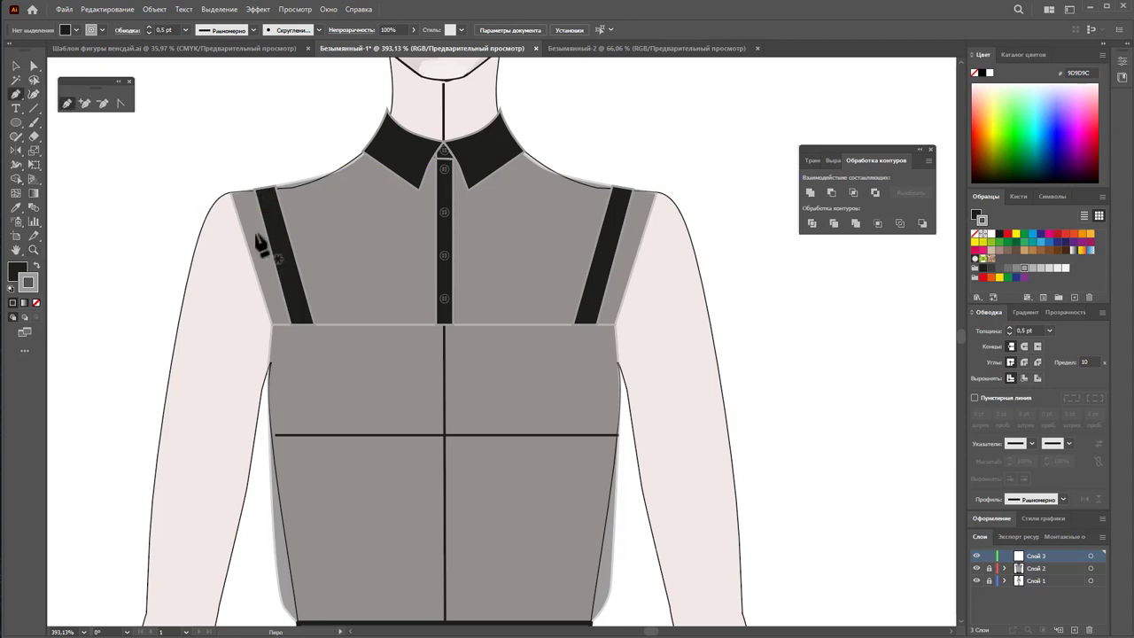
- Start the ruffle path near the left shoulder and set its fill to None
{"action": "left_click_drag", "start_coordinate": [177, 177], "coordinate": [212, 240]}
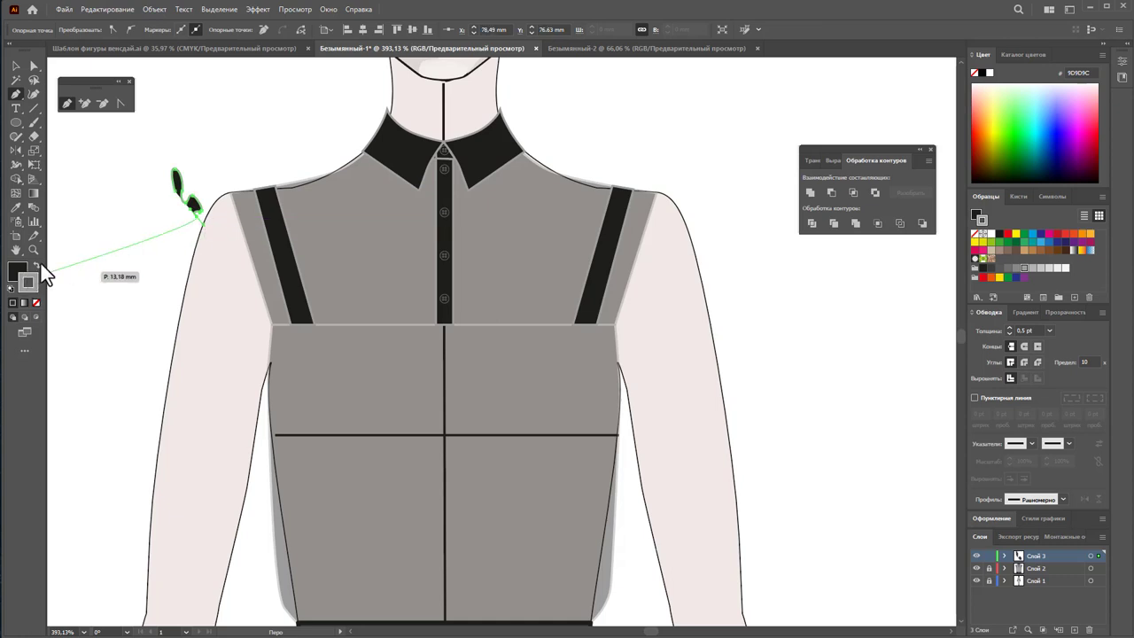
{"action": "left_click", "coordinate": [36, 264]}
{"action": "left_click", "coordinate": [35, 303]}
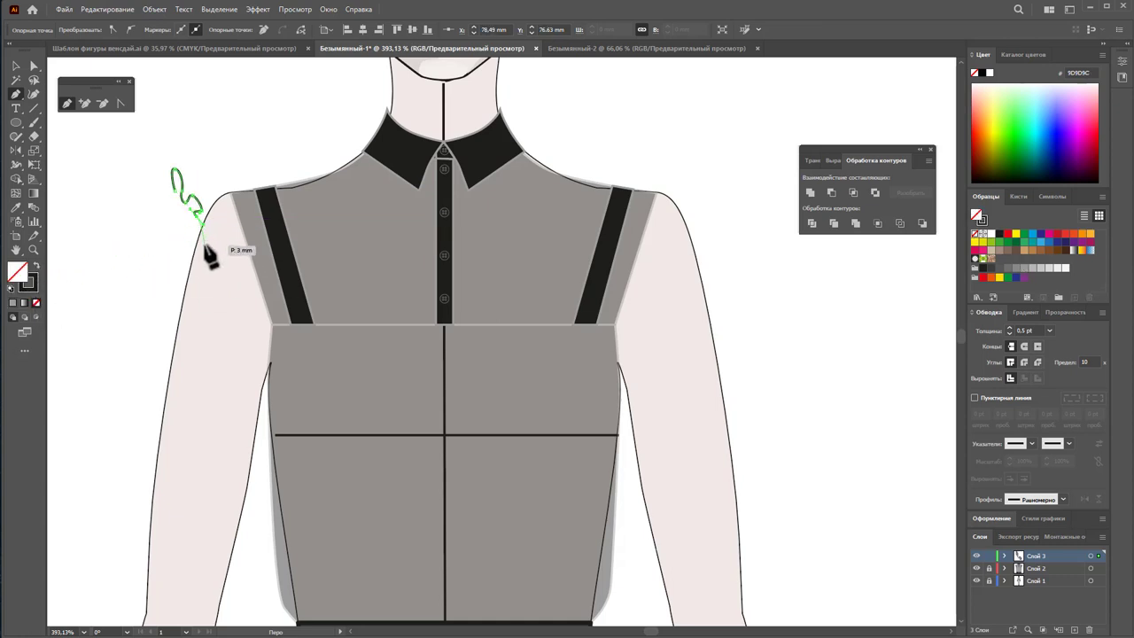
- Place wavy ruffle points down the left arm and across the chest to the centre line
{"action": "left_click", "coordinate": [217, 298], "text": "ctrl"}
{"action": "left_click", "coordinate": [229, 321]}
{"action": "left_click", "coordinate": [232, 347]}
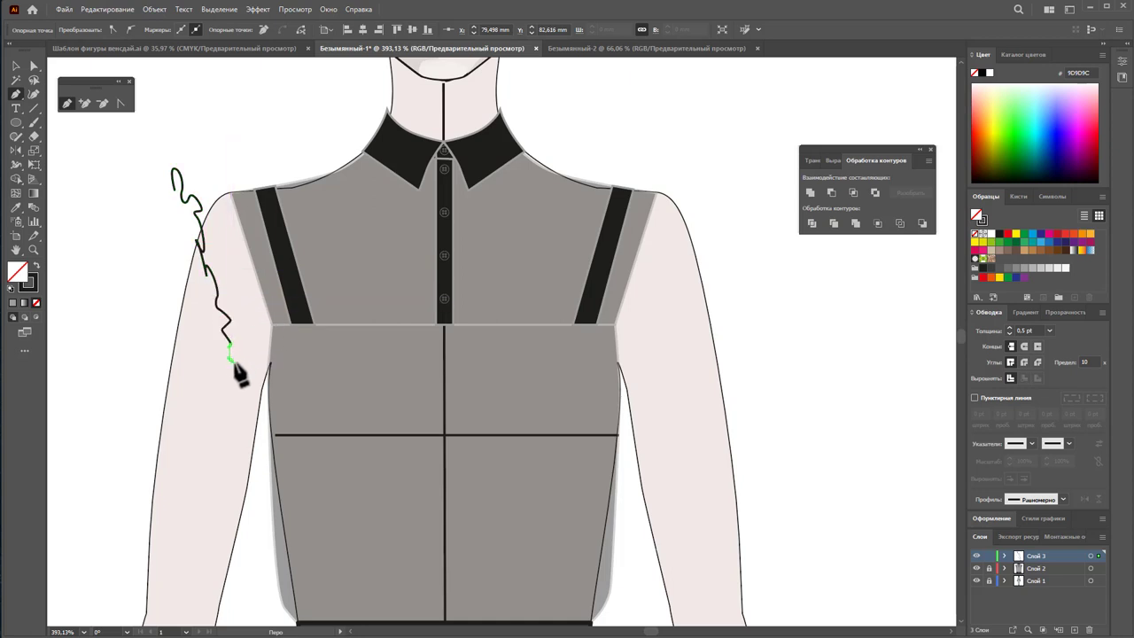
{"action": "left_click", "coordinate": [236, 374]}
{"action": "left_click", "coordinate": [254, 383]}
{"action": "left_click", "coordinate": [293, 390]}
{"action": "left_click", "coordinate": [324, 386]}
{"action": "left_click", "coordinate": [339, 393]}
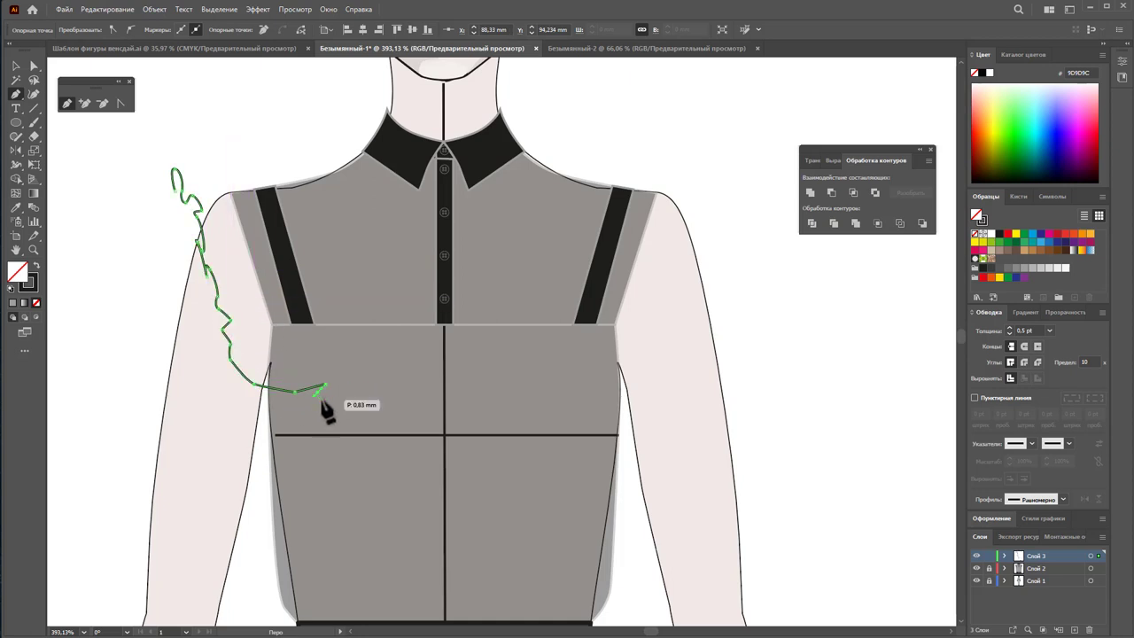
{"action": "left_click", "coordinate": [352, 387]}
{"action": "left_click", "coordinate": [371, 391]}
{"action": "left_click", "coordinate": [390, 395]}
{"action": "left_click", "coordinate": [409, 387]}
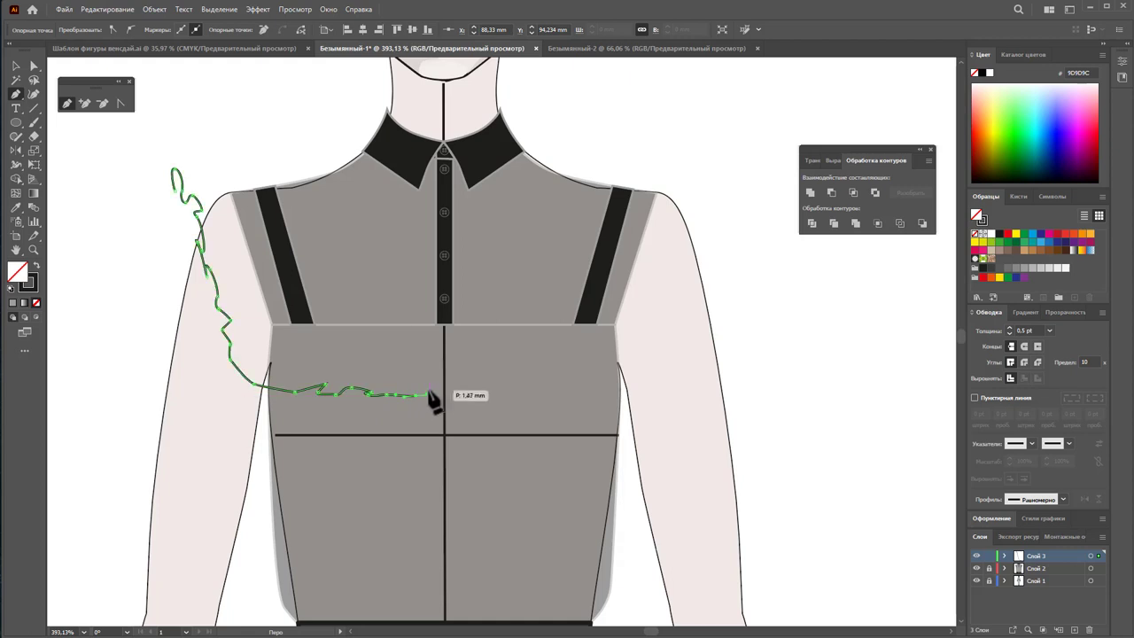
{"action": "left_click", "coordinate": [423, 393]}
{"action": "left_click", "coordinate": [434, 386]}
{"action": "left_click", "coordinate": [444, 388]}
- Continue the wavy edge past the centre, across to the right arm and up to the right shoulder peak
{"action": "left_click", "coordinate": [473, 387]}
{"action": "left_click", "coordinate": [484, 381]}
{"action": "left_click", "coordinate": [495, 382]}
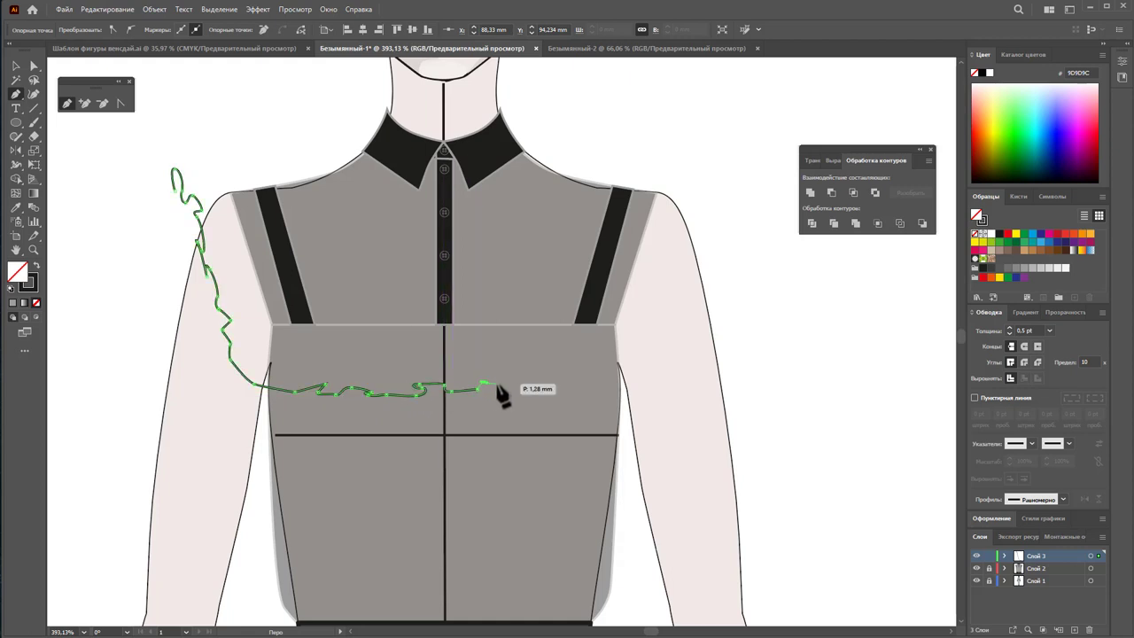
{"action": "left_click", "coordinate": [502, 387]}
{"action": "left_click", "coordinate": [523, 390]}
{"action": "left_click", "coordinate": [545, 391]}
{"action": "left_click", "coordinate": [567, 387]}
{"action": "left_click", "coordinate": [586, 385]}
{"action": "left_click", "coordinate": [604, 380]}
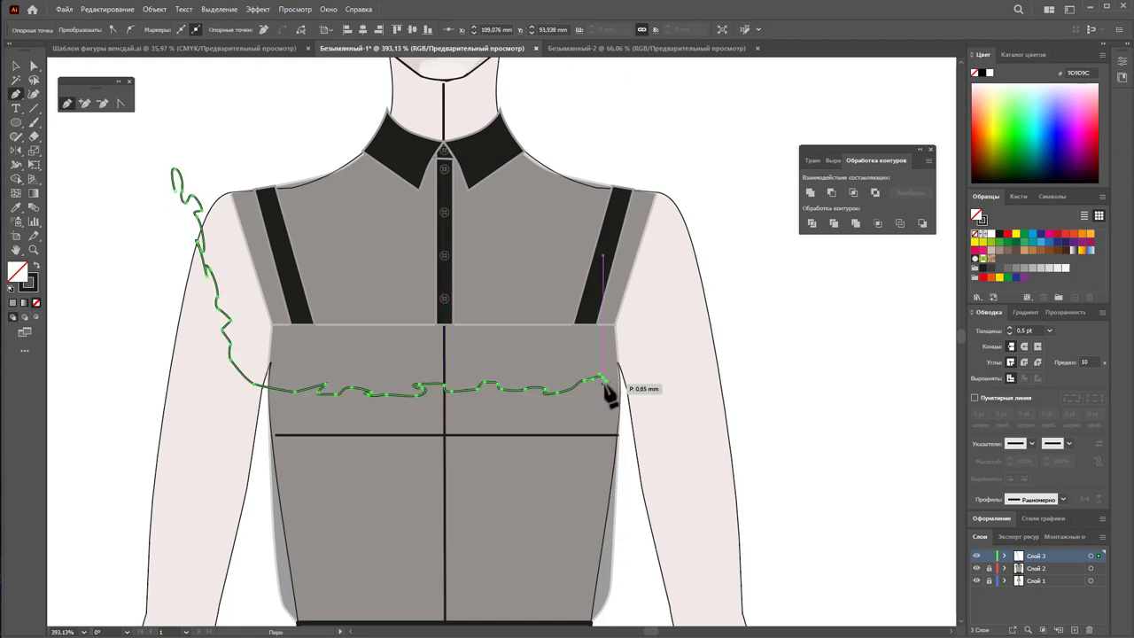
{"action": "left_click", "coordinate": [621, 376]}
{"action": "left_click", "coordinate": [629, 364]}
{"action": "left_click", "coordinate": [645, 354]}
{"action": "left_click", "coordinate": [661, 336]}
{"action": "left_click", "coordinate": [670, 301]}
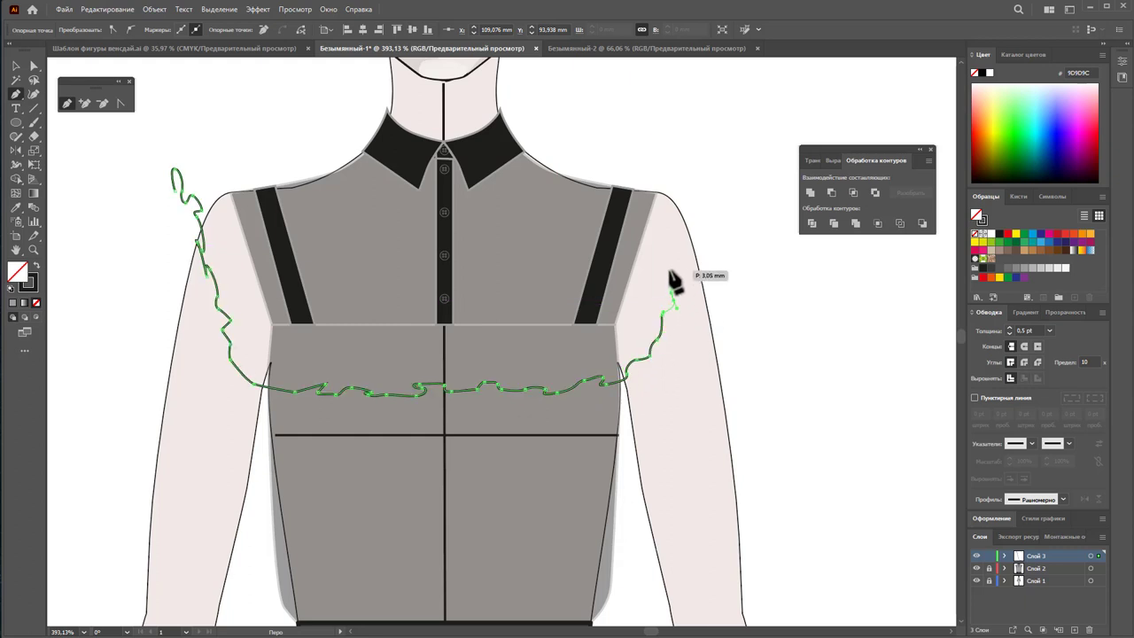
{"action": "left_click", "coordinate": [672, 270]}
{"action": "left_click", "coordinate": [686, 240]}
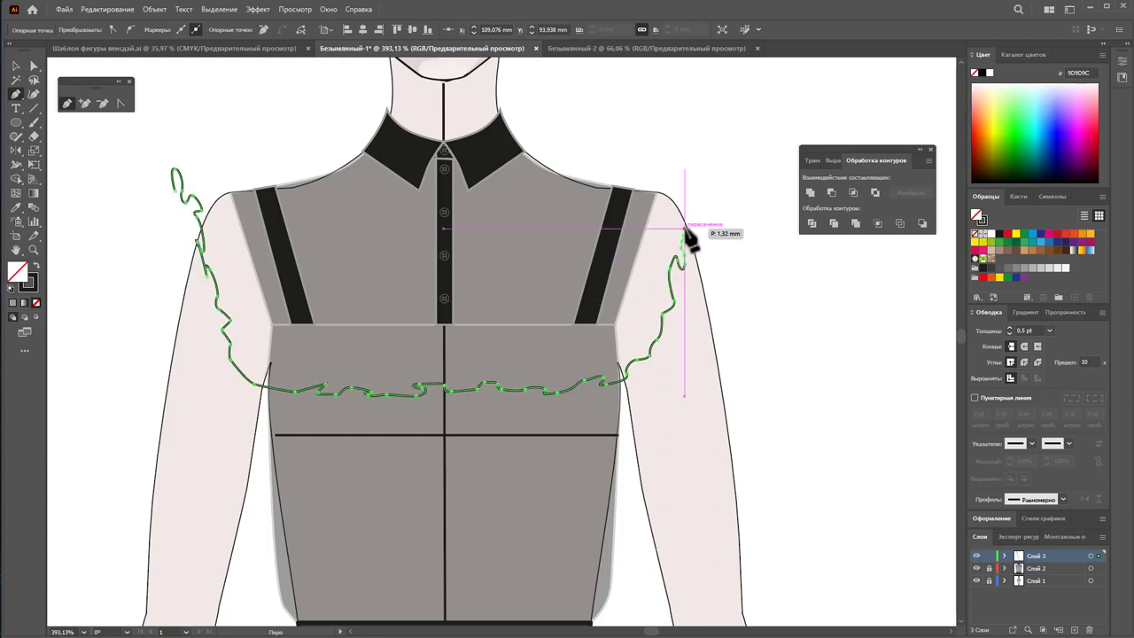
{"action": "left_click", "coordinate": [700, 168]}
- Close the outline down the right shoulder, along the yoke seam, back to the left shoulder
{"action": "left_click", "coordinate": [658, 190]}
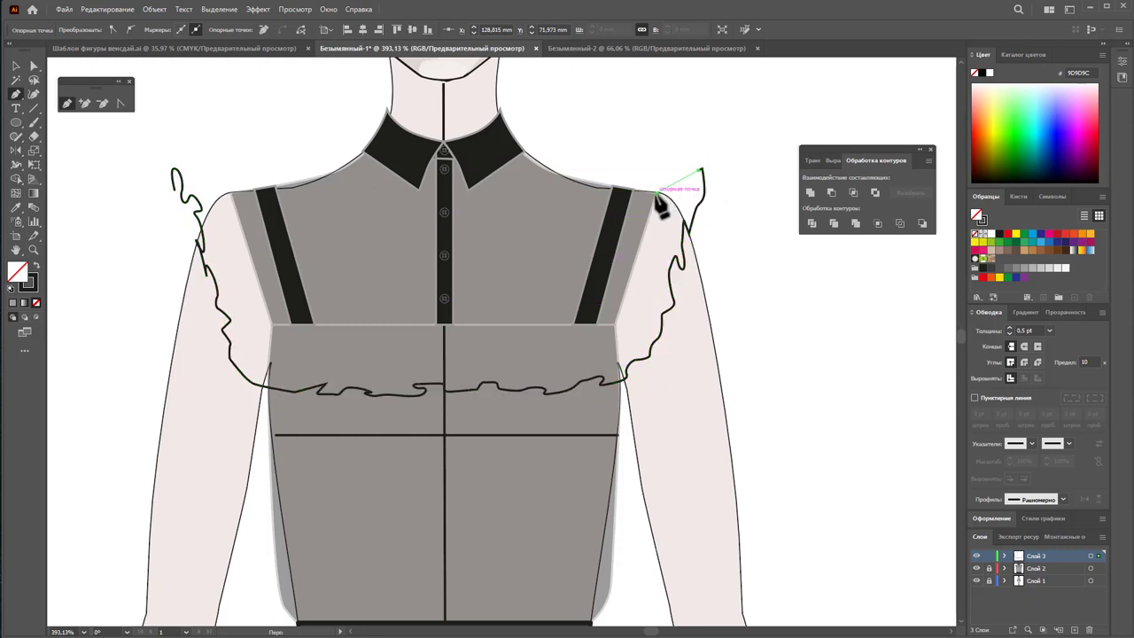
{"action": "left_click", "coordinate": [618, 323]}
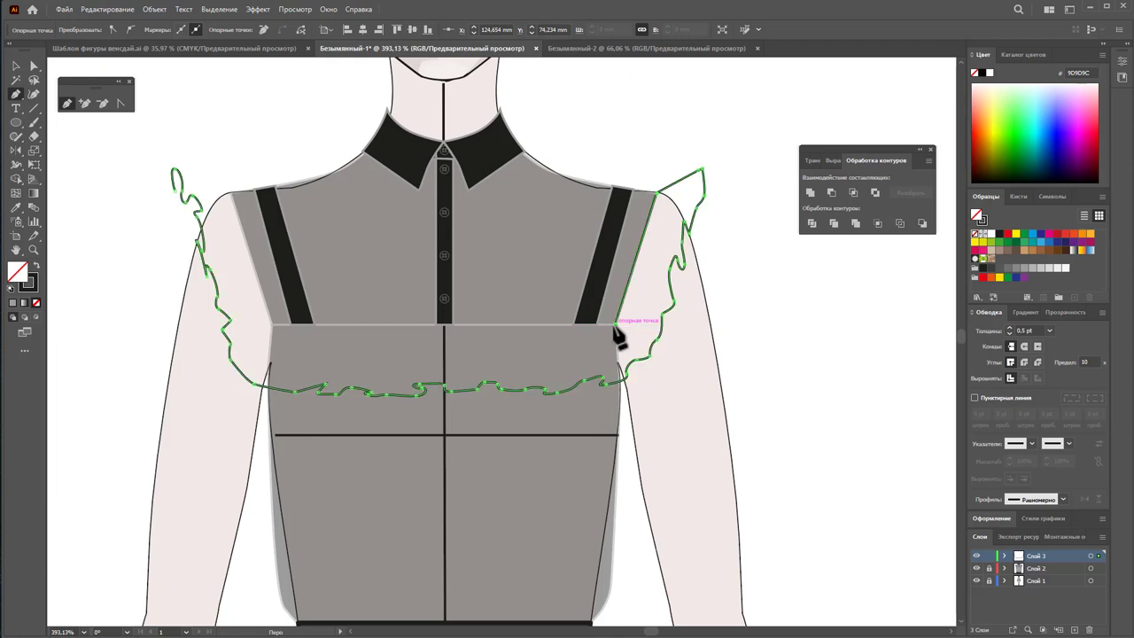
{"action": "left_click", "coordinate": [270, 324]}
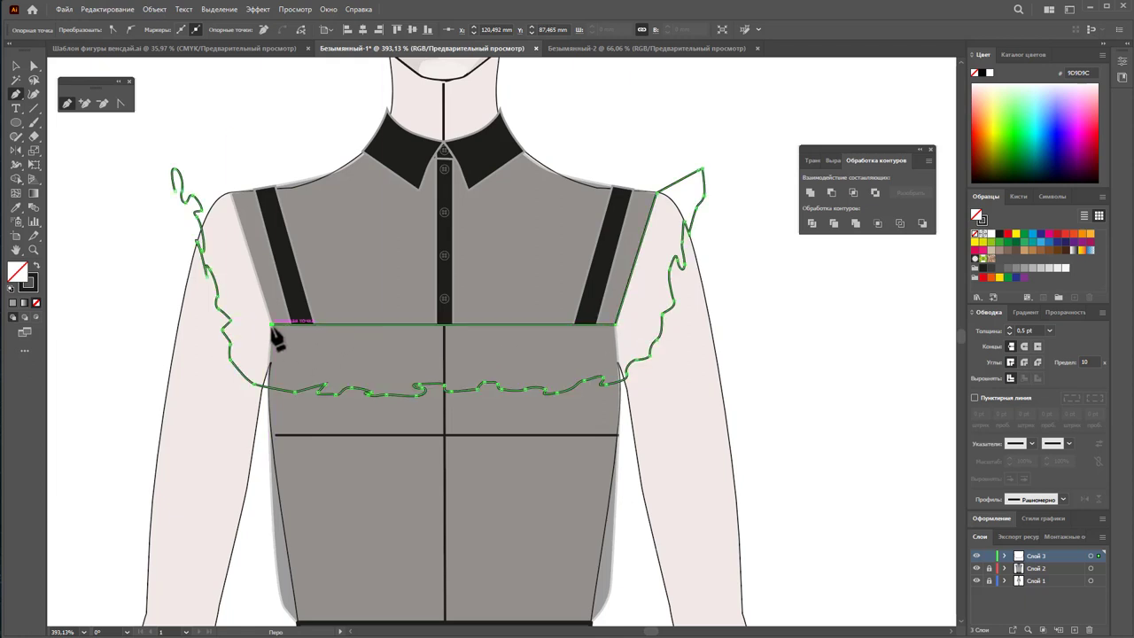
{"action": "left_click", "coordinate": [232, 190]}
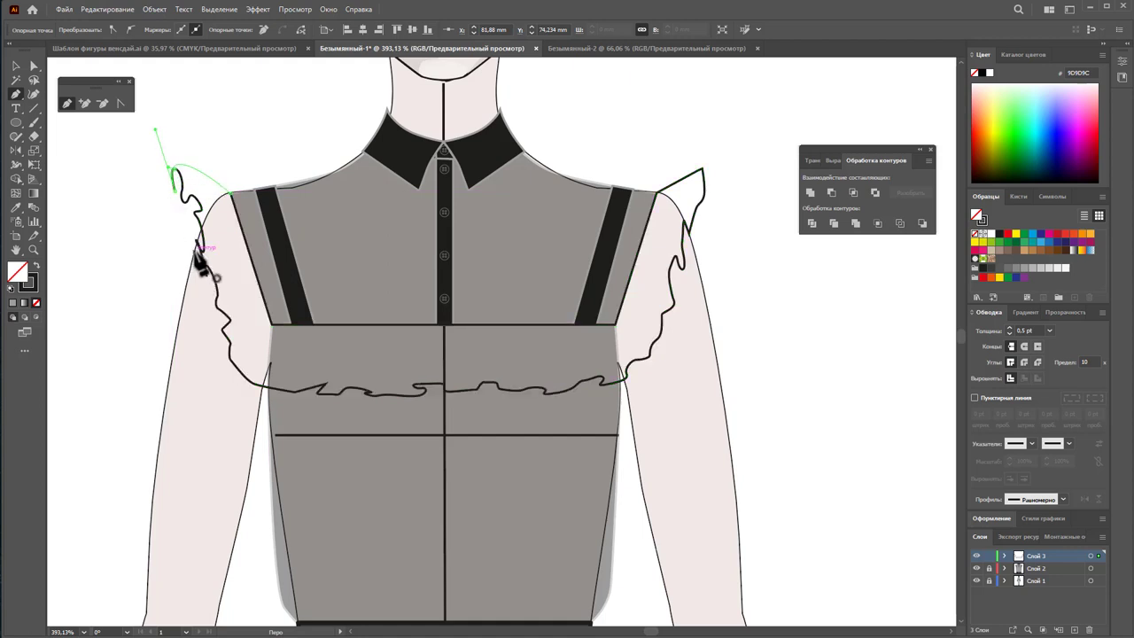
{"action": "left_click", "coordinate": [209, 269], "text": "ctrl"}
- Nudge the ruffle's lower edge points upward and reshape its left end anchor
{"action": "left_click", "coordinate": [15, 65]}
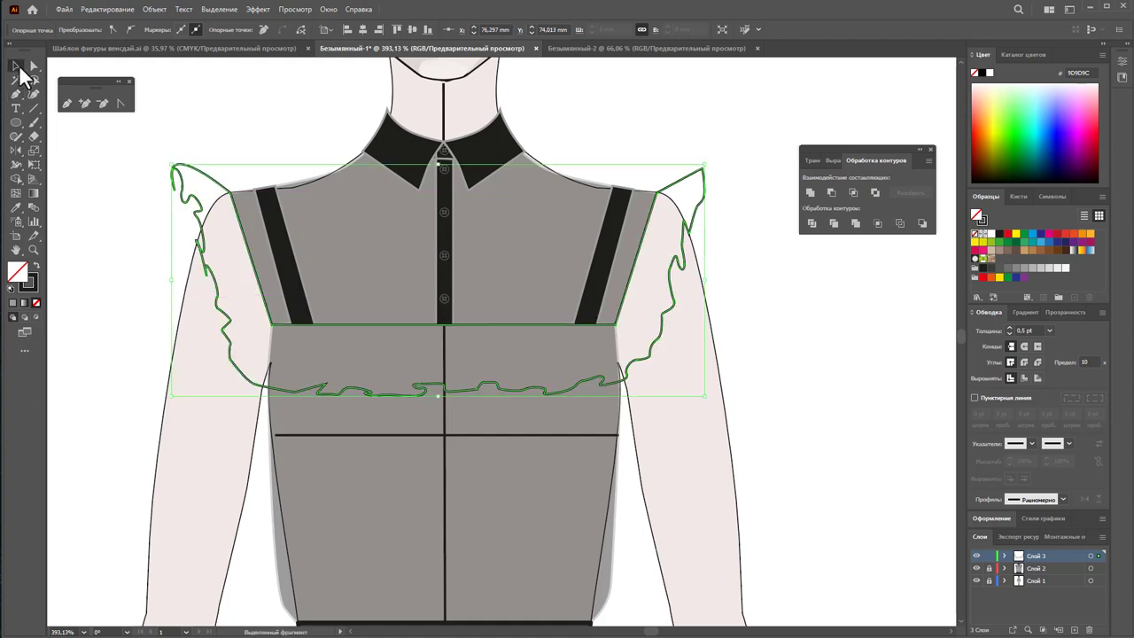
{"action": "left_click", "coordinate": [33, 67]}
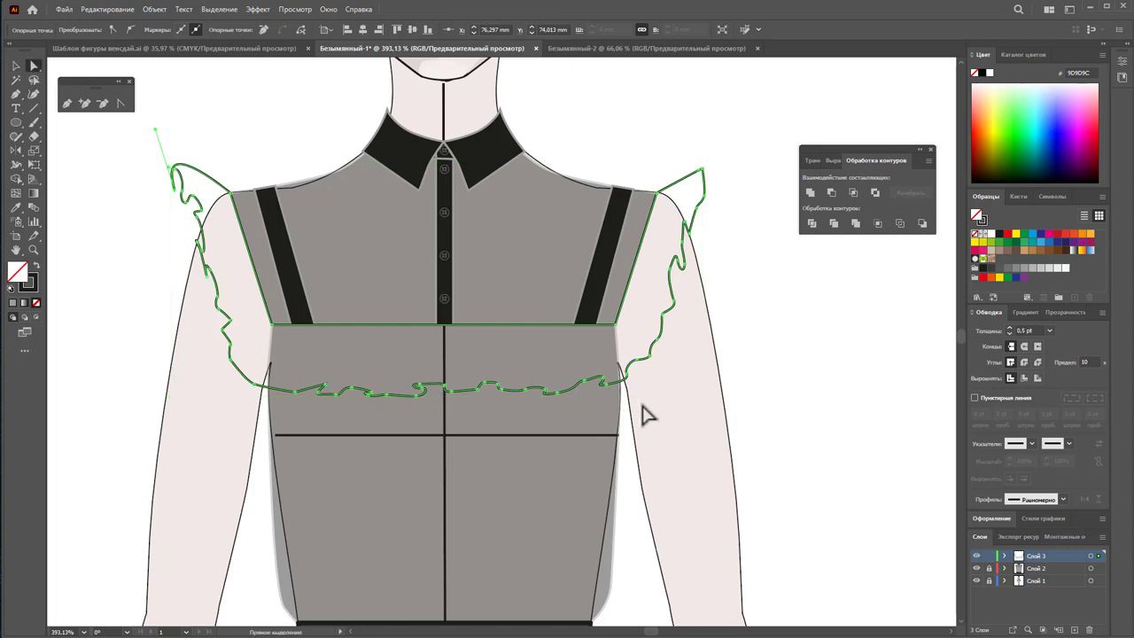
{"action": "left_click", "coordinate": [644, 411]}
{"action": "left_click_drag", "start_coordinate": [228, 376], "coordinate": [227, 372]}
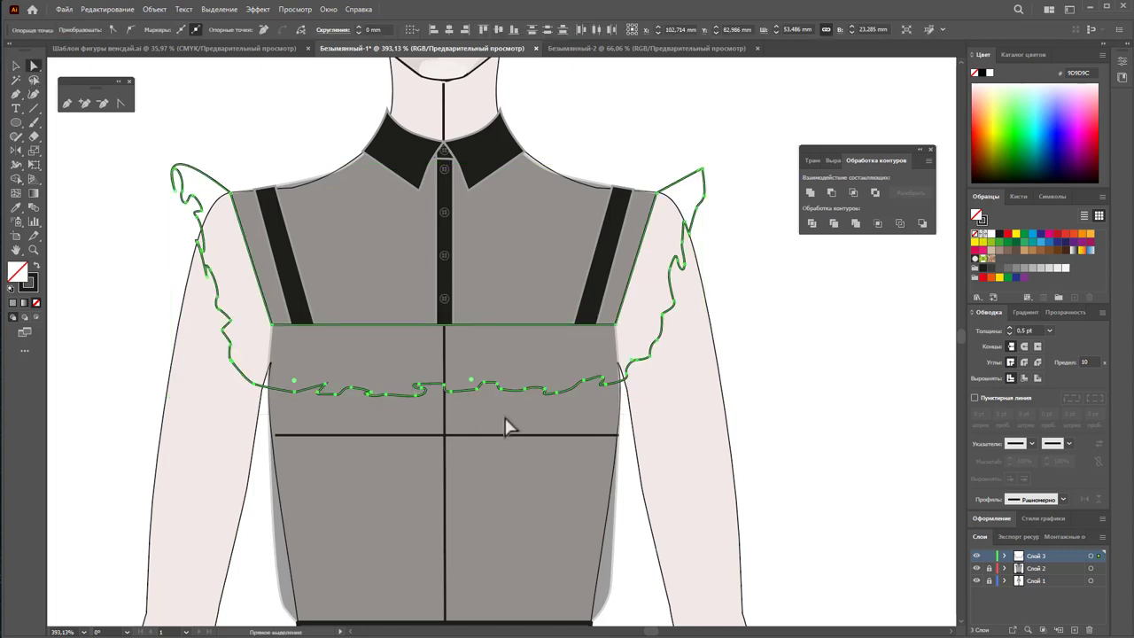
{"action": "key", "text": "Up"}
{"action": "key", "text": "Up"}
{"action": "key", "text": "Up"}
{"action": "key", "text": "Up"}
{"action": "key", "text": "Up"}
{"action": "key", "text": "Up"}
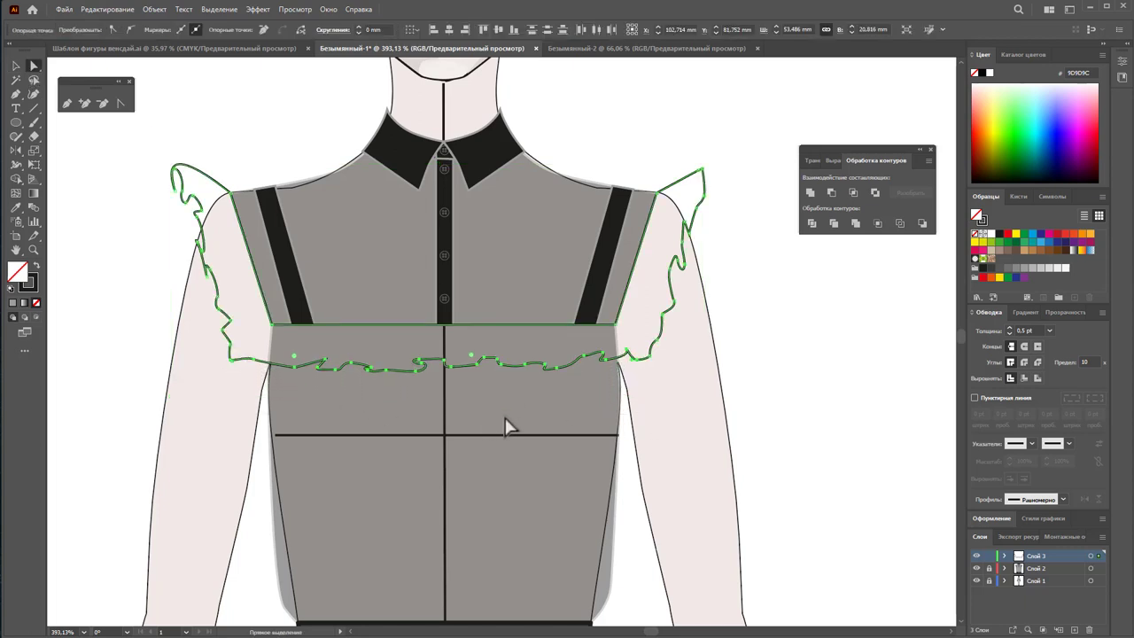
{"action": "left_click_drag", "start_coordinate": [229, 364], "coordinate": [246, 350]}
- Check the ruffle's right shoulder point, then reselect the whole ruffle outline
{"action": "left_click", "coordinate": [792, 392]}
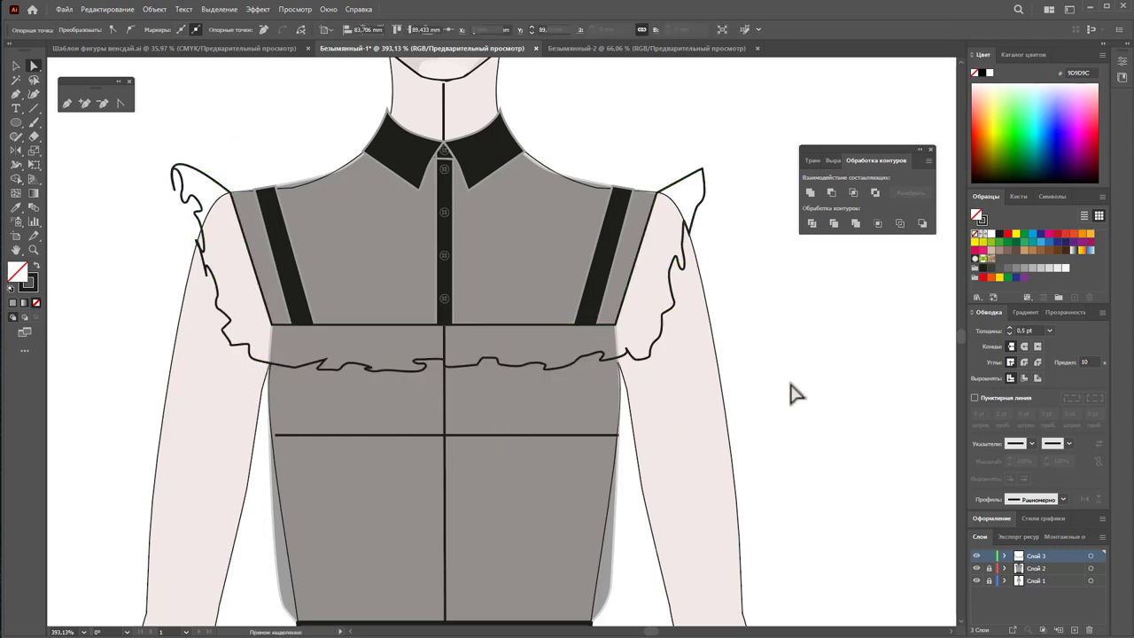
{"action": "left_click", "coordinate": [702, 173]}
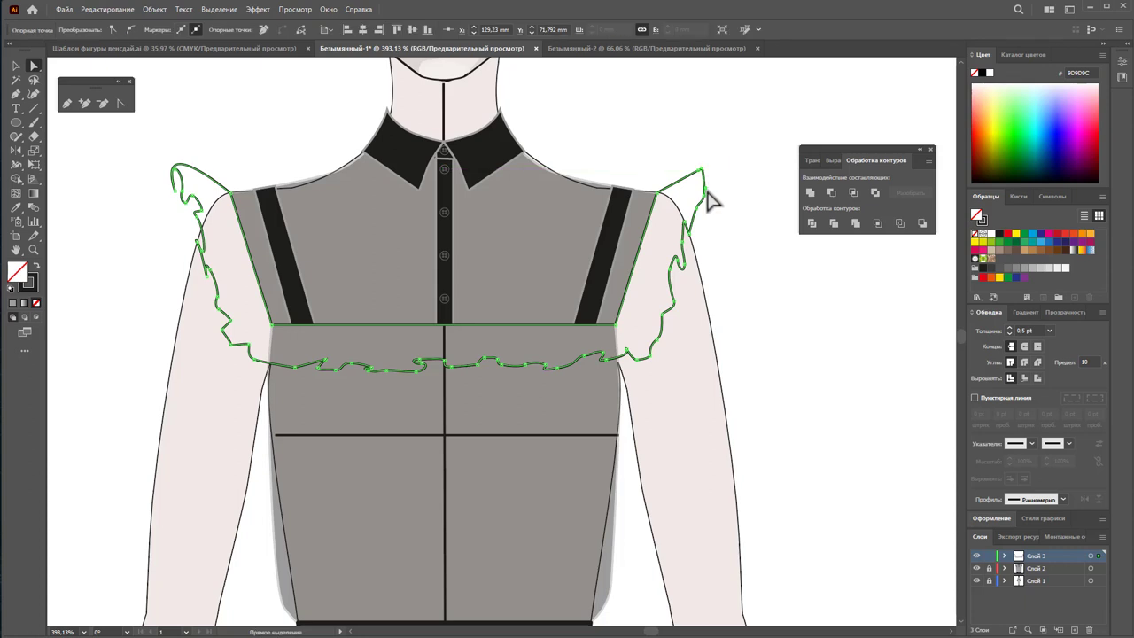
{"action": "left_click", "coordinate": [107, 252]}
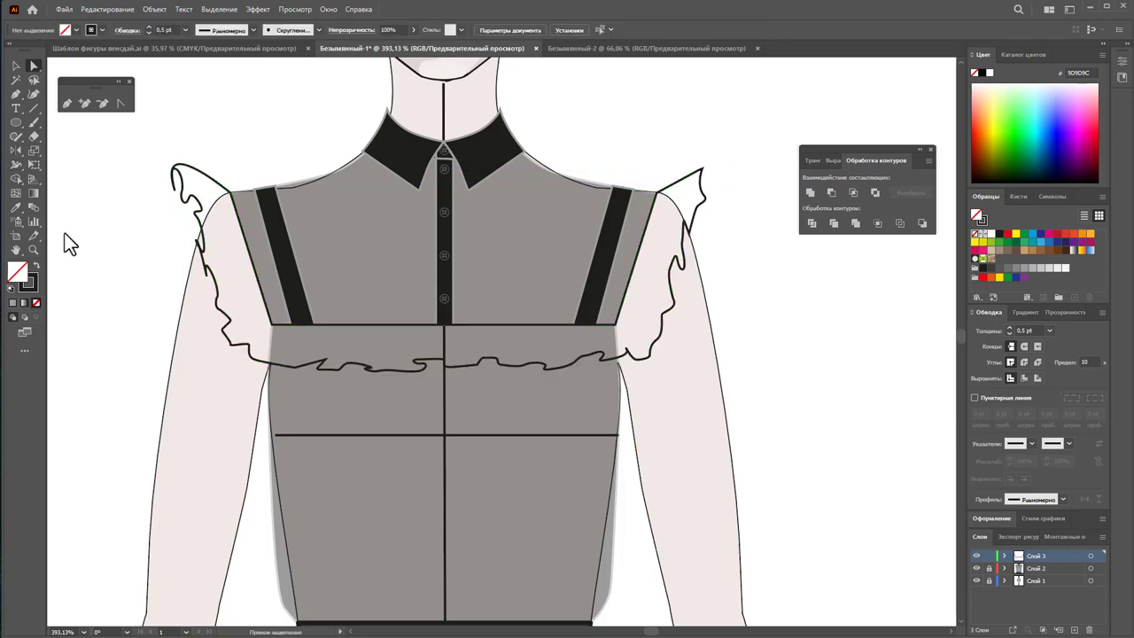
{"action": "left_click", "coordinate": [198, 216]}
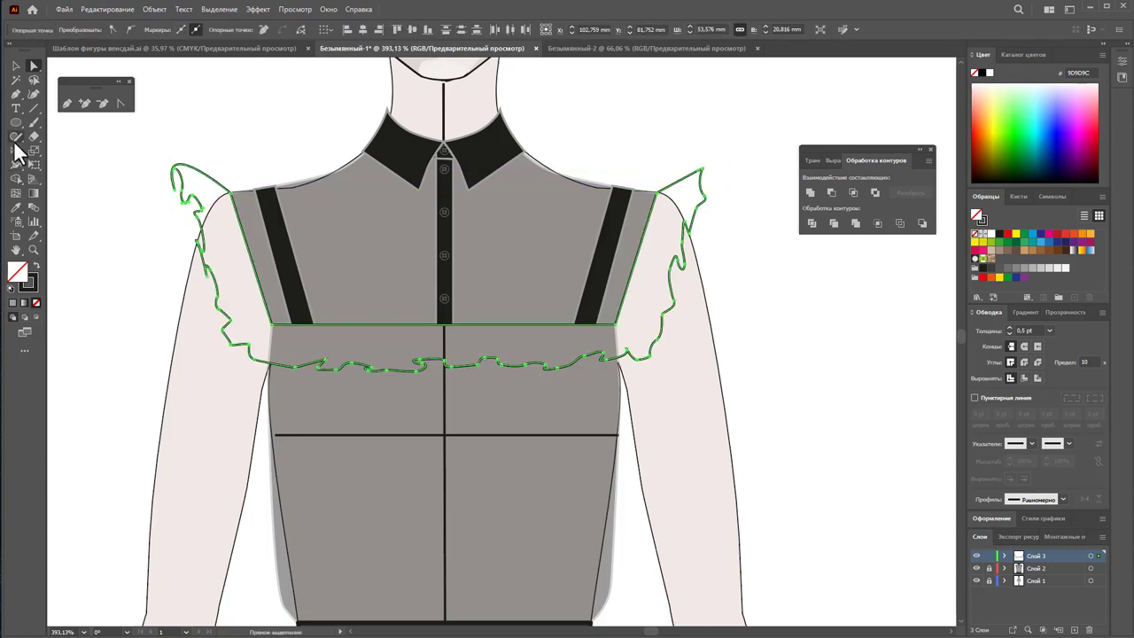
{"action": "left_click_drag", "start_coordinate": [16, 138], "coordinate": [81, 169]}
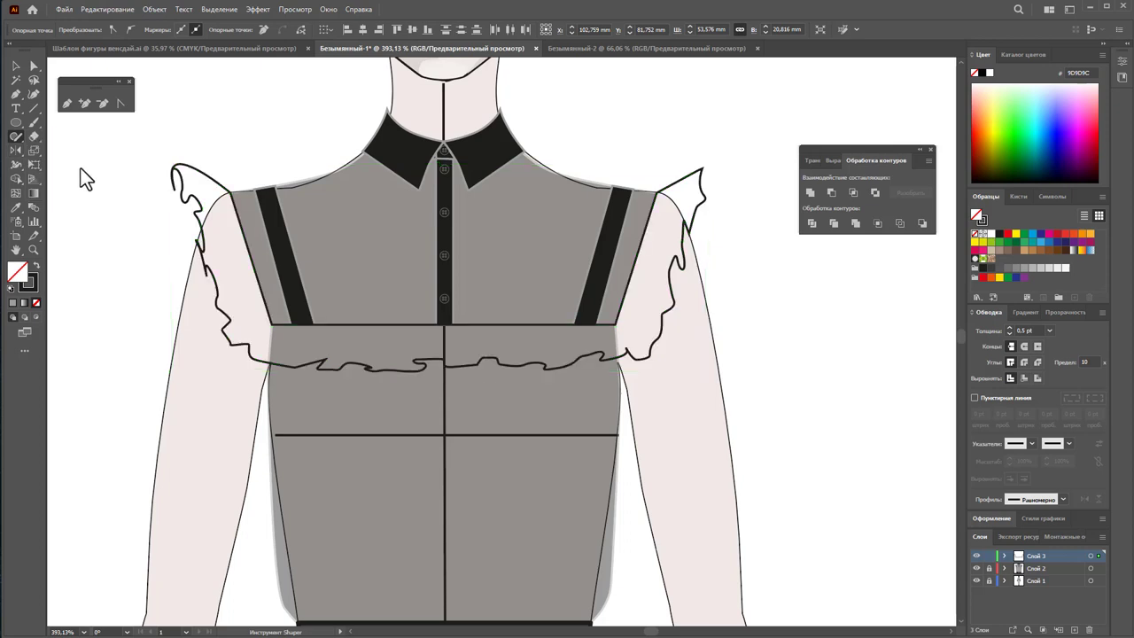
- Smooth the ruffle's jagged left sleeve edge and its wavy edge across the chest
{"action": "left_click_drag", "start_coordinate": [207, 248], "coordinate": [206, 255]}
{"action": "left_click", "coordinate": [207, 253]}
{"action": "left_click", "coordinate": [203, 260], "text": "shift"}
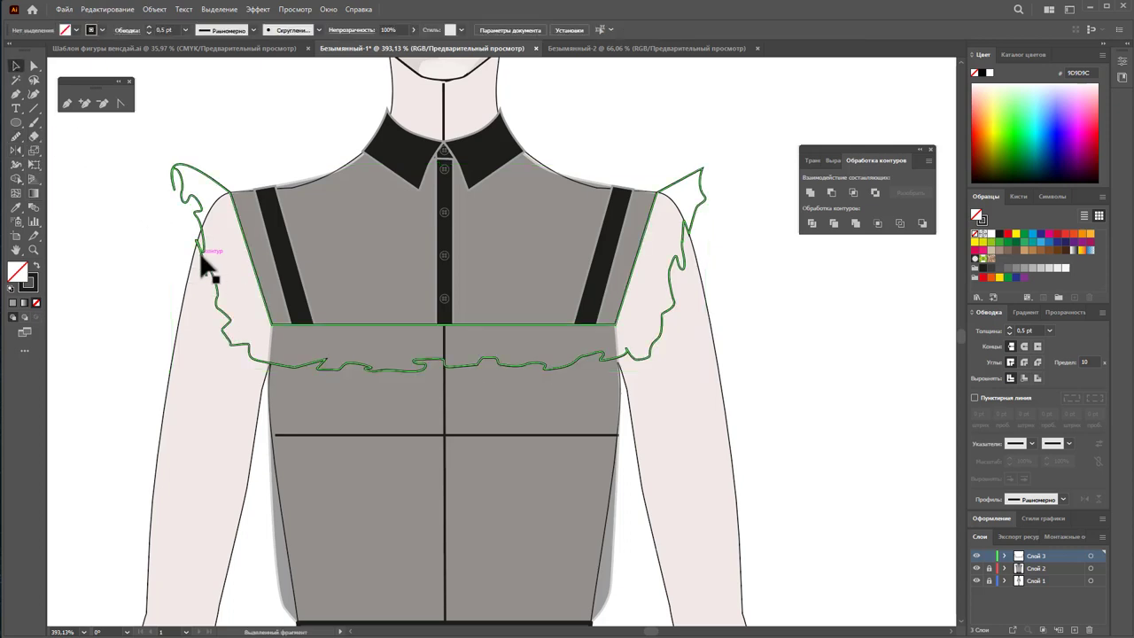
{"action": "left_click", "coordinate": [16, 137]}
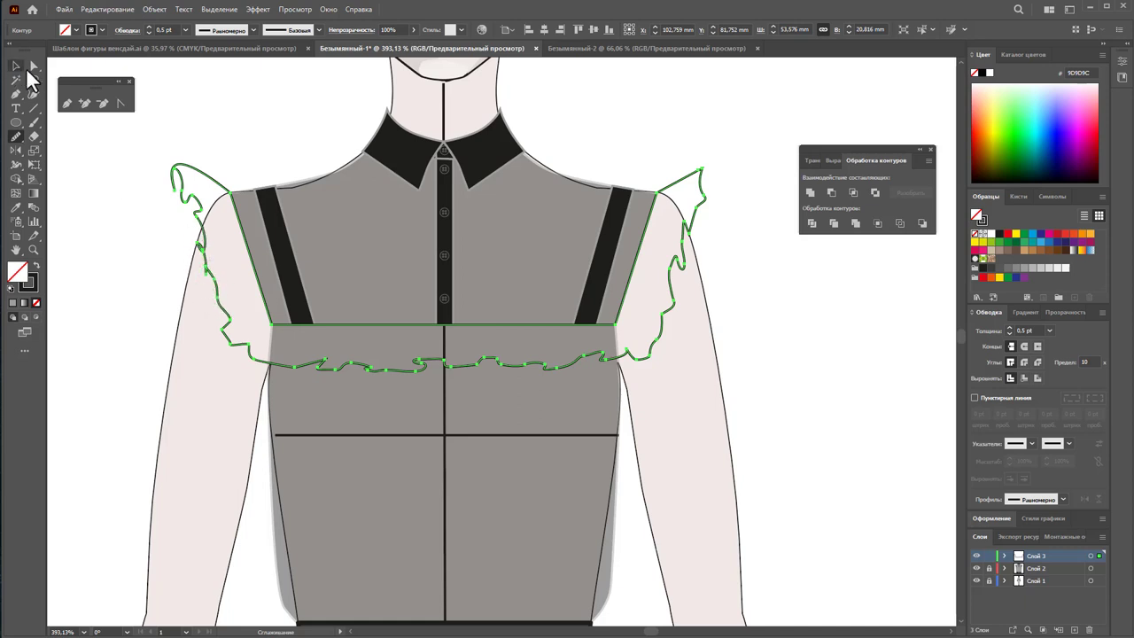
{"action": "left_click", "coordinate": [33, 66]}
{"action": "left_click_drag", "start_coordinate": [203, 254], "coordinate": [200, 258]}
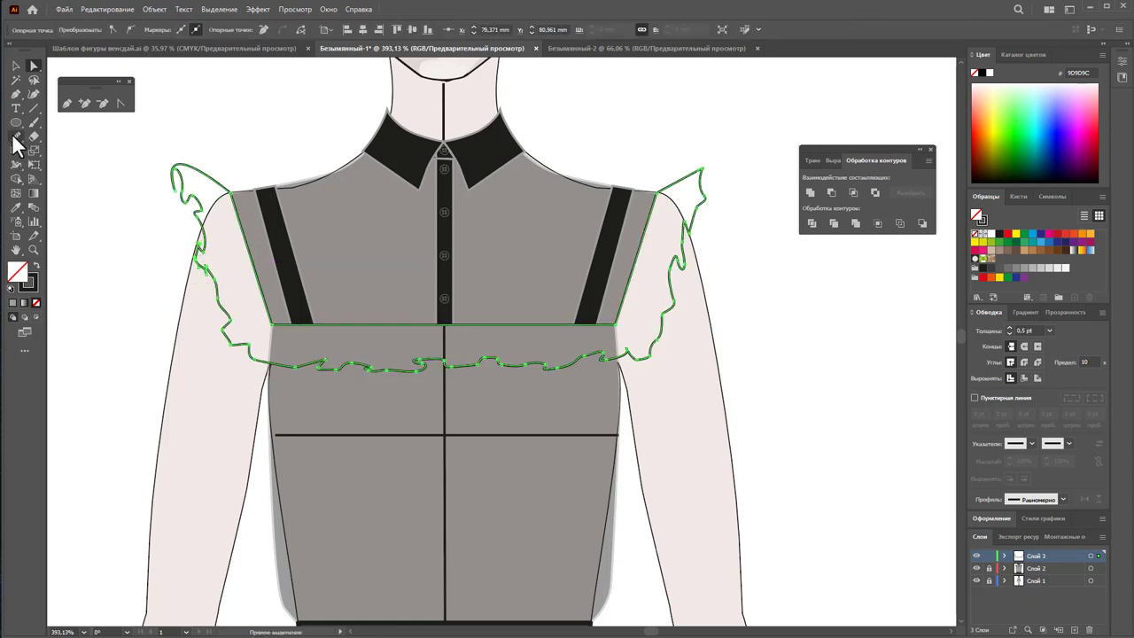
{"action": "left_click_drag", "start_coordinate": [197, 254], "coordinate": [233, 335]}
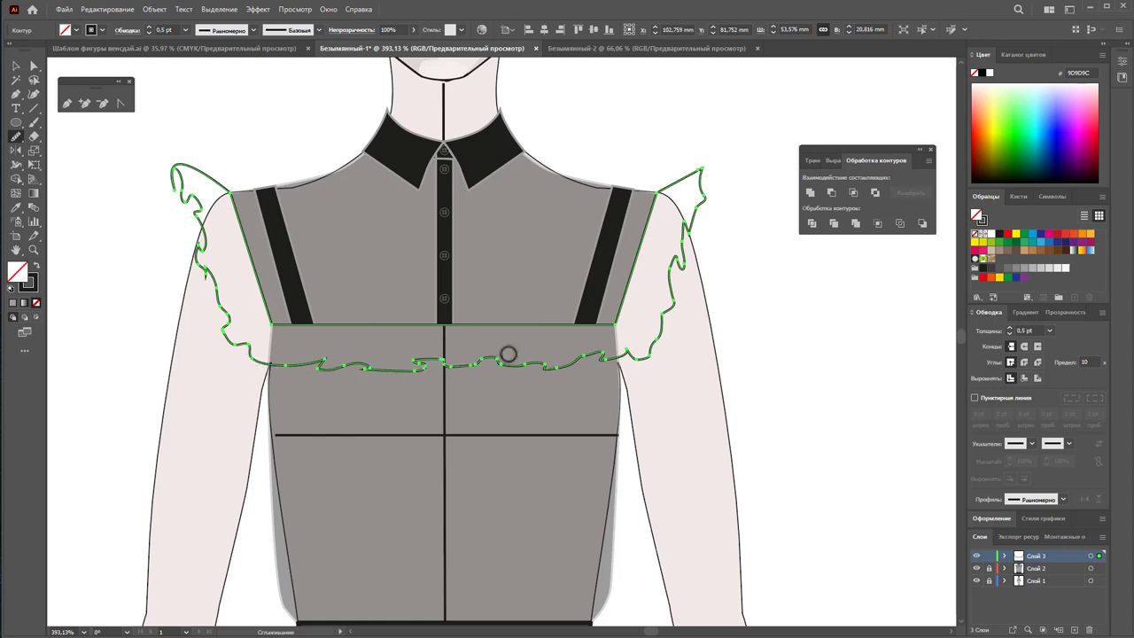
{"action": "left_click_drag", "start_coordinate": [638, 358], "coordinate": [599, 360]}
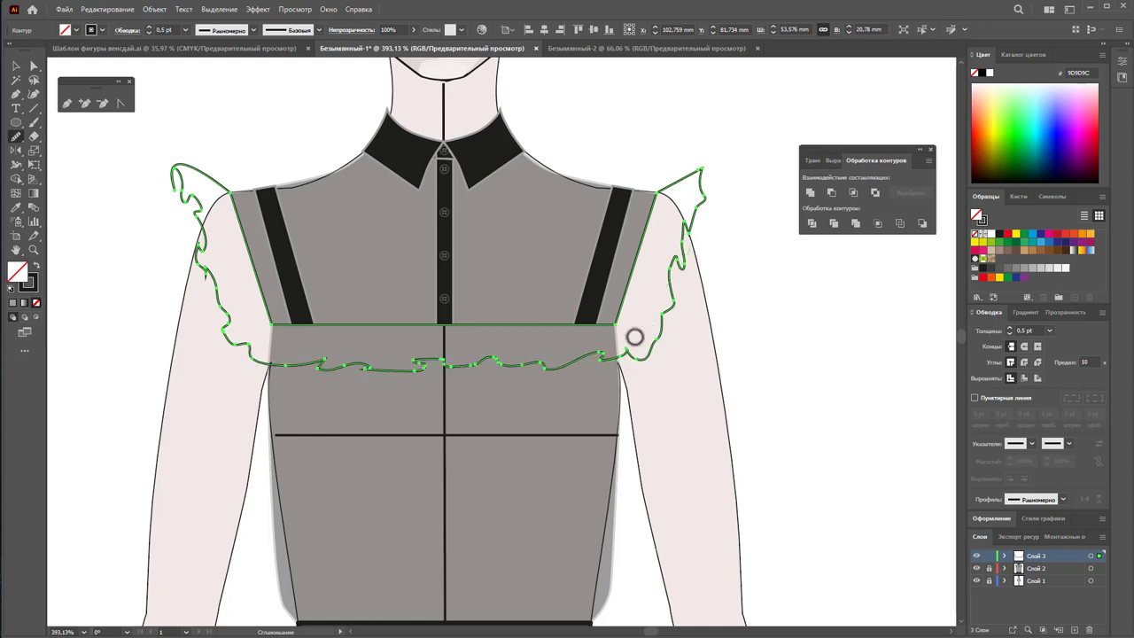
{"action": "left_click", "coordinate": [15, 65]}
{"action": "left_click", "coordinate": [77, 280]}
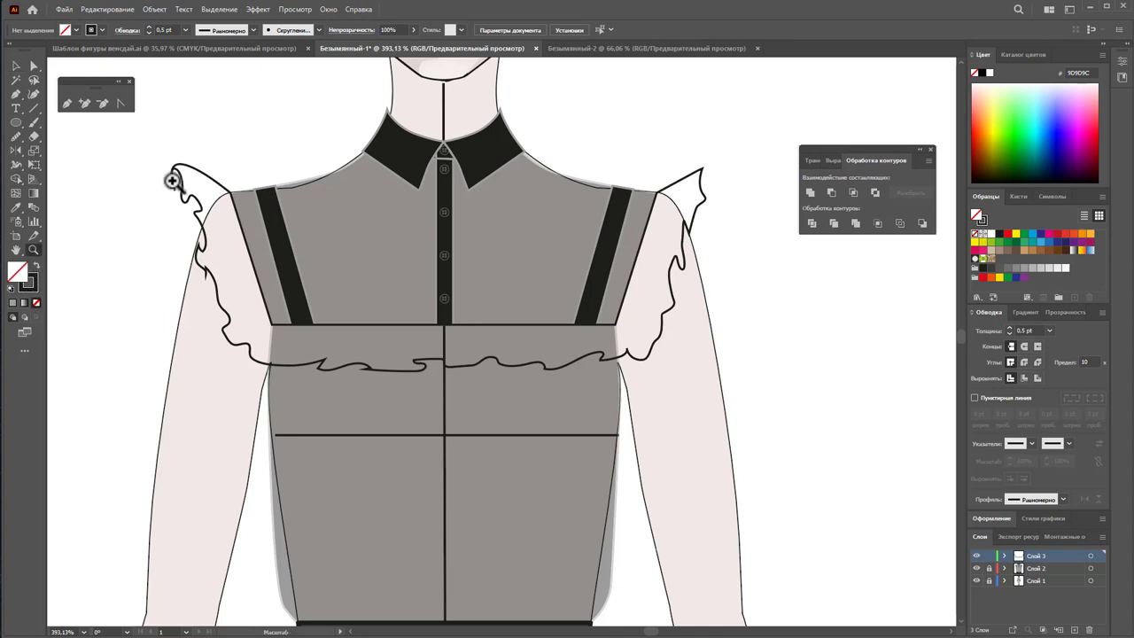
- Zoom in on the left shoulder ruffle and add a curved point at its top
{"action": "left_click_drag", "start_coordinate": [172, 181], "coordinate": [420, 357]}
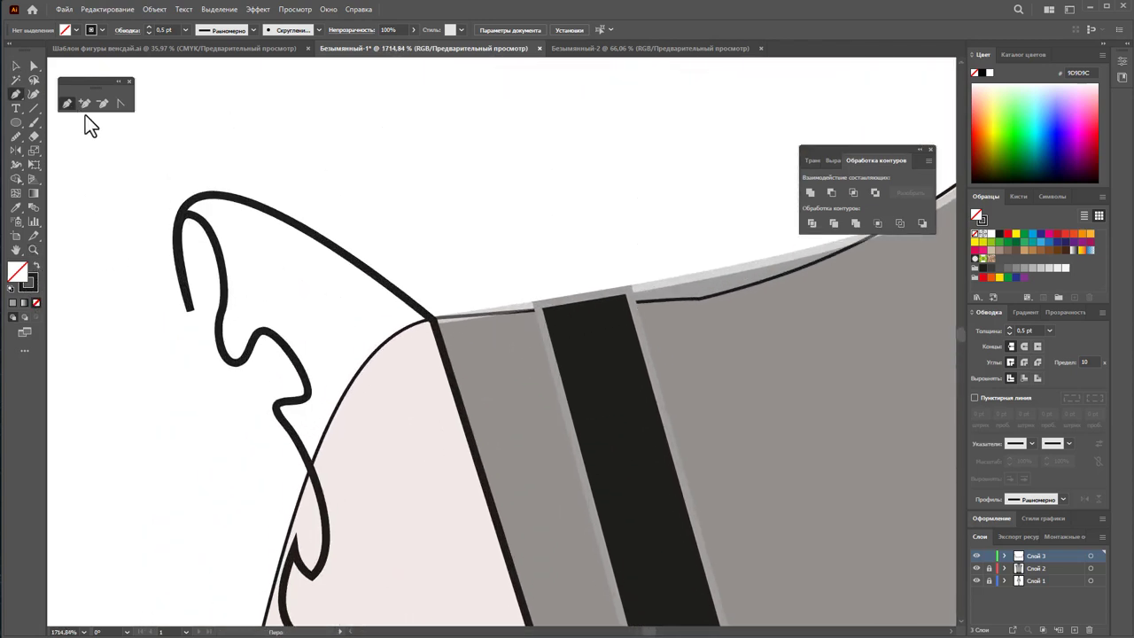
{"action": "left_click", "coordinate": [188, 310]}
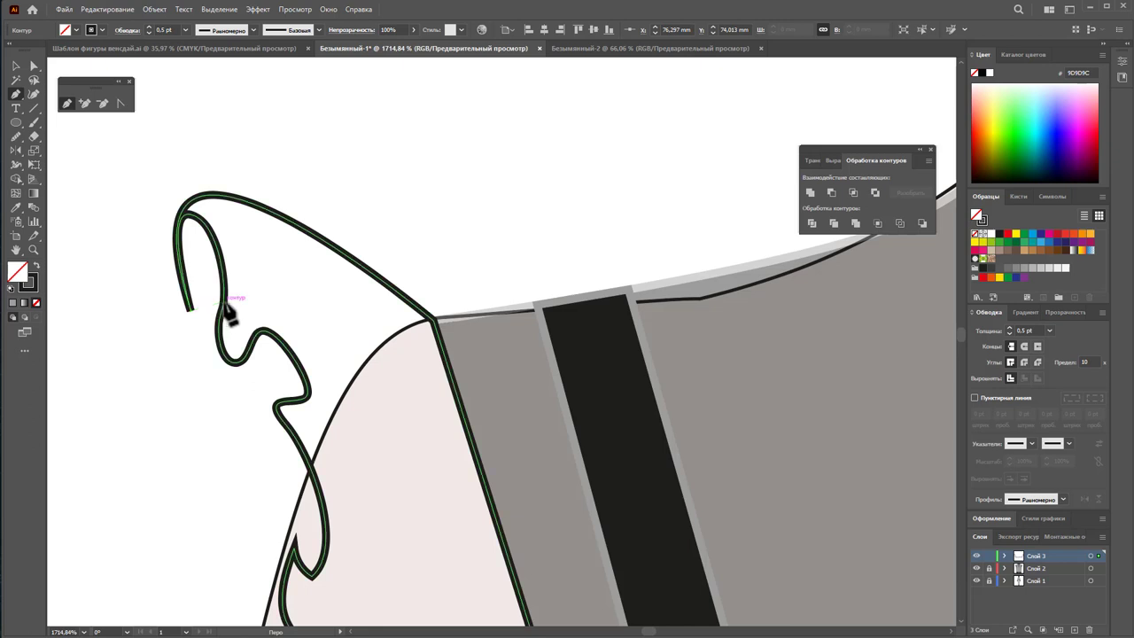
{"action": "left_click", "coordinate": [222, 302]}
{"action": "left_click_drag", "start_coordinate": [188, 214], "coordinate": [170, 241]}
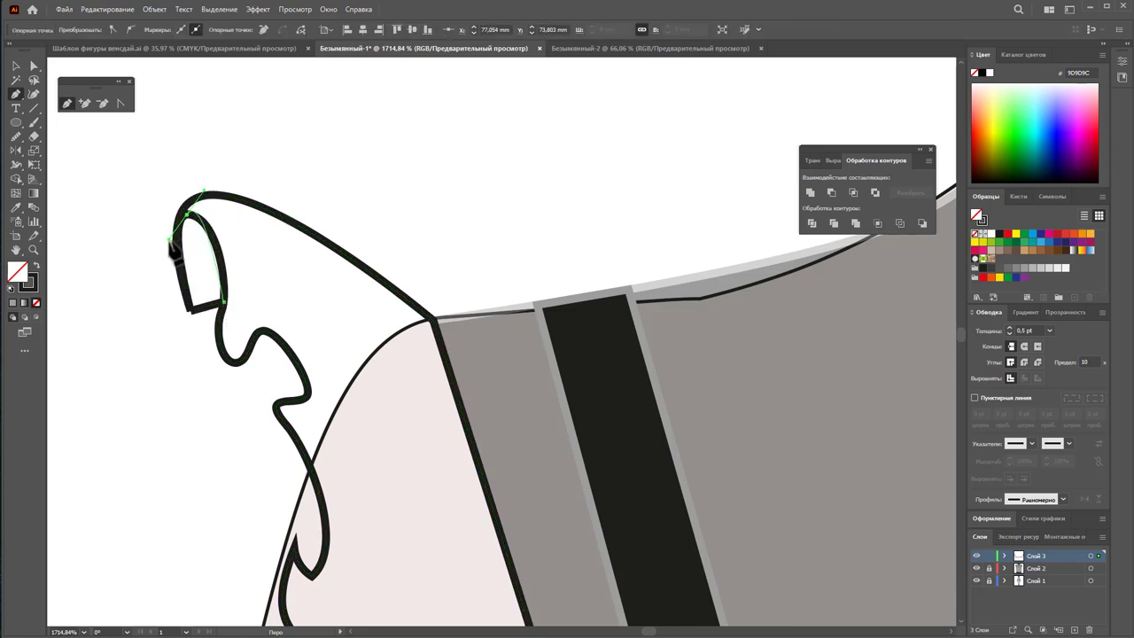
- Draw a small closed fold triangle in the left ruffle notch
{"action": "left_click", "coordinate": [204, 315]}
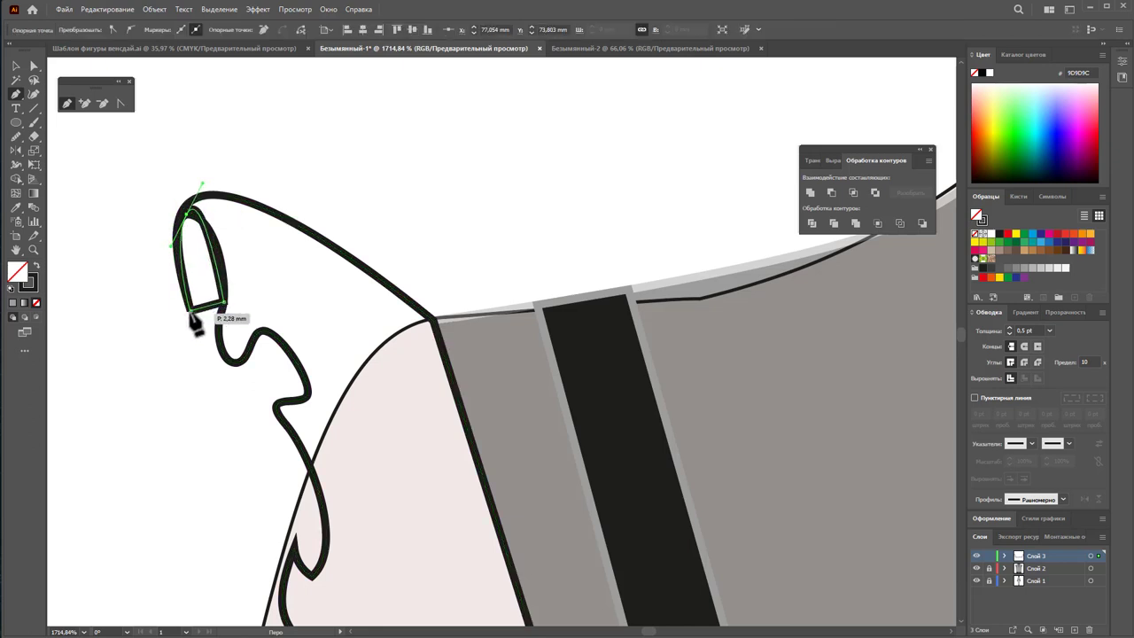
{"action": "left_click", "coordinate": [237, 362]}
{"action": "left_click", "coordinate": [291, 356]}
{"action": "left_click", "coordinate": [264, 330]}
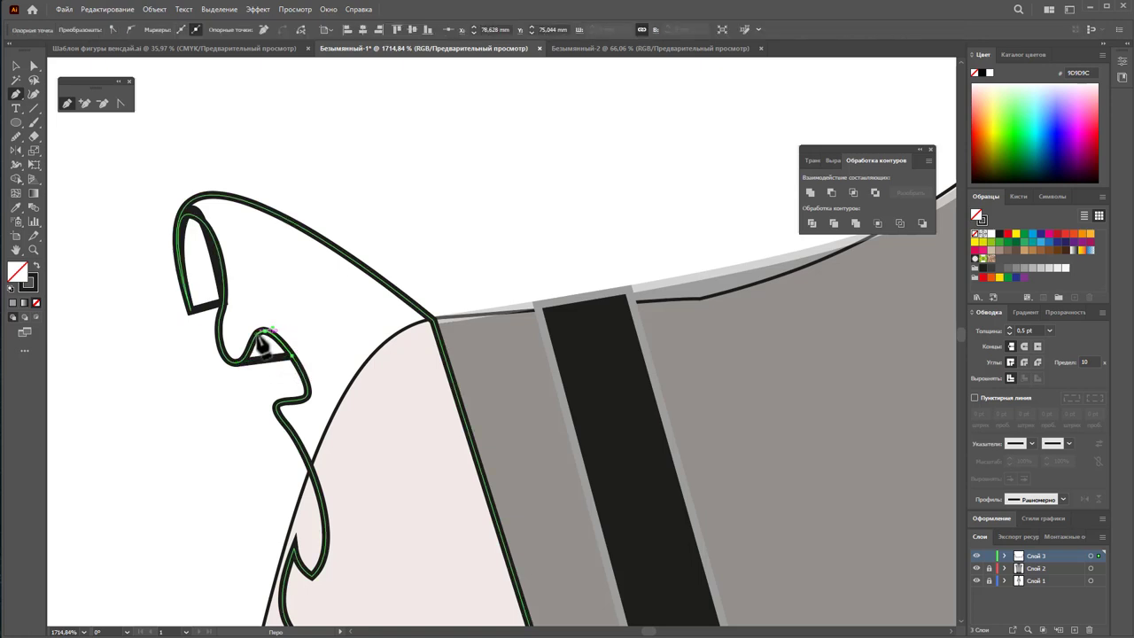
{"action": "left_click", "coordinate": [236, 363]}
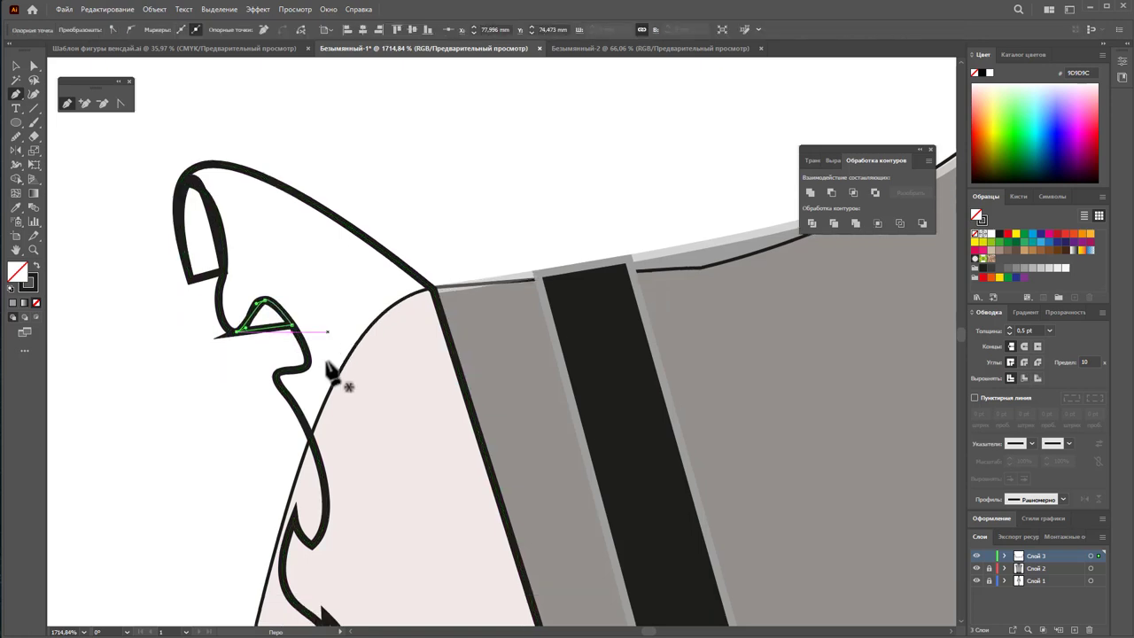
- Add a narrow closed fold shape in the lower ruffle notch
{"action": "scroll", "coordinate": [248, 310], "scroll_direction": "down", "scroll_amount": 5}
{"action": "left_click", "coordinate": [275, 225]}
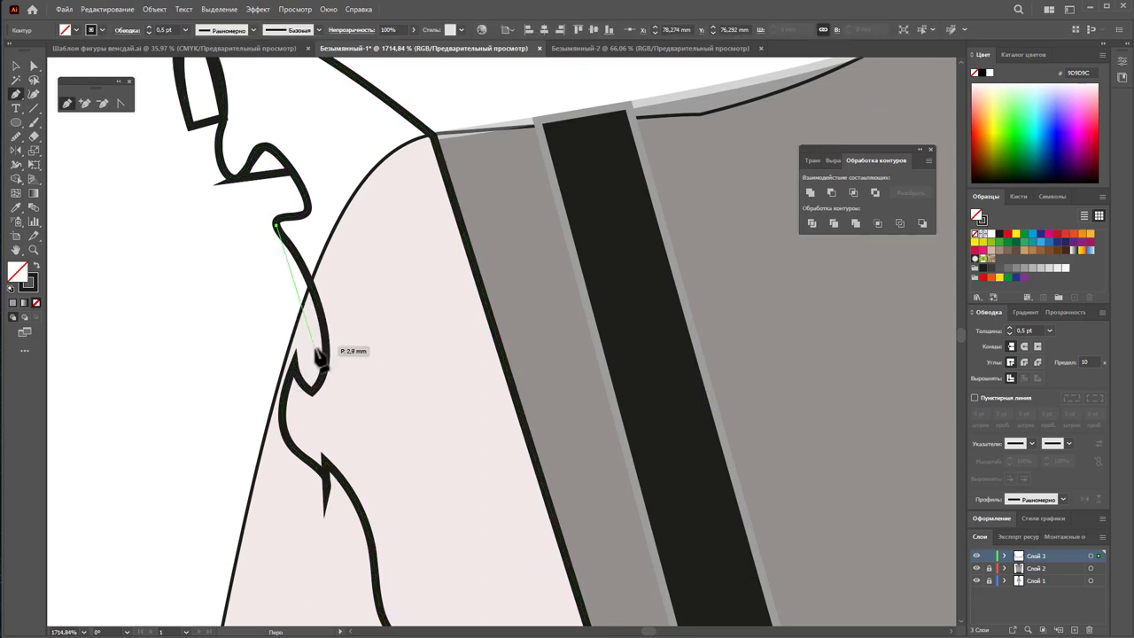
{"action": "left_click", "coordinate": [322, 365]}
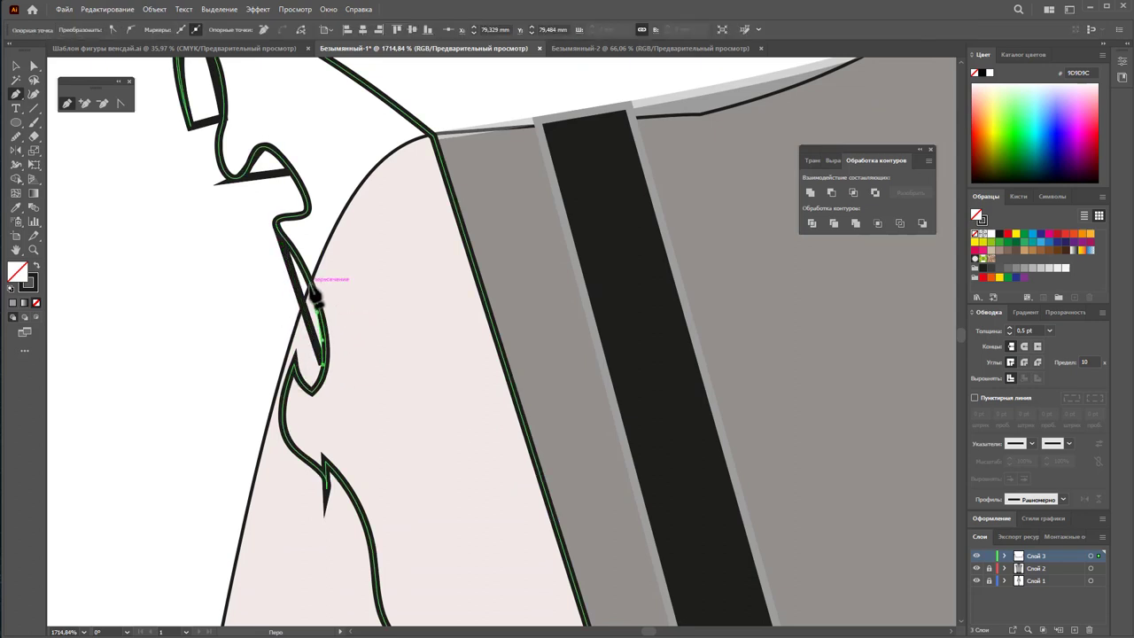
{"action": "left_click", "coordinate": [275, 225]}
- Draw a closed fold triangle in the next ruffle notch further along
{"action": "scroll", "coordinate": [390, 288], "scroll_direction": "down", "scroll_amount": 4}
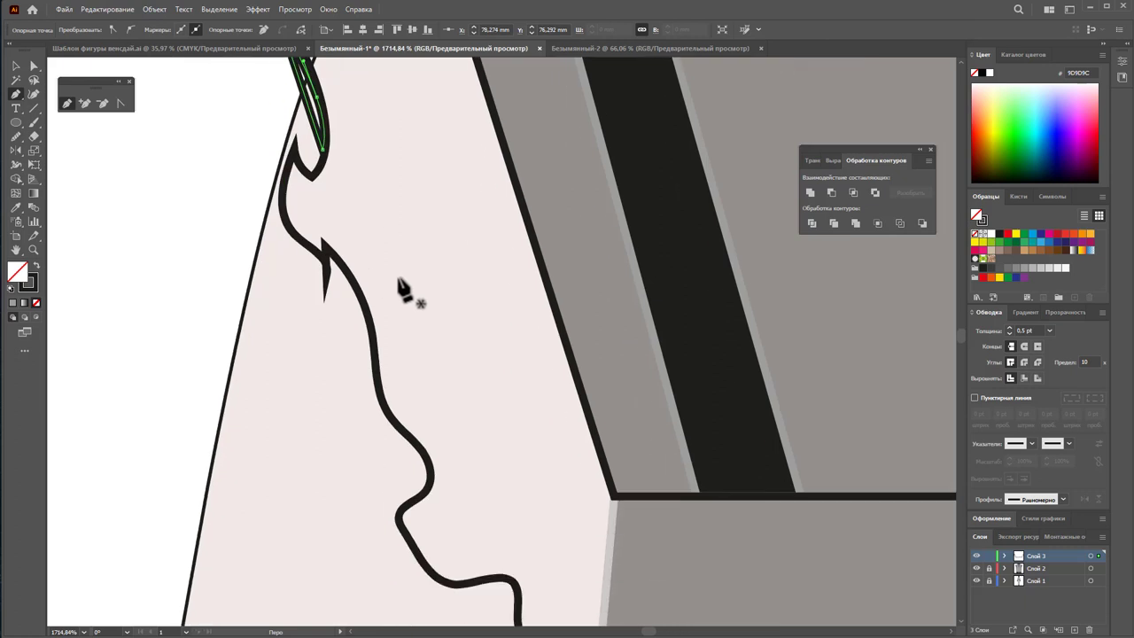
{"action": "scroll", "coordinate": [460, 306], "scroll_direction": "down", "scroll_amount": 6}
{"action": "scroll", "coordinate": [469, 310], "scroll_direction": "down", "scroll_amount": 1}
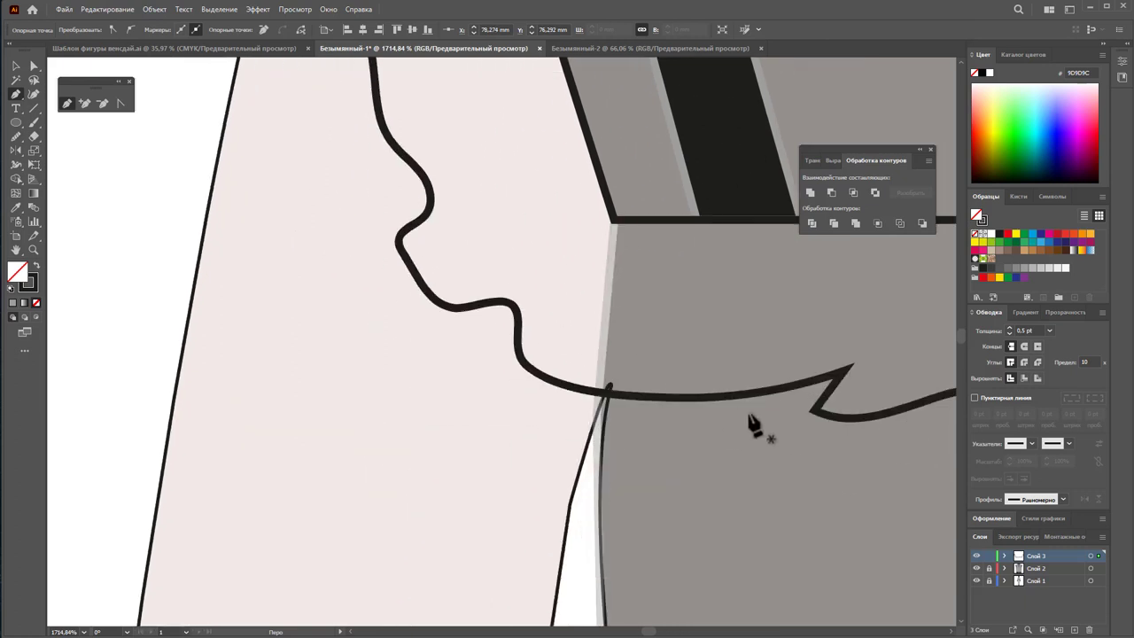
{"action": "left_click", "coordinate": [811, 408]}
{"action": "left_click", "coordinate": [802, 389]}
{"action": "left_click", "coordinate": [848, 368]}
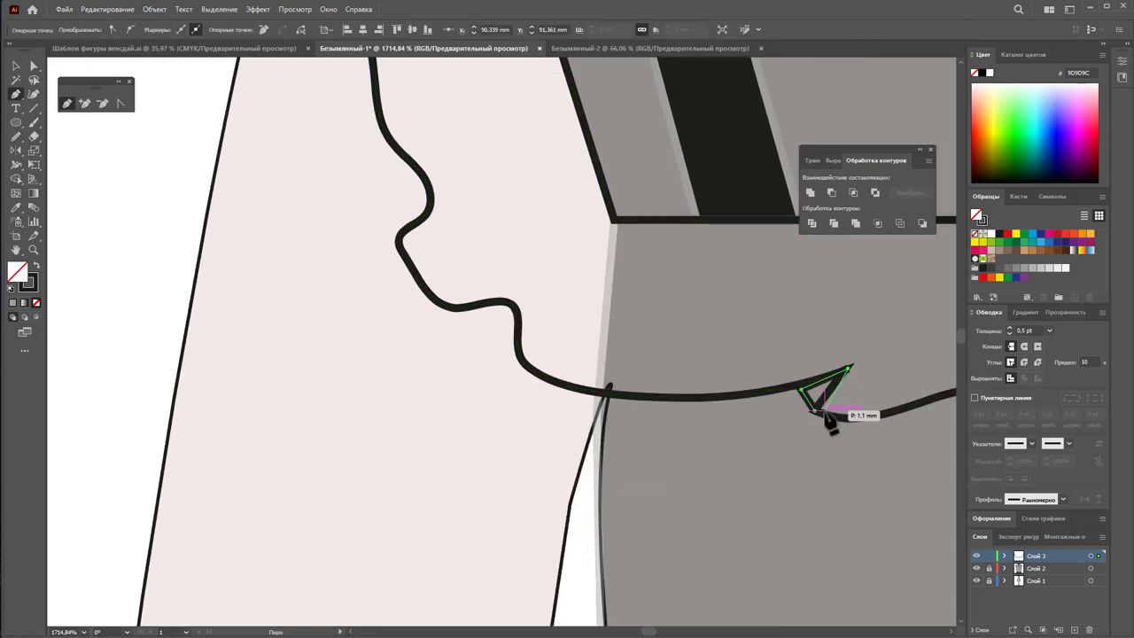
{"action": "left_click", "coordinate": [814, 410]}
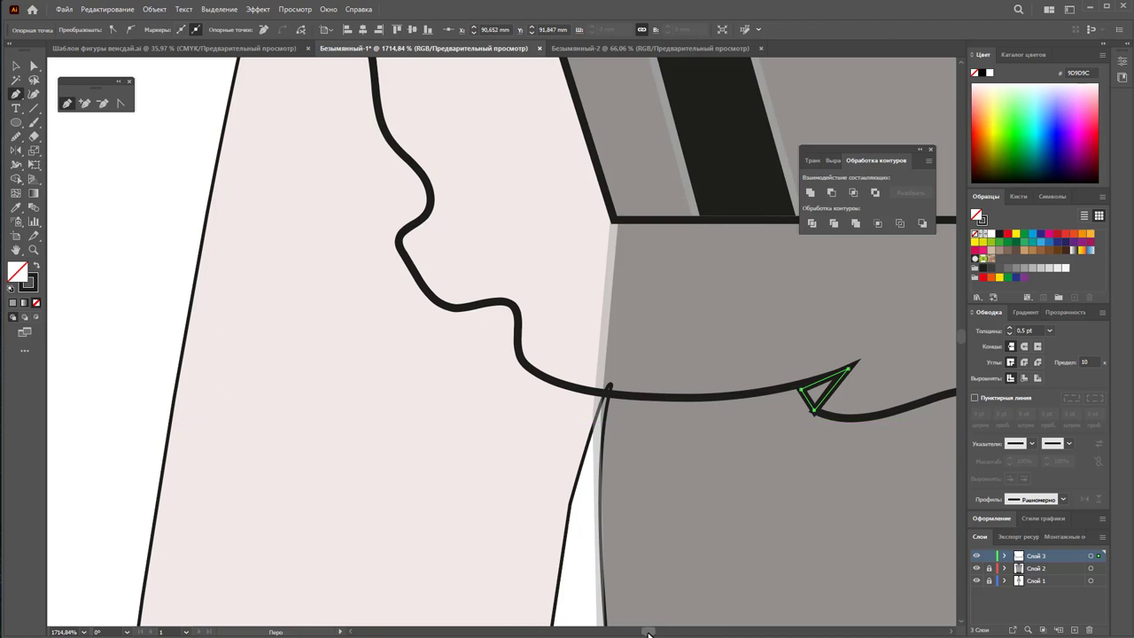
{"action": "left_click_drag", "start_coordinate": [647, 634], "coordinate": [651, 634]}
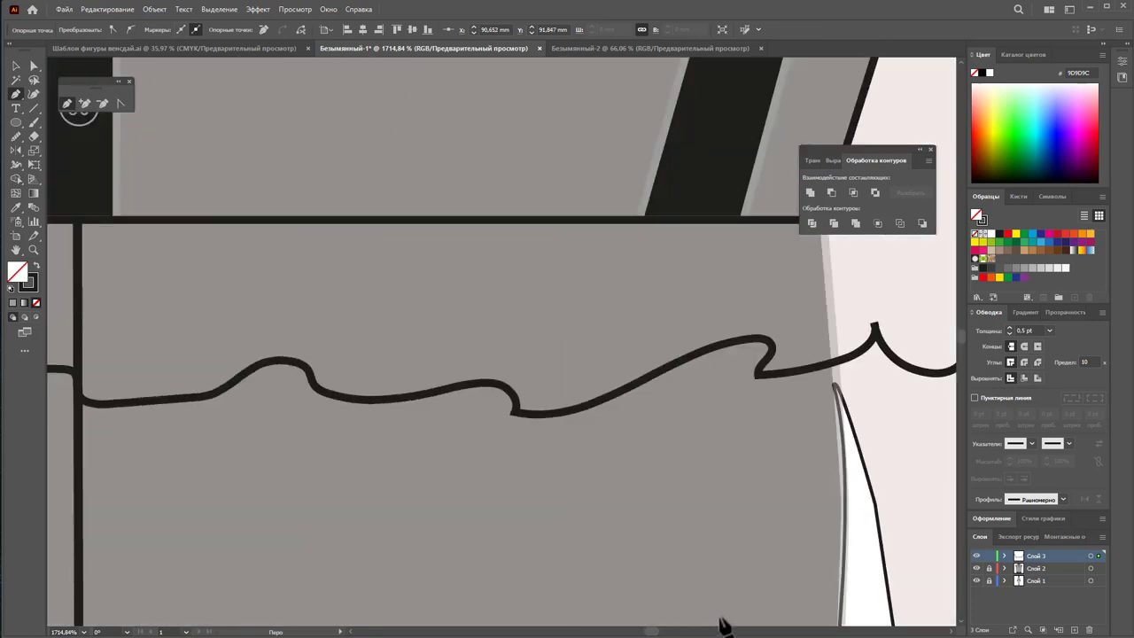
- Zoom out and select the right shoulder ruffle outline
{"action": "key", "text": "z"}
{"action": "left_click", "coordinate": [636, 369], "text": "alt"}
{"action": "left_click", "coordinate": [673, 334], "text": "alt"}
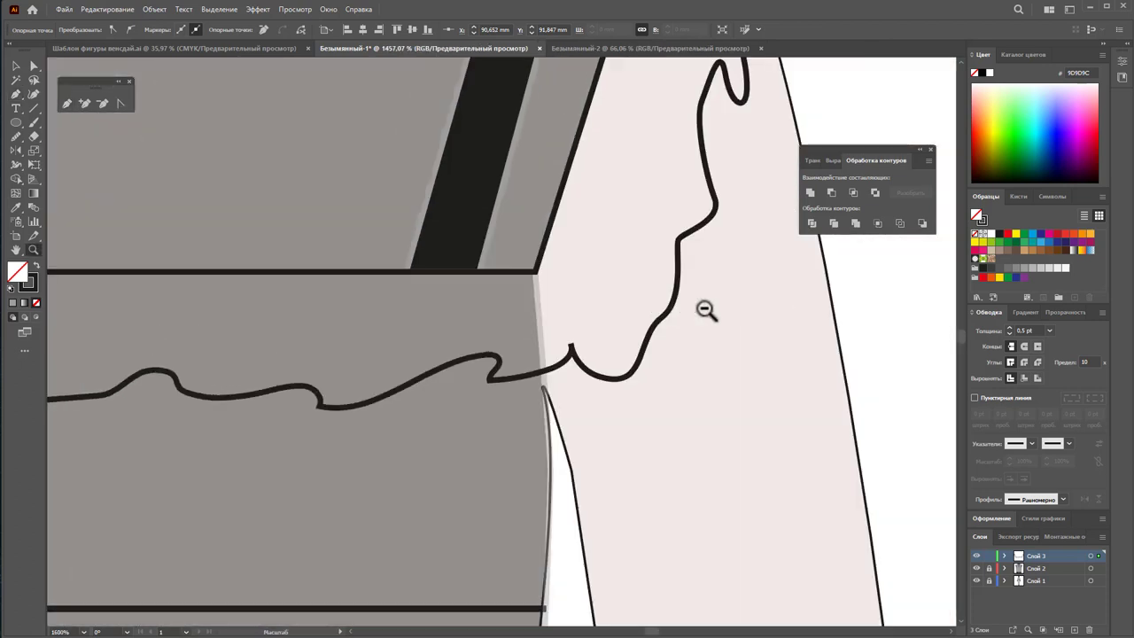
{"action": "left_click", "coordinate": [699, 314], "text": "alt"}
{"action": "scroll", "coordinate": [562, 164], "scroll_direction": "up", "scroll_amount": 3}
{"action": "scroll", "coordinate": [608, 322], "scroll_direction": "up", "scroll_amount": 2}
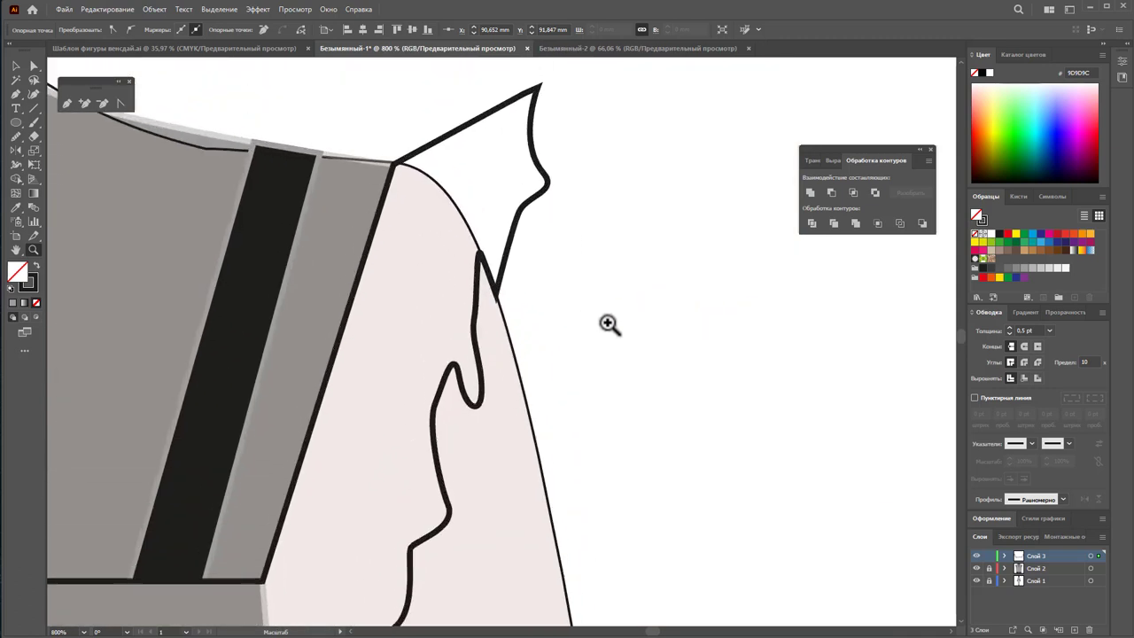
{"action": "left_click", "coordinate": [503, 320], "text": "ctrl"}
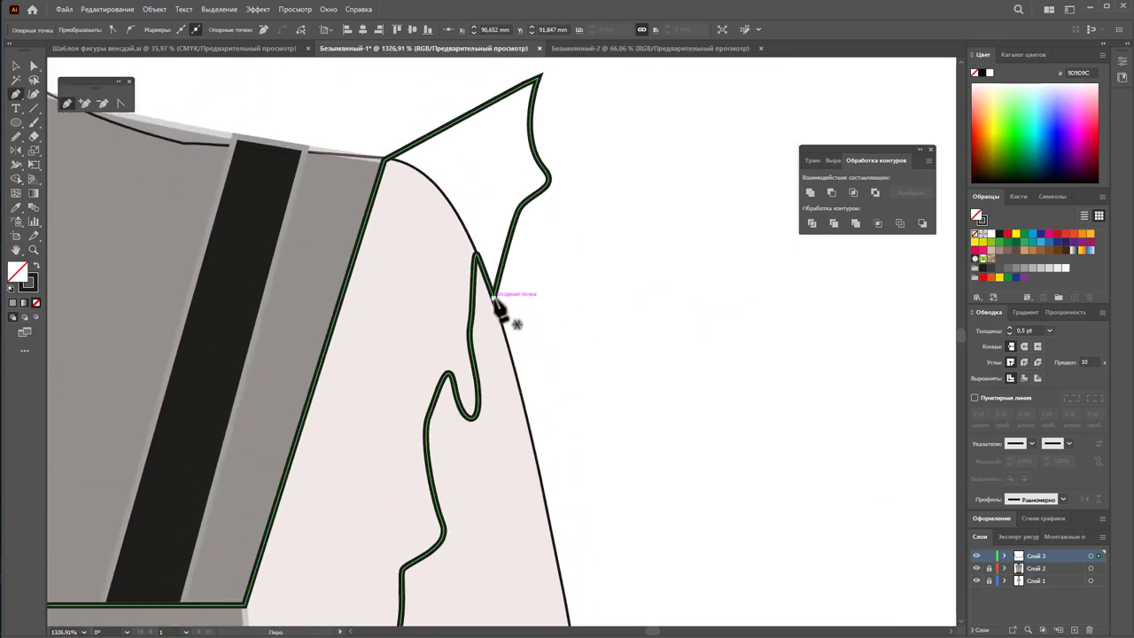
- Draw closed fold triangles in the right ruffle's notches
{"action": "left_click", "coordinate": [479, 266], "text": "ctrl"}
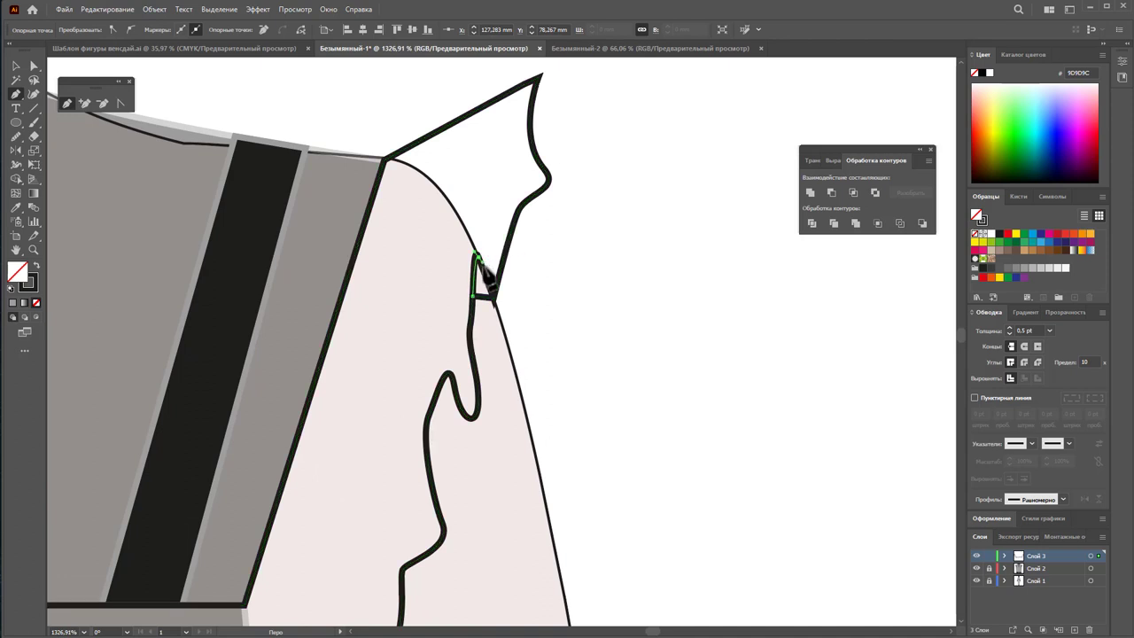
{"action": "left_click", "coordinate": [473, 418]}
{"action": "left_click", "coordinate": [427, 415]}
{"action": "left_click", "coordinate": [448, 373]}
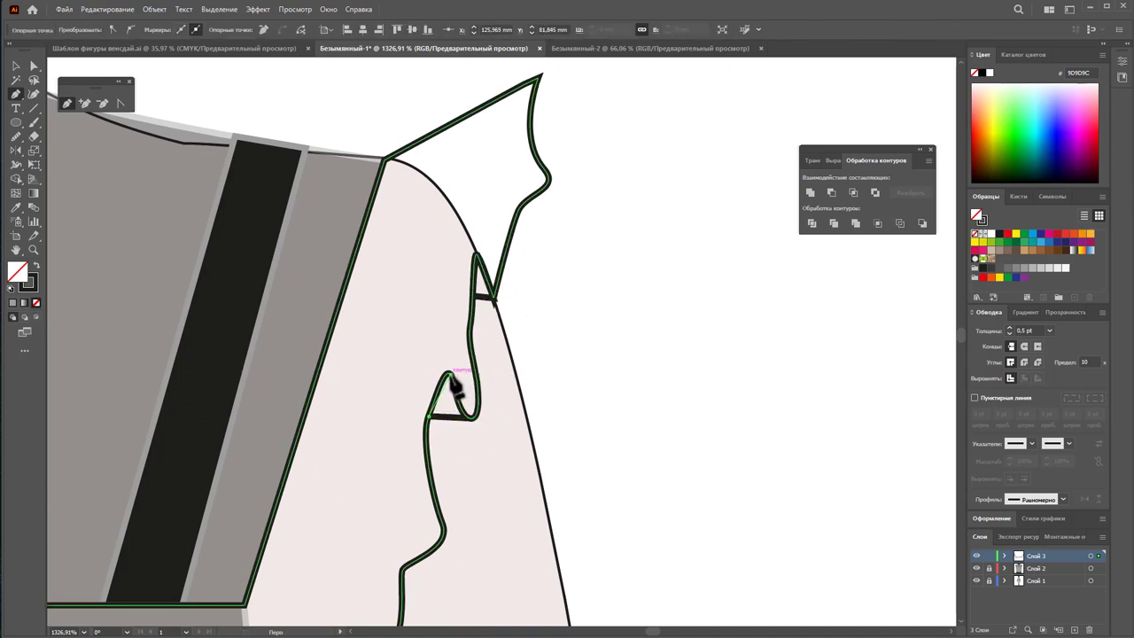
{"action": "left_click", "coordinate": [473, 418]}
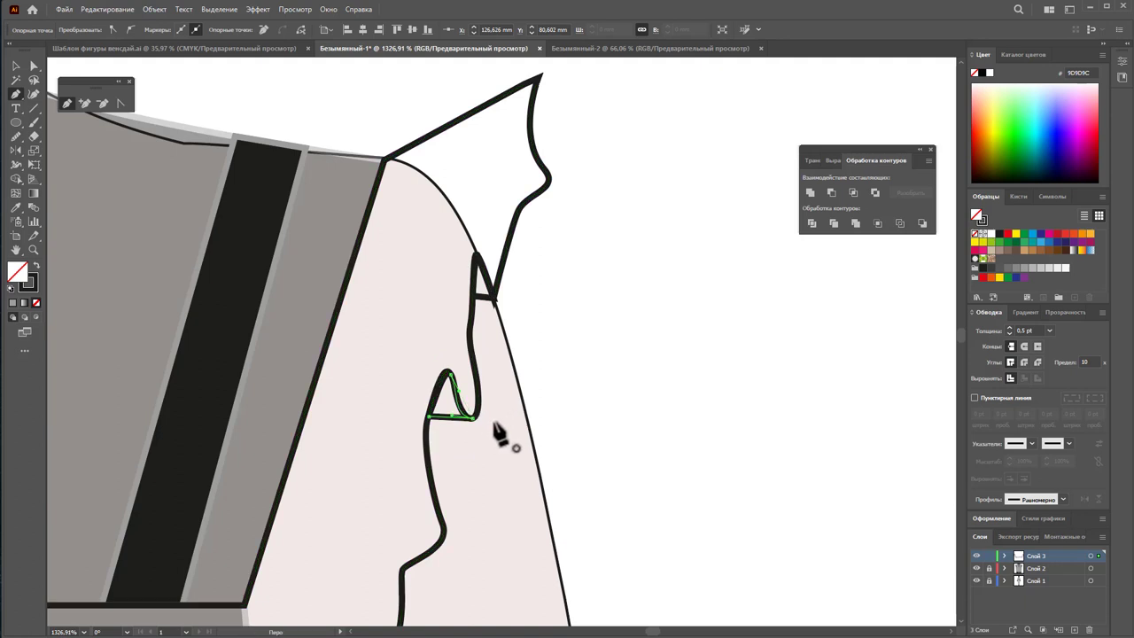
- Add a slim curved loop at the right ruffle's upper tip
{"action": "left_click_drag", "start_coordinate": [537, 78], "coordinate": [550, 92]}
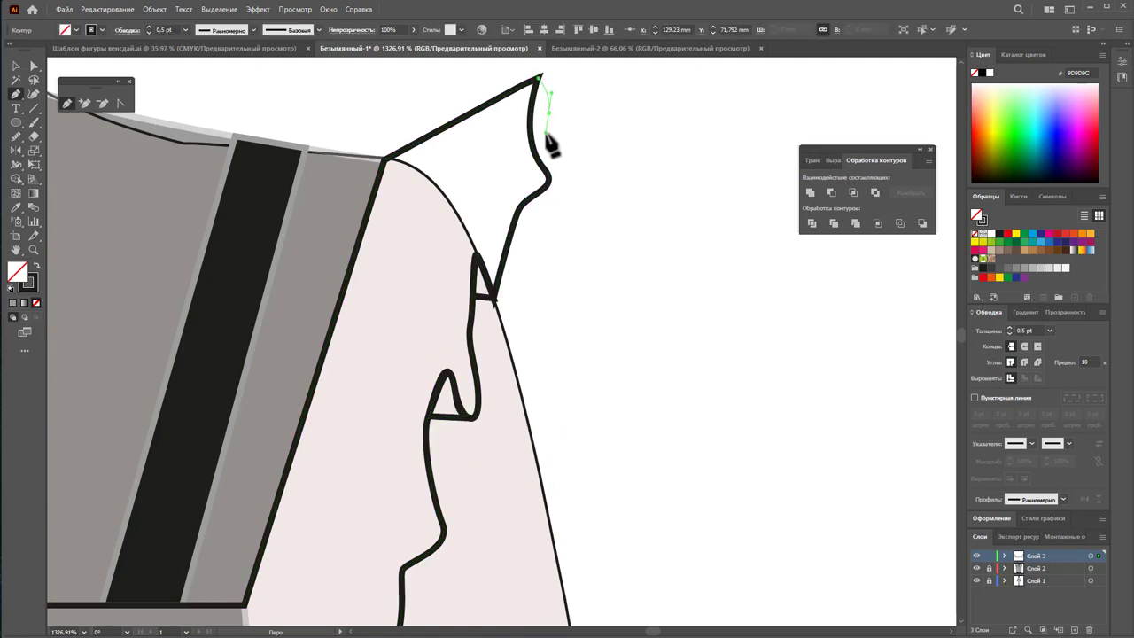
{"action": "left_click", "coordinate": [544, 171]}
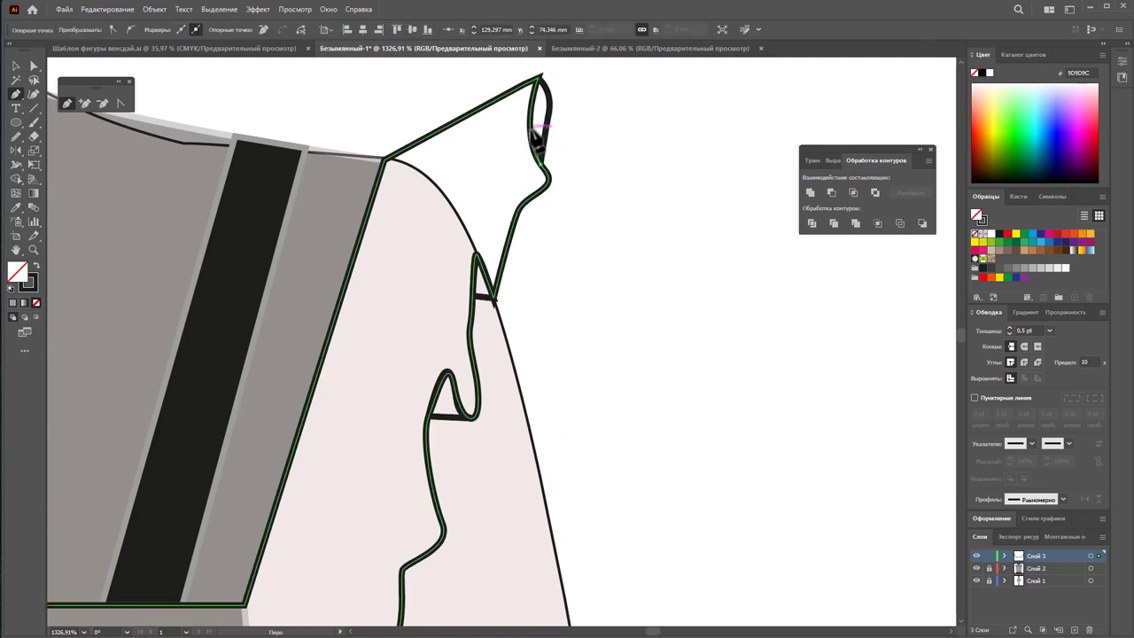
{"action": "left_click", "coordinate": [538, 80]}
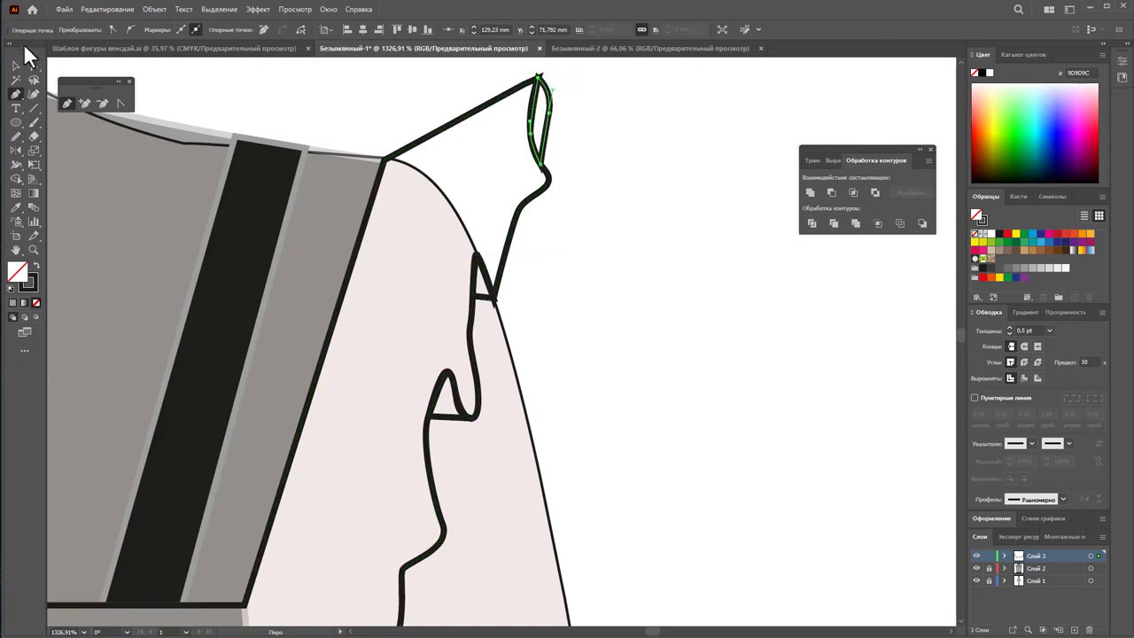
{"action": "key", "text": "ctrl+alt+space"}
{"action": "left_click", "coordinate": [301, 364]}
- Give the whole yoke-and-ruffle outline a Round Join stroke corner
{"action": "left_click", "coordinate": [367, 387]}
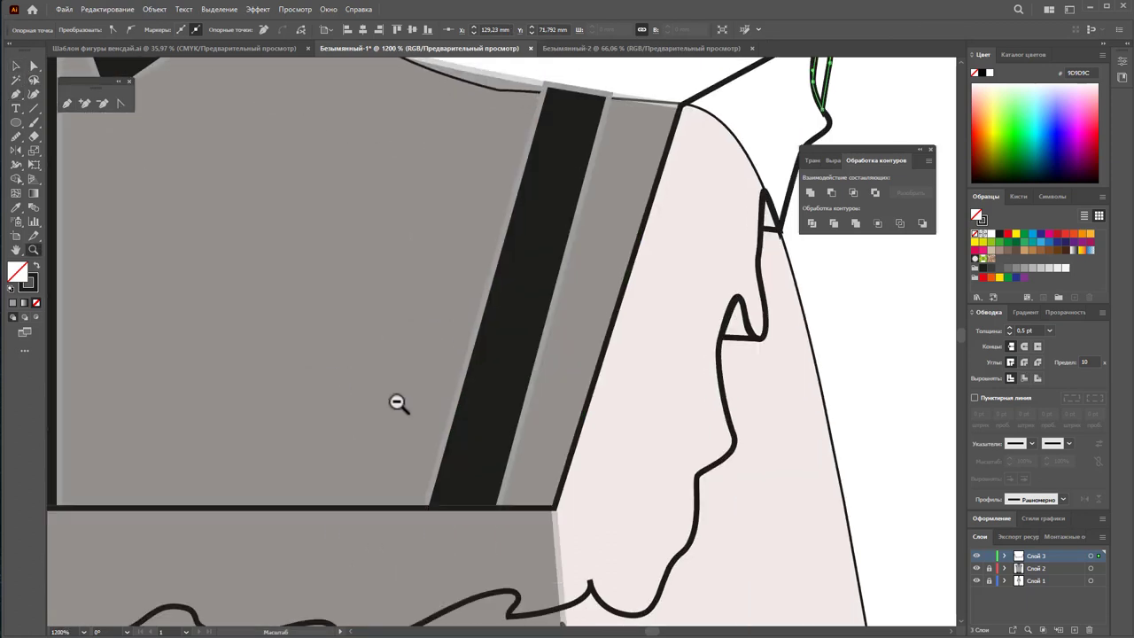
{"action": "left_click", "coordinate": [398, 399]}
{"action": "left_click", "coordinate": [711, 412], "text": "alt"}
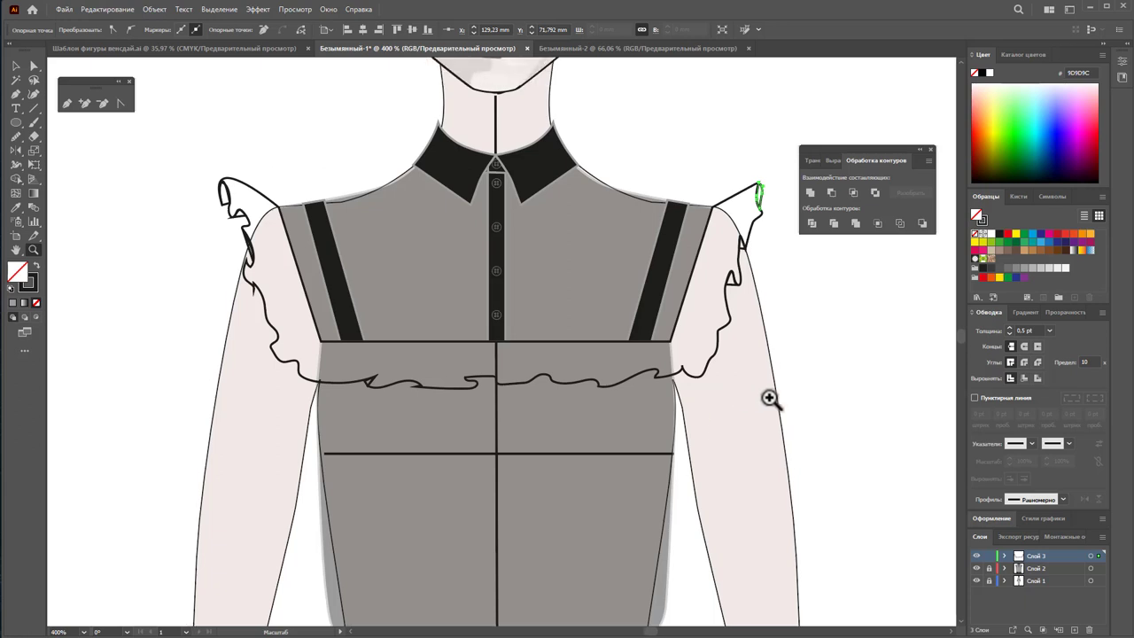
{"action": "left_click", "coordinate": [17, 67]}
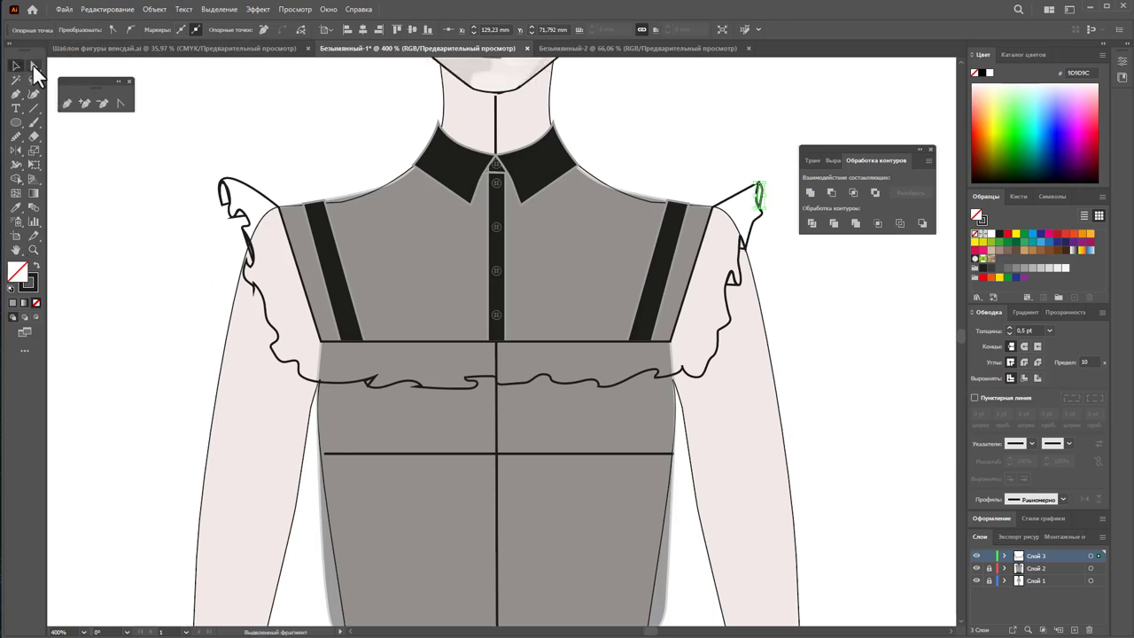
{"action": "left_click", "coordinate": [272, 162]}
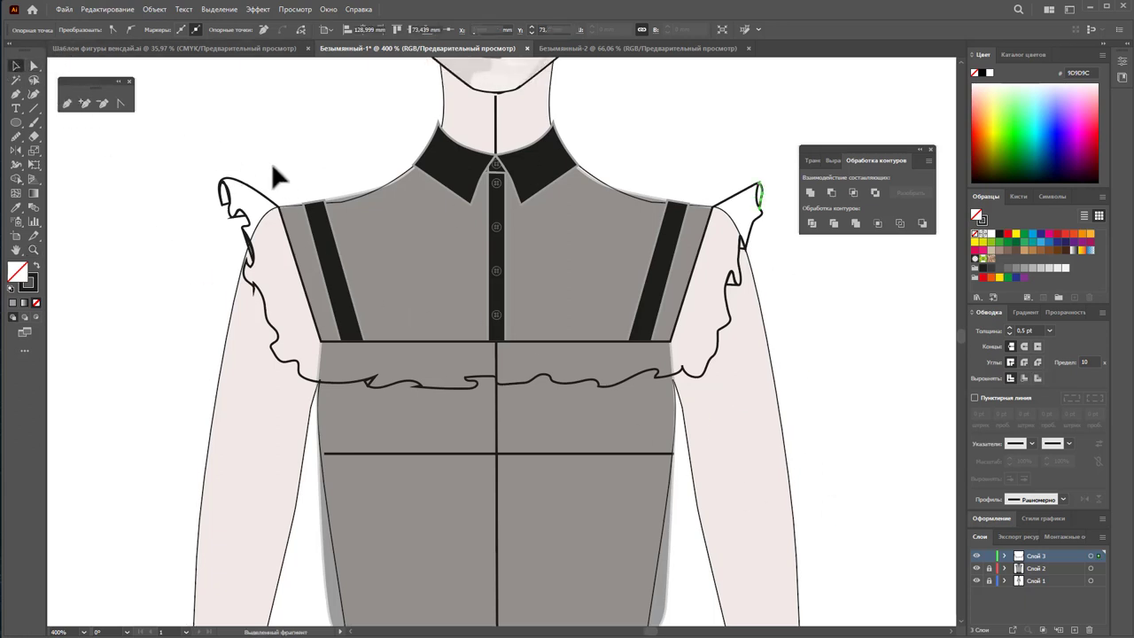
{"action": "left_click", "coordinate": [288, 220]}
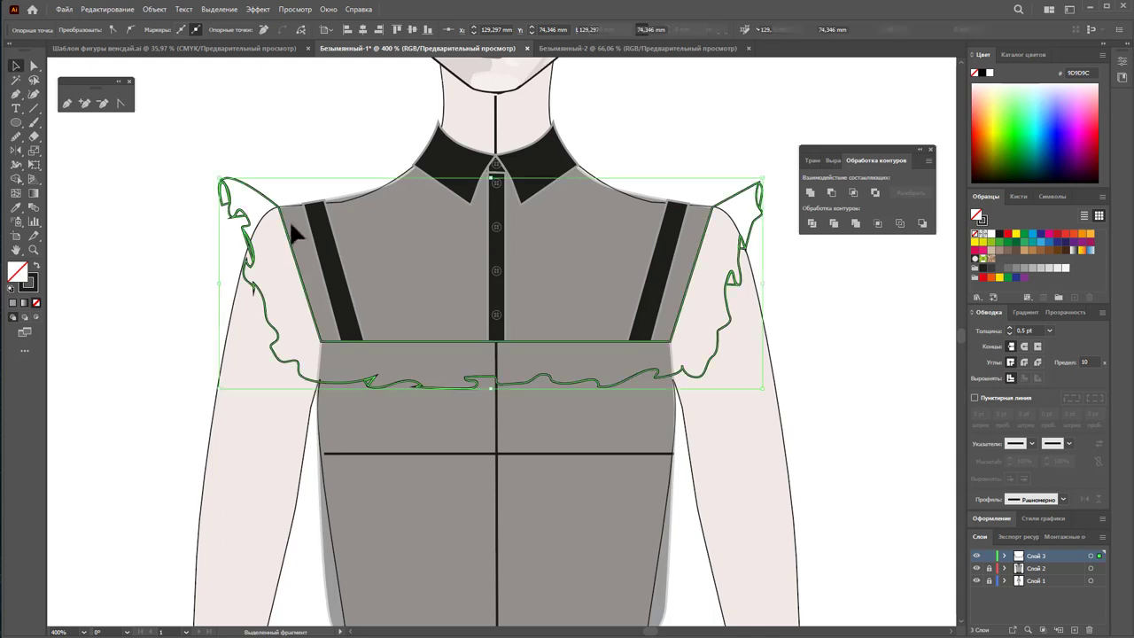
{"action": "left_click", "coordinate": [1023, 362]}
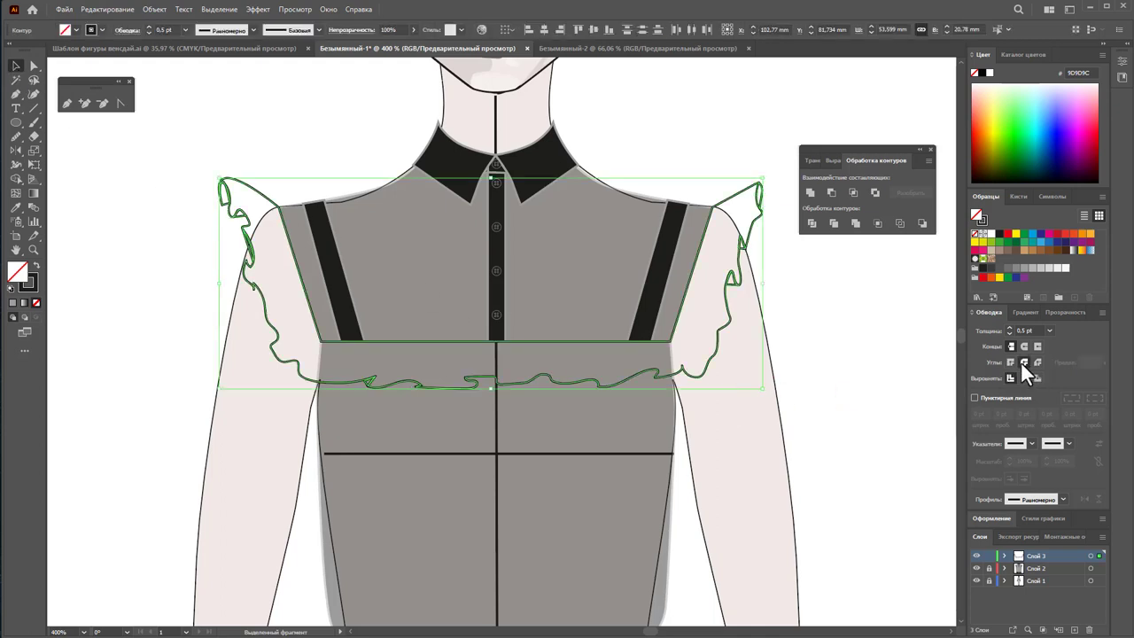
{"action": "left_click", "coordinate": [850, 379]}
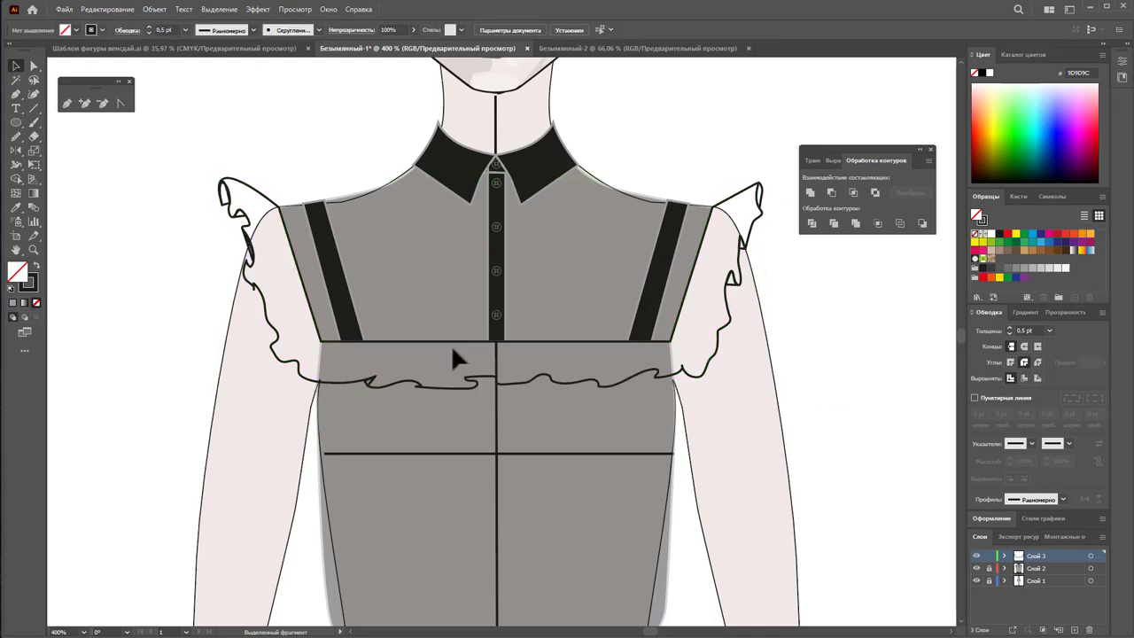
- Add a new layer, Слой 4, for the ruffle fold lines
{"action": "left_click_drag", "start_coordinate": [288, 262], "coordinate": [271, 368]}
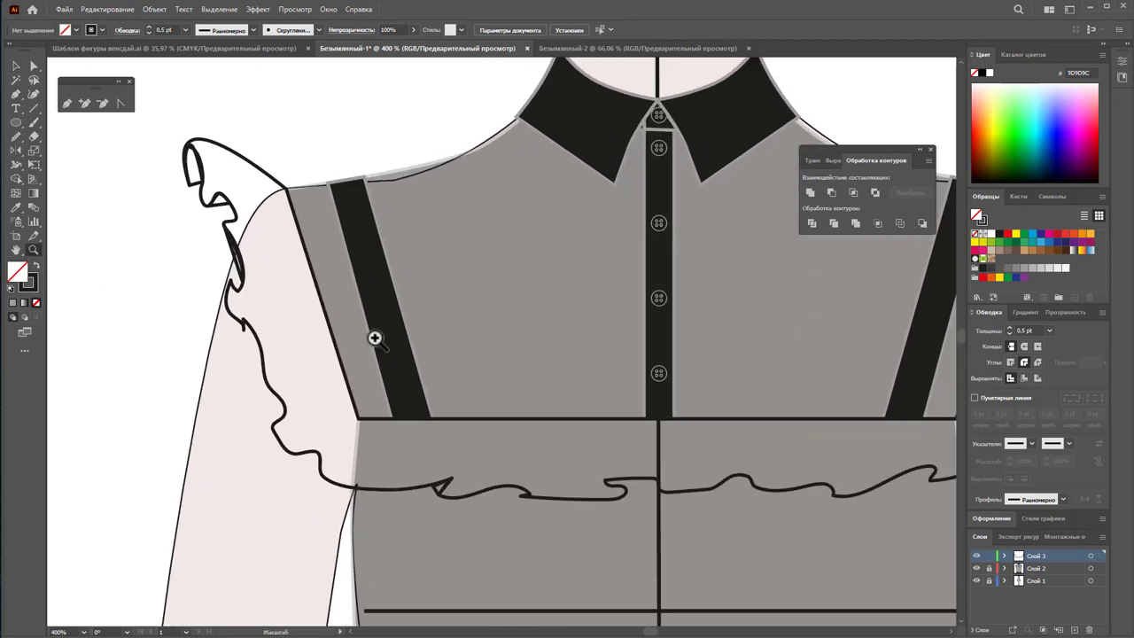
{"action": "left_click", "coordinate": [66, 103]}
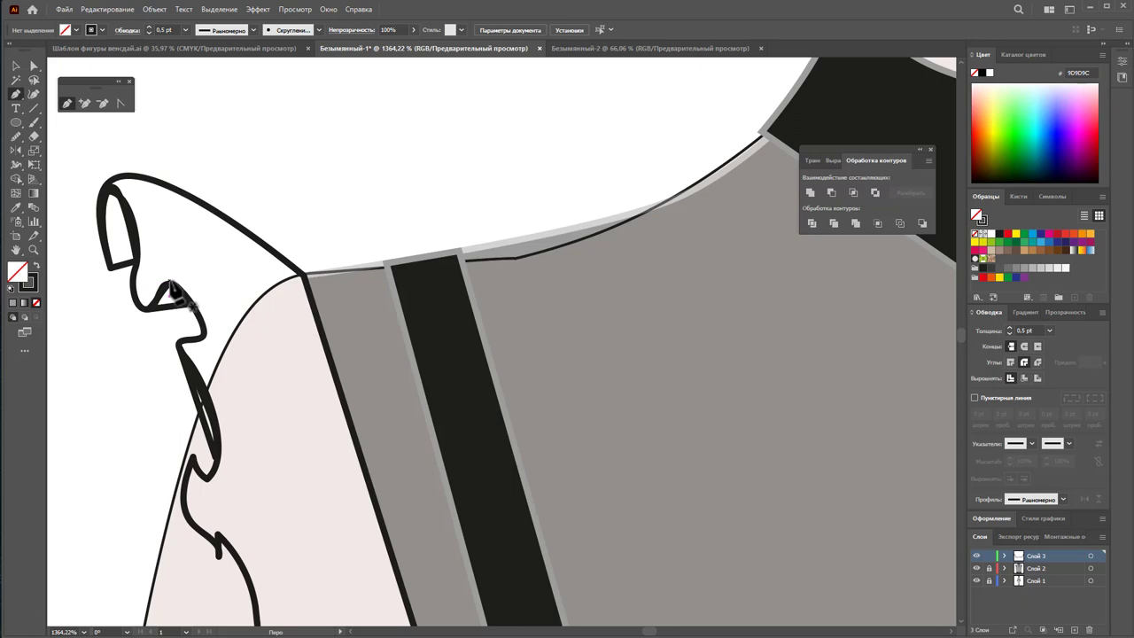
{"action": "left_click", "coordinate": [1074, 629]}
{"action": "left_click_drag", "start_coordinate": [168, 284], "coordinate": [304, 301]}
{"action": "left_click", "coordinate": [33, 110]}
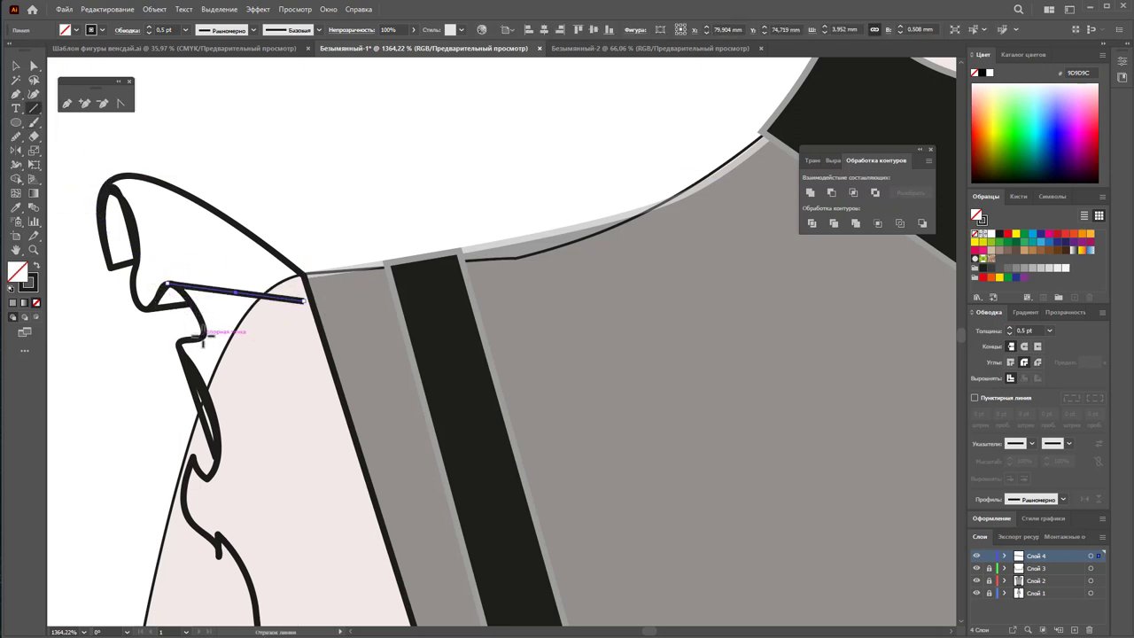
- Draw five short crease lines across the left ruffle and front ruffle
{"action": "left_click_drag", "start_coordinate": [203, 335], "coordinate": [276, 323]}
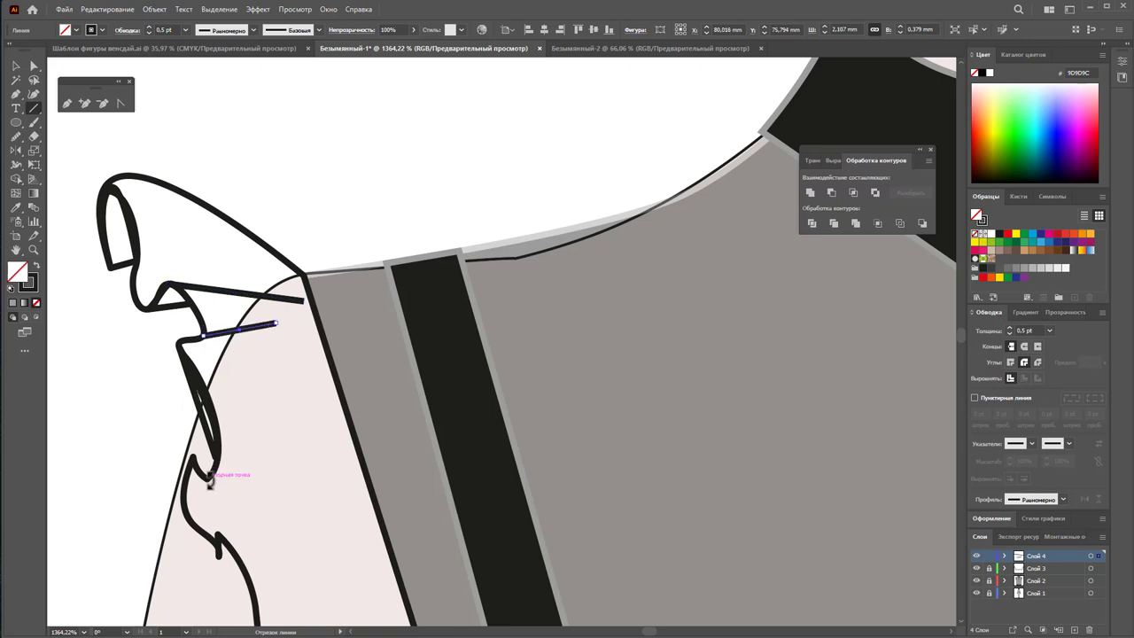
{"action": "left_click_drag", "start_coordinate": [210, 481], "coordinate": [310, 434]}
{"action": "scroll", "coordinate": [342, 417], "scroll_direction": "down", "scroll_amount": 3}
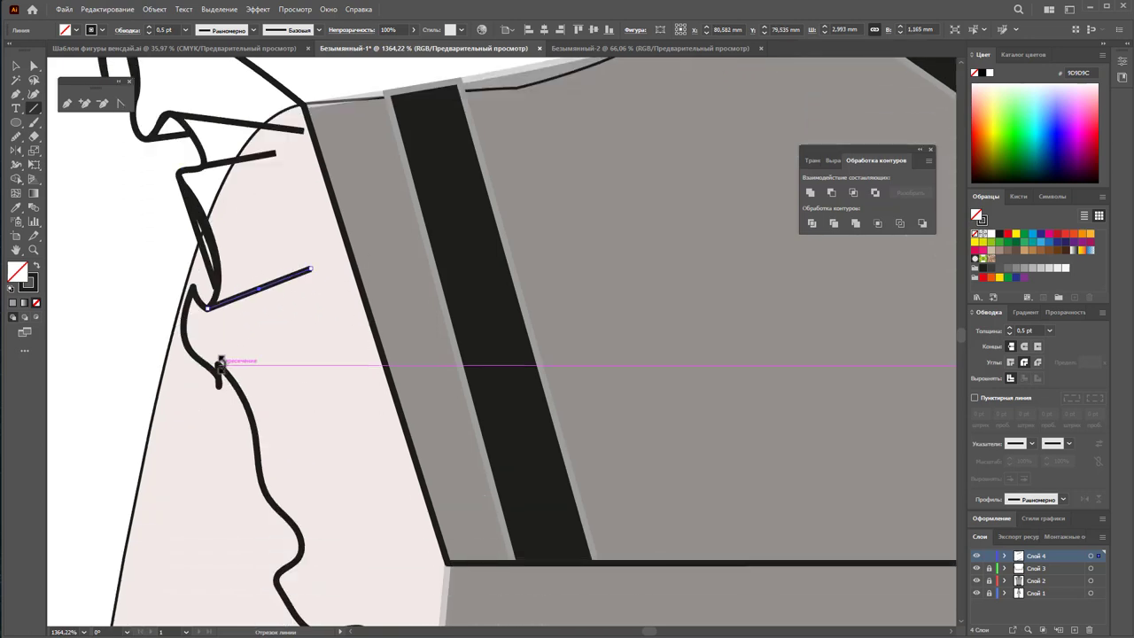
{"action": "left_click_drag", "start_coordinate": [220, 363], "coordinate": [367, 325]}
{"action": "scroll", "coordinate": [322, 430], "scroll_direction": "down", "scroll_amount": 2}
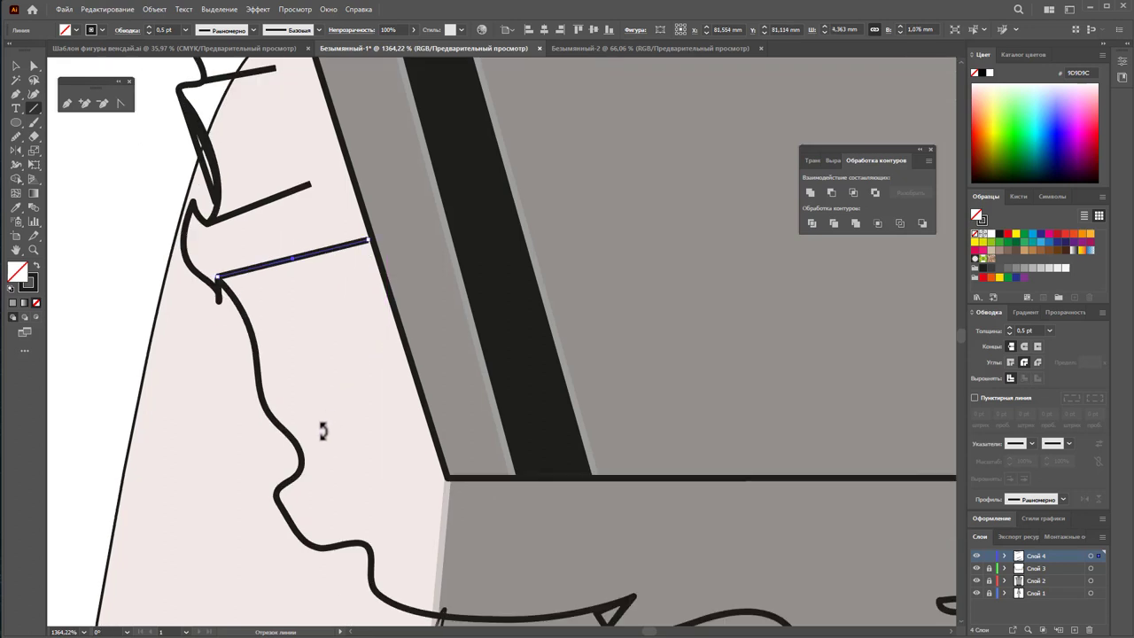
{"action": "mouse_move", "coordinate": [303, 470]}
{"action": "left_mouse_down"}
{"action": "mouse_move", "coordinate": [367, 397]}
{"action": "mouse_move", "coordinate": [394, 385]}
{"action": "left_mouse_up"}
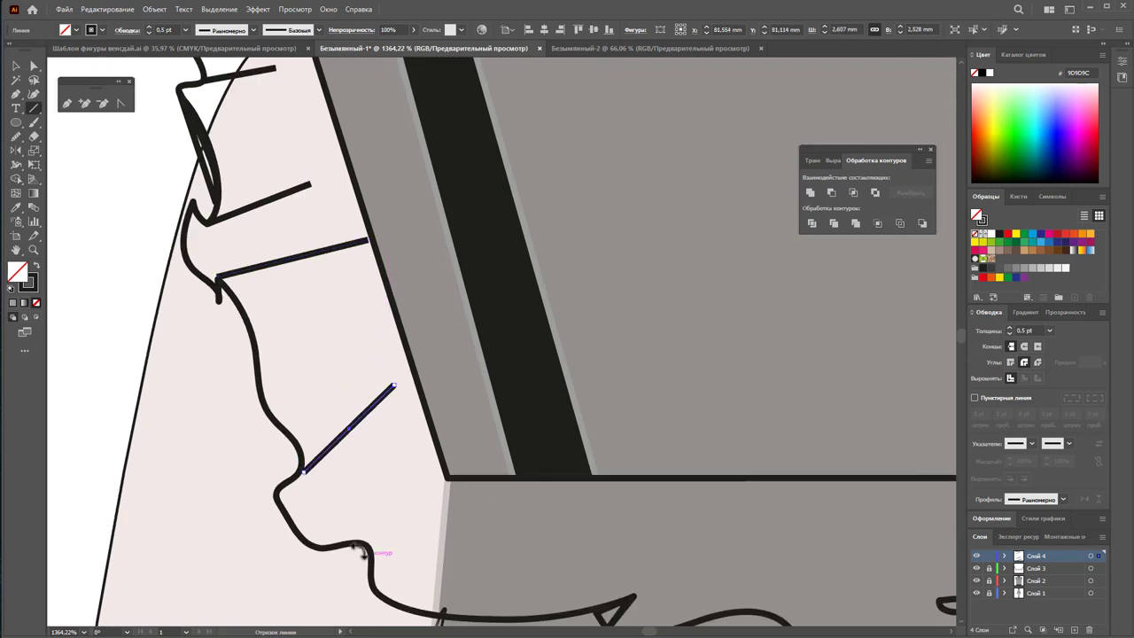
{"action": "left_click_drag", "start_coordinate": [365, 542], "coordinate": [432, 458]}
- Draw three fold lines rising from the ruffle hem toward the yoke seam
{"action": "scroll", "coordinate": [527, 467], "scroll_direction": "down", "scroll_amount": 2}
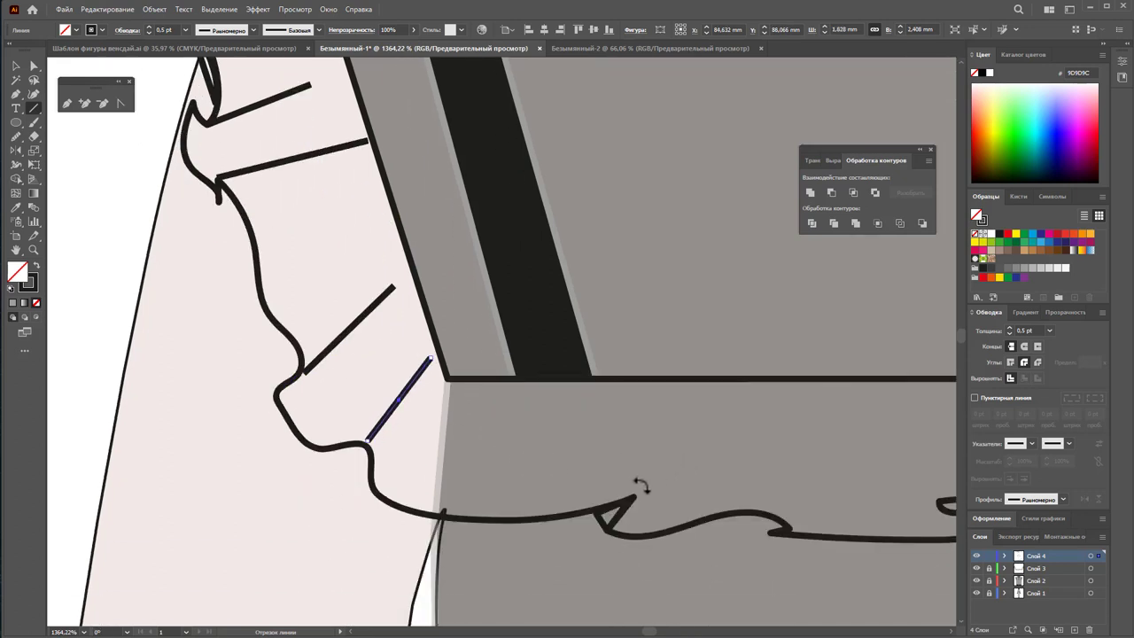
{"action": "left_click_drag", "start_coordinate": [633, 497], "coordinate": [601, 396]}
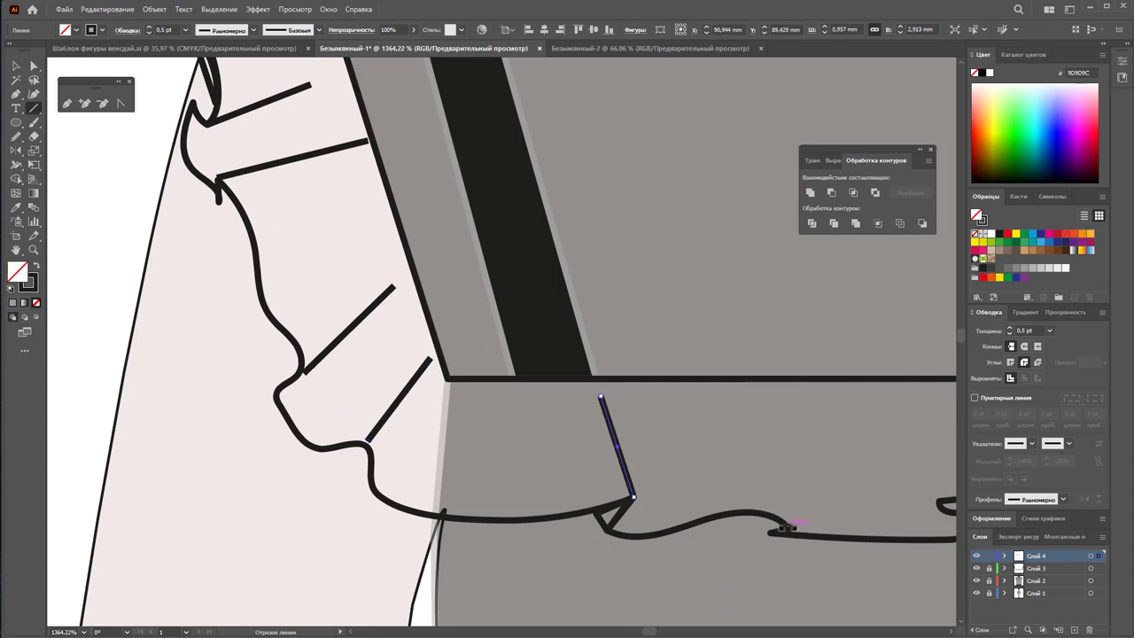
{"action": "left_click_drag", "start_coordinate": [787, 526], "coordinate": [736, 399]}
{"action": "left_click_drag", "start_coordinate": [698, 523], "coordinate": [696, 441]}
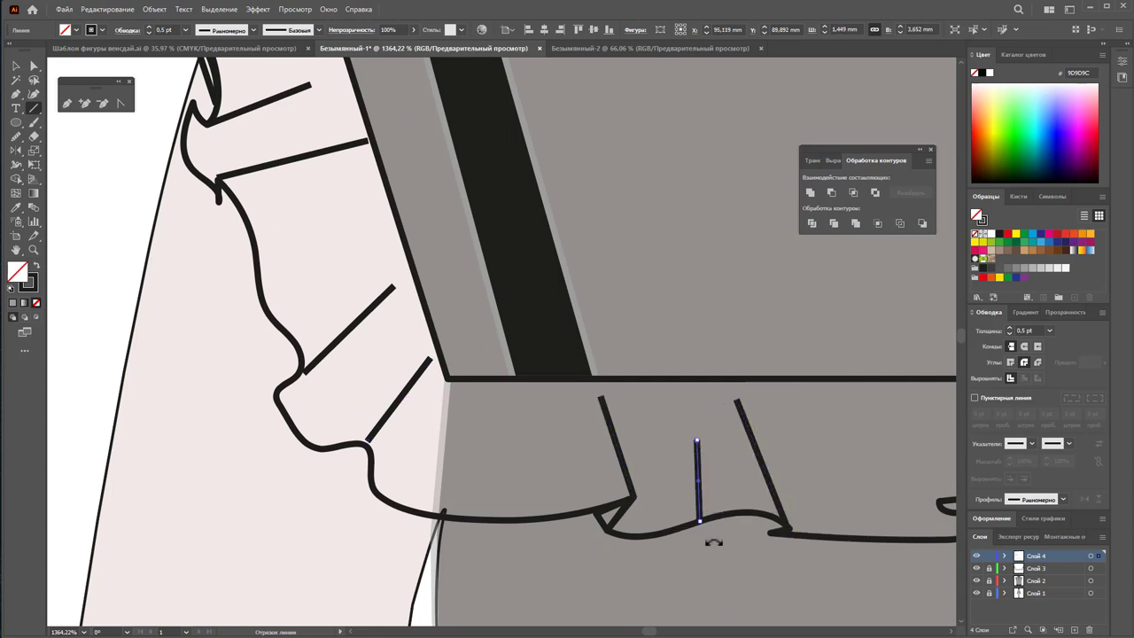
{"action": "left_click_drag", "start_coordinate": [649, 634], "coordinate": [652, 632]}
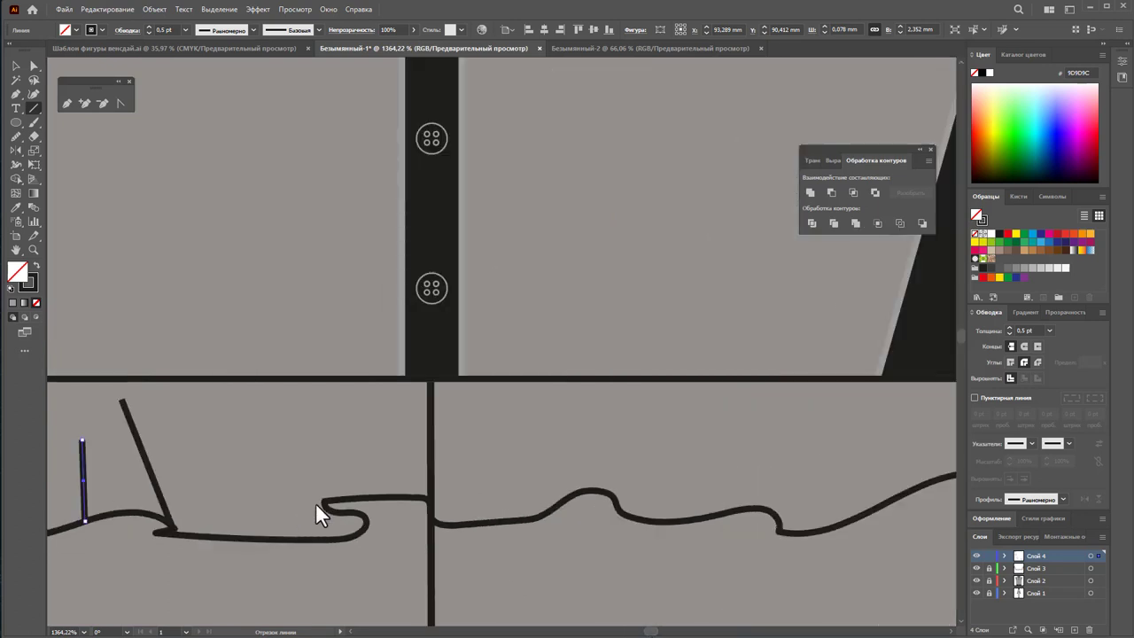
- Draw fold strokes from the hem across the right part of the front ruffle
{"action": "left_click_drag", "start_coordinate": [323, 501], "coordinate": [347, 379]}
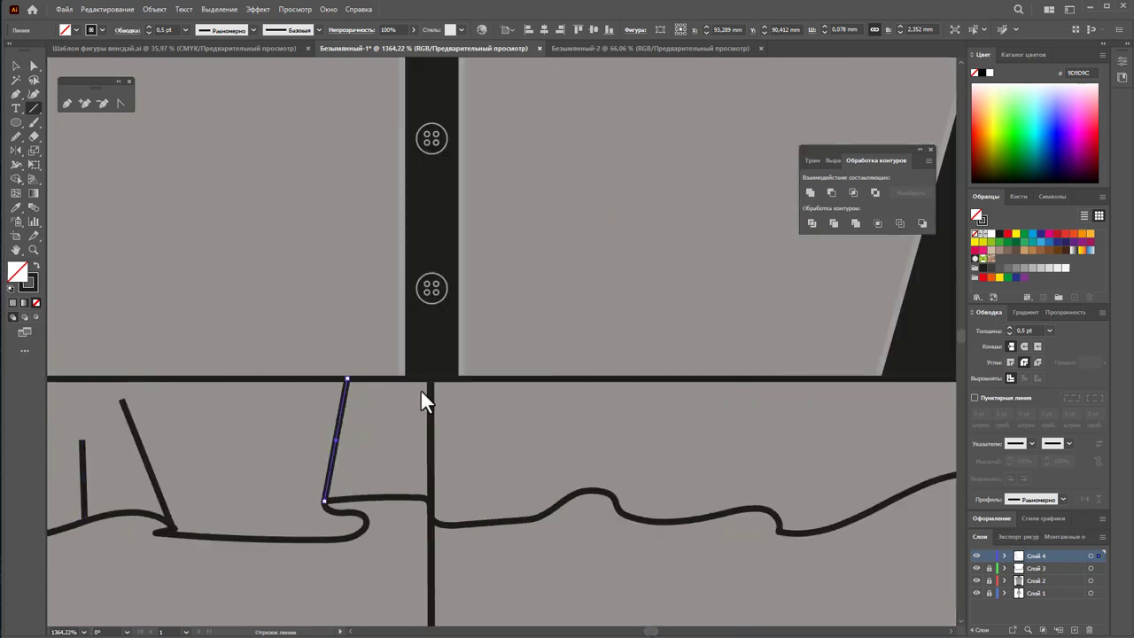
{"action": "left_click_drag", "start_coordinate": [425, 382], "coordinate": [427, 498]}
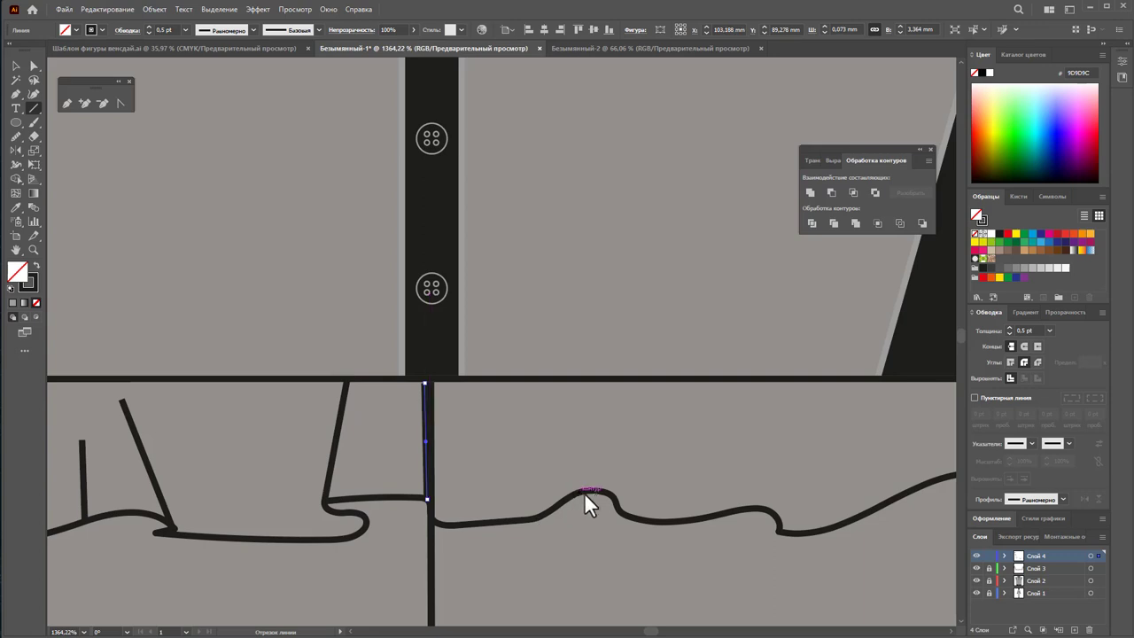
{"action": "left_click_drag", "start_coordinate": [613, 494], "coordinate": [573, 402]}
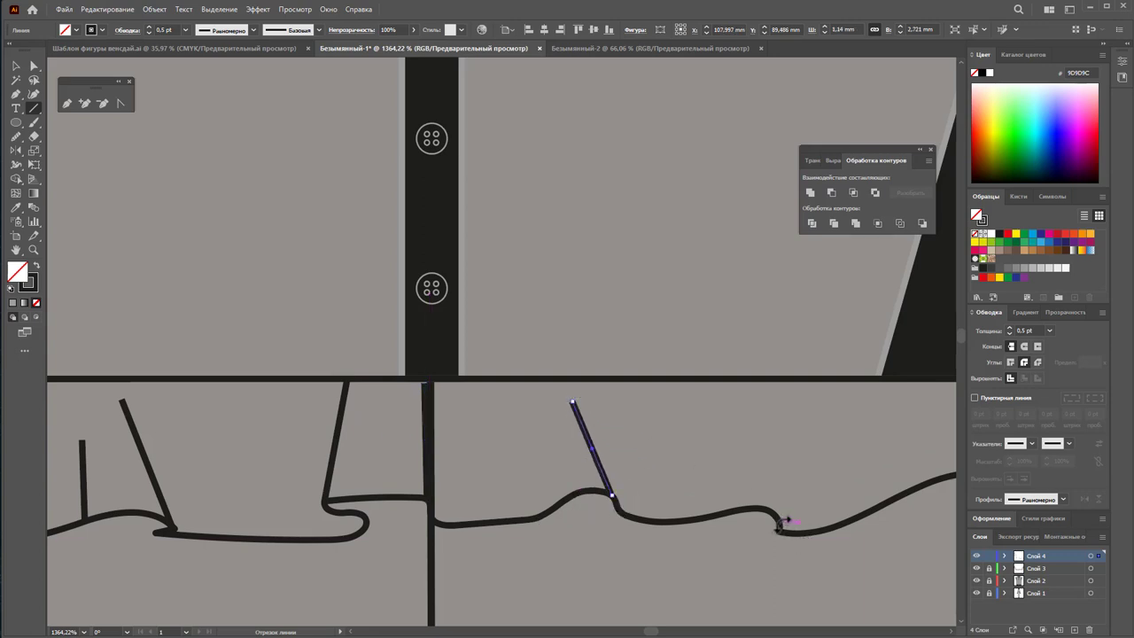
{"action": "left_click_drag", "start_coordinate": [779, 523], "coordinate": [734, 409]}
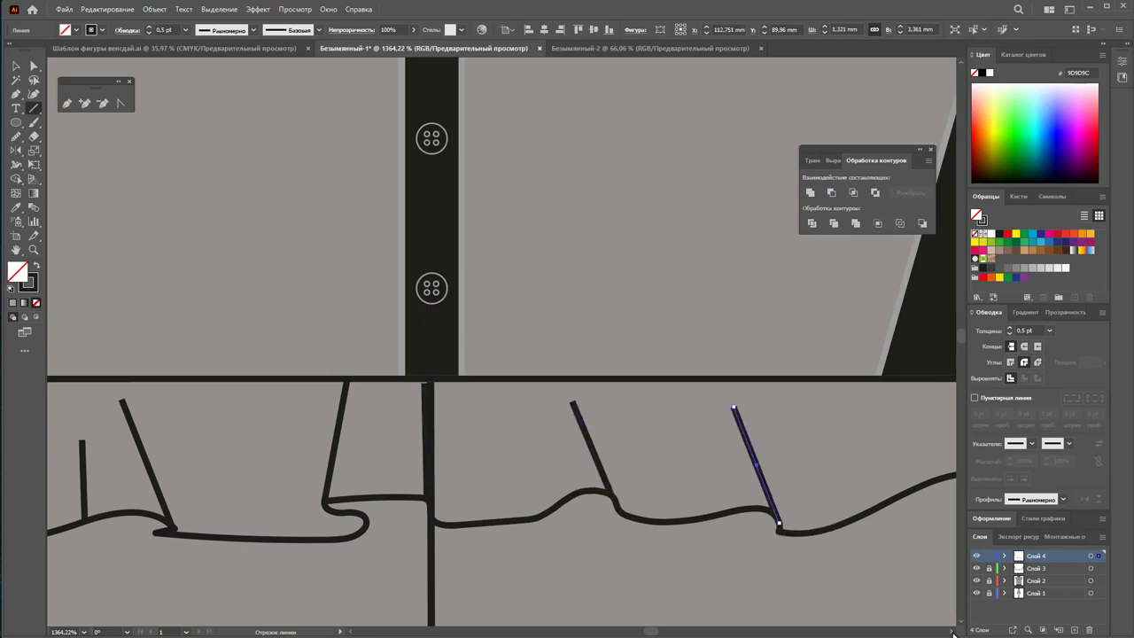
{"action": "scroll", "coordinate": [952, 635], "scroll_direction": "right", "scroll_amount": 1}
{"action": "scroll", "coordinate": [952, 634], "scroll_direction": "right", "scroll_amount": 1}
{"action": "scroll", "coordinate": [952, 634], "scroll_direction": "right", "scroll_amount": 3}
{"action": "scroll", "coordinate": [952, 634], "scroll_direction": "right", "scroll_amount": 3}
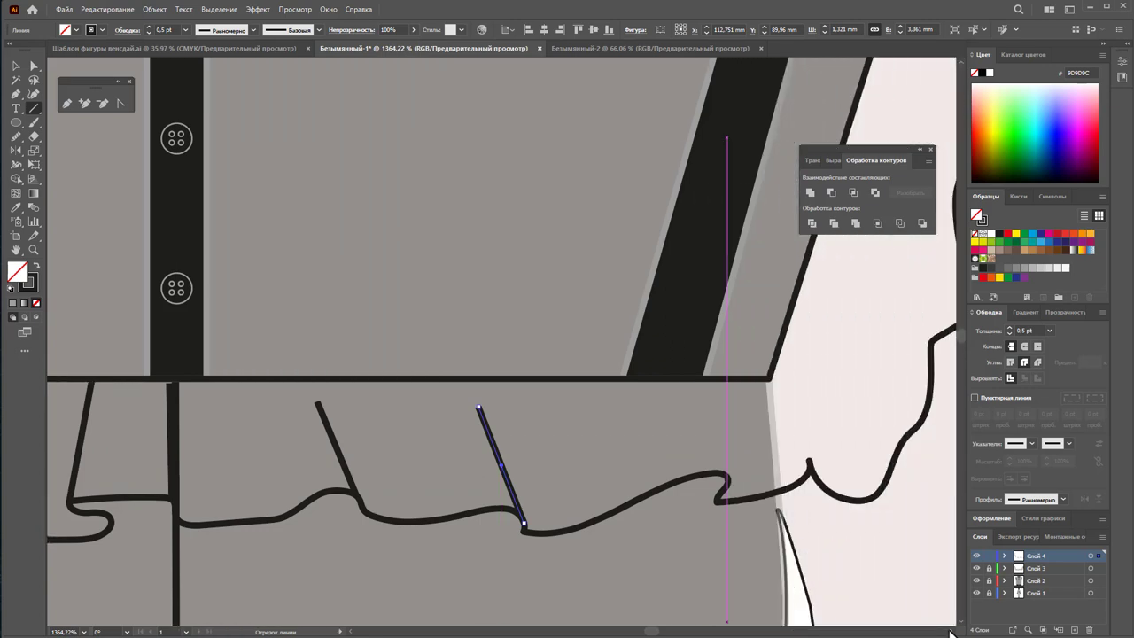
{"action": "scroll", "coordinate": [949, 633], "scroll_direction": "right", "scroll_amount": 3}
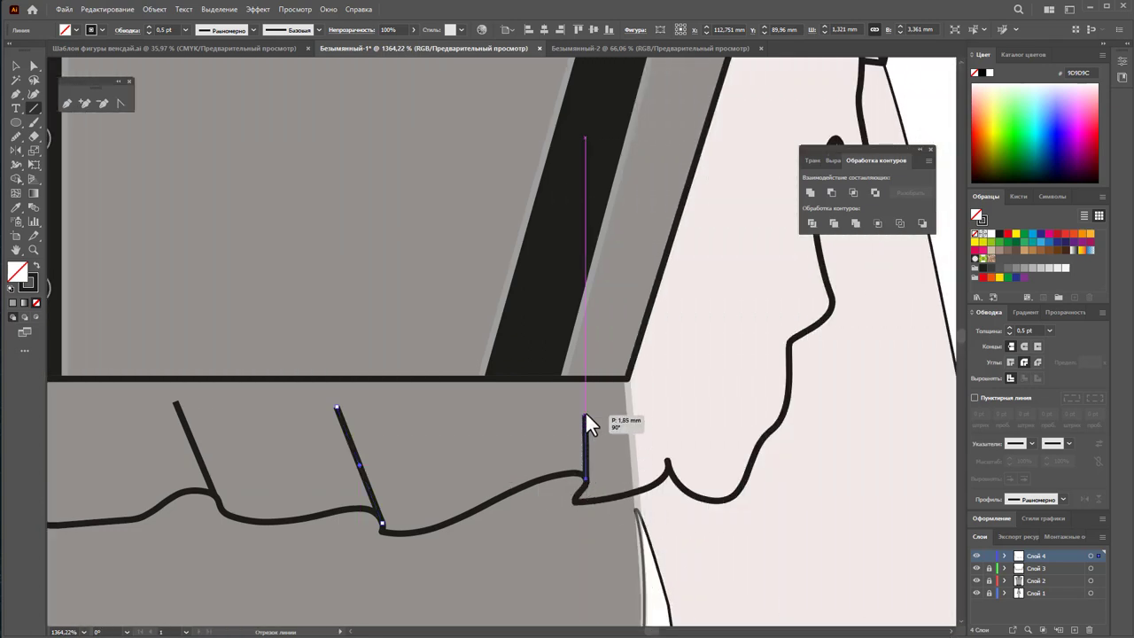
{"action": "left_click_drag", "start_coordinate": [585, 479], "coordinate": [576, 390]}
{"action": "left_click_drag", "start_coordinate": [668, 462], "coordinate": [628, 393]}
- Draw four fold strokes across the right shoulder ruffle
{"action": "scroll", "coordinate": [774, 465], "scroll_direction": "up", "scroll_amount": 3}
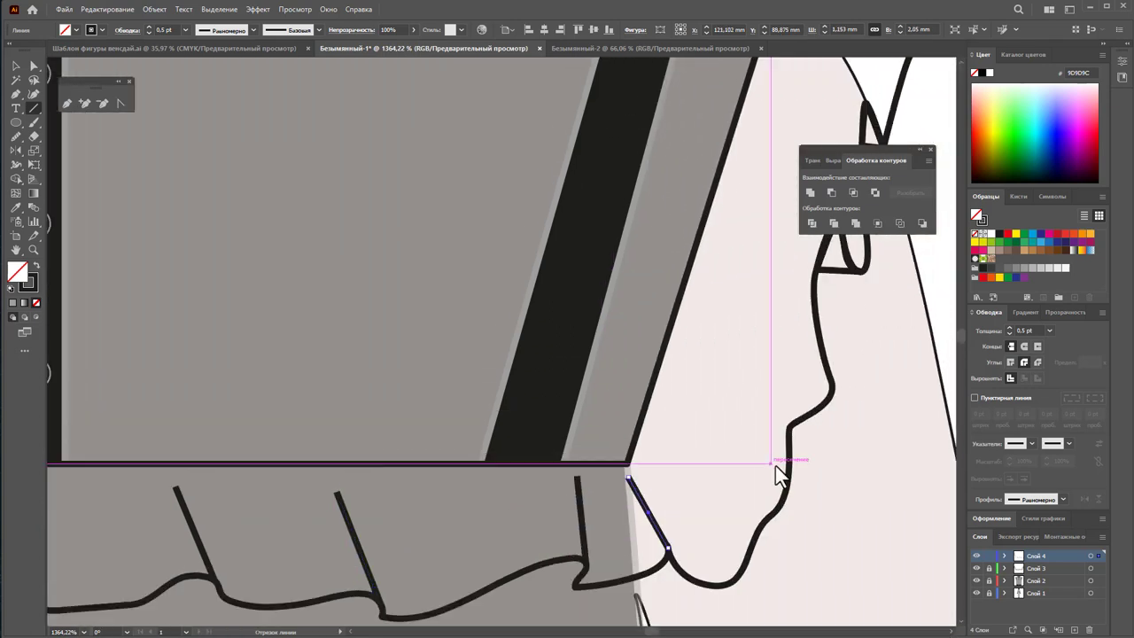
{"action": "left_click_drag", "start_coordinate": [788, 428], "coordinate": [671, 404]}
{"action": "scroll", "coordinate": [842, 440], "scroll_direction": "up", "scroll_amount": 3}
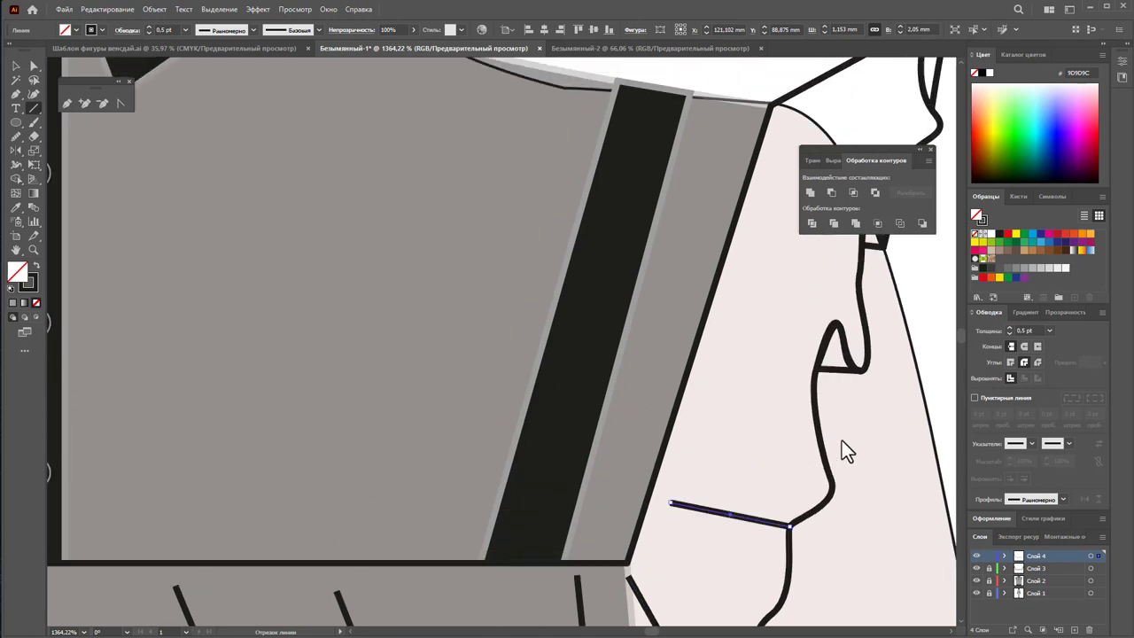
{"action": "scroll", "coordinate": [841, 440], "scroll_direction": "up", "scroll_amount": 3}
{"action": "left_click_drag", "start_coordinate": [873, 390], "coordinate": [712, 396]}
{"action": "scroll", "coordinate": [795, 404], "scroll_direction": "up", "scroll_amount": 3}
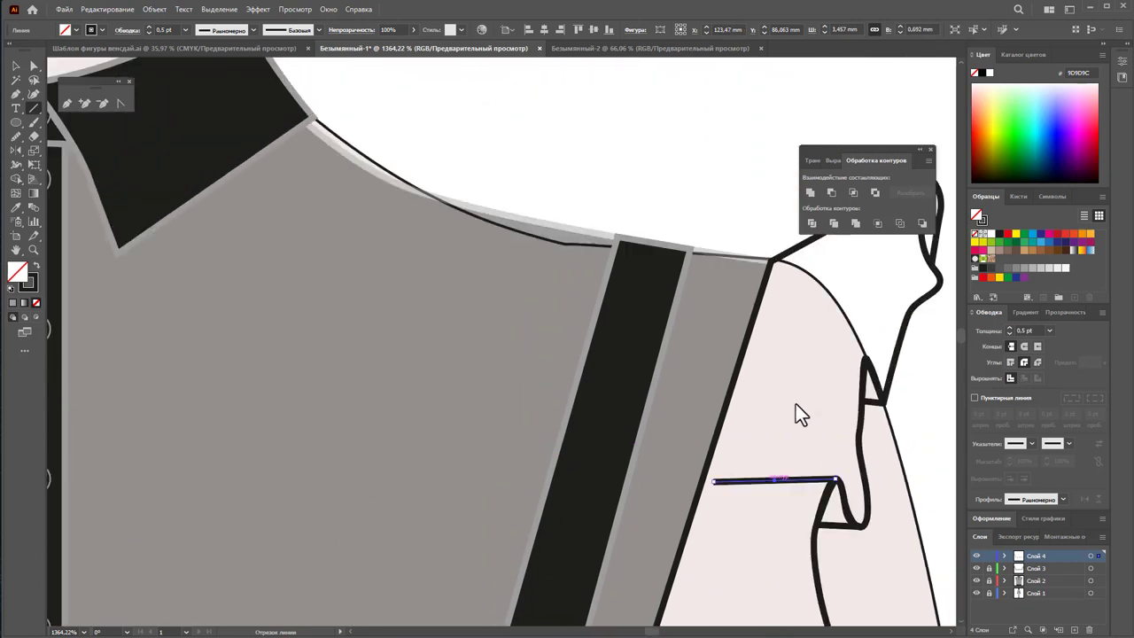
{"action": "left_click_drag", "start_coordinate": [872, 379], "coordinate": [753, 390]}
{"action": "scroll", "coordinate": [762, 390], "scroll_direction": "up", "scroll_amount": 3}
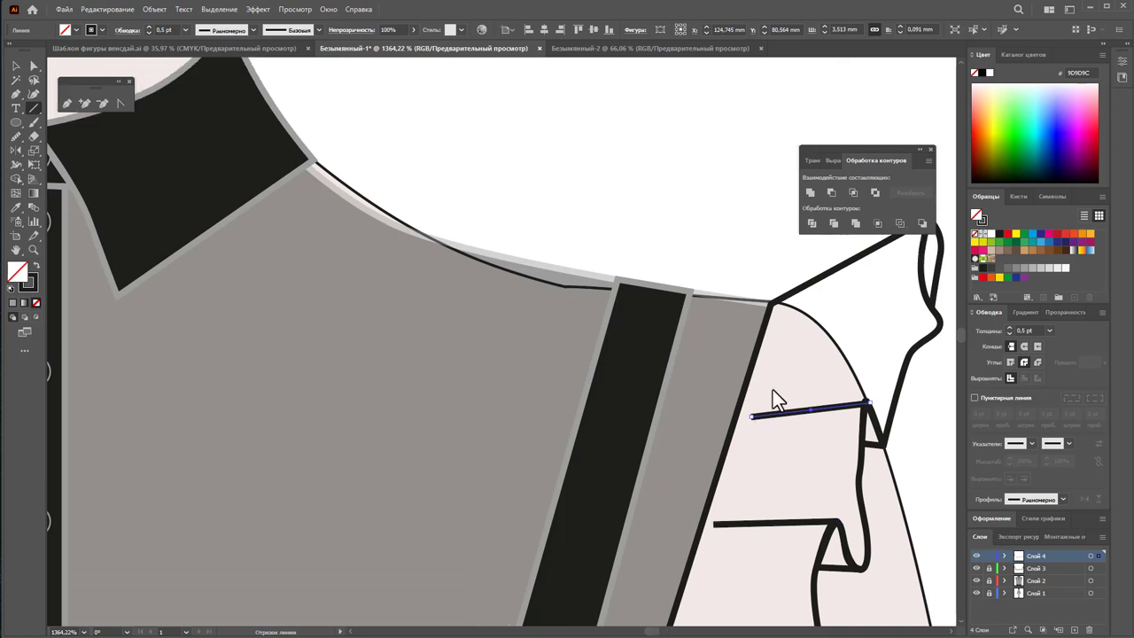
{"action": "left_click_drag", "start_coordinate": [942, 381], "coordinate": [767, 397]}
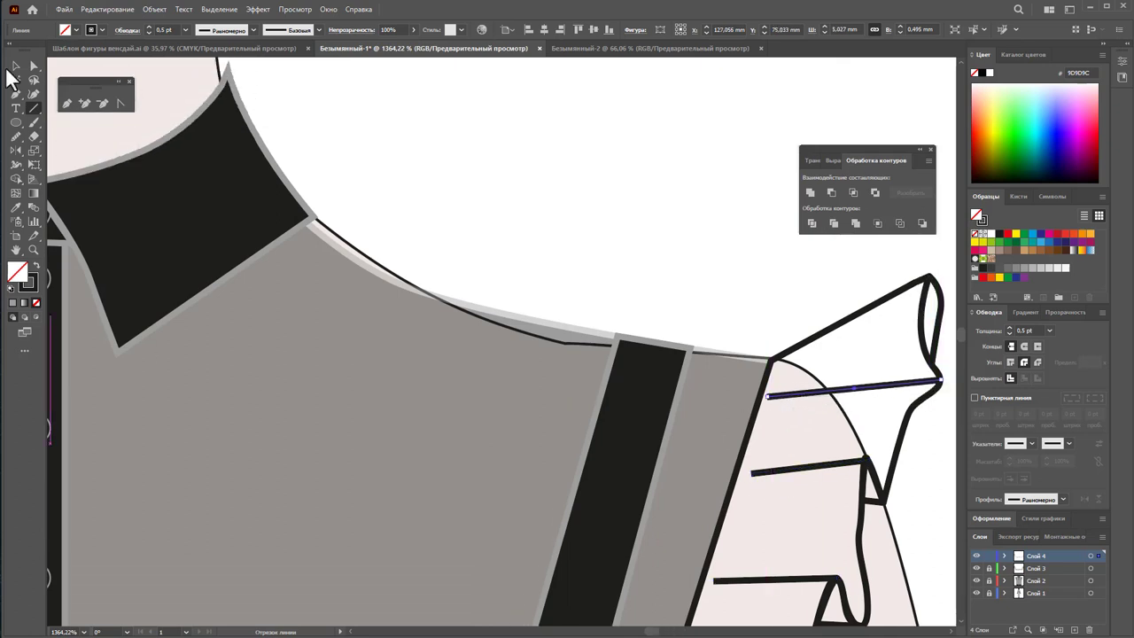
- Zoom out to the whole bodice, then select every ruffle fold line and group them
{"action": "key", "text": "z"}
{"action": "left_click", "coordinate": [431, 417], "text": "alt"}
{"action": "left_click", "coordinate": [452, 425], "text": "alt"}
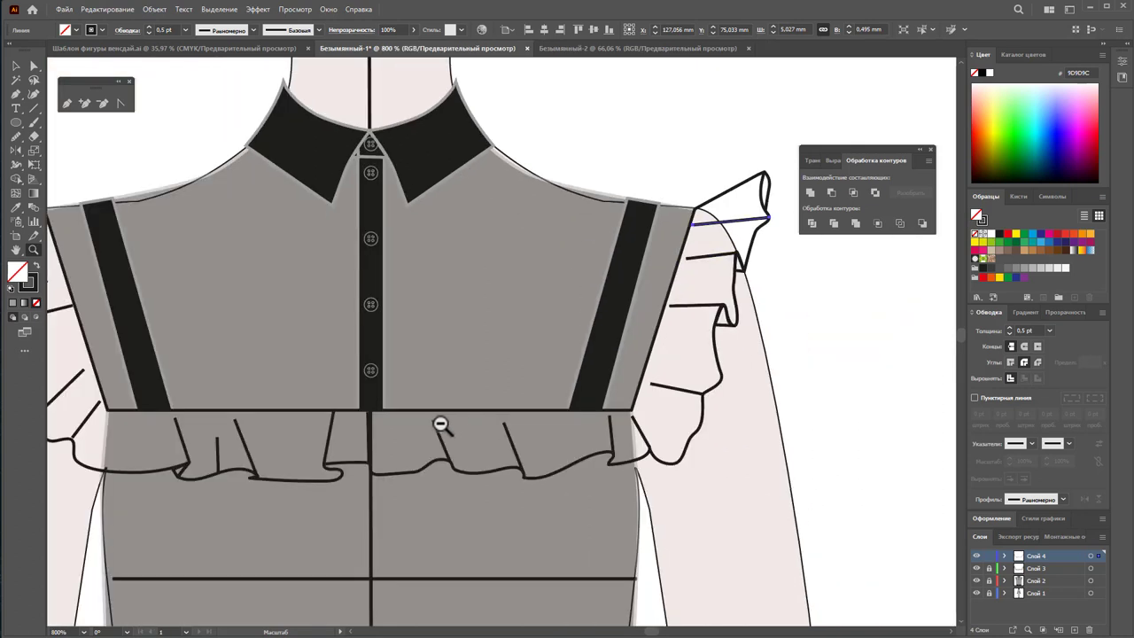
{"action": "left_click", "coordinate": [372, 412], "text": "alt"}
{"action": "scroll", "coordinate": [576, 430], "scroll_direction": "up", "scroll_amount": 2}
{"action": "scroll", "coordinate": [533, 455], "scroll_direction": "up", "scroll_amount": 1}
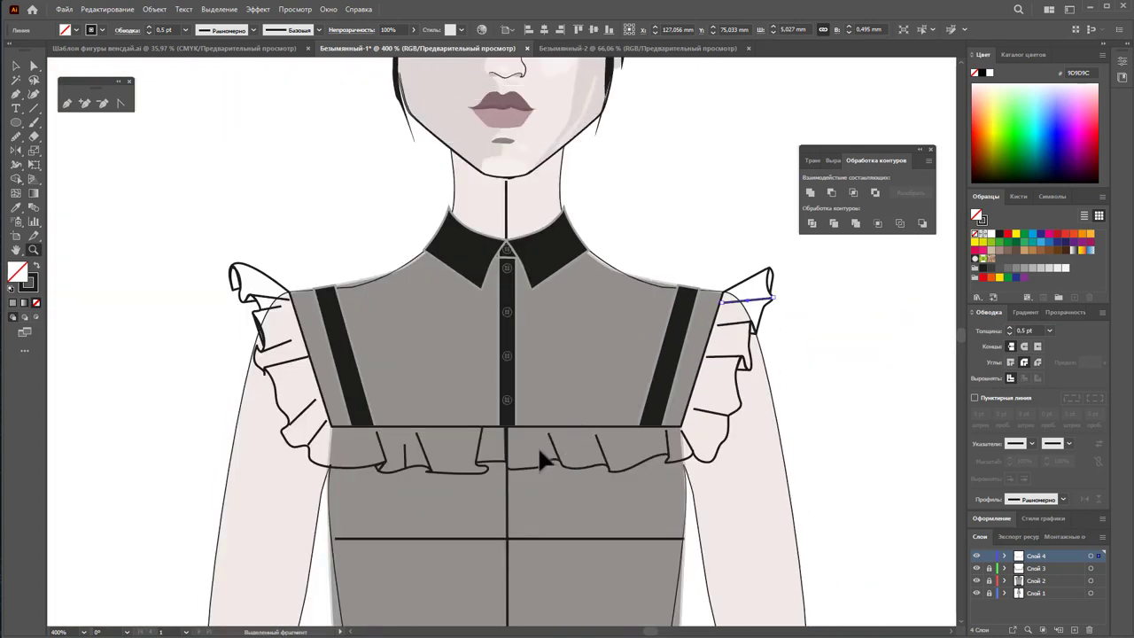
{"action": "left_click", "coordinate": [595, 435], "text": "ctrl"}
{"action": "left_click", "coordinate": [16, 65]}
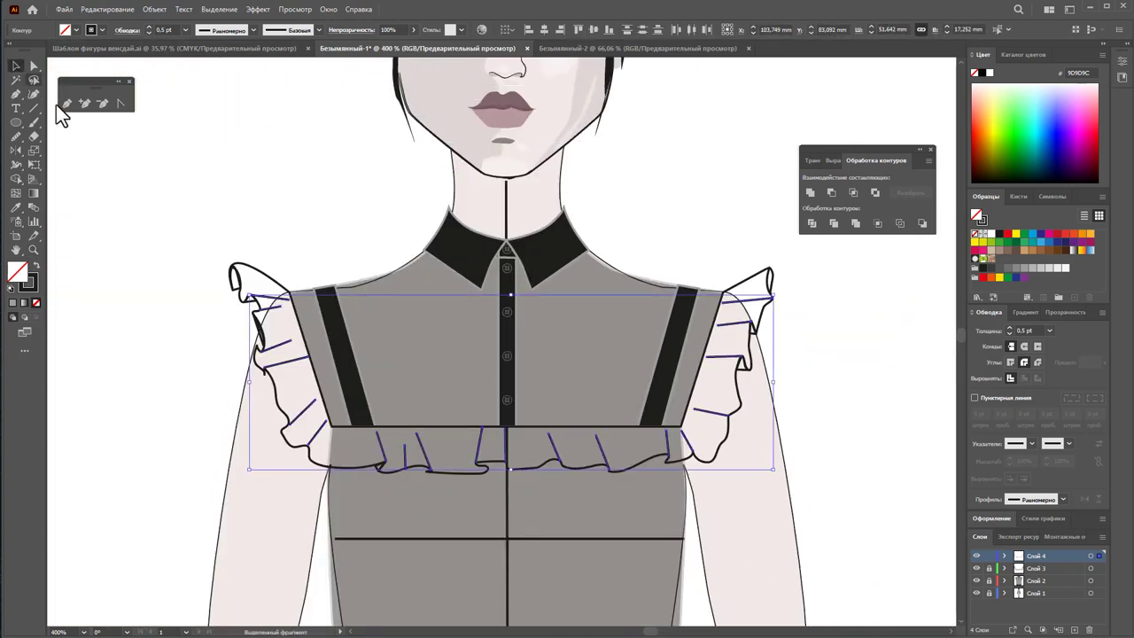
{"action": "right_click", "coordinate": [301, 406]}
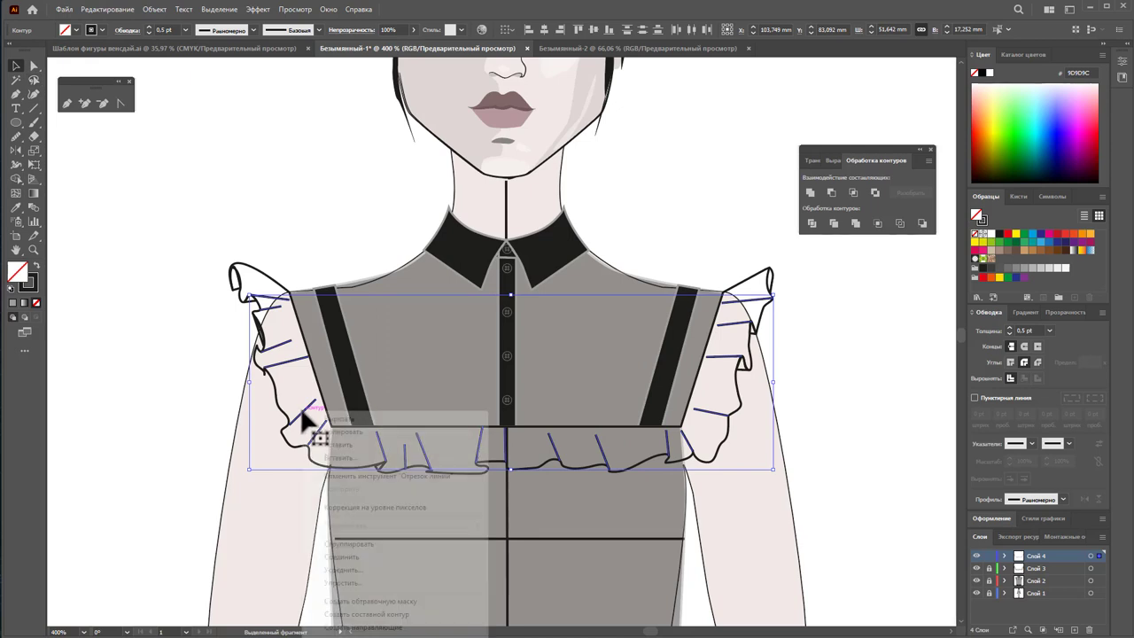
{"action": "left_click", "coordinate": [358, 544]}
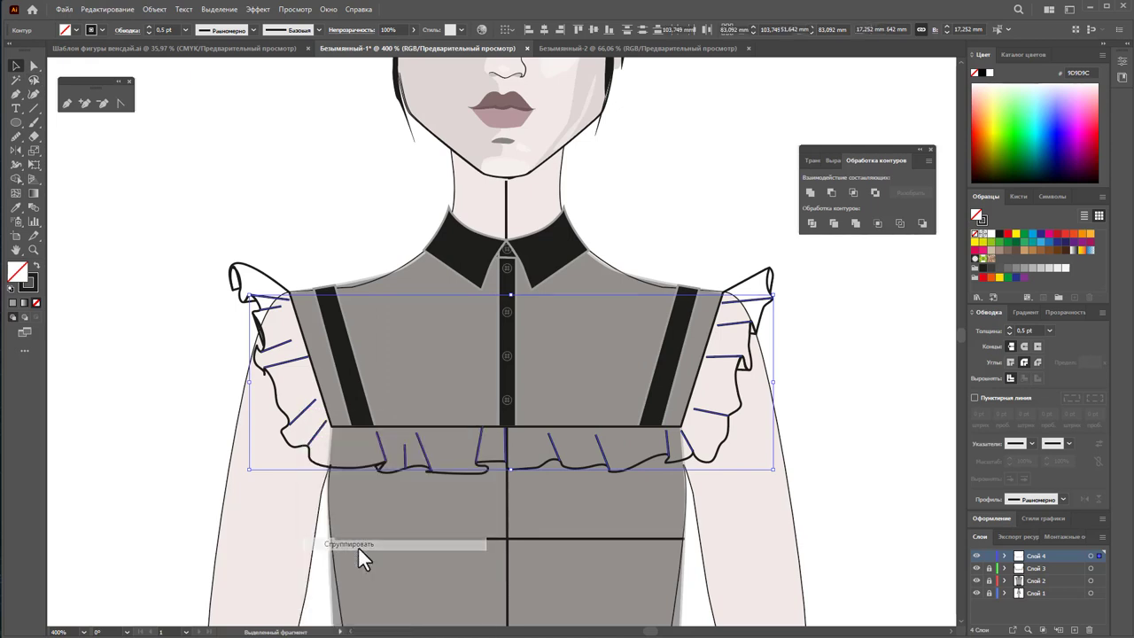
- Give the grouped fold lines a width profile tapering to one end and 0.25 pt weight
{"action": "left_click", "coordinate": [1062, 499]}
{"action": "left_click", "coordinate": [1034, 556]}
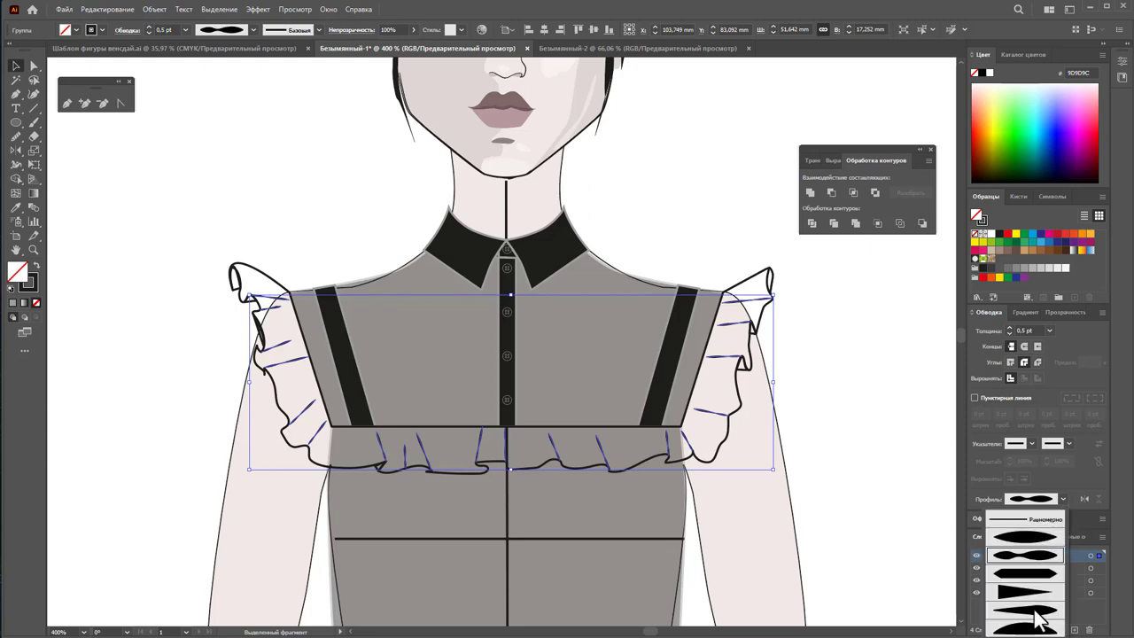
{"action": "left_click", "coordinate": [1035, 620]}
{"action": "left_click", "coordinate": [1051, 332]}
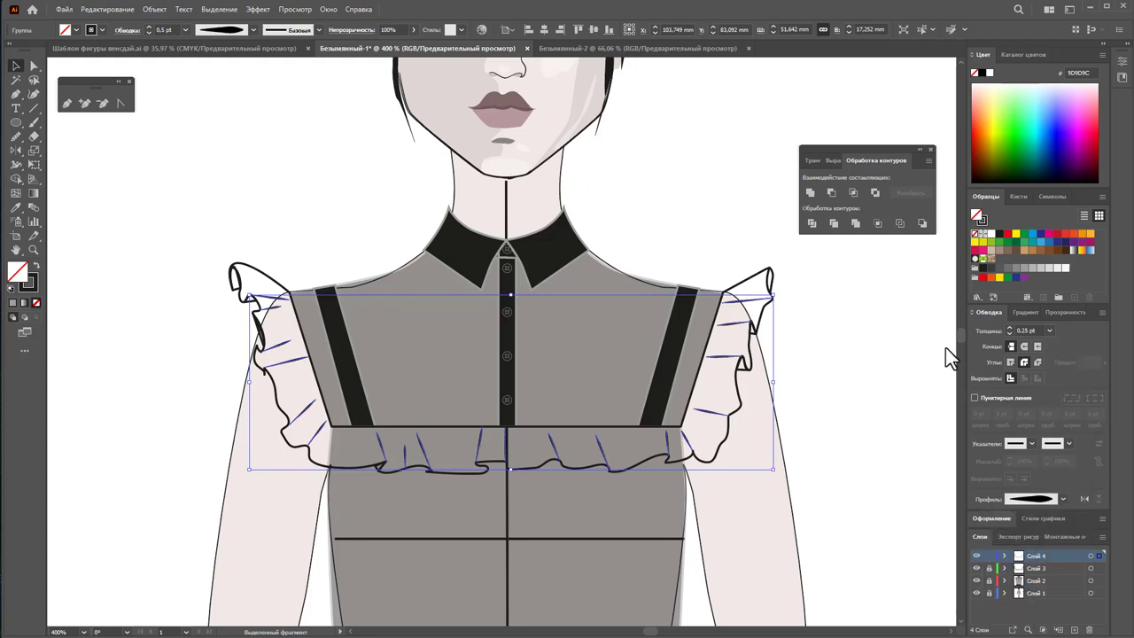
{"action": "left_click", "coordinate": [860, 336]}
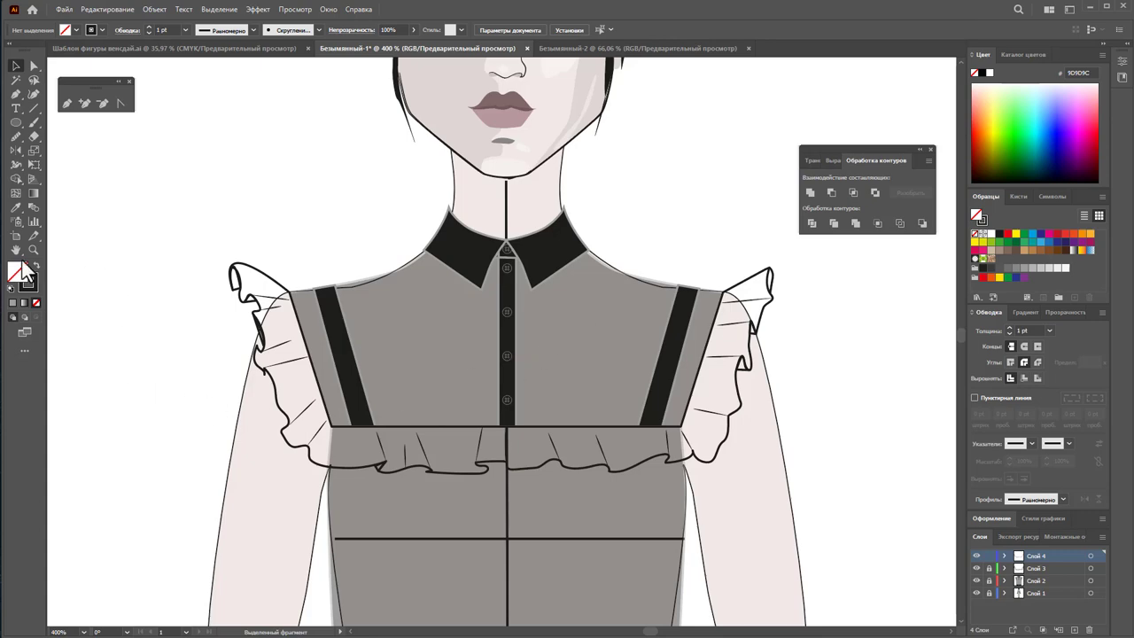
- Add a new fold-shading layer and draw the first closed wedge along the left shoulder ruffle
{"action": "left_click_drag", "start_coordinate": [274, 302], "coordinate": [558, 505]}
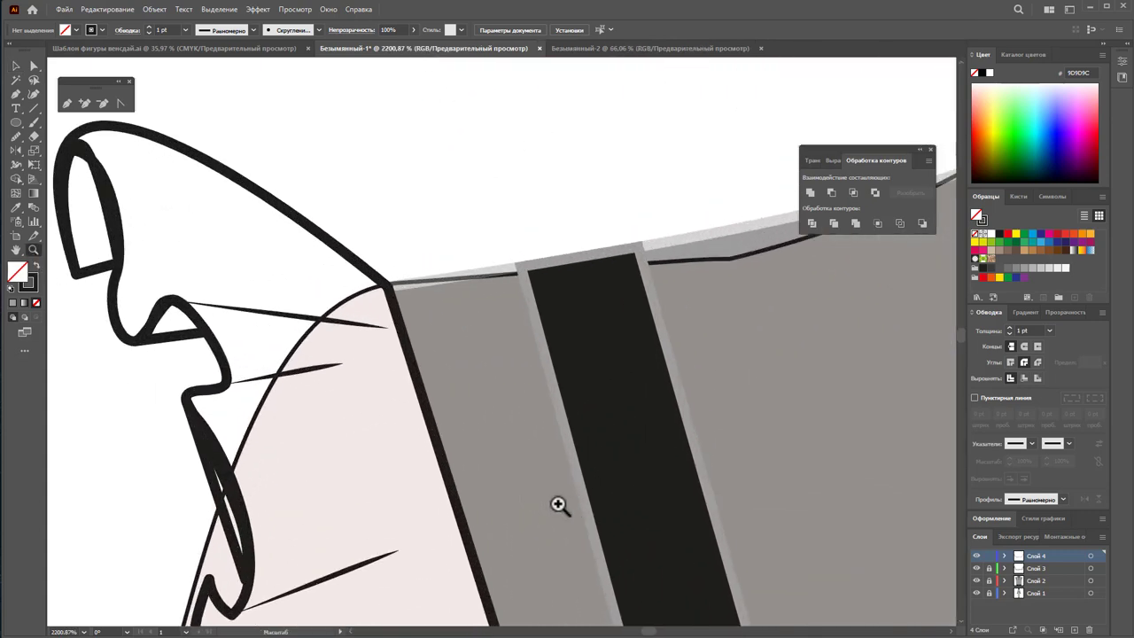
{"action": "left_click", "coordinate": [67, 102]}
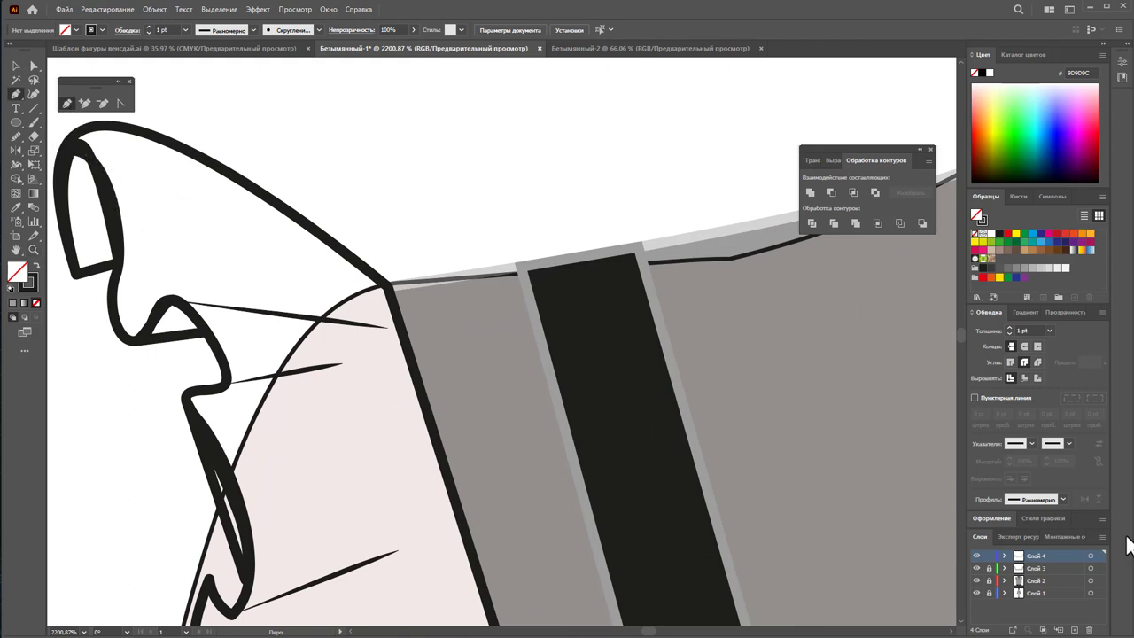
{"action": "left_click", "coordinate": [1075, 630]}
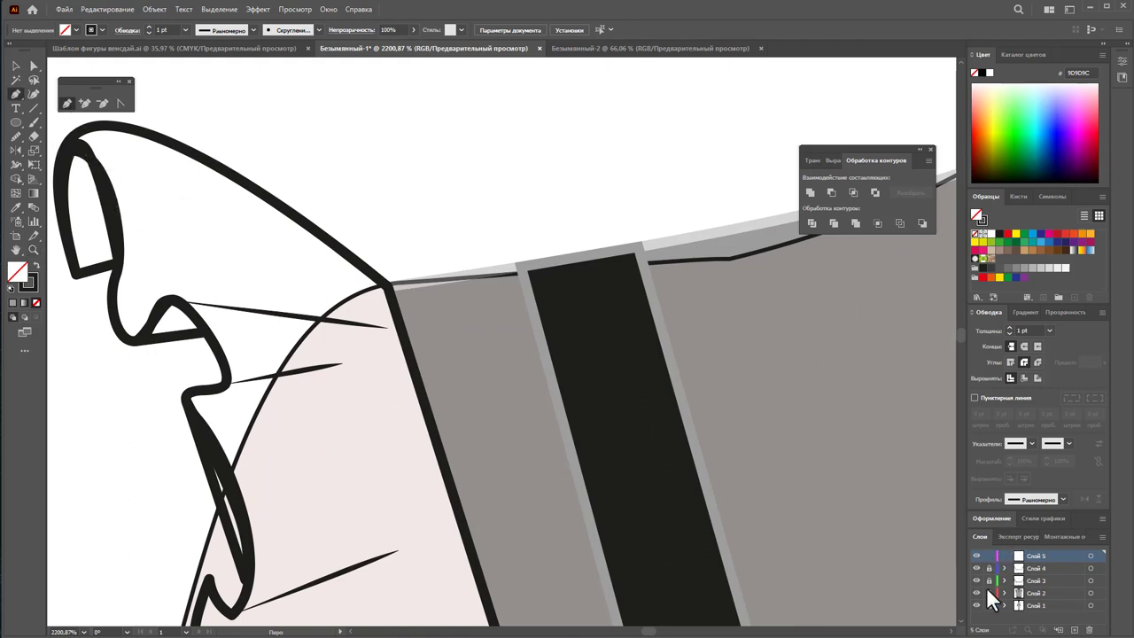
{"action": "left_click", "coordinate": [117, 268]}
{"action": "left_click", "coordinate": [127, 341]}
{"action": "left_click", "coordinate": [168, 302]}
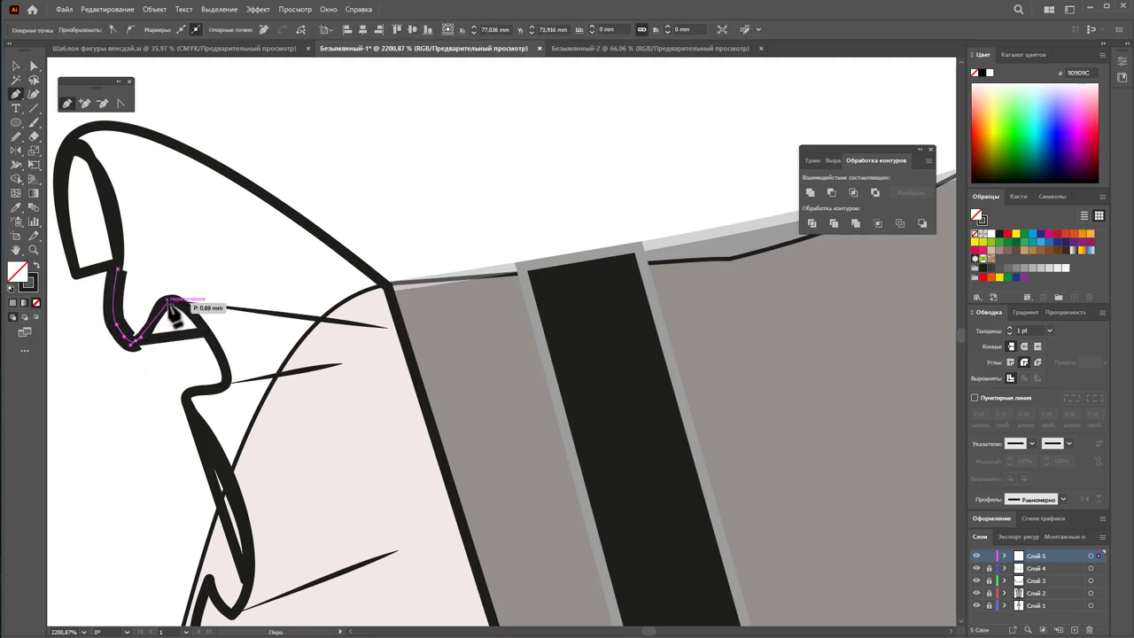
{"action": "left_click", "coordinate": [372, 326]}
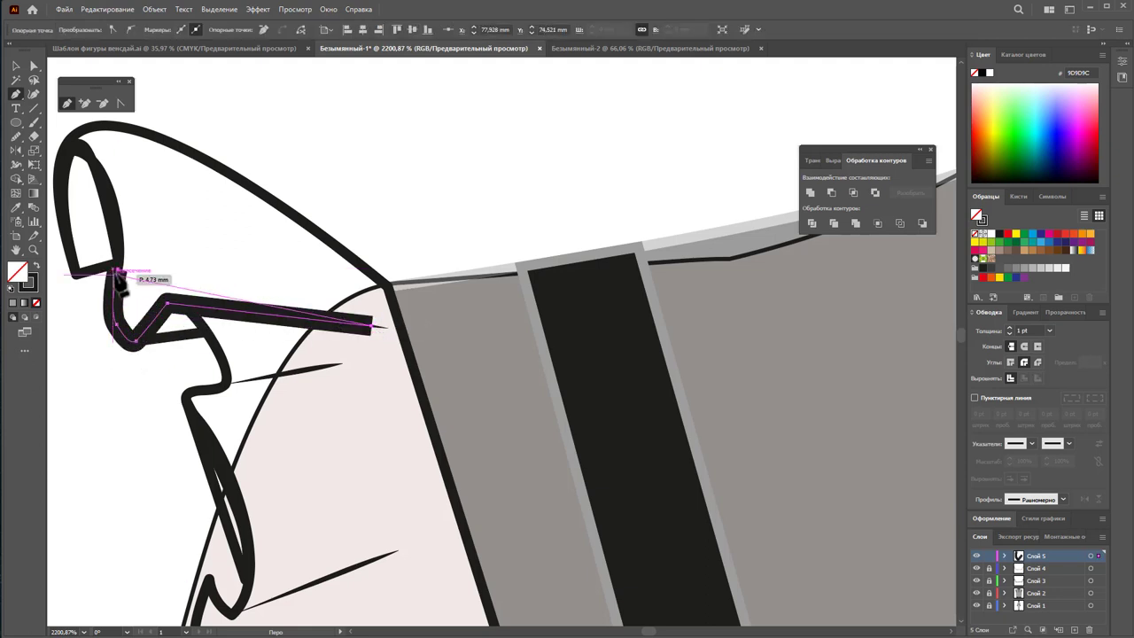
{"action": "left_click", "coordinate": [117, 269]}
- Draw two more wedge fold shapes along the ruffle's inner fold
{"action": "left_click", "coordinate": [186, 402]}
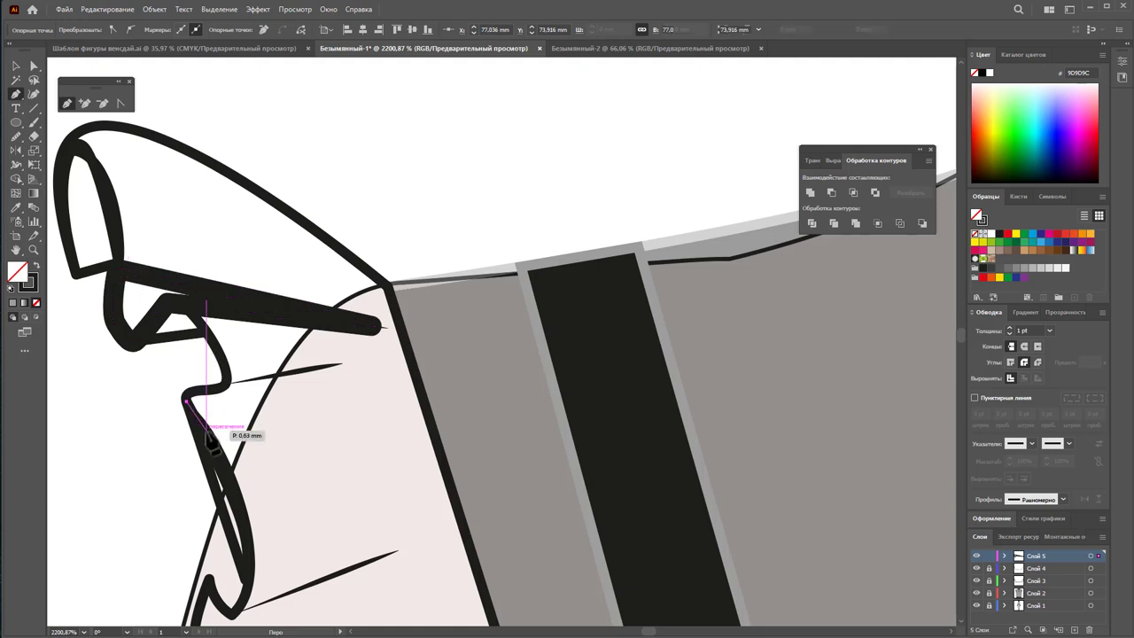
{"action": "left_click", "coordinate": [371, 362]}
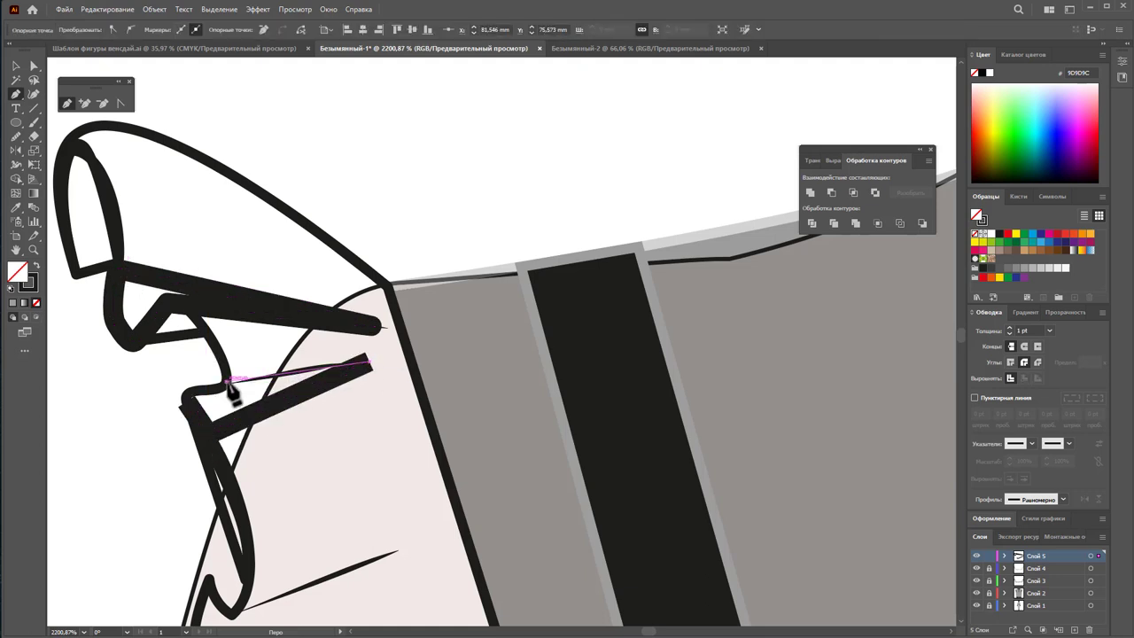
{"action": "left_click", "coordinate": [227, 381]}
{"action": "scroll", "coordinate": [270, 425], "scroll_direction": "down", "scroll_amount": 3}
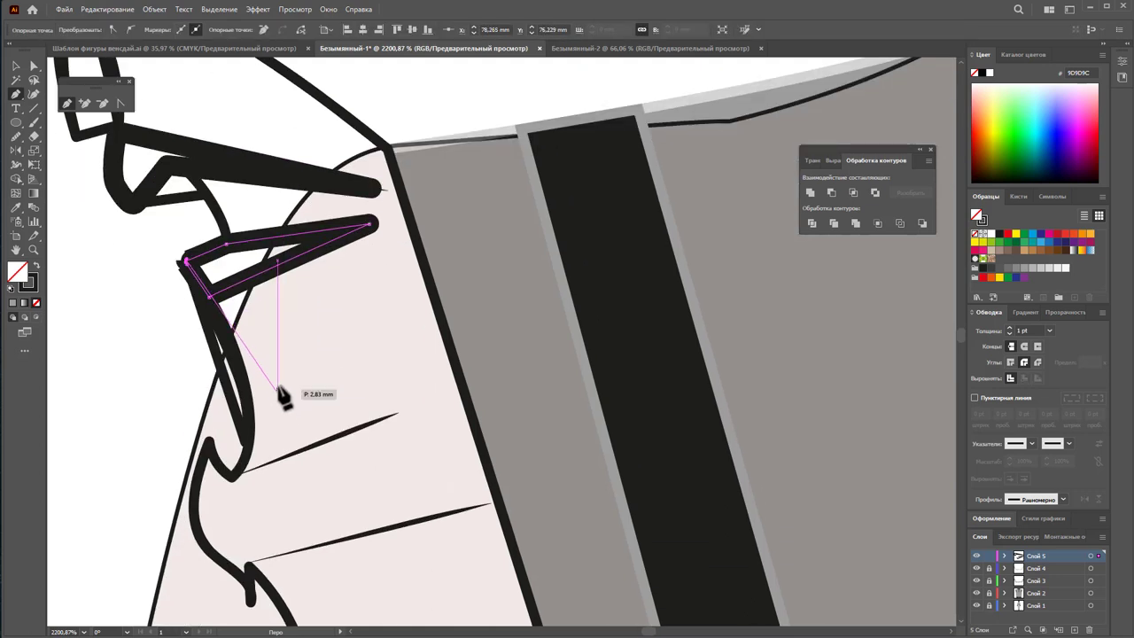
{"action": "left_click", "coordinate": [186, 260]}
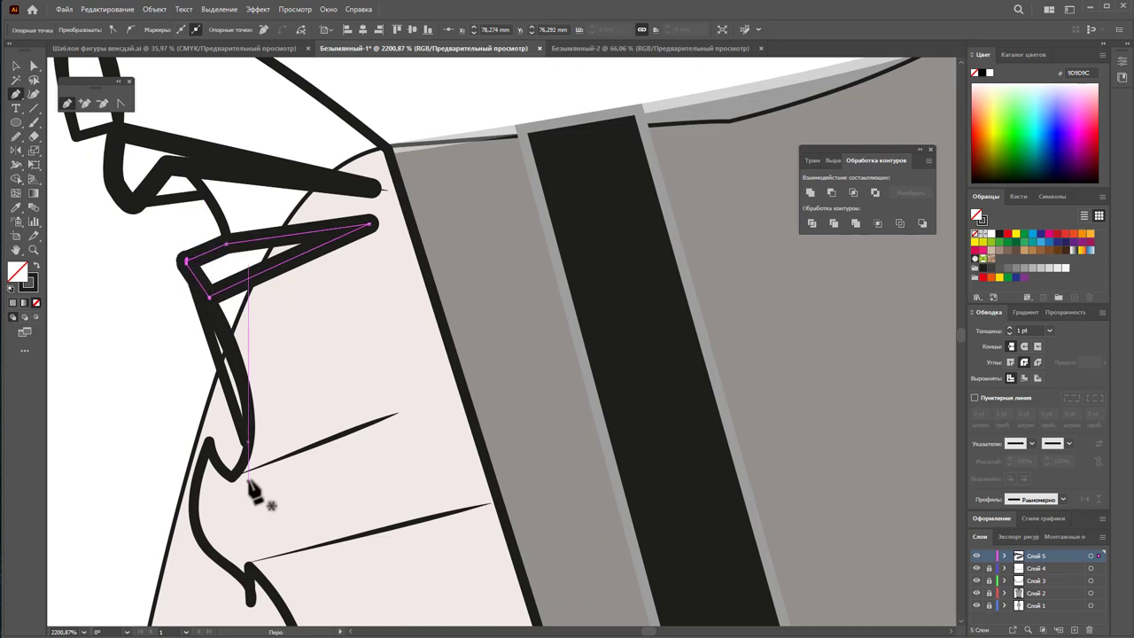
{"action": "left_click", "coordinate": [211, 456]}
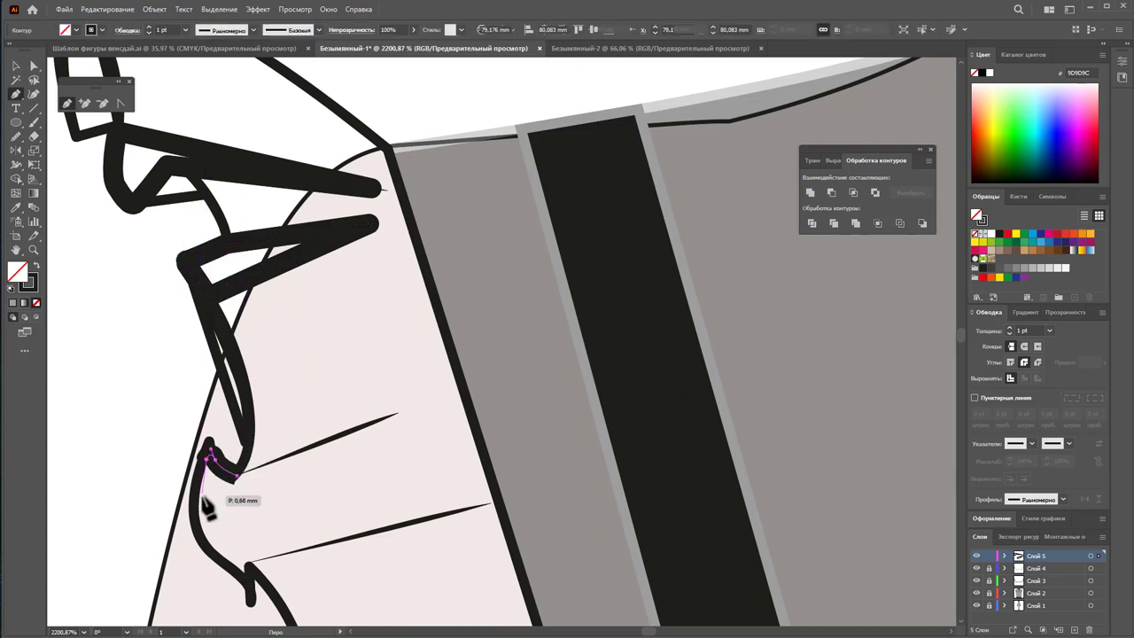
{"action": "left_click", "coordinate": [199, 501]}
{"action": "left_click", "coordinate": [236, 503]}
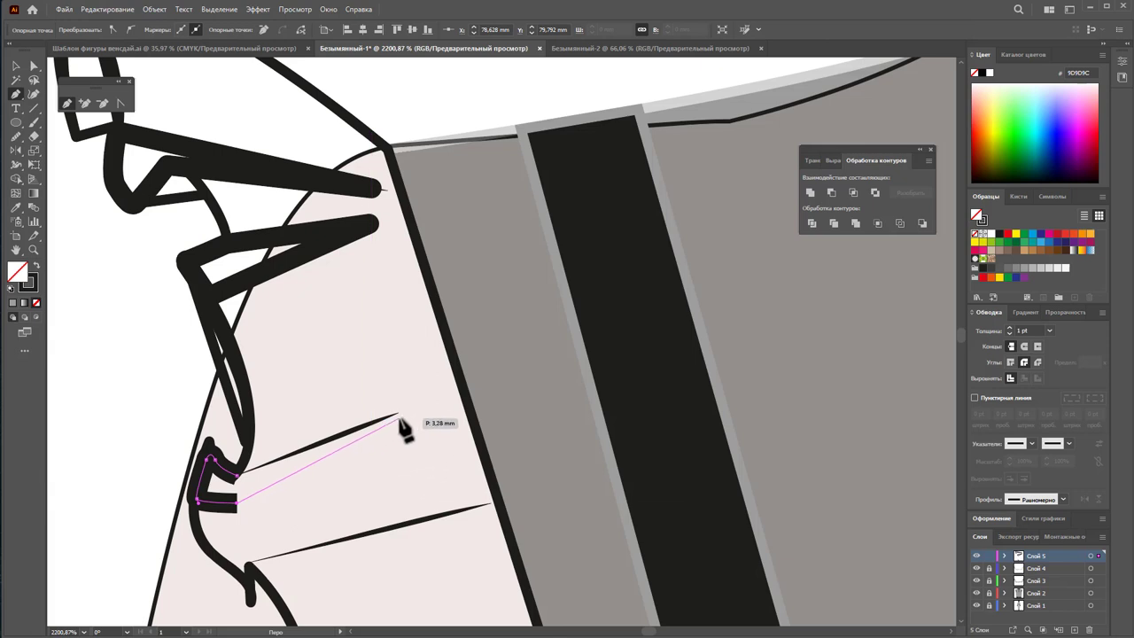
{"action": "left_click", "coordinate": [399, 418]}
{"action": "left_click", "coordinate": [237, 475]}
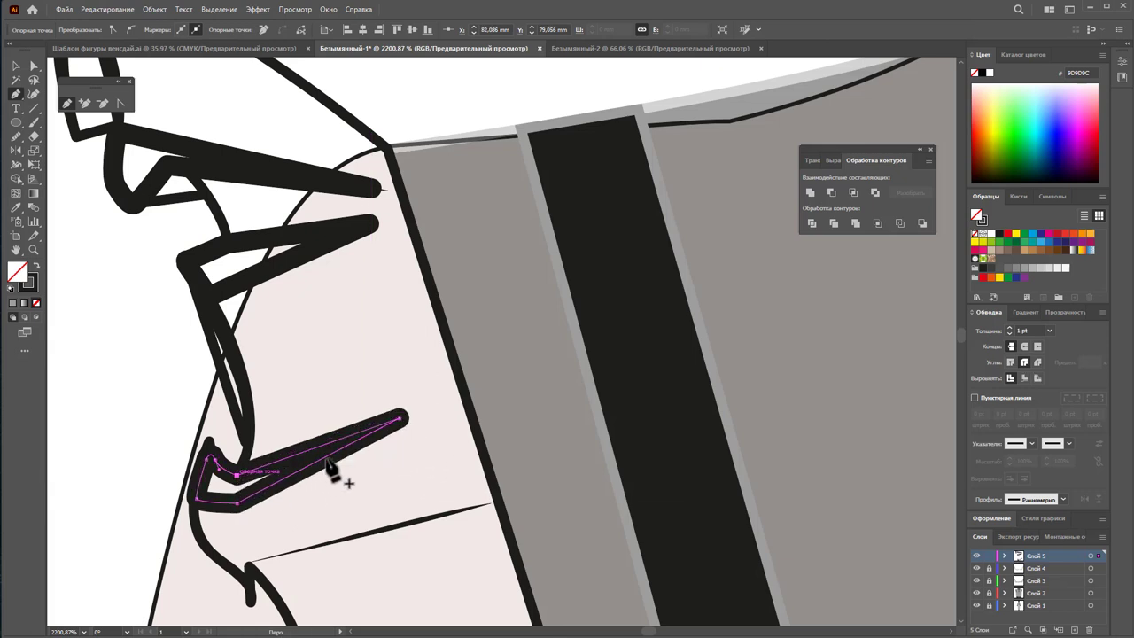
{"action": "scroll", "coordinate": [330, 468], "scroll_direction": "down", "scroll_amount": 3}
{"action": "key", "text": "Escape"}
- Draw a thin wedge on the lower ruffle and a long triangular fold up to the bodice edge
{"action": "left_click", "coordinate": [248, 447]}
{"action": "left_click", "coordinate": [229, 417]}
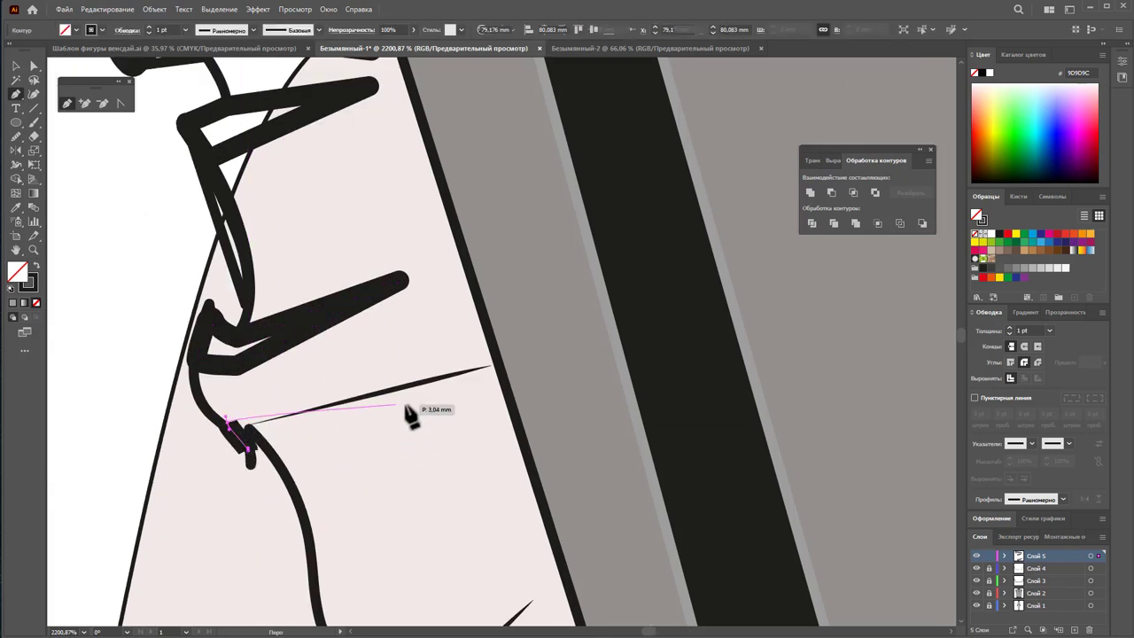
{"action": "left_click", "coordinate": [489, 360]}
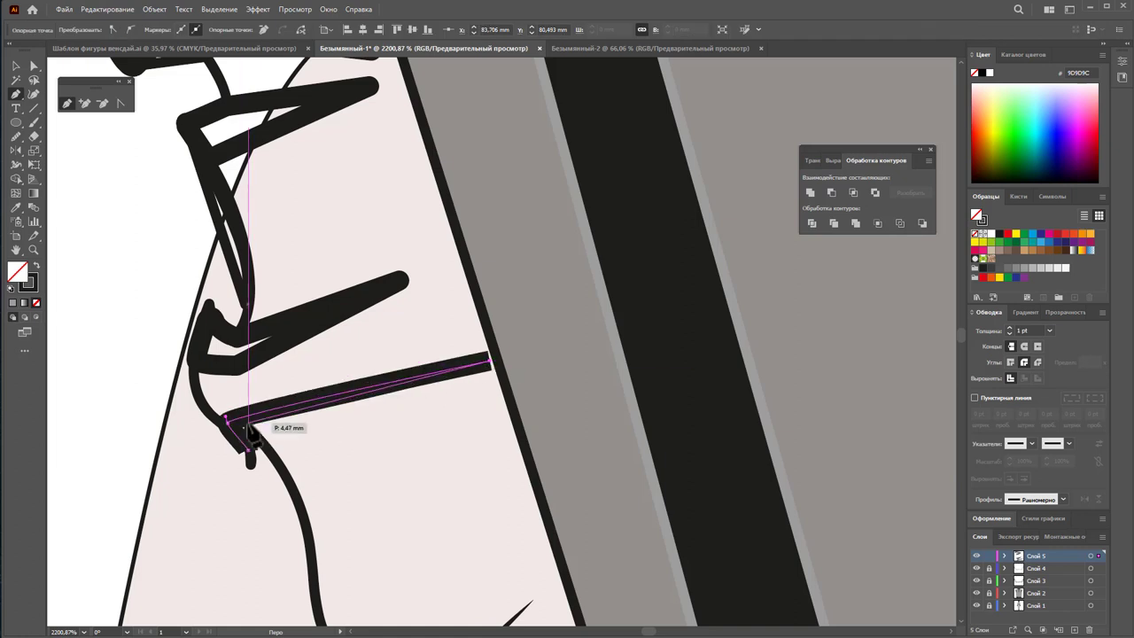
{"action": "left_click", "coordinate": [246, 426]}
{"action": "scroll", "coordinate": [392, 455], "scroll_direction": "down", "scroll_amount": 3}
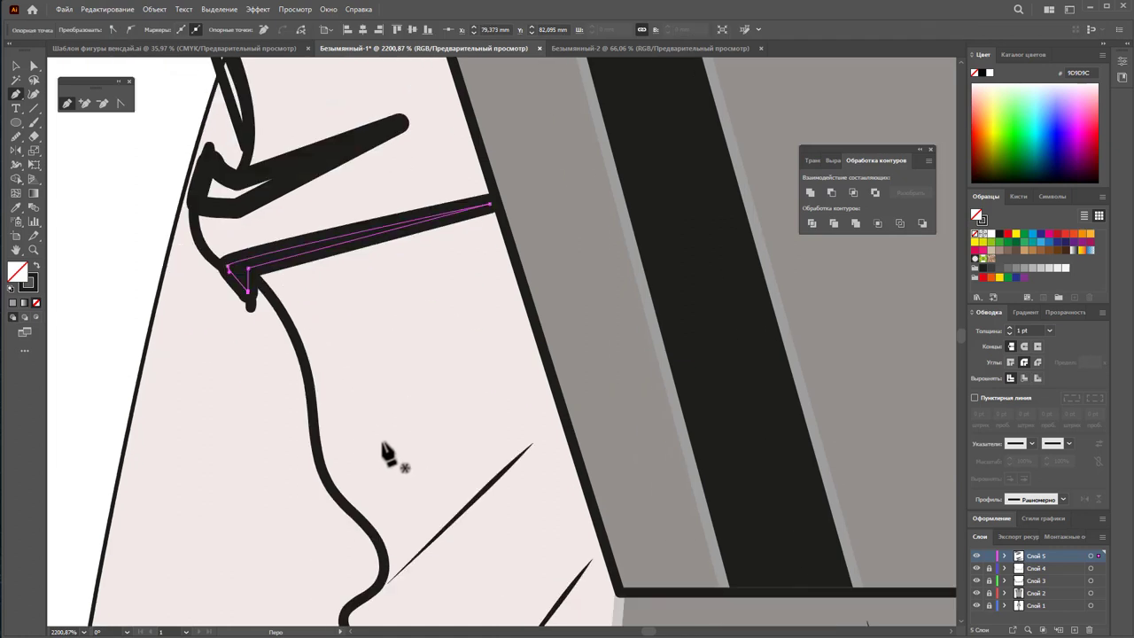
{"action": "scroll", "coordinate": [417, 435], "scroll_direction": "down", "scroll_amount": 3}
{"action": "scroll", "coordinate": [367, 455], "scroll_direction": "down", "scroll_amount": 1}
{"action": "left_click", "coordinate": [343, 441]}
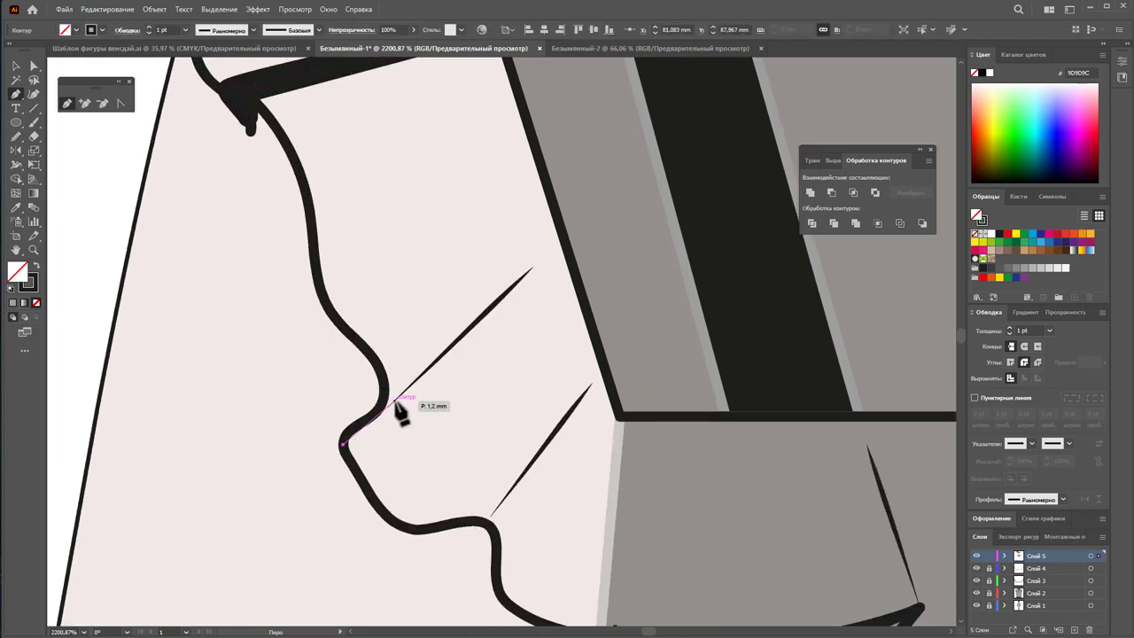
{"action": "left_click", "coordinate": [563, 237]}
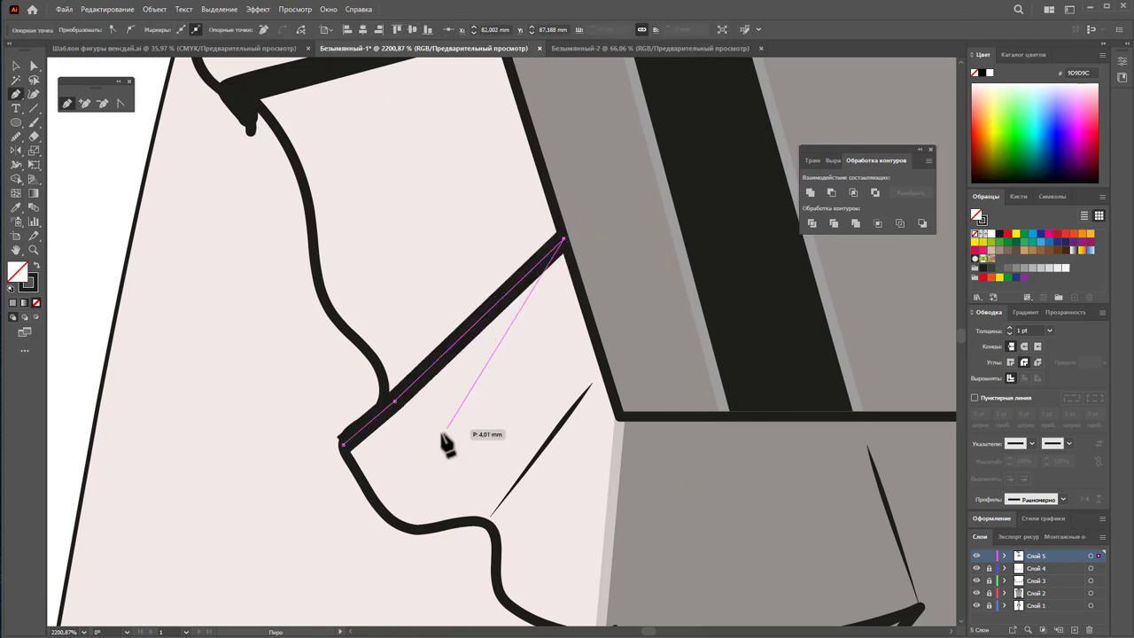
{"action": "left_click", "coordinate": [373, 491]}
{"action": "left_click", "coordinate": [343, 443]}
- Draw a closed fold wedge running from the bodice corner down to the ruffle hem
{"action": "scroll", "coordinate": [567, 437], "scroll_direction": "down", "scroll_amount": 3}
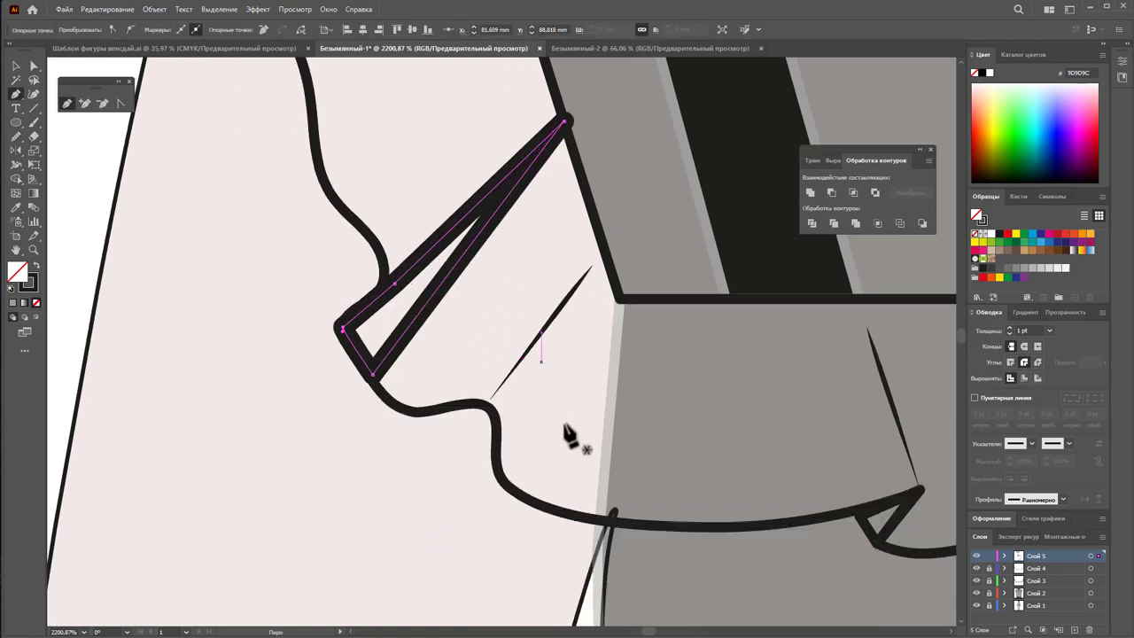
{"action": "left_click", "coordinate": [599, 261]}
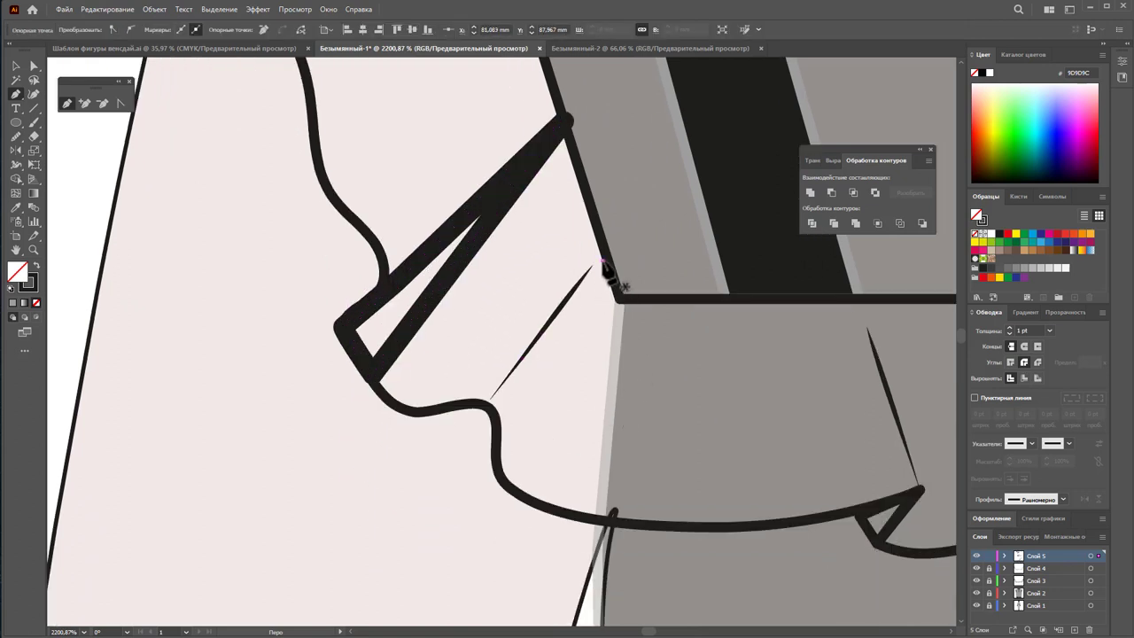
{"action": "left_click", "coordinate": [530, 503]}
{"action": "left_click", "coordinate": [491, 408]}
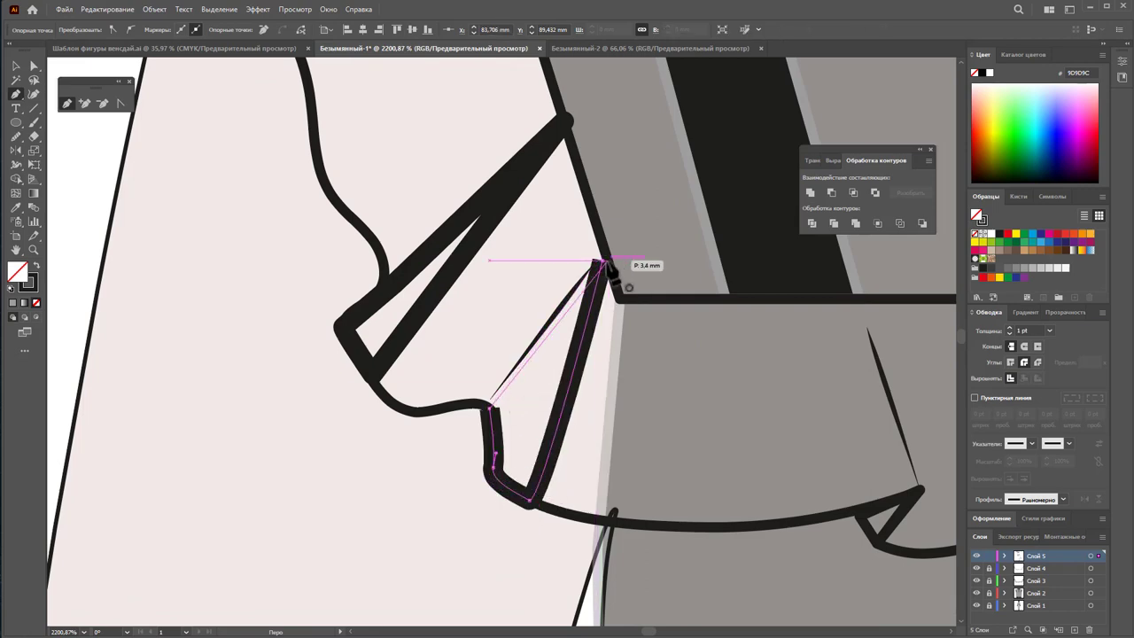
{"action": "left_click", "coordinate": [602, 262]}
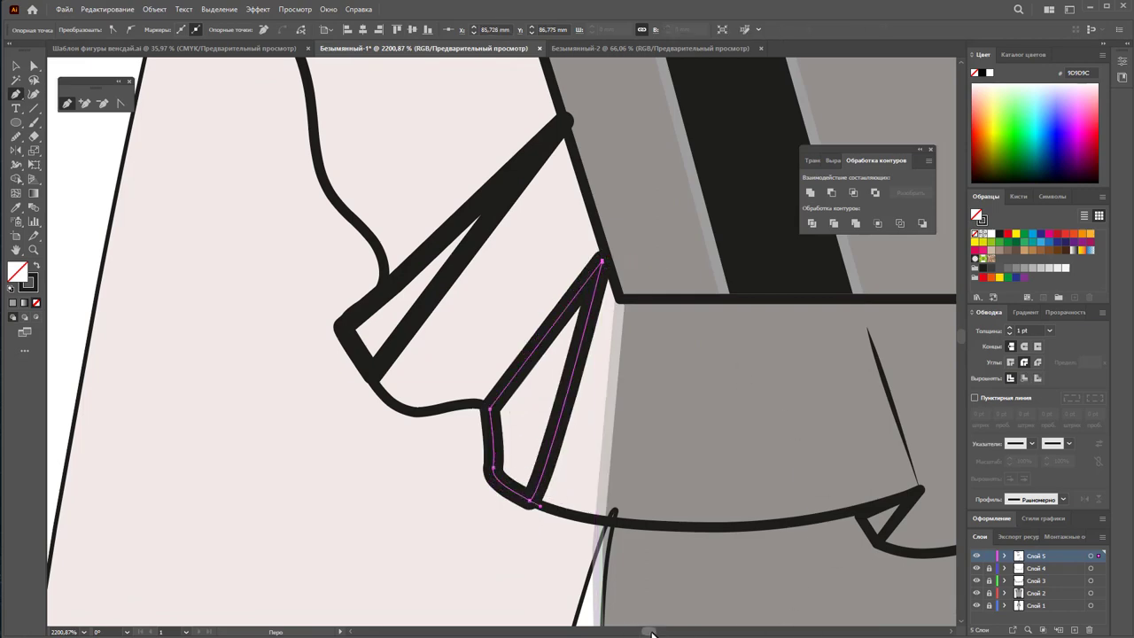
- Draw two closed fold wedges rising from the grey hem up to the waist seam
{"action": "scroll", "coordinate": [651, 634], "scroll_direction": "right", "scroll_amount": 10}
{"action": "scroll", "coordinate": [651, 633], "scroll_direction": "left", "scroll_amount": 5}
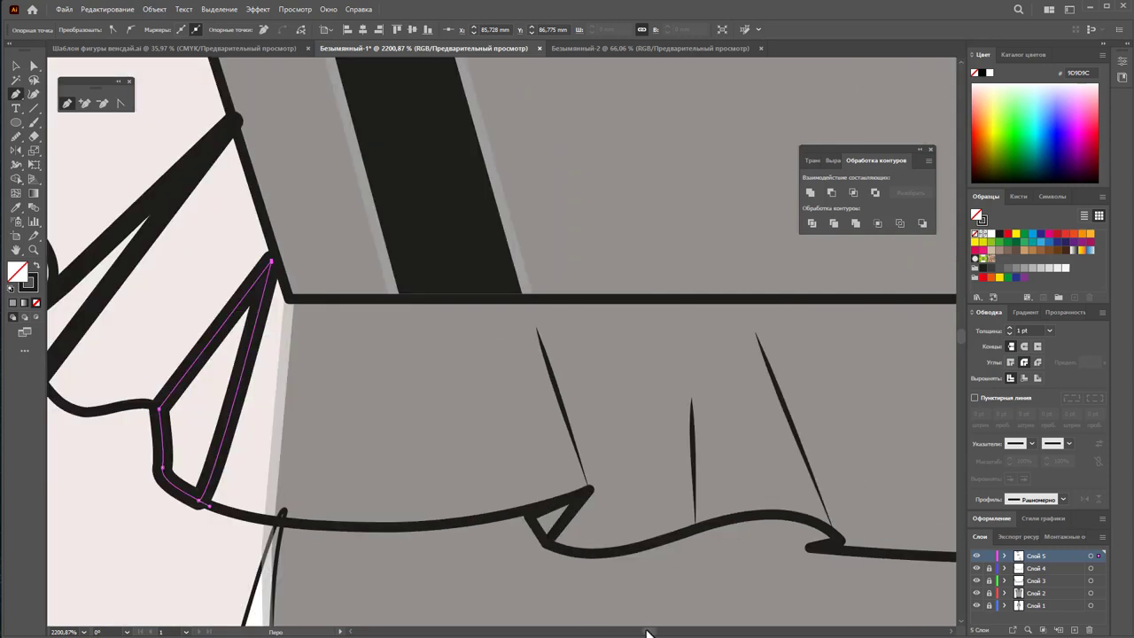
{"action": "left_click", "coordinate": [549, 538]}
{"action": "left_click_drag", "start_coordinate": [605, 557], "coordinate": [638, 532]}
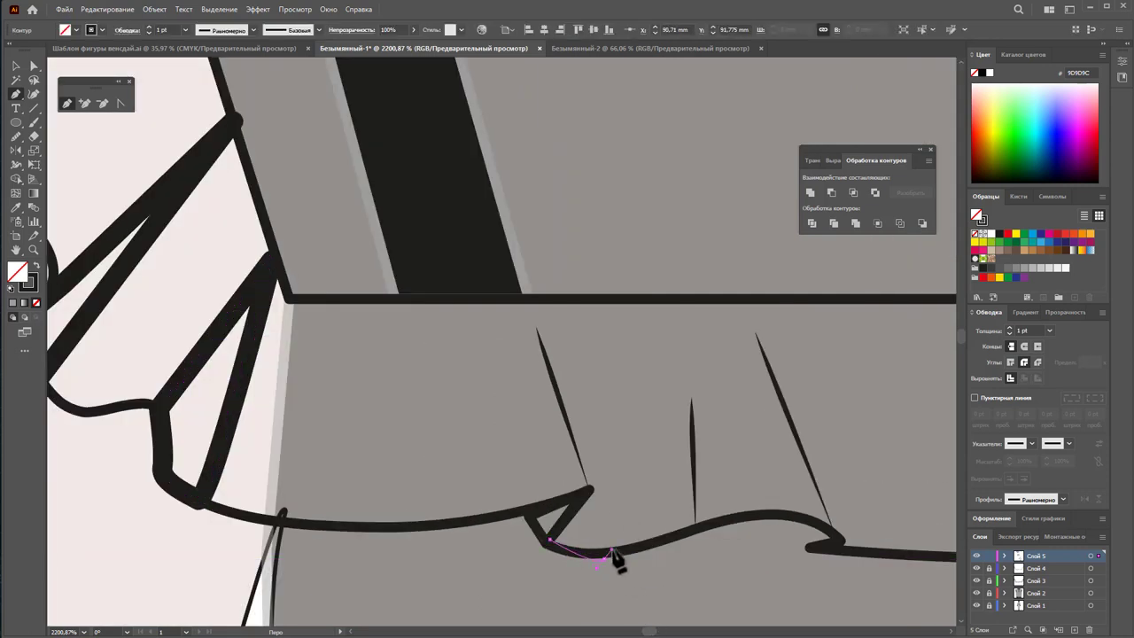
{"action": "left_click", "coordinate": [559, 301]}
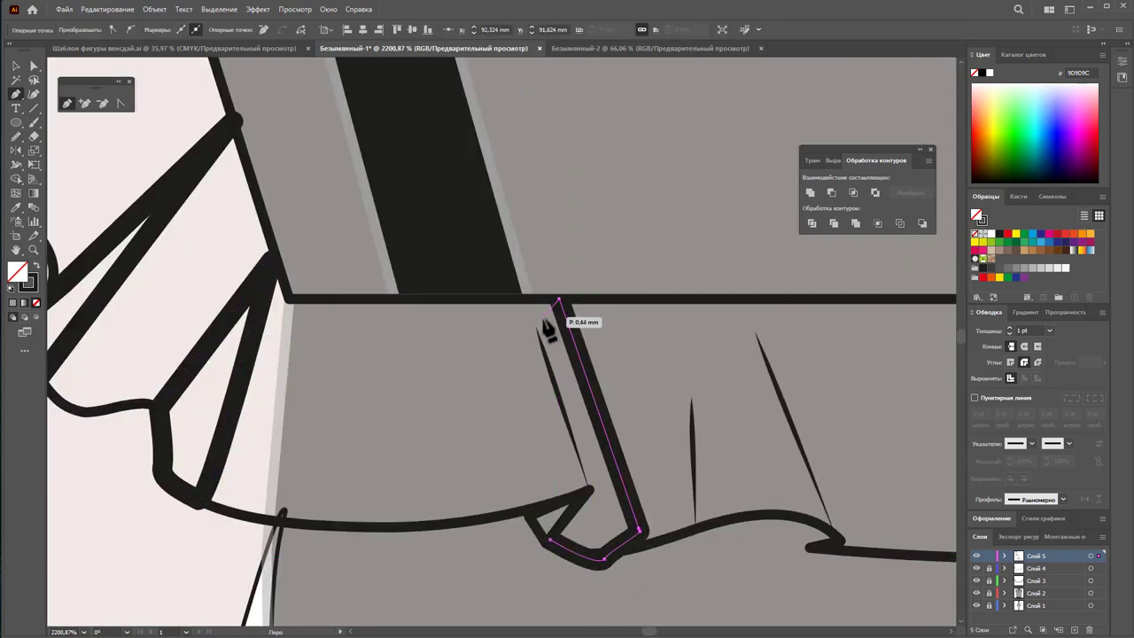
{"action": "left_click", "coordinate": [538, 332]}
{"action": "left_click", "coordinate": [588, 489]}
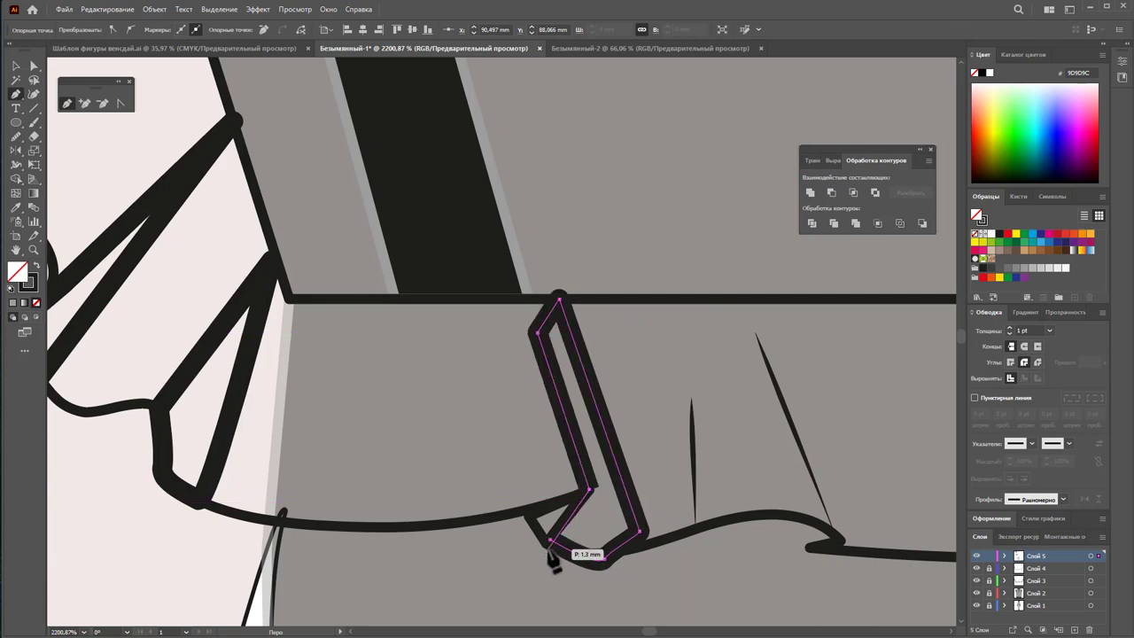
{"action": "left_click", "coordinate": [550, 538]}
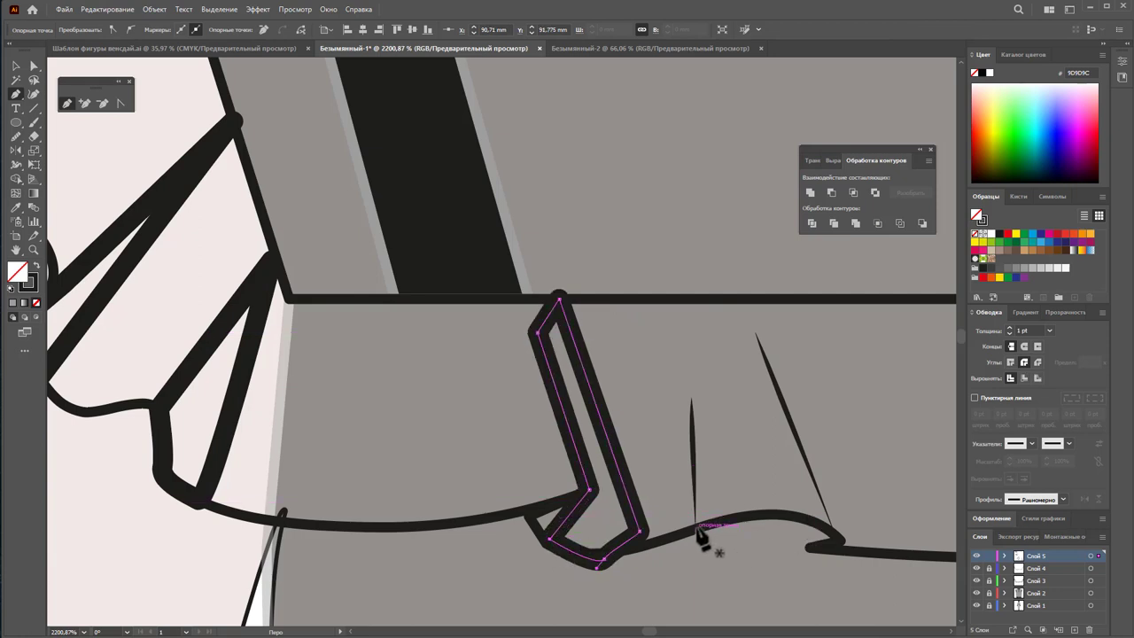
{"action": "left_click", "coordinate": [696, 530]}
{"action": "left_click", "coordinate": [741, 515]}
{"action": "left_click", "coordinate": [694, 301]}
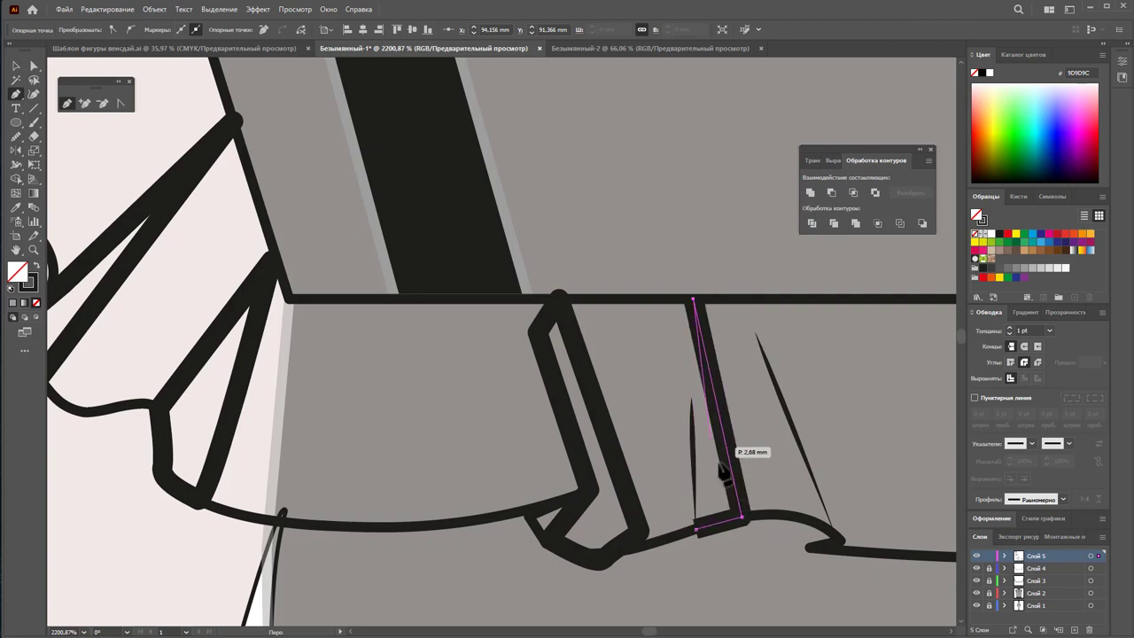
{"action": "left_click", "coordinate": [696, 530]}
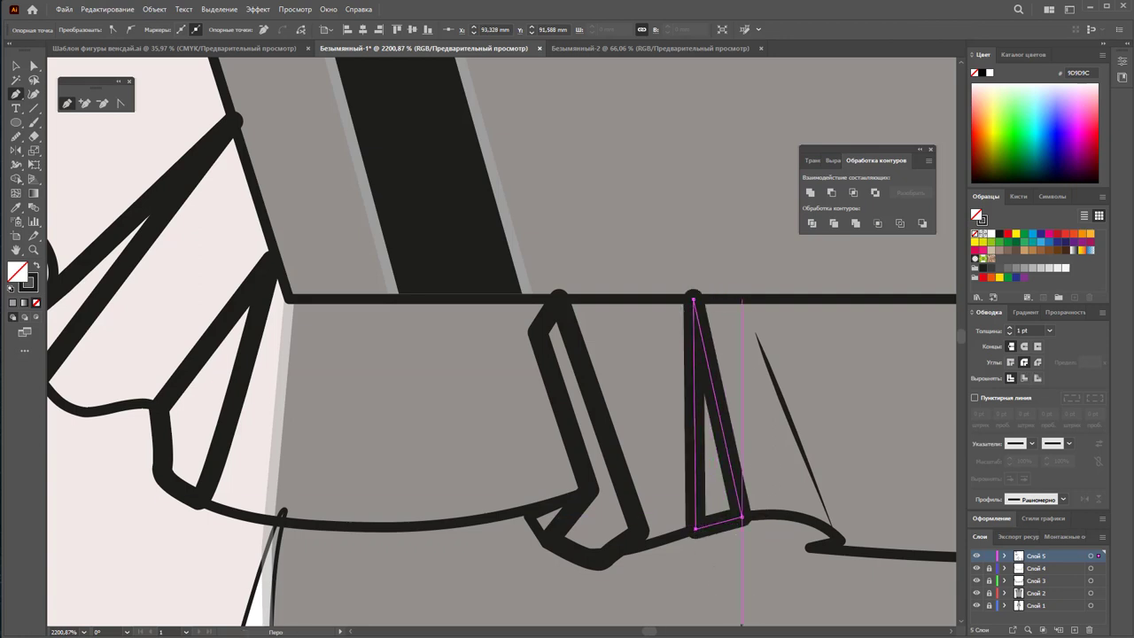
- Draw a wedge over the thin spike and a hooked fold wrapping the hem's curve
{"action": "scroll", "coordinate": [521, 341], "scroll_direction": "right", "scroll_amount": 6}
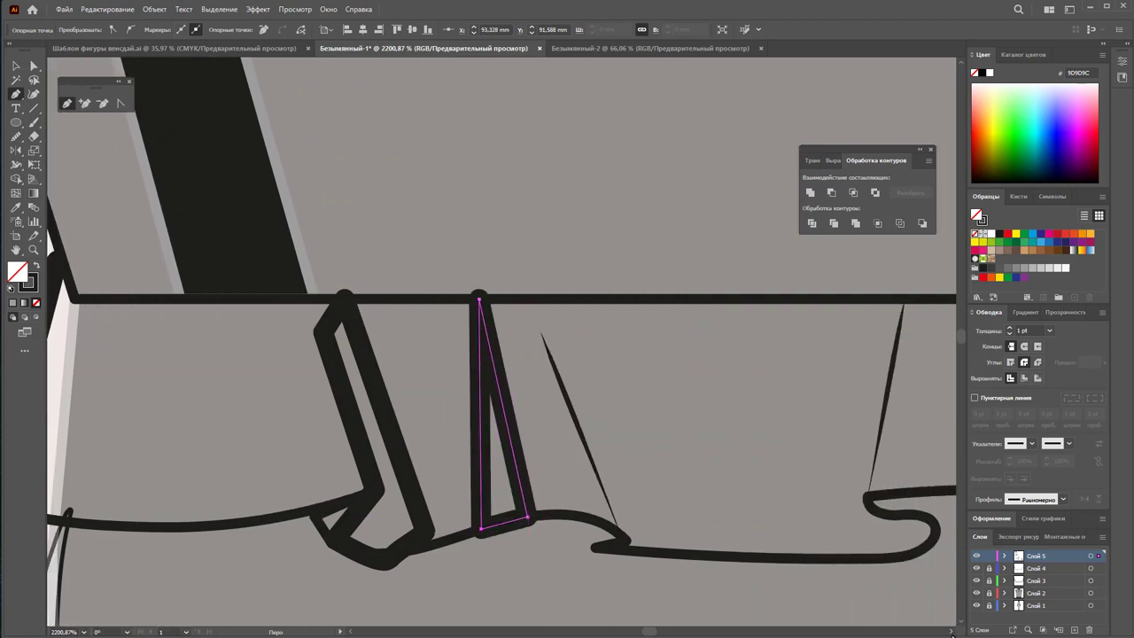
{"action": "left_click", "coordinate": [486, 338]}
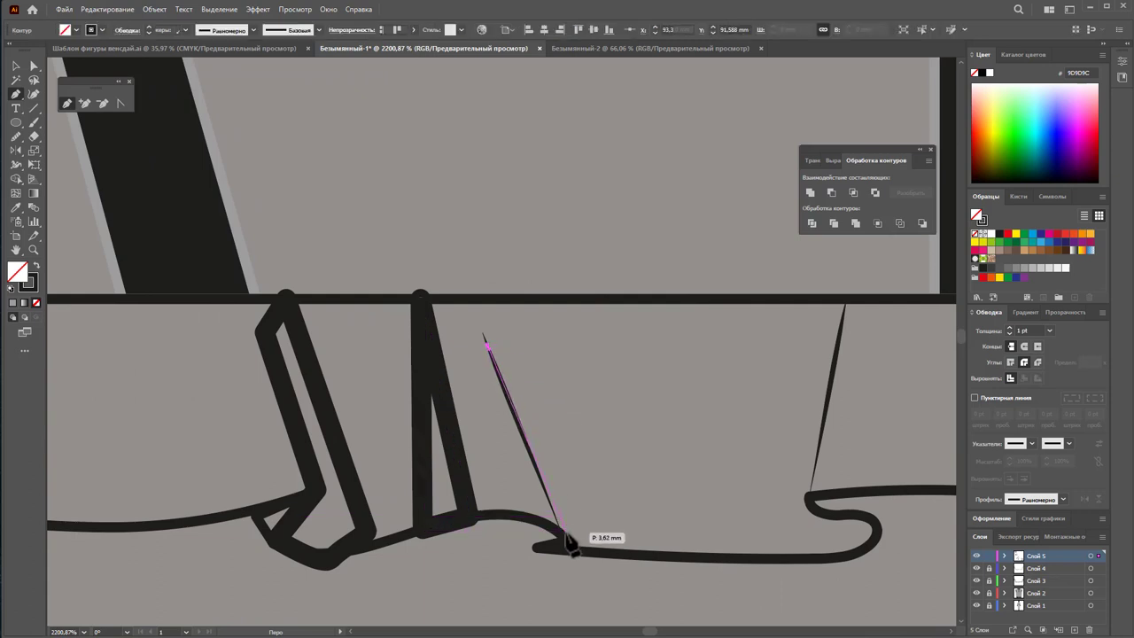
{"action": "left_click", "coordinate": [564, 531]}
{"action": "left_click", "coordinate": [541, 547]}
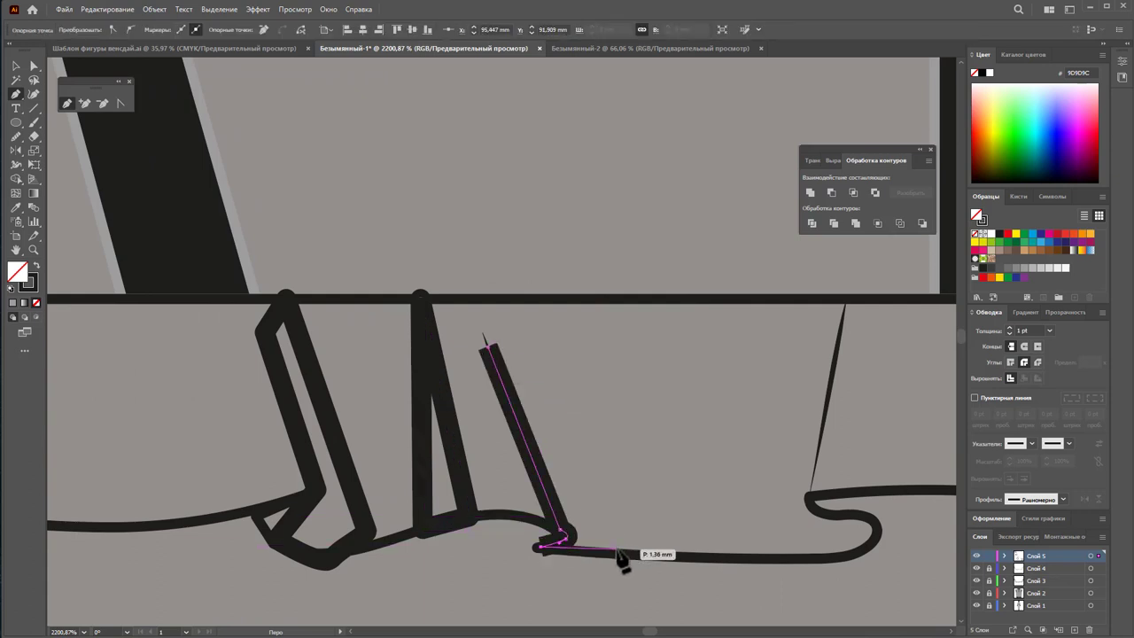
{"action": "left_click", "coordinate": [617, 549]}
{"action": "left_click", "coordinate": [487, 344]}
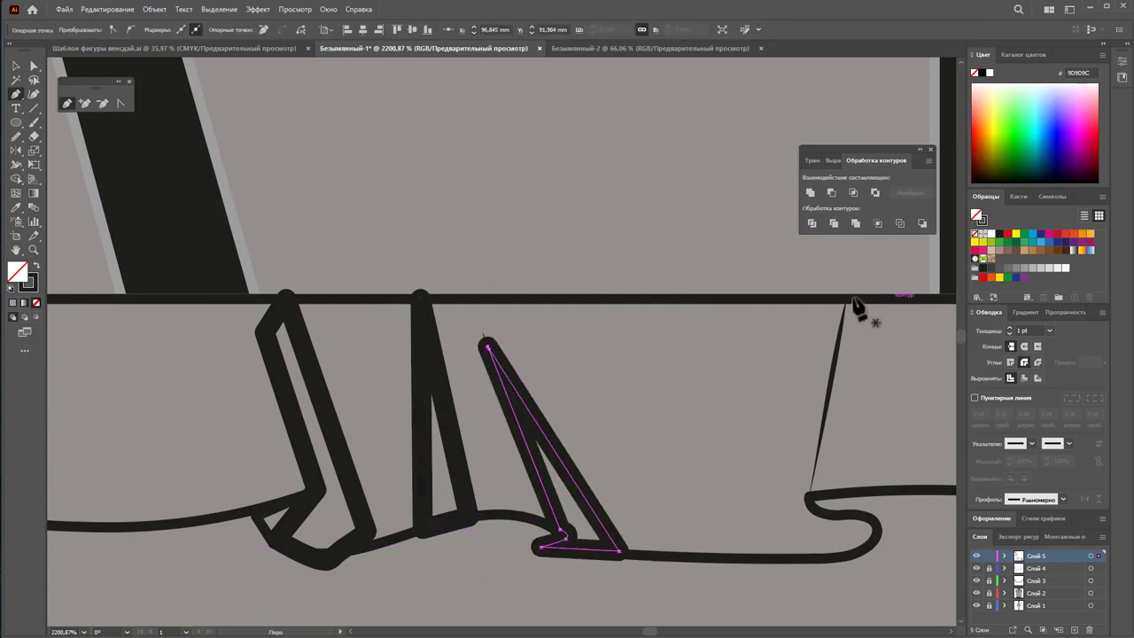
{"action": "left_click", "coordinate": [812, 305]}
{"action": "left_click", "coordinate": [757, 556]}
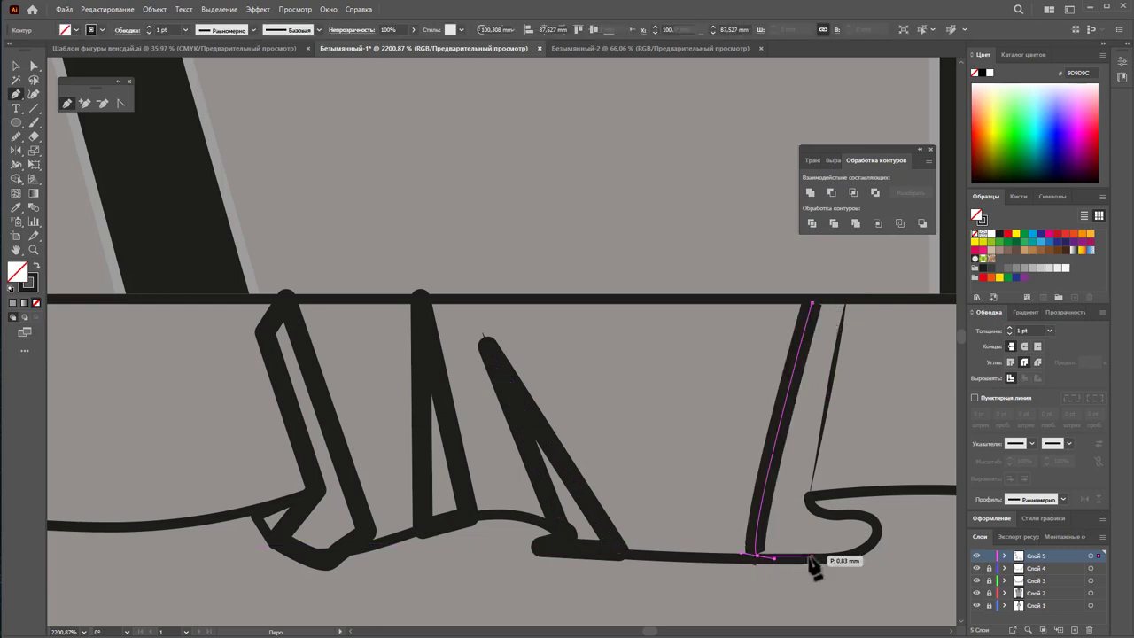
{"action": "left_click", "coordinate": [846, 553]}
{"action": "left_click", "coordinate": [847, 516]}
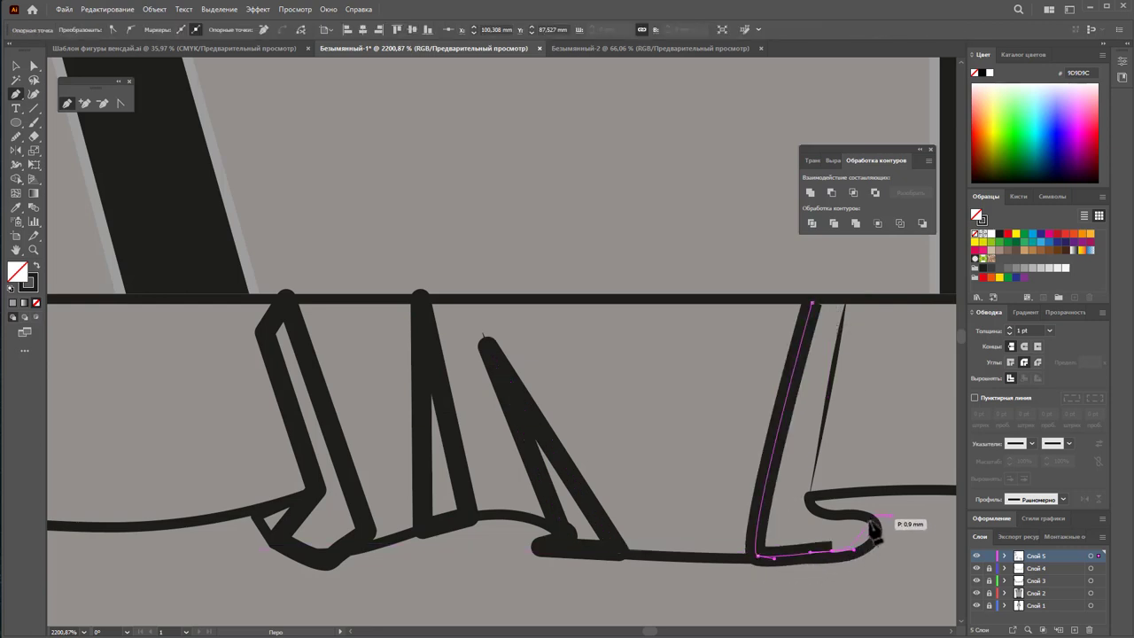
{"action": "left_click", "coordinate": [811, 502]}
{"action": "left_click", "coordinate": [847, 301]}
{"action": "left_click", "coordinate": [812, 303]}
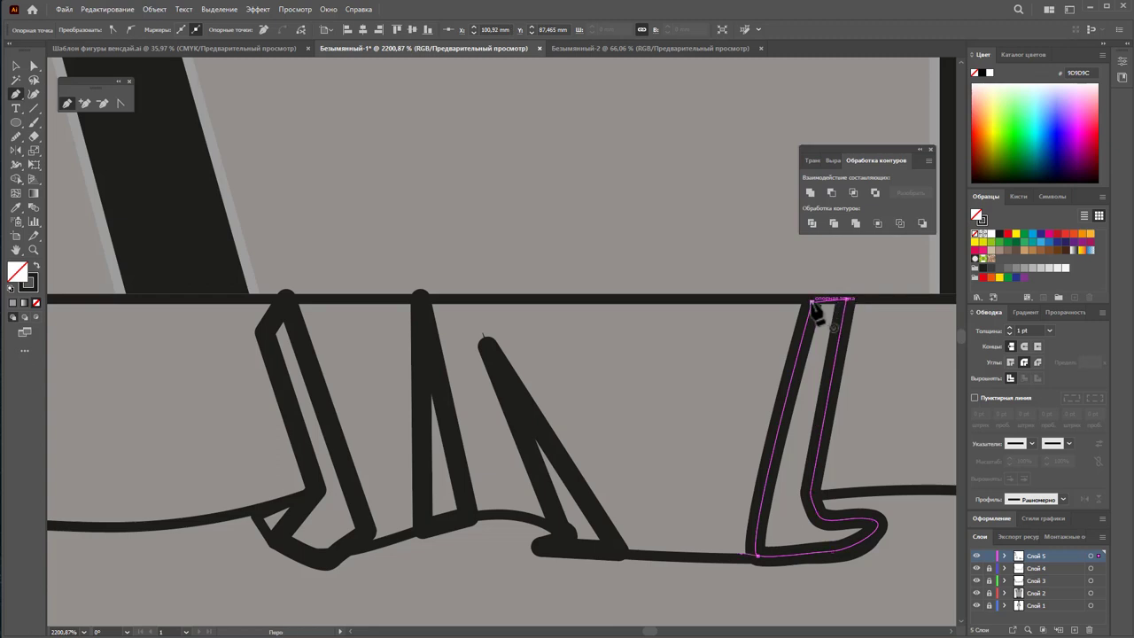
- Draw two more folds from the waist seam below the button down to the hem
{"action": "scroll", "coordinate": [950, 634], "scroll_direction": "right", "scroll_amount": 3}
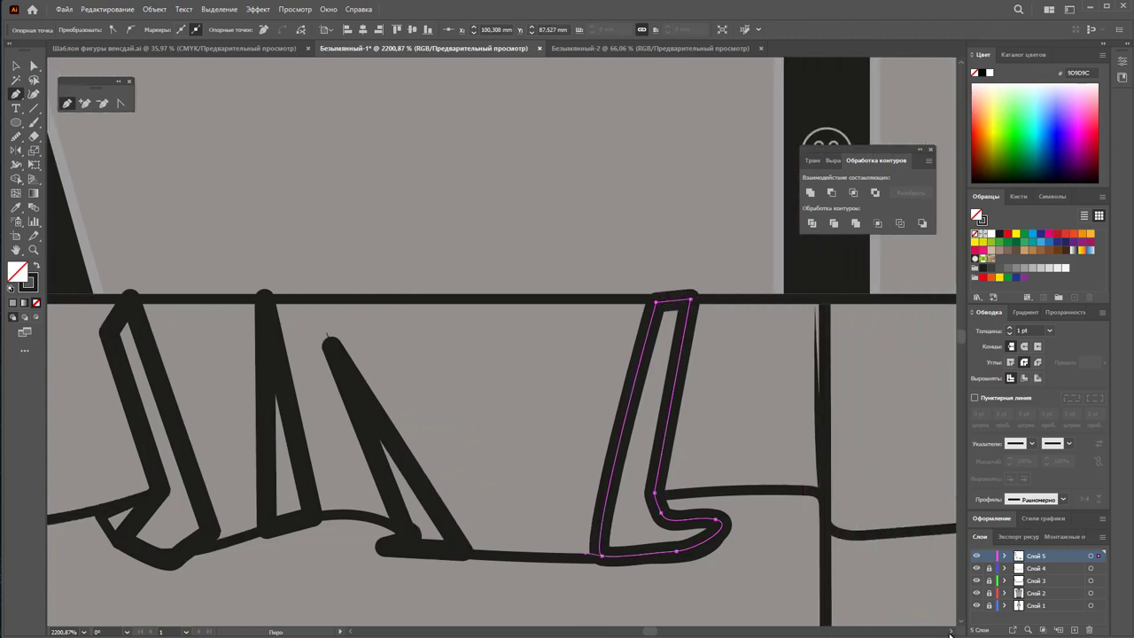
{"action": "scroll", "coordinate": [921, 631], "scroll_direction": "right", "scroll_amount": 3}
{"action": "scroll", "coordinate": [892, 627], "scroll_direction": "right", "scroll_amount": 3}
{"action": "left_click", "coordinate": [558, 304]}
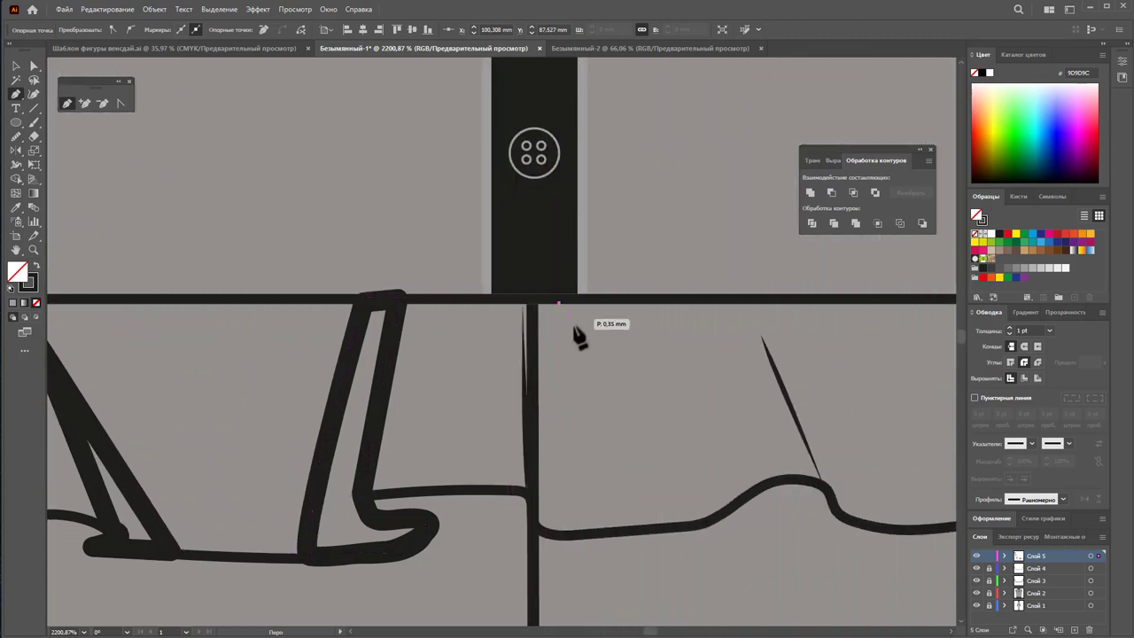
{"action": "left_click", "coordinate": [628, 532]}
{"action": "left_click", "coordinate": [549, 533]}
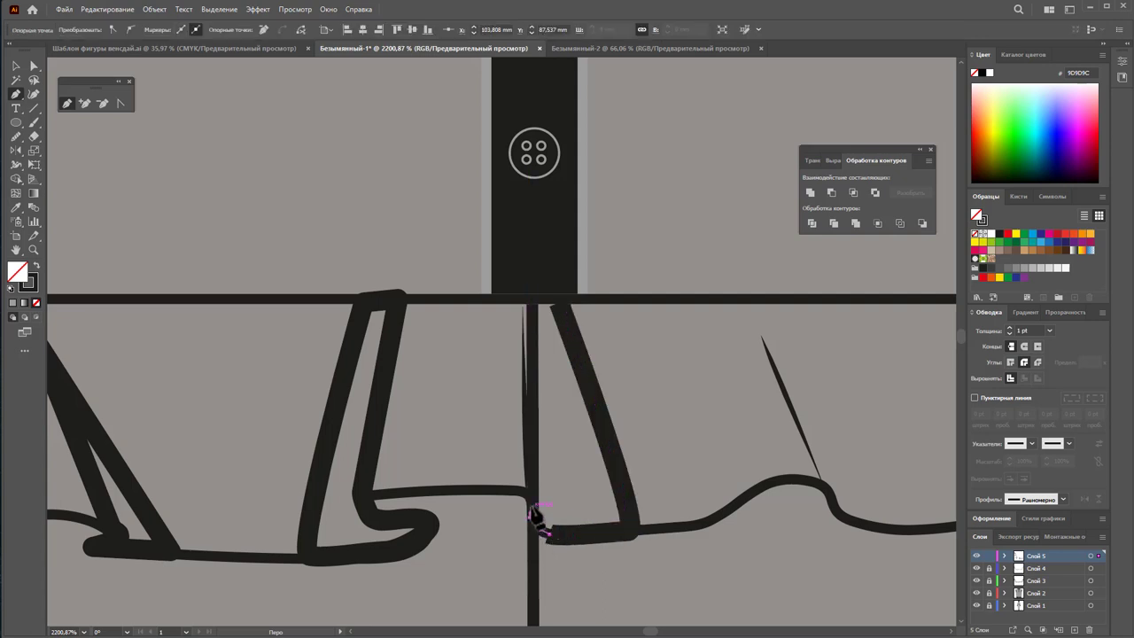
{"action": "left_click", "coordinate": [529, 512]}
{"action": "left_click", "coordinate": [533, 299]}
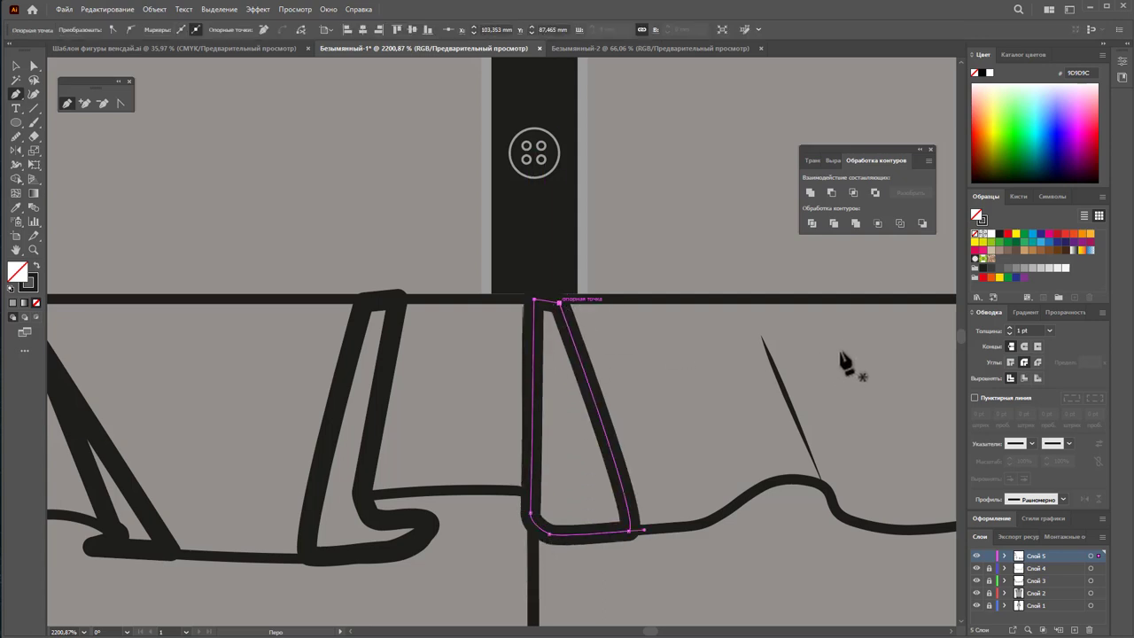
{"action": "left_click", "coordinate": [787, 304]}
{"action": "left_click_drag", "start_coordinate": [915, 528], "coordinate": [868, 536]}
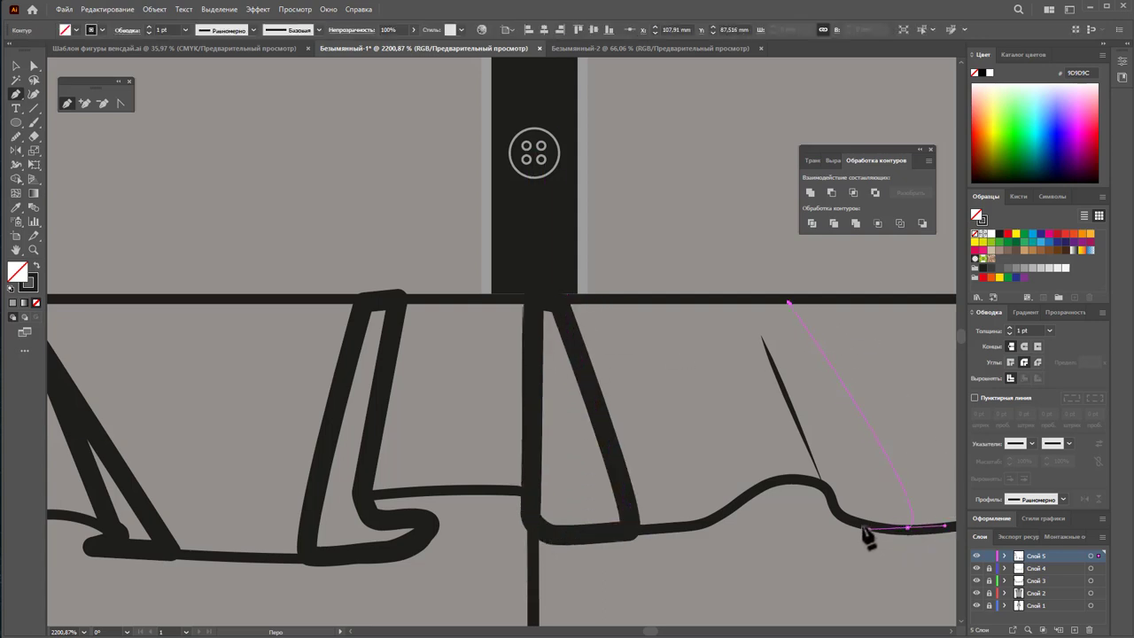
{"action": "left_click", "coordinate": [834, 501]}
{"action": "left_click", "coordinate": [741, 303]}
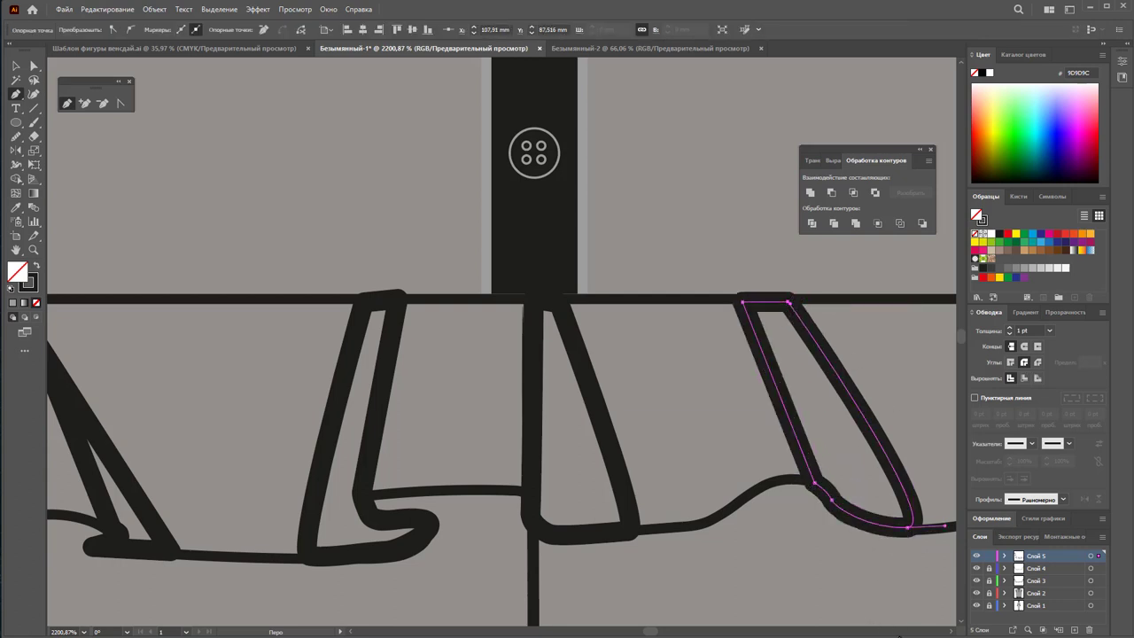
- Draw a closed fold band from the ruffle's lower curve up to the yoke seam
{"action": "scroll", "coordinate": [656, 634], "scroll_direction": "right", "scroll_amount": 5}
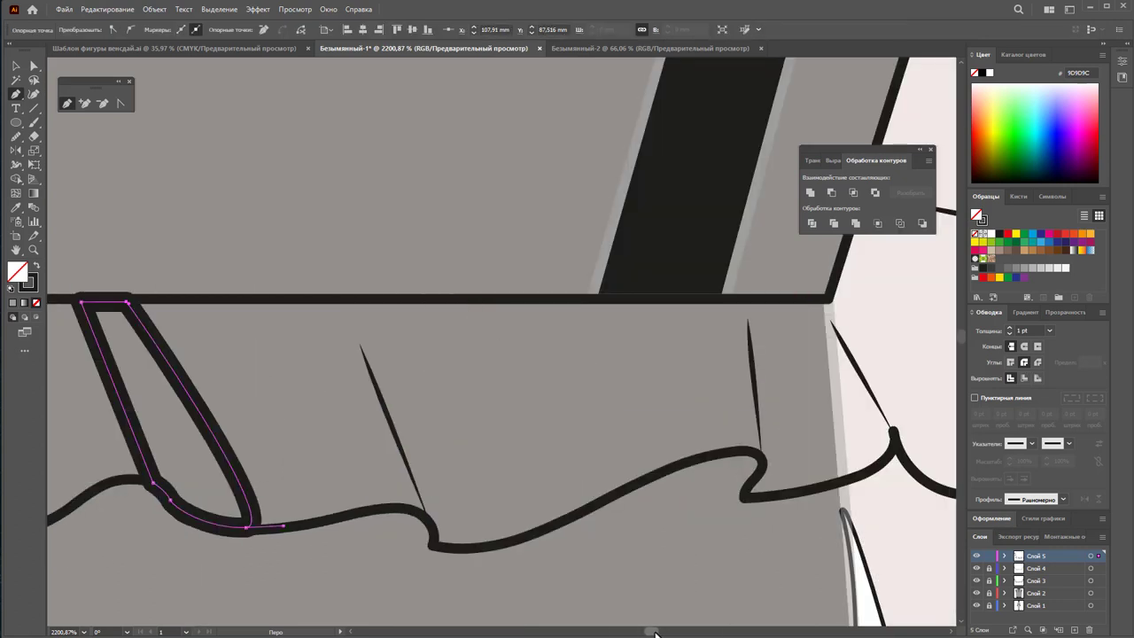
{"action": "left_click", "coordinate": [424, 513]}
{"action": "left_click", "coordinate": [434, 538]}
{"action": "left_click", "coordinate": [458, 549]}
{"action": "left_click", "coordinate": [511, 538]}
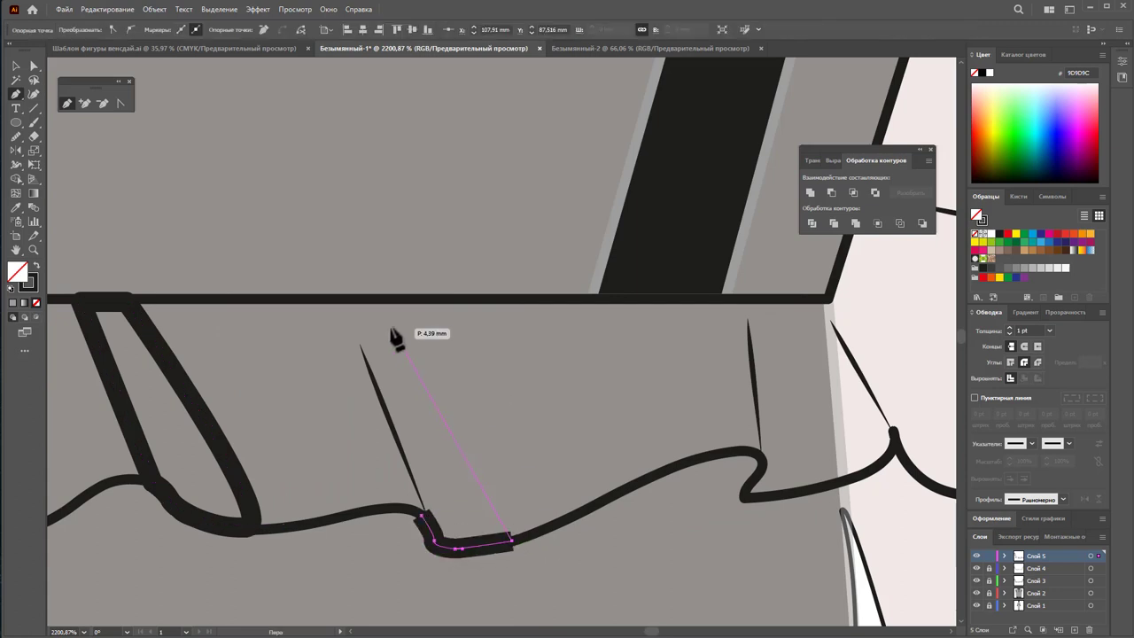
{"action": "left_click", "coordinate": [406, 301]}
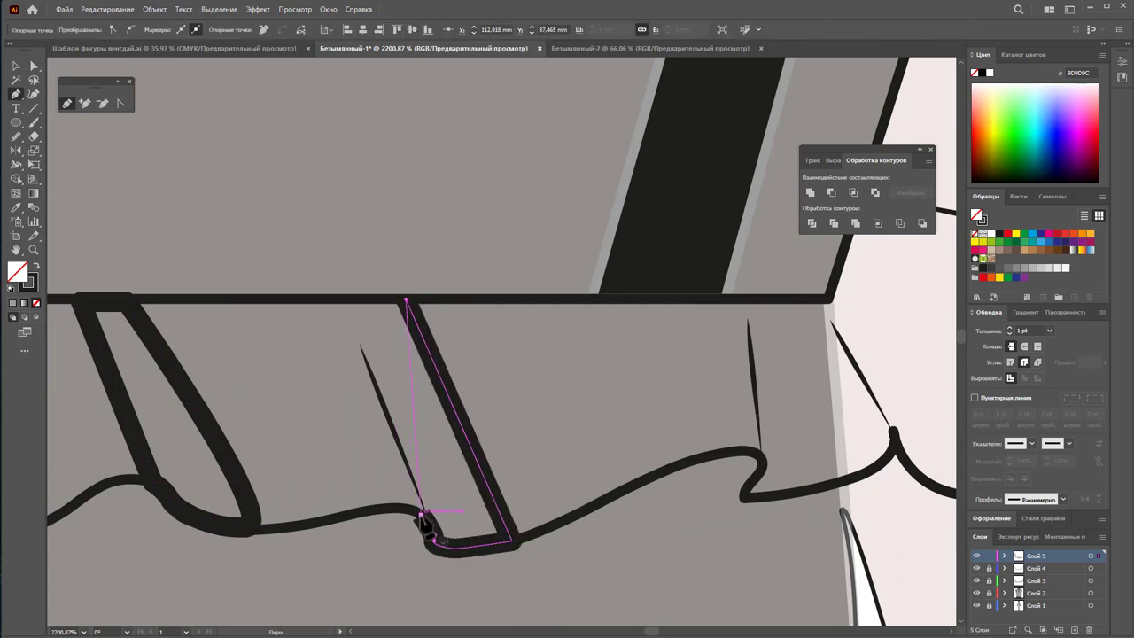
{"action": "left_click", "coordinate": [424, 515]}
- Draw a second fold band from the ruffle dip up to the yoke seam
{"action": "left_click", "coordinate": [764, 456]}
{"action": "left_click", "coordinate": [743, 494]}
{"action": "left_click", "coordinate": [762, 499]}
{"action": "left_click", "coordinate": [788, 492]}
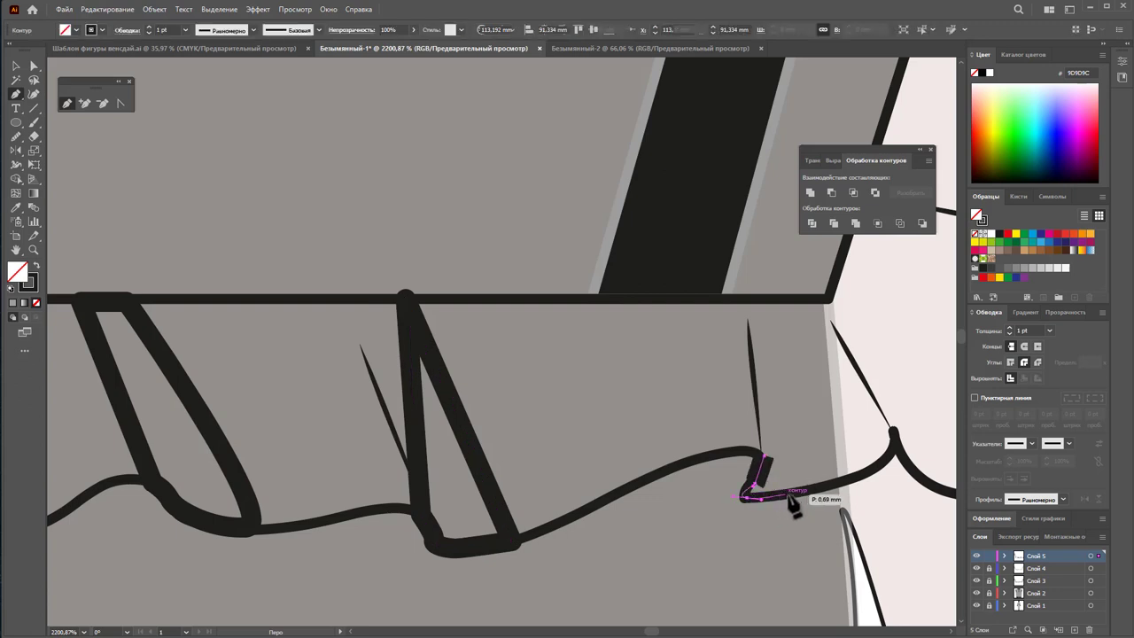
{"action": "left_click", "coordinate": [800, 491]}
{"action": "left_click", "coordinate": [753, 303]}
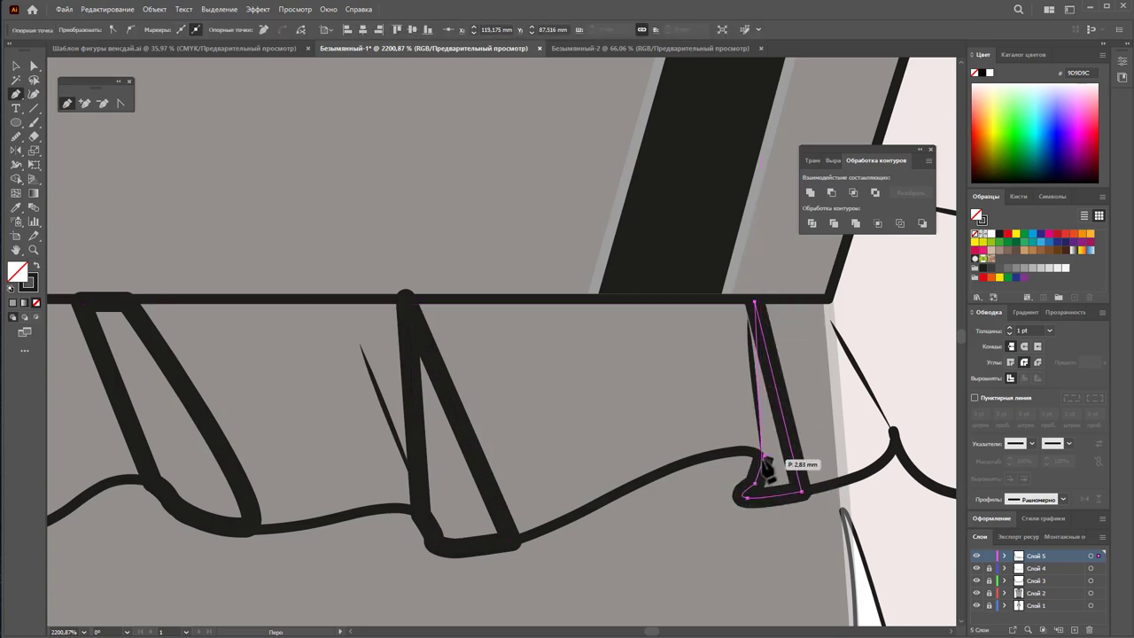
{"action": "left_click", "coordinate": [764, 456]}
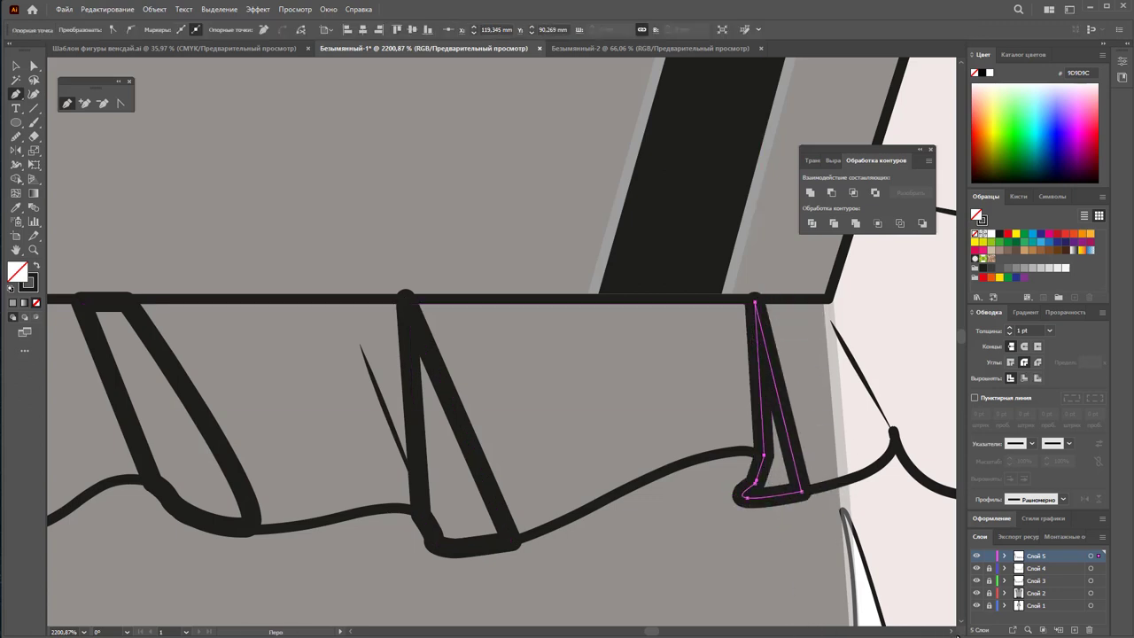
{"action": "scroll", "coordinate": [952, 631], "scroll_direction": "right", "scroll_amount": 3}
{"action": "scroll", "coordinate": [952, 630], "scroll_direction": "right", "scroll_amount": 4}
- Draw a fold shape from the ruffle's lower right up to the seam corner
{"action": "scroll", "coordinate": [906, 597], "scroll_direction": "right", "scroll_amount": 3}
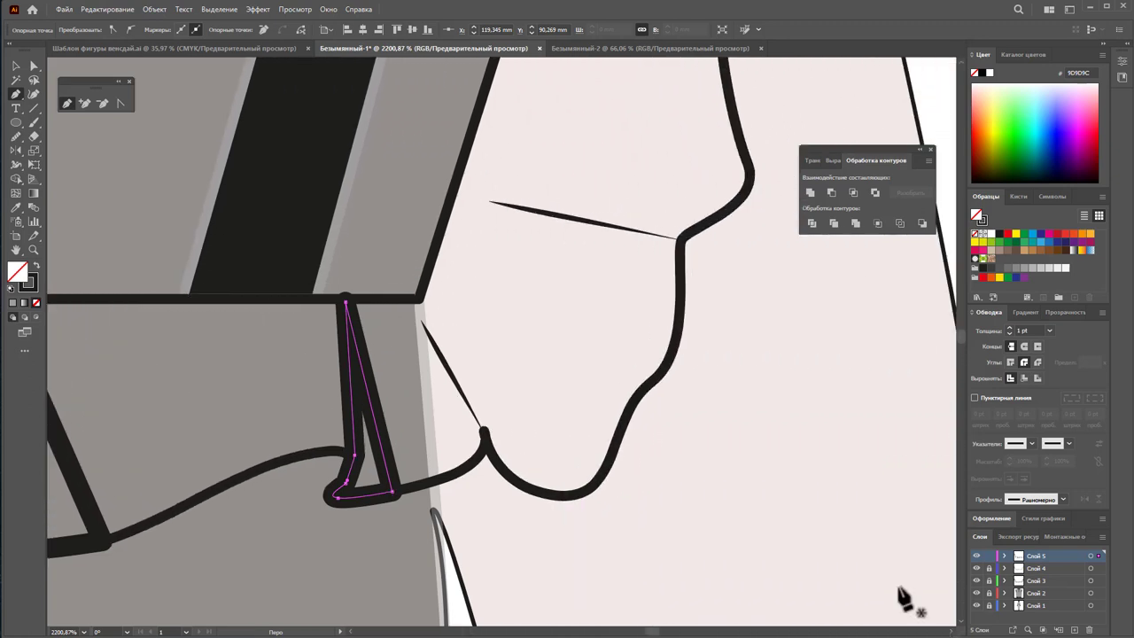
{"action": "scroll", "coordinate": [568, 457], "scroll_direction": "up", "scroll_amount": 2}
{"action": "left_click", "coordinate": [607, 564]}
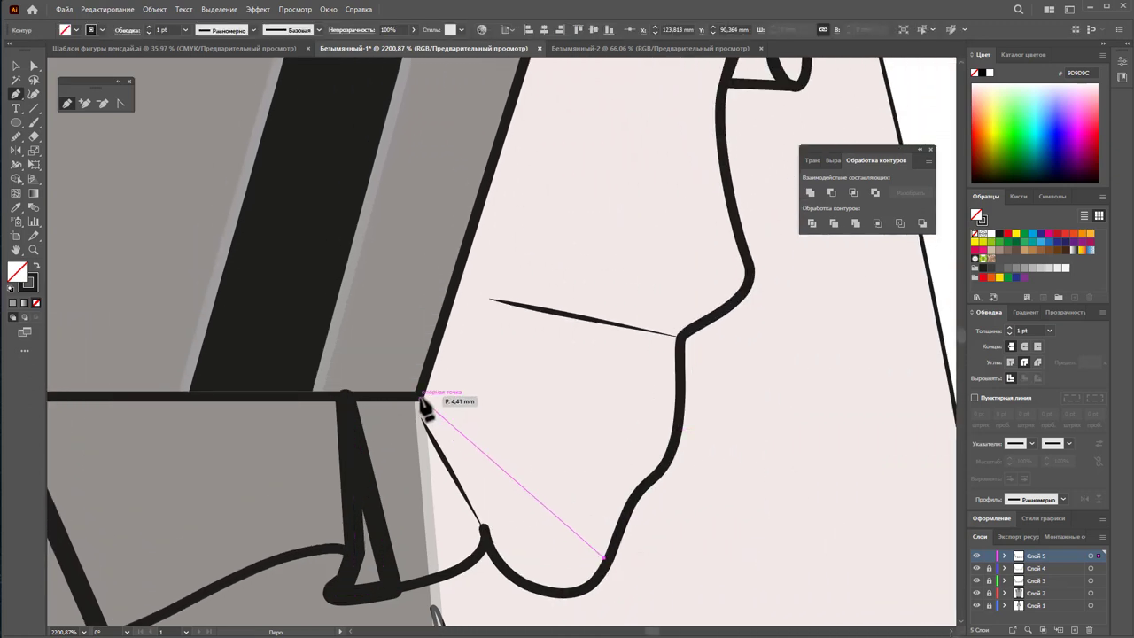
{"action": "left_click", "coordinate": [420, 400]}
{"action": "left_click", "coordinate": [486, 524]}
{"action": "left_click", "coordinate": [521, 580]}
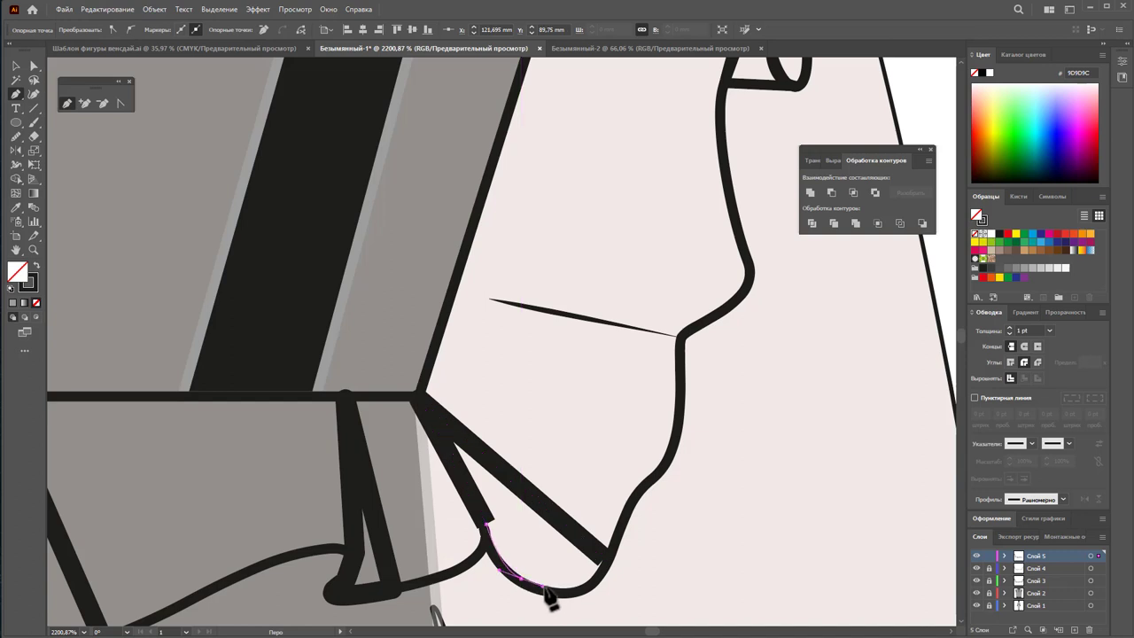
{"action": "left_click", "coordinate": [544, 586]}
{"action": "left_click", "coordinate": [584, 595]}
{"action": "scroll", "coordinate": [662, 498], "scroll_direction": "up", "scroll_amount": 3}
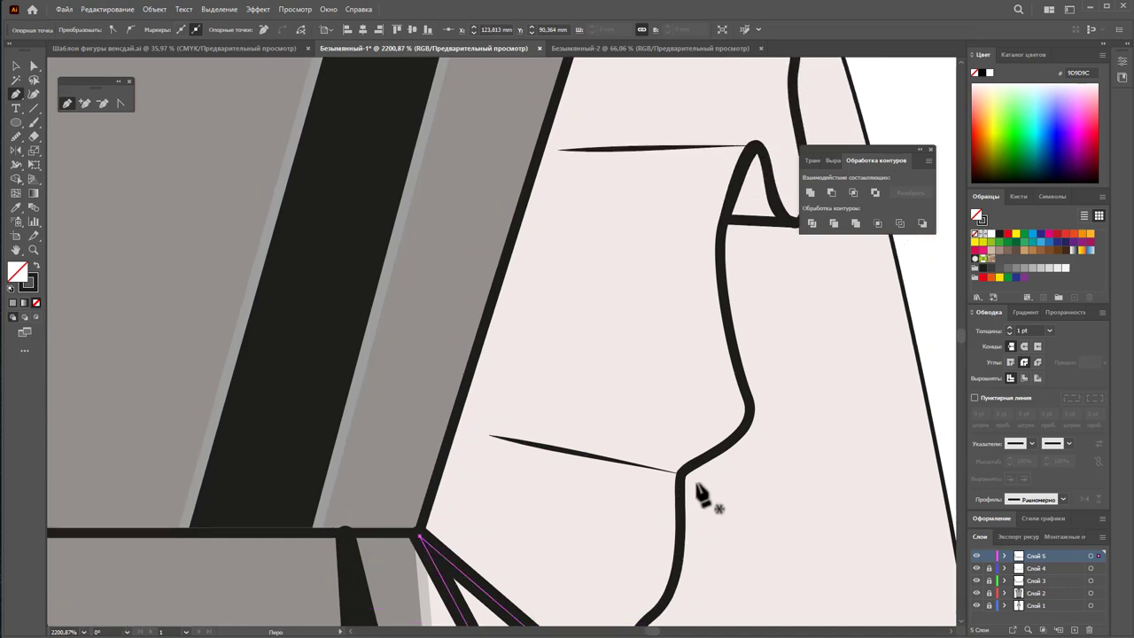
- Draw a fold running straight across the ruffle with a curved end
{"action": "left_click", "coordinate": [455, 427]}
{"action": "left_click", "coordinate": [461, 406]}
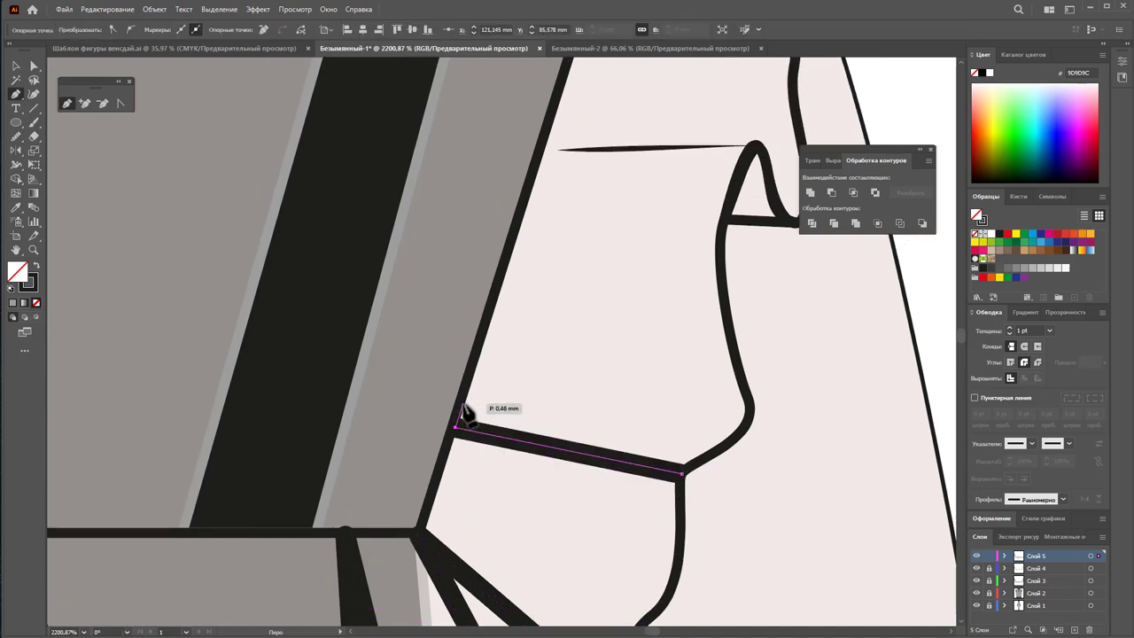
{"action": "left_click", "coordinate": [748, 402]}
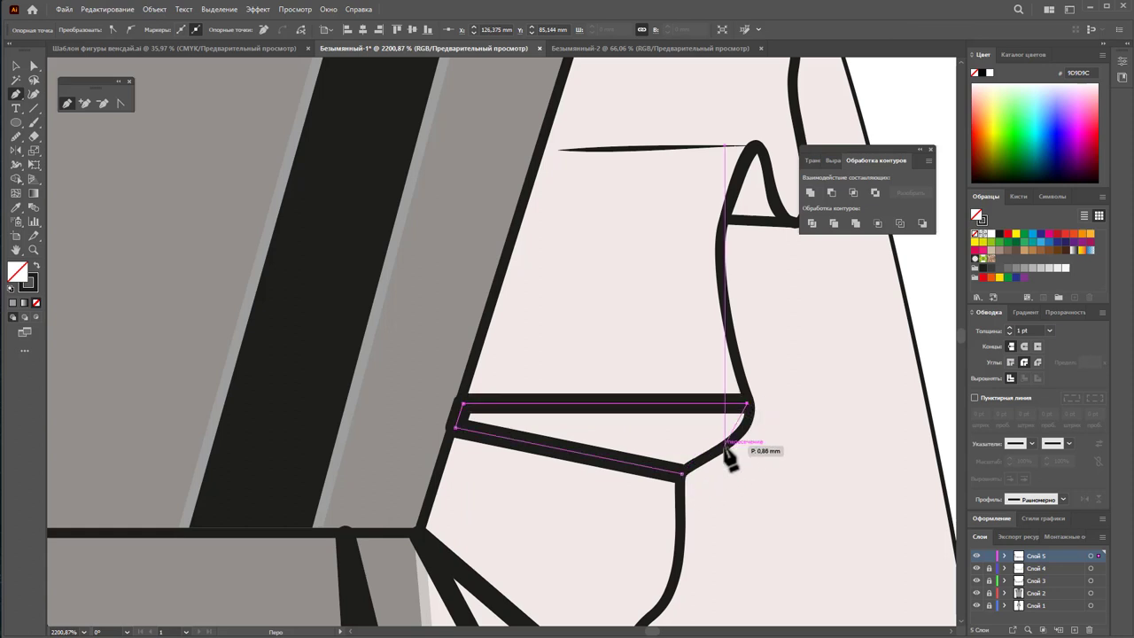
{"action": "left_click", "coordinate": [700, 463]}
{"action": "scroll", "coordinate": [691, 445], "scroll_direction": "up", "scroll_amount": 3}
{"action": "scroll", "coordinate": [793, 427], "scroll_direction": "up", "scroll_amount": 2}
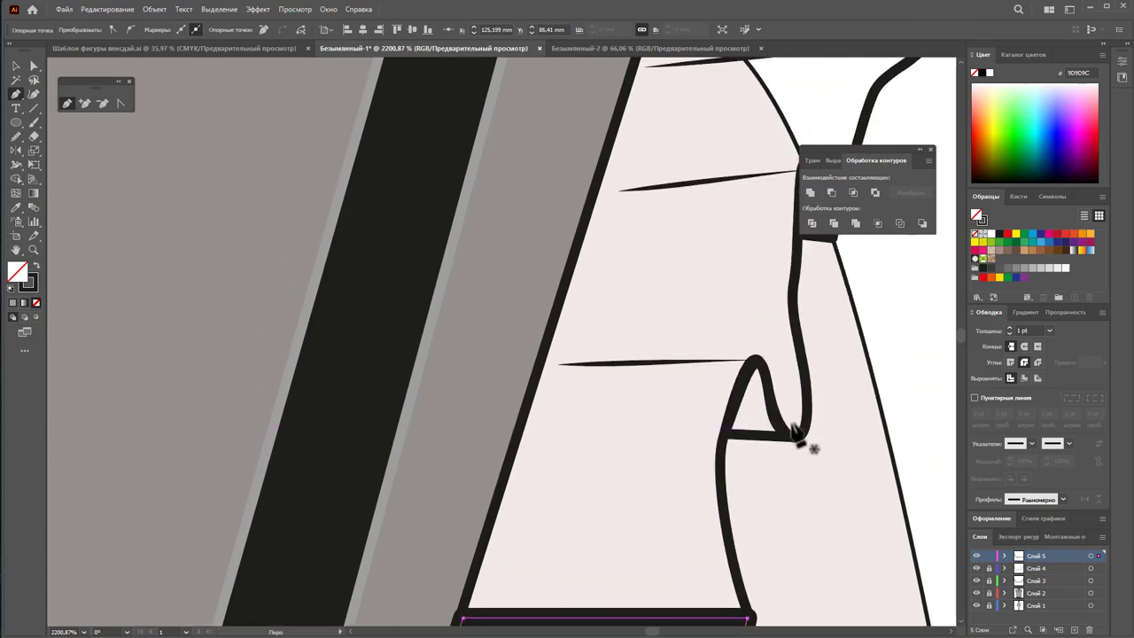
- Trace around the ruffle's folded tip and close that fold shape
{"action": "left_click", "coordinate": [771, 403]}
{"action": "left_click", "coordinate": [786, 430]}
{"action": "left_click", "coordinate": [794, 436]}
{"action": "left_click", "coordinate": [803, 432]}
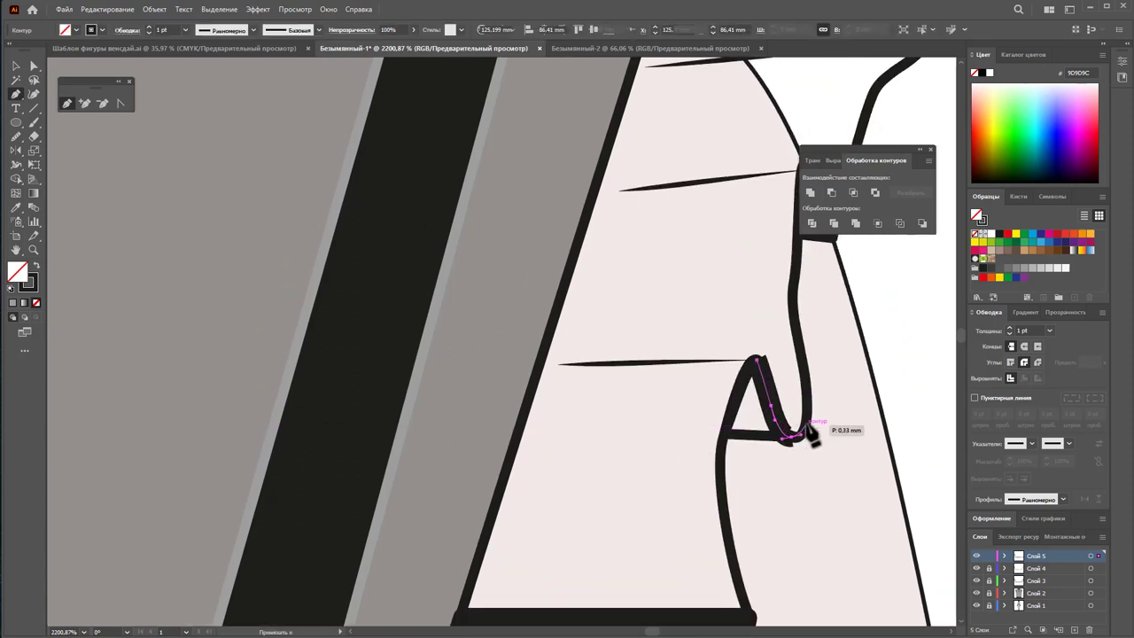
{"action": "left_click", "coordinate": [808, 416]}
{"action": "left_click", "coordinate": [787, 322]}
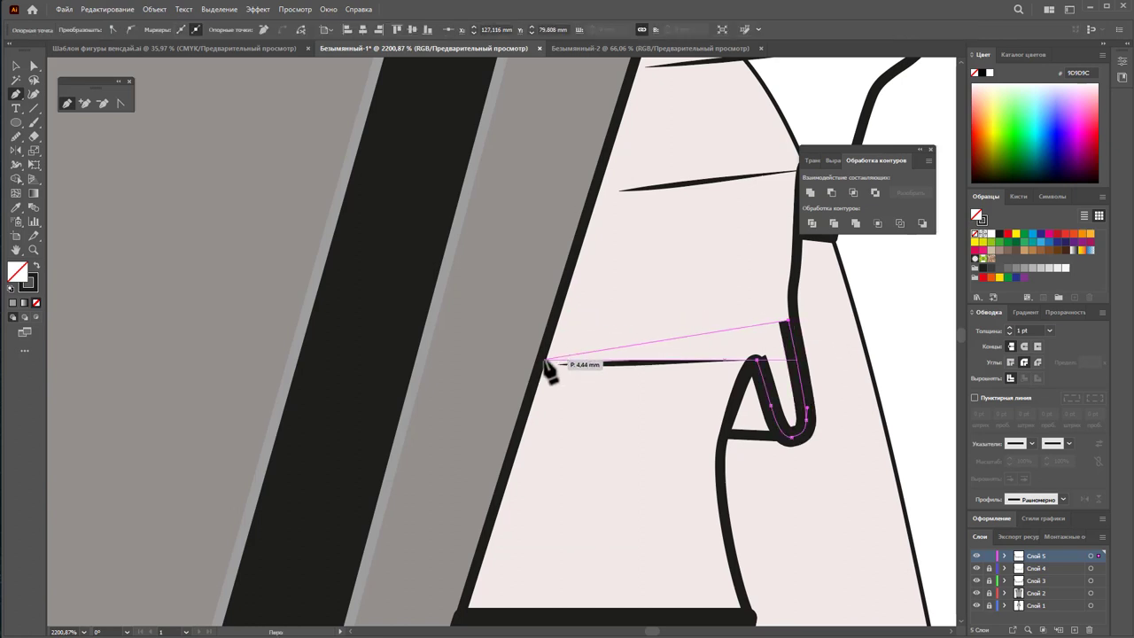
{"action": "left_click", "coordinate": [543, 361]}
{"action": "left_click", "coordinate": [758, 360]}
- Draw and close another fold across the shoulder ruffle
{"action": "scroll", "coordinate": [787, 372], "scroll_direction": "up", "scroll_amount": 5}
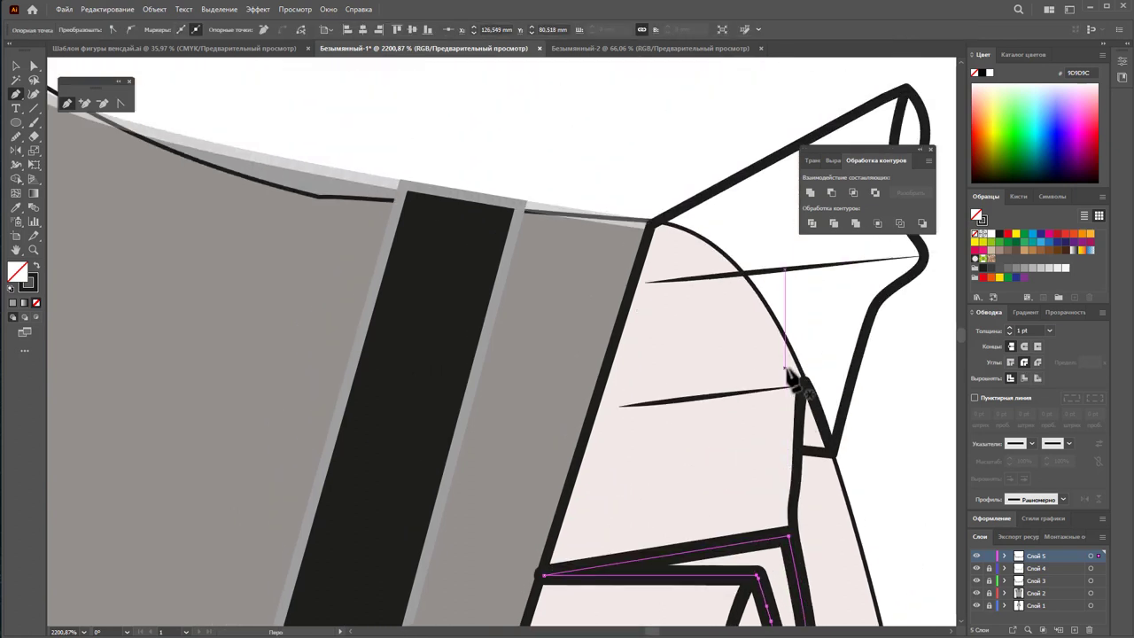
{"action": "left_click", "coordinate": [834, 443]}
{"action": "left_click", "coordinate": [857, 345]}
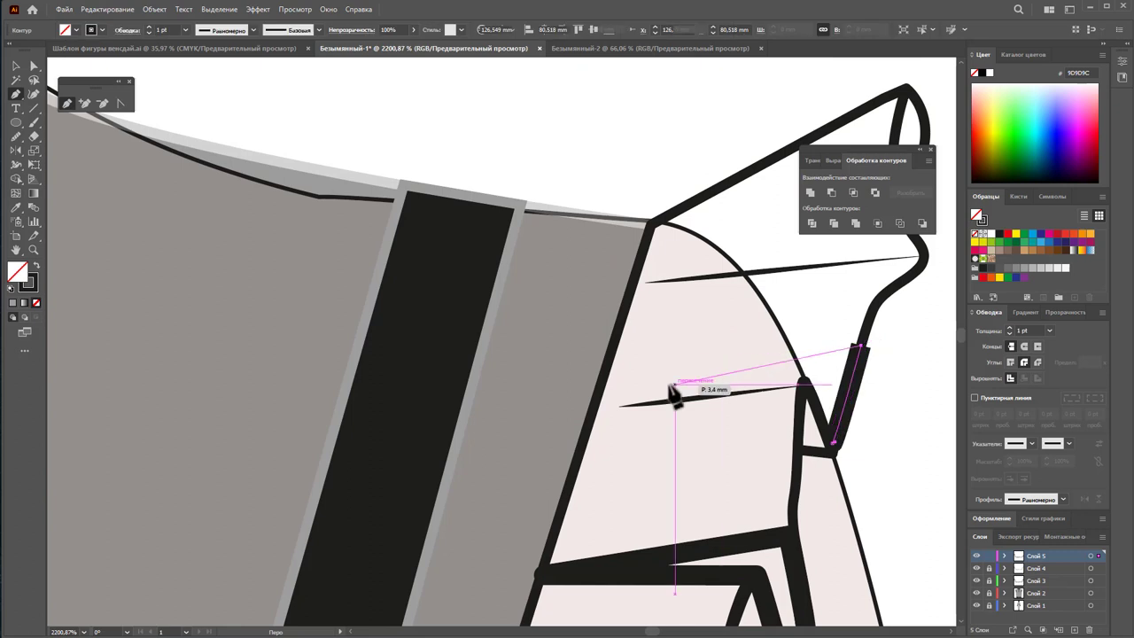
{"action": "left_click", "coordinate": [597, 395]}
{"action": "left_click", "coordinate": [804, 384]}
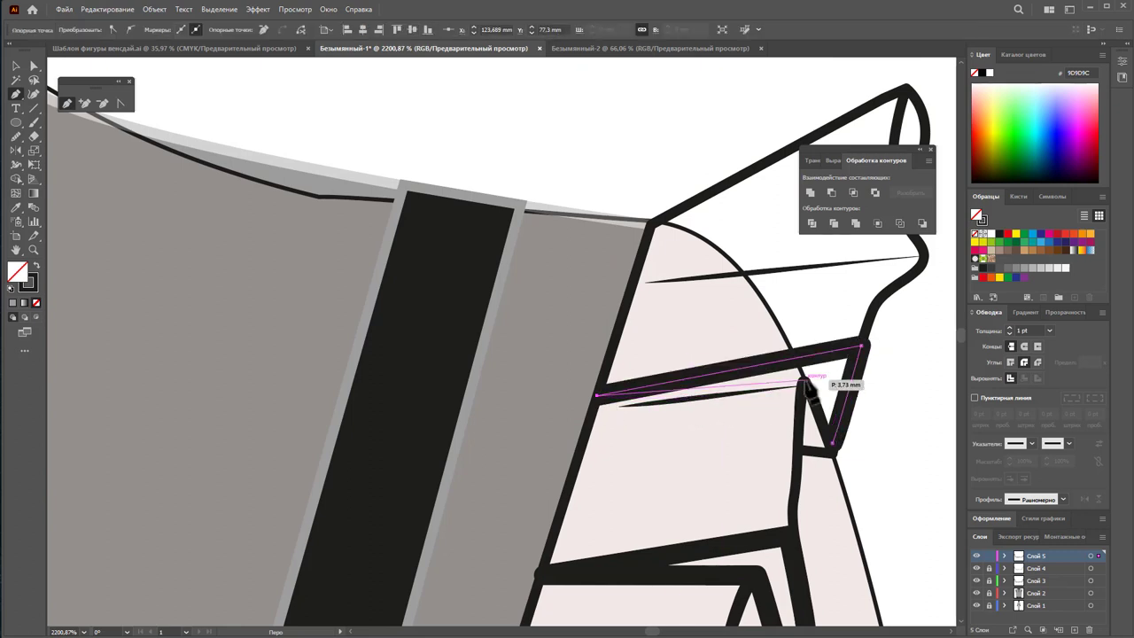
{"action": "left_click", "coordinate": [833, 445]}
{"action": "scroll", "coordinate": [833, 444], "scroll_direction": "up", "scroll_amount": 3}
{"action": "scroll", "coordinate": [873, 430], "scroll_direction": "up", "scroll_amount": 2}
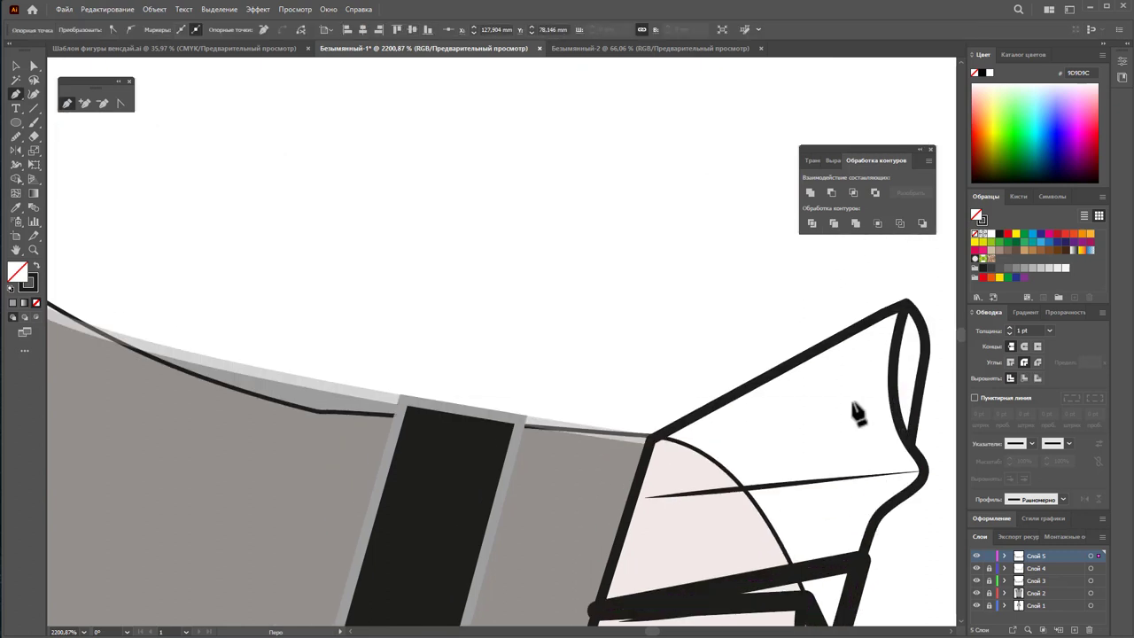
- Add a final fold from the outer edge to the inner edge, then deselect
{"action": "left_click", "coordinate": [892, 393]}
{"action": "left_click", "coordinate": [644, 496]}
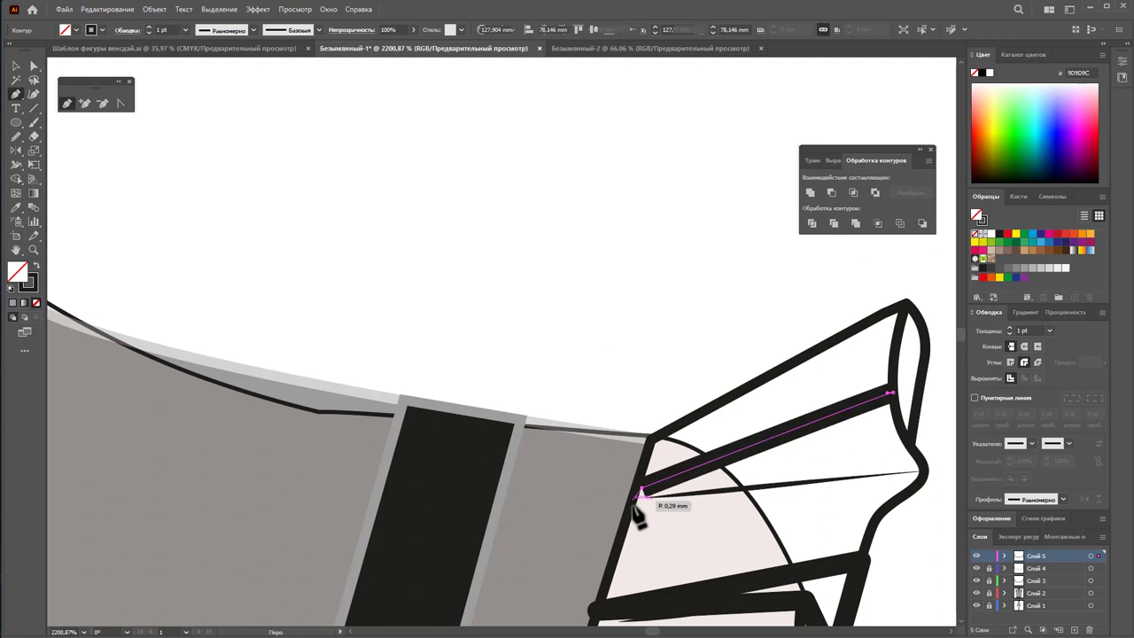
{"action": "left_click", "coordinate": [917, 469]}
{"action": "left_click", "coordinate": [893, 393]}
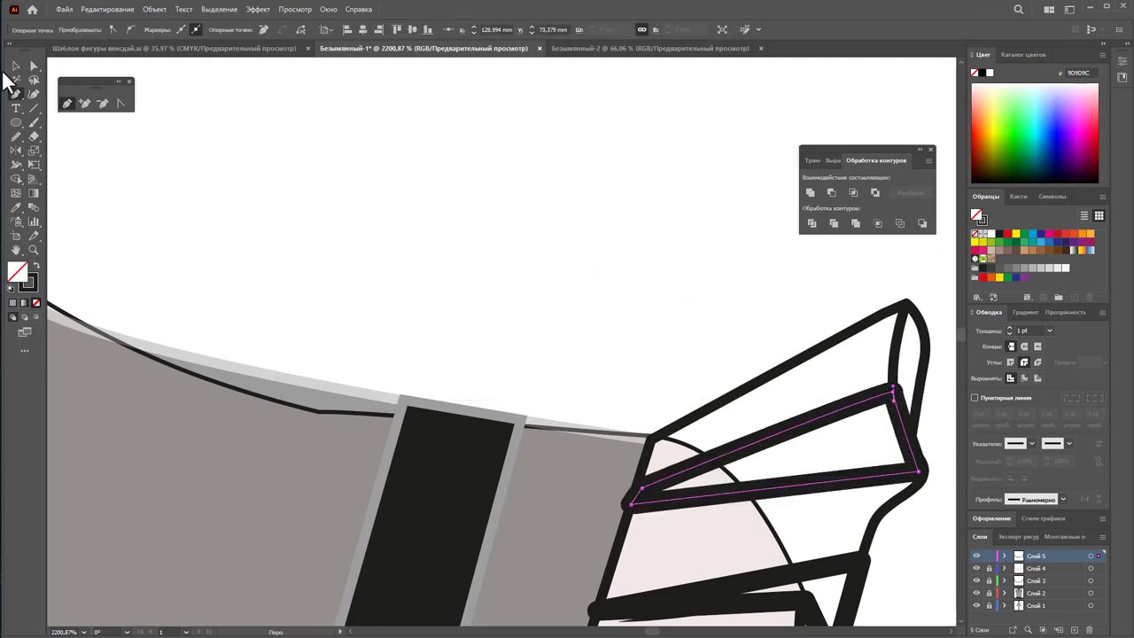
{"action": "left_click", "coordinate": [324, 422], "text": "ctrl"}
- Zoom out to the whole blouse and select all the ruffle fold shapes
{"action": "key", "text": "z"}
{"action": "left_click", "coordinate": [382, 484], "text": "alt"}
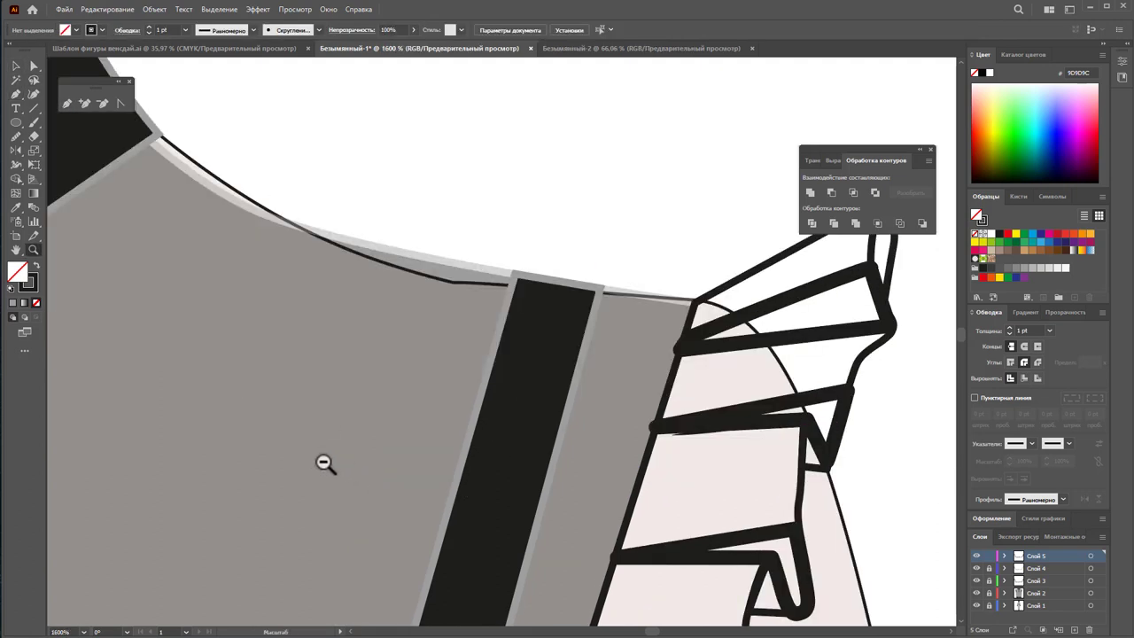
{"action": "left_click", "coordinate": [324, 461], "text": "alt"}
{"action": "left_click", "coordinate": [441, 435], "text": "alt"}
{"action": "left_click", "coordinate": [440, 434], "text": "alt"}
{"action": "scroll", "coordinate": [420, 329], "scroll_direction": "up", "scroll_amount": 2}
{"action": "scroll", "coordinate": [617, 384], "scroll_direction": "up", "scroll_amount": 1}
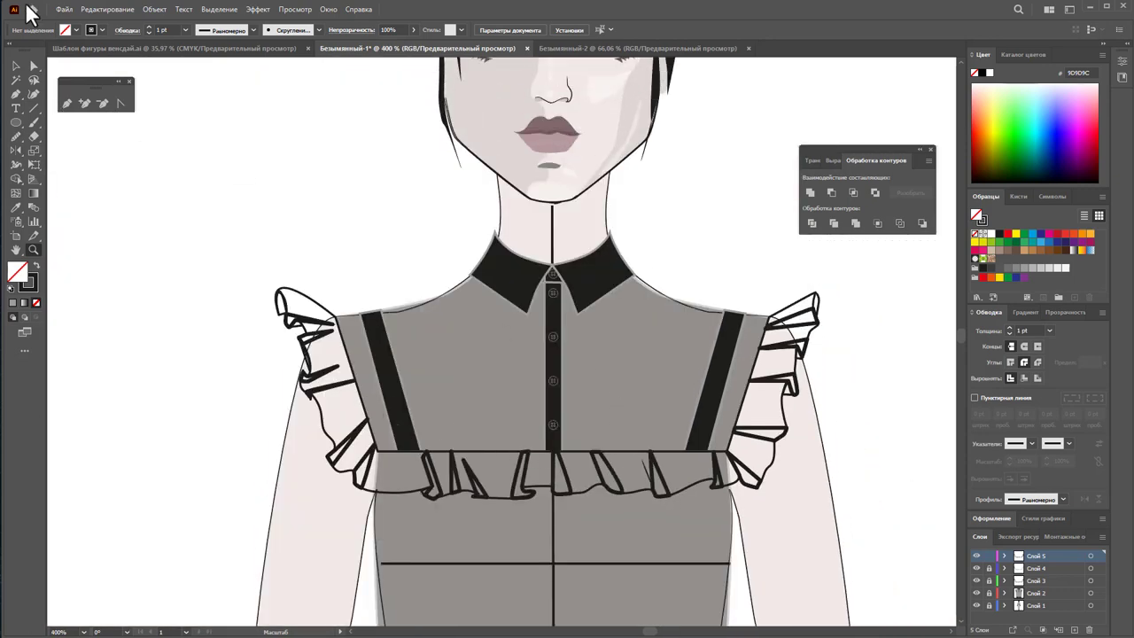
{"action": "left_click", "coordinate": [15, 65]}
{"action": "key", "text": "ctrl+a"}
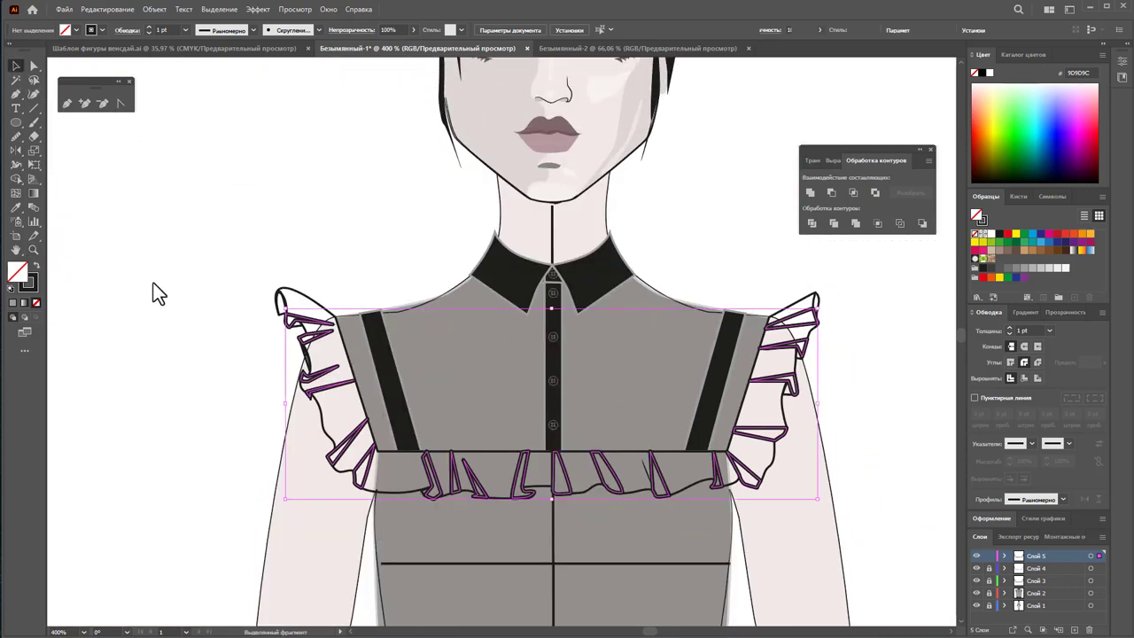
- Group the folds, fill them black instead of outlined, and set opacity to 11%
{"action": "right_click", "coordinate": [482, 489]}
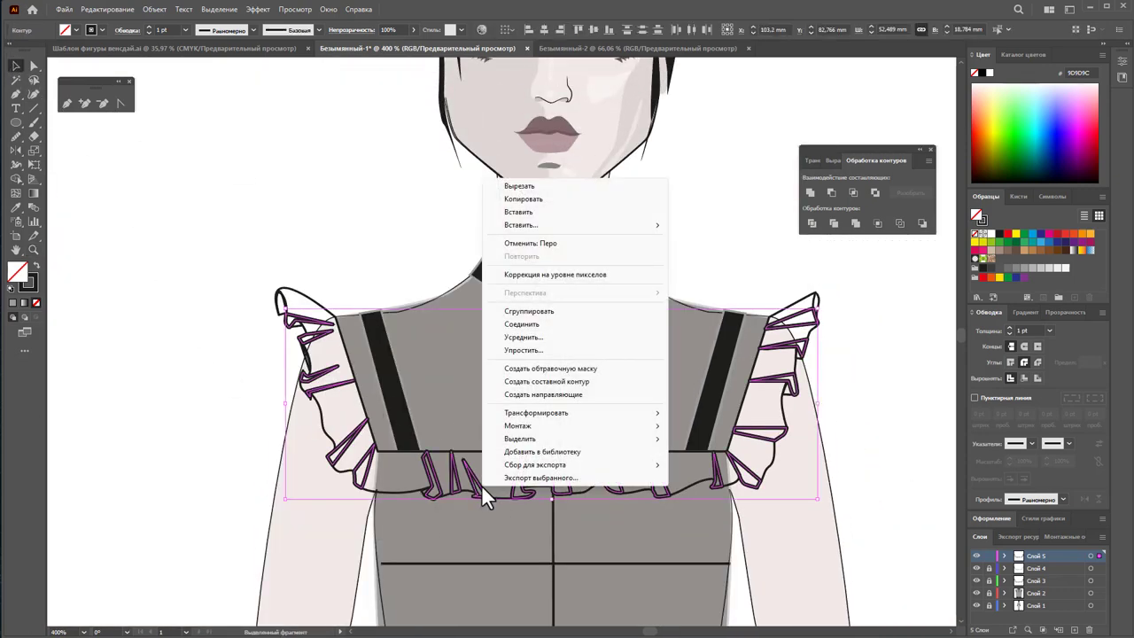
{"action": "left_click", "coordinate": [547, 311]}
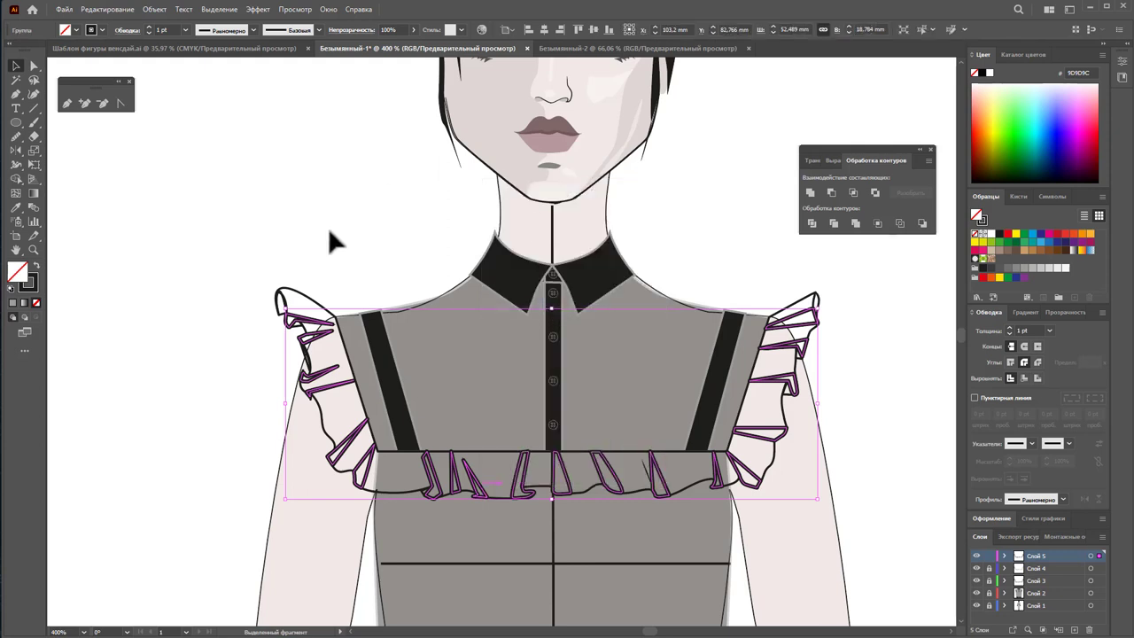
{"action": "left_click", "coordinate": [35, 266]}
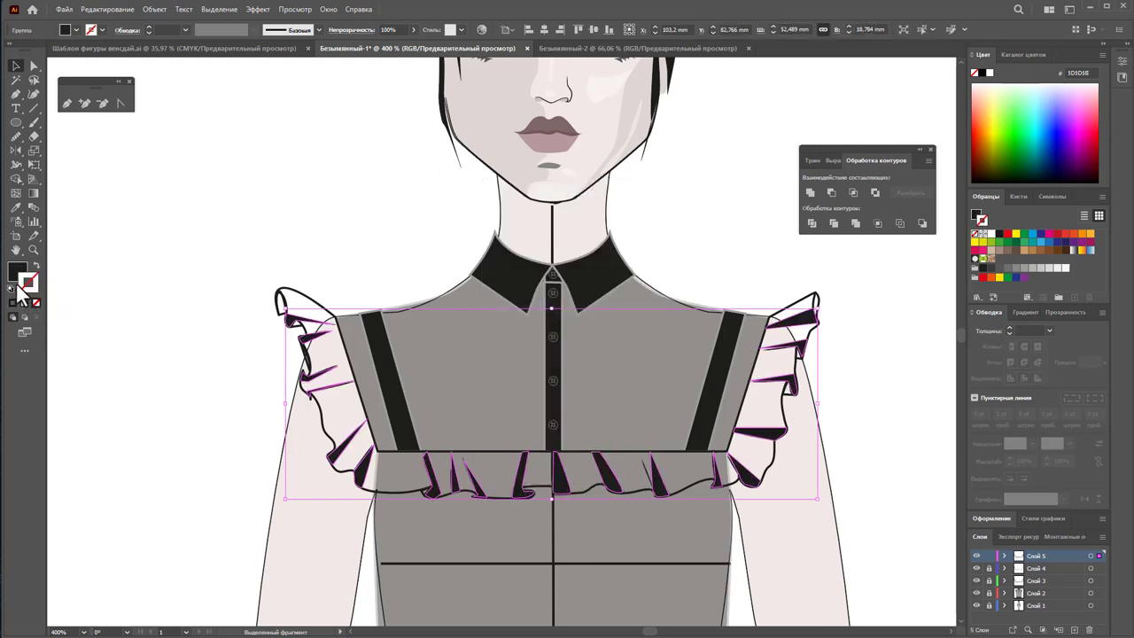
{"action": "left_click", "coordinate": [16, 274]}
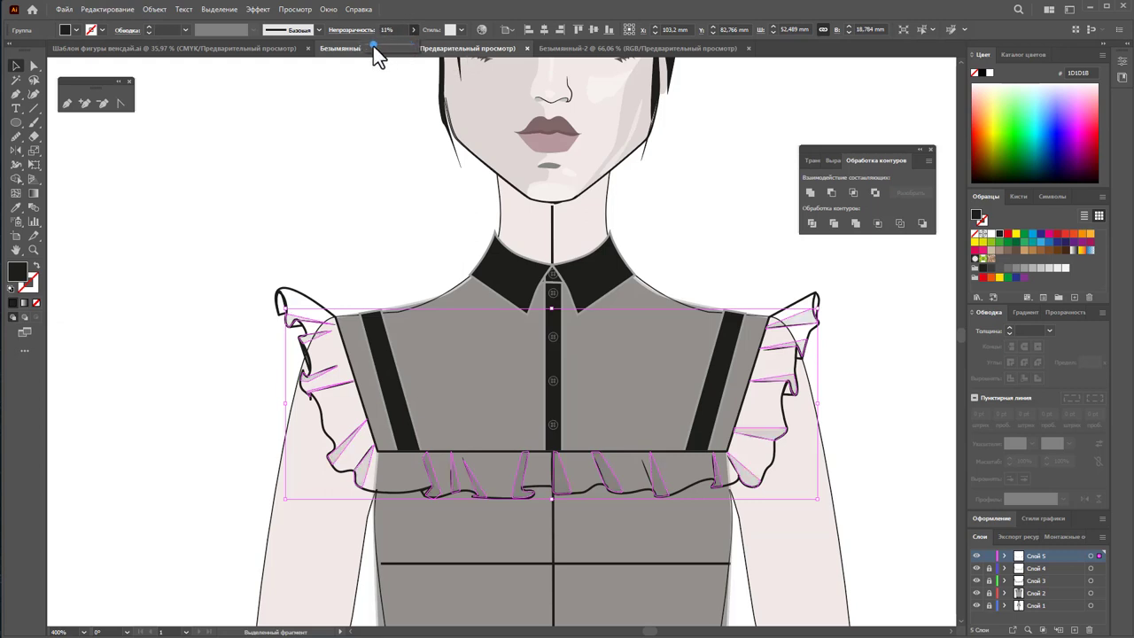
{"action": "left_click", "coordinate": [316, 172]}
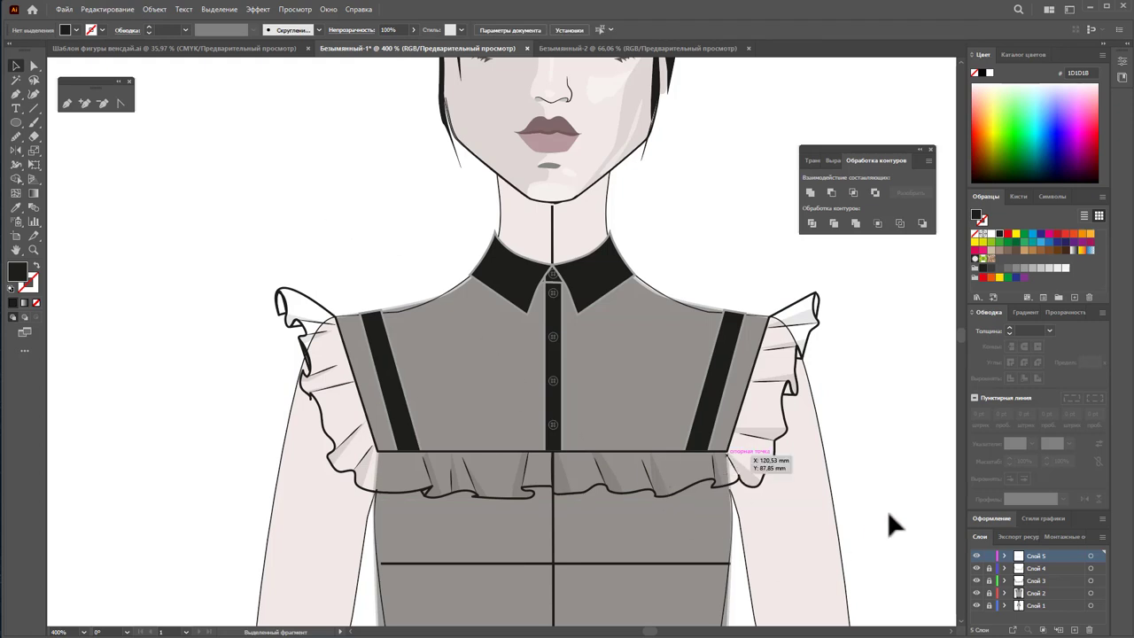
- Group the flounce outline together with its soft fold shading
{"action": "scroll", "coordinate": [893, 382], "scroll_direction": "down", "scroll_amount": 1}
{"action": "scroll", "coordinate": [856, 385], "scroll_direction": "down", "scroll_amount": 1}
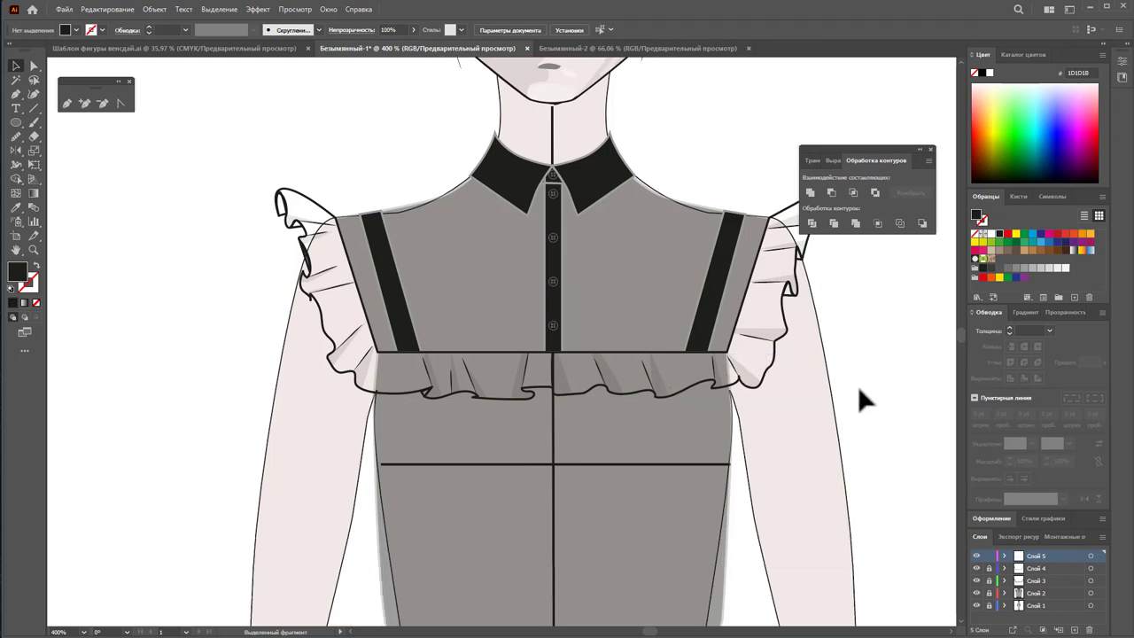
{"action": "scroll", "coordinate": [857, 385], "scroll_direction": "down", "scroll_amount": 2}
{"action": "scroll", "coordinate": [858, 387], "scroll_direction": "up", "scroll_amount": 1}
{"action": "scroll", "coordinate": [860, 390], "scroll_direction": "up", "scroll_amount": 1}
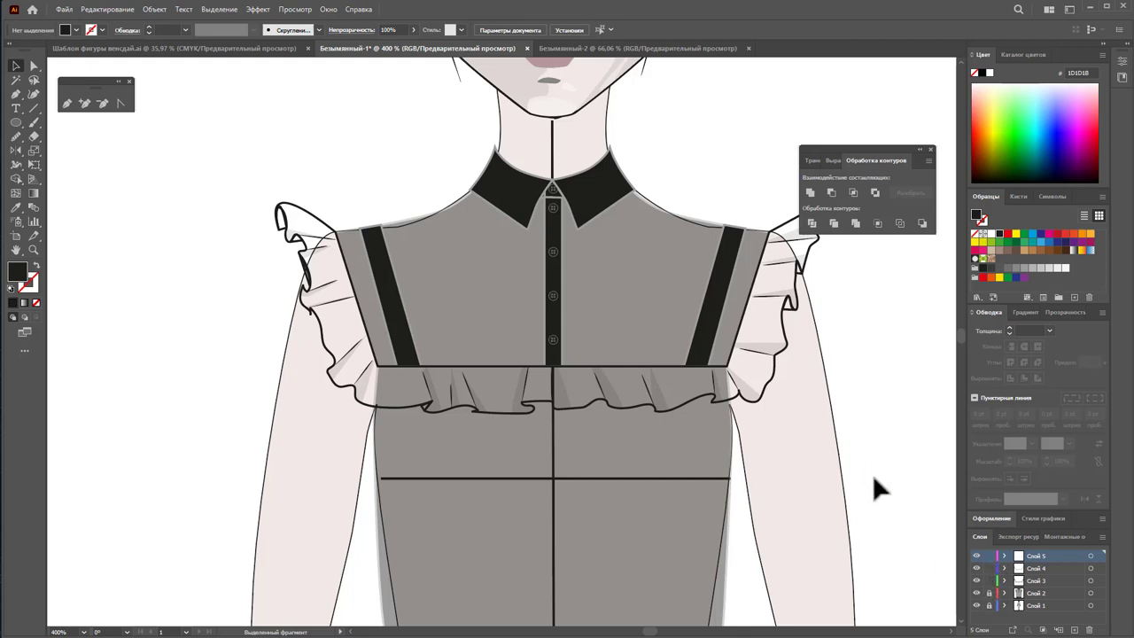
{"action": "left_click", "coordinate": [278, 208]}
{"action": "left_click", "coordinate": [283, 232], "text": "shift"}
{"action": "right_click", "coordinate": [285, 227]}
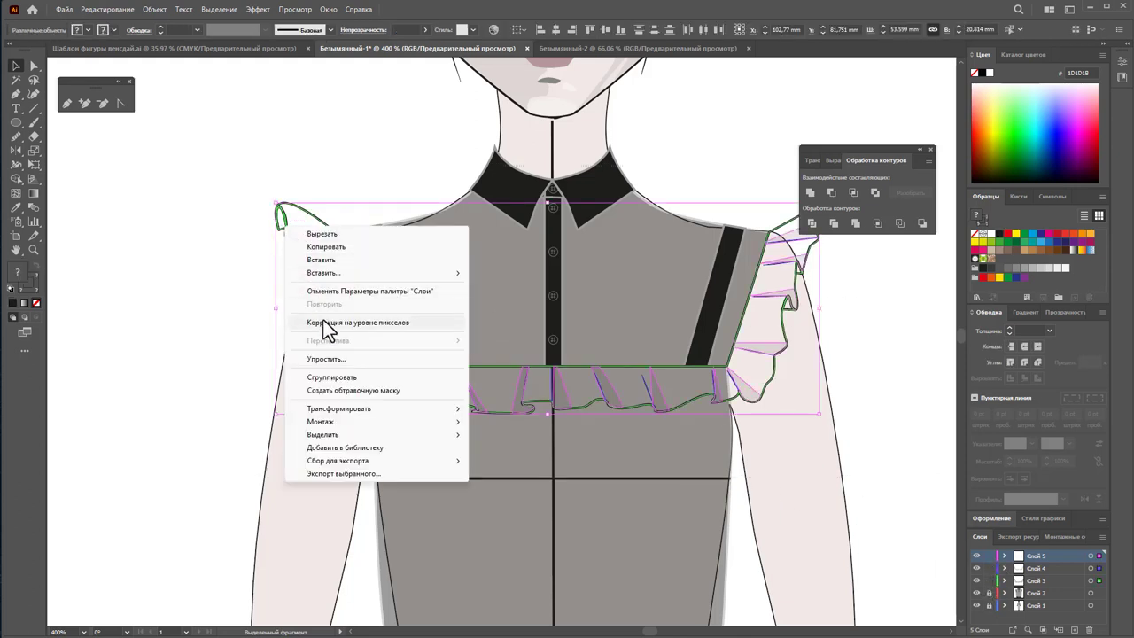
{"action": "left_click", "coordinate": [344, 381]}
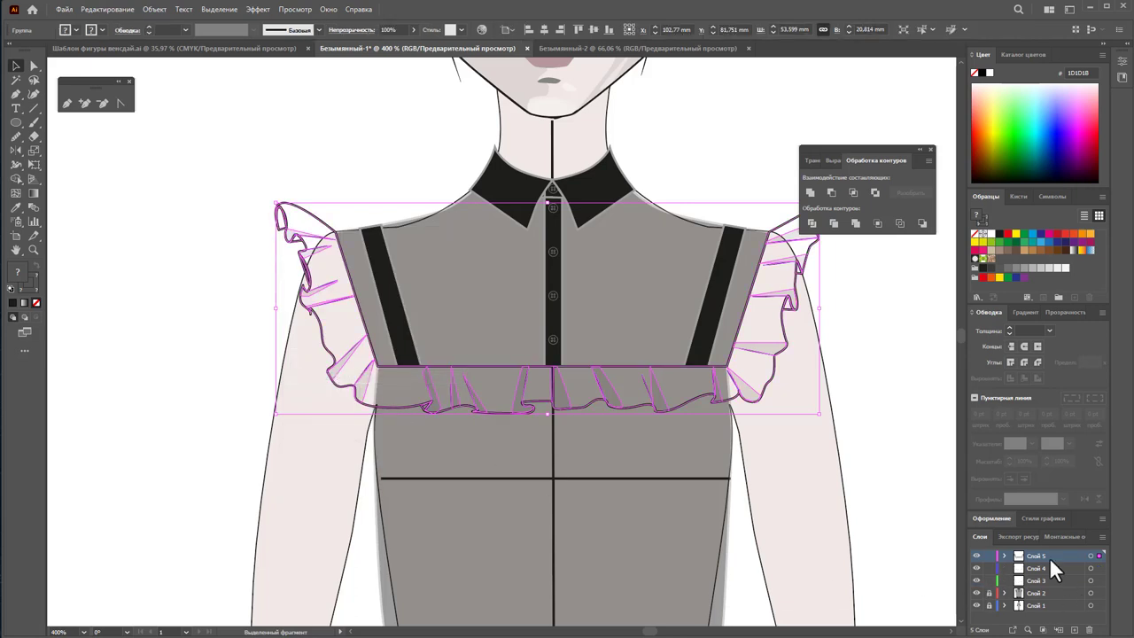
{"action": "left_click_drag", "start_coordinate": [1049, 568], "coordinate": [1050, 577]}
{"action": "left_click", "coordinate": [912, 460]}
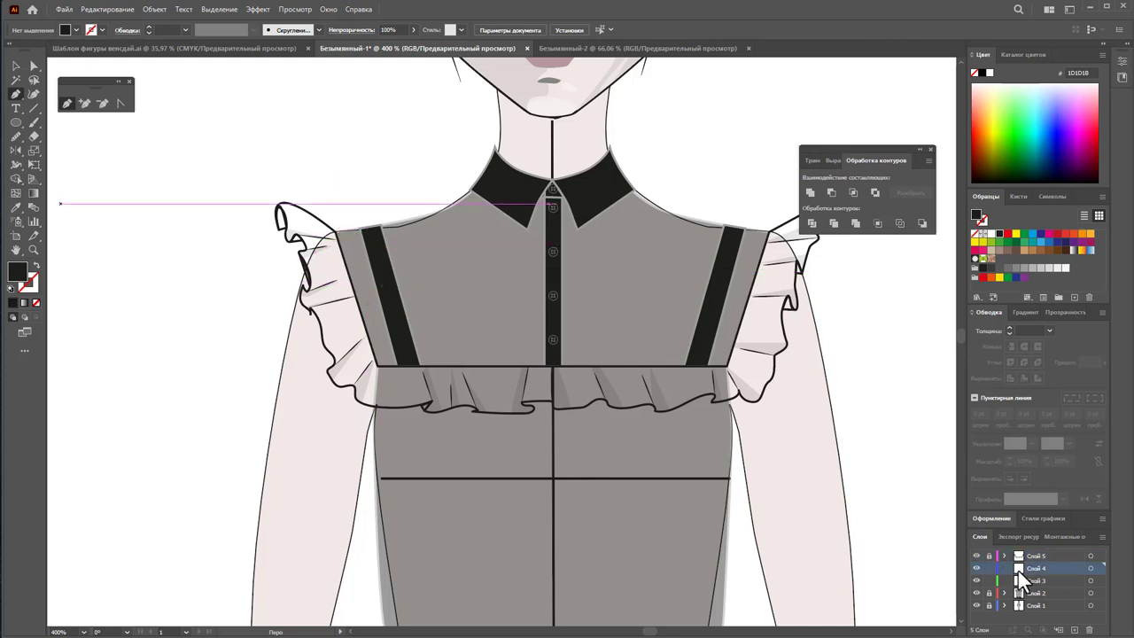
- Start the outer ruffle path, tracing the scalloped edge down the left sleeve
{"action": "left_click", "coordinate": [332, 235]}
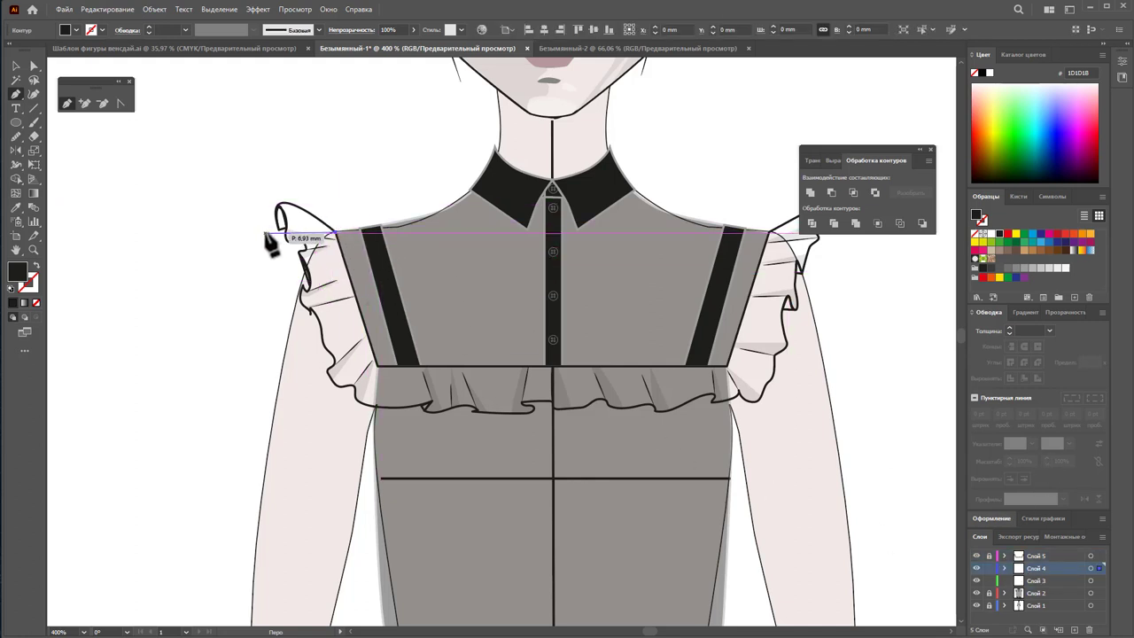
{"action": "left_click_drag", "start_coordinate": [262, 237], "coordinate": [271, 274]}
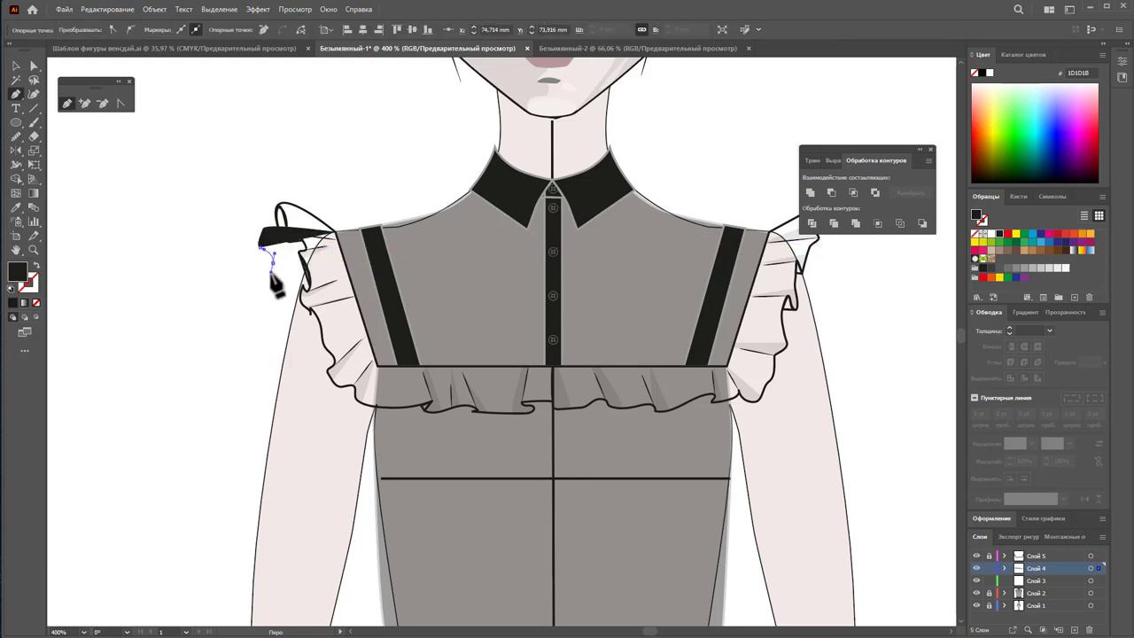
{"action": "left_click", "coordinate": [289, 311]}
{"action": "left_click", "coordinate": [283, 320]}
{"action": "left_click", "coordinate": [294, 342]}
{"action": "left_click", "coordinate": [287, 349]}
{"action": "left_click", "coordinate": [301, 382]}
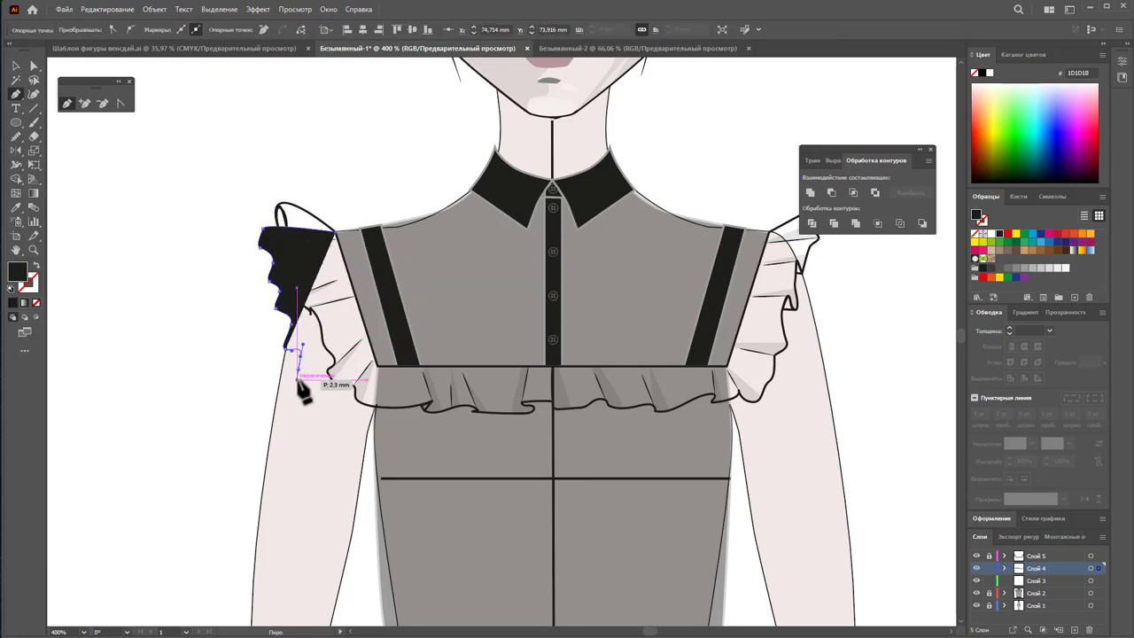
{"action": "left_click", "coordinate": [312, 403]}
- Continue the wavy hem edge across the bodice to the right side
{"action": "left_click", "coordinate": [340, 418]}
{"action": "left_click", "coordinate": [379, 431]}
{"action": "left_click", "coordinate": [400, 436]}
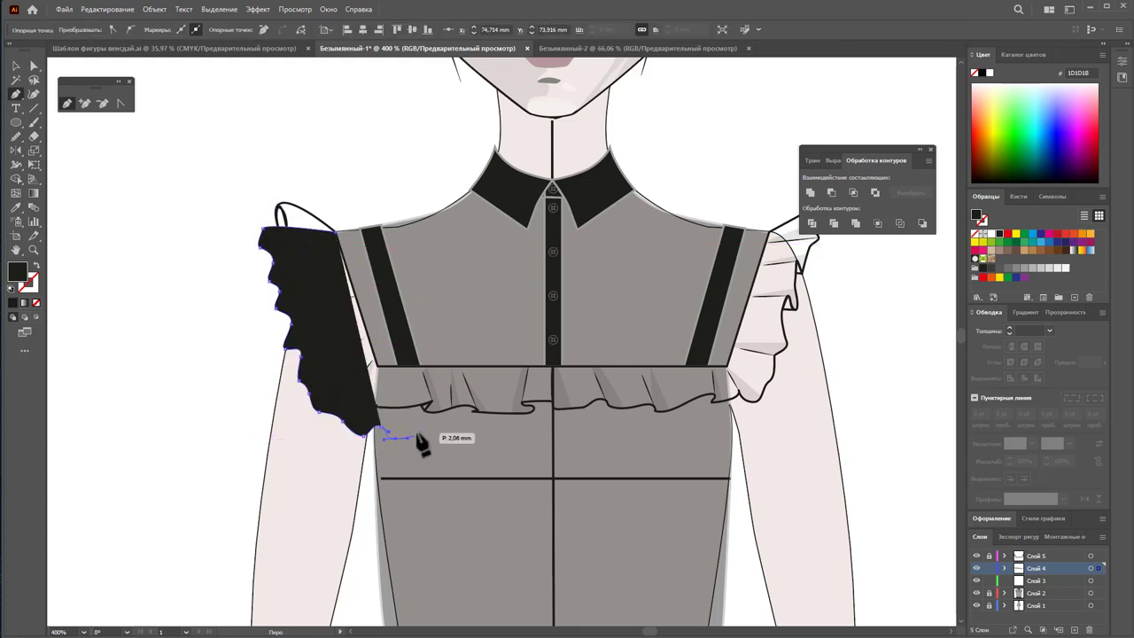
{"action": "left_click", "coordinate": [420, 434]}
{"action": "left_click", "coordinate": [463, 434]}
{"action": "left_click", "coordinate": [501, 440]}
{"action": "left_click", "coordinate": [525, 438]}
{"action": "left_click", "coordinate": [574, 441]}
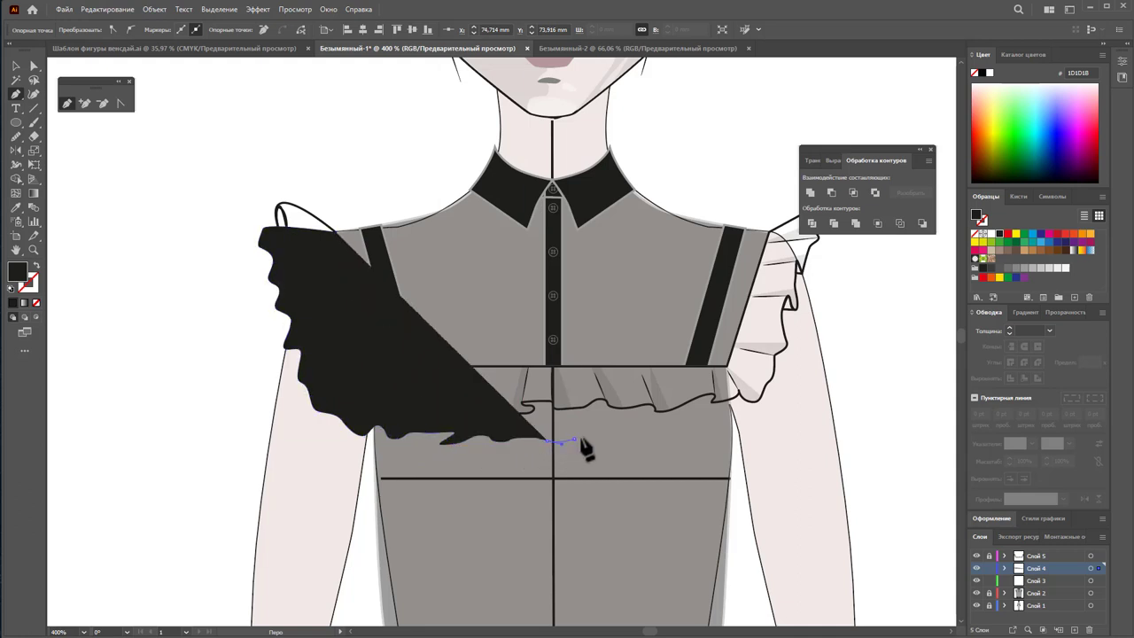
{"action": "left_click", "coordinate": [591, 431]}
{"action": "left_click", "coordinate": [610, 437]}
{"action": "left_click", "coordinate": [630, 435]}
{"action": "left_click", "coordinate": [666, 434]}
{"action": "left_click", "coordinate": [719, 437]}
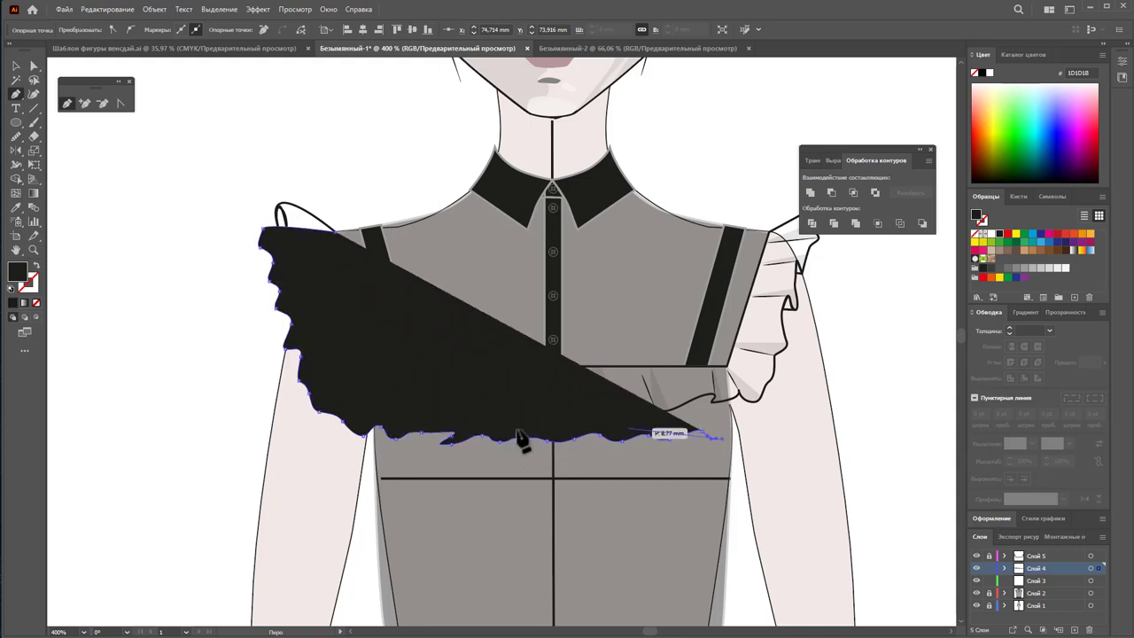
- Make the path outline-only, curve it into the right sleeve, and close it along the yoke
{"action": "left_click", "coordinate": [36, 268]}
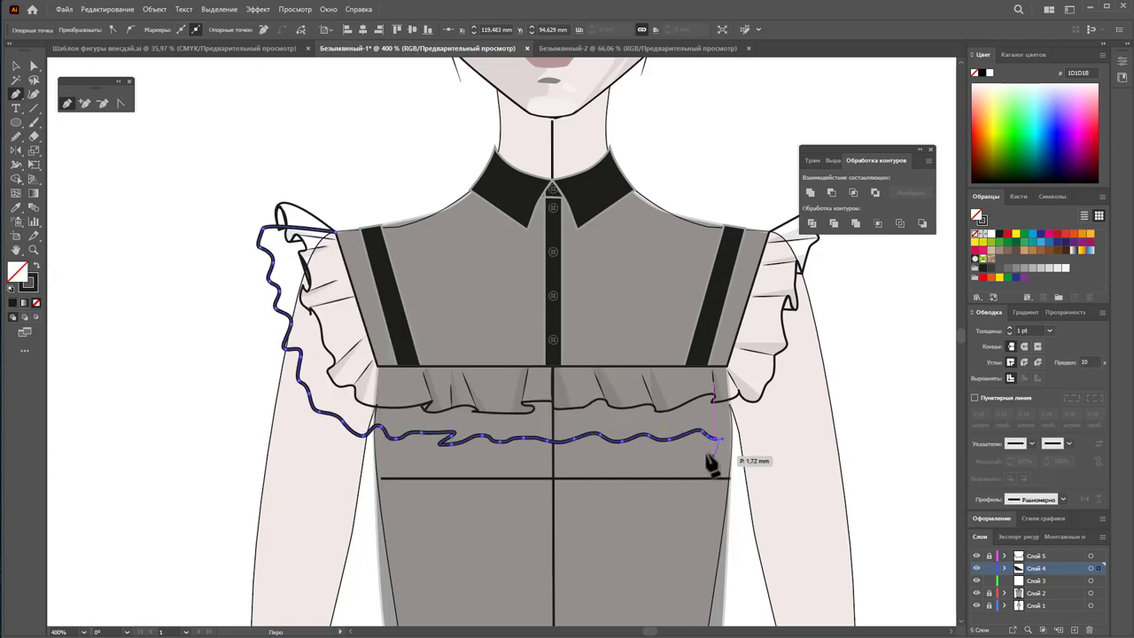
{"action": "left_click_drag", "start_coordinate": [753, 430], "coordinate": [776, 426]}
{"action": "left_click_drag", "start_coordinate": [813, 336], "coordinate": [835, 346]}
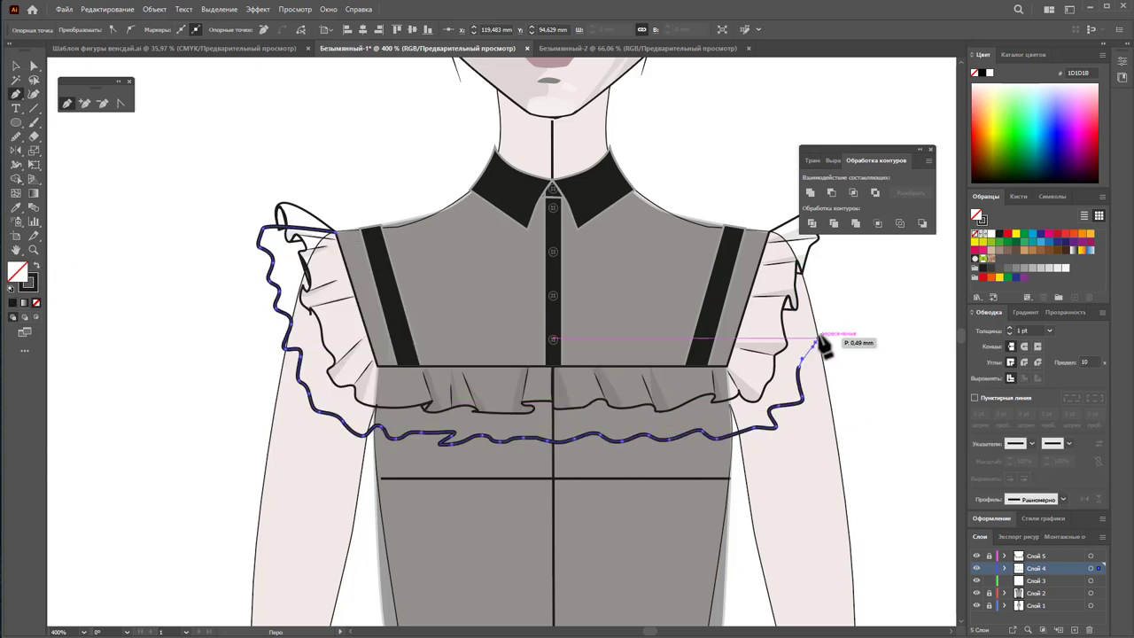
{"action": "scroll", "coordinate": [835, 346], "scroll_direction": "up", "scroll_amount": 2}
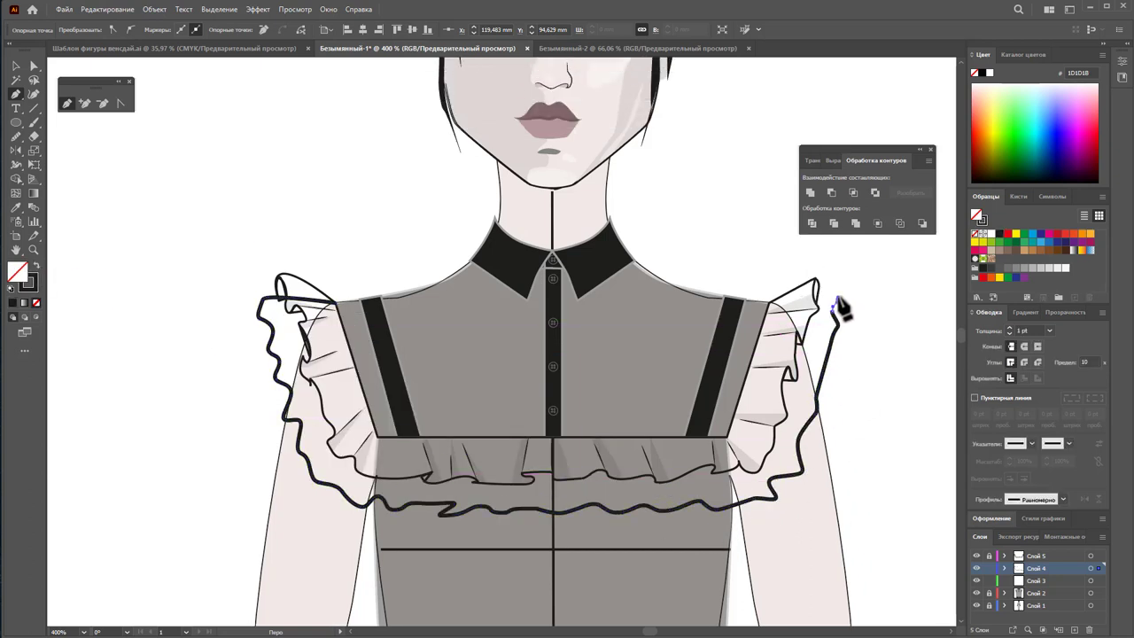
{"action": "left_click", "coordinate": [768, 304]}
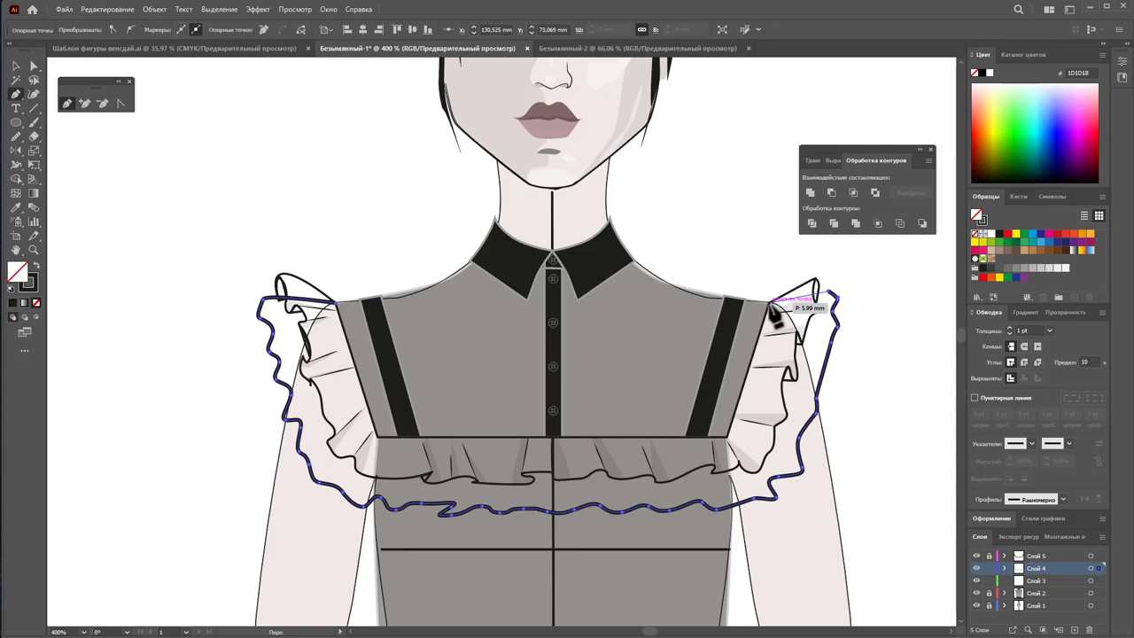
{"action": "left_click", "coordinate": [728, 438]}
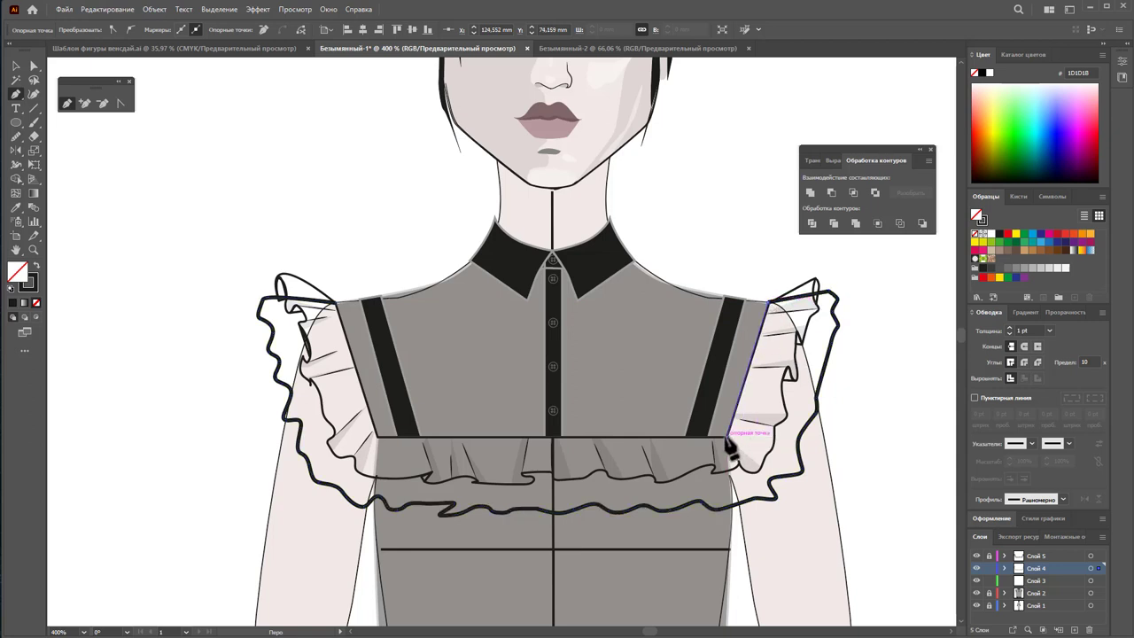
{"action": "left_click", "coordinate": [378, 437]}
{"action": "left_click", "coordinate": [337, 304]}
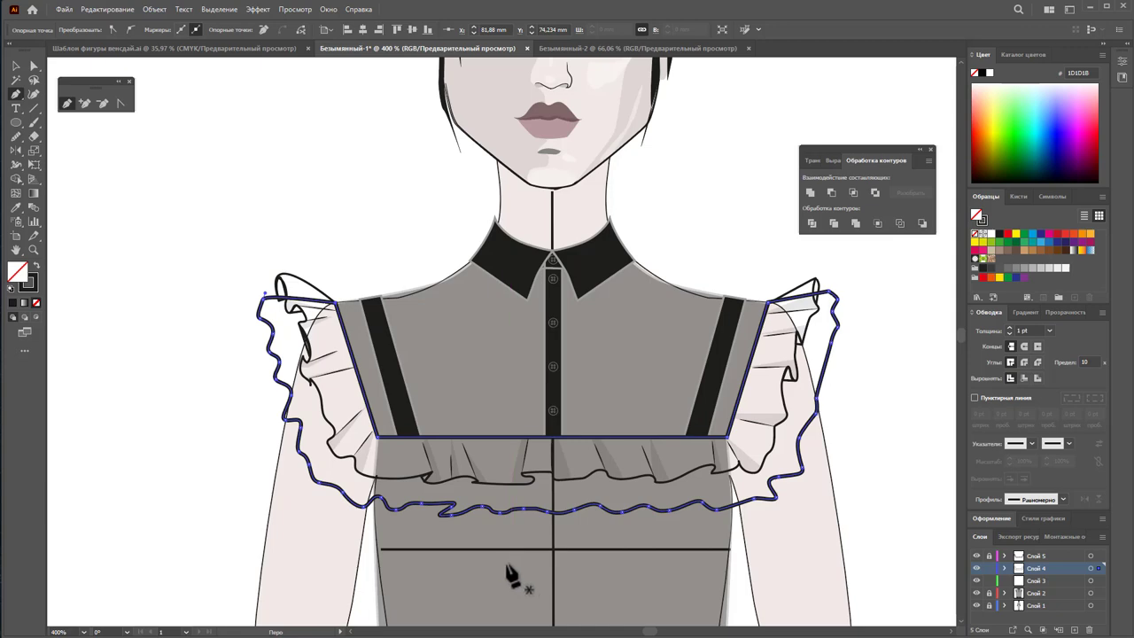
{"action": "scroll", "coordinate": [523, 505], "scroll_direction": "down", "scroll_amount": 1}
{"action": "scroll", "coordinate": [531, 491], "scroll_direction": "down", "scroll_amount": 3}
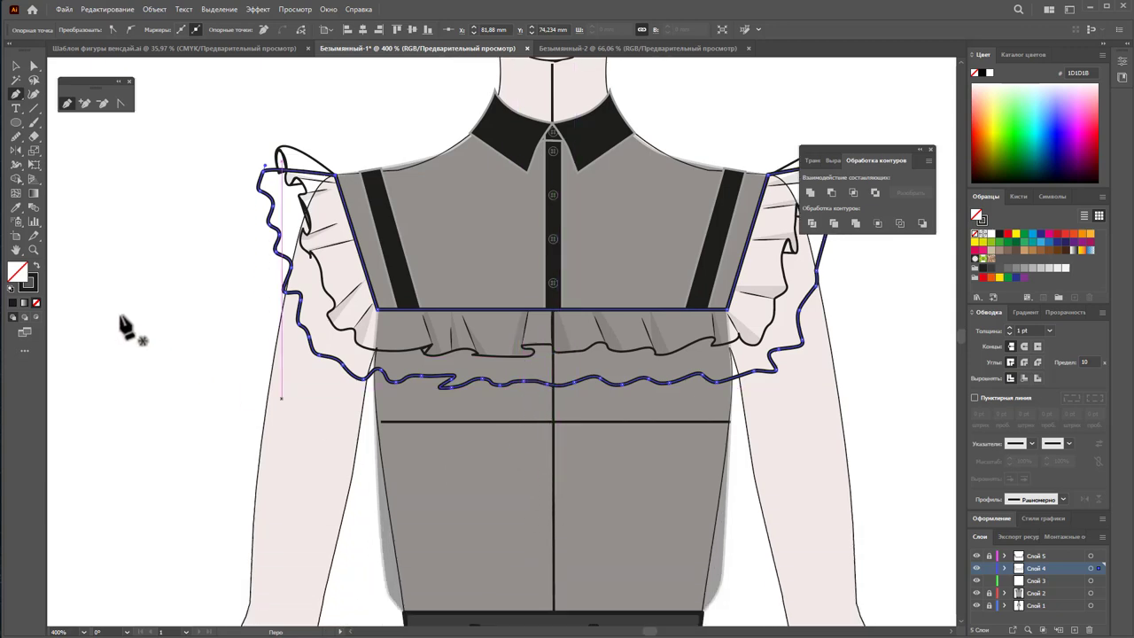
- On a new layer, draw tapered fold shapes along the ruffles and lighten them to translucent shading
{"action": "scroll", "coordinate": [228, 283], "scroll_direction": "up", "scroll_amount": 5}
{"action": "scroll", "coordinate": [354, 355], "scroll_direction": "up", "scroll_amount": 2}
{"action": "scroll", "coordinate": [843, 498], "scroll_direction": "down", "scroll_amount": 4}
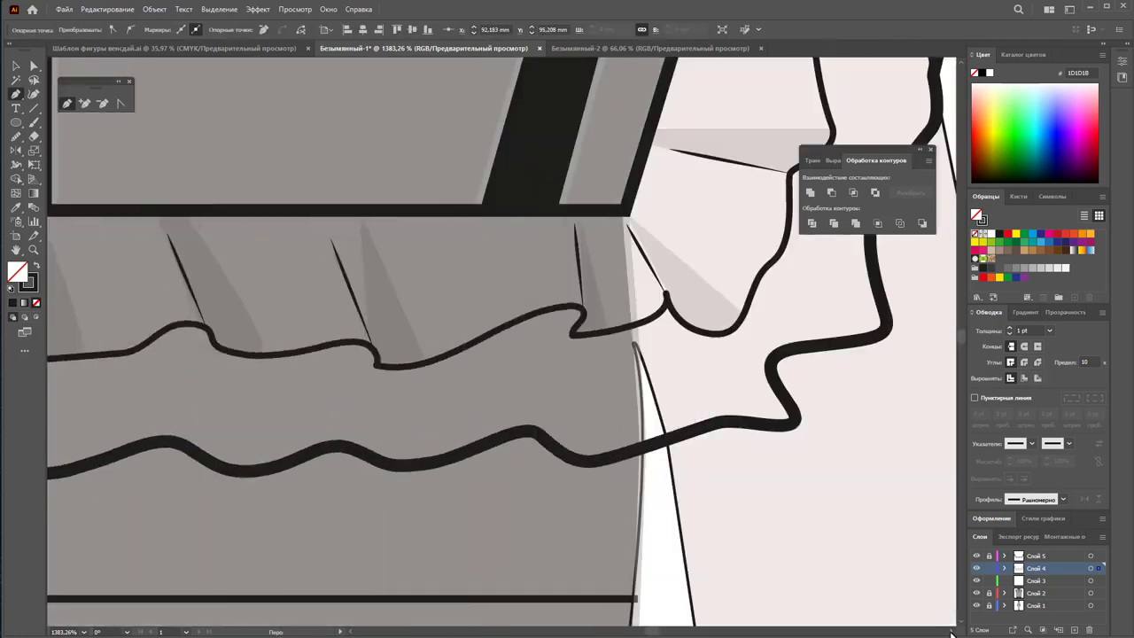
{"action": "scroll", "coordinate": [532, 355], "scroll_direction": "down", "scroll_amount": 3}
{"action": "key", "text": "backslash"}
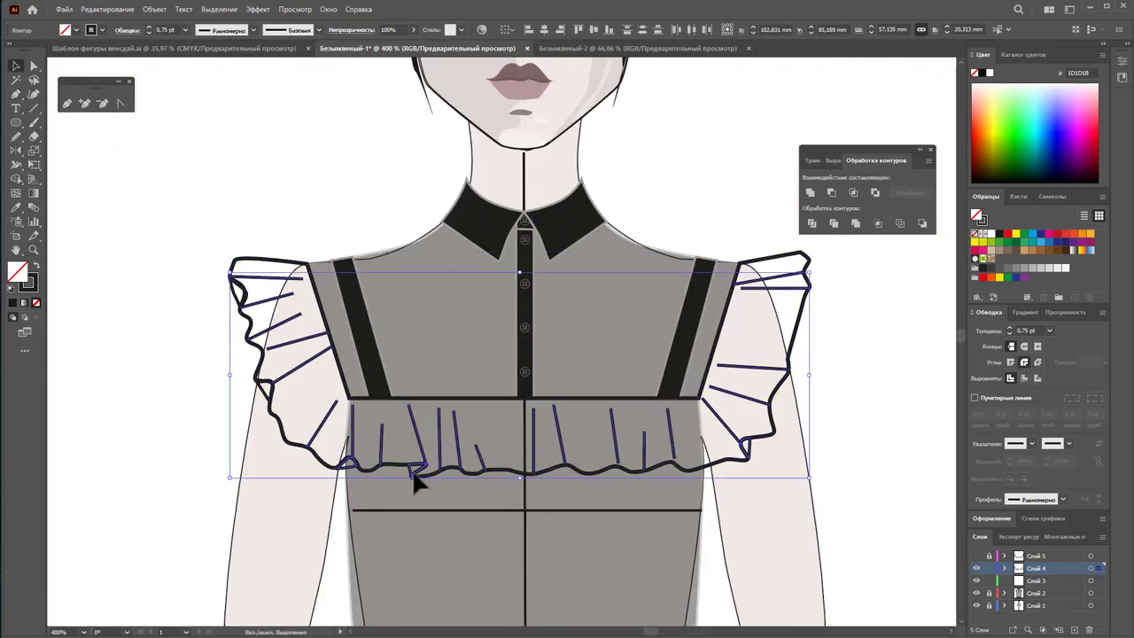
{"action": "left_click", "coordinate": [1074, 630]}
{"action": "key", "text": "p"}
{"action": "mouse_move", "coordinate": [255, 337]}
{"action": "left_mouse_down"}
{"action": "mouse_move", "coordinate": [278, 392]}
{"action": "mouse_move", "coordinate": [392, 463]}
{"action": "mouse_move", "coordinate": [451, 473]}
{"action": "mouse_move", "coordinate": [721, 464]}
{"action": "mouse_move", "coordinate": [742, 375]}
{"action": "mouse_move", "coordinate": [815, 268]}
{"action": "left_mouse_up"}
{"action": "key", "text": "v"}
{"action": "left_click_drag", "start_coordinate": [387, 56], "coordinate": [372, 55]}
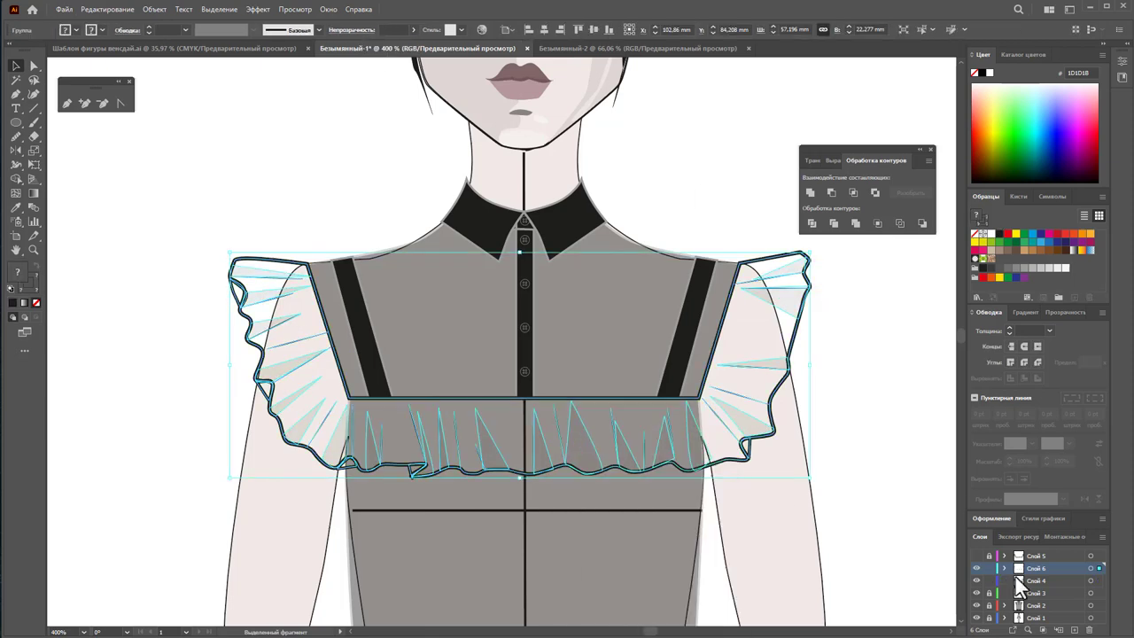
{"action": "left_click", "coordinate": [56, 253]}
- On Слой 4, draw and close the larger outermost ruffle outline
{"action": "key", "text": "a"}
{"action": "key", "text": "p"}
{"action": "left_click", "coordinate": [1036, 580]}
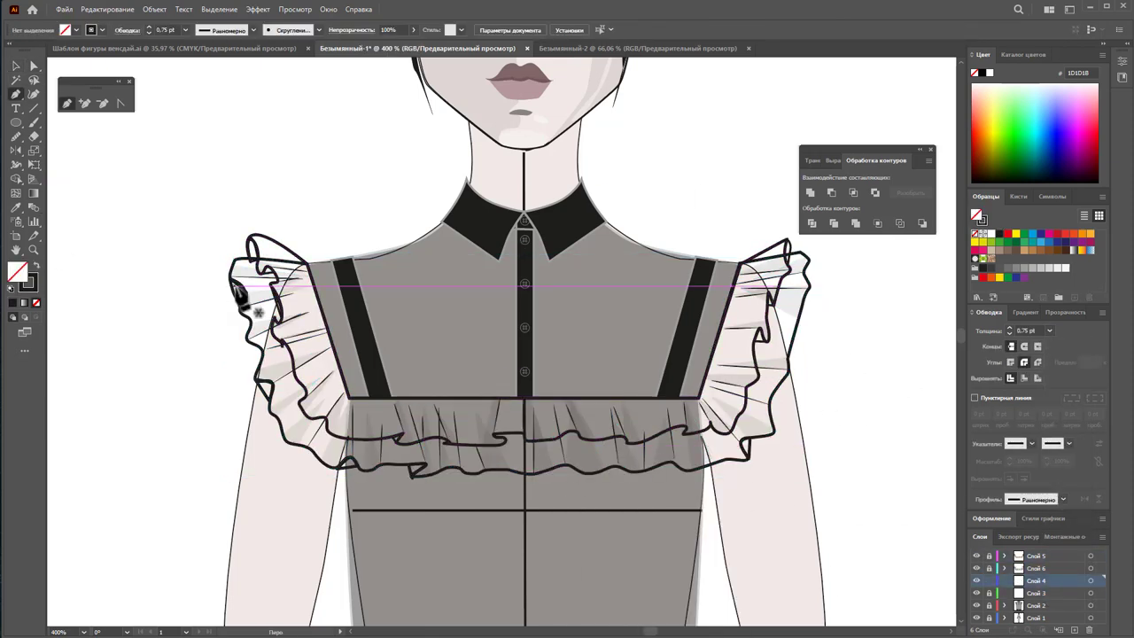
{"action": "mouse_move", "coordinate": [301, 266]}
{"action": "left_mouse_down"}
{"action": "mouse_move", "coordinate": [254, 417]}
{"action": "mouse_move", "coordinate": [562, 528]}
{"action": "mouse_move", "coordinate": [801, 279]}
{"action": "mouse_move", "coordinate": [831, 264]}
{"action": "left_mouse_up"}
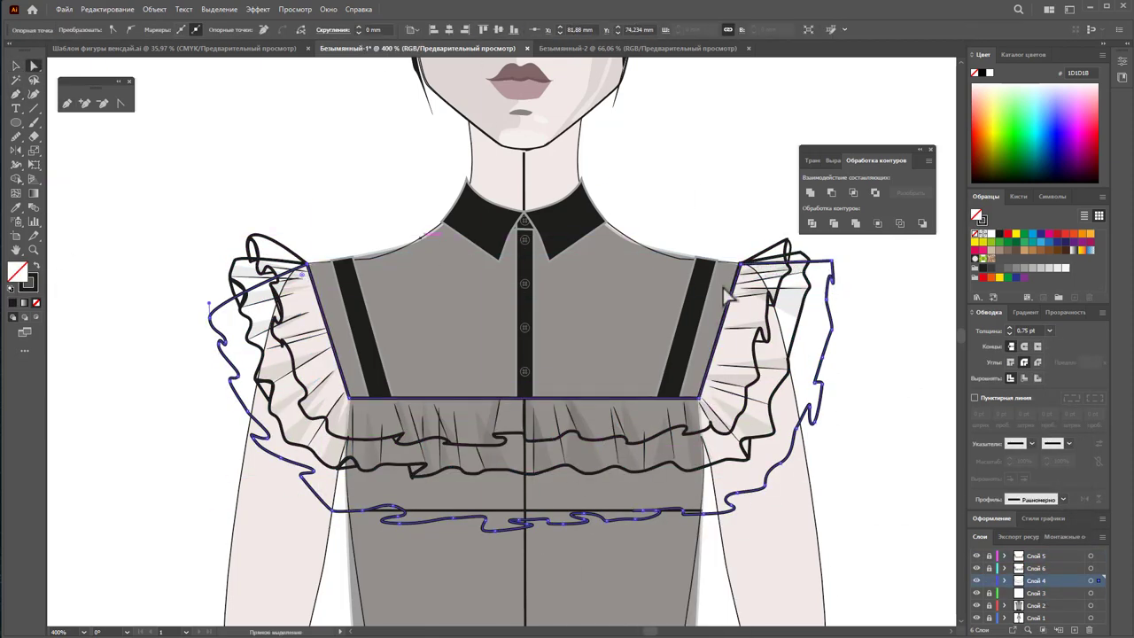
{"action": "scroll", "coordinate": [239, 390], "scroll_direction": "up", "scroll_amount": 5}
{"action": "scroll", "coordinate": [240, 394], "scroll_direction": "down", "scroll_amount": 5}
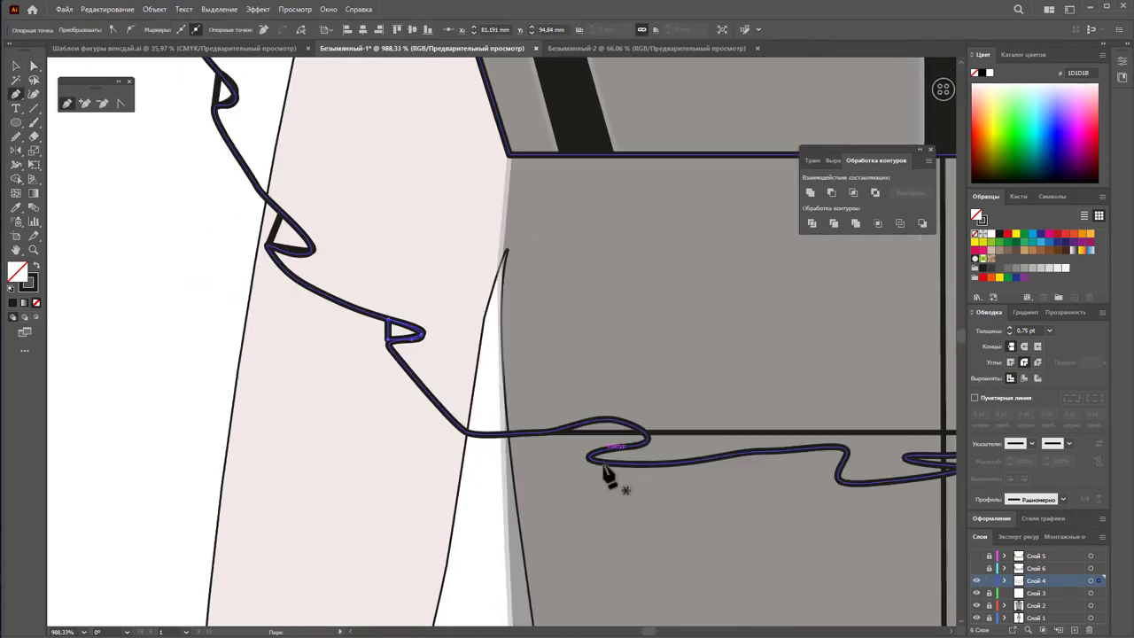
{"action": "left_click", "coordinate": [615, 468]}
{"action": "scroll", "coordinate": [810, 456], "scroll_direction": "right", "scroll_amount": 3}
{"action": "left_click", "coordinate": [879, 432]}
{"action": "left_click", "coordinate": [883, 431]}
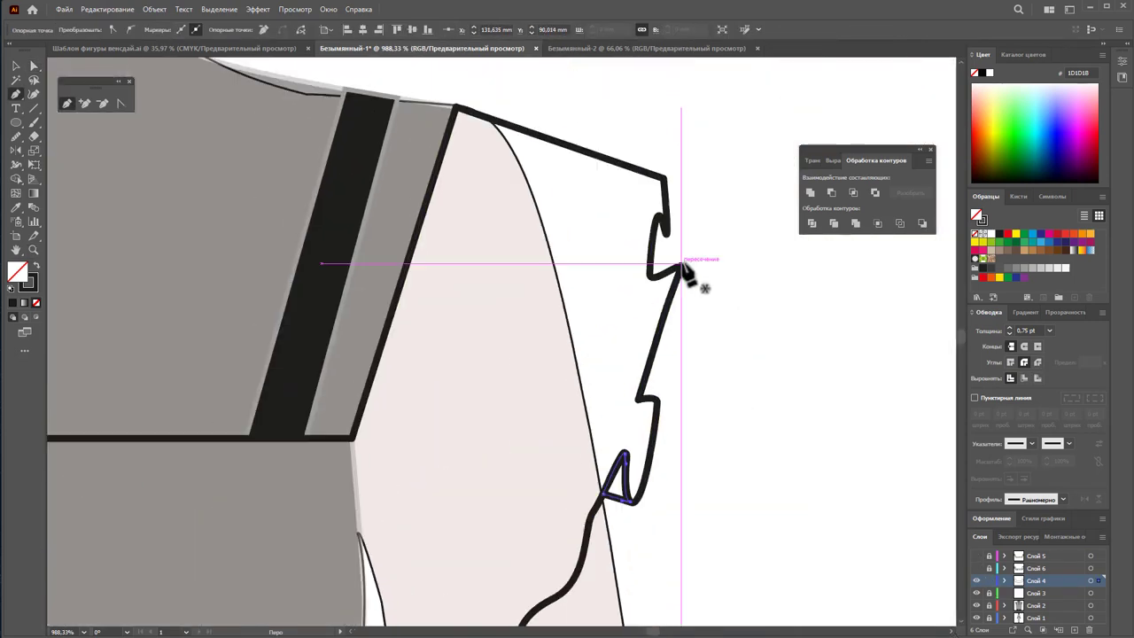
{"action": "scroll", "coordinate": [567, 354], "scroll_direction": "down", "scroll_amount": 5}
- Draw fine pleat lines across the left sleeve, bodice and right sleeve frills
{"action": "key", "text": "backslash"}
{"action": "left_click_drag", "start_coordinate": [97, 301], "coordinate": [182, 259]}
{"action": "left_click_drag", "start_coordinate": [217, 354], "coordinate": [181, 434]}
{"action": "left_click_drag", "start_coordinate": [423, 482], "coordinate": [410, 359]}
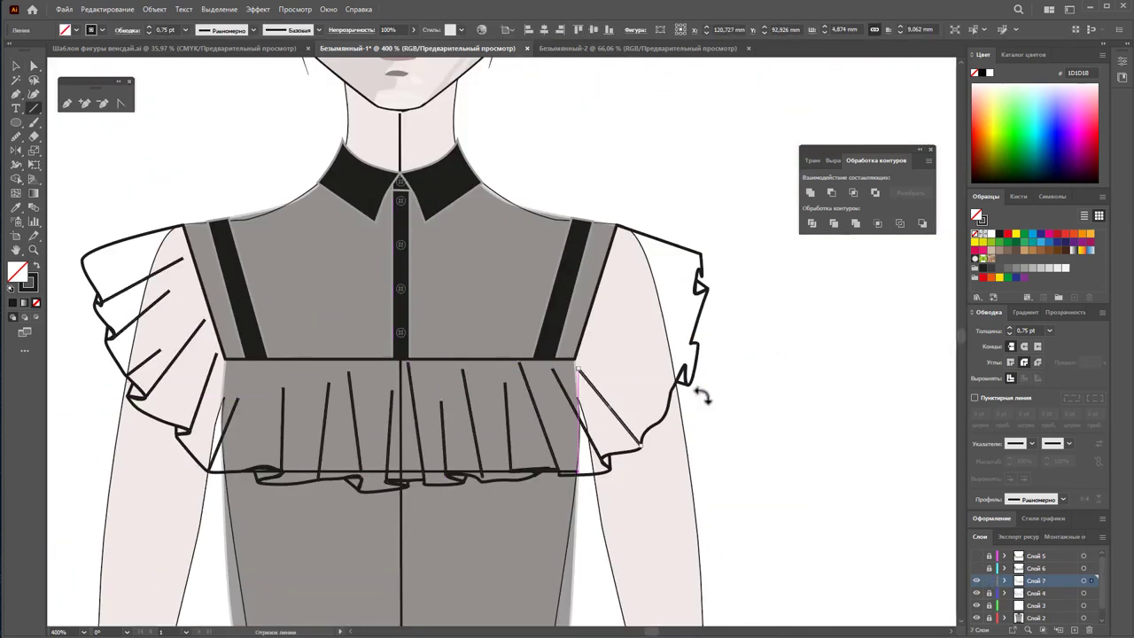
{"action": "left_click_drag", "start_coordinate": [611, 363], "coordinate": [686, 372]}
{"action": "left_click_drag", "start_coordinate": [611, 292], "coordinate": [700, 288]}
- On a new layer, trace zigzag pleat shading across the left frill
{"action": "key", "text": "p"}
{"action": "left_click", "coordinate": [92, 282]}
{"action": "left_click", "coordinate": [181, 266]}
{"action": "left_click", "coordinate": [127, 381]}
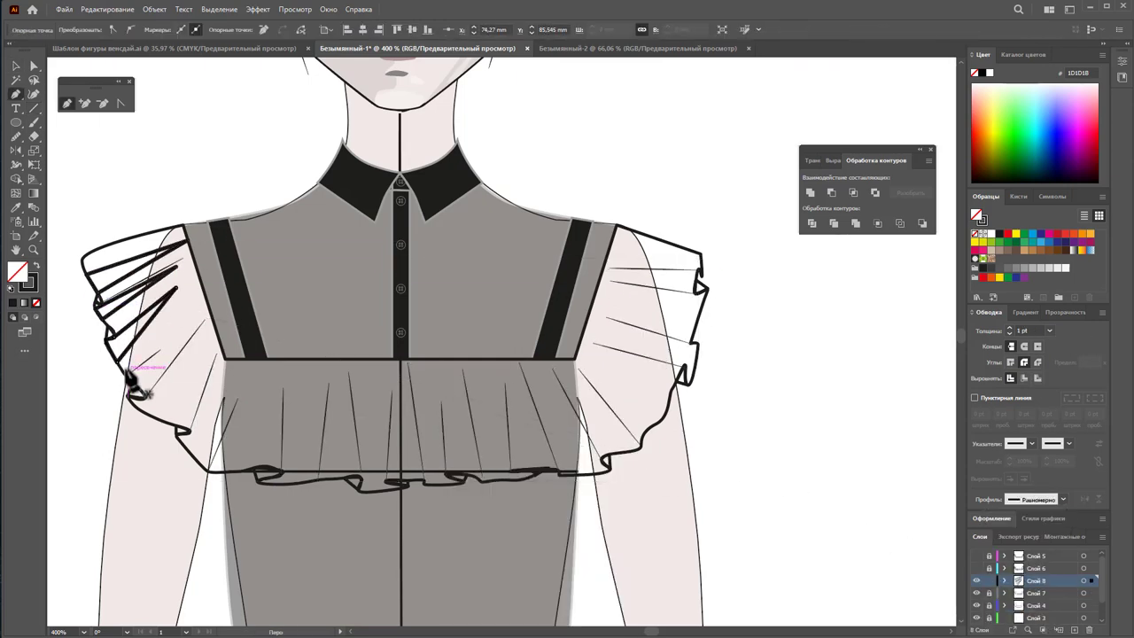
{"action": "left_click", "coordinate": [221, 464]}
{"action": "left_click", "coordinate": [328, 488]}
{"action": "left_click", "coordinate": [374, 488]}
- Continue the zigzag shading onto the right frill and fill it soft grey
{"action": "left_click", "coordinate": [443, 377]}
{"action": "left_click", "coordinate": [481, 387]}
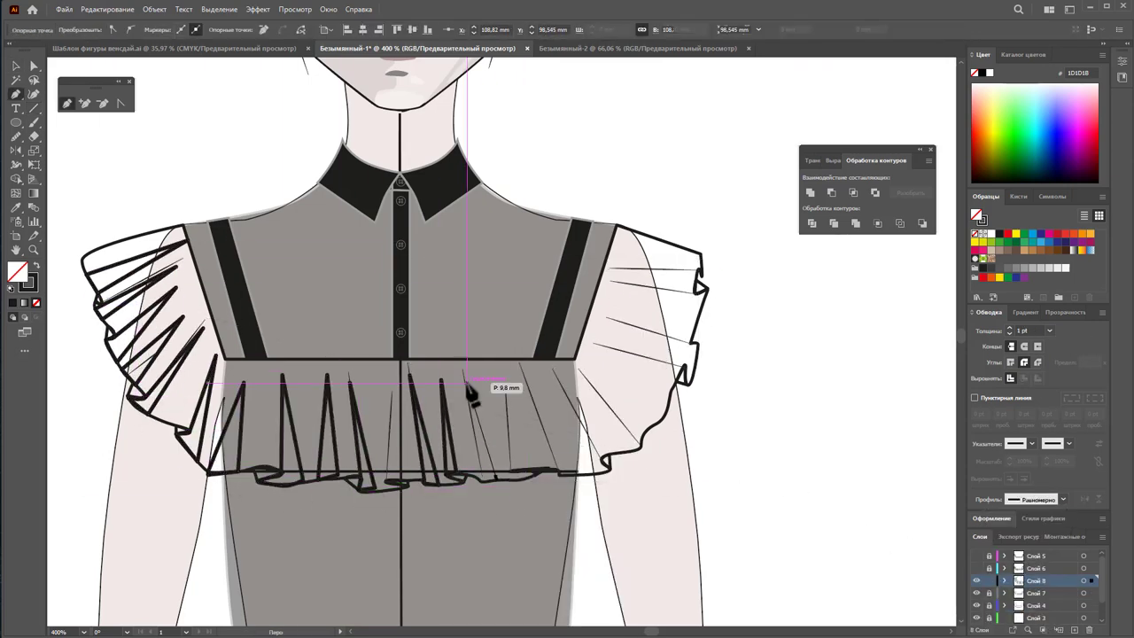
{"action": "left_click", "coordinate": [531, 377]}
{"action": "left_click", "coordinate": [612, 476]}
{"action": "left_click", "coordinate": [651, 425]}
{"action": "left_click", "coordinate": [694, 343]}
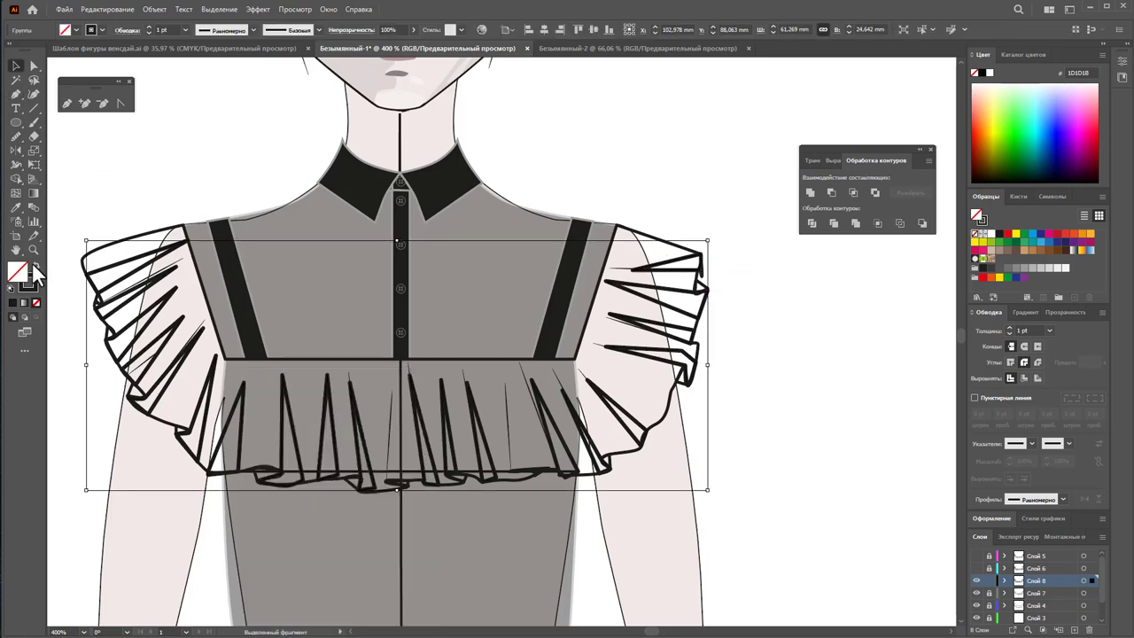
{"action": "left_click", "coordinate": [36, 275]}
{"action": "left_click", "coordinate": [1082, 593]}
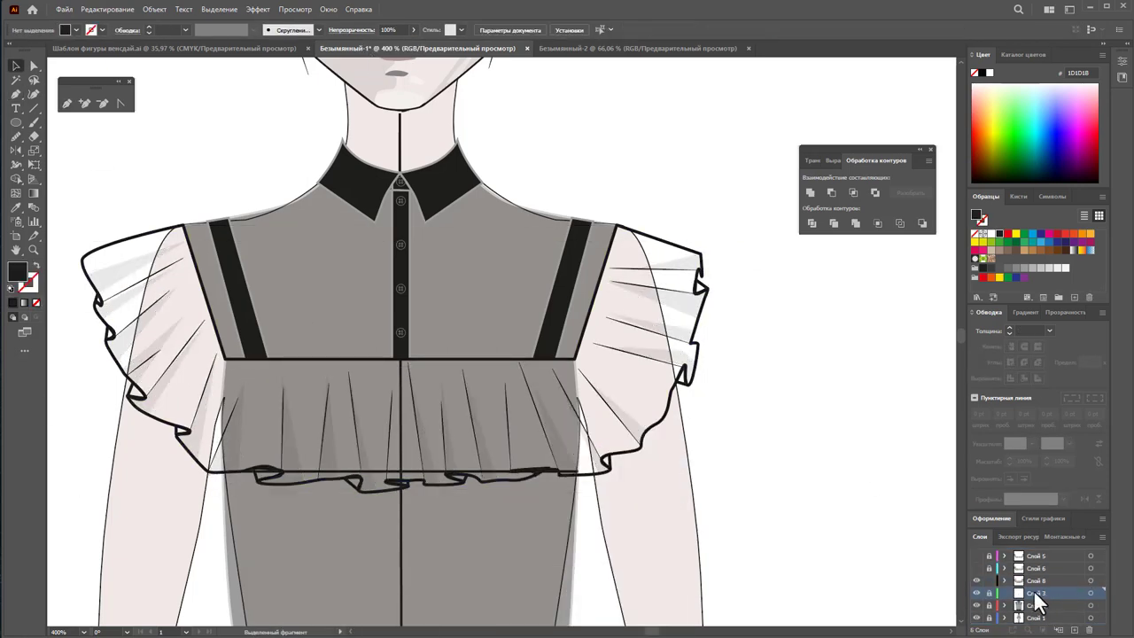
- Hide Слой 6, 8, 2 and 1 so only the Слой 5 ruffle stays visible
{"action": "left_click_drag", "start_coordinate": [1036, 602], "coordinate": [1088, 630]}
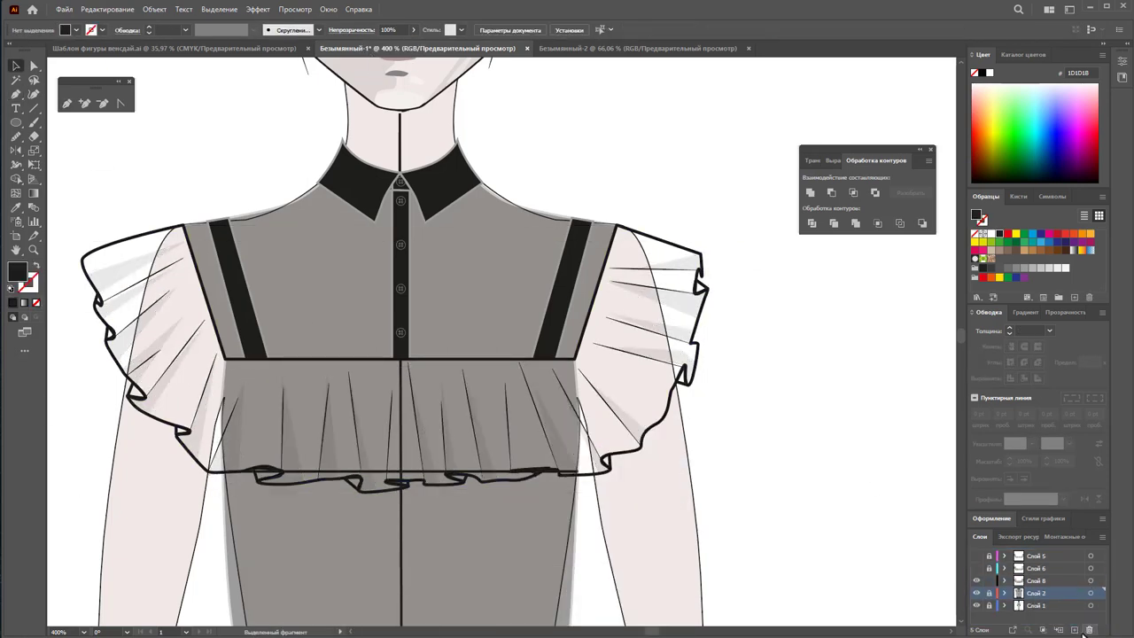
{"action": "left_click", "coordinate": [976, 568]}
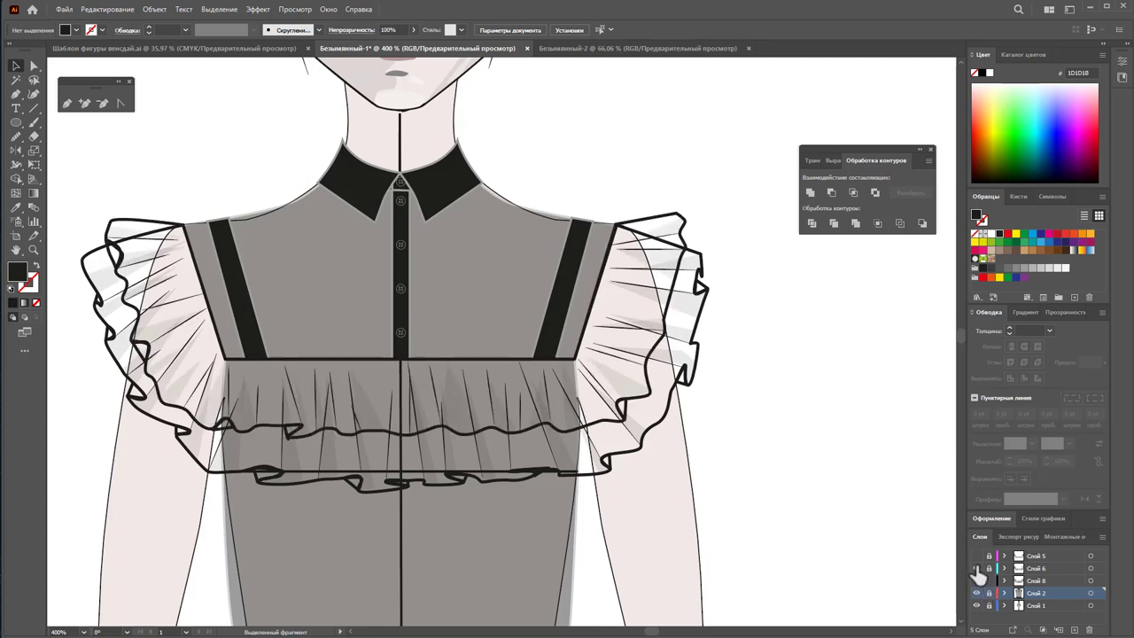
{"action": "left_click", "coordinate": [976, 555]}
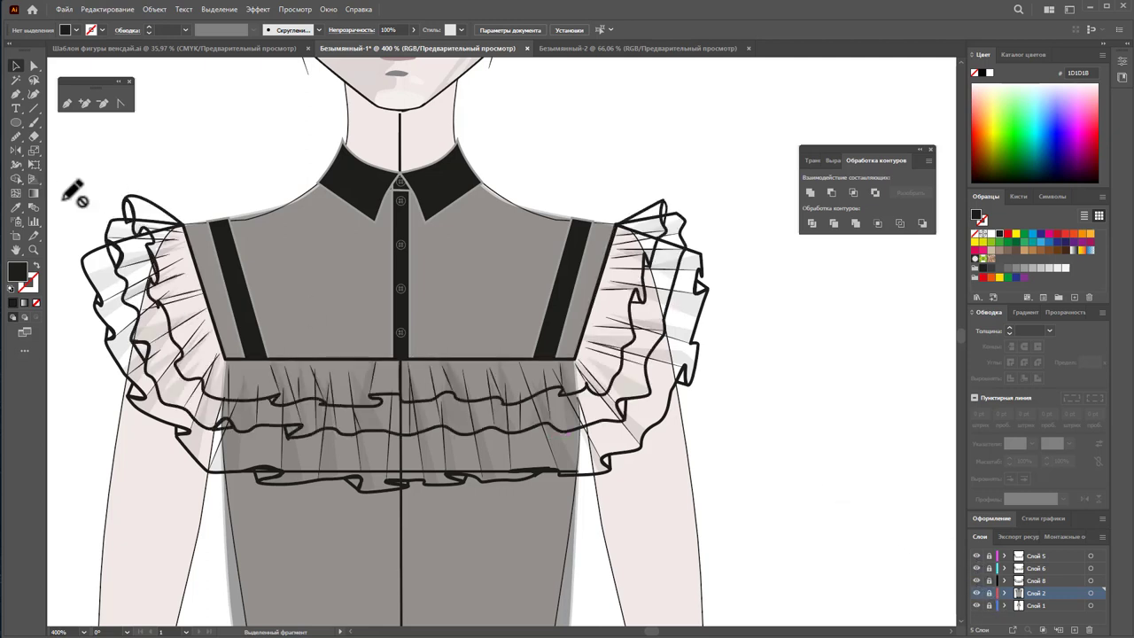
{"action": "left_click", "coordinate": [34, 65]}
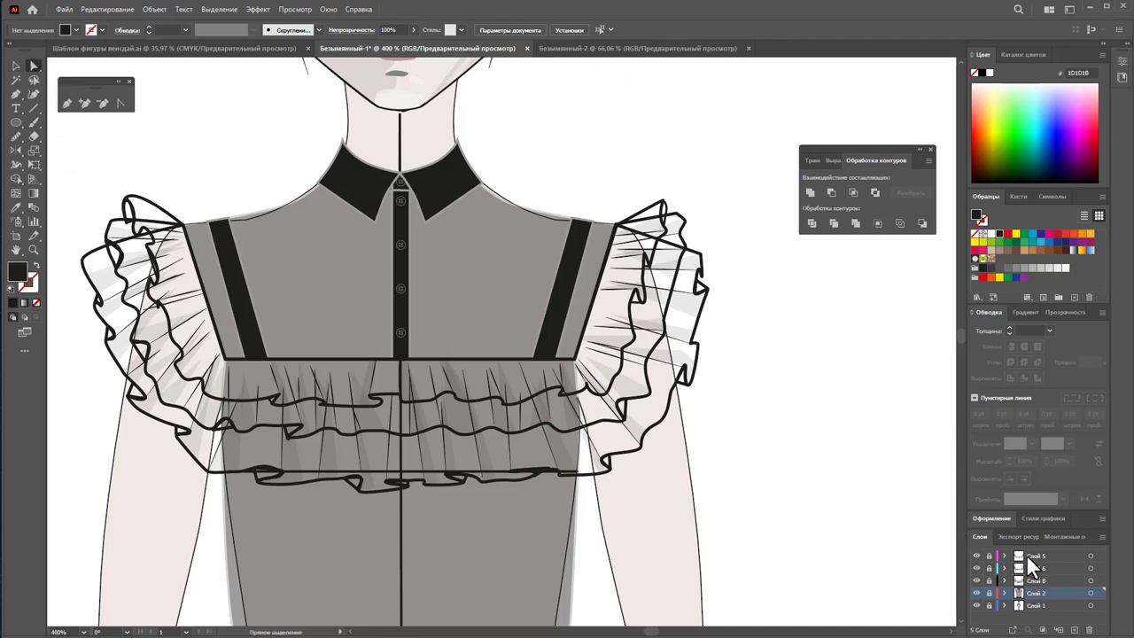
{"action": "left_click", "coordinate": [1029, 556]}
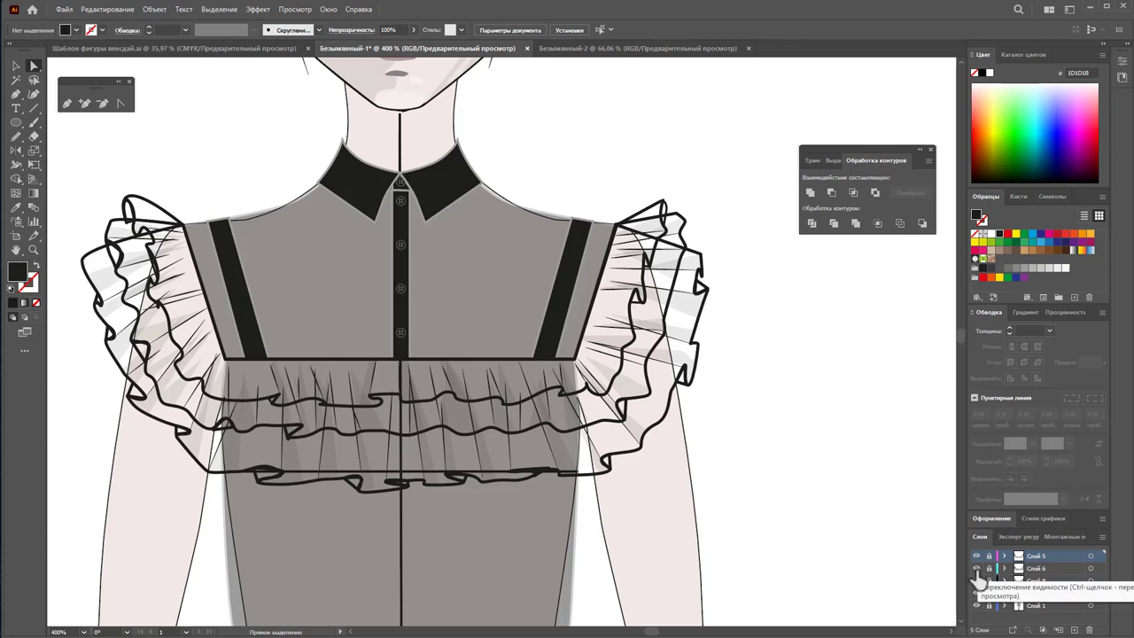
{"action": "left_click_drag", "start_coordinate": [976, 568], "coordinate": [975, 604]}
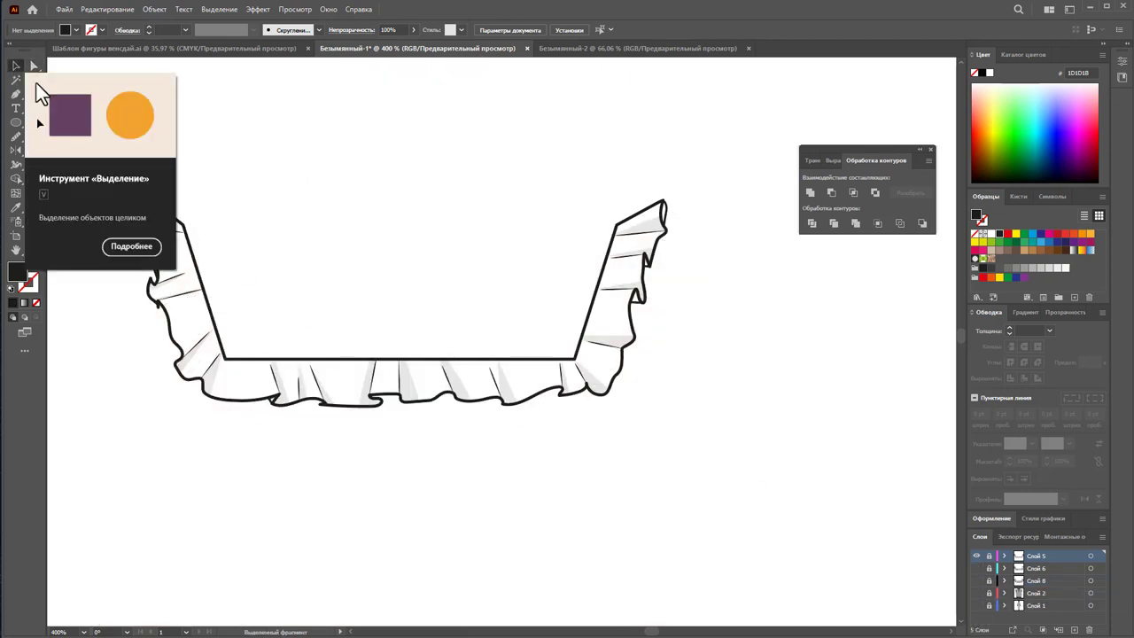
- Ungroup the first ruffle and Alt-drag a copy of its outline above it
{"action": "left_click", "coordinate": [16, 66]}
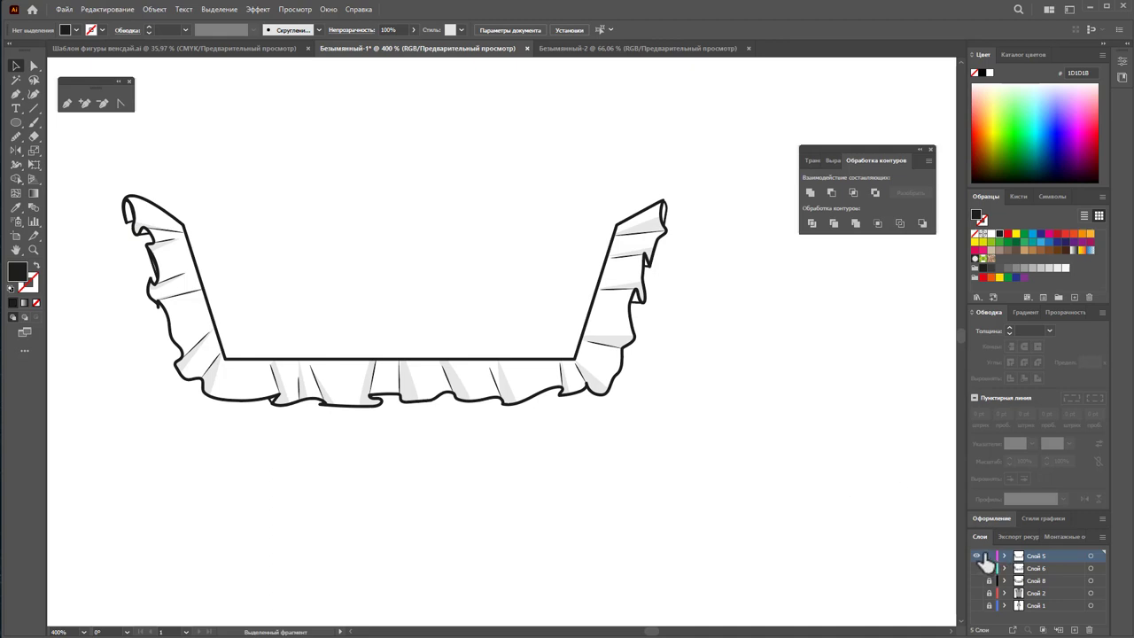
{"action": "right_click", "coordinate": [531, 391]}
{"action": "left_click", "coordinate": [609, 549]}
{"action": "left_click", "coordinate": [628, 501]}
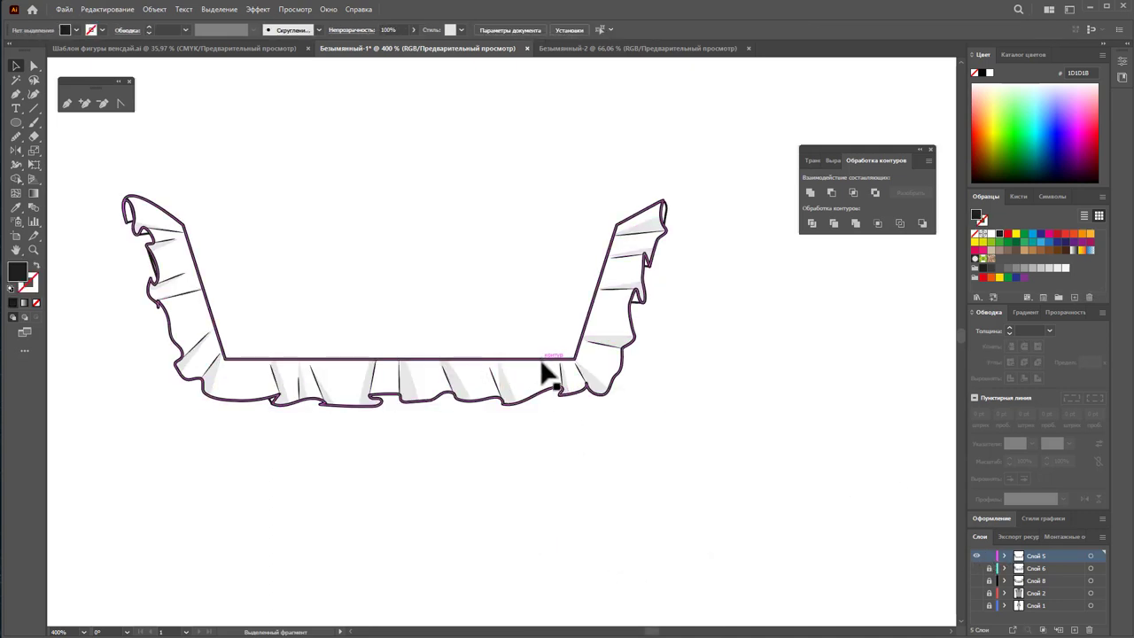
{"action": "left_click_drag", "start_coordinate": [542, 361], "coordinate": [532, 148]}
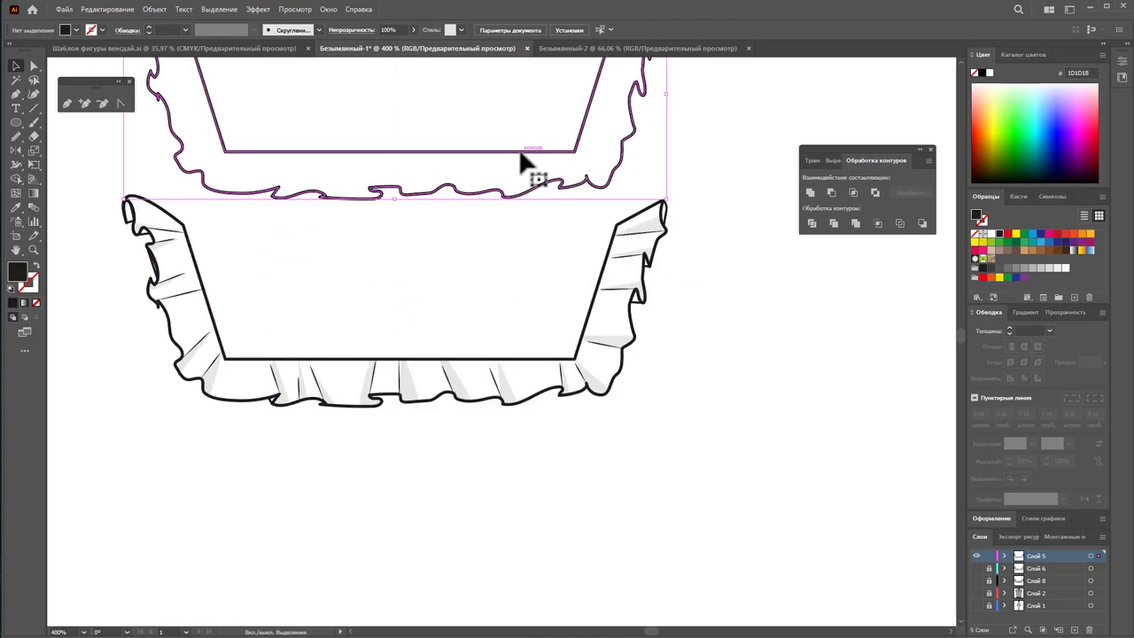
- Give the lower ruffle shape a black fill with no stroke at 11% opacity
{"action": "left_click", "coordinate": [216, 321]}
{"action": "left_click", "coordinate": [36, 269]}
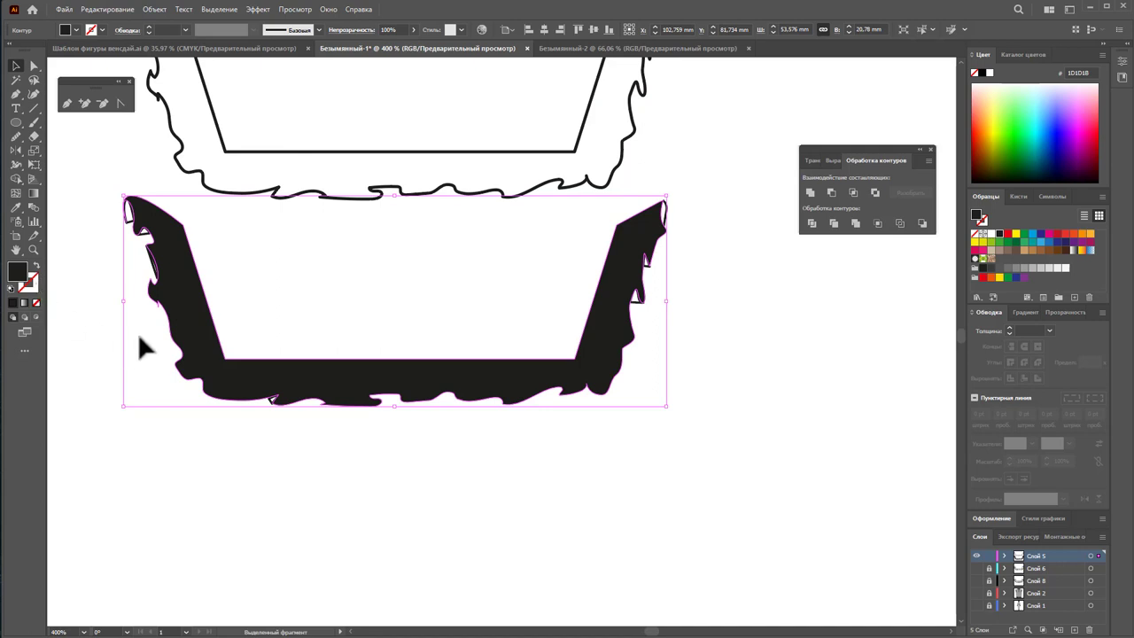
{"action": "left_click_drag", "start_coordinate": [378, 46], "coordinate": [373, 44]}
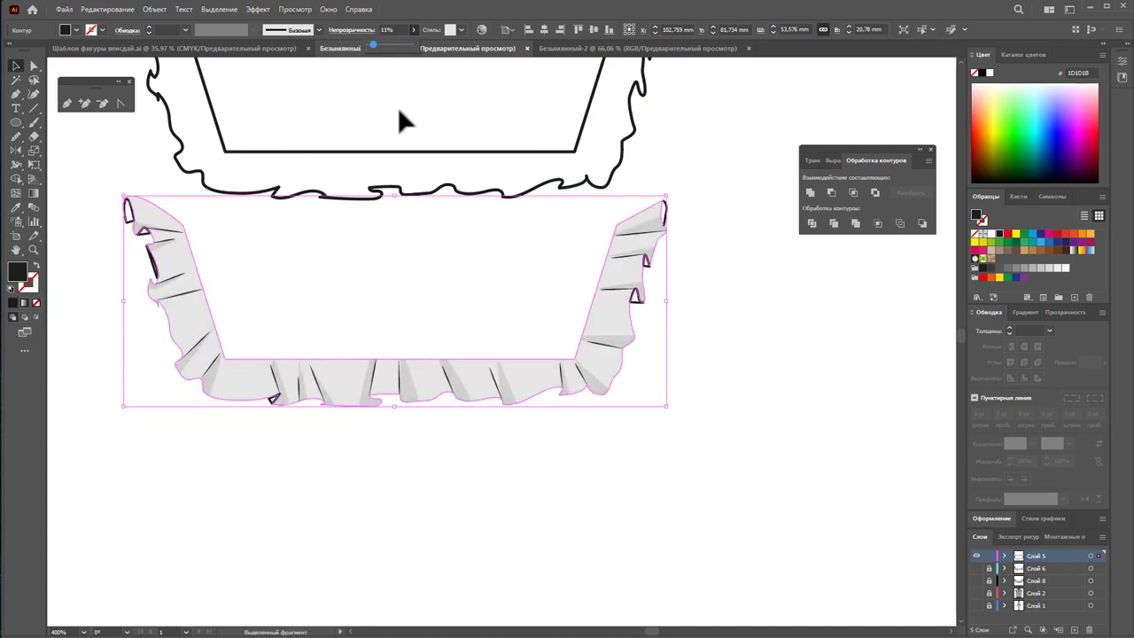
{"action": "left_click", "coordinate": [412, 222]}
- Move the outline copy back onto the pale ruffle and group the two shapes
{"action": "left_click_drag", "start_coordinate": [440, 202], "coordinate": [443, 409]}
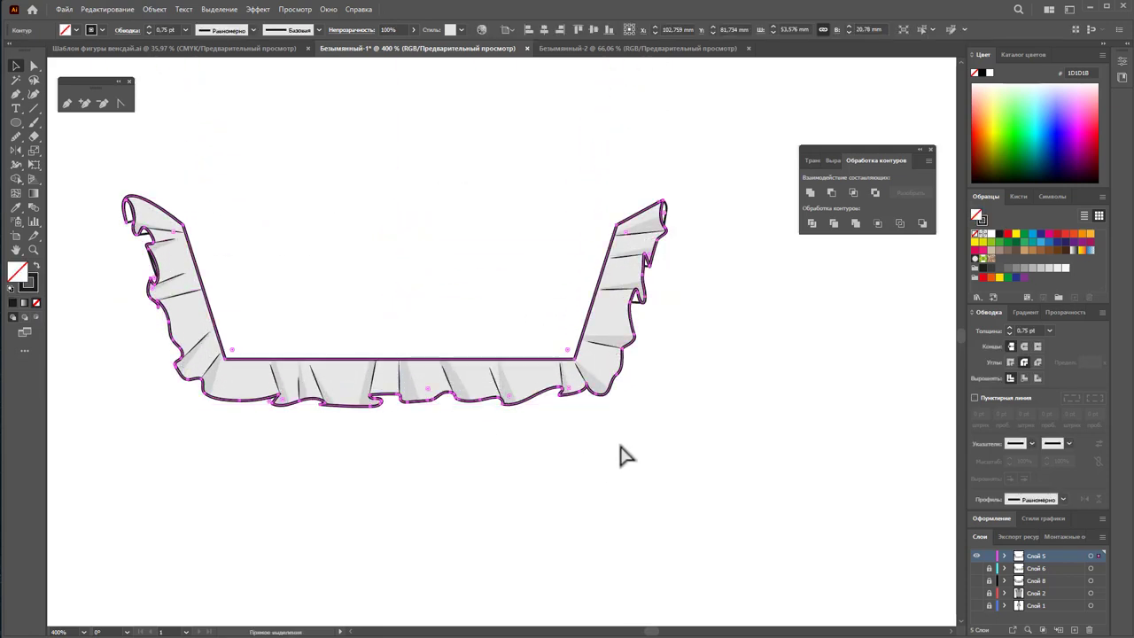
{"action": "key", "text": "ctrl+a"}
{"action": "right_click", "coordinate": [445, 310]}
{"action": "left_click", "coordinate": [520, 463]}
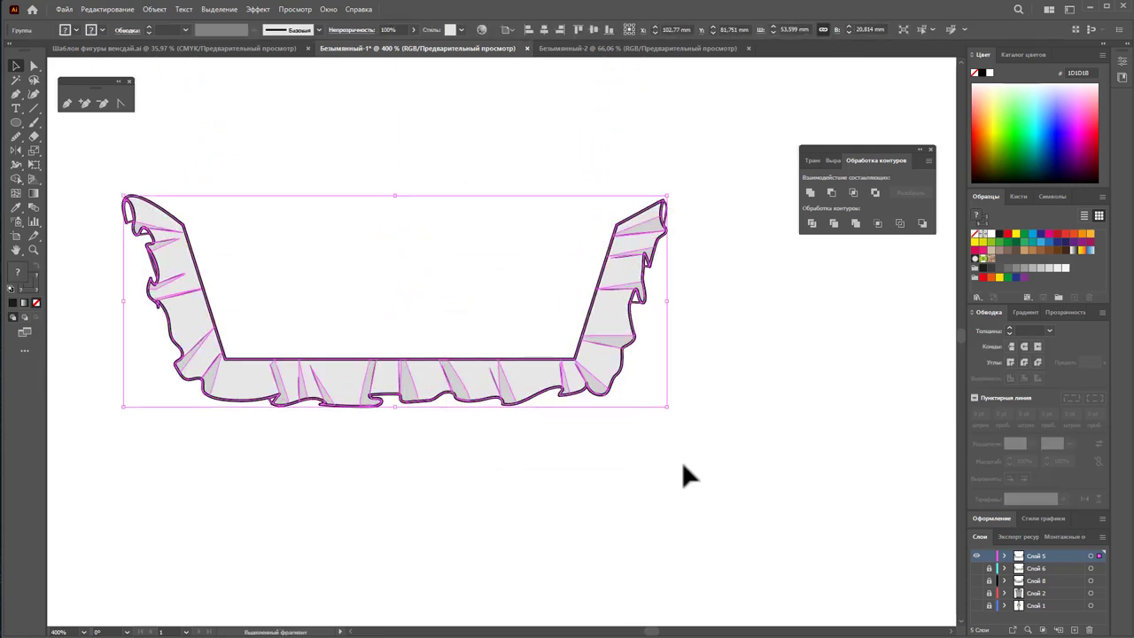
- Hide Слой 5, show Слой 6, and return to full-colour preview
{"action": "key", "text": "ctrl+shift+a"}
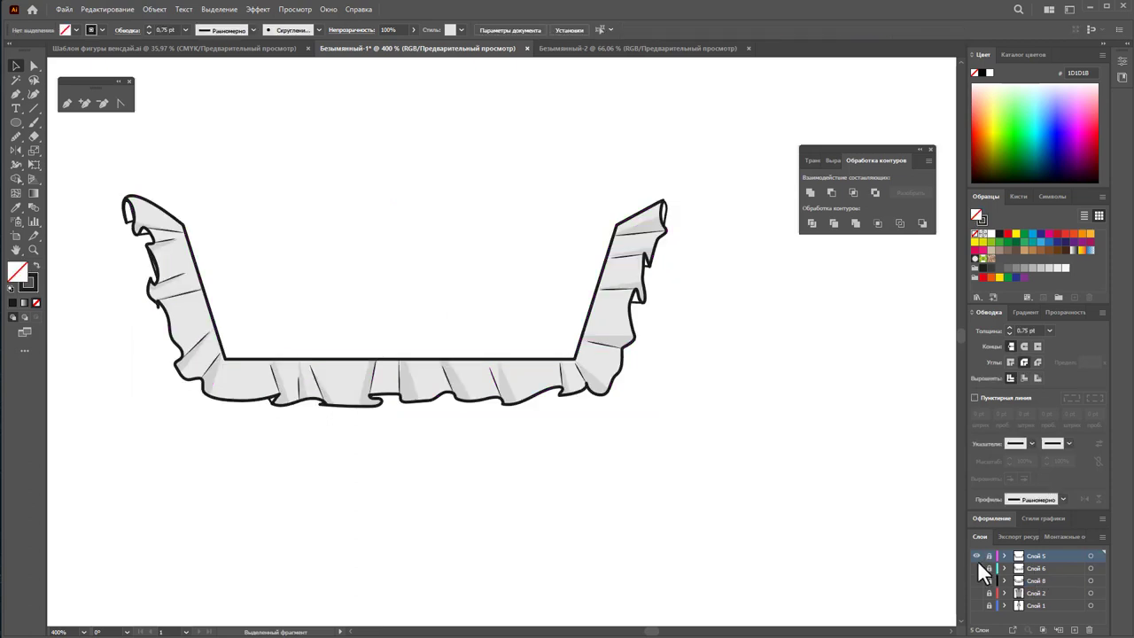
{"action": "left_click", "coordinate": [976, 555]}
{"action": "left_click", "coordinate": [976, 568]}
{"action": "key", "text": "ctrl+y"}
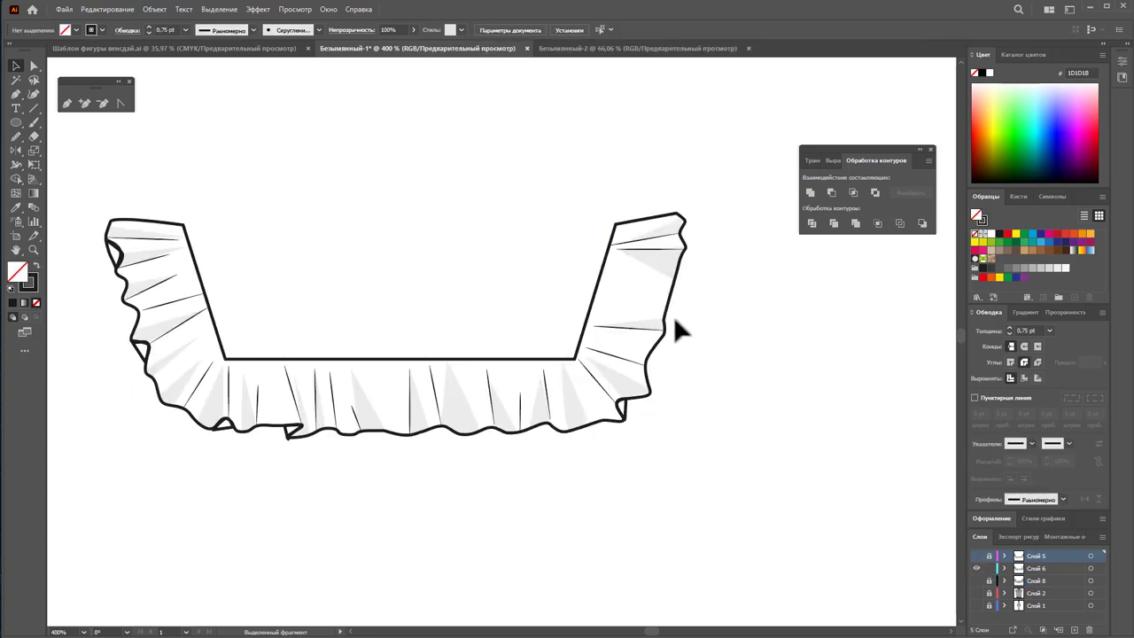
- Ungroup the Слой 6 ruffle and duplicate its outer outline above it
{"action": "left_click", "coordinate": [672, 319]}
{"action": "right_click", "coordinate": [678, 308]}
{"action": "left_click", "coordinate": [728, 469]}
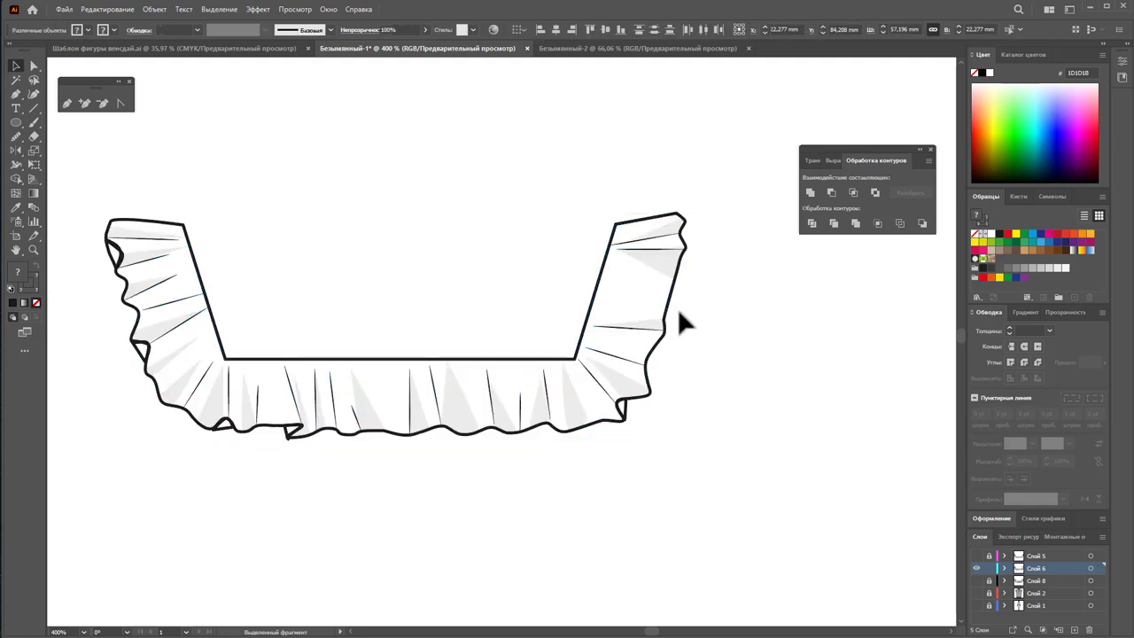
{"action": "left_click_drag", "start_coordinate": [673, 316], "coordinate": [653, 144]}
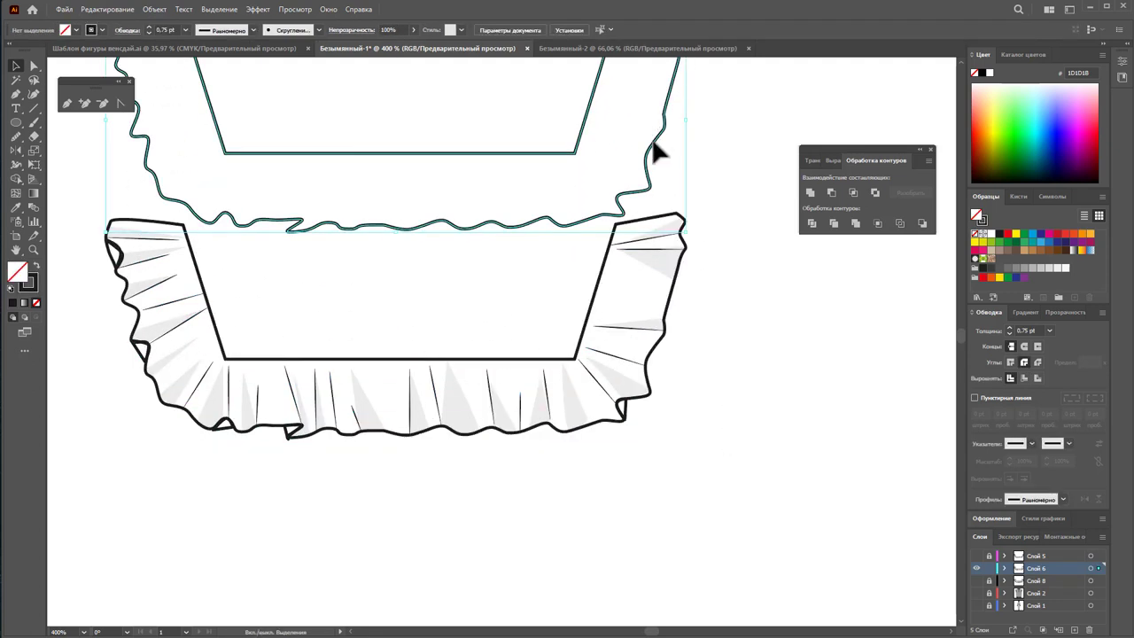
- Fill the lower ruffle black at 11% opacity and move the outline copy back over it
{"action": "left_click", "coordinate": [554, 359]}
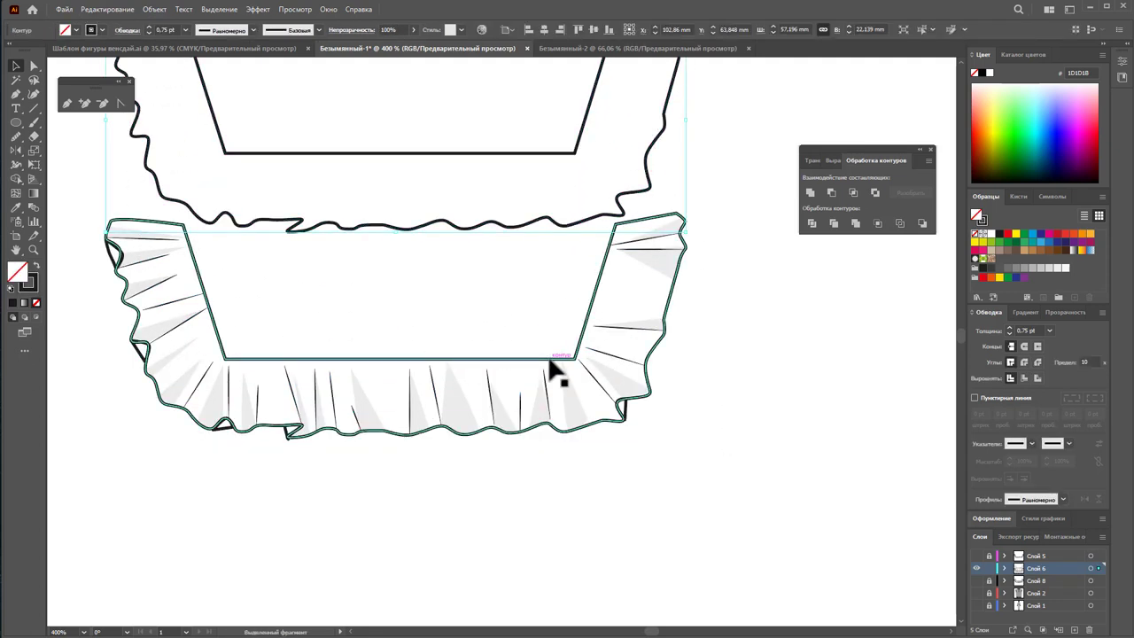
{"action": "left_click", "coordinate": [36, 269]}
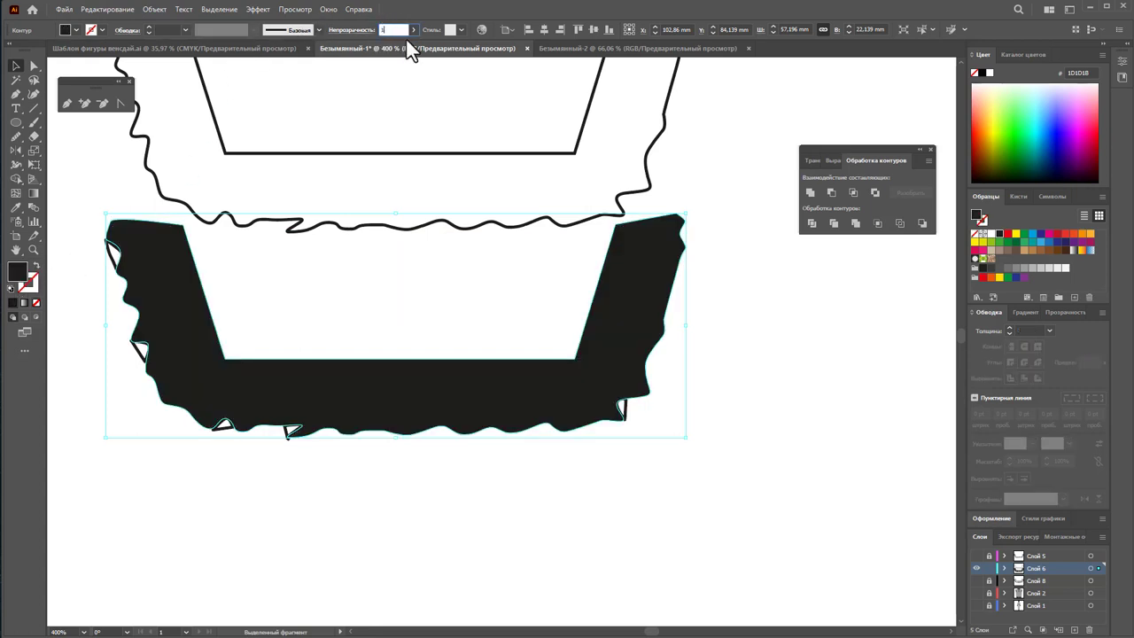
{"action": "type", "text": "11"}
{"action": "key", "text": "Return"}
{"action": "left_click", "coordinate": [341, 286]}
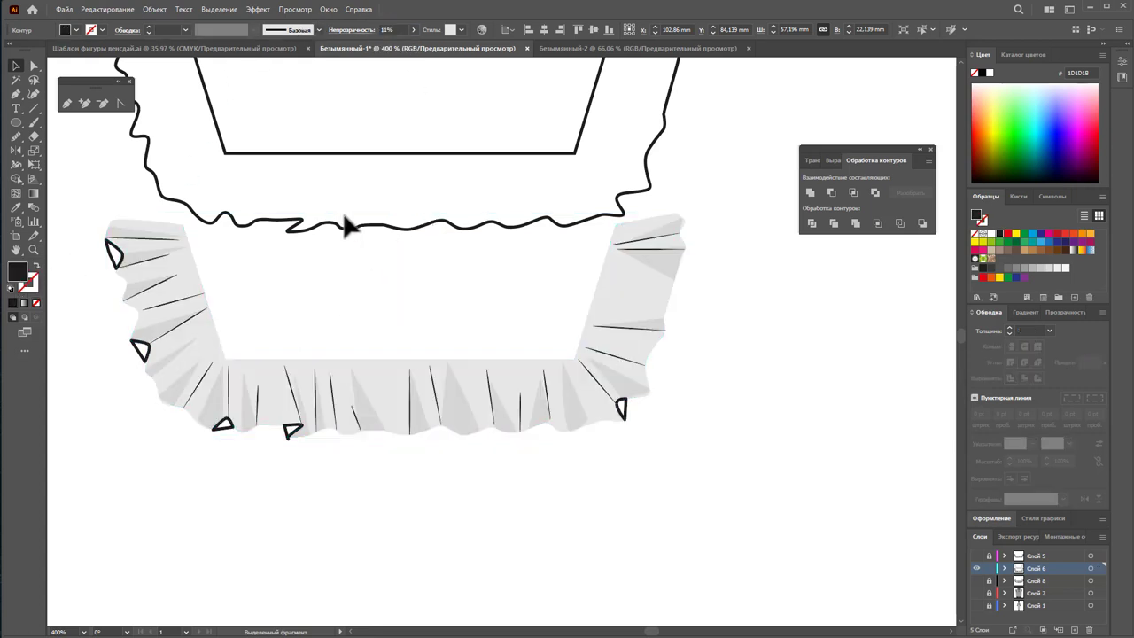
{"action": "left_click_drag", "start_coordinate": [344, 221], "coordinate": [337, 437]}
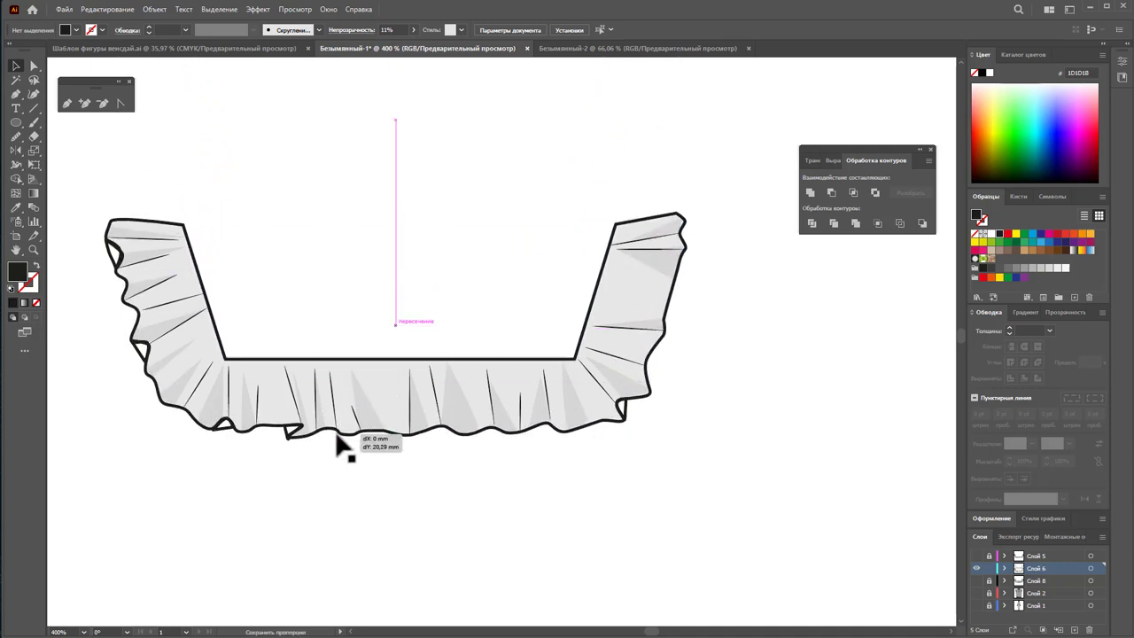
{"action": "left_click_drag", "start_coordinate": [338, 438], "coordinate": [337, 437]}
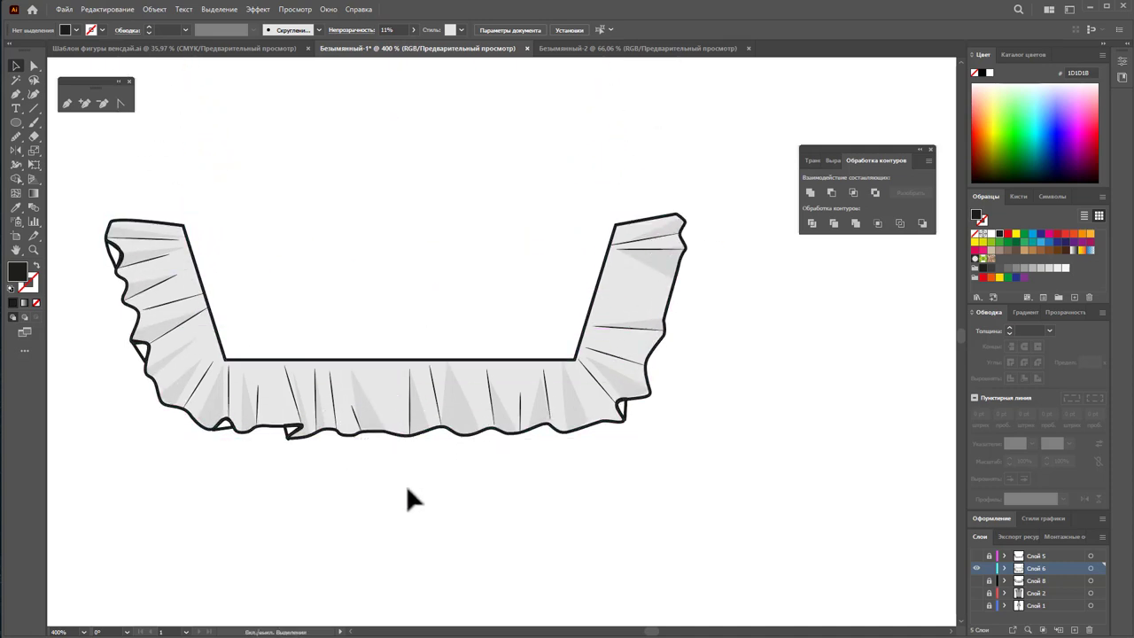
- Fill the hem and left-edge fold tips near-black 1D1D1B at 4% opacity
{"action": "left_click", "coordinate": [622, 410]}
{"action": "left_click", "coordinate": [291, 430], "text": "shift"}
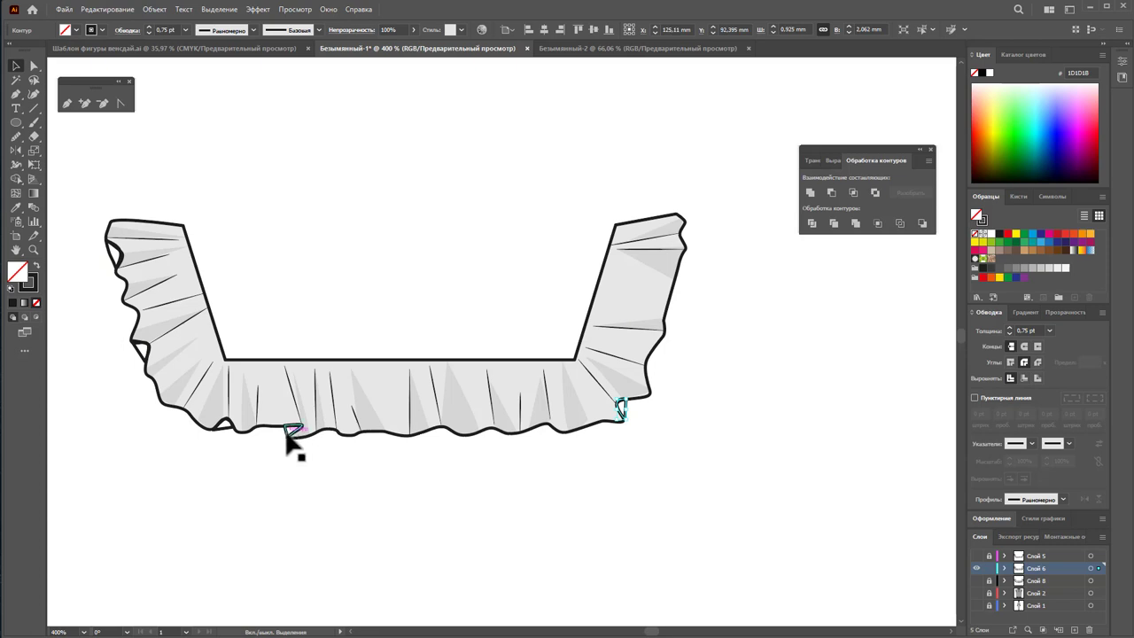
{"action": "left_click", "coordinate": [225, 425], "text": "shift"}
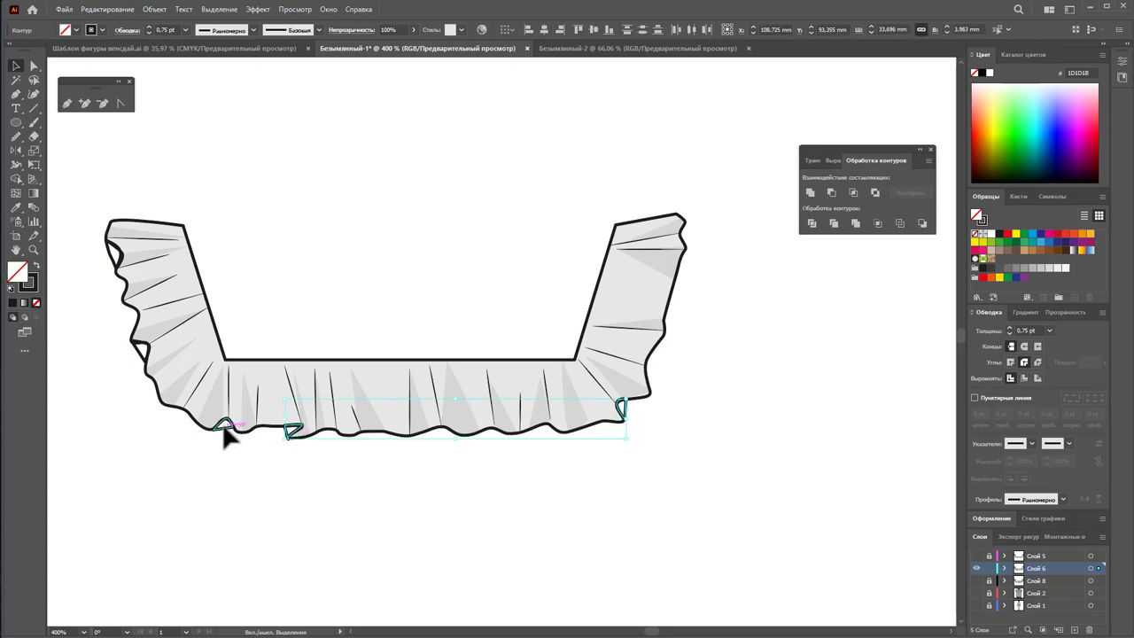
{"action": "left_click", "coordinate": [139, 349], "text": "shift"}
{"action": "left_click", "coordinate": [114, 253], "text": "shift"}
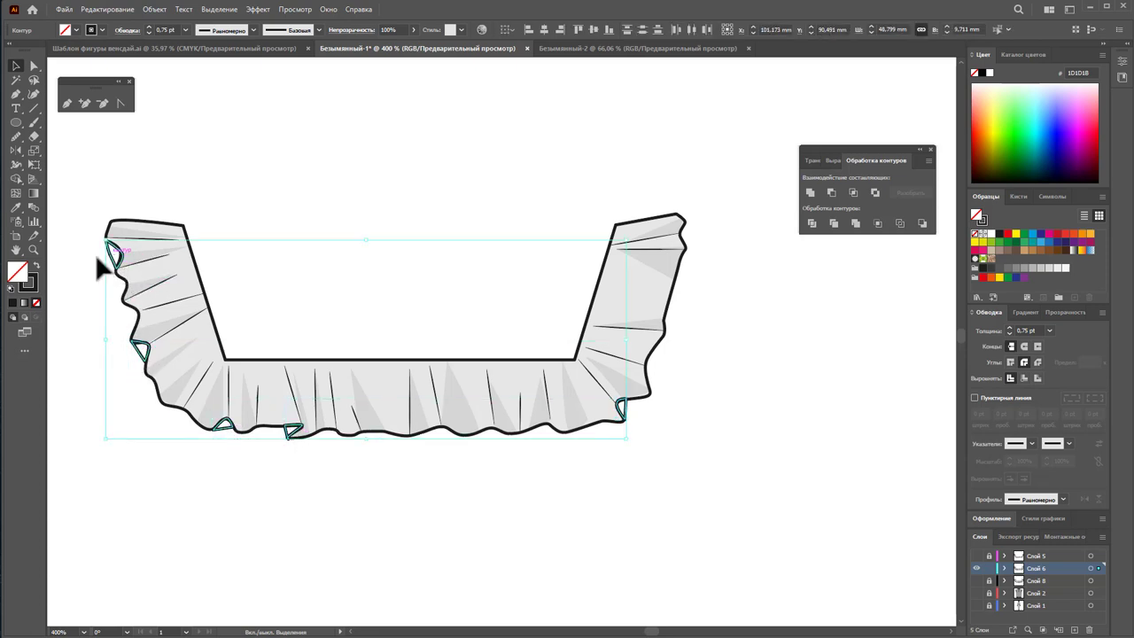
{"action": "left_click", "coordinate": [1058, 269]}
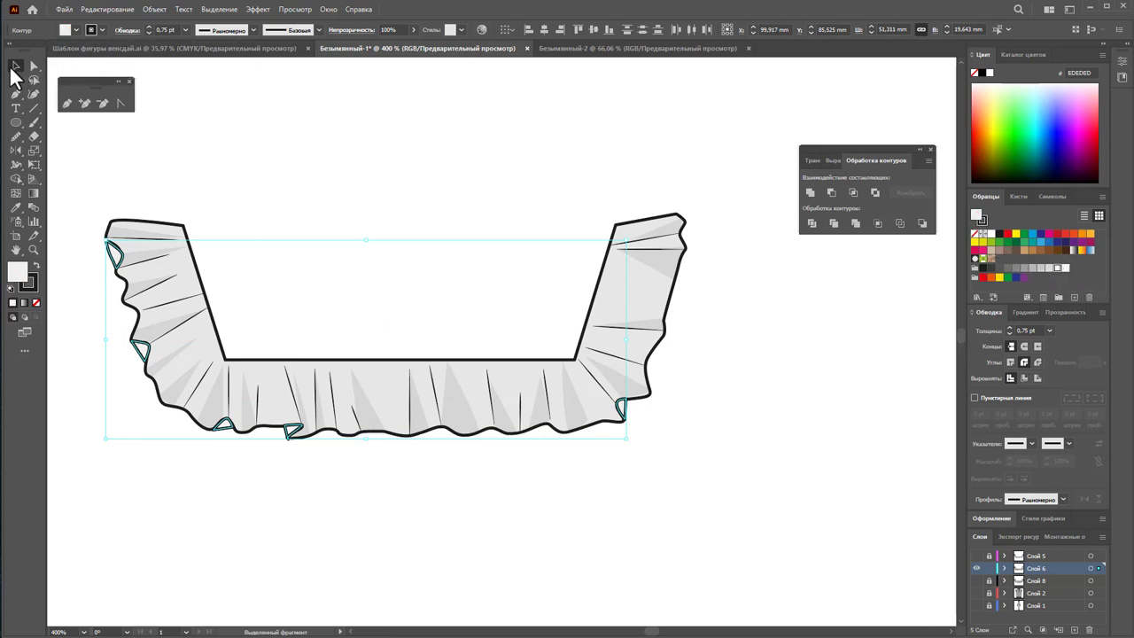
{"action": "left_click", "coordinate": [366, 193]}
{"action": "key", "text": "ctrl+z"}
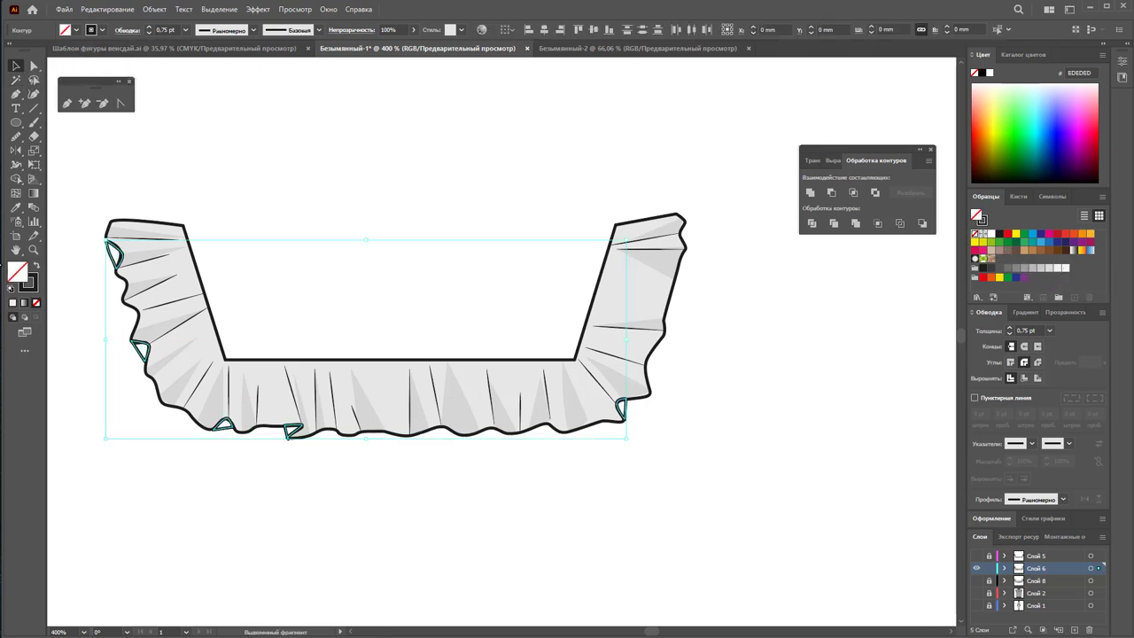
{"action": "left_click", "coordinate": [999, 233]}
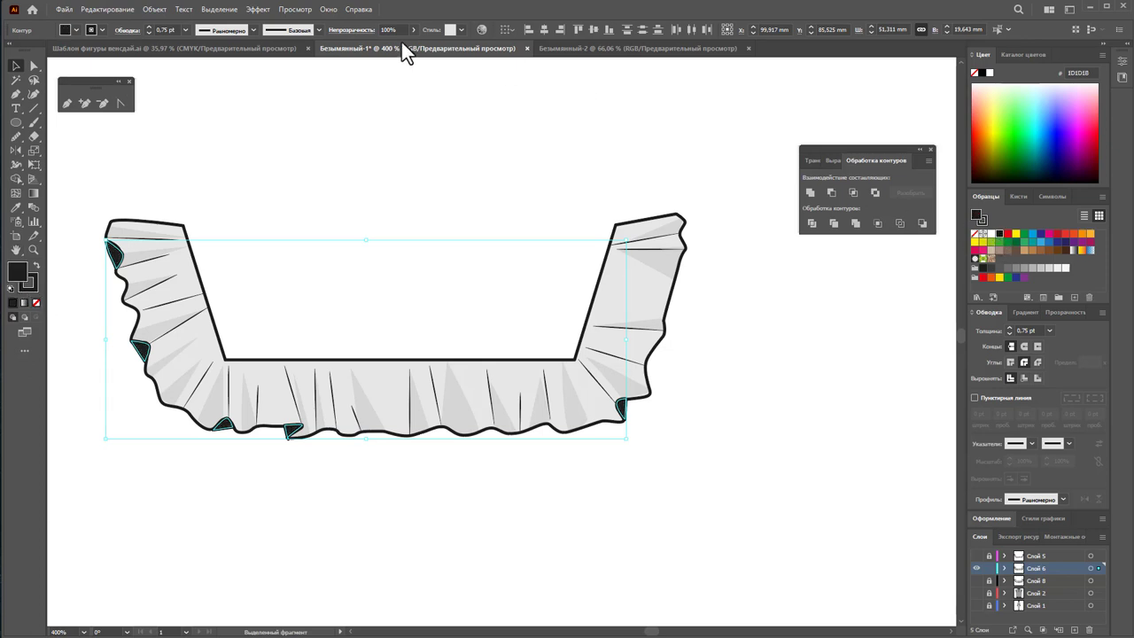
{"action": "left_click_drag", "start_coordinate": [410, 28], "coordinate": [370, 45]}
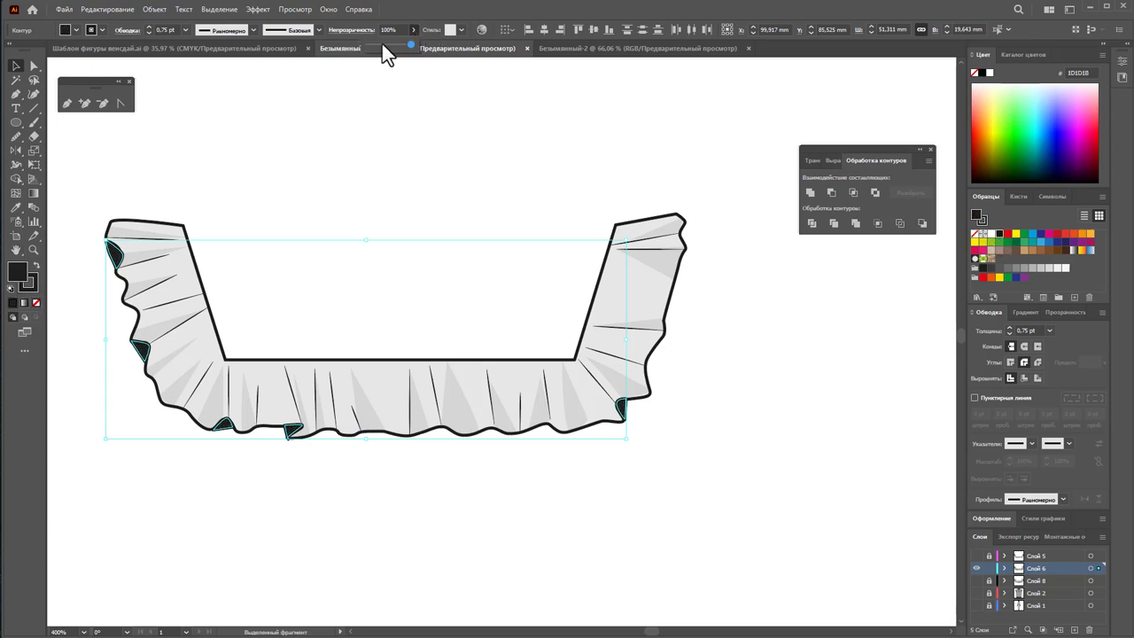
{"action": "left_click", "coordinate": [394, 172]}
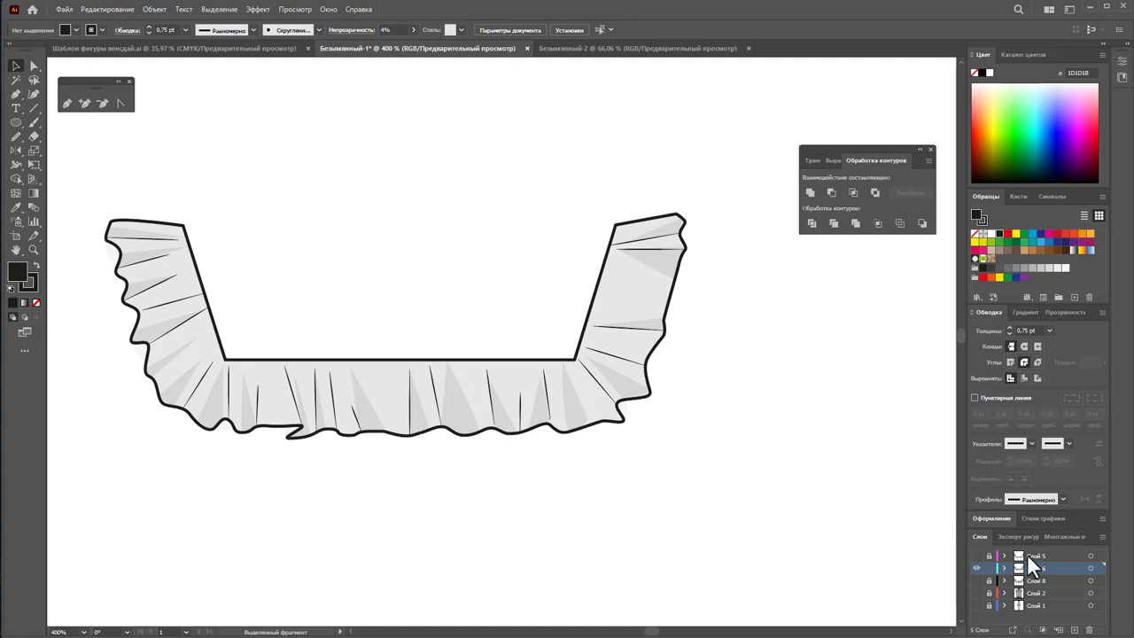
- Hide Слой 6, show Слой 8, ungroup its ruffle and duplicate the outline above
{"action": "left_click", "coordinate": [977, 569]}
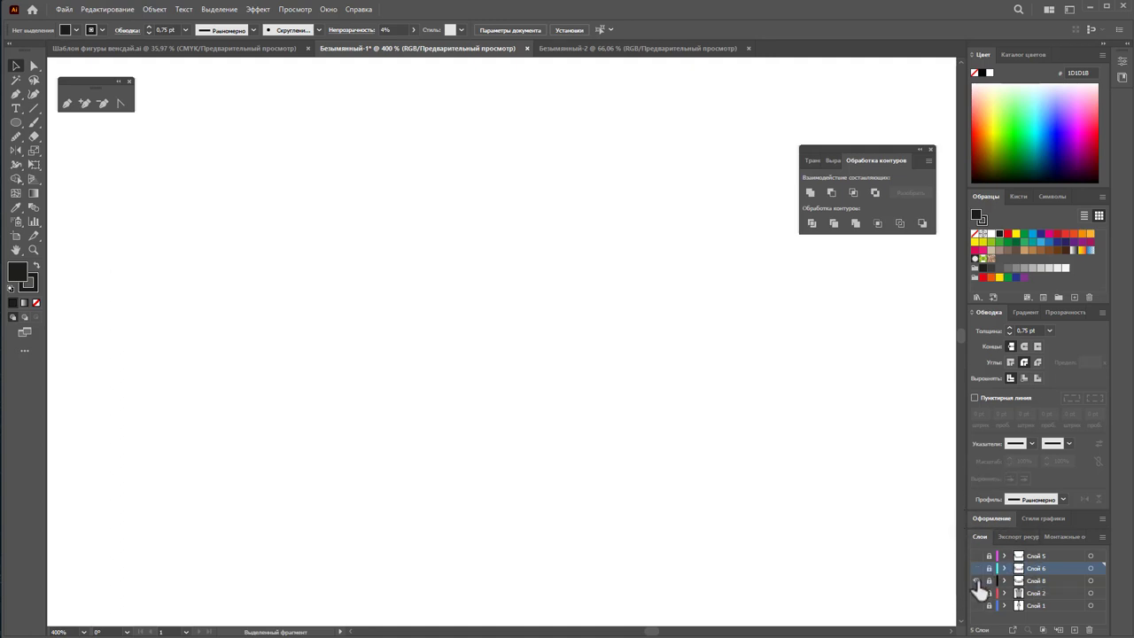
{"action": "left_click", "coordinate": [977, 580]}
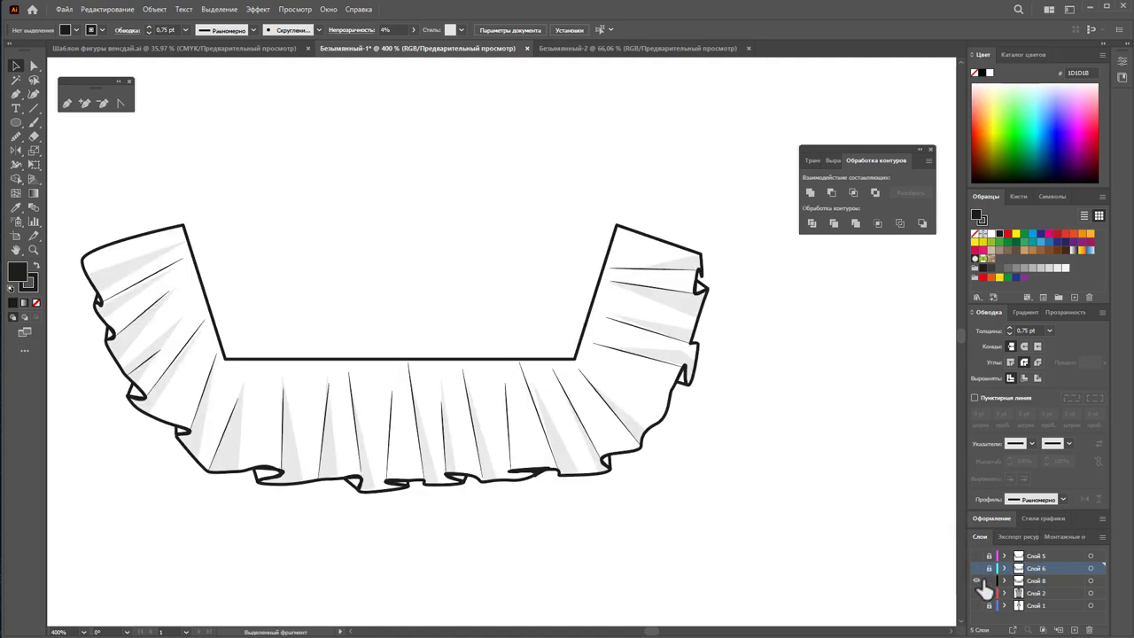
{"action": "left_click", "coordinate": [542, 471]}
{"action": "right_click", "coordinate": [532, 448]}
{"action": "left_click", "coordinate": [578, 604]}
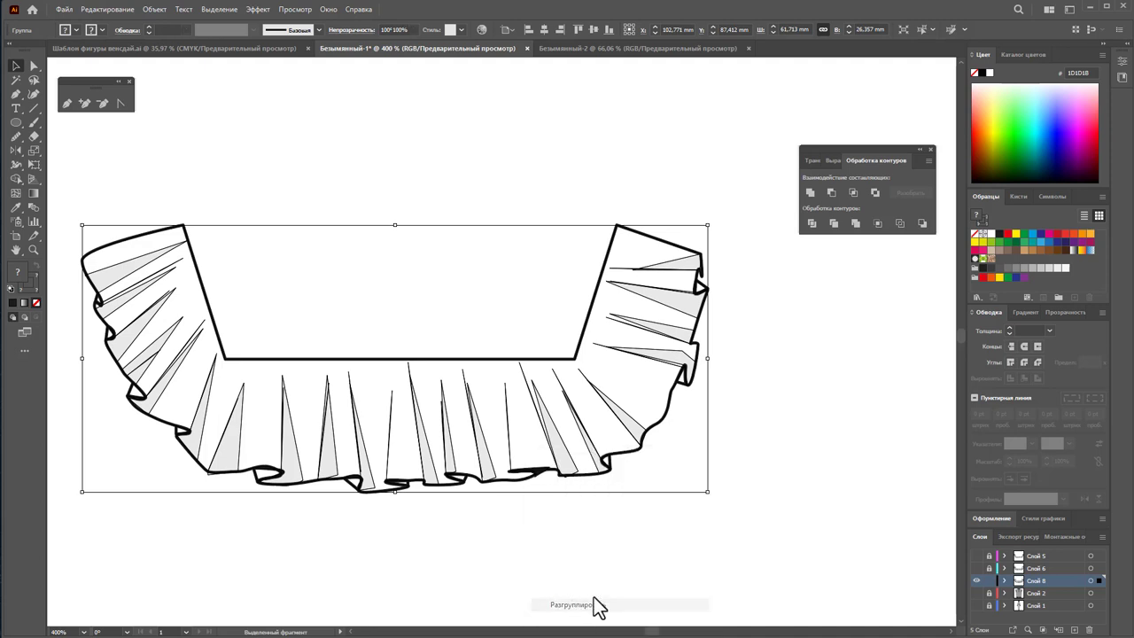
{"action": "left_click", "coordinate": [638, 514]}
{"action": "left_click_drag", "start_coordinate": [666, 433], "coordinate": [666, 199]}
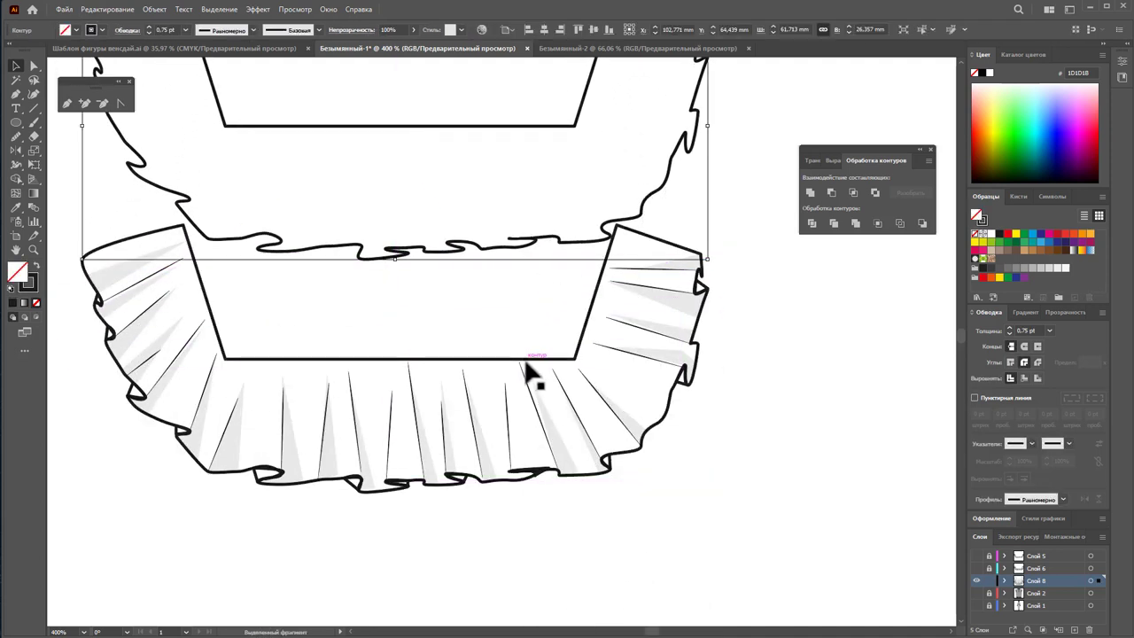
- Fill the lower Слой 8 ruffle black with no stroke at 11% opacity
{"action": "left_click", "coordinate": [535, 359]}
{"action": "left_click", "coordinate": [35, 268]}
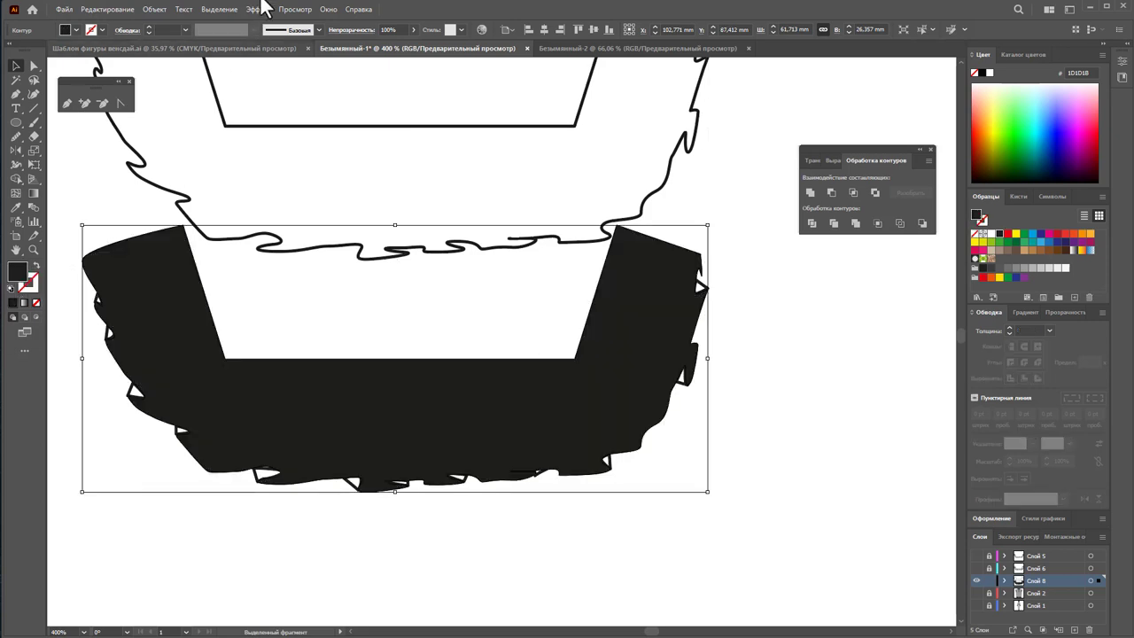
{"action": "left_click", "coordinate": [394, 29]}
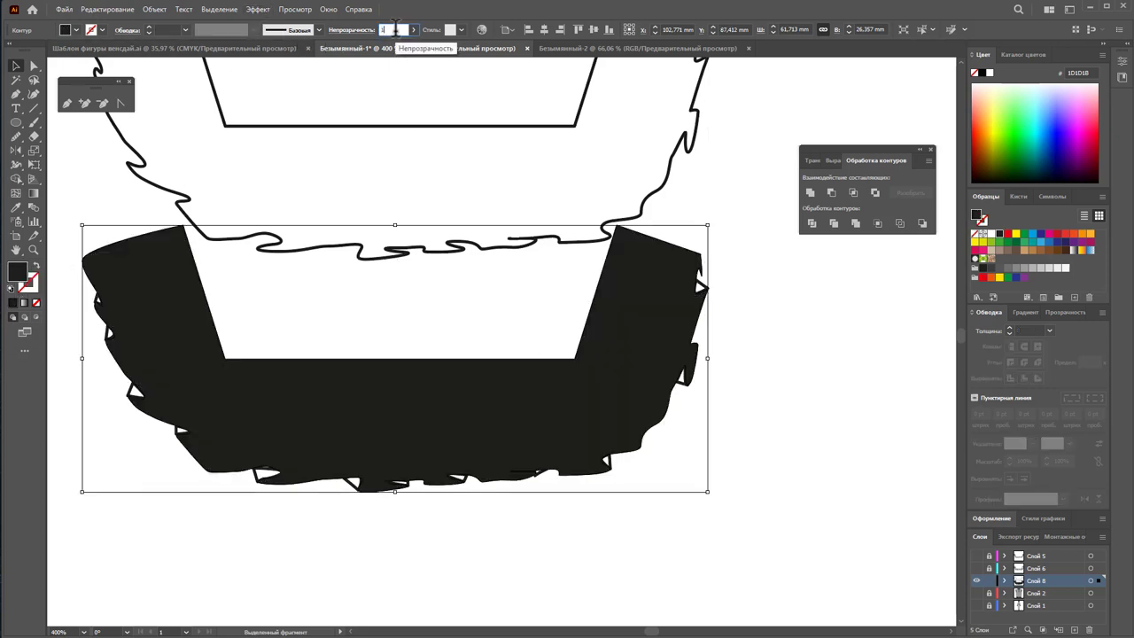
{"action": "type", "text": "1"}
{"action": "key", "text": "Return"}
- Select the ruffle's side-edge and hem fold triangles together
{"action": "left_click", "coordinate": [376, 307]}
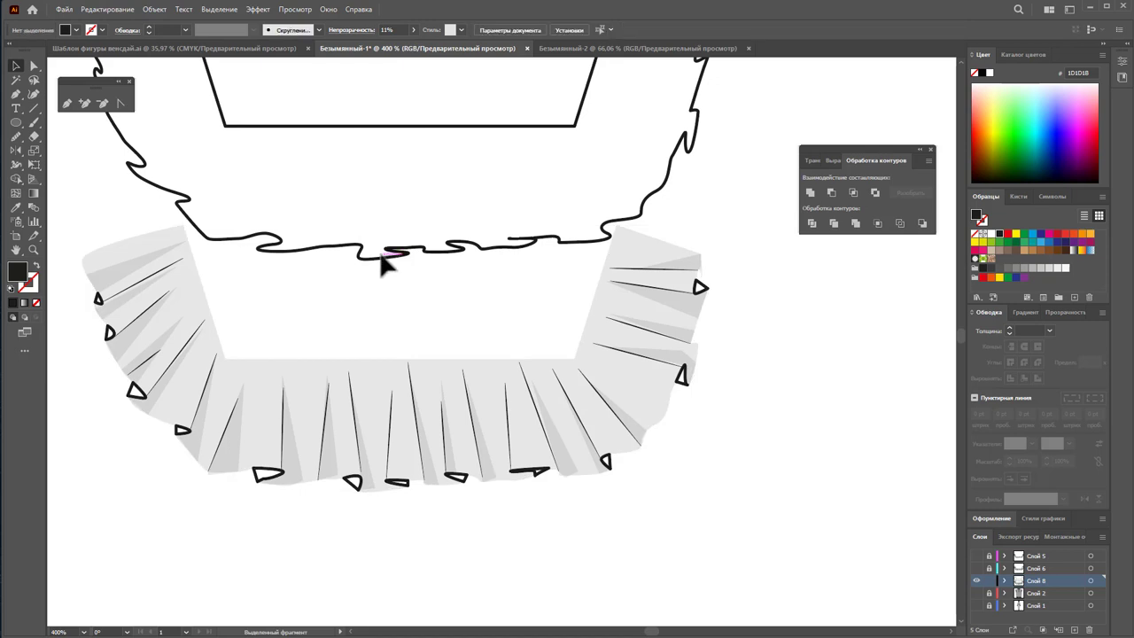
{"action": "left_click_drag", "start_coordinate": [396, 406], "coordinate": [396, 406]}
{"action": "left_click", "coordinate": [532, 527]}
{"action": "left_click", "coordinate": [683, 372]}
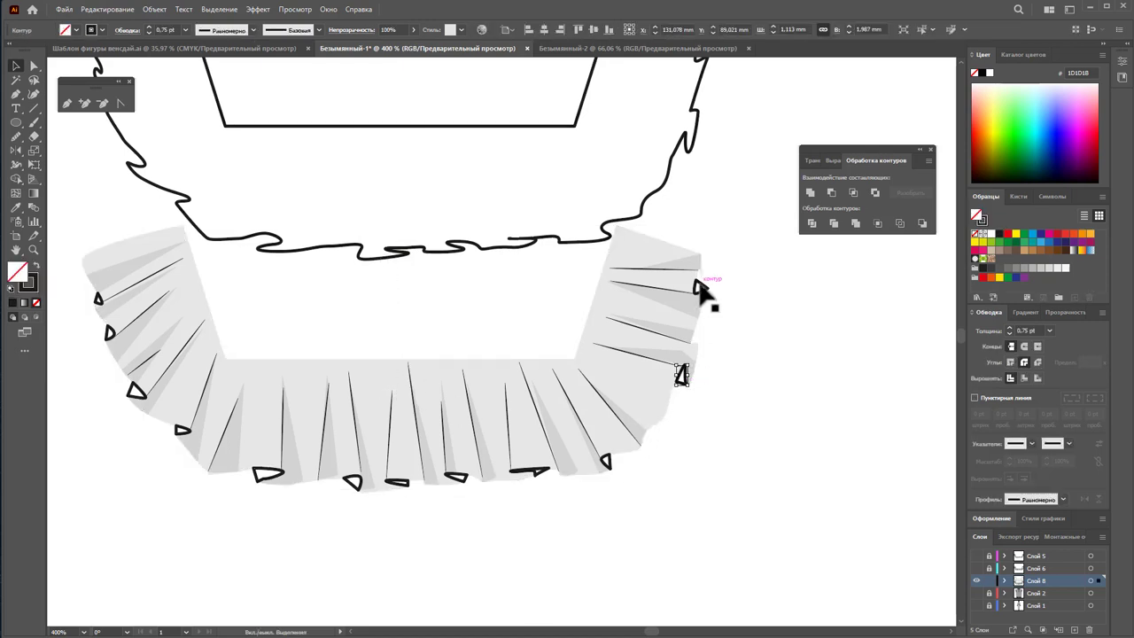
{"action": "left_click", "coordinate": [704, 290], "text": "shift"}
{"action": "left_click", "coordinate": [536, 470], "text": "shift"}
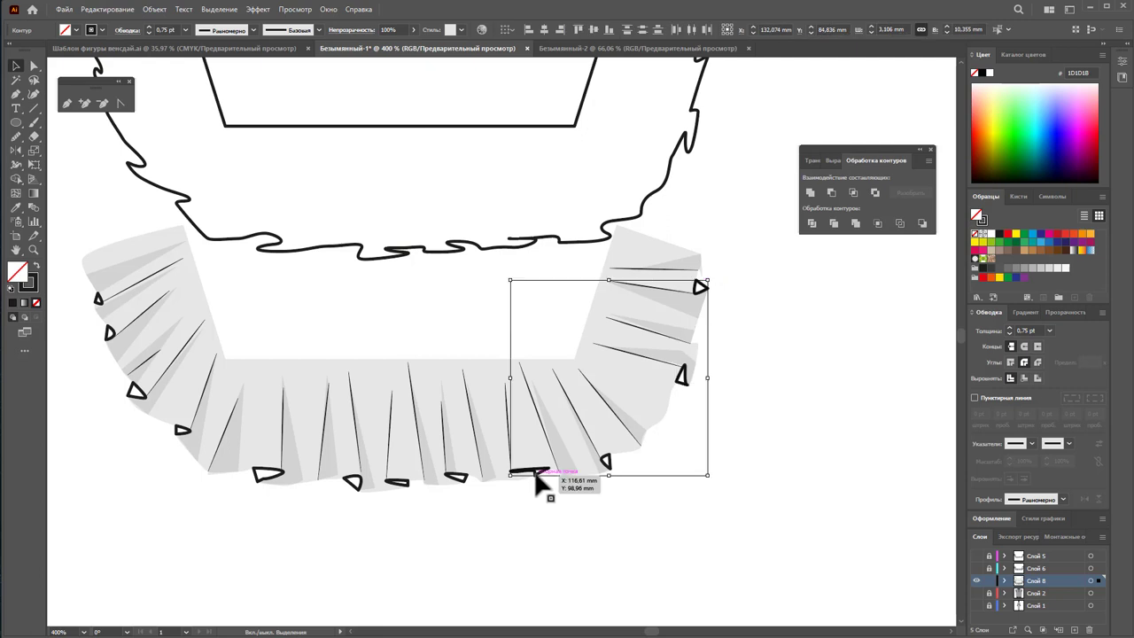
{"action": "left_click", "coordinate": [458, 480], "text": "shift"}
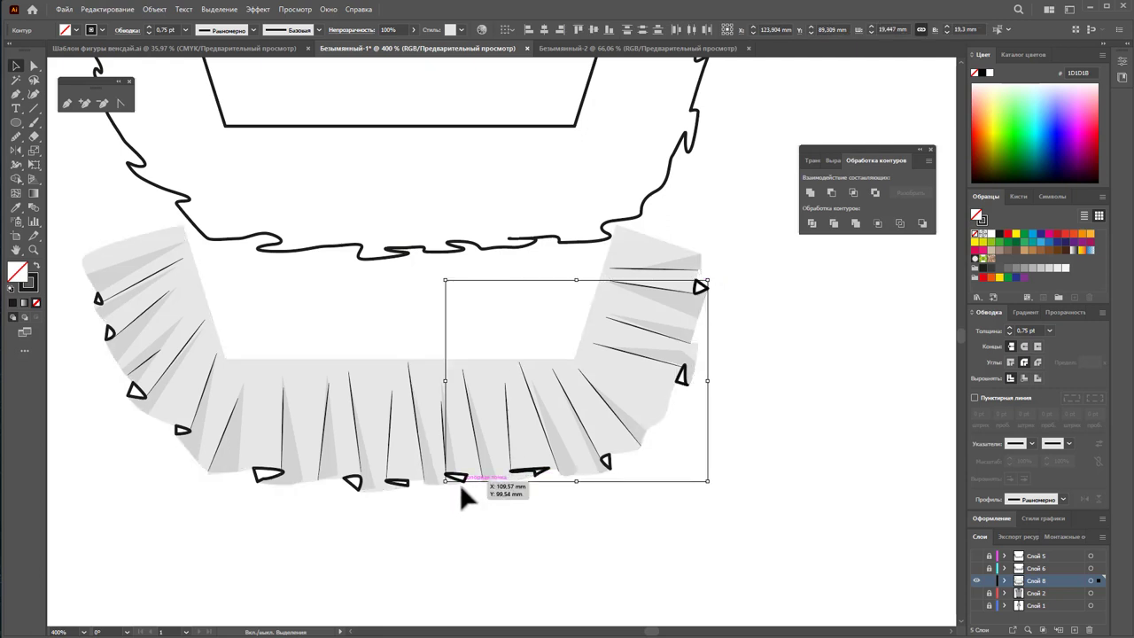
{"action": "left_click", "coordinate": [398, 483], "text": "shift"}
{"action": "left_click", "coordinate": [354, 481], "text": "shift"}
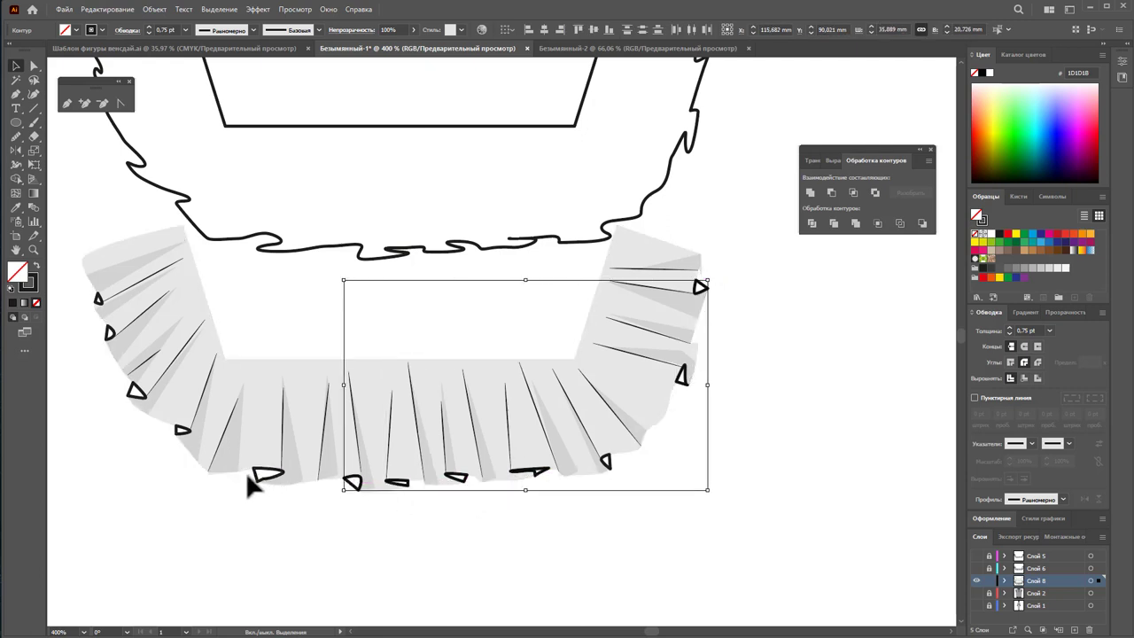
{"action": "left_click", "coordinate": [257, 475], "text": "shift"}
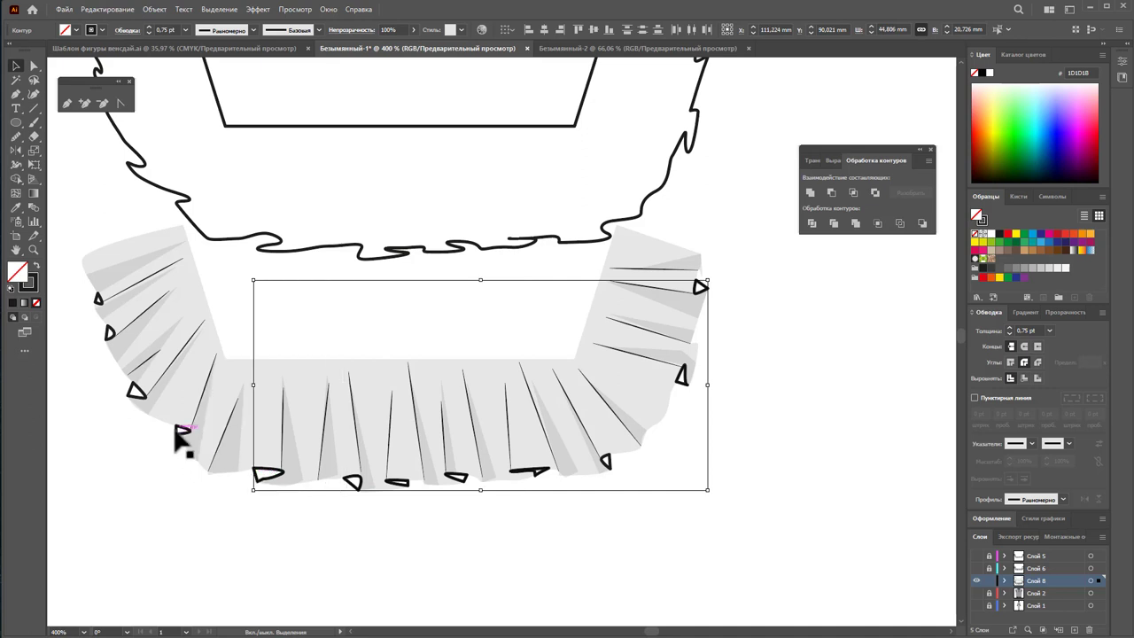
{"action": "left_click", "coordinate": [183, 432], "text": "shift"}
{"action": "left_click", "coordinate": [133, 391], "text": "shift"}
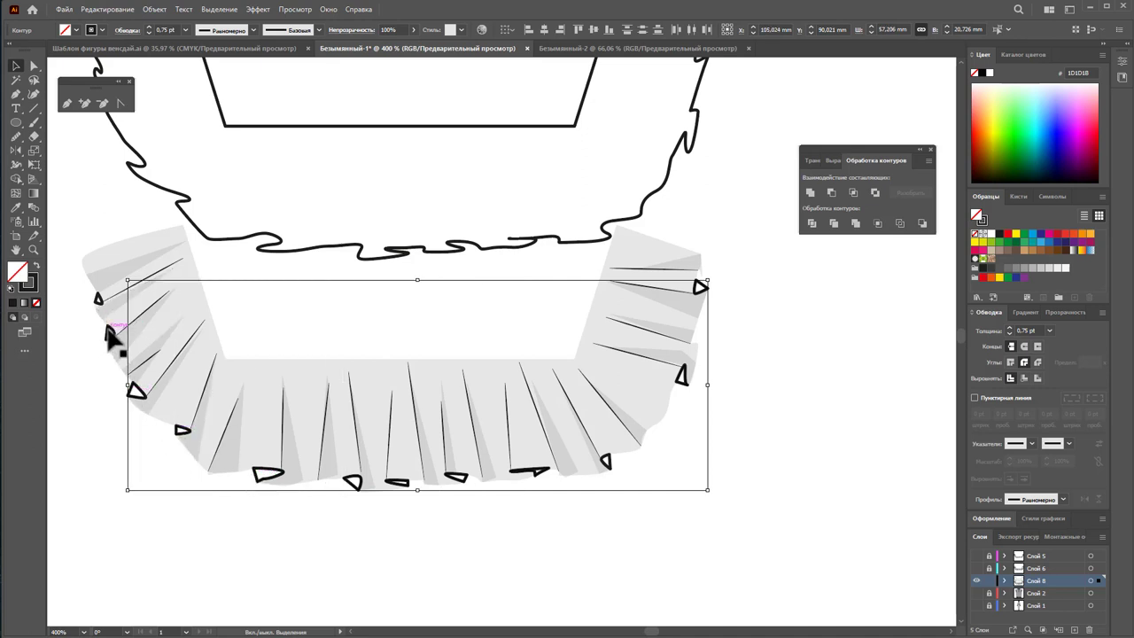
{"action": "left_click", "coordinate": [108, 331], "text": "shift"}
{"action": "left_click", "coordinate": [99, 299], "text": "shift"}
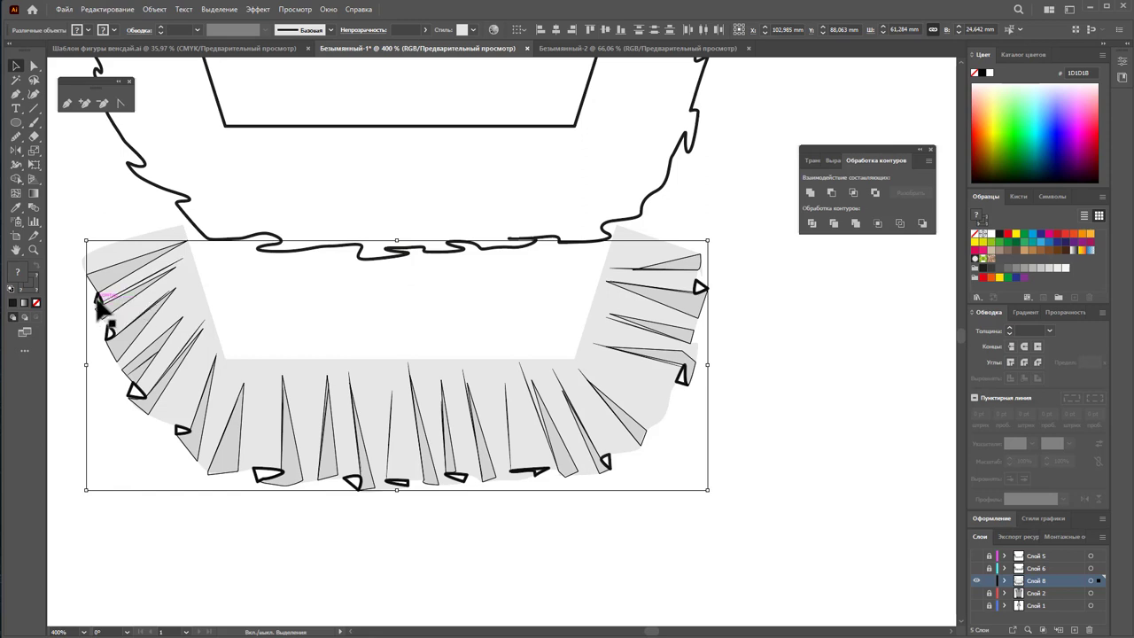
{"action": "left_click", "coordinate": [98, 297], "text": "shift"}
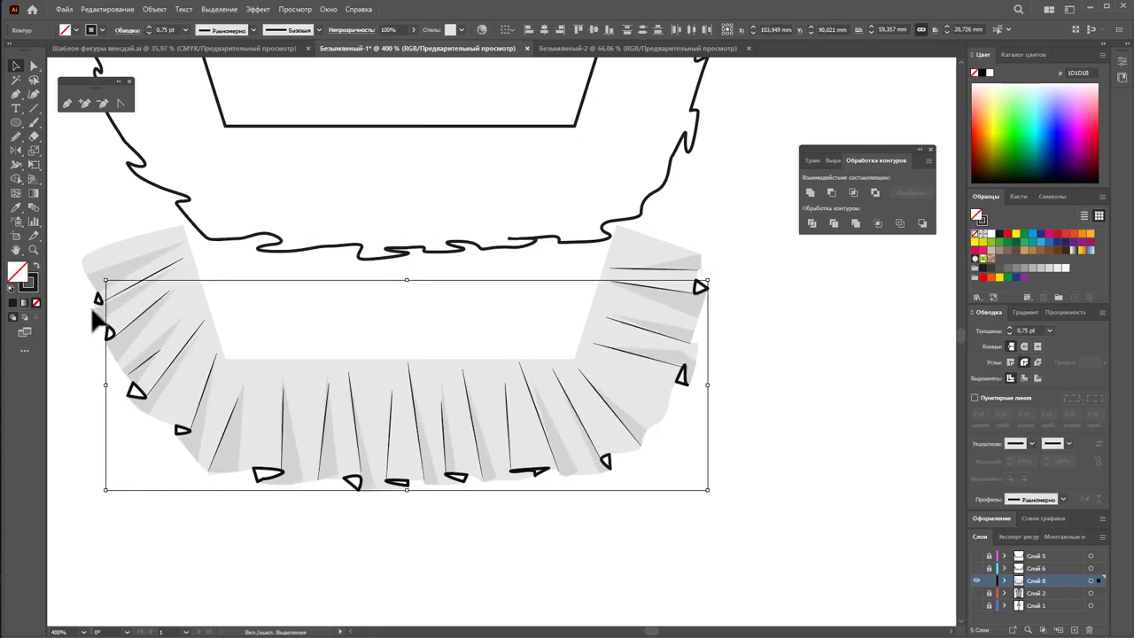
{"action": "left_click", "coordinate": [98, 298], "text": "shift"}
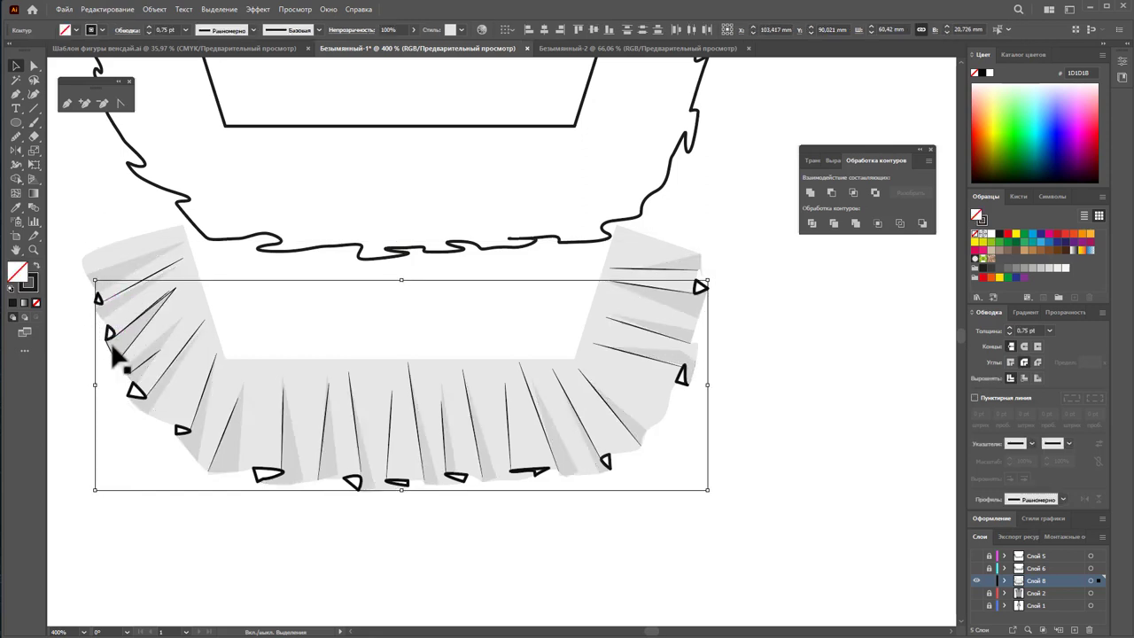
- Give the triangles a black outline at 11% opacity and move the wavy outline onto the ruffle
{"action": "left_click", "coordinate": [36, 267]}
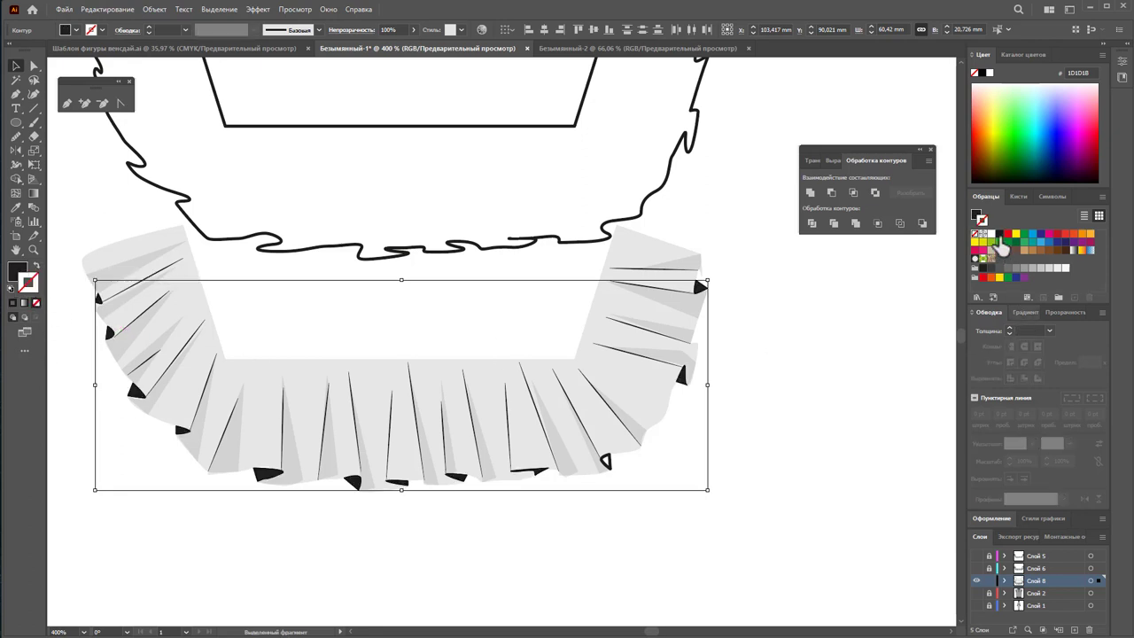
{"action": "left_click", "coordinate": [996, 237]}
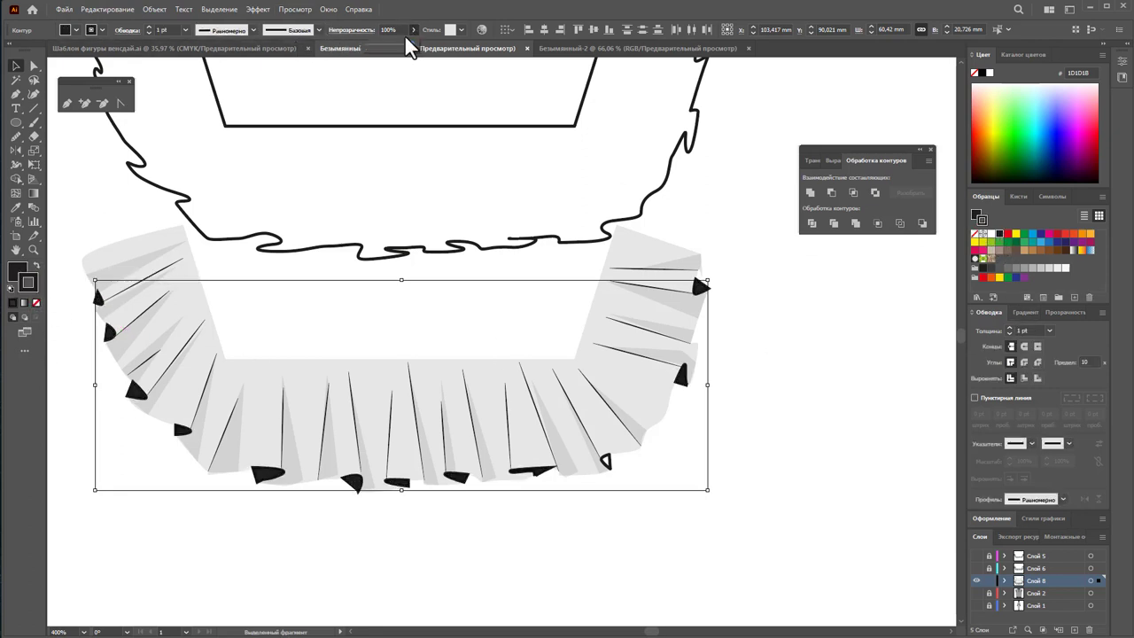
{"action": "left_click_drag", "start_coordinate": [408, 48], "coordinate": [376, 49]}
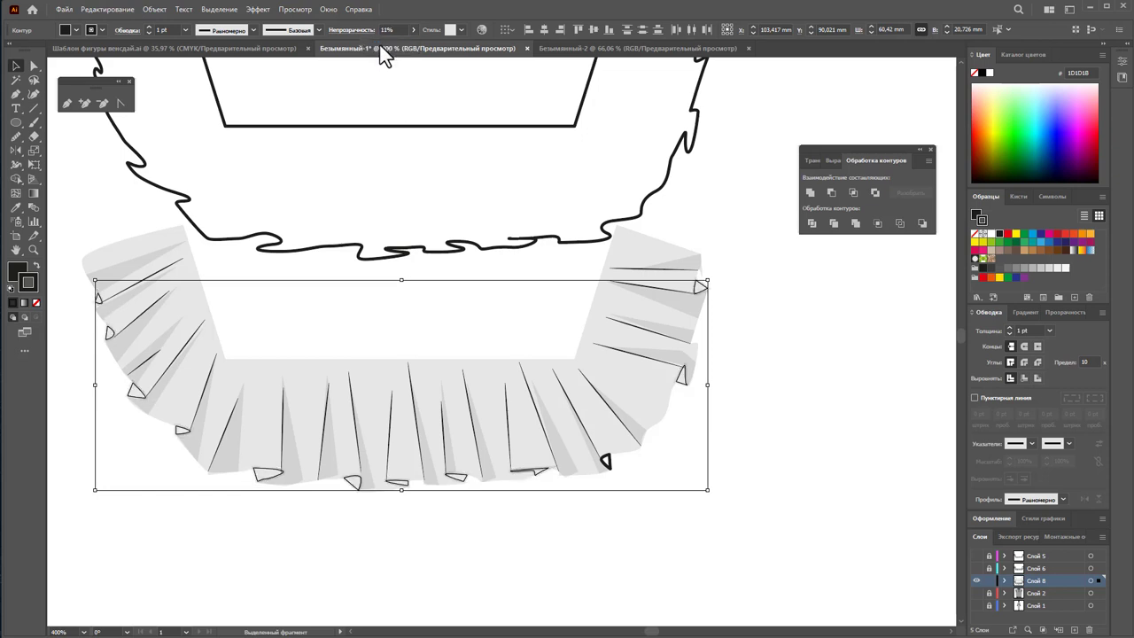
{"action": "left_click", "coordinate": [433, 211]}
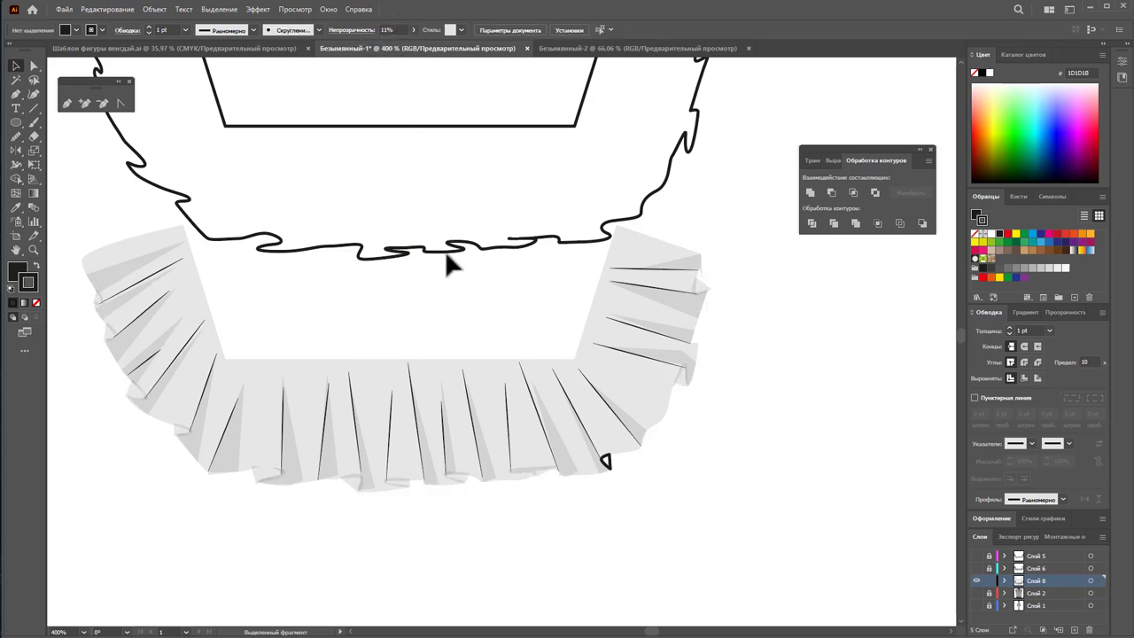
{"action": "mouse_move", "coordinate": [453, 259]}
{"action": "left_mouse_down"}
{"action": "mouse_move", "coordinate": [442, 387]}
{"action": "mouse_move", "coordinate": [476, 496]}
{"action": "left_mouse_up"}
{"action": "key", "text": "ctrl+shift+a"}
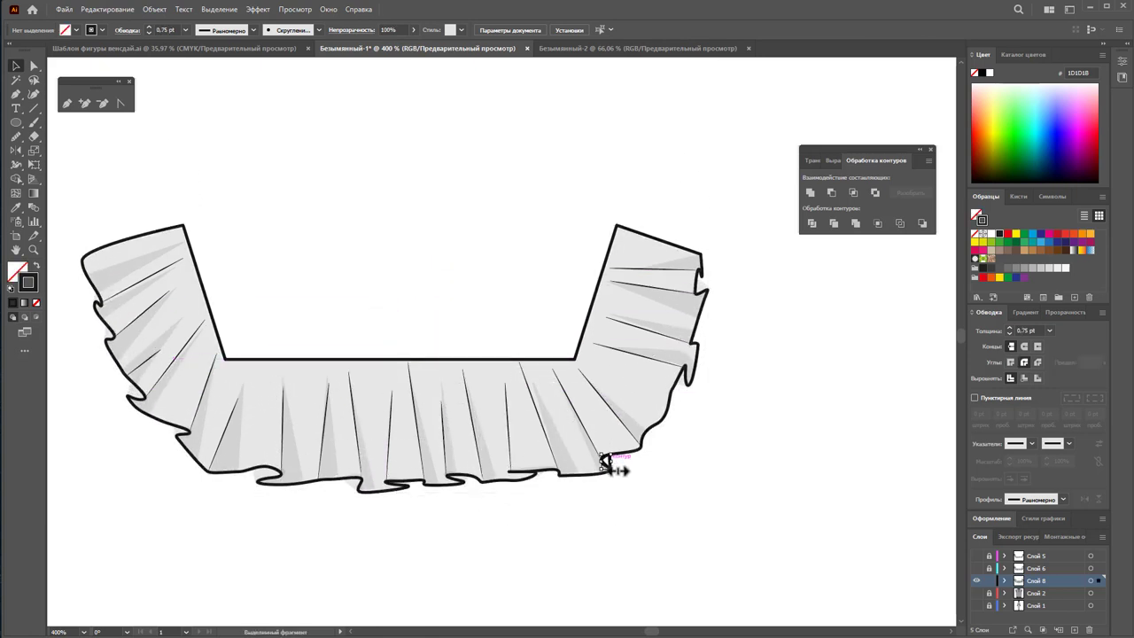
- Fill the small lower-right hem piece black at 14% opacity and select all ruffle pieces
{"action": "left_click", "coordinate": [606, 462]}
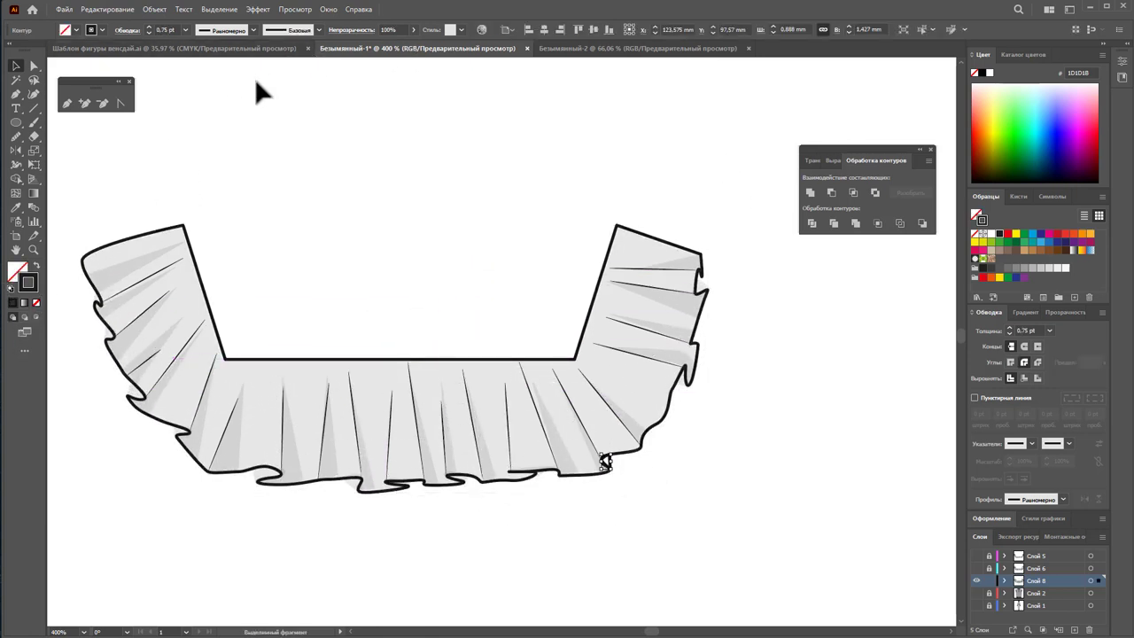
{"action": "left_click", "coordinate": [19, 266]}
{"action": "left_click", "coordinate": [997, 236]}
{"action": "left_click", "coordinate": [412, 29]}
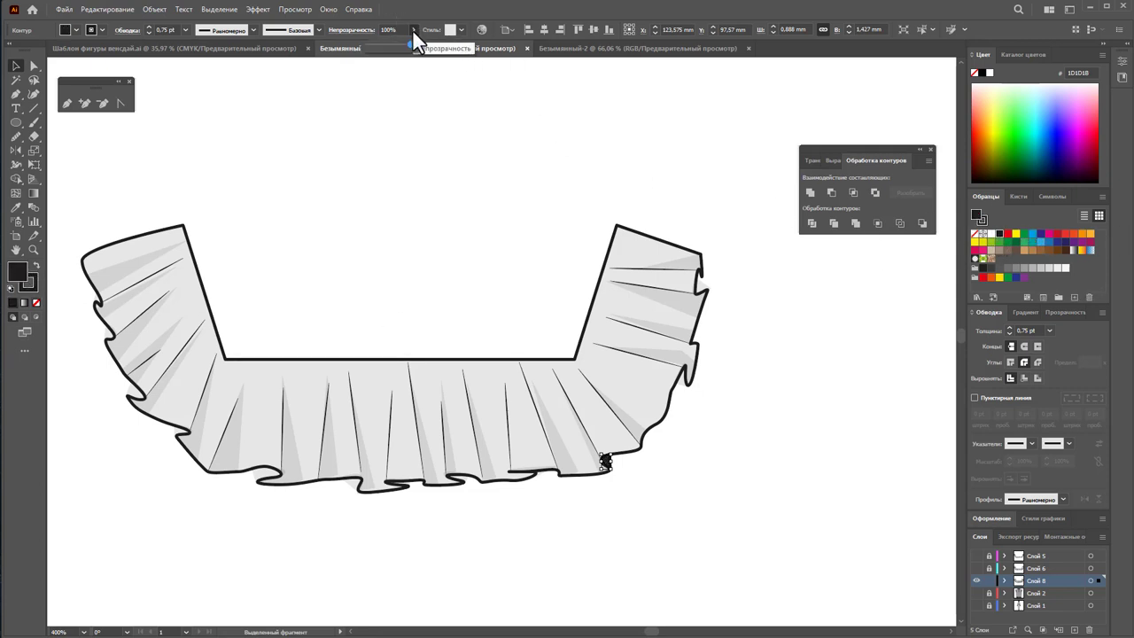
{"action": "left_click", "coordinate": [470, 225]}
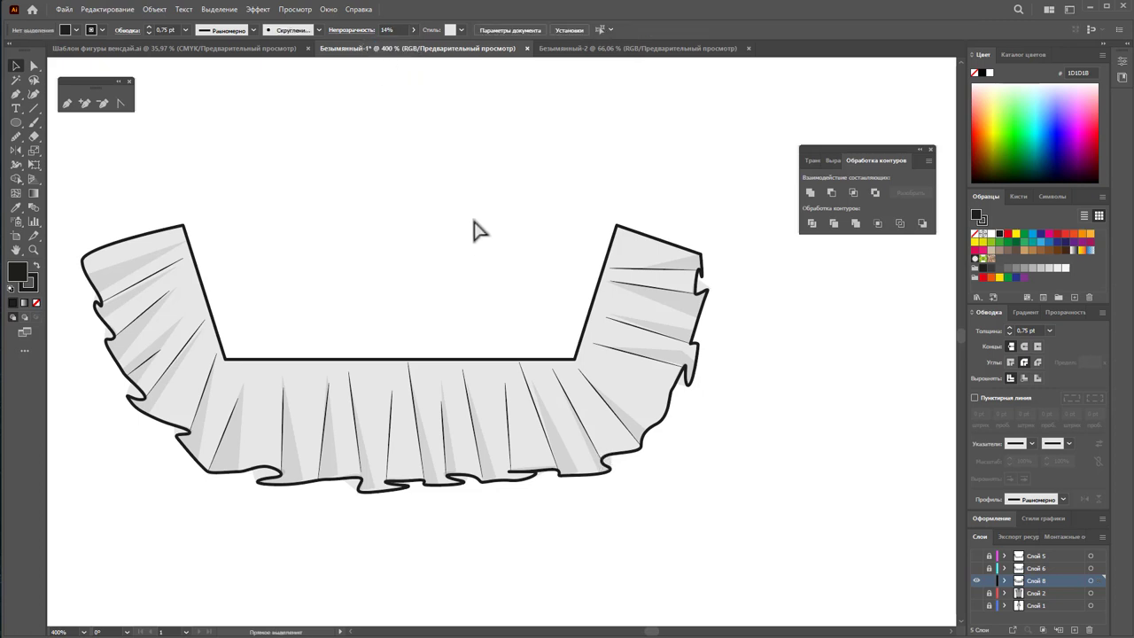
{"action": "left_click", "coordinate": [505, 421]}
{"action": "right_click", "coordinate": [504, 422]}
- Group the Слой 8 ruffle pieces and show the Слой 6 and Слой 5 ruffle tiers
{"action": "left_click", "coordinate": [585, 573]}
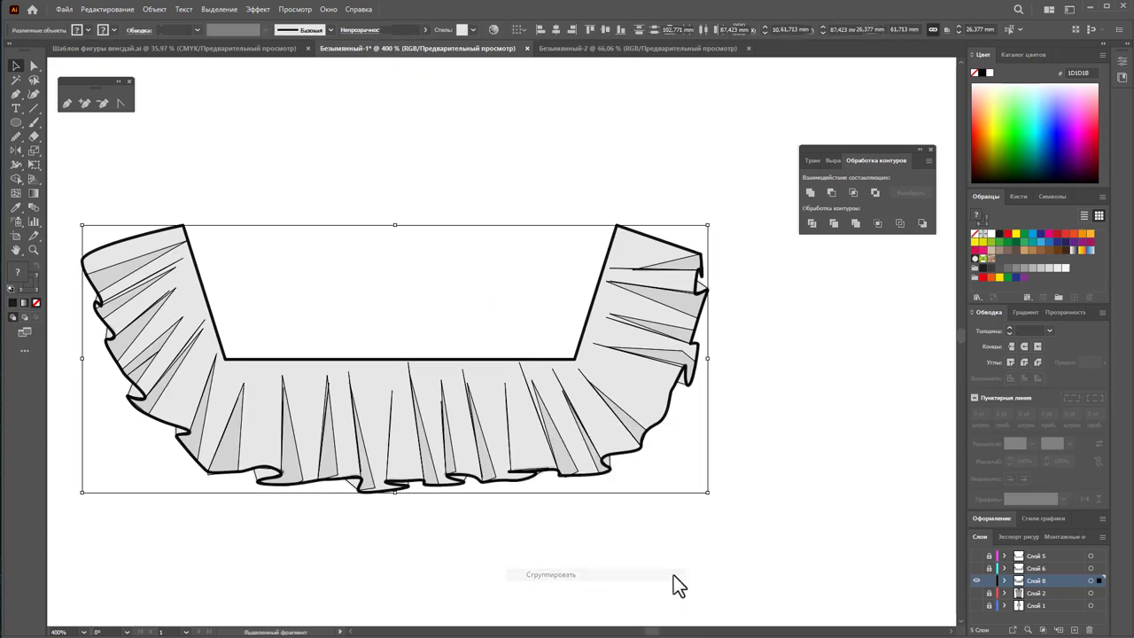
{"action": "left_click", "coordinate": [976, 567]}
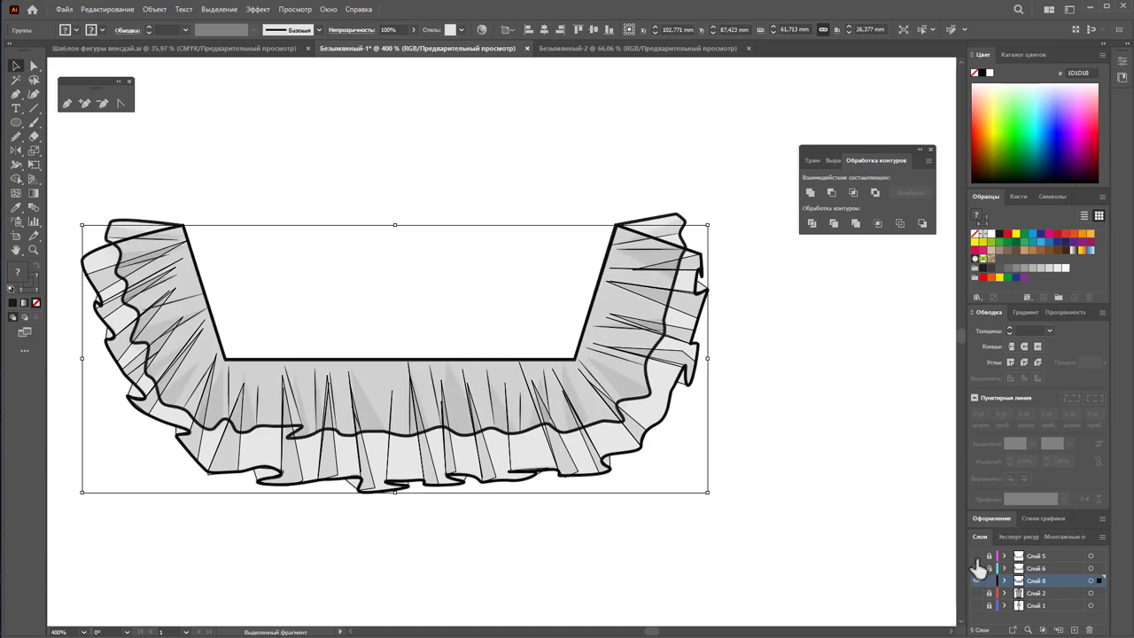
{"action": "left_click", "coordinate": [976, 556]}
{"action": "left_click", "coordinate": [916, 576]}
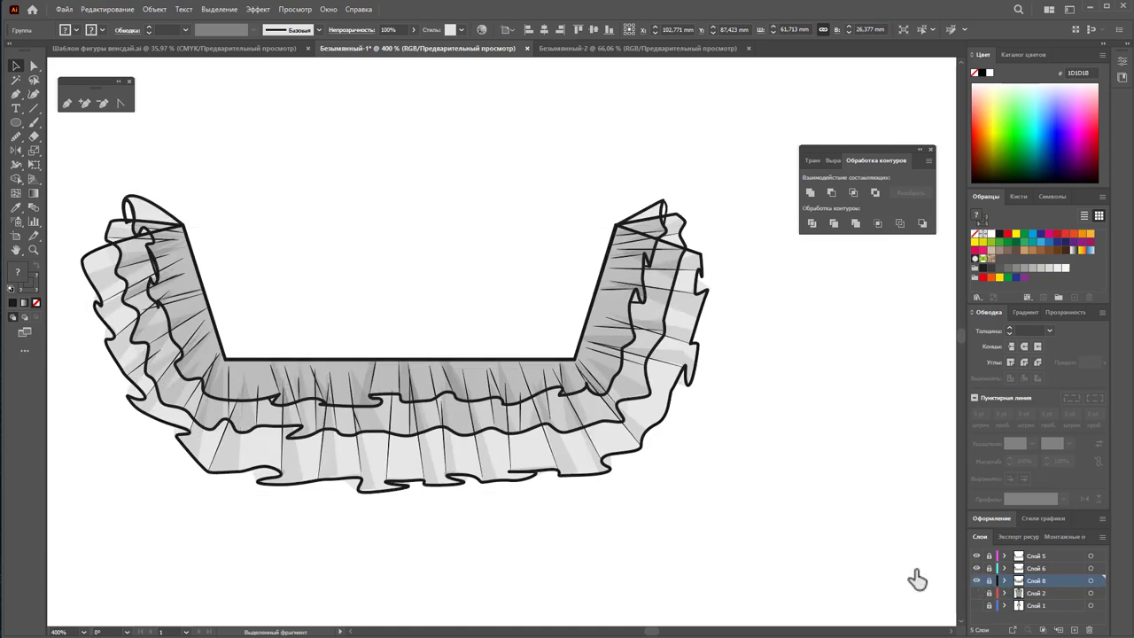
- Show the Слой 2 blouse body and Слой 1 figure template, then zoom into the yoke
{"action": "key", "text": "n"}
{"action": "key", "text": "z"}
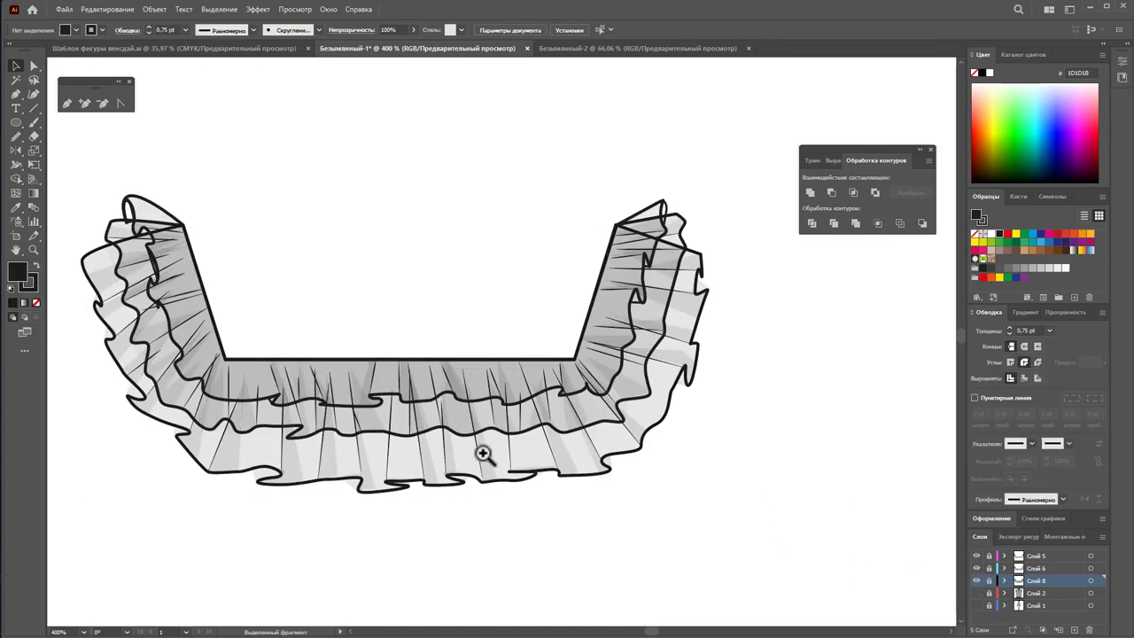
{"action": "left_click", "coordinate": [486, 455], "text": "alt"}
{"action": "left_click", "coordinate": [563, 421], "text": "alt"}
{"action": "left_click", "coordinate": [977, 593]}
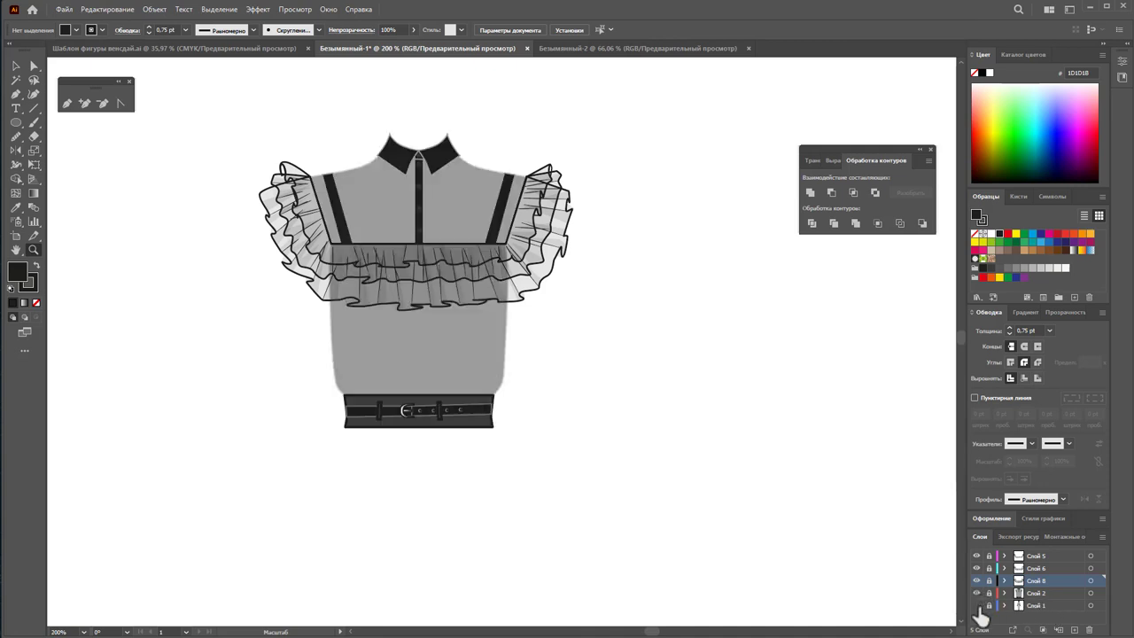
{"action": "left_click", "coordinate": [977, 606]}
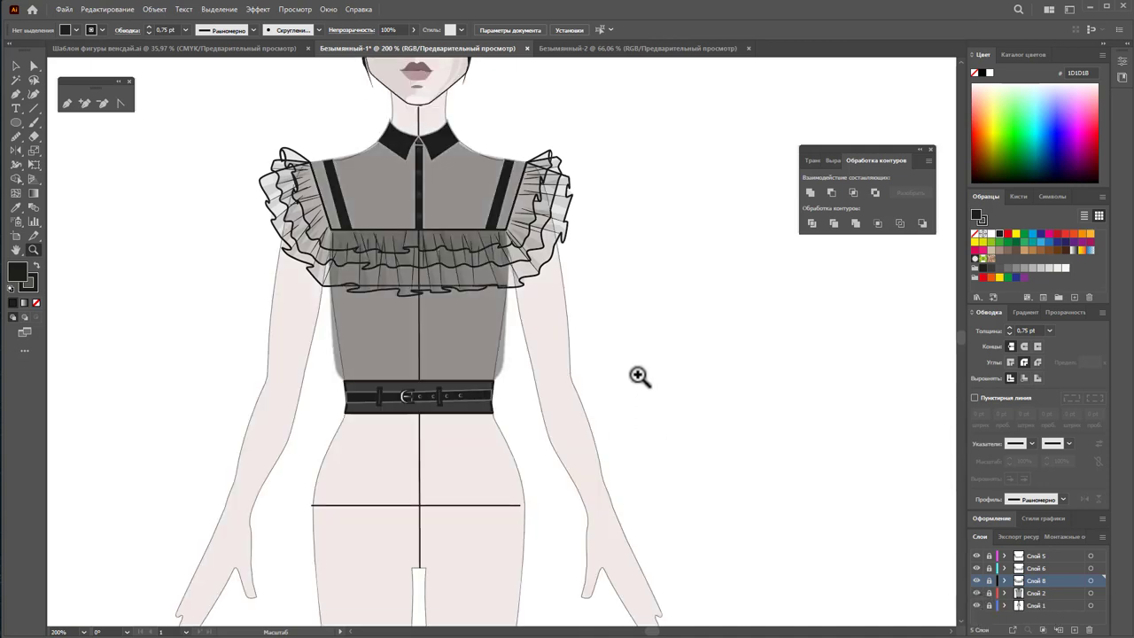
{"action": "scroll", "coordinate": [640, 376], "scroll_direction": "up", "scroll_amount": 3}
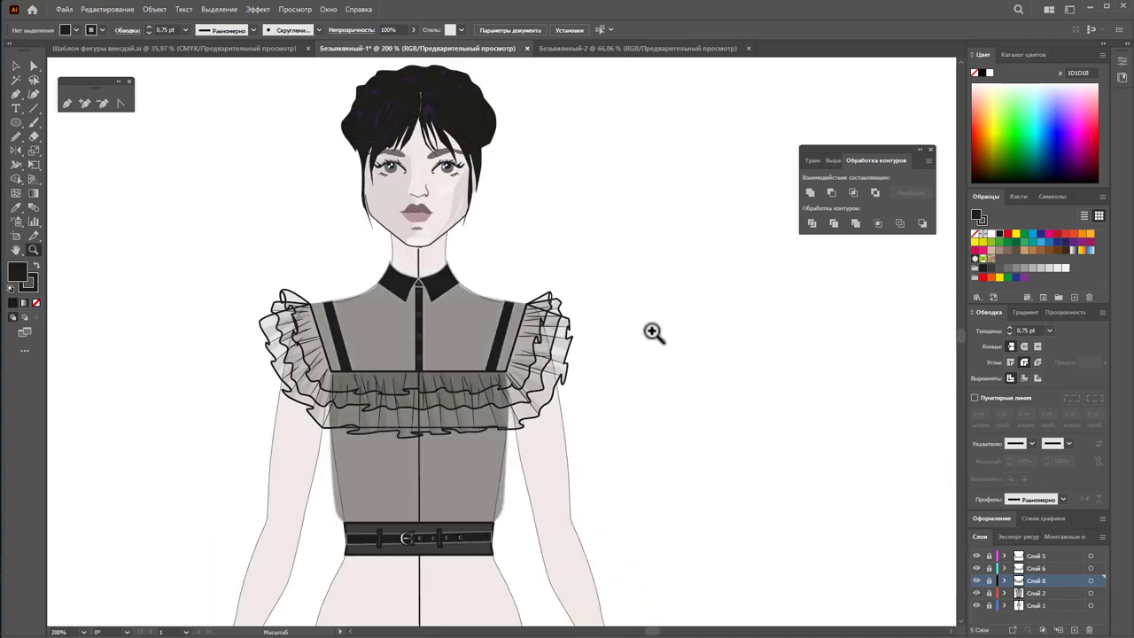
{"action": "left_click_drag", "start_coordinate": [436, 380], "coordinate": [570, 444]}
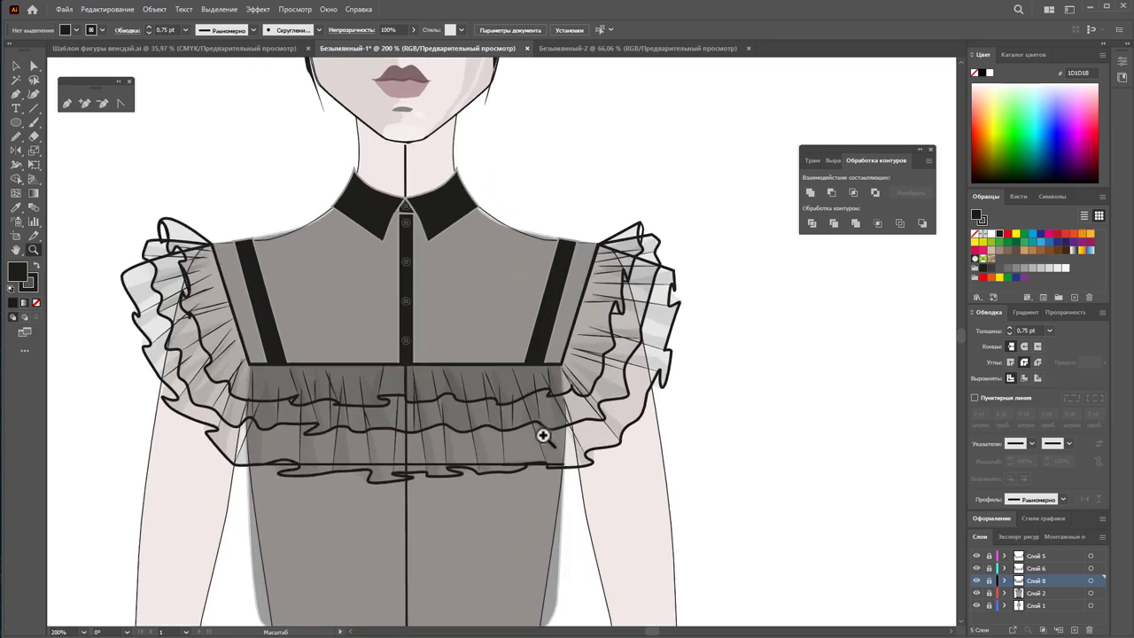
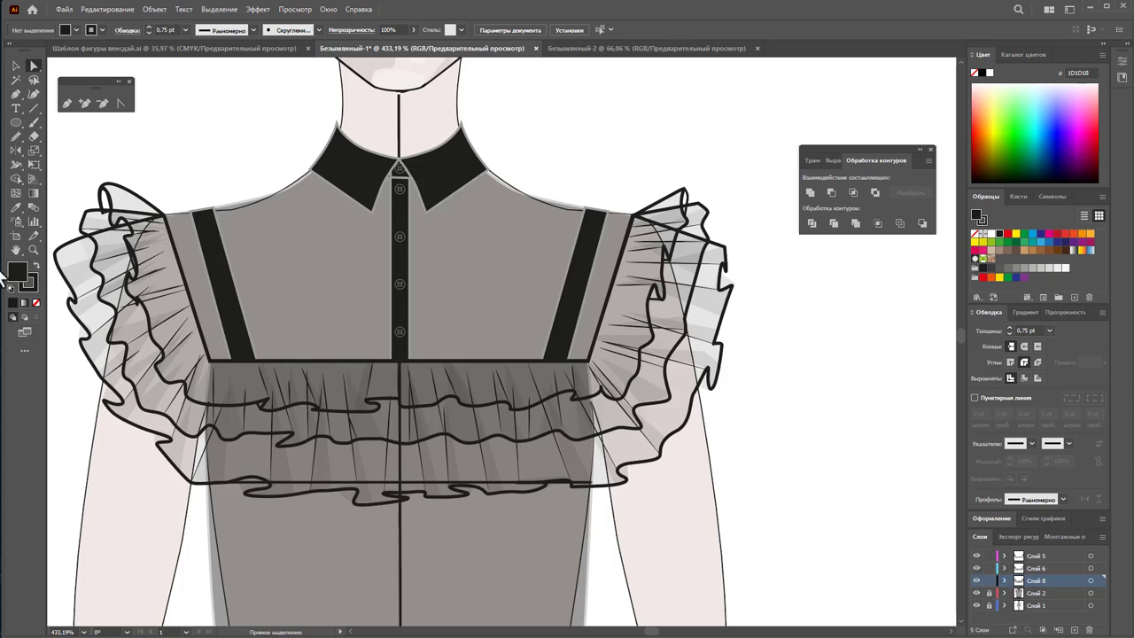
- Set the first ruffle path to 15% opacity and check the other ruffles' opacity values
{"action": "left_click", "coordinate": [77, 254]}
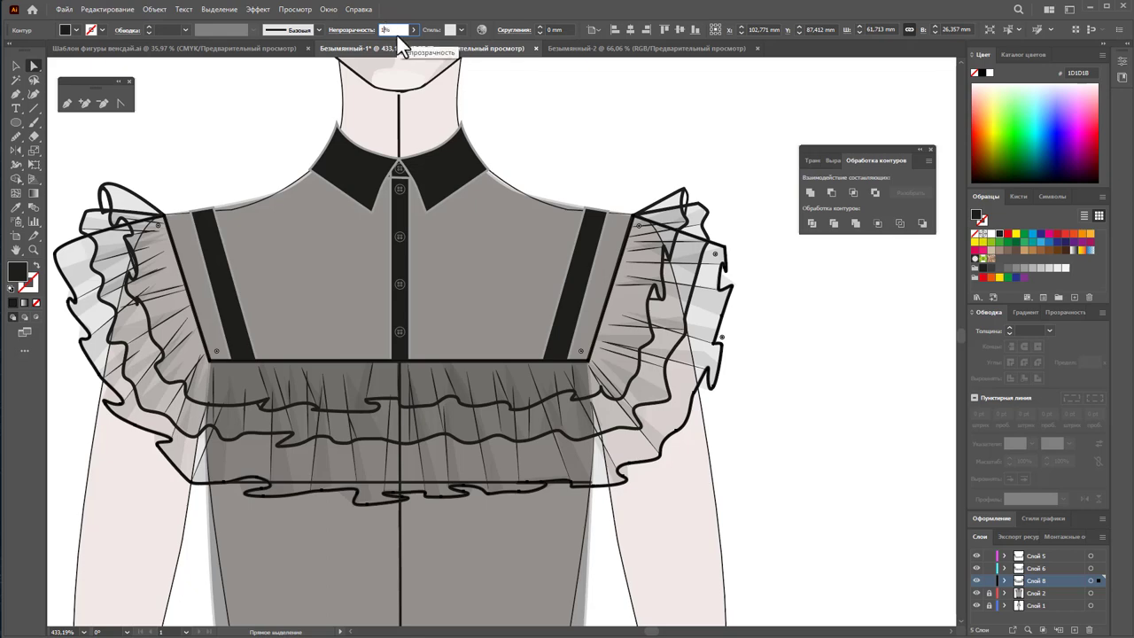
{"action": "type", "text": "15"}
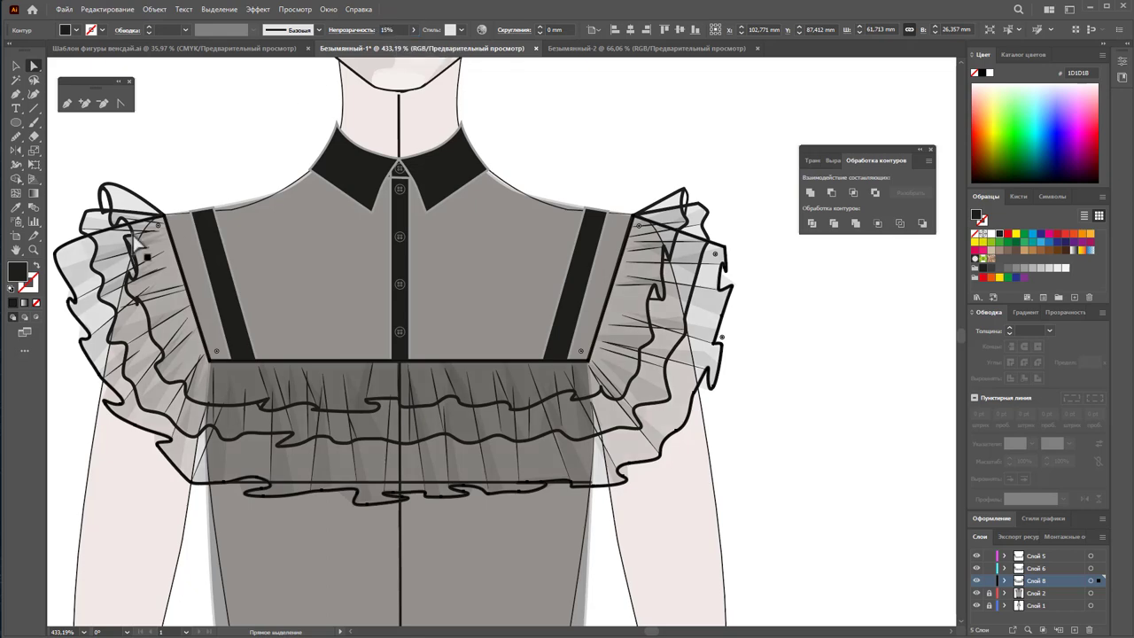
{"action": "key", "text": "Return"}
{"action": "left_click", "coordinate": [96, 217]}
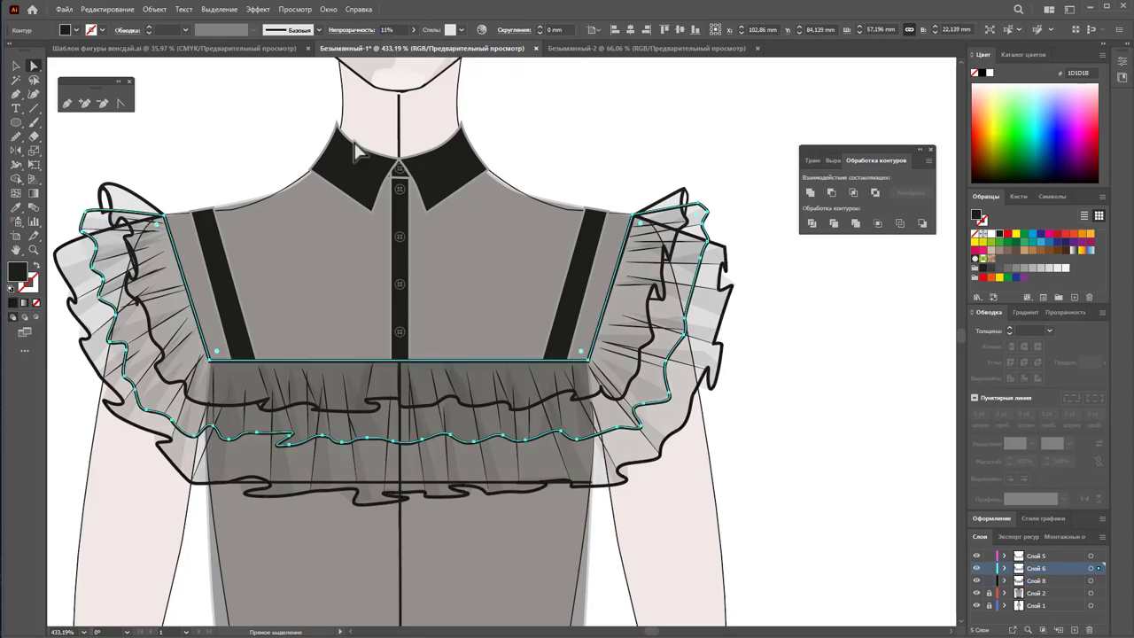
{"action": "left_click_drag", "start_coordinate": [405, 30], "coordinate": [377, 27]}
{"action": "type", "text": "15"}
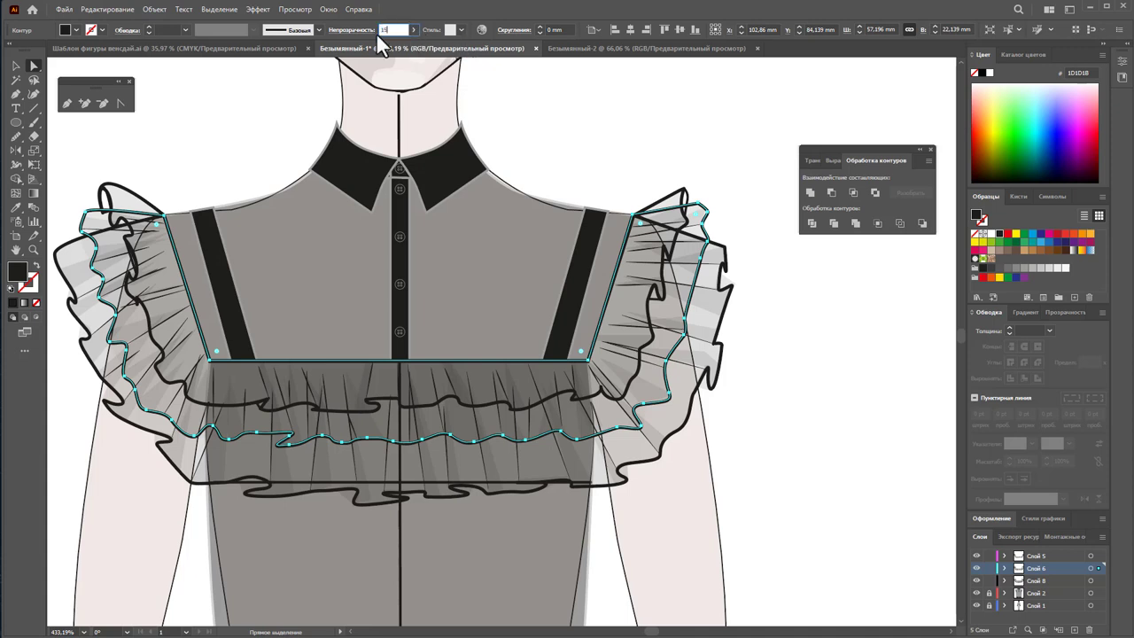
{"action": "left_click", "coordinate": [140, 202]}
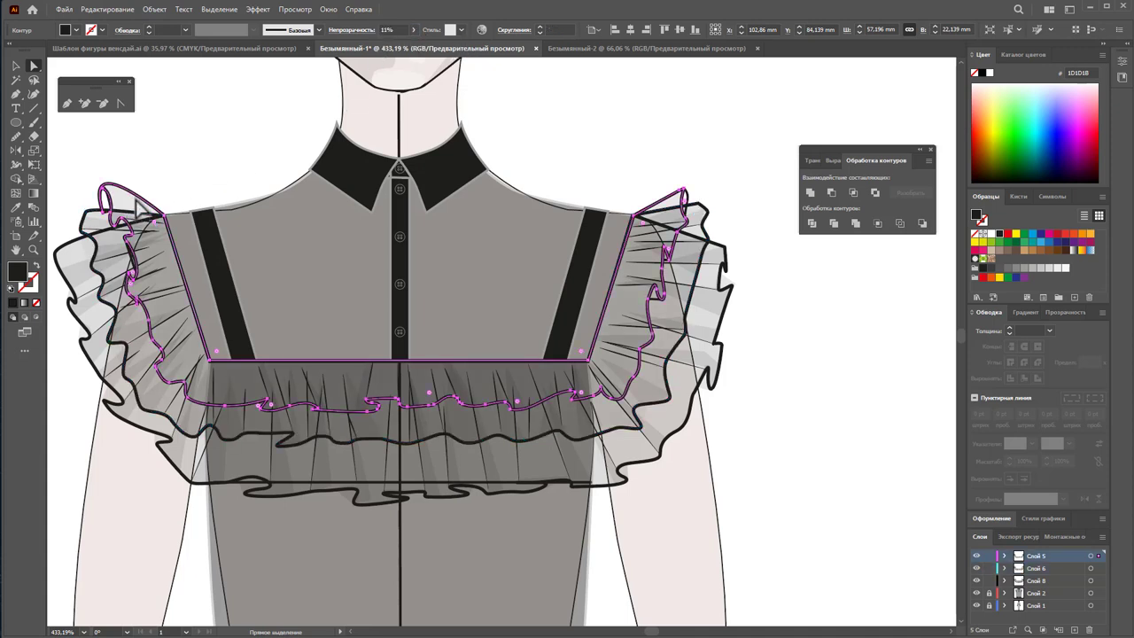
{"action": "left_click_drag", "start_coordinate": [403, 27], "coordinate": [379, 29]}
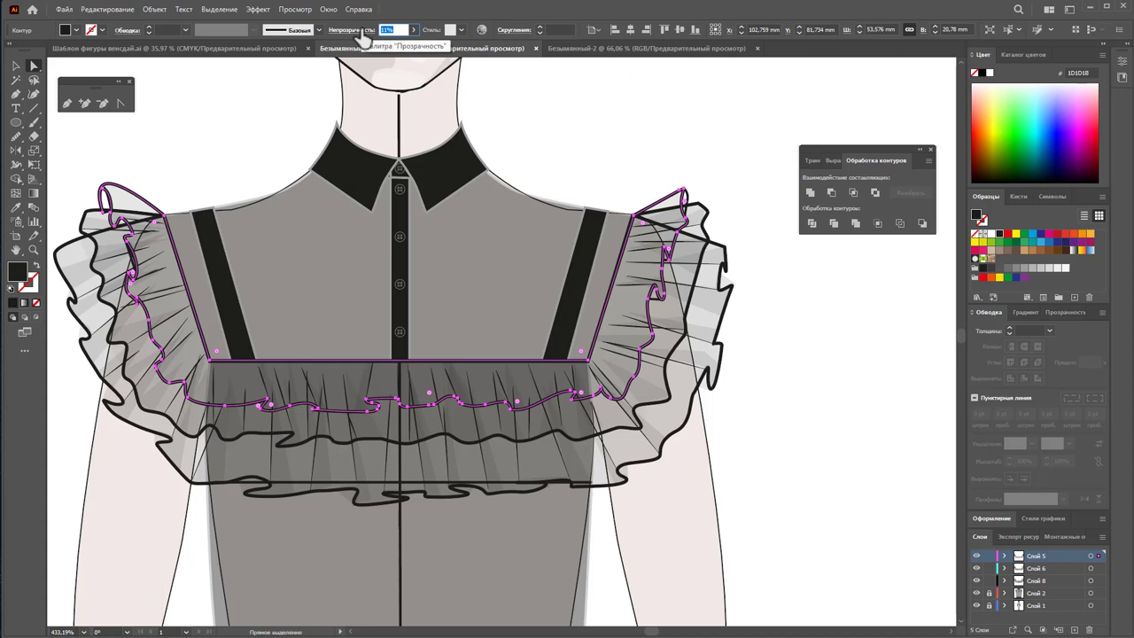
{"action": "type", "text": "15"}
{"action": "left_click", "coordinate": [764, 425]}
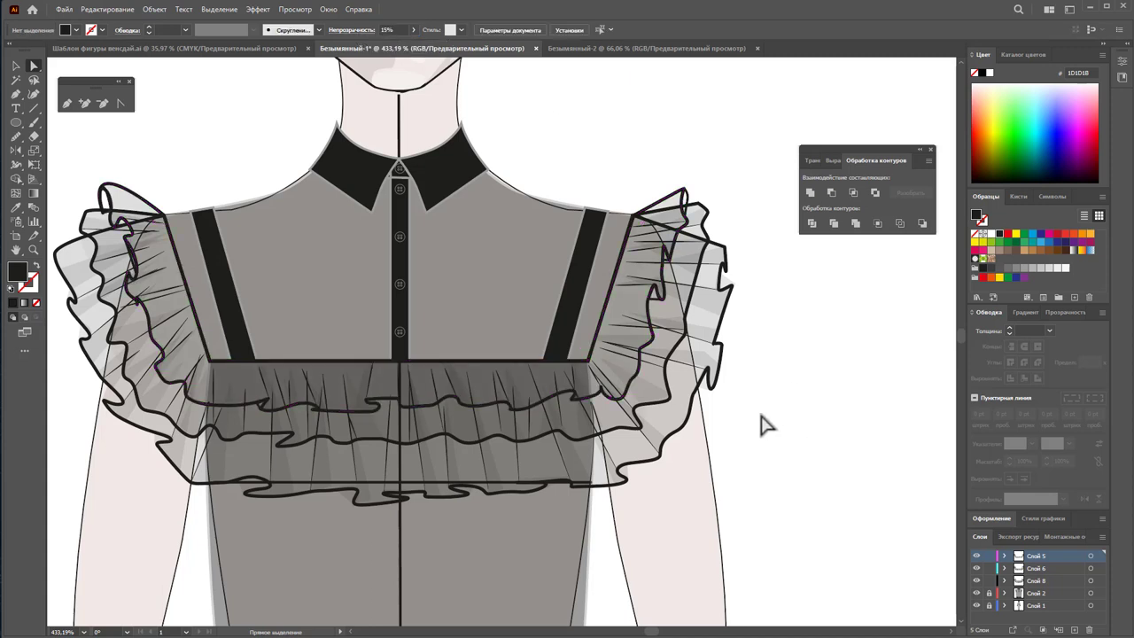
- Set the upper, middle and outer ruffle paths to 20% opacity
{"action": "left_click", "coordinate": [124, 209]}
{"action": "left_click", "coordinate": [110, 248], "text": "shift"}
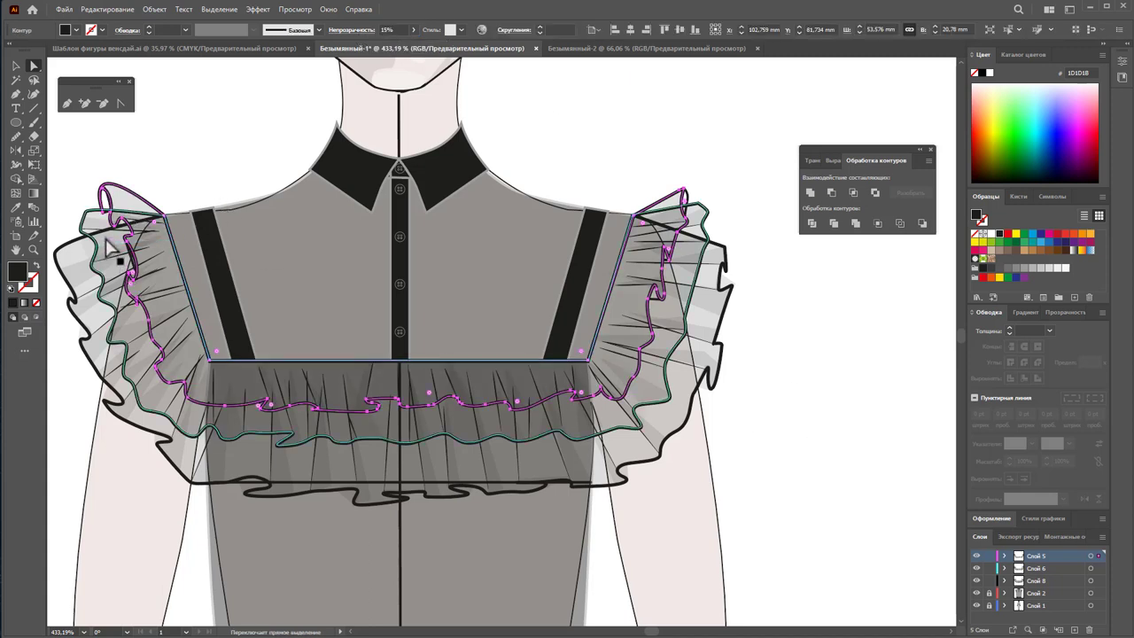
{"action": "left_click", "coordinate": [61, 257], "text": "shift"}
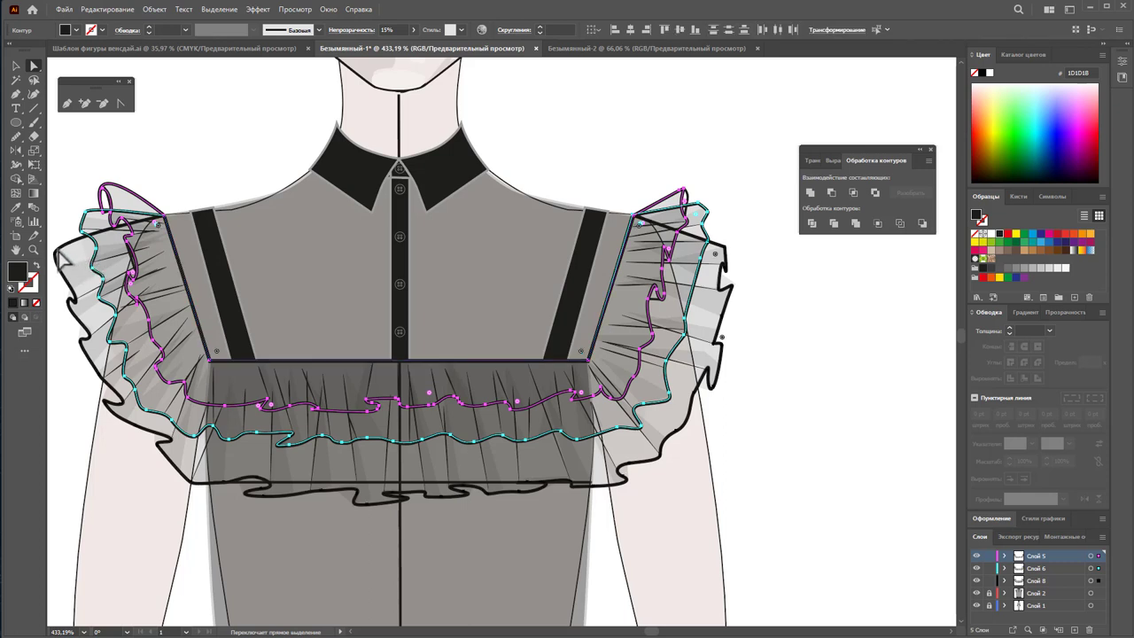
{"action": "left_click", "coordinate": [393, 30]}
{"action": "type", "text": "20"}
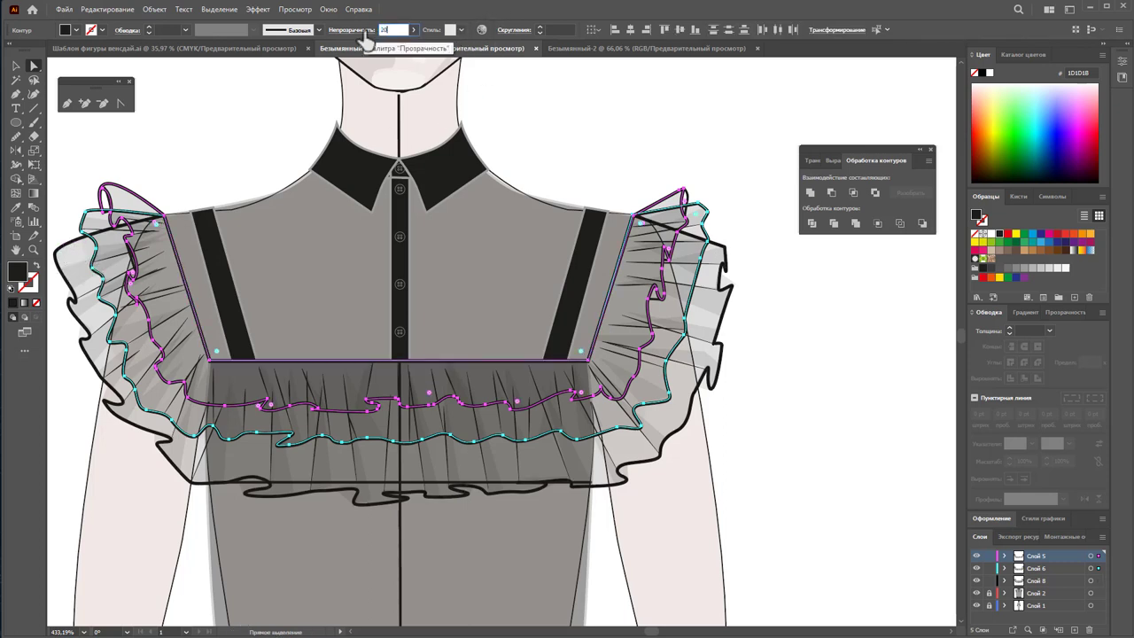
{"action": "key", "text": "Return"}
{"action": "left_click", "coordinate": [791, 304]}
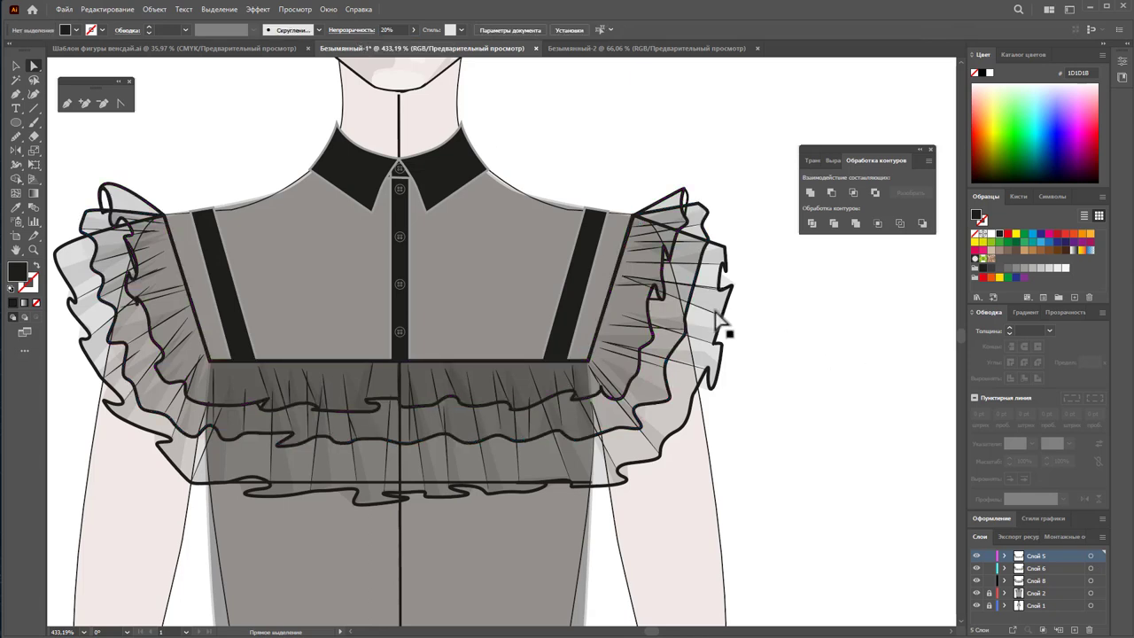
- Raise the remaining Слой 8 ruffles from 15% to 20% opacity
{"action": "left_click", "coordinate": [721, 325]}
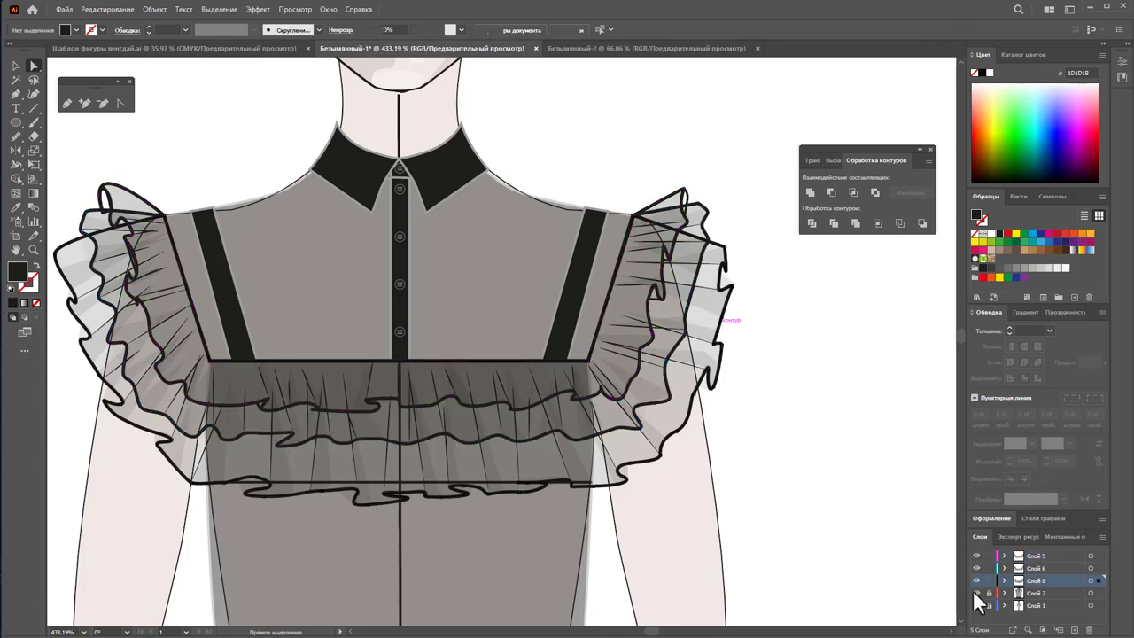
{"action": "left_click", "coordinate": [846, 426]}
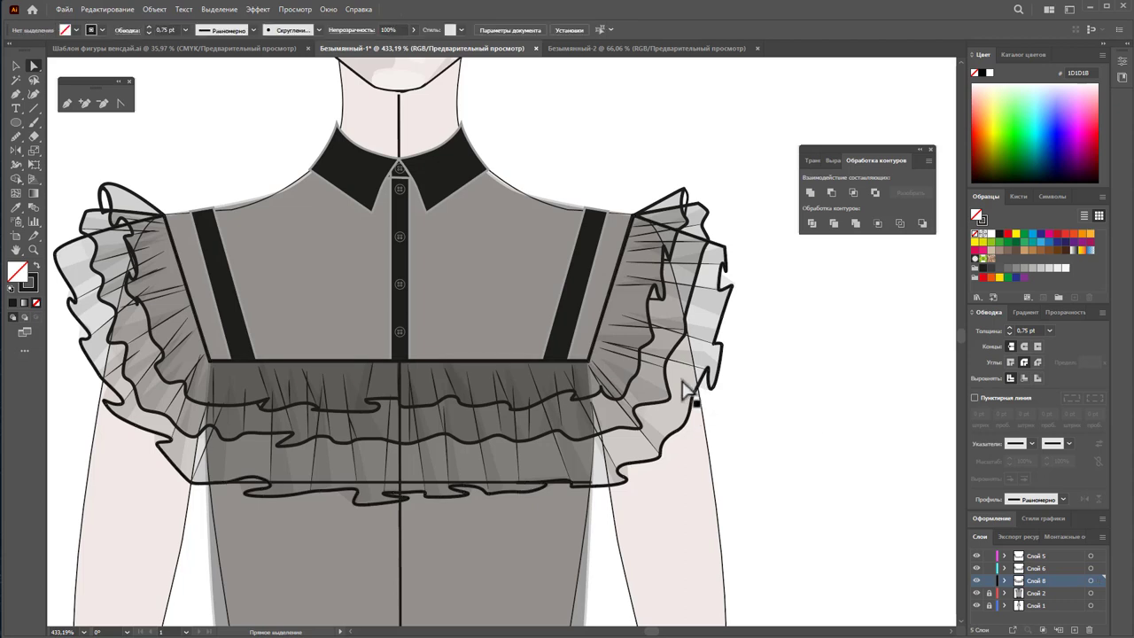
{"action": "left_click", "coordinate": [686, 391]}
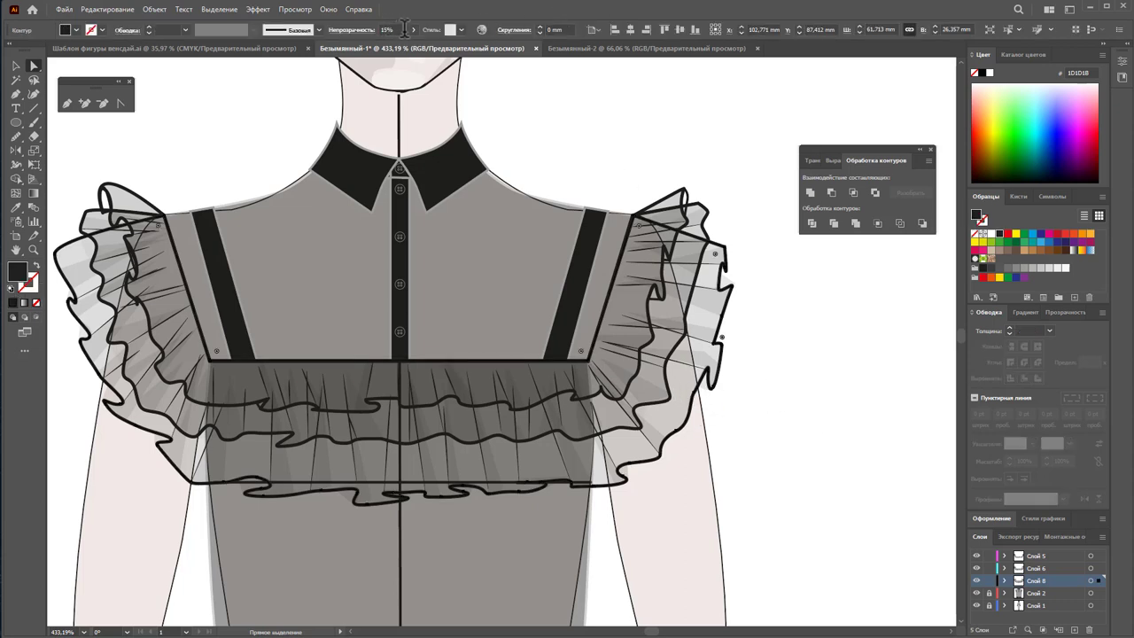
{"action": "left_click", "coordinate": [399, 28]}
{"action": "type", "text": "20"}
{"action": "key", "text": "Return"}
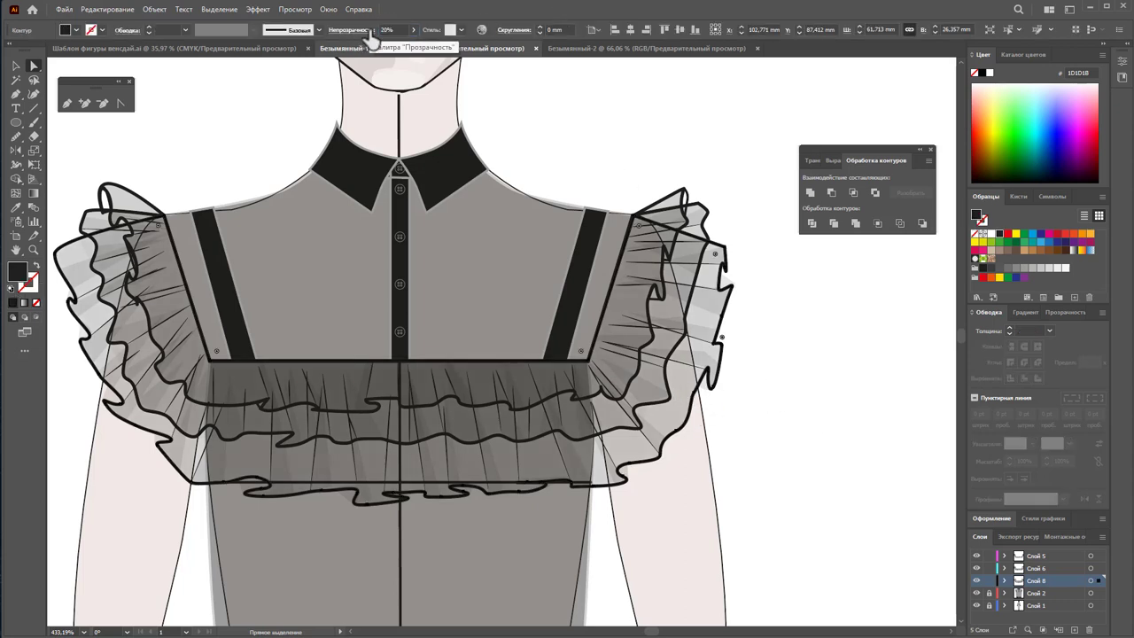
{"action": "left_click", "coordinate": [848, 429]}
- Zoom out to the whole bodice and set the grey bodice shape to 50% opacity
{"action": "key", "text": "z"}
{"action": "left_click", "coordinate": [620, 396], "text": "alt"}
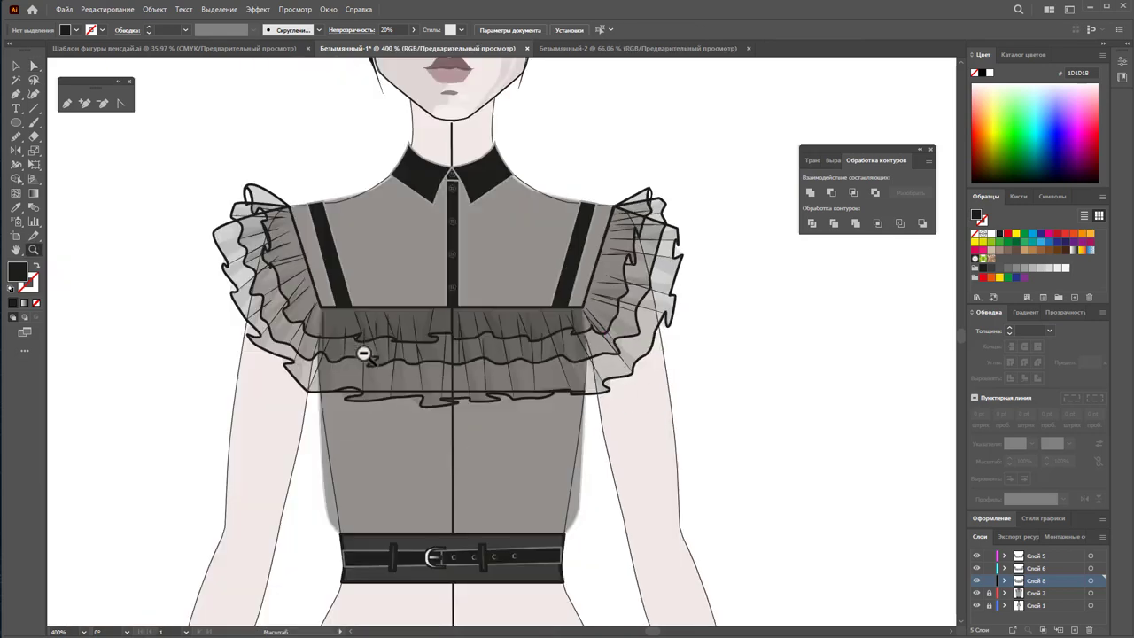
{"action": "left_click", "coordinate": [498, 358], "text": "alt"}
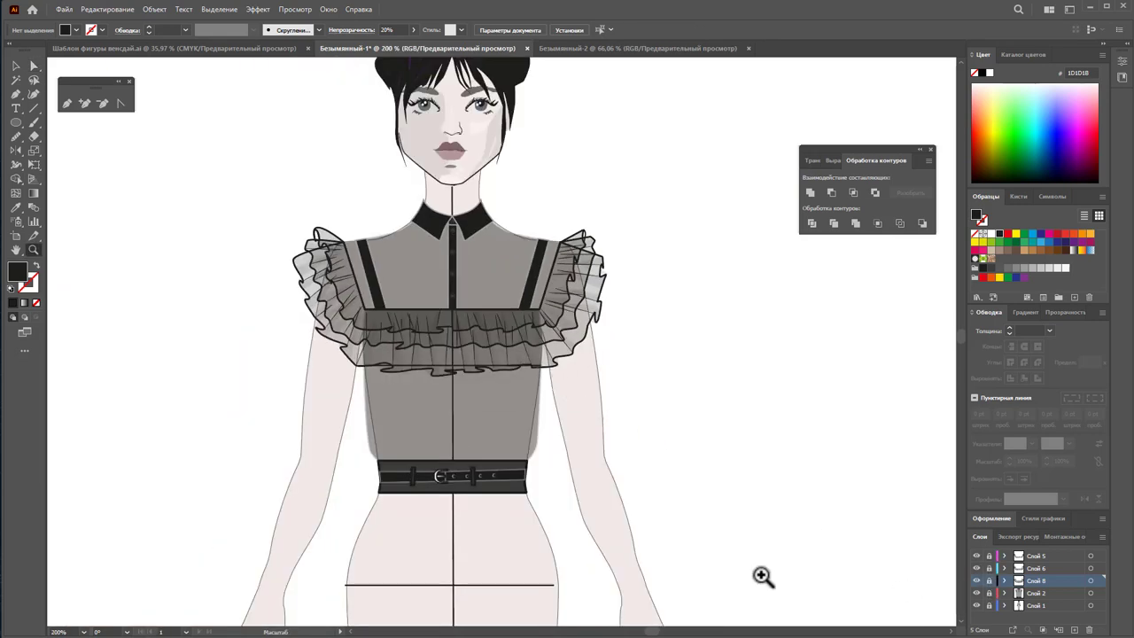
{"action": "scroll", "coordinate": [724, 499], "scroll_direction": "down", "scroll_amount": 2}
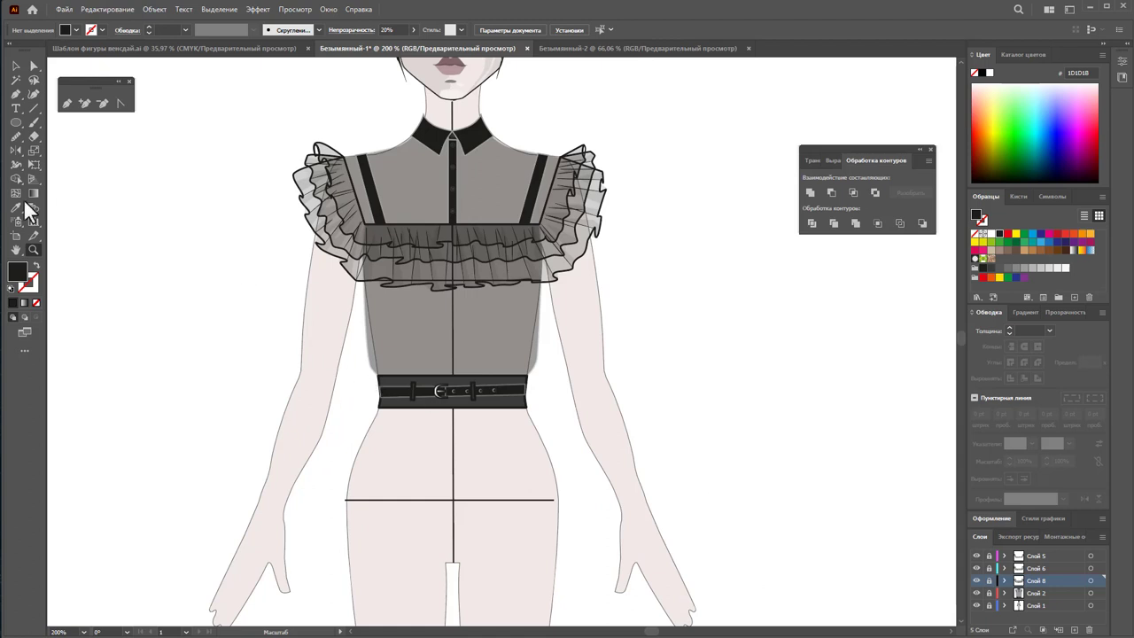
{"action": "left_click", "coordinate": [34, 66]}
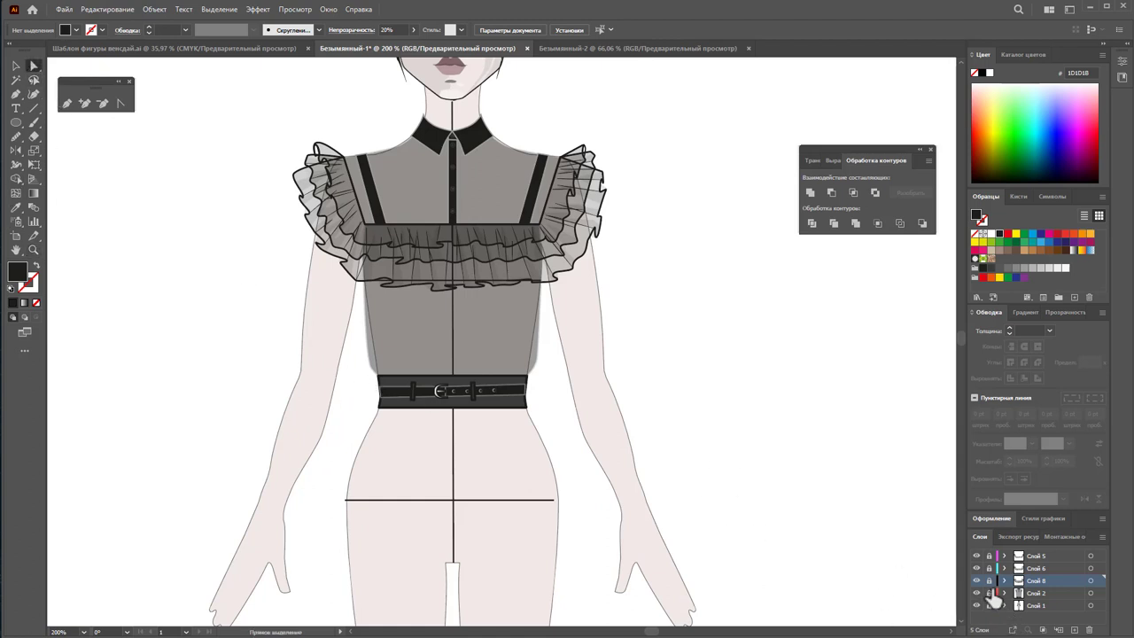
{"action": "left_click", "coordinate": [493, 333]}
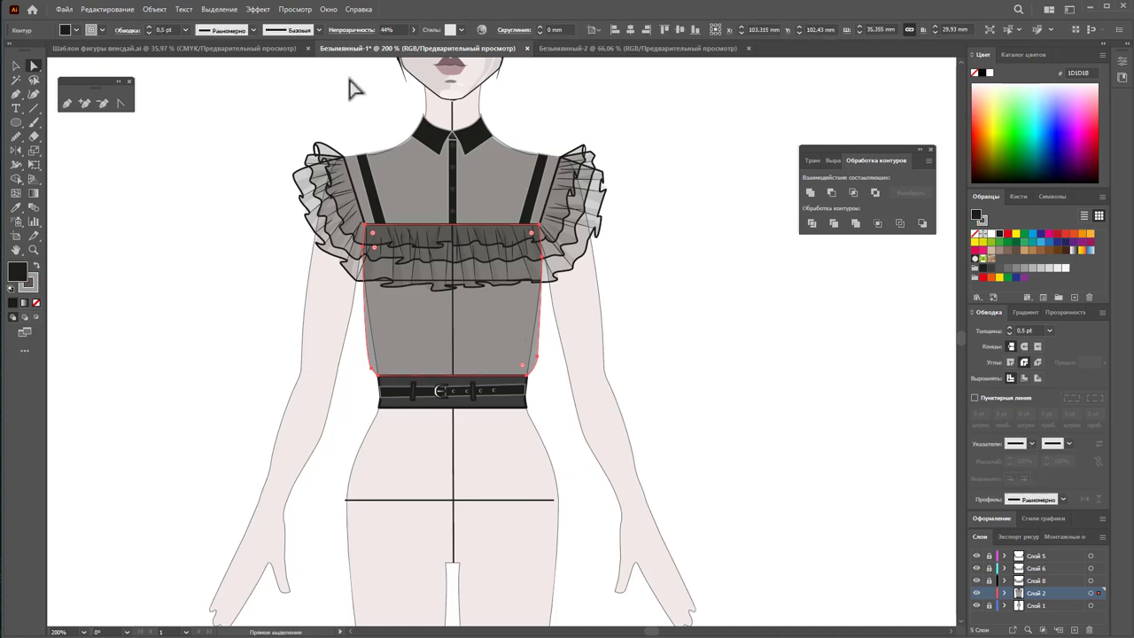
{"action": "left_click", "coordinate": [413, 29]}
{"action": "left_click_drag", "start_coordinate": [399, 43], "coordinate": [390, 45]}
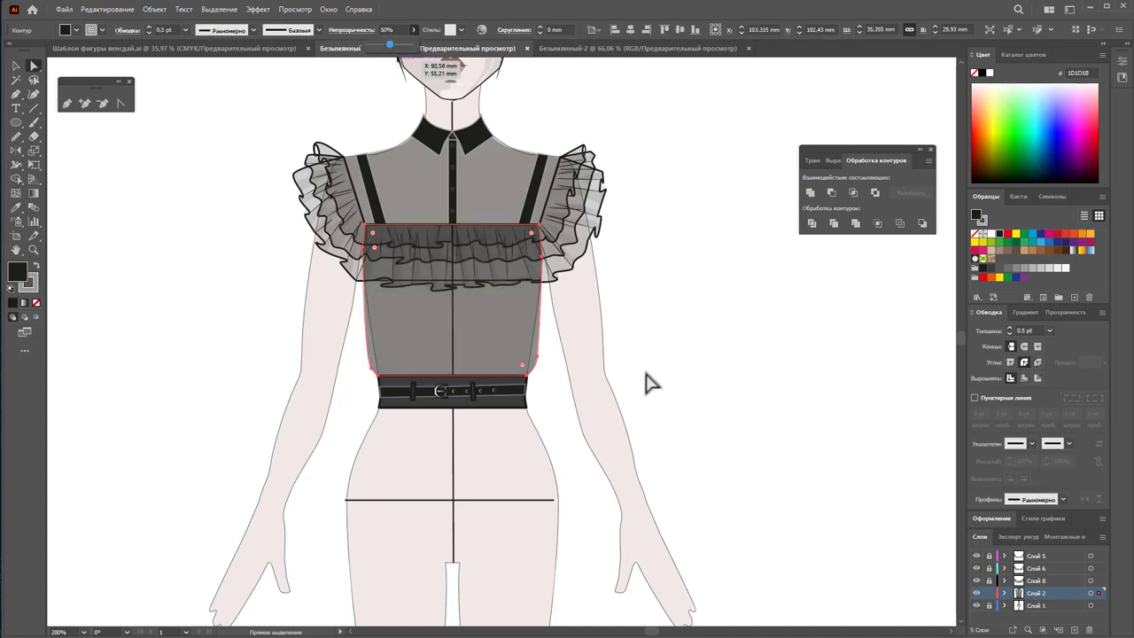
{"action": "left_click", "coordinate": [673, 349]}
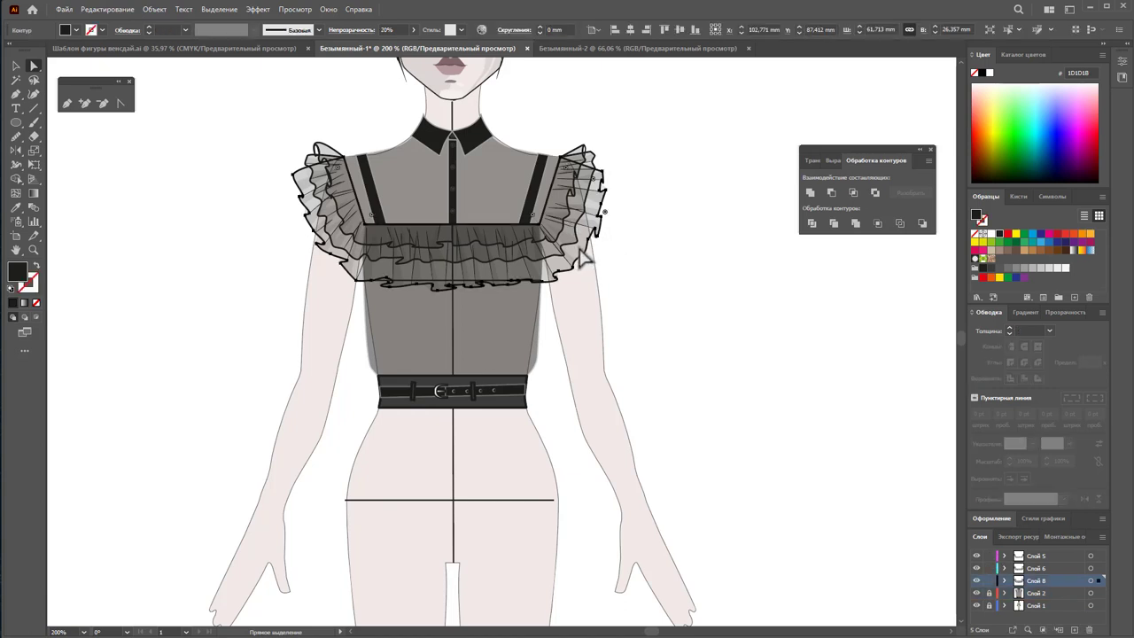
- Raise the layered ruffle paths' opacity to 30%
{"action": "left_click", "coordinate": [584, 232]}
{"action": "left_click", "coordinate": [564, 206], "text": "shift"}
{"action": "left_click", "coordinate": [564, 206], "text": "shift"}
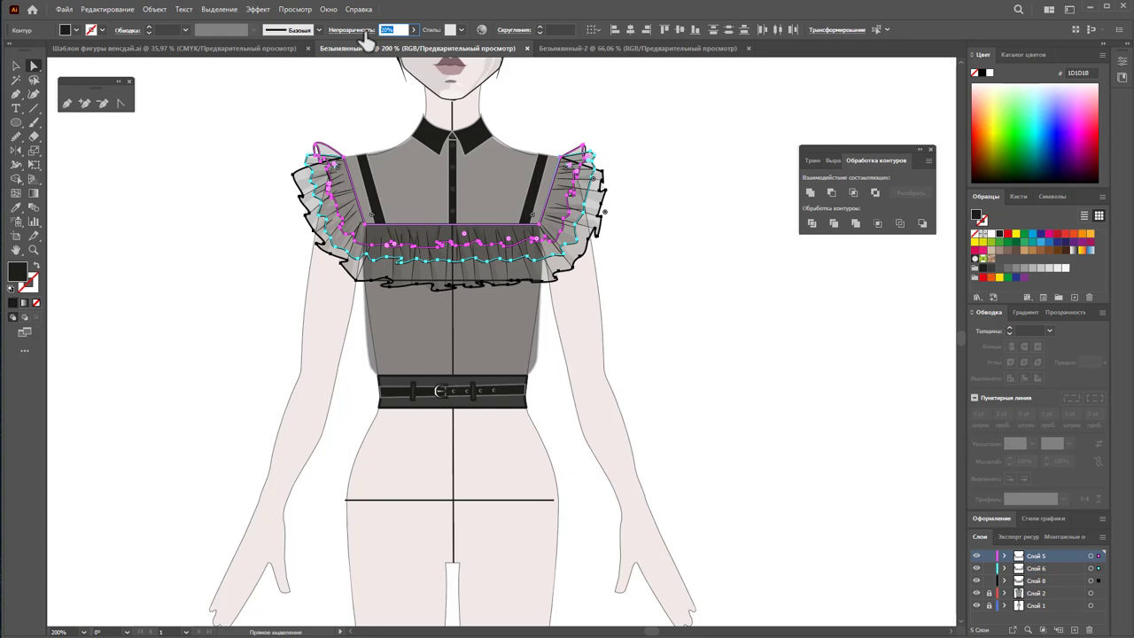
{"action": "type", "text": "5"}
{"action": "key", "text": "Return"}
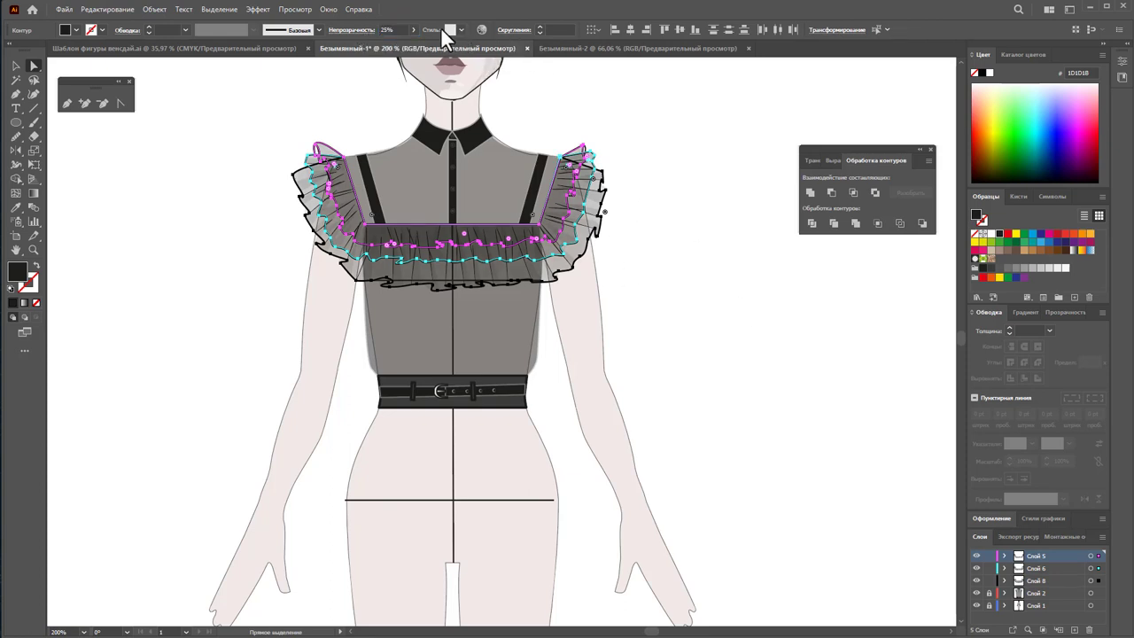
{"action": "type", "text": "30"}
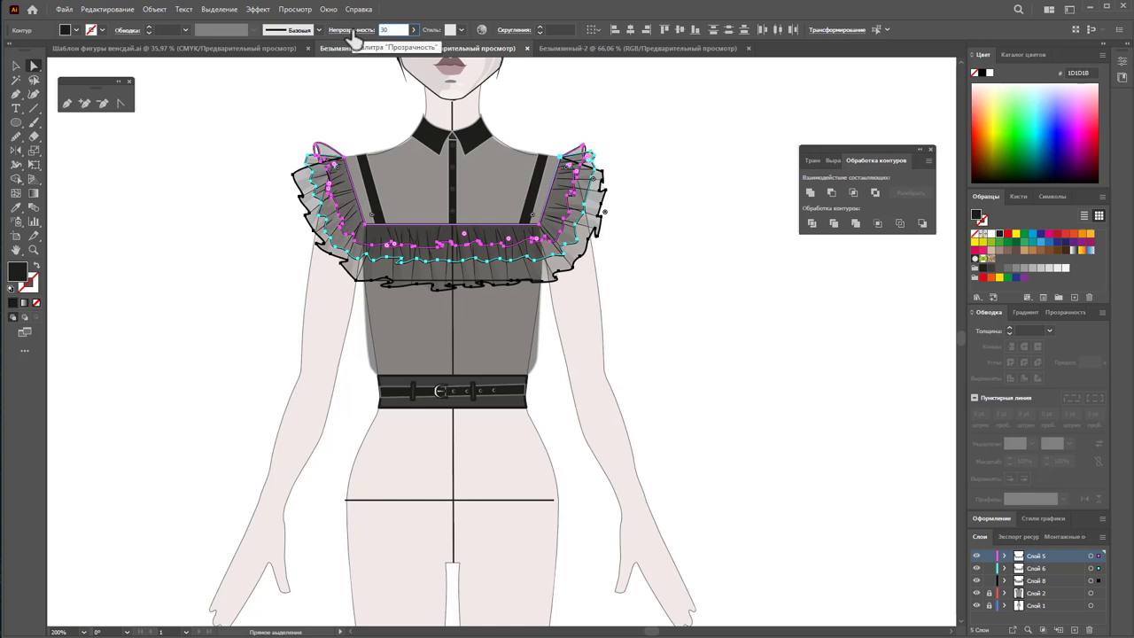
{"action": "left_click", "coordinate": [742, 421]}
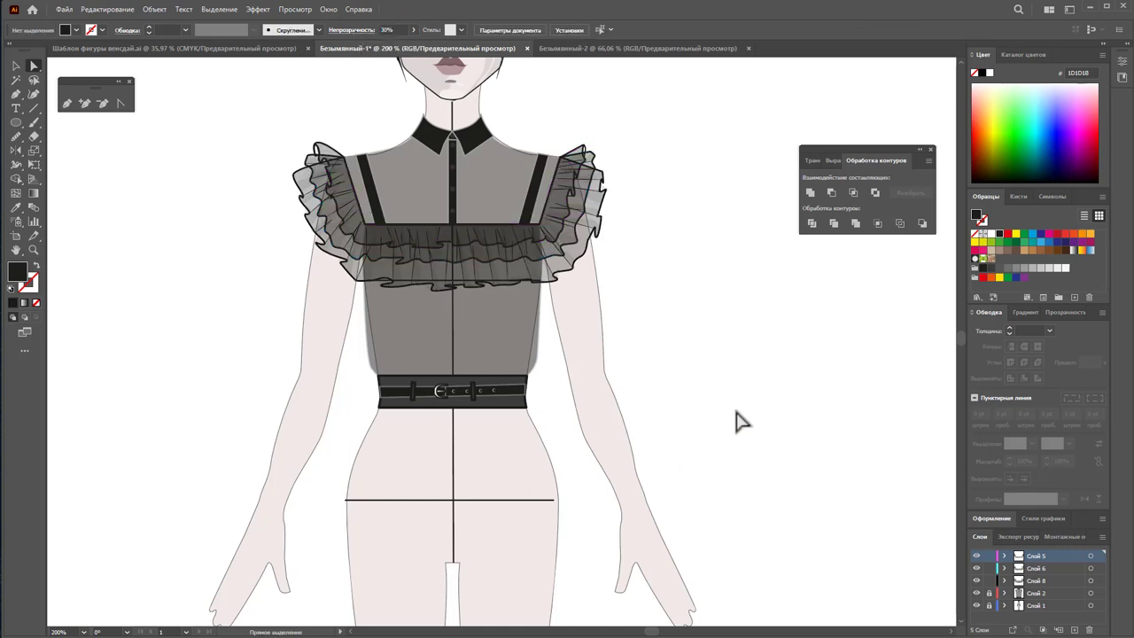
{"action": "left_click", "coordinate": [16, 67]}
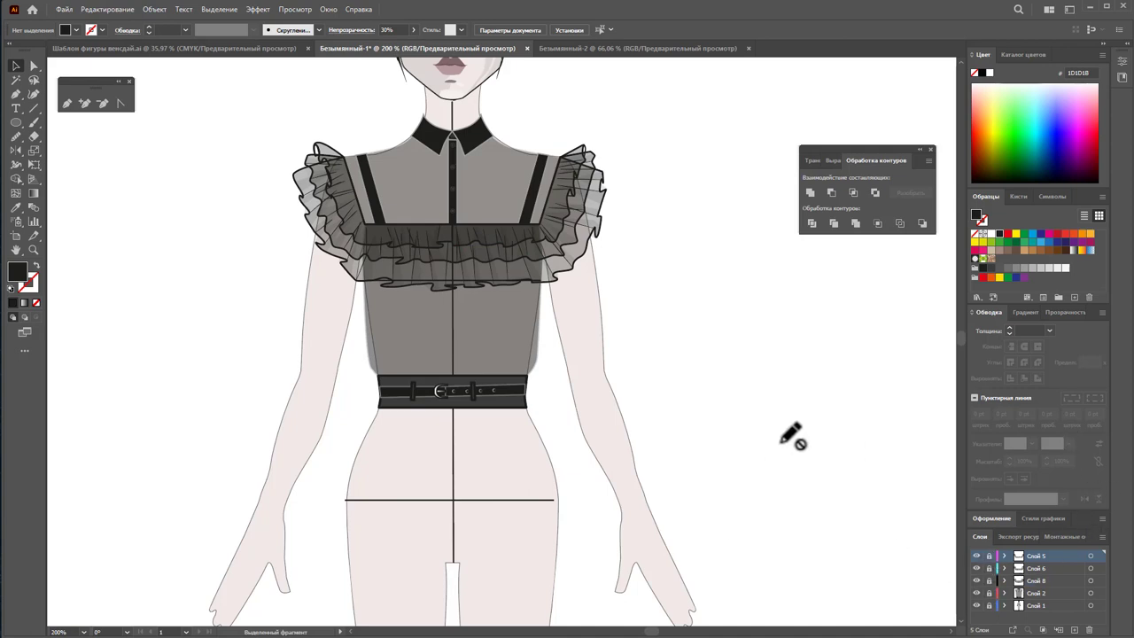
- Pen-draw a closed A-line skirt path from the belt to above the knees, with no fill
{"action": "scroll", "coordinate": [594, 362], "scroll_direction": "down", "scroll_amount": 2}
{"action": "scroll", "coordinate": [623, 380], "scroll_direction": "down", "scroll_amount": 1}
{"action": "key", "text": "z"}
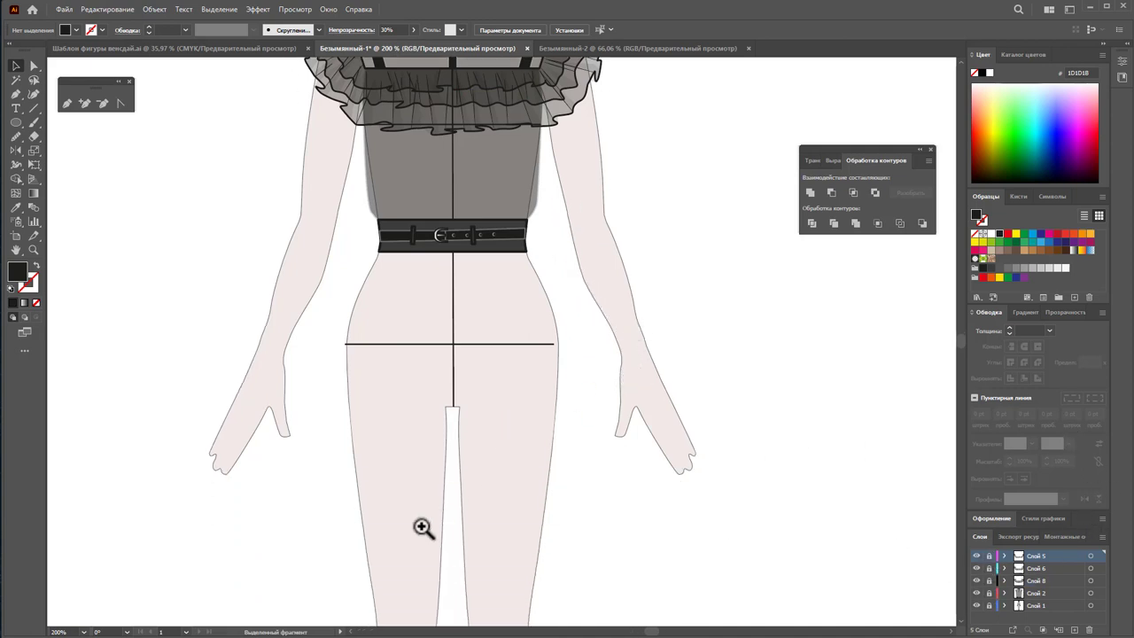
{"action": "scroll", "coordinate": [410, 602], "scroll_direction": "down", "scroll_amount": 3}
{"action": "left_click", "coordinate": [636, 409], "text": "alt"}
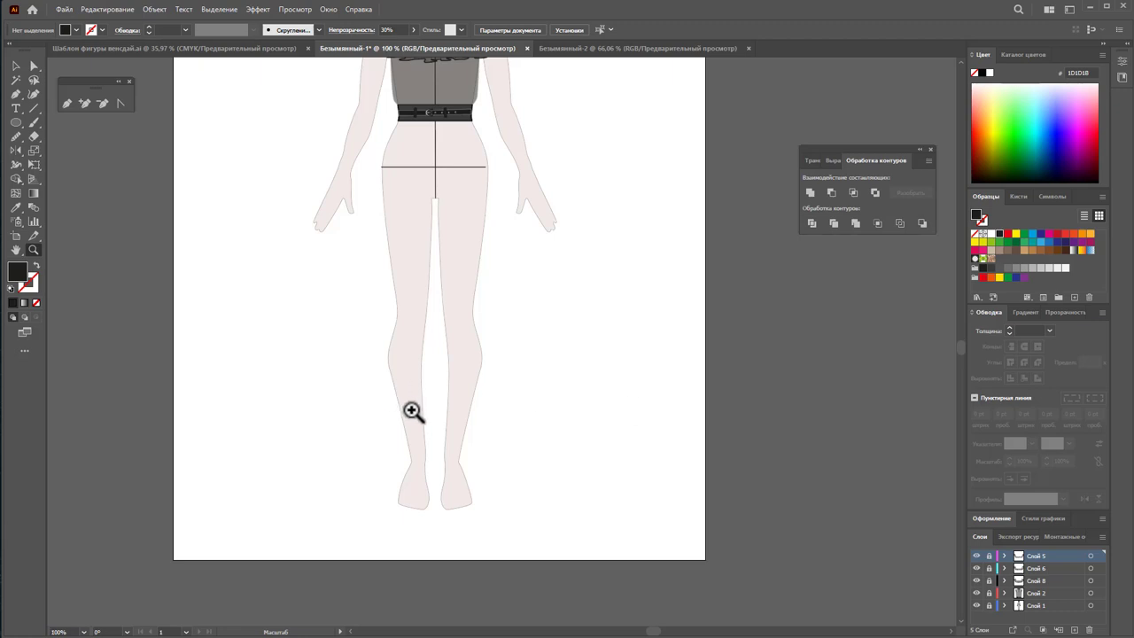
{"action": "scroll", "coordinate": [412, 410], "scroll_direction": "up", "scroll_amount": 1}
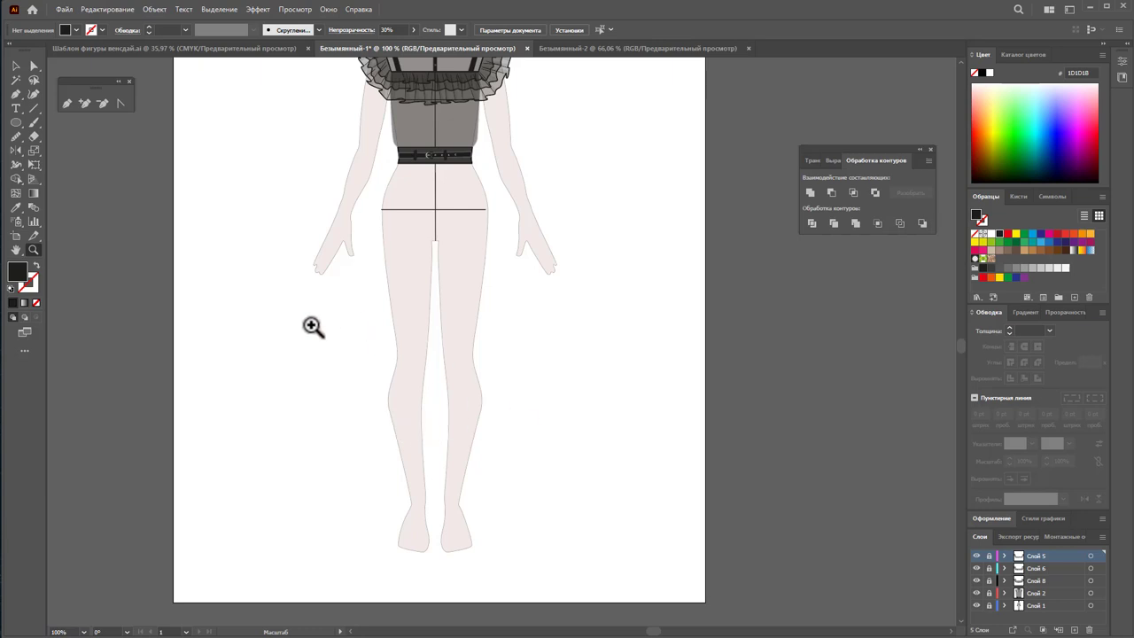
{"action": "left_click", "coordinate": [67, 104]}
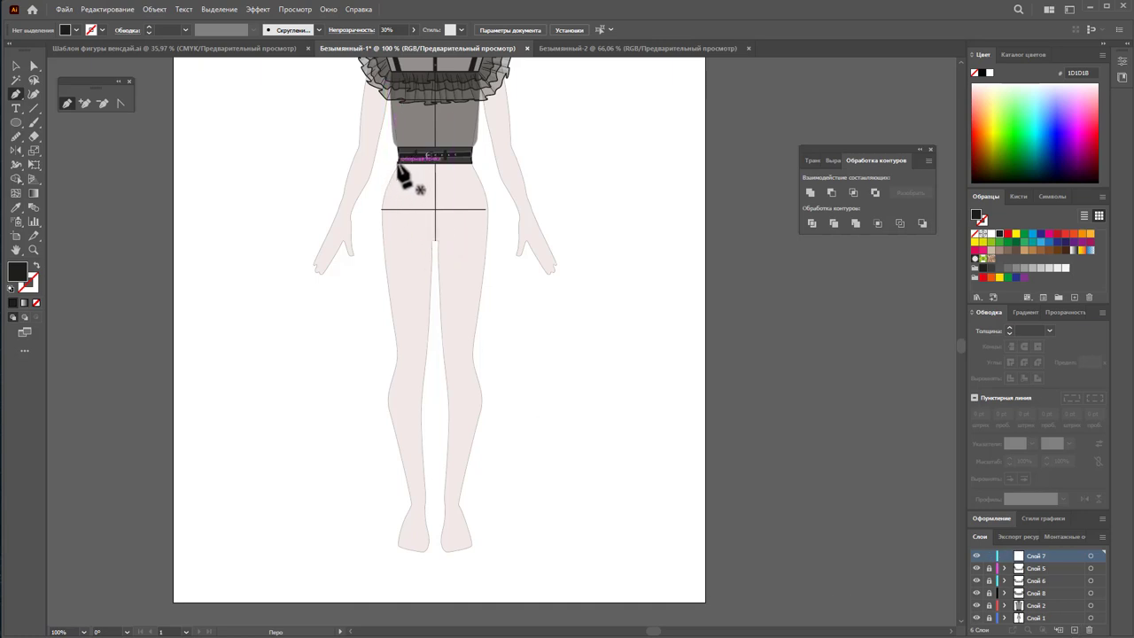
{"action": "left_click", "coordinate": [398, 163]}
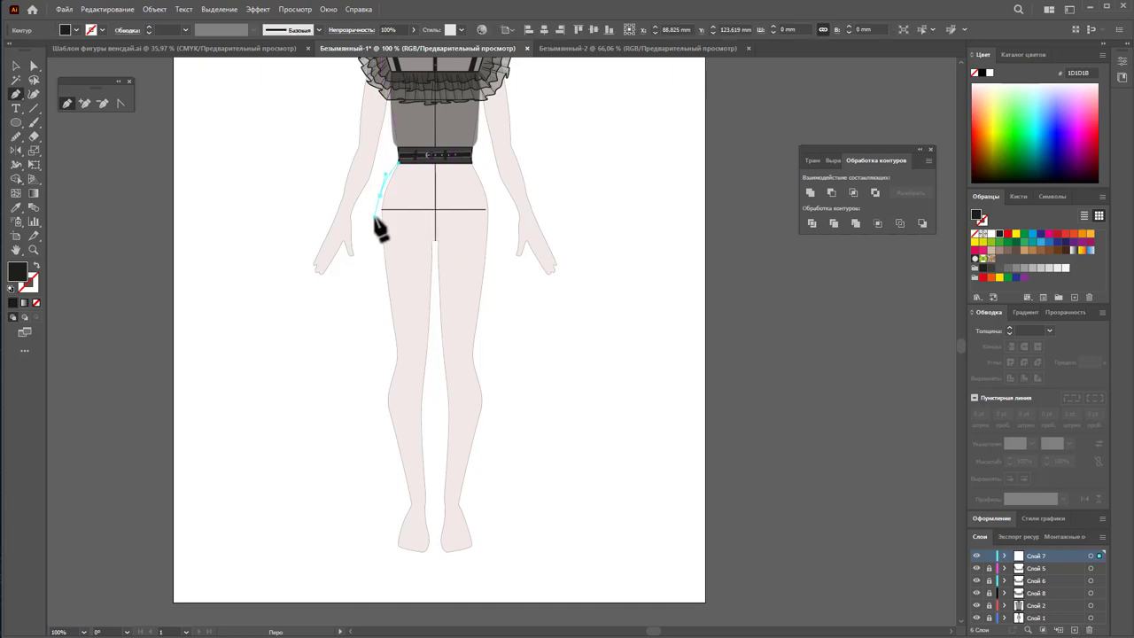
{"action": "left_click", "coordinate": [375, 217]}
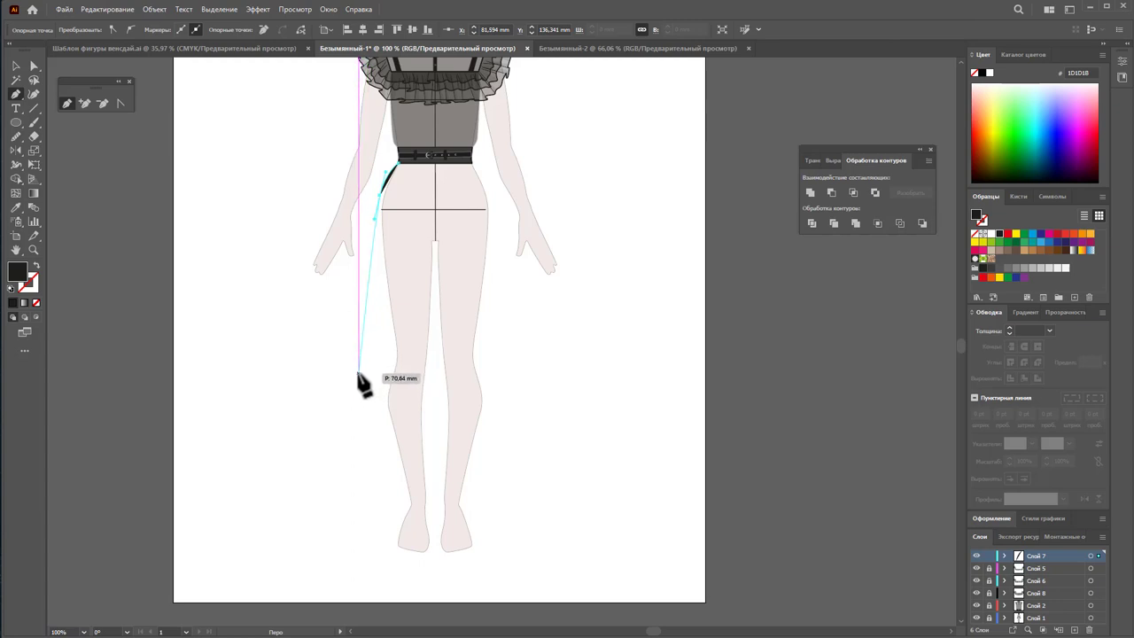
{"action": "left_click", "coordinate": [356, 372]}
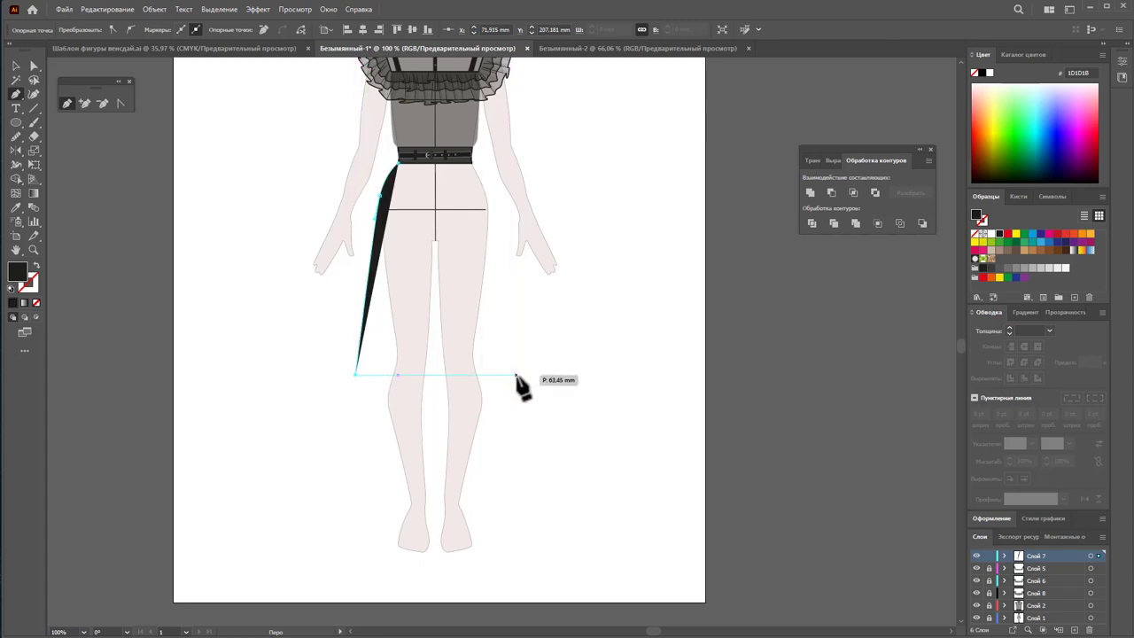
{"action": "left_click", "coordinate": [516, 375]}
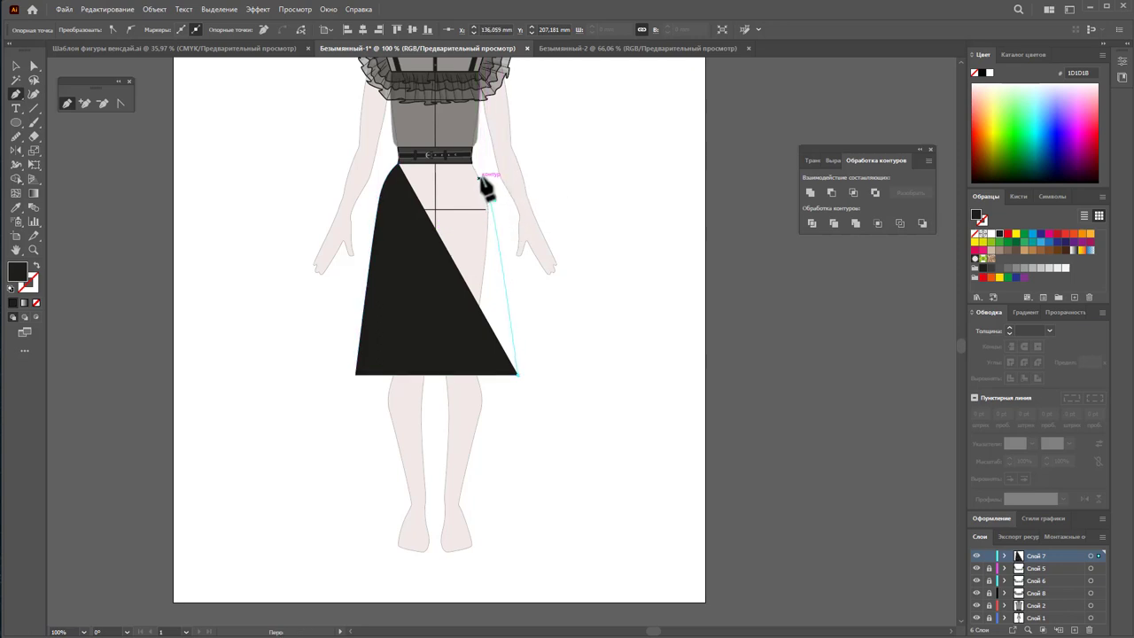
{"action": "left_click", "coordinate": [479, 177]}
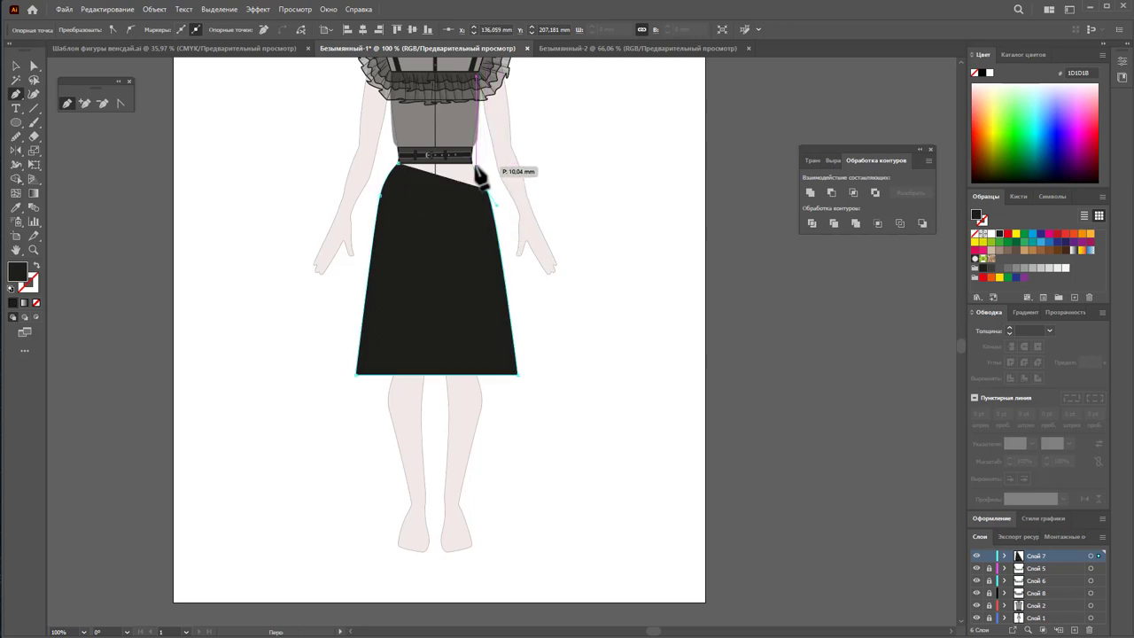
{"action": "left_click", "coordinate": [397, 165]}
{"action": "left_click", "coordinate": [37, 268]}
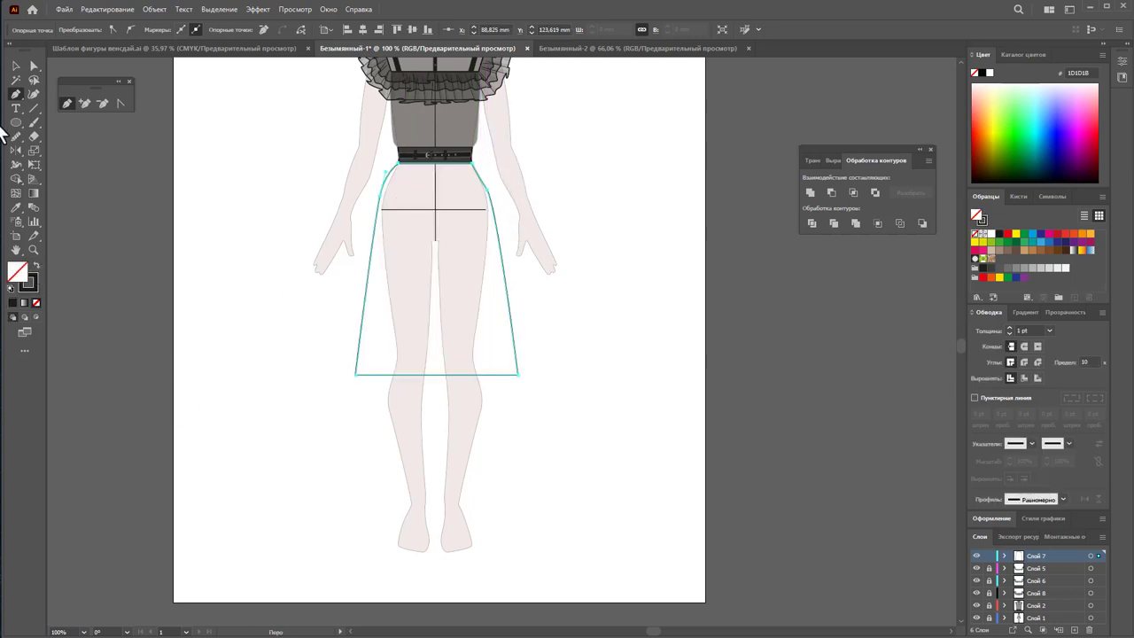
- Nudge the skirt's bottom corners up to raise the hem
{"action": "left_click", "coordinate": [15, 66]}
{"action": "left_click", "coordinate": [324, 447]}
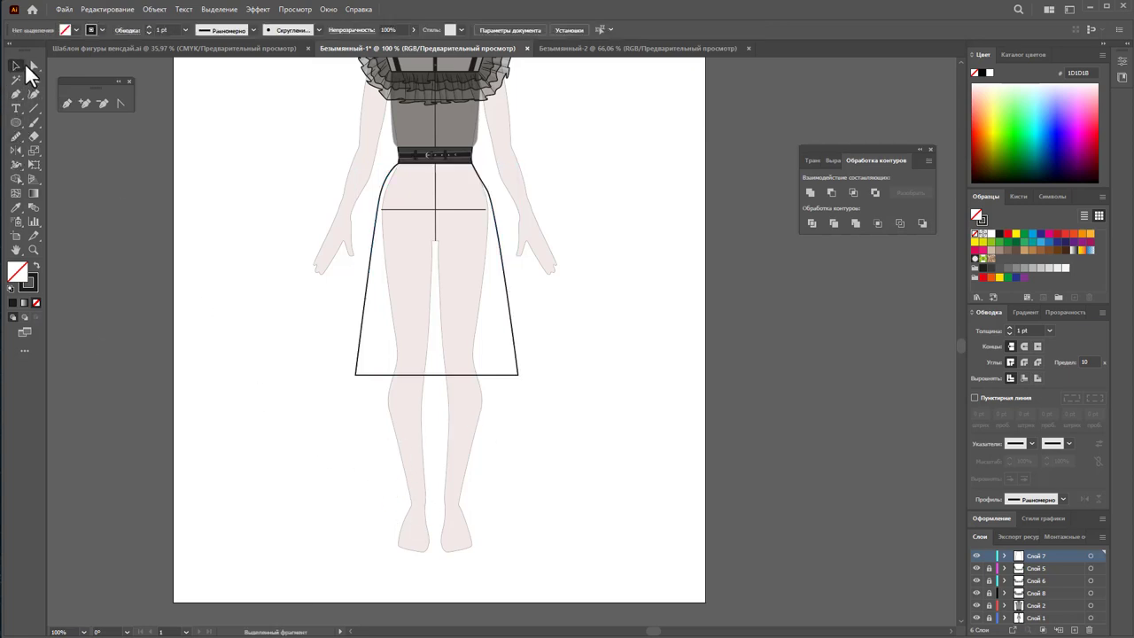
{"action": "left_click_drag", "start_coordinate": [555, 415], "coordinate": [319, 372]}
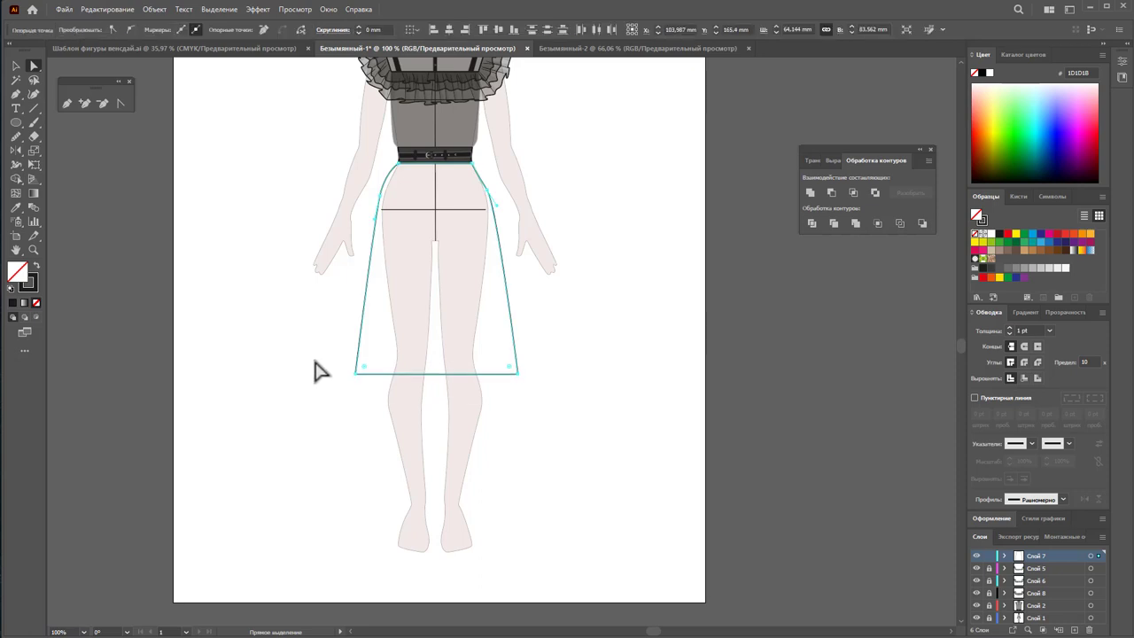
{"action": "key", "text": "Up"}
{"action": "key", "text": "Up"}
{"action": "key", "text": "Up"}
{"action": "left_click", "coordinate": [555, 469]}
- Bend the skirt's upper right side outward to curve over the hips
{"action": "left_click_drag", "start_coordinate": [501, 200], "coordinate": [496, 222]}
{"action": "left_click", "coordinate": [569, 319]}
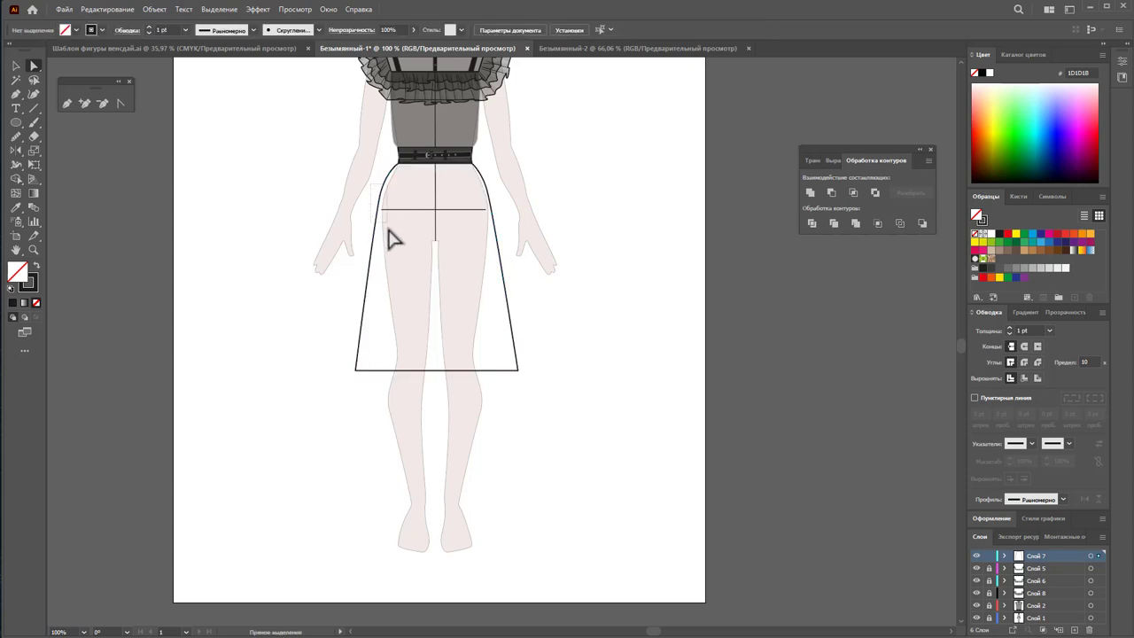
{"action": "left_click", "coordinate": [389, 229]}
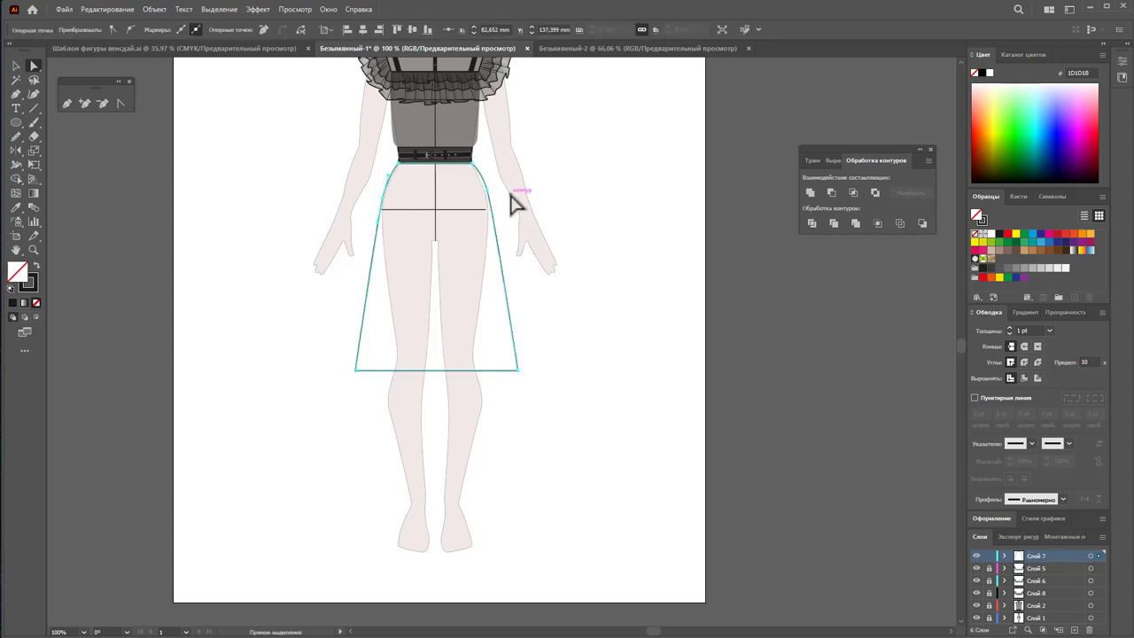
{"action": "left_click_drag", "start_coordinate": [487, 205], "coordinate": [494, 229]}
{"action": "left_click", "coordinate": [571, 339]}
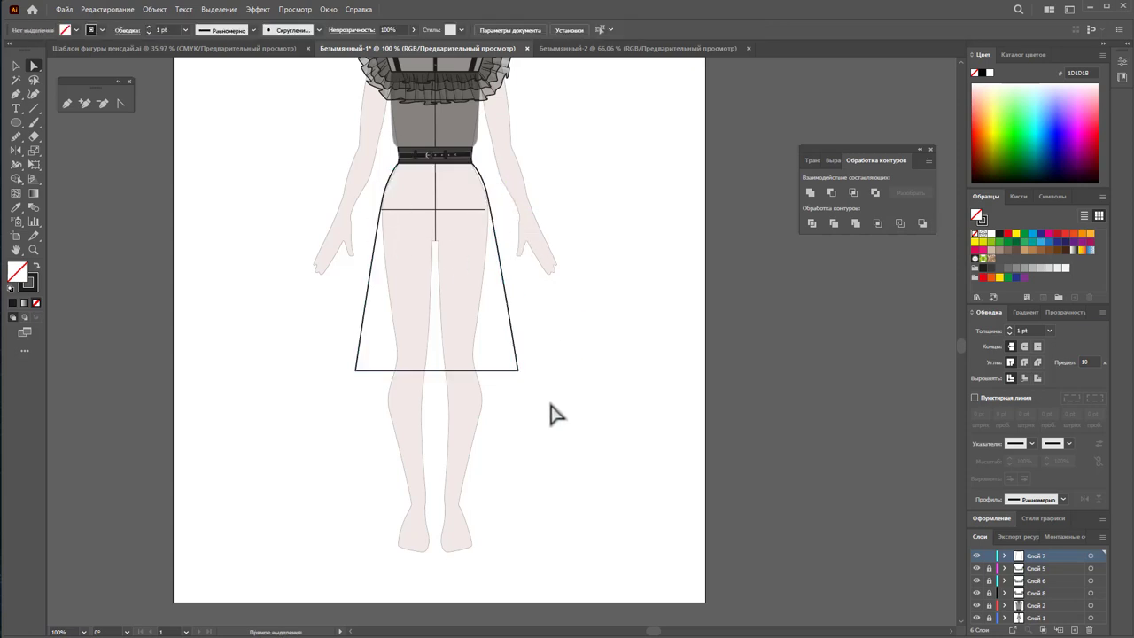
- Nudge the skirt's bottom-left corner right to even out the hem
{"action": "left_click", "coordinate": [518, 371]}
{"action": "left_click", "coordinate": [396, 428]}
{"action": "left_click_drag", "start_coordinate": [396, 427], "coordinate": [331, 362]}
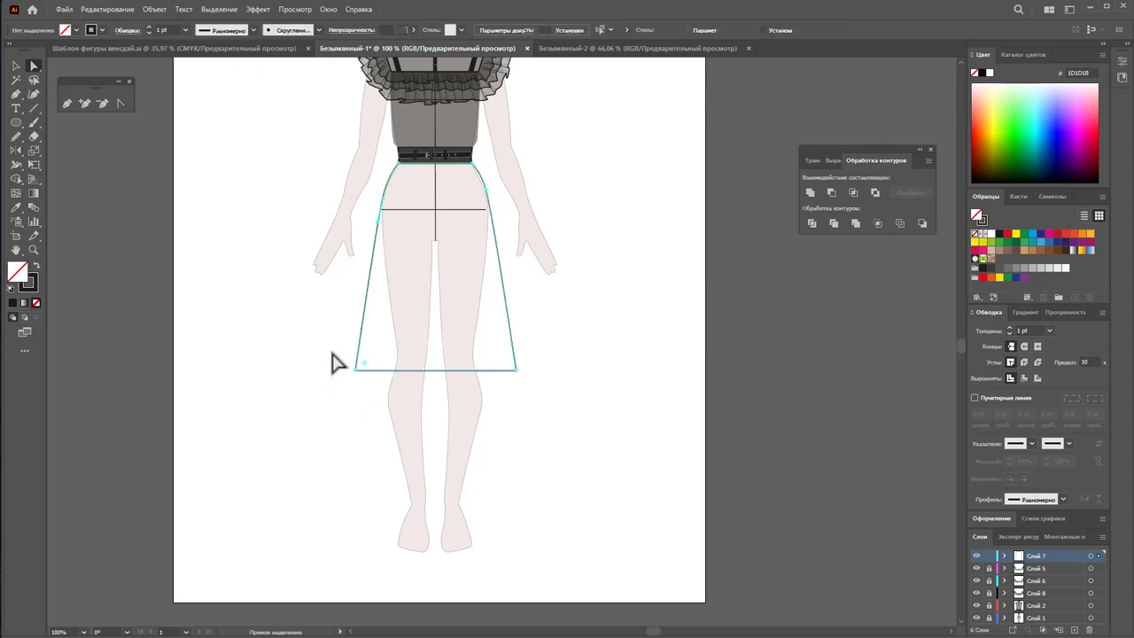
{"action": "key", "text": "Right"}
{"action": "key", "text": "Right"}
{"action": "key", "text": "Right"}
{"action": "key", "text": "Right"}
{"action": "left_click_drag", "start_coordinate": [548, 408], "coordinate": [518, 370]}
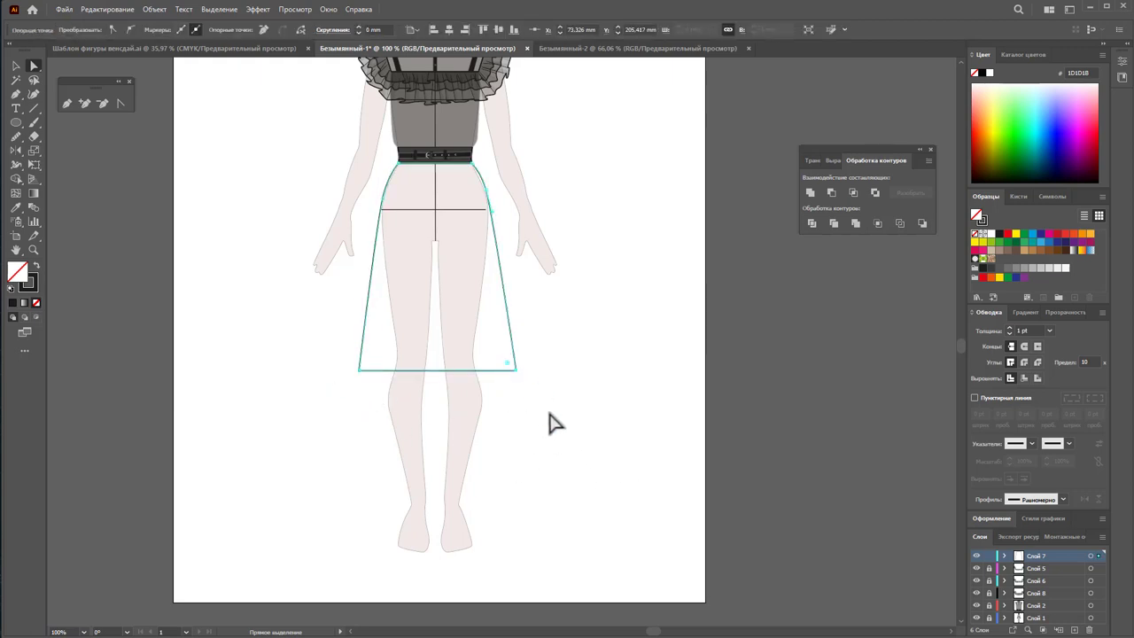
{"action": "left_click", "coordinate": [589, 478]}
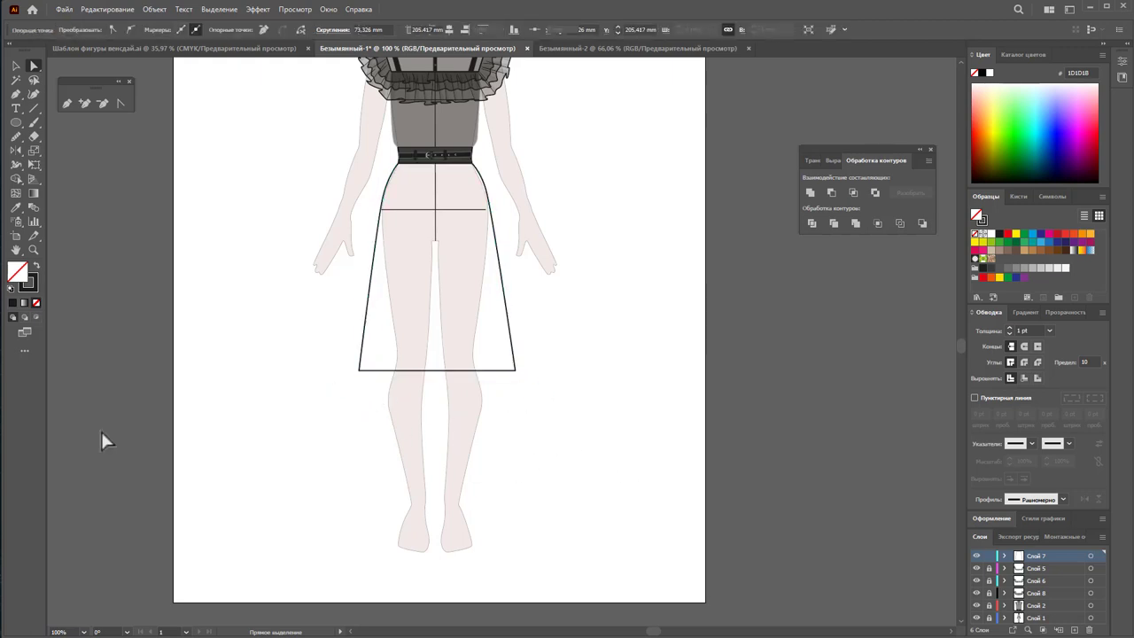
- Raise the skirt's bottom corners a few more steps to lift the hem higher
{"action": "left_click", "coordinate": [479, 384]}
{"action": "left_click", "coordinate": [32, 68]}
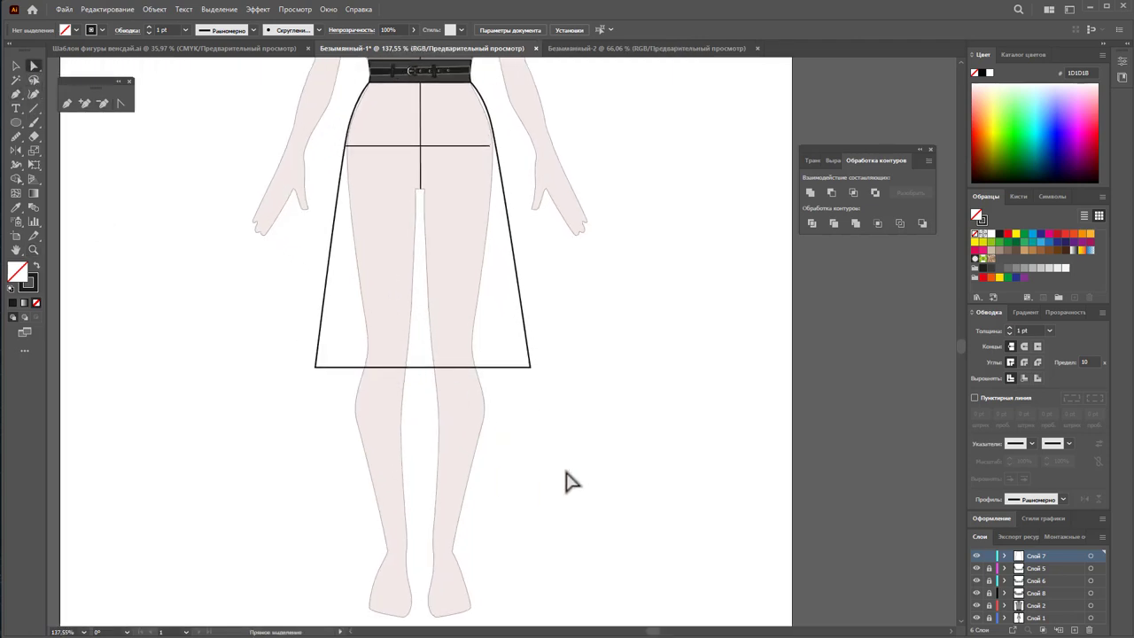
{"action": "left_click_drag", "start_coordinate": [589, 432], "coordinate": [271, 342]}
{"action": "key", "text": "Up"}
{"action": "key", "text": "Up"}
{"action": "key", "text": "Up"}
{"action": "key", "text": "Up"}
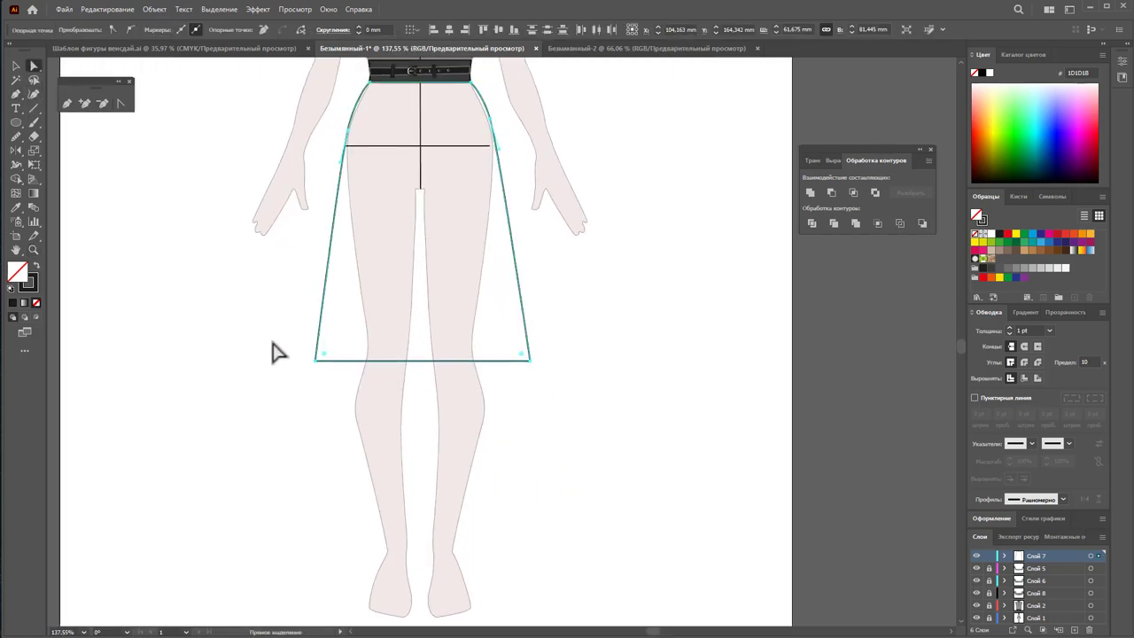
{"action": "key", "text": "Up"}
{"action": "key", "text": "Up"}
{"action": "key", "text": "Up"}
{"action": "key", "text": "Up"}
{"action": "key", "text": "Up"}
{"action": "left_click_drag", "start_coordinate": [566, 393], "coordinate": [521, 326]}
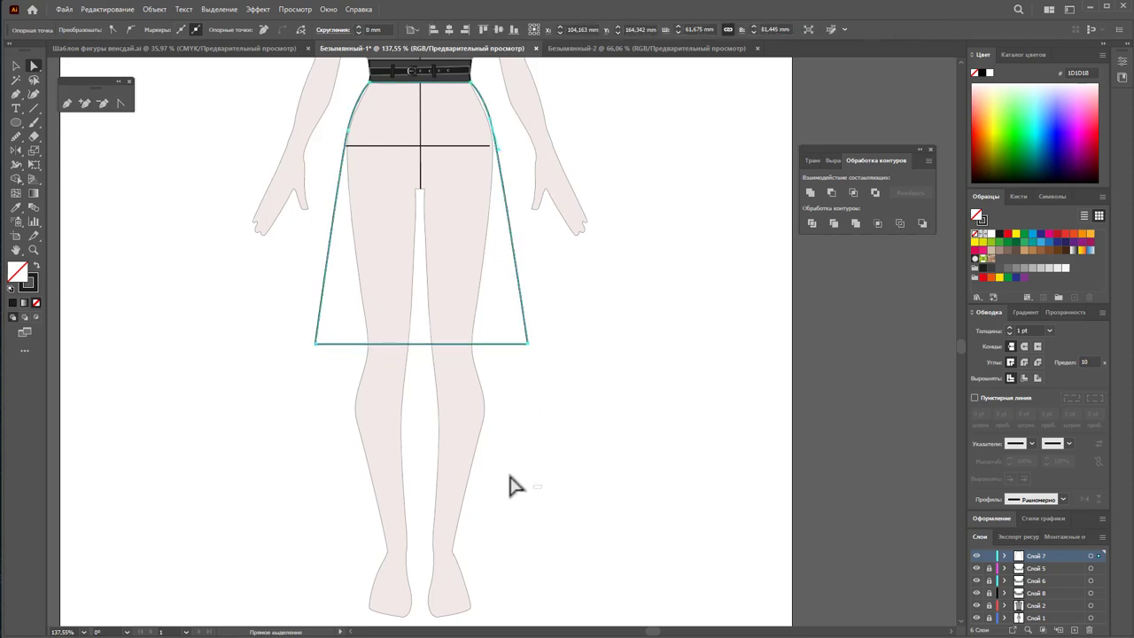
- From the skirt's bottom-left corner, start the lower tier's left edge and first hem waves
{"action": "left_click_drag", "start_coordinate": [271, 302], "coordinate": [376, 429]}
{"action": "key", "text": "Right"}
{"action": "left_click", "coordinate": [519, 377]}
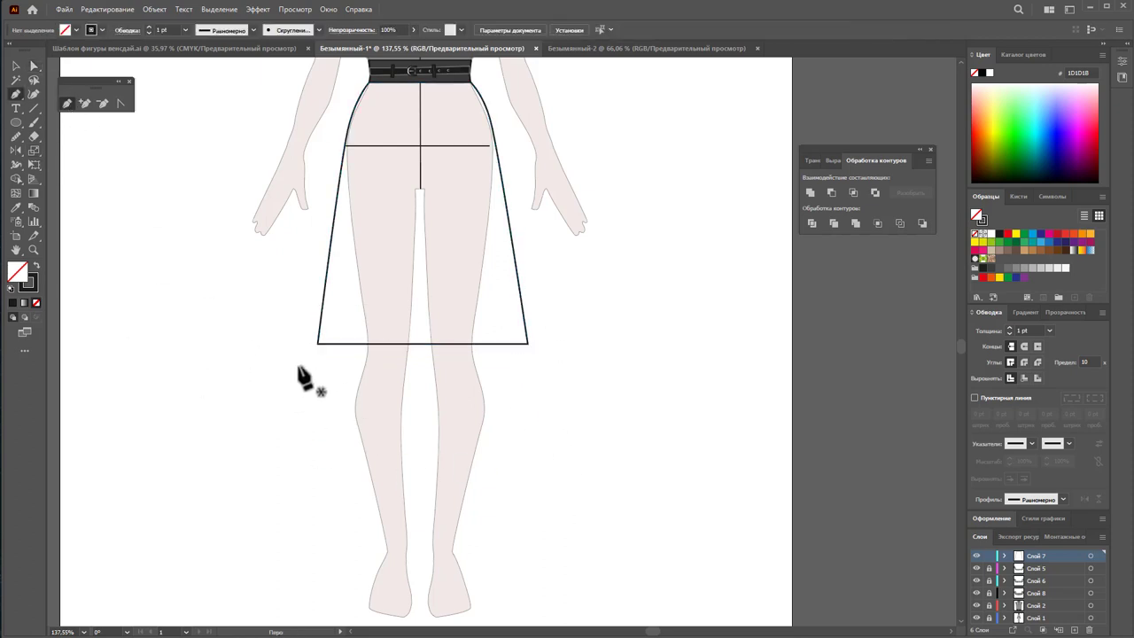
{"action": "left_click", "coordinate": [318, 342]}
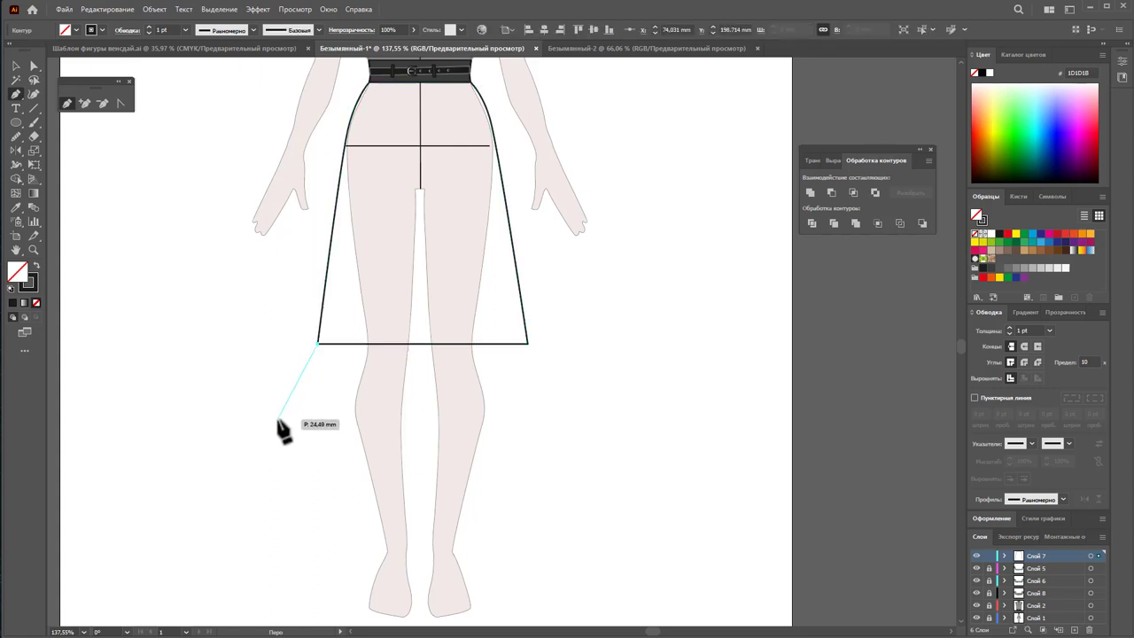
{"action": "left_click", "coordinate": [278, 416]}
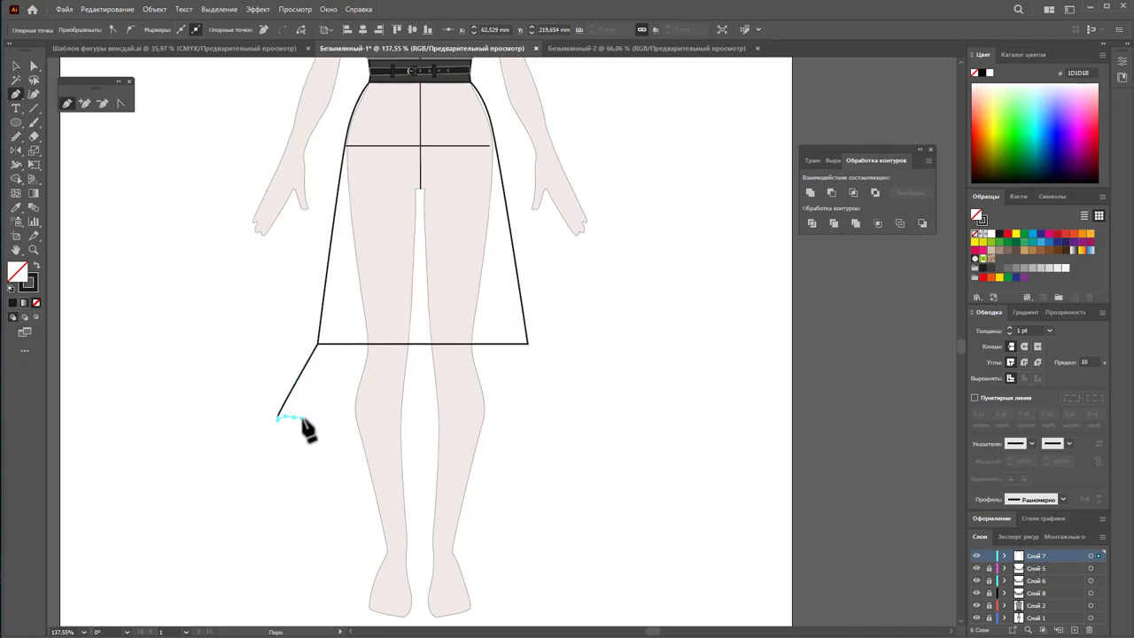
{"action": "mouse_move", "coordinate": [315, 424]}
{"action": "left_mouse_down"}
{"action": "mouse_move", "coordinate": [324, 438]}
{"action": "mouse_move", "coordinate": [380, 443]}
{"action": "left_mouse_up"}
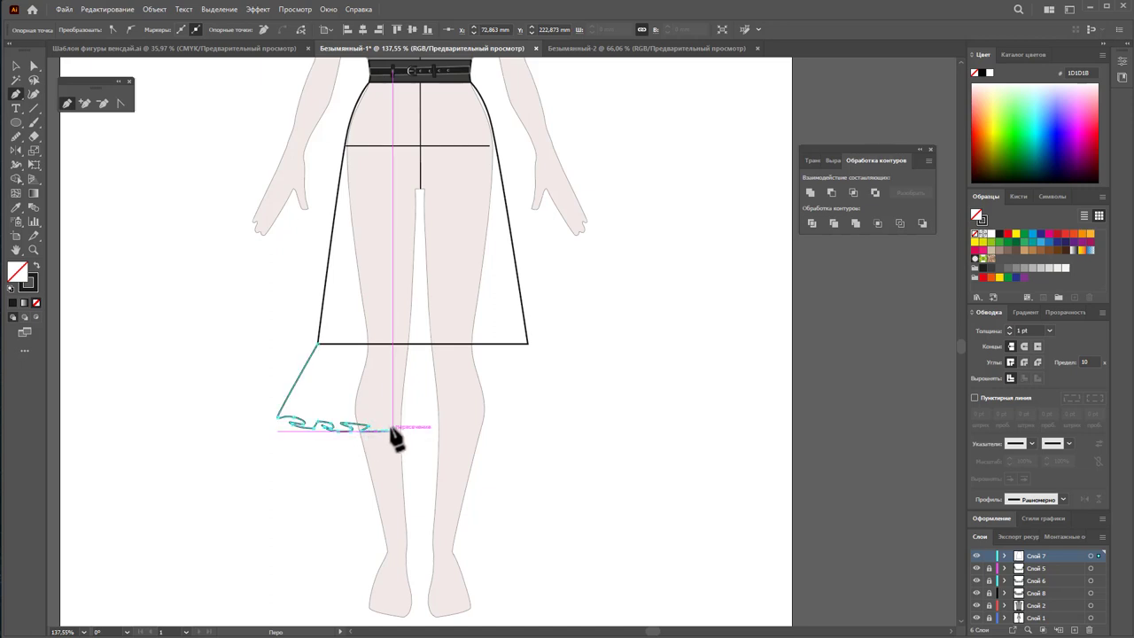
{"action": "left_click", "coordinate": [400, 427]}
- Continue the wavy hem to the right and close the tier at the skirt's corners
{"action": "left_click", "coordinate": [431, 430]}
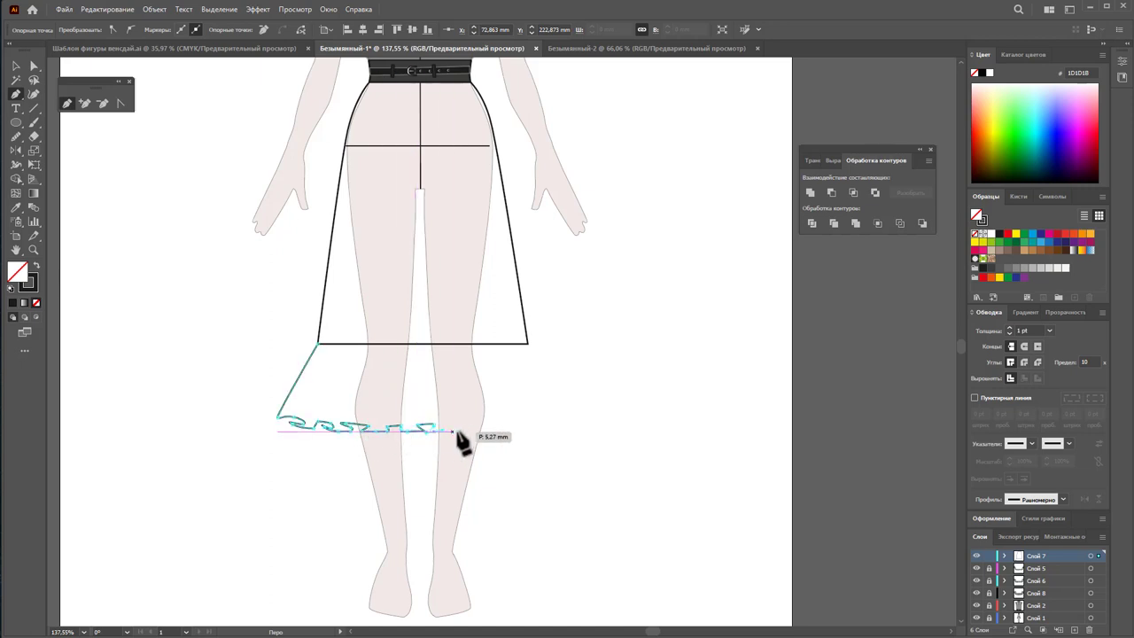
{"action": "left_click", "coordinate": [460, 429]}
{"action": "left_click", "coordinate": [487, 429]}
{"action": "left_click", "coordinate": [516, 428]}
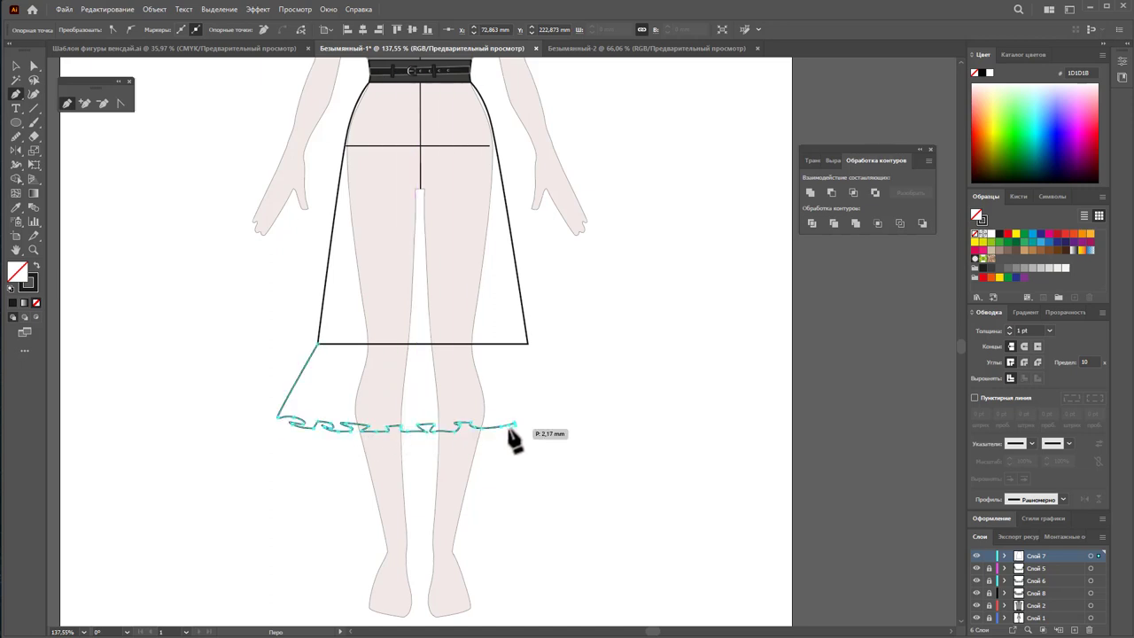
{"action": "left_click", "coordinate": [549, 429]}
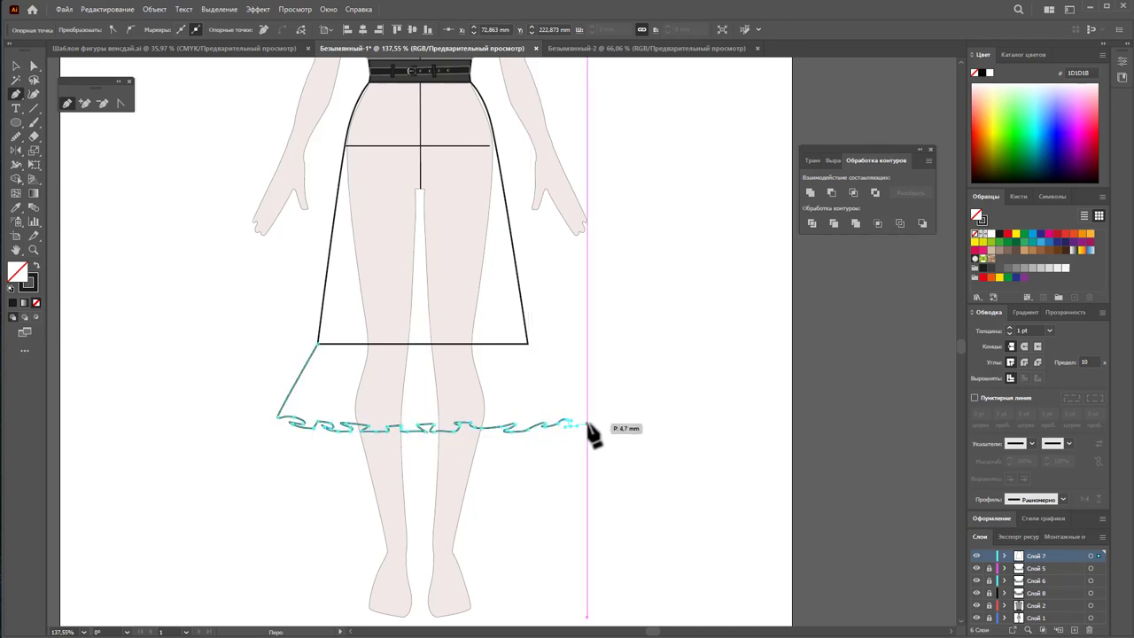
{"action": "left_click", "coordinate": [587, 423]}
{"action": "left_click", "coordinate": [527, 344]}
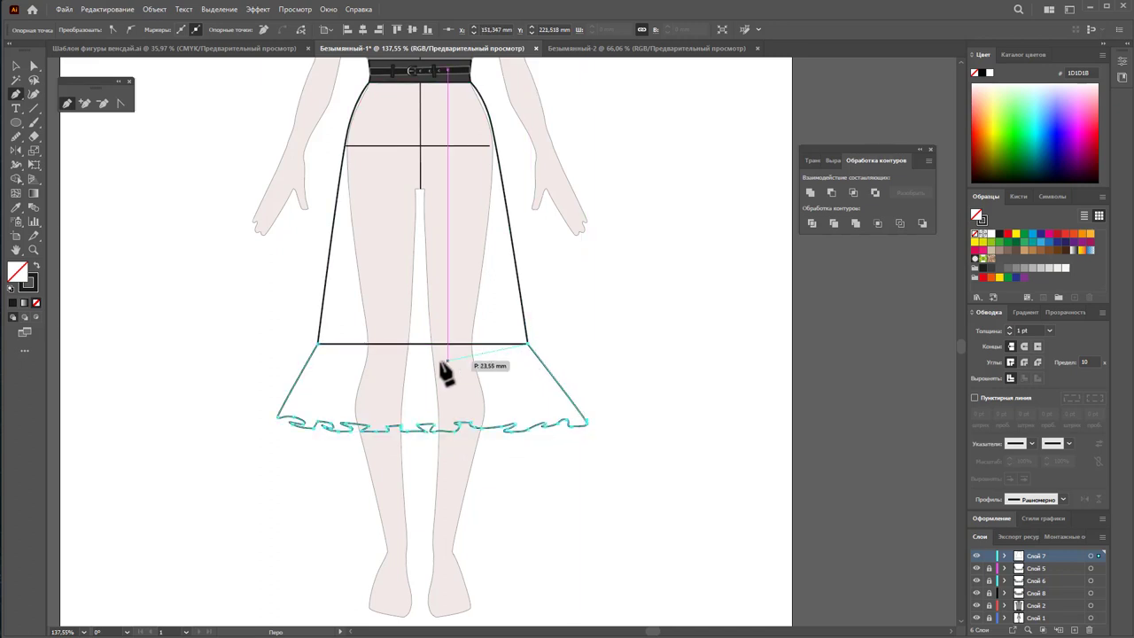
{"action": "left_click", "coordinate": [317, 345]}
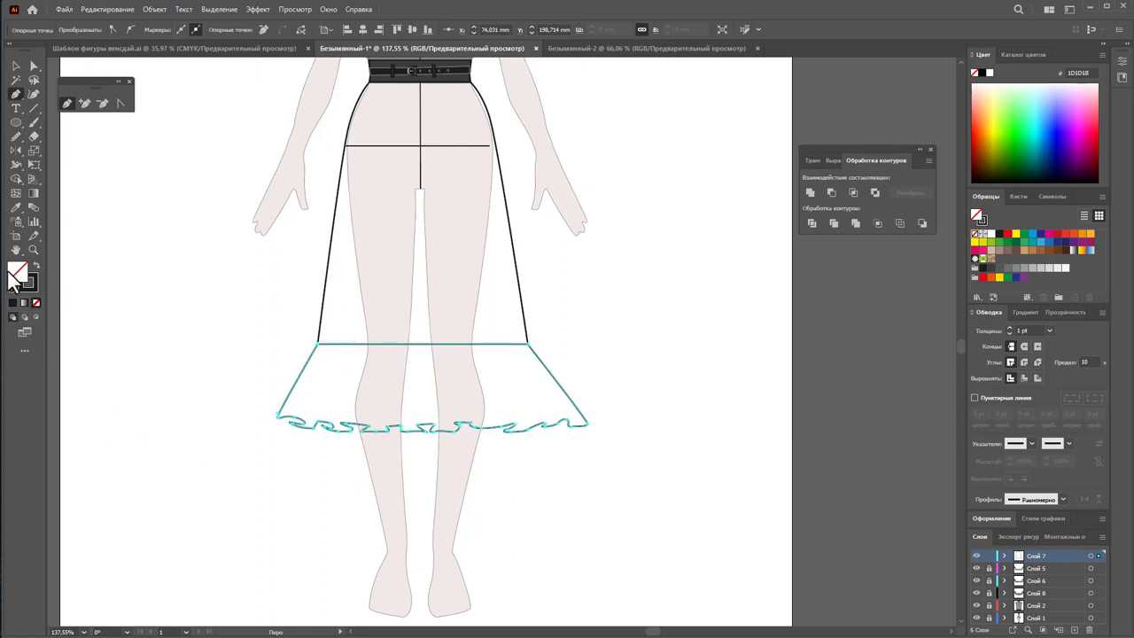
{"action": "left_click", "coordinate": [33, 250]}
- Add points on the left part of the ruffled hem and tighten a fold there
{"action": "left_click_drag", "start_coordinate": [325, 419], "coordinate": [555, 469]}
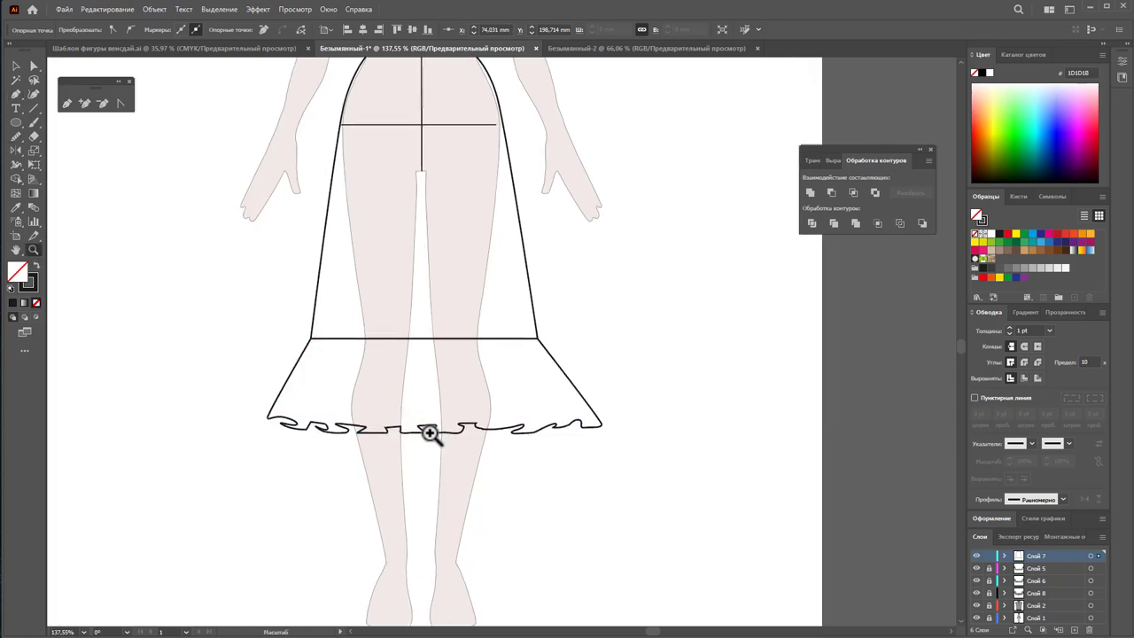
{"action": "left_click", "coordinate": [15, 69]}
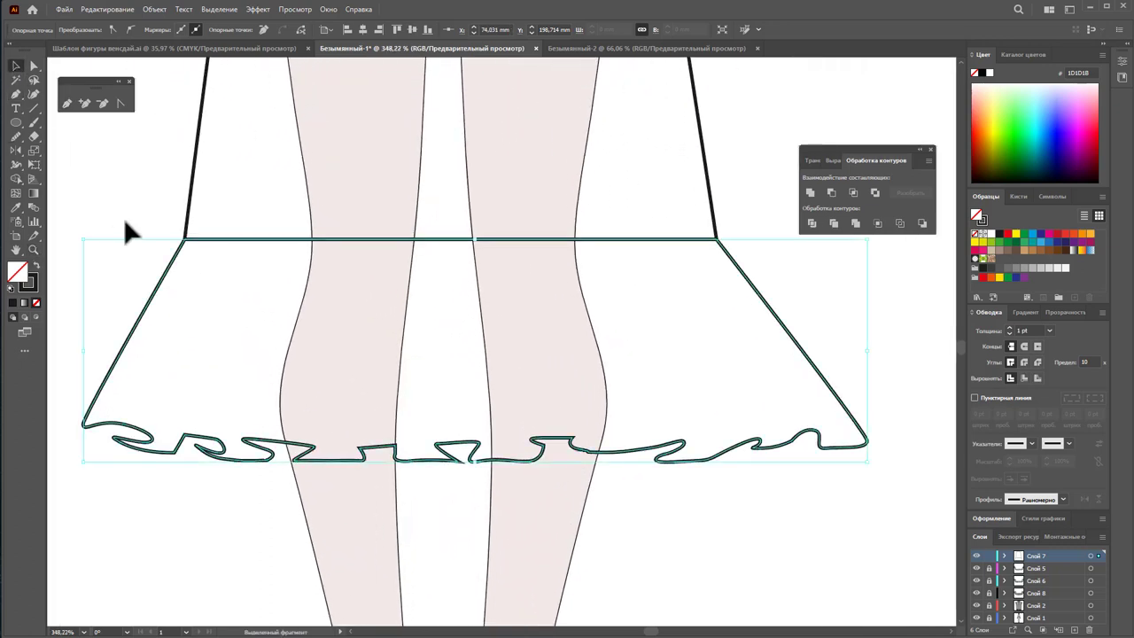
{"action": "left_click", "coordinate": [106, 248]}
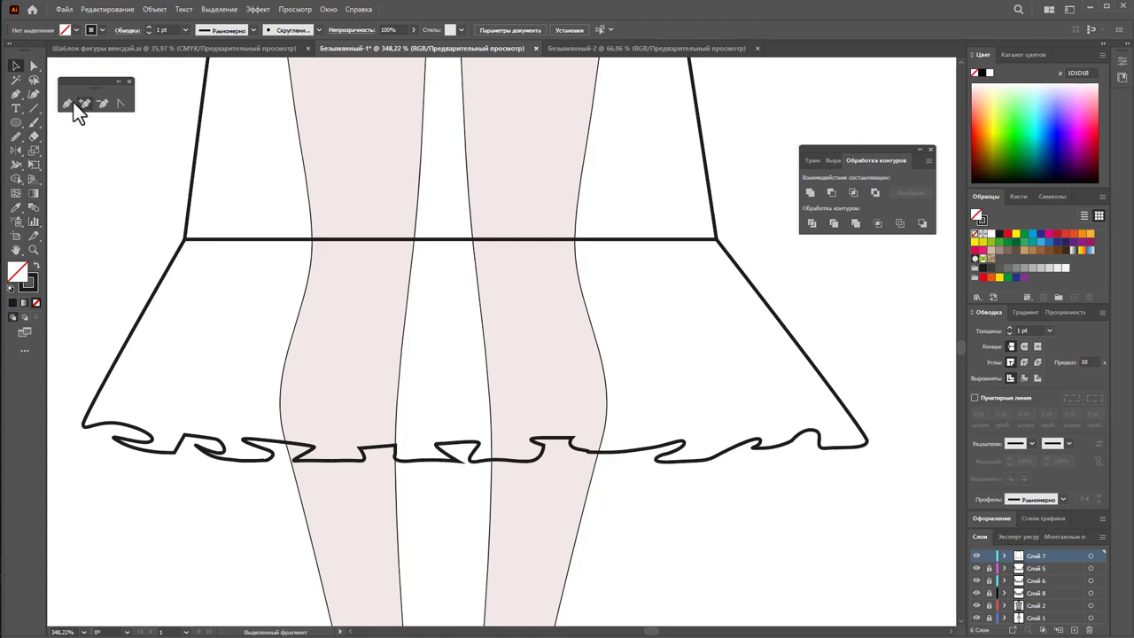
{"action": "left_click", "coordinate": [171, 446], "text": "ctrl"}
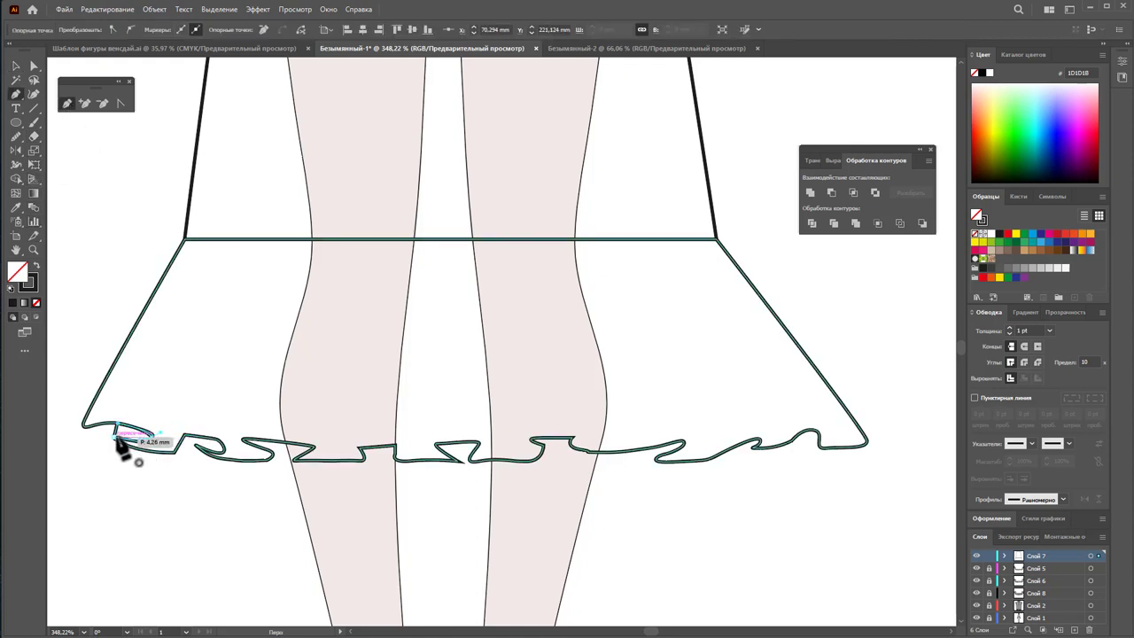
{"action": "left_click", "coordinate": [116, 440]}
{"action": "left_click", "coordinate": [204, 453], "text": "ctrl"}
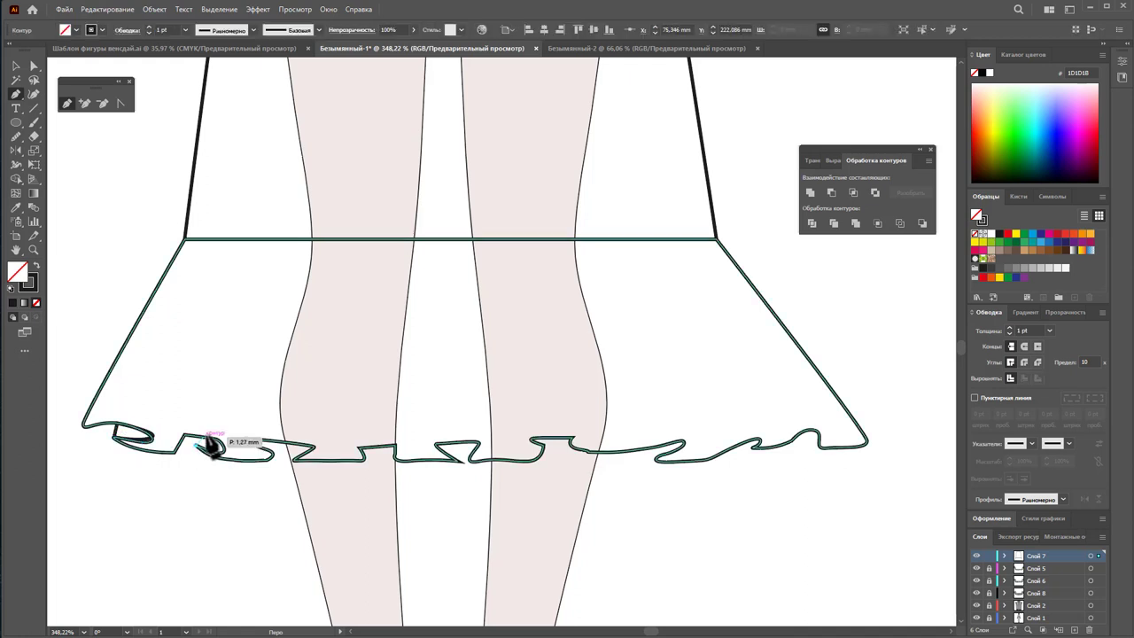
{"action": "left_click", "coordinate": [206, 449]}
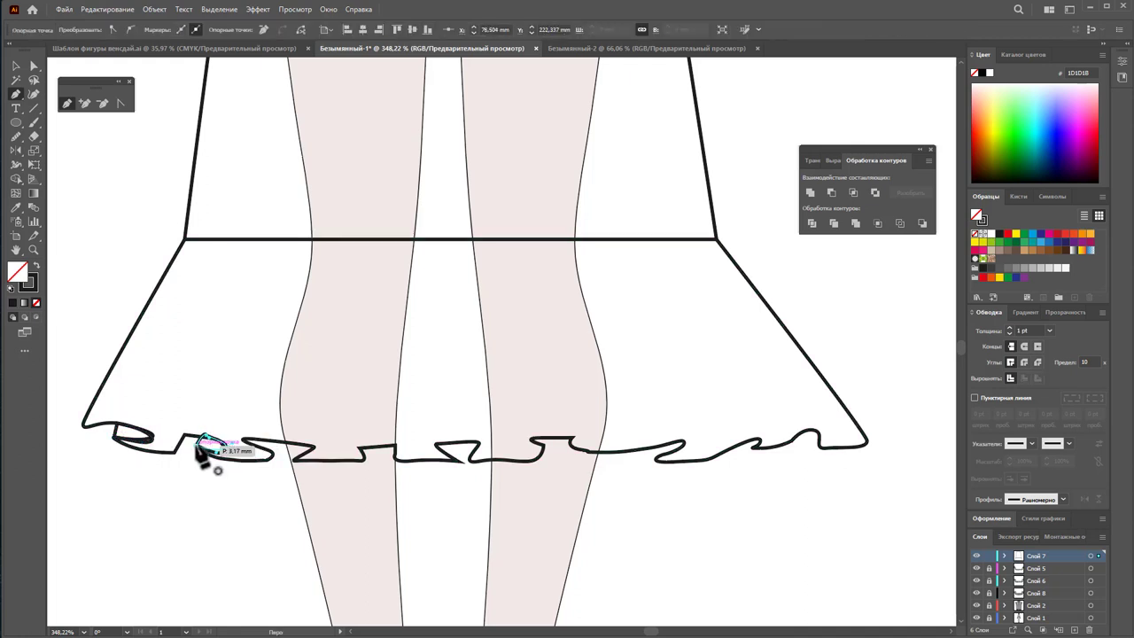
{"action": "left_click", "coordinate": [275, 456], "text": "ctrl"}
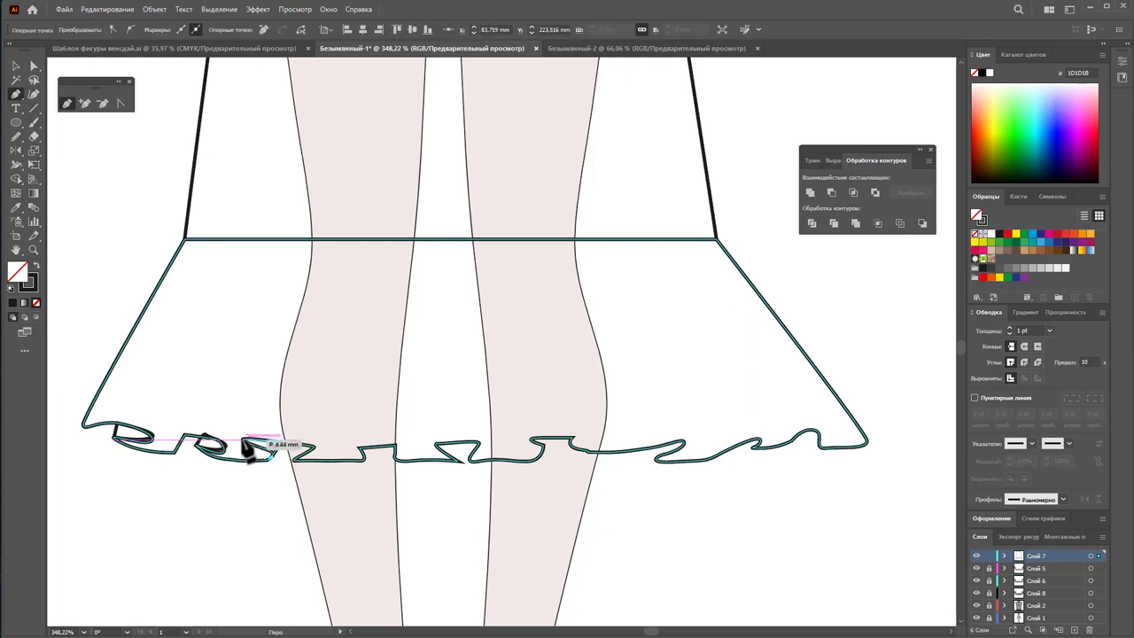
{"action": "left_click_drag", "start_coordinate": [270, 452], "coordinate": [270, 461]}
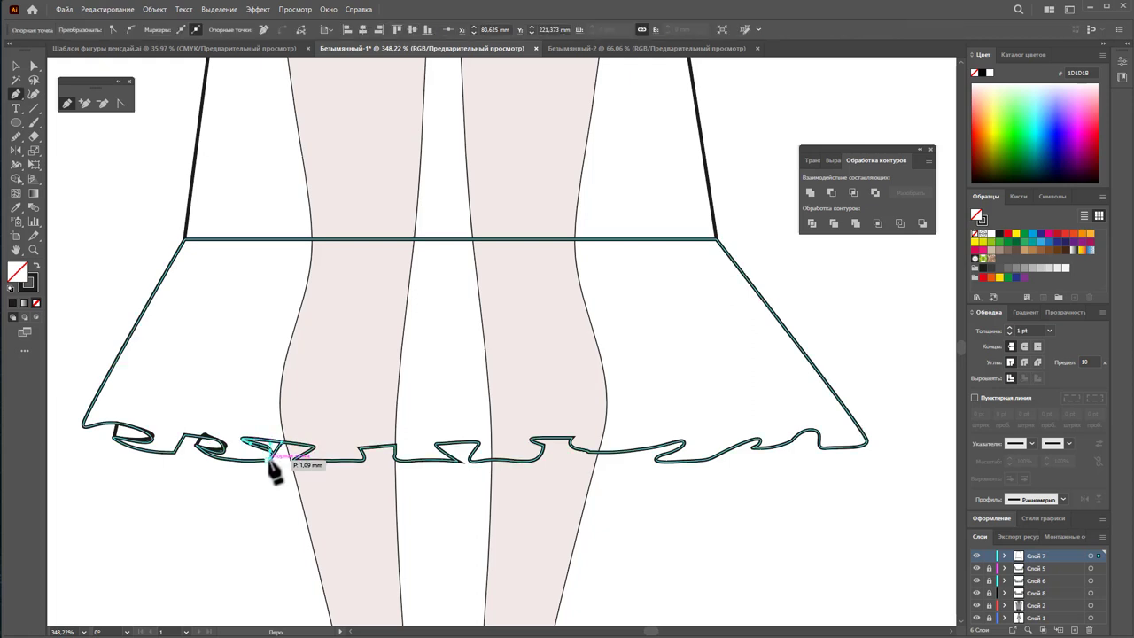
- Shape more ruffle folds across the middle and right of the hem to its right end
{"action": "left_click", "coordinate": [285, 482], "text": "ctrl"}
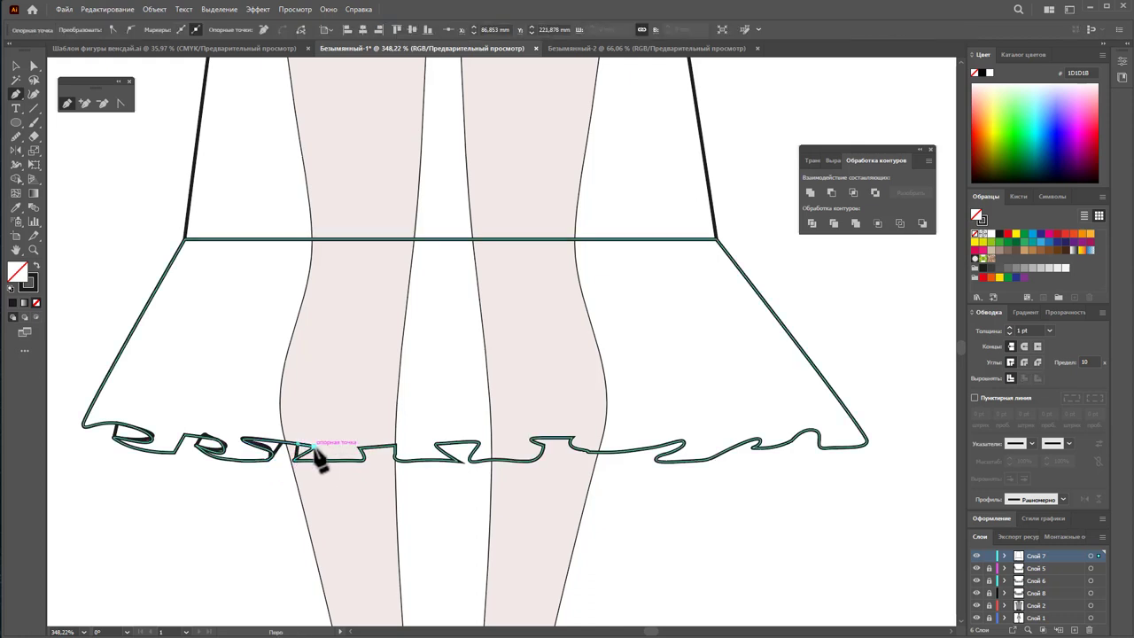
{"action": "mouse_move", "coordinate": [313, 448]}
{"action": "left_mouse_down"}
{"action": "mouse_move", "coordinate": [298, 460]}
{"action": "mouse_move", "coordinate": [363, 457]}
{"action": "left_mouse_up"}
{"action": "left_click_drag", "start_coordinate": [468, 449], "coordinate": [445, 454]}
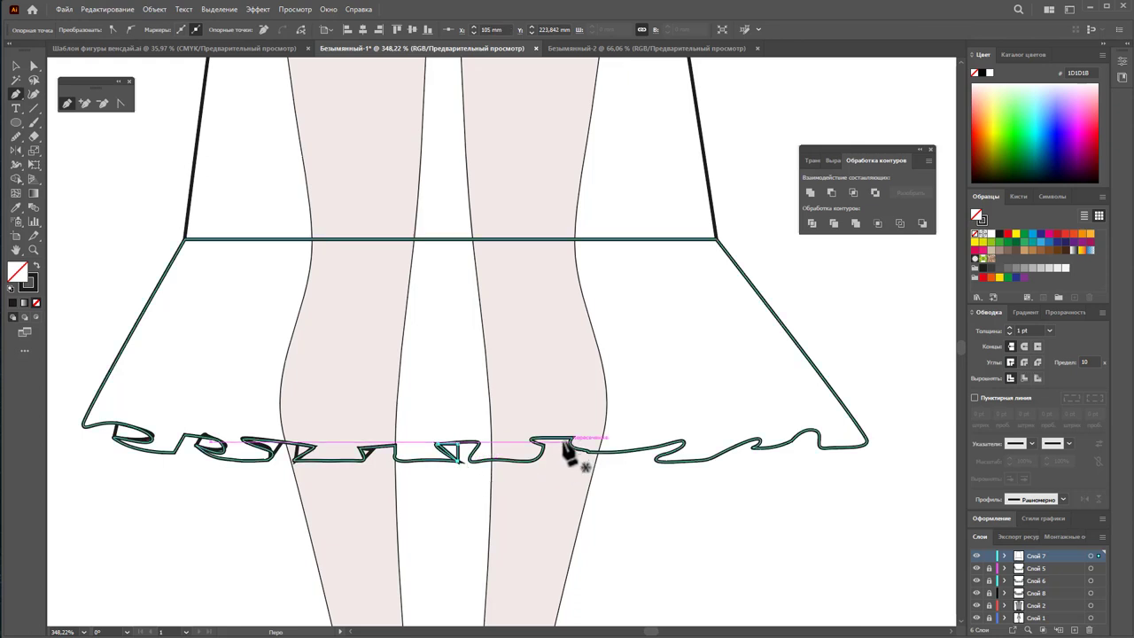
{"action": "left_click_drag", "start_coordinate": [541, 455], "coordinate": [544, 455]}
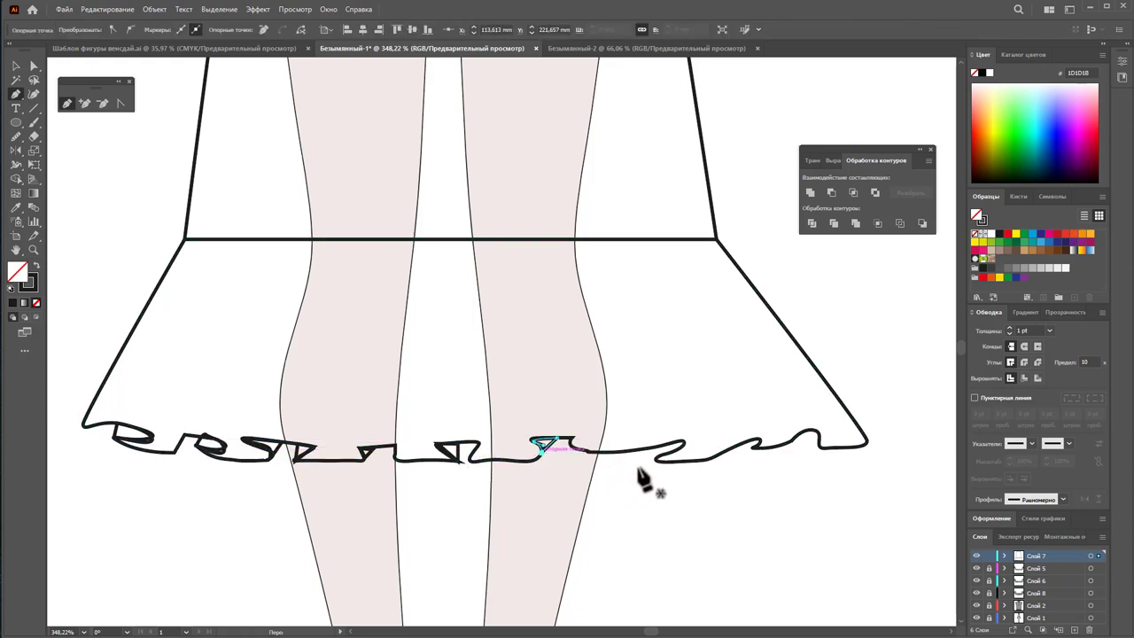
{"action": "left_click_drag", "start_coordinate": [687, 446], "coordinate": [671, 468]}
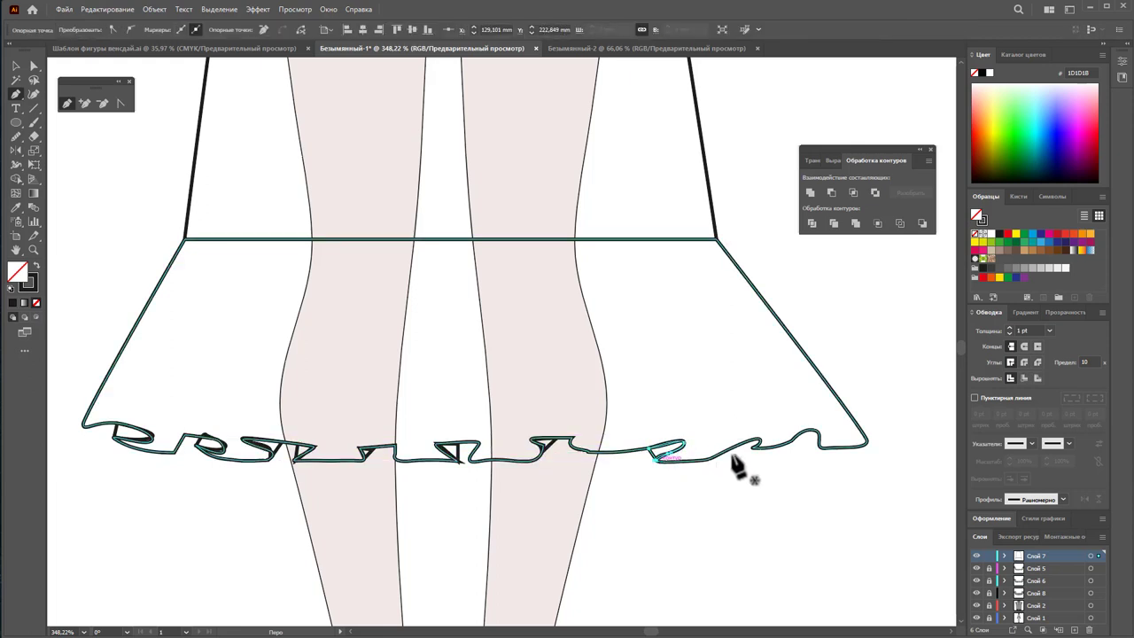
{"action": "left_click", "coordinate": [813, 440]}
{"action": "left_click", "coordinate": [816, 439]}
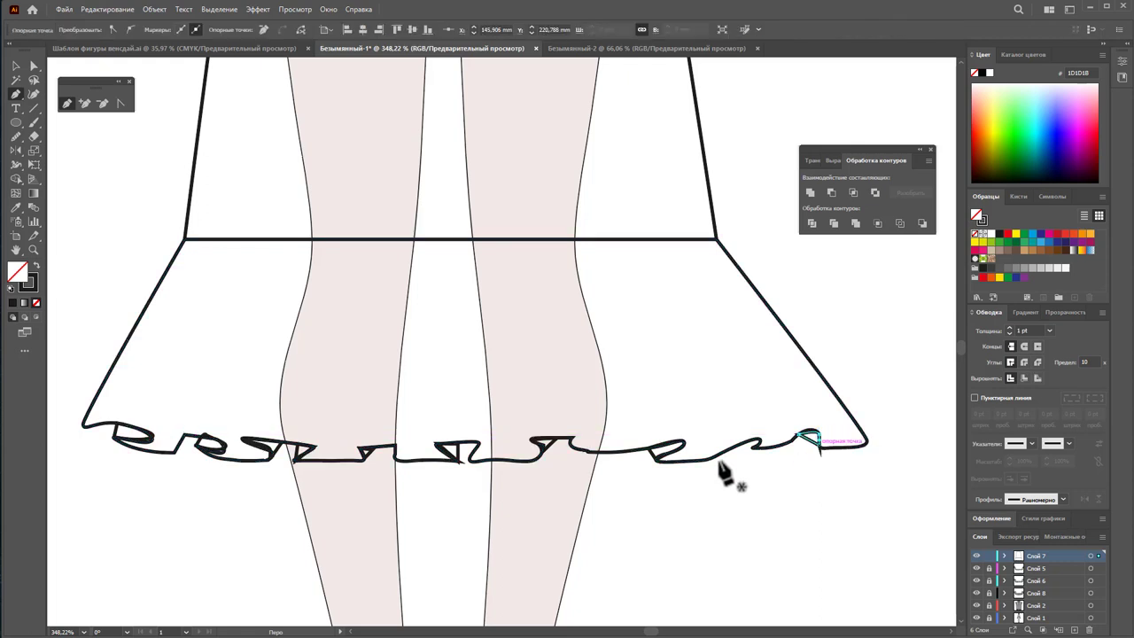
{"action": "key", "text": "v"}
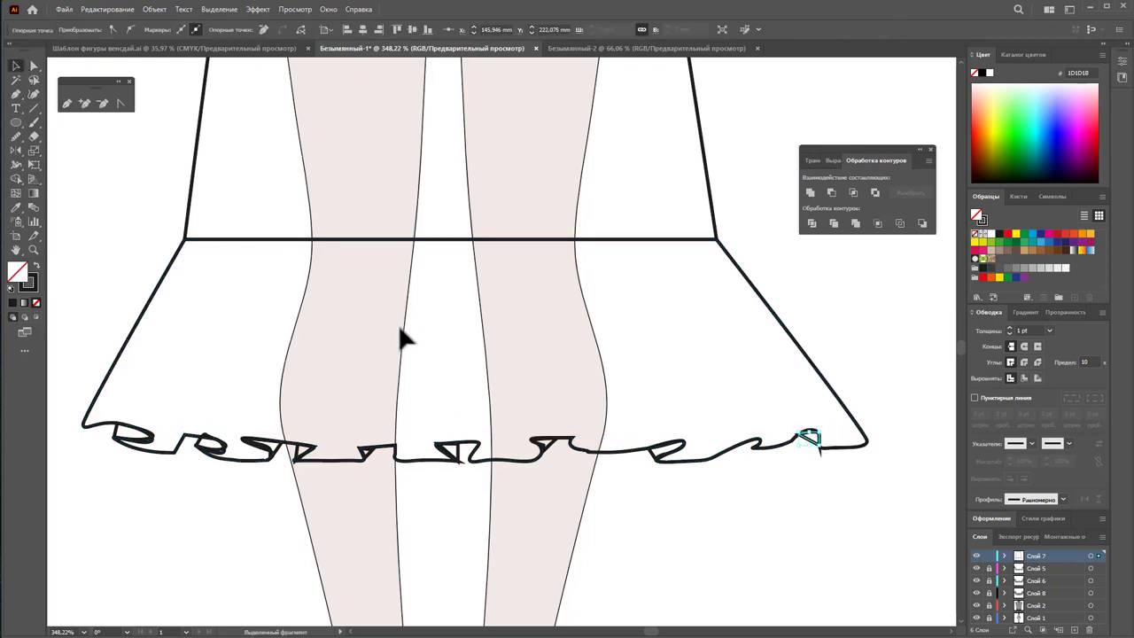
- Move the skirt's upper corner anchors outward to widen the waistline
{"action": "left_click", "coordinate": [34, 65]}
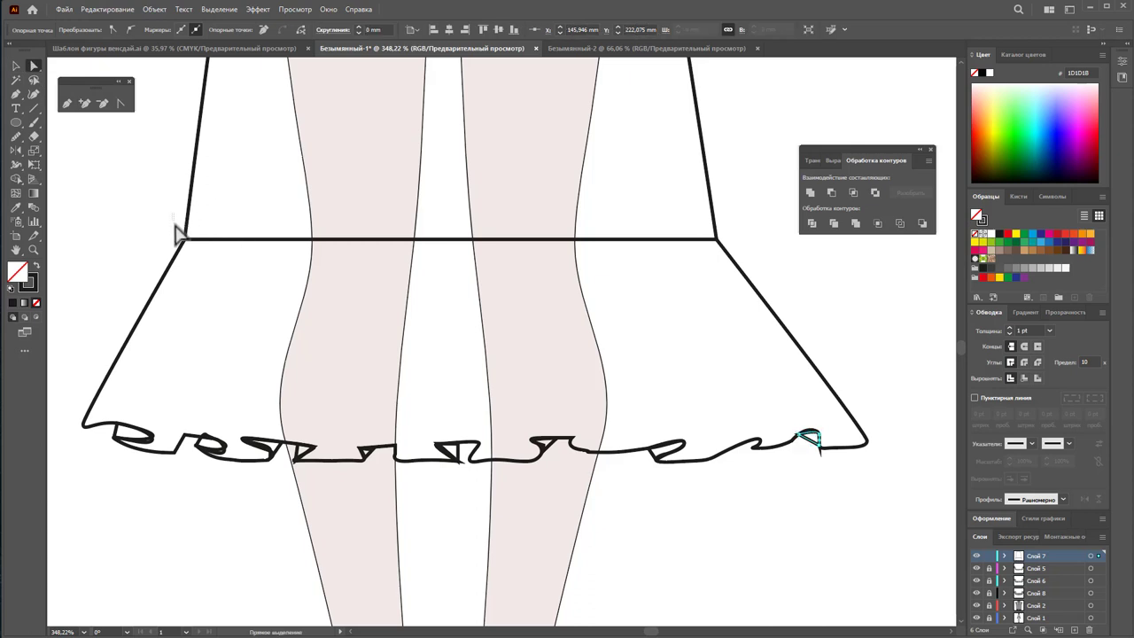
{"action": "left_click_drag", "start_coordinate": [176, 231], "coordinate": [203, 260]}
{"action": "key", "text": "ctrl+z"}
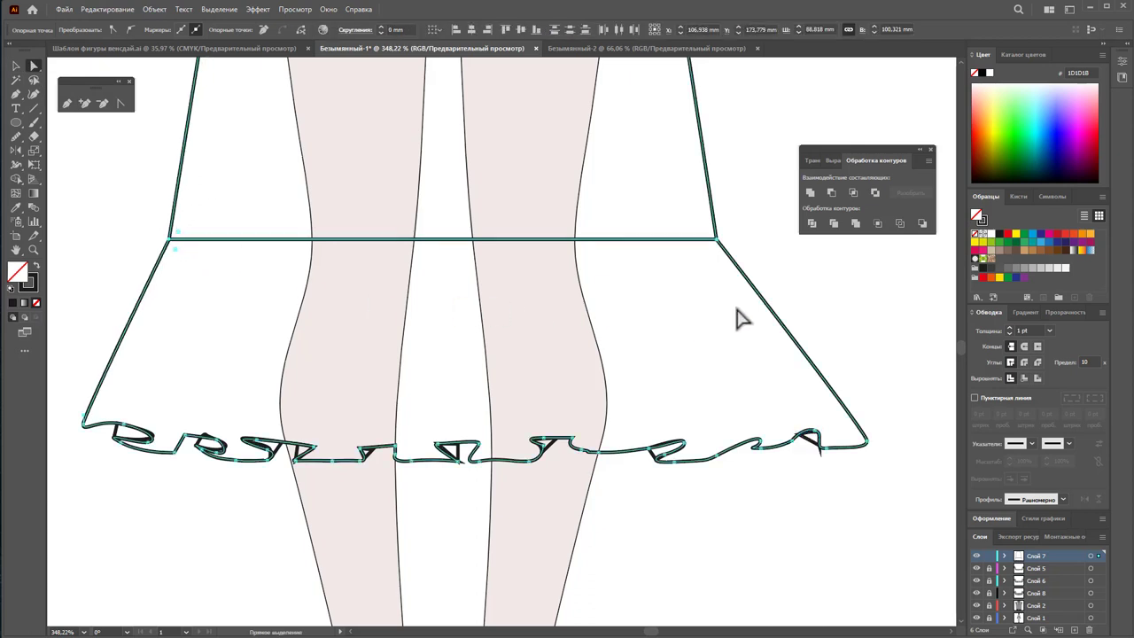
{"action": "key", "text": "ctrl+z"}
{"action": "key", "text": "minus"}
{"action": "key", "text": "ctrl+z"}
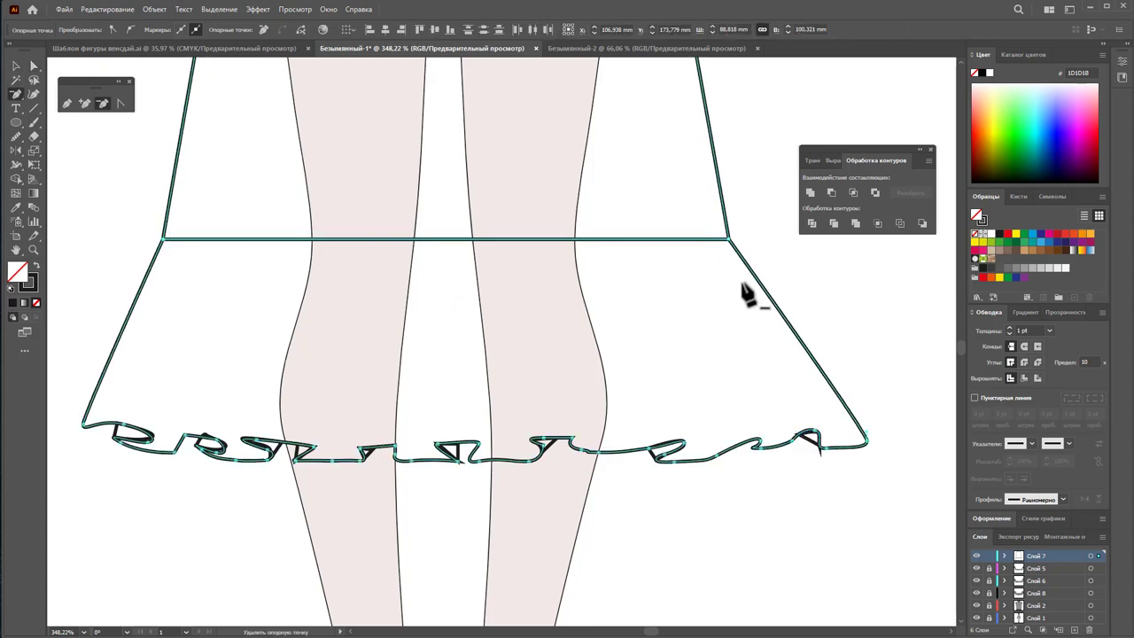
{"action": "key", "text": "ctrl+z"}
{"action": "key", "text": "ctrl+z"}
{"action": "key", "text": "ctrl+z"}
- Deselect the skirt and create a new layer, Слой 9, for fold lines
{"action": "left_click", "coordinate": [16, 67]}
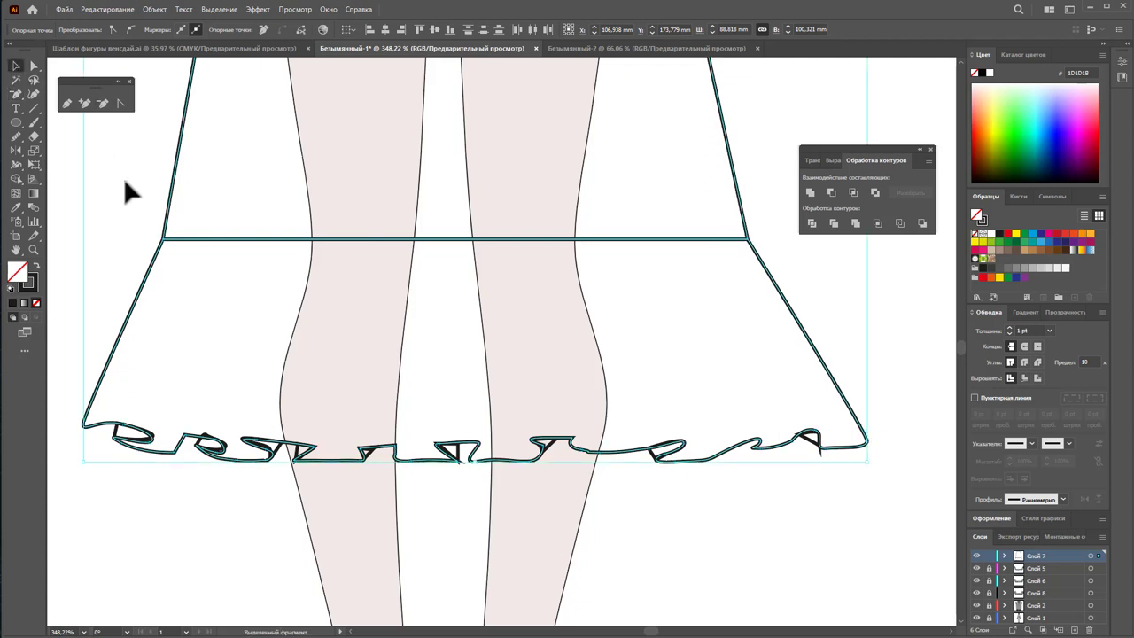
{"action": "left_click", "coordinate": [127, 185]}
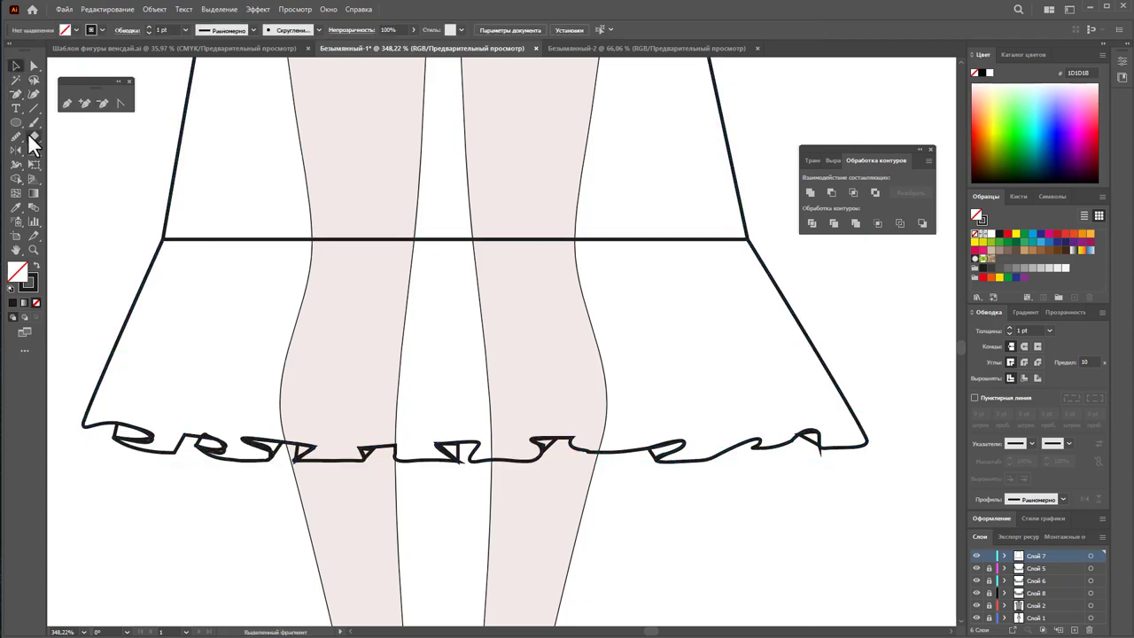
{"action": "left_click", "coordinate": [1073, 629]}
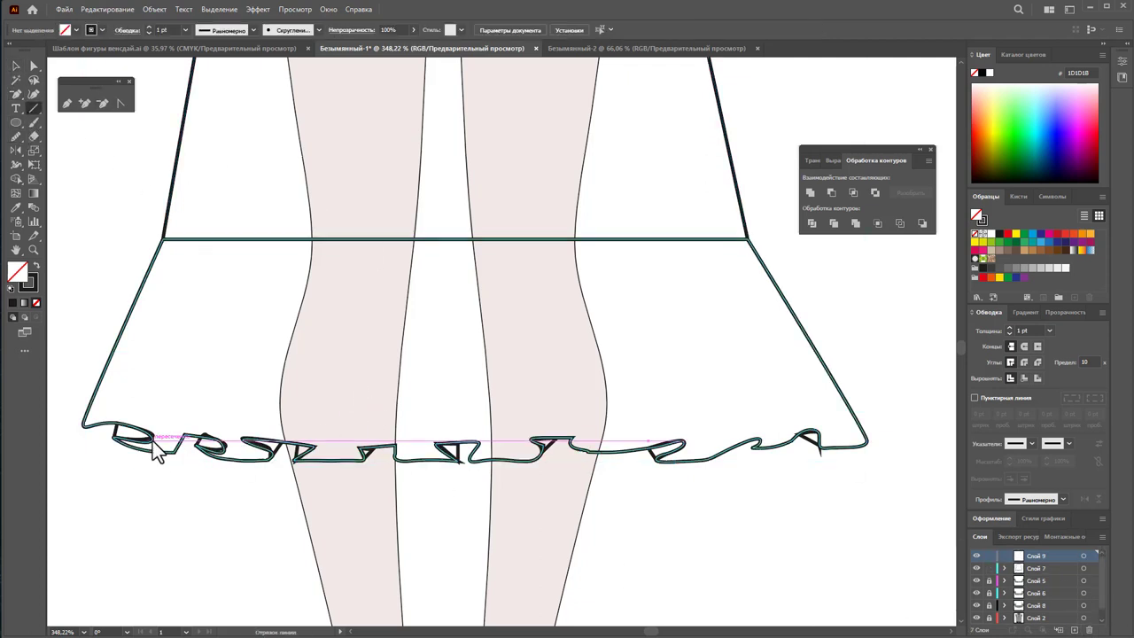
- Draw fold lines up from the hem and down from the waist seam across the skirt's left and centre
{"action": "left_click_drag", "start_coordinate": [153, 436], "coordinate": [183, 282]}
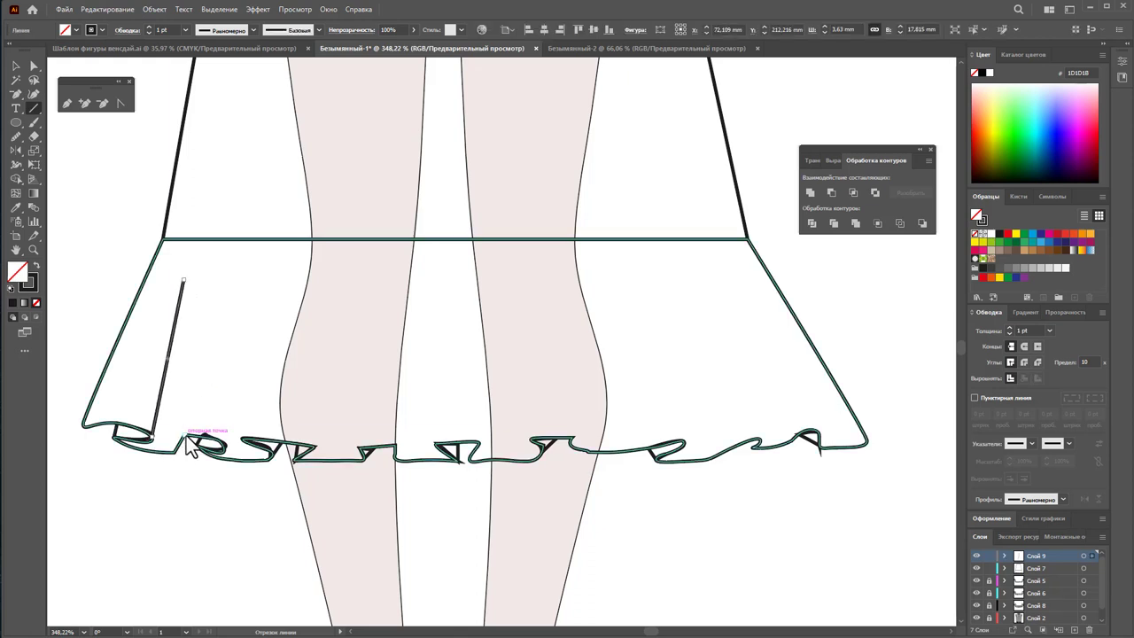
{"action": "left_click_drag", "start_coordinate": [184, 434], "coordinate": [210, 281]}
{"action": "mouse_move", "coordinate": [241, 239]}
{"action": "left_mouse_down"}
{"action": "mouse_move", "coordinate": [207, 423]}
{"action": "mouse_move", "coordinate": [241, 438]}
{"action": "mouse_move", "coordinate": [274, 248]}
{"action": "mouse_move", "coordinate": [264, 252]}
{"action": "mouse_move", "coordinate": [310, 447]}
{"action": "mouse_move", "coordinate": [361, 239]}
{"action": "mouse_move", "coordinate": [343, 330]}
{"action": "mouse_move", "coordinate": [314, 294]}
{"action": "left_mouse_up"}
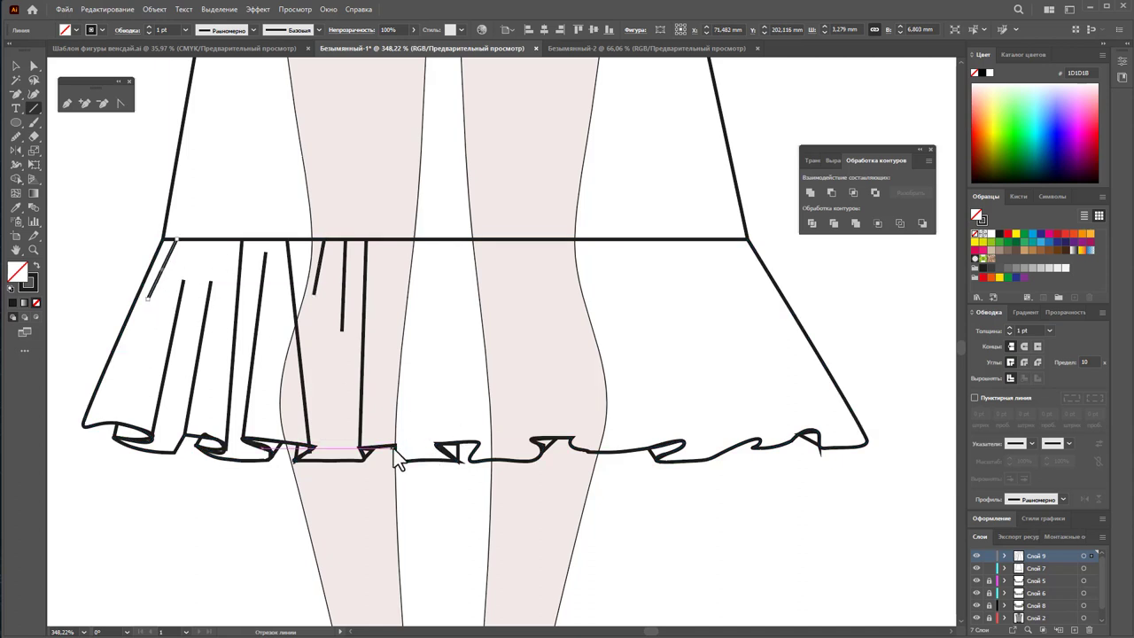
{"action": "left_click_drag", "start_coordinate": [393, 449], "coordinate": [395, 328]}
{"action": "left_click_drag", "start_coordinate": [436, 445], "coordinate": [436, 352]}
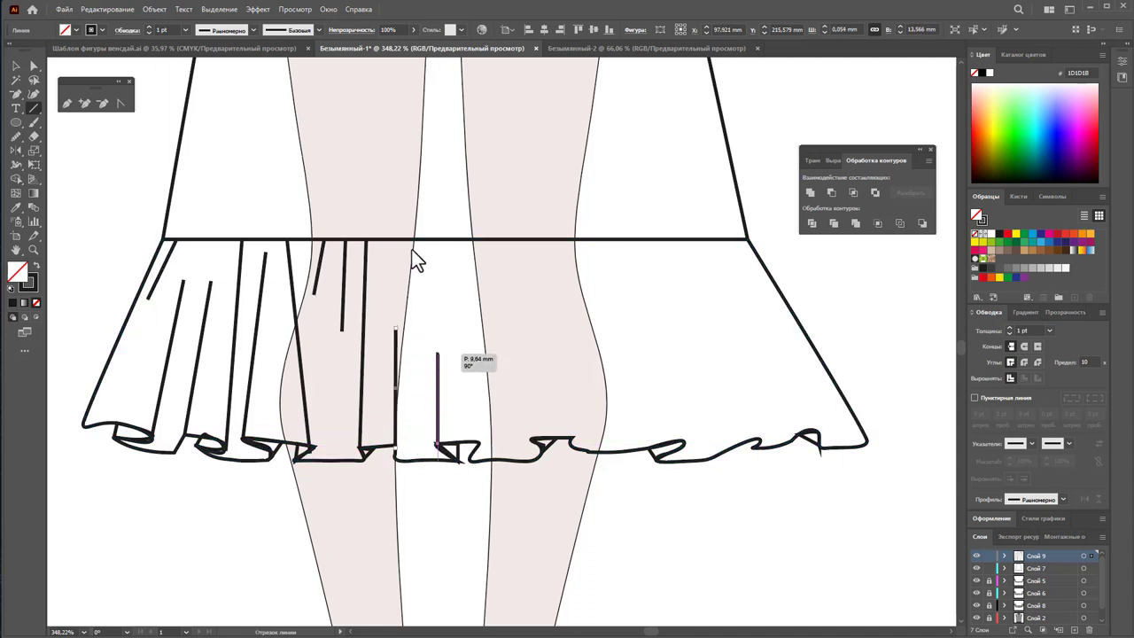
{"action": "left_click_drag", "start_coordinate": [422, 240], "coordinate": [410, 353]}
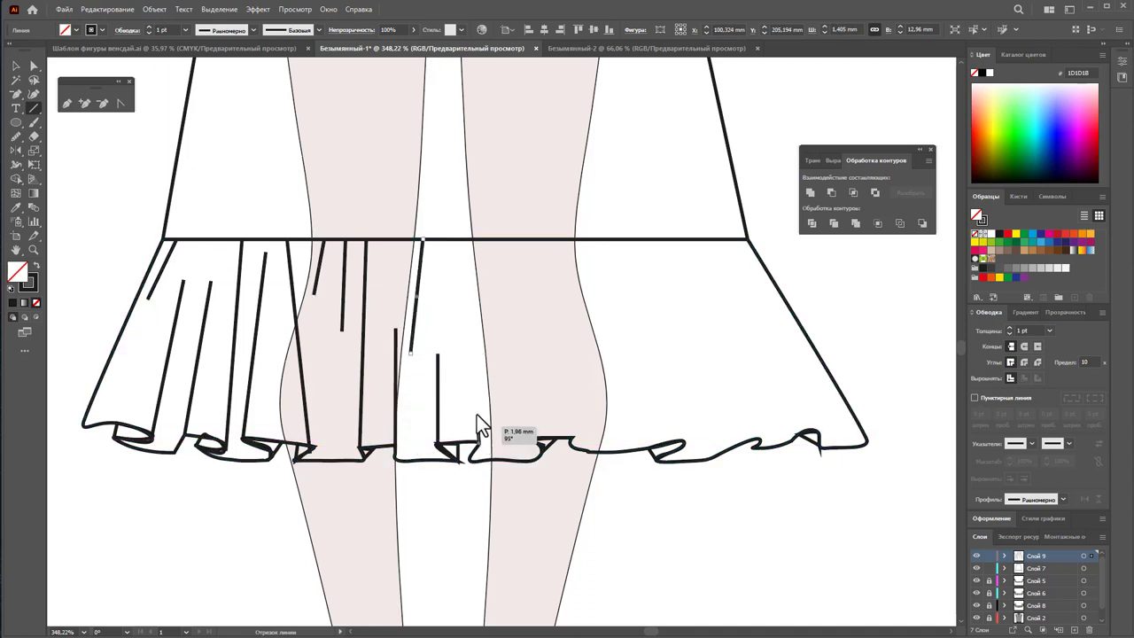
{"action": "left_click_drag", "start_coordinate": [476, 424], "coordinate": [462, 294]}
{"action": "left_click_drag", "start_coordinate": [531, 439], "coordinate": [512, 298]}
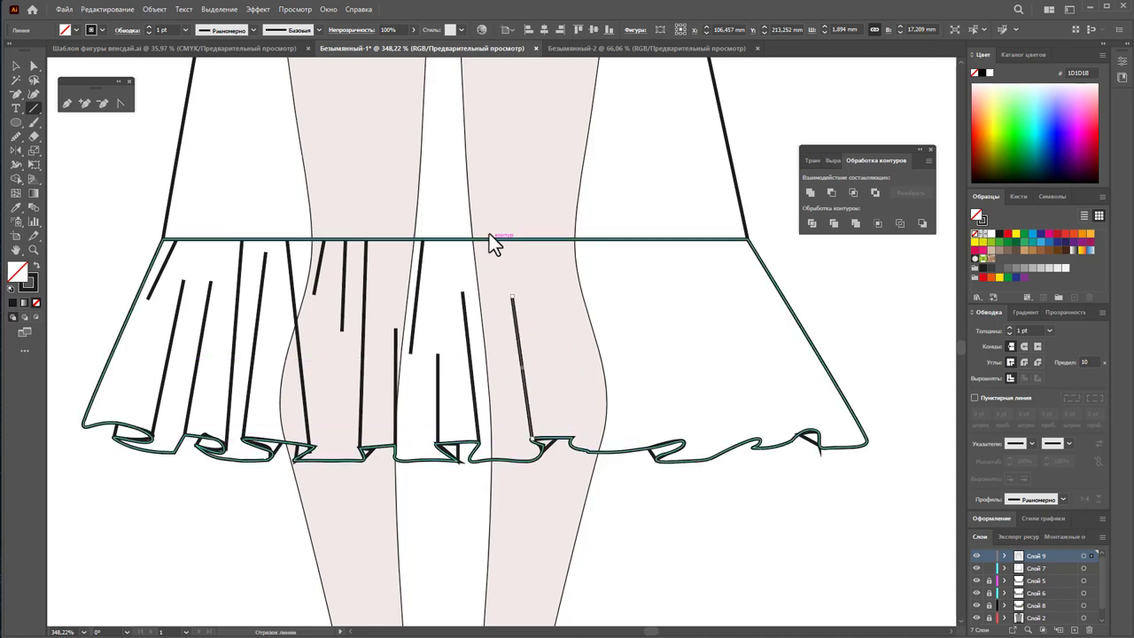
{"action": "left_click_drag", "start_coordinate": [489, 238], "coordinate": [505, 379]}
- Add fold lines across the skirt's right side and short ones below the waistband
{"action": "left_click_drag", "start_coordinate": [572, 438], "coordinate": [533, 243]}
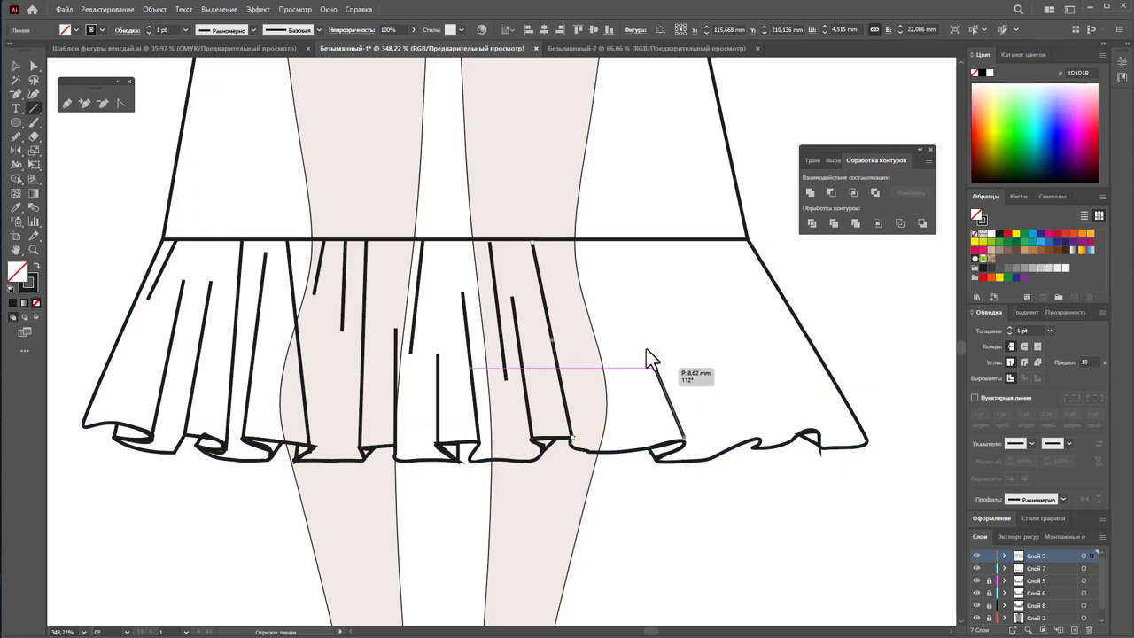
{"action": "left_click_drag", "start_coordinate": [610, 263], "coordinate": [684, 437]}
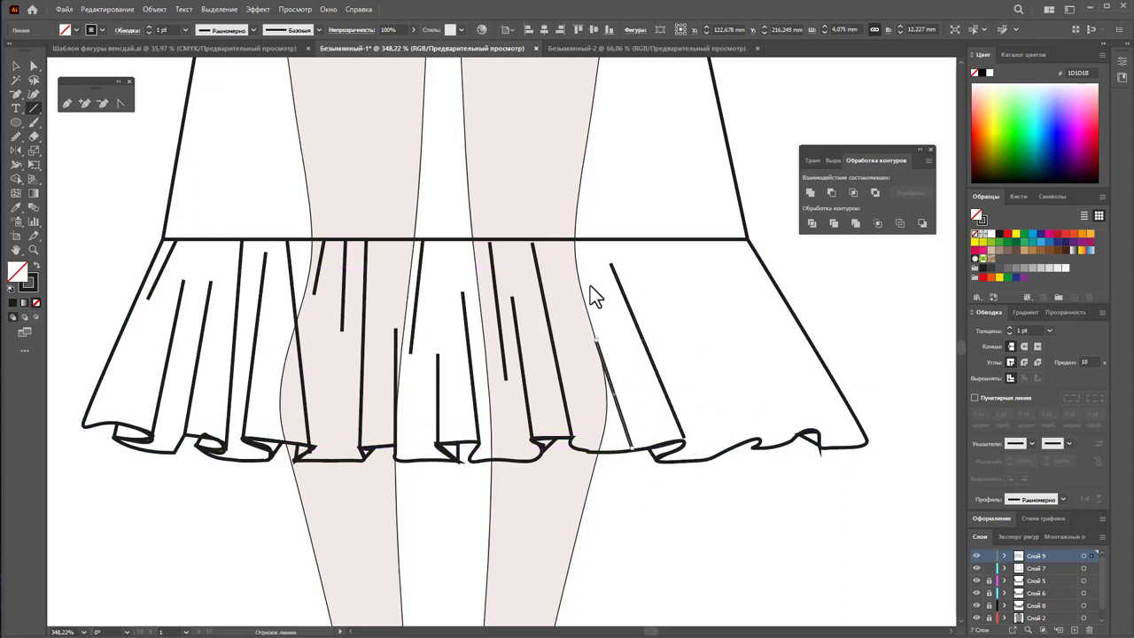
{"action": "left_click_drag", "start_coordinate": [577, 239], "coordinate": [591, 284]}
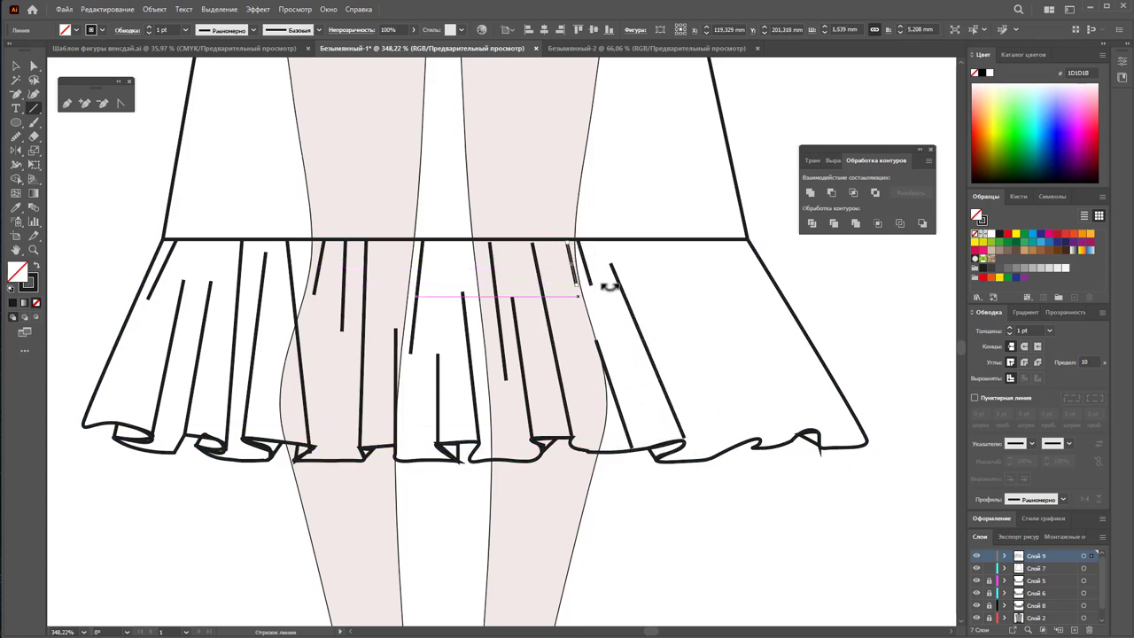
{"action": "left_click_drag", "start_coordinate": [642, 241], "coordinate": [666, 295]}
{"action": "left_click_drag", "start_coordinate": [759, 438], "coordinate": [694, 280]}
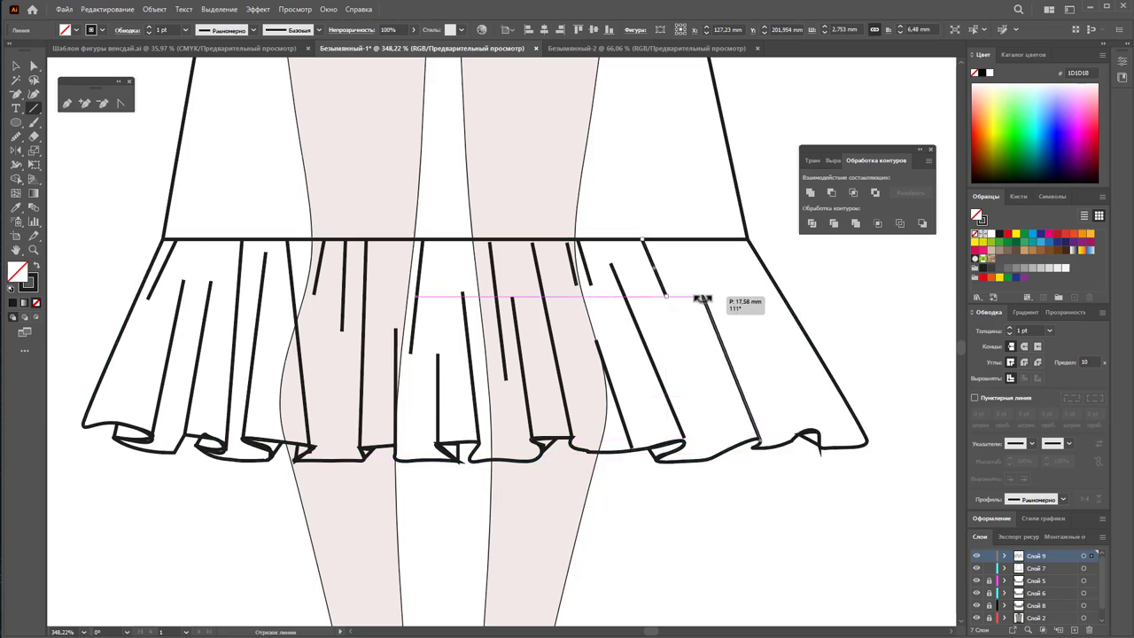
{"action": "mouse_move", "coordinate": [811, 431]}
{"action": "left_mouse_down"}
{"action": "mouse_move", "coordinate": [735, 272]}
{"action": "mouse_move", "coordinate": [718, 276]}
{"action": "left_mouse_up"}
{"action": "key", "text": "ctrl+z"}
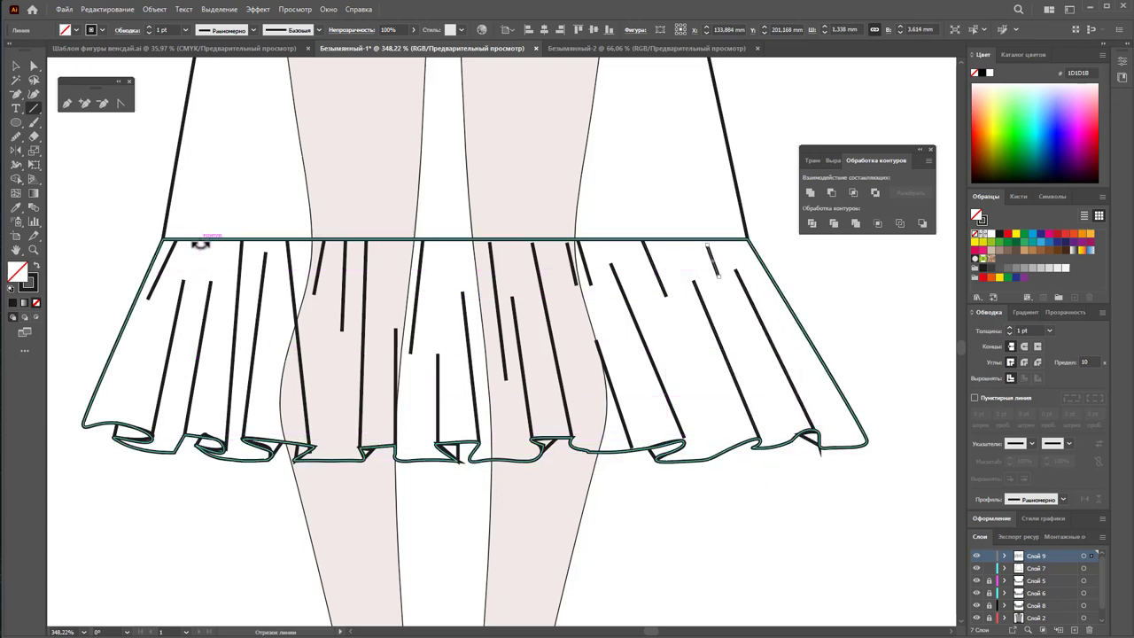
{"action": "left_click_drag", "start_coordinate": [227, 268], "coordinate": [224, 251]}
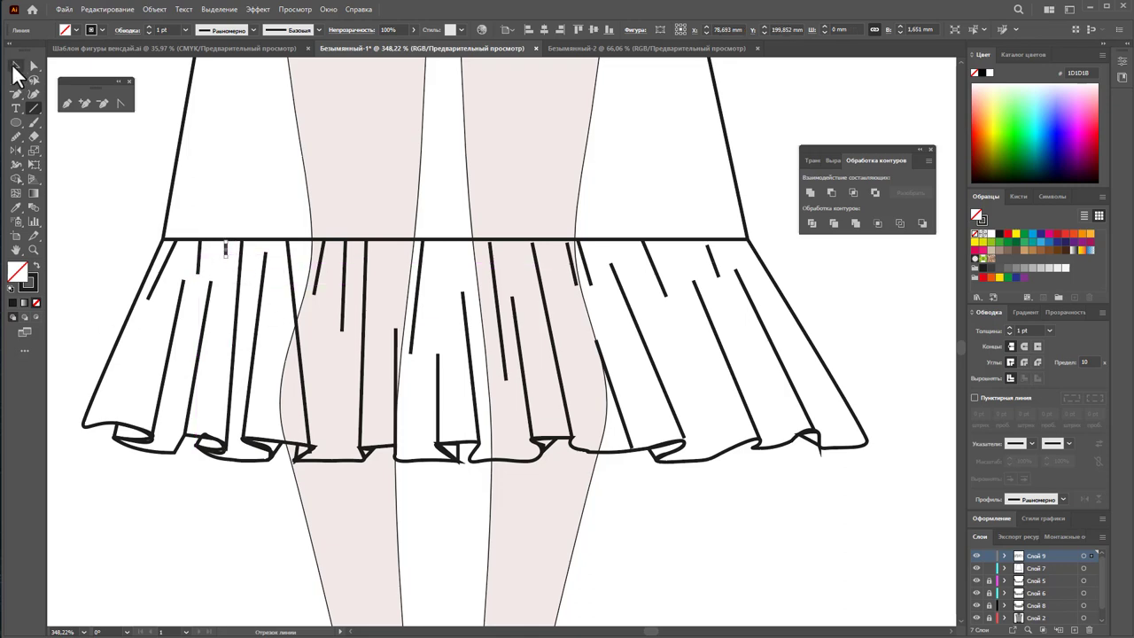
- Lock the skirt outline's layer and group the selected skirt fold lines
{"action": "left_click", "coordinate": [14, 68]}
{"action": "left_click", "coordinate": [413, 395]}
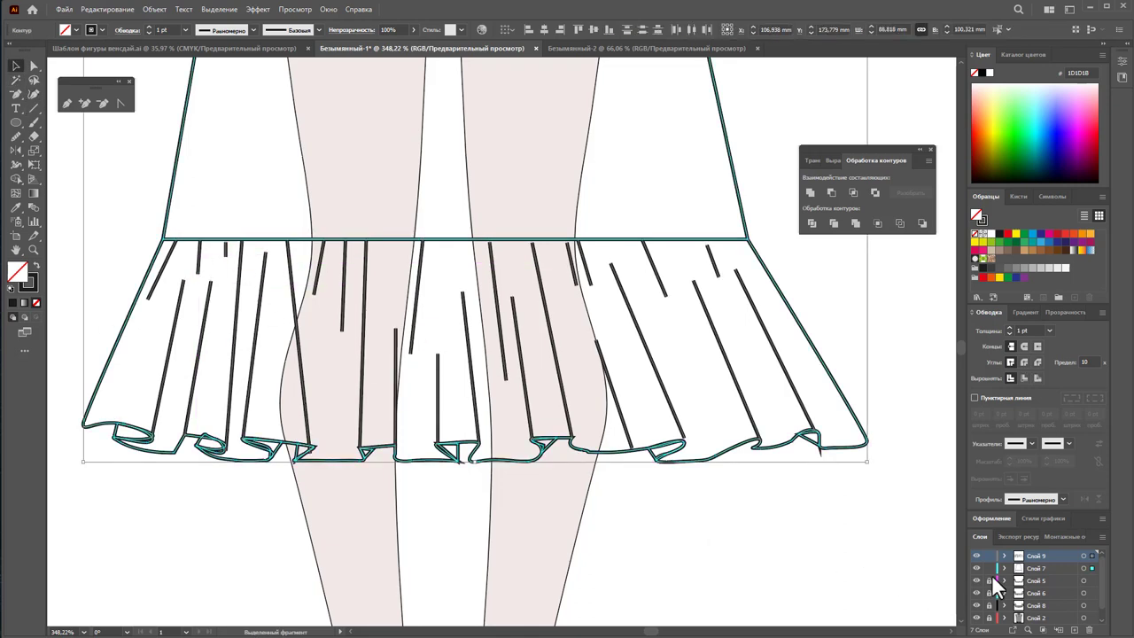
{"action": "left_click", "coordinate": [989, 569]}
{"action": "right_click", "coordinate": [447, 381]}
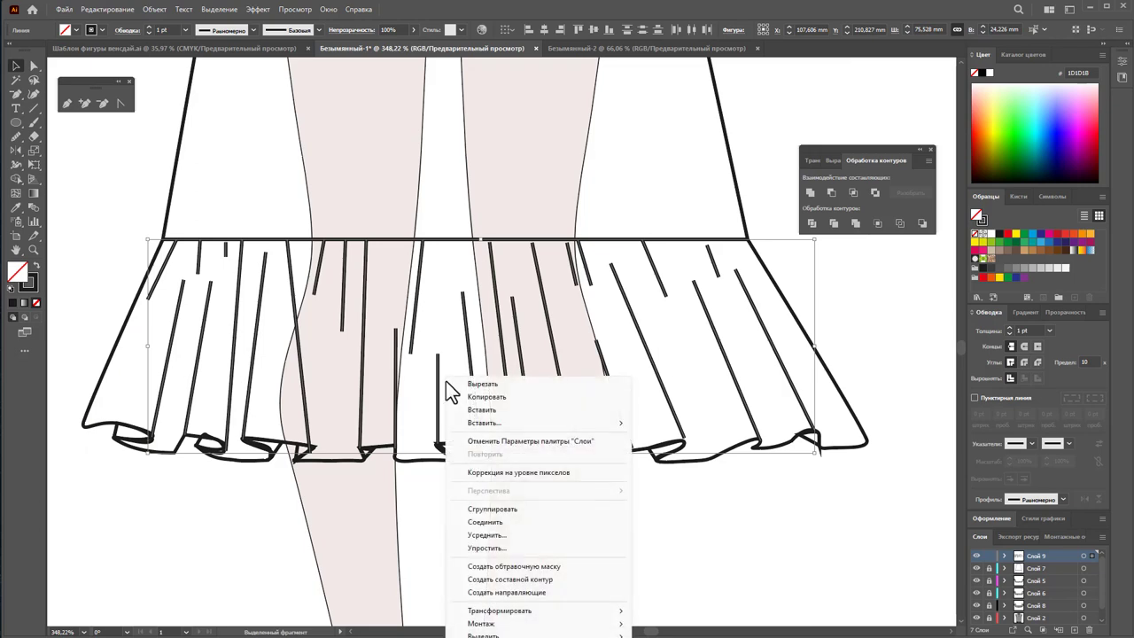
{"action": "left_click", "coordinate": [492, 509]}
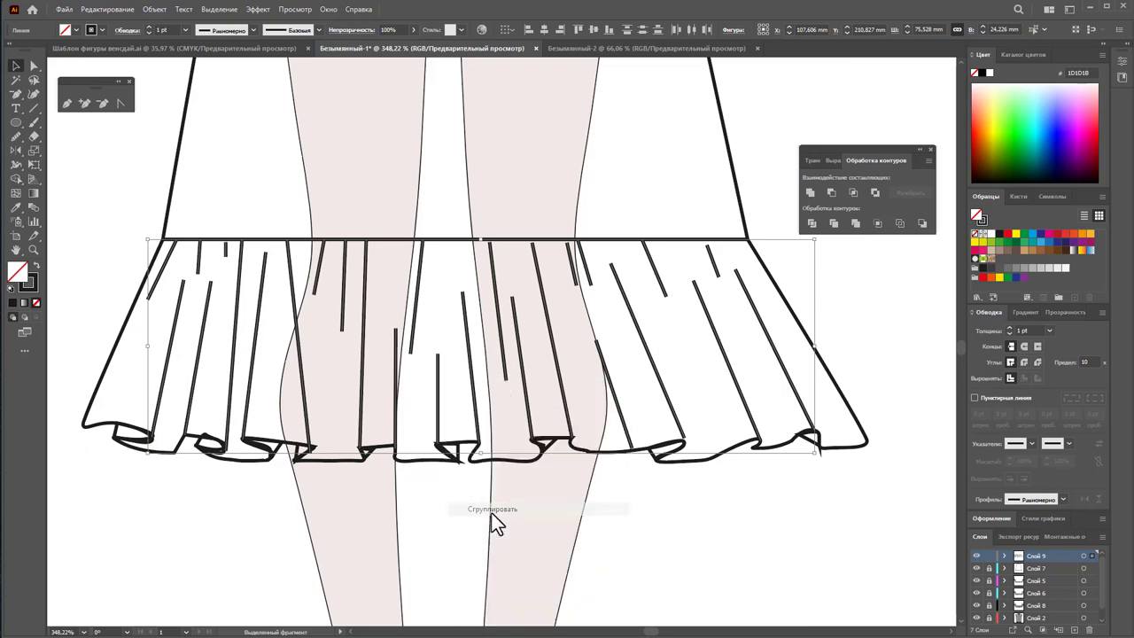
- Give the grouped fold lines a 0,25 pt stroke with a tapered width profile
{"action": "left_click", "coordinate": [1048, 330]}
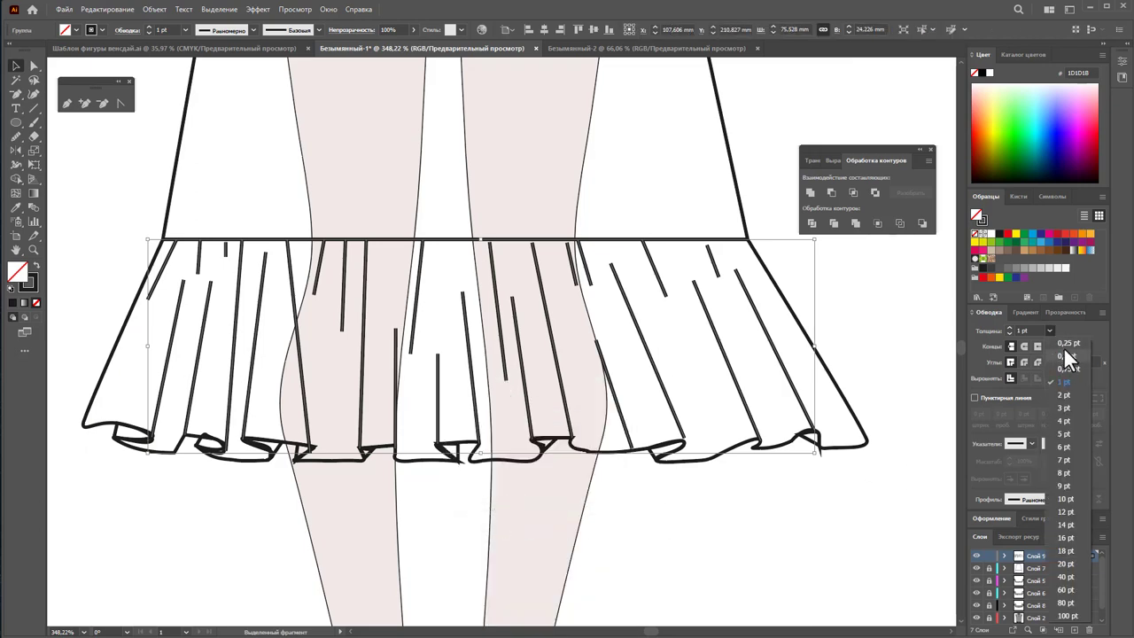
{"action": "left_click", "coordinate": [1064, 345]}
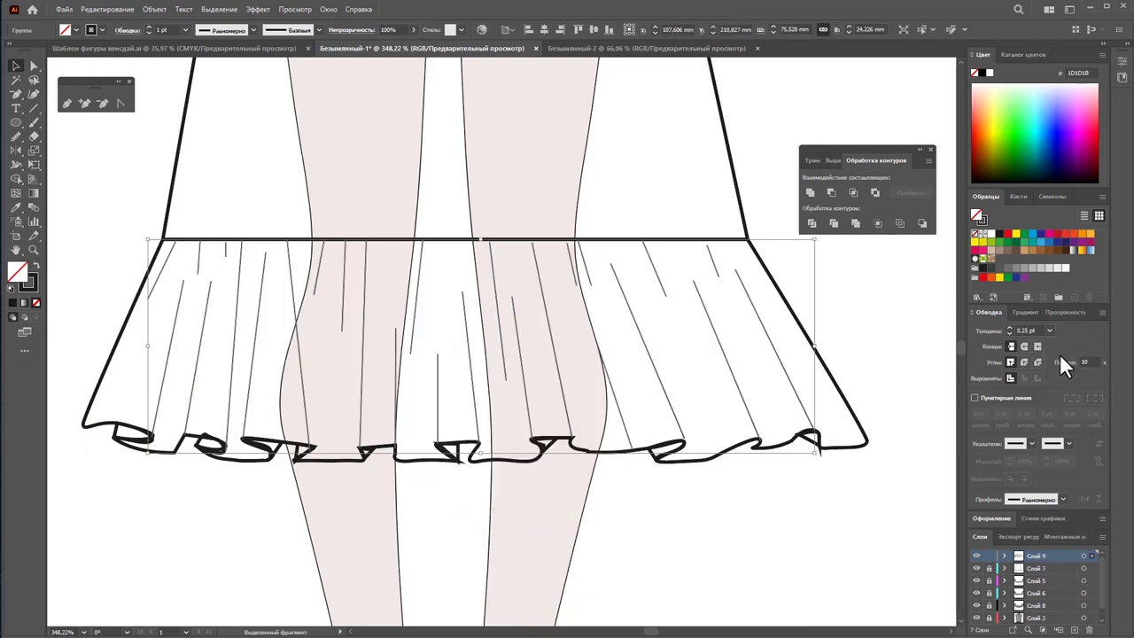
{"action": "left_click", "coordinate": [1063, 500]}
{"action": "left_click", "coordinate": [1032, 624]}
{"action": "left_click", "coordinate": [800, 565]}
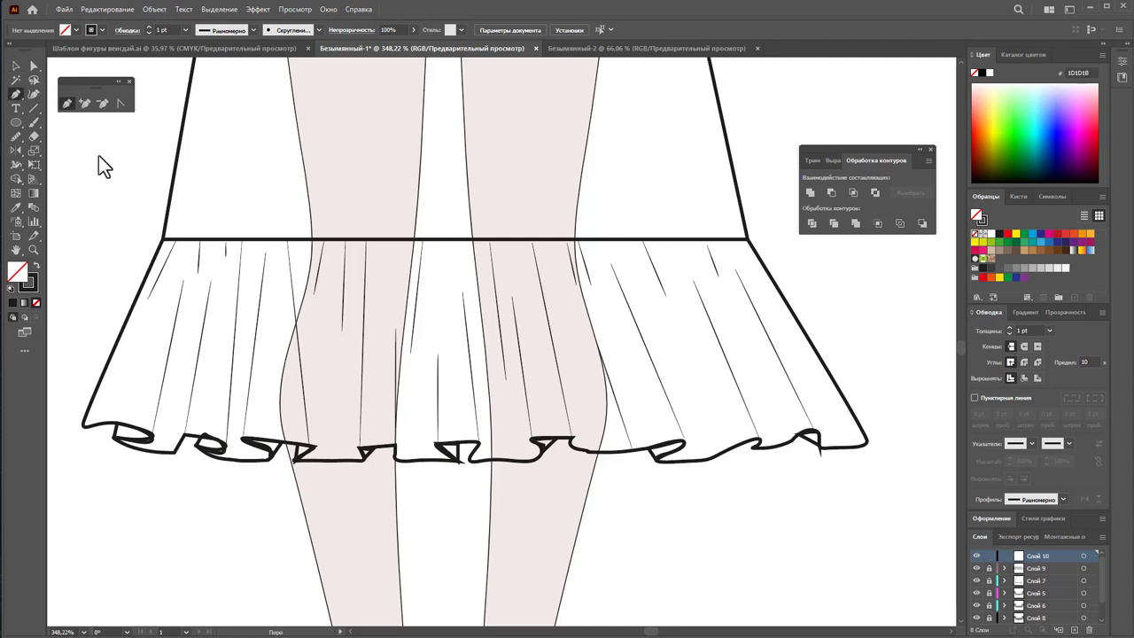
- Draw a pointed fold shape and two fold lines down to the hem at the ruffle's left end
{"action": "left_click", "coordinate": [156, 428]}
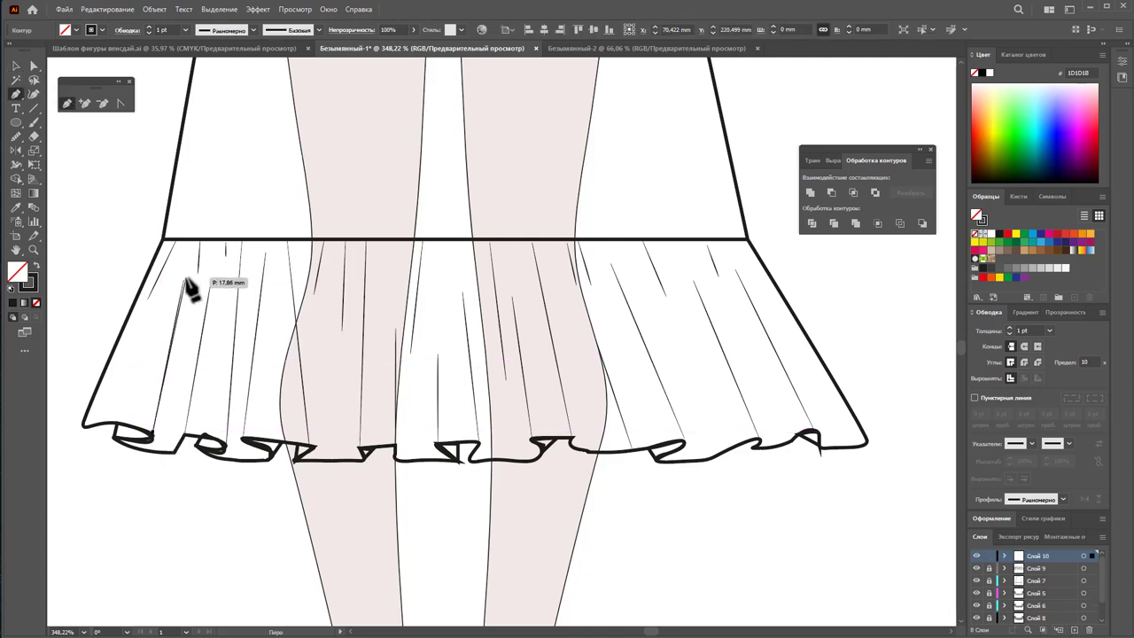
{"action": "left_click", "coordinate": [186, 279]}
{"action": "left_click", "coordinate": [170, 439]}
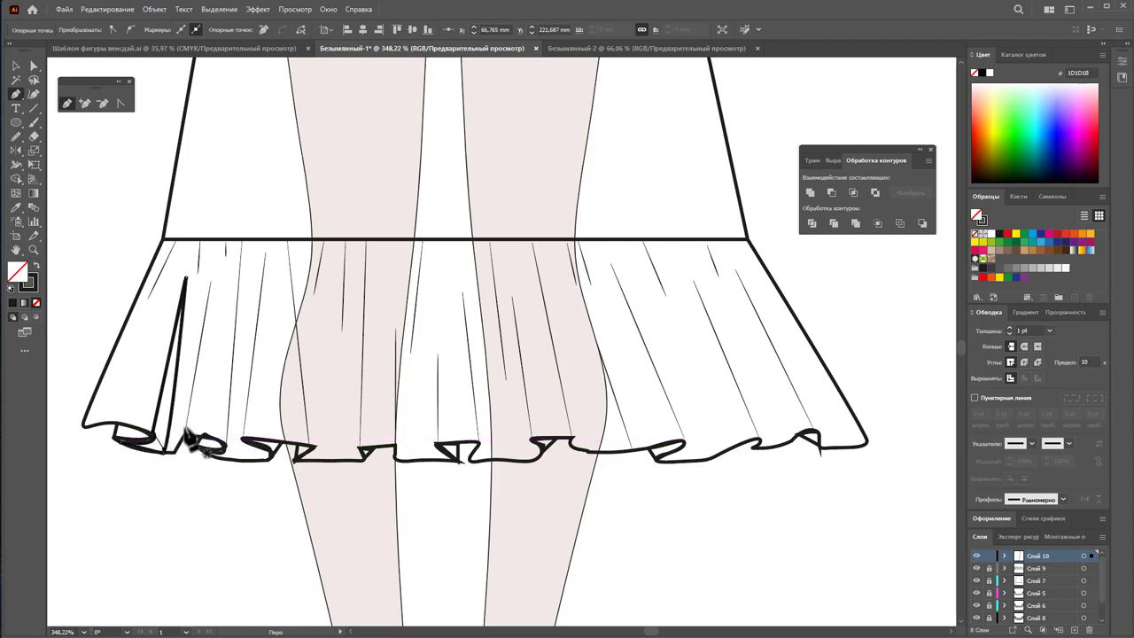
{"action": "left_click", "coordinate": [204, 294]}
{"action": "left_click", "coordinate": [195, 359]}
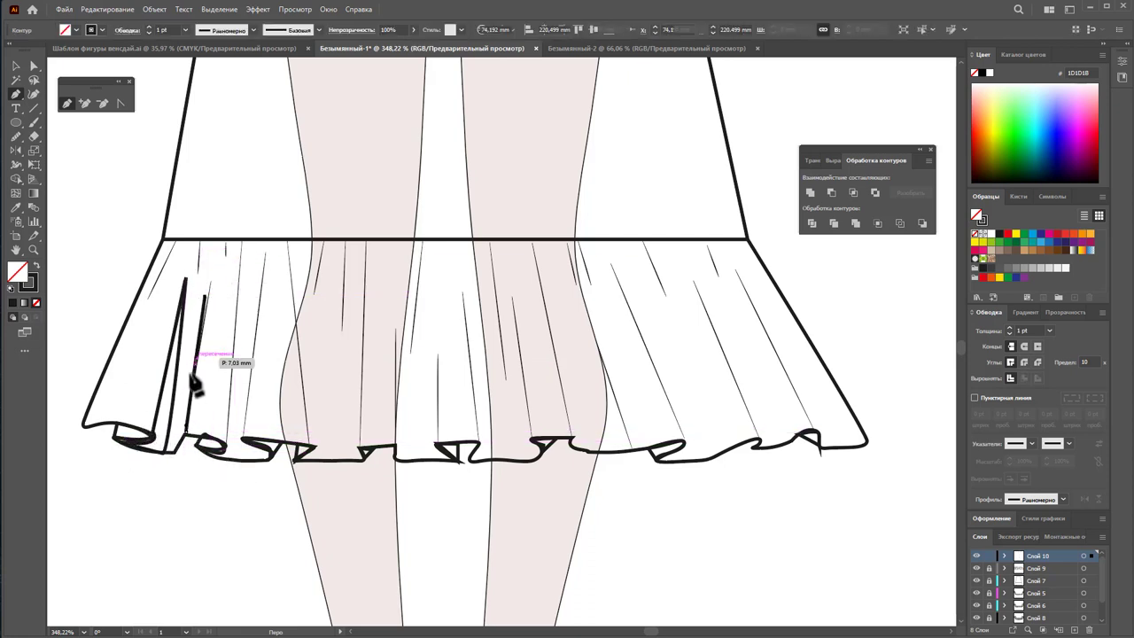
{"action": "left_click", "coordinate": [187, 434]}
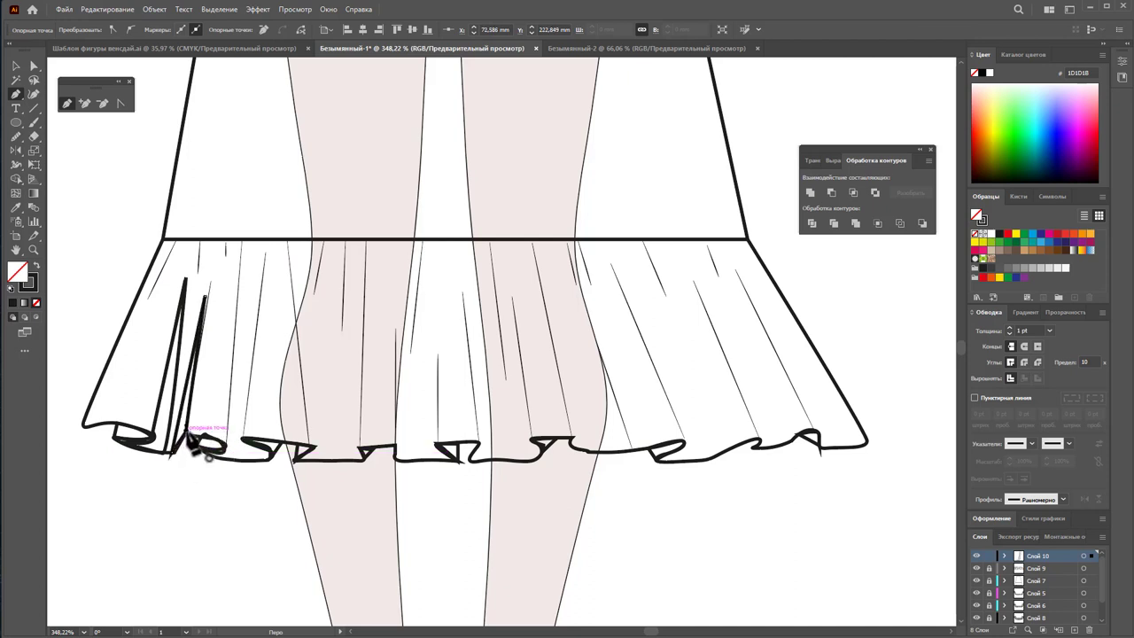
{"action": "left_click", "coordinate": [234, 352]}
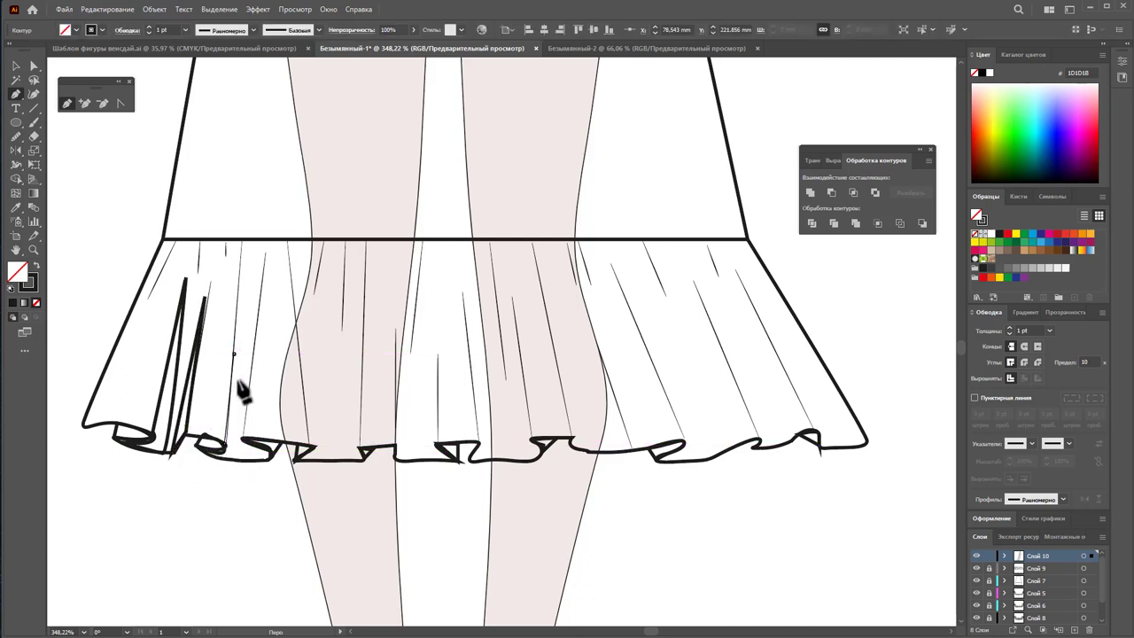
{"action": "left_click", "coordinate": [238, 458]}
{"action": "left_click", "coordinate": [228, 443]}
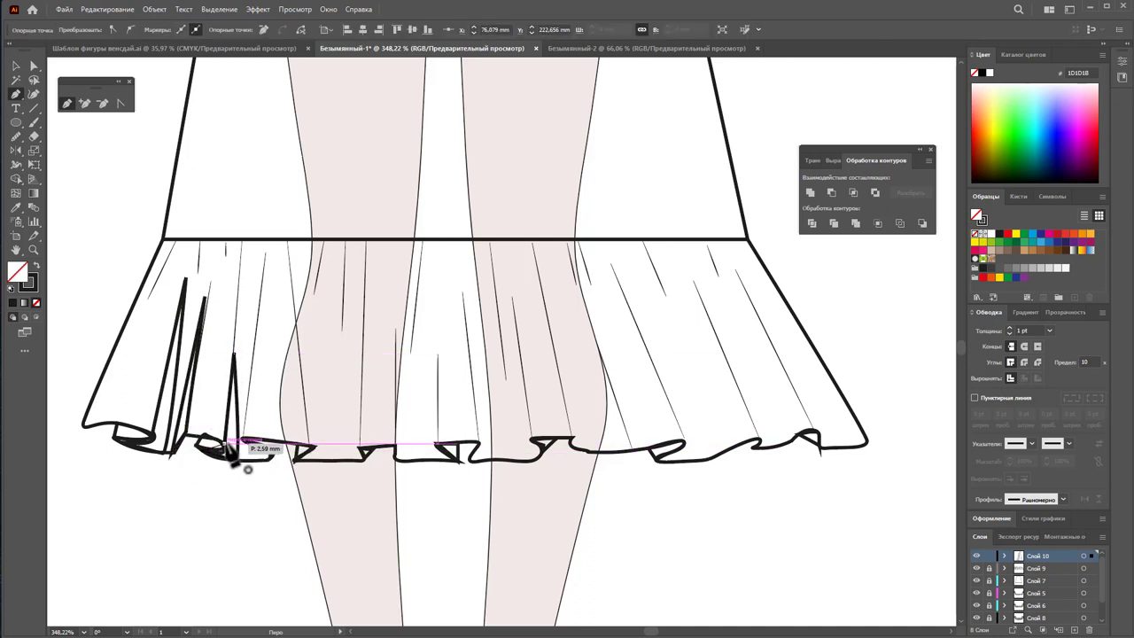
- Add four more tapered fold lines reaching the hem across the middle of the ruffle
{"action": "left_click", "coordinate": [308, 440]}
{"action": "left_click", "coordinate": [294, 296]}
{"action": "left_click", "coordinate": [331, 456]}
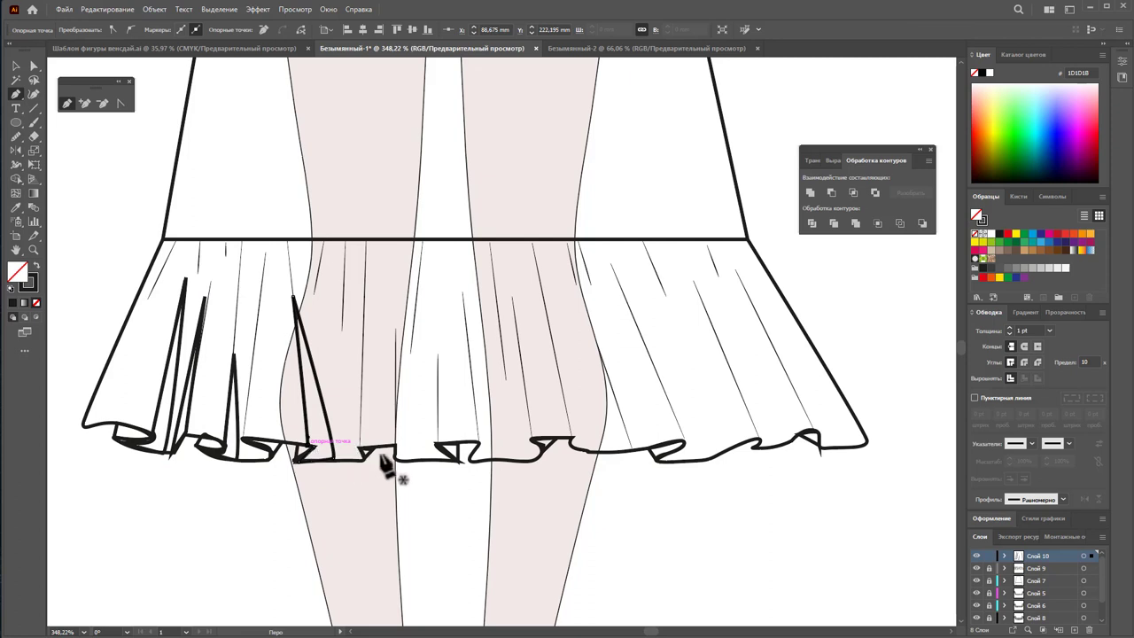
{"action": "left_click", "coordinate": [362, 329]}
{"action": "left_click", "coordinate": [355, 450]}
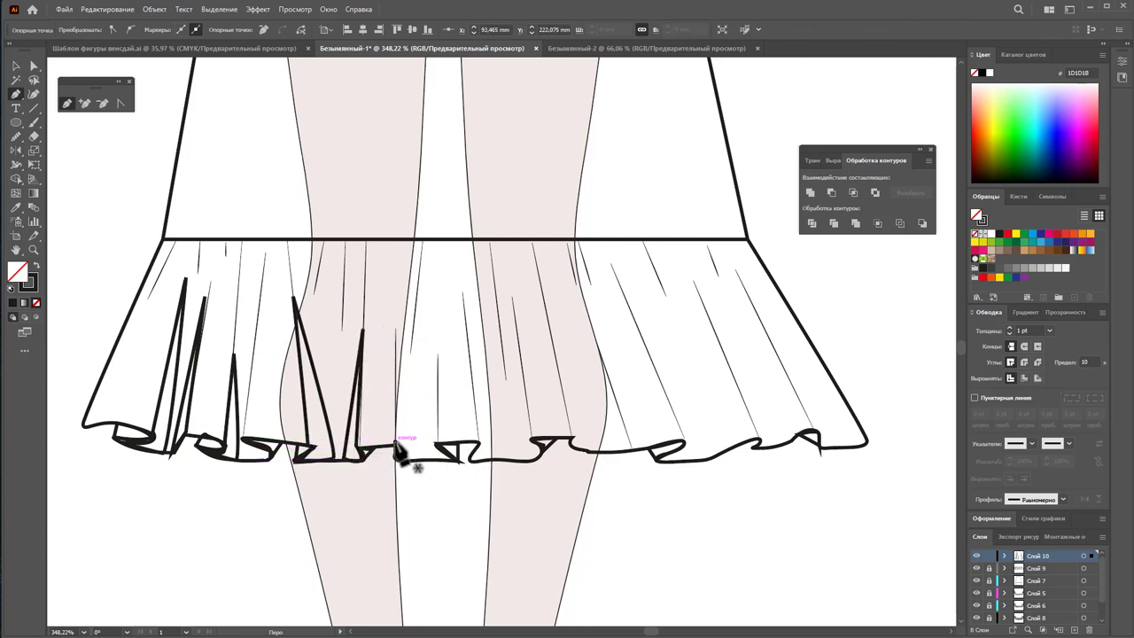
{"action": "left_click", "coordinate": [395, 296]}
{"action": "left_click", "coordinate": [400, 454]}
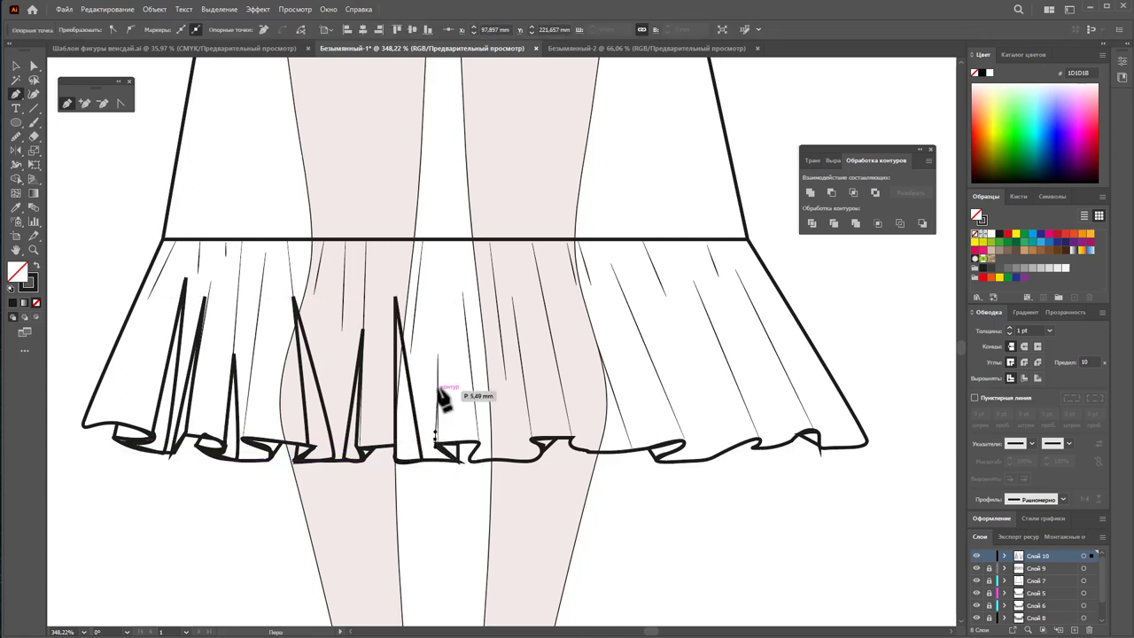
{"action": "left_click", "coordinate": [437, 353]}
{"action": "left_click", "coordinate": [433, 459]}
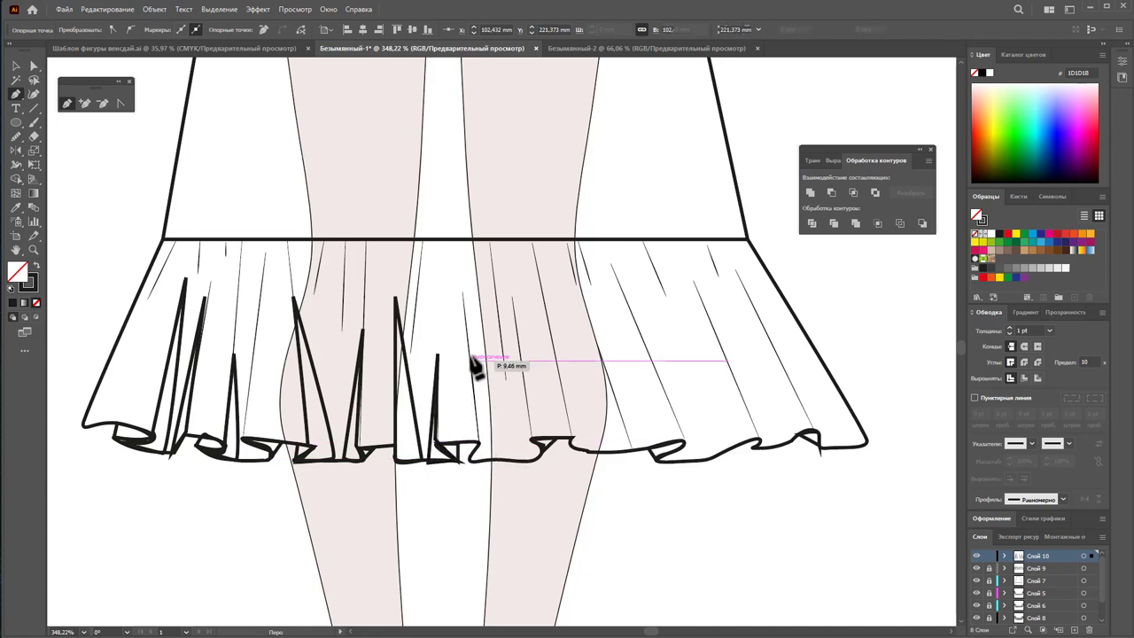
- Draw fold paths over the right leg, tracing the hem beneath them
{"action": "left_click", "coordinate": [467, 327]}
{"action": "left_click", "coordinate": [512, 458]}
{"action": "left_click", "coordinate": [470, 464]}
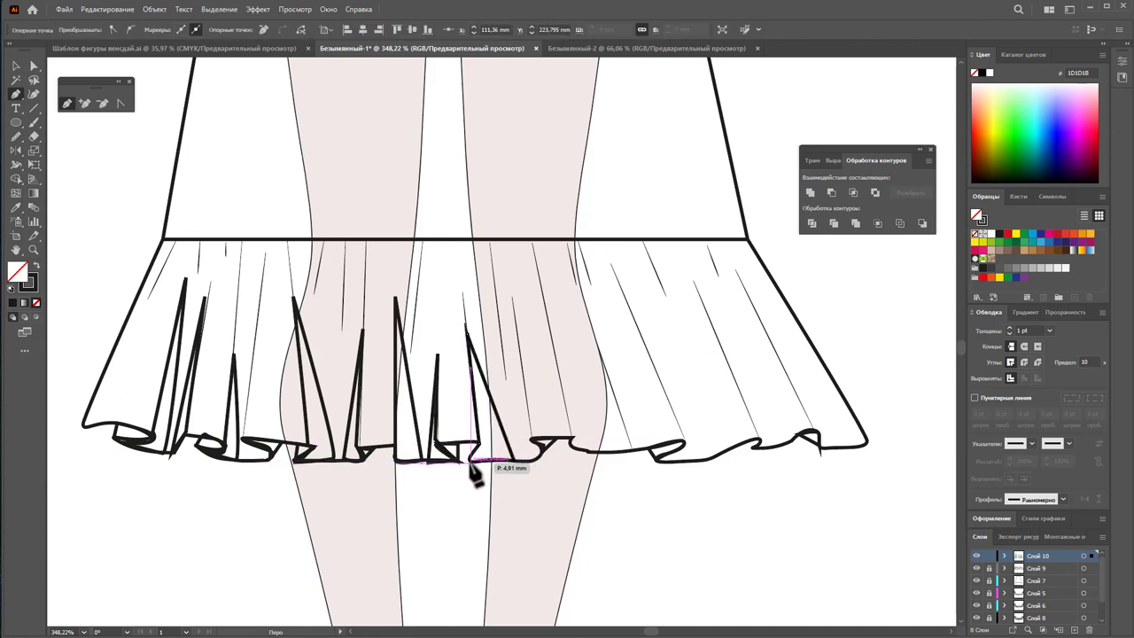
{"action": "left_click", "coordinate": [529, 442]}
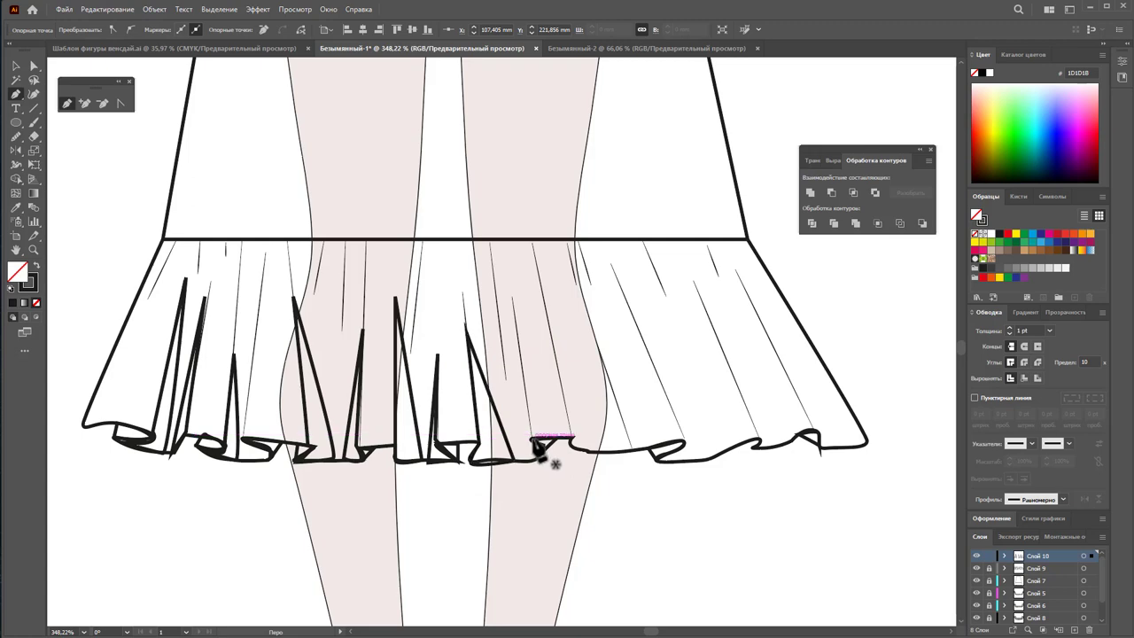
{"action": "left_click", "coordinate": [519, 296], "text": "ctrl"}
{"action": "left_click", "coordinate": [509, 278]}
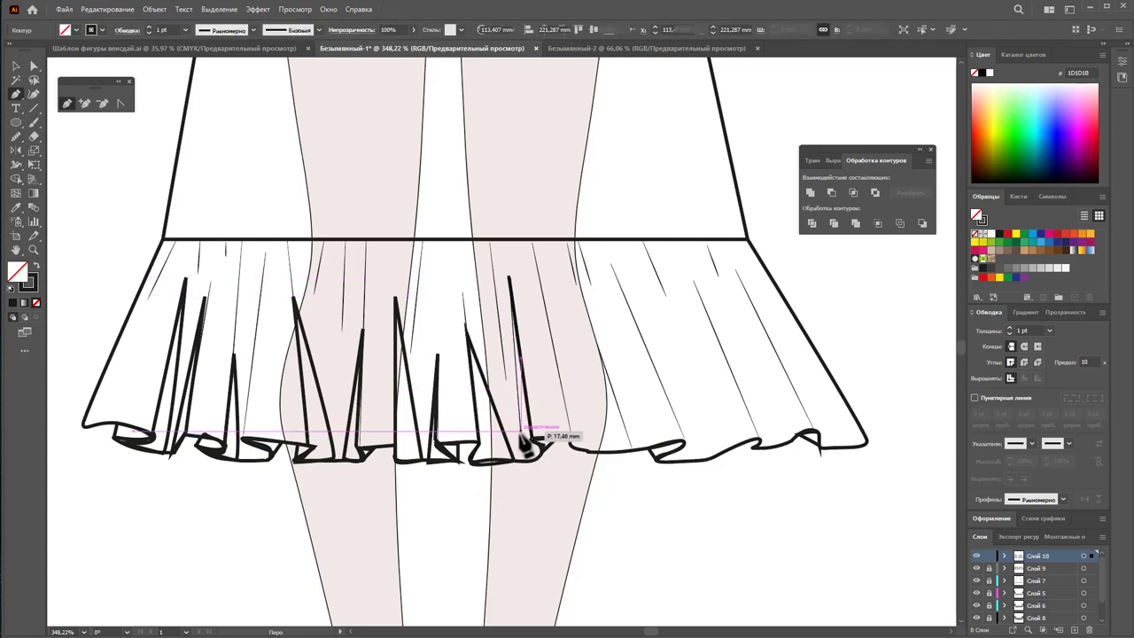
{"action": "left_click", "coordinate": [531, 458]}
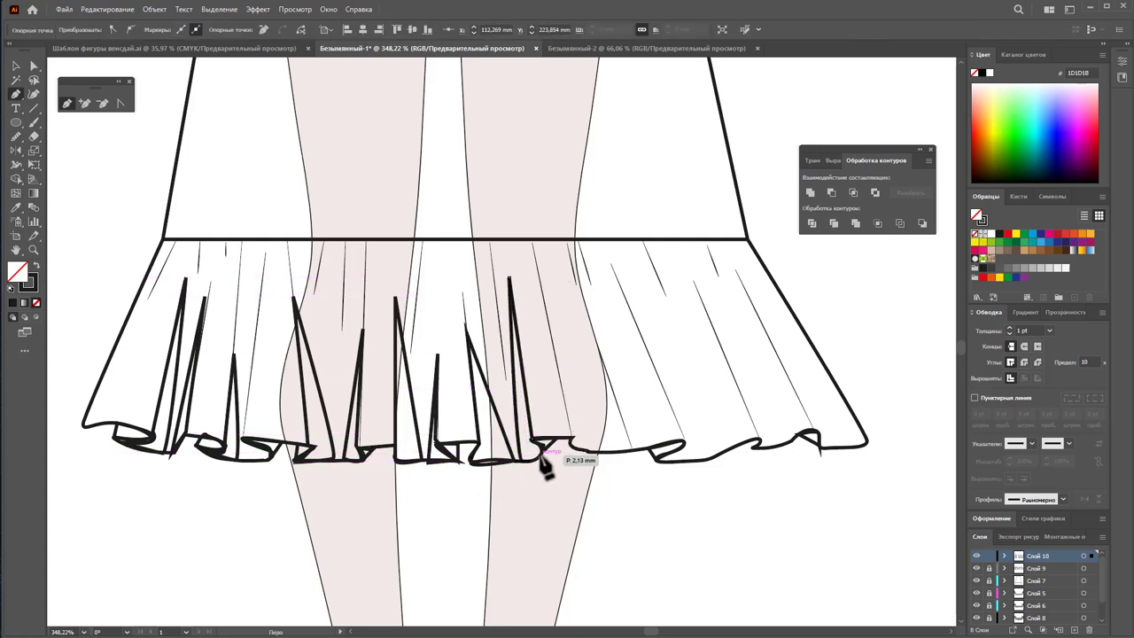
{"action": "left_click", "coordinate": [537, 449]}
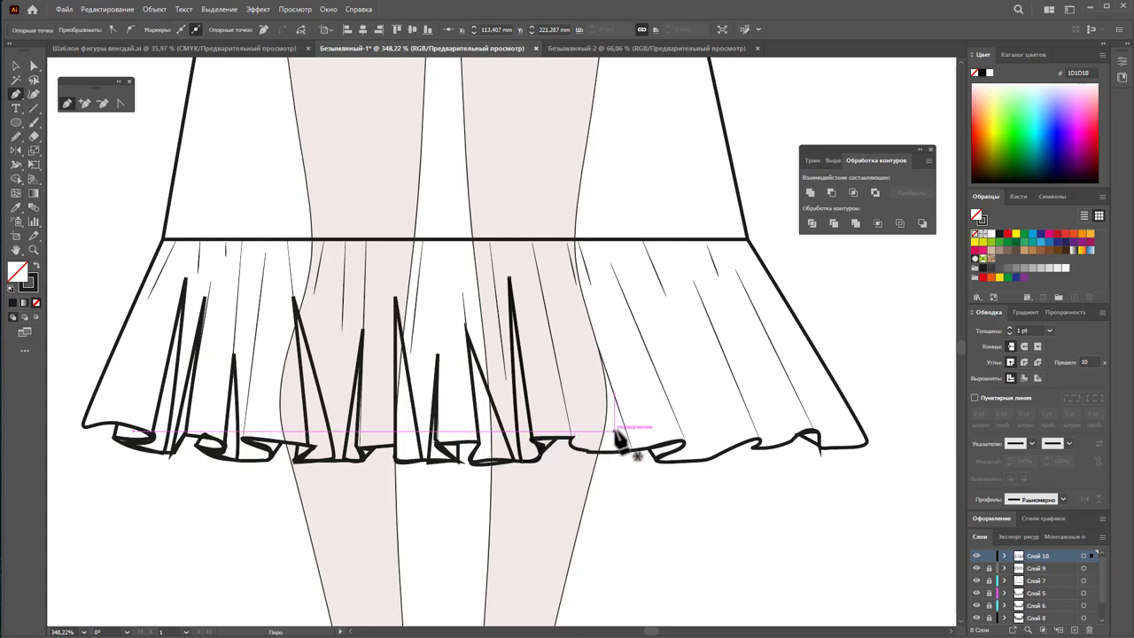
- Draw two triangular folds right of centre, curving their edges along the hem
{"action": "left_click", "coordinate": [572, 440]}
{"action": "left_click", "coordinate": [549, 320]}
{"action": "left_click", "coordinate": [603, 447]}
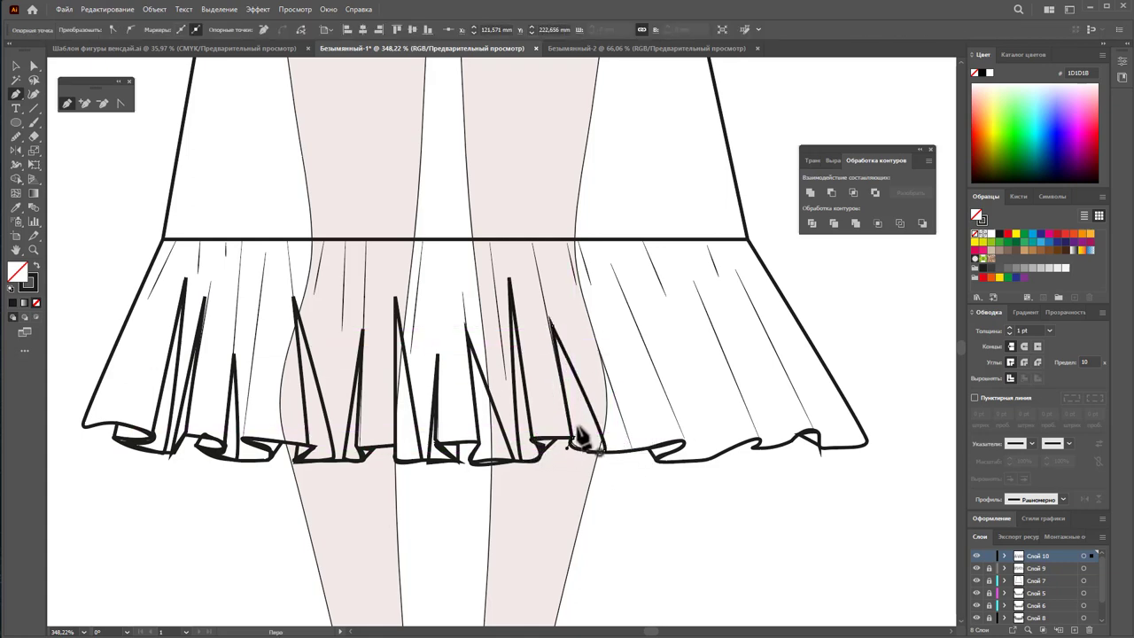
{"action": "left_click", "coordinate": [576, 436]}
{"action": "left_click", "coordinate": [682, 441]}
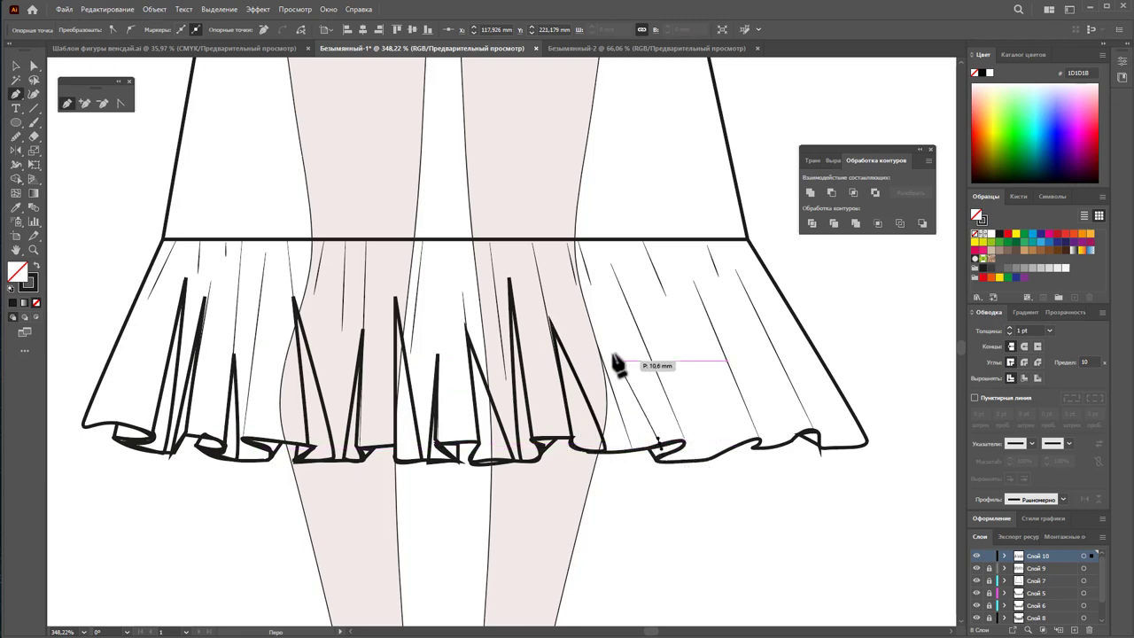
{"action": "left_click", "coordinate": [598, 316]}
{"action": "left_click", "coordinate": [636, 449]}
{"action": "left_click", "coordinate": [655, 456]}
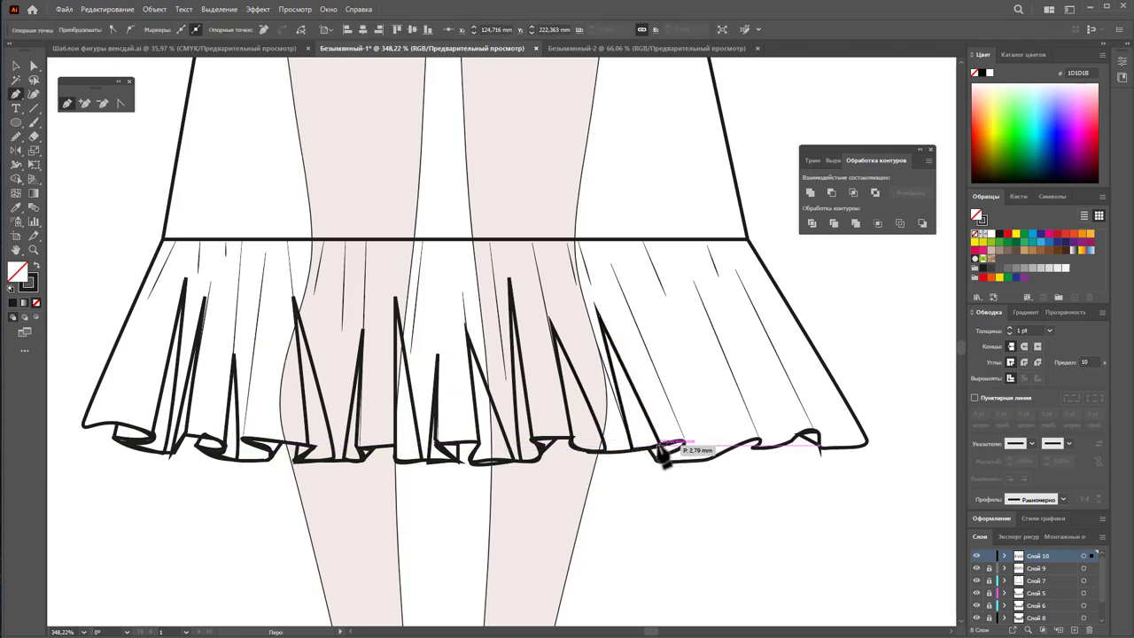
{"action": "mouse_move", "coordinate": [685, 444]}
{"action": "left_mouse_down"}
{"action": "mouse_move", "coordinate": [661, 463]}
{"action": "mouse_move", "coordinate": [678, 455]}
{"action": "left_mouse_up"}
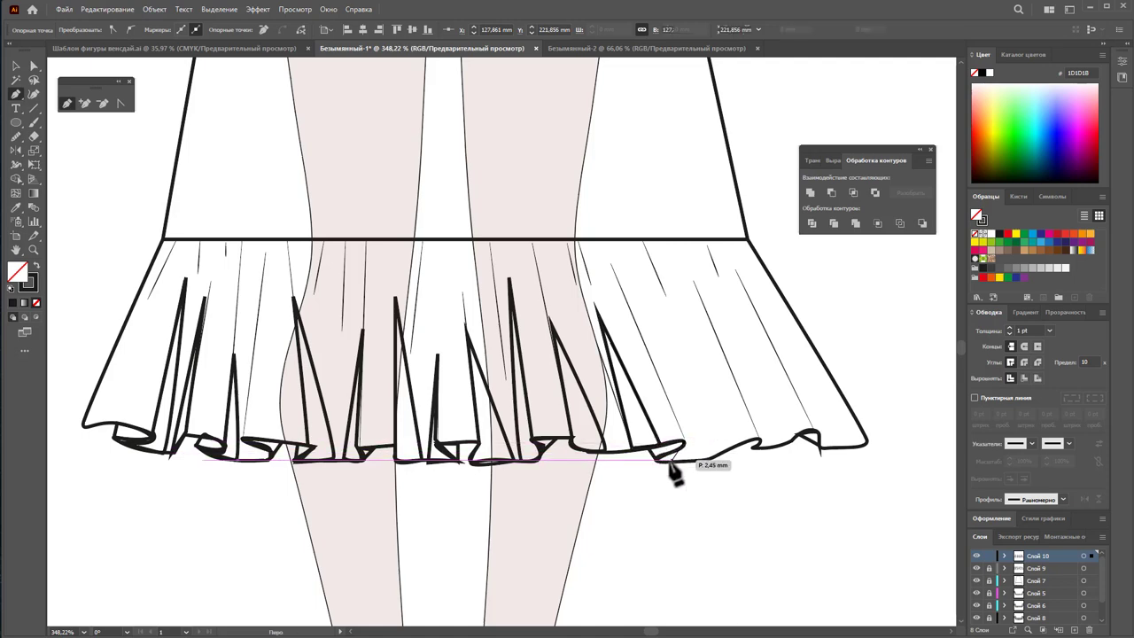
{"action": "mouse_move", "coordinate": [663, 454]}
{"action": "left_mouse_down"}
{"action": "mouse_move", "coordinate": [665, 472]}
{"action": "mouse_move", "coordinate": [711, 463]}
{"action": "left_mouse_up"}
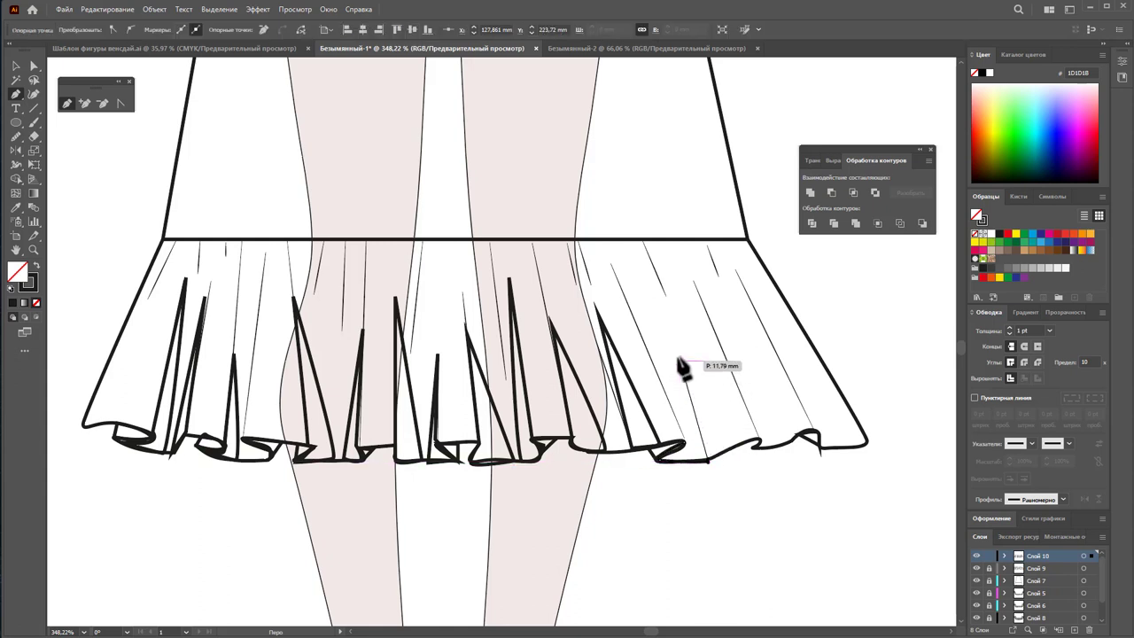
- Add three long folds with curved hem ends toward the ruffle's right edge
{"action": "left_click", "coordinate": [604, 240]}
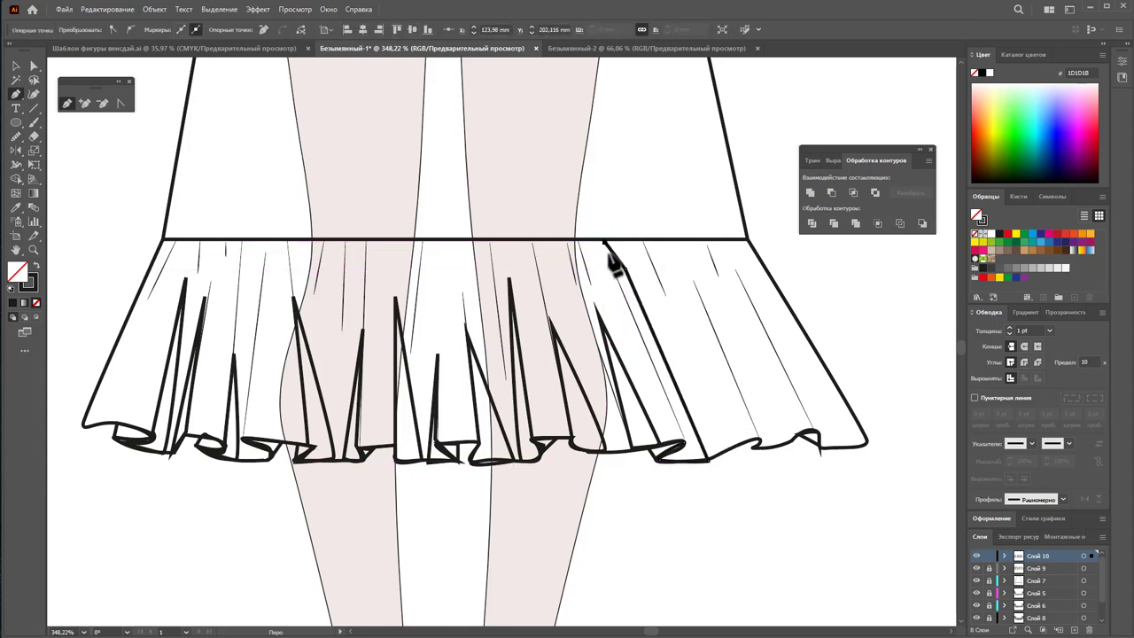
{"action": "left_click", "coordinate": [706, 460]}
{"action": "left_click_drag", "start_coordinate": [698, 472], "coordinate": [704, 463]}
{"action": "key", "text": "Escape"}
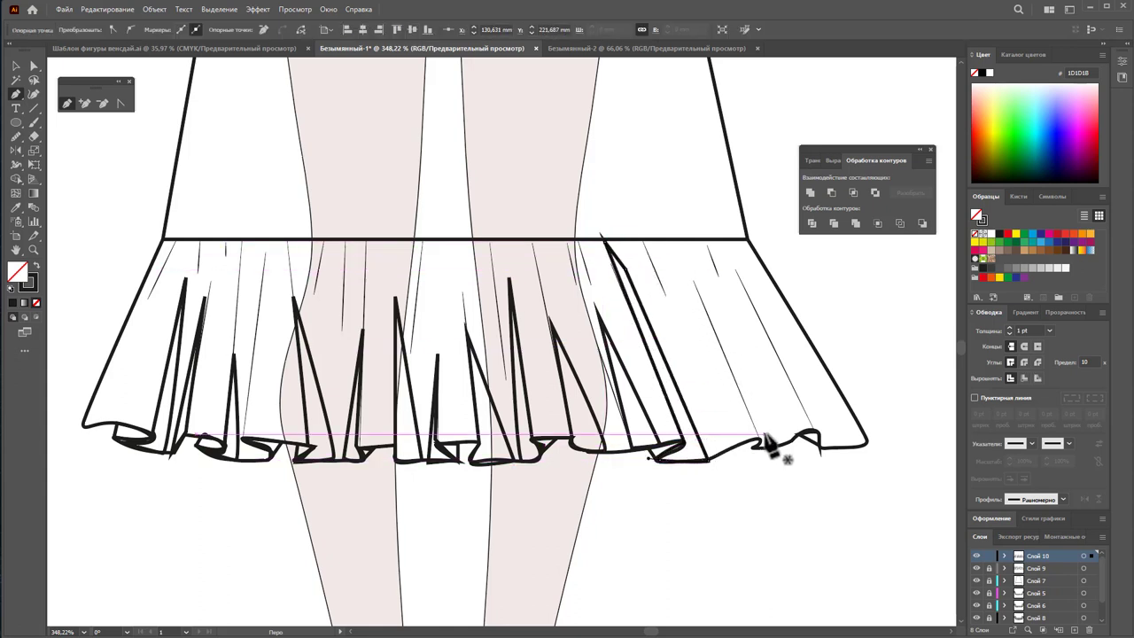
{"action": "left_click", "coordinate": [686, 263]}
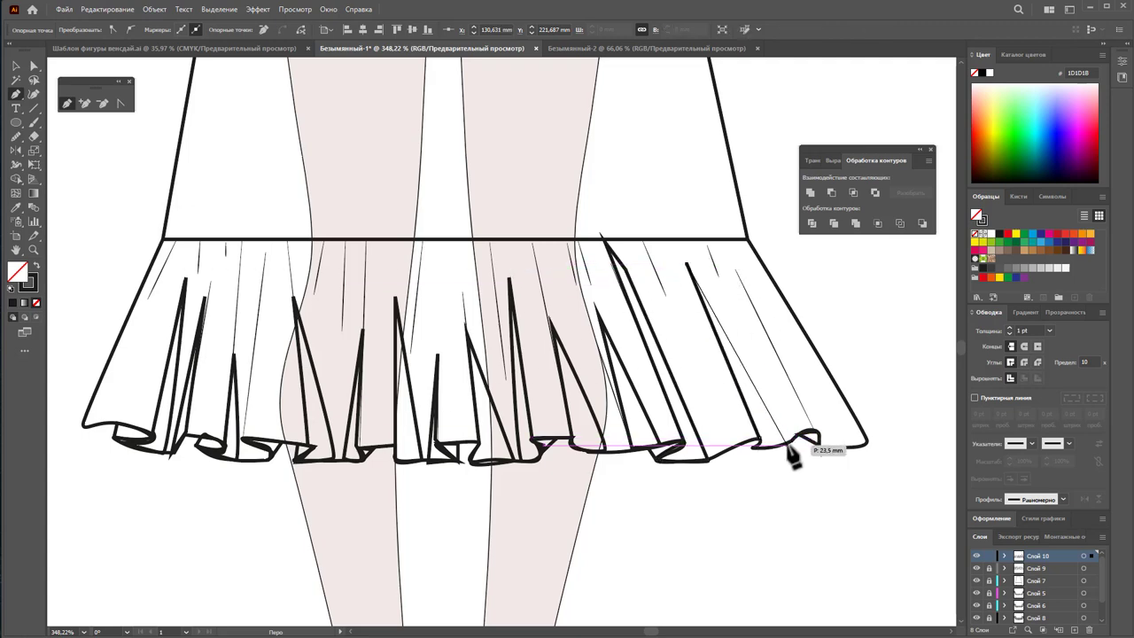
{"action": "left_click", "coordinate": [759, 443]}
{"action": "left_click_drag", "start_coordinate": [760, 443], "coordinate": [764, 448]}
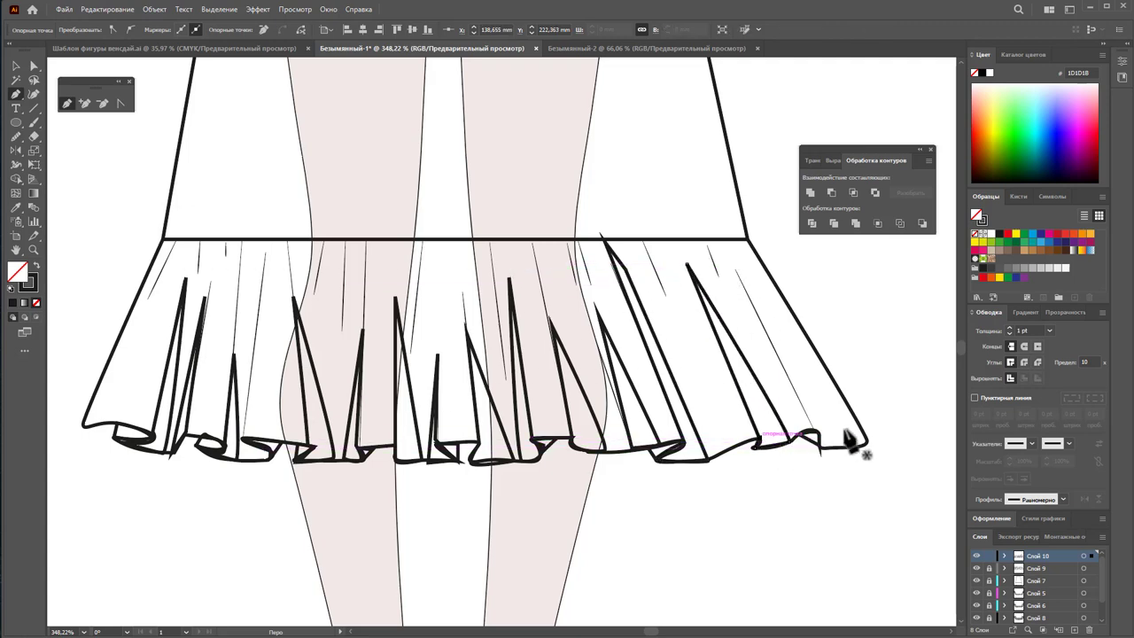
{"action": "left_click", "coordinate": [758, 310]}
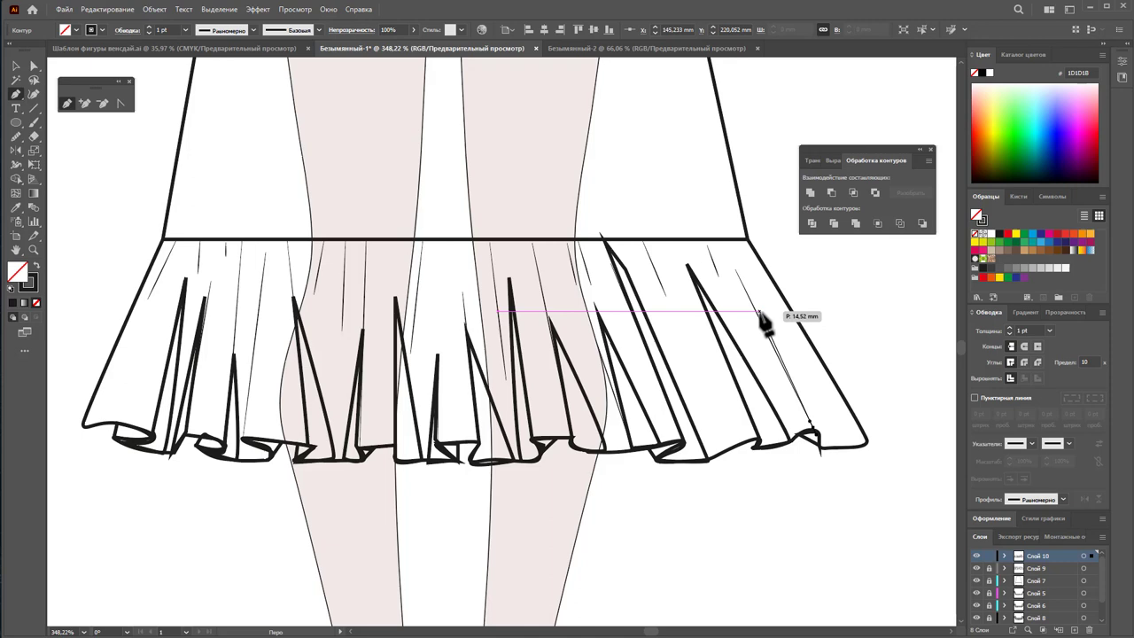
{"action": "left_click", "coordinate": [850, 445]}
{"action": "mouse_move", "coordinate": [855, 453]}
{"action": "left_mouse_down"}
{"action": "mouse_move", "coordinate": [835, 455]}
{"action": "mouse_move", "coordinate": [847, 430]}
{"action": "mouse_move", "coordinate": [825, 445]}
{"action": "left_mouse_up"}
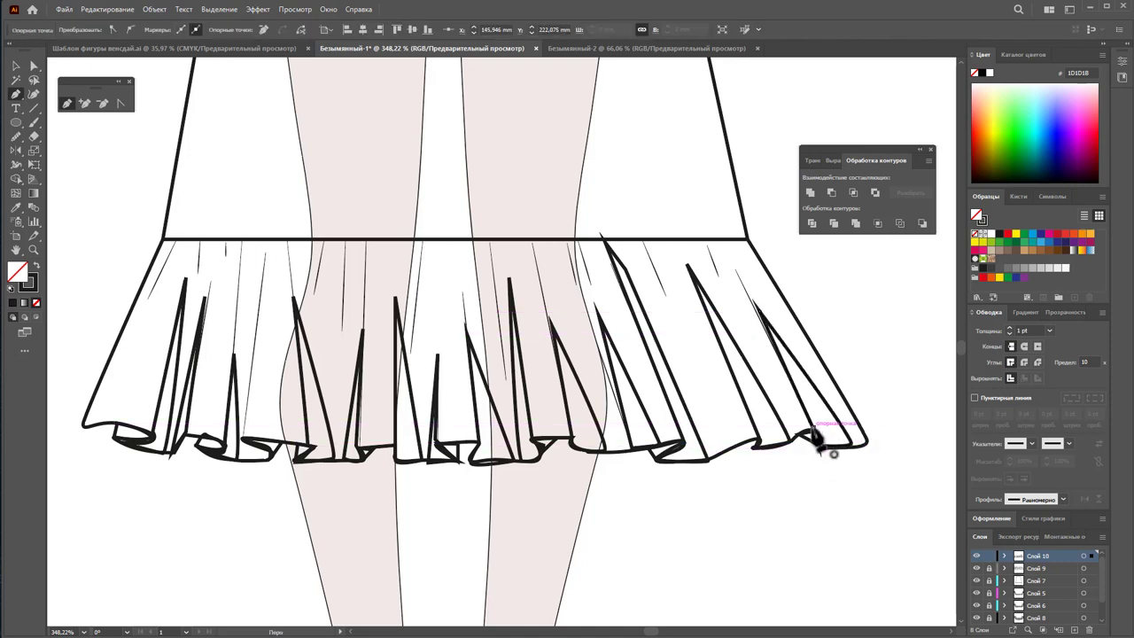
- Draw wavy gather strokes and a short gather mark along the left of the ruffle seam
{"action": "left_click", "coordinate": [152, 290]}
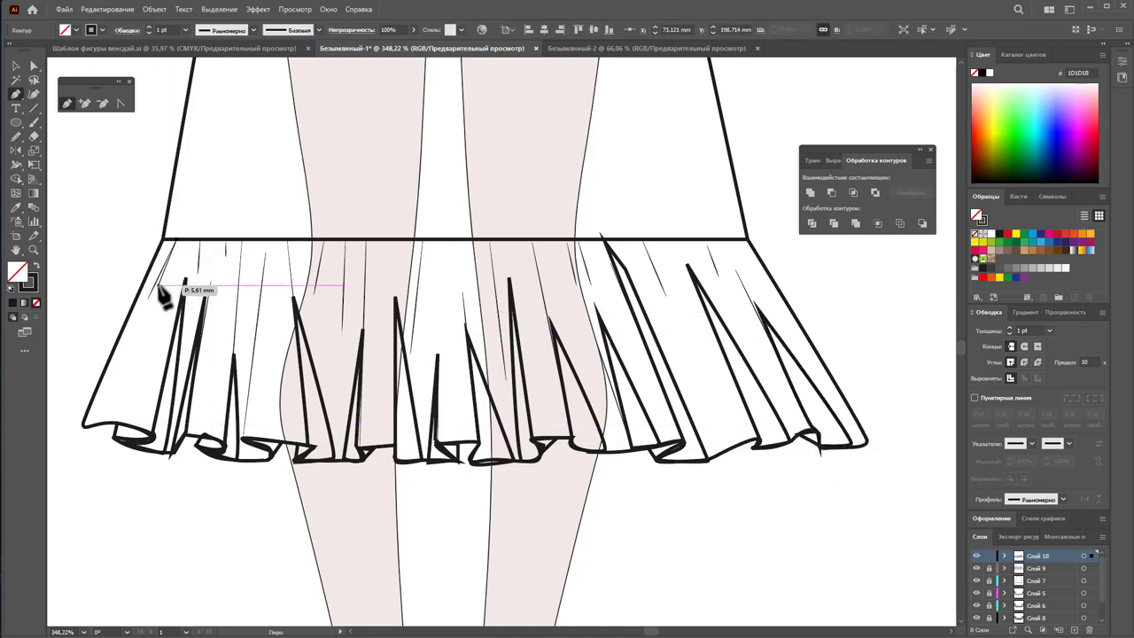
{"action": "left_click", "coordinate": [177, 240]}
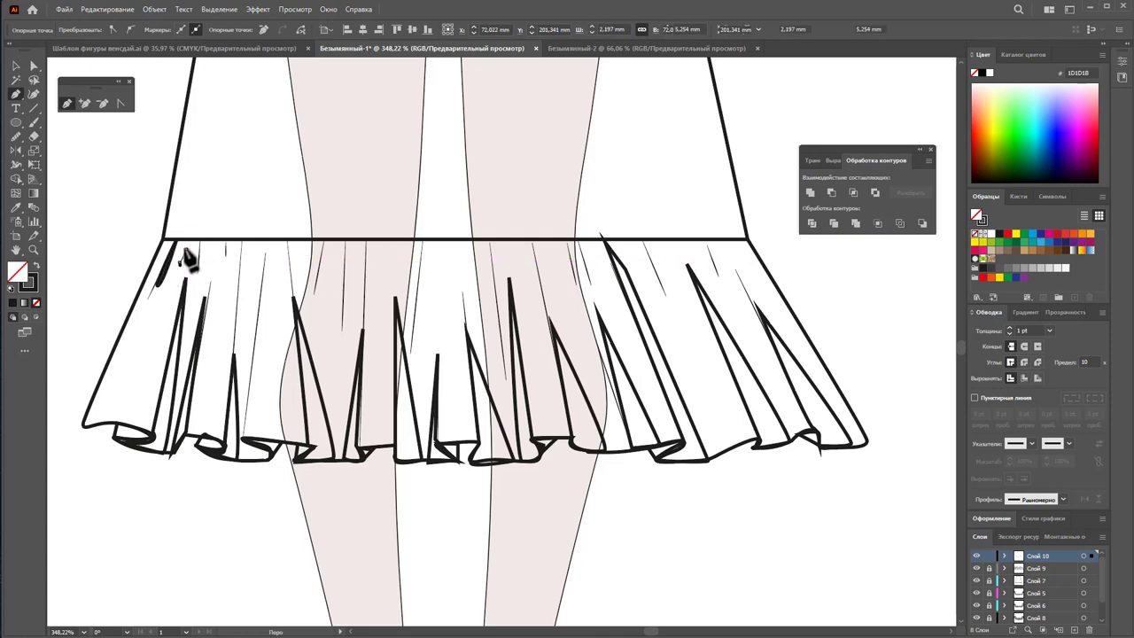
{"action": "left_click", "coordinate": [192, 242]}
{"action": "left_click", "coordinate": [209, 263]}
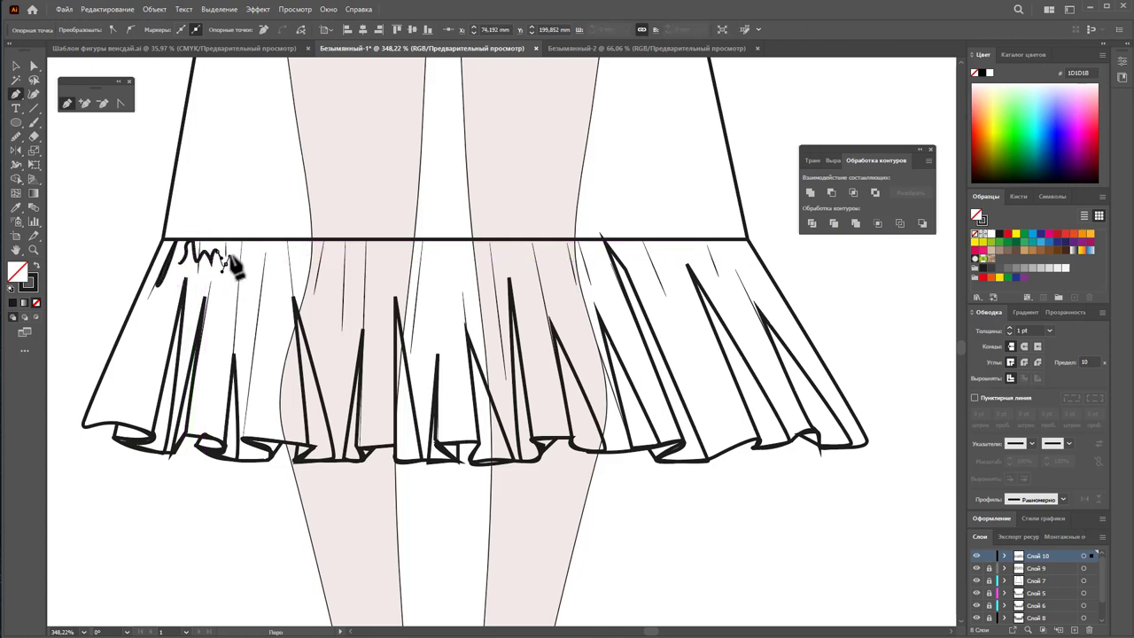
{"action": "mouse_move", "coordinate": [229, 258]}
{"action": "left_mouse_down"}
{"action": "mouse_move", "coordinate": [249, 247]}
{"action": "mouse_move", "coordinate": [179, 251]}
{"action": "mouse_move", "coordinate": [203, 266]}
{"action": "left_mouse_up"}
{"action": "mouse_move", "coordinate": [263, 241]}
{"action": "left_mouse_down"}
{"action": "mouse_move", "coordinate": [259, 301]}
{"action": "mouse_move", "coordinate": [265, 252]}
{"action": "mouse_move", "coordinate": [285, 255]}
{"action": "left_mouse_up"}
{"action": "mouse_move", "coordinate": [280, 303]}
{"action": "left_mouse_down"}
{"action": "mouse_move", "coordinate": [278, 212]}
{"action": "mouse_move", "coordinate": [296, 275]}
{"action": "mouse_move", "coordinate": [322, 256]}
{"action": "left_mouse_up"}
{"action": "left_click", "coordinate": [278, 244]}
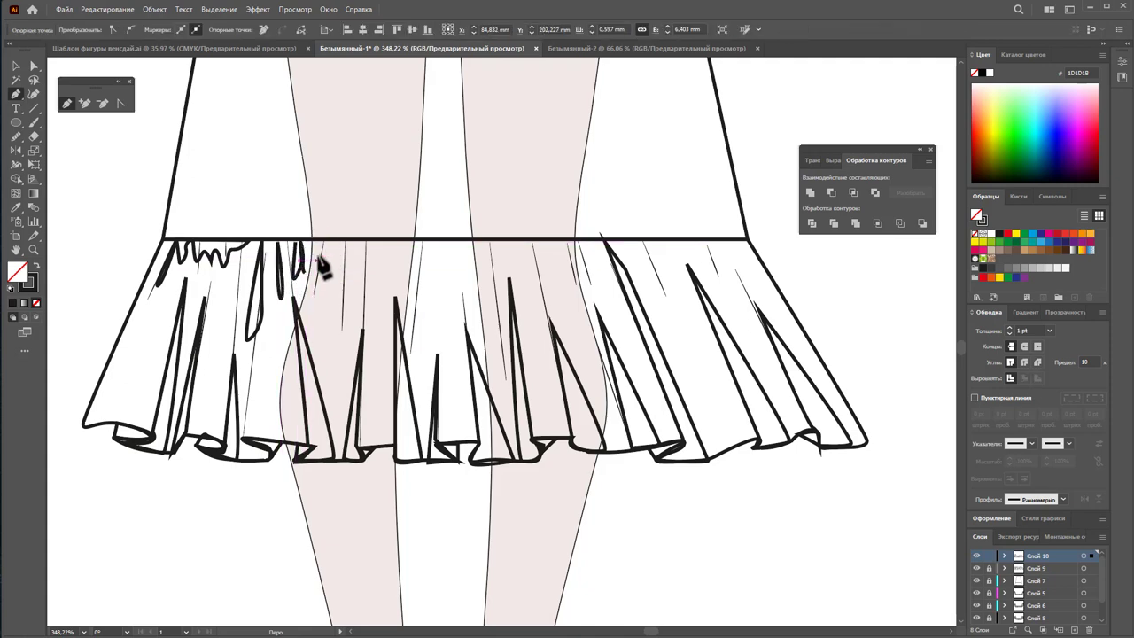
- Continue the gathers across the middle of the seam, dipping down between the folds
{"action": "left_click", "coordinate": [329, 253]}
{"action": "left_click", "coordinate": [338, 255]}
{"action": "left_click", "coordinate": [353, 293]}
{"action": "left_click", "coordinate": [363, 247]}
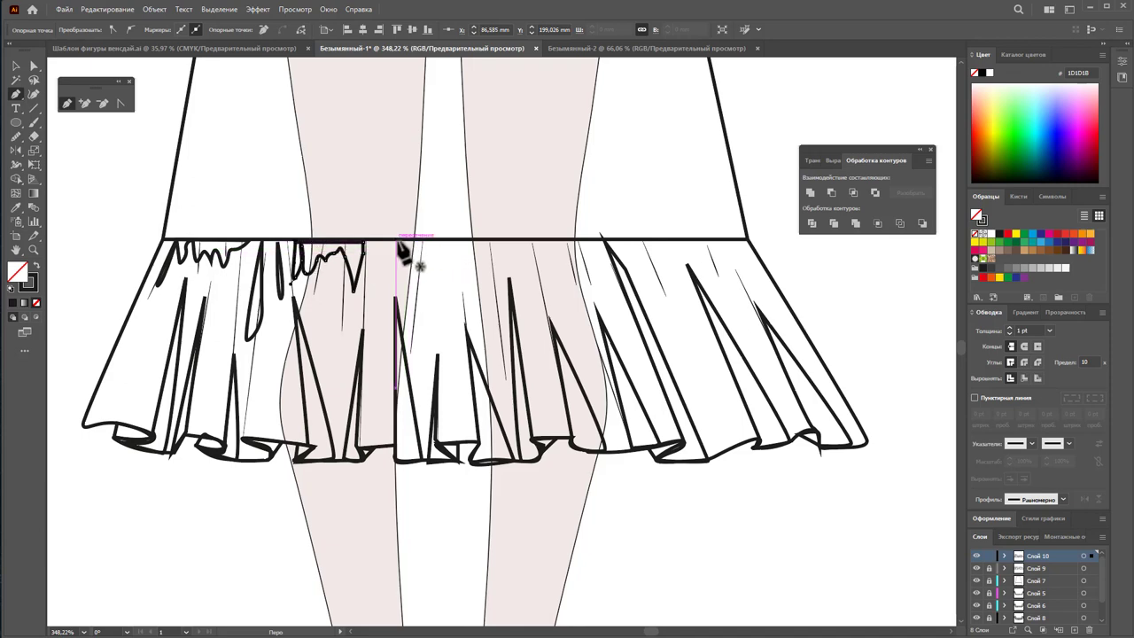
{"action": "left_click", "coordinate": [403, 285]}
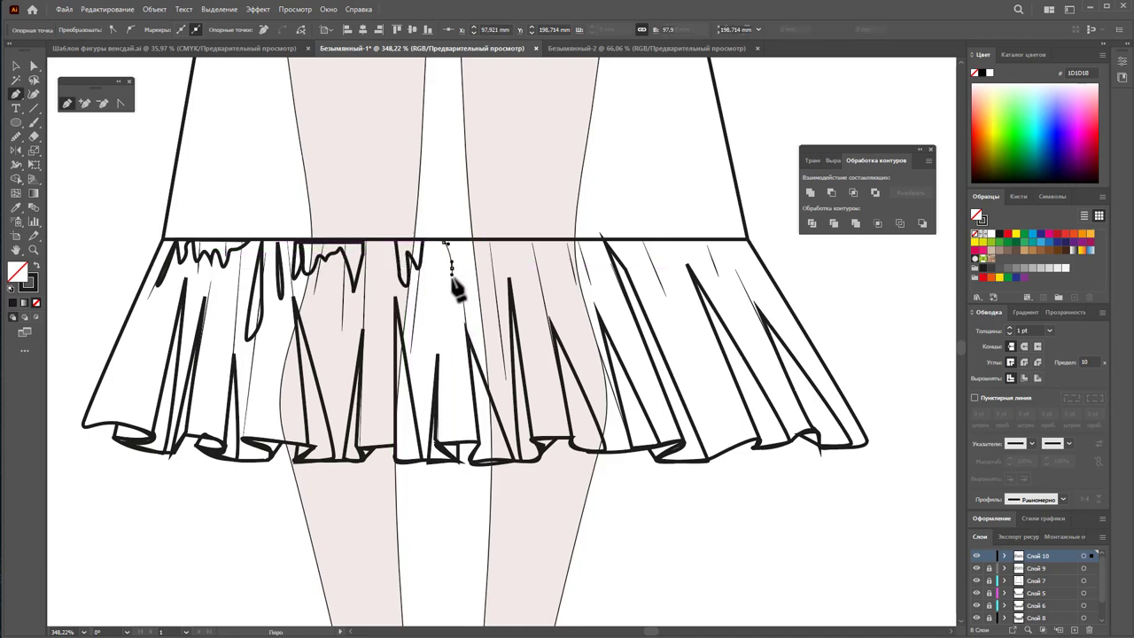
{"action": "left_click", "coordinate": [453, 323]}
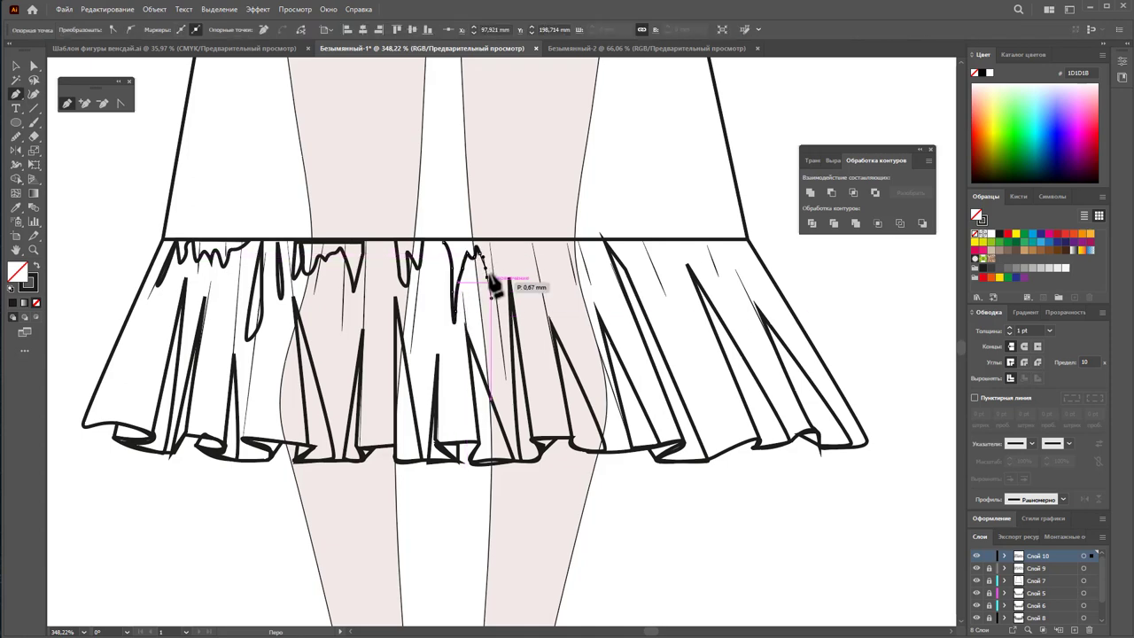
{"action": "left_click", "coordinate": [489, 292]}
- Extend a zigzag shading path along the seam nearly to the right end, then switch to the Selection tool
{"action": "left_click", "coordinate": [498, 247]}
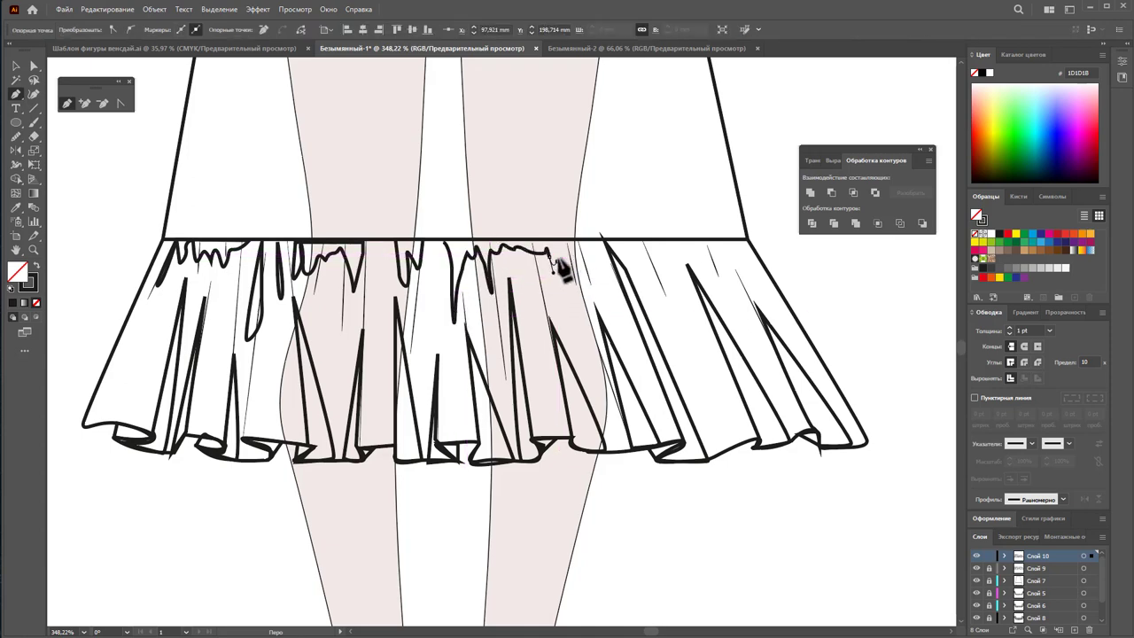
{"action": "left_click", "coordinate": [551, 256]}
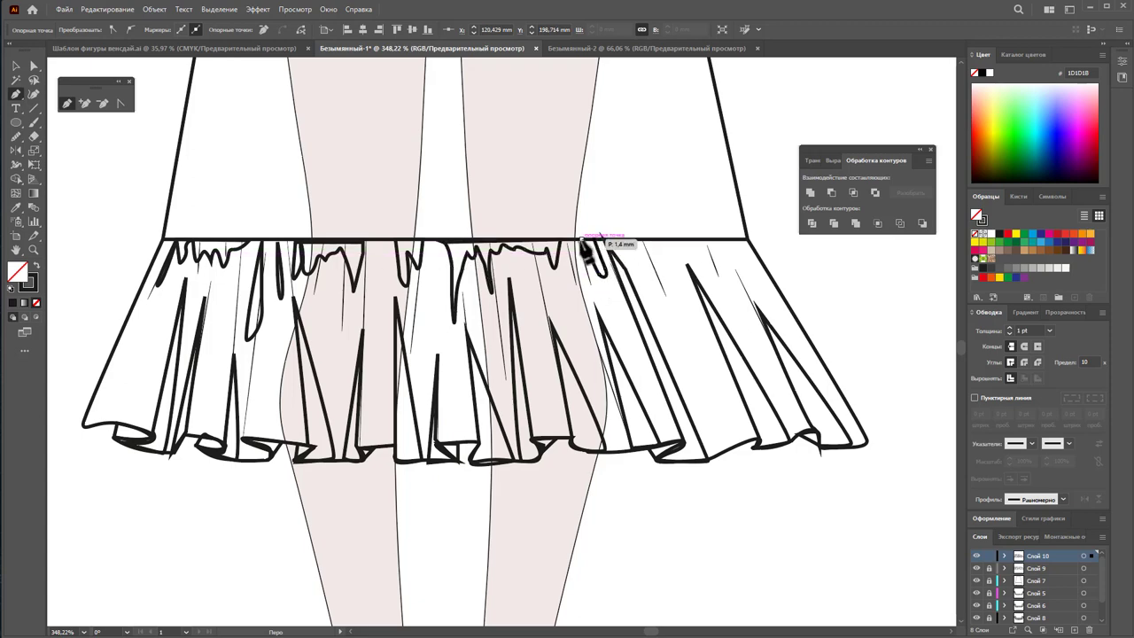
{"action": "left_click", "coordinate": [644, 248]}
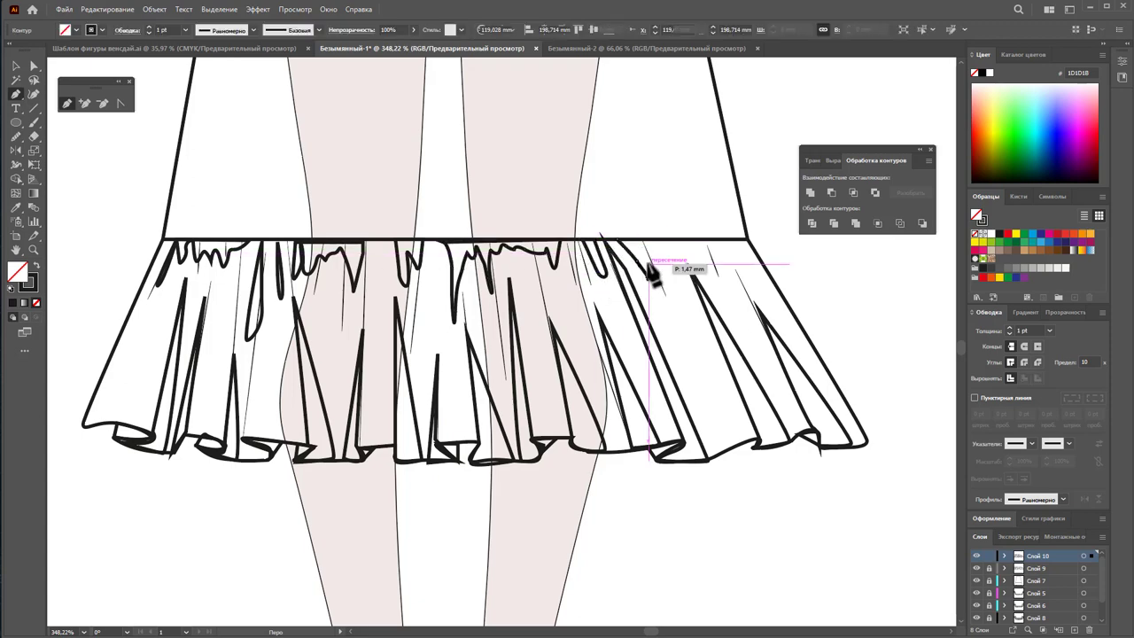
{"action": "left_click", "coordinate": [682, 303]}
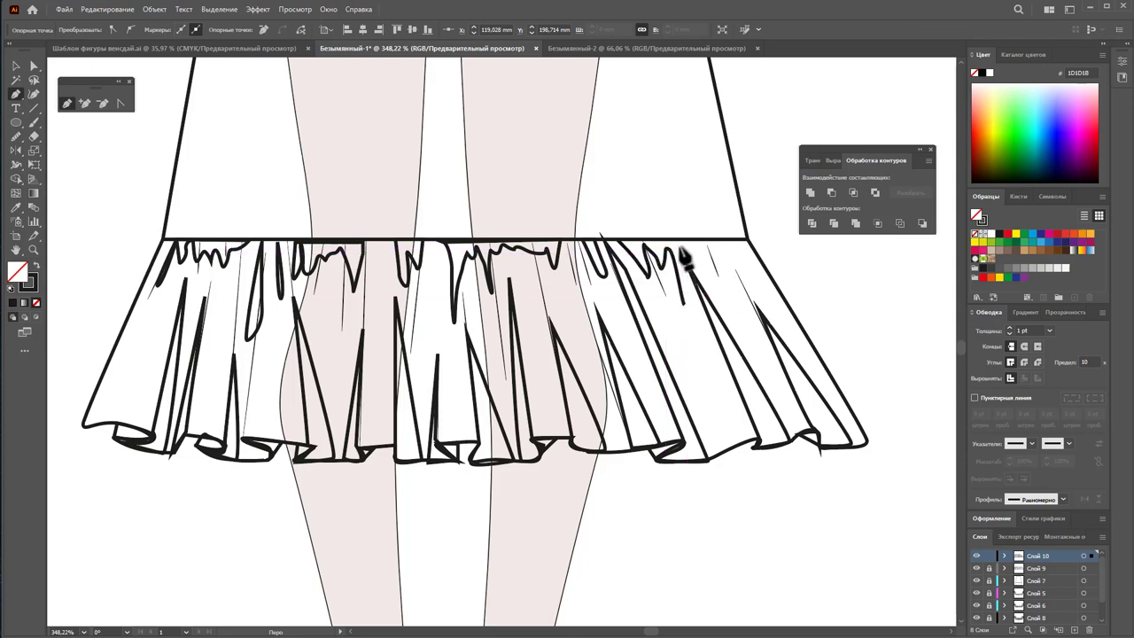
{"action": "left_click", "coordinate": [693, 244]}
{"action": "left_click", "coordinate": [719, 268]}
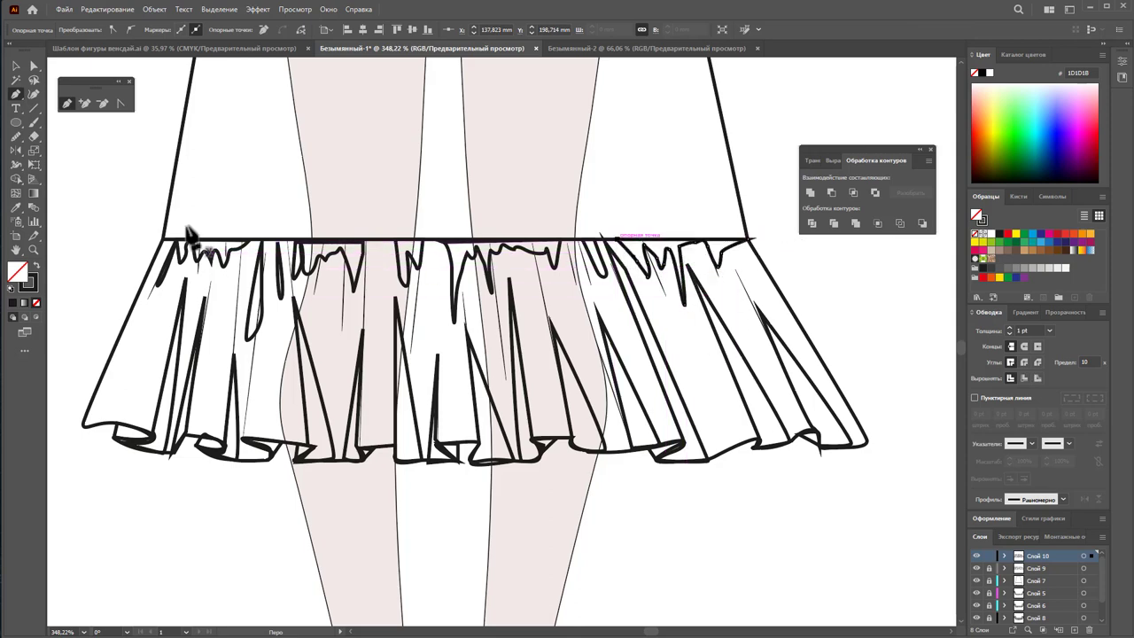
{"action": "left_click", "coordinate": [15, 68]}
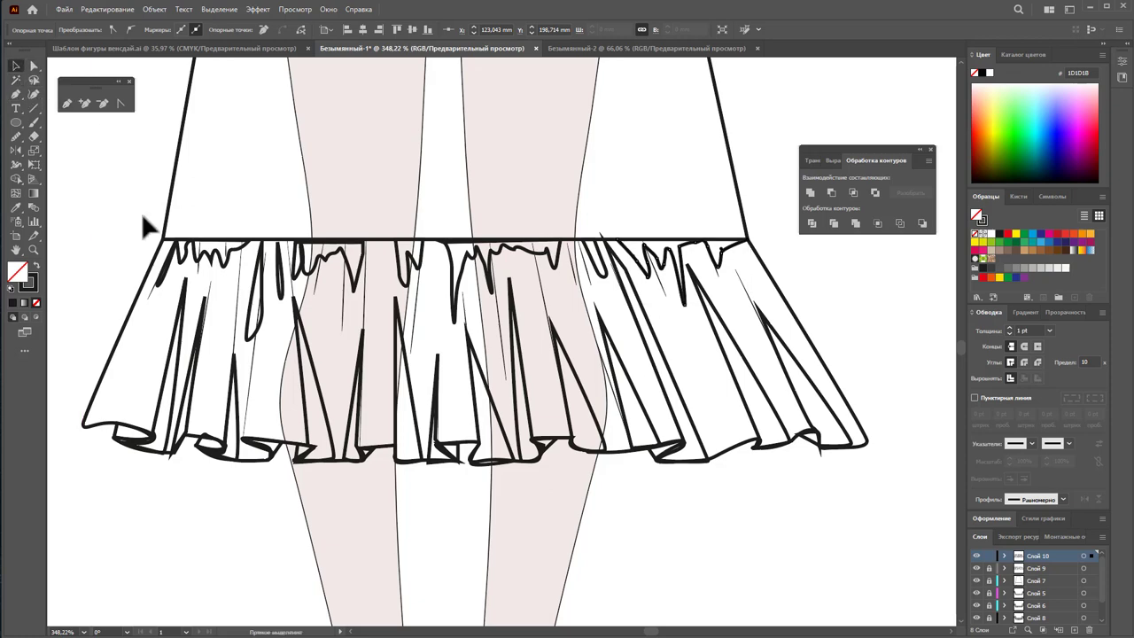
- Make the ruffle shapes translucent filled shapes without outlines and group them
{"action": "left_click_drag", "start_coordinate": [123, 206], "coordinate": [387, 344]}
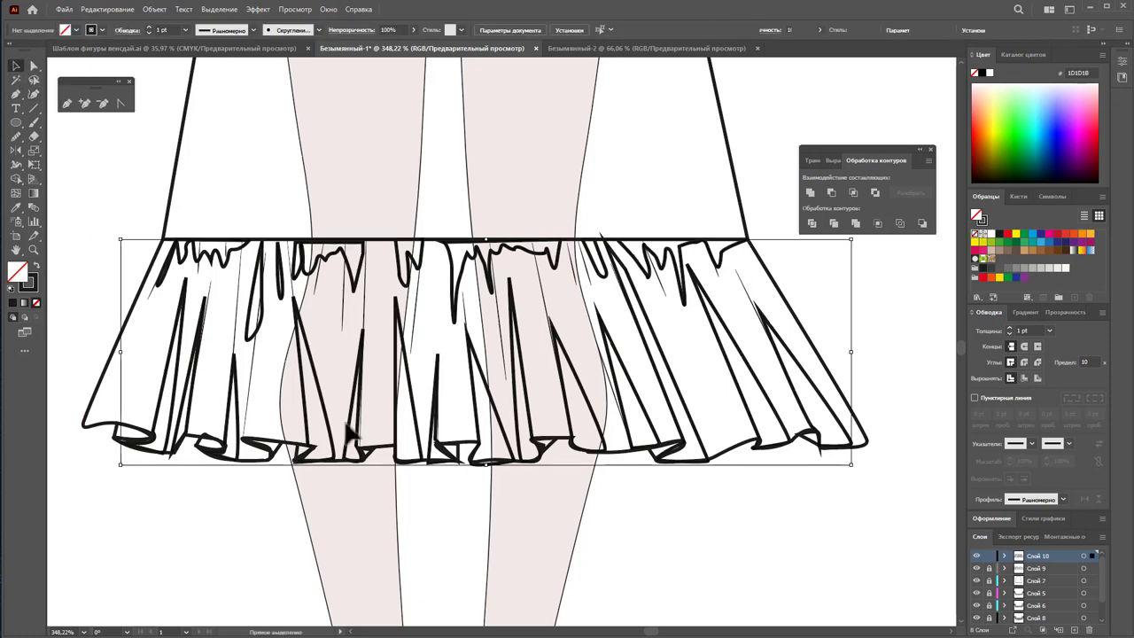
{"action": "left_click", "coordinate": [36, 267]}
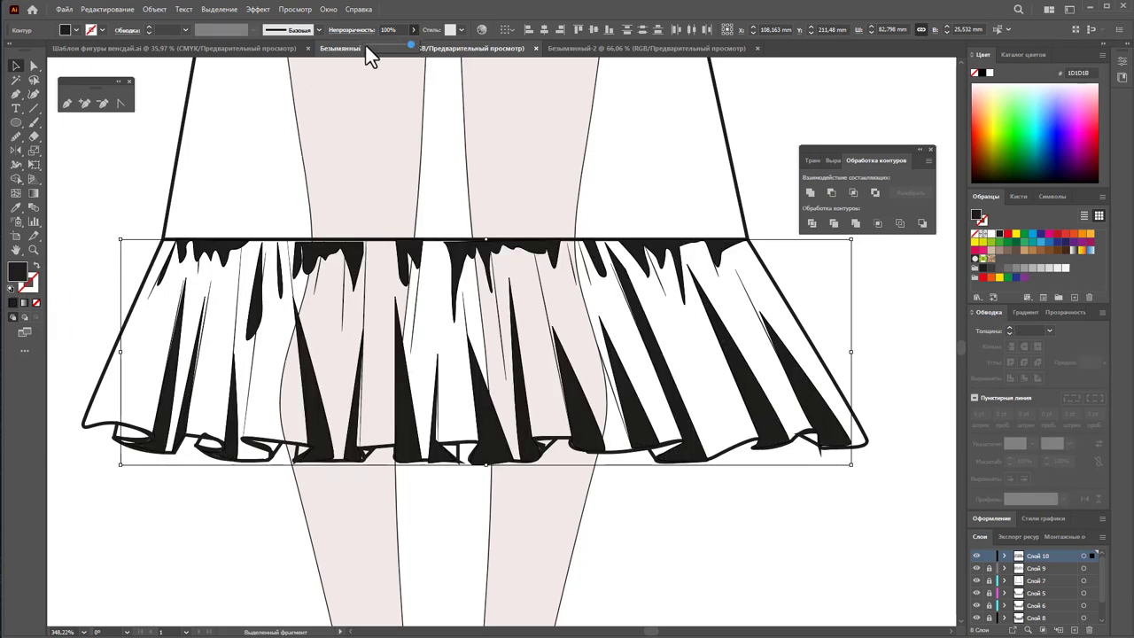
{"action": "left_click_drag", "start_coordinate": [380, 45], "coordinate": [373, 46]}
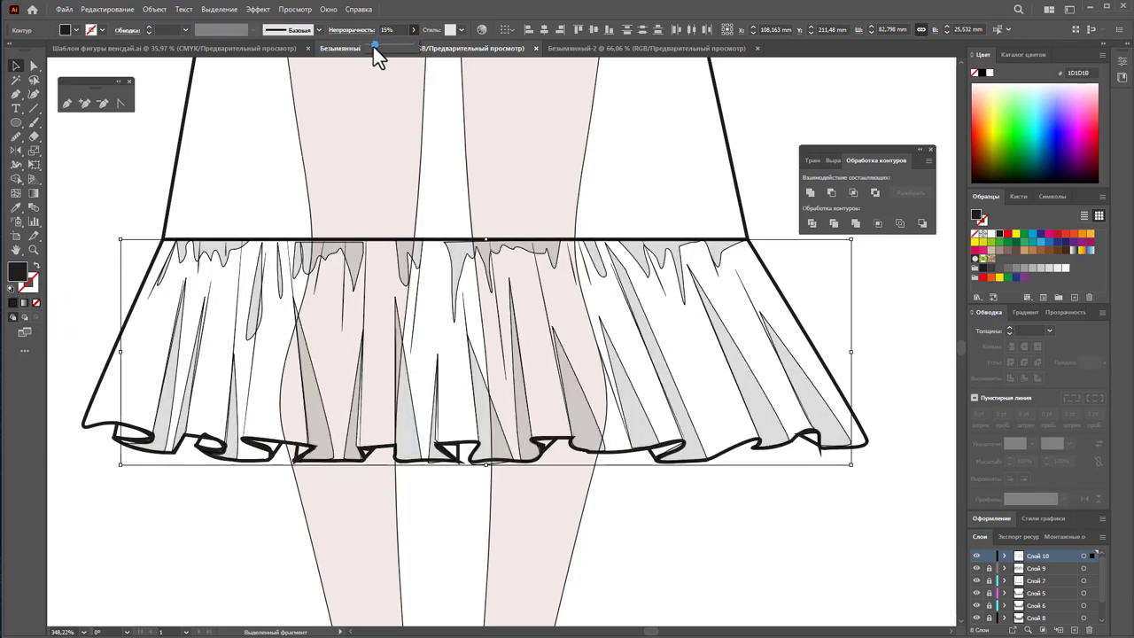
{"action": "right_click", "coordinate": [314, 421]}
{"action": "left_click", "coordinate": [324, 479]}
{"action": "key", "text": "ctrl+h"}
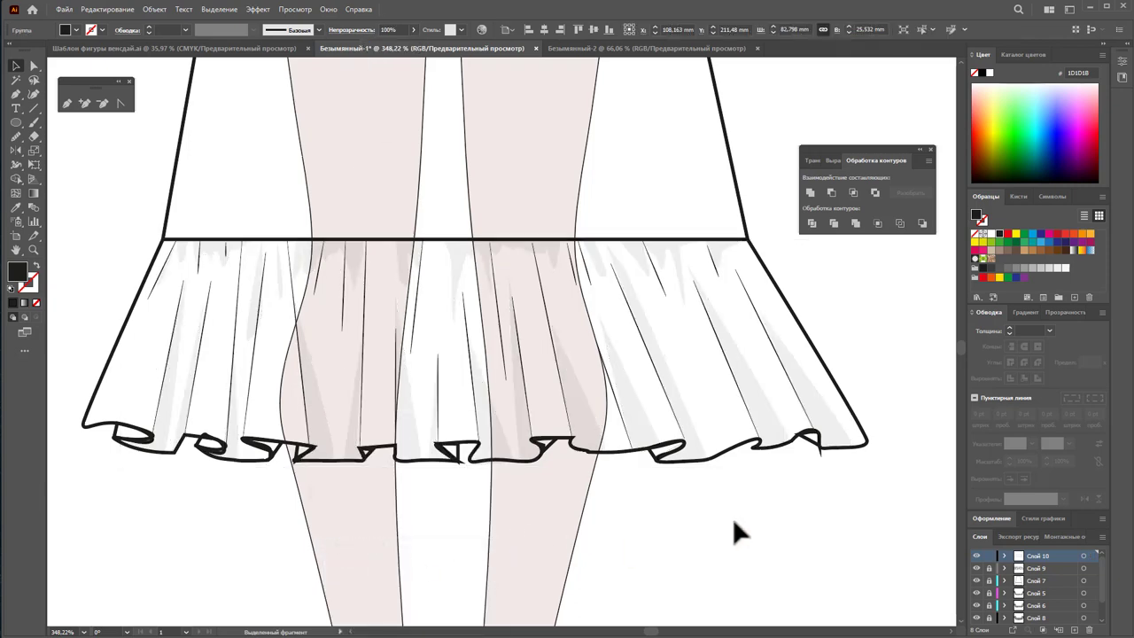
{"action": "left_click", "coordinate": [733, 521]}
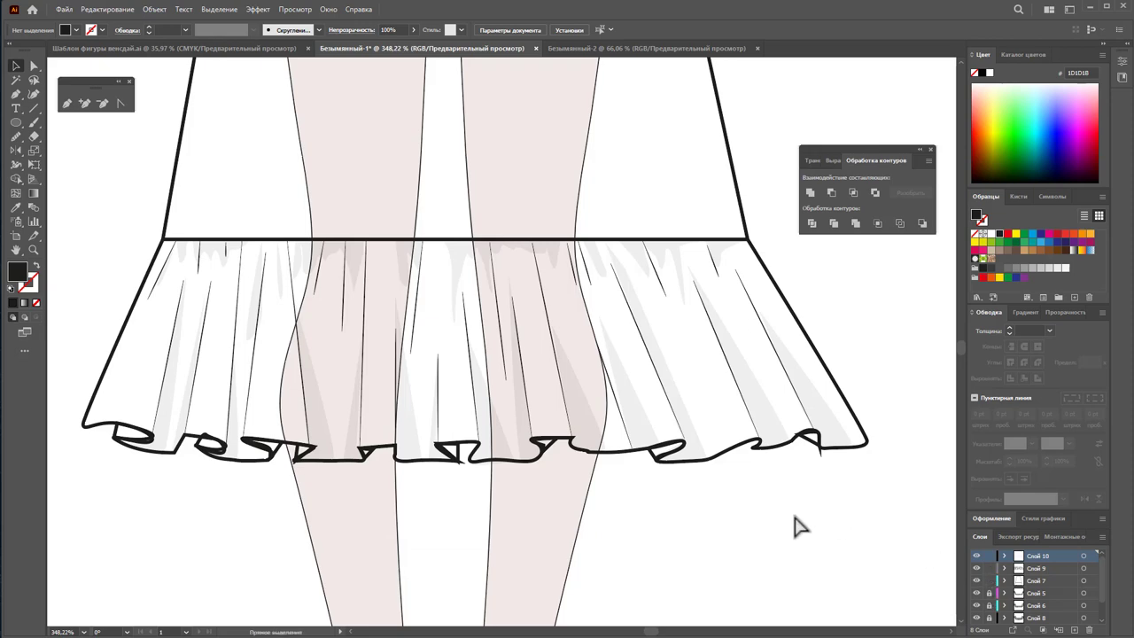
- Group all the skirt pieces together and zoom out to see the whole figure
{"action": "key", "text": "ctrl+a"}
{"action": "left_click", "coordinate": [619, 515]}
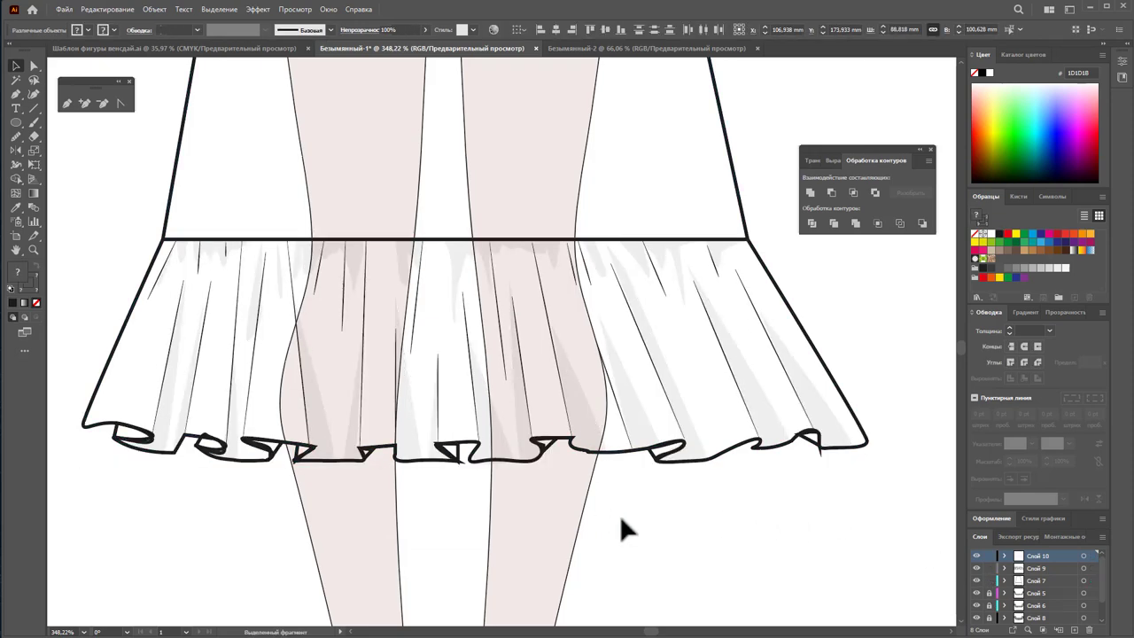
{"action": "left_click", "coordinate": [557, 398]}
{"action": "right_click", "coordinate": [557, 399]}
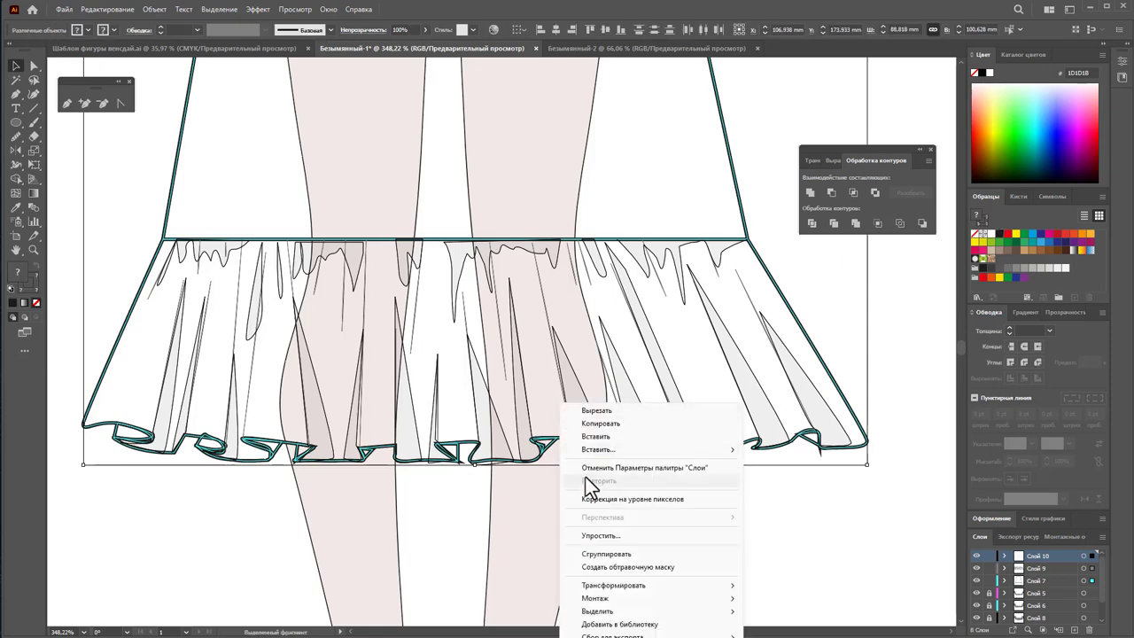
{"action": "left_click", "coordinate": [621, 555]}
{"action": "left_click", "coordinate": [513, 469]}
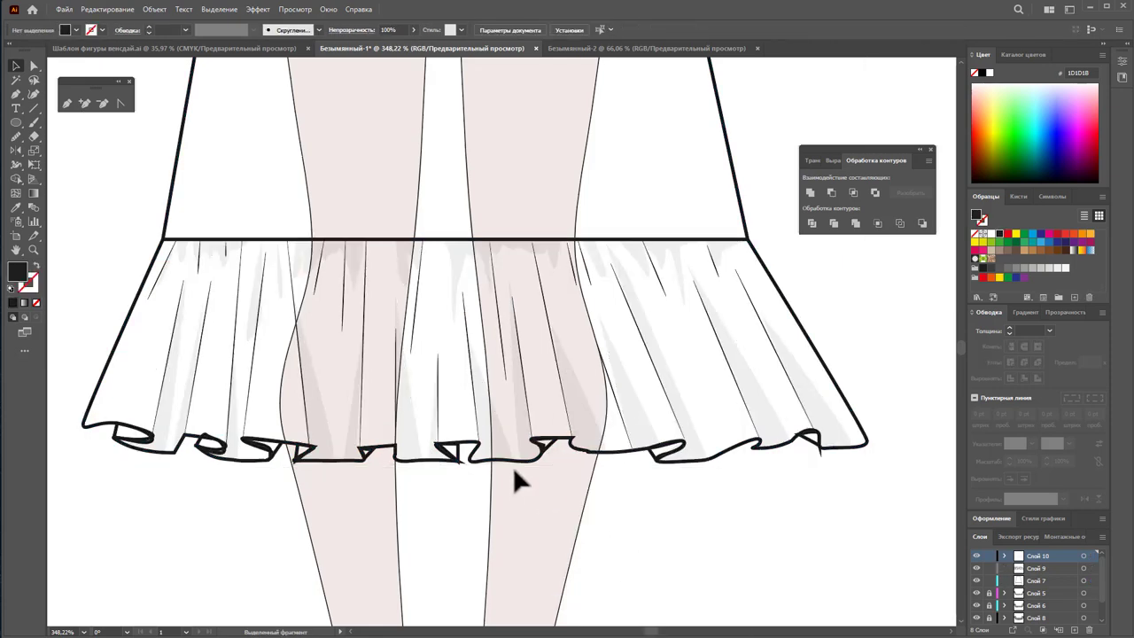
{"action": "left_click", "coordinate": [483, 298], "text": "alt"}
{"action": "left_click", "coordinate": [478, 297], "text": "alt"}
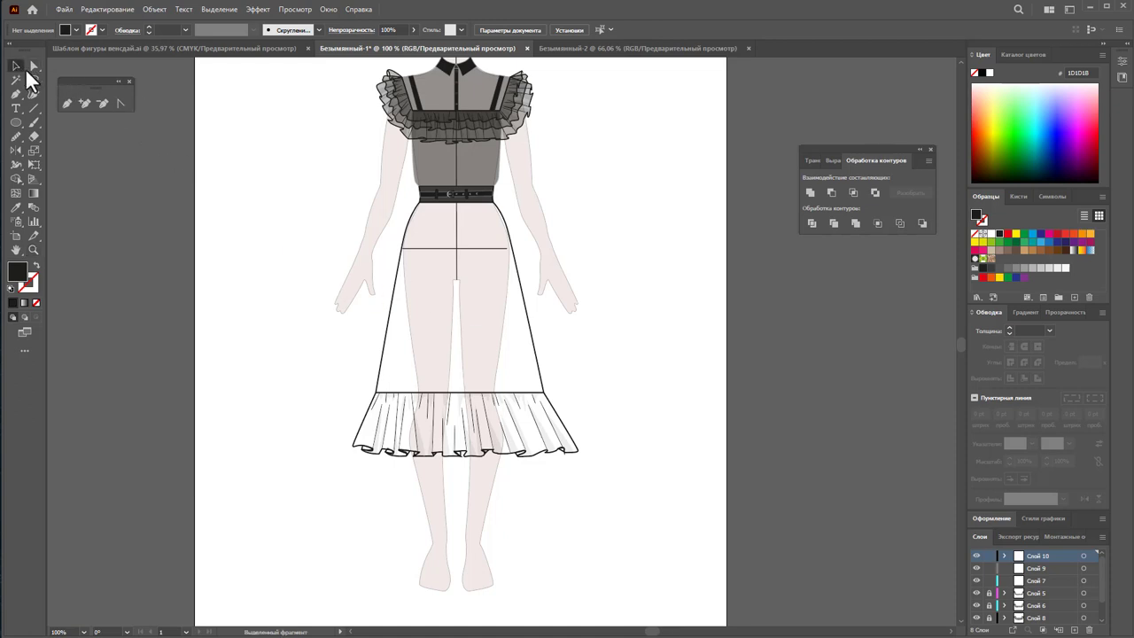
{"action": "scroll", "coordinate": [651, 632], "scroll_direction": "right", "scroll_amount": 3}
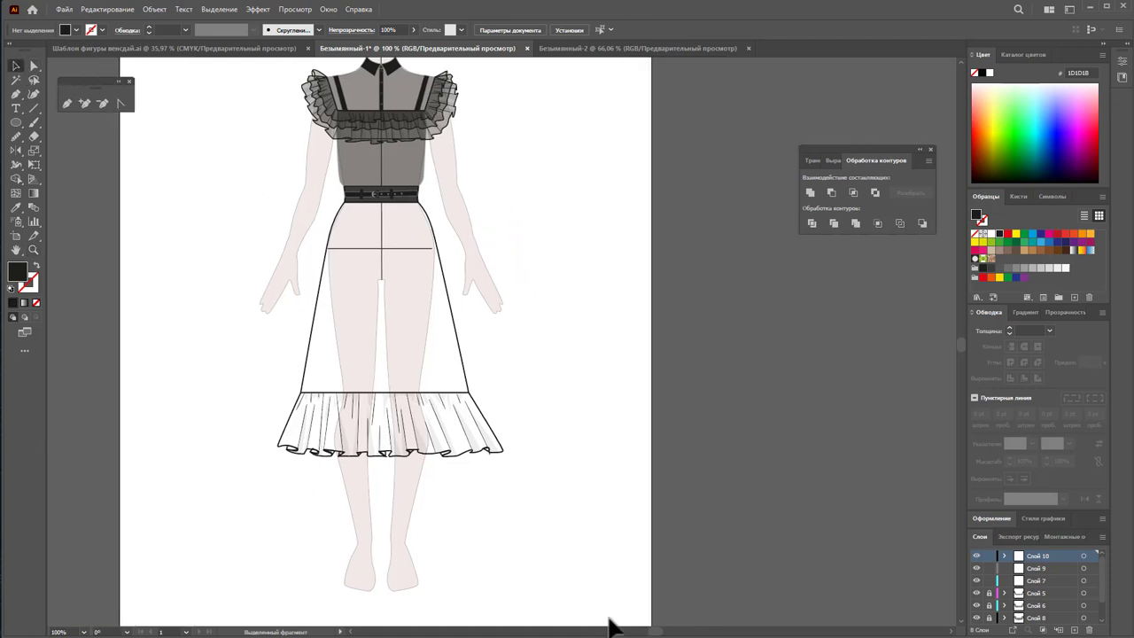
- Try moving the skirt beside the figure, undo it, and enter the skirt group for editing
{"action": "left_click", "coordinate": [392, 448]}
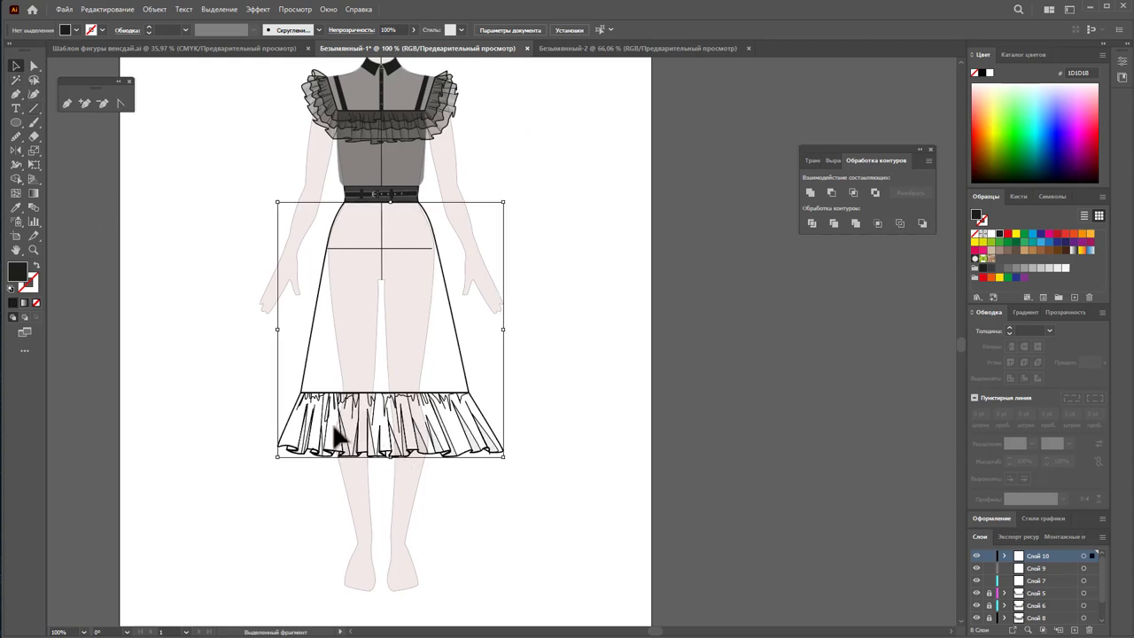
{"action": "left_click", "coordinate": [583, 433]}
{"action": "left_click_drag", "start_coordinate": [406, 404], "coordinate": [692, 417]}
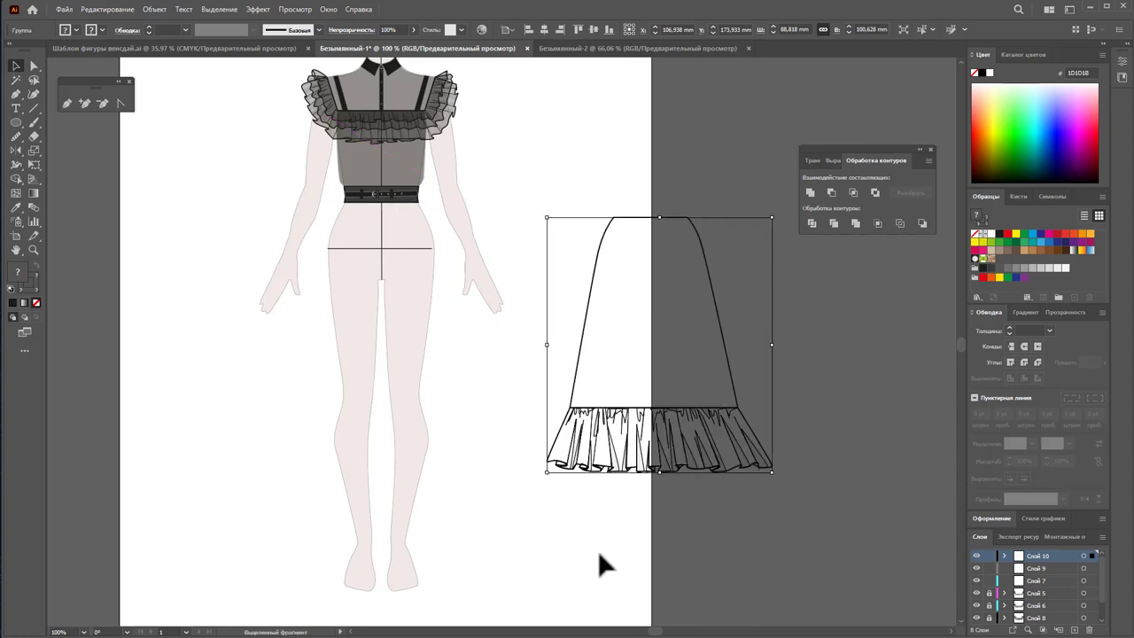
{"action": "left_click", "coordinate": [607, 499]}
{"action": "key", "text": "ctrl+z"}
{"action": "left_click", "coordinate": [510, 479]}
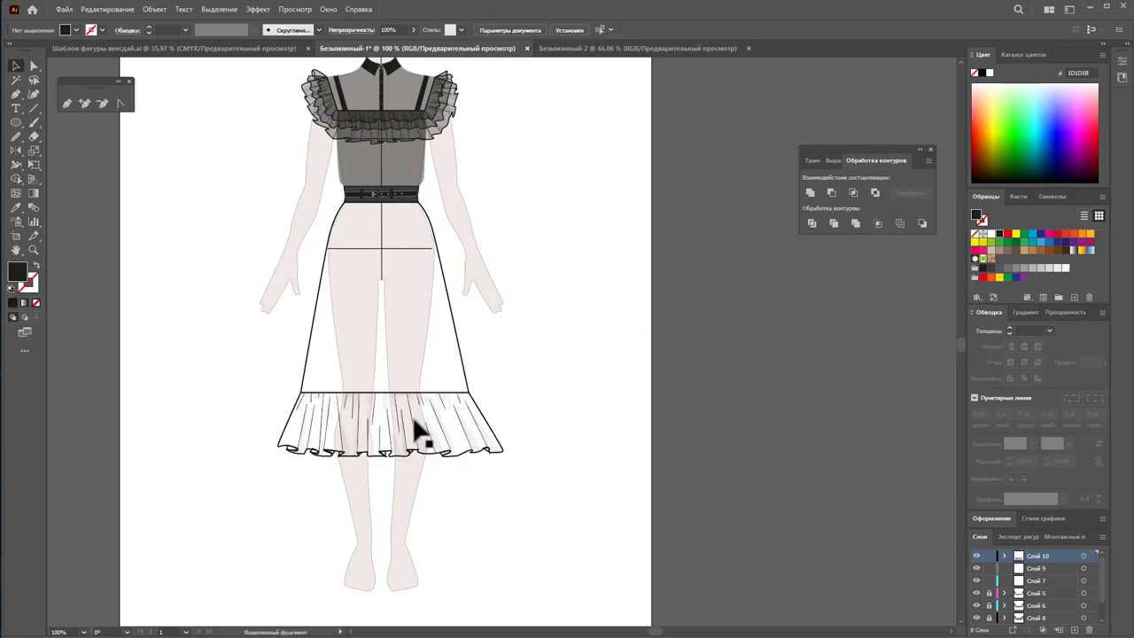
{"action": "left_click", "coordinate": [412, 425]}
{"action": "double_click", "coordinate": [412, 425]}
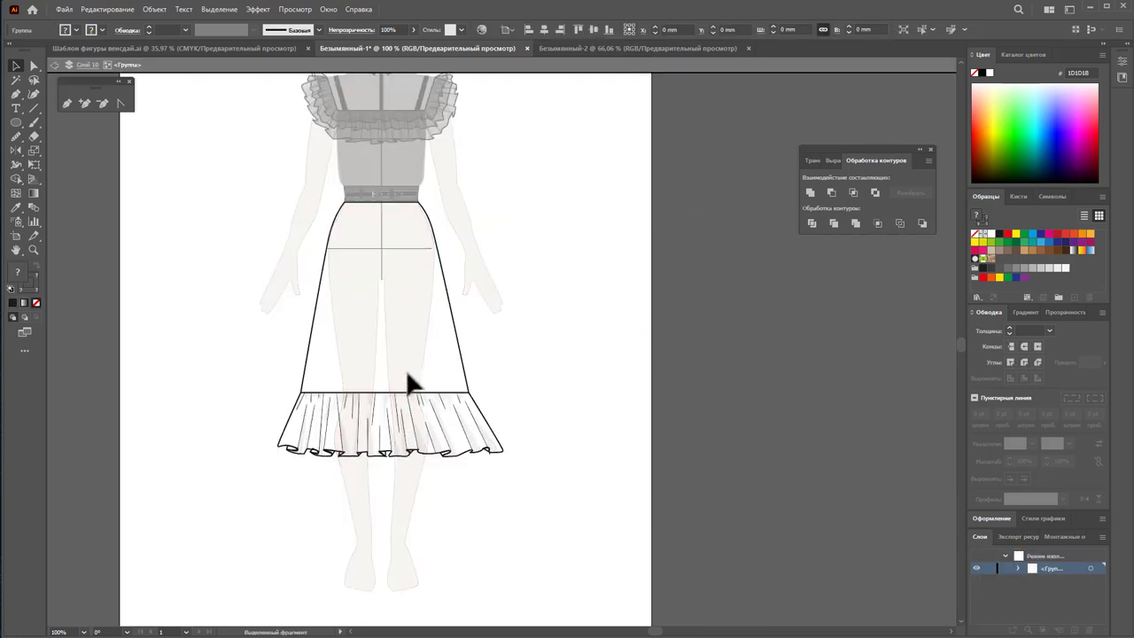
- Copy the skirt outline beside the figure and fill the original skirt solid black with no outline
{"action": "left_click", "coordinate": [460, 354]}
{"action": "left_click_drag", "start_coordinate": [319, 448], "coordinate": [299, 445]}
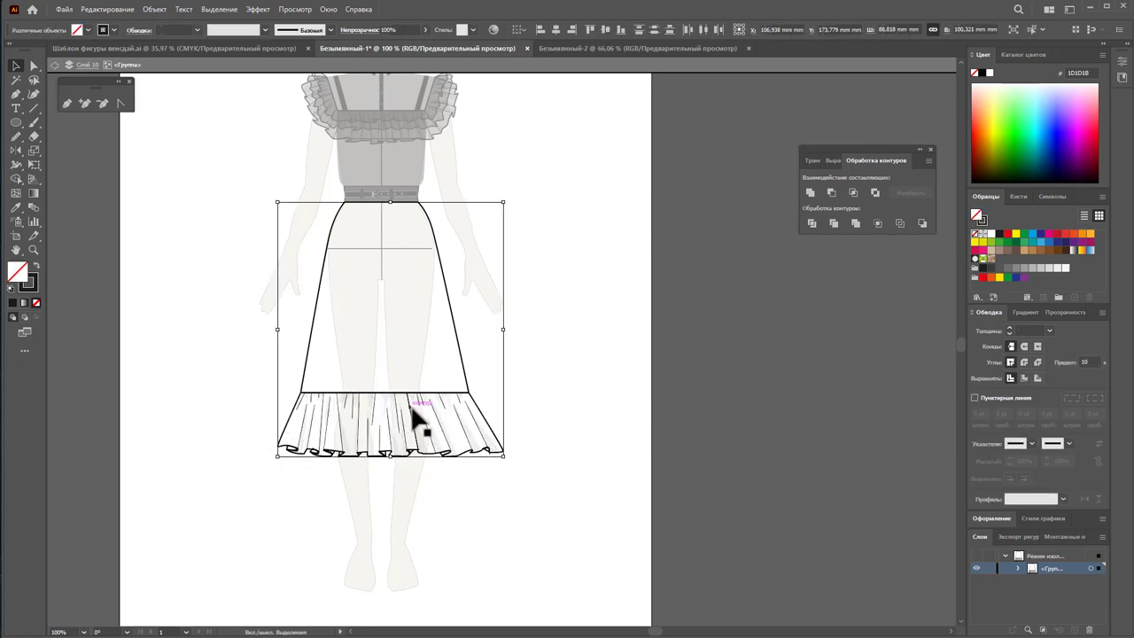
{"action": "mouse_move", "coordinate": [458, 349]}
{"action": "left_mouse_down"}
{"action": "mouse_move", "coordinate": [735, 352]}
{"action": "mouse_move", "coordinate": [728, 345]}
{"action": "left_mouse_up"}
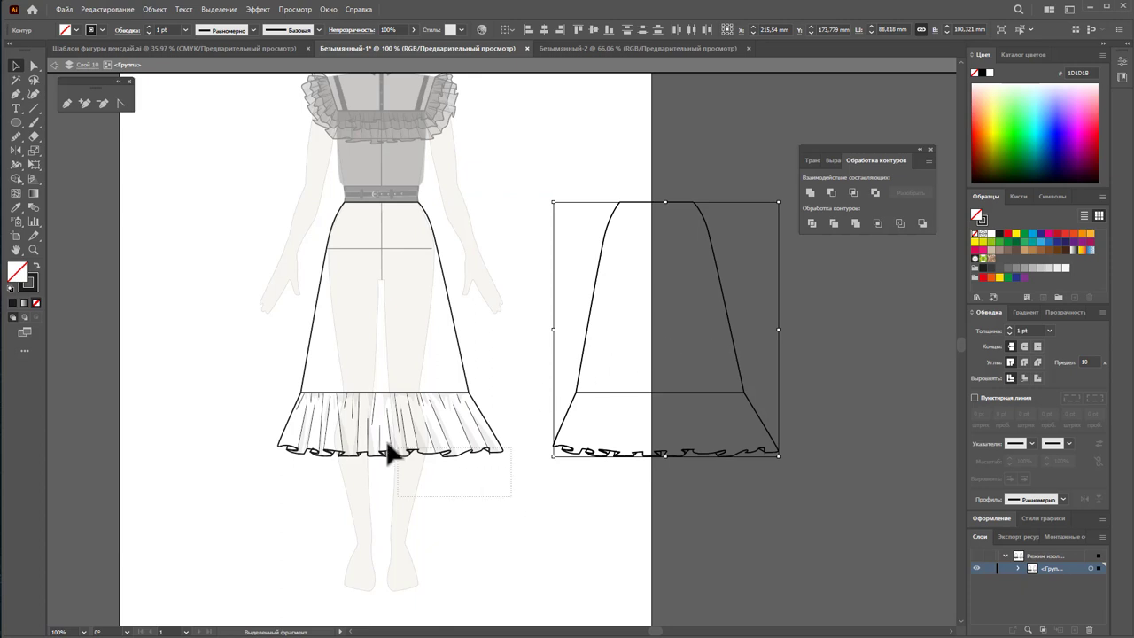
{"action": "left_click_drag", "start_coordinate": [390, 453], "coordinate": [394, 452]}
{"action": "key", "text": "slash"}
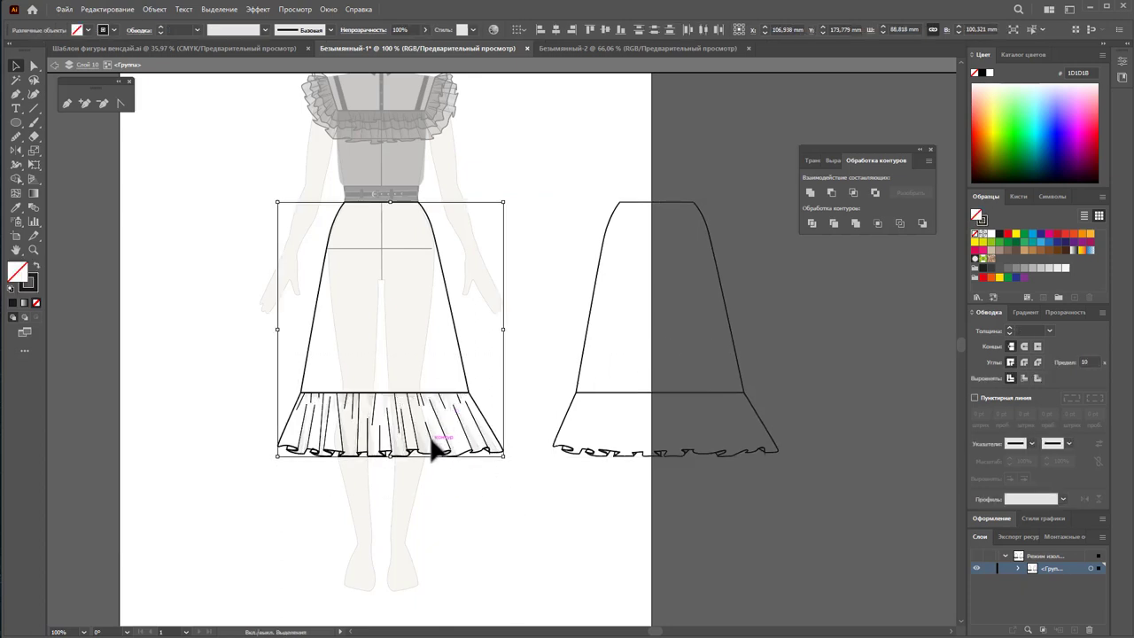
{"action": "left_click", "coordinate": [36, 265]}
{"action": "type", "text": "30"}
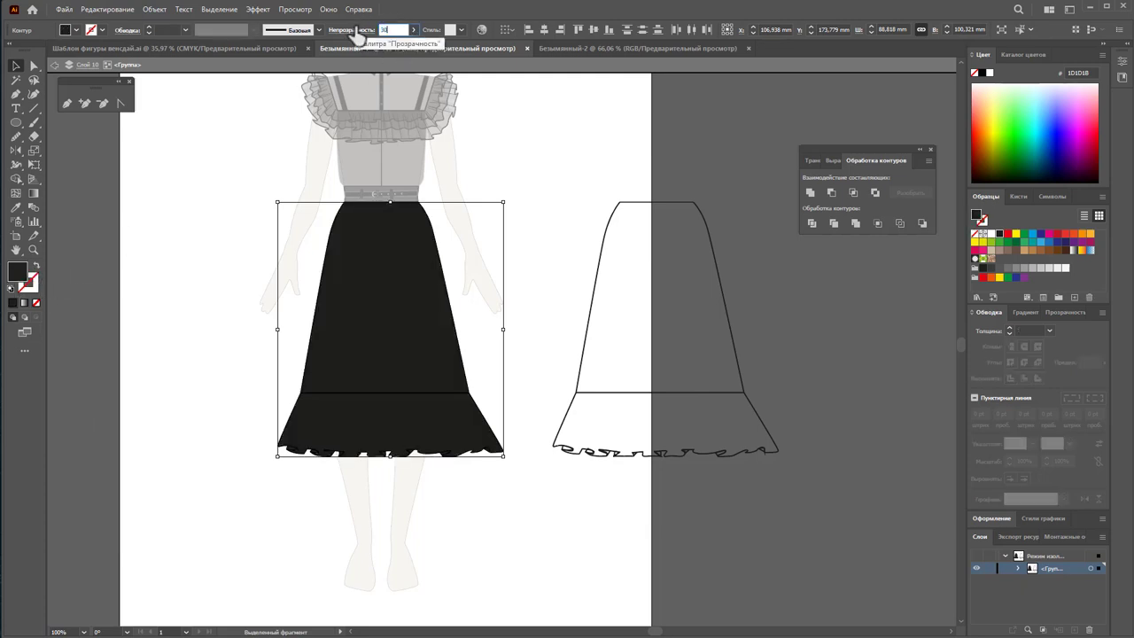
- Apply 30% opacity to the black skirt, then select the hem ruffle group
{"action": "key", "text": "Return"}
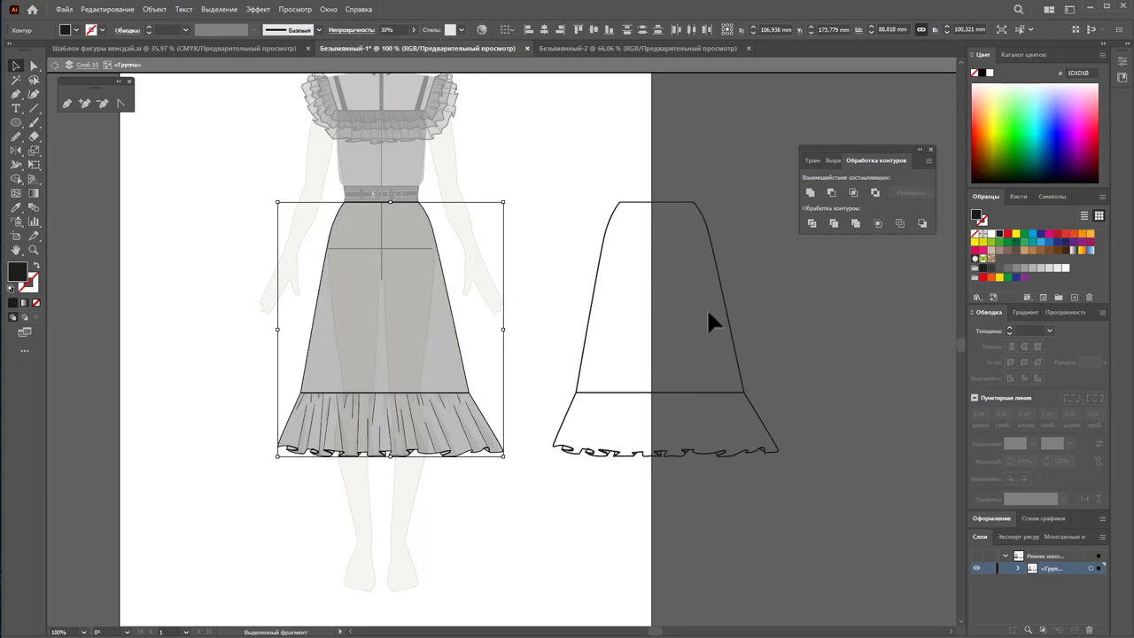
{"action": "left_click", "coordinate": [665, 172]}
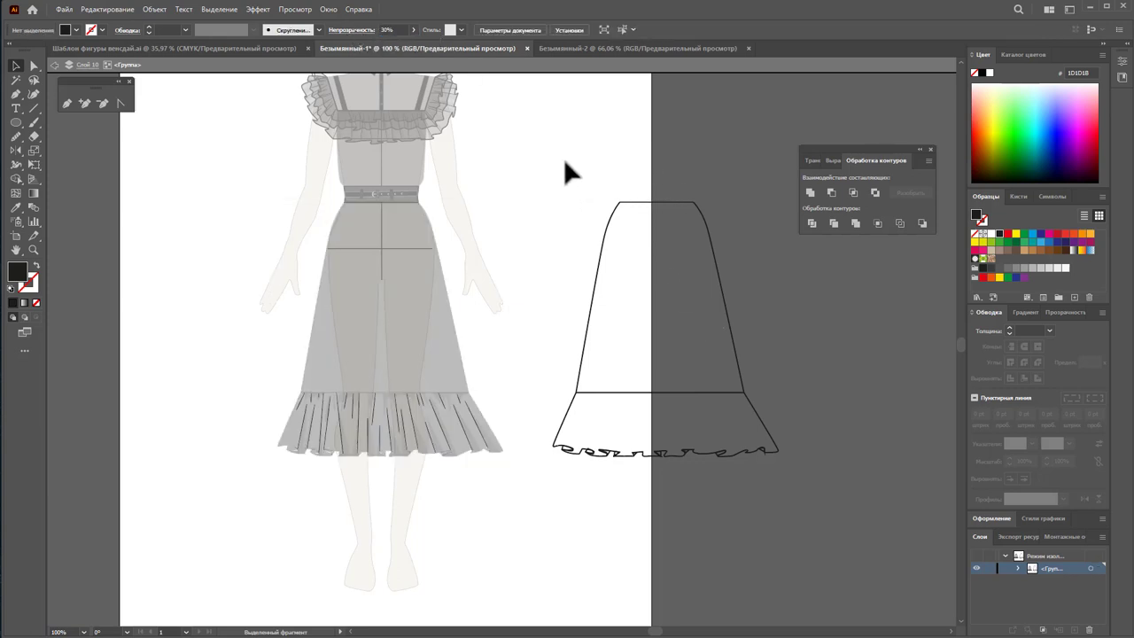
{"action": "left_click", "coordinate": [440, 432]}
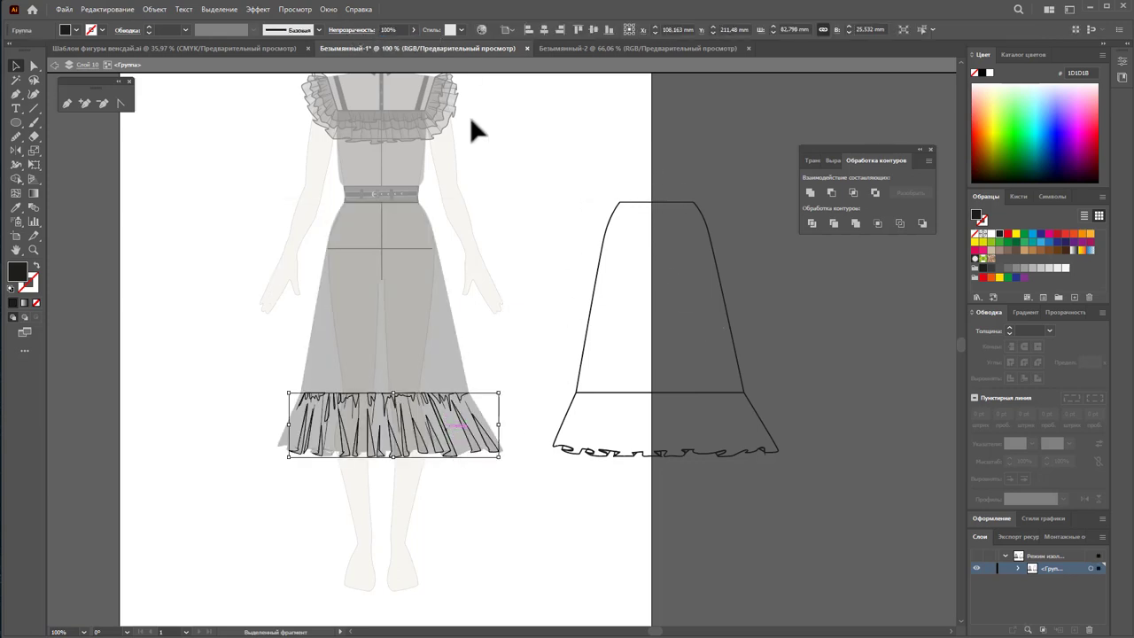
{"action": "left_click", "coordinate": [412, 30]}
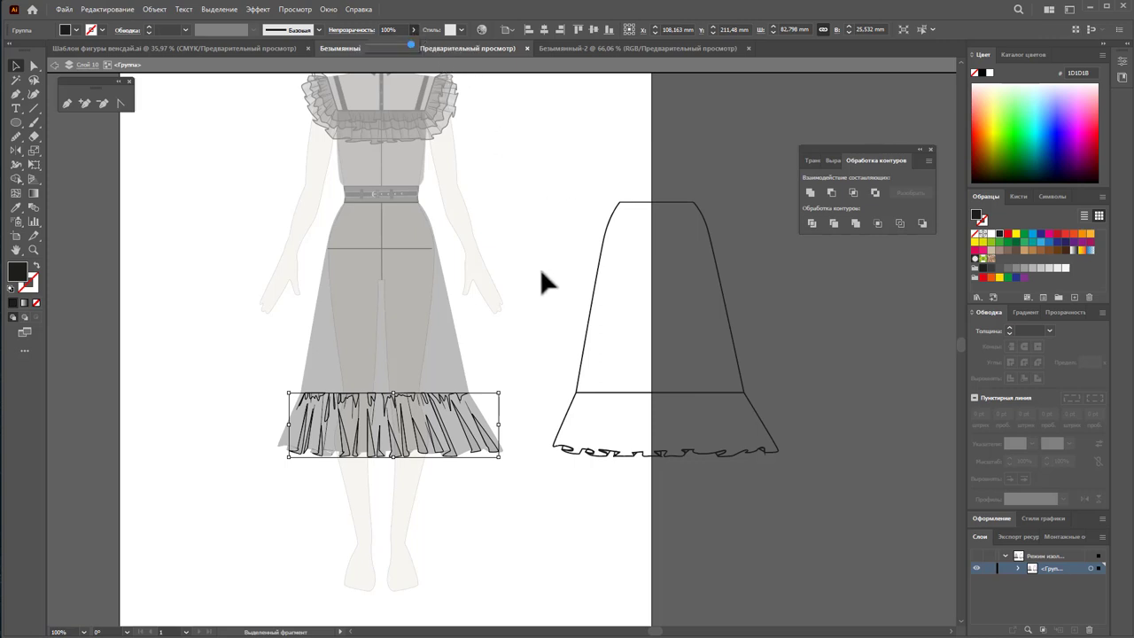
- Test-move the ruffle group, undo, and select the skirt together with its ruffle
{"action": "left_click_drag", "start_coordinate": [471, 448], "coordinate": [470, 569]}
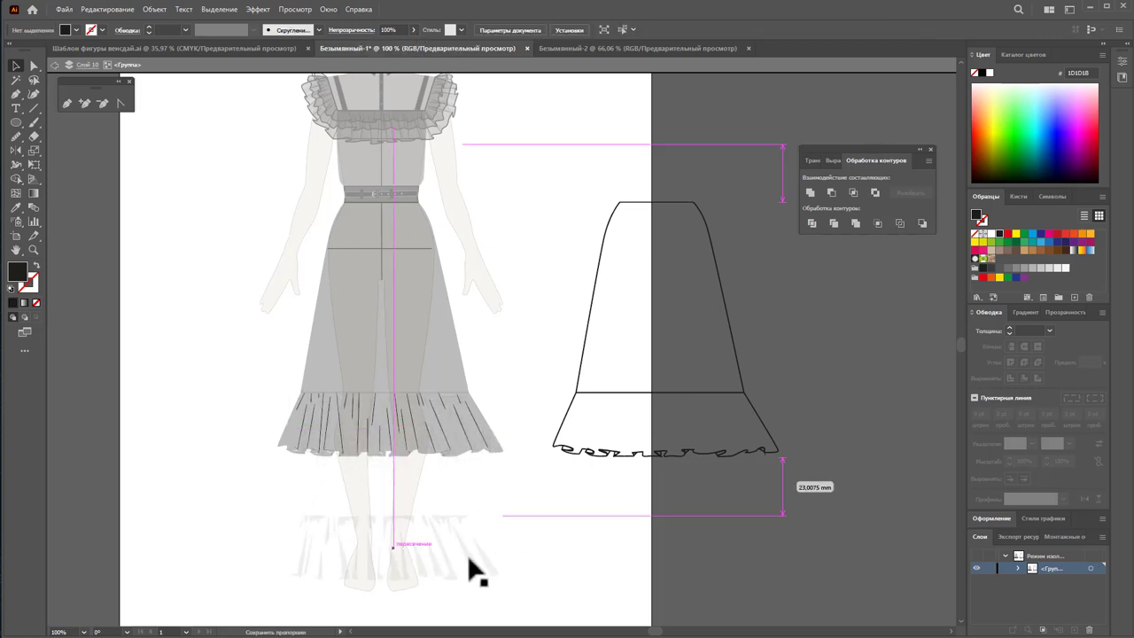
{"action": "key", "text": "ctrl+z"}
{"action": "left_click", "coordinate": [525, 559]}
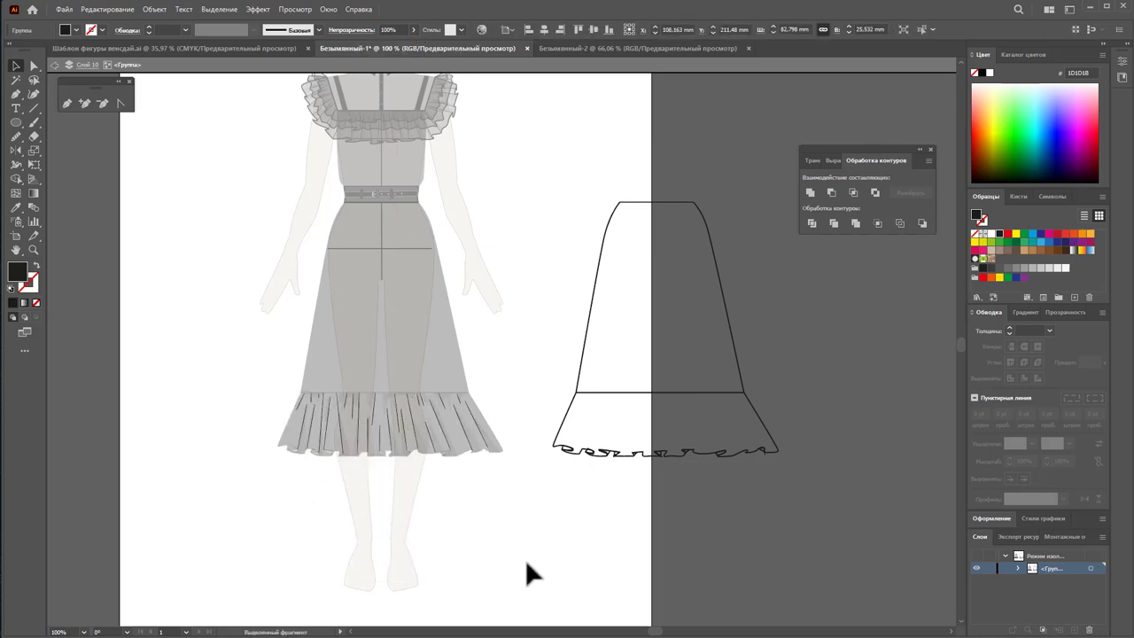
{"action": "left_click", "coordinate": [452, 450]}
{"action": "left_click", "coordinate": [457, 448], "text": "shift"}
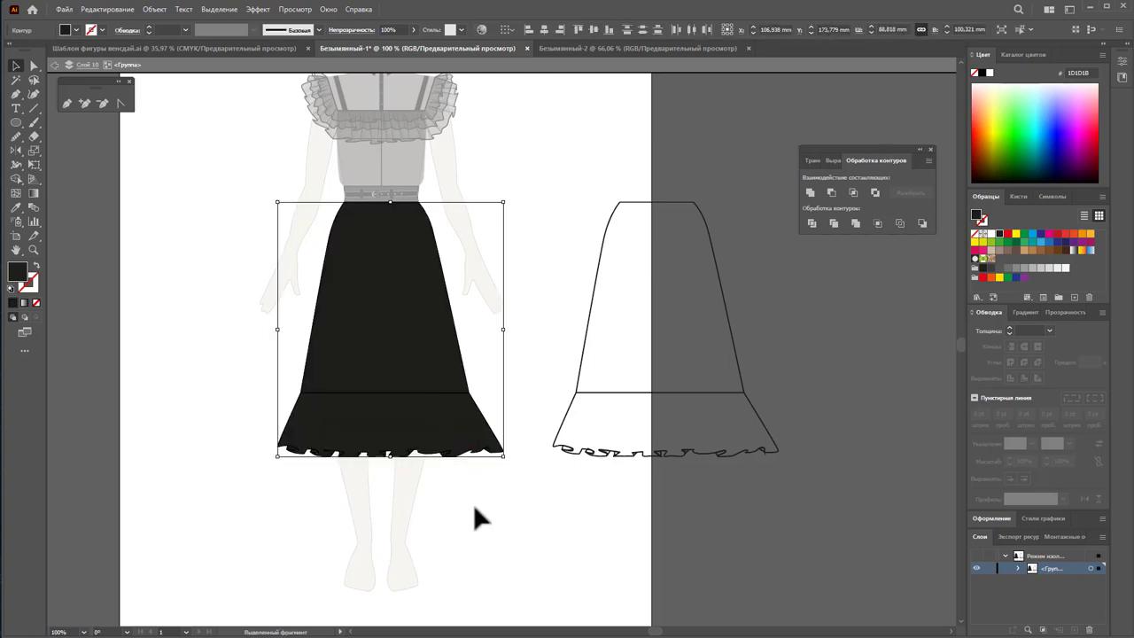
{"action": "left_click", "coordinate": [452, 456], "text": "shift"}
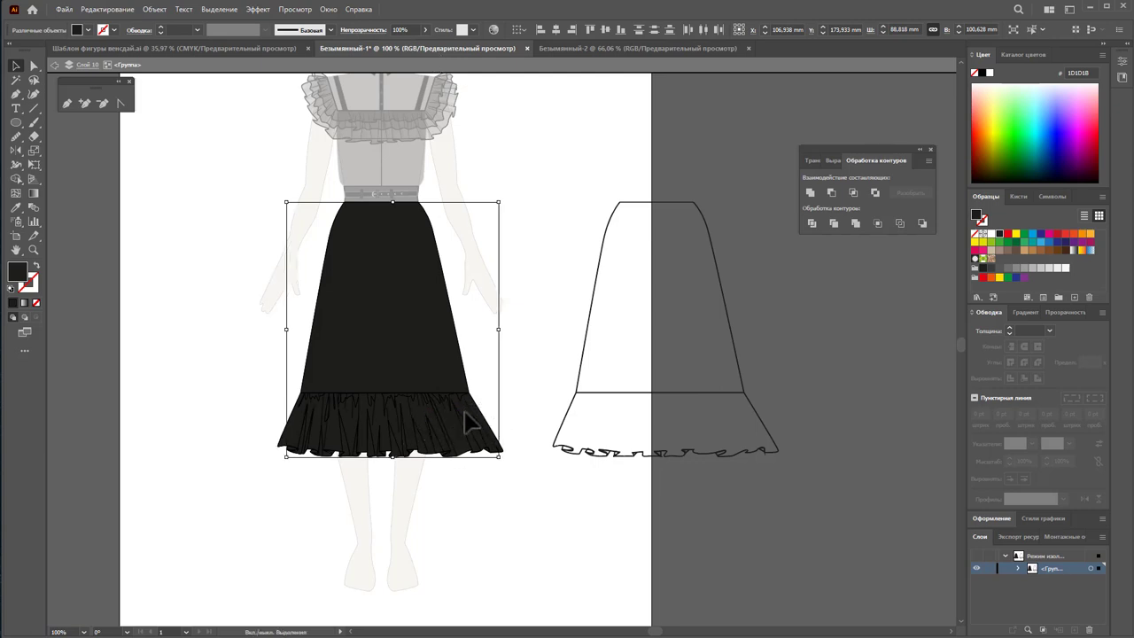
- Unite the black skirt pieces into one shape and set it to 30% opacity
{"action": "key", "text": "shift+m"}
{"action": "left_click_drag", "start_coordinate": [503, 416], "coordinate": [461, 359]}
{"action": "left_click", "coordinate": [416, 354]}
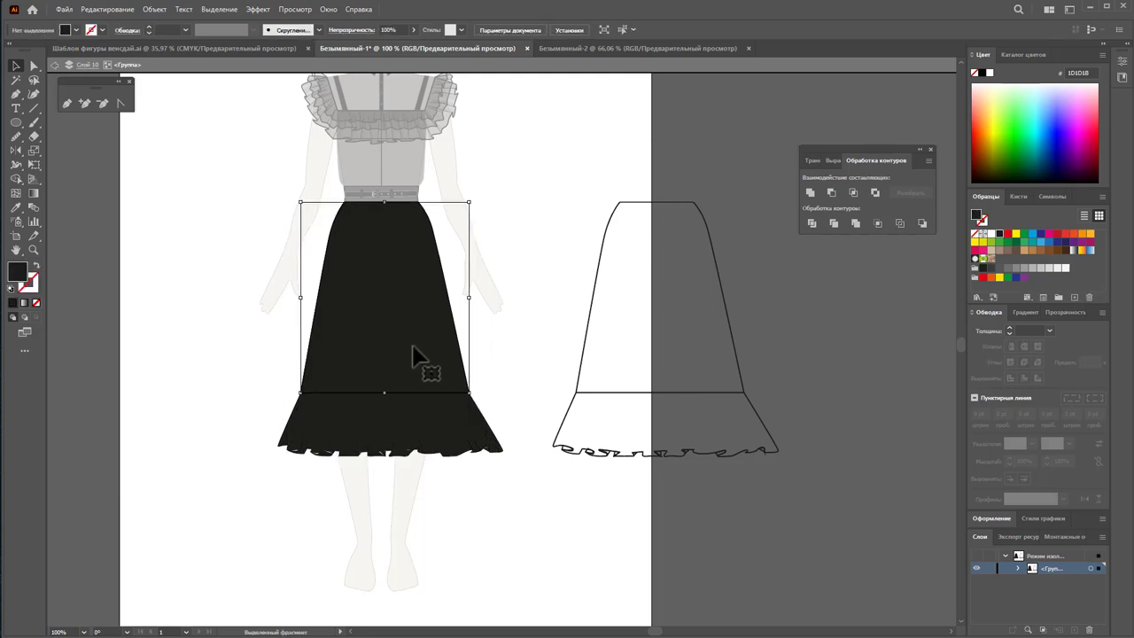
{"action": "left_click", "coordinate": [176, 186]}
{"action": "key", "text": "y"}
{"action": "left_click", "coordinate": [382, 276]}
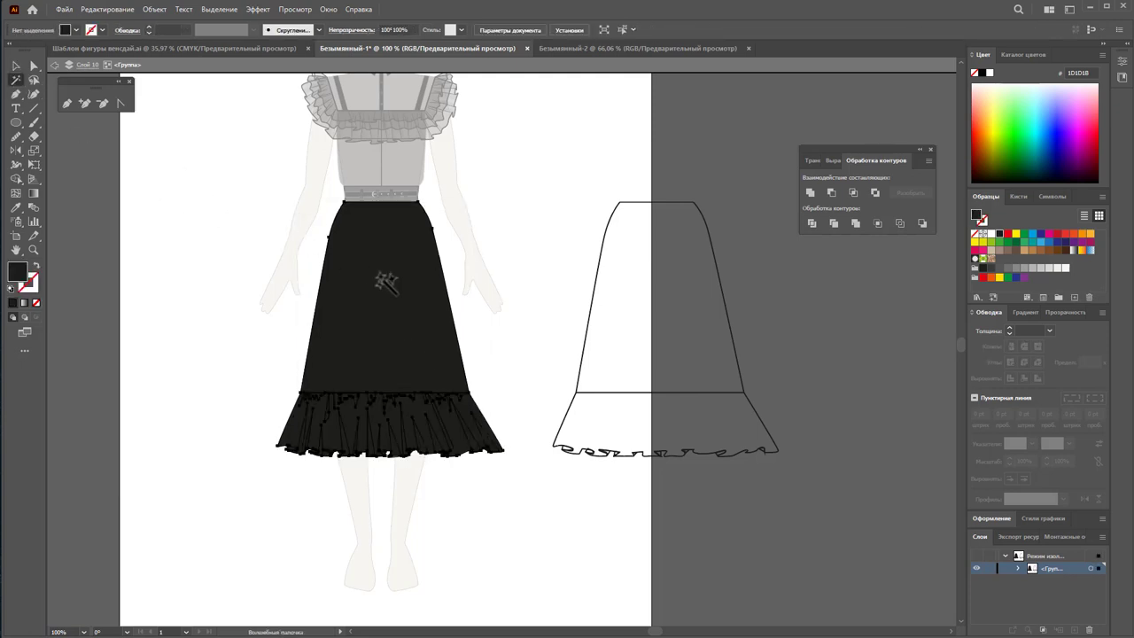
{"action": "key", "text": "v"}
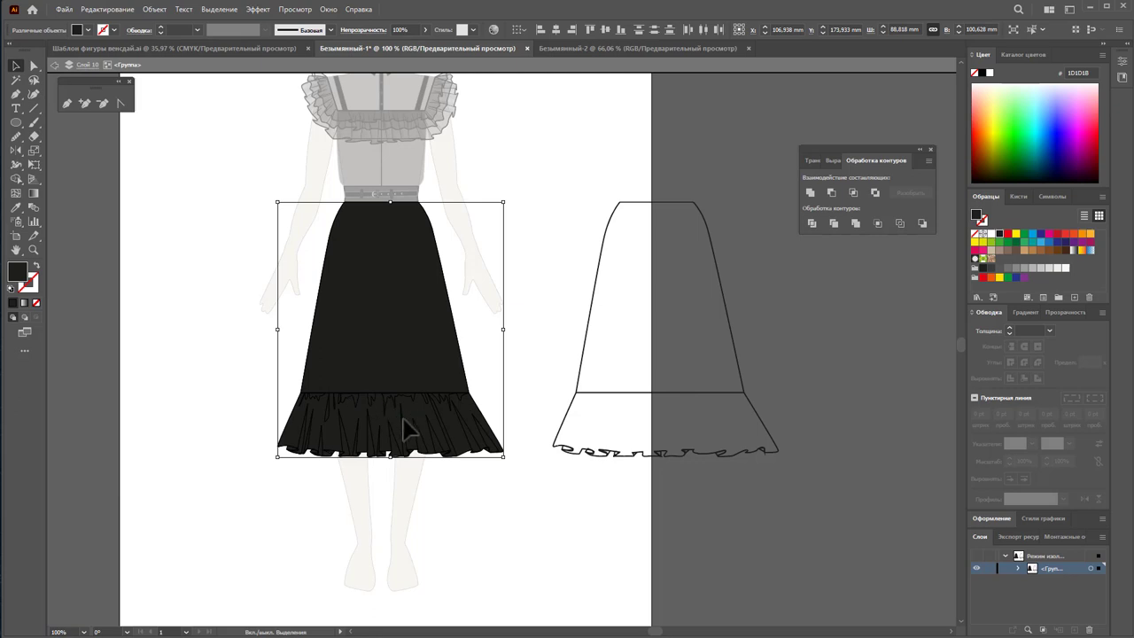
{"action": "key", "text": "ctrl+8"}
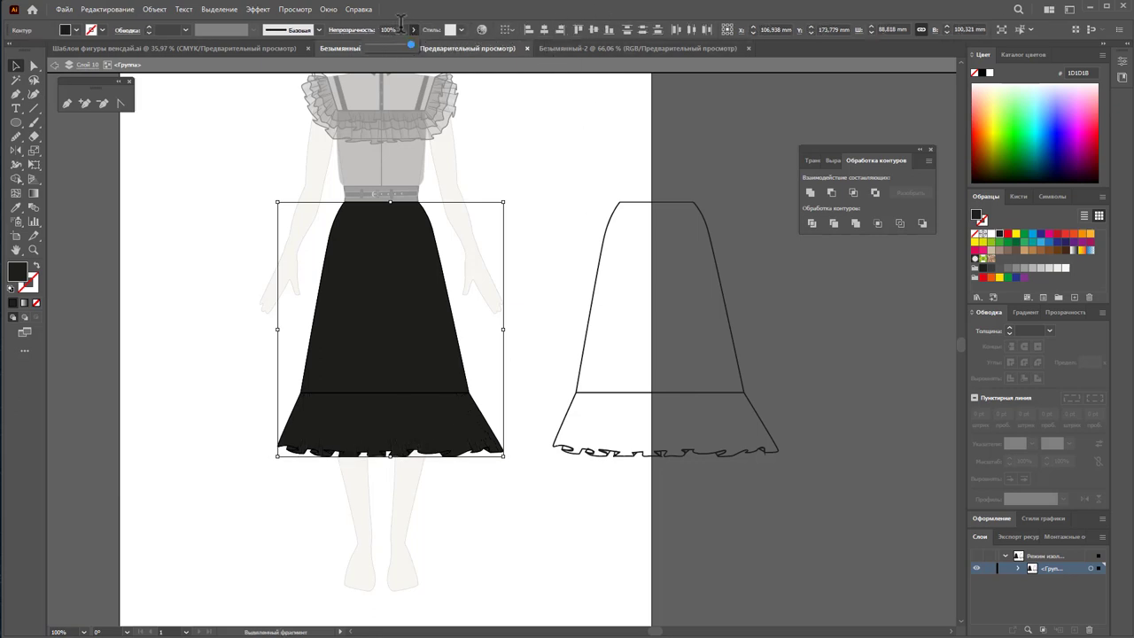
{"action": "type", "text": "30"}
{"action": "key", "text": "Return"}
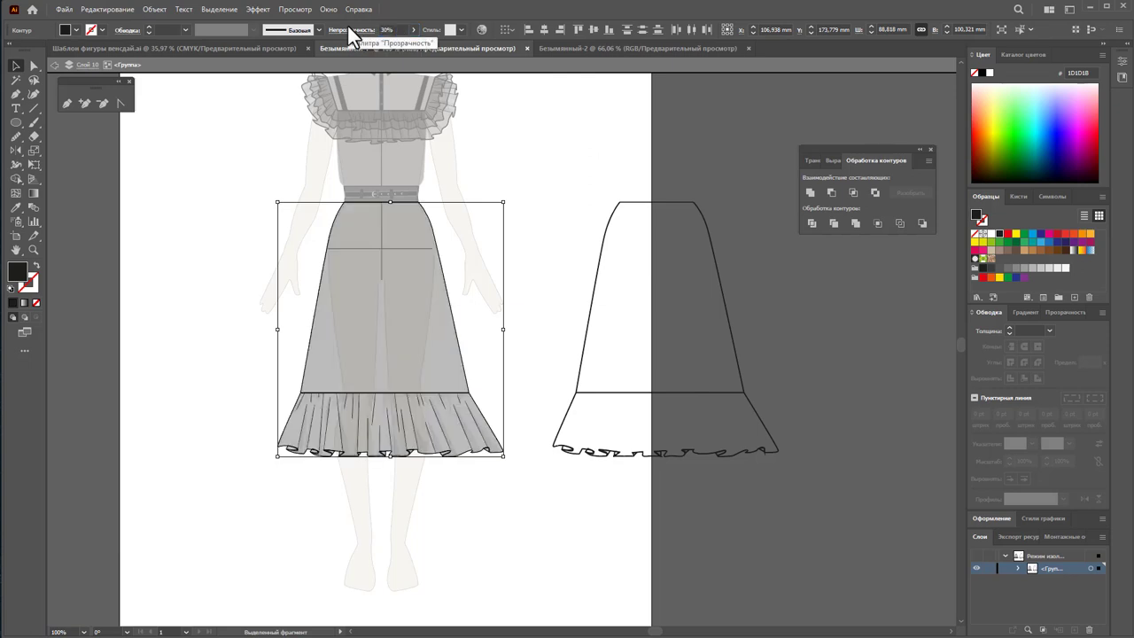
{"action": "key", "text": "ctrl+shift+a"}
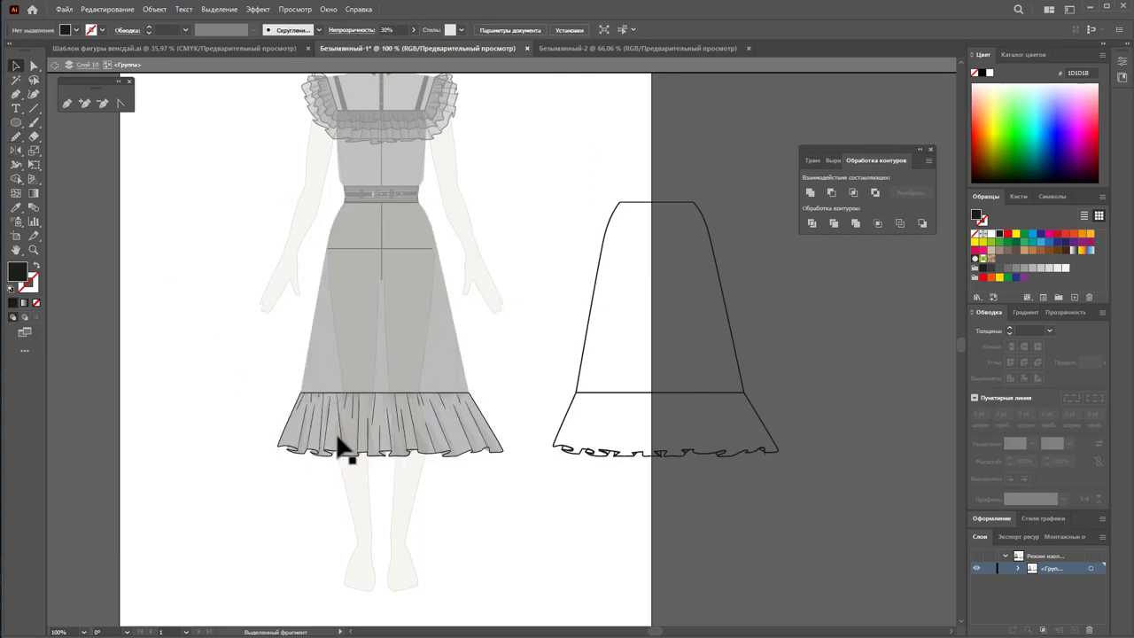
- Inside the ruffle group, set the fold paths' opacity to about 18%
{"action": "left_click", "coordinate": [370, 444]}
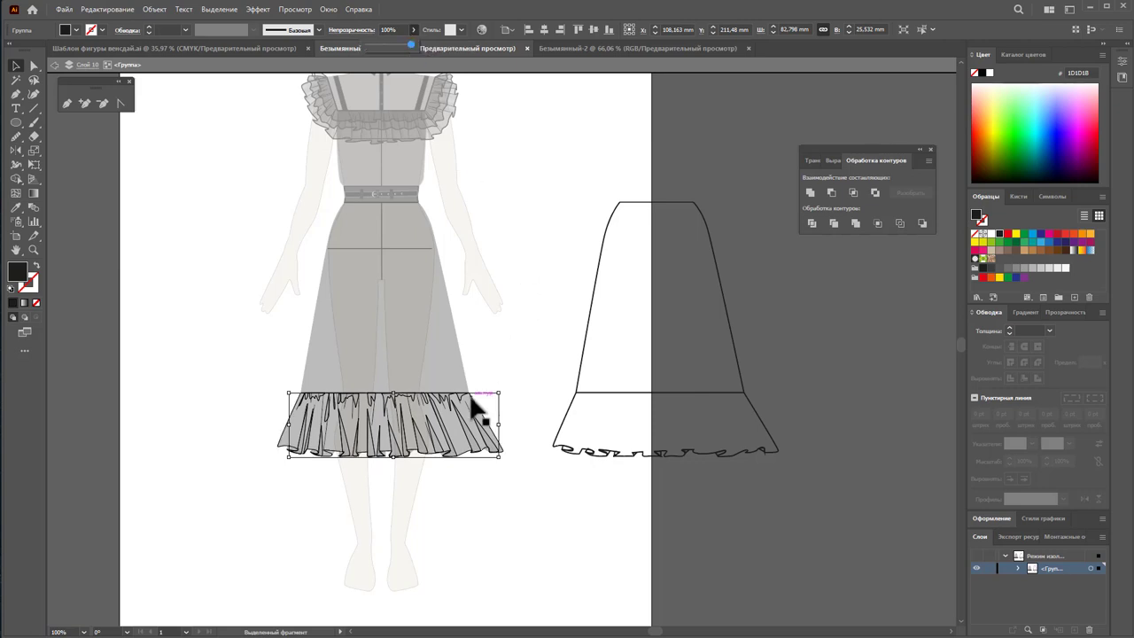
{"action": "double_click", "coordinate": [470, 449]}
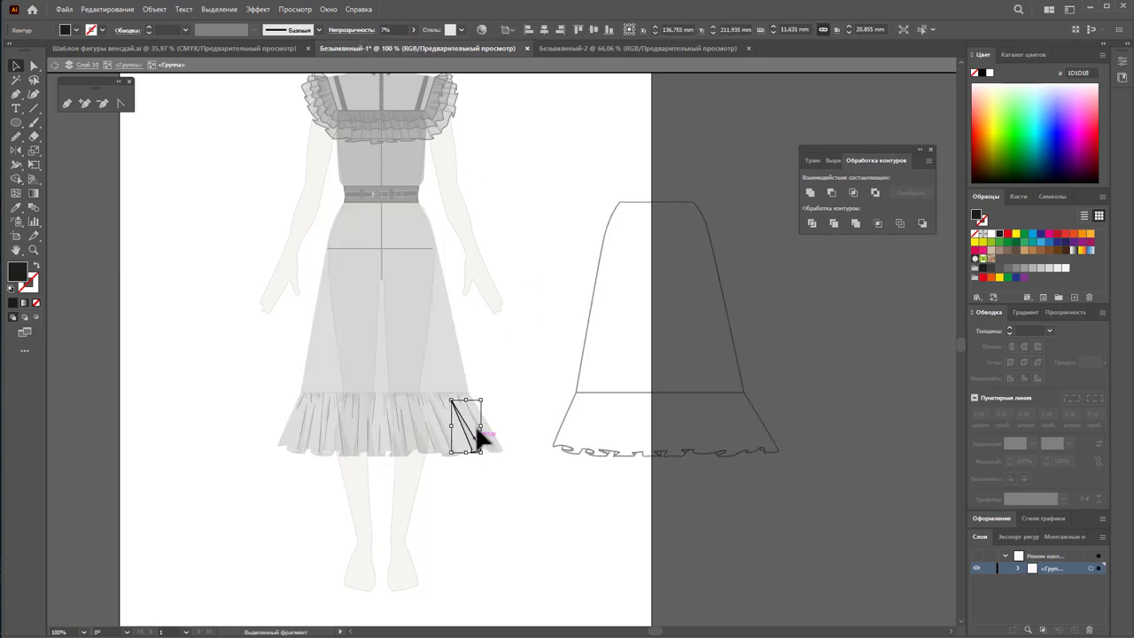
{"action": "left_click_drag", "start_coordinate": [505, 462], "coordinate": [266, 400]}
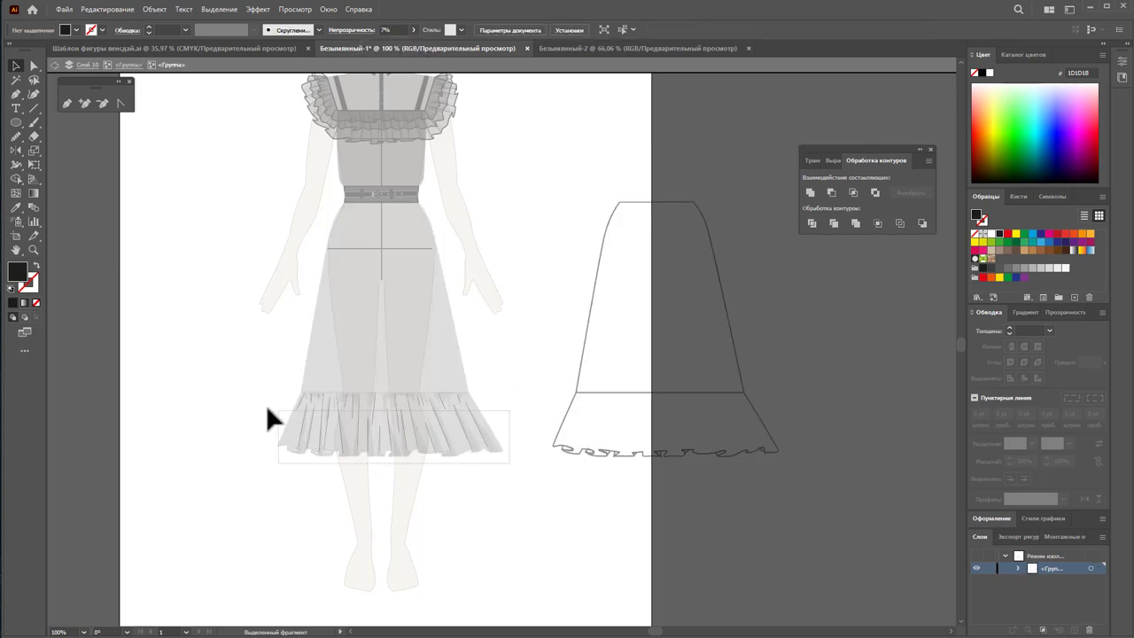
{"action": "left_click", "coordinate": [413, 29]}
{"action": "left_click_drag", "start_coordinate": [373, 49], "coordinate": [376, 49]}
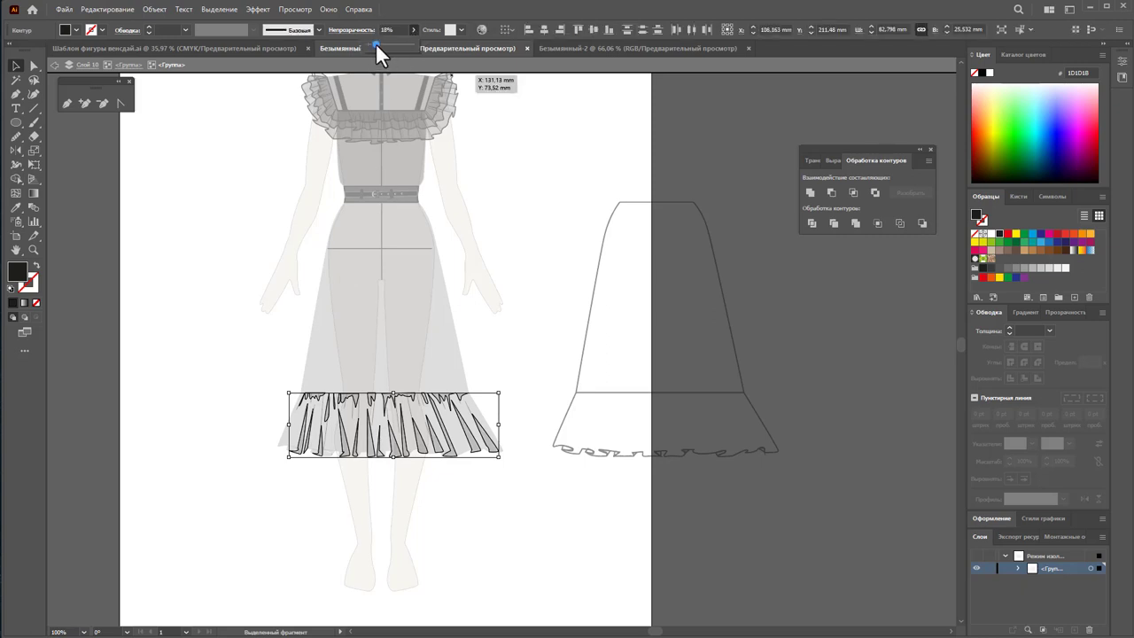
{"action": "left_click", "coordinate": [517, 163]}
{"action": "double_click", "coordinate": [515, 178]}
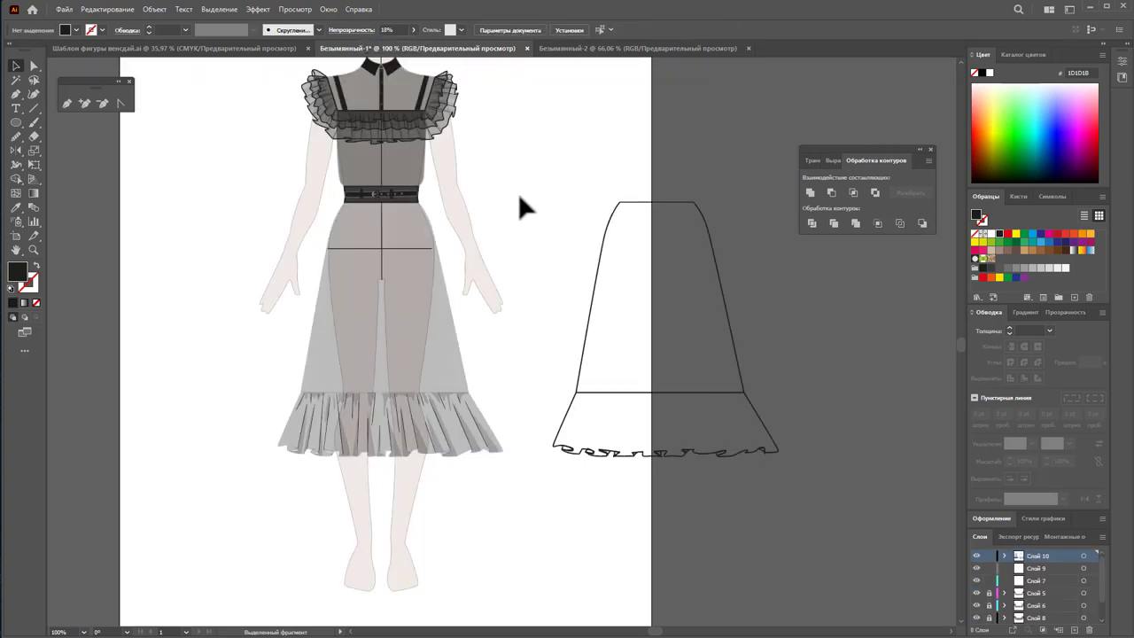
- Move the skirt outline drawing onto the translucent skirt and give it a 0.75 pt stroke
{"action": "left_click", "coordinate": [580, 377]}
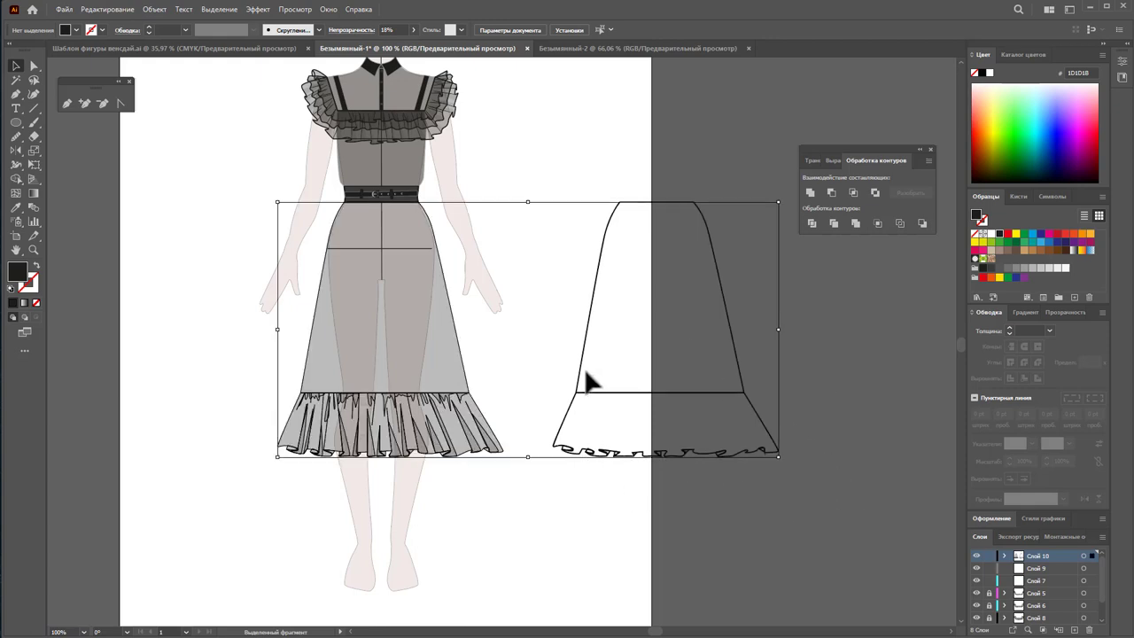
{"action": "left_click", "coordinate": [785, 403]}
{"action": "left_click", "coordinate": [438, 355]}
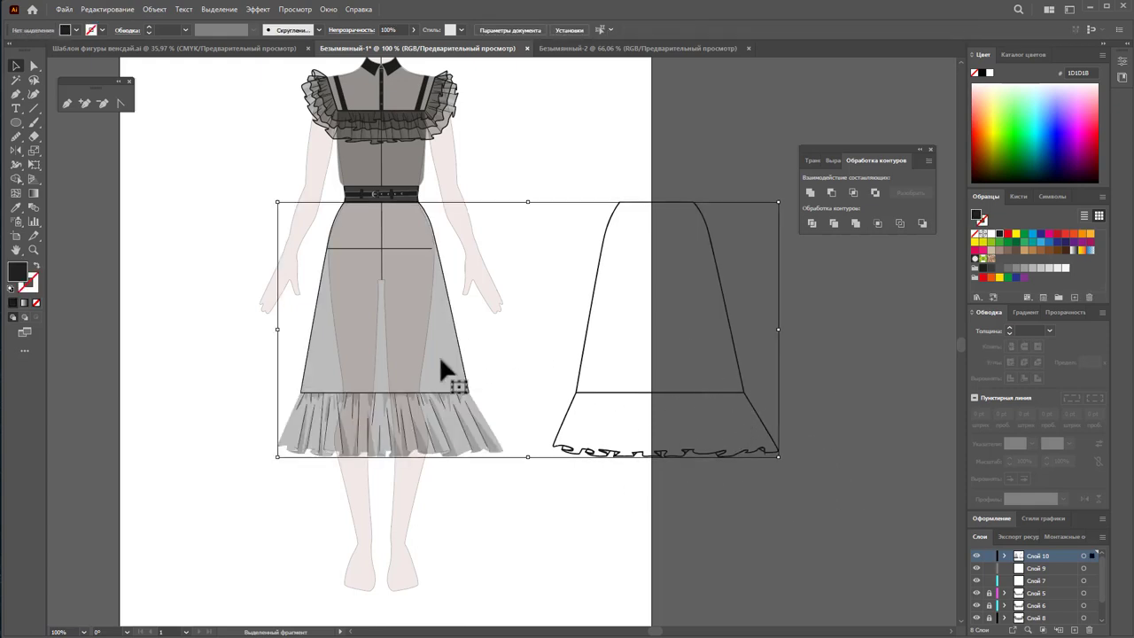
{"action": "double_click", "coordinate": [572, 359]}
{"action": "mouse_move", "coordinate": [747, 396]}
{"action": "left_mouse_down"}
{"action": "mouse_move", "coordinate": [483, 403]}
{"action": "mouse_move", "coordinate": [479, 416]}
{"action": "left_mouse_up"}
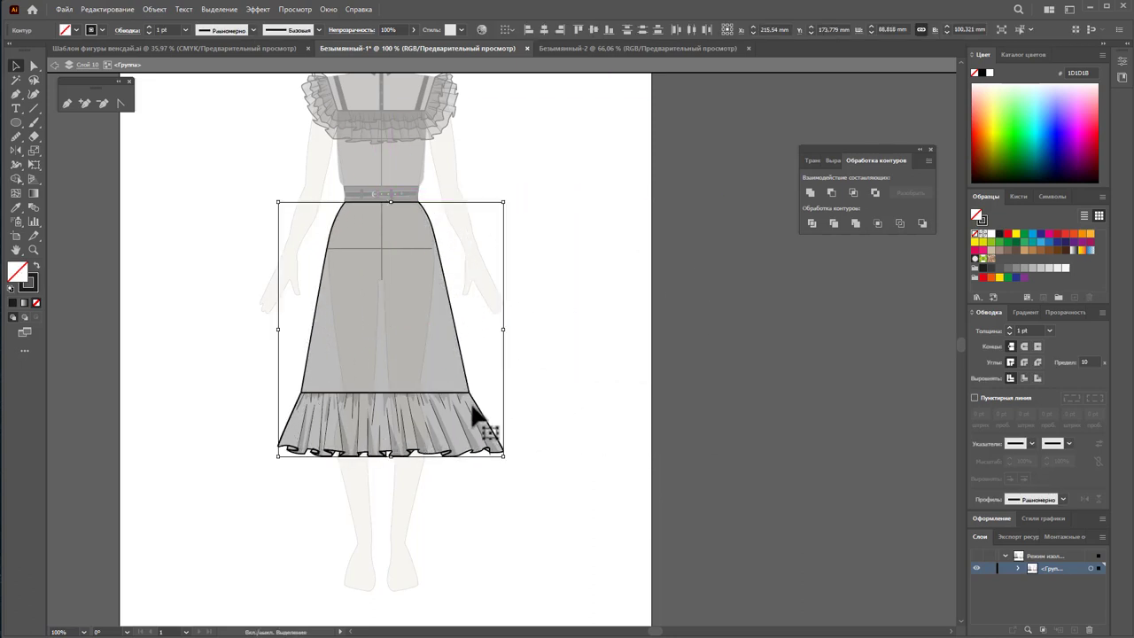
{"action": "left_click", "coordinate": [1049, 331]}
{"action": "left_click", "coordinate": [1053, 363]}
{"action": "left_click", "coordinate": [587, 356]}
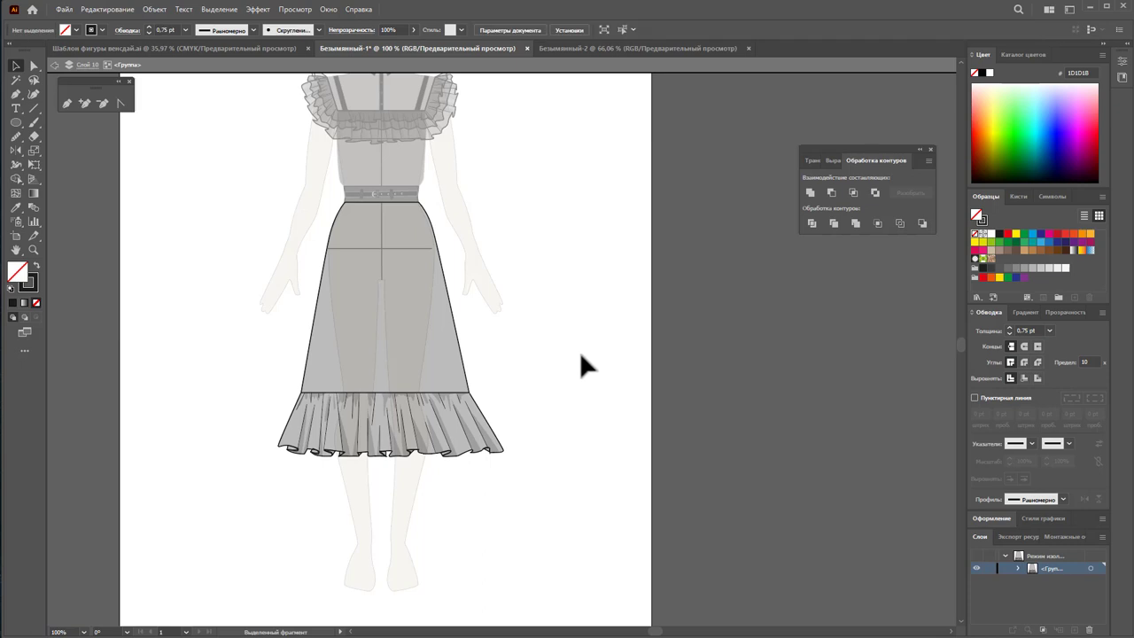
{"action": "double_click", "coordinate": [580, 352]}
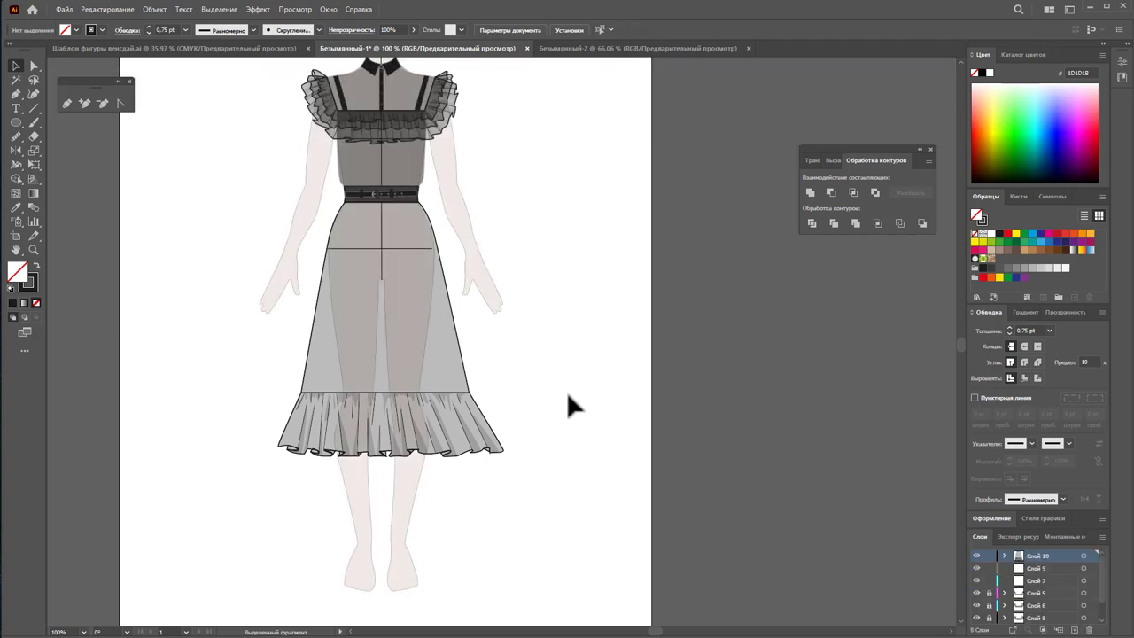
- Test-move the skirt aside to check the outline, then undo it back into place
{"action": "left_click_drag", "start_coordinate": [557, 493], "coordinate": [223, 367]}
{"action": "left_click_drag", "start_coordinate": [389, 432], "coordinate": [639, 436]}
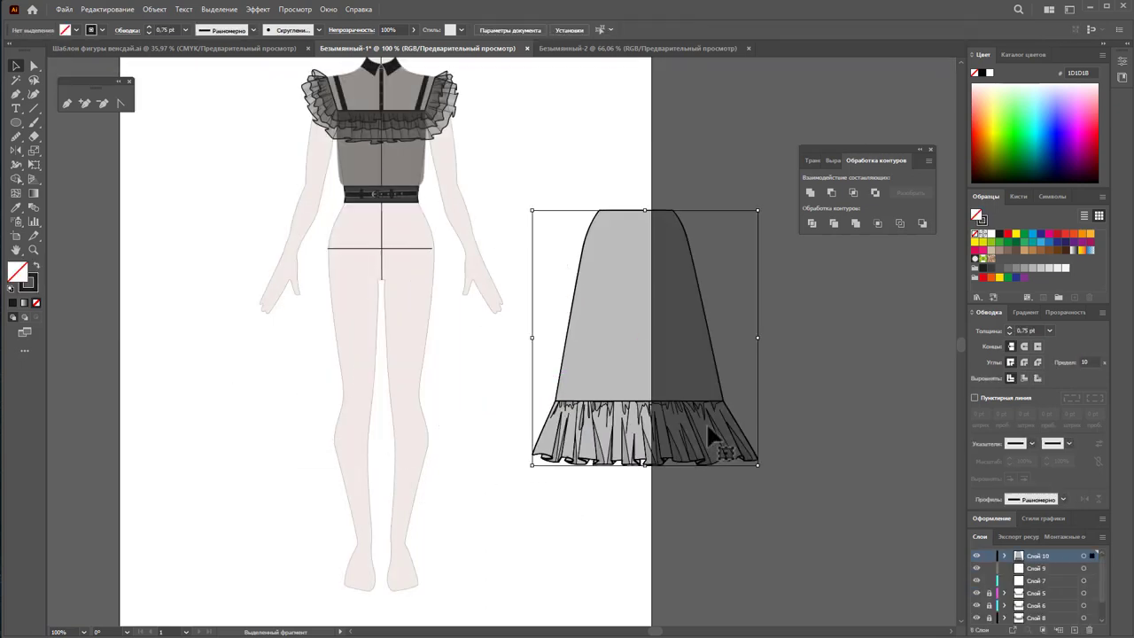
{"action": "left_click", "coordinate": [860, 520]}
{"action": "key", "text": "ctrl+z"}
- Duplicate the translucent skirt beside the figure and scale the copy shorter
{"action": "left_click", "coordinate": [670, 492]}
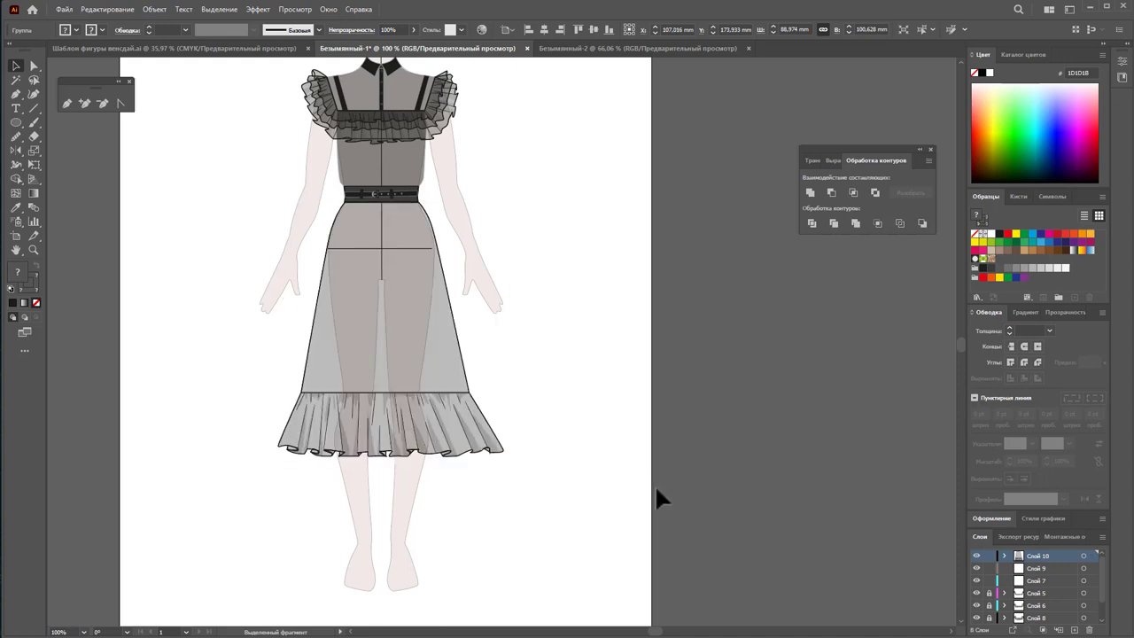
{"action": "left_click_drag", "start_coordinate": [556, 513], "coordinate": [226, 376]}
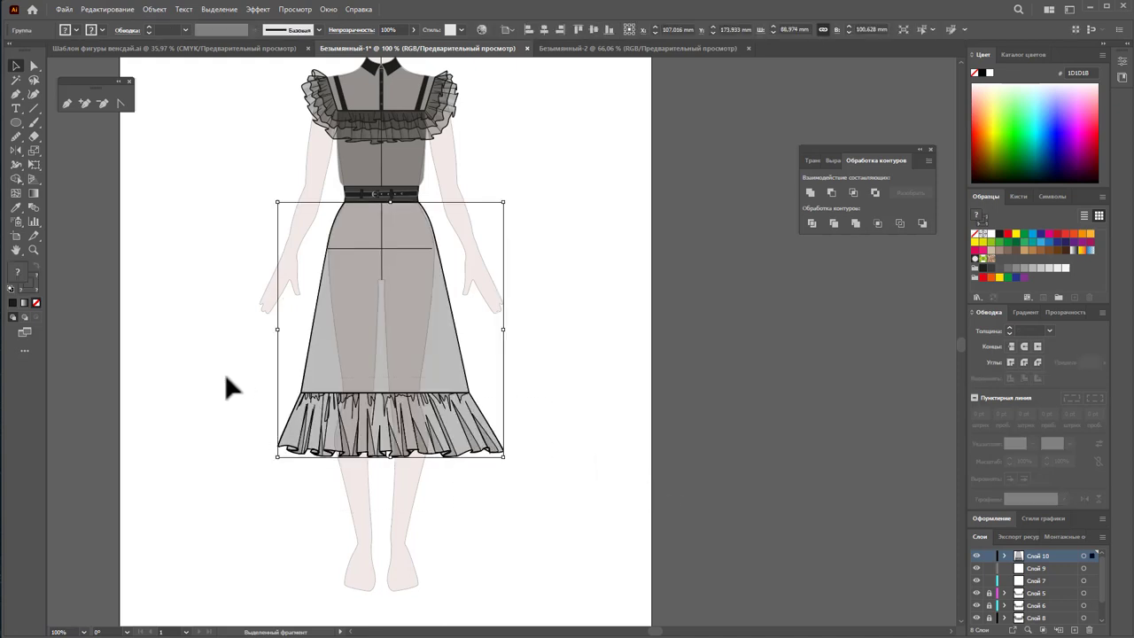
{"action": "mouse_move", "coordinate": [424, 367]}
{"action": "left_mouse_down", "text": "alt"}
{"action": "mouse_move", "coordinate": [630, 347]}
{"action": "mouse_move", "coordinate": [395, 330]}
{"action": "left_mouse_up", "text": "alt"}
{"action": "mouse_move", "coordinate": [390, 454]}
{"action": "left_mouse_down"}
{"action": "mouse_move", "coordinate": [385, 406]}
{"action": "mouse_move", "coordinate": [781, 353]}
{"action": "left_mouse_up"}
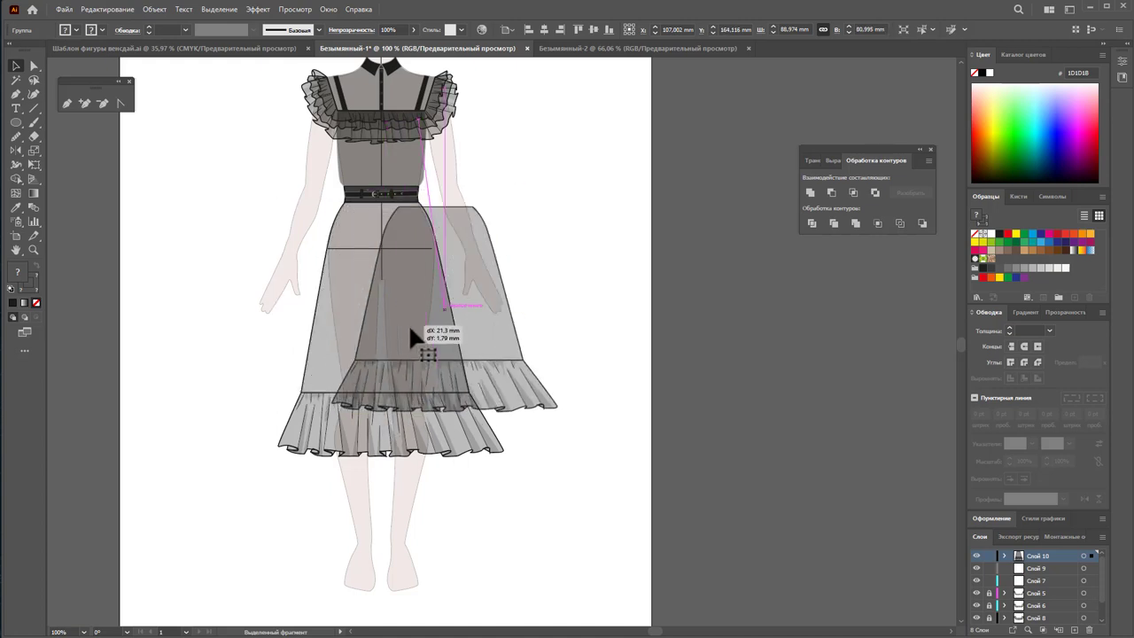
- Nudge the copy's frill seam anchors up and place the short tier onto the dress
{"action": "key", "text": "ctrl+shift+a"}
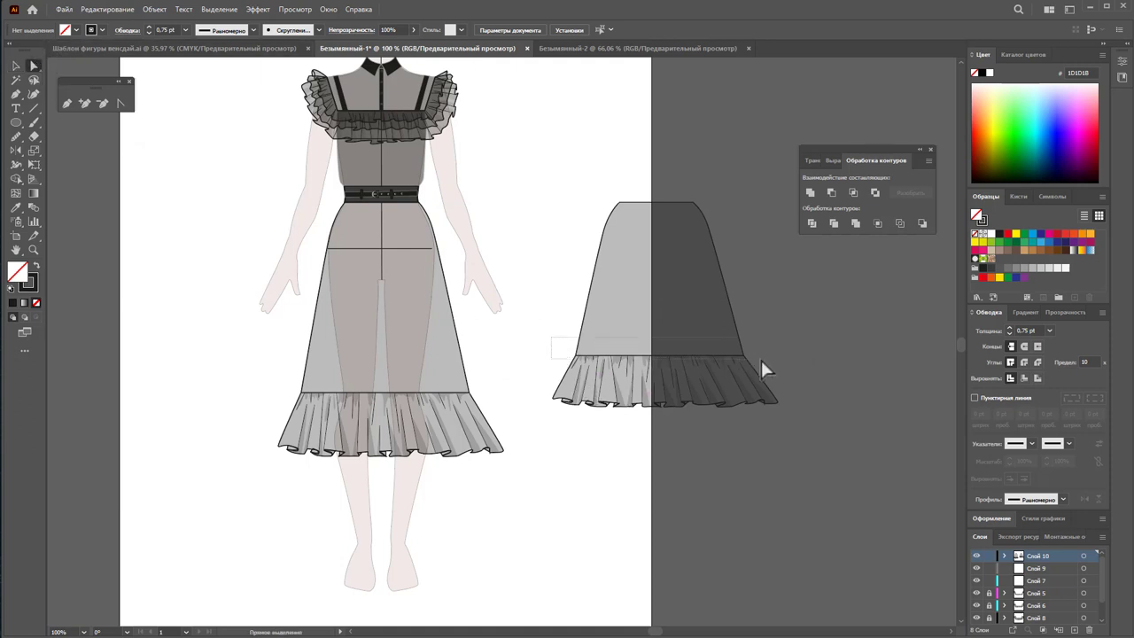
{"action": "key", "text": "ctrl+a"}
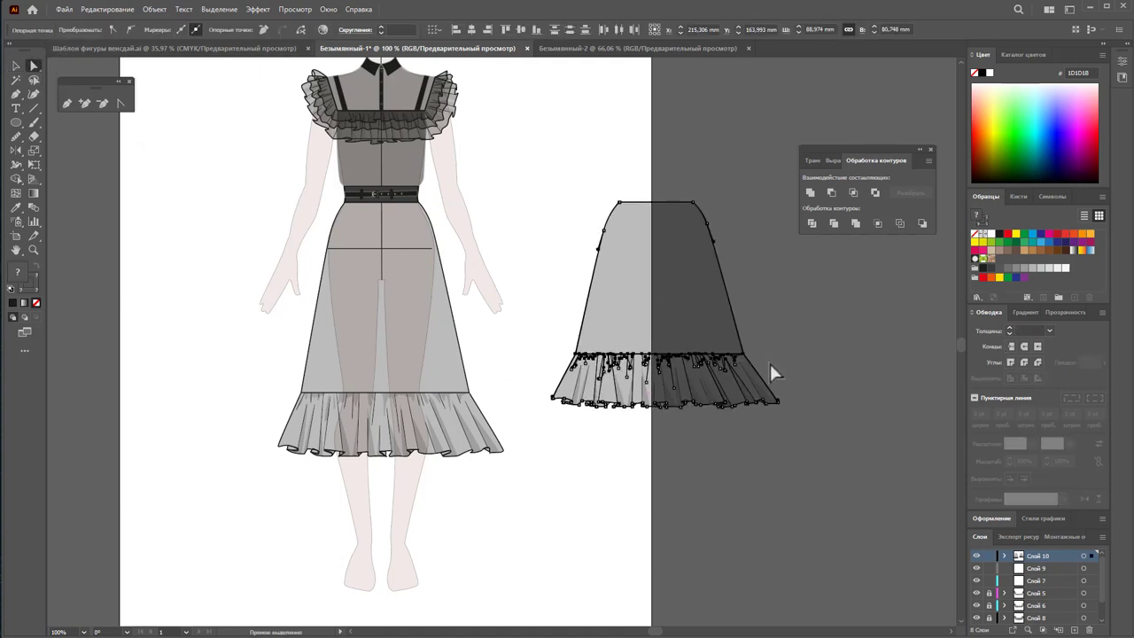
{"action": "key", "text": "Up"}
{"action": "key", "text": "Up"}
{"action": "key", "text": "Up"}
{"action": "key", "text": "Up"}
{"action": "key", "text": "Up"}
{"action": "key", "text": "Up"}
{"action": "key", "text": "Up"}
{"action": "key", "text": "Up"}
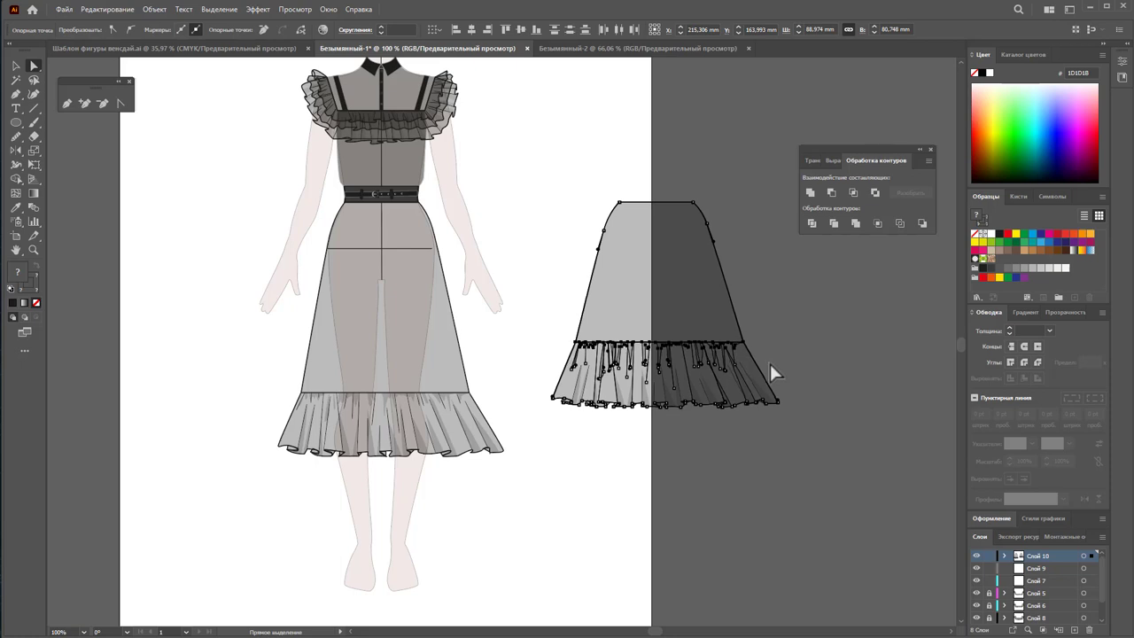
{"action": "left_click_drag", "start_coordinate": [769, 364], "coordinate": [536, 378]}
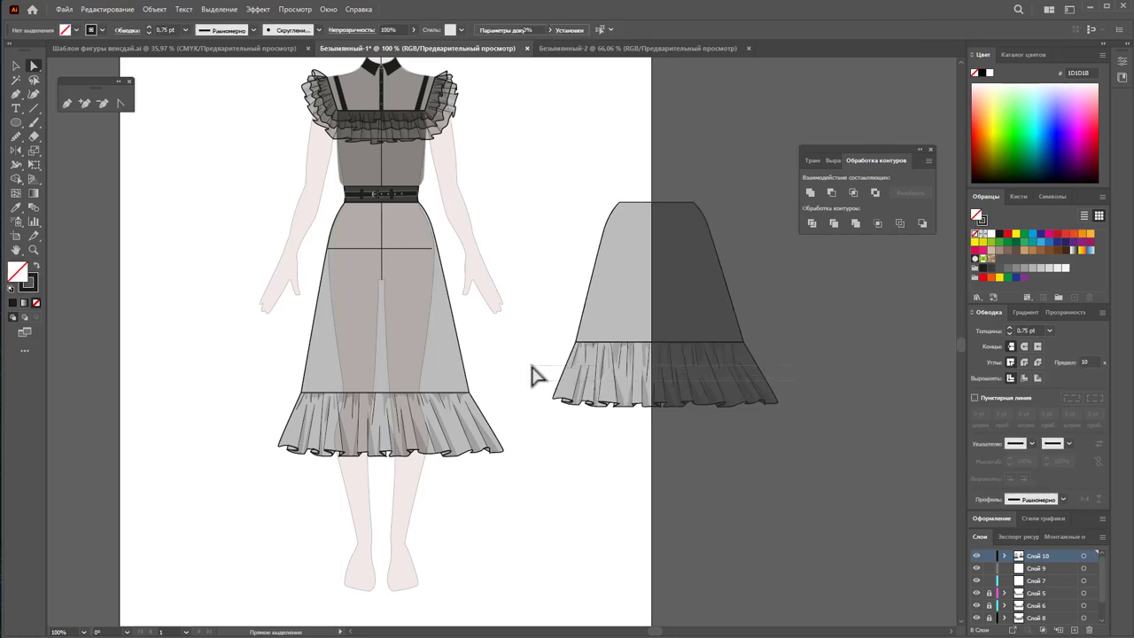
{"action": "key", "text": "Up"}
{"action": "key", "text": "Up"}
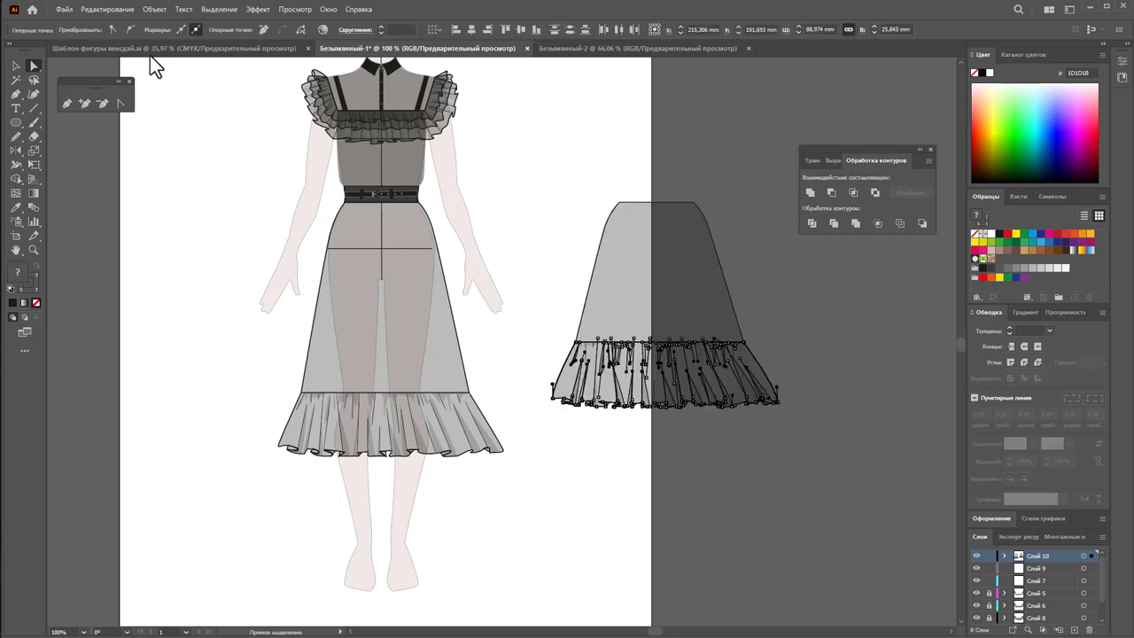
{"action": "left_click", "coordinate": [15, 65]}
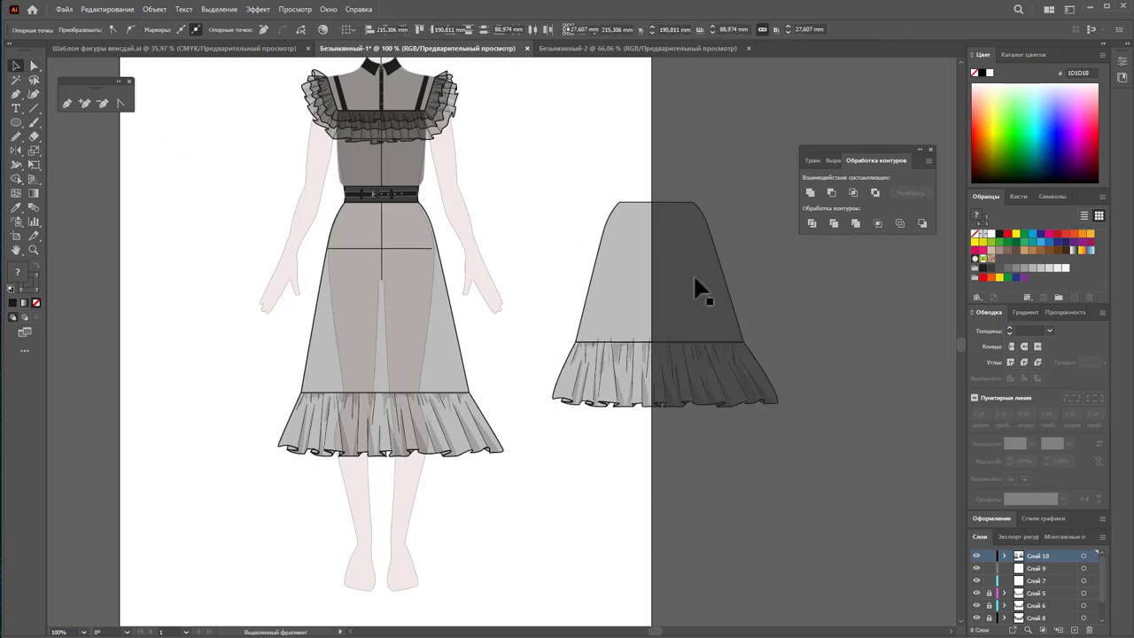
{"action": "left_click_drag", "start_coordinate": [692, 272], "coordinate": [402, 283]}
{"action": "key", "text": "ctrl+shift+a"}
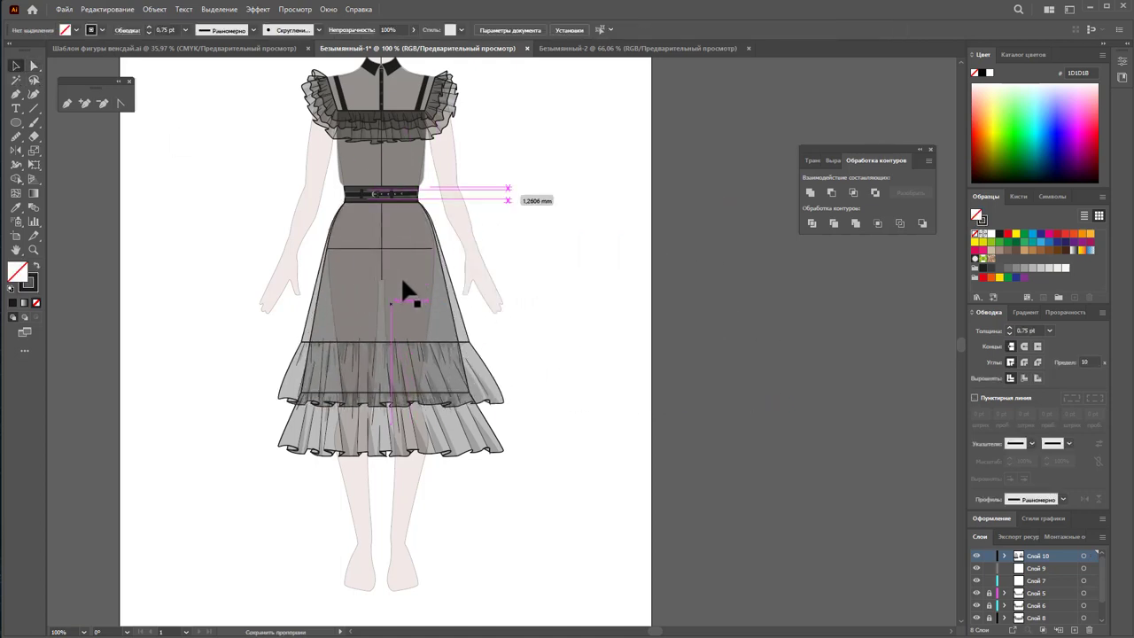
- Align the upper skirt tier onto the figure's centre line
{"action": "left_click", "coordinate": [401, 280]}
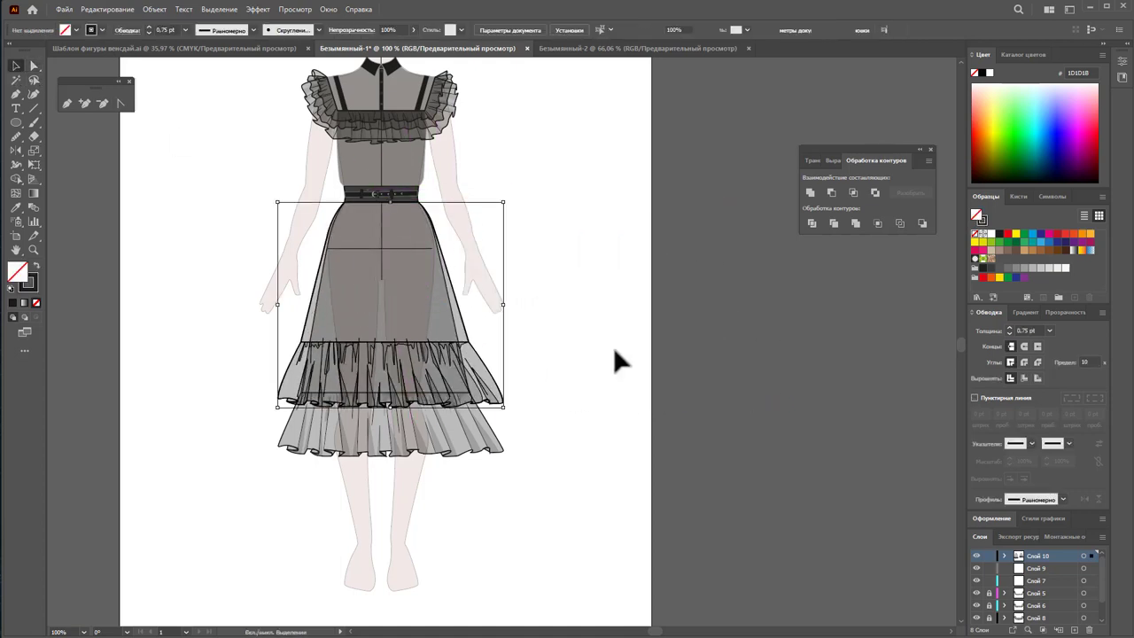
{"action": "left_click", "coordinate": [614, 351]}
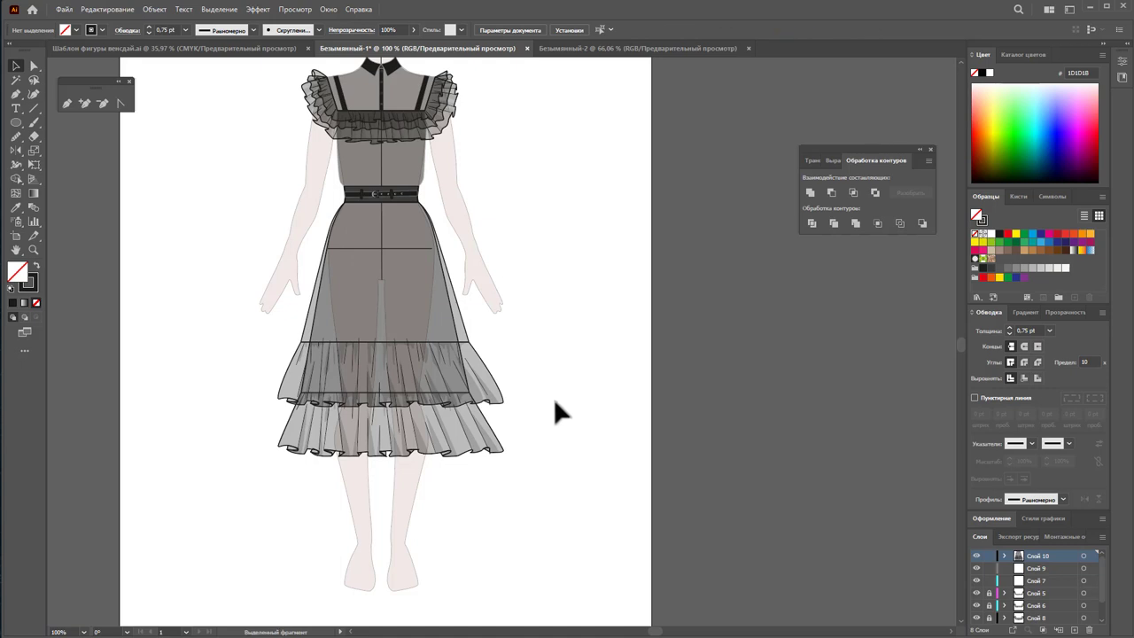
{"action": "left_click", "coordinate": [390, 400]}
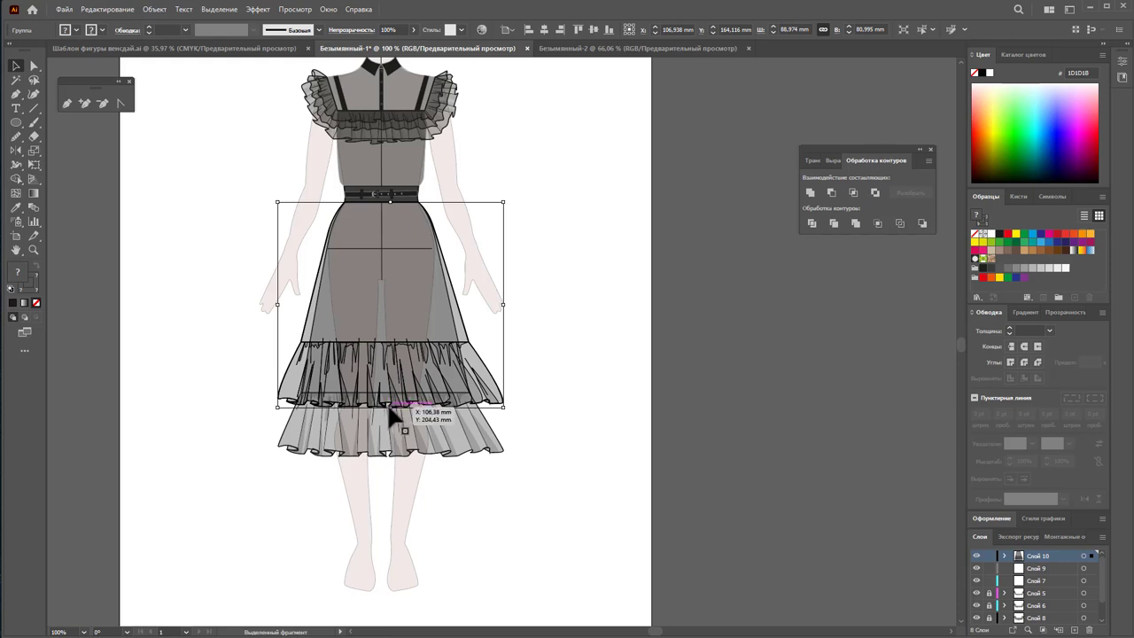
{"action": "left_click_drag", "start_coordinate": [390, 407], "coordinate": [387, 400]}
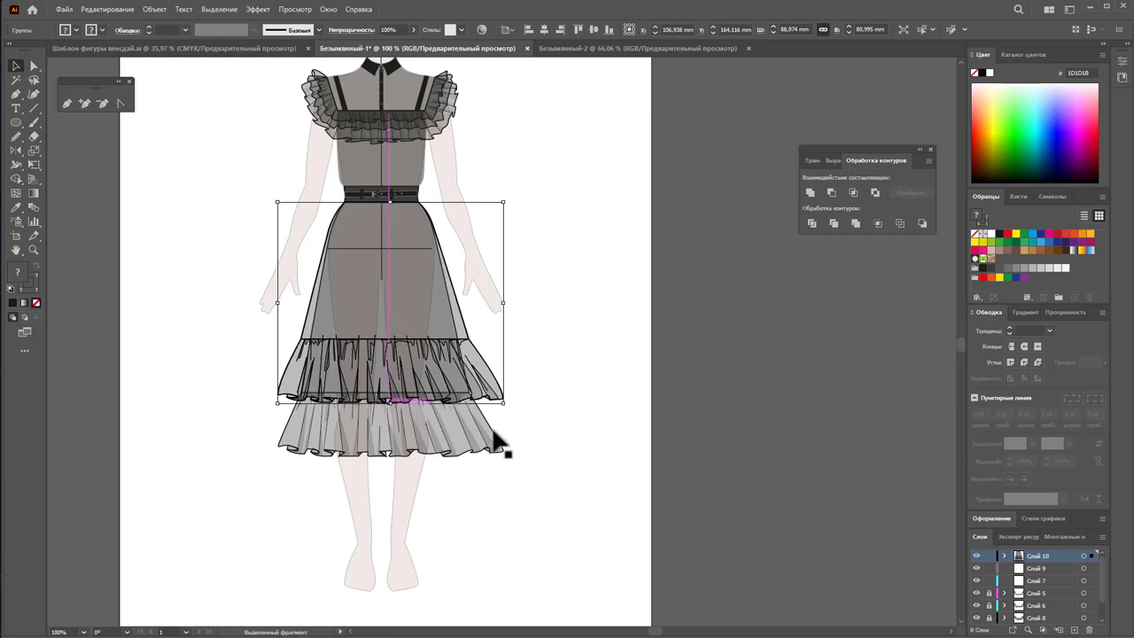
{"action": "left_click", "coordinate": [525, 429]}
- Reflect the upper tier across a vertical axis with Preview on
{"action": "left_click", "coordinate": [415, 330]}
{"action": "double_click", "coordinate": [17, 151]}
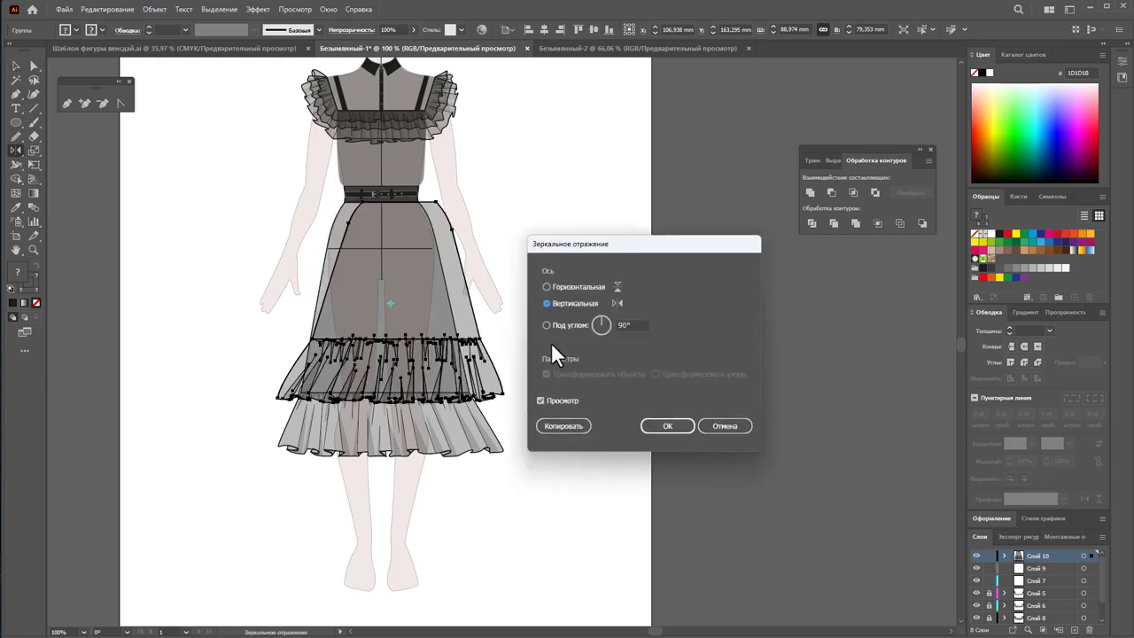
{"action": "left_click", "coordinate": [667, 427]}
- Nudge the sheer skirt overlay left so it sits aligned under the belt
{"action": "left_click", "coordinate": [16, 66]}
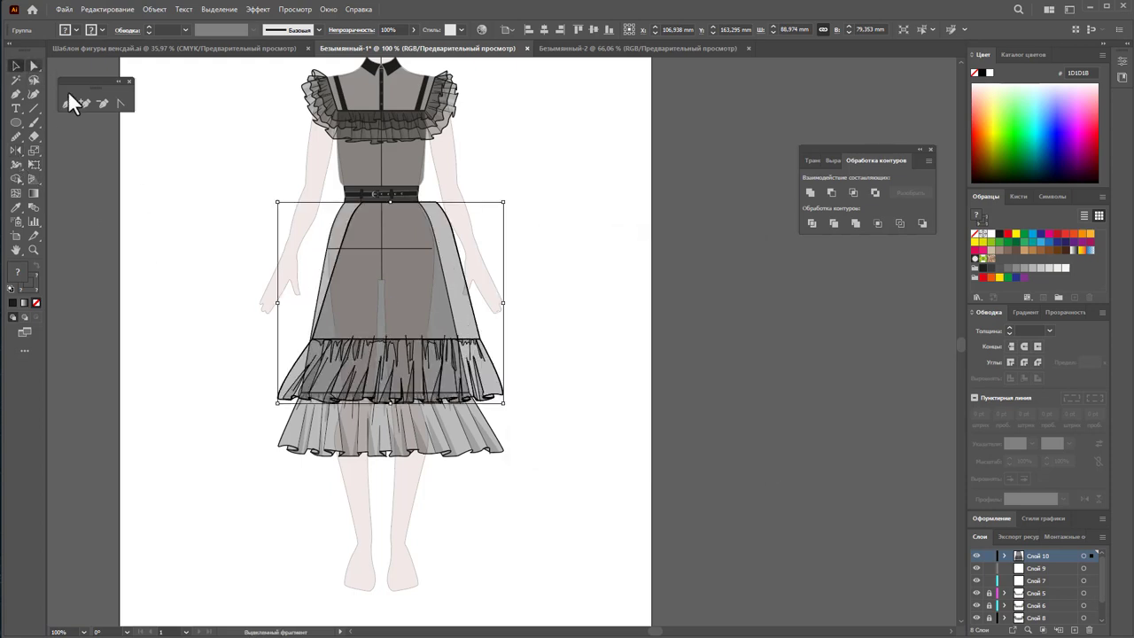
{"action": "left_click_drag", "start_coordinate": [385, 277], "coordinate": [396, 285]}
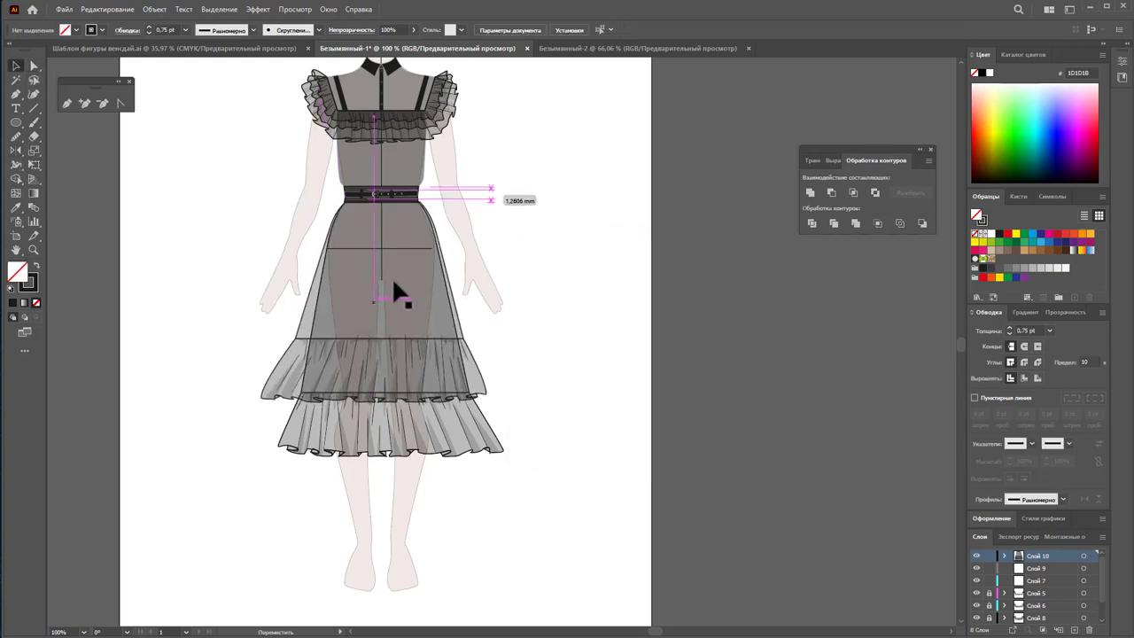
{"action": "left_click", "coordinate": [543, 372]}
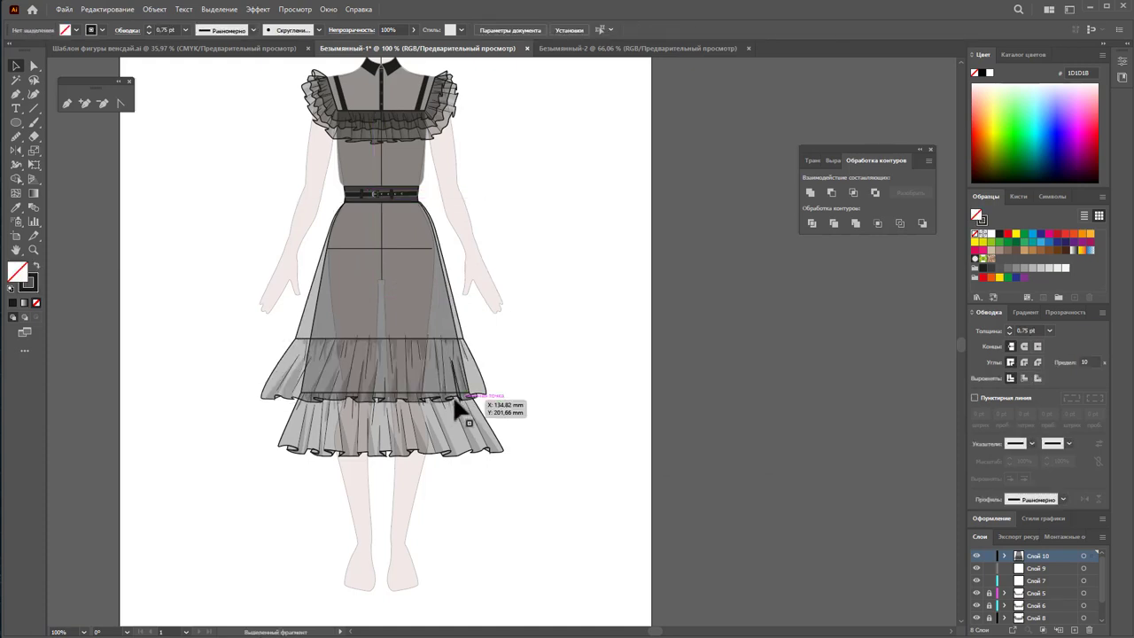
{"action": "left_click", "coordinate": [424, 374]}
{"action": "left_click", "coordinate": [34, 66]}
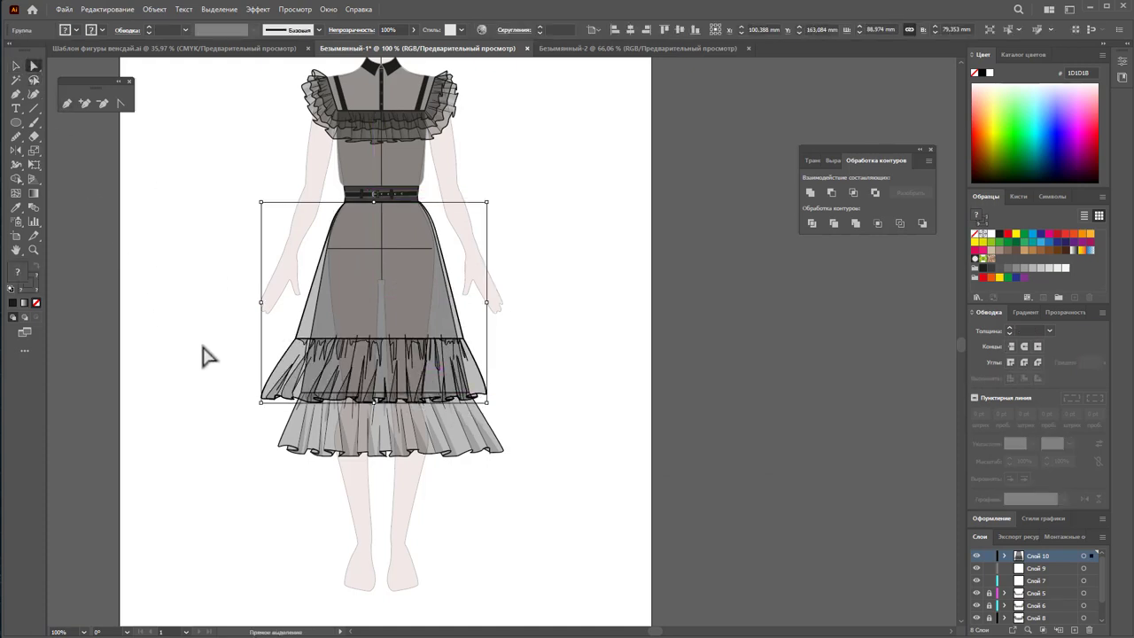
{"action": "mouse_move", "coordinate": [220, 364]}
{"action": "left_mouse_down"}
{"action": "mouse_move", "coordinate": [268, 432]}
{"action": "mouse_move", "coordinate": [268, 421]}
{"action": "mouse_move", "coordinate": [304, 430]}
{"action": "left_mouse_up"}
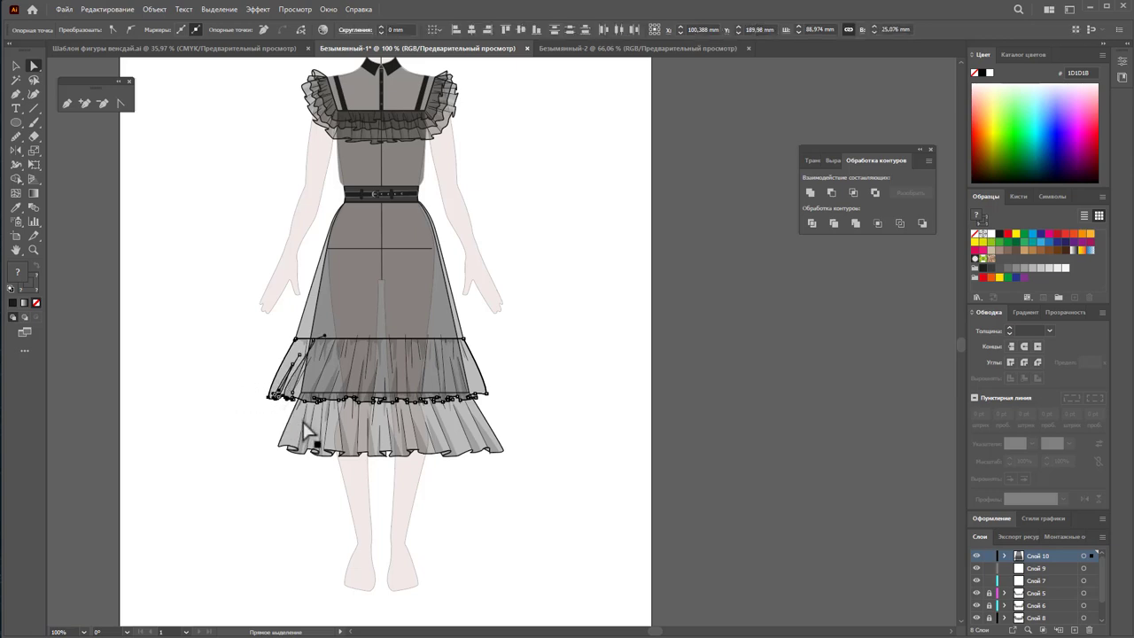
{"action": "left_click", "coordinate": [487, 391]}
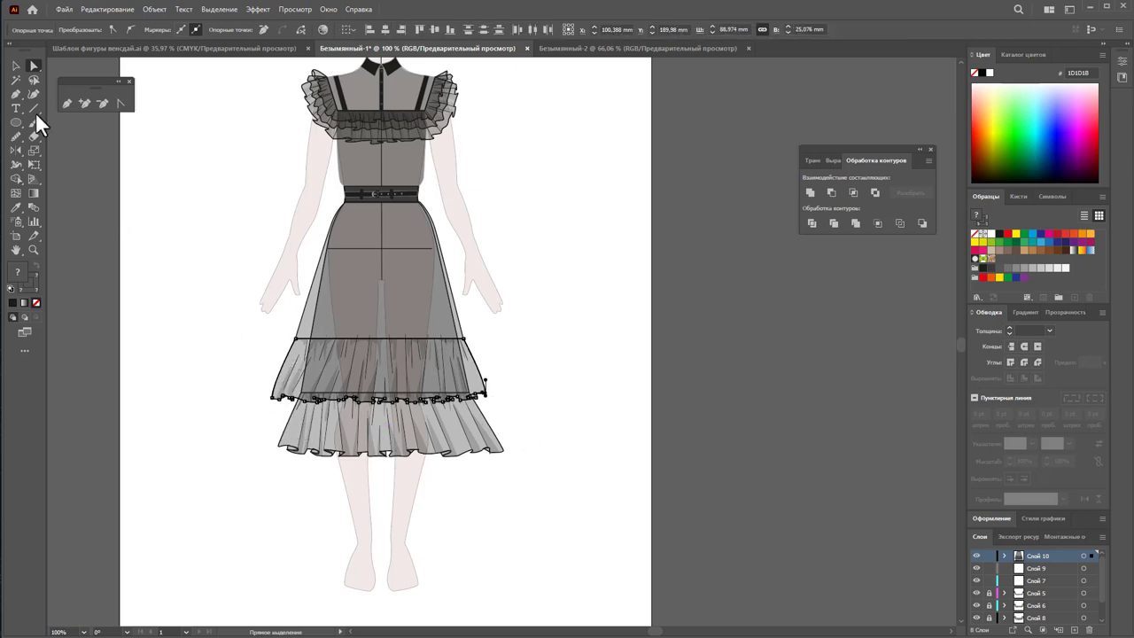
{"action": "left_click", "coordinate": [15, 70]}
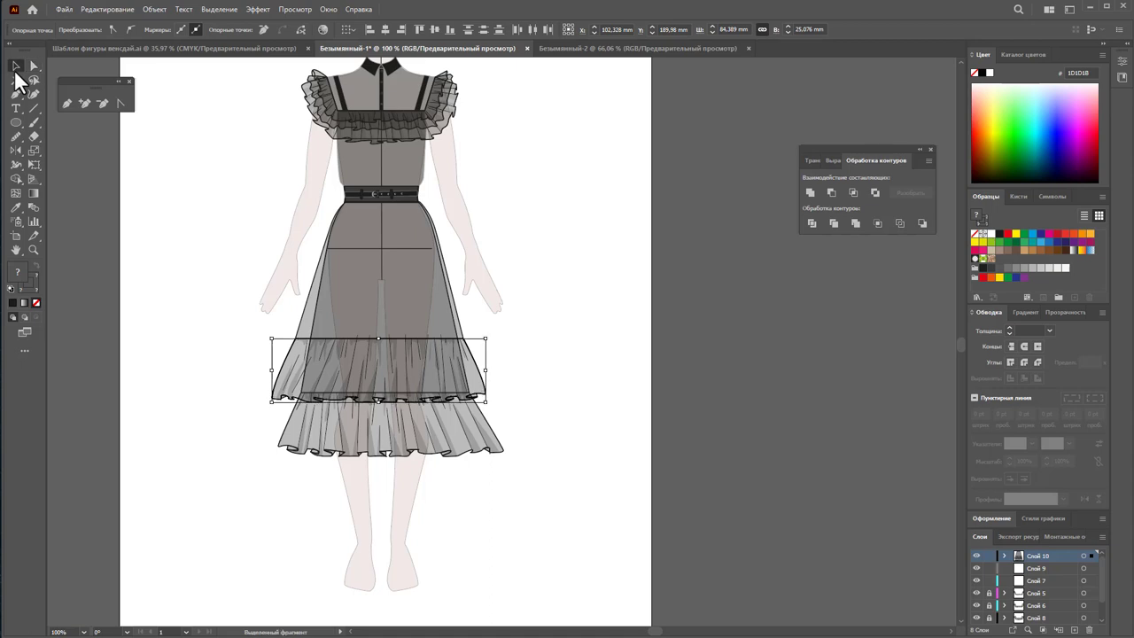
{"action": "left_click", "coordinate": [297, 351]}
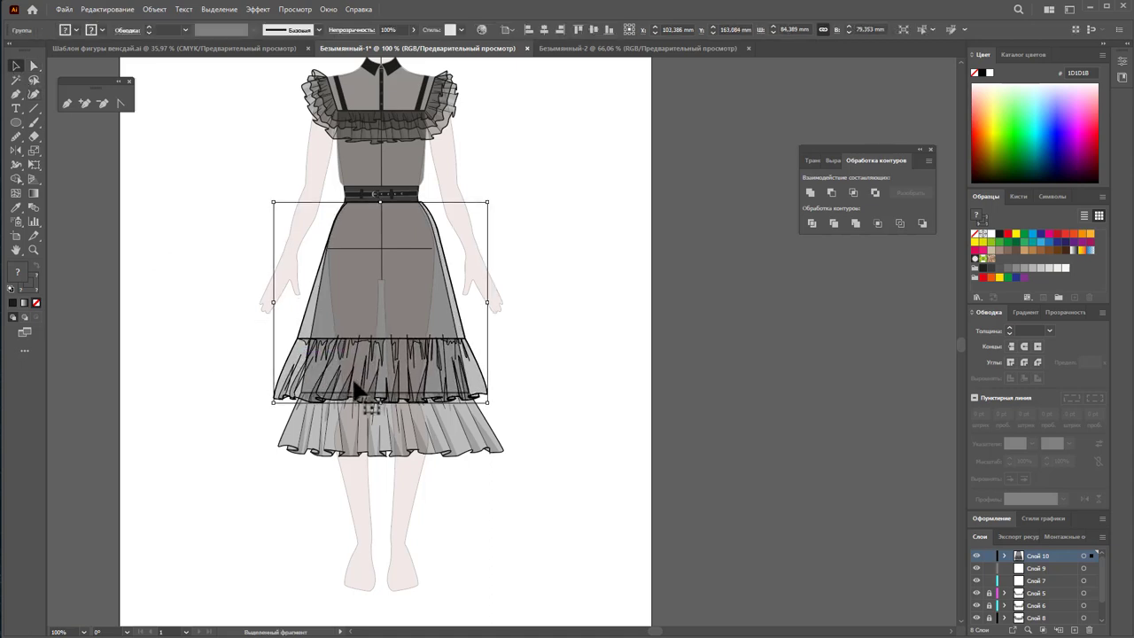
{"action": "left_click_drag", "start_coordinate": [353, 386], "coordinate": [307, 387]}
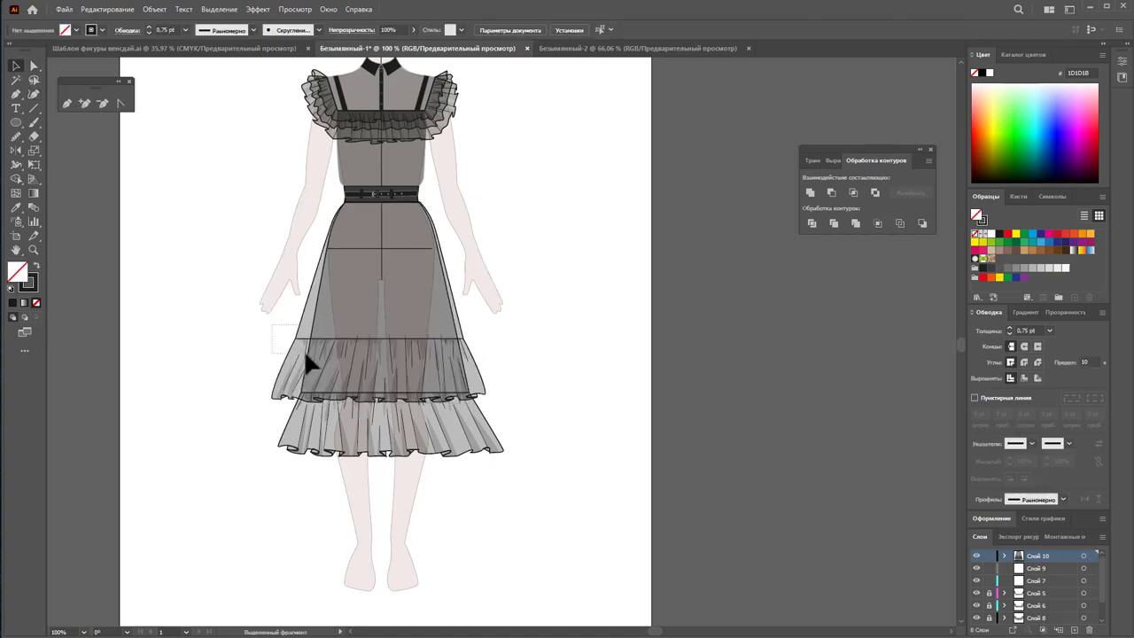
- Select the left hem and middle ruffle seam anchors to reshape the skirt's left edge
{"action": "left_click", "coordinate": [68, 145]}
{"action": "left_click_drag", "start_coordinate": [246, 325], "coordinate": [306, 406]}
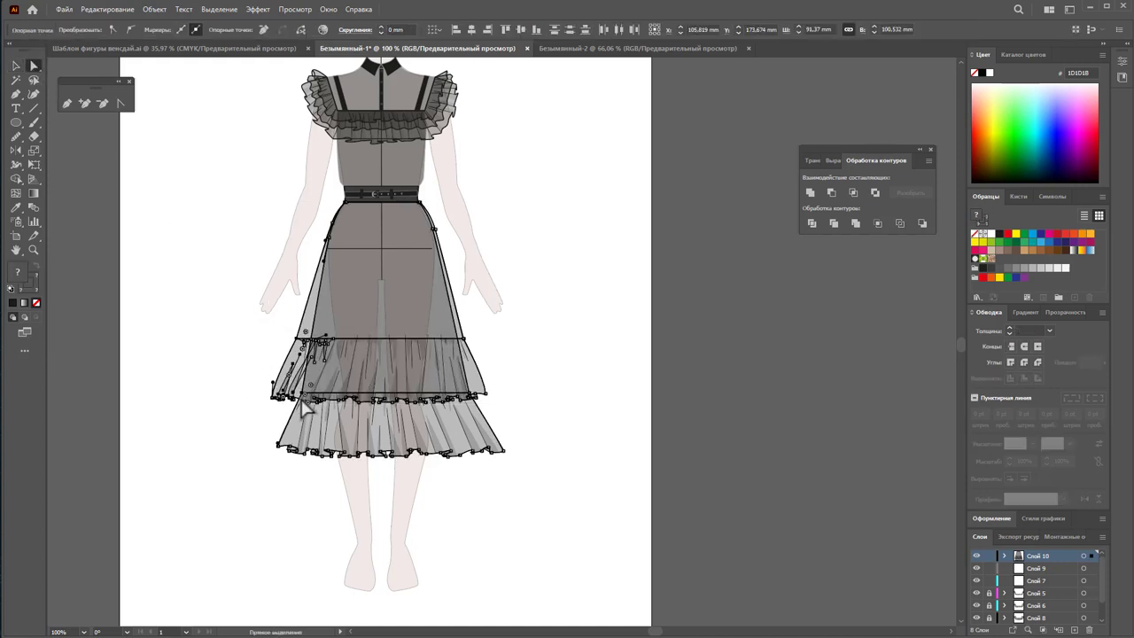
{"action": "left_click_drag", "start_coordinate": [227, 348], "coordinate": [277, 424]}
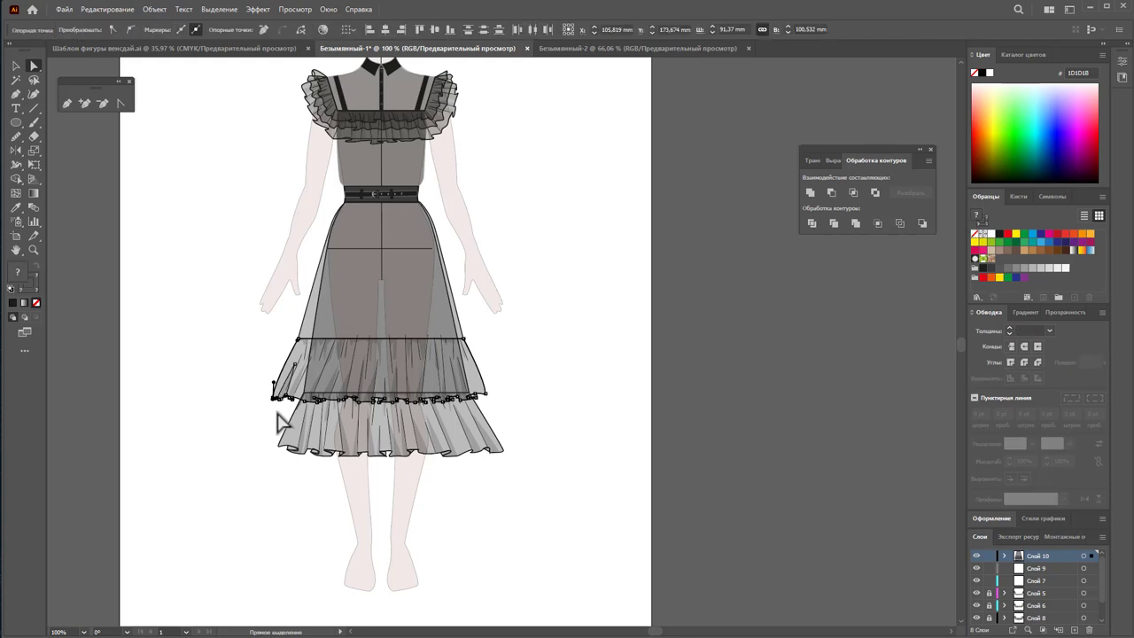
{"action": "left_click", "coordinate": [302, 351], "text": "shift"}
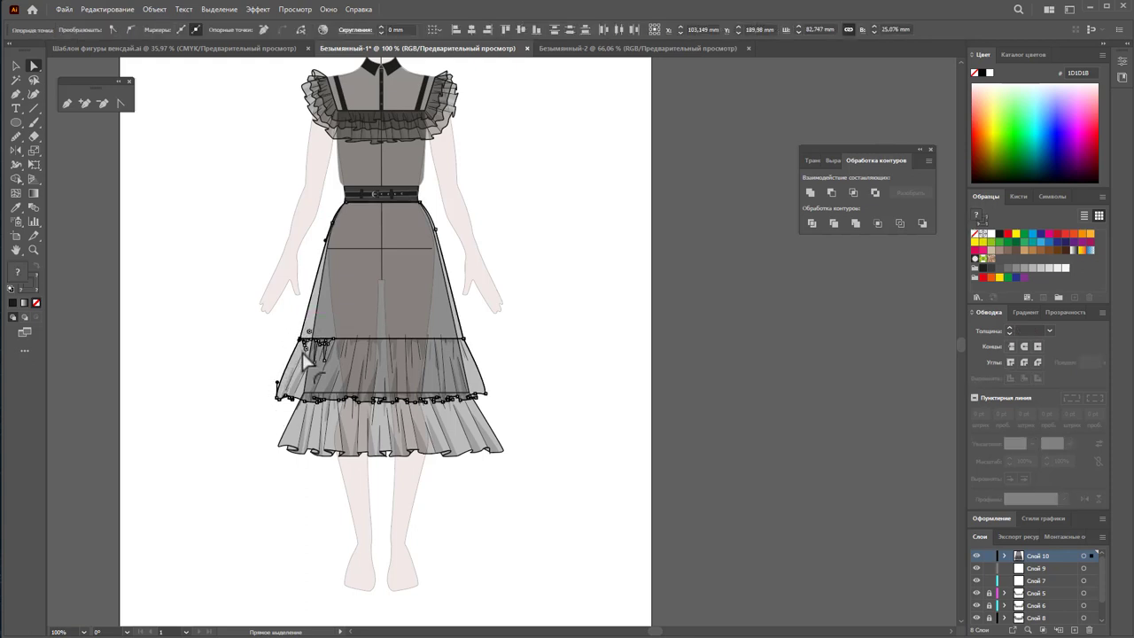
{"action": "left_click", "coordinate": [519, 392]}
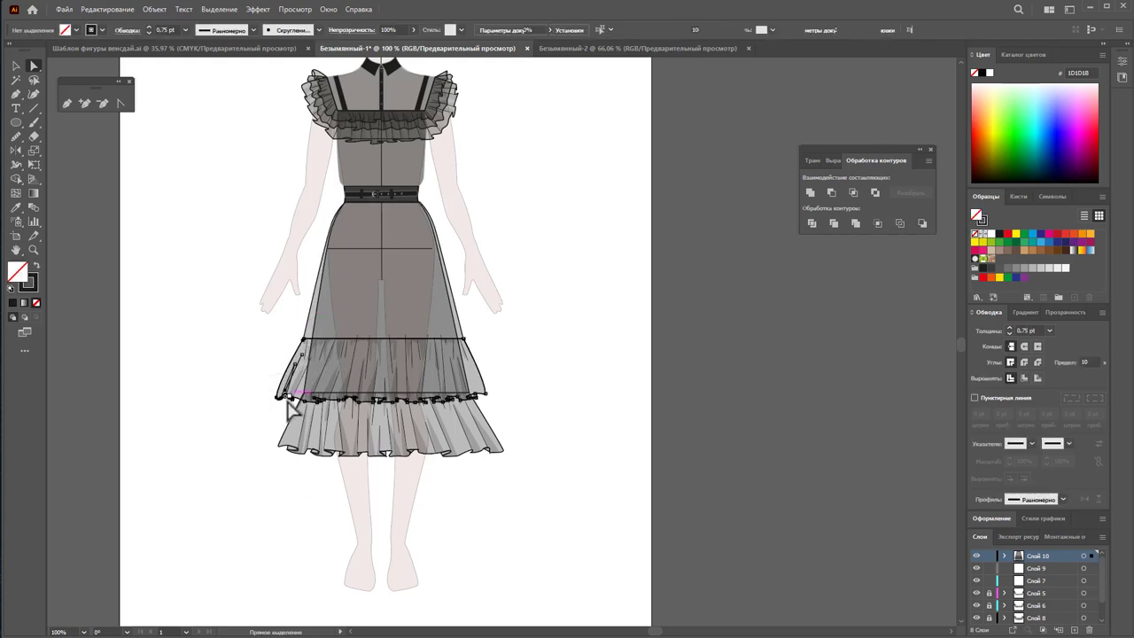
{"action": "left_click", "coordinate": [286, 398]}
{"action": "left_click", "coordinate": [16, 65]}
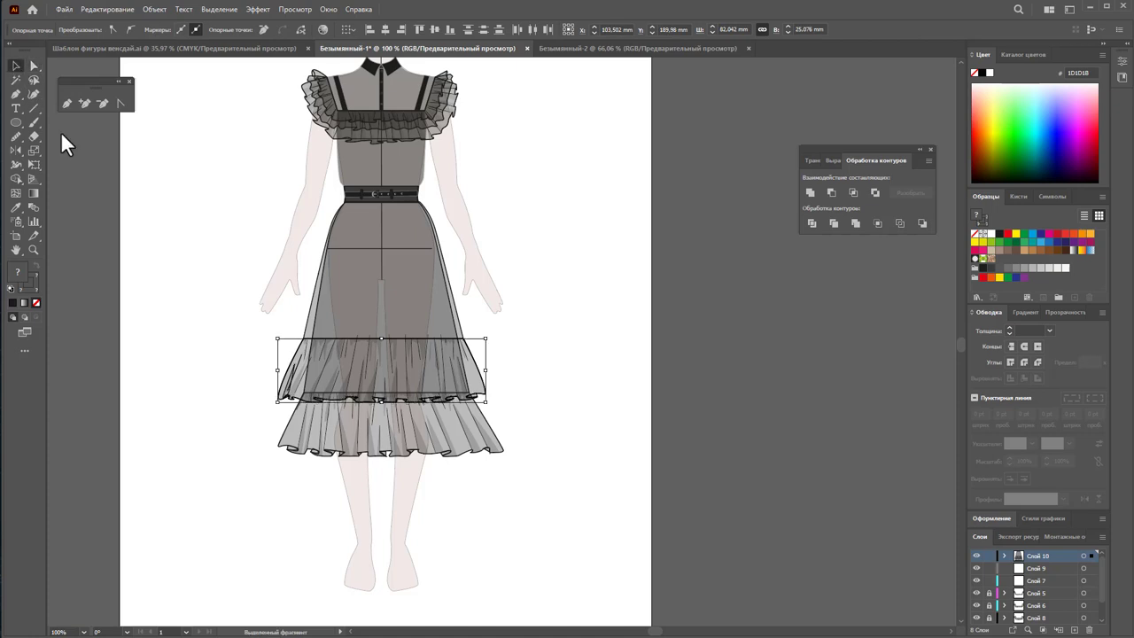
{"action": "left_click", "coordinate": [165, 385]}
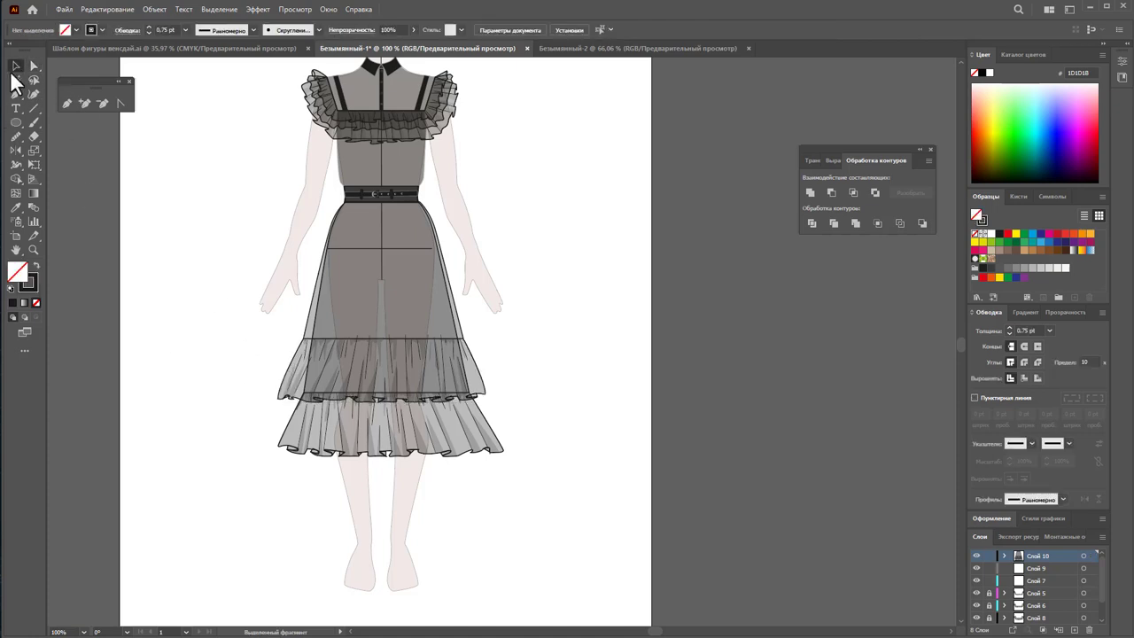
{"action": "left_click", "coordinate": [478, 395]}
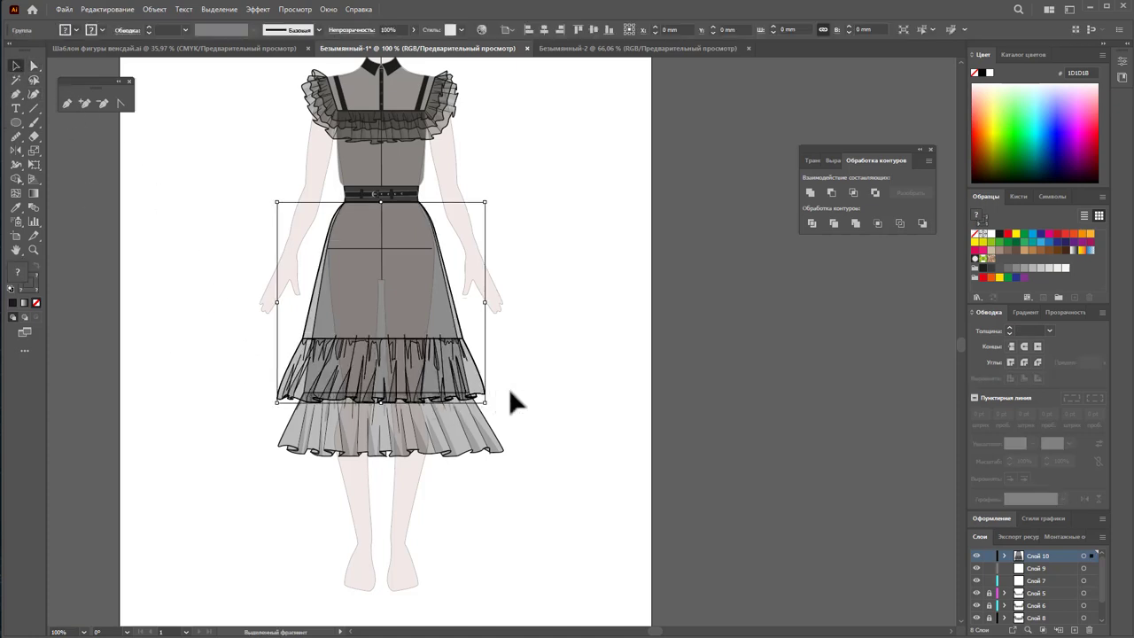
- Copy the skirt right of the figure and raise its ruffle hem four nudges to about 76 mm
{"action": "left_click_drag", "start_coordinate": [443, 456], "coordinate": [684, 449]}
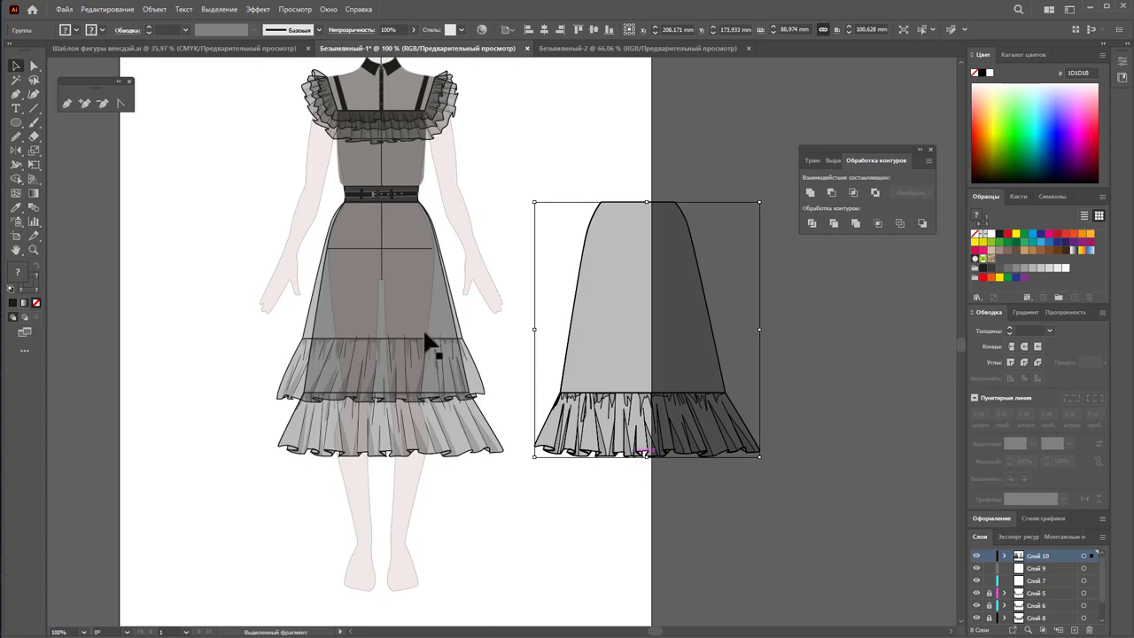
{"action": "left_click", "coordinate": [34, 65]}
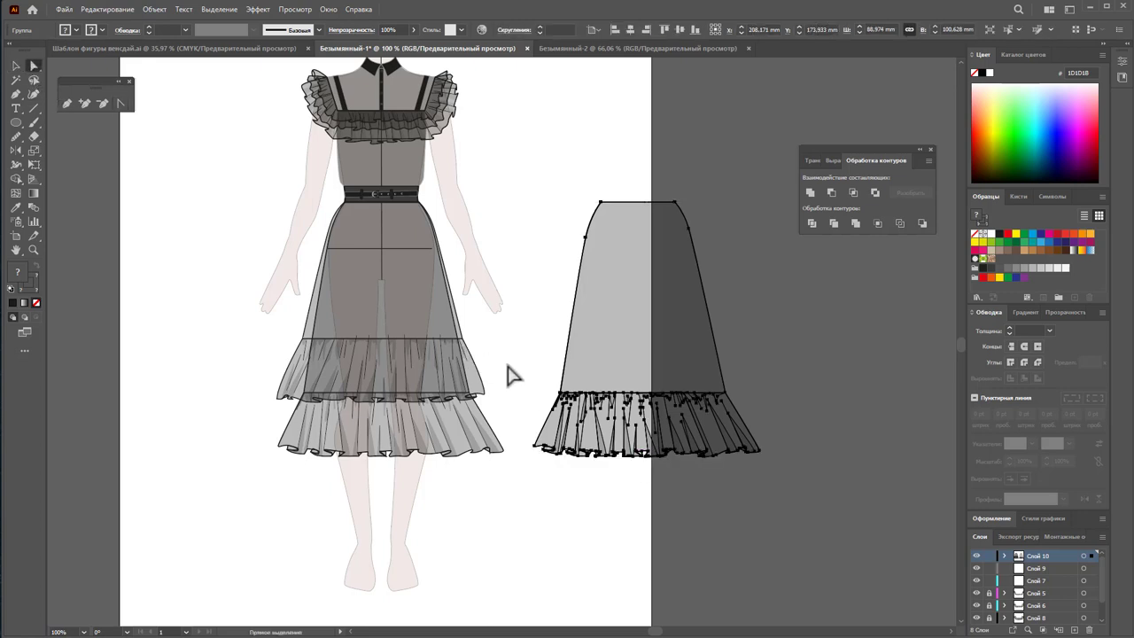
{"action": "left_click_drag", "start_coordinate": [521, 382], "coordinate": [795, 501]}
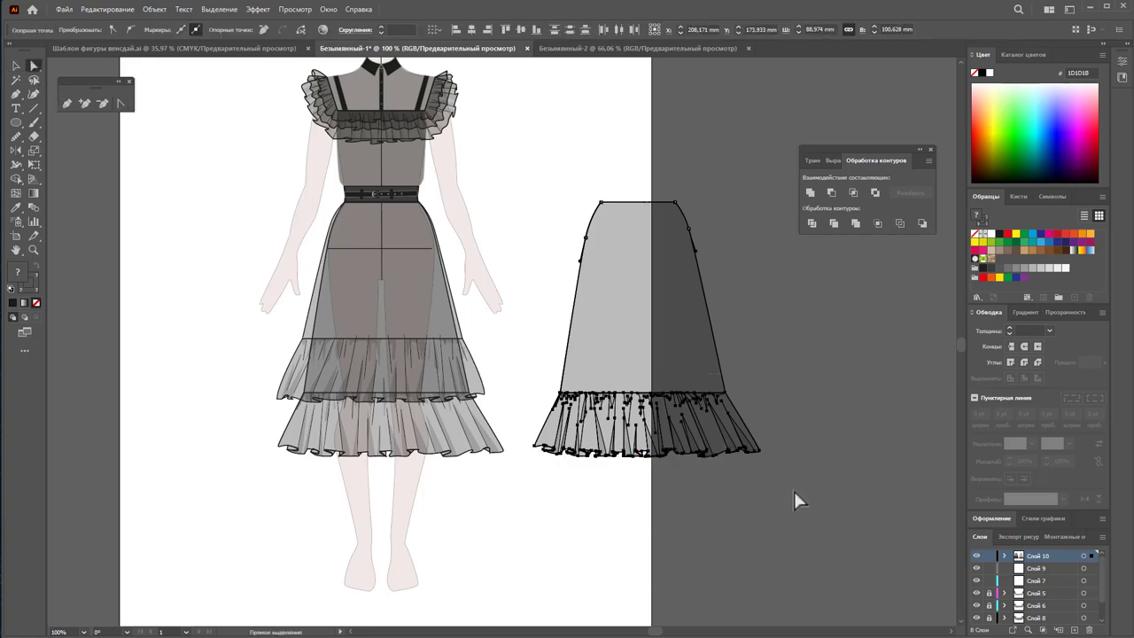
{"action": "key", "text": "Up"}
{"action": "key", "text": "Up"}
{"action": "key", "text": "Up"}
{"action": "key", "text": "Up"}
{"action": "key", "text": "Up"}
{"action": "key", "text": "Up"}
{"action": "key", "text": "Up"}
{"action": "key", "text": "Up"}
{"action": "key", "text": "Up"}
{"action": "key", "text": "Up"}
{"action": "key", "text": "Up"}
{"action": "key", "text": "Up"}
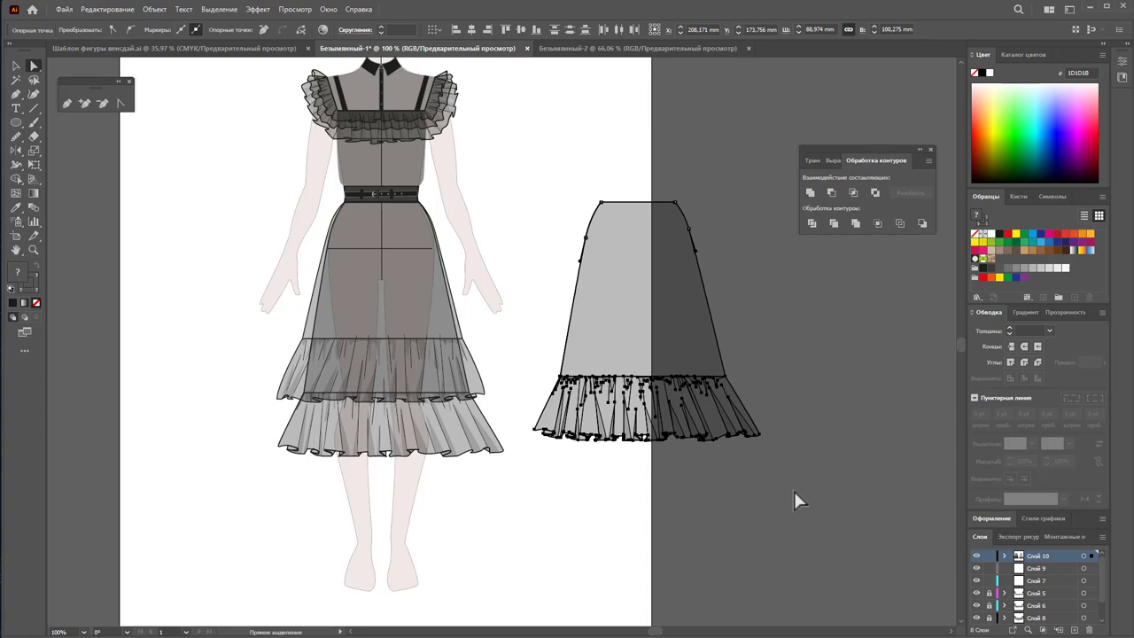
{"action": "key", "text": "Up"}
{"action": "key", "text": "Up"}
{"action": "key", "text": "Up"}
{"action": "key", "text": "Up"}
{"action": "key", "text": "Up"}
{"action": "key", "text": "Up"}
{"action": "key", "text": "Up"}
{"action": "key", "text": "Up"}
{"action": "key", "text": "Up"}
{"action": "key", "text": "Up"}
{"action": "key", "text": "Up"}
{"action": "key", "text": "Up"}
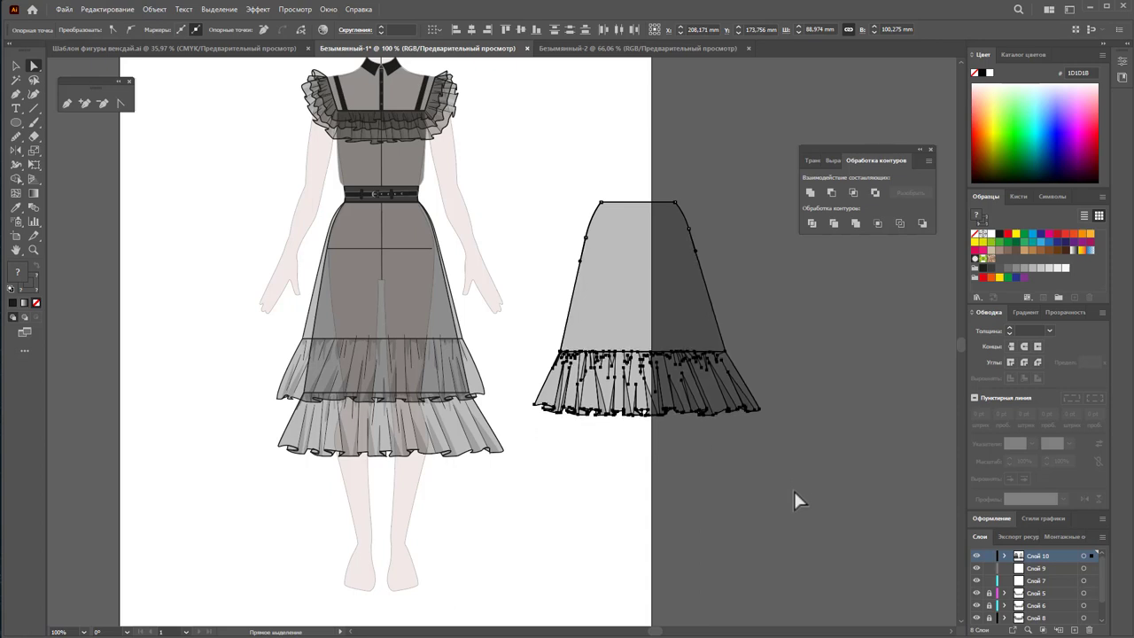
{"action": "key", "text": "Up"}
{"action": "key", "text": "Up"}
{"action": "key", "text": "Up"}
{"action": "key", "text": "Up"}
{"action": "key", "text": "Up"}
{"action": "key", "text": "Up"}
{"action": "key", "text": "Up"}
{"action": "key", "text": "Up"}
{"action": "key", "text": "Up"}
{"action": "key", "text": "Up"}
{"action": "key", "text": "Up"}
{"action": "key", "text": "Up"}
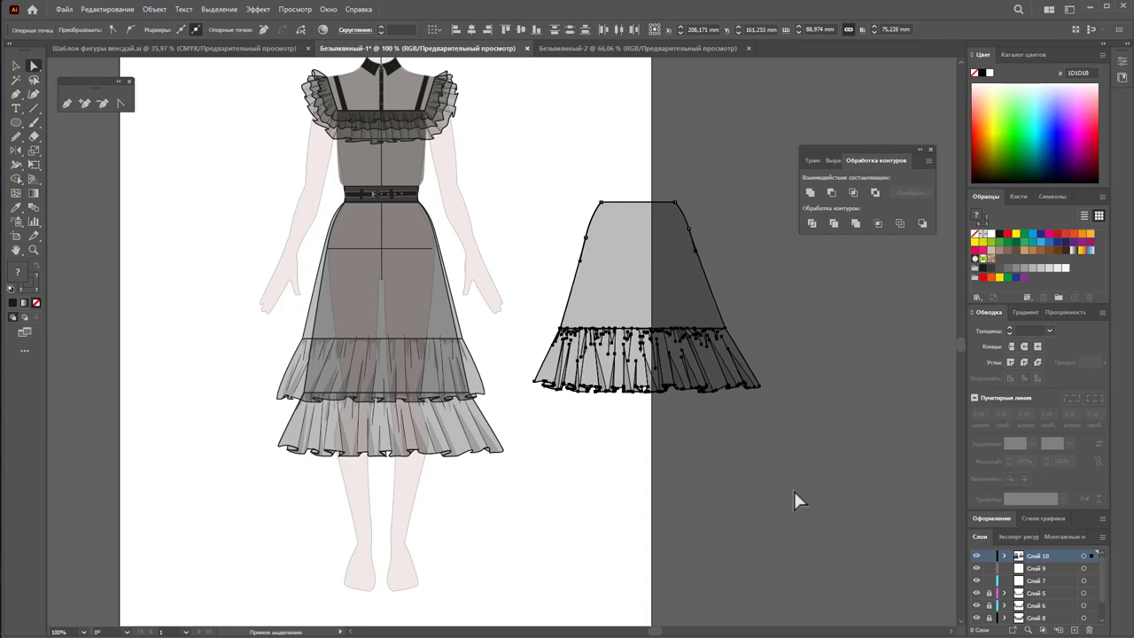
{"action": "key", "text": "Up"}
{"action": "key", "text": "Up"}
{"action": "key", "text": "Up"}
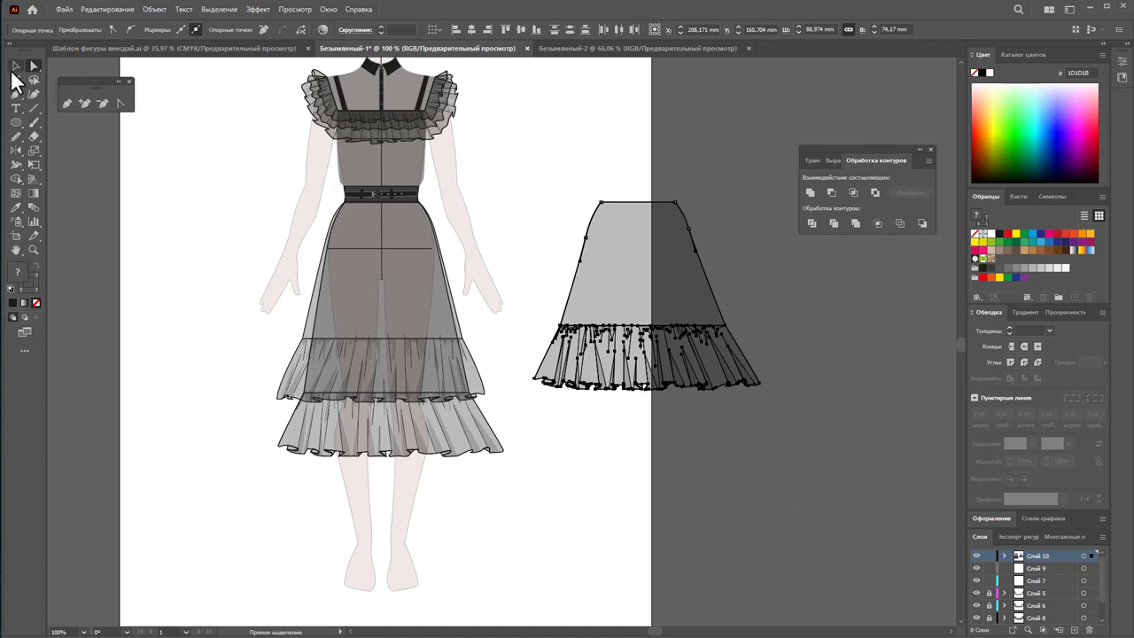
{"action": "left_click", "coordinate": [16, 65]}
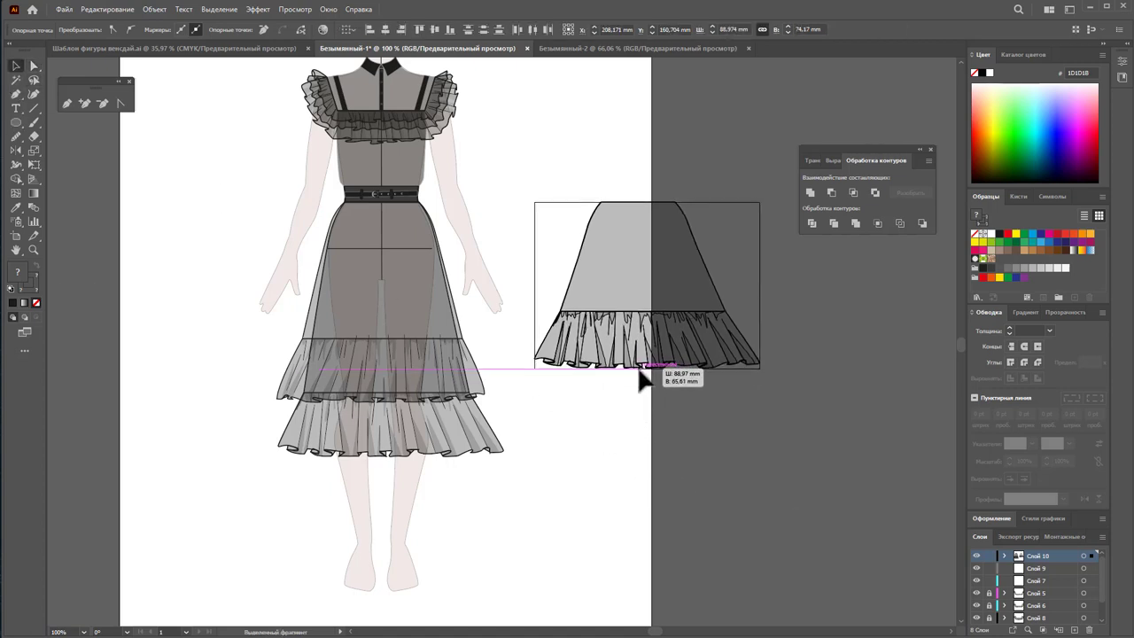
- Test-fit the short skirt copy under the belt, resize its height, then return it beside the figure
{"action": "left_click_drag", "start_coordinate": [687, 340], "coordinate": [433, 334]}
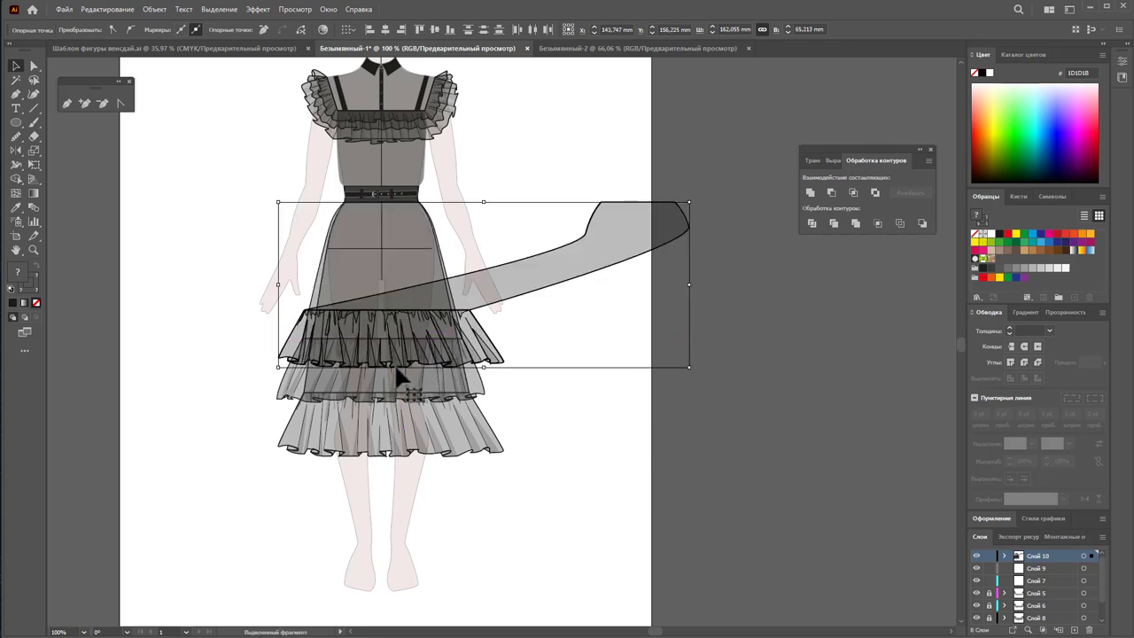
{"action": "key", "text": "ctrl+z"}
{"action": "key", "text": "ctrl+z"}
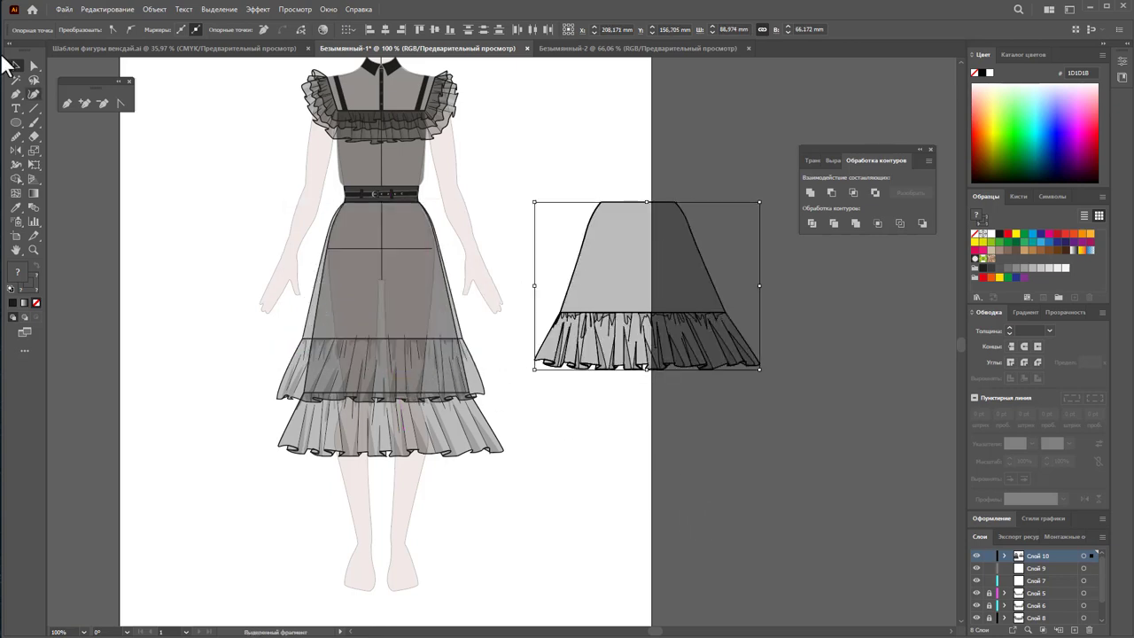
{"action": "left_click_drag", "start_coordinate": [655, 290], "coordinate": [404, 291]}
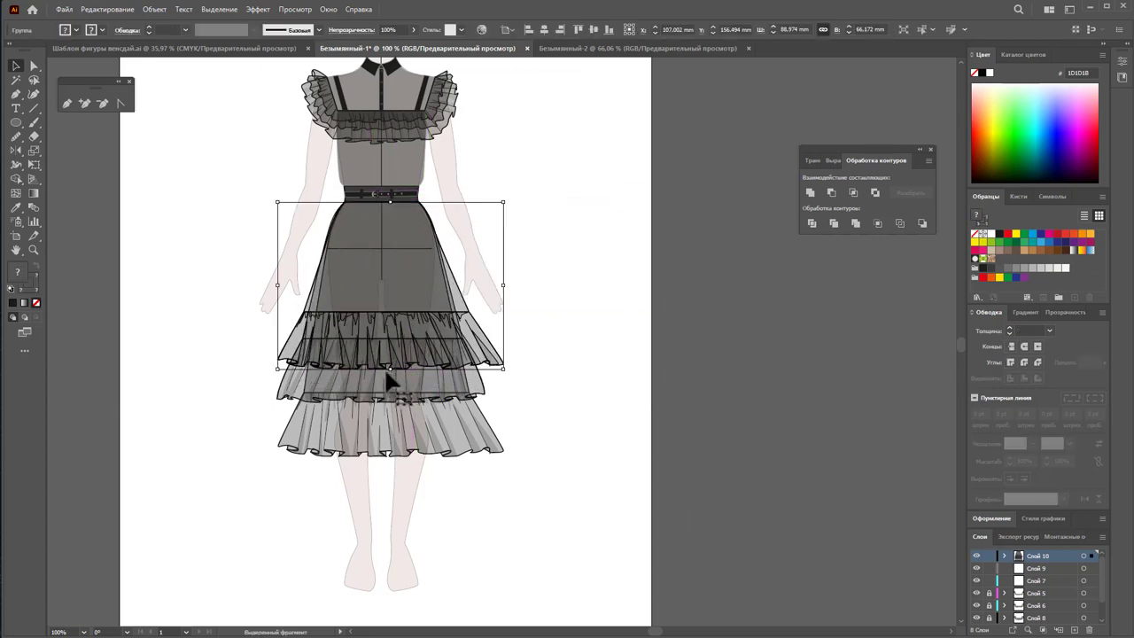
{"action": "left_click_drag", "start_coordinate": [391, 364], "coordinate": [386, 349]}
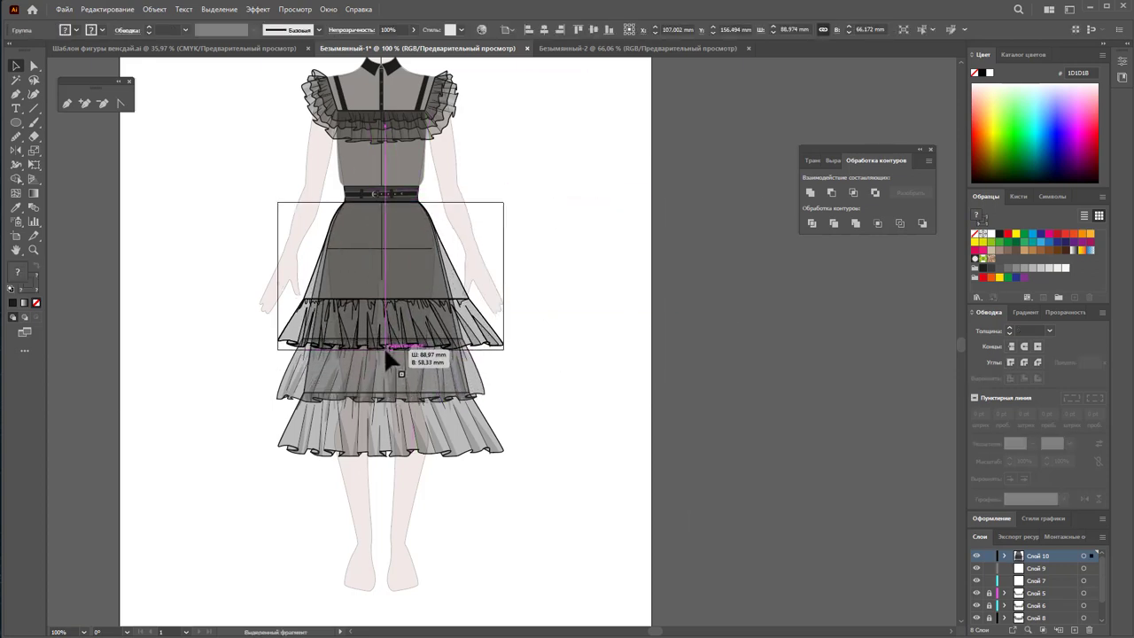
{"action": "mouse_move", "coordinate": [393, 292]}
{"action": "left_mouse_down"}
{"action": "mouse_move", "coordinate": [638, 292]}
{"action": "mouse_move", "coordinate": [462, 307]}
{"action": "mouse_move", "coordinate": [744, 328]}
{"action": "left_mouse_up"}
{"action": "key", "text": "ctrl+shift+a"}
{"action": "key", "text": "ctrl+shift+a"}
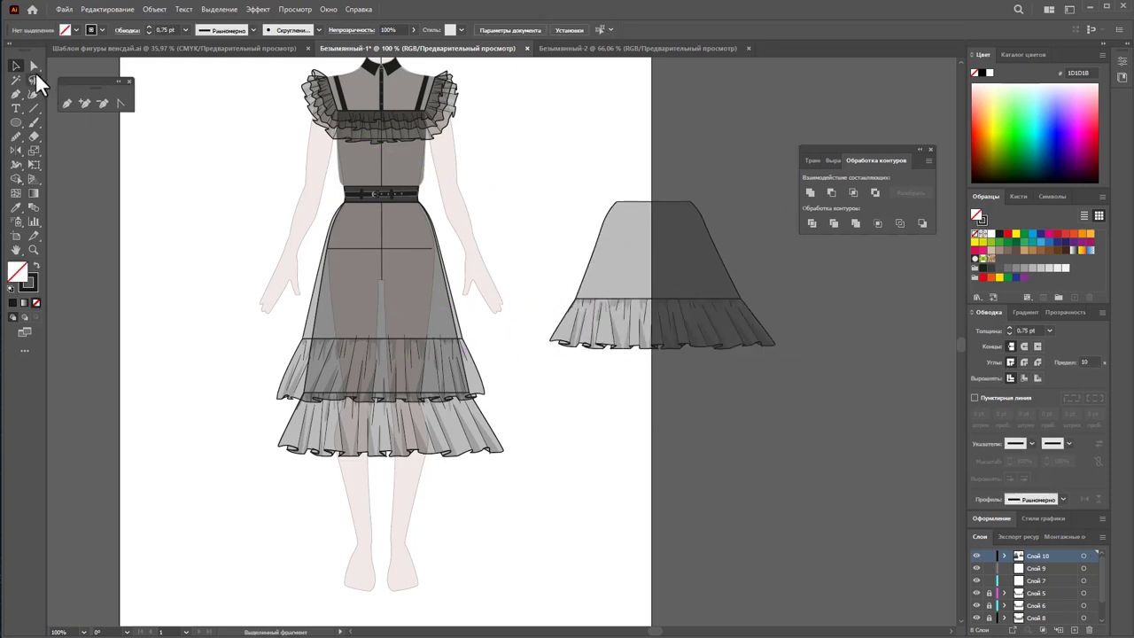
- Clean up the skirt copy's hem corners by deleting stray anchor points
{"action": "left_click_drag", "start_coordinate": [523, 303], "coordinate": [562, 375]}
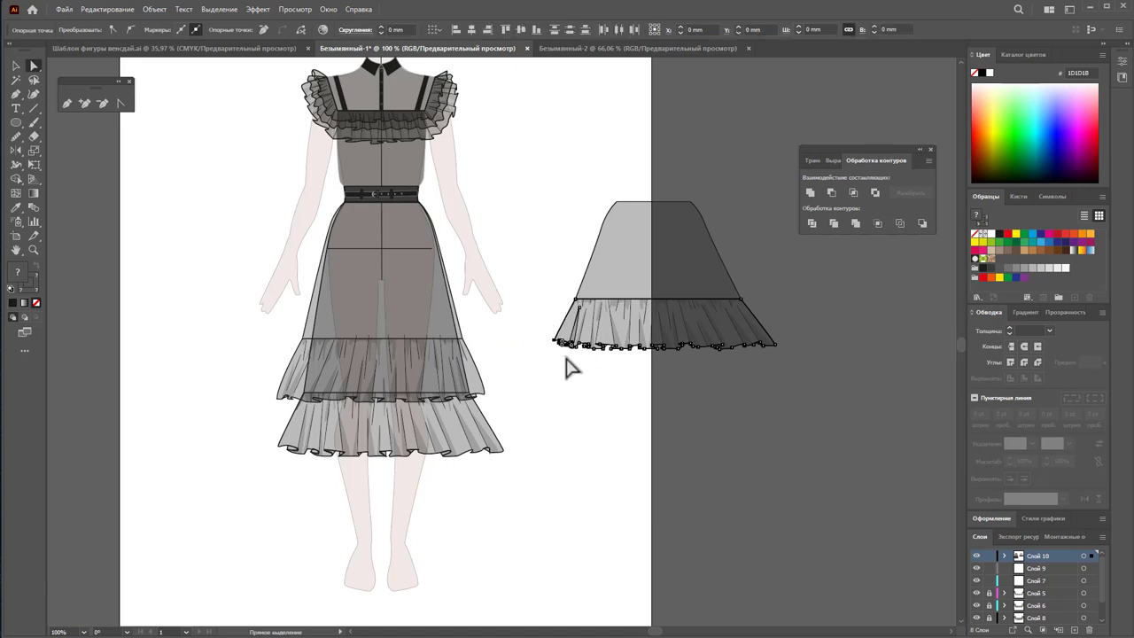
{"action": "left_click_drag", "start_coordinate": [771, 318], "coordinate": [815, 403]}
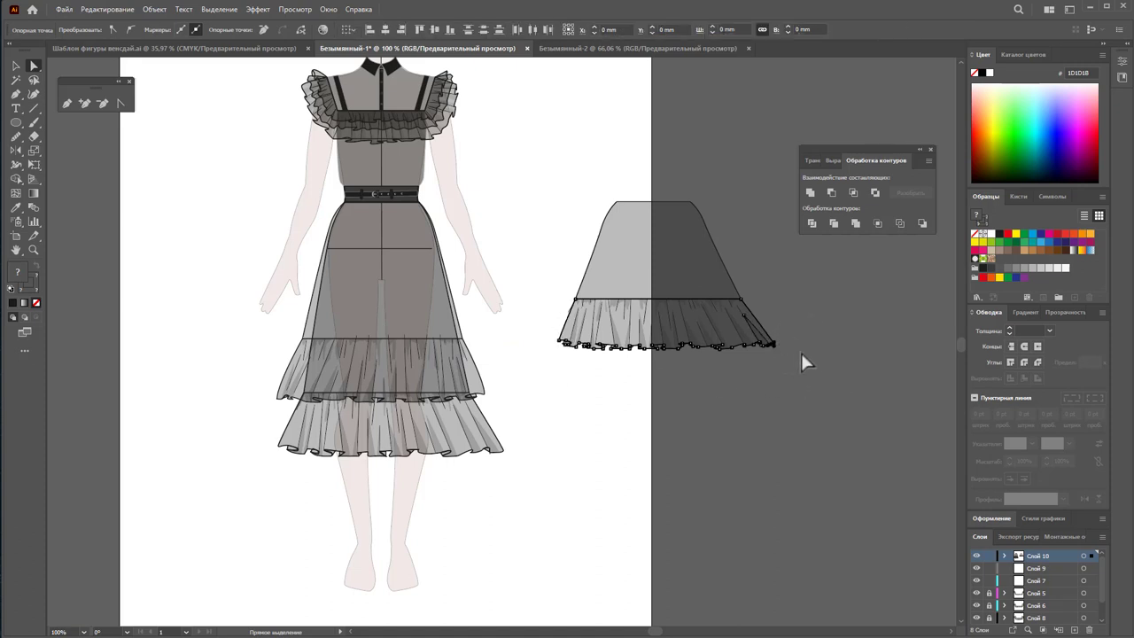
{"action": "left_click", "coordinate": [769, 328]}
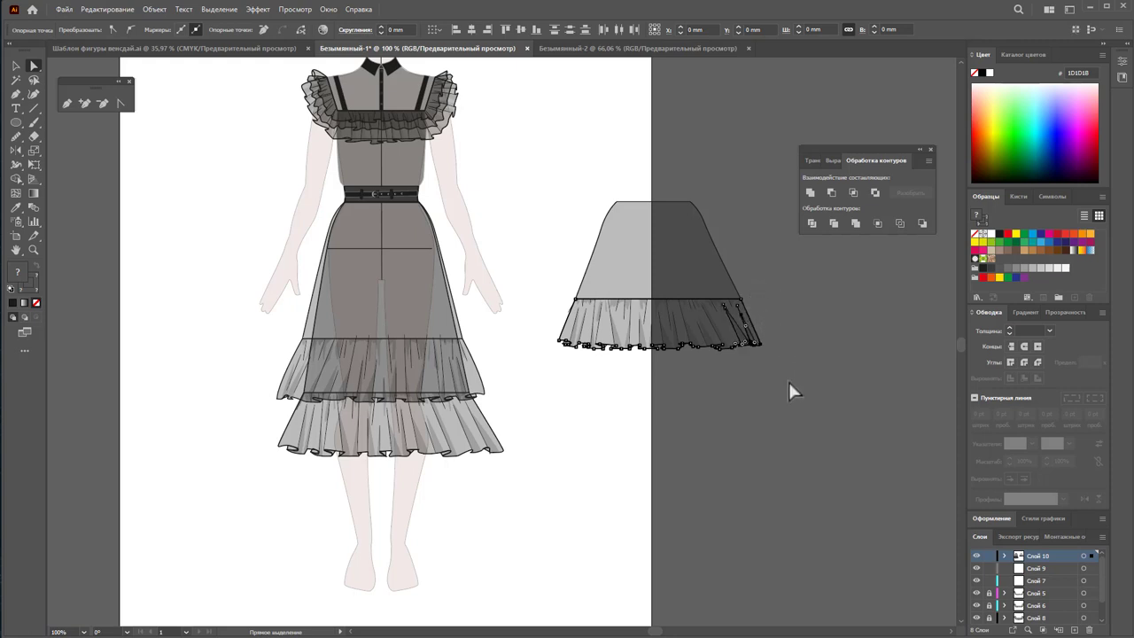
{"action": "left_click", "coordinate": [740, 274]}
{"action": "left_click_drag", "start_coordinate": [754, 293], "coordinate": [791, 381]}
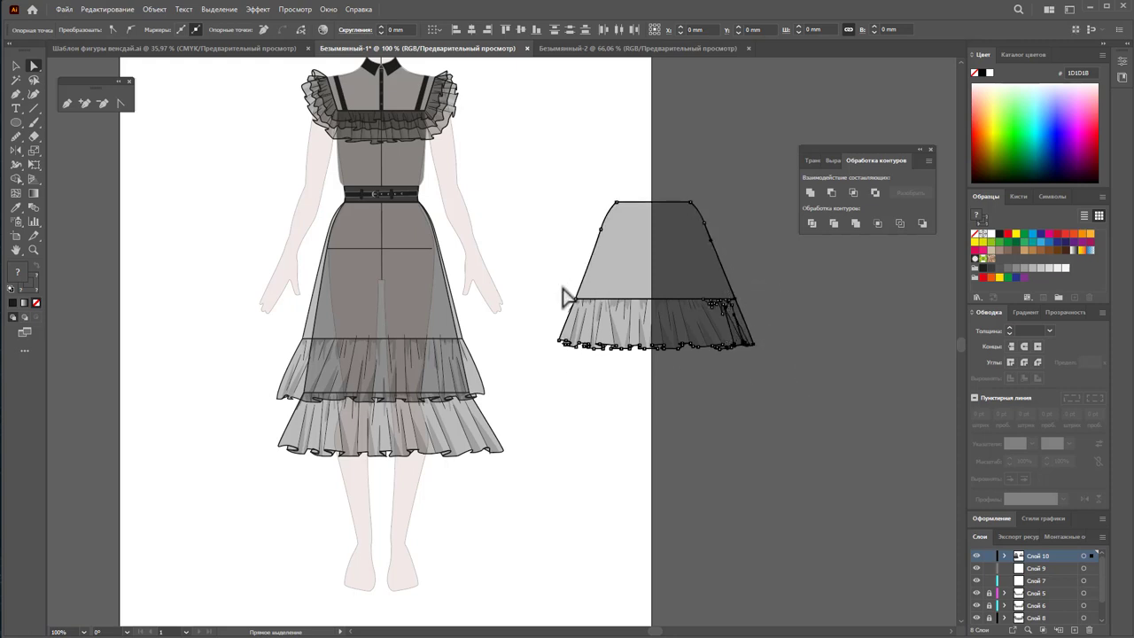
{"action": "left_click_drag", "start_coordinate": [563, 298], "coordinate": [580, 376]}
{"action": "left_click", "coordinate": [656, 421]}
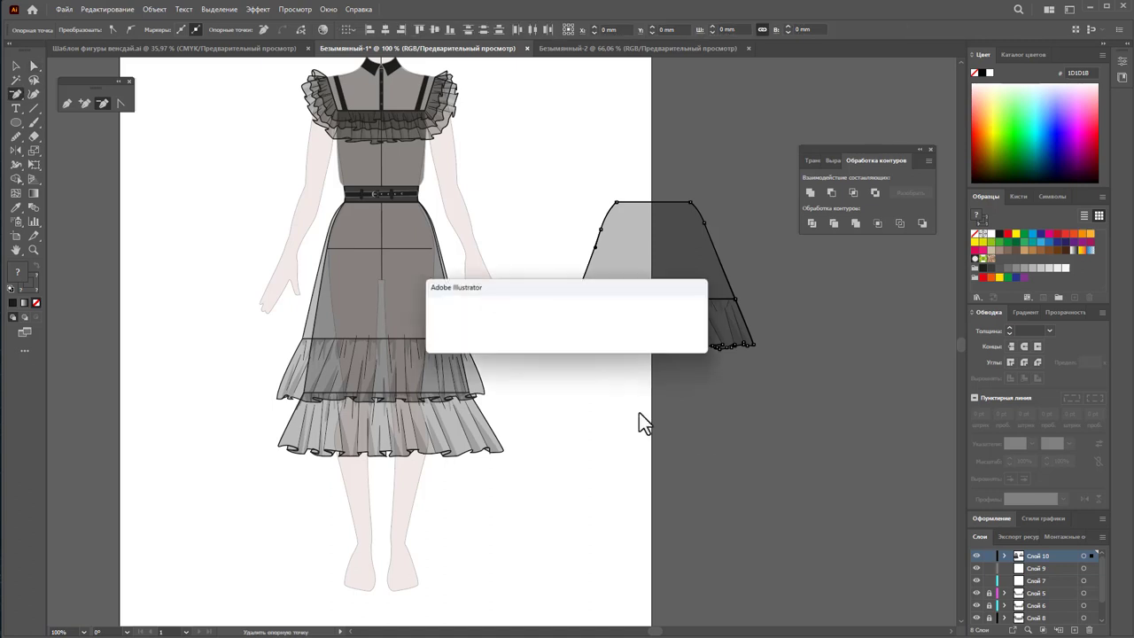
{"action": "left_click", "coordinate": [680, 344]}
- Place the extra skirt tier onto the figure below the waist
{"action": "key", "text": "v"}
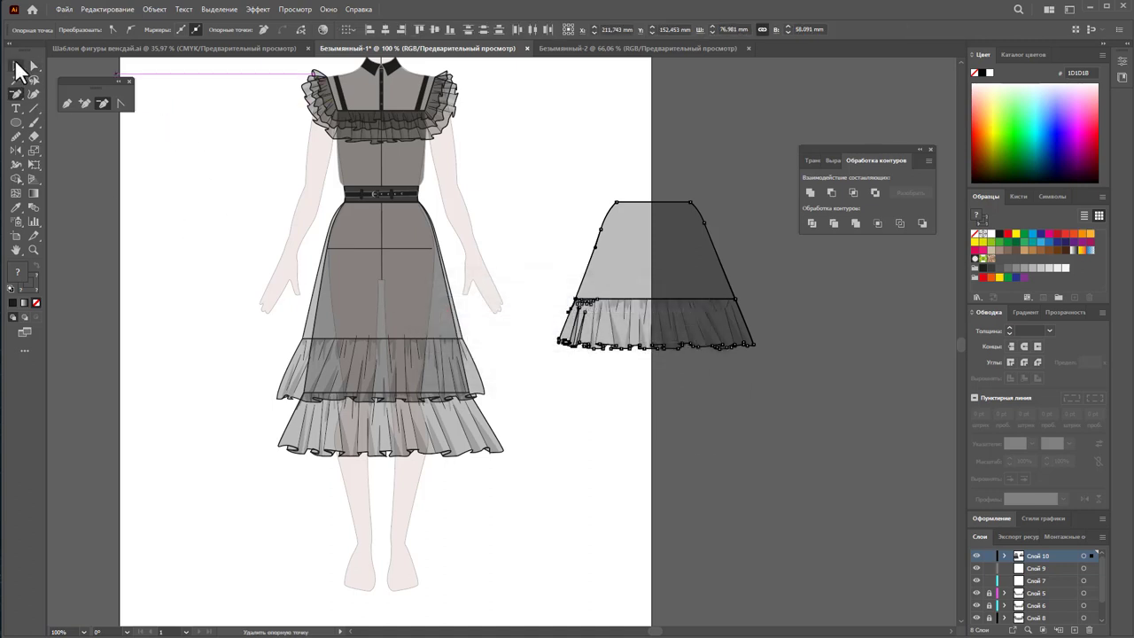
{"action": "left_click_drag", "start_coordinate": [659, 283], "coordinate": [398, 273]}
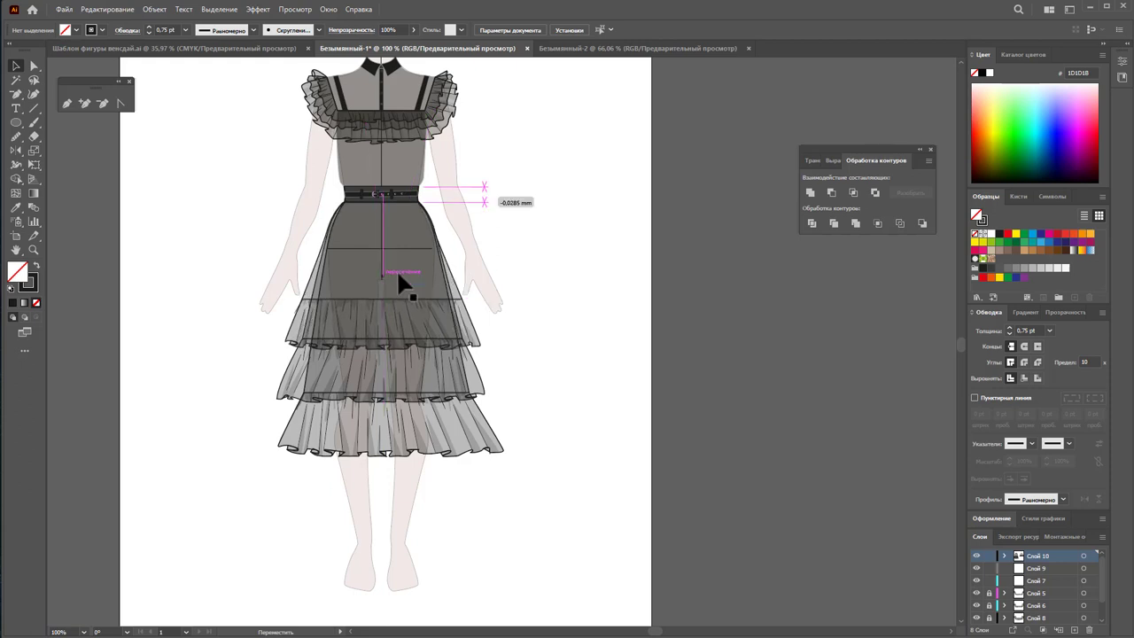
{"action": "left_click", "coordinate": [656, 372]}
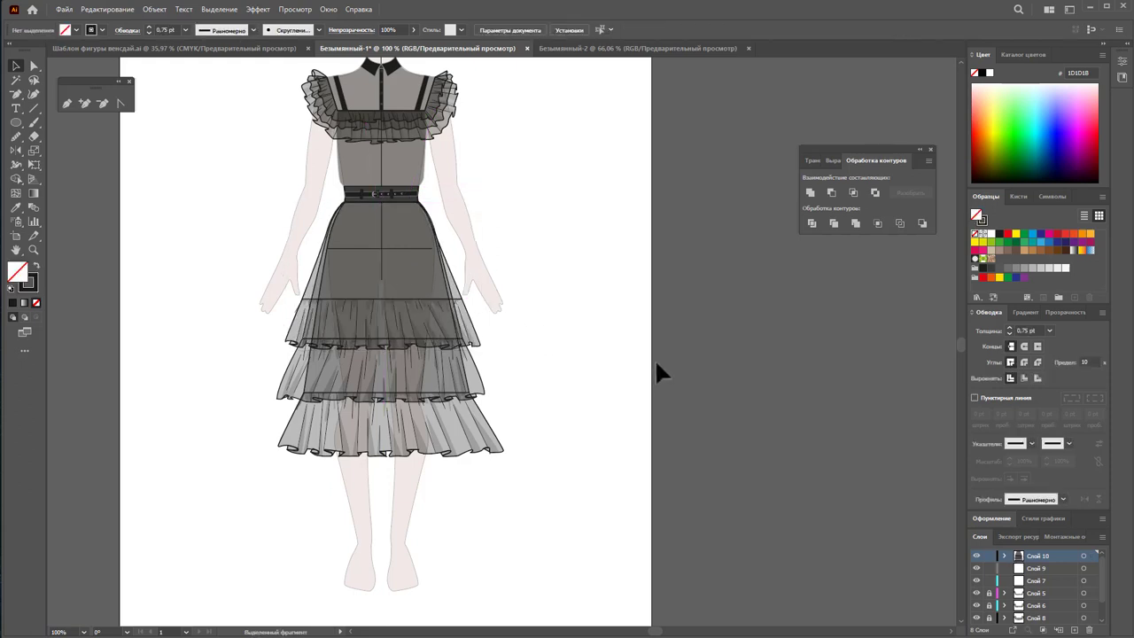
- Unlock layer Слой 6 and try selecting the skirt's matching ruffle paths inside the group
{"action": "left_click", "coordinate": [988, 605]}
{"action": "left_click", "coordinate": [16, 79]}
{"action": "left_click", "coordinate": [380, 266]}
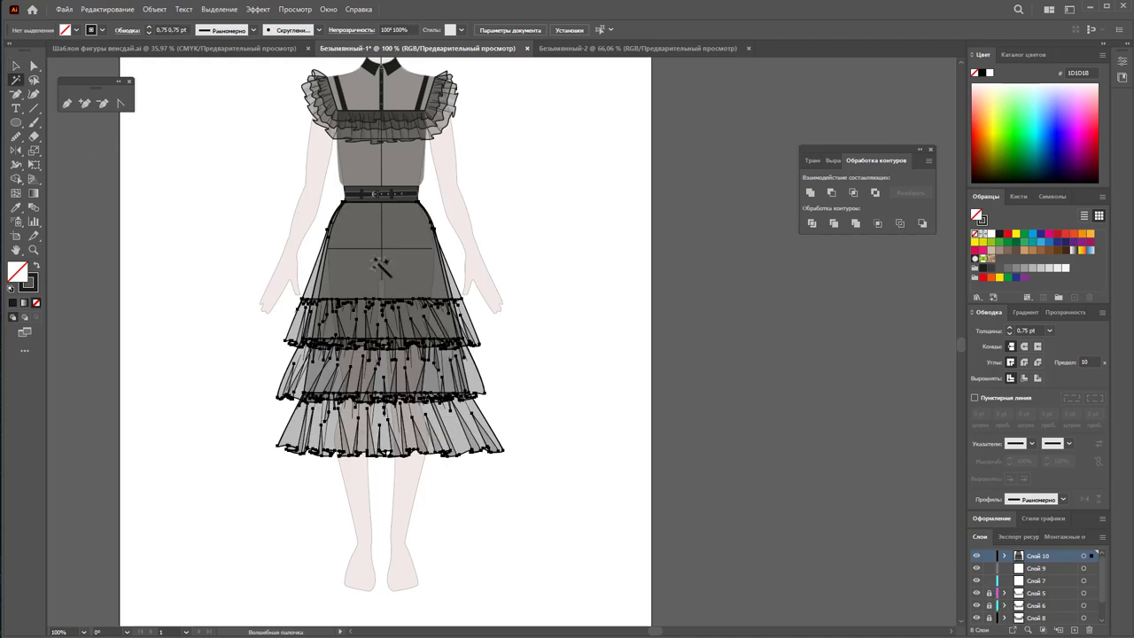
{"action": "key", "text": "v"}
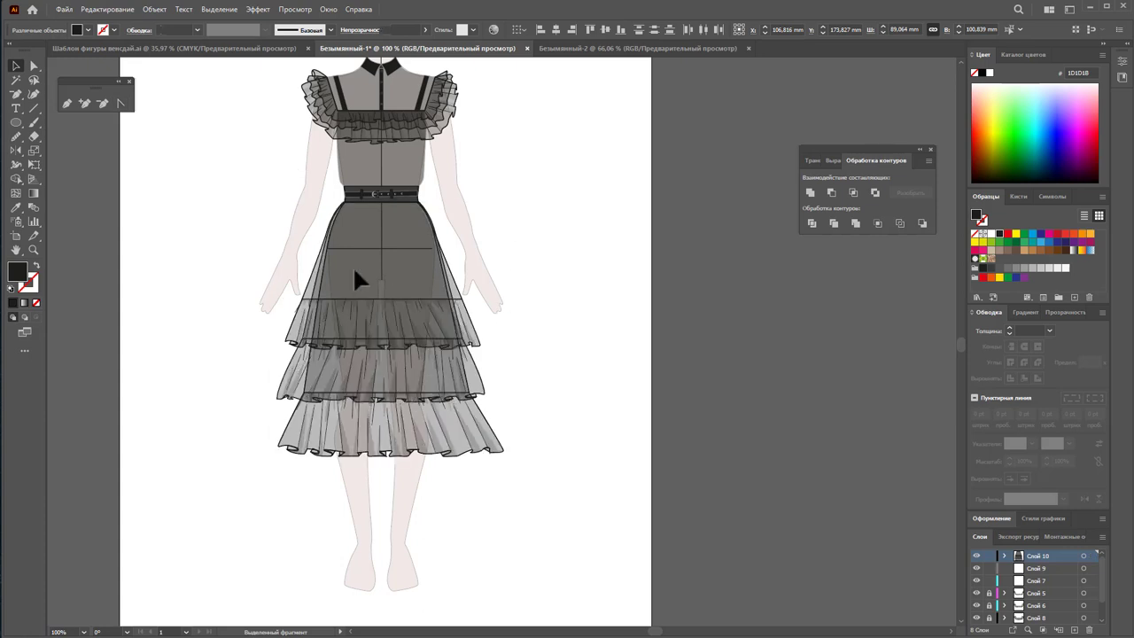
{"action": "left_click", "coordinate": [354, 260]}
{"action": "double_click", "coordinate": [370, 295]}
{"action": "left_click", "coordinate": [605, 303]}
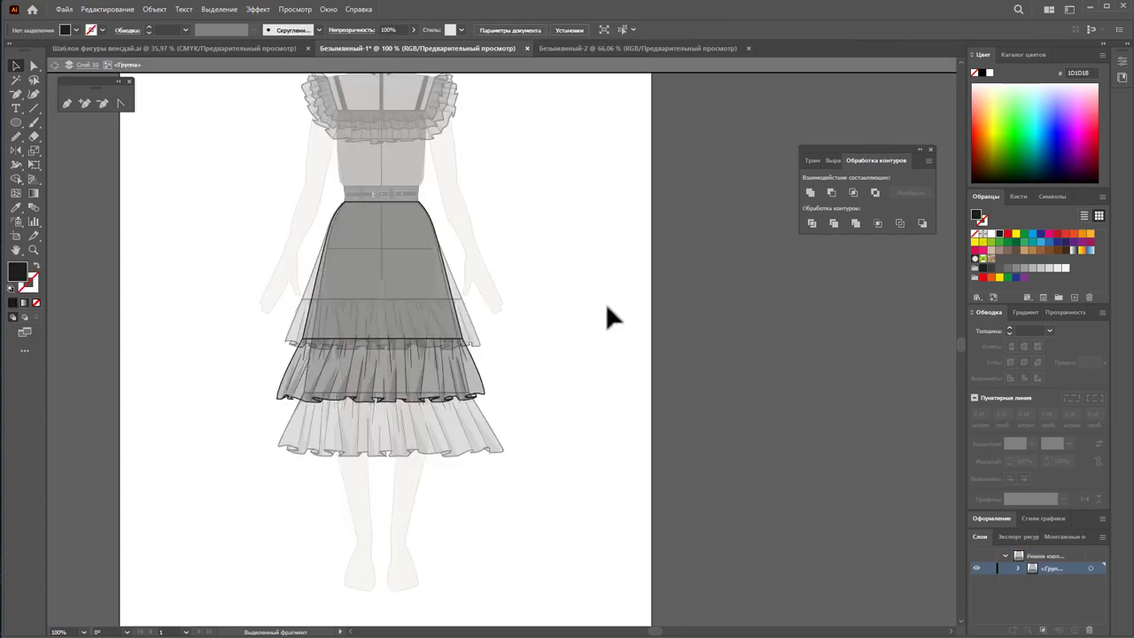
{"action": "double_click", "coordinate": [605, 303]}
{"action": "left_click", "coordinate": [16, 80]}
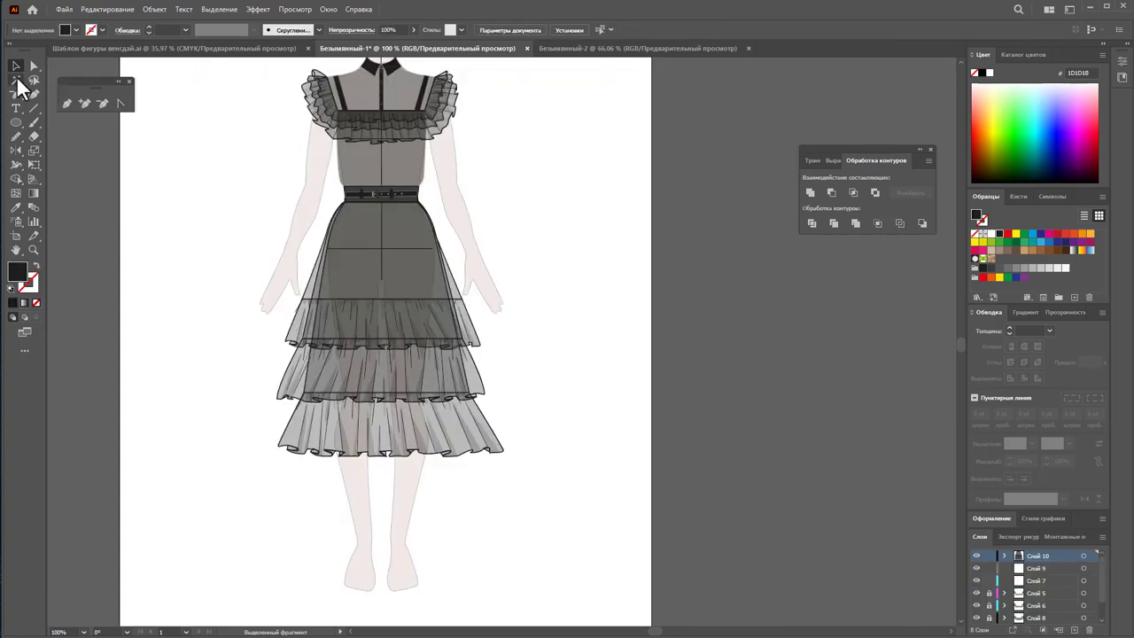
{"action": "left_click", "coordinate": [363, 246]}
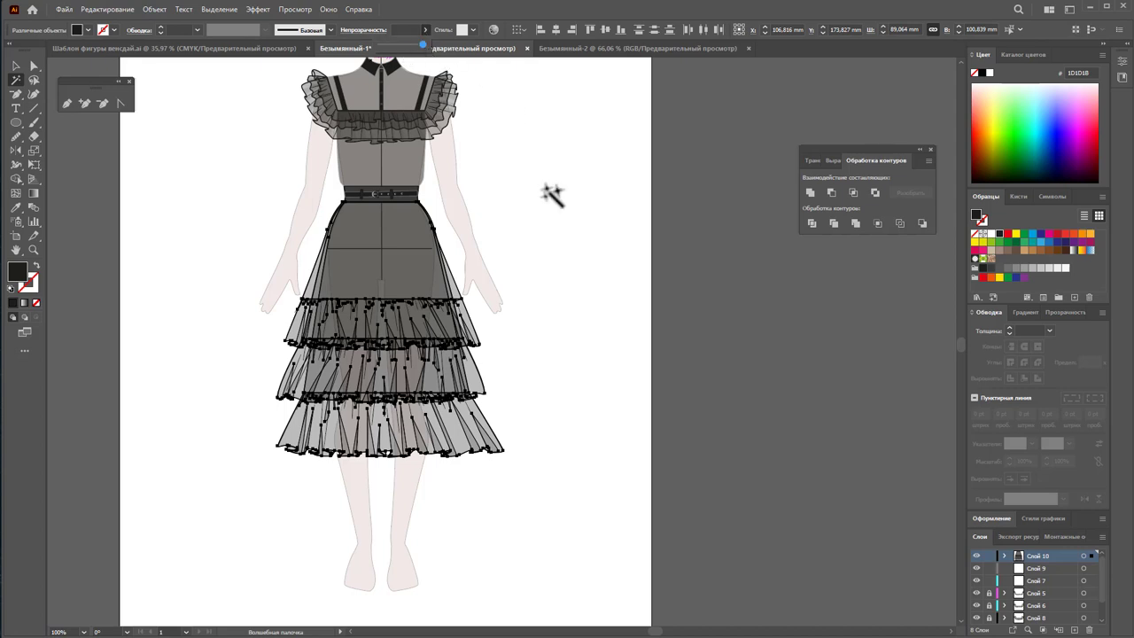
{"action": "key", "text": "v"}
{"action": "left_click", "coordinate": [570, 226]}
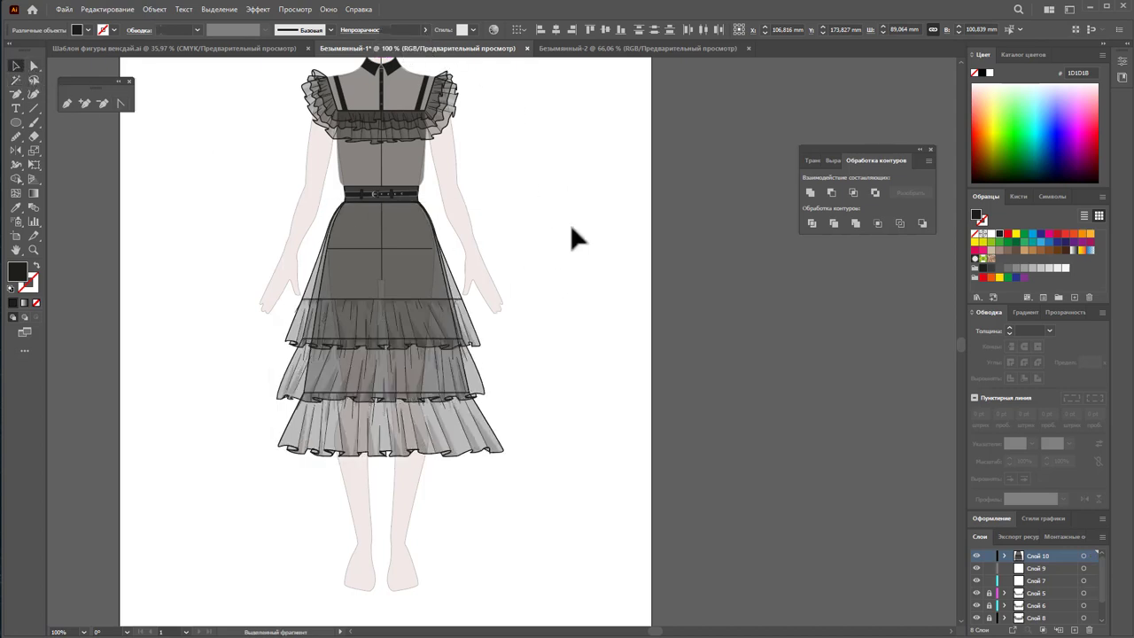
{"action": "double_click", "coordinate": [368, 266]}
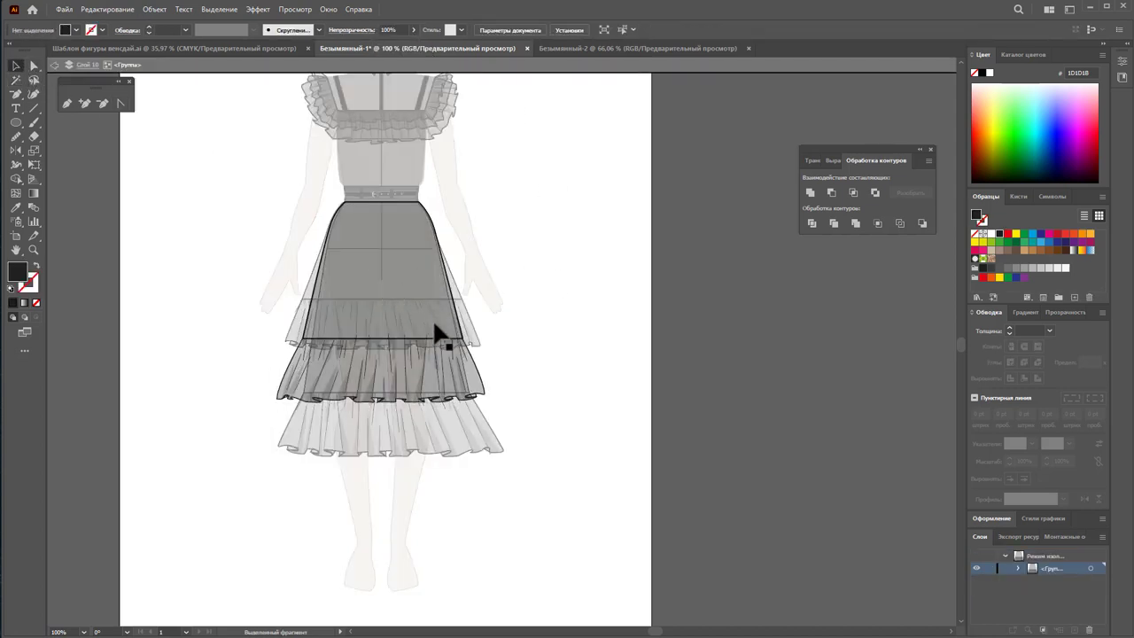
{"action": "double_click", "coordinate": [601, 321]}
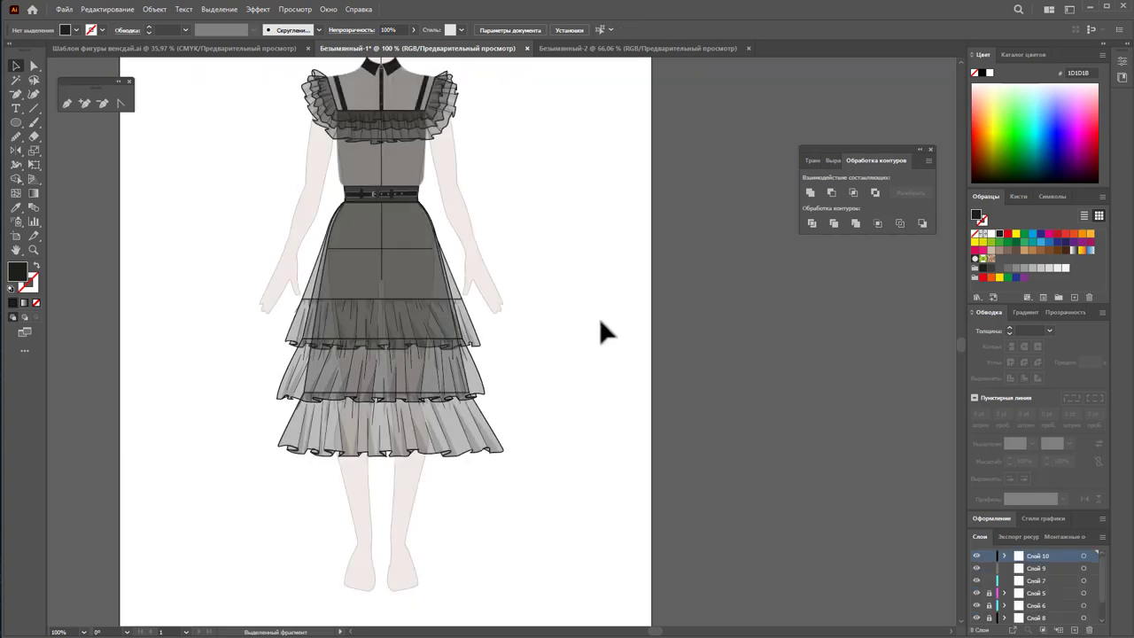
{"action": "left_click", "coordinate": [428, 284]}
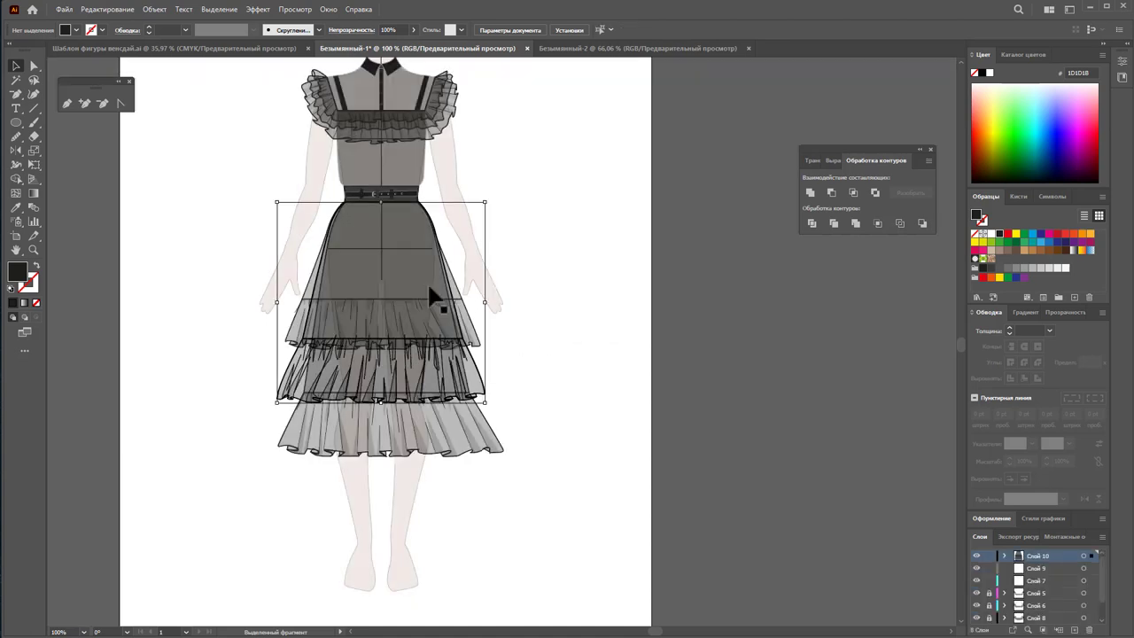
- Lower the upper skirt panel and bottom ruffle to 40% opacity in isolation mode
{"action": "double_click", "coordinate": [423, 431]}
{"action": "left_click", "coordinate": [458, 432]}
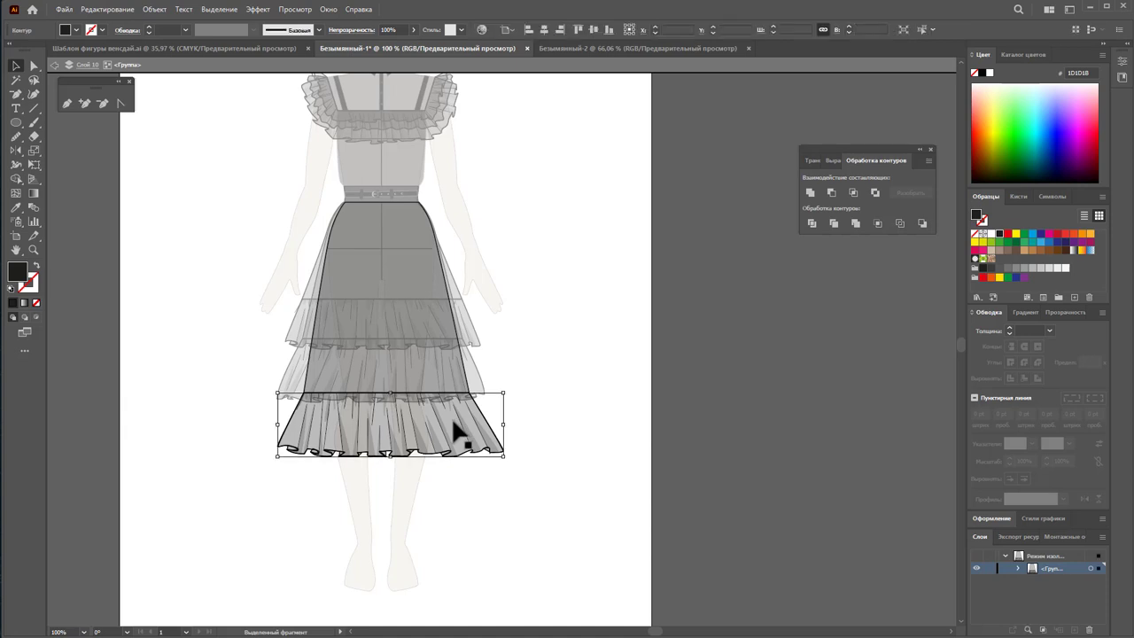
{"action": "left_click", "coordinate": [545, 390]}
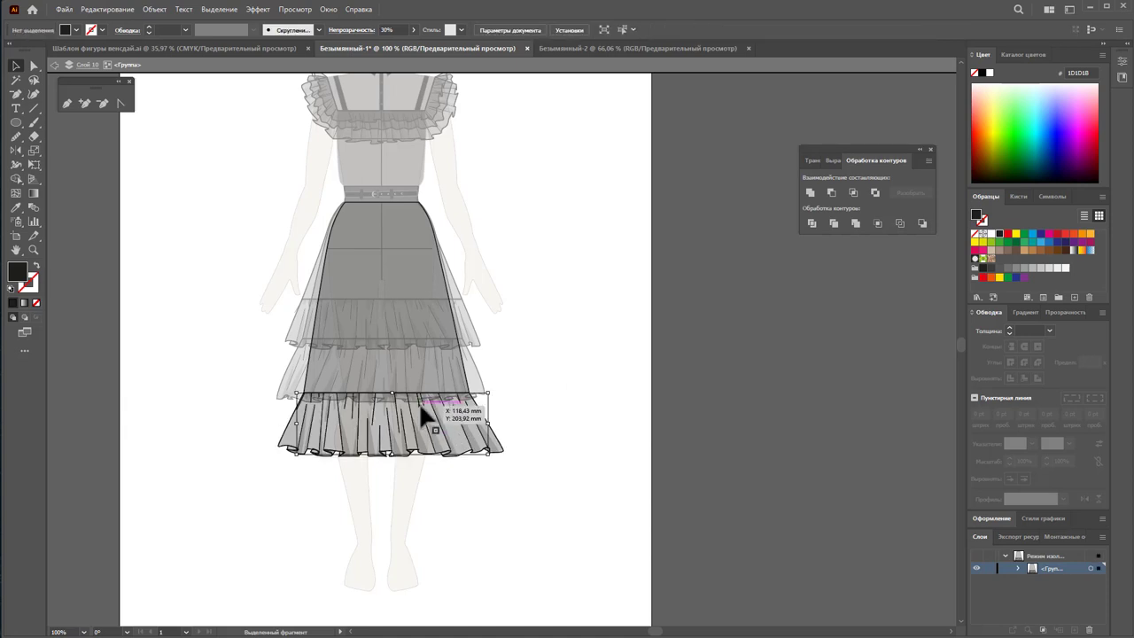
{"action": "left_click", "coordinate": [425, 287]}
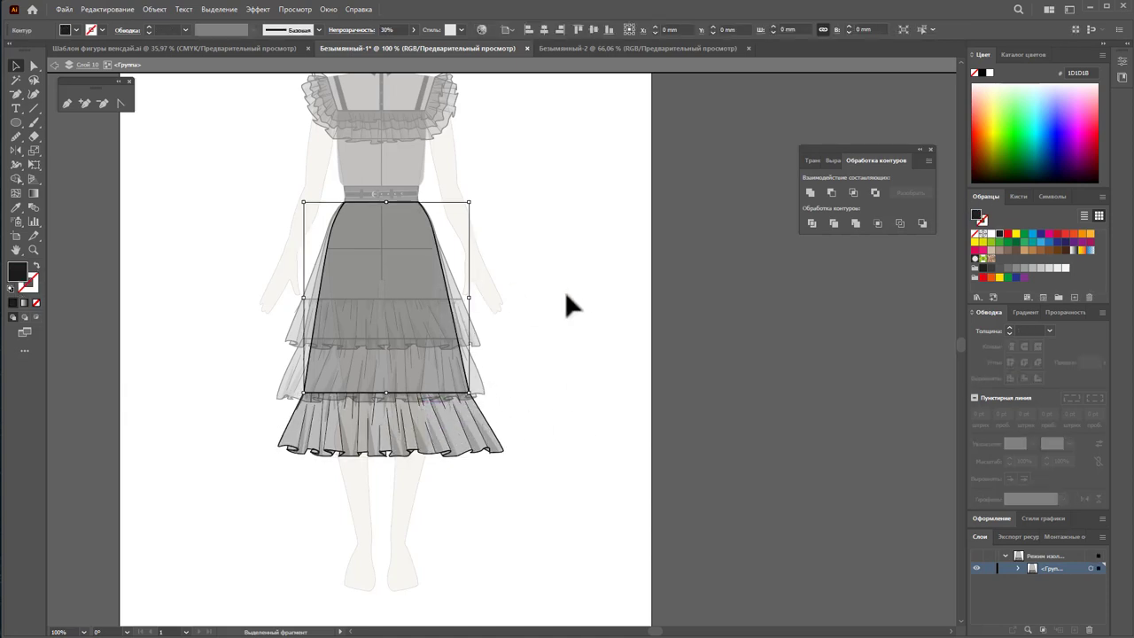
{"action": "left_click", "coordinate": [564, 304]}
{"action": "left_click", "coordinate": [34, 65]}
{"action": "left_click", "coordinate": [395, 259]}
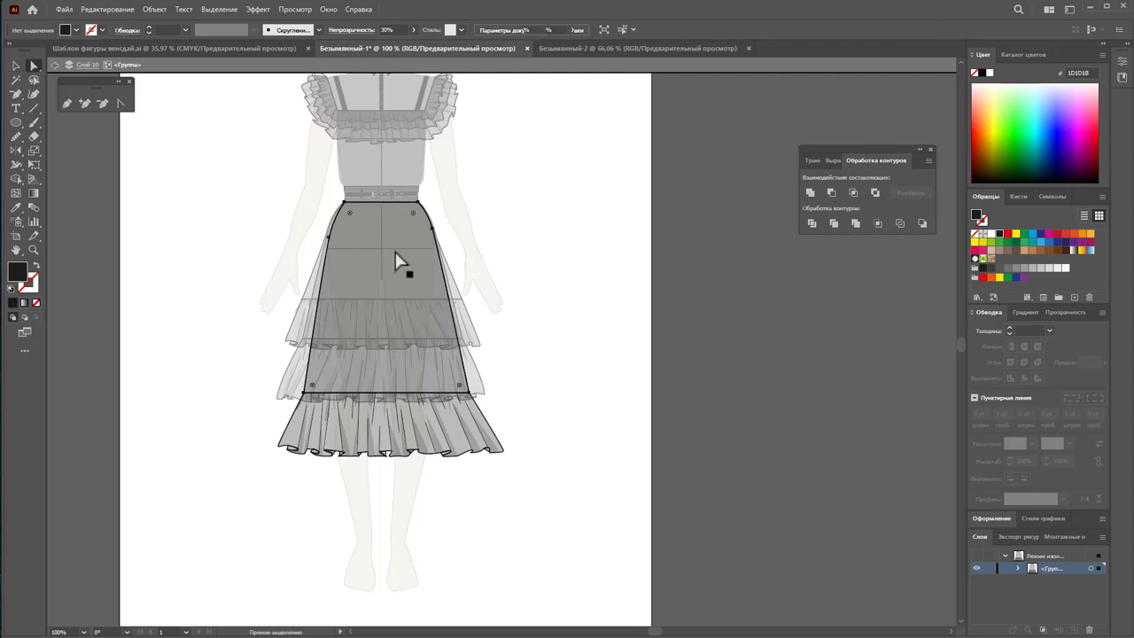
{"action": "left_click", "coordinate": [470, 423], "text": "shift"}
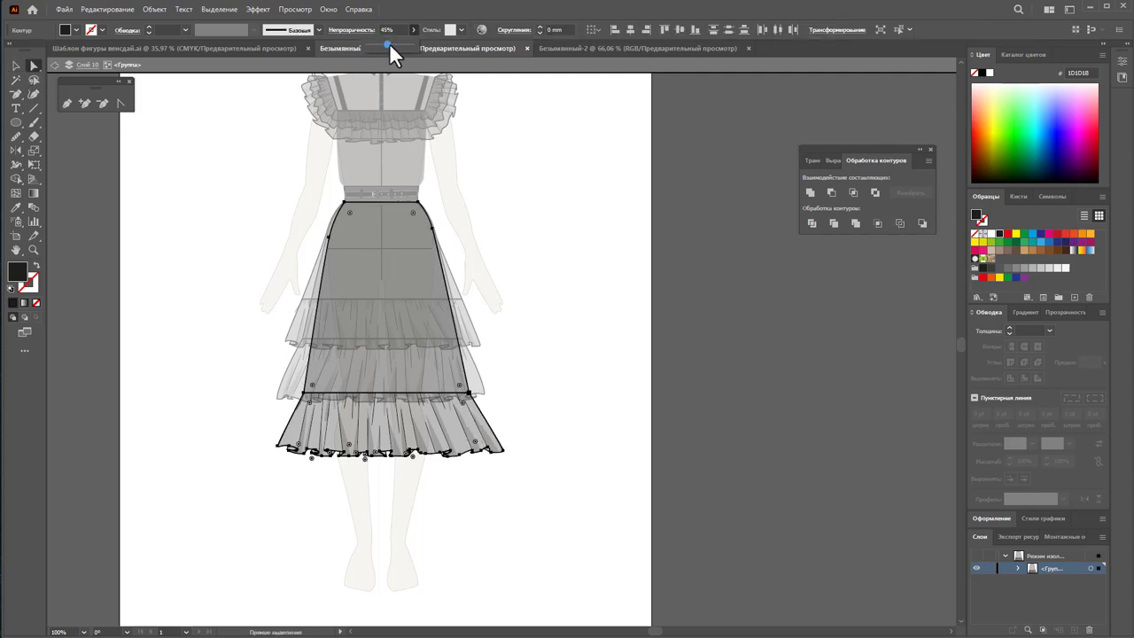
{"action": "left_click_drag", "start_coordinate": [388, 42], "coordinate": [385, 42]}
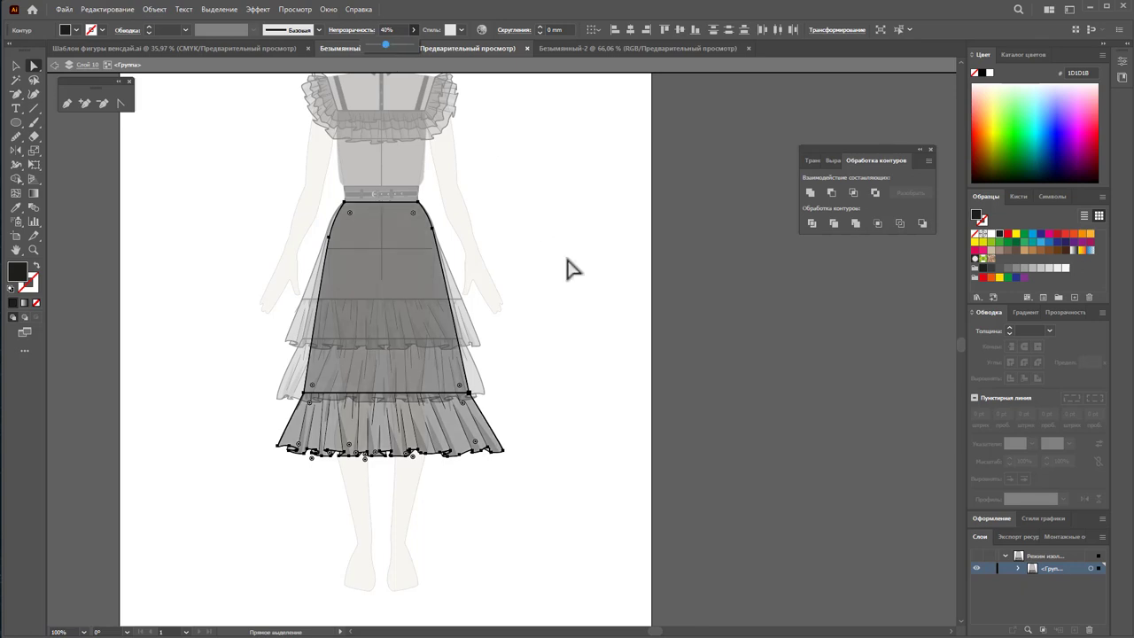
{"action": "left_click", "coordinate": [571, 268]}
{"action": "left_click", "coordinate": [16, 65]}
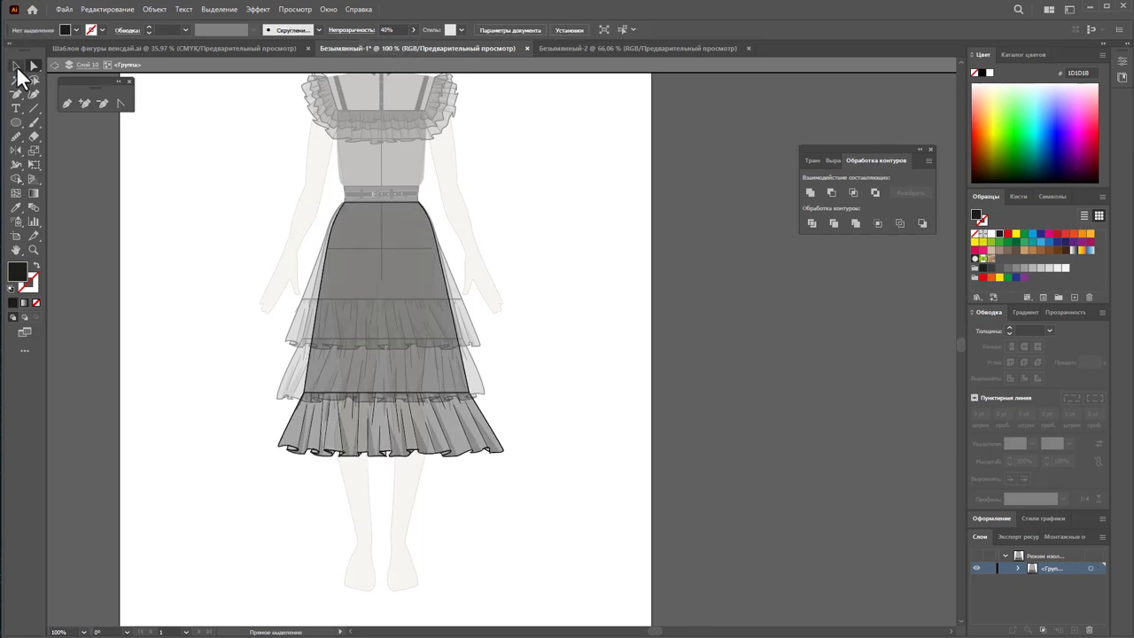
{"action": "double_click", "coordinate": [183, 138]}
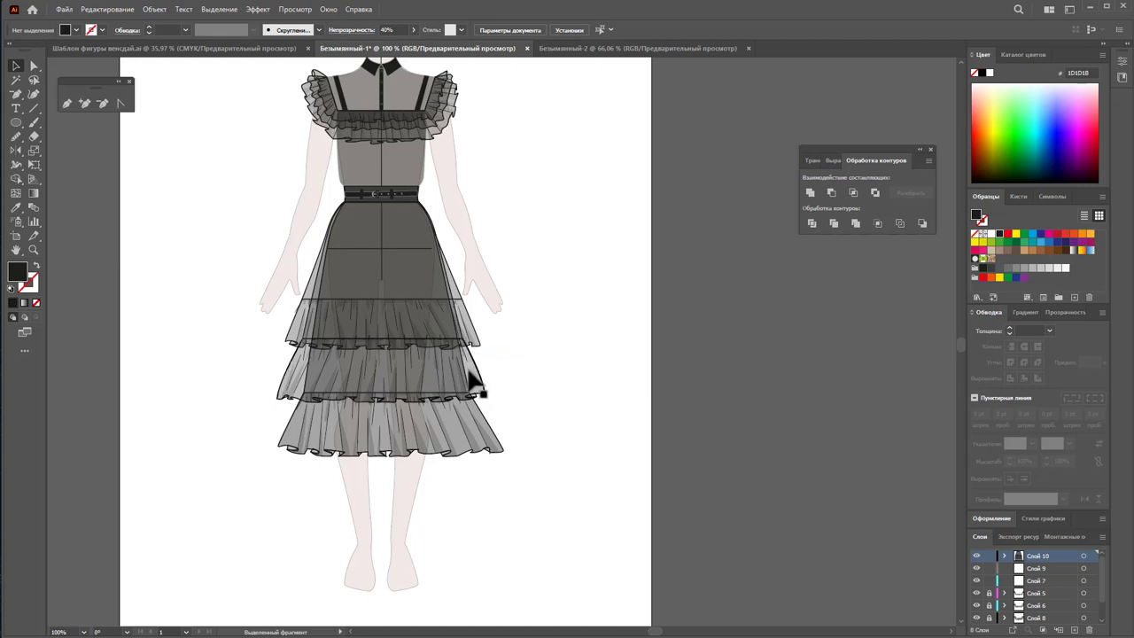
- Set the top skirt panel and second ruffle tier to 40% opacity
{"action": "left_click", "coordinate": [475, 381]}
{"action": "double_click", "coordinate": [476, 383]}
{"action": "left_click", "coordinate": [395, 239]}
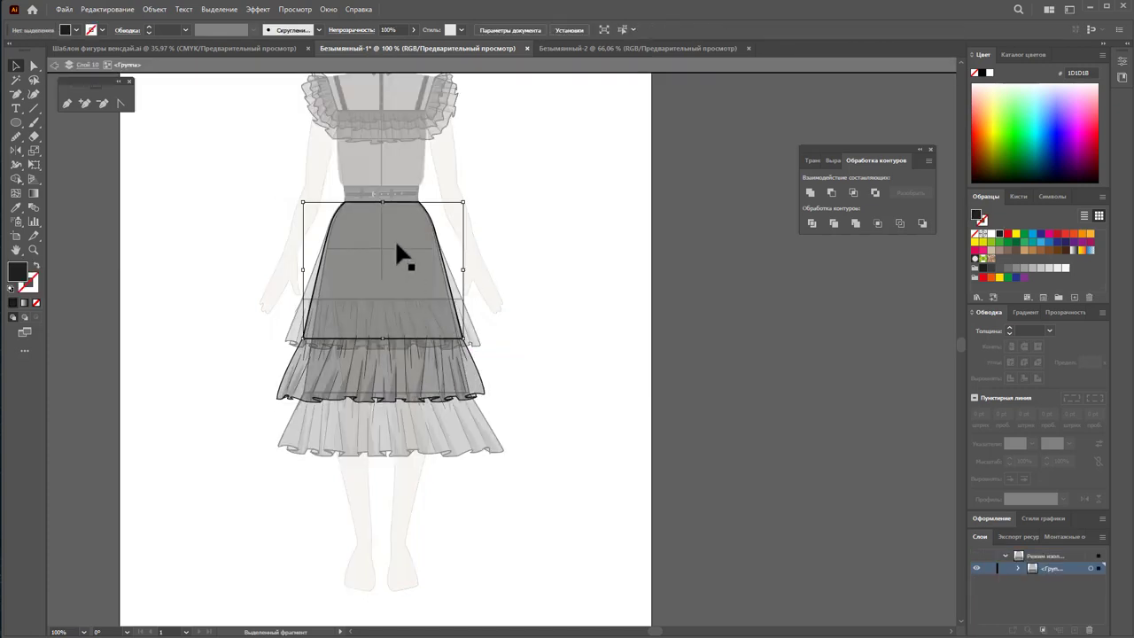
{"action": "left_click", "coordinate": [478, 387], "text": "shift"}
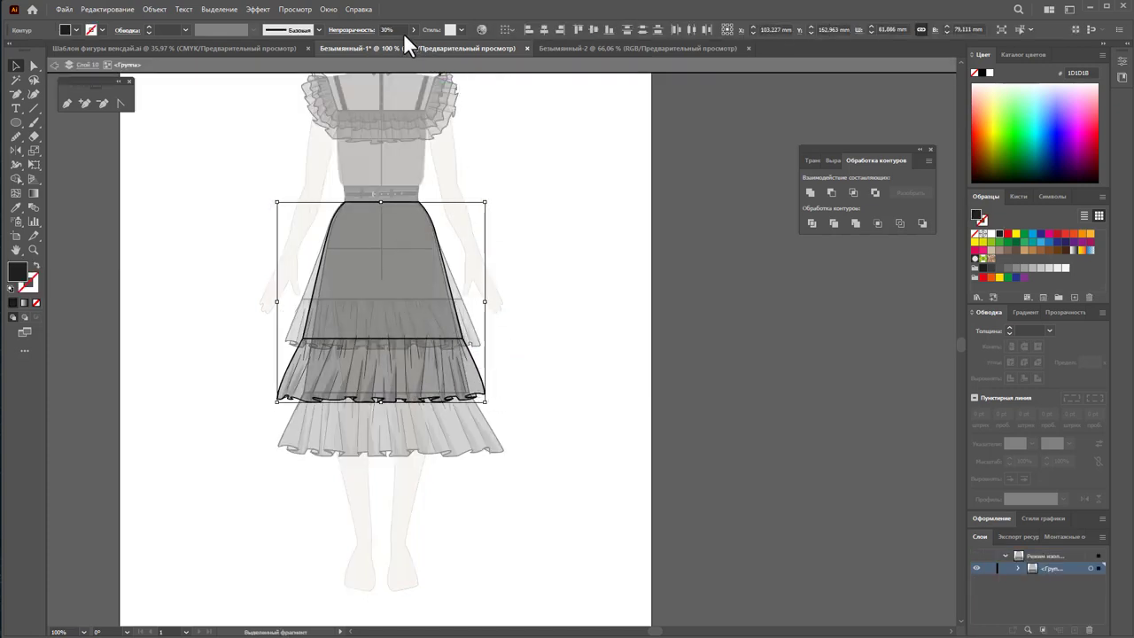
{"action": "type", "text": "40"}
{"action": "key", "text": "Return"}
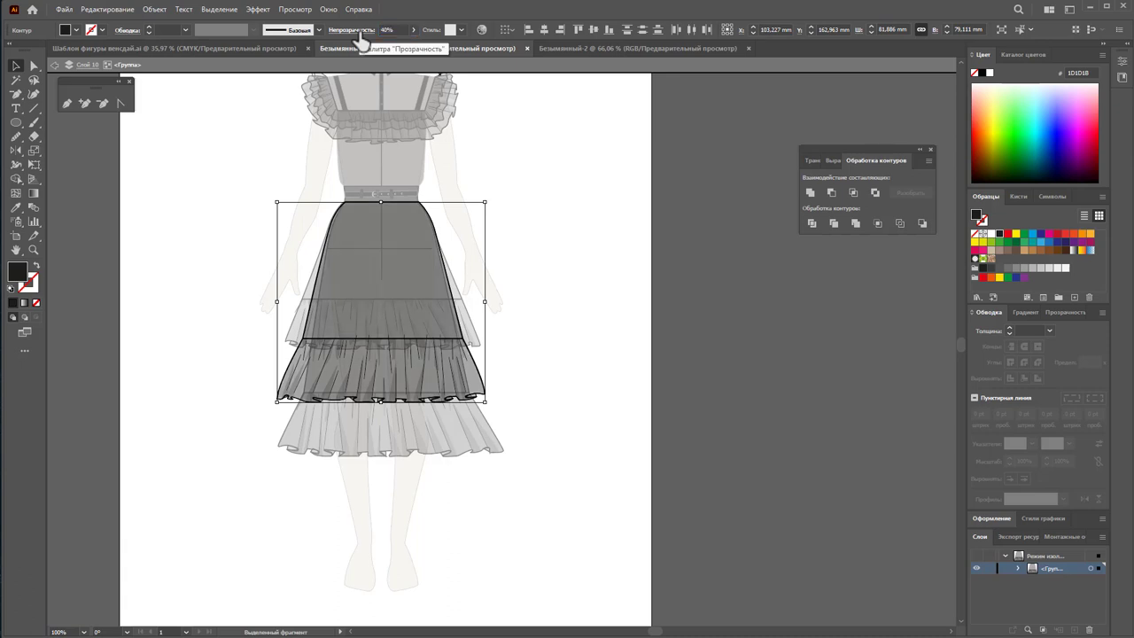
{"action": "left_click", "coordinate": [593, 363]}
{"action": "double_click", "coordinate": [589, 357]}
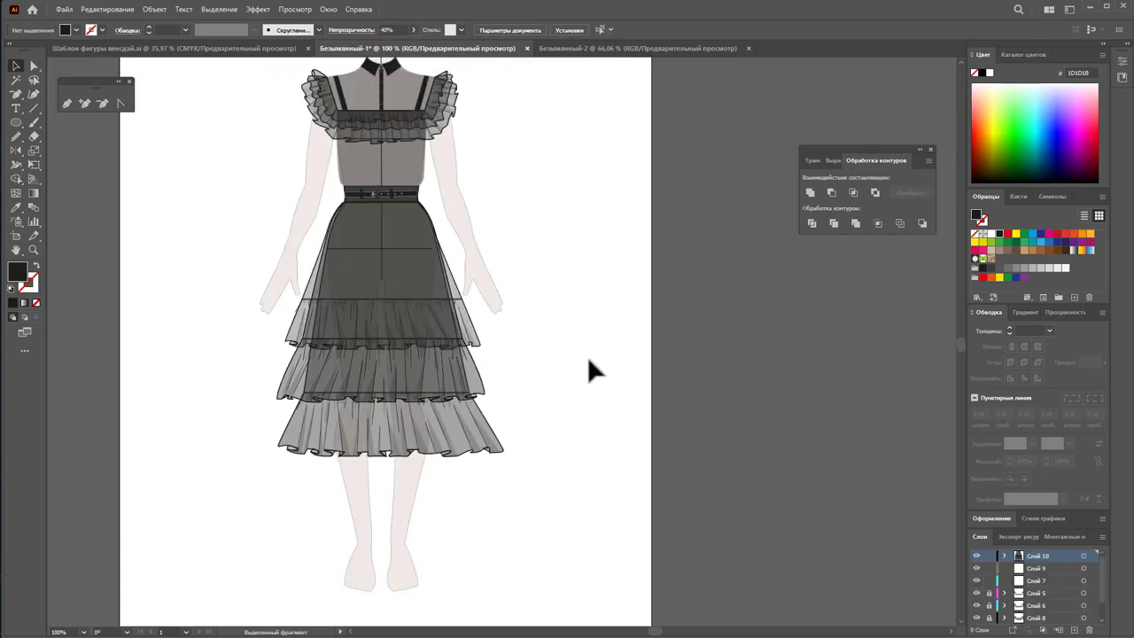
- Apply 40% opacity to the top skirt panel and first ruffle tier
{"action": "left_click", "coordinate": [465, 297]}
{"action": "double_click", "coordinate": [400, 255]}
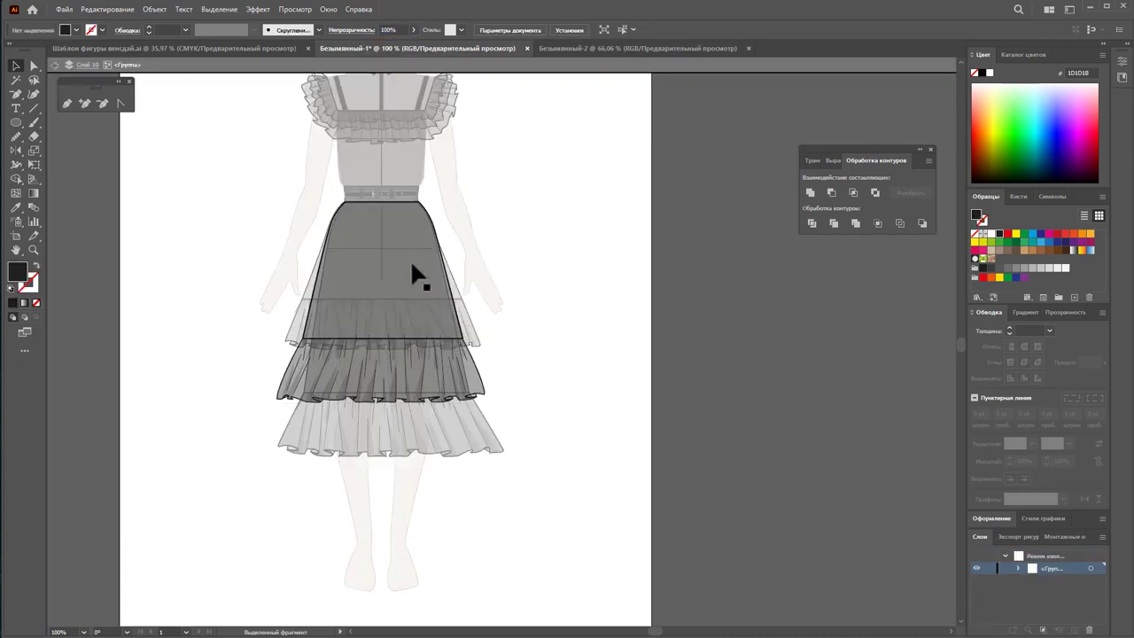
{"action": "left_click", "coordinate": [407, 252]}
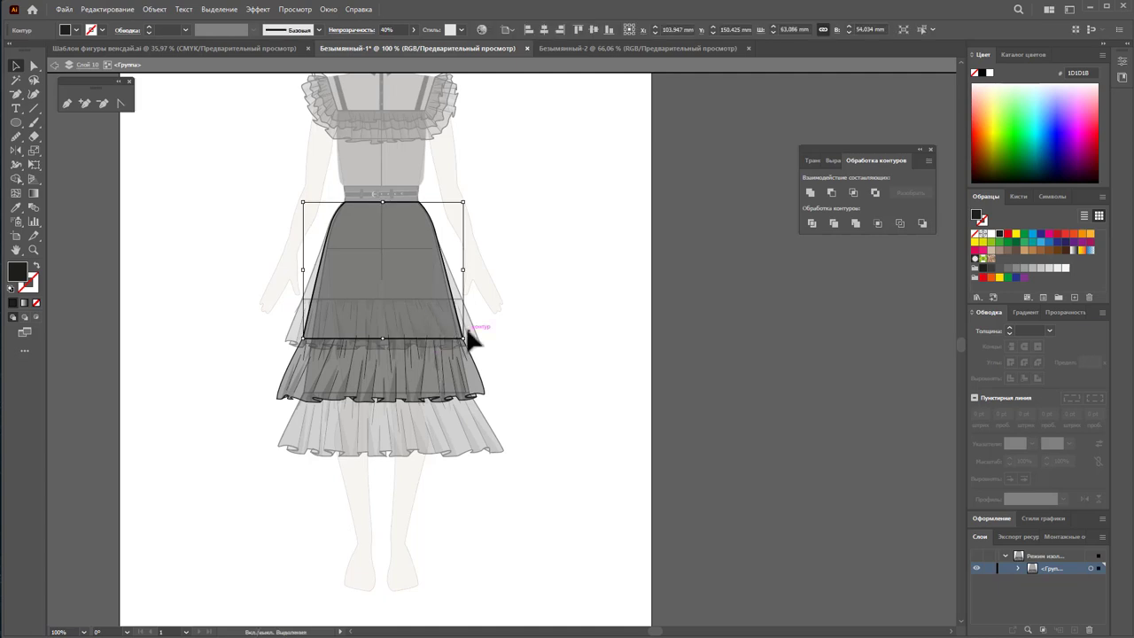
{"action": "double_click", "coordinate": [545, 345]}
{"action": "left_click", "coordinate": [475, 341]}
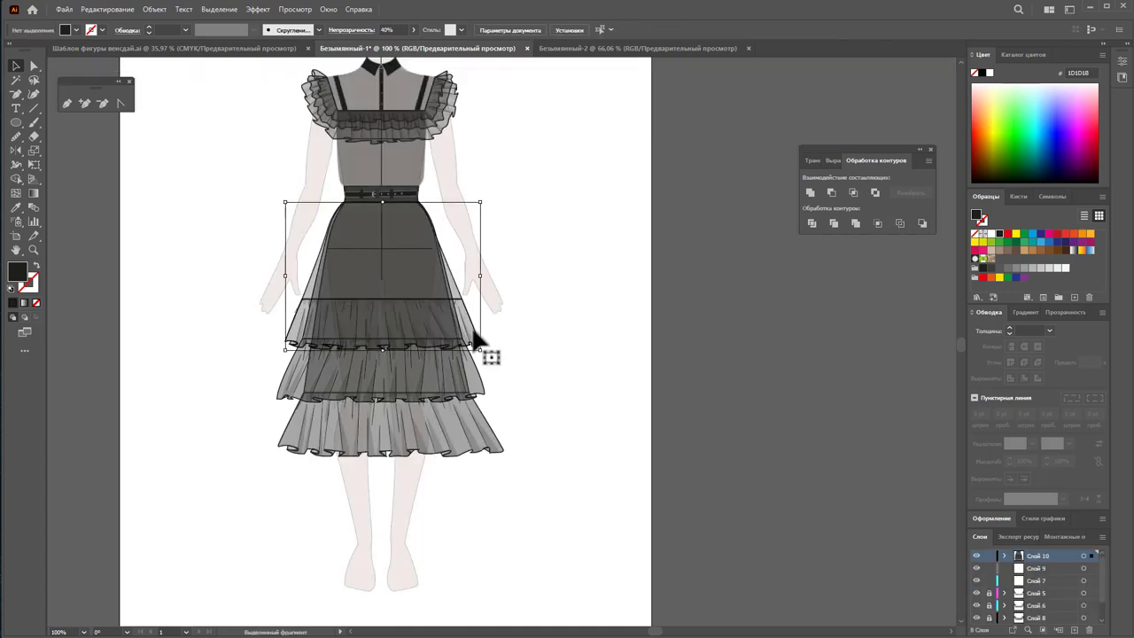
{"action": "double_click", "coordinate": [393, 259]}
{"action": "left_click", "coordinate": [421, 286]}
{"action": "left_click", "coordinate": [473, 333], "text": "shift"}
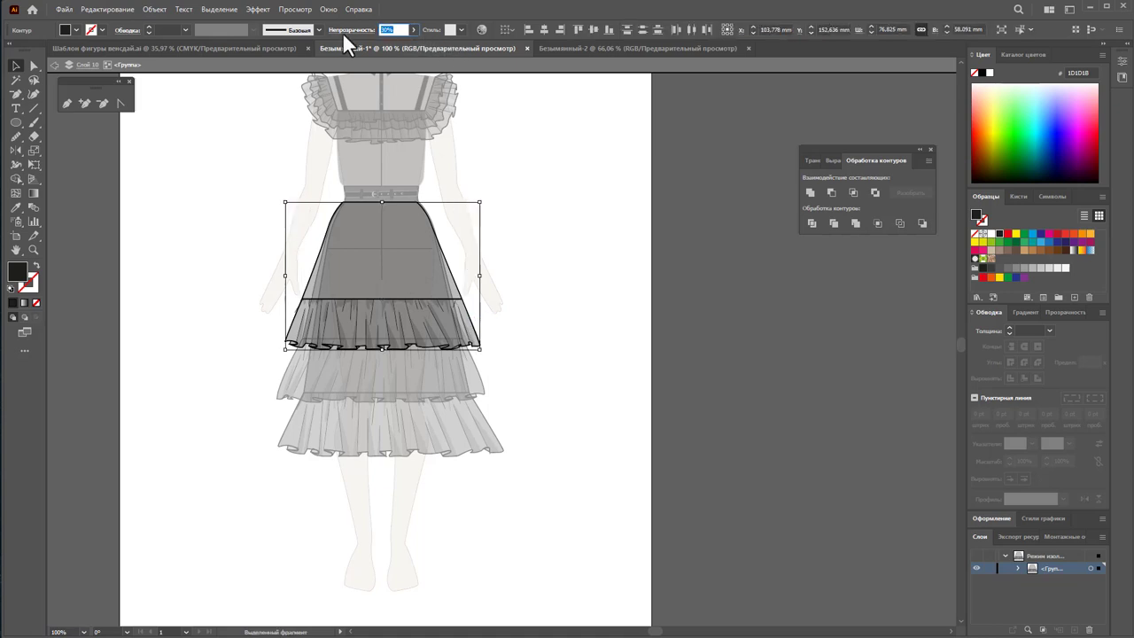
{"action": "type", "text": "40"}
{"action": "key", "text": "Return"}
{"action": "left_click", "coordinate": [591, 246]}
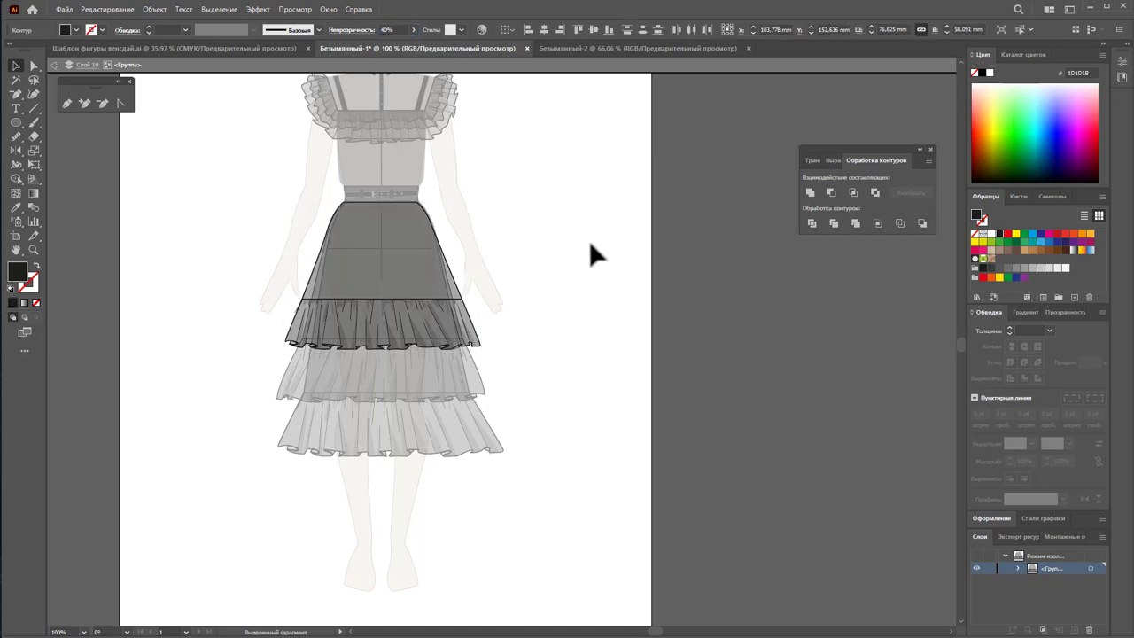
{"action": "double_click", "coordinate": [590, 241]}
- Raise the bodice rectangle's opacity to 84% with the Control bar slider
{"action": "scroll", "coordinate": [604, 281], "scroll_direction": "up", "scroll_amount": 2}
{"action": "scroll", "coordinate": [604, 280], "scroll_direction": "up", "scroll_amount": 3}
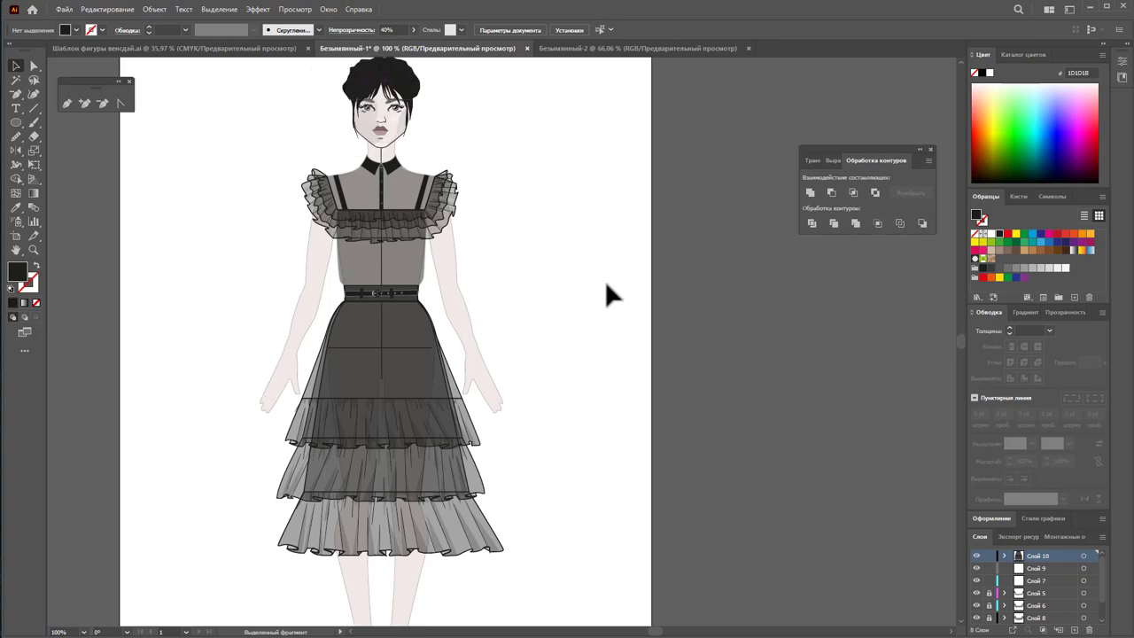
{"action": "scroll", "coordinate": [606, 283], "scroll_direction": "up", "scroll_amount": 1}
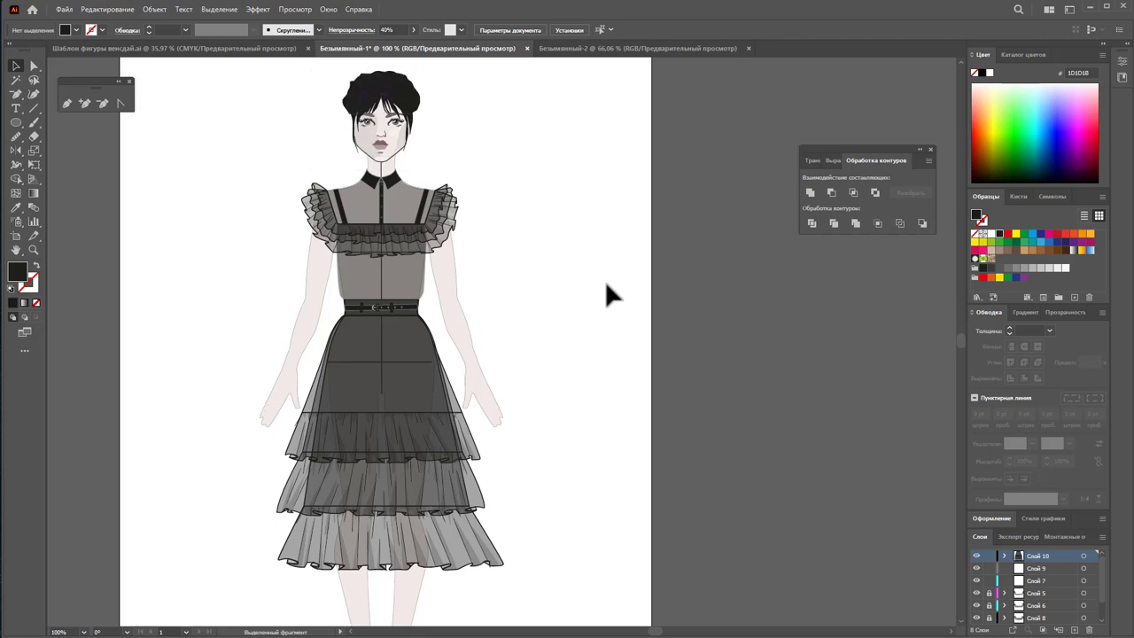
{"action": "scroll", "coordinate": [627, 301], "scroll_direction": "up", "scroll_amount": 1}
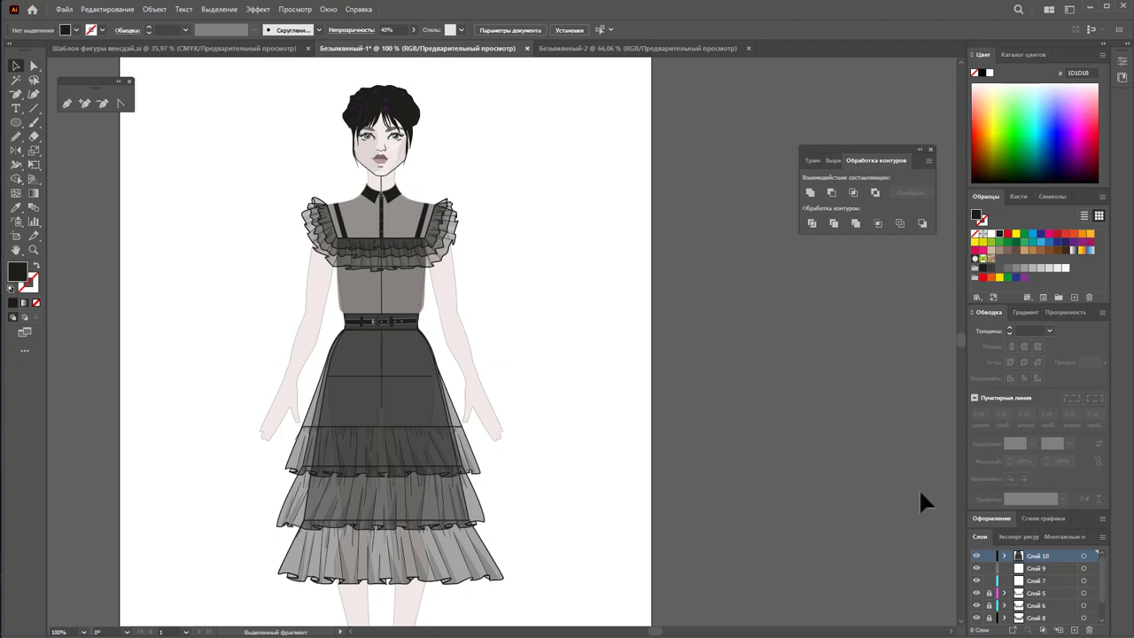
{"action": "scroll", "coordinate": [1027, 595], "scroll_direction": "down", "scroll_amount": 2}
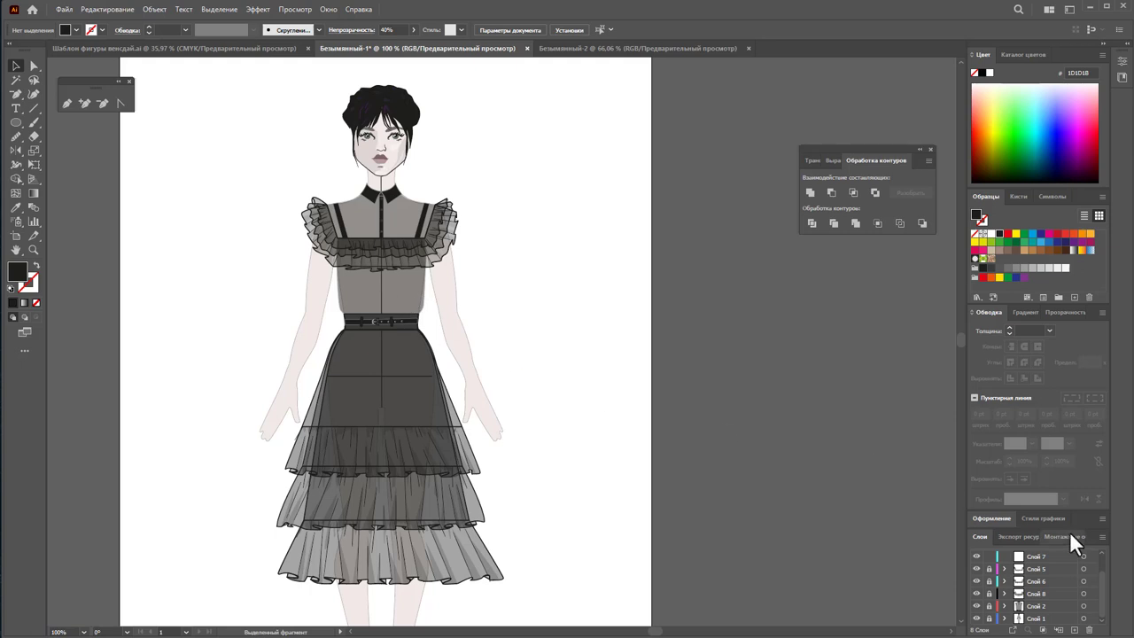
{"action": "scroll", "coordinate": [1007, 576], "scroll_direction": "down", "scroll_amount": 1}
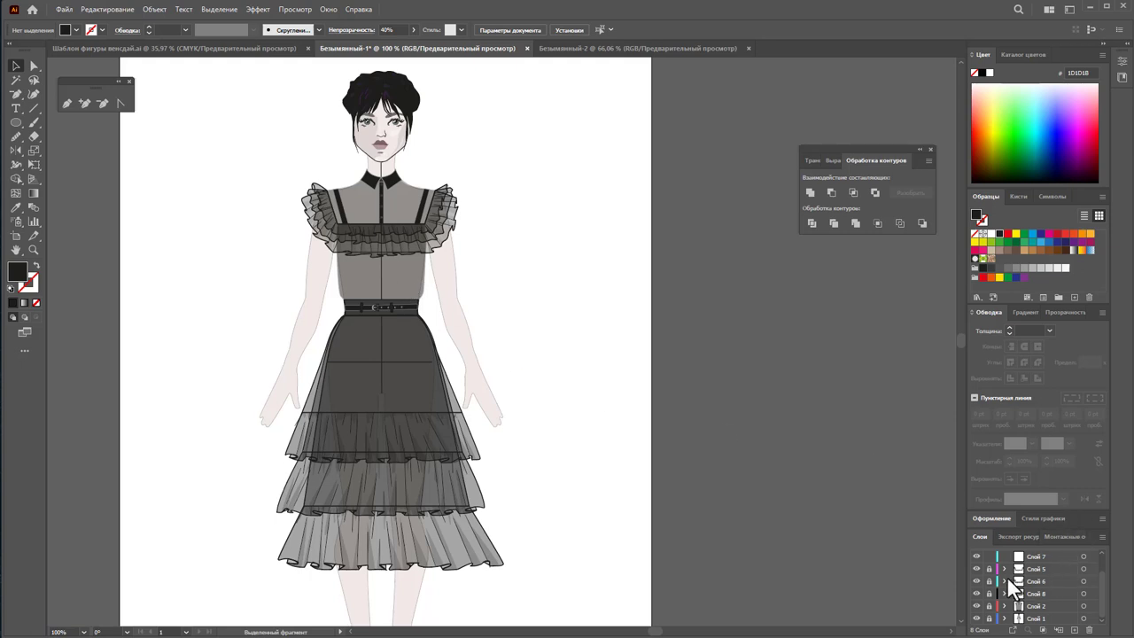
{"action": "left_click", "coordinate": [427, 297]}
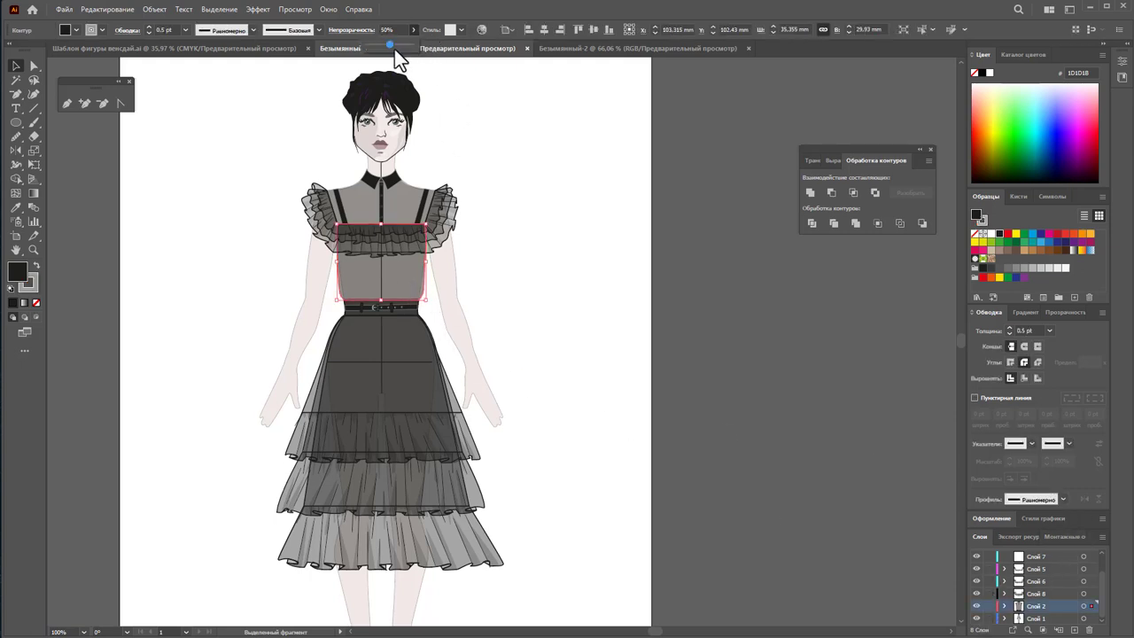
{"action": "left_click_drag", "start_coordinate": [396, 44], "coordinate": [404, 44]}
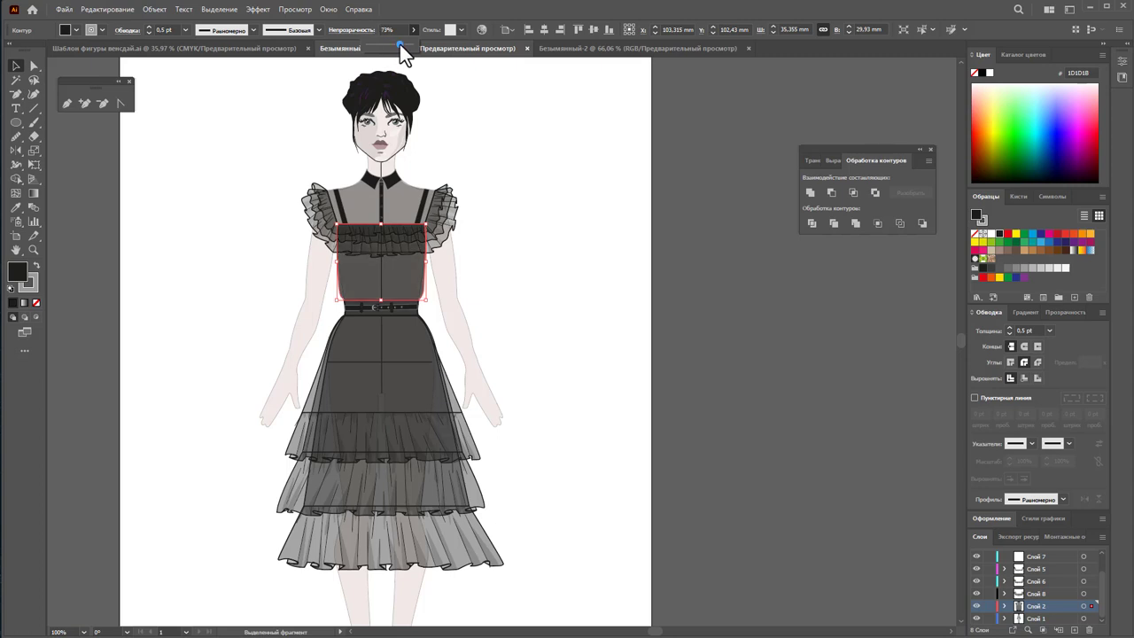
{"action": "left_click", "coordinate": [559, 292]}
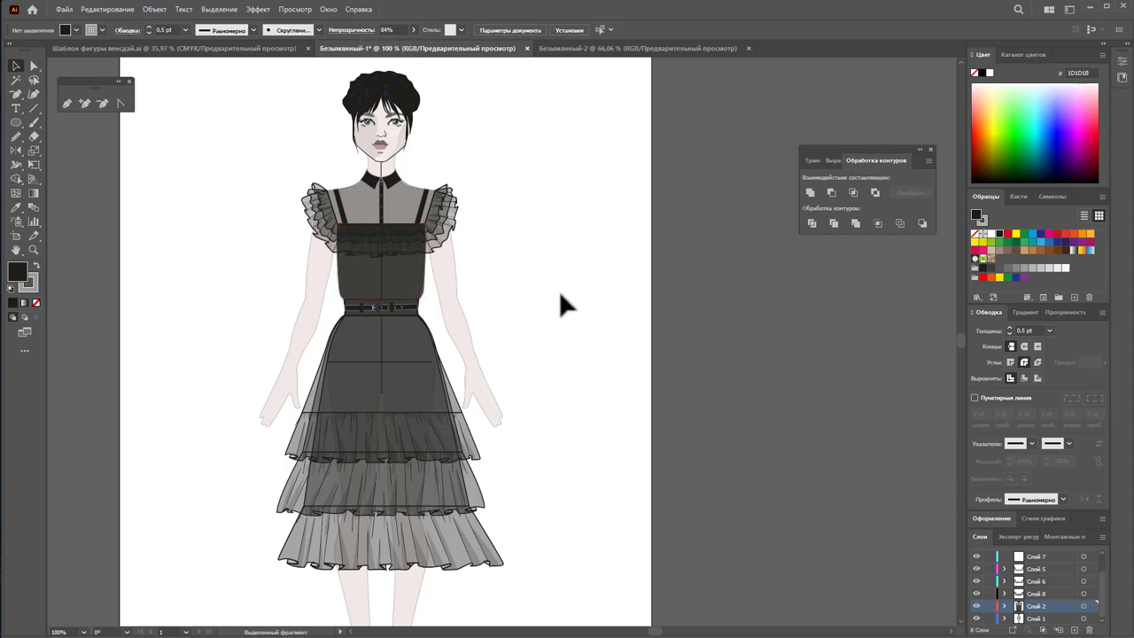
- Reselect the darkened bodice to check it, then deselect
{"action": "left_click", "coordinate": [537, 290]}
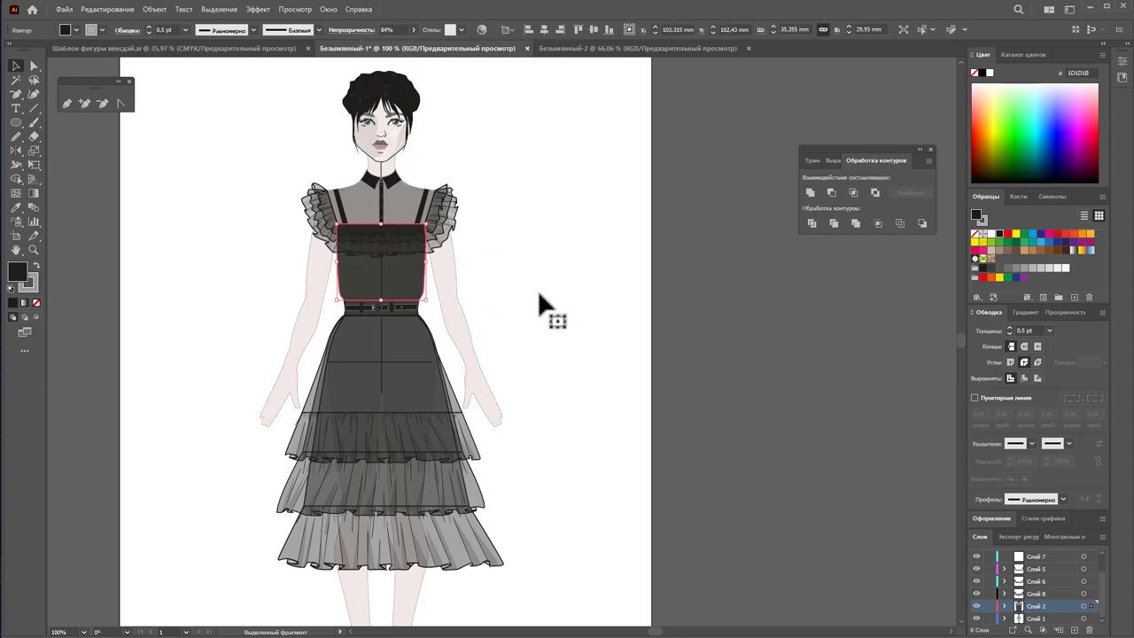
{"action": "scroll", "coordinate": [611, 279], "scroll_direction": "down", "scroll_amount": 1}
{"action": "left_click", "coordinate": [628, 271]}
{"action": "scroll", "coordinate": [628, 271], "scroll_direction": "down", "scroll_amount": 2}
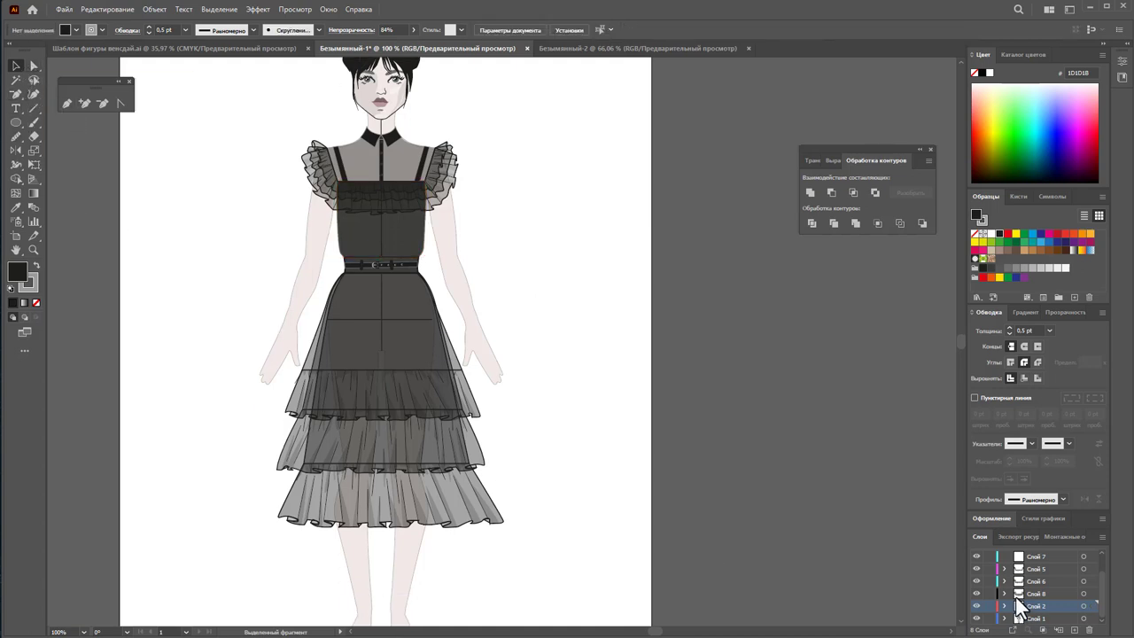
- Delete the empty Layer 7 and make Layer 9 the active layer
{"action": "left_click_drag", "start_coordinate": [993, 617], "coordinate": [990, 583]}
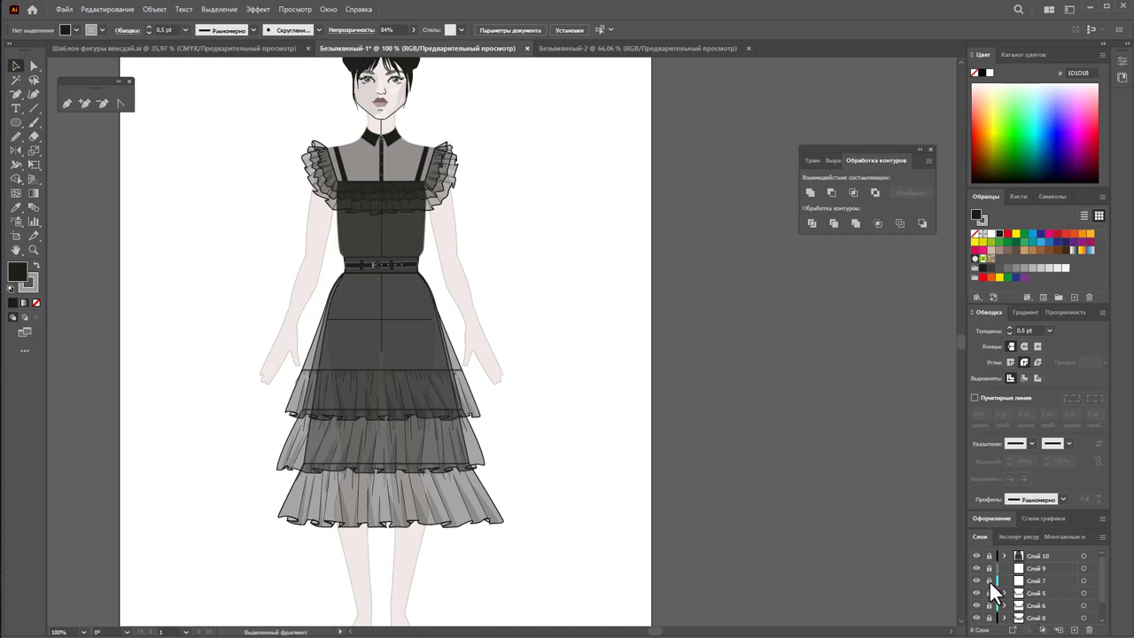
{"action": "left_click_drag", "start_coordinate": [1032, 524], "coordinate": [1023, 458]}
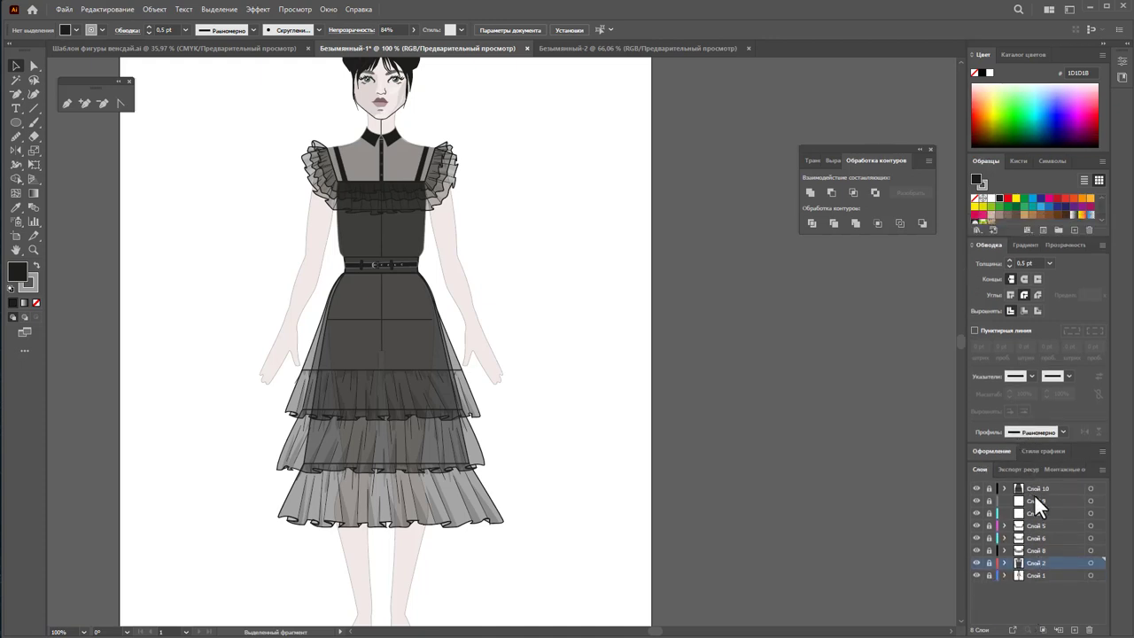
{"action": "left_click", "coordinate": [1033, 500]}
{"action": "mouse_move", "coordinate": [1038, 513]}
{"action": "left_mouse_down"}
{"action": "mouse_move", "coordinate": [1091, 579]}
{"action": "mouse_move", "coordinate": [1101, 632]}
{"action": "mouse_move", "coordinate": [1088, 629]}
{"action": "left_mouse_up"}
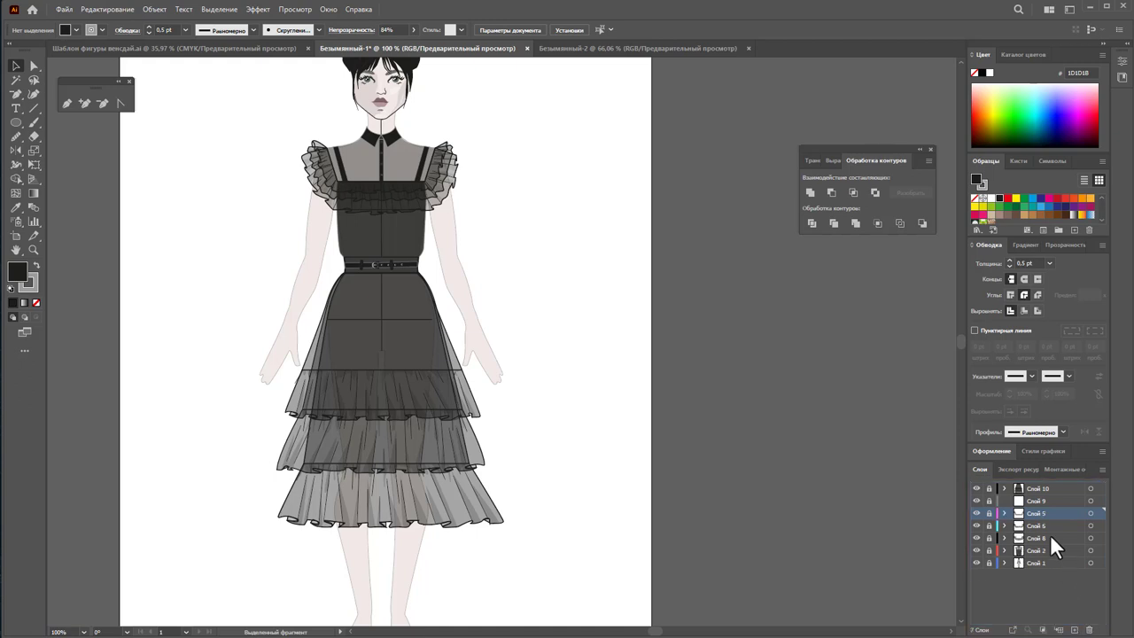
{"action": "left_click", "coordinate": [1030, 500]}
- Draw a closed lining shape over the skirt front, from the waist to the hem
{"action": "left_click", "coordinate": [67, 103]}
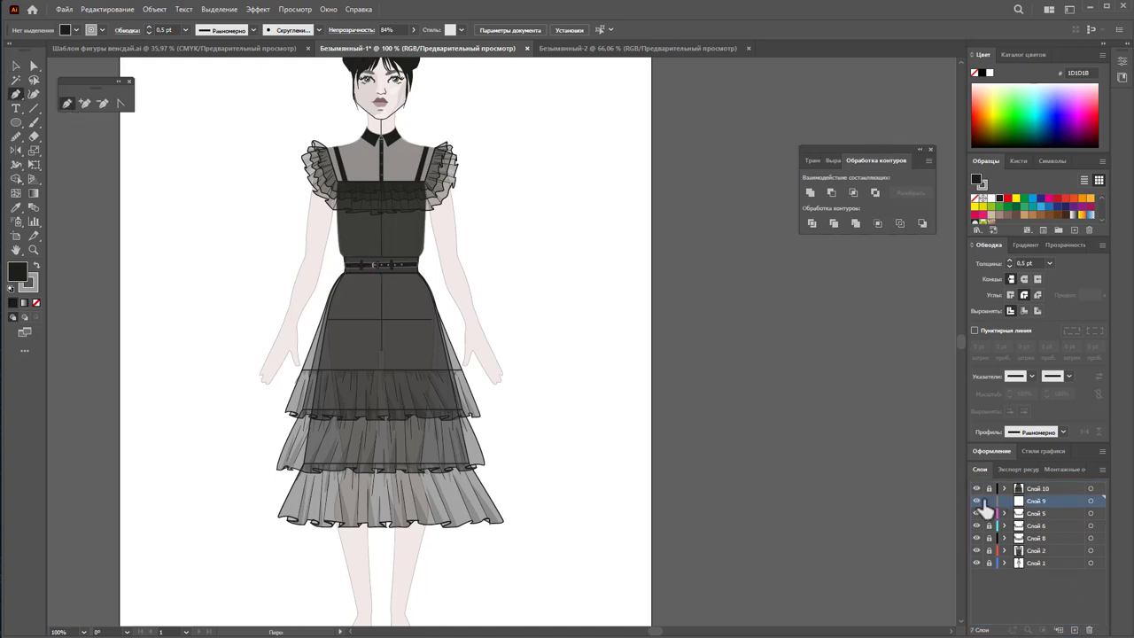
{"action": "left_click", "coordinate": [327, 350]}
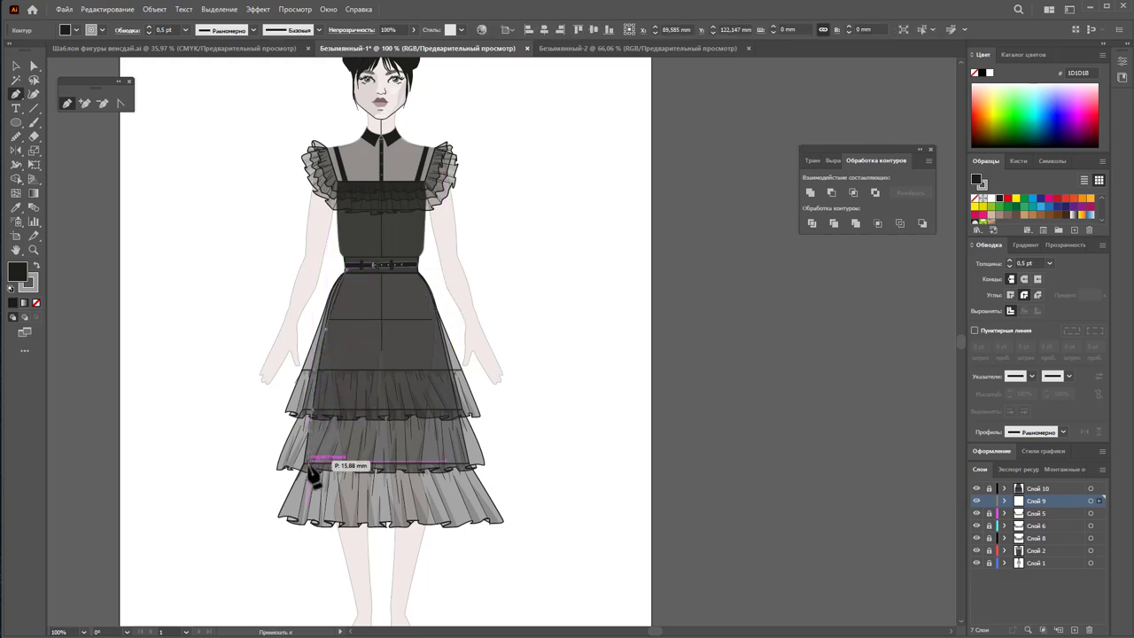
{"action": "left_click", "coordinate": [305, 508]}
{"action": "left_click", "coordinate": [344, 511]}
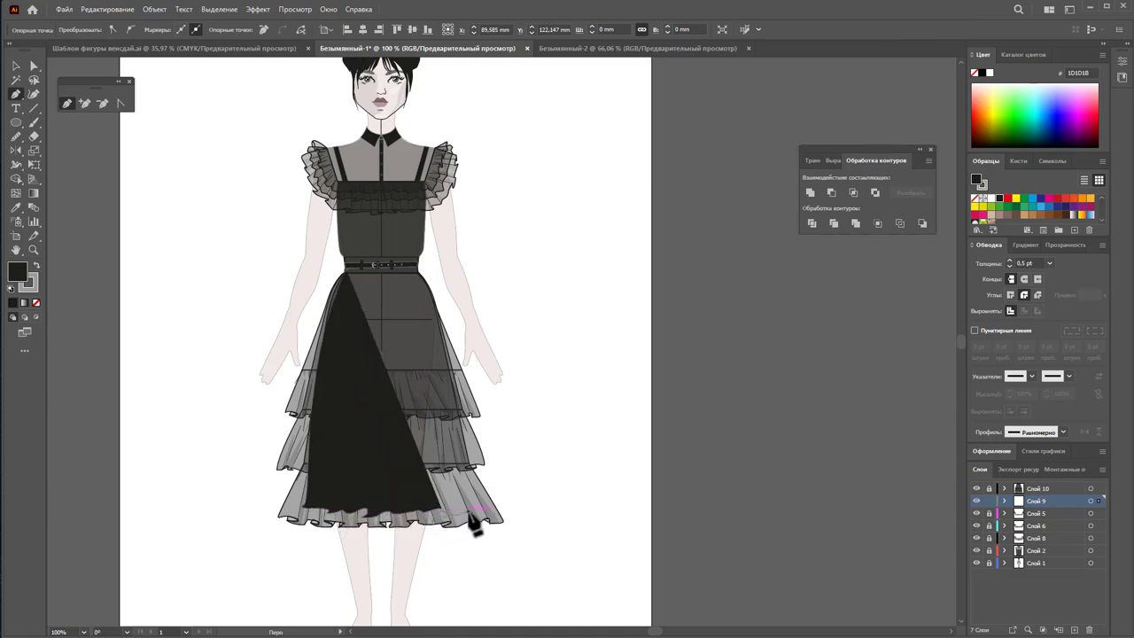
{"action": "left_click", "coordinate": [469, 512]}
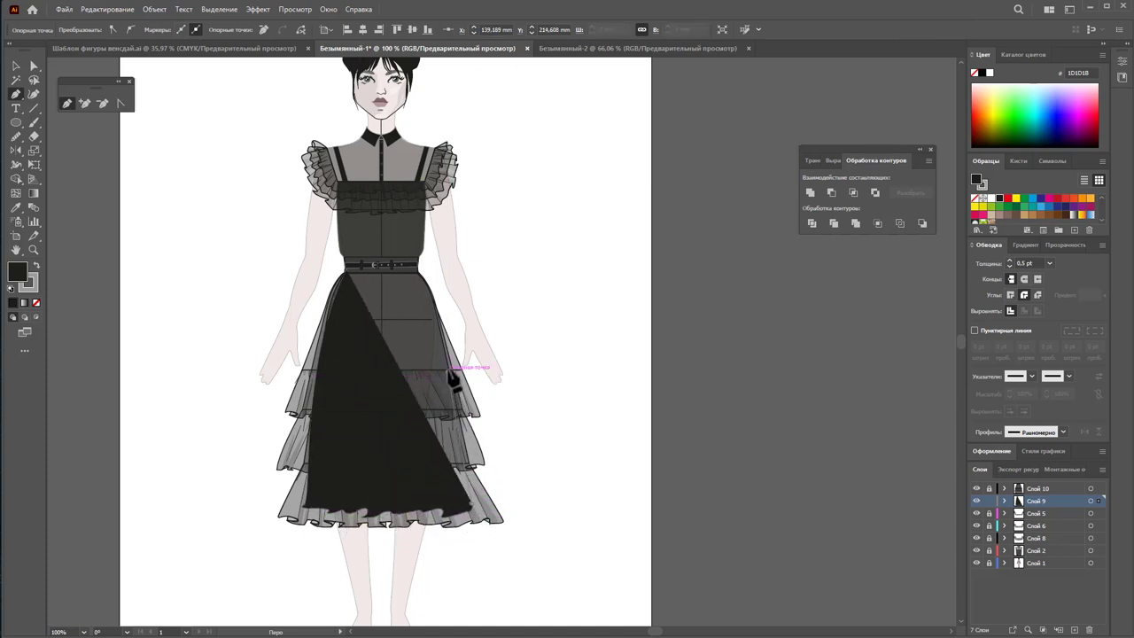
{"action": "left_click", "coordinate": [448, 370]}
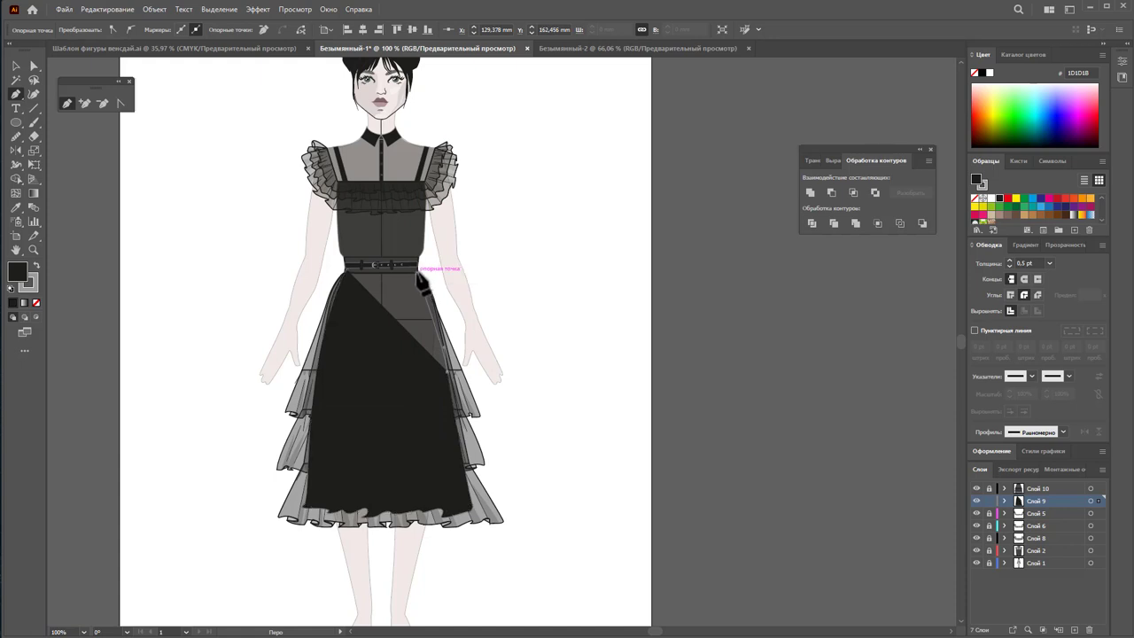
{"action": "left_click", "coordinate": [422, 281]}
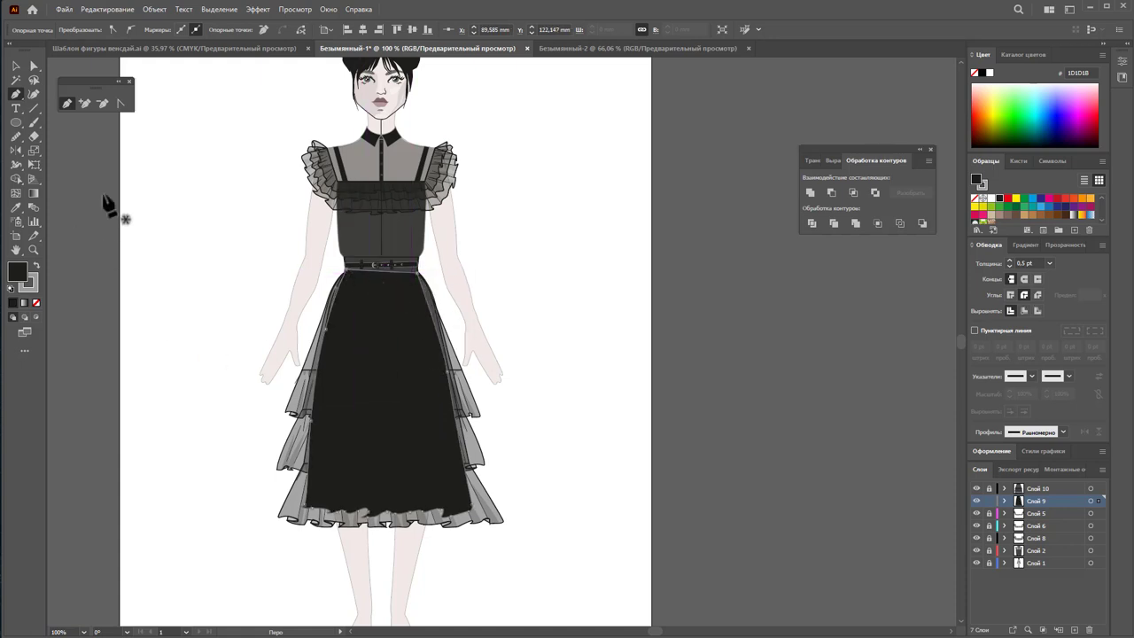
- Move the lining's left and right waist anchors onto the skirt edges
{"action": "key", "text": "a"}
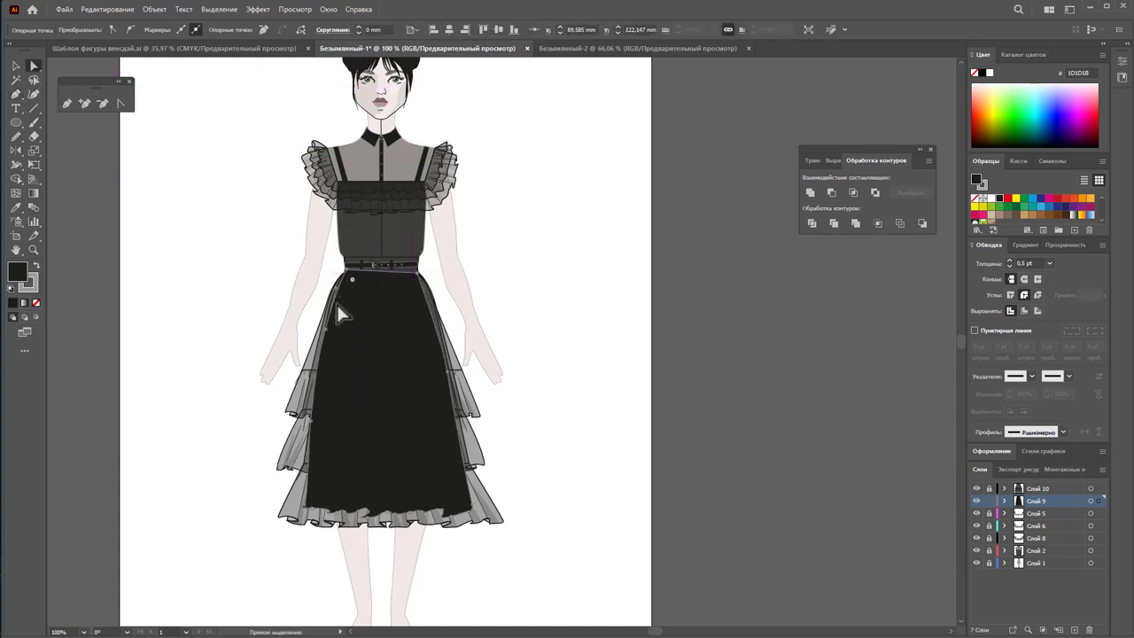
{"action": "left_click_drag", "start_coordinate": [336, 304], "coordinate": [330, 295]}
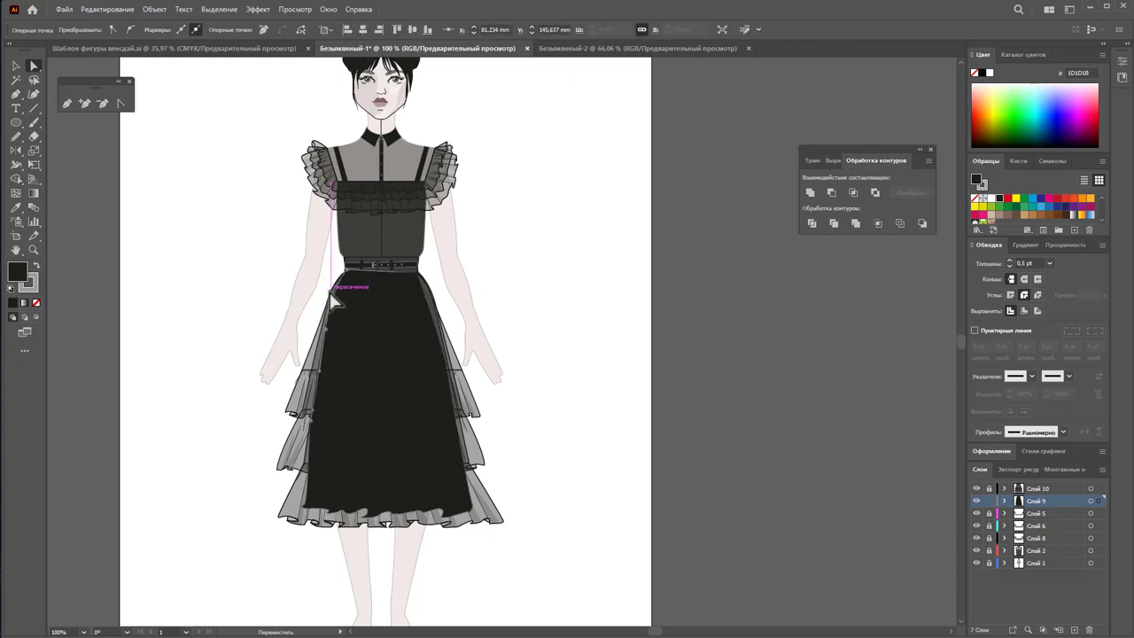
{"action": "left_click", "coordinate": [416, 273]}
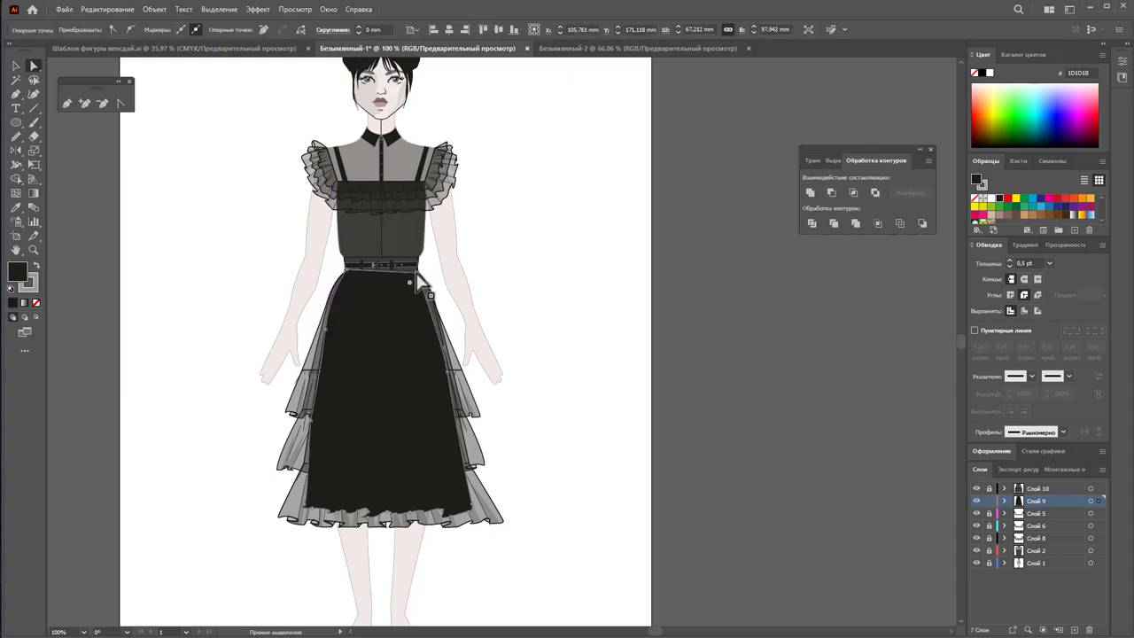
{"action": "mouse_move", "coordinate": [416, 272]}
{"action": "left_mouse_down"}
{"action": "mouse_move", "coordinate": [453, 341]}
{"action": "mouse_move", "coordinate": [434, 286]}
{"action": "left_mouse_up"}
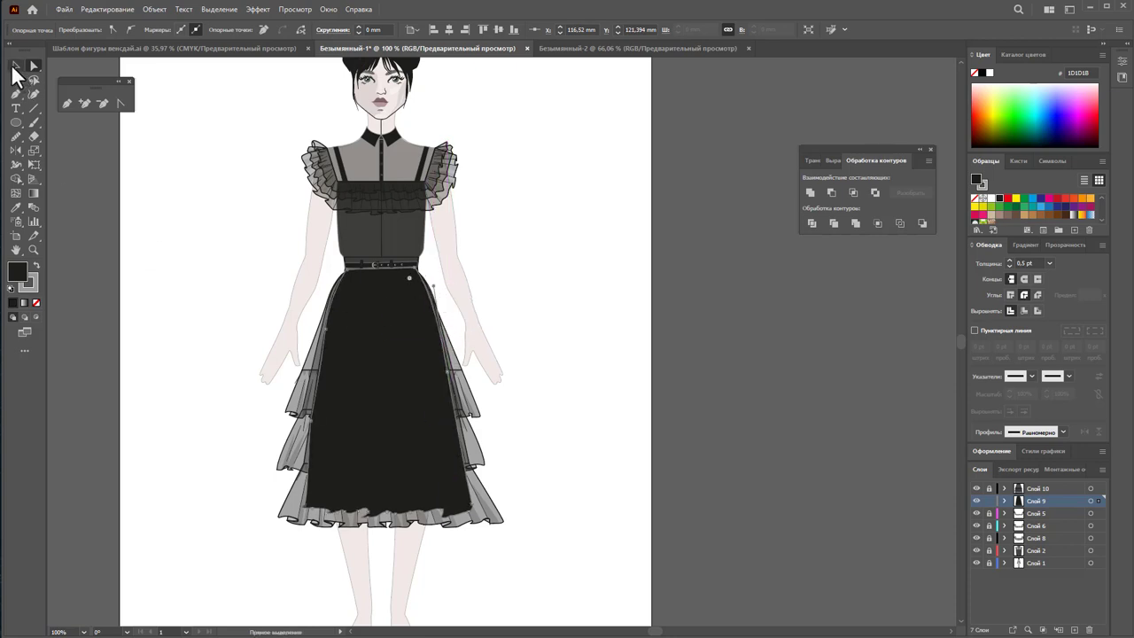
{"action": "left_click", "coordinate": [14, 67]}
{"action": "left_click", "coordinate": [525, 282]}
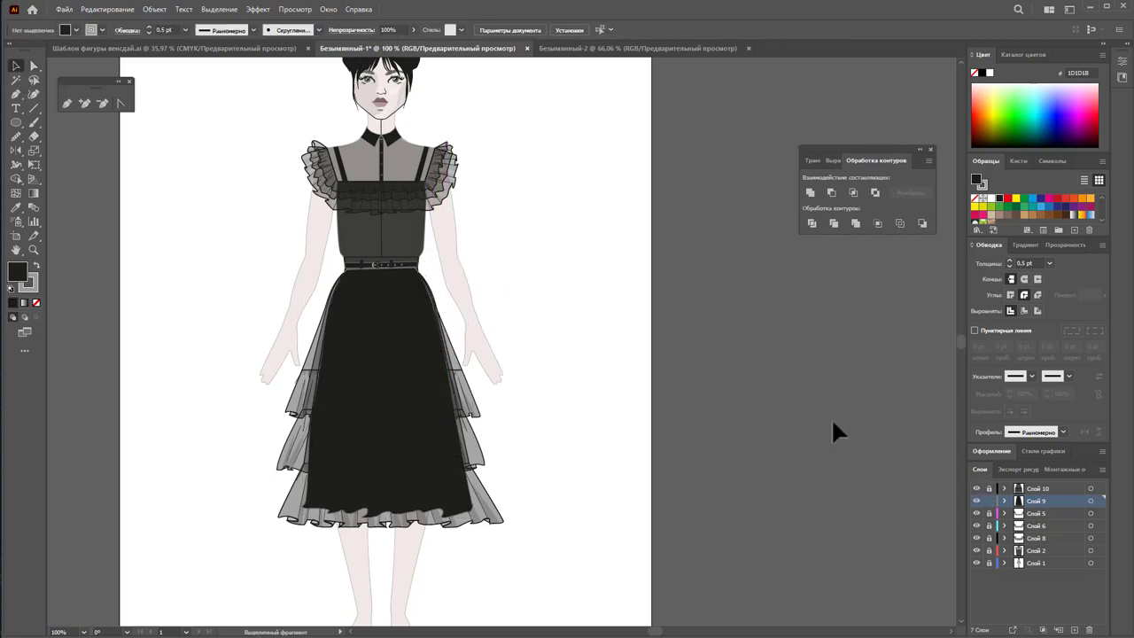
- Move Layer 9 down to just above Layer 1 and lower the lining's opacity to 31%
{"action": "left_click_drag", "start_coordinate": [1023, 501], "coordinate": [1021, 554]}
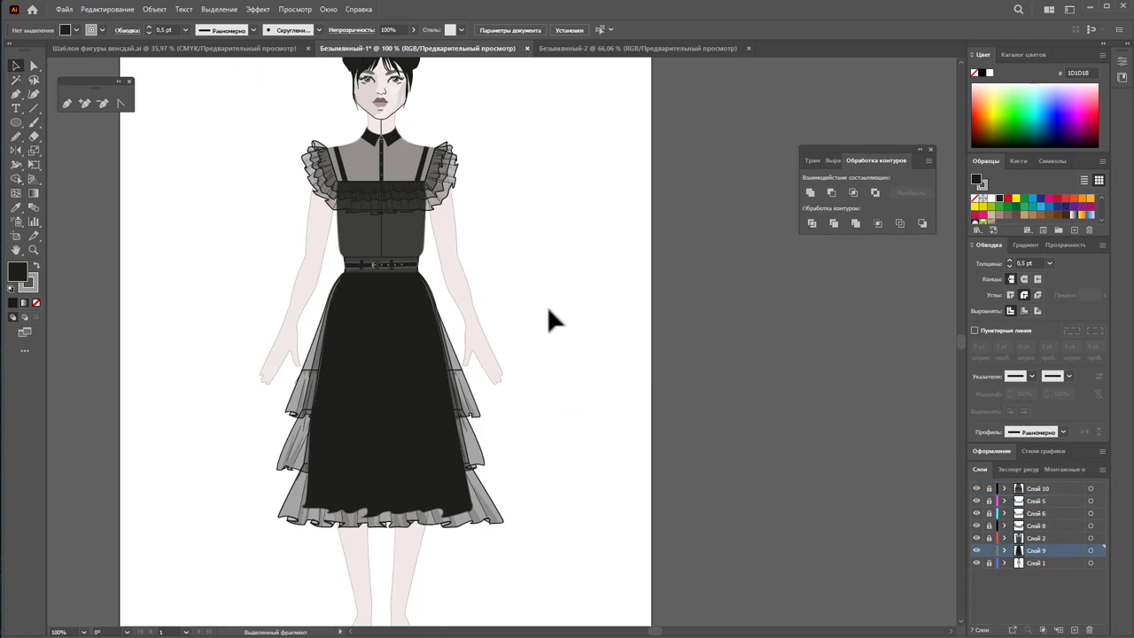
{"action": "left_click", "coordinate": [394, 446]}
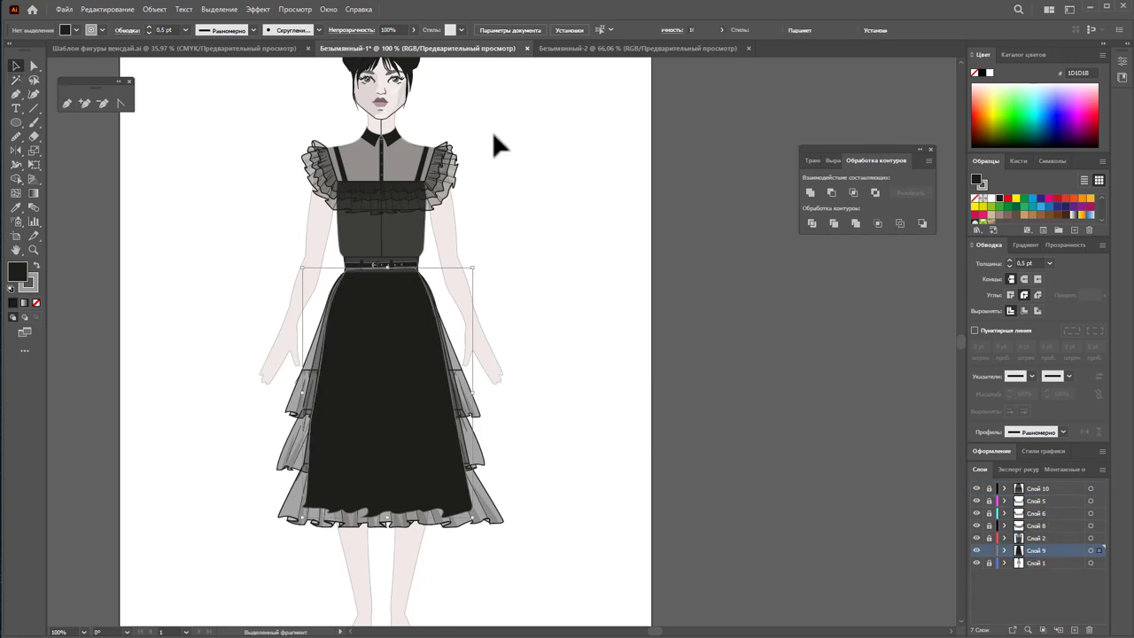
{"action": "left_click", "coordinate": [413, 31]}
{"action": "left_click_drag", "start_coordinate": [404, 42], "coordinate": [381, 44]}
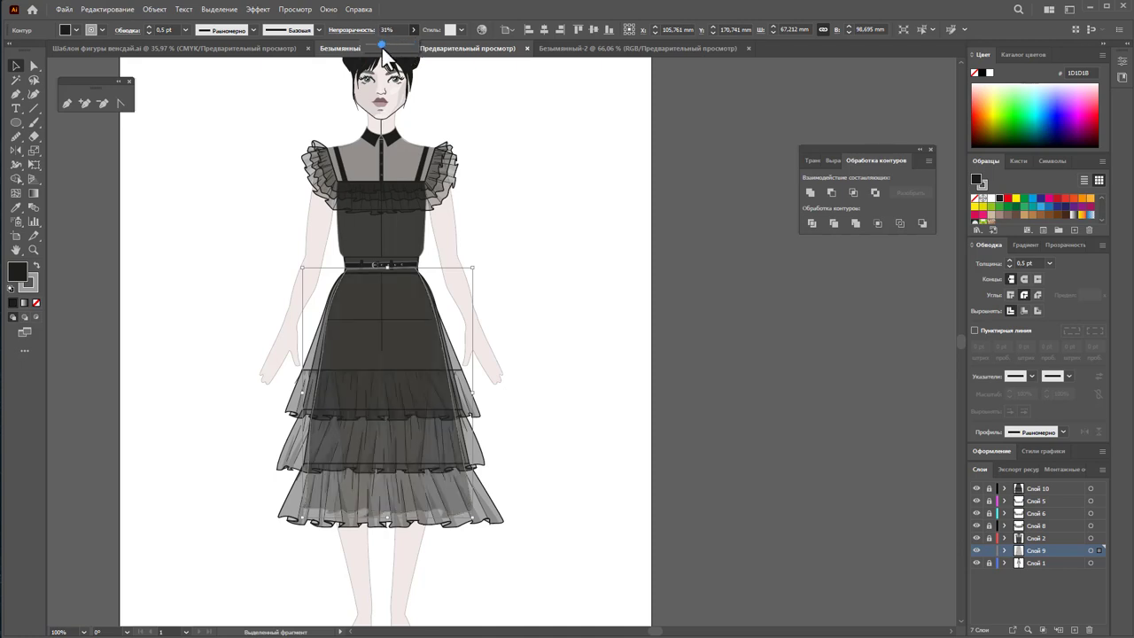
- Remove the lining's stroke and give it the skin-tone fill EFEAE4 with the Eyedropper
{"action": "left_click", "coordinate": [26, 289]}
{"action": "left_click", "coordinate": [35, 302]}
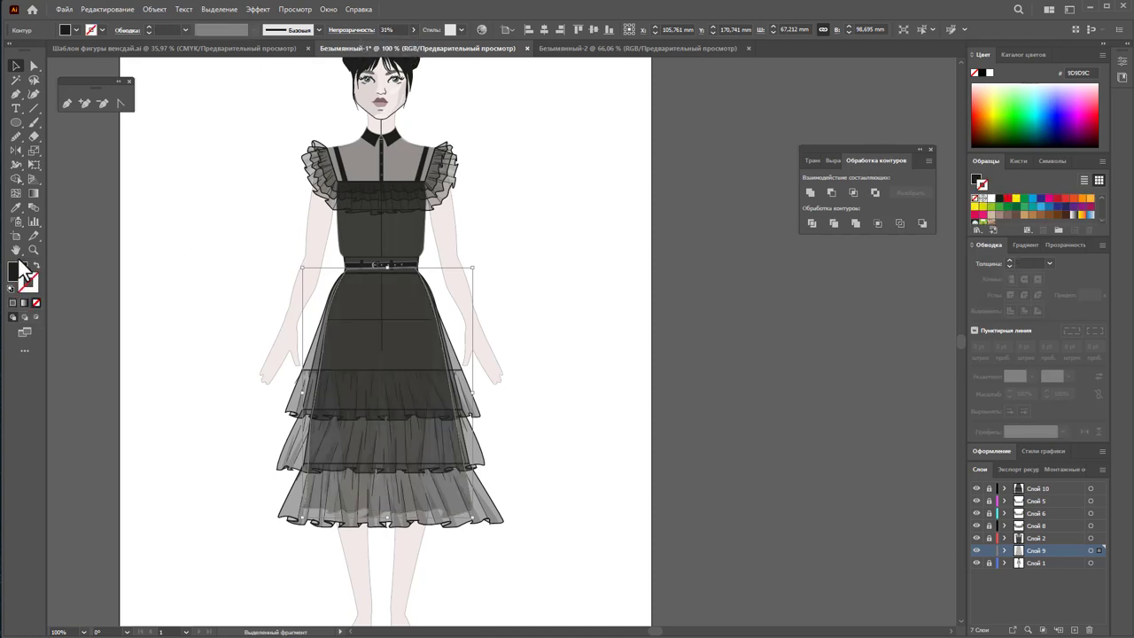
{"action": "scroll", "coordinate": [328, 410], "scroll_direction": "down", "scroll_amount": 2}
{"action": "scroll", "coordinate": [251, 372], "scroll_direction": "down", "scroll_amount": 2}
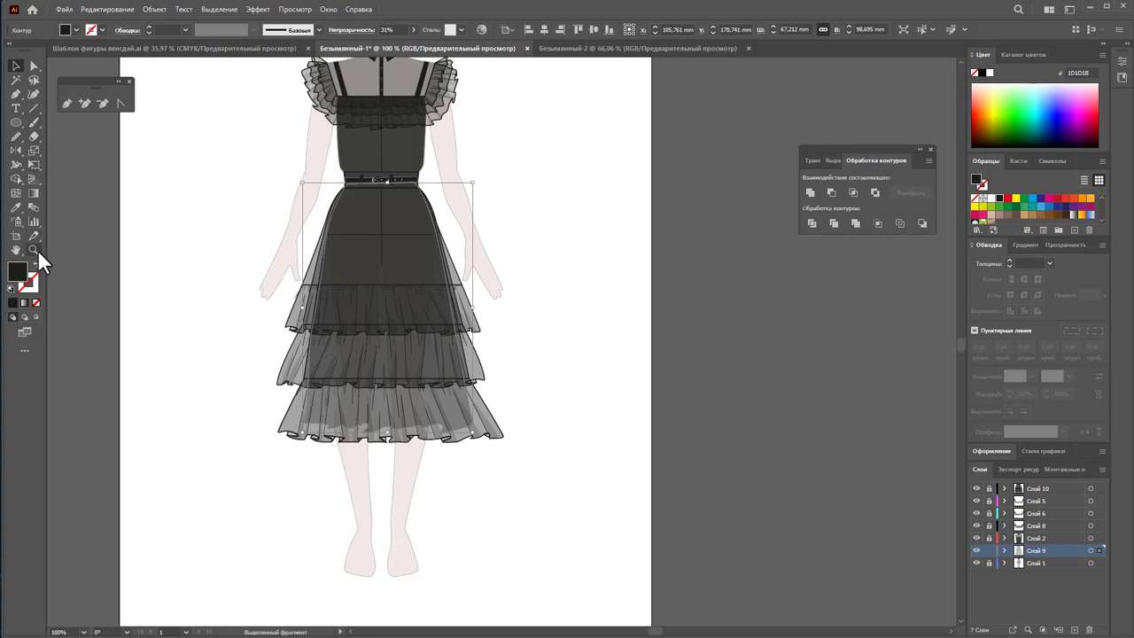
{"action": "left_click", "coordinate": [15, 207]}
{"action": "left_click", "coordinate": [364, 447]}
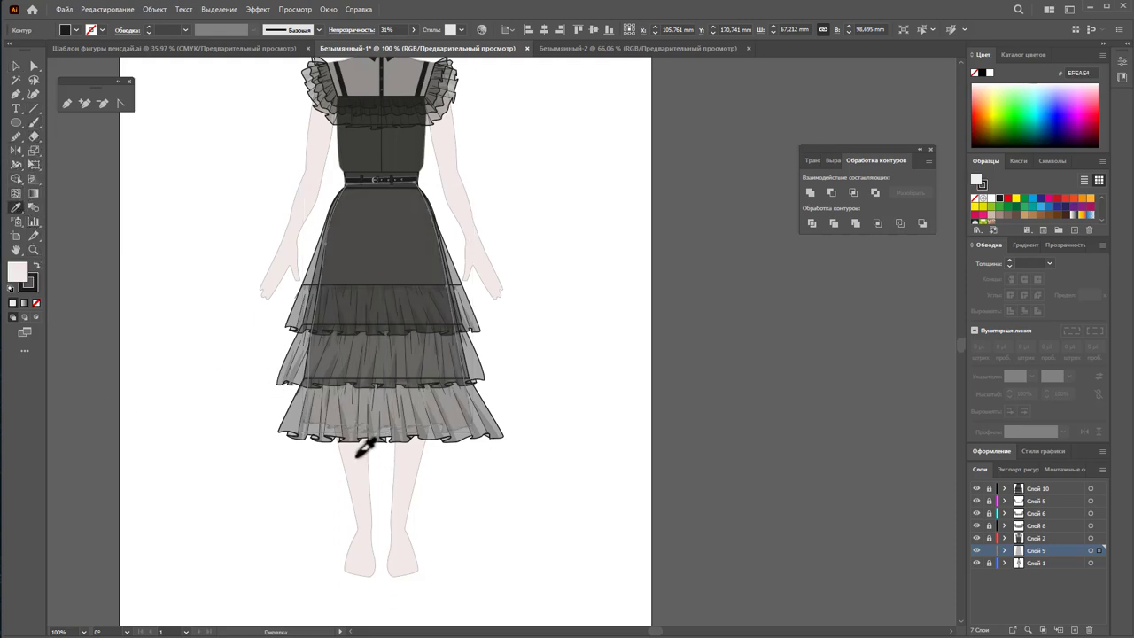
{"action": "left_click", "coordinate": [15, 65]}
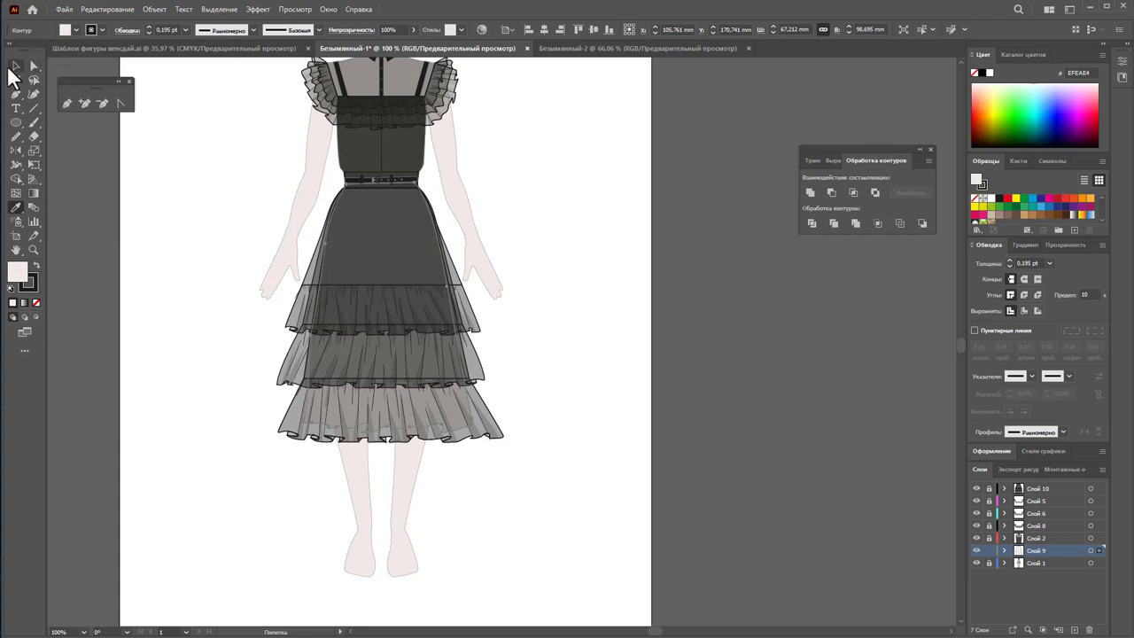
{"action": "left_click", "coordinate": [587, 383]}
{"action": "scroll", "coordinate": [587, 383], "scroll_direction": "up", "scroll_amount": 2}
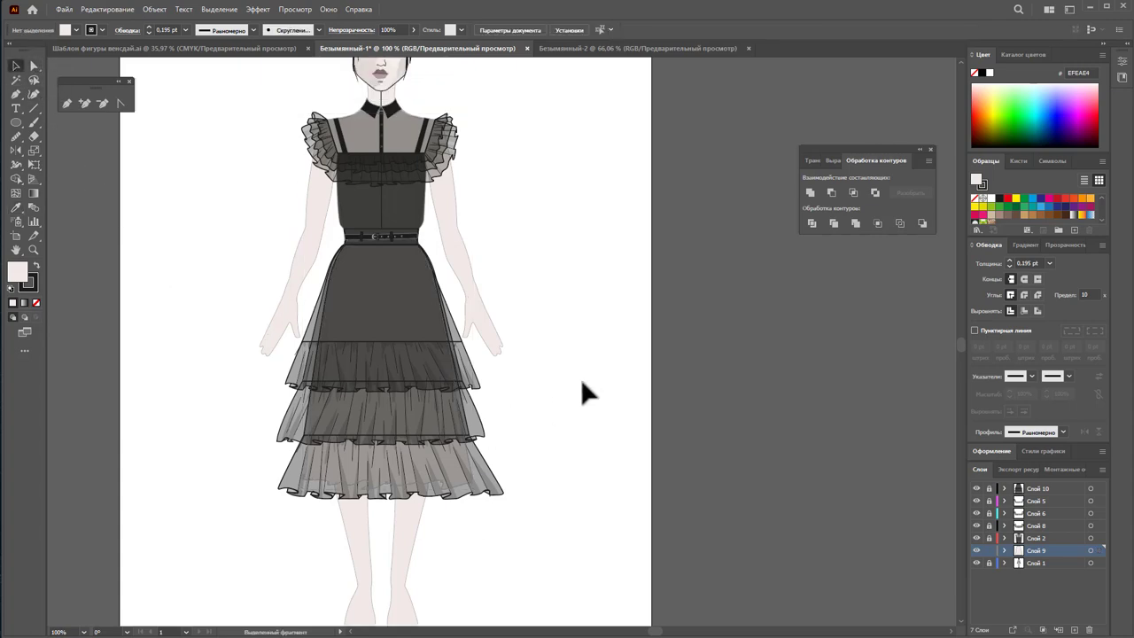
{"action": "scroll", "coordinate": [580, 378], "scroll_direction": "up", "scroll_amount": 2}
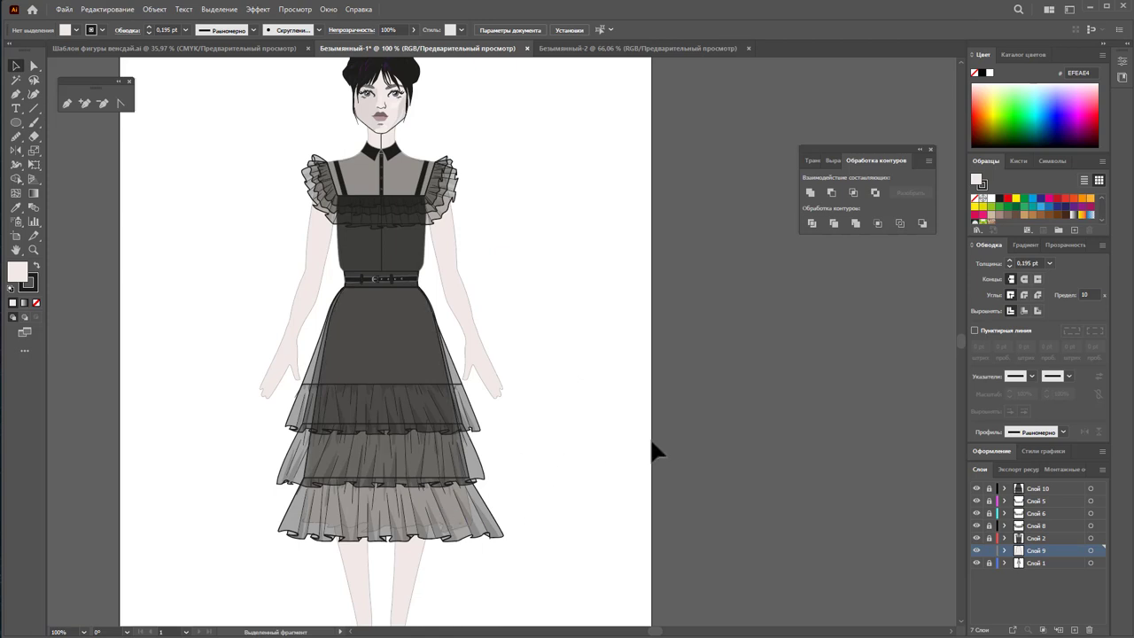
- Fit the artboard and move the skirt overlay piece back to its bottom-tier position
{"action": "key", "text": "ctrl+0"}
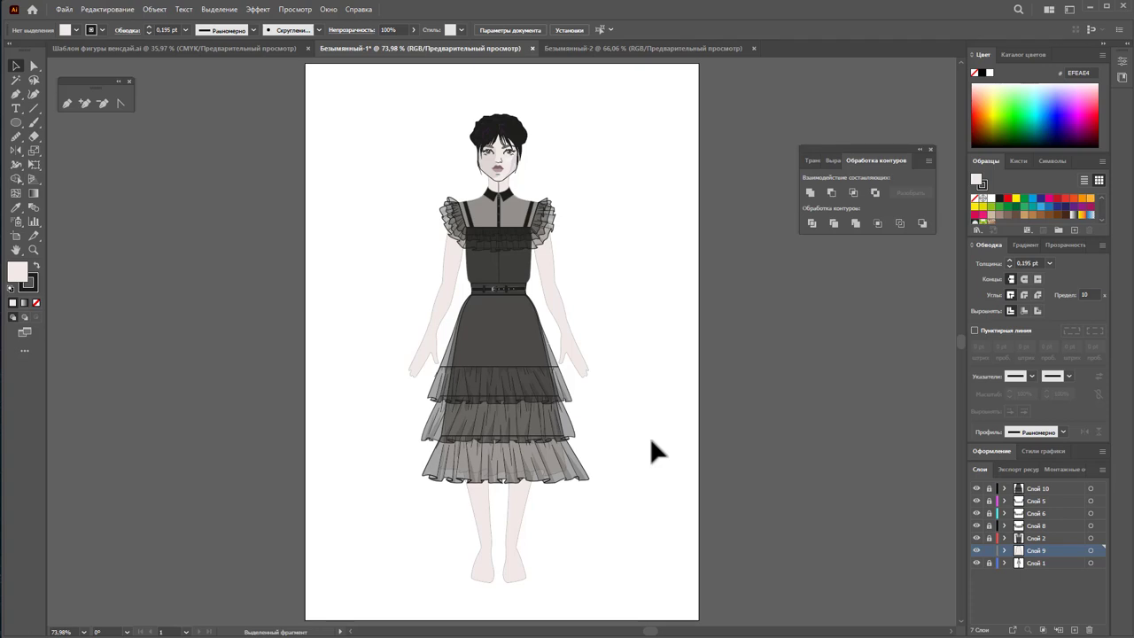
{"action": "left_click", "coordinate": [512, 335]}
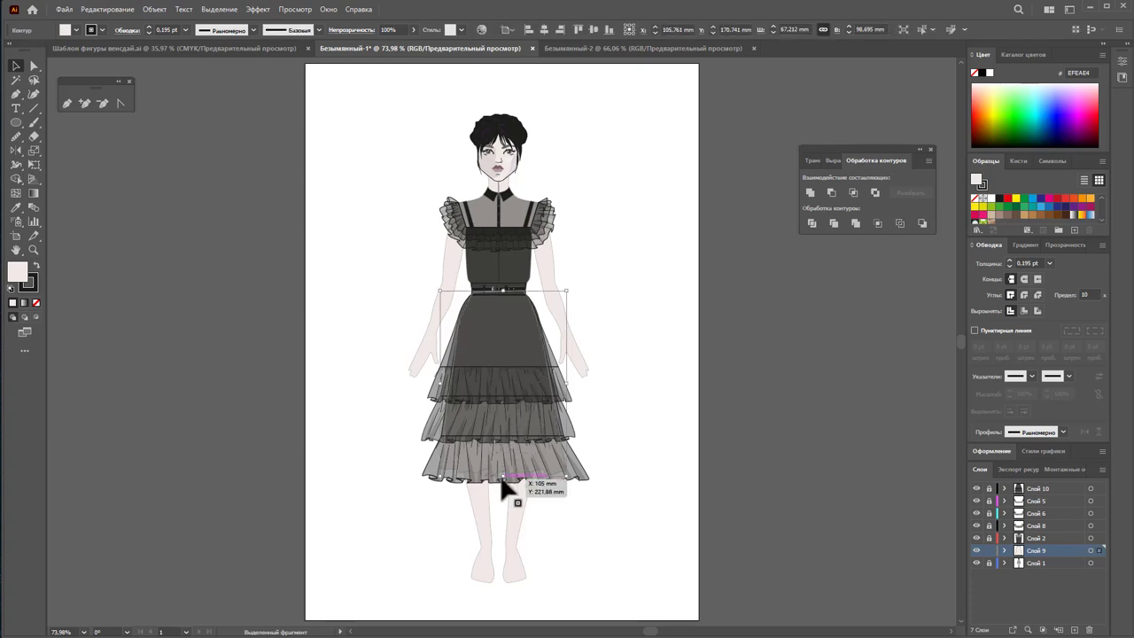
{"action": "left_click_drag", "start_coordinate": [502, 482], "coordinate": [503, 439]}
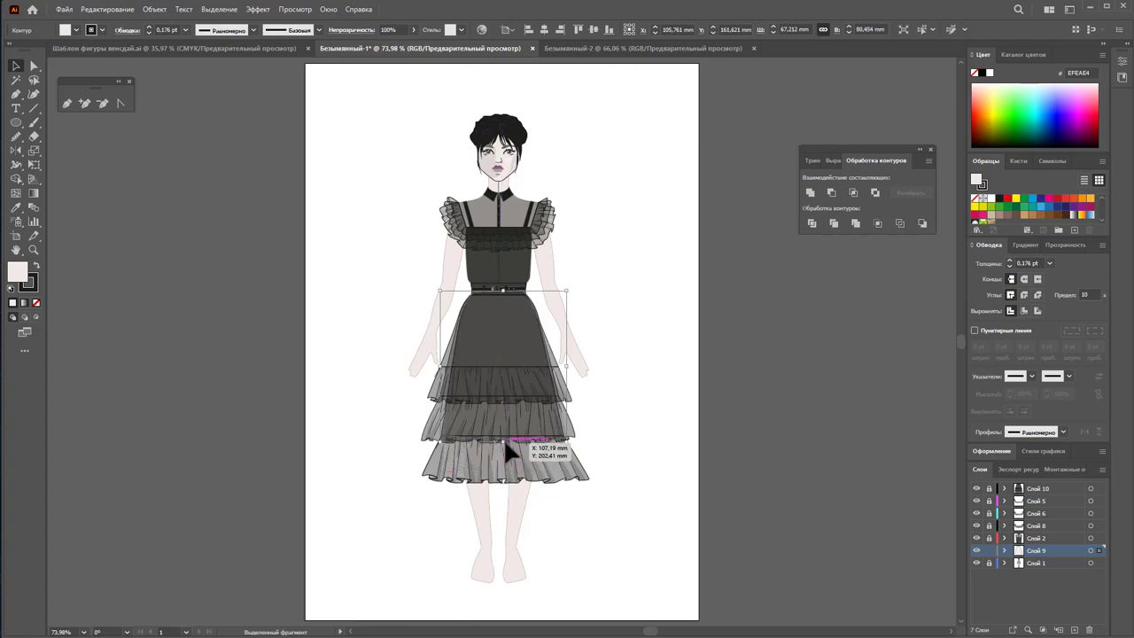
{"action": "left_click_drag", "start_coordinate": [503, 438], "coordinate": [505, 485]}
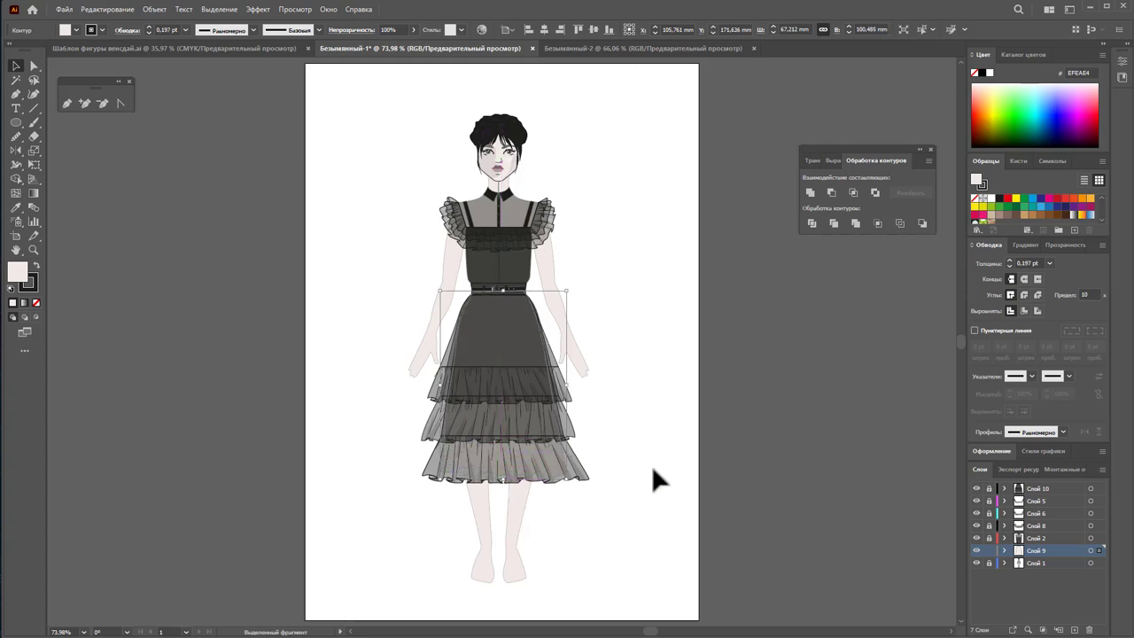
- Deselect everything and unlock layer Слой 10, making it active
{"action": "left_click", "coordinate": [652, 470]}
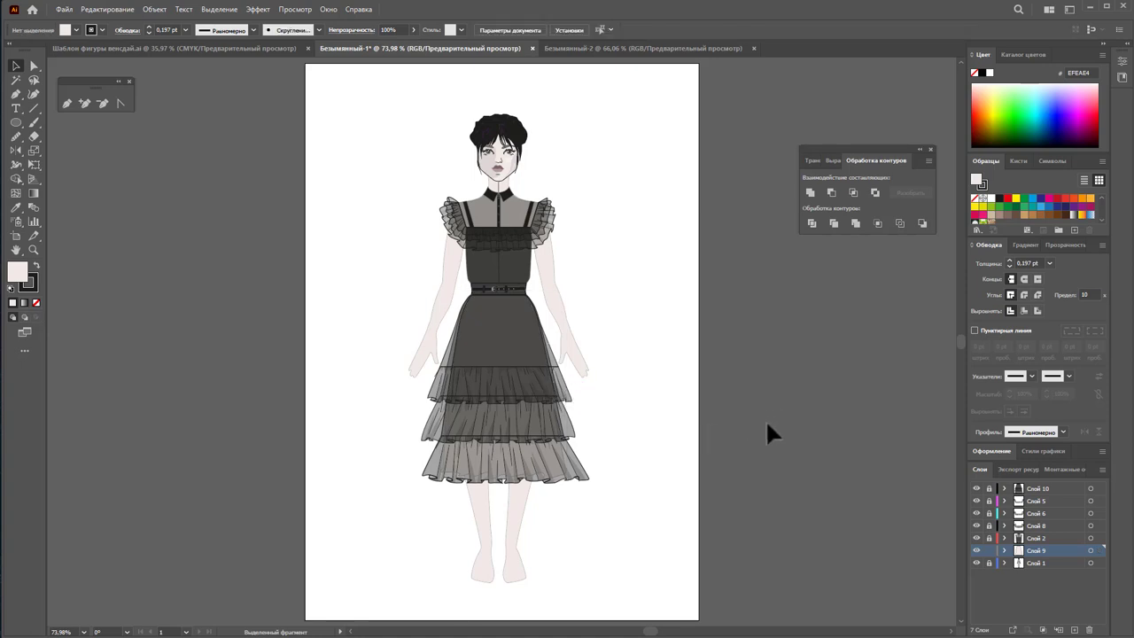
{"action": "left_click", "coordinate": [989, 488]}
{"action": "left_click", "coordinate": [1028, 488]}
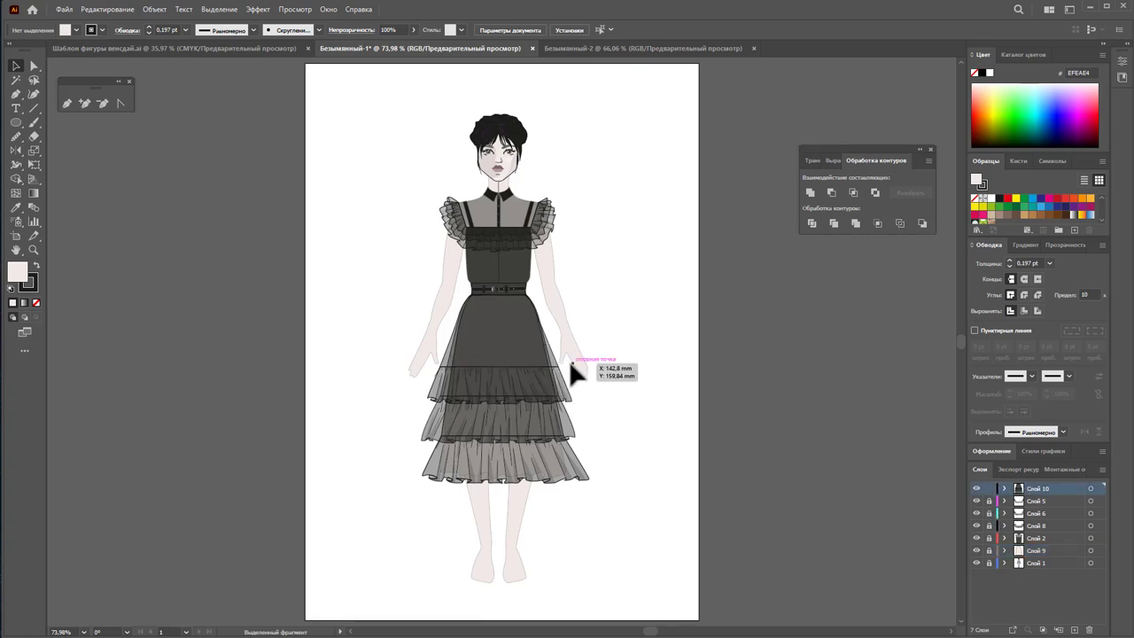
- Zoom into the skirt and Direct-select its bottom, middle and top tier paths
{"action": "left_click", "coordinate": [33, 249]}
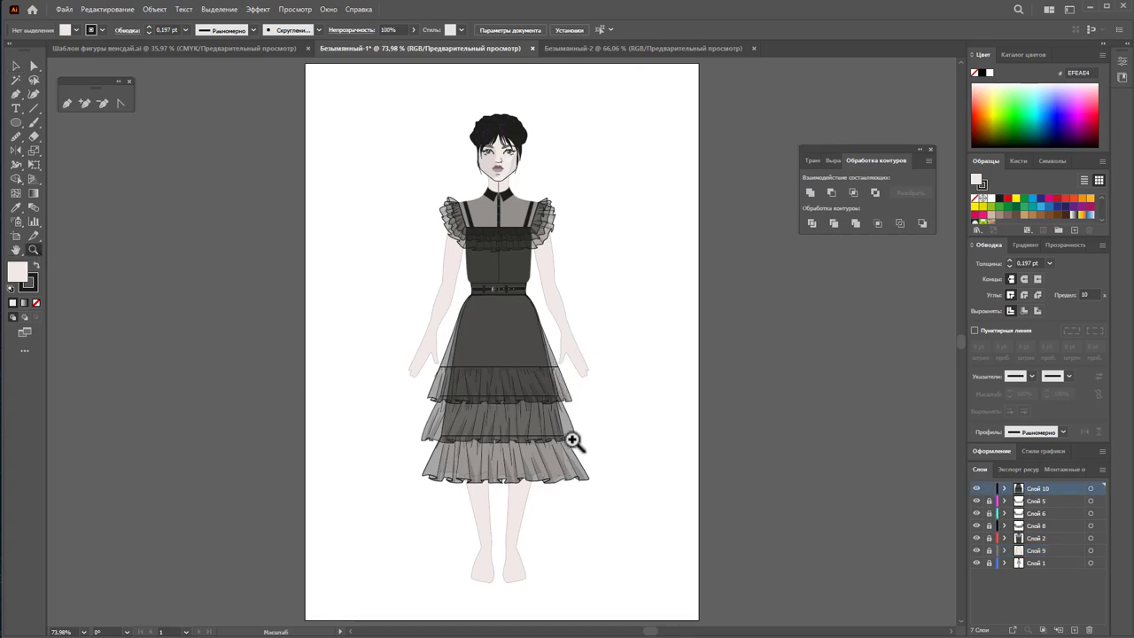
{"action": "left_click_drag", "start_coordinate": [567, 435], "coordinate": [723, 455]}
{"action": "left_click", "coordinate": [34, 67]}
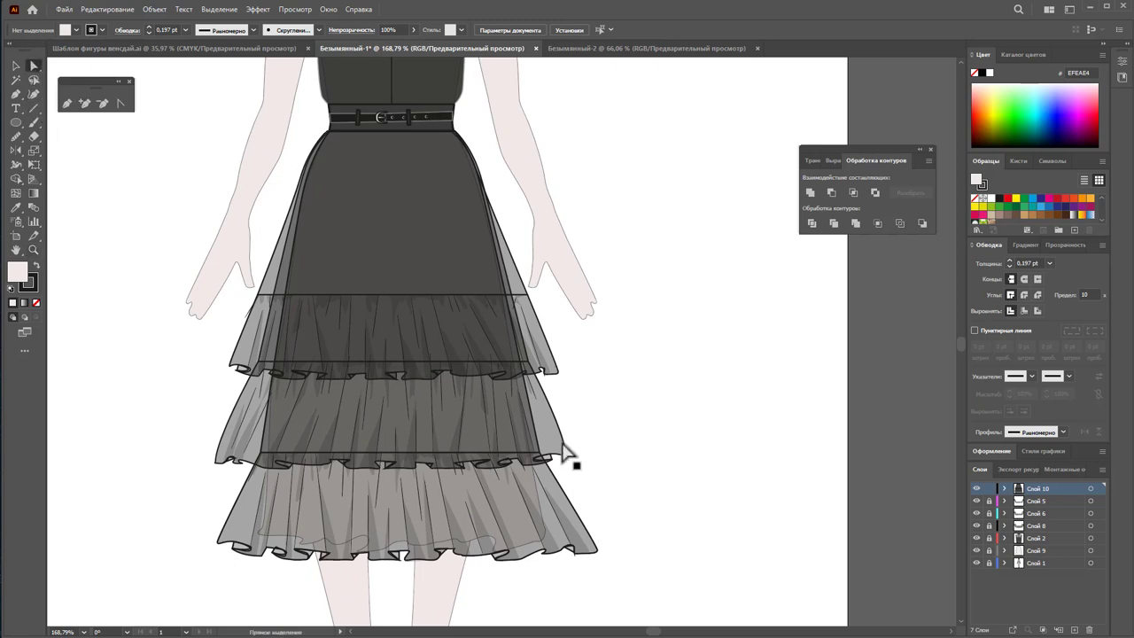
{"action": "left_click", "coordinate": [562, 500]}
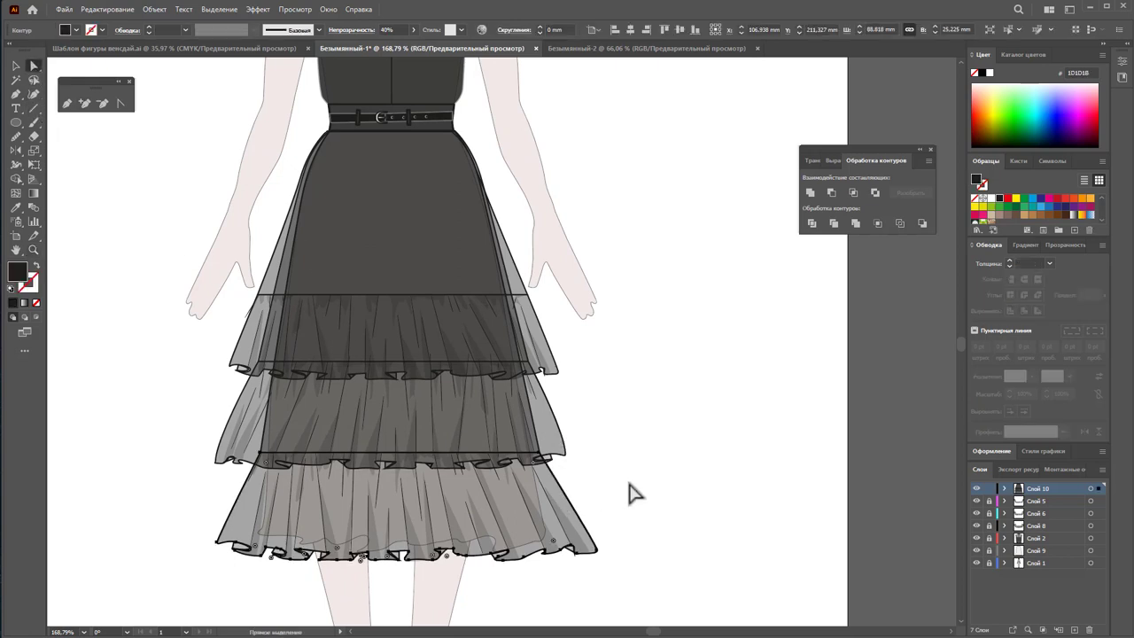
{"action": "left_click", "coordinate": [551, 432], "text": "shift"}
{"action": "left_click", "coordinate": [544, 352], "text": "shift"}
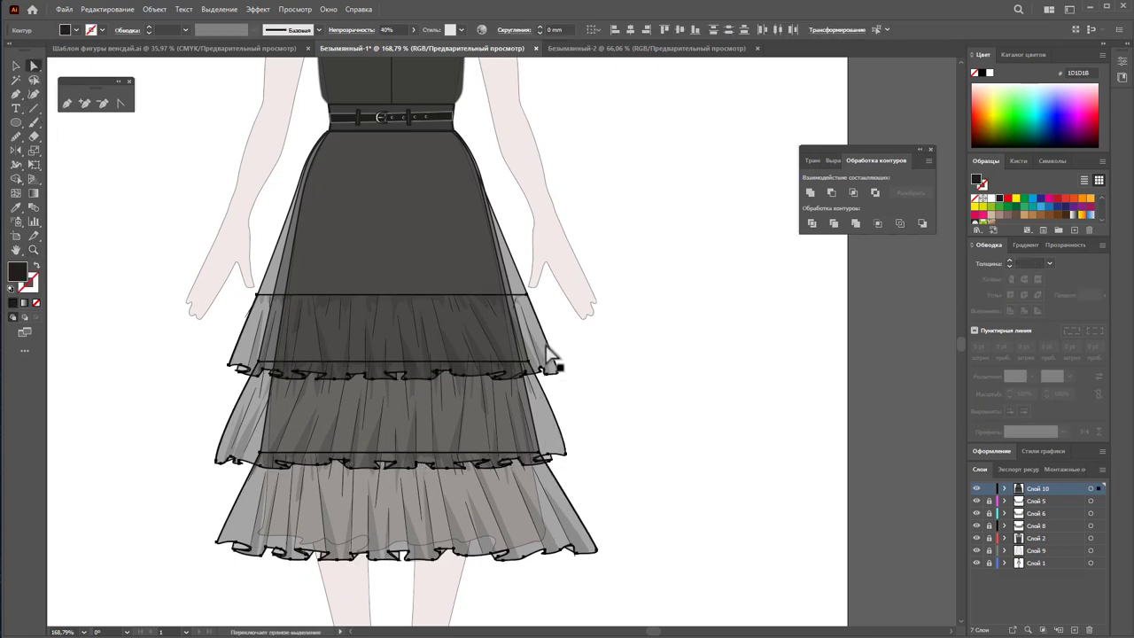
- Set the three selected tiers' opacity to 65%, then clear the selection
{"action": "left_click", "coordinate": [394, 29]}
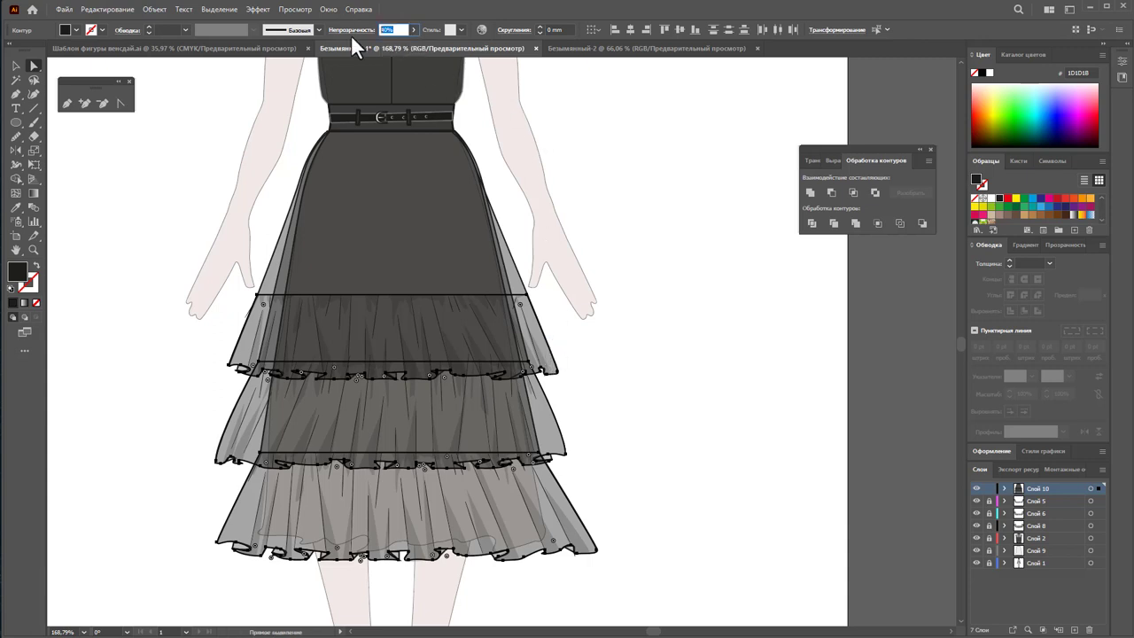
{"action": "type", "text": "55"}
{"action": "key", "text": "Return"}
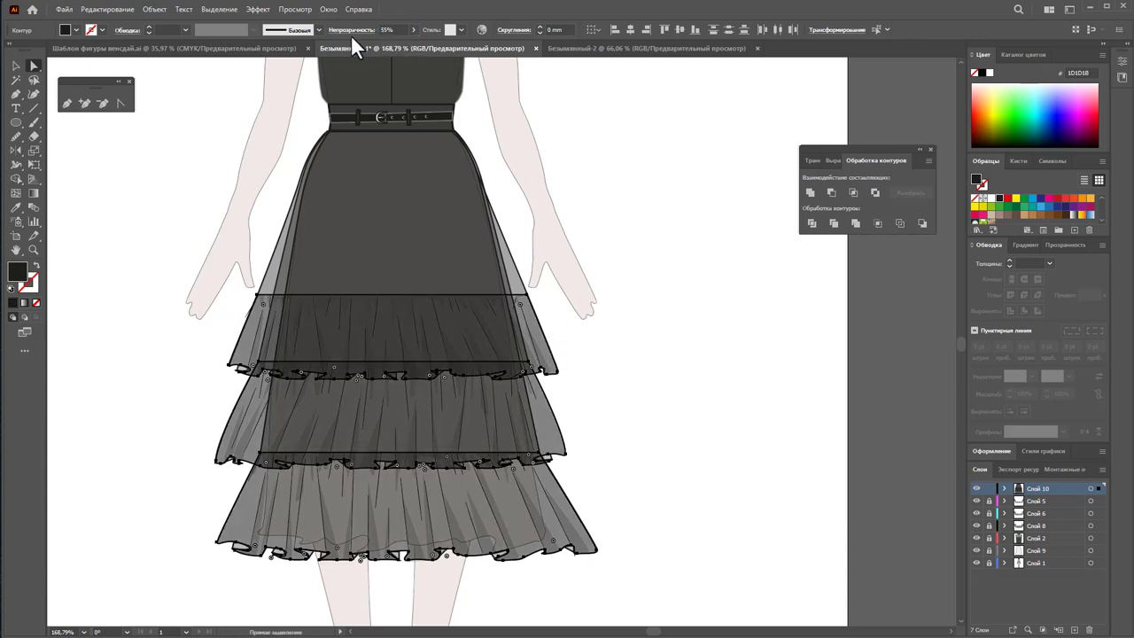
{"action": "left_click", "coordinate": [379, 30]}
{"action": "type", "text": "65"}
{"action": "key", "text": "Return"}
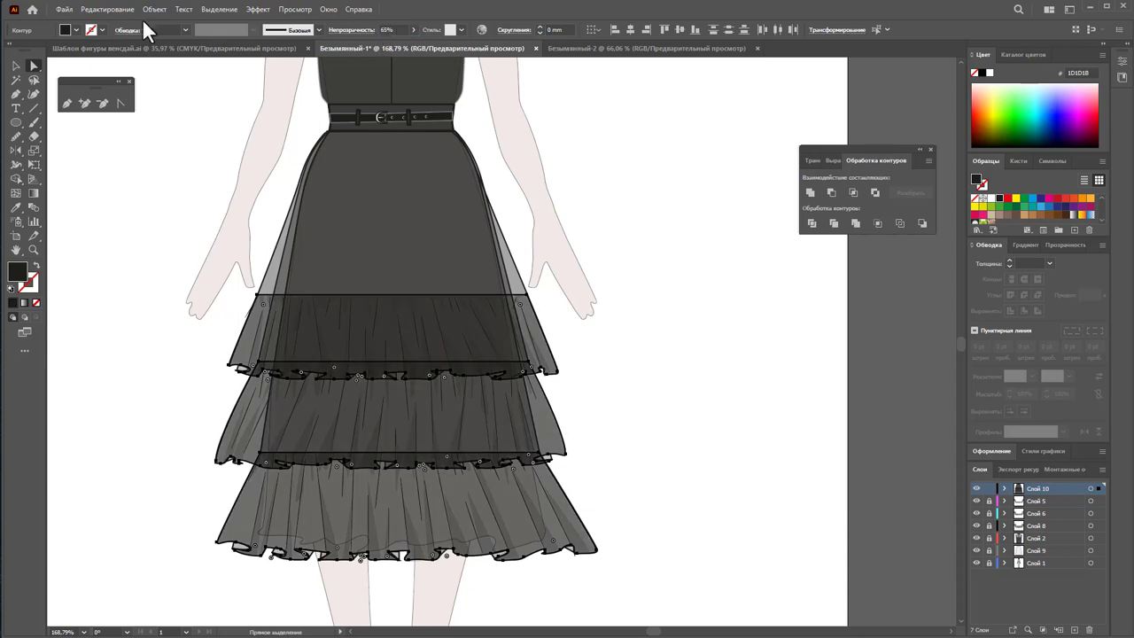
{"action": "left_click", "coordinate": [16, 65]}
{"action": "left_click", "coordinate": [627, 333]}
- Isolate the upper skirt overlay group and set its skirt path to 65% opacity
{"action": "left_click", "coordinate": [464, 239]}
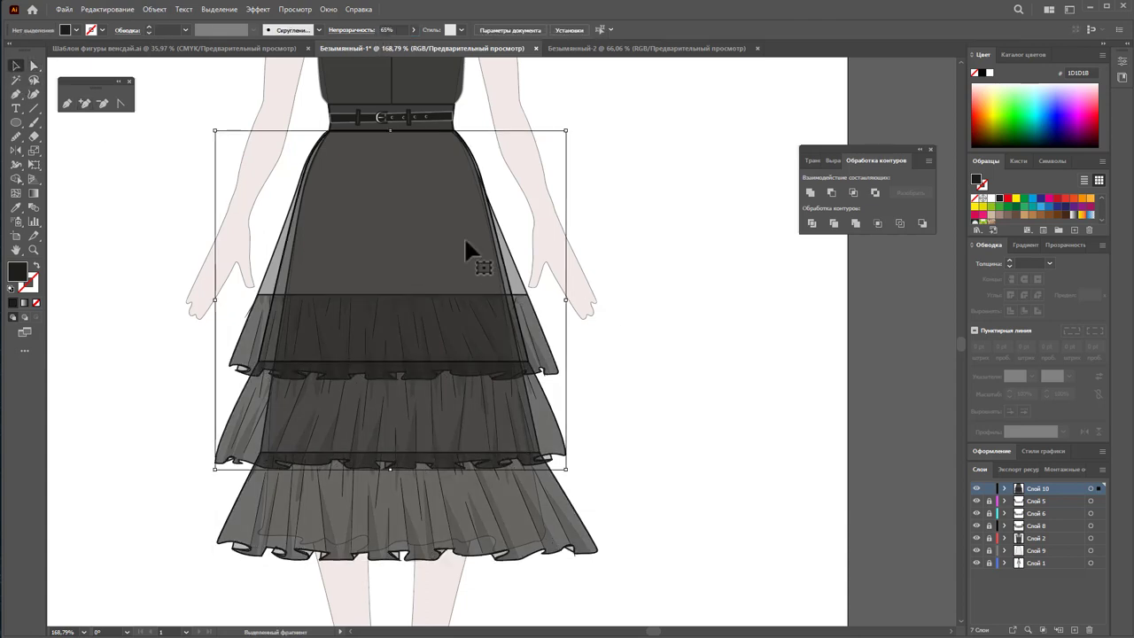
{"action": "double_click", "coordinate": [465, 241]}
{"action": "left_click", "coordinate": [367, 222]}
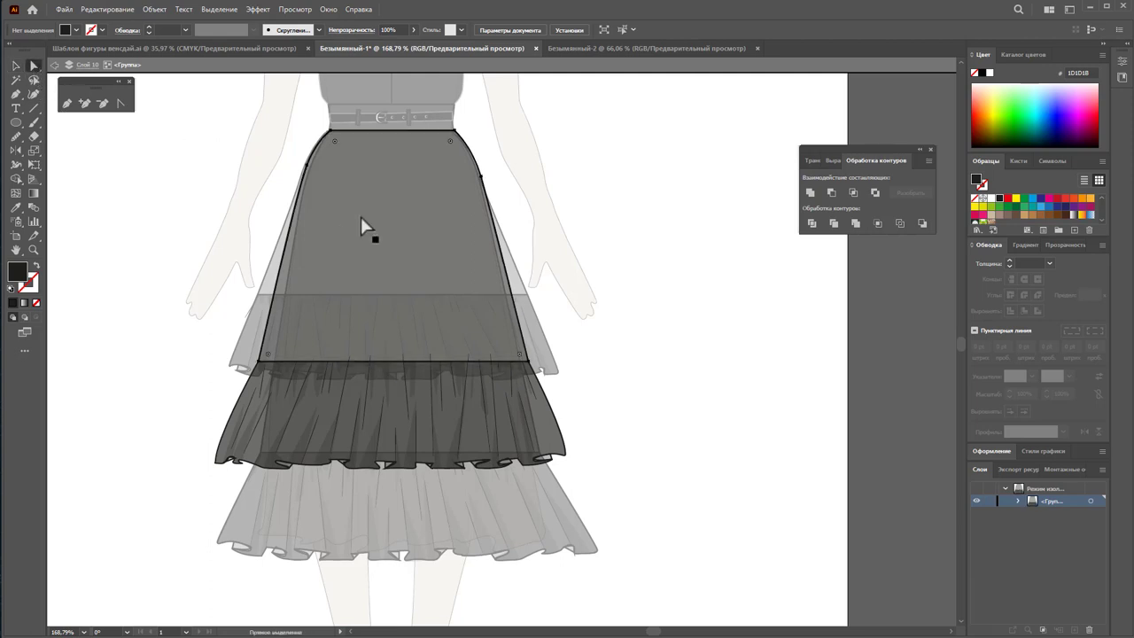
{"action": "left_click", "coordinate": [383, 29]}
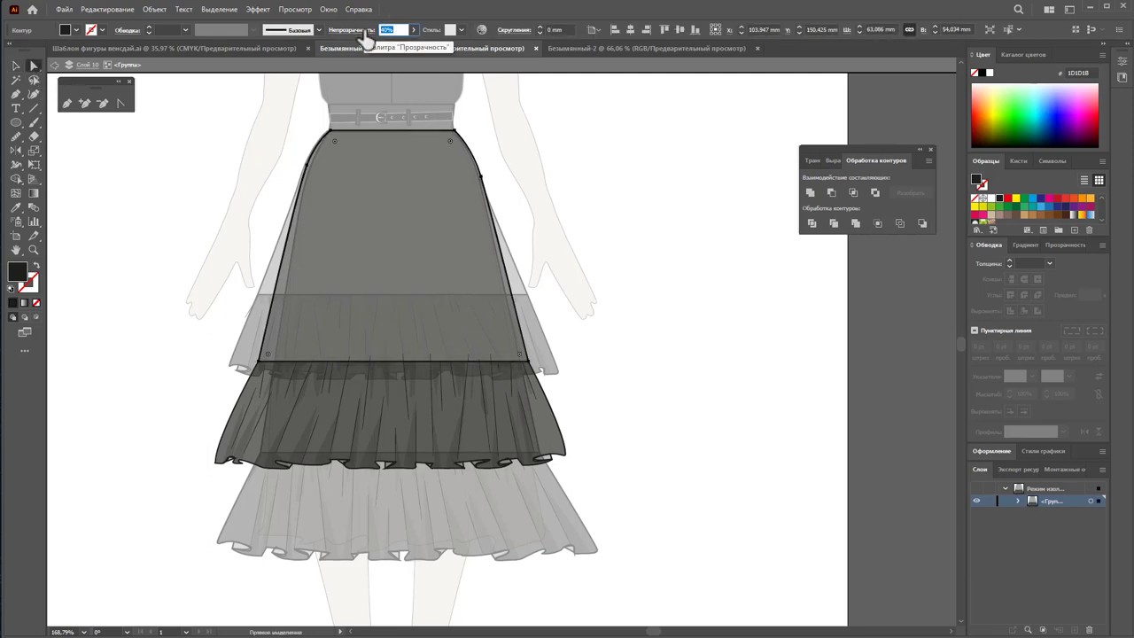
{"action": "type", "text": "65"}
{"action": "key", "text": "Return"}
{"action": "left_click", "coordinate": [15, 65]}
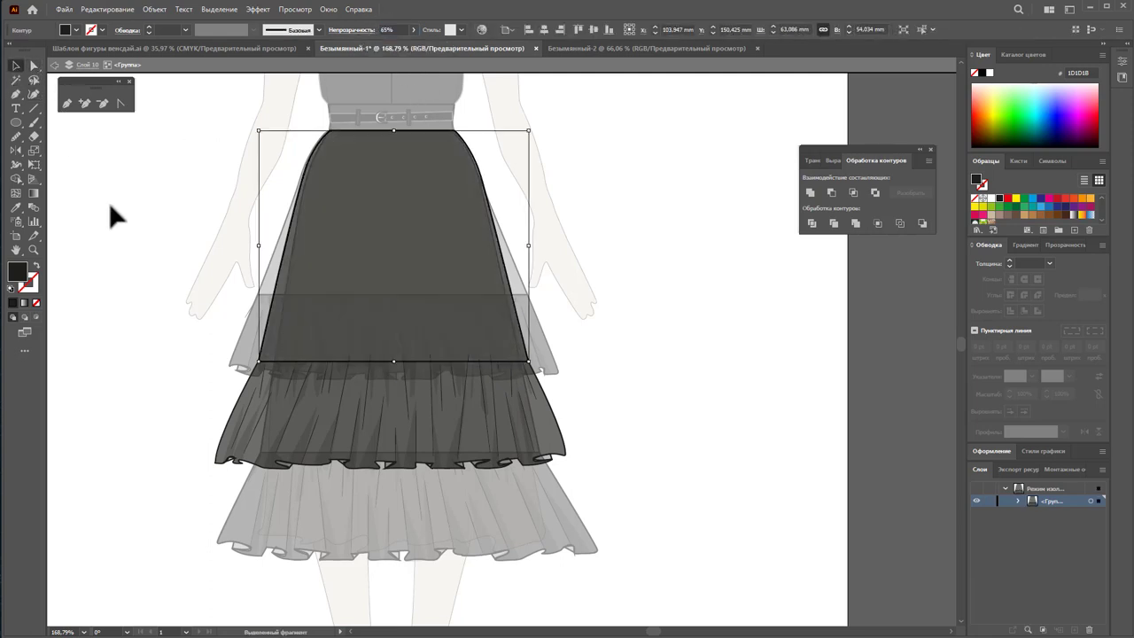
{"action": "double_click", "coordinate": [127, 232]}
- Re-enter the skirt group and raise the upper skirt path to 65% opacity
{"action": "left_click", "coordinate": [270, 280]}
{"action": "double_click", "coordinate": [270, 280]}
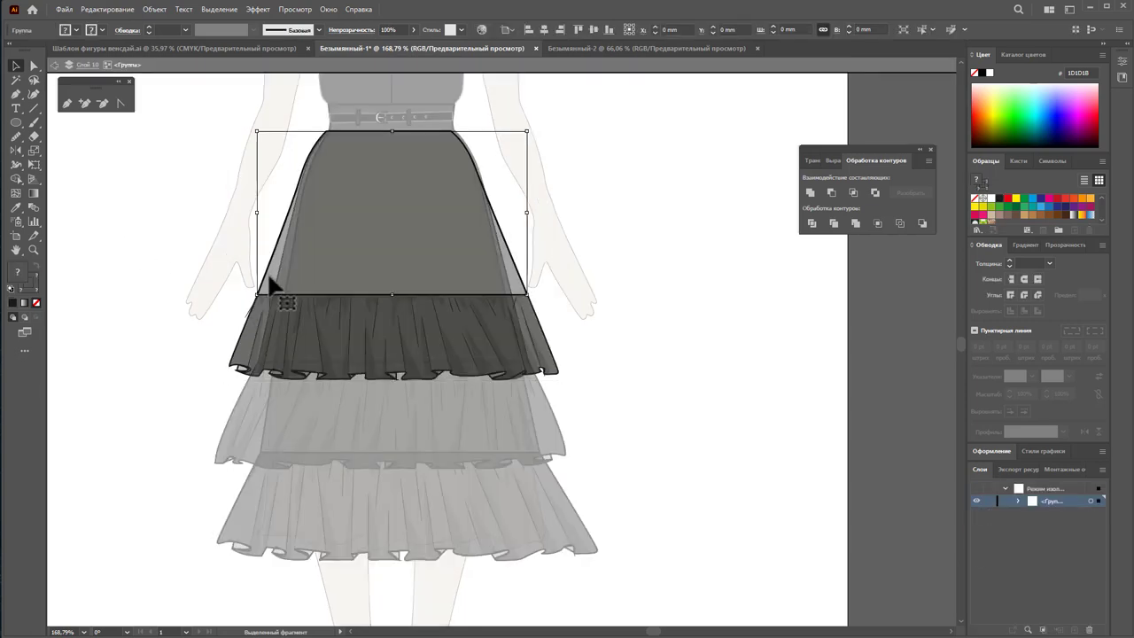
{"action": "left_click", "coordinate": [34, 66]}
{"action": "left_click", "coordinate": [394, 237]}
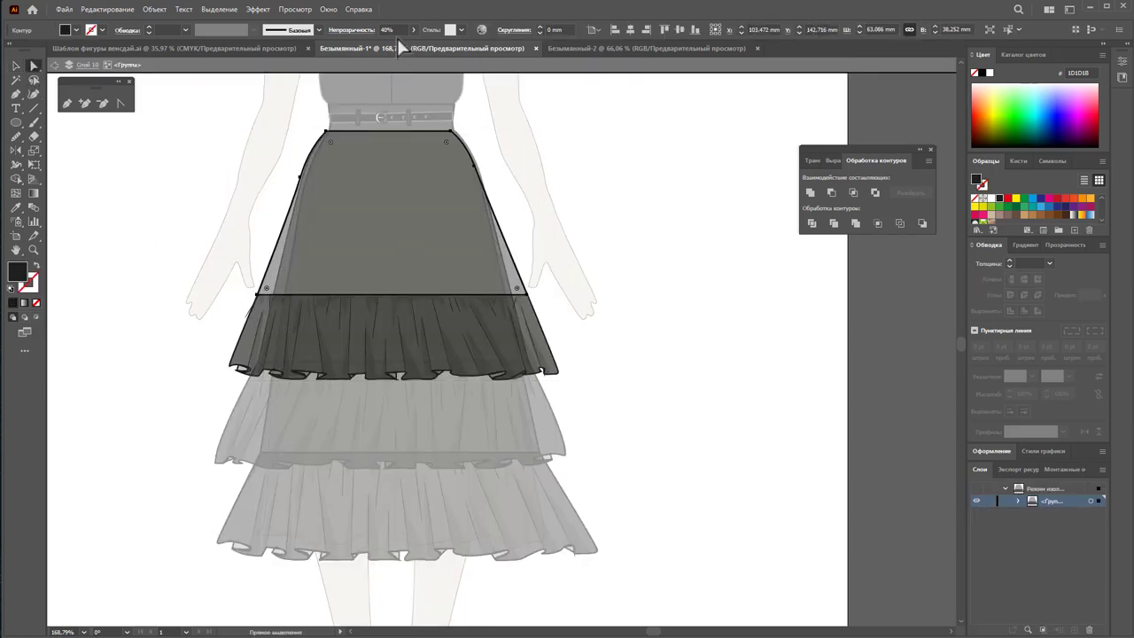
{"action": "type", "text": "65"}
{"action": "key", "text": "Return"}
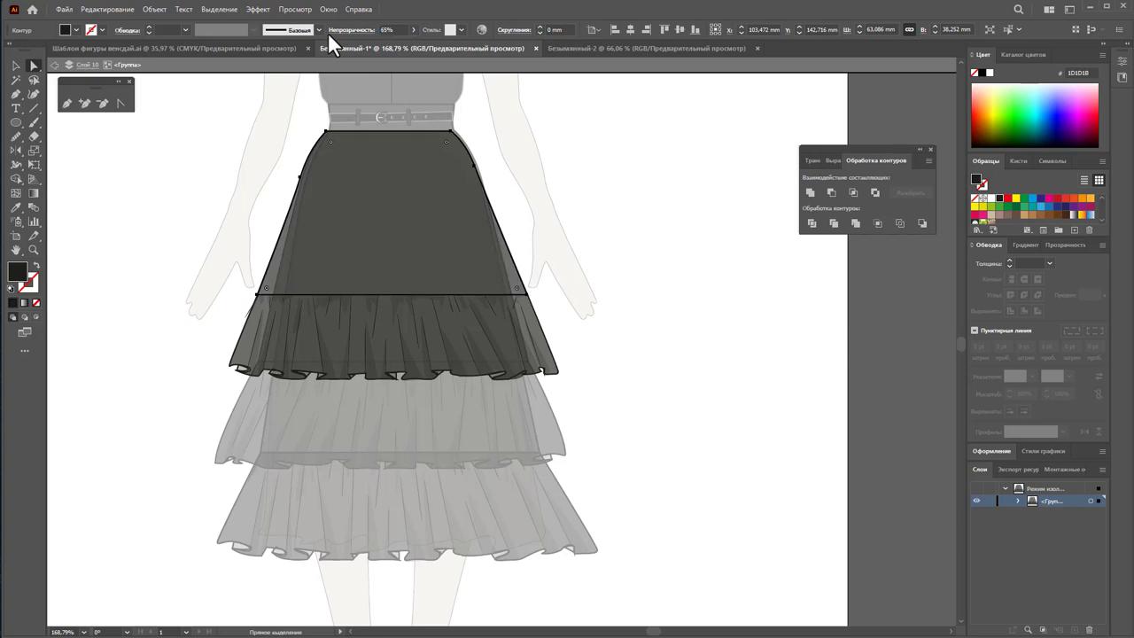
{"action": "left_click", "coordinate": [15, 66]}
{"action": "double_click", "coordinate": [113, 142]}
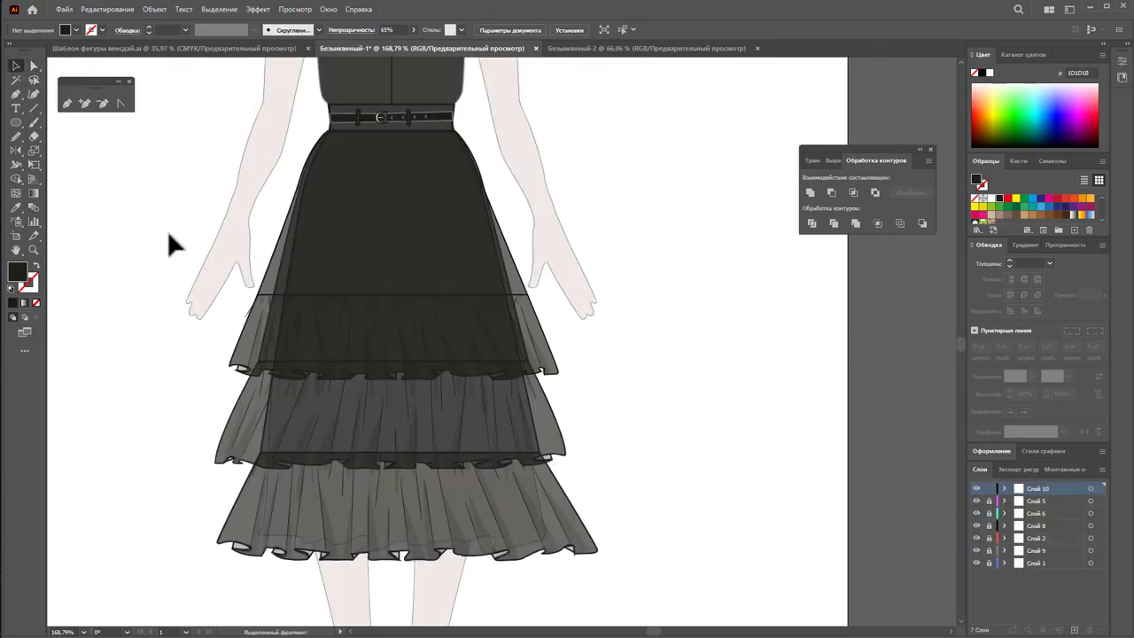
- Raise the long upper skirt overlay path to 65% opacity and exit isolation
{"action": "left_click", "coordinate": [343, 503]}
{"action": "double_click", "coordinate": [312, 505]}
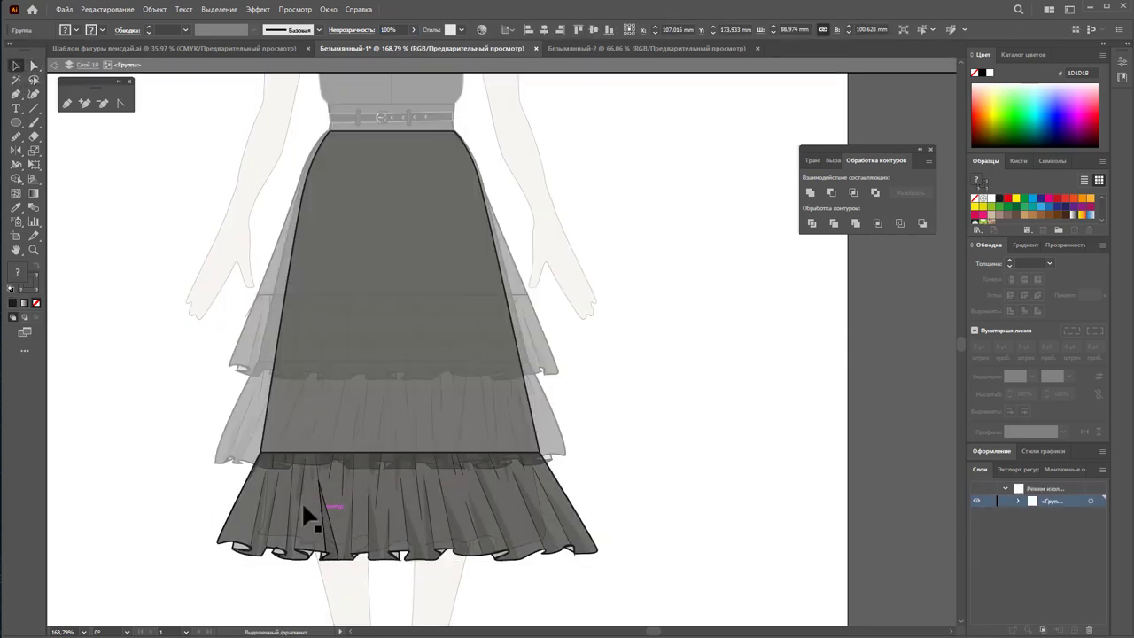
{"action": "left_click", "coordinate": [33, 69]}
{"action": "left_click", "coordinate": [379, 281]}
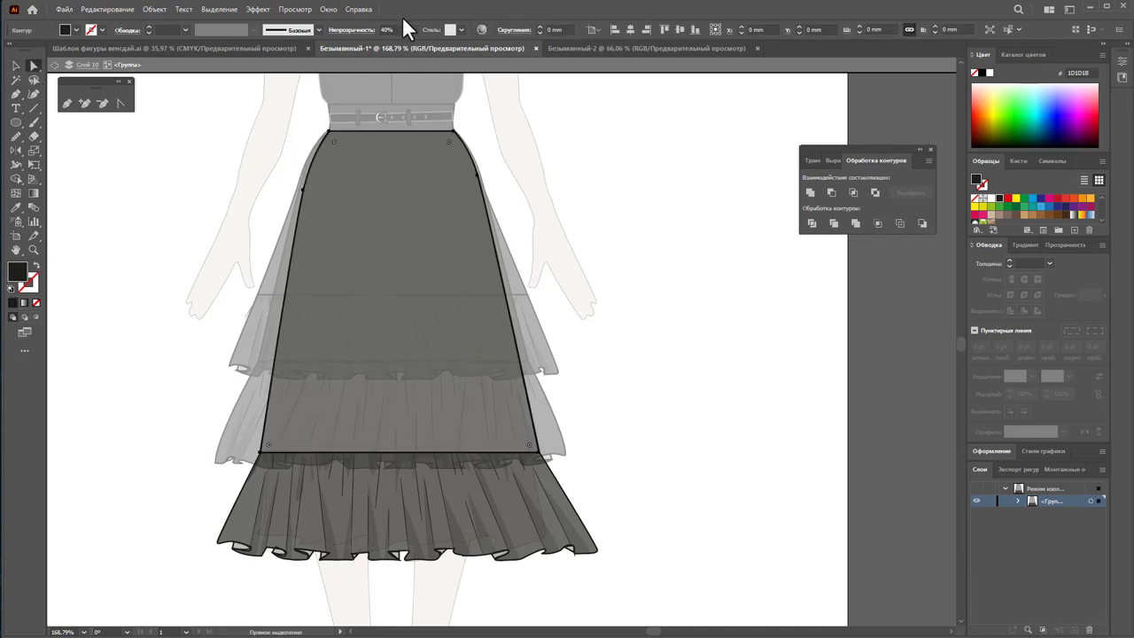
{"action": "type", "text": "65"}
{"action": "key", "text": "Return"}
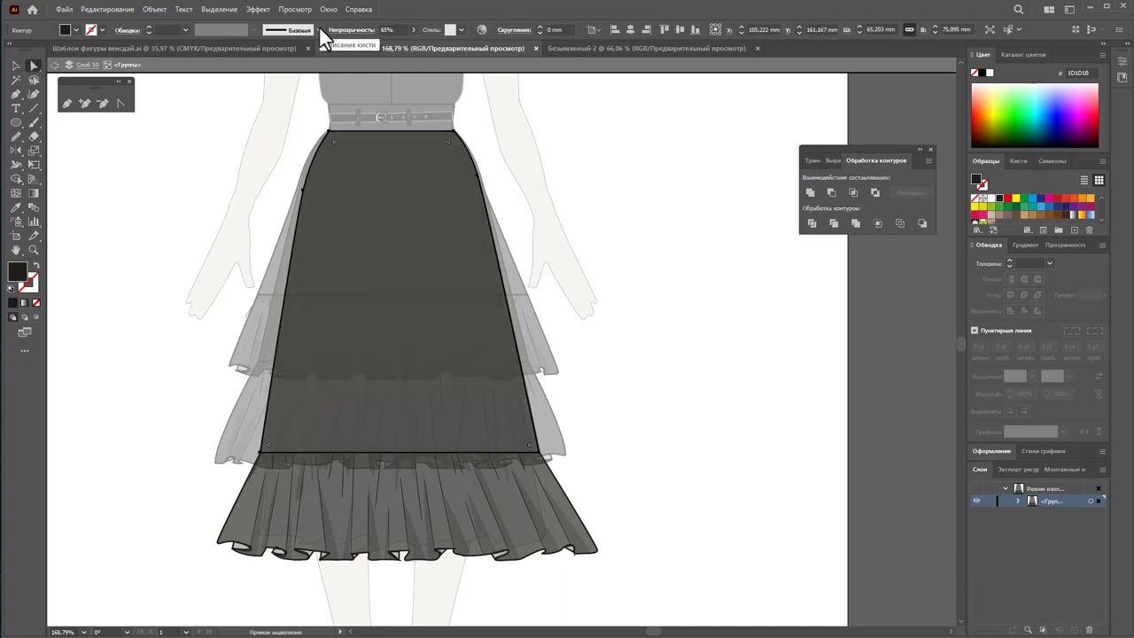
{"action": "left_click", "coordinate": [15, 66]}
{"action": "double_click", "coordinate": [145, 209]}
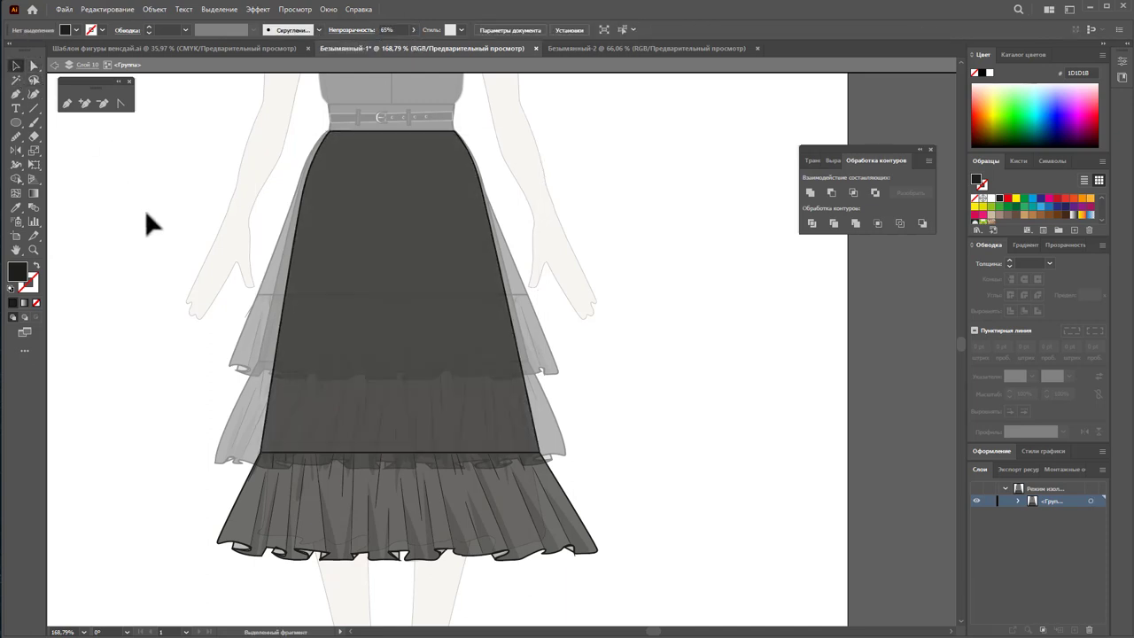
{"action": "scroll", "coordinate": [700, 365], "scroll_direction": "up", "scroll_amount": 1}
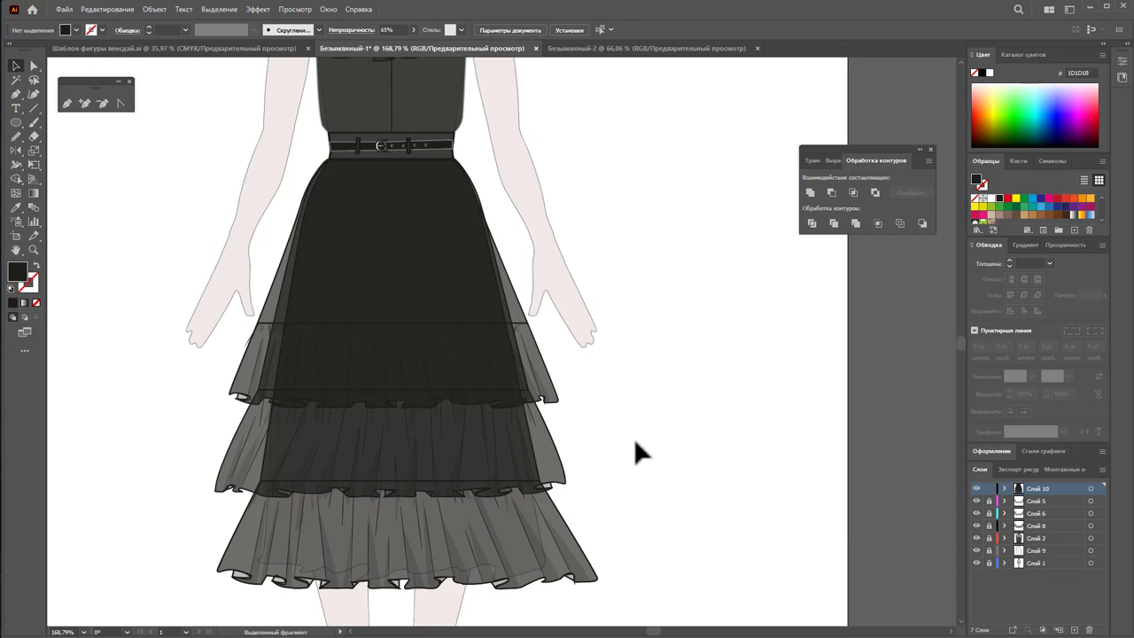
- Zoom out to the whole figure and Direct-select the skirt tier paths
{"action": "key", "text": "z"}
{"action": "left_click", "coordinate": [564, 412], "text": "alt"}
{"action": "left_click", "coordinate": [586, 393], "text": "alt"}
{"action": "scroll", "coordinate": [443, 325], "scroll_direction": "up", "scroll_amount": 2}
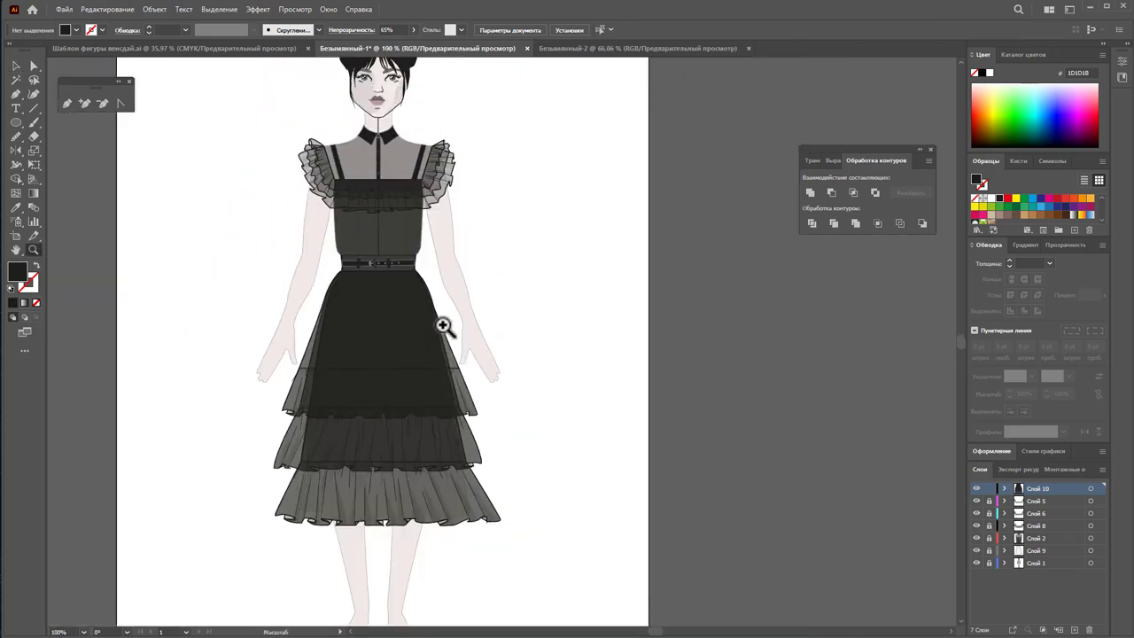
{"action": "scroll", "coordinate": [442, 324], "scroll_direction": "up", "scroll_amount": 2}
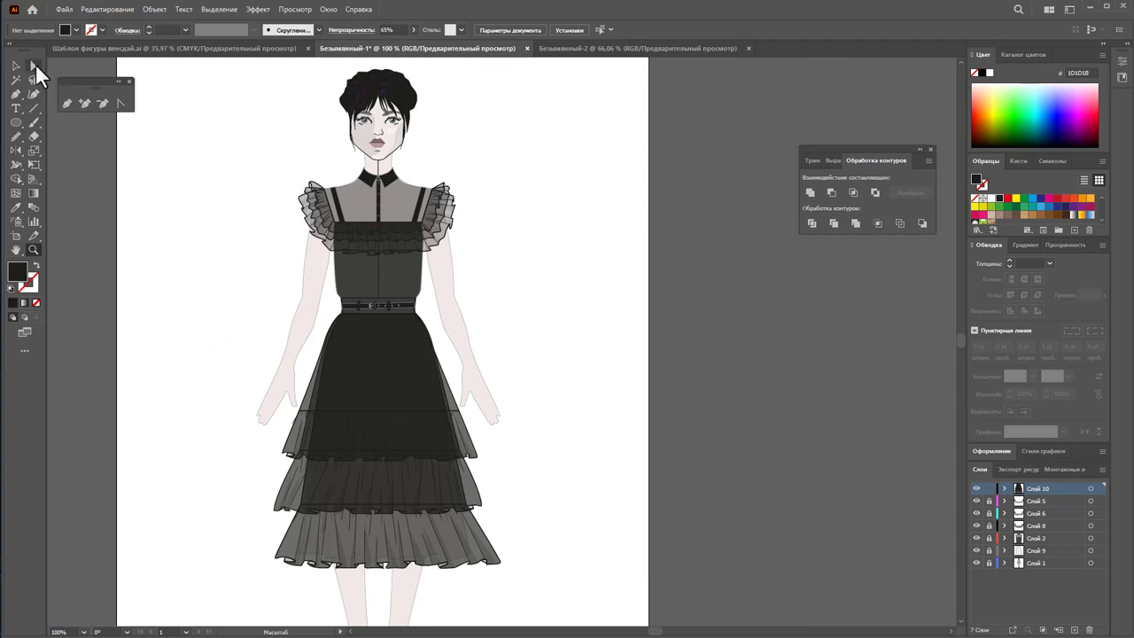
{"action": "left_click", "coordinate": [34, 66]}
{"action": "left_click", "coordinate": [478, 529]}
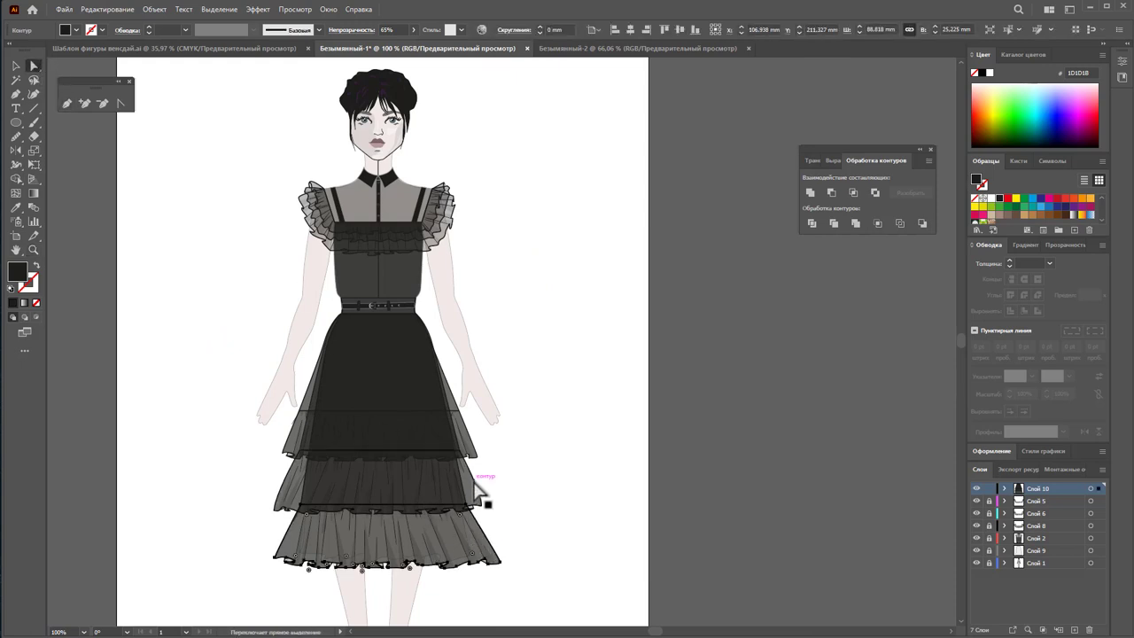
{"action": "left_click", "coordinate": [470, 441], "text": "shift"}
{"action": "left_click", "coordinate": [459, 434], "text": "shift"}
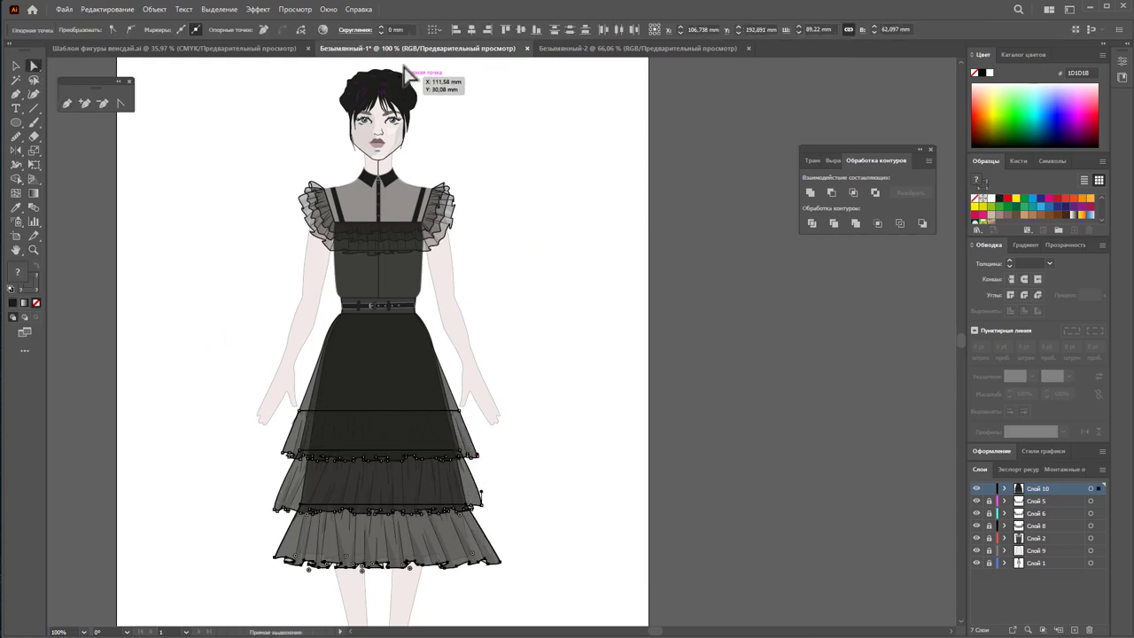
{"action": "left_click", "coordinate": [594, 414]}
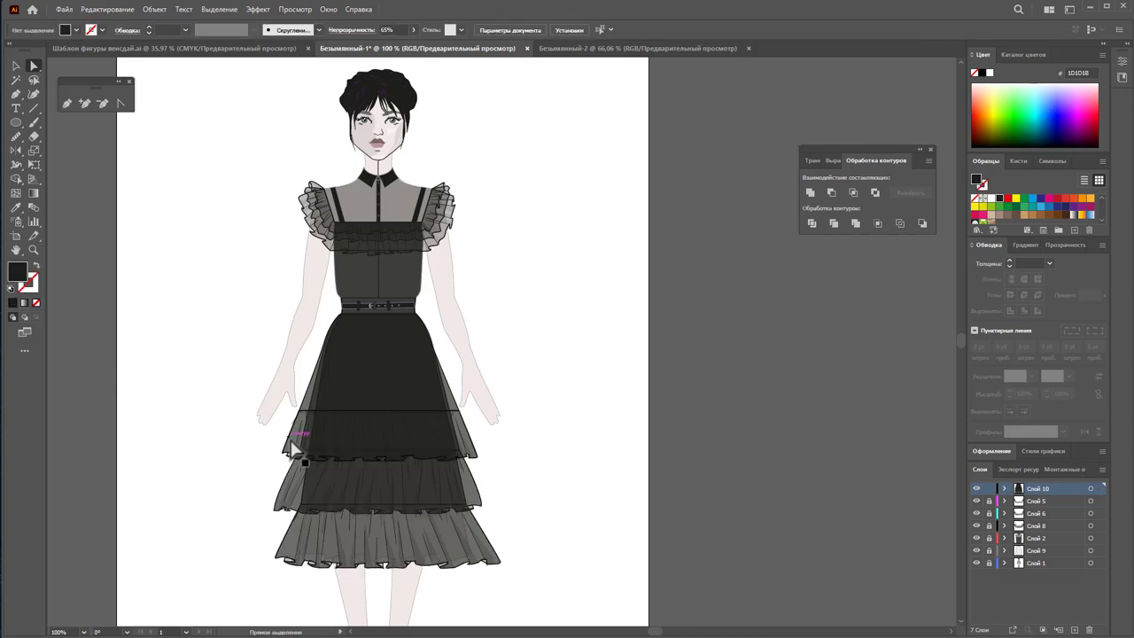
- Set two skirt ruffle paths to 75% opacity
{"action": "left_click", "coordinate": [273, 447]}
{"action": "left_click", "coordinate": [387, 29]}
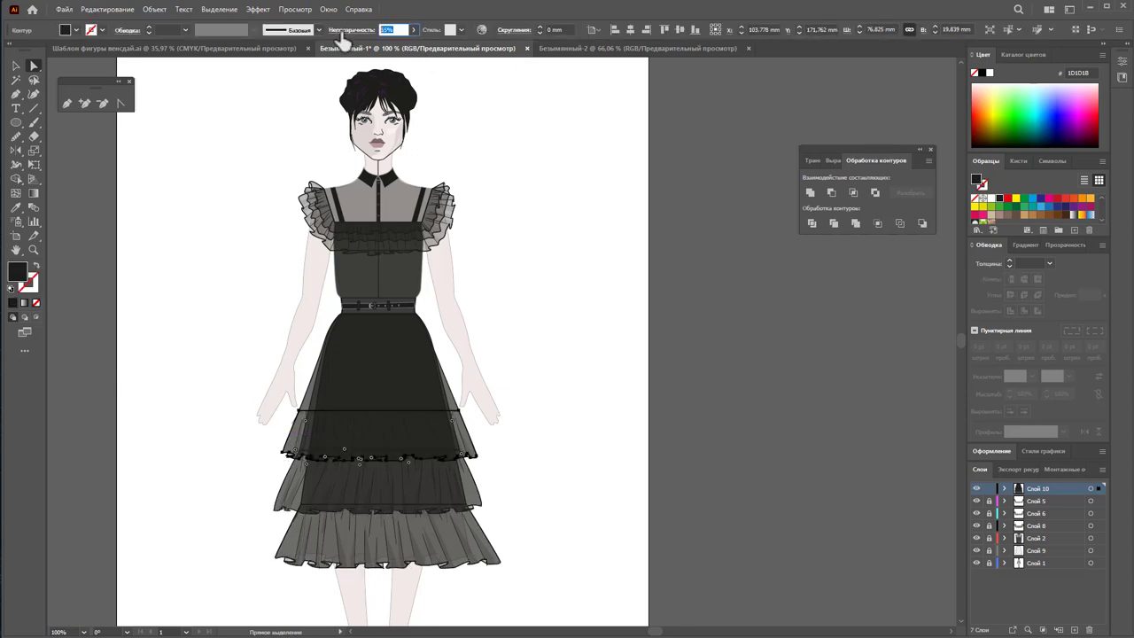
{"action": "key", "text": "Return"}
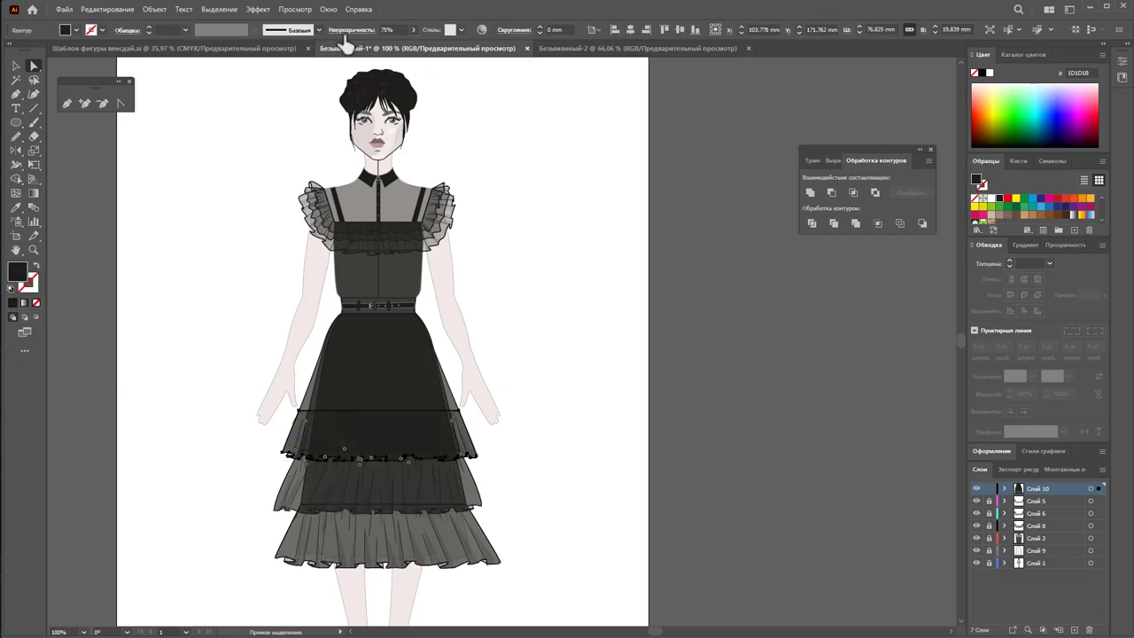
{"action": "left_click", "coordinate": [481, 503]}
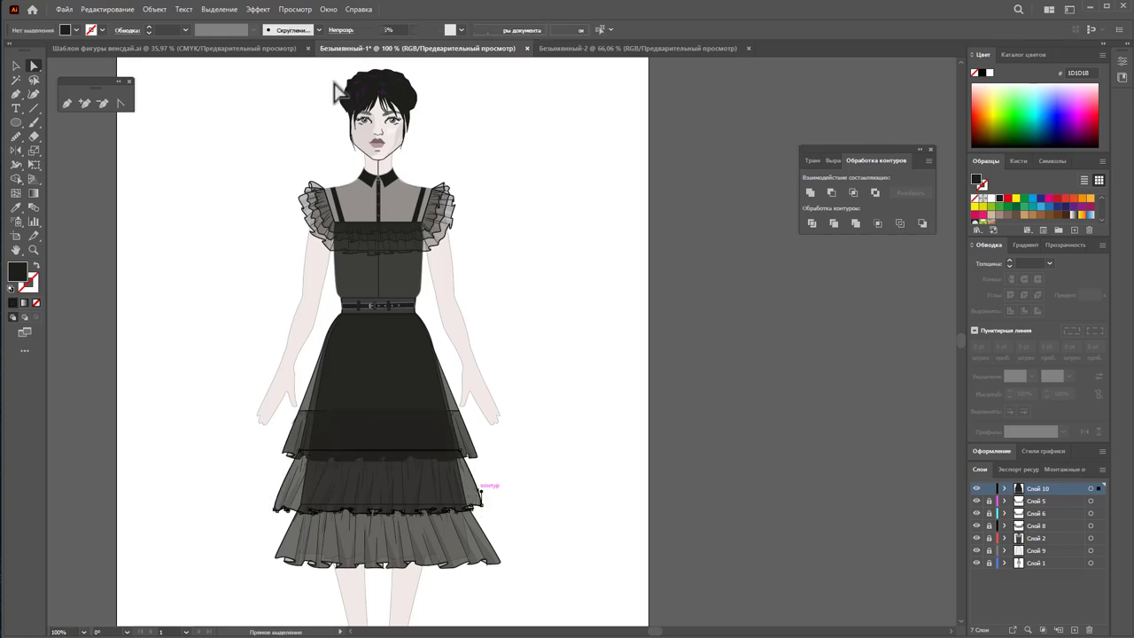
{"action": "left_click", "coordinate": [318, 460]}
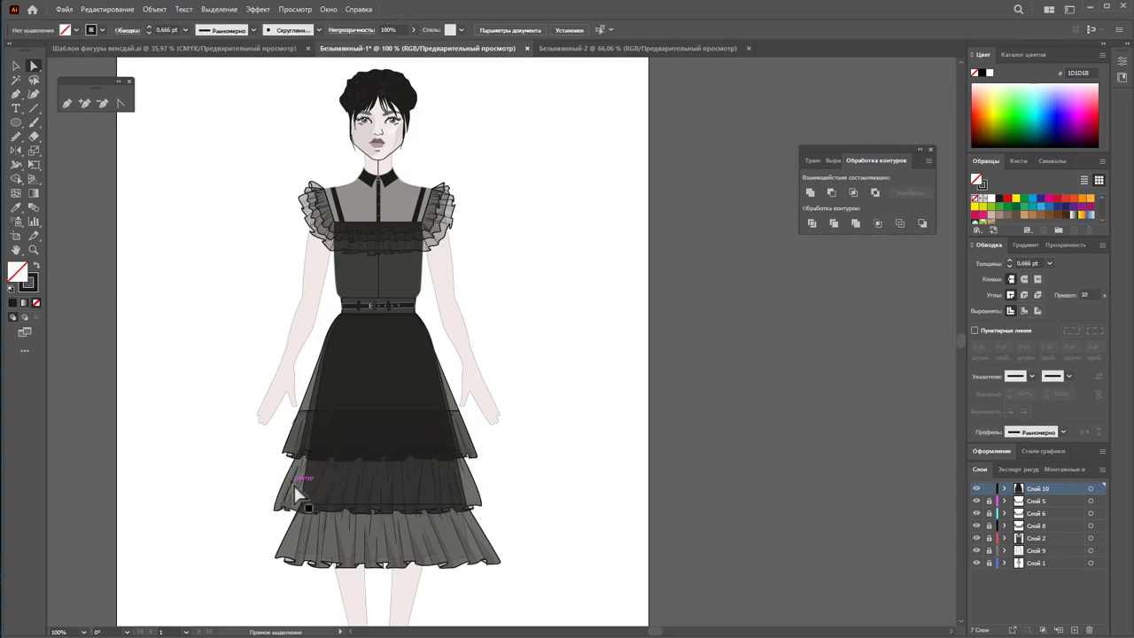
{"action": "left_click", "coordinate": [299, 509]}
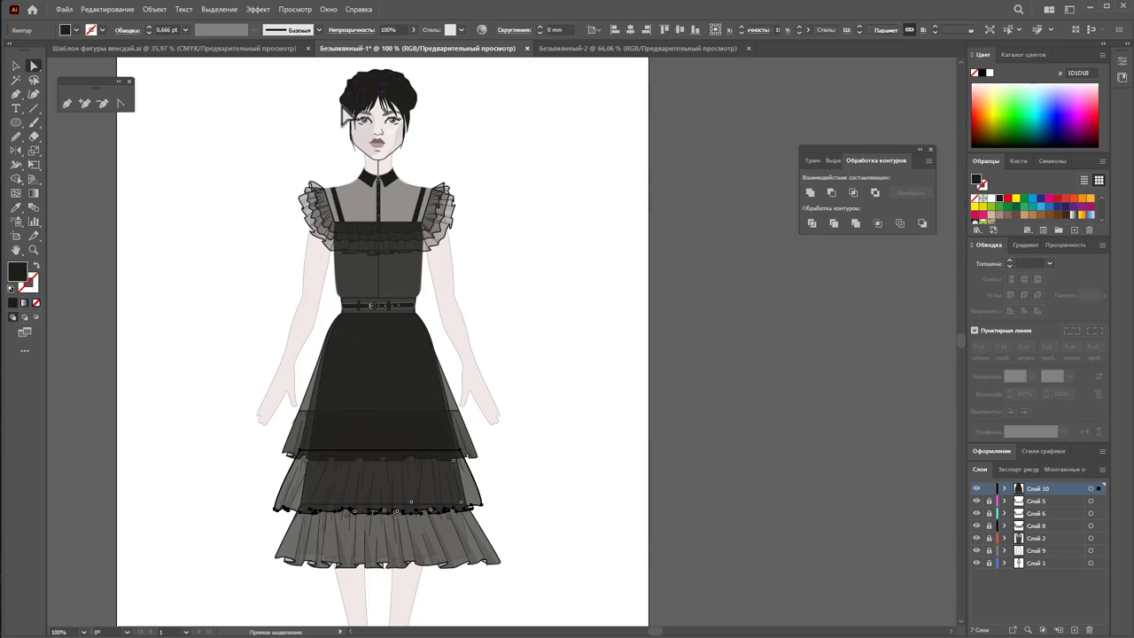
{"action": "type", "text": "5575"}
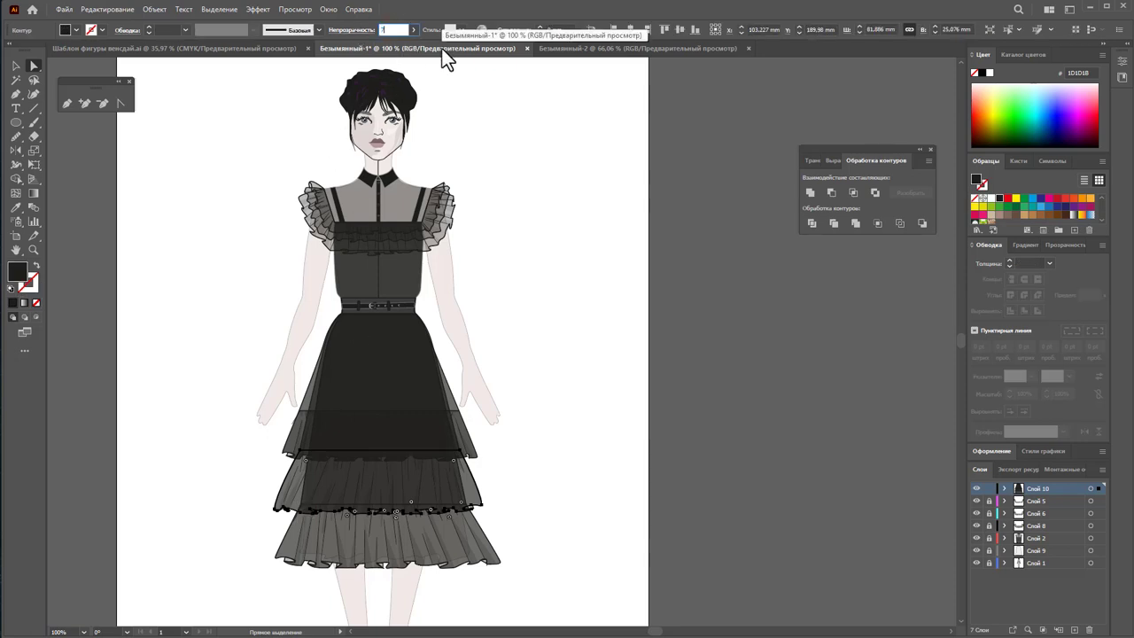
{"action": "key", "text": "Return"}
- Raise the remaining lower ruffle from 65% to 75% opacity and deselect
{"action": "left_click", "coordinate": [481, 529]}
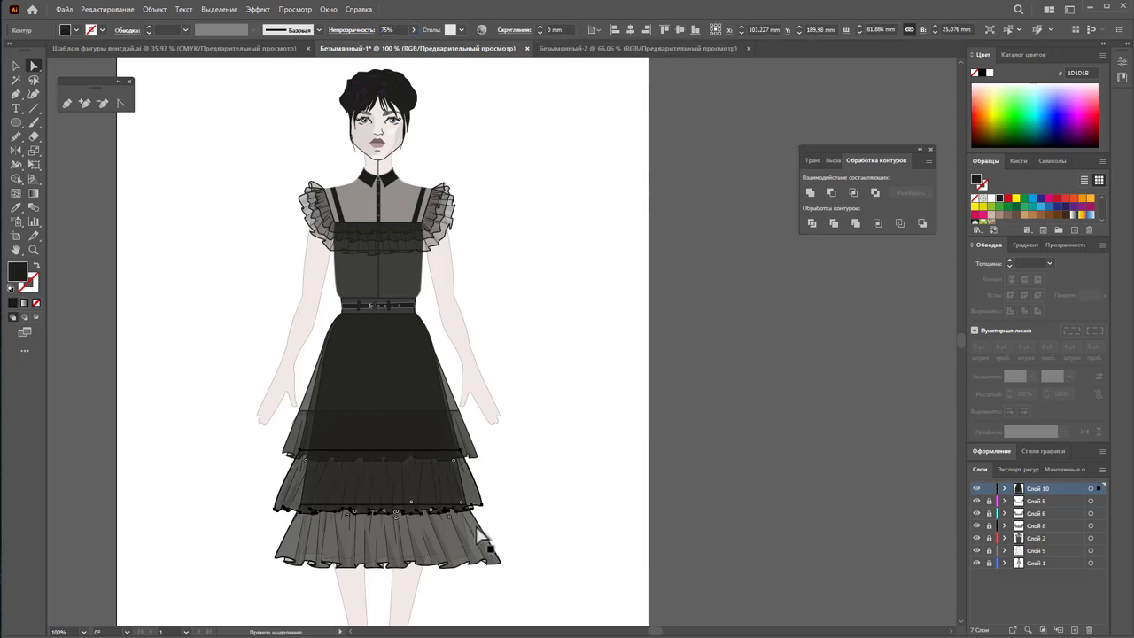
{"action": "left_click", "coordinate": [388, 29]}
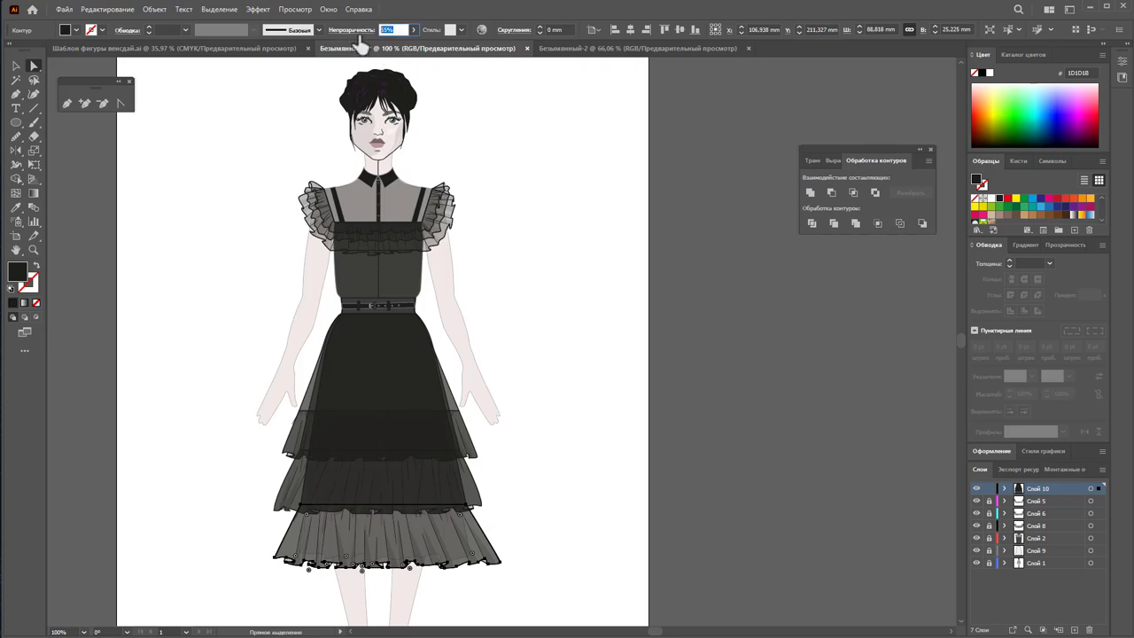
{"action": "type", "text": "75"}
{"action": "key", "text": "Return"}
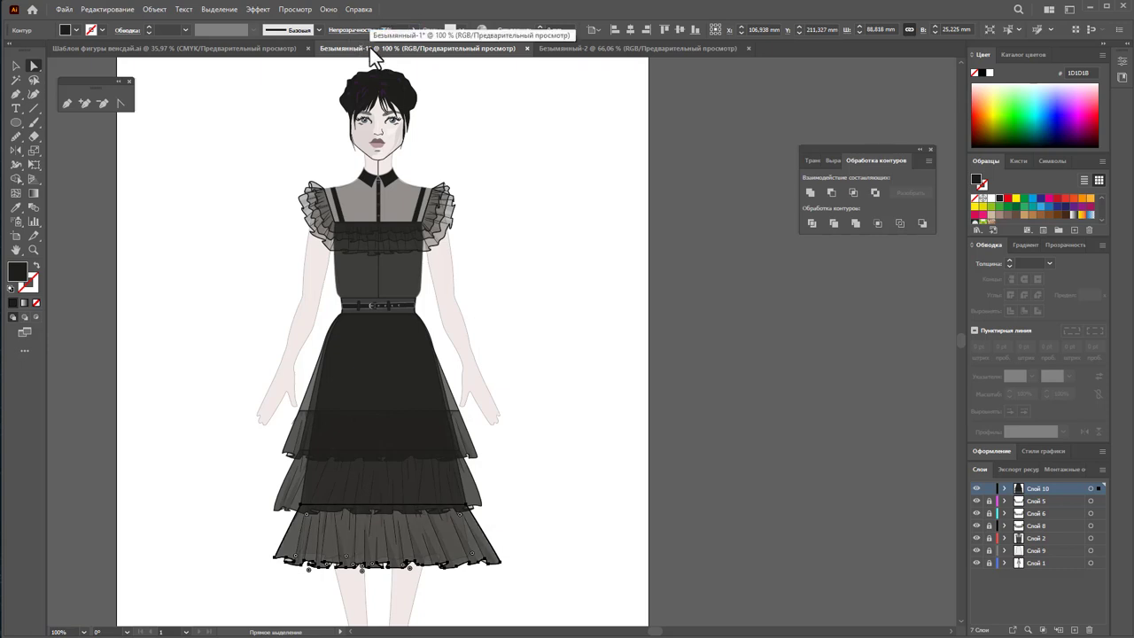
{"action": "left_click", "coordinate": [636, 403]}
{"action": "left_click", "coordinate": [273, 268]}
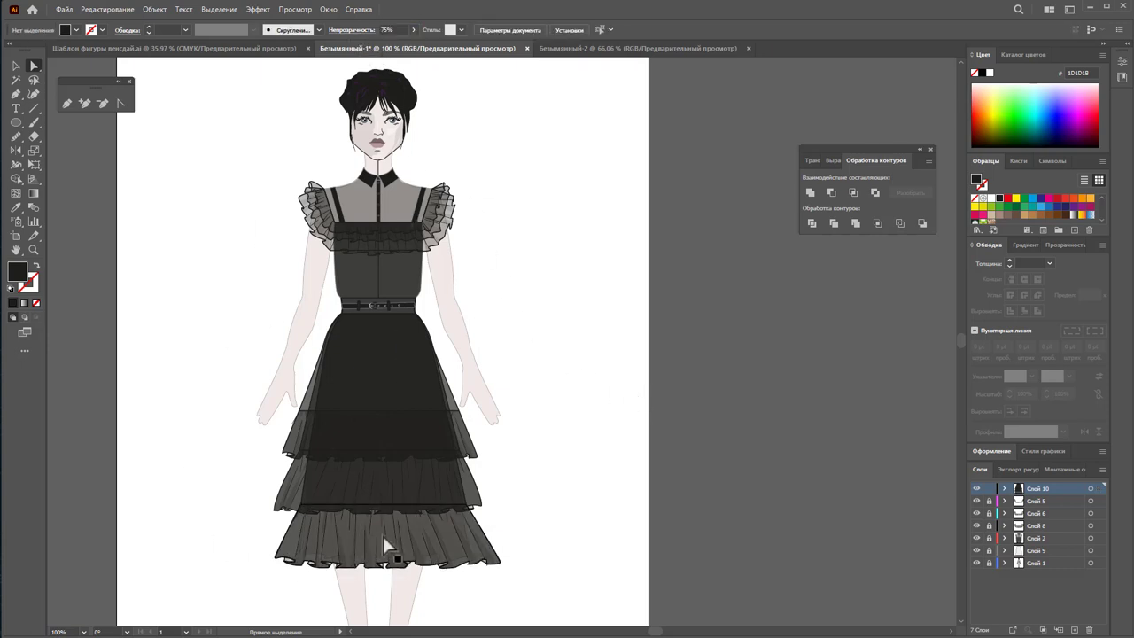
{"action": "left_click", "coordinate": [17, 65]}
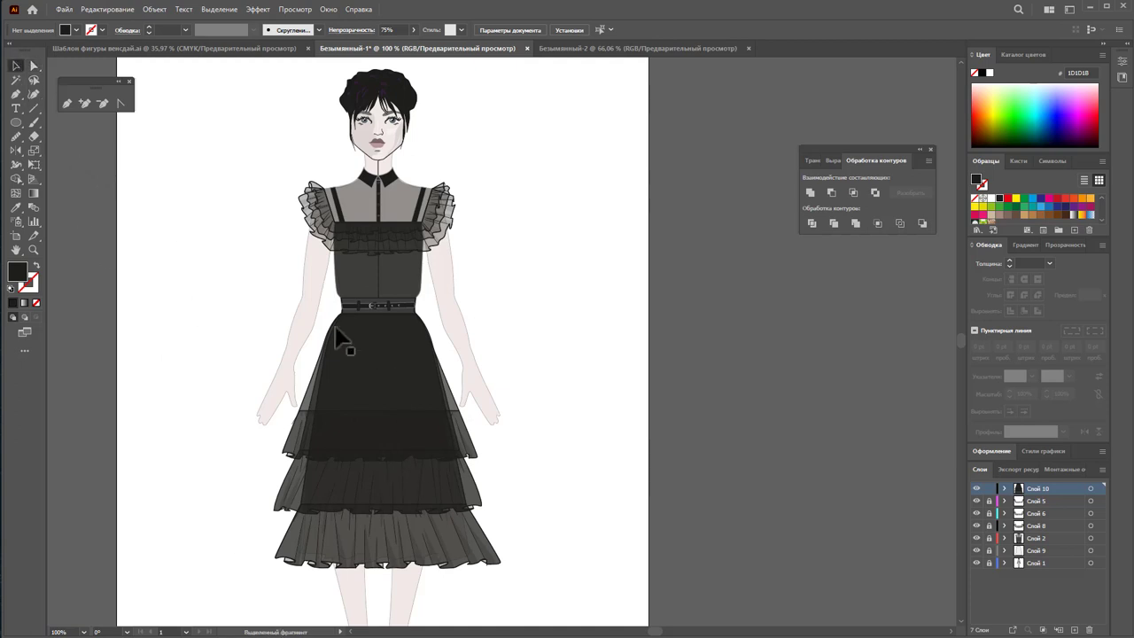
- Marquee-select the whole skirt group, deselect, and zoom back in on the skirt
{"action": "left_click", "coordinate": [394, 406]}
{"action": "left_click_drag", "start_coordinate": [601, 481], "coordinate": [430, 362]}
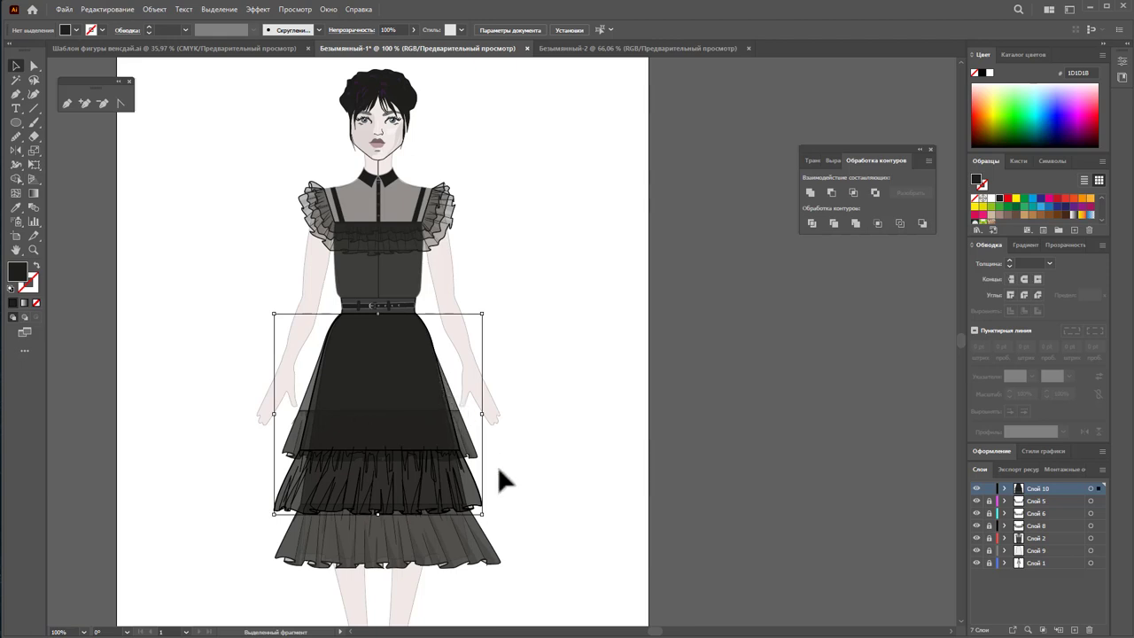
{"action": "left_click_drag", "start_coordinate": [497, 466], "coordinate": [545, 569]}
{"action": "left_click_drag", "start_coordinate": [478, 467], "coordinate": [487, 494]}
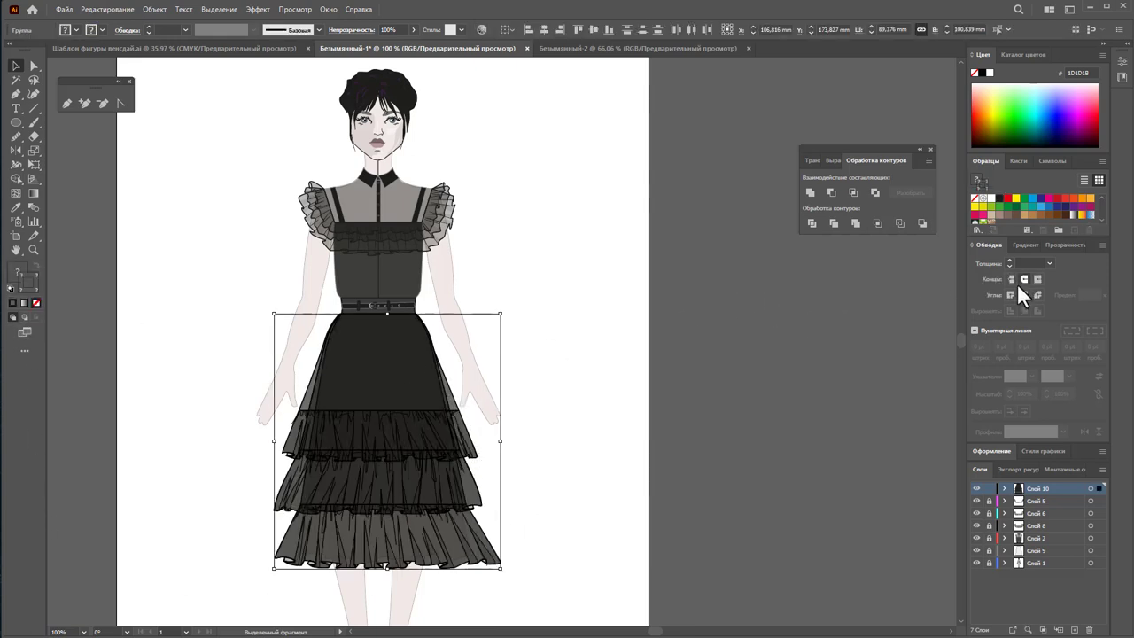
{"action": "left_click", "coordinate": [624, 422]}
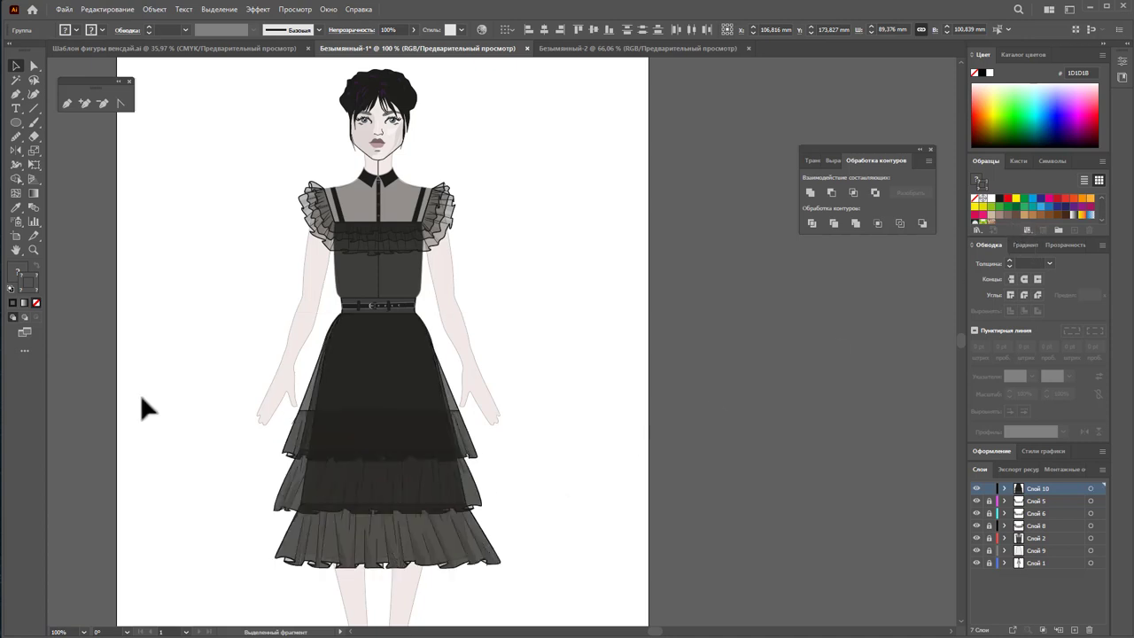
{"action": "left_click", "coordinate": [33, 249]}
{"action": "left_click_drag", "start_coordinate": [436, 465], "coordinate": [553, 453]}
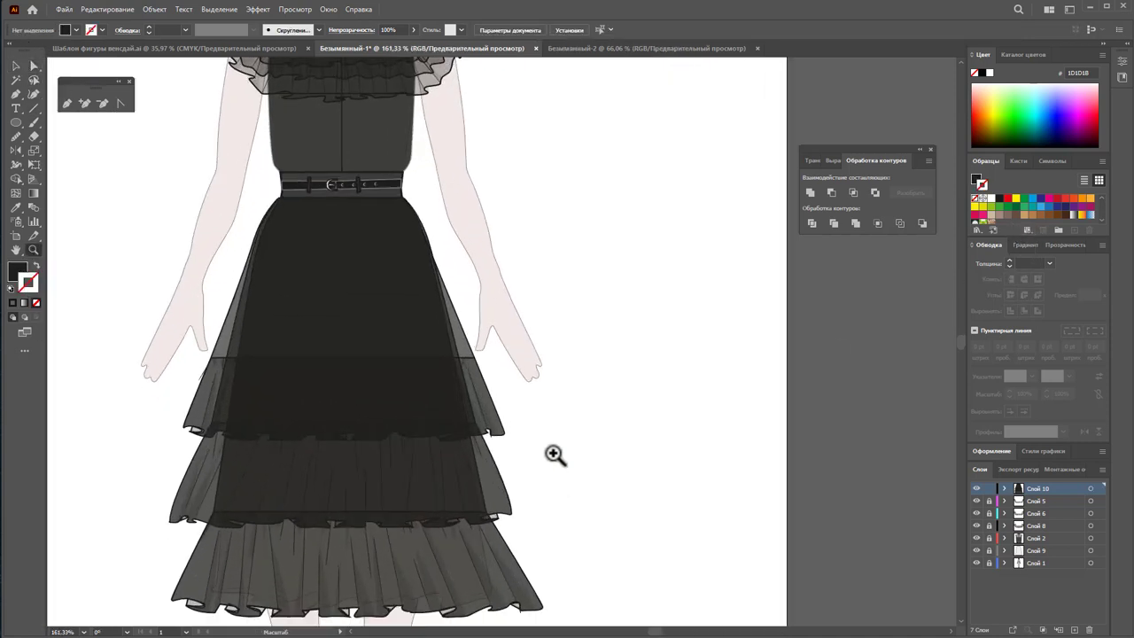
- Give the three skirt tier paths a grey 1 pt stroke
{"action": "scroll", "coordinate": [554, 453], "scroll_direction": "down", "scroll_amount": 2}
{"action": "left_click", "coordinate": [34, 65]}
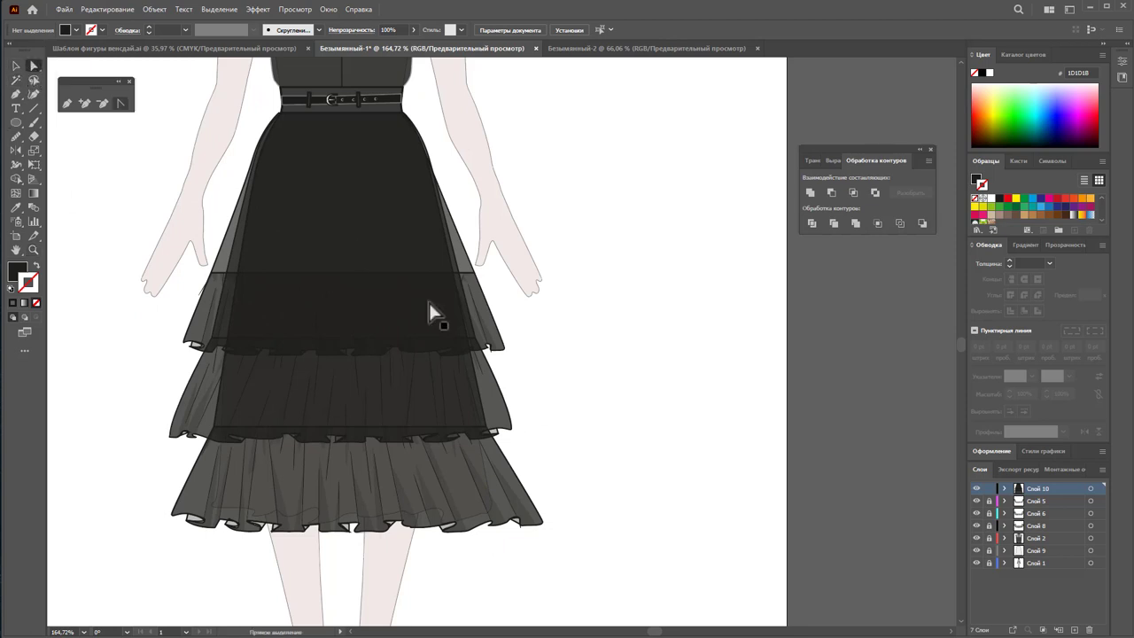
{"action": "left_click", "coordinate": [490, 320]}
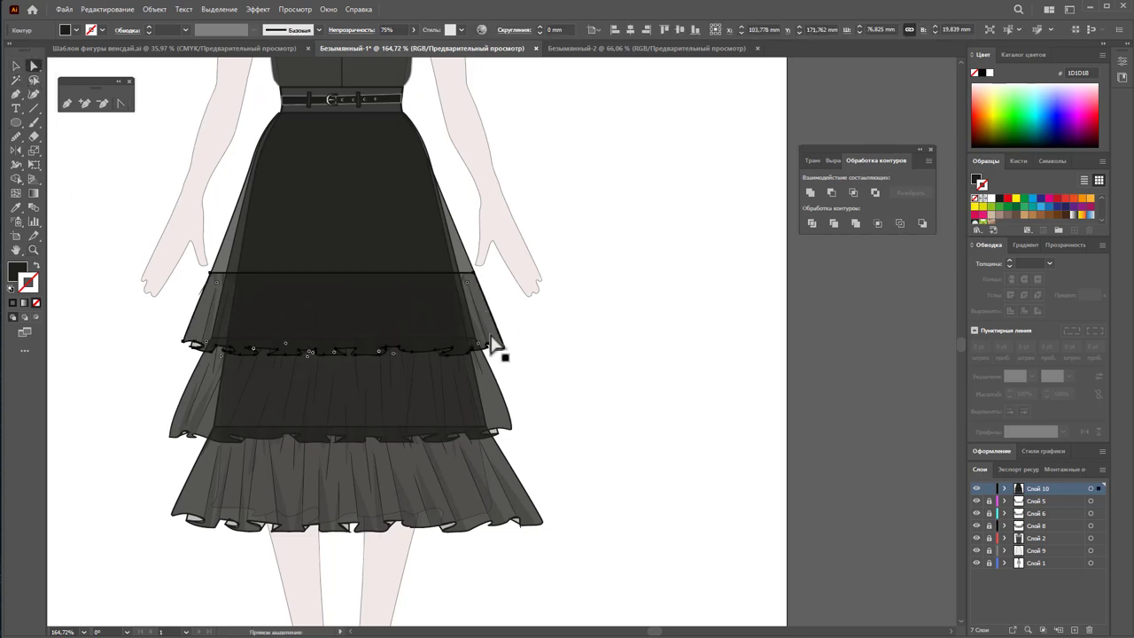
{"action": "left_click", "coordinate": [506, 418], "text": "shift"}
{"action": "left_click", "coordinate": [510, 478], "text": "shift"}
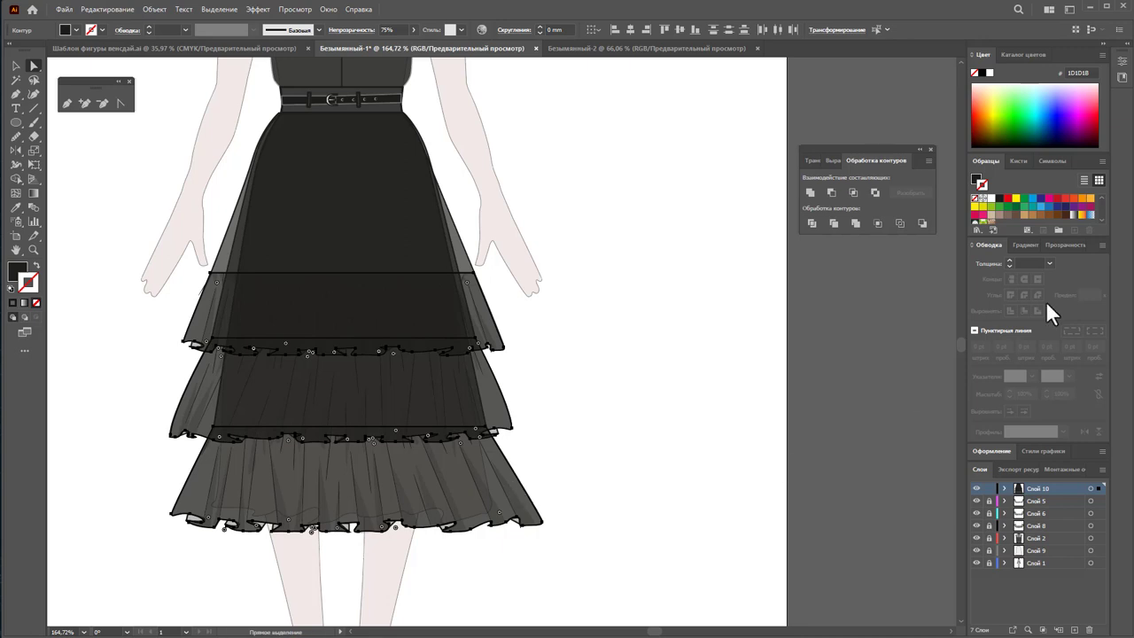
{"action": "scroll", "coordinate": [1016, 212], "scroll_direction": "down", "scroll_amount": 2}
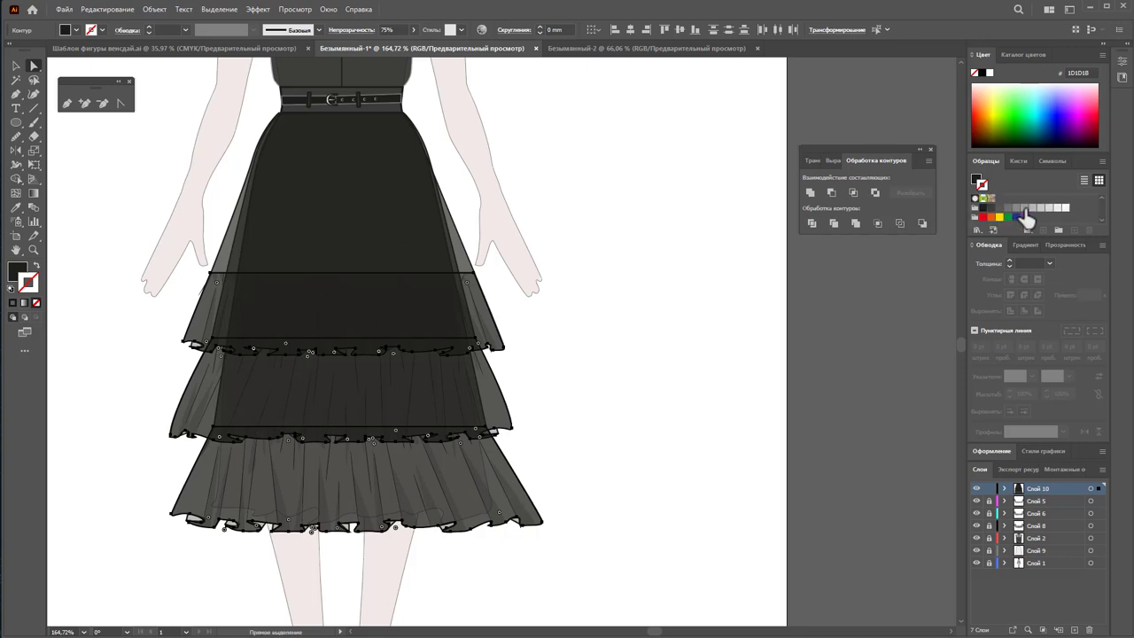
{"action": "left_click", "coordinate": [1024, 209]}
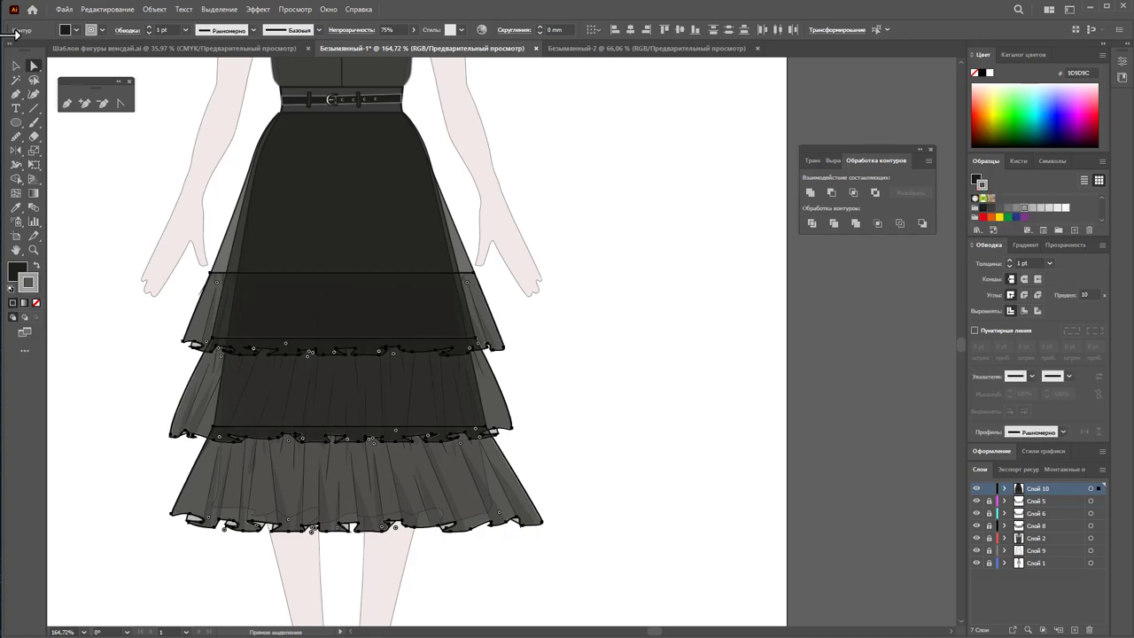
{"action": "left_click", "coordinate": [15, 66]}
{"action": "left_click", "coordinate": [638, 301]}
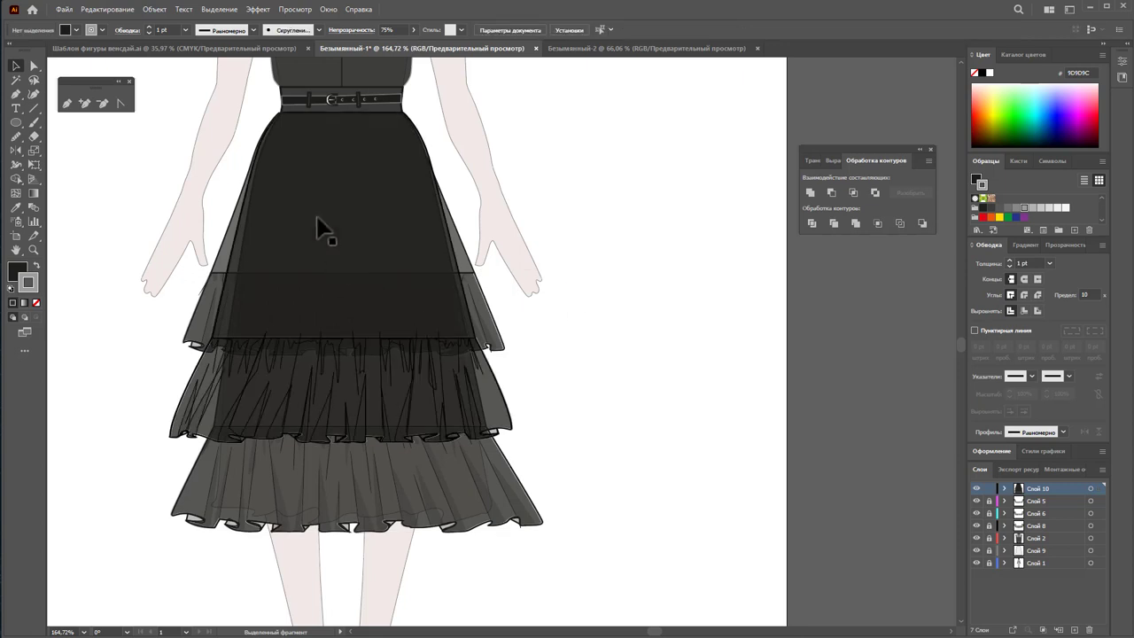
- Undo an accidental tier move and bring the top skirt tier to the front
{"action": "mouse_move", "coordinate": [295, 184]}
{"action": "left_mouse_down"}
{"action": "mouse_move", "coordinate": [617, 197]}
{"action": "mouse_move", "coordinate": [617, 209]}
{"action": "left_mouse_up"}
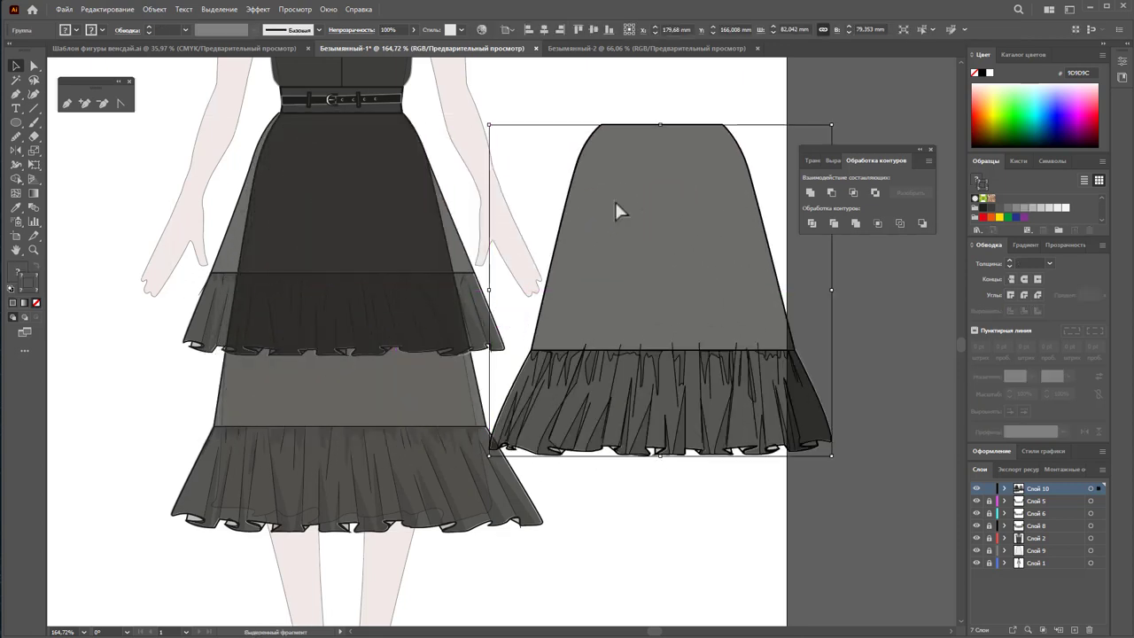
{"action": "key", "text": "ctrl+z"}
{"action": "left_click", "coordinate": [641, 292]}
{"action": "left_click", "coordinate": [478, 308]}
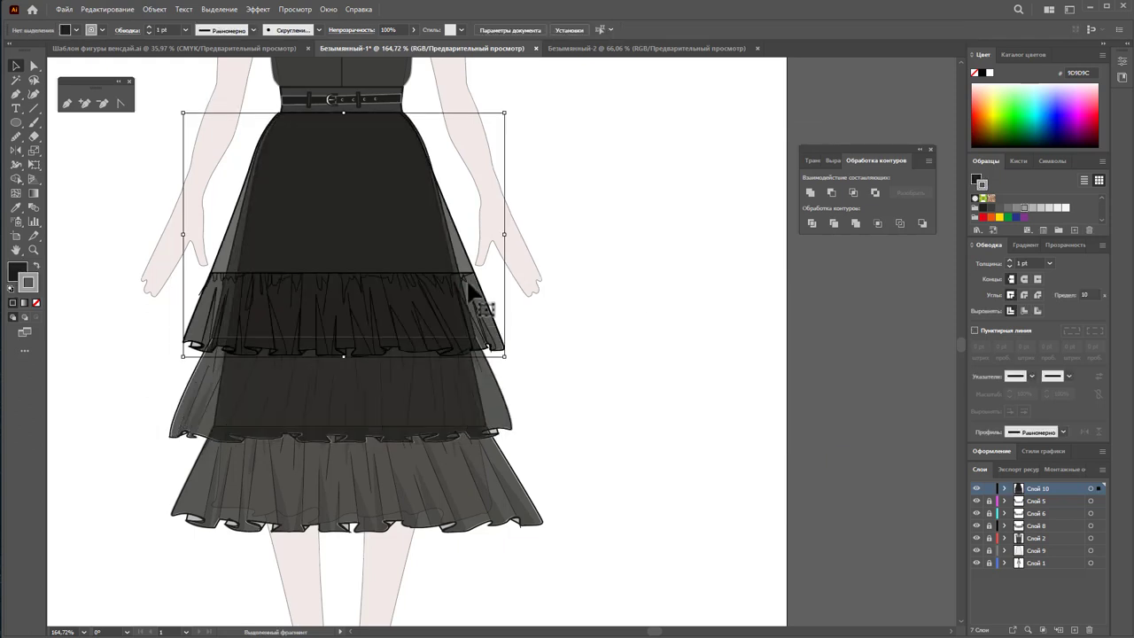
{"action": "right_click", "coordinate": [469, 276]}
{"action": "left_click", "coordinate": [684, 484]}
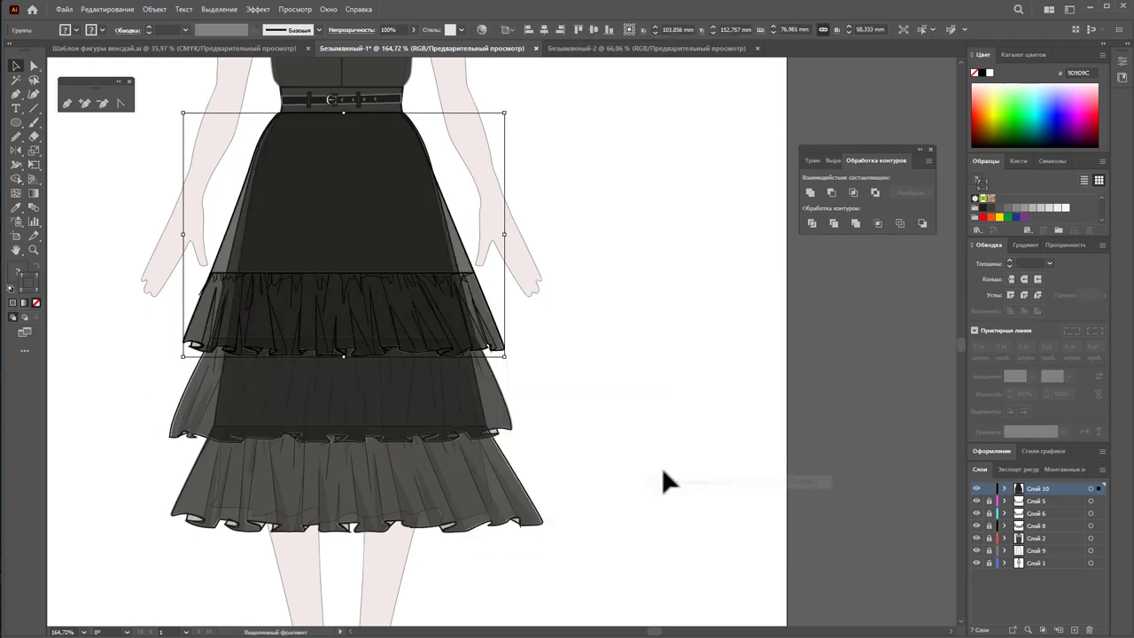
{"action": "left_click", "coordinate": [663, 476]}
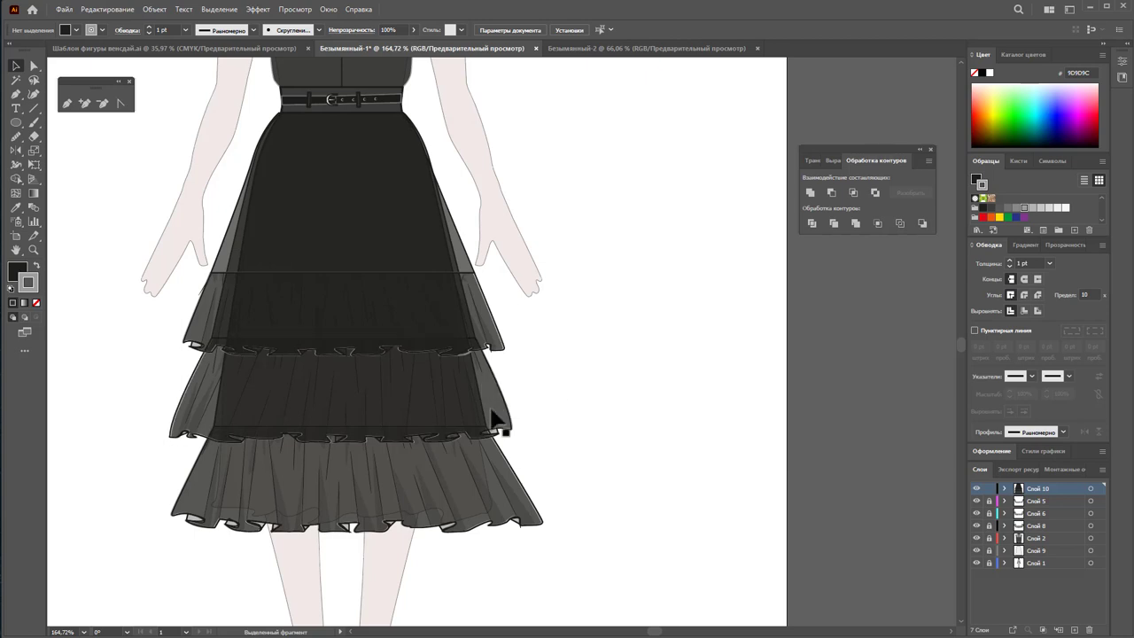
- Isolate the top skirt tier group to inspect its ruffle, then exit isolation
{"action": "left_click", "coordinate": [388, 304]}
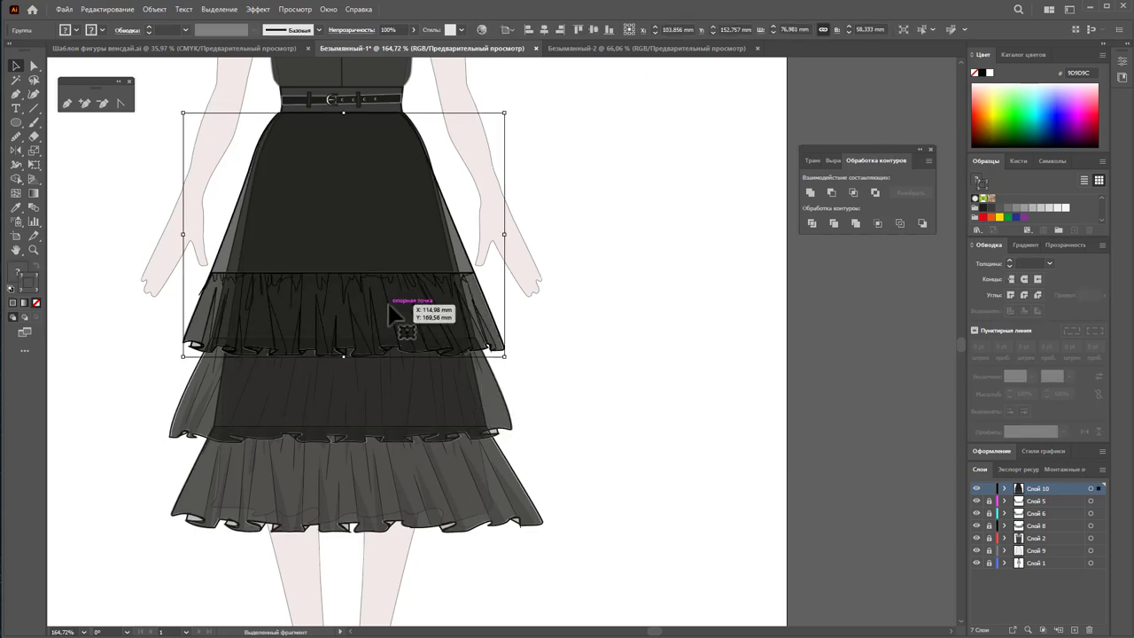
{"action": "double_click", "coordinate": [388, 306]}
{"action": "left_click", "coordinate": [388, 306]}
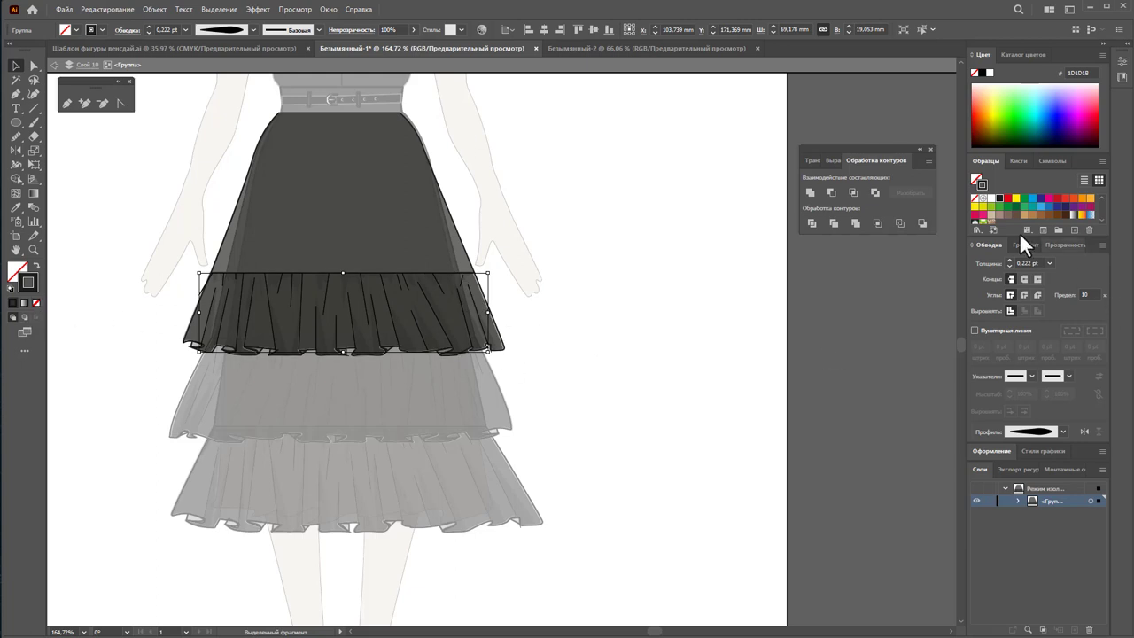
{"action": "scroll", "coordinate": [1018, 215], "scroll_direction": "down", "scroll_amount": 2}
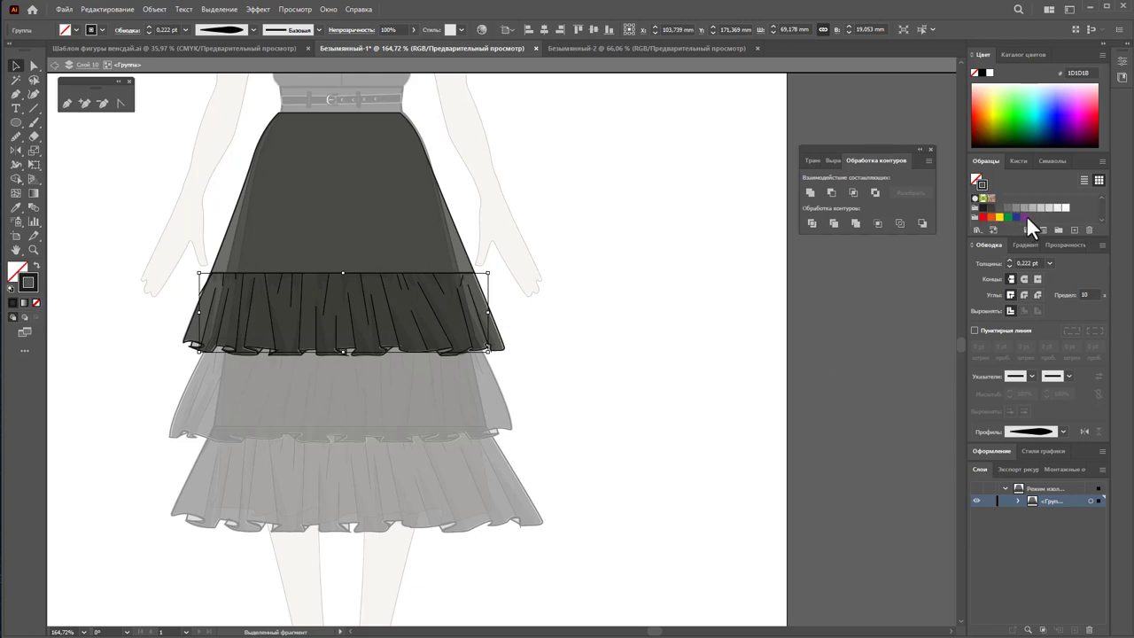
{"action": "left_click", "coordinate": [651, 355]}
{"action": "double_click", "coordinate": [598, 303]}
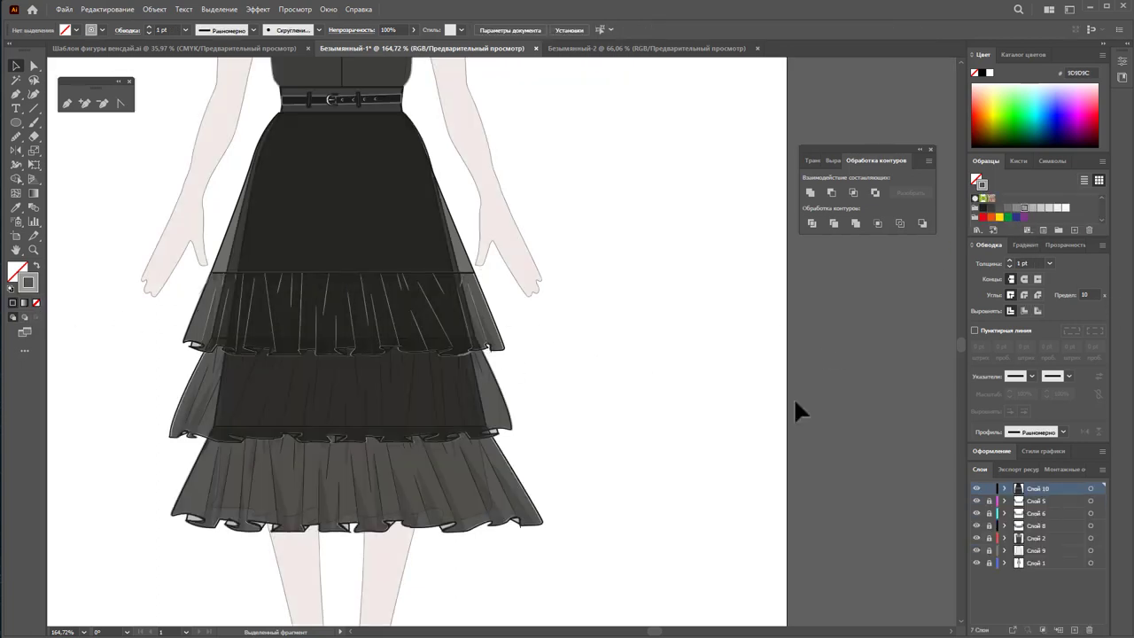
- Isolate the middle tier and then the bottom-tier group to inspect them, exiting each time
{"action": "double_click", "coordinate": [501, 418]}
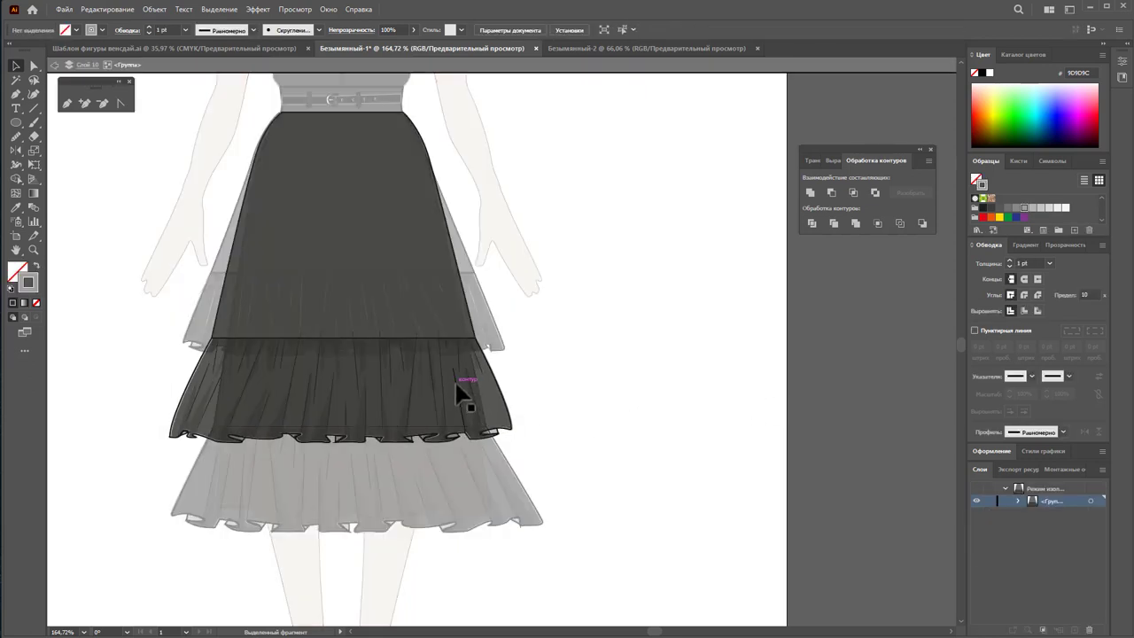
{"action": "left_click", "coordinate": [463, 387]}
{"action": "scroll", "coordinate": [1027, 212], "scroll_direction": "down", "scroll_amount": 2}
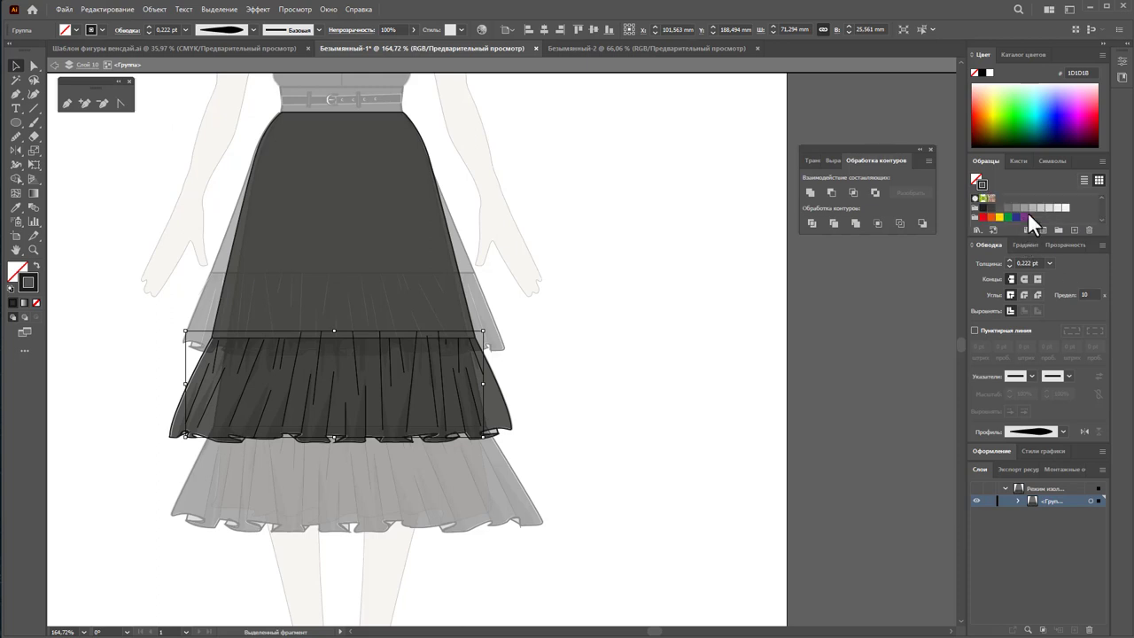
{"action": "double_click", "coordinate": [613, 382]}
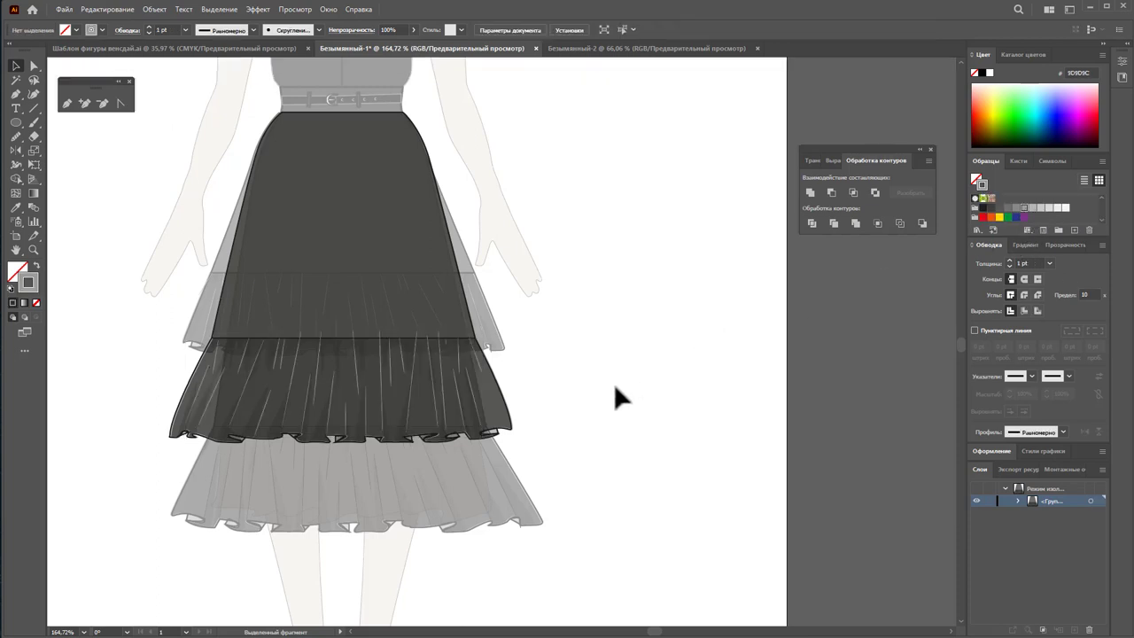
{"action": "left_click", "coordinate": [458, 479]}
{"action": "double_click", "coordinate": [458, 479]}
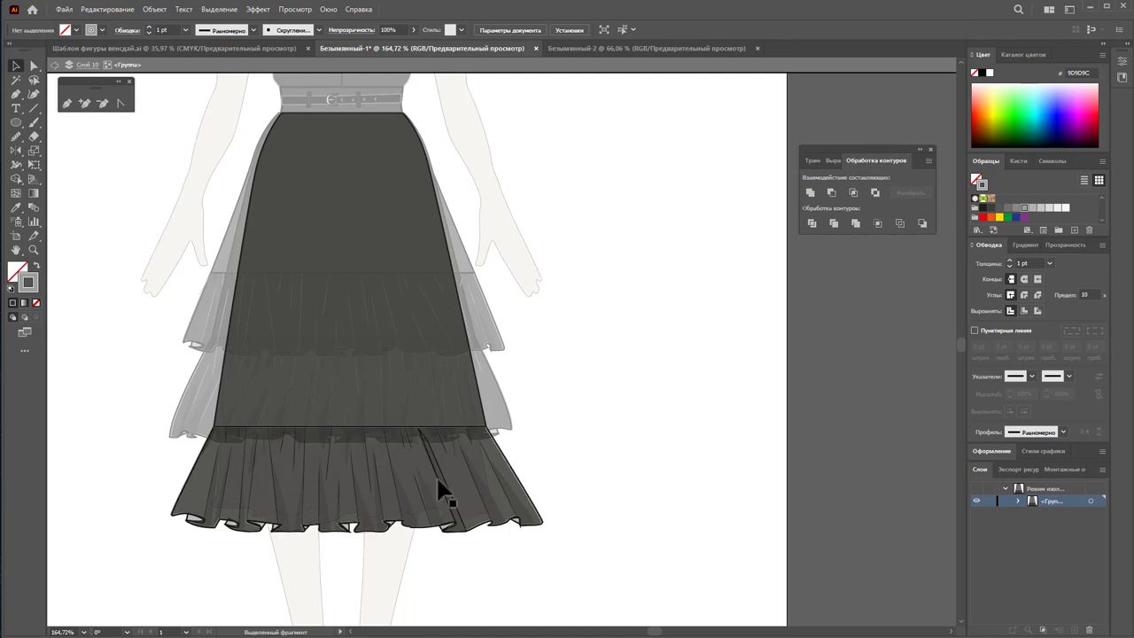
{"action": "left_click", "coordinate": [436, 478]}
{"action": "key", "text": "ctrl+shift+a"}
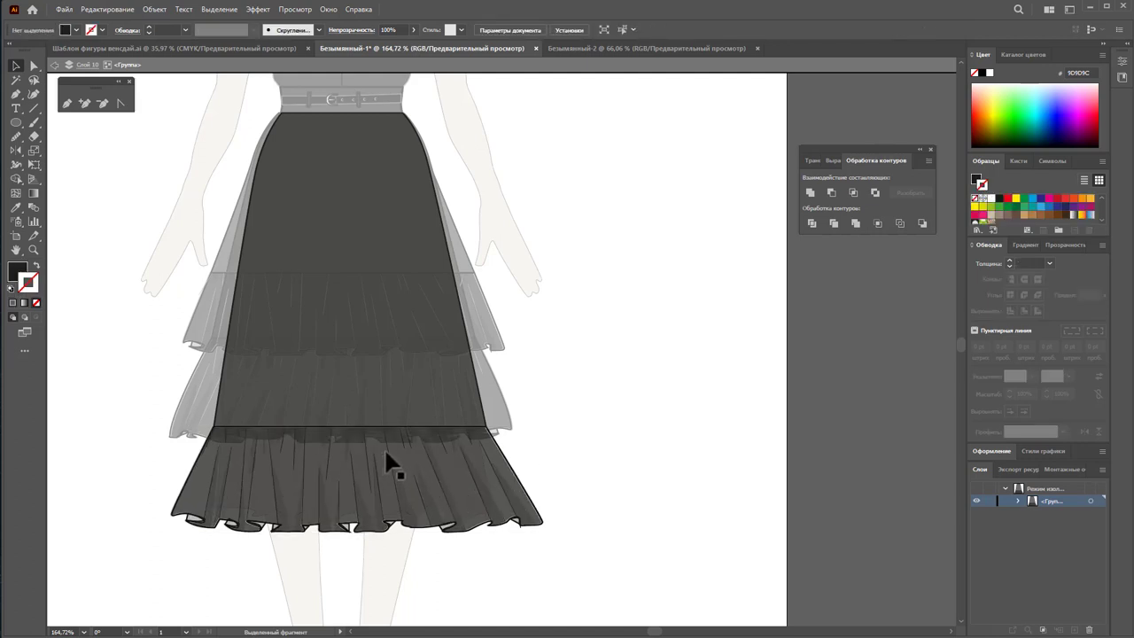
{"action": "left_click", "coordinate": [387, 456]}
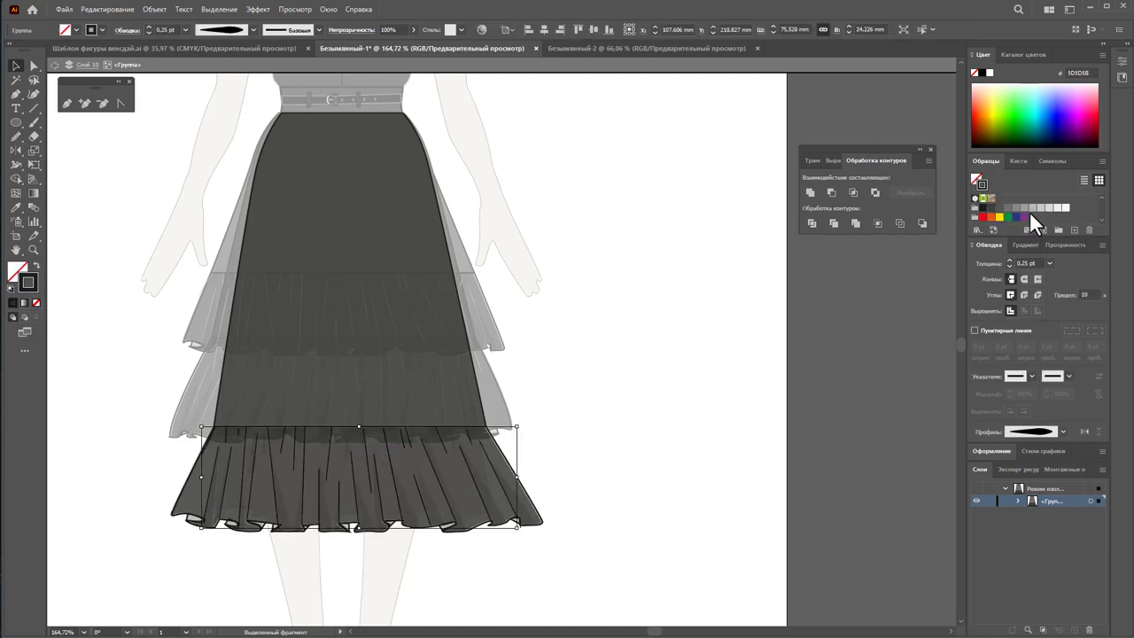
{"action": "double_click", "coordinate": [659, 334]}
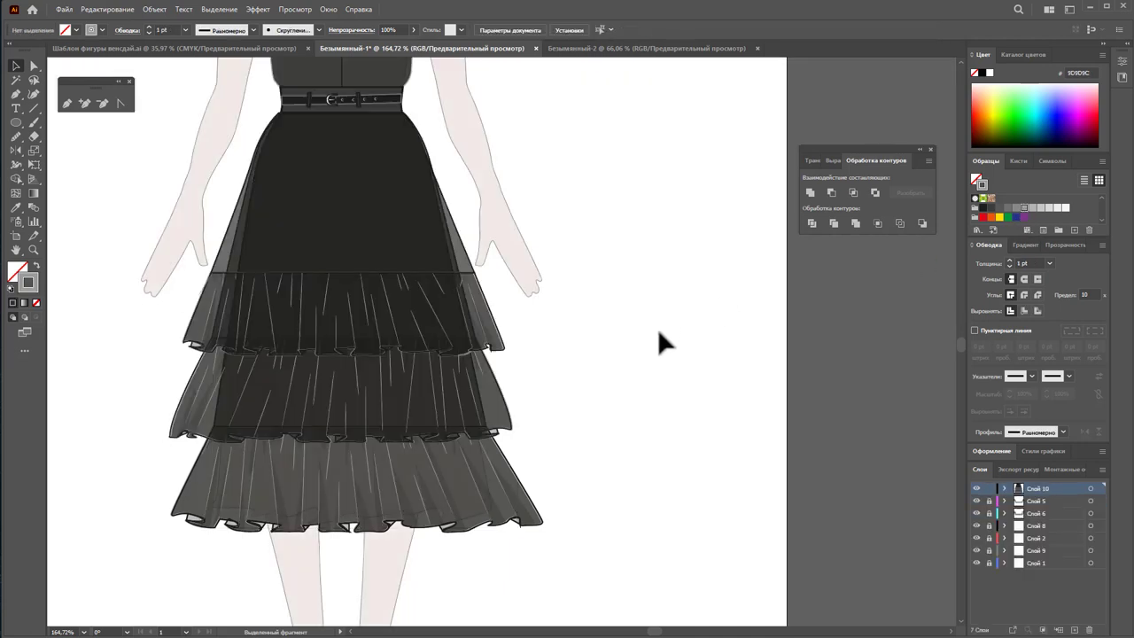
- Frame the whole figure and Magic Wand-select all similar fold lines on the skirt
{"action": "scroll", "coordinate": [627, 384], "scroll_direction": "up", "scroll_amount": 3}
{"action": "scroll", "coordinate": [627, 384], "scroll_direction": "up", "scroll_amount": 2}
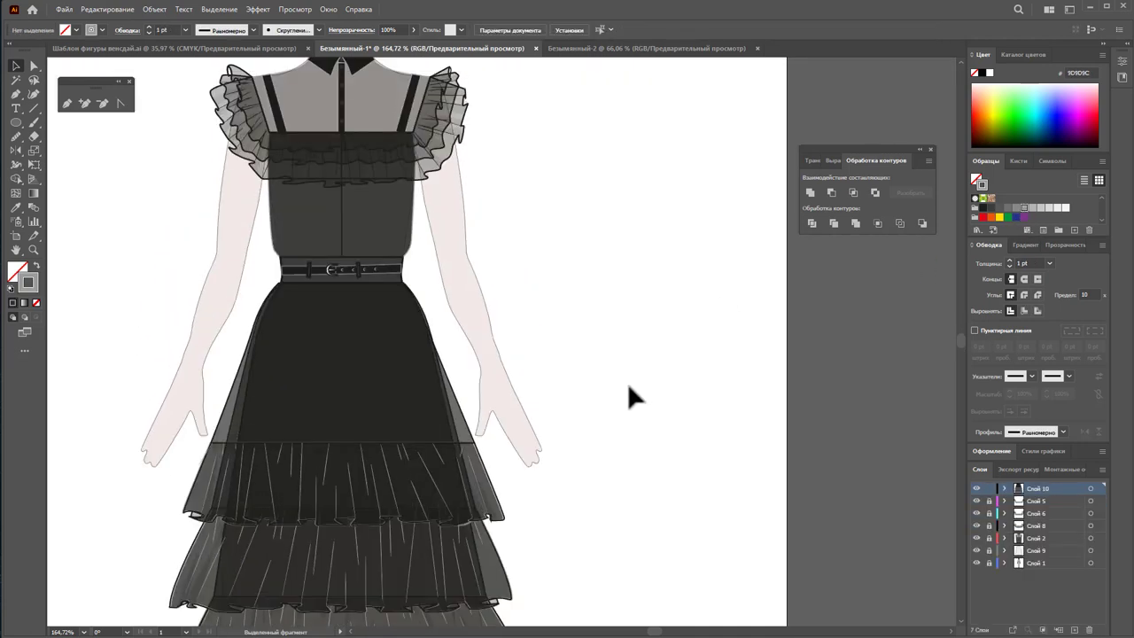
{"action": "scroll", "coordinate": [627, 382], "scroll_direction": "up", "scroll_amount": 1}
{"action": "scroll", "coordinate": [627, 383], "scroll_direction": "down", "scroll_amount": 2}
{"action": "left_click", "coordinate": [447, 393], "text": "alt"}
{"action": "left_click", "coordinate": [658, 380], "text": "alt"}
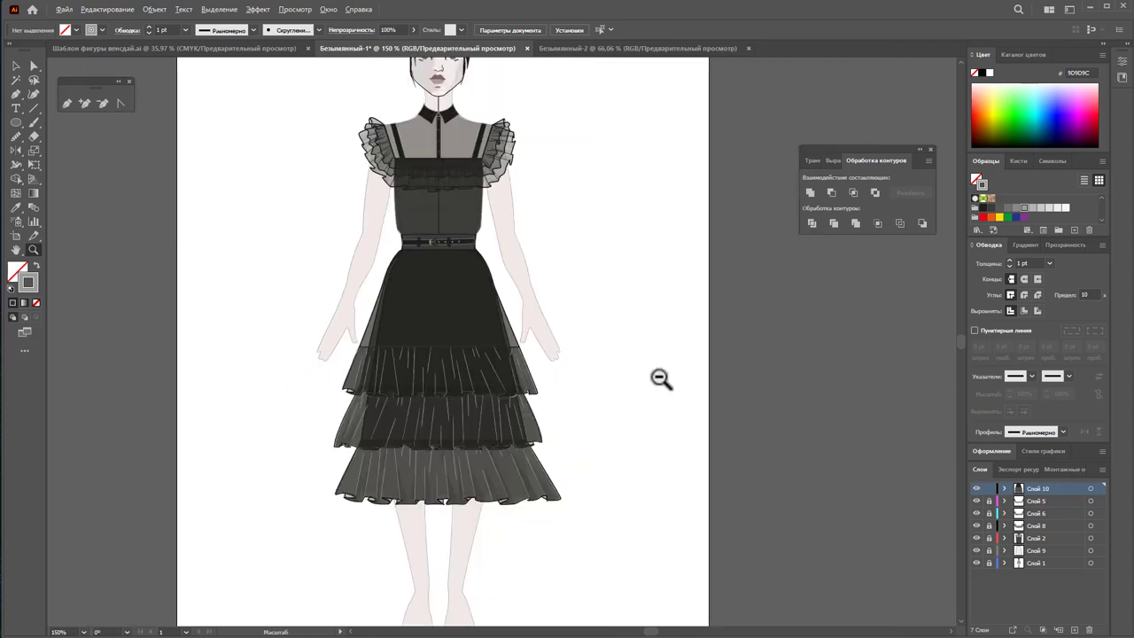
{"action": "left_click", "coordinate": [652, 376], "text": "alt"}
{"action": "scroll", "coordinate": [503, 365], "scroll_direction": "up", "scroll_amount": 1}
{"action": "left_click_drag", "start_coordinate": [417, 374], "coordinate": [452, 394]}
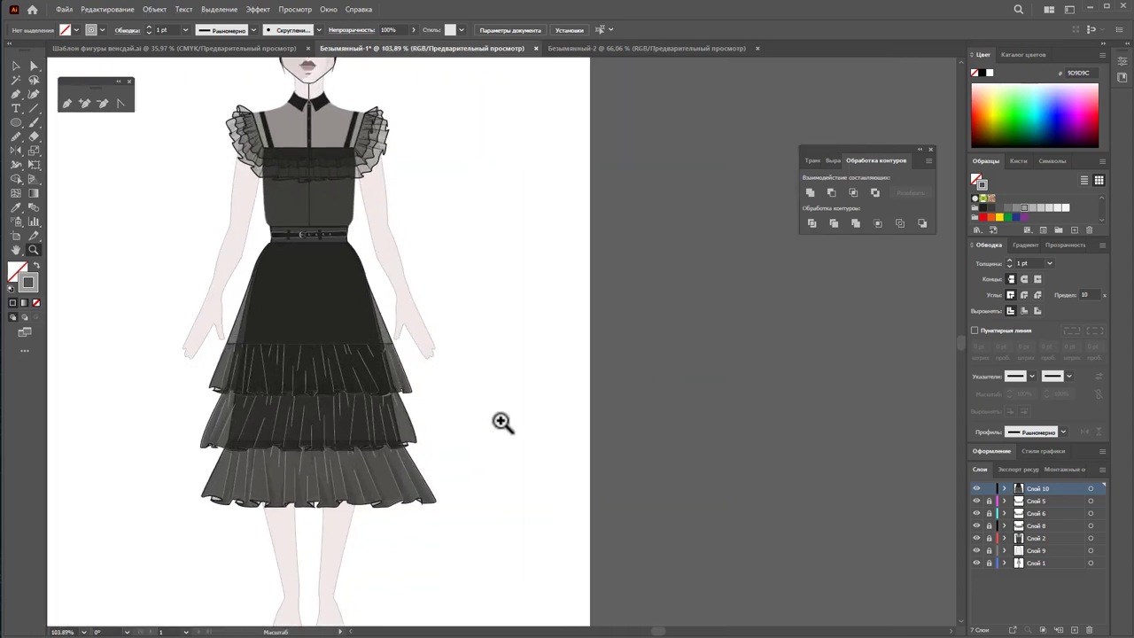
{"action": "scroll", "coordinate": [447, 390], "scroll_direction": "up", "scroll_amount": 1}
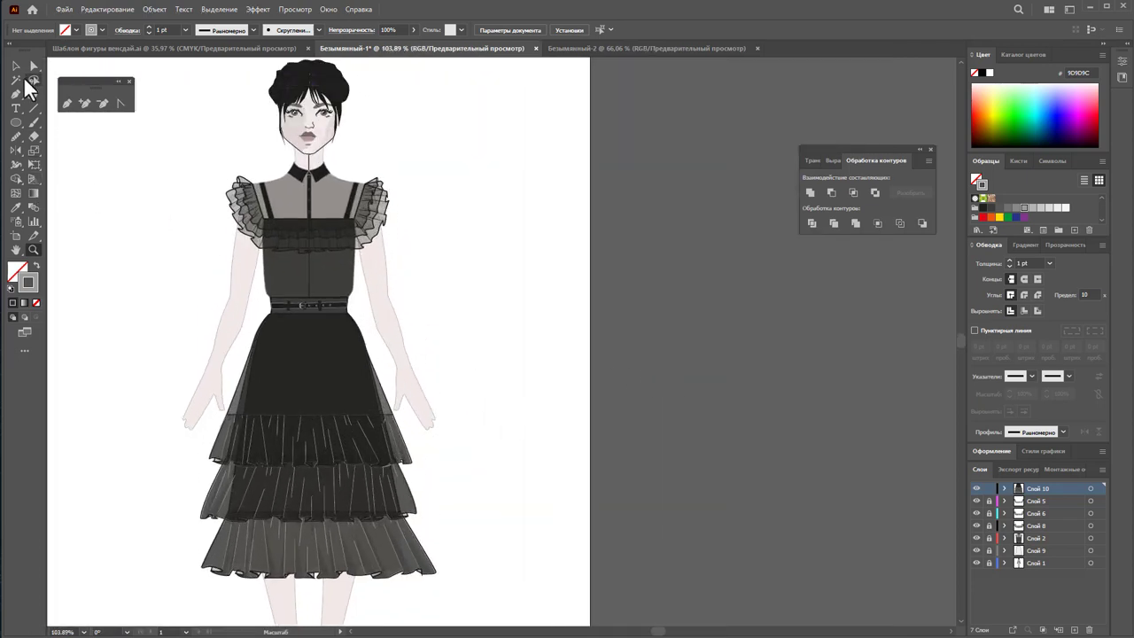
{"action": "left_click", "coordinate": [17, 79]}
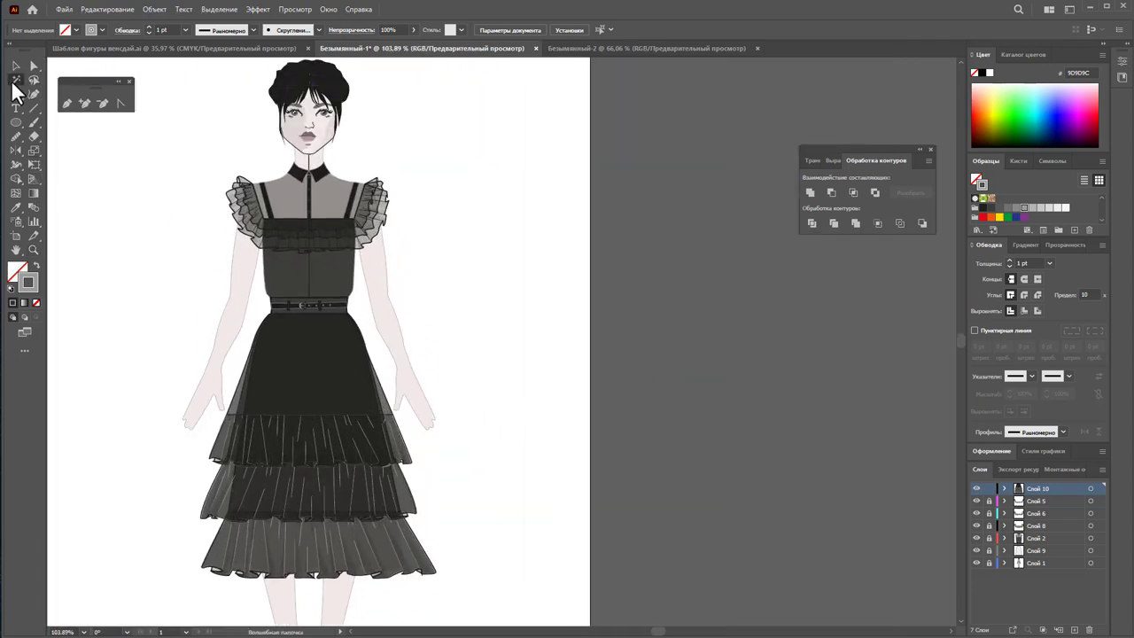
{"action": "left_click", "coordinate": [265, 425]}
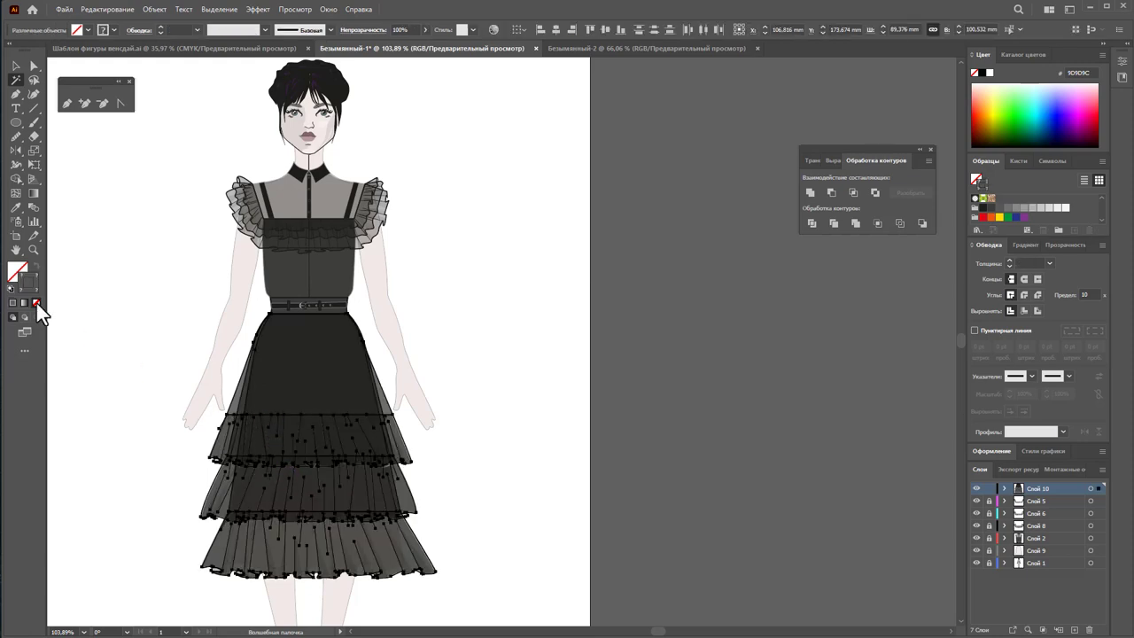
- Zoom in on the upper skirt tiers and pull a fold line's end up to the tier edge
{"action": "left_click", "coordinate": [34, 250]}
{"action": "left_click_drag", "start_coordinate": [263, 453], "coordinate": [461, 513]}
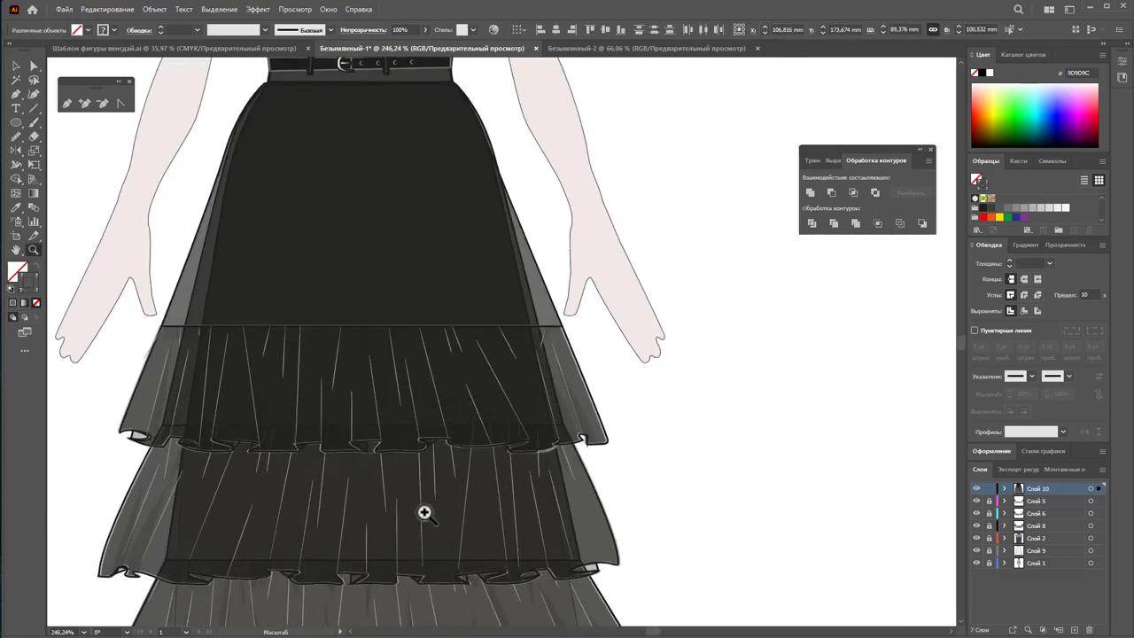
{"action": "left_click", "coordinate": [16, 68]}
{"action": "left_click", "coordinate": [173, 106]}
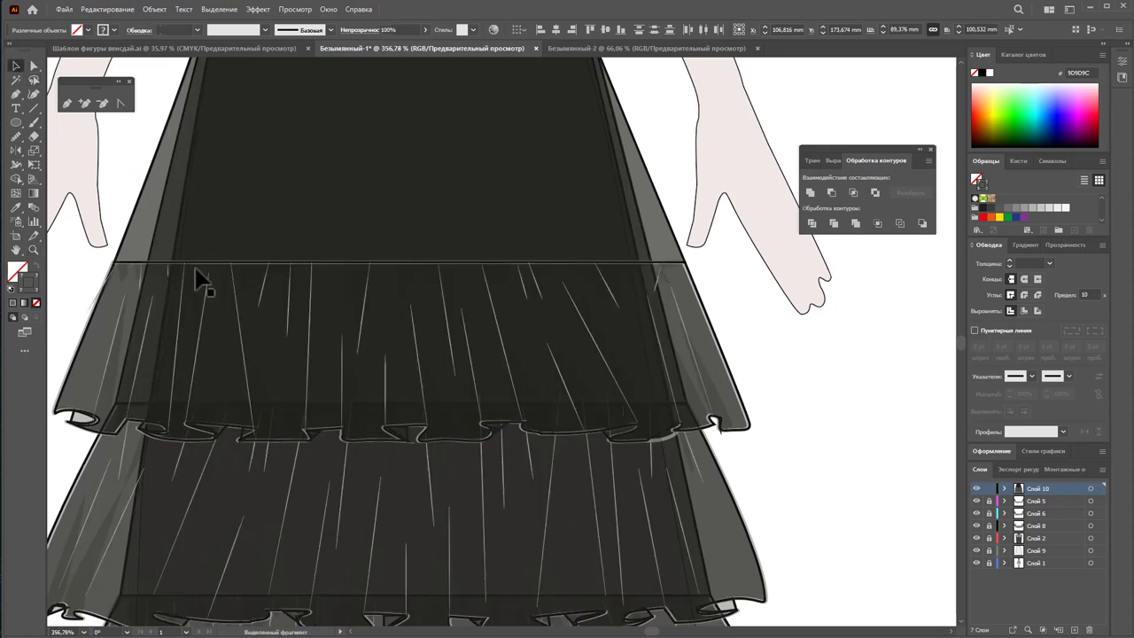
{"action": "left_click_drag", "start_coordinate": [239, 314], "coordinate": [239, 293]}
- Isolate the skirt group and expand the colour swatches to show the full grid
{"action": "left_click", "coordinate": [239, 296]}
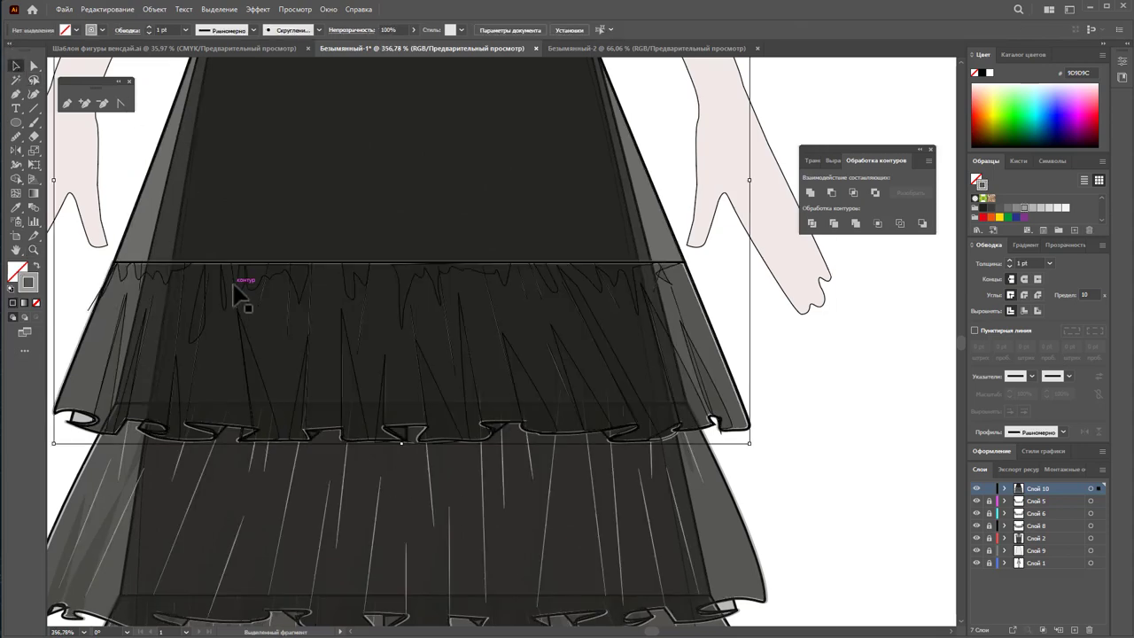
{"action": "double_click", "coordinate": [240, 295]}
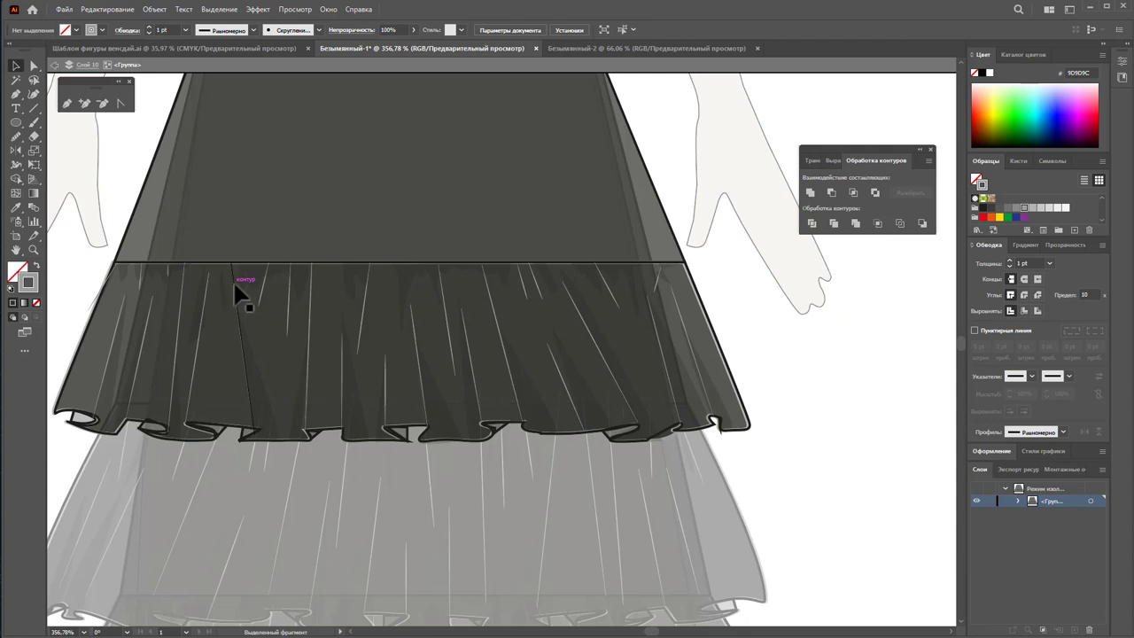
{"action": "left_click", "coordinate": [237, 294]}
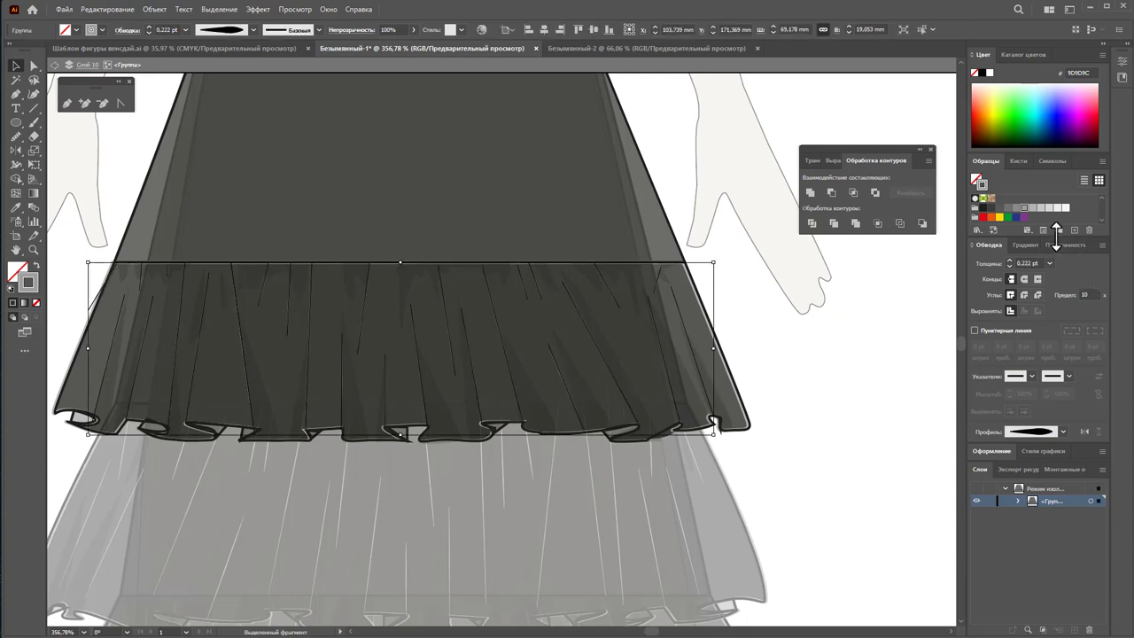
{"action": "left_click_drag", "start_coordinate": [1055, 233], "coordinate": [1016, 257]}
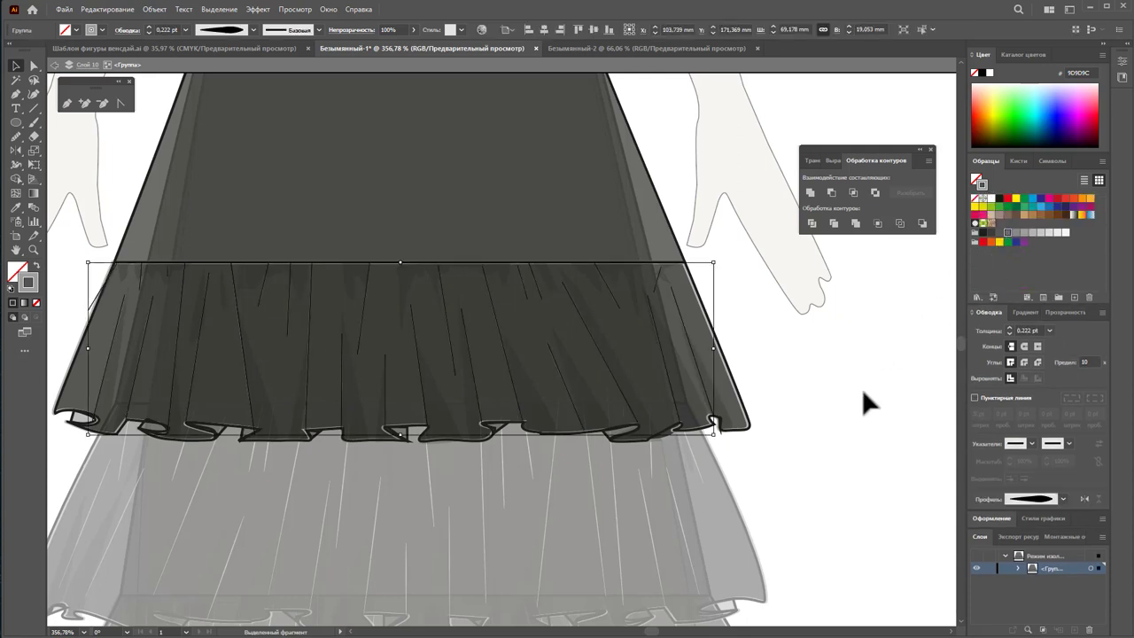
{"action": "left_click", "coordinate": [850, 422]}
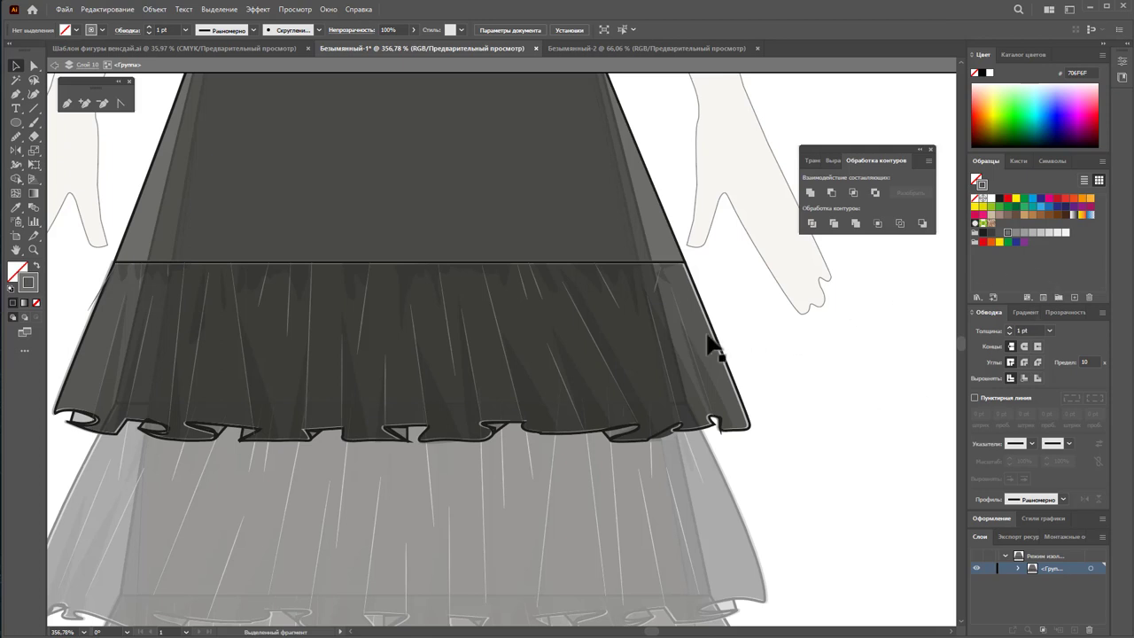
- Delete the stray jagged shapes atop the upper ruffle and exit isolation
{"action": "left_click", "coordinate": [665, 339]}
{"action": "key", "text": "Delete"}
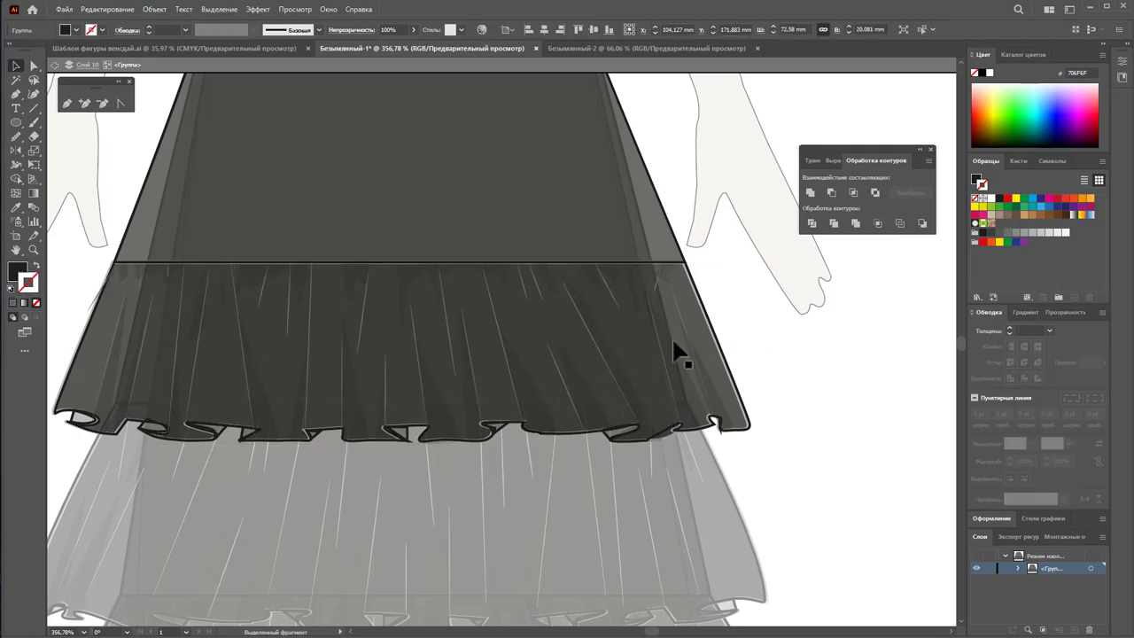
{"action": "left_click", "coordinate": [574, 316]}
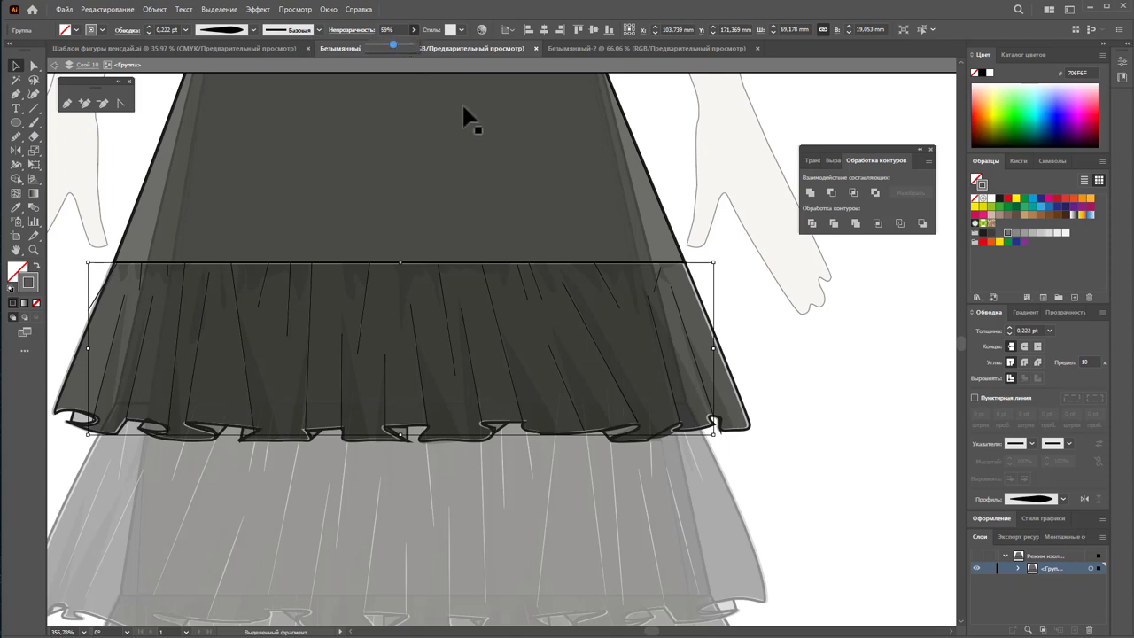
{"action": "left_click", "coordinate": [817, 435]}
{"action": "double_click", "coordinate": [816, 436]}
{"action": "scroll", "coordinate": [780, 399], "scroll_direction": "down", "scroll_amount": 3}
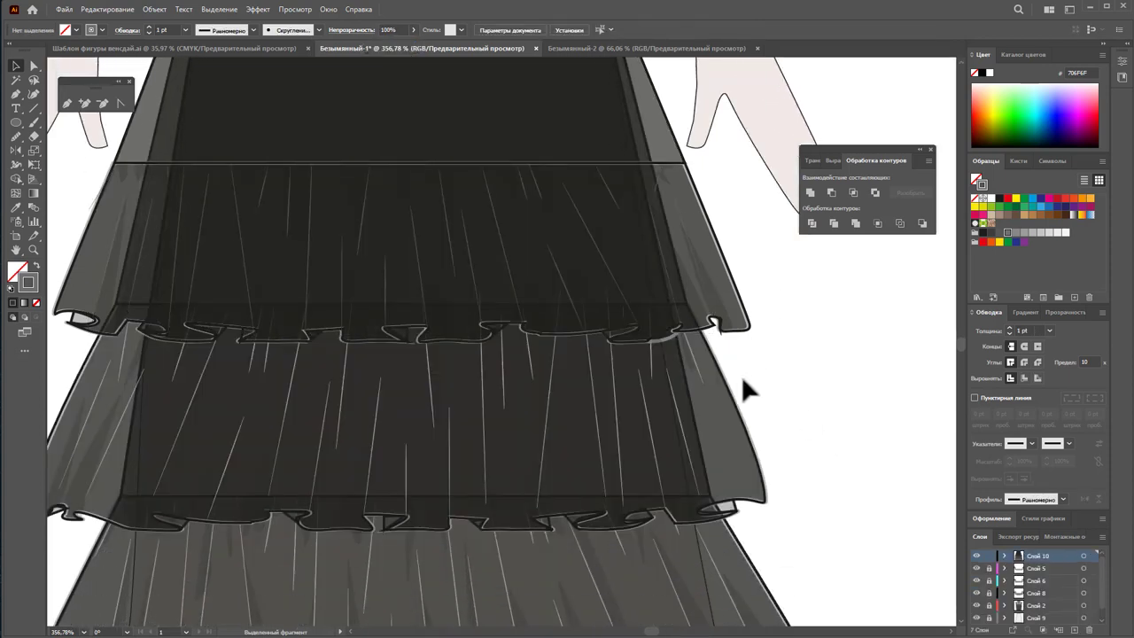
- Colour the middle skirt tier's fold lines grey, adjust their opacity, and exit isolation
{"action": "left_click", "coordinate": [552, 397]}
{"action": "double_click", "coordinate": [556, 390]}
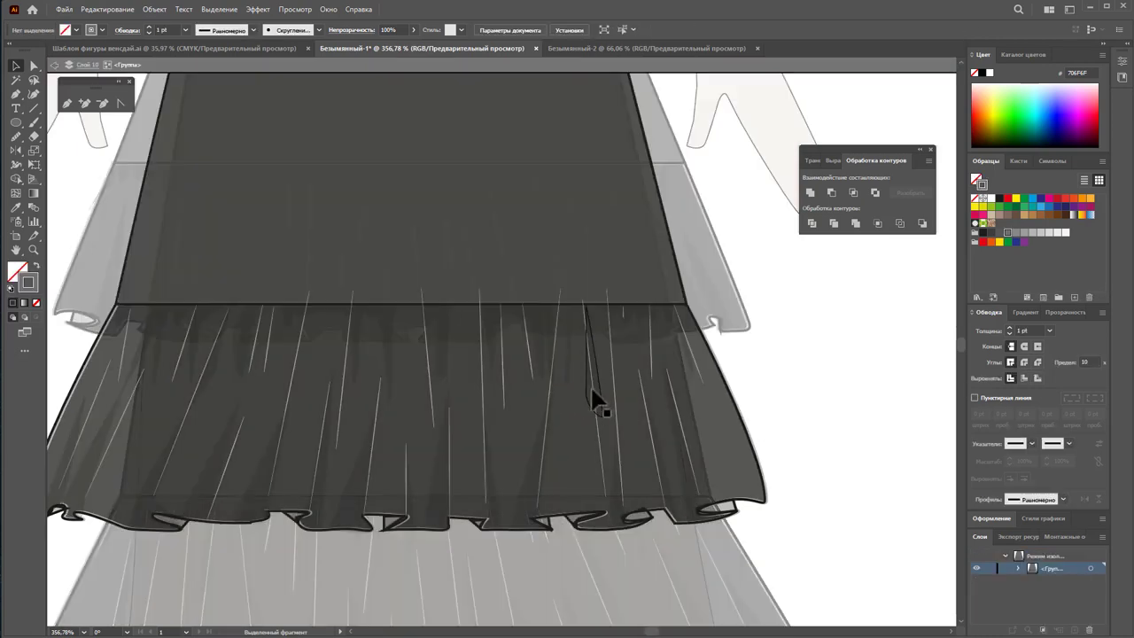
{"action": "left_click", "coordinate": [551, 398]}
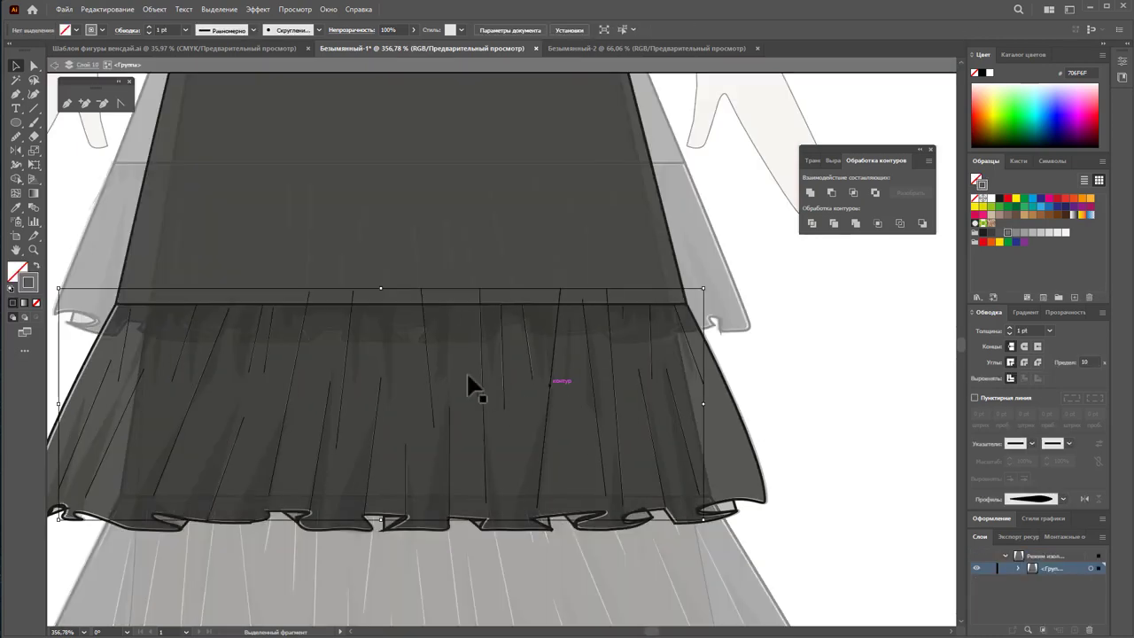
{"action": "left_click", "coordinate": [1006, 233]}
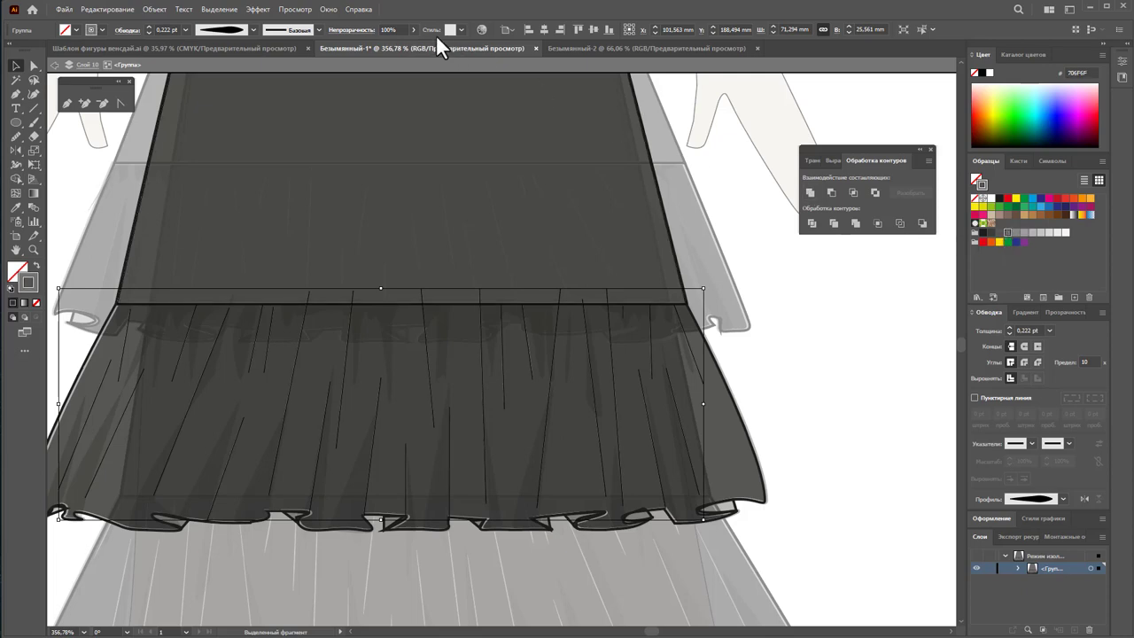
{"action": "left_click", "coordinate": [413, 29]}
{"action": "left_click", "coordinate": [845, 427]}
{"action": "scroll", "coordinate": [808, 379], "scroll_direction": "down", "scroll_amount": 5}
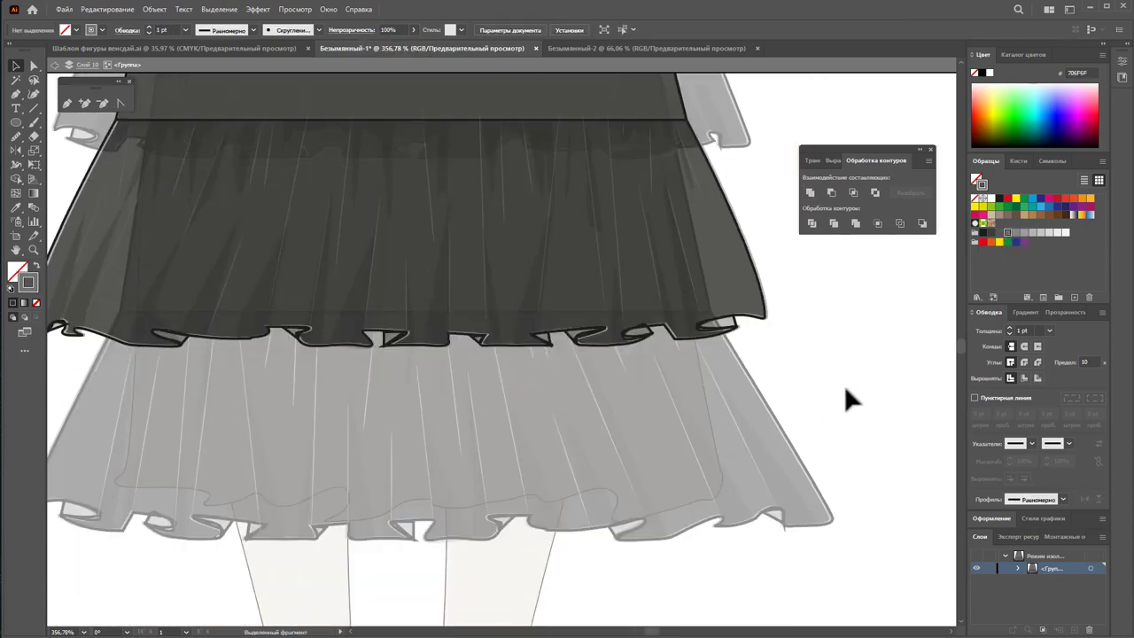
{"action": "double_click", "coordinate": [844, 384]}
- Undo an accidental upper-tier move, then delete the bottom tier's dark triangular pleat shapes
{"action": "left_click", "coordinate": [776, 442]}
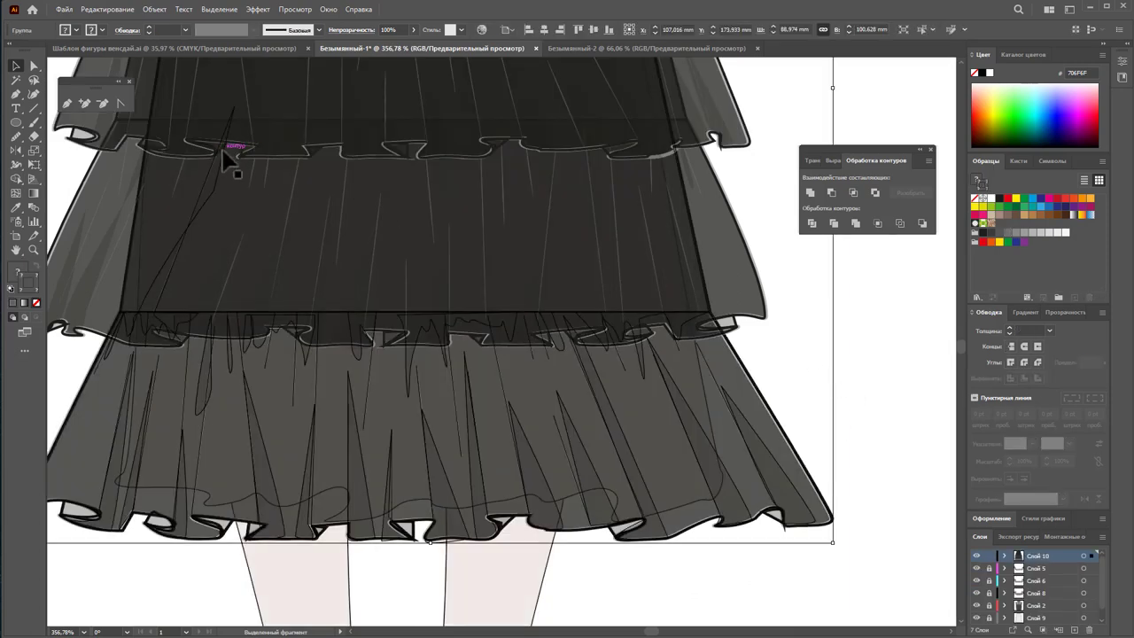
{"action": "left_click_drag", "start_coordinate": [224, 152], "coordinate": [346, 182]}
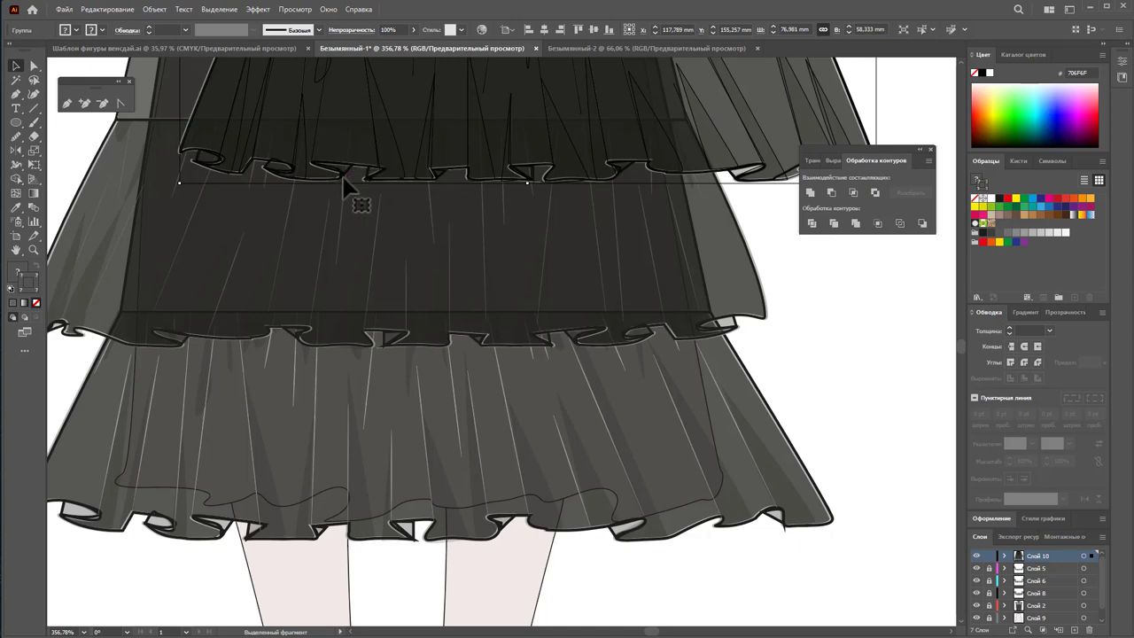
{"action": "key", "text": "ctrl+z"}
{"action": "left_click", "coordinate": [802, 407]}
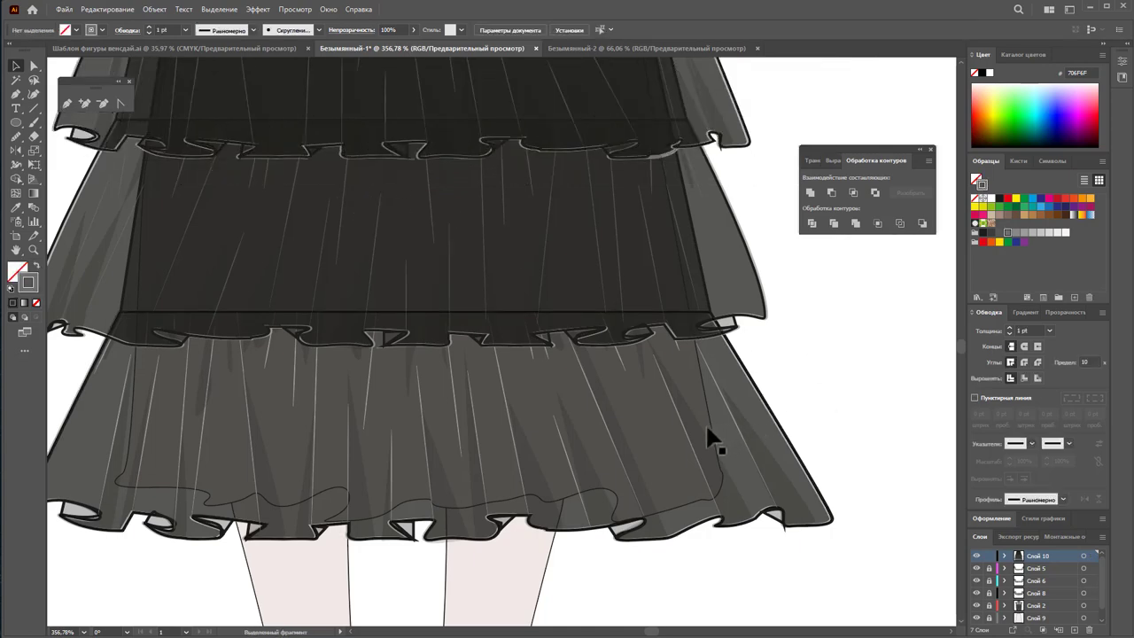
{"action": "double_click", "coordinate": [709, 435]}
{"action": "left_click", "coordinate": [673, 401]}
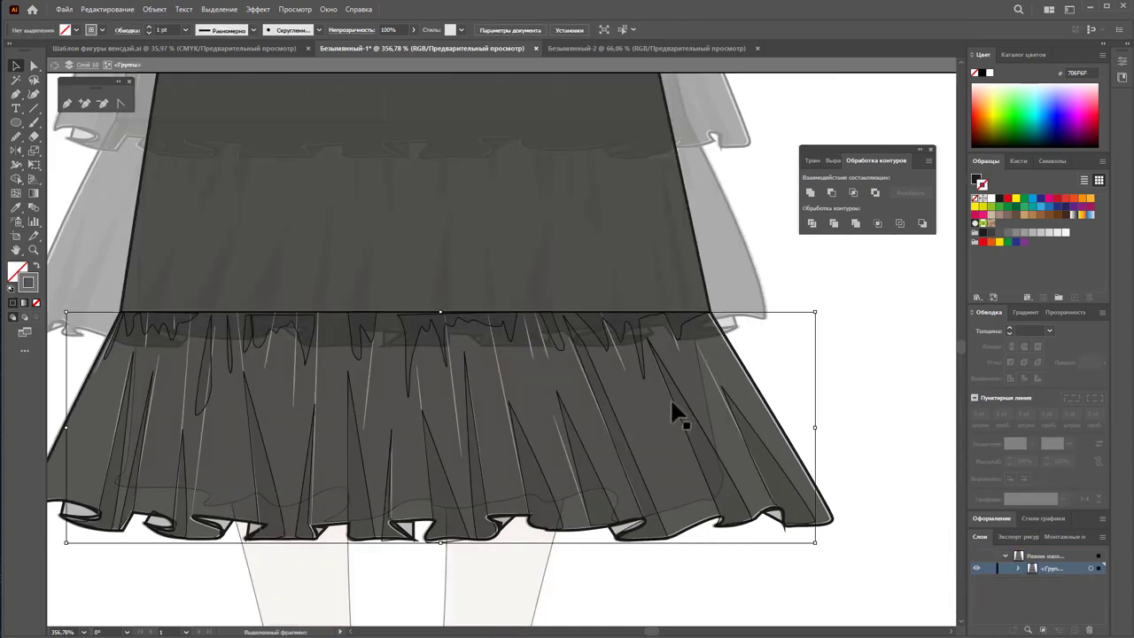
{"action": "key", "text": "Delete"}
- Make the bottom tier's thin pleat lines fainter and return to the full skirt
{"action": "left_click", "coordinate": [301, 393]}
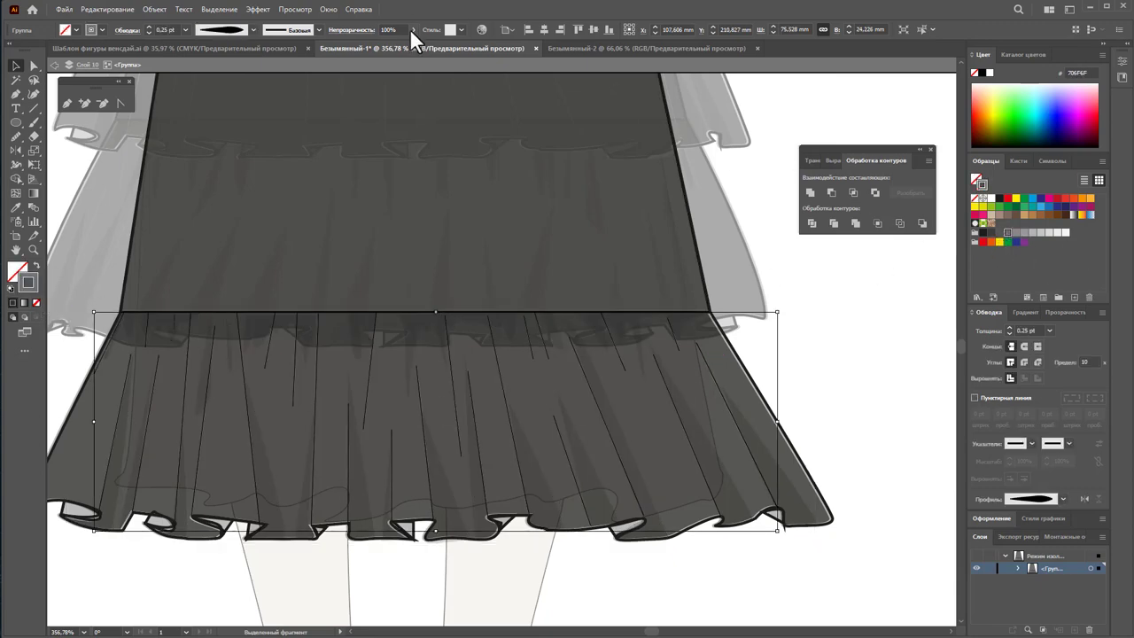
{"action": "left_click", "coordinate": [863, 381]}
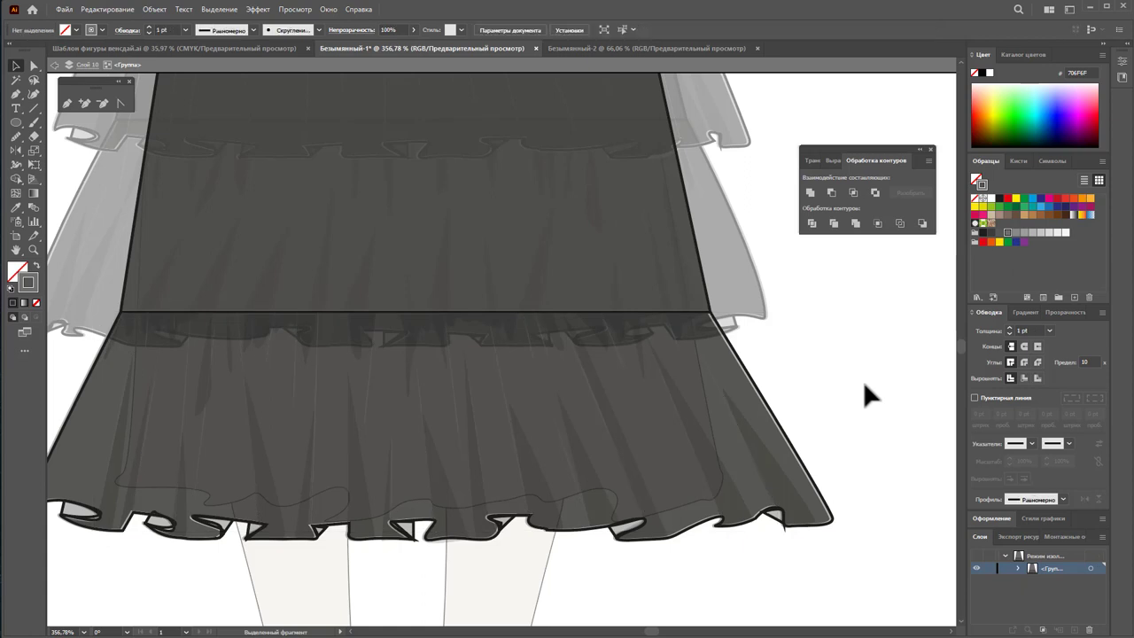
{"action": "left_click", "coordinate": [619, 355]}
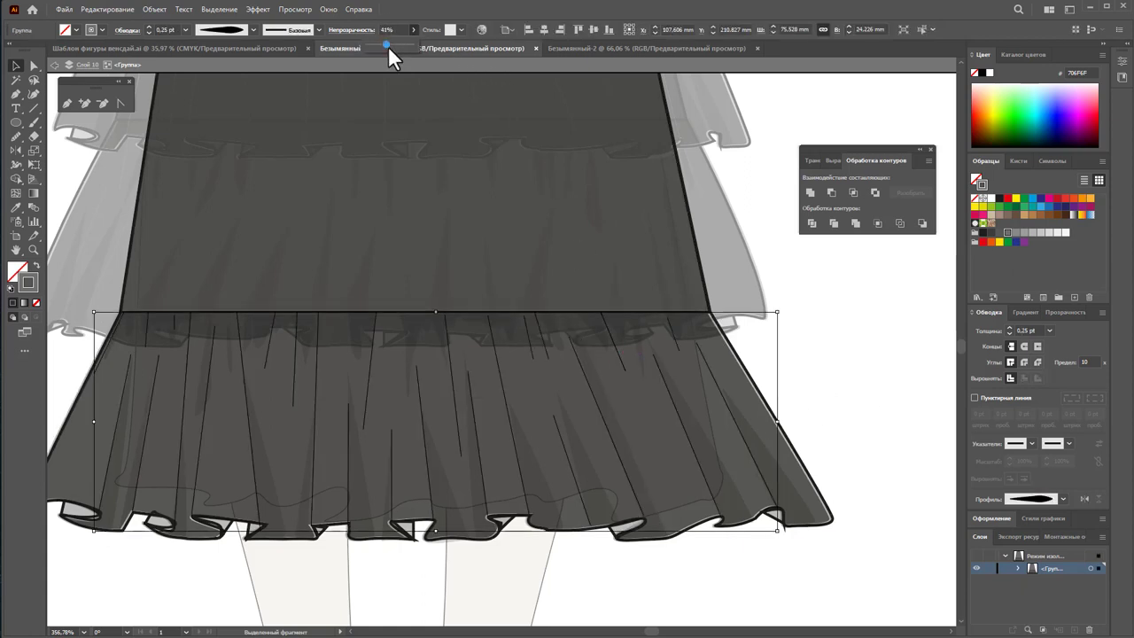
{"action": "double_click", "coordinate": [891, 384]}
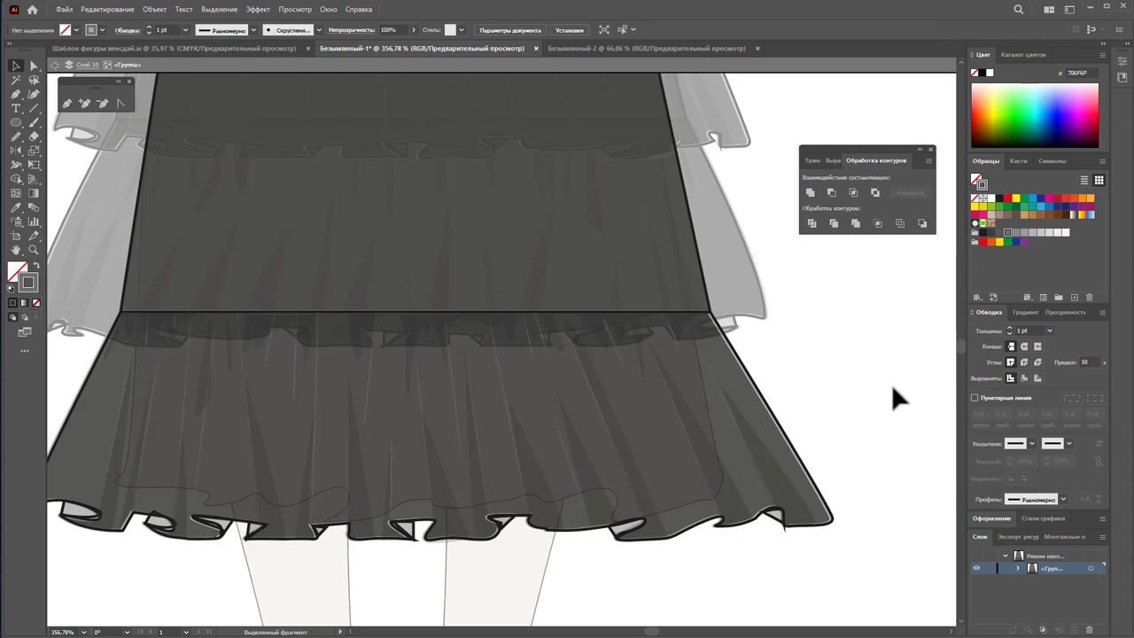
{"action": "scroll", "coordinate": [738, 367], "scroll_direction": "up", "scroll_amount": 2}
{"action": "scroll", "coordinate": [734, 359], "scroll_direction": "up", "scroll_amount": 3}
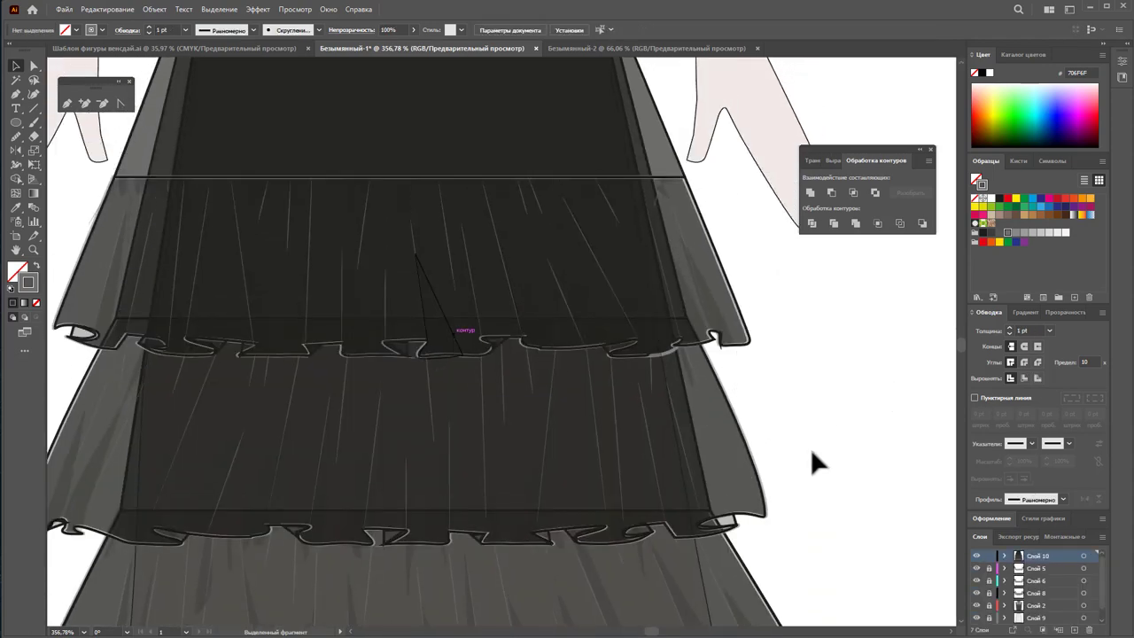
- Isolate the upper skirt tier and select its parts, undoing an accidental move
{"action": "double_click", "coordinate": [704, 252]}
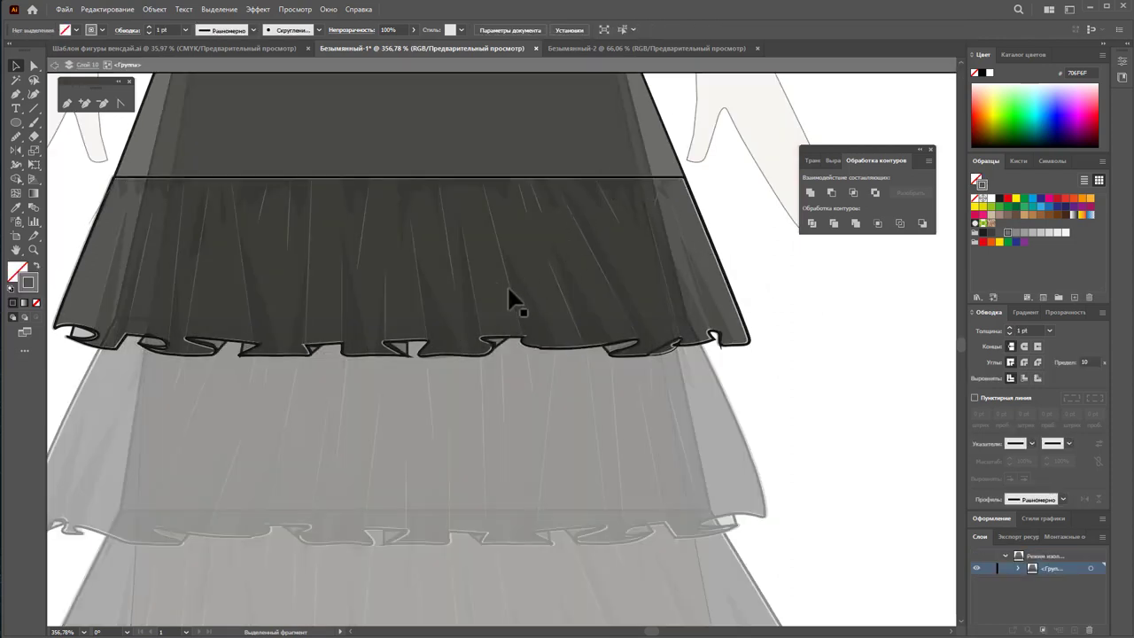
{"action": "left_click_drag", "start_coordinate": [512, 301], "coordinate": [627, 539]}
{"action": "key", "text": "ctrl+z"}
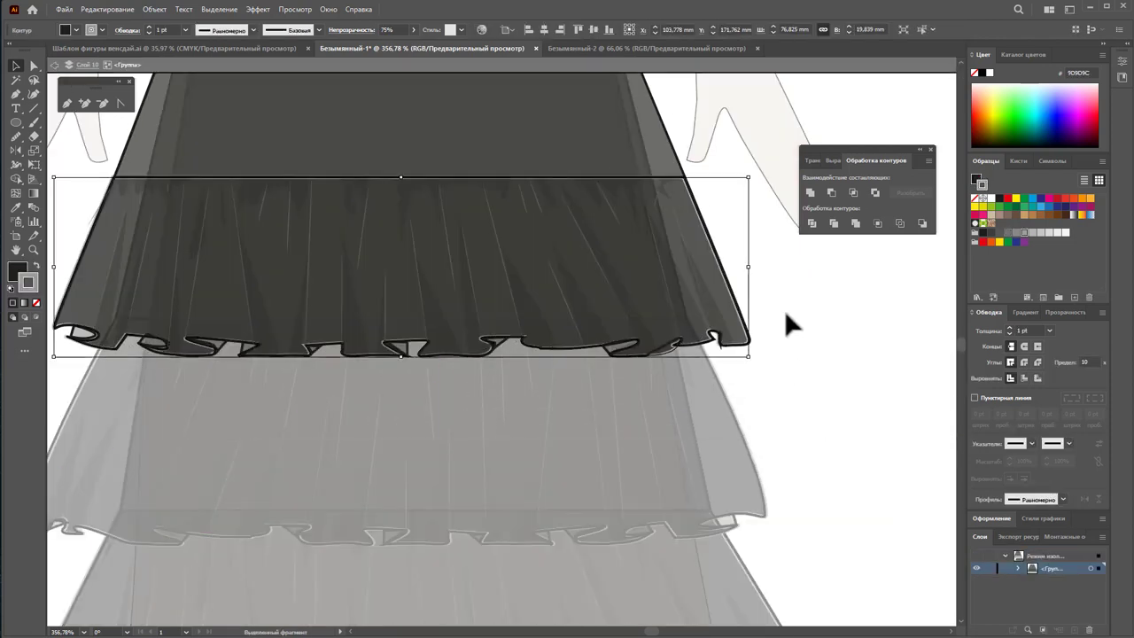
{"action": "left_click", "coordinate": [785, 312]}
{"action": "left_click", "coordinate": [704, 227]}
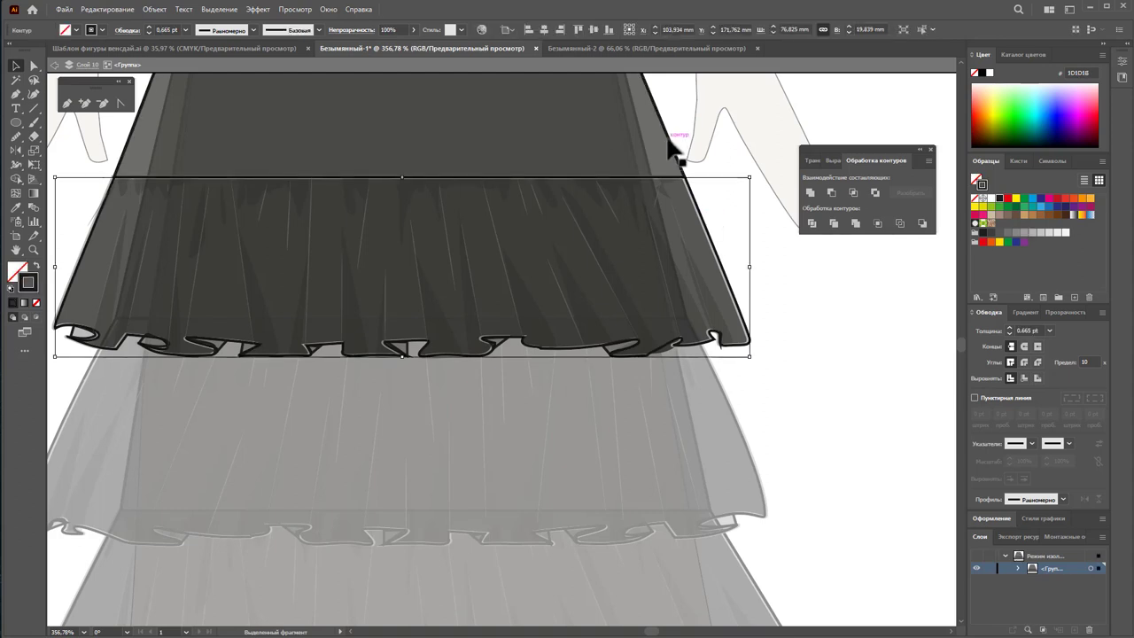
{"action": "left_click", "coordinate": [670, 146]}
{"action": "left_click_drag", "start_coordinate": [254, 76], "coordinate": [614, 347]}
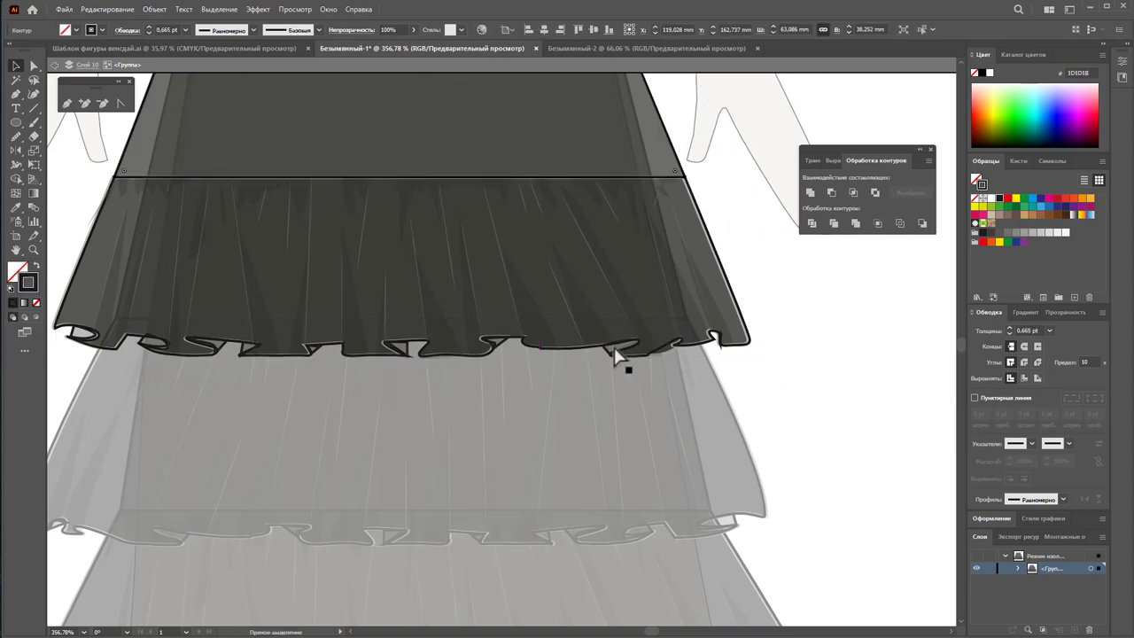
{"action": "key", "text": "v"}
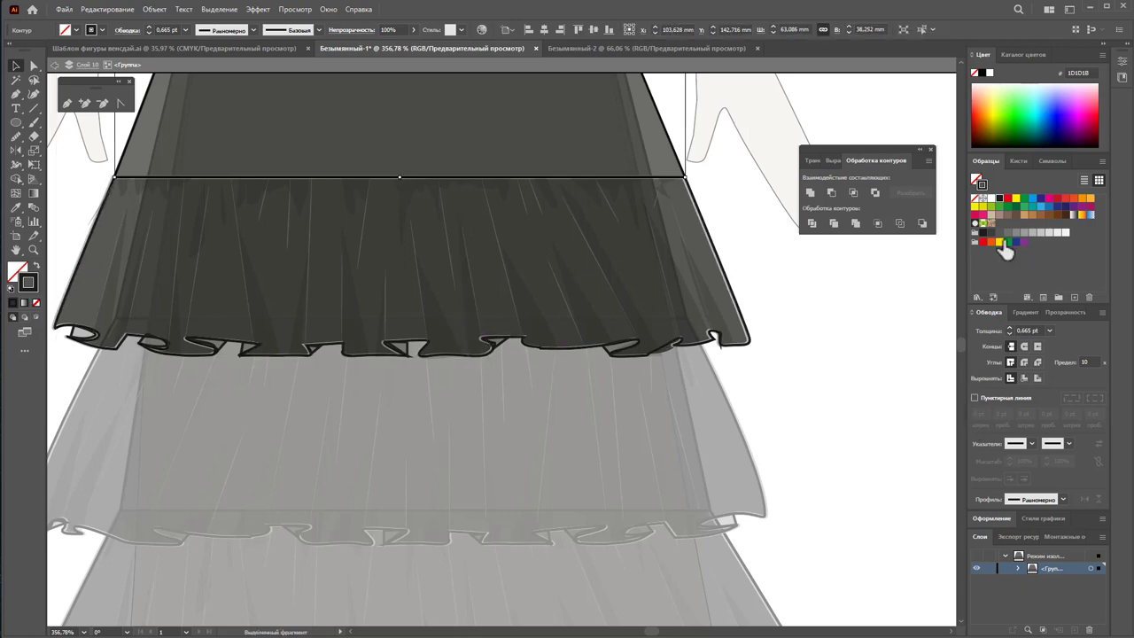
- Give the upper tier's ruffle shape a dark grey 575756 outline
{"action": "left_click", "coordinate": [1000, 234]}
{"action": "scroll", "coordinate": [782, 341], "scroll_direction": "up", "scroll_amount": 3}
{"action": "scroll", "coordinate": [771, 390], "scroll_direction": "up", "scroll_amount": 2}
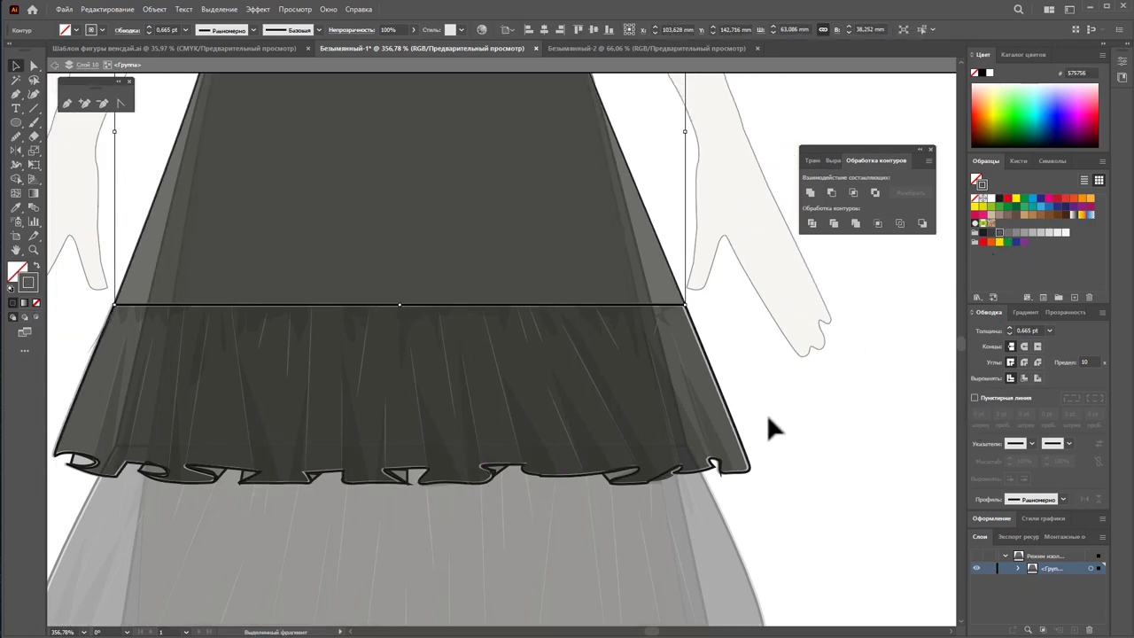
{"action": "left_click", "coordinate": [148, 190]}
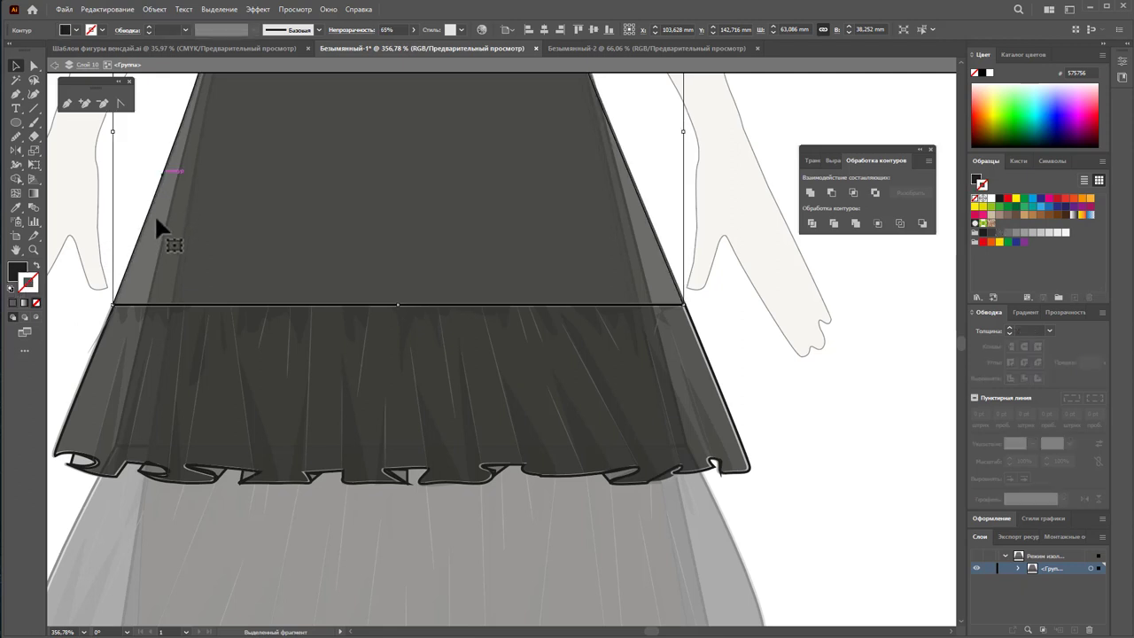
{"action": "left_click", "coordinate": [112, 326]}
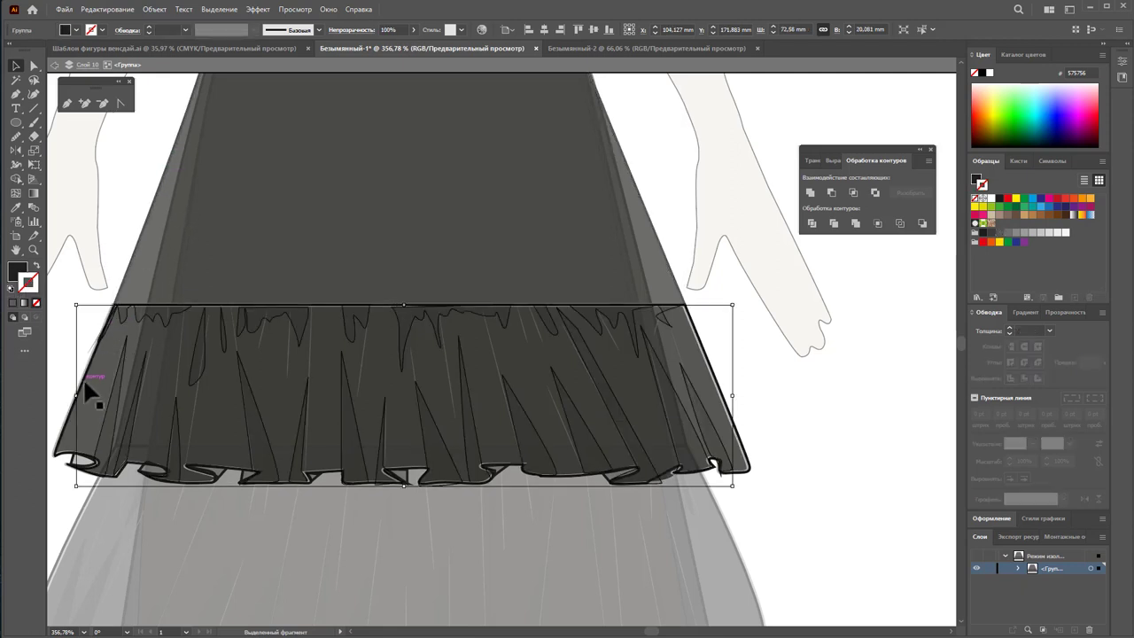
{"action": "left_click", "coordinate": [995, 235]}
{"action": "left_click", "coordinate": [783, 389]}
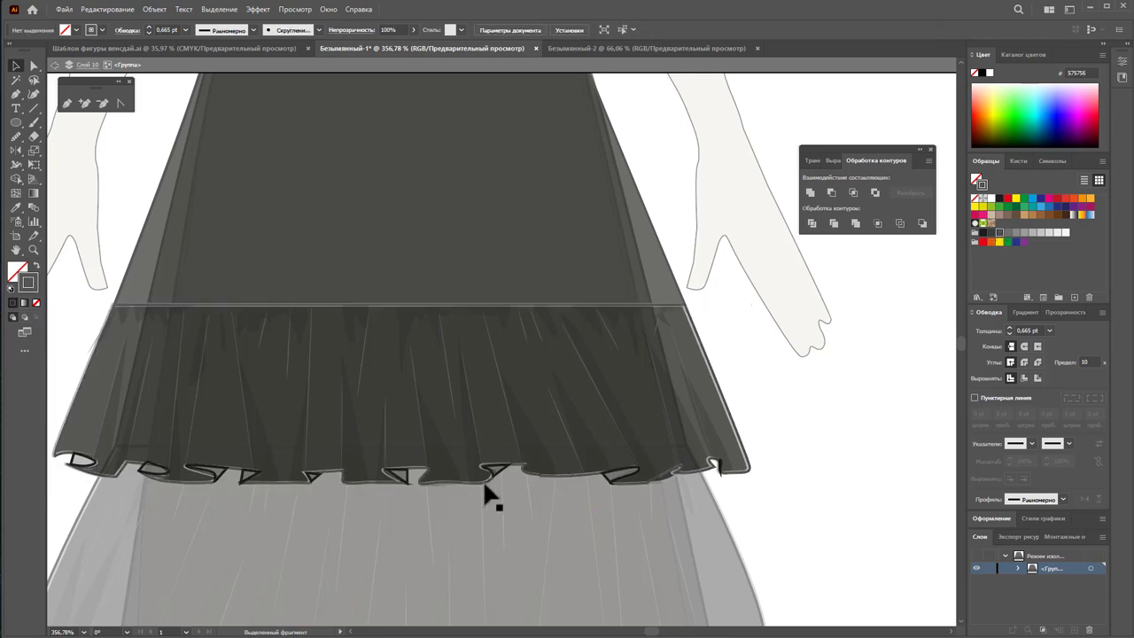
- Give the first set of hem ruffle folds a 575756 grey outline
{"action": "left_click", "coordinate": [508, 486]}
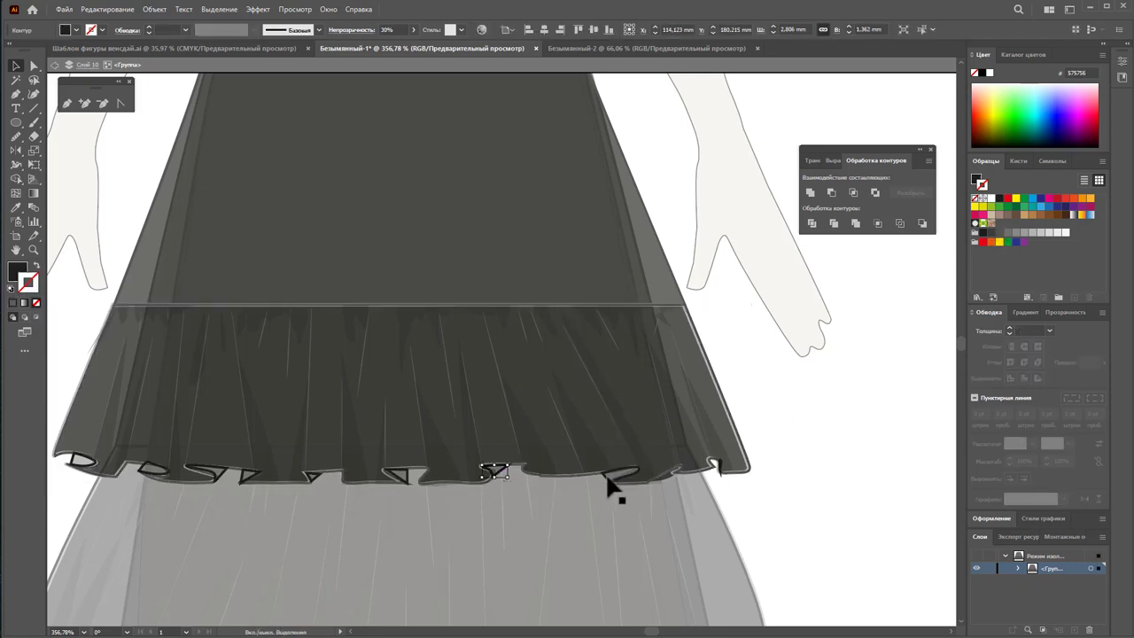
{"action": "left_click", "coordinate": [611, 478], "text": "shift"}
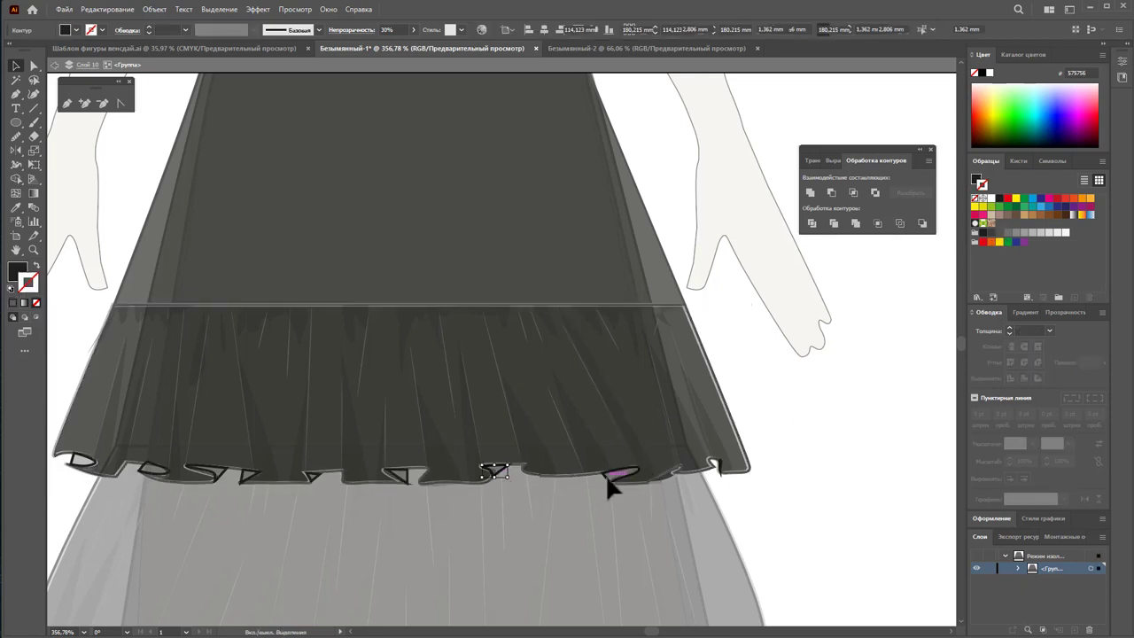
{"action": "left_click", "coordinate": [719, 472], "text": "shift"}
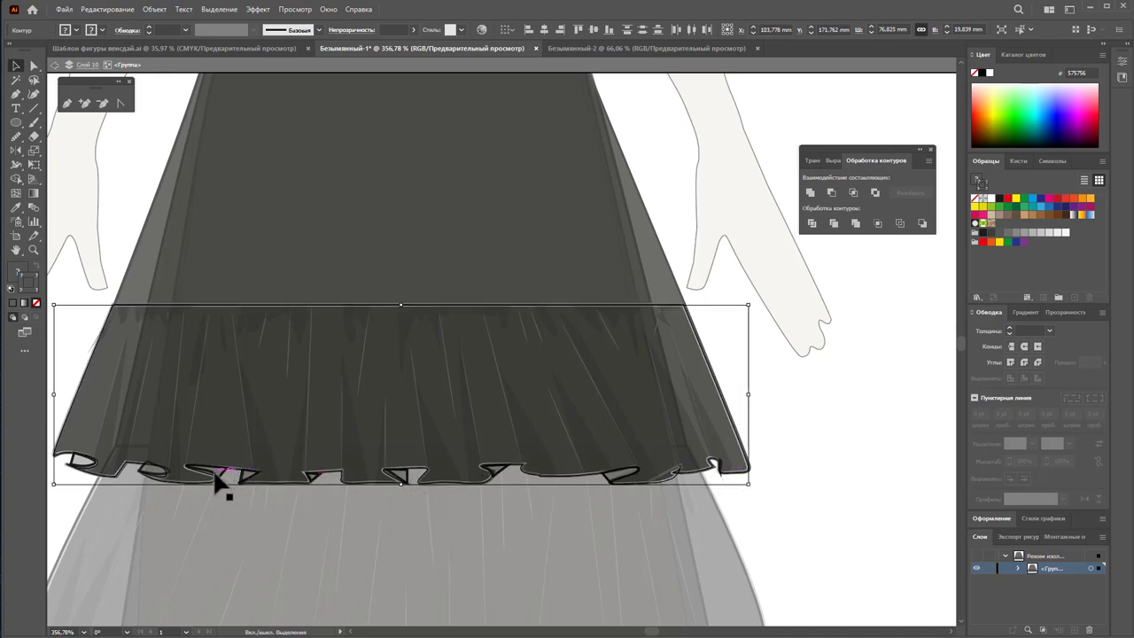
{"action": "left_click", "coordinate": [140, 472], "text": "shift"}
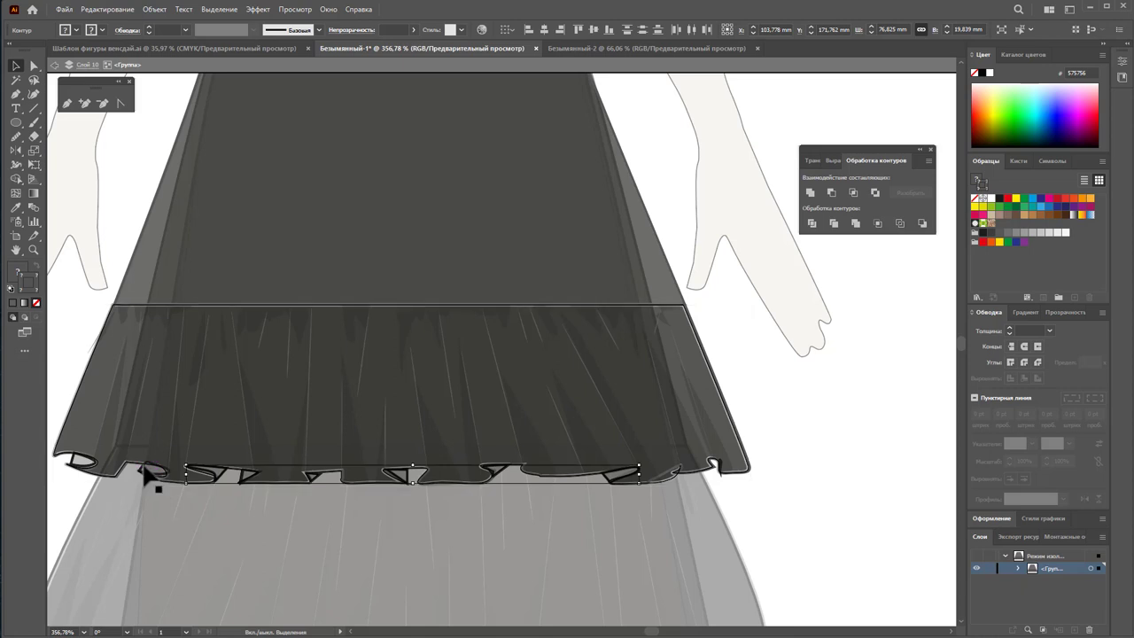
{"action": "left_click", "coordinate": [74, 463], "text": "shift"}
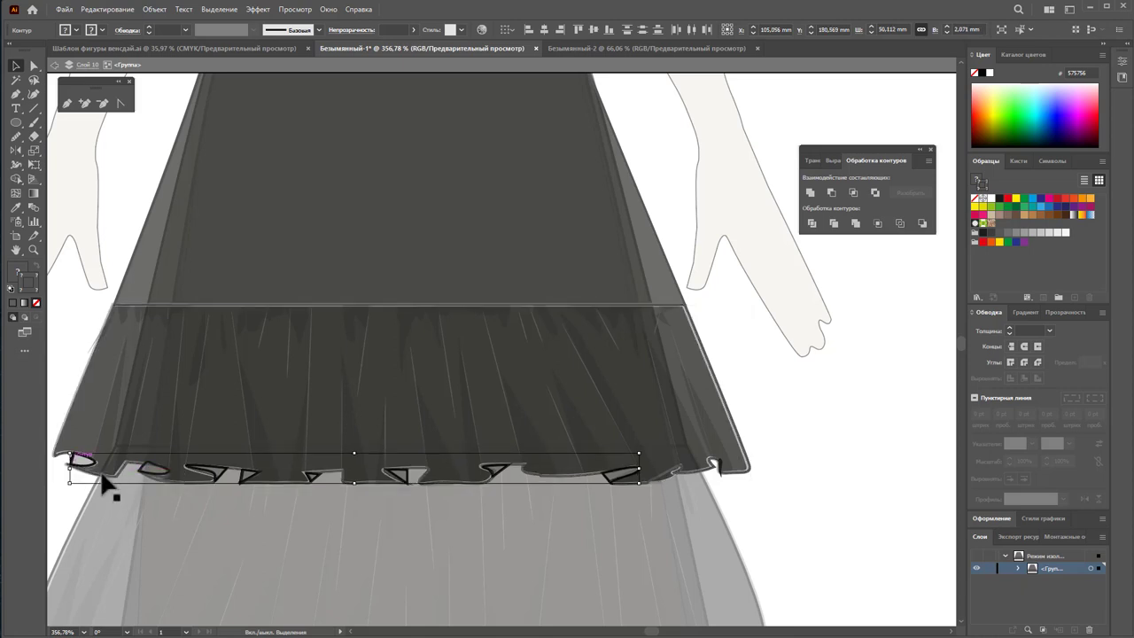
{"action": "left_click", "coordinate": [146, 473], "text": "shift"}
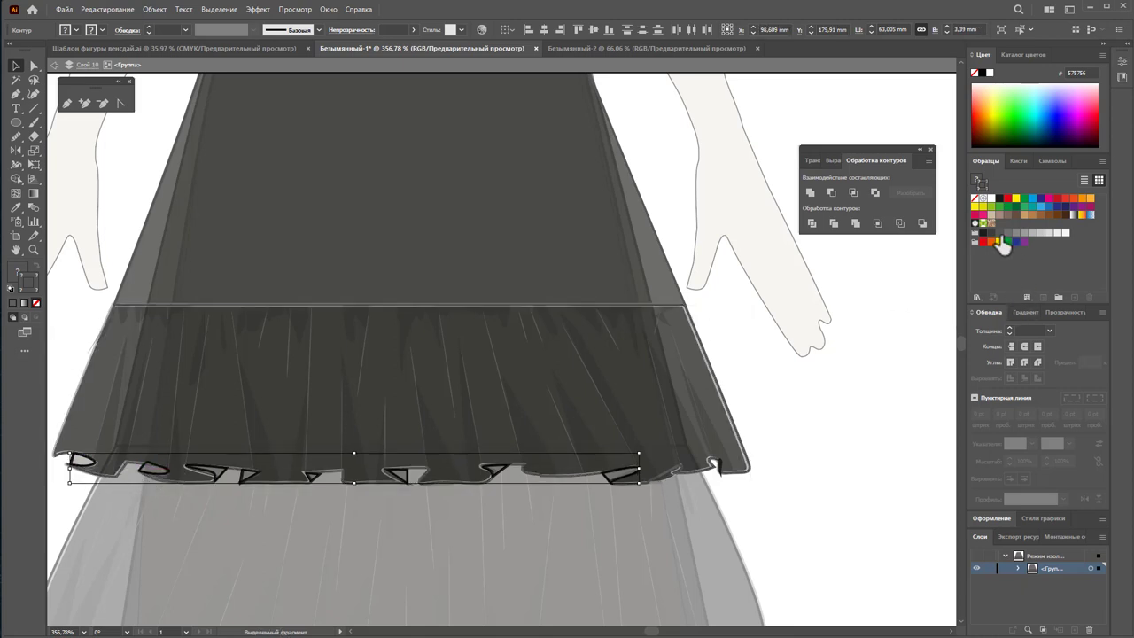
{"action": "left_click", "coordinate": [999, 234]}
{"action": "left_click", "coordinate": [773, 528]}
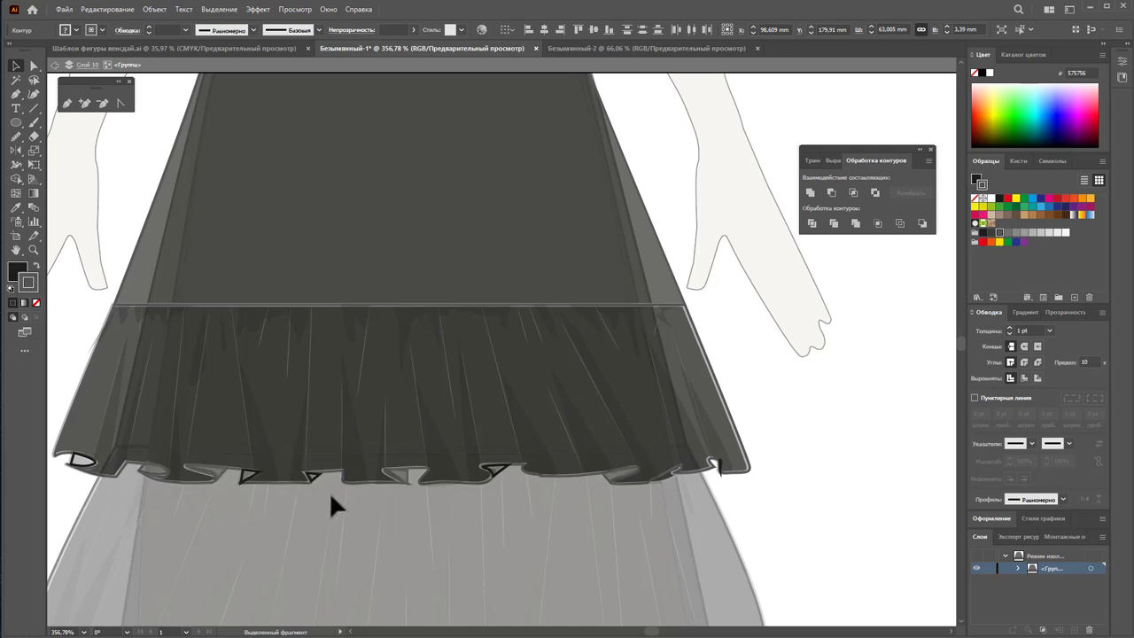
- Outline more hem ruffle folds in 575756 grey, undoing an accidental fold move
{"action": "left_click", "coordinate": [267, 484]}
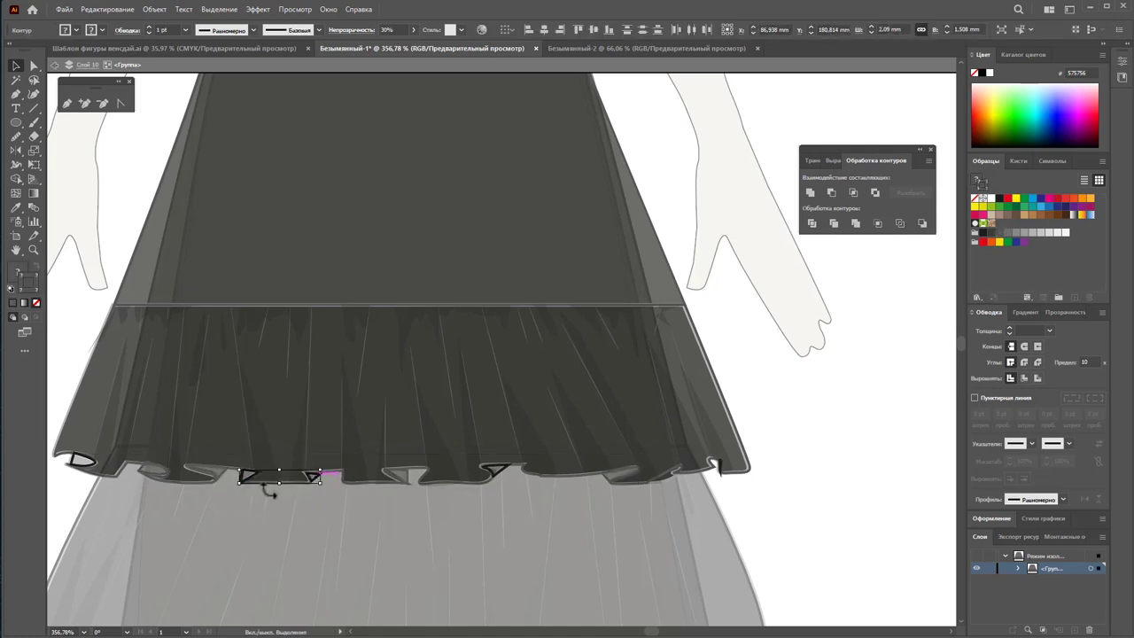
{"action": "left_click", "coordinate": [75, 461], "text": "shift"}
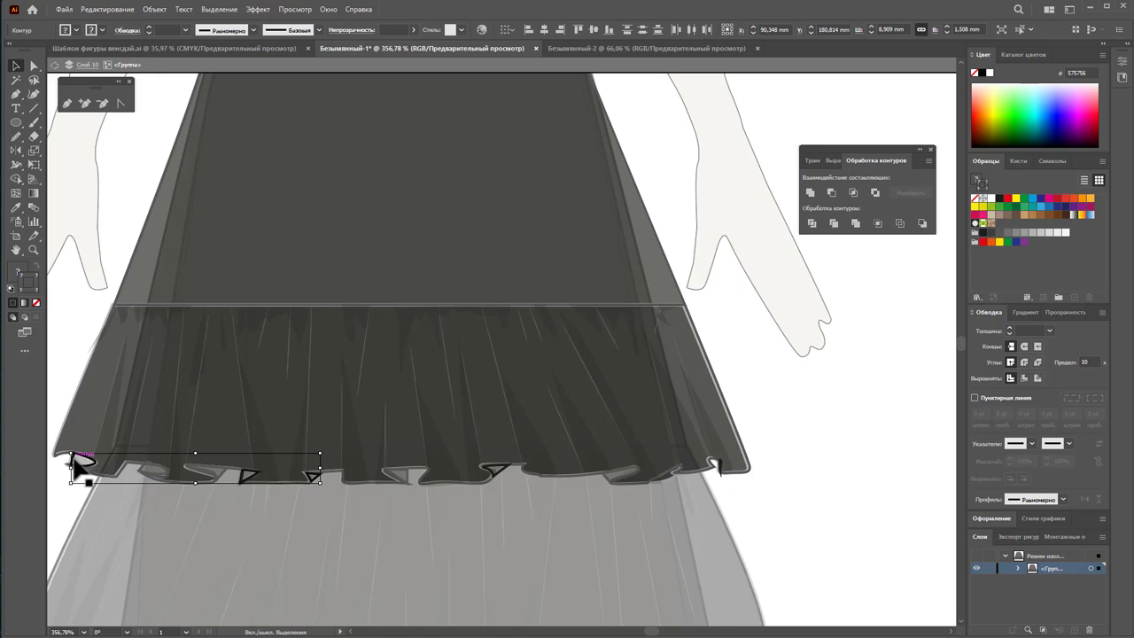
{"action": "left_click", "coordinate": [496, 471], "text": "shift"}
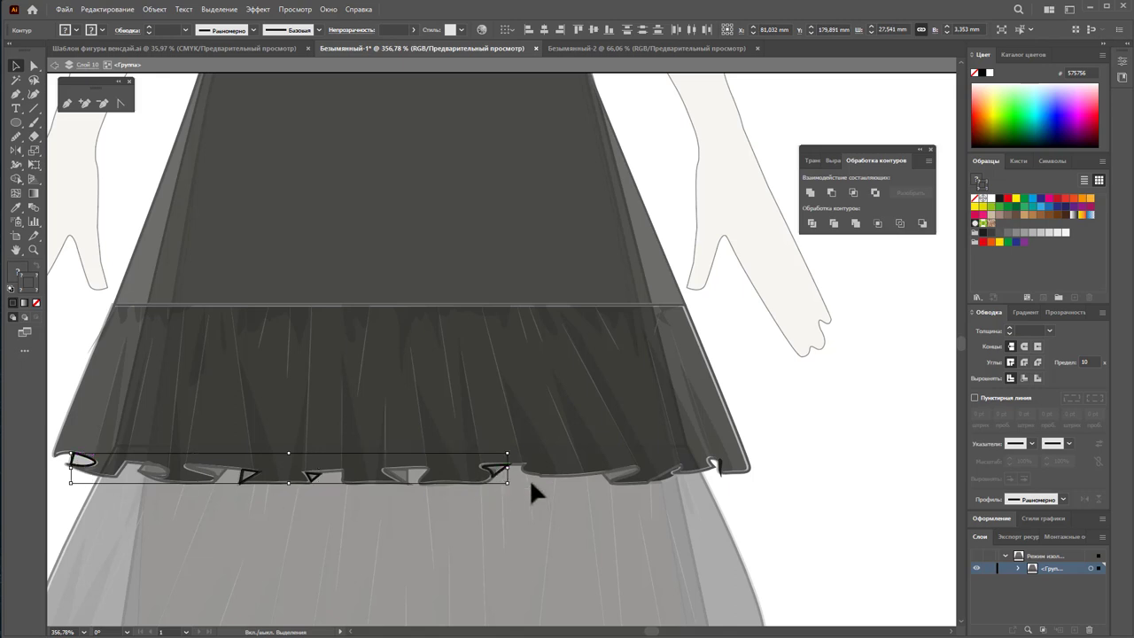
{"action": "left_click", "coordinate": [721, 470], "text": "shift"}
{"action": "left_click", "coordinate": [721, 469], "text": "shift"}
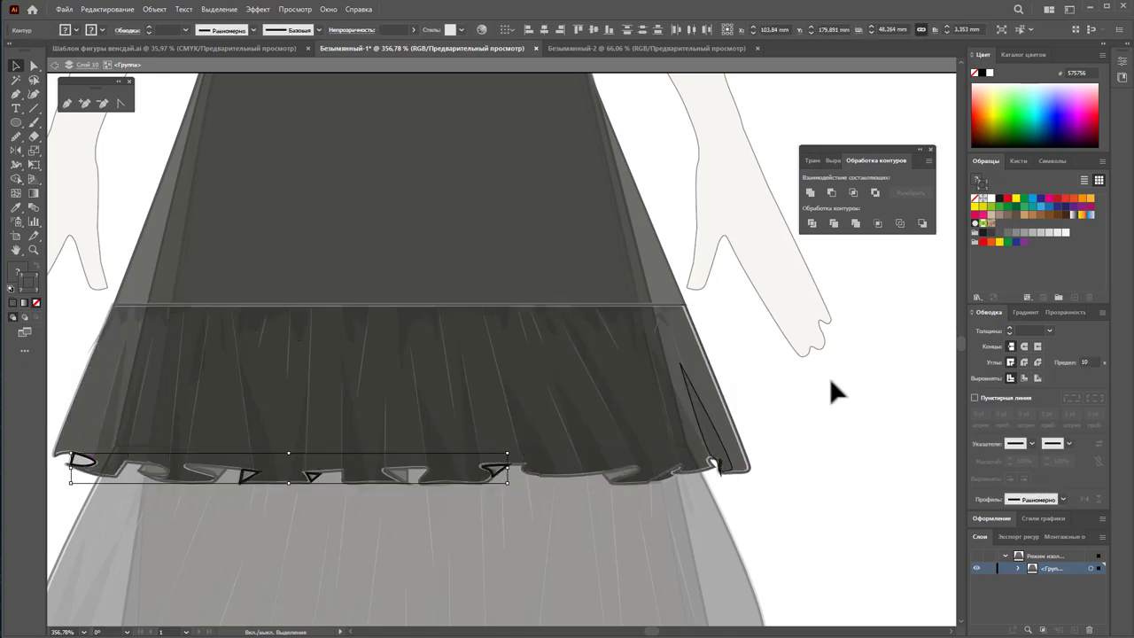
{"action": "left_click", "coordinate": [998, 234]}
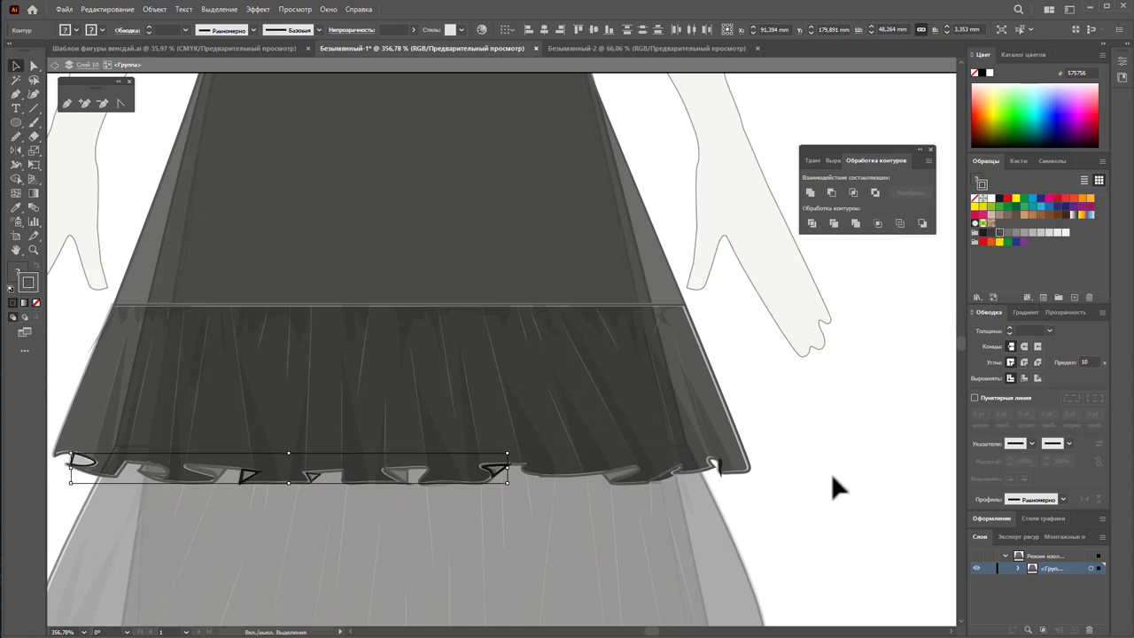
{"action": "left_click", "coordinate": [832, 476]}
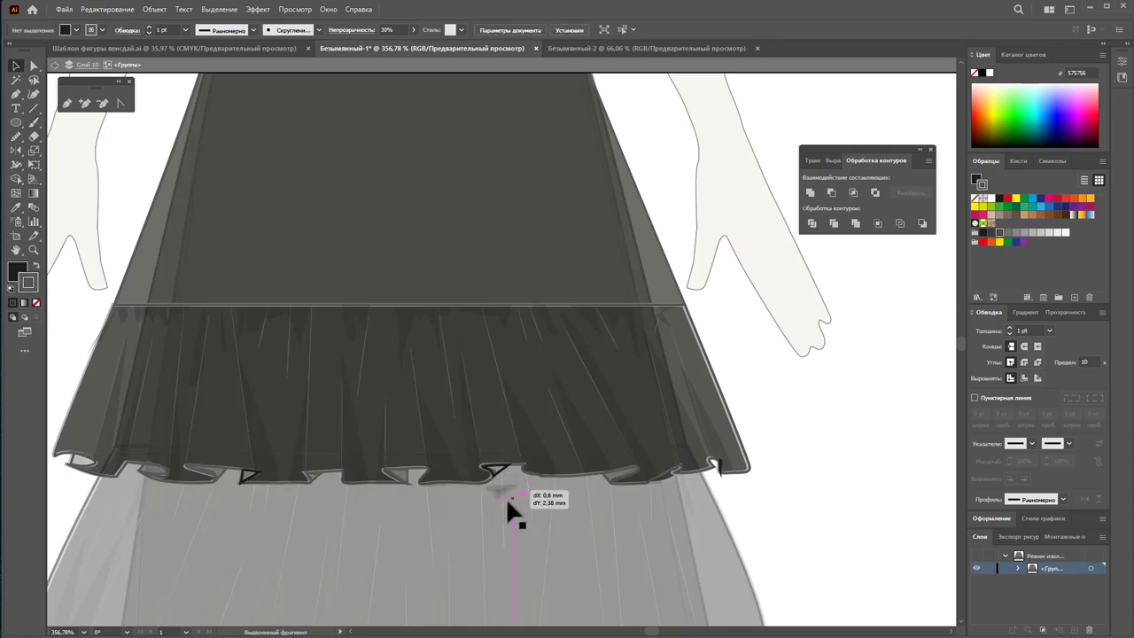
{"action": "left_click_drag", "start_coordinate": [508, 503], "coordinate": [507, 530]}
{"action": "key", "text": "ctrl+z"}
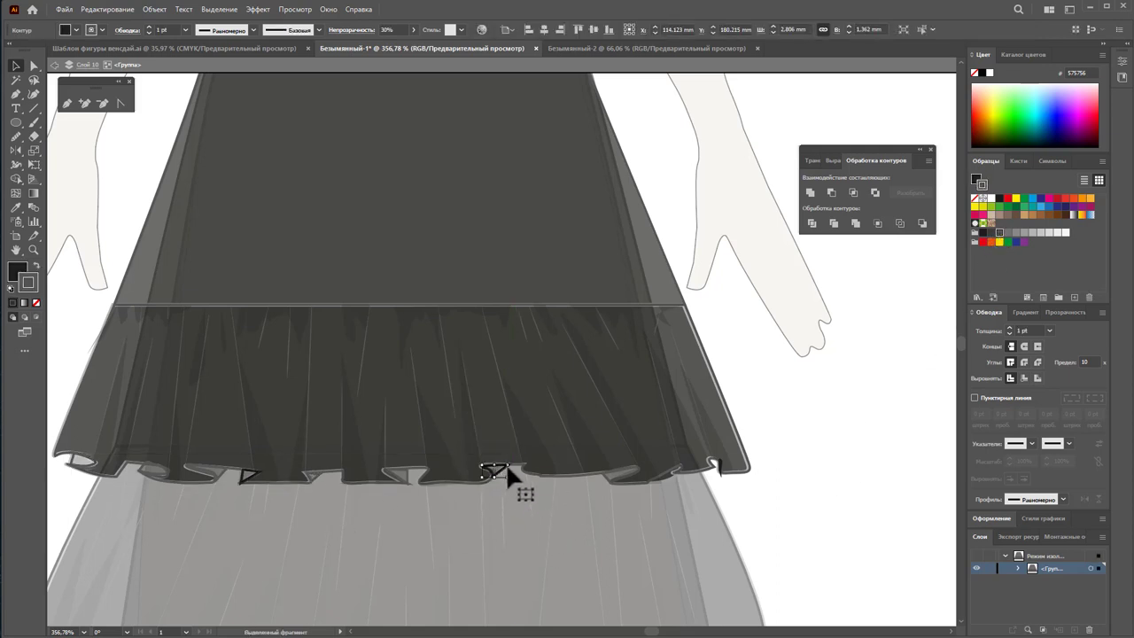
{"action": "key", "text": "ctrl+shift+a"}
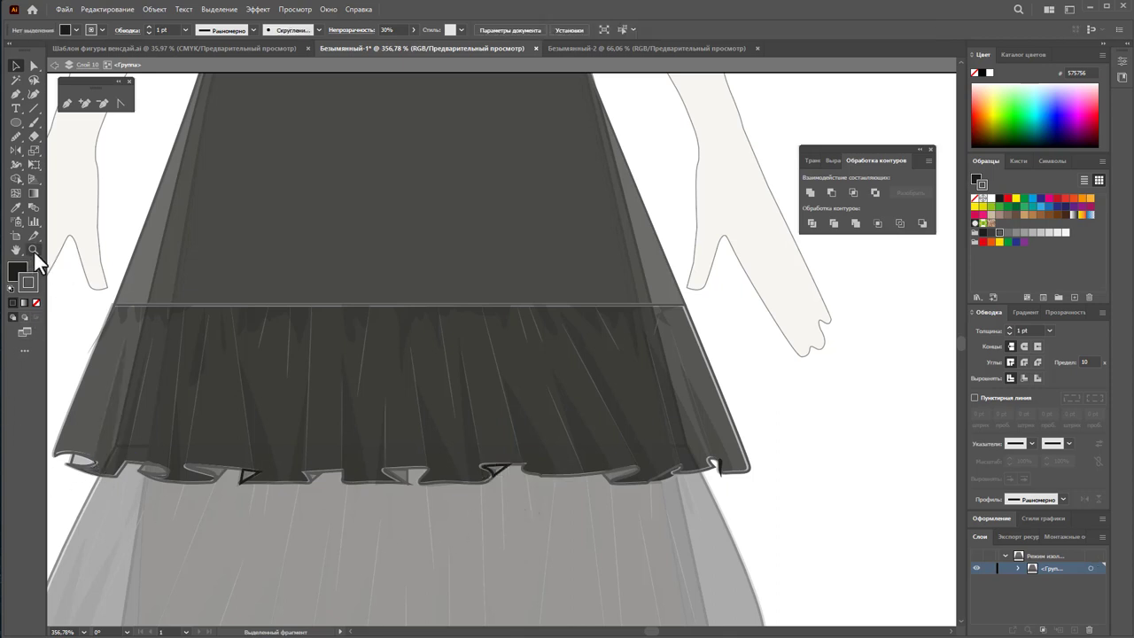
- Zoom in on the hem and recolour a triangular fold notch's outline to 575756
{"action": "left_click", "coordinate": [34, 250]}
{"action": "left_click_drag", "start_coordinate": [253, 476], "coordinate": [501, 419]}
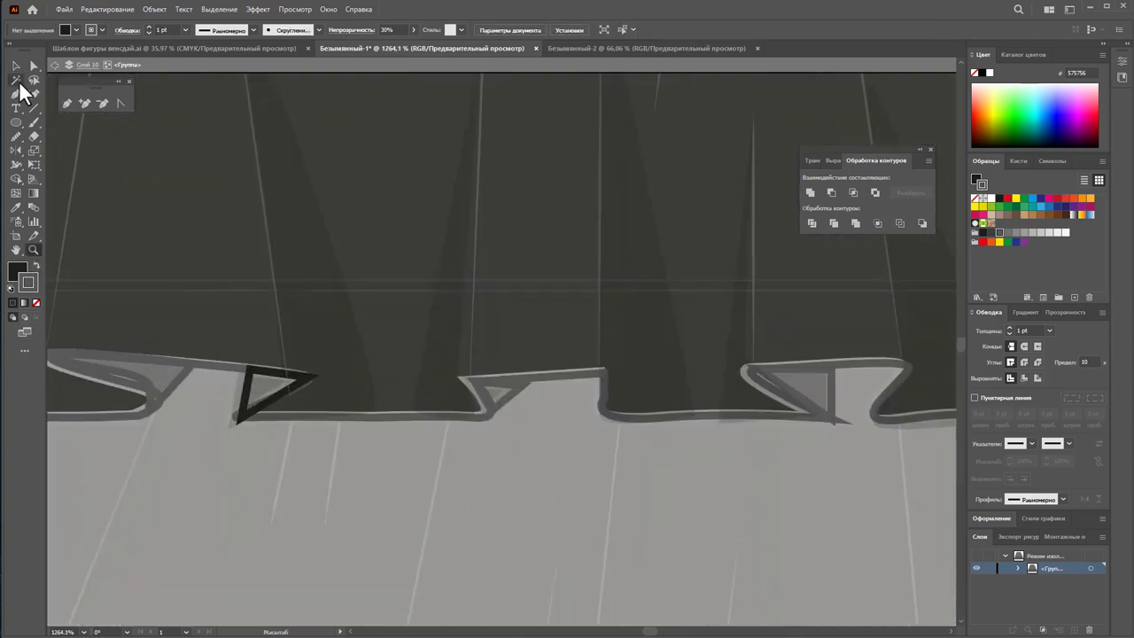
{"action": "left_click", "coordinate": [16, 66]}
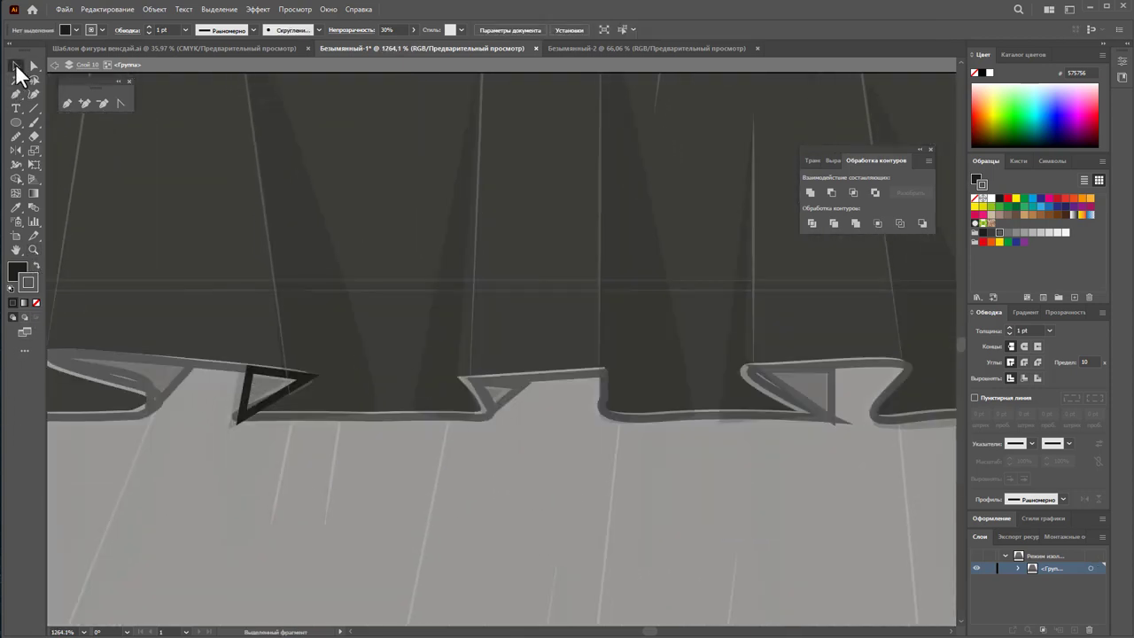
{"action": "left_click", "coordinate": [265, 379]}
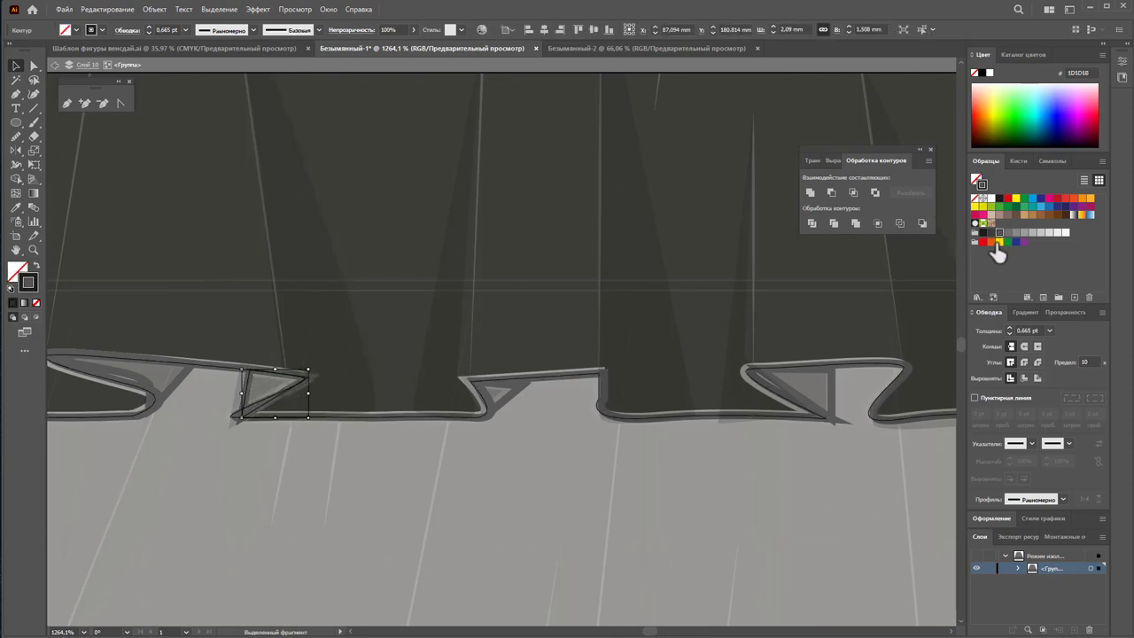
{"action": "left_click", "coordinate": [992, 232]}
- Give the black notch near the skirt's right edge a 575756 grey outline
{"action": "left_click_drag", "start_coordinate": [652, 632], "coordinate": [656, 634]}
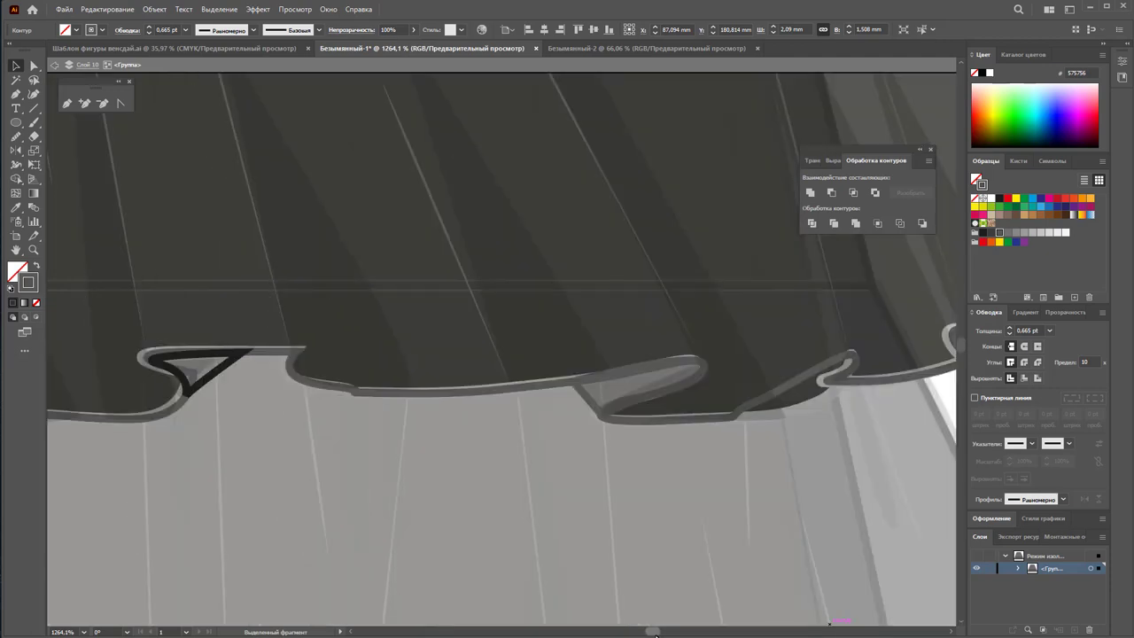
{"action": "left_click_drag", "start_coordinate": [656, 635], "coordinate": [651, 632]}
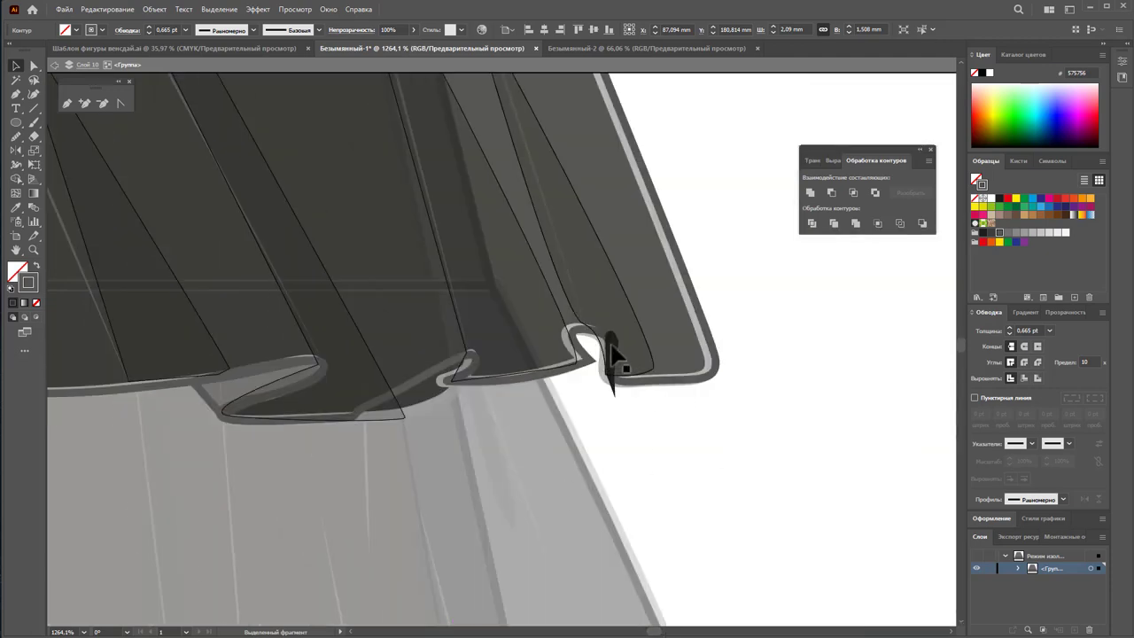
{"action": "left_click_drag", "start_coordinate": [48, 75], "coordinate": [716, 483]}
{"action": "left_click", "coordinate": [715, 482]}
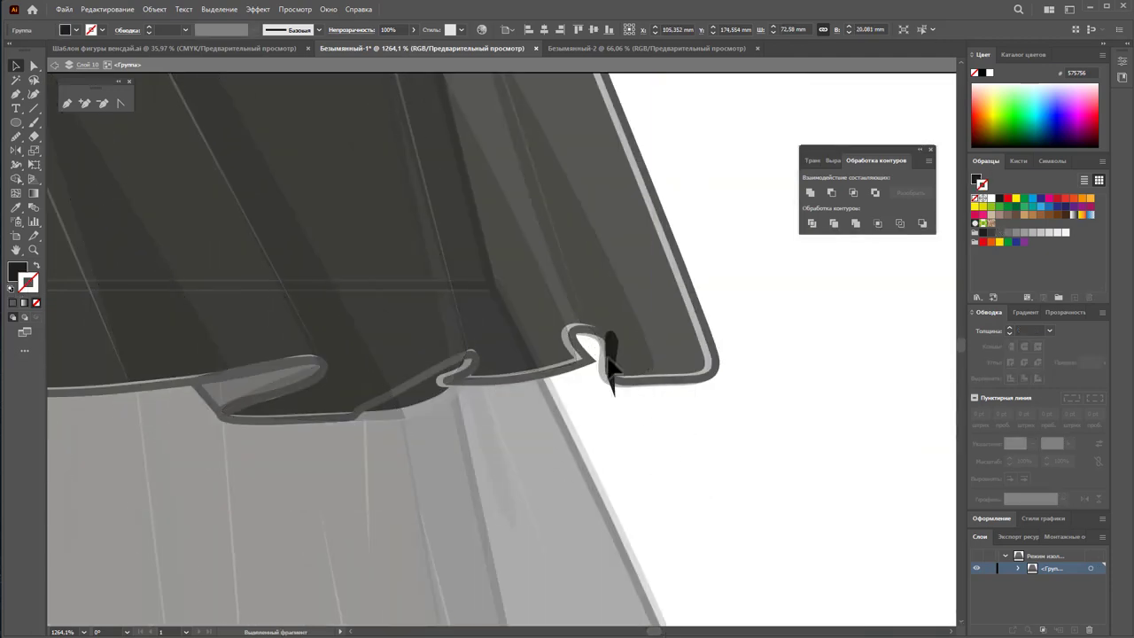
{"action": "left_click", "coordinate": [610, 356]}
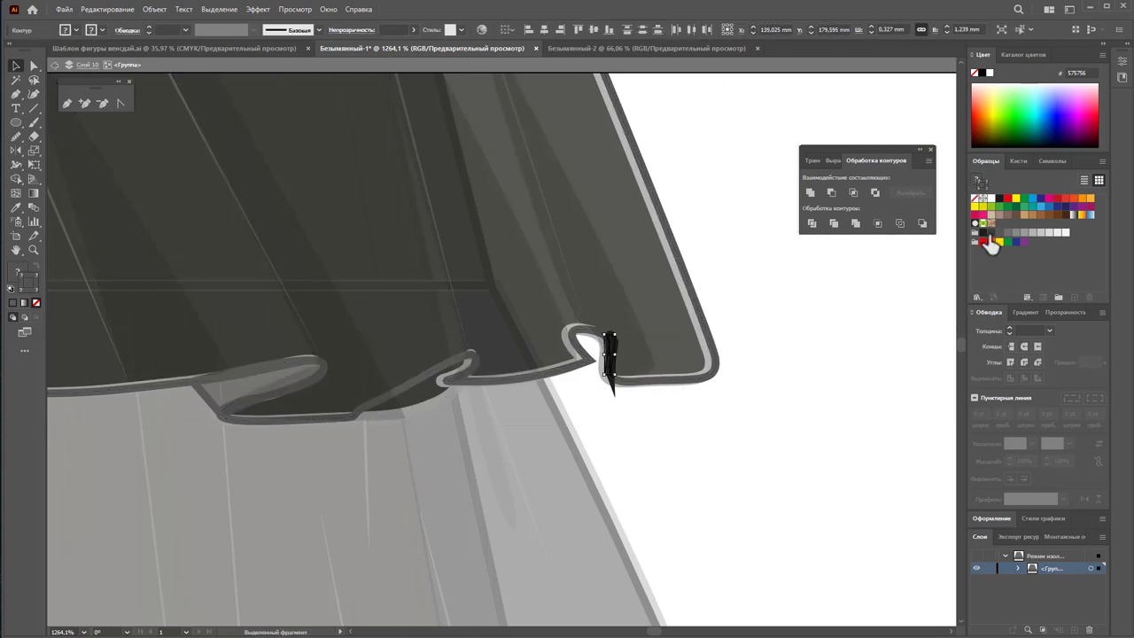
{"action": "left_click", "coordinate": [998, 234]}
{"action": "left_click_drag", "start_coordinate": [702, 632], "coordinate": [653, 633]}
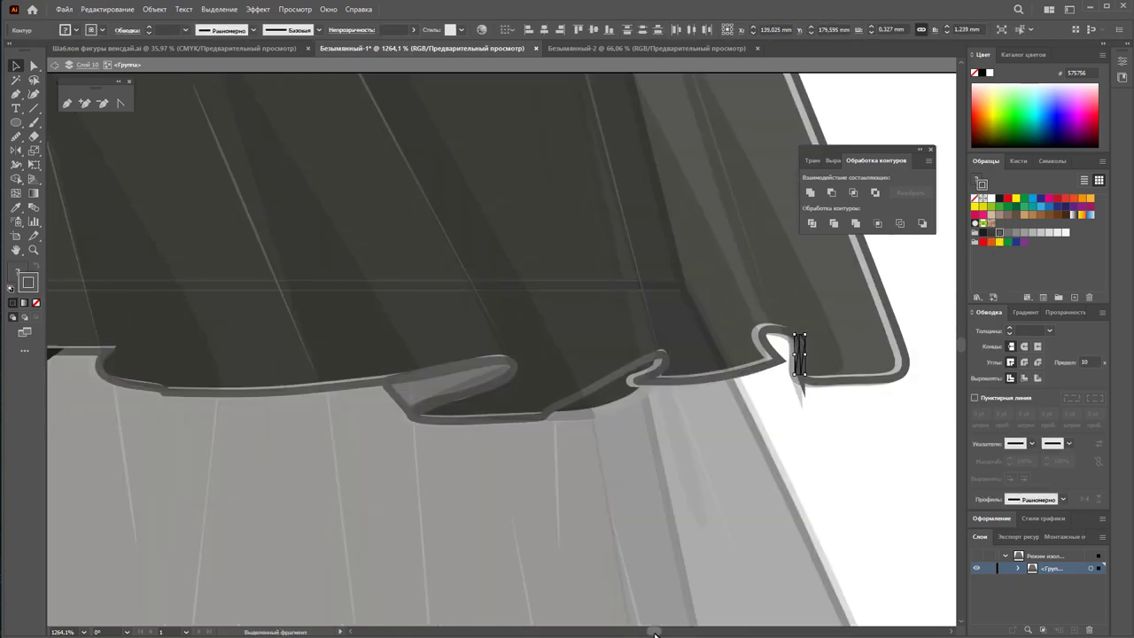
{"action": "left_click", "coordinate": [609, 367]}
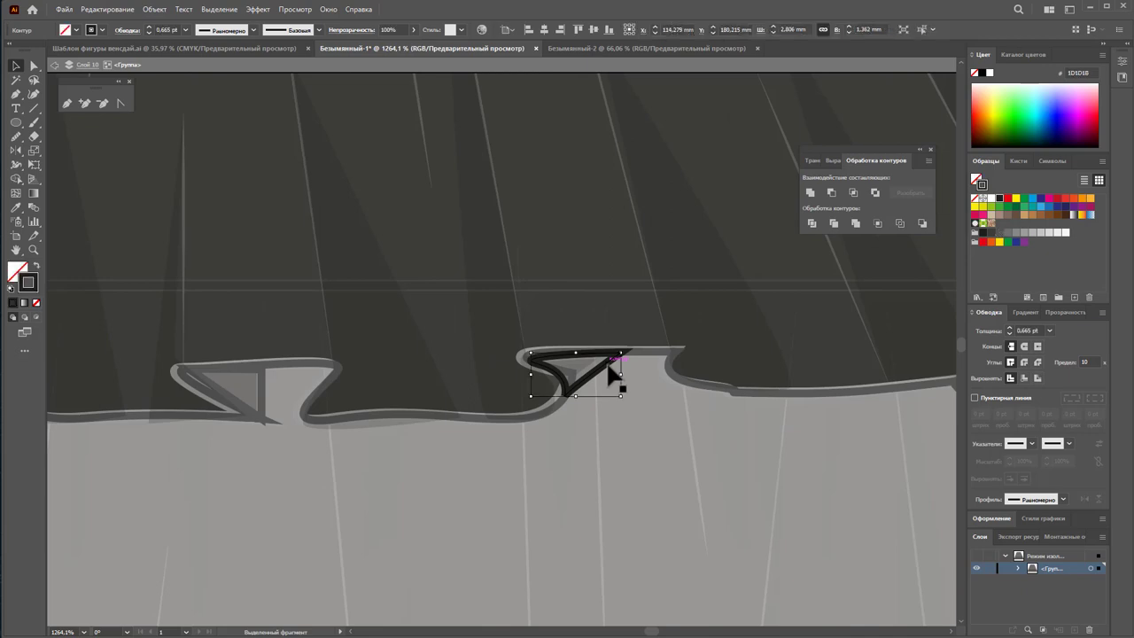
{"action": "left_click", "coordinate": [670, 476]}
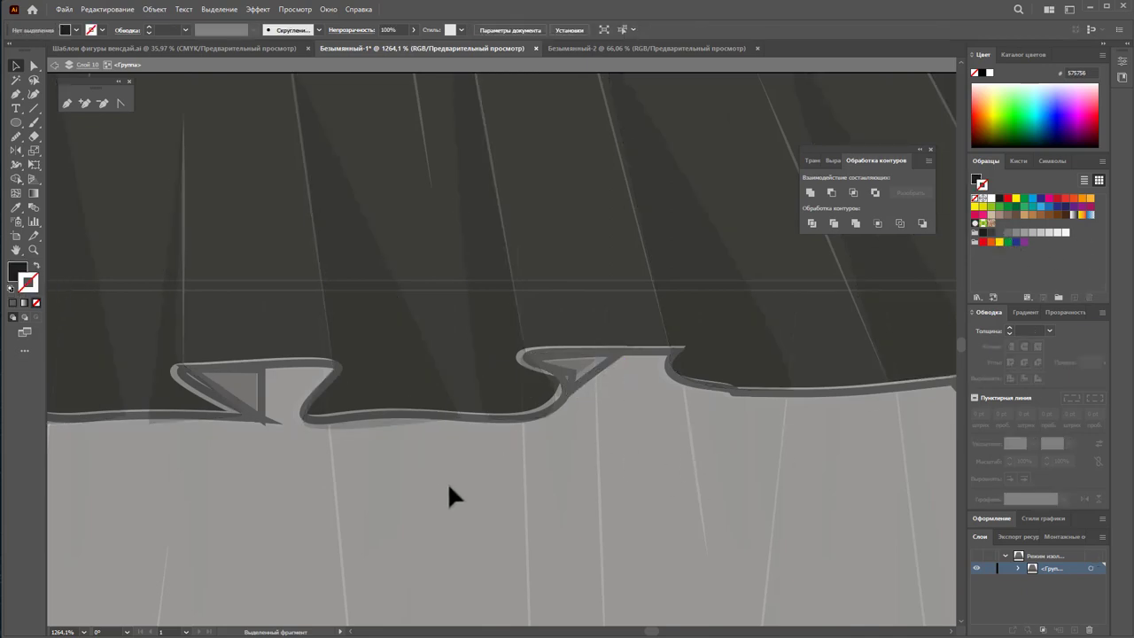
- Zoom out to the whole skirt and exit isolation mode
{"action": "key", "text": "z"}
{"action": "left_click", "coordinate": [469, 475], "text": "alt"}
{"action": "left_click", "coordinate": [464, 423], "text": "alt"}
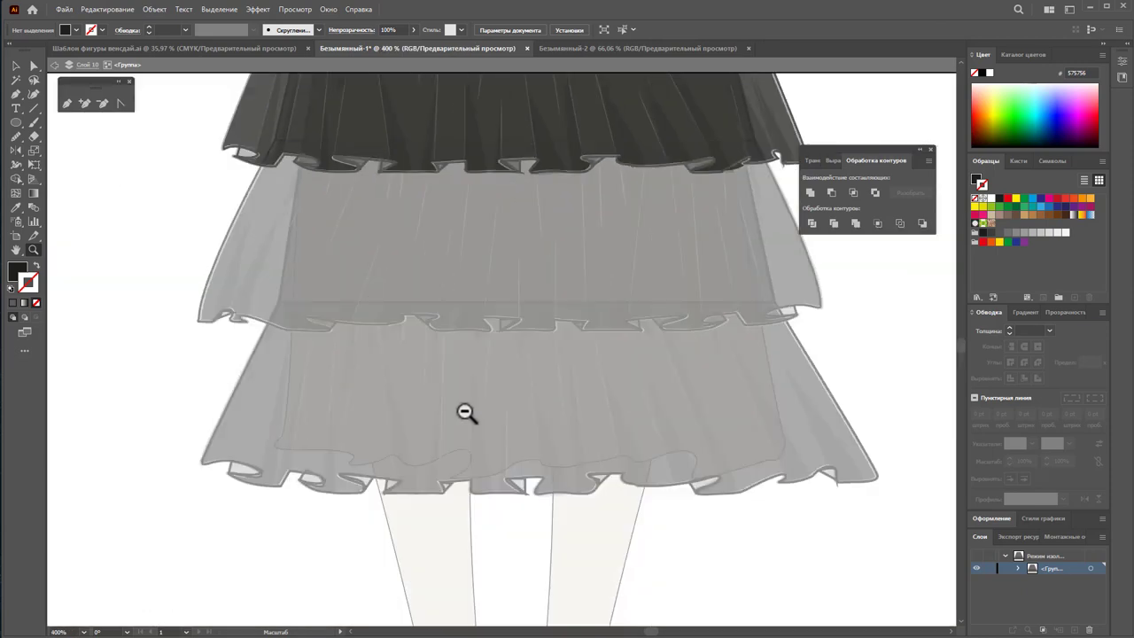
{"action": "left_click", "coordinate": [464, 414], "text": "alt"}
{"action": "left_click", "coordinate": [602, 390]}
{"action": "left_click", "coordinate": [16, 66]}
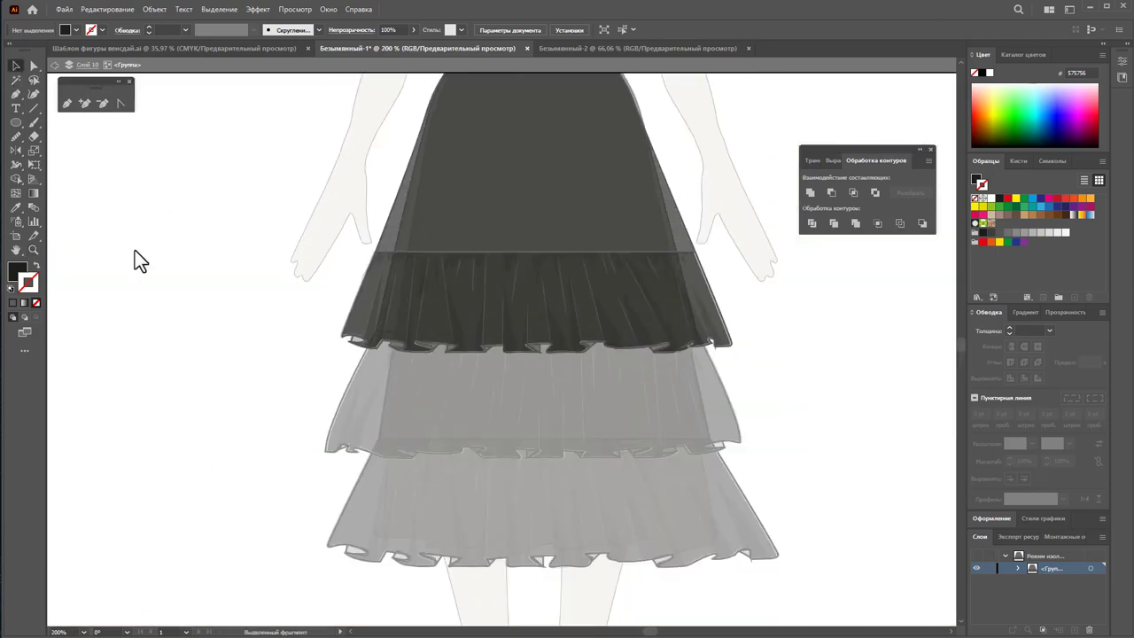
{"action": "double_click", "coordinate": [167, 324]}
{"action": "scroll", "coordinate": [761, 477], "scroll_direction": "up", "scroll_amount": 2}
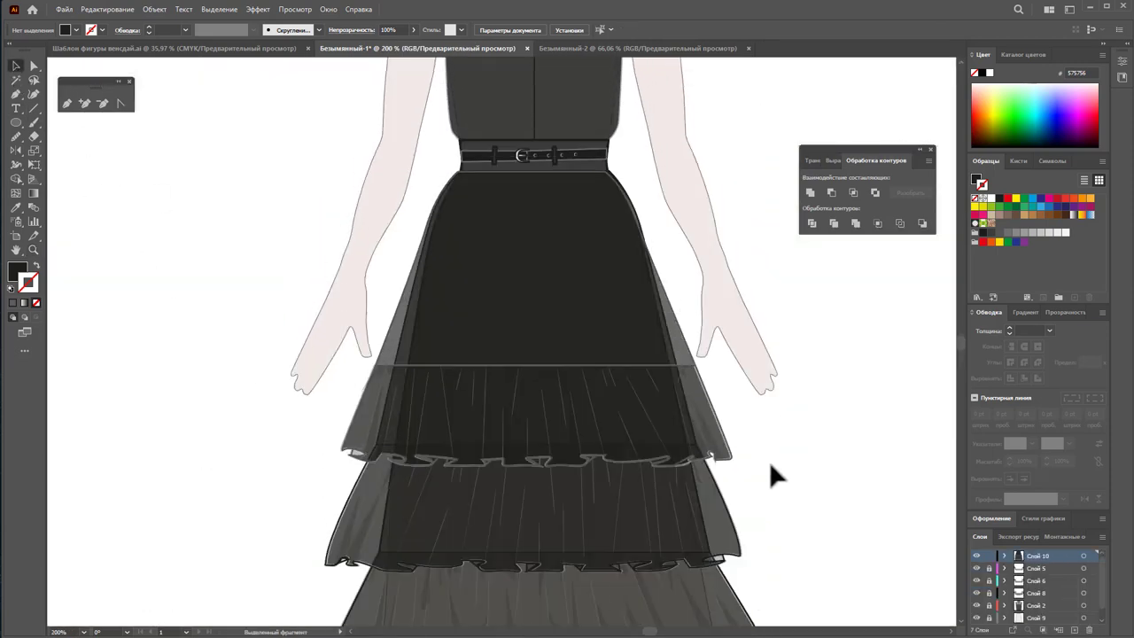
{"action": "scroll", "coordinate": [767, 469], "scroll_direction": "down", "scroll_amount": 1}
{"action": "scroll", "coordinate": [761, 487], "scroll_direction": "down", "scroll_amount": 2}
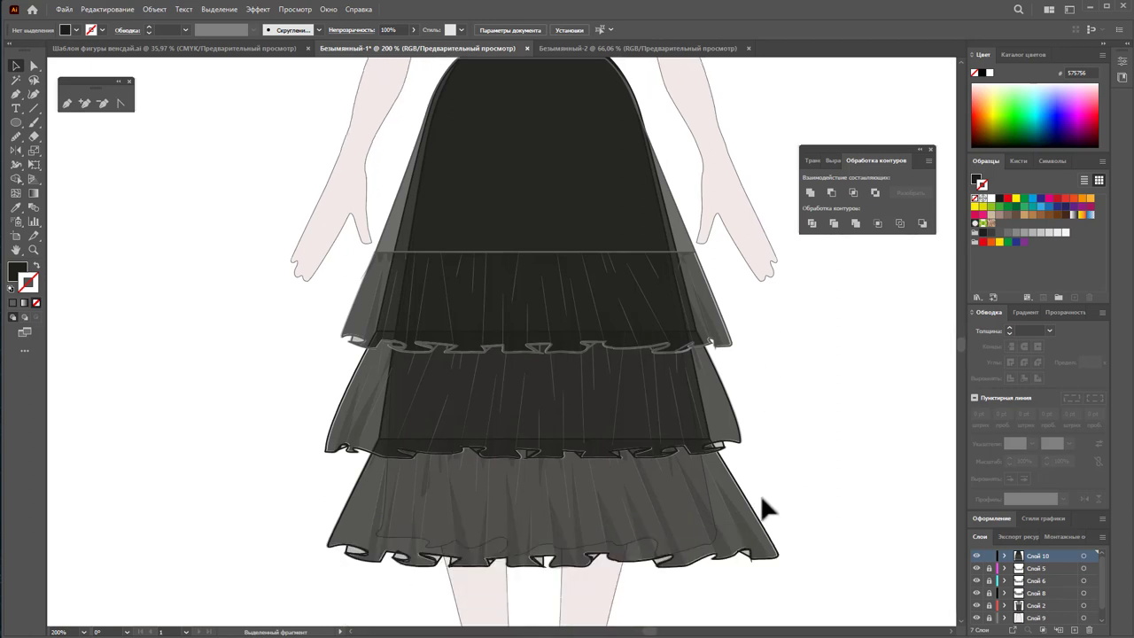
{"action": "scroll", "coordinate": [763, 507], "scroll_direction": "down", "scroll_amount": 1}
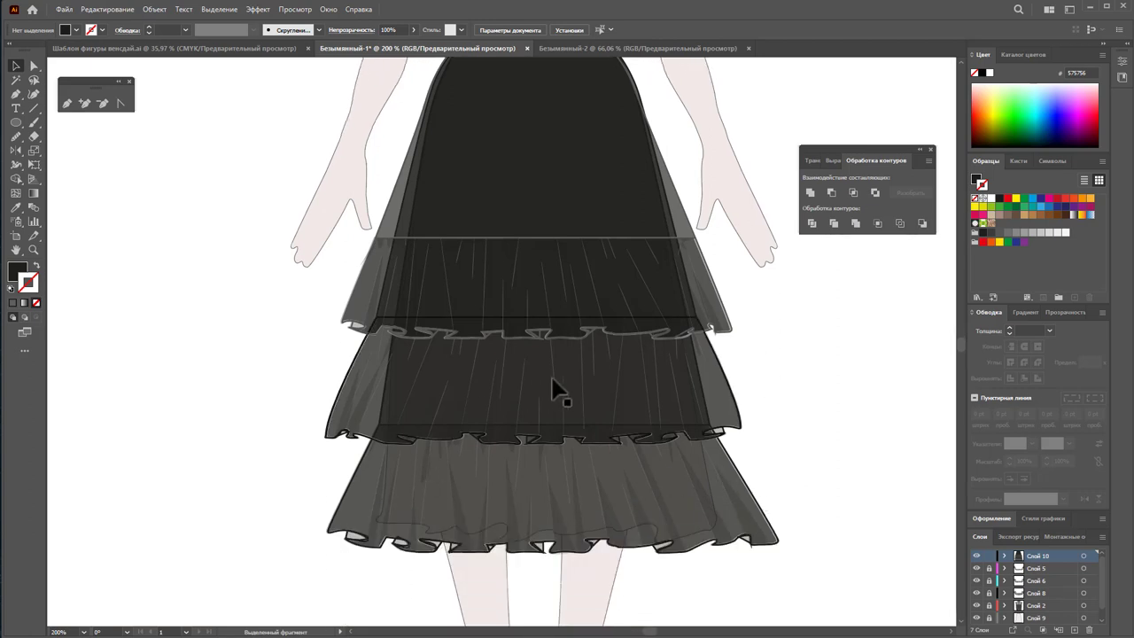
{"action": "scroll", "coordinate": [531, 416], "scroll_direction": "up", "scroll_amount": 3}
{"action": "double_click", "coordinate": [207, 298]}
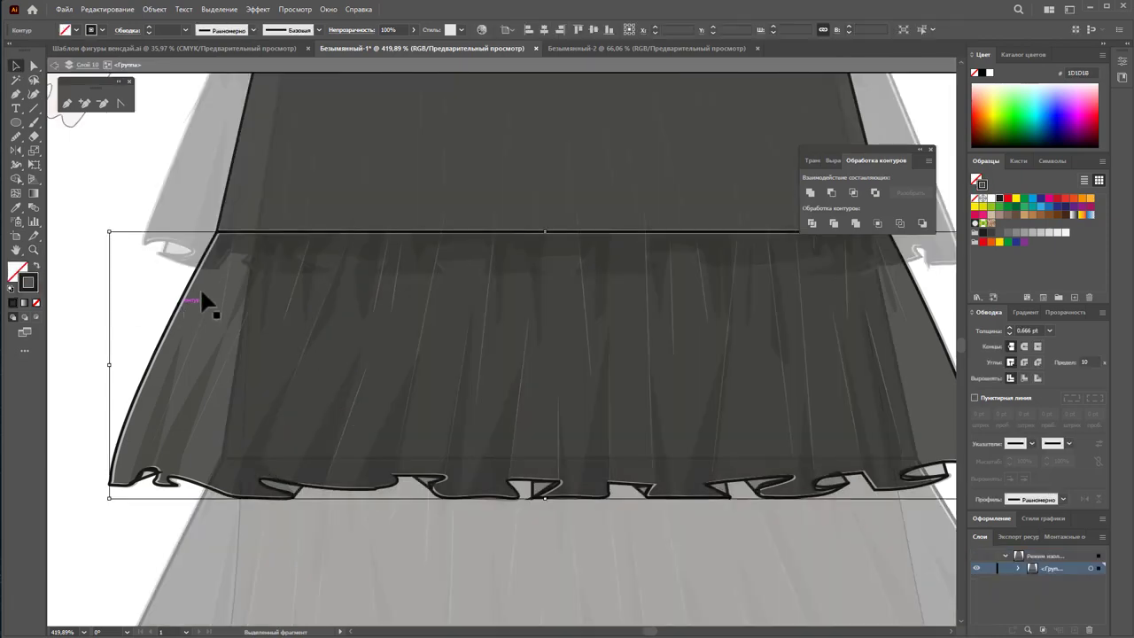
{"action": "left_click", "coordinate": [660, 493]}
{"action": "left_click_drag", "start_coordinate": [753, 498], "coordinate": [68, 309]}
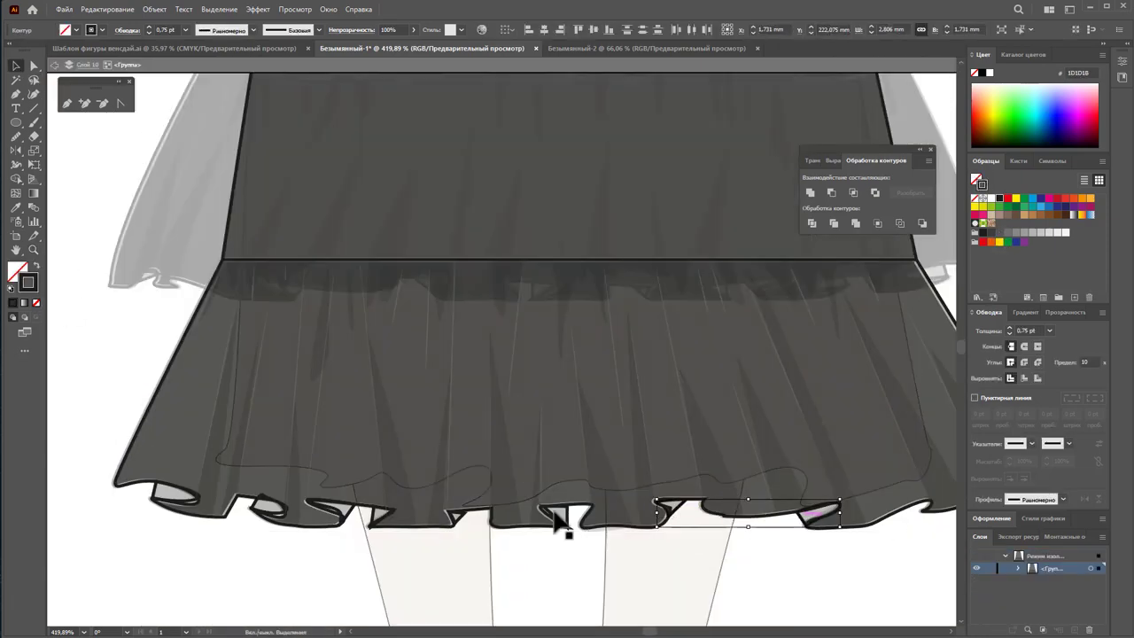
{"action": "left_click_drag", "start_coordinate": [717, 523], "coordinate": [151, 483]}
{"action": "key", "text": "ctrl+shift+a"}
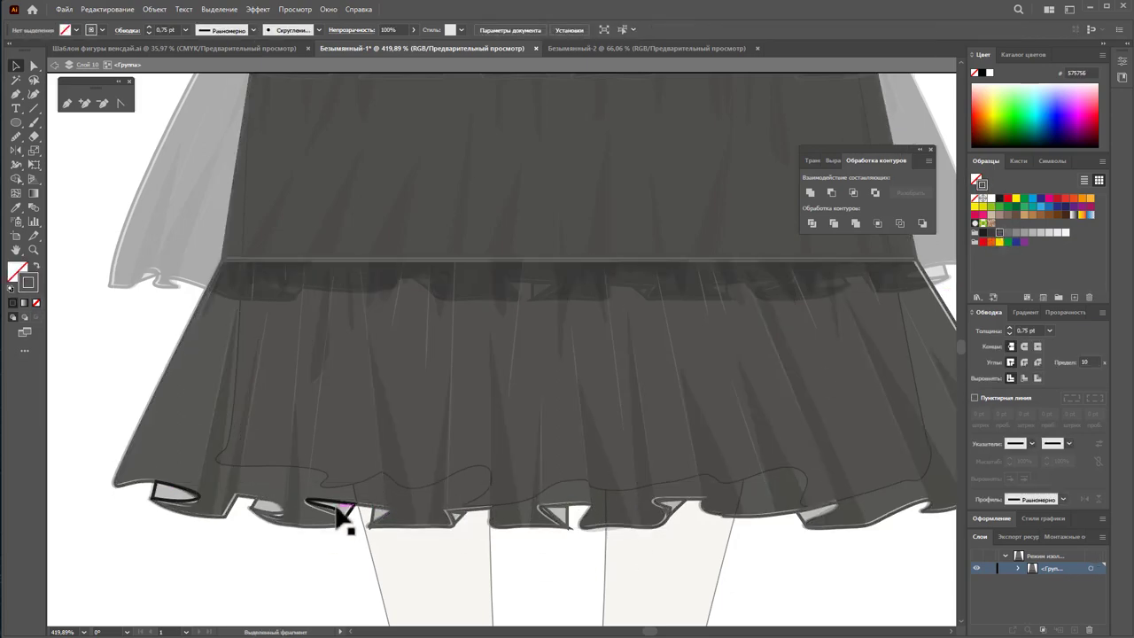
{"action": "left_click_drag", "start_coordinate": [150, 478], "coordinate": [342, 513]}
{"action": "scroll", "coordinate": [342, 513], "scroll_direction": "down", "scroll_amount": 5}
{"action": "key", "text": "ctrl+0"}
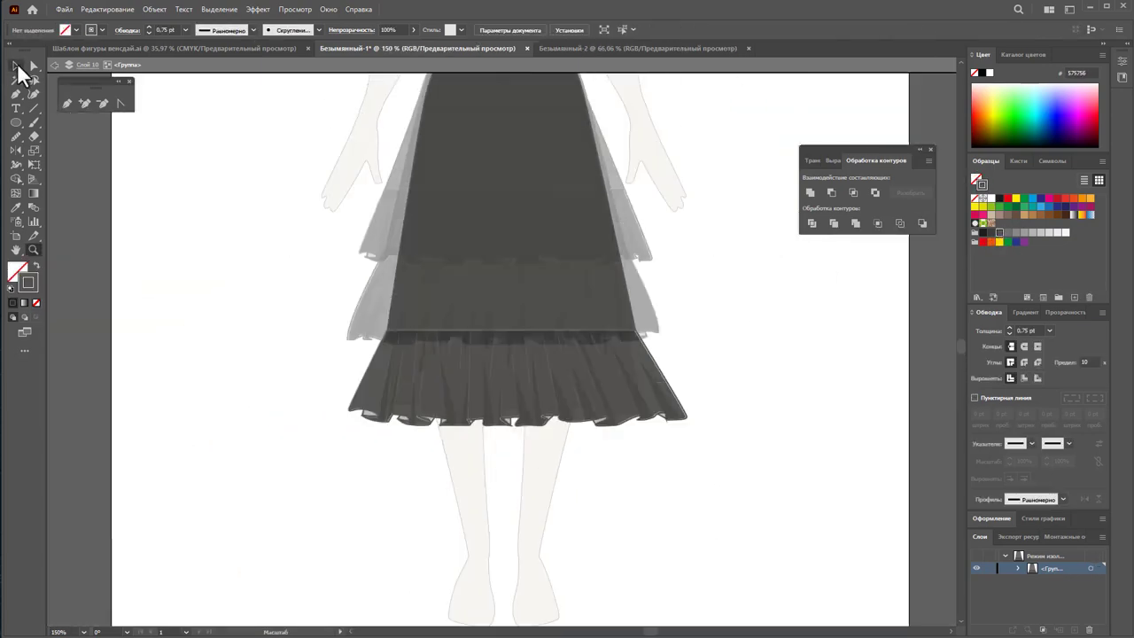
{"action": "double_click", "coordinate": [270, 224]}
{"action": "scroll", "coordinate": [765, 457], "scroll_direction": "up", "scroll_amount": 3}
{"action": "scroll", "coordinate": [765, 456], "scroll_direction": "up", "scroll_amount": 2}
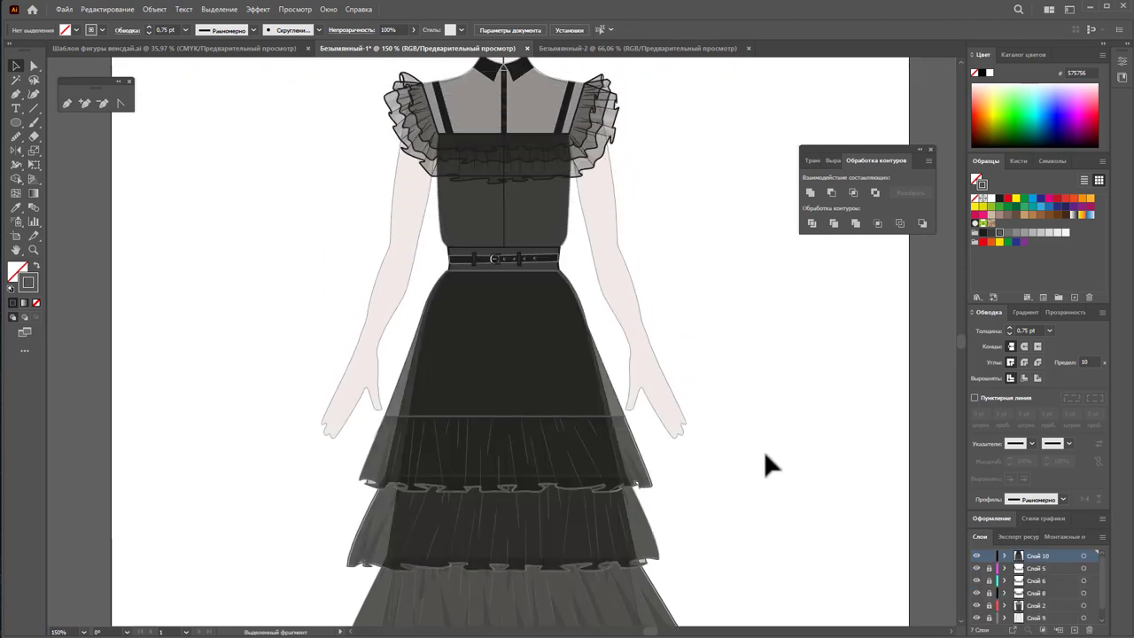
{"action": "key", "text": "z"}
{"action": "left_click", "coordinate": [676, 441], "text": "alt"}
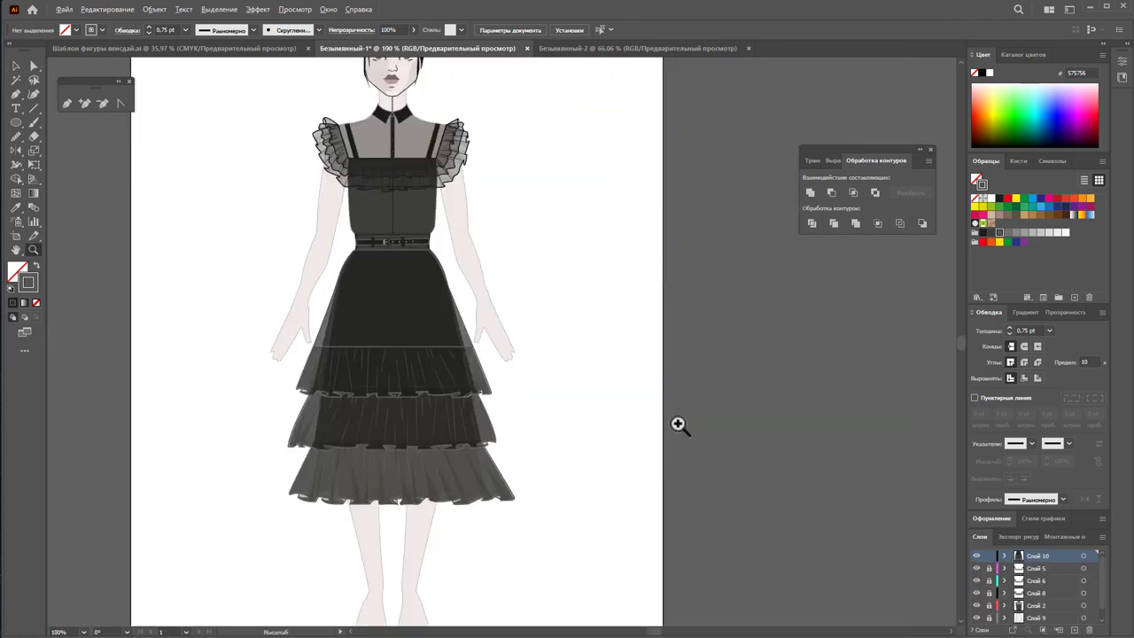
{"action": "scroll", "coordinate": [567, 389], "scroll_direction": "up", "scroll_amount": 1}
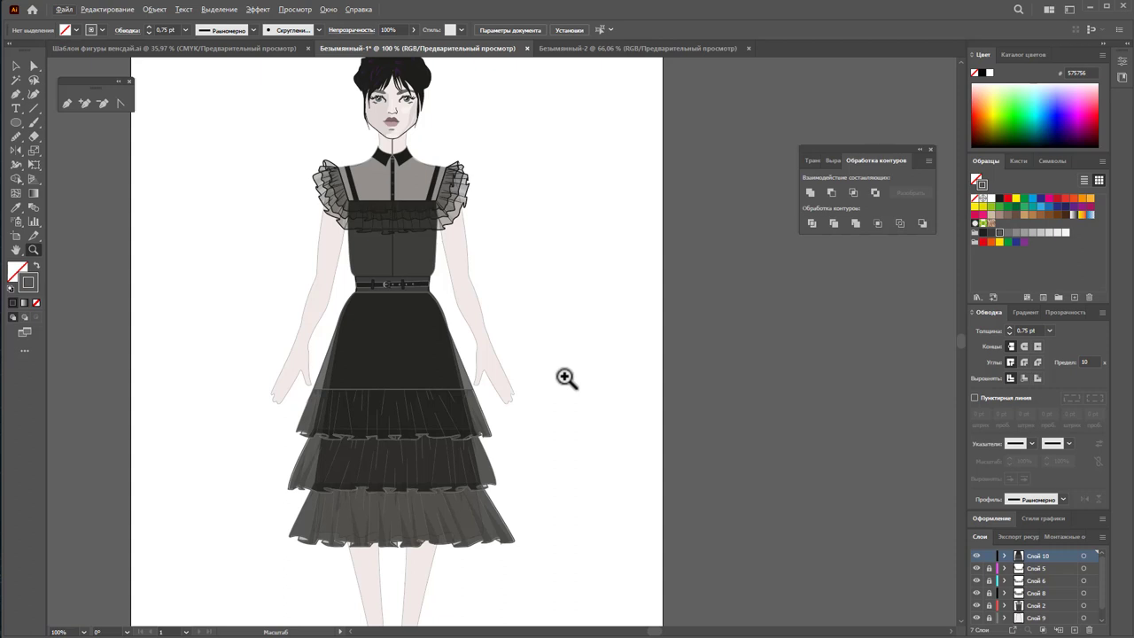
{"action": "scroll", "coordinate": [565, 378], "scroll_direction": "up", "scroll_amount": 1}
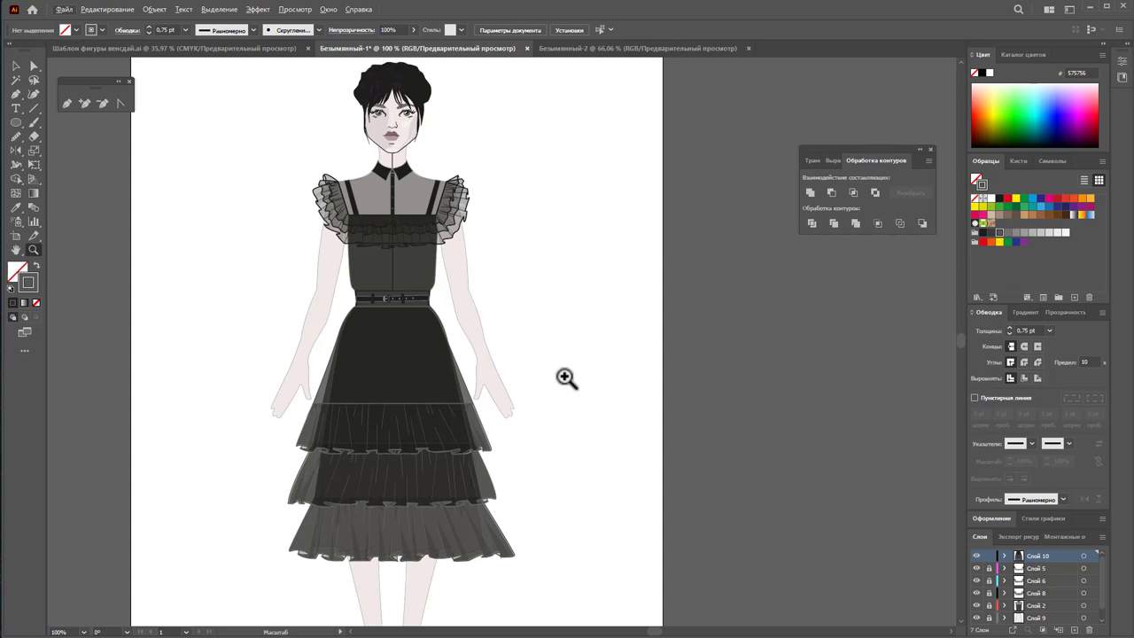
- Duplicate the whole three-tier skirt to the right of the figure
{"action": "left_click", "coordinate": [15, 66]}
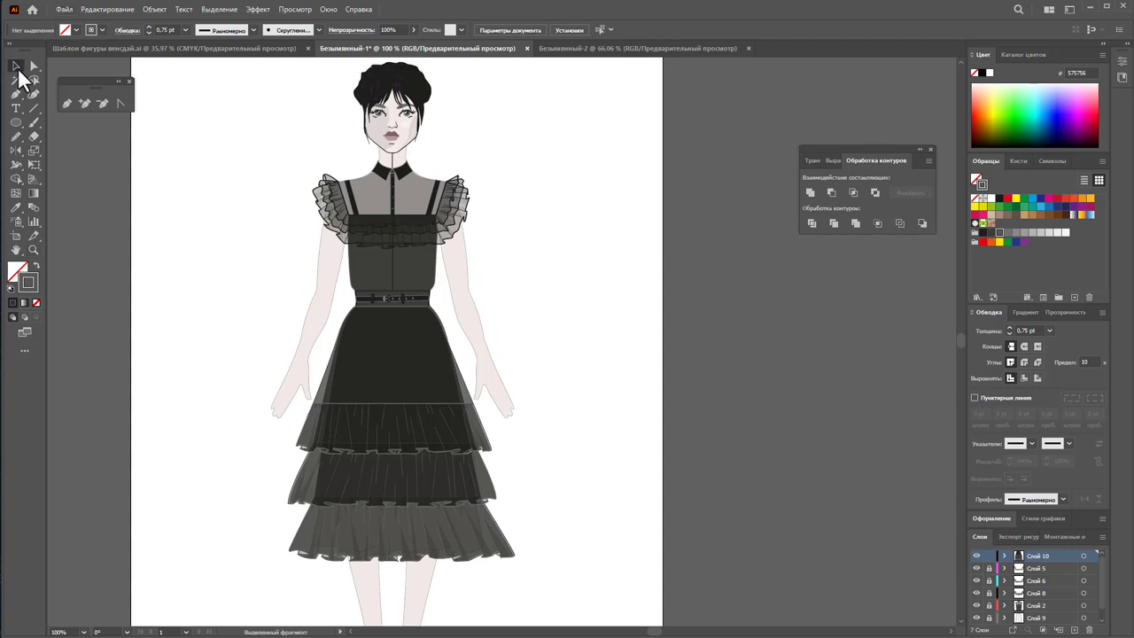
{"action": "left_click_drag", "start_coordinate": [559, 568], "coordinate": [494, 452]}
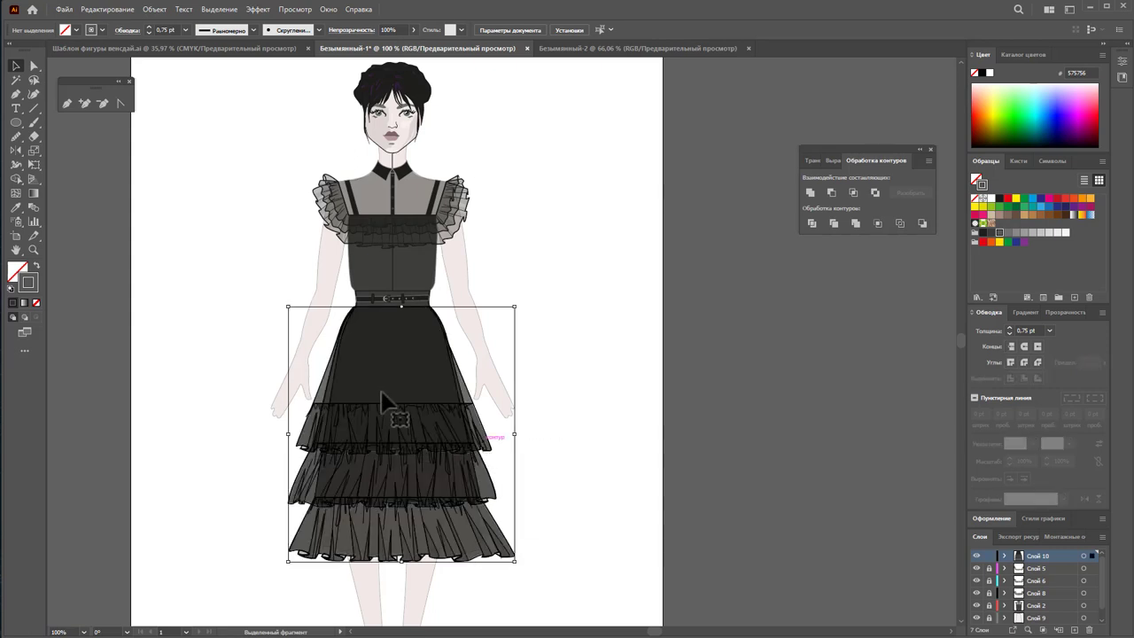
{"action": "left_click_drag", "start_coordinate": [409, 391], "coordinate": [653, 390]}
{"action": "left_click", "coordinate": [833, 434]}
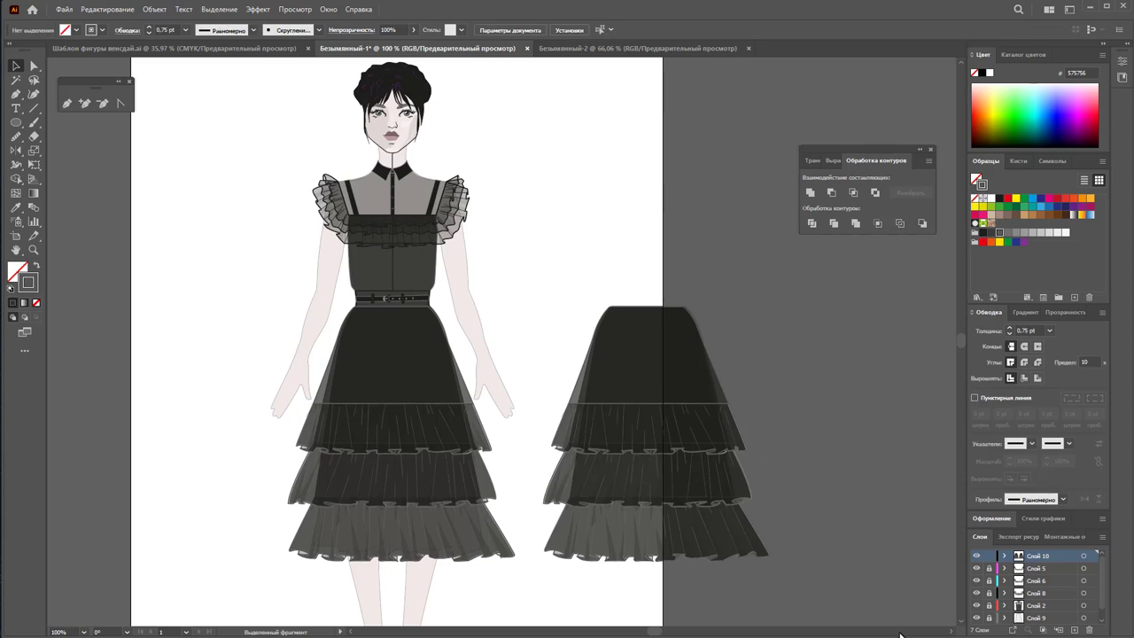
- Pull the copied skirt's tiers apart side by side and isolate the left piece
{"action": "scroll", "coordinate": [951, 632], "scroll_direction": "right", "scroll_amount": 3}
{"action": "scroll", "coordinate": [949, 633], "scroll_direction": "right", "scroll_amount": 3}
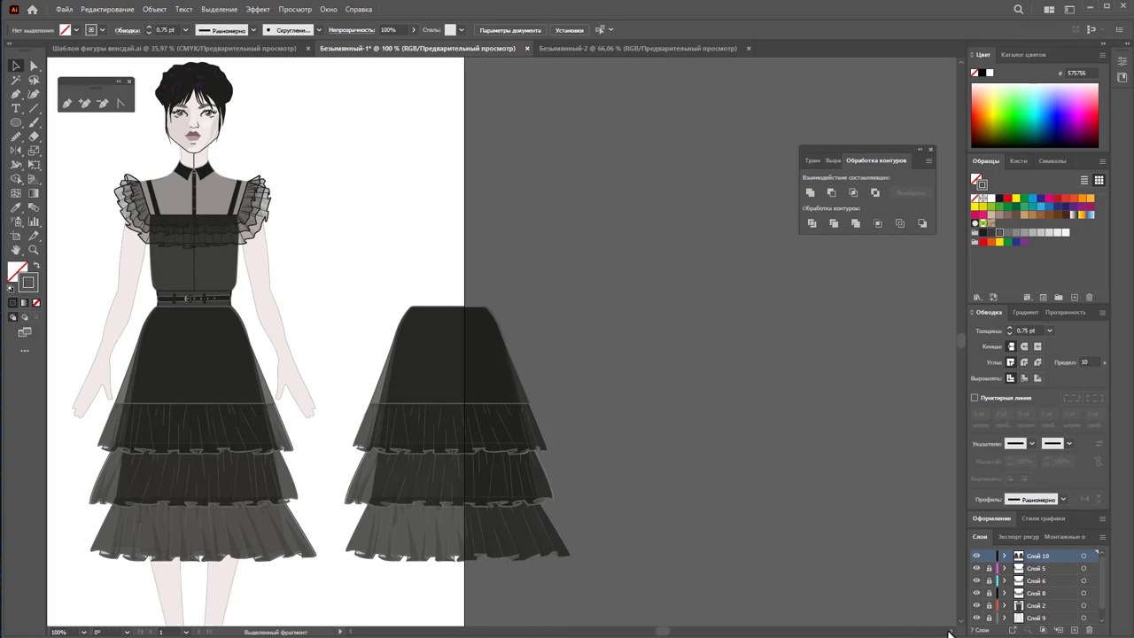
{"action": "left_click_drag", "start_coordinate": [446, 354], "coordinate": [857, 354]}
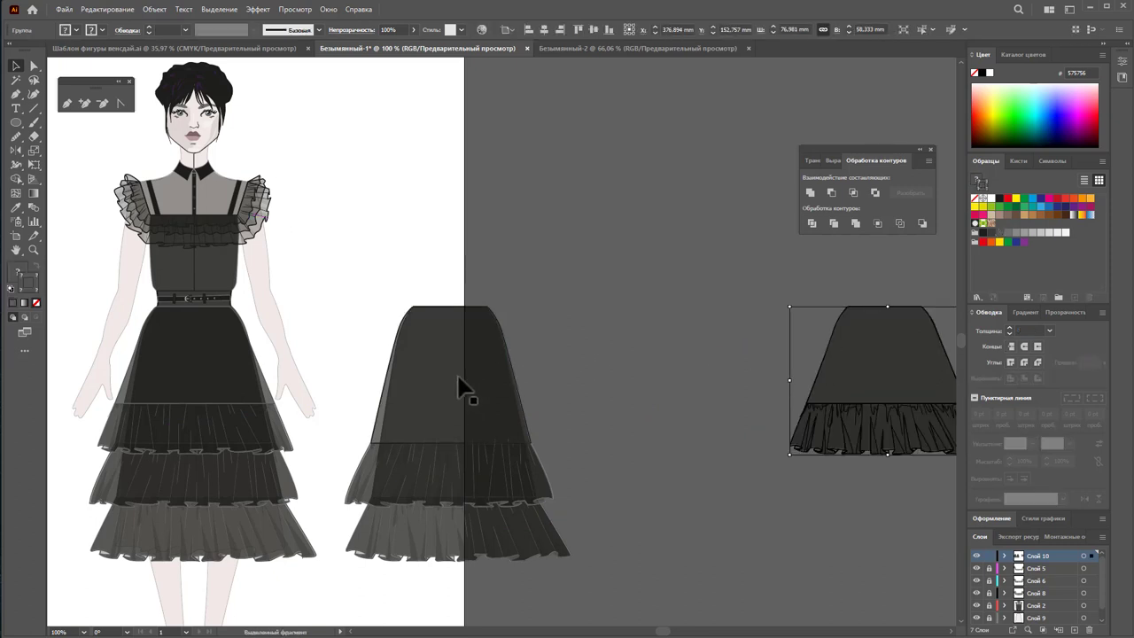
{"action": "left_click_drag", "start_coordinate": [463, 387], "coordinate": [686, 390]}
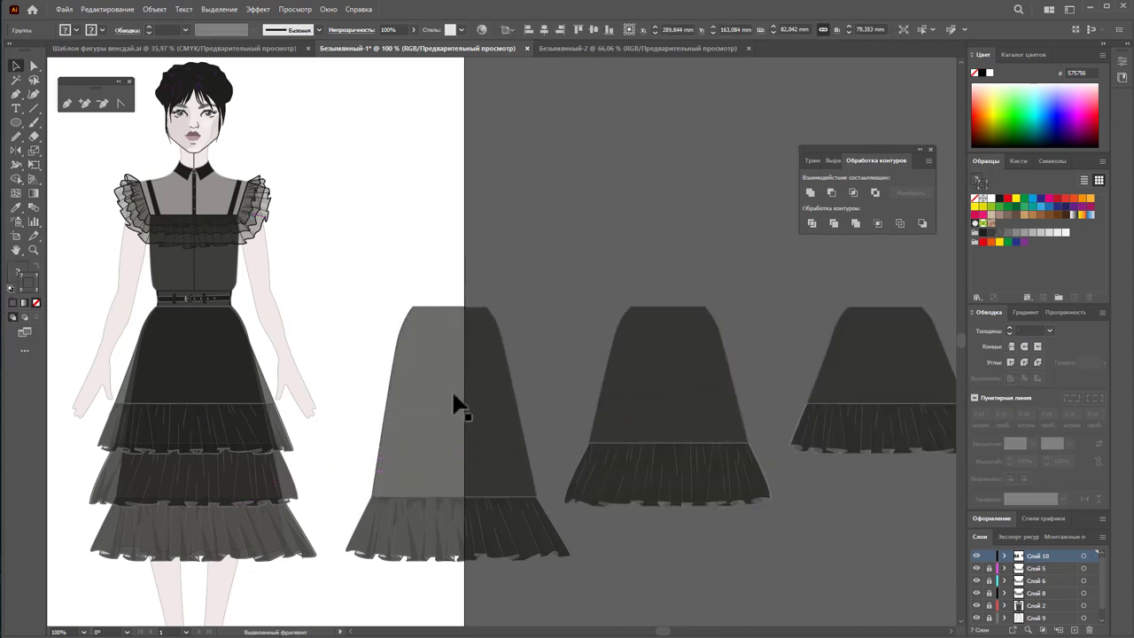
{"action": "left_click", "coordinate": [448, 410]}
{"action": "double_click", "coordinate": [449, 407]}
- Give the left skirt copy's ruffle pleat lines a black 1D1D1B stroke at full opacity
{"action": "left_click", "coordinate": [506, 441]}
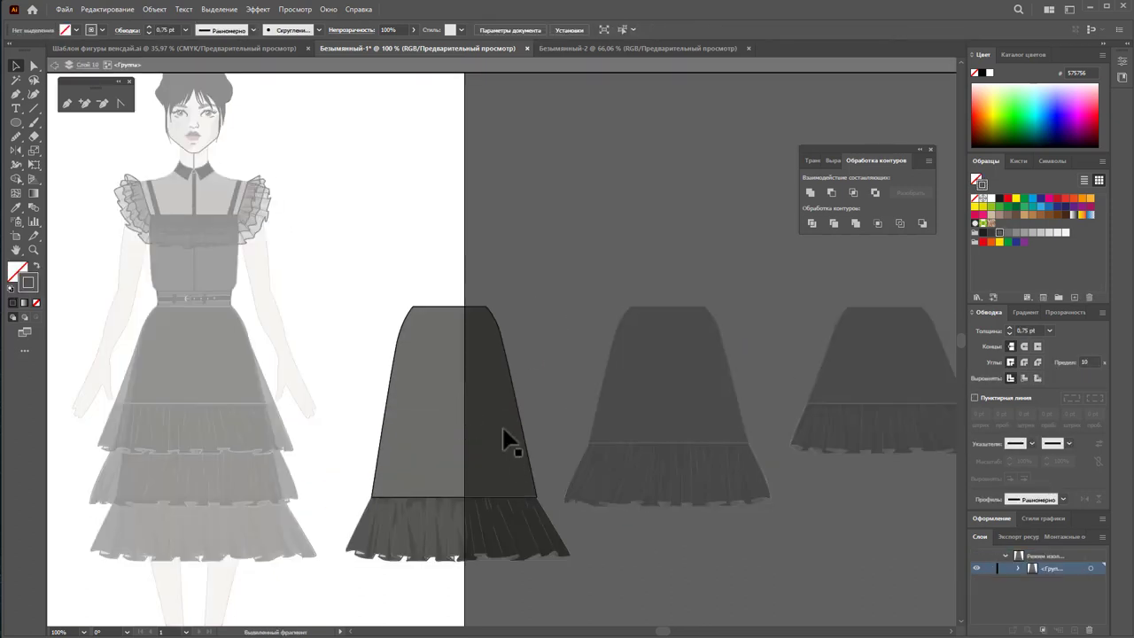
{"action": "left_click", "coordinate": [524, 539], "text": "shift"}
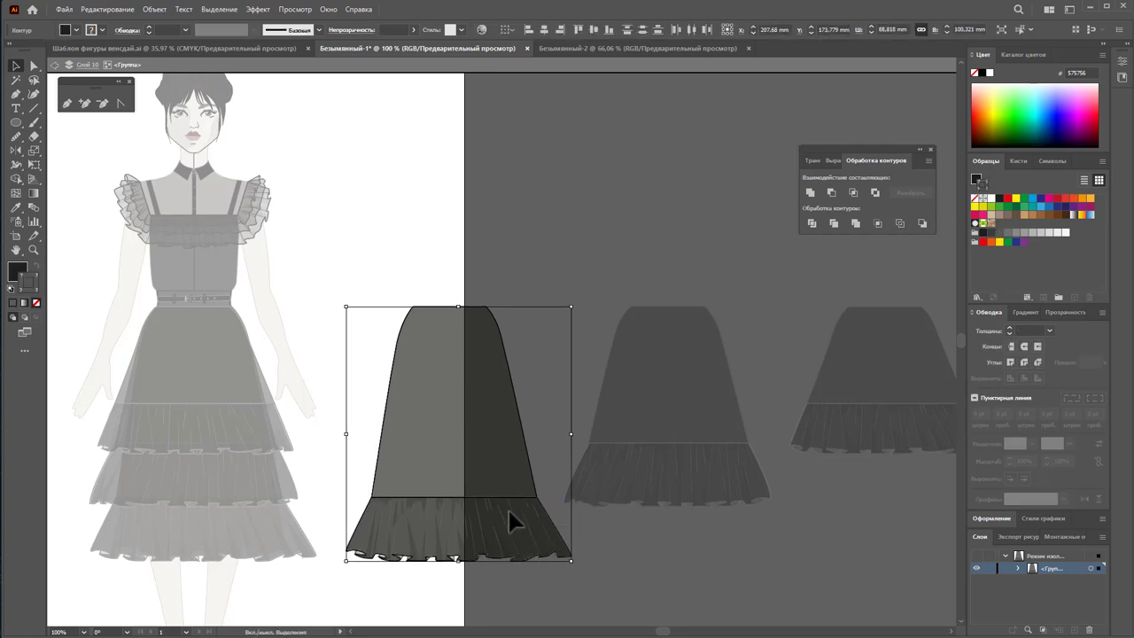
{"action": "left_click", "coordinate": [518, 524], "text": "shift"}
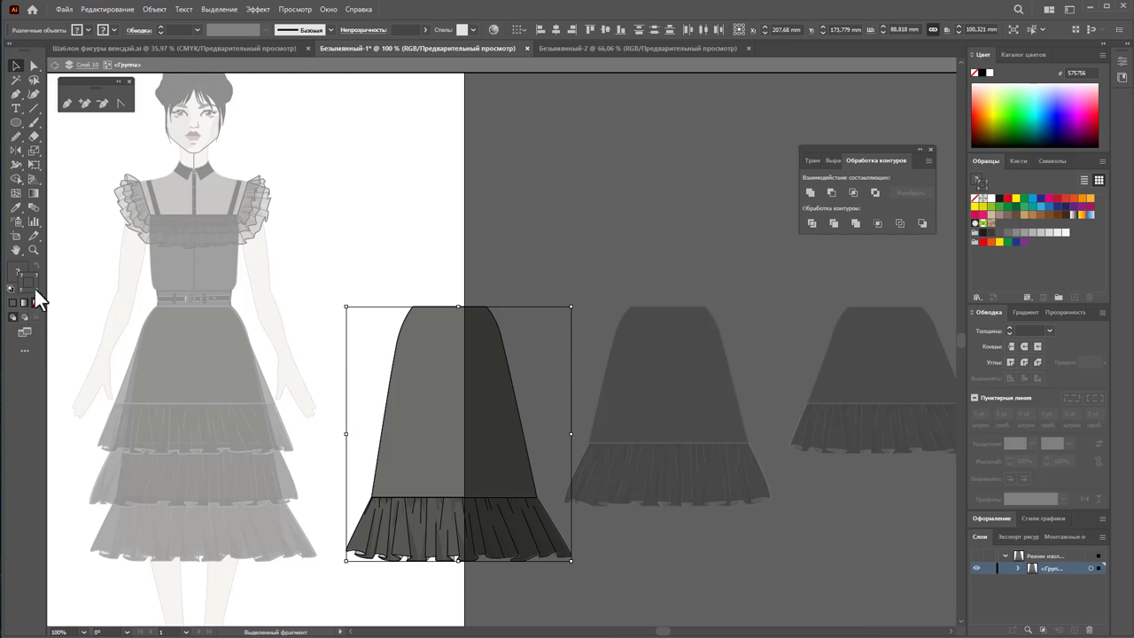
{"action": "left_click", "coordinate": [999, 201]}
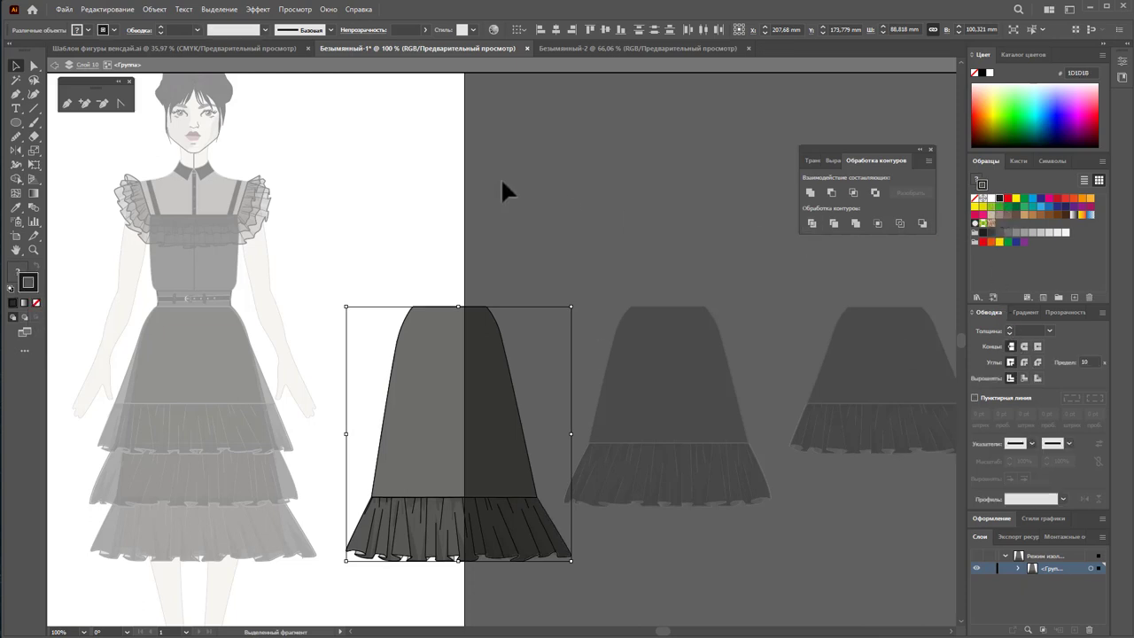
{"action": "left_click_drag", "start_coordinate": [401, 42], "coordinate": [541, 76]}
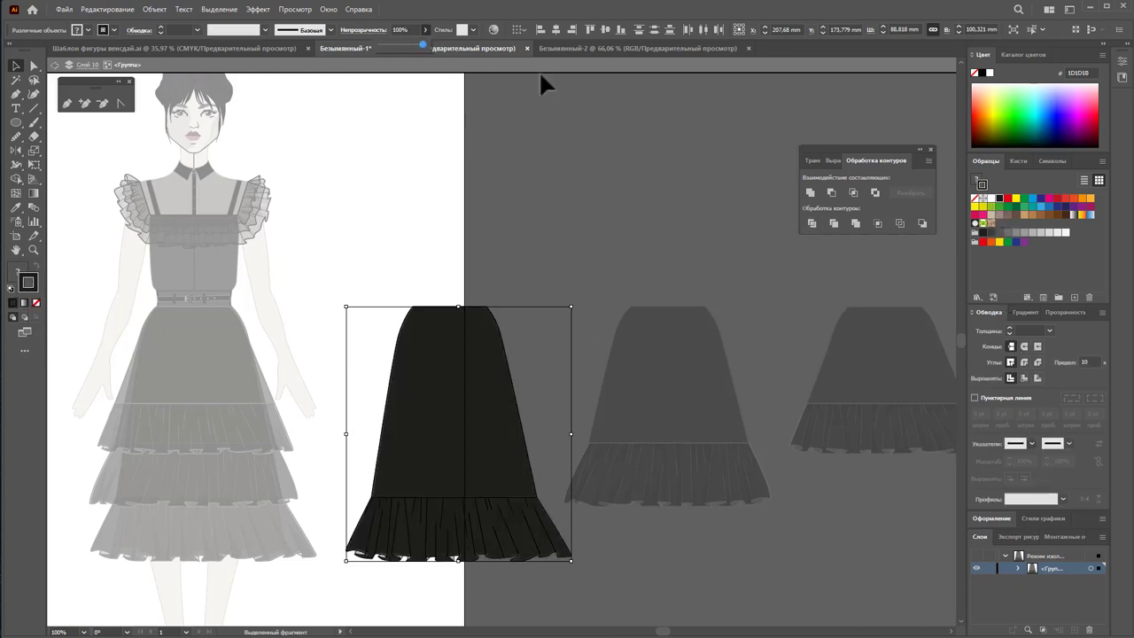
- Revert to the semi-transparent isolated skirt after briefly leaving isolation
{"action": "key", "text": "a"}
{"action": "key", "text": "v"}
{"action": "key", "text": "a"}
{"action": "key", "text": "v"}
{"action": "double_click", "coordinate": [567, 242]}
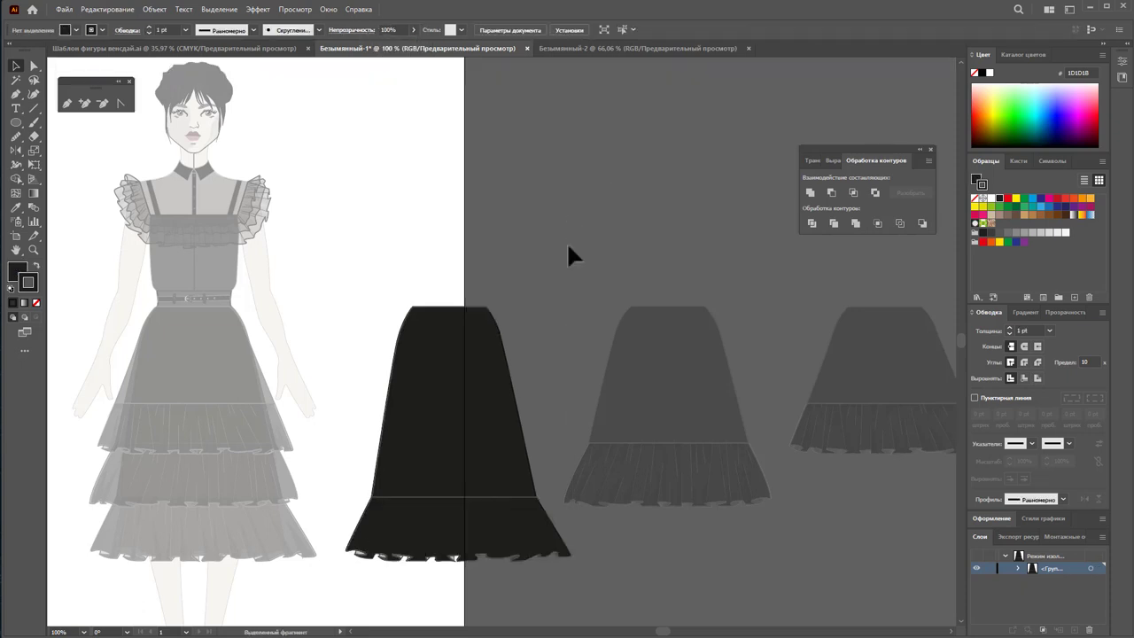
{"action": "key", "text": "ctrl+z"}
{"action": "key", "text": "ctrl+z"}
{"action": "key", "text": "ctrl+z"}
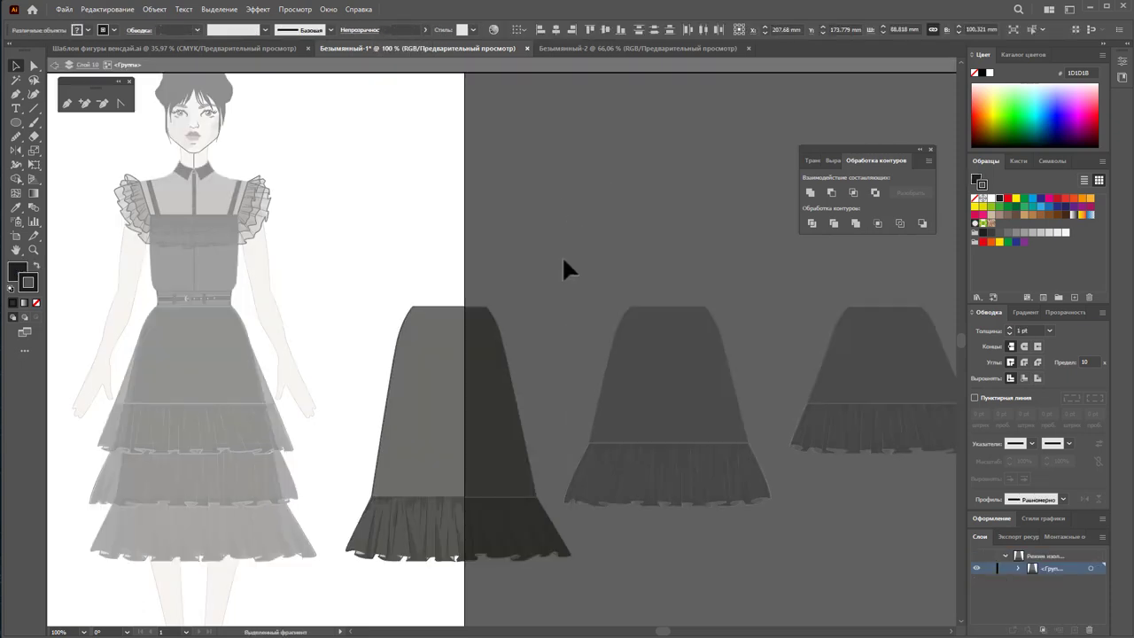
{"action": "key", "text": "ctrl+z"}
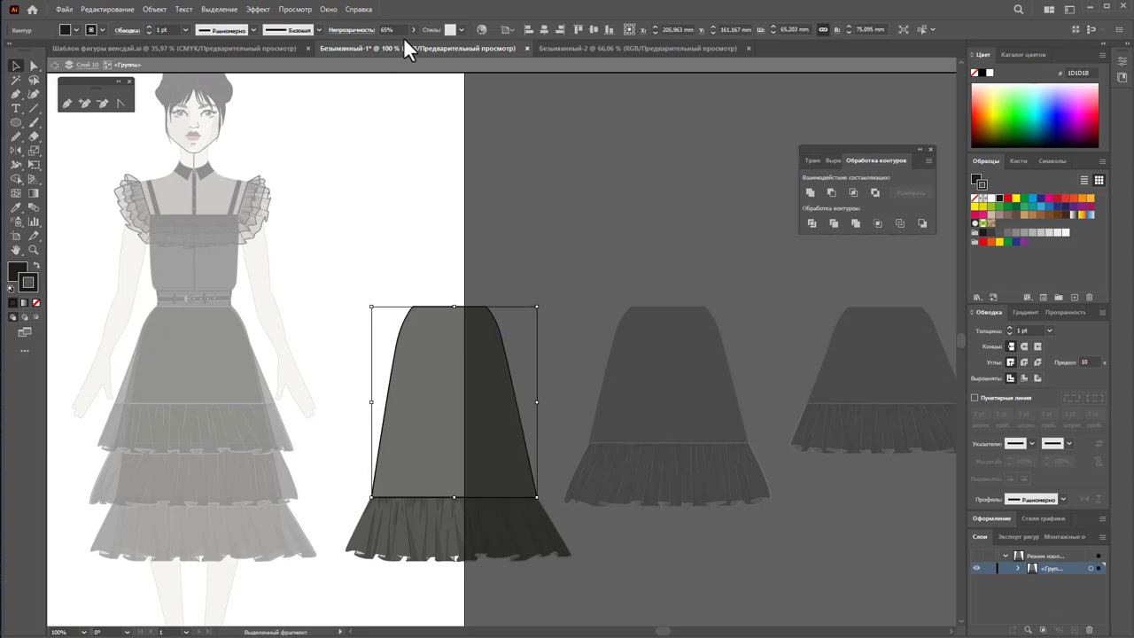
- Make the left skirt top's outline black 1D1D1B
{"action": "left_click", "coordinate": [551, 269]}
{"action": "left_click", "coordinate": [478, 365]}
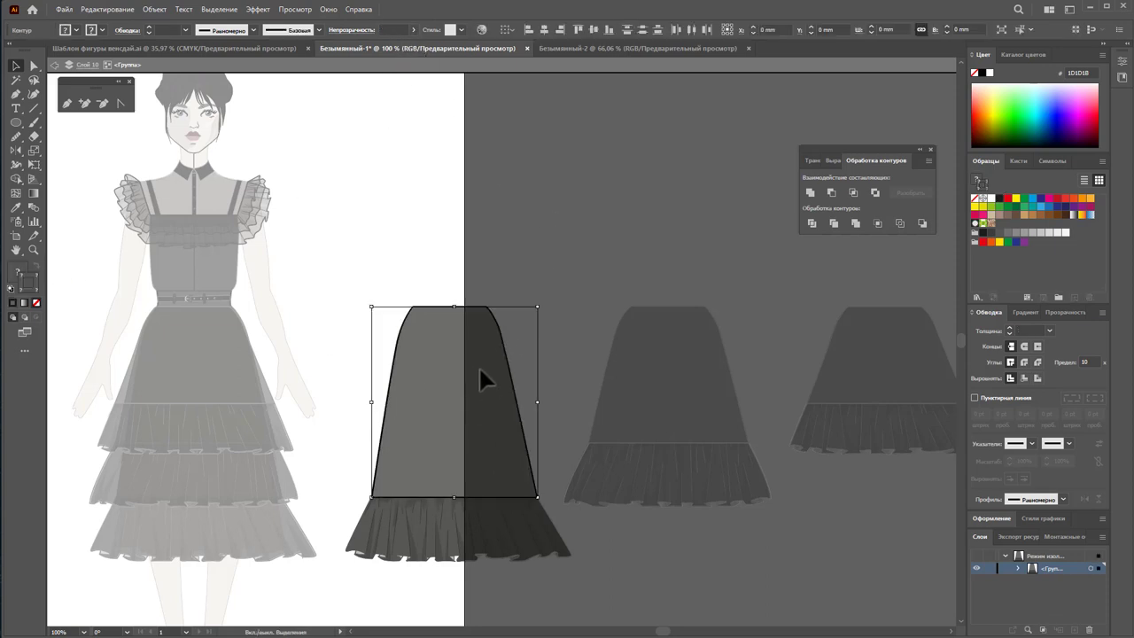
{"action": "left_click", "coordinate": [422, 399]}
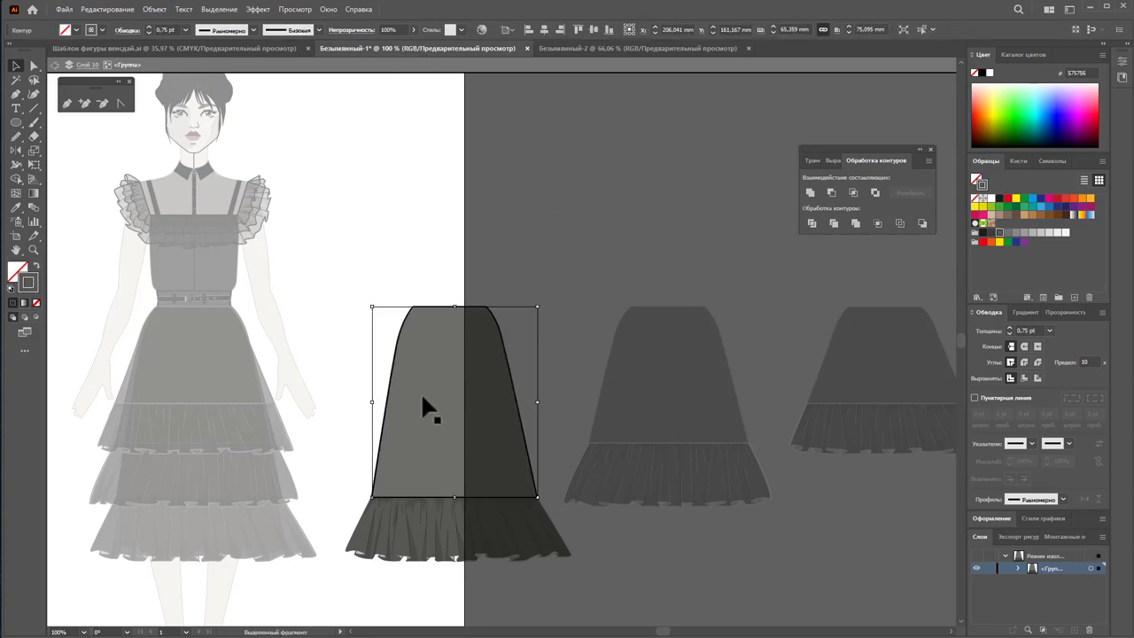
{"action": "left_click", "coordinate": [999, 198]}
{"action": "left_click", "coordinate": [559, 227]}
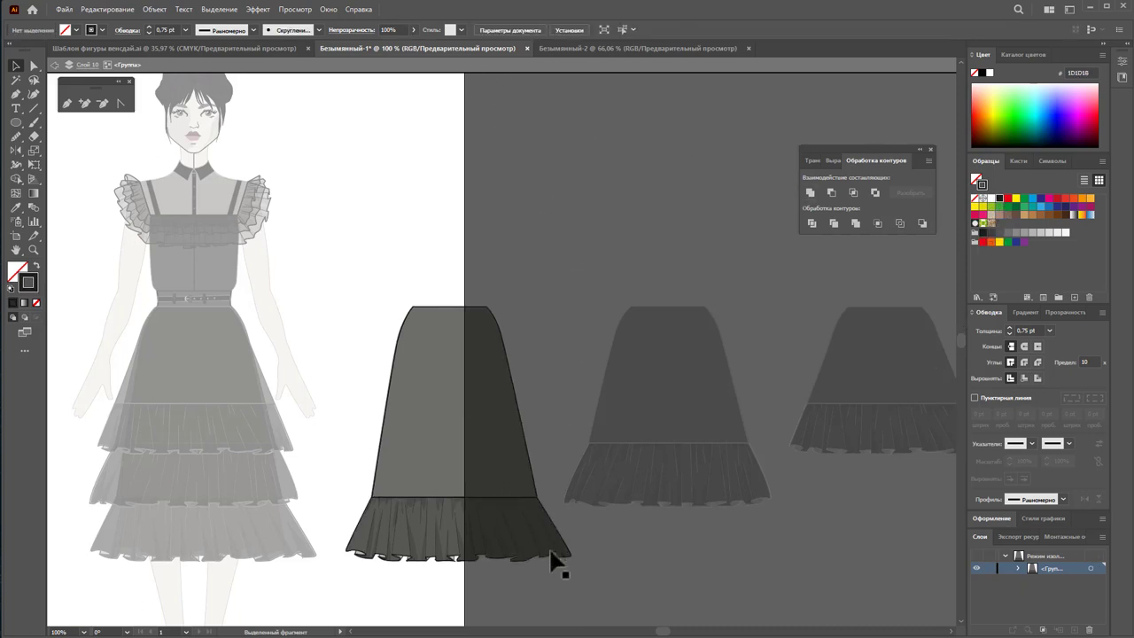
- Adjust the ruffle's inner shape opacity instead of a black stroke, then isolate the middle skirt
{"action": "left_click", "coordinate": [549, 526]}
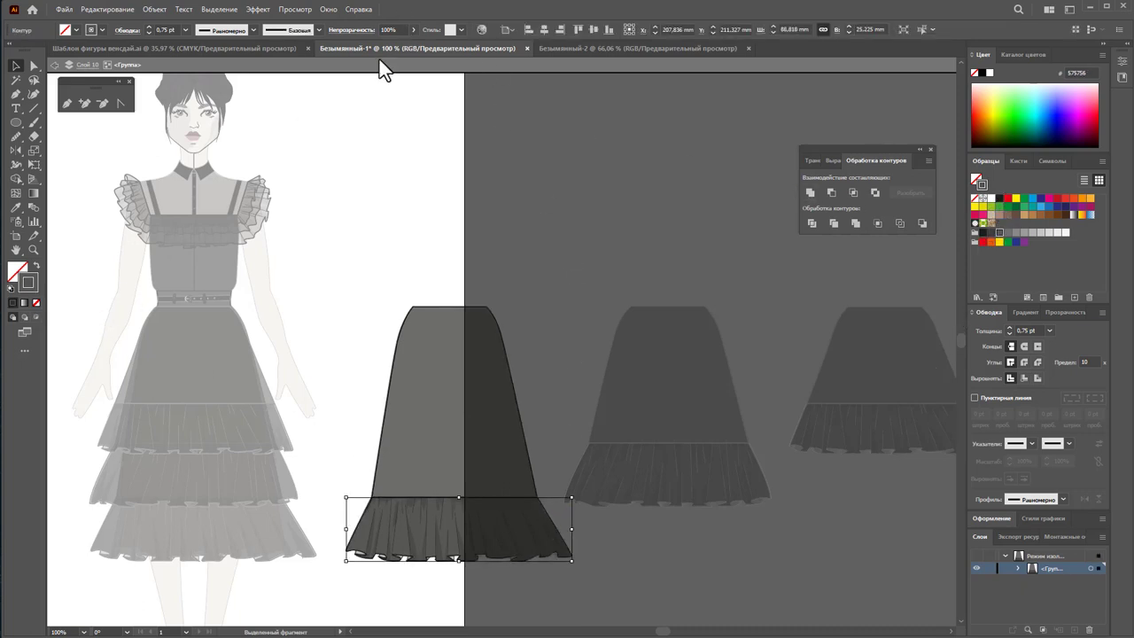
{"action": "left_click", "coordinate": [999, 199]}
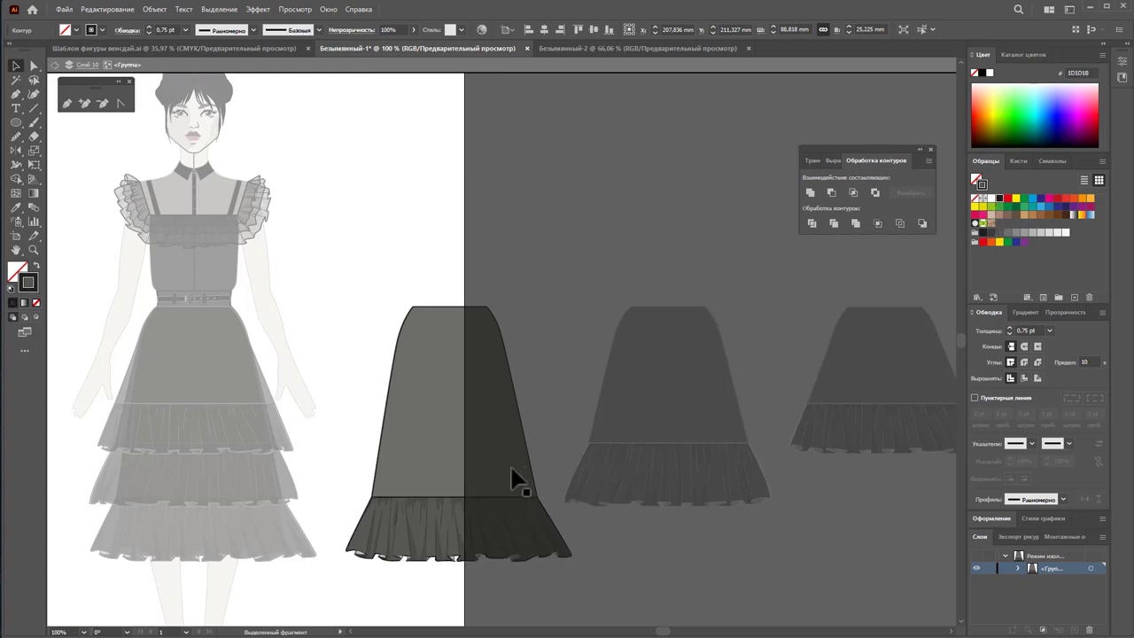
{"action": "key", "text": "ctrl+z"}
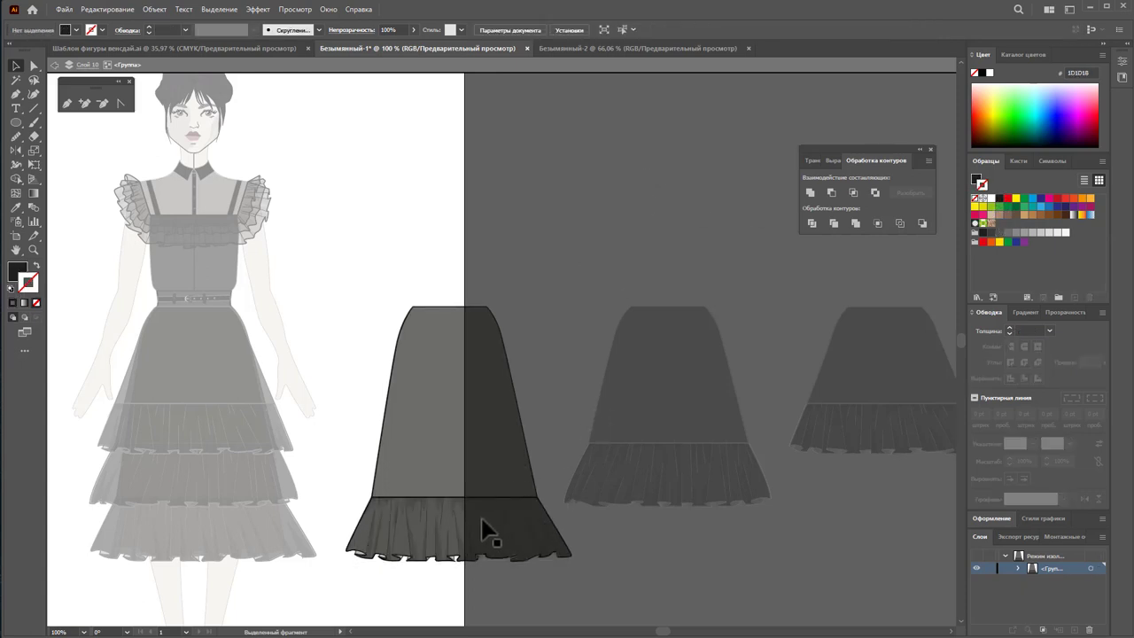
{"action": "left_click", "coordinate": [484, 526]}
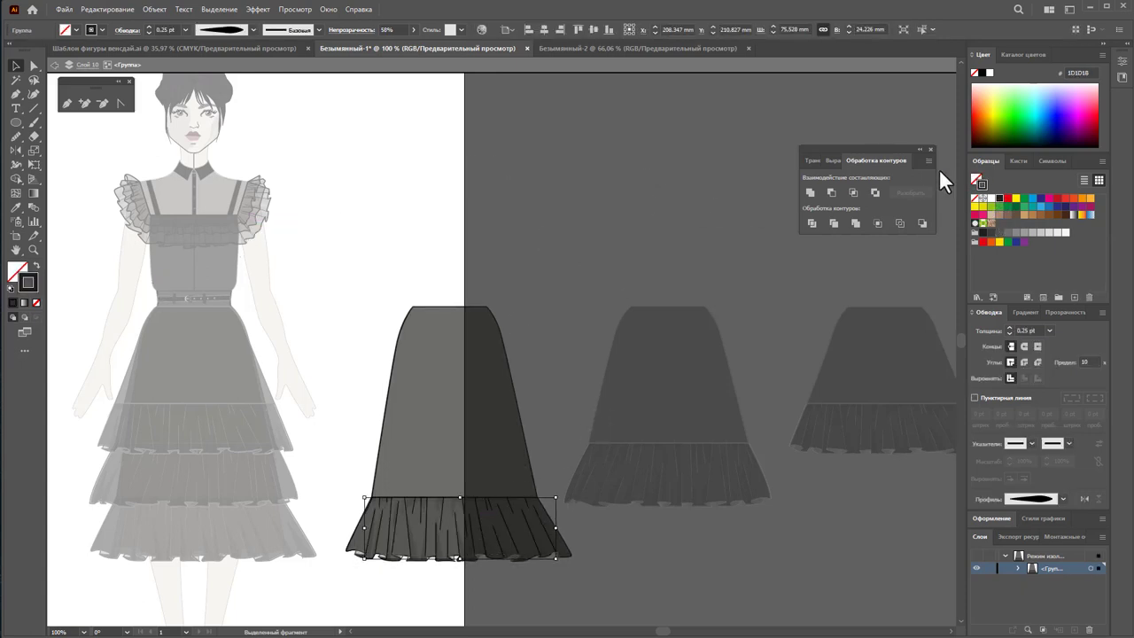
{"action": "left_click", "coordinate": [410, 30]}
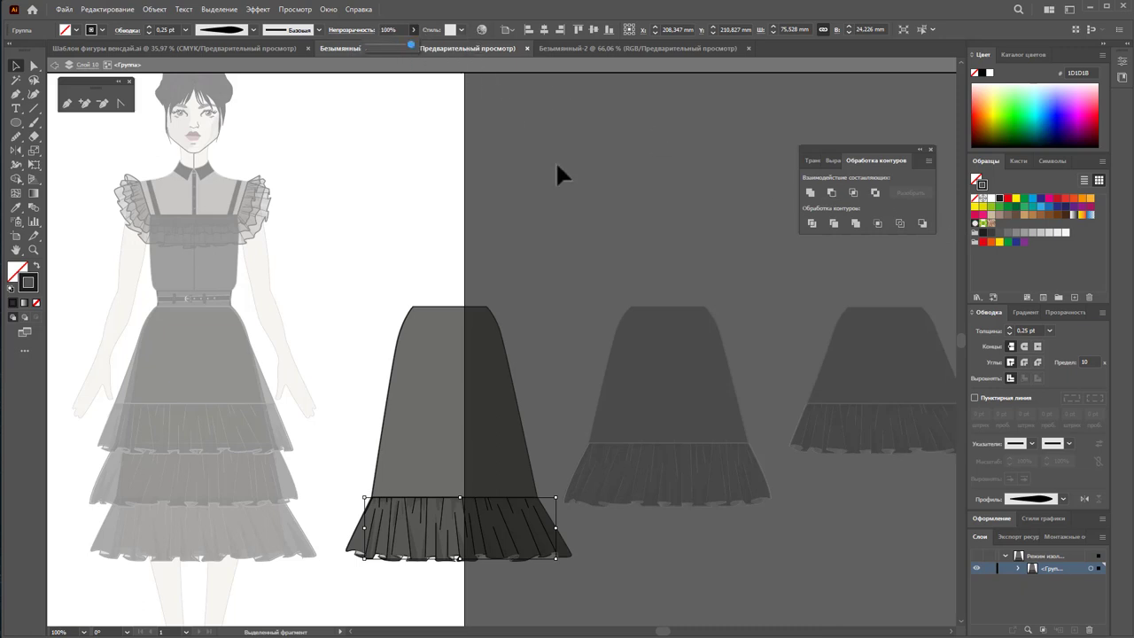
{"action": "left_click", "coordinate": [573, 205]}
{"action": "double_click", "coordinate": [573, 204]}
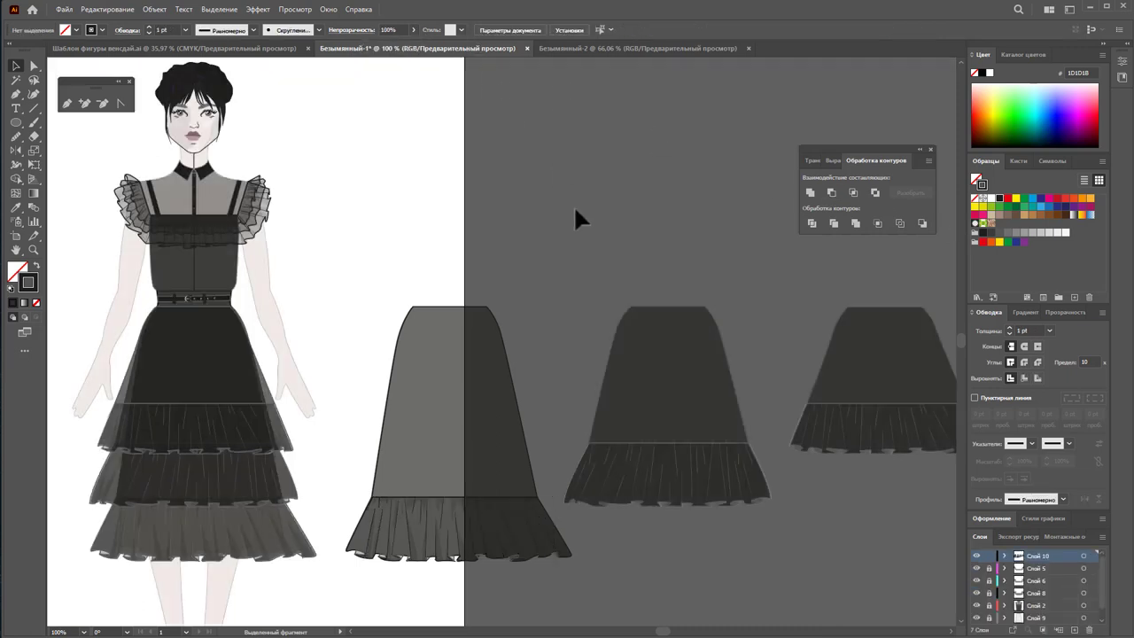
{"action": "double_click", "coordinate": [728, 355]}
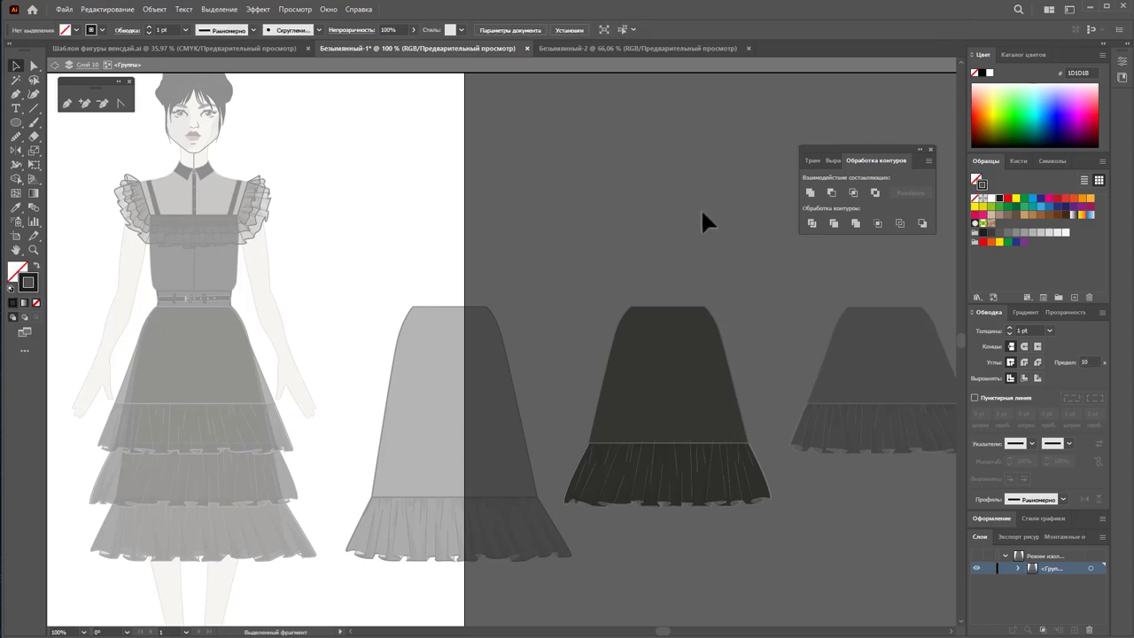
- Refine the middle skirt copy's top and ruffle outlines, then return to the whole figure
{"action": "left_click", "coordinate": [700, 344]}
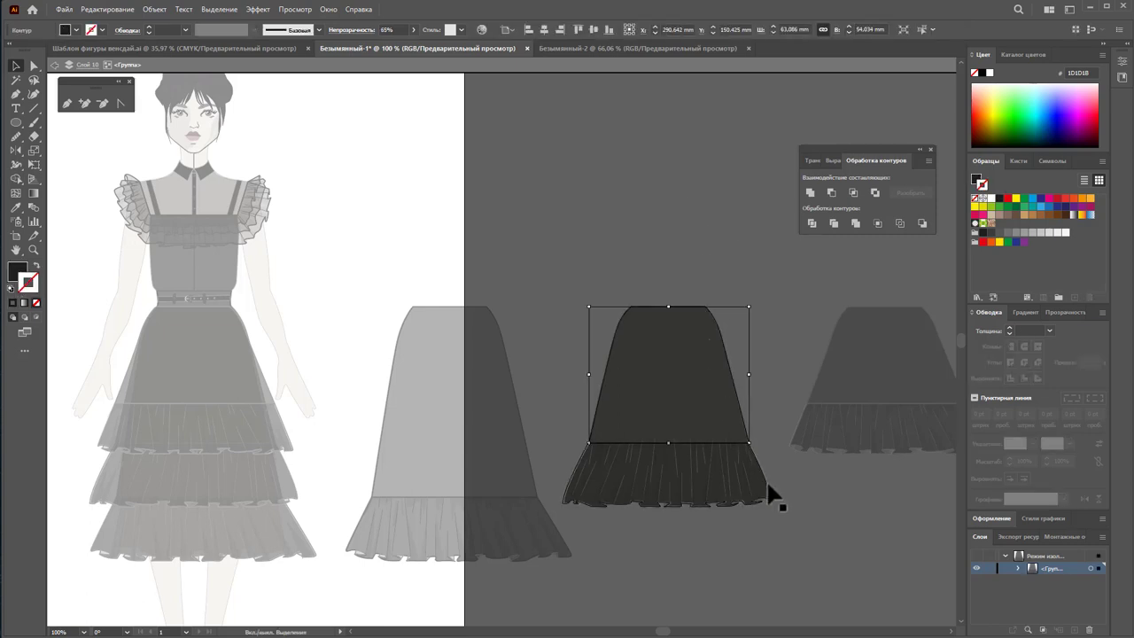
{"action": "left_click", "coordinate": [766, 480], "text": "shift"}
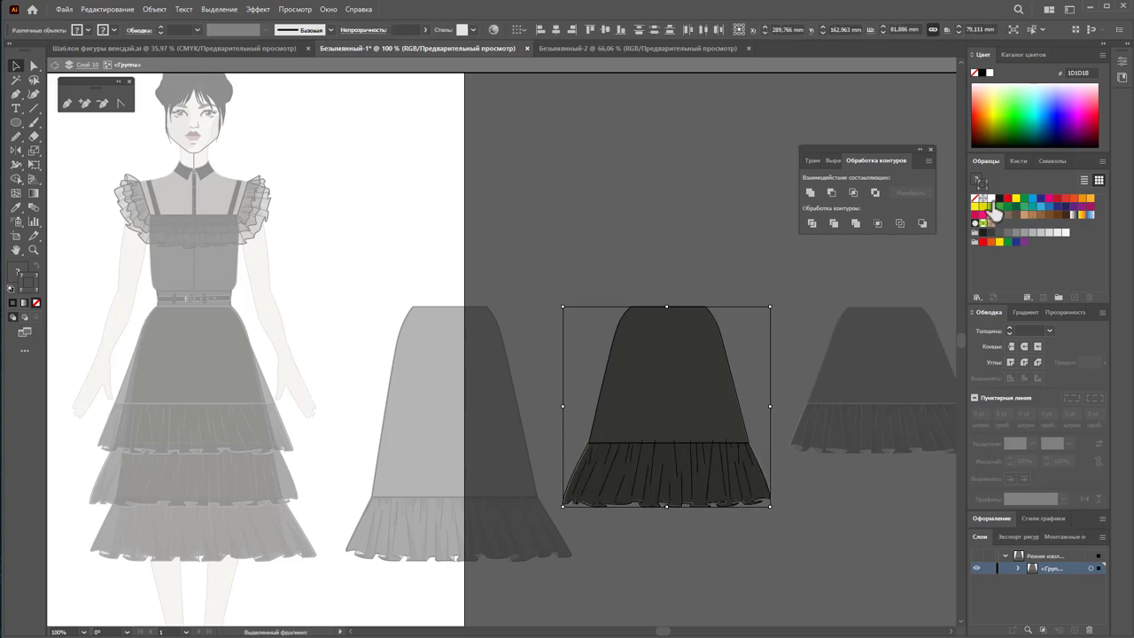
{"action": "left_click", "coordinate": [597, 150]}
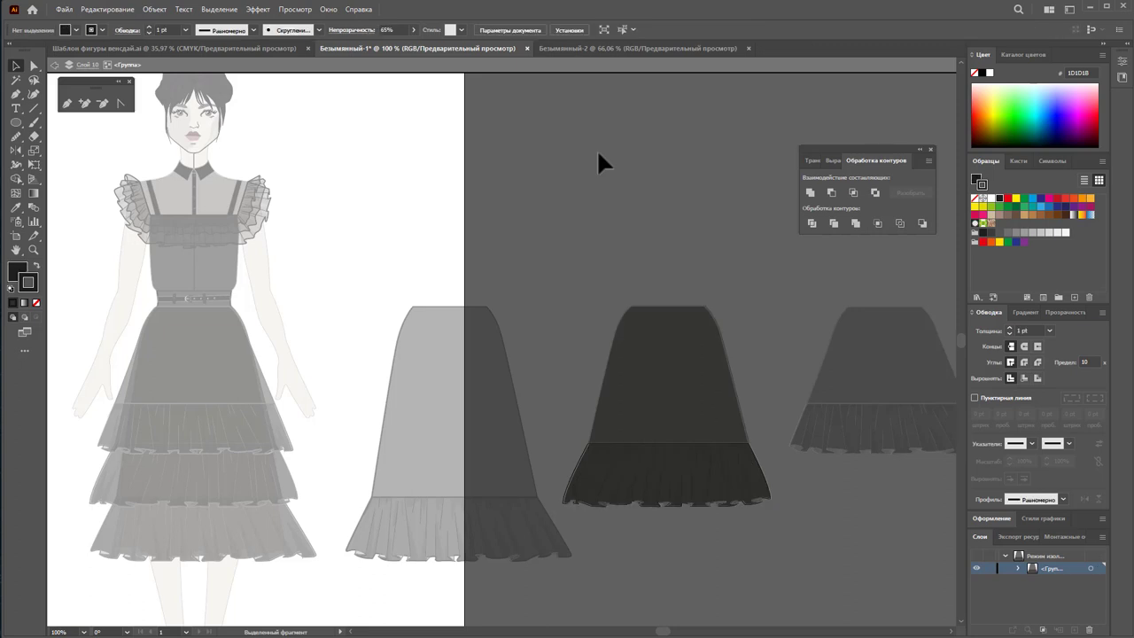
{"action": "left_click", "coordinate": [770, 494]}
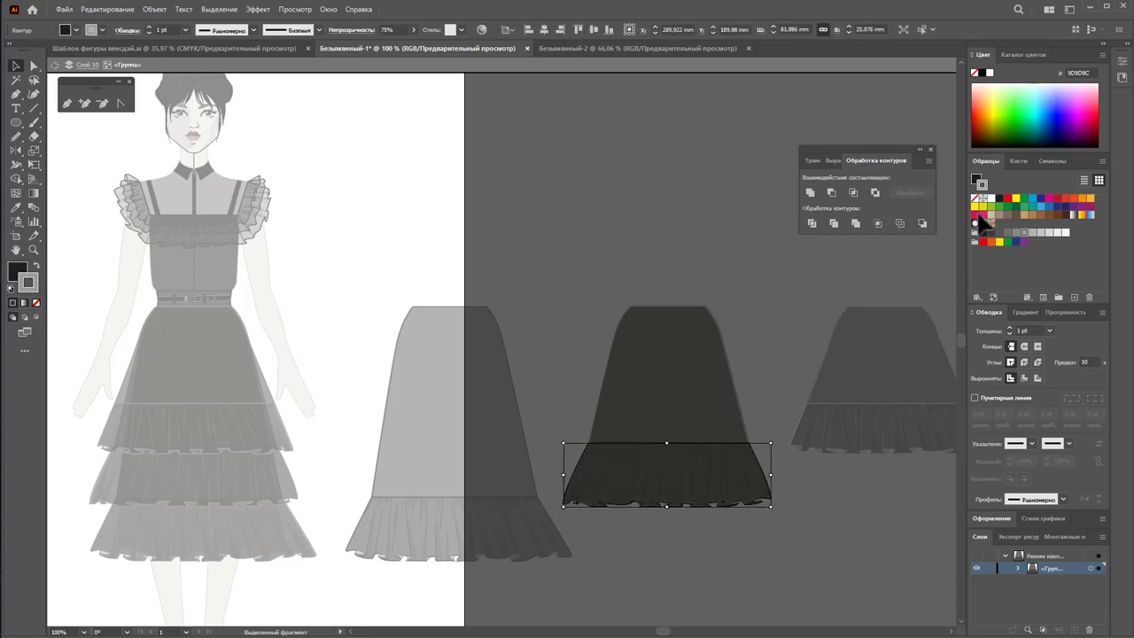
{"action": "left_click", "coordinate": [737, 398]}
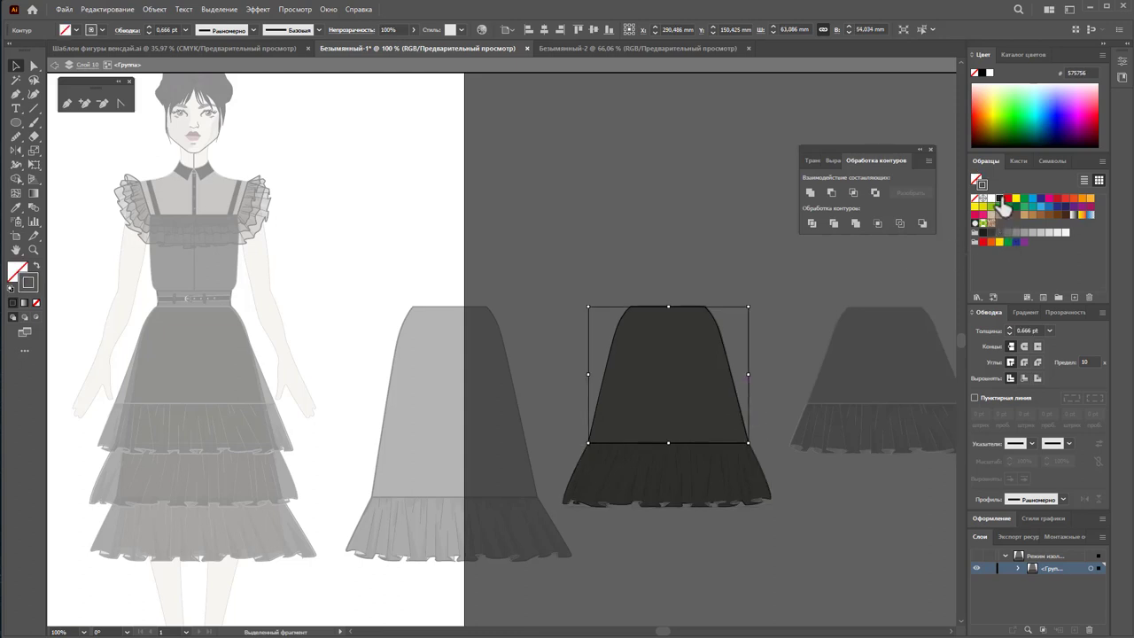
{"action": "double_click", "coordinate": [709, 218]}
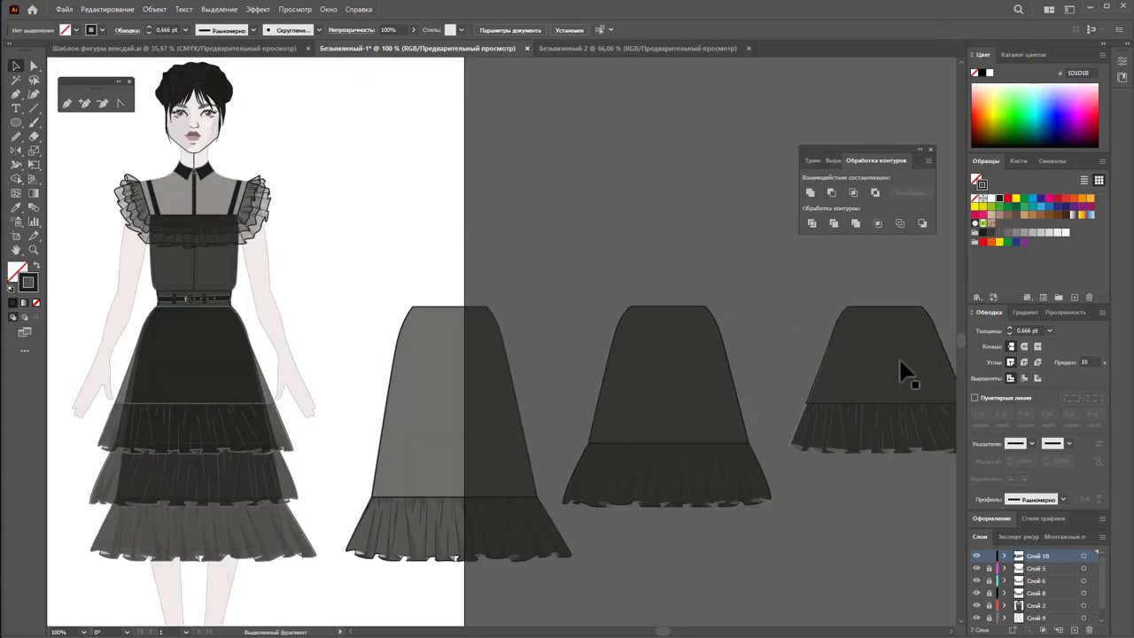
- Isolate the third skirt copy and give its ruffle a dark 1D1D1B stroke
{"action": "double_click", "coordinate": [898, 357]}
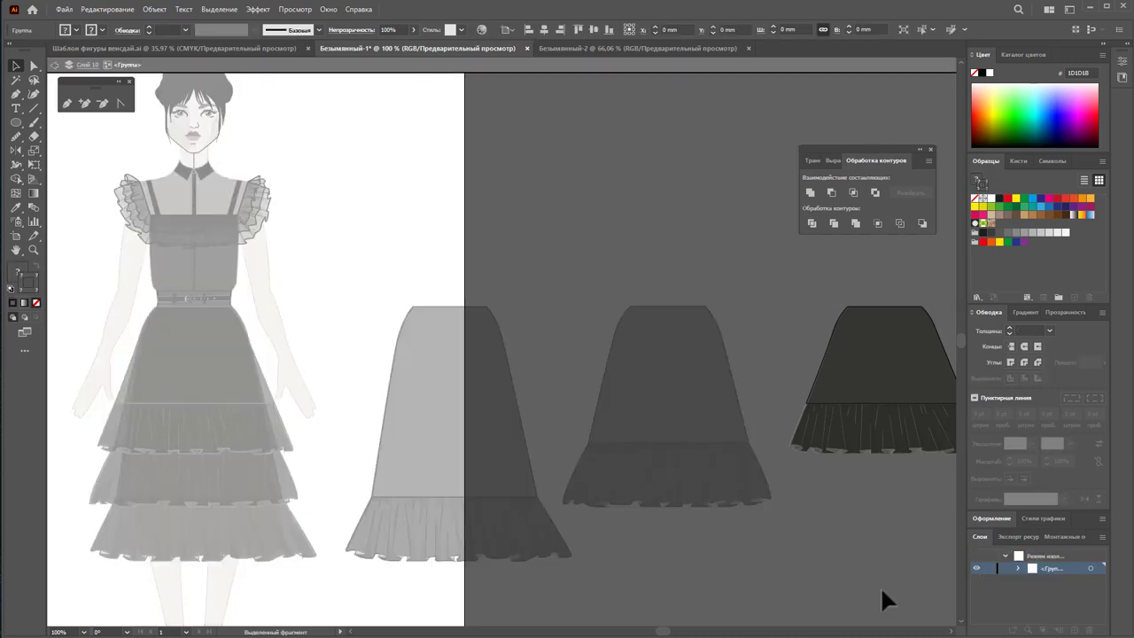
{"action": "left_click_drag", "start_coordinate": [664, 631], "coordinate": [670, 633]}
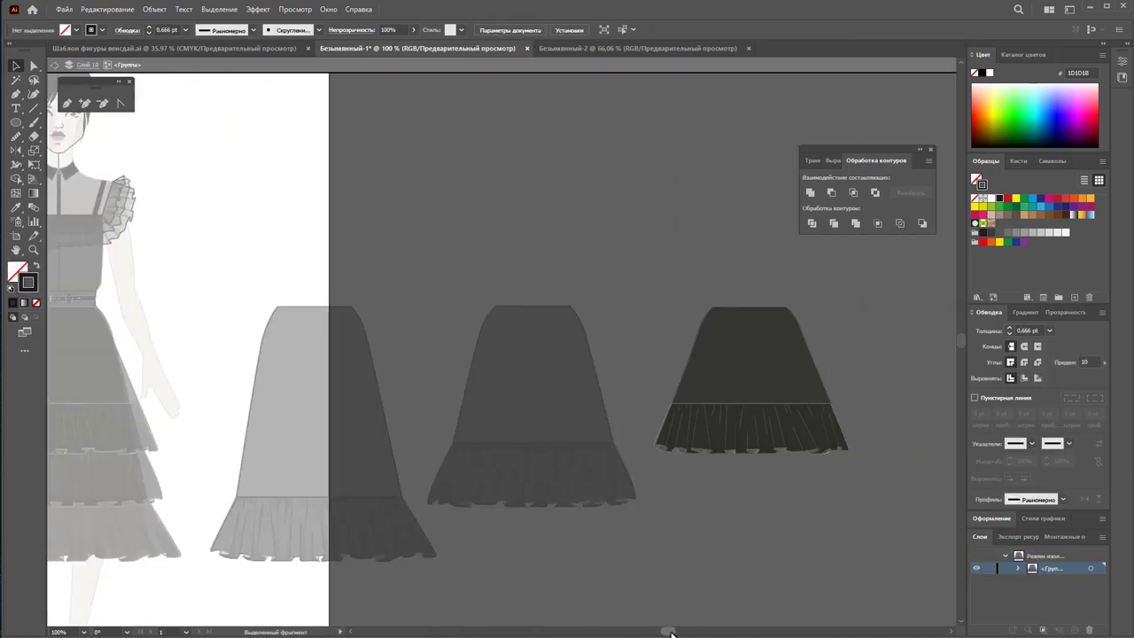
{"action": "left_click", "coordinate": [754, 381]}
{"action": "left_click", "coordinate": [783, 434], "text": "shift"}
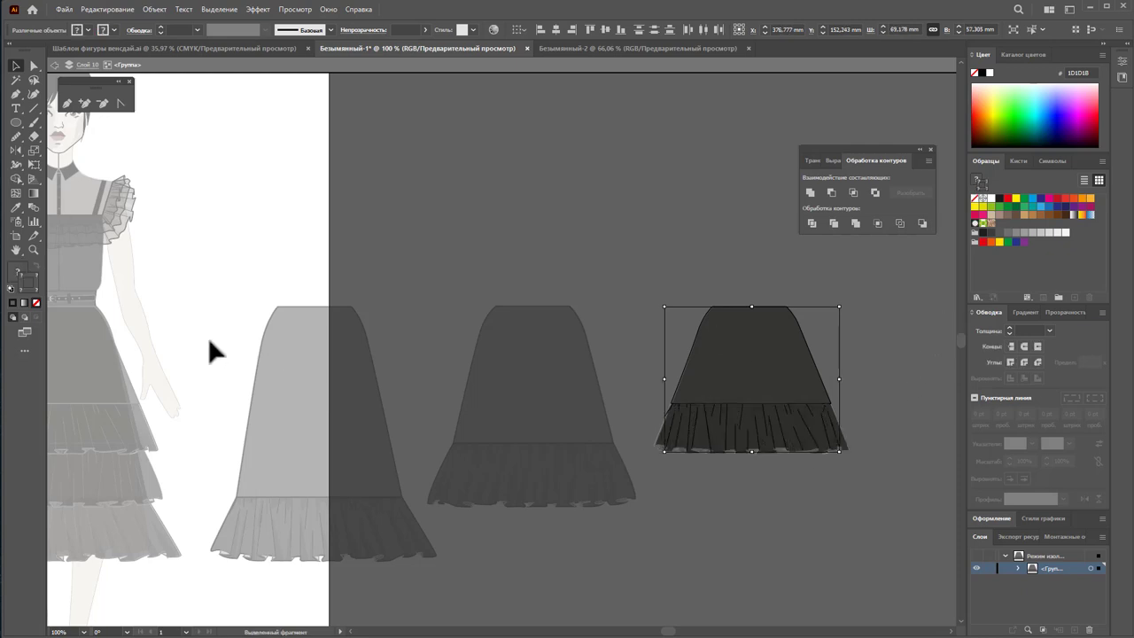
{"action": "left_click", "coordinate": [851, 447]}
{"action": "left_click", "coordinate": [849, 457]}
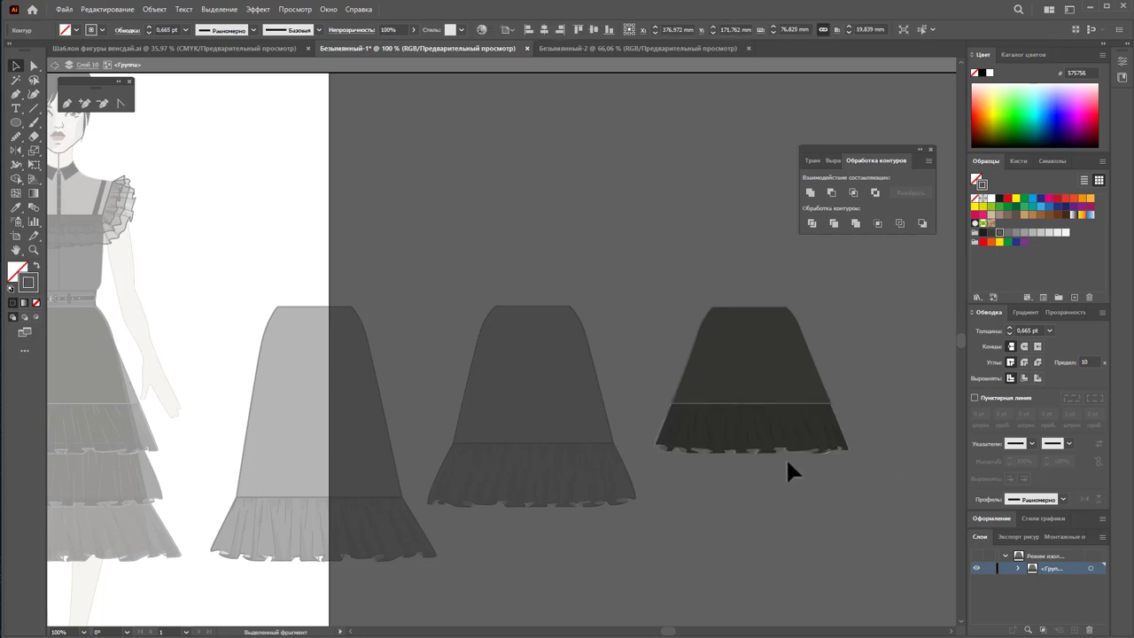
{"action": "left_click", "coordinate": [662, 428]}
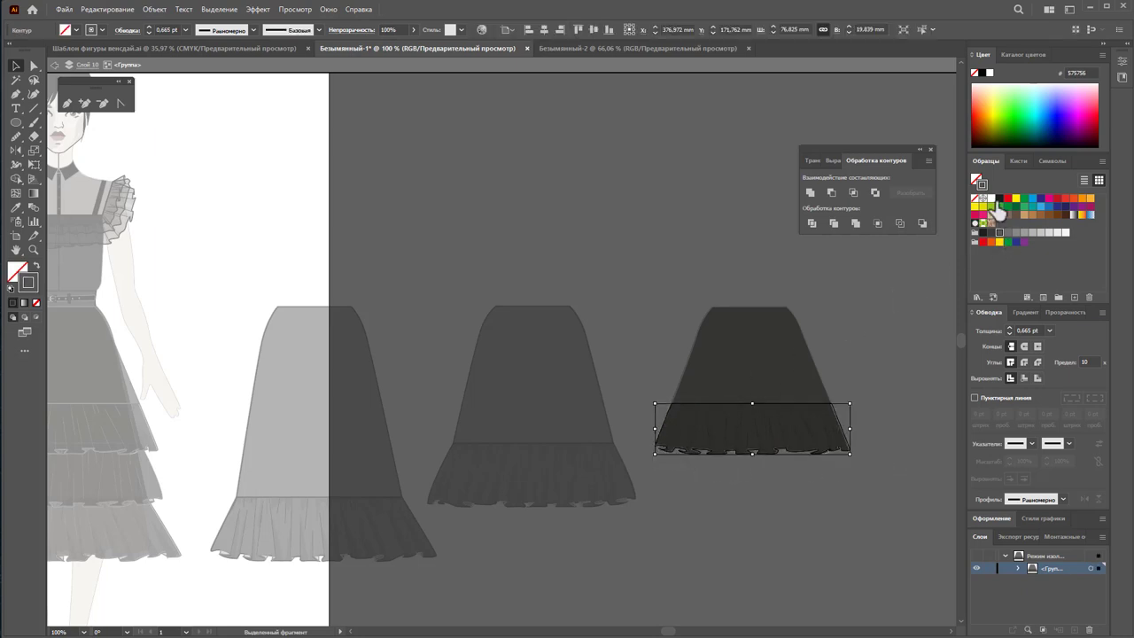
{"action": "left_click", "coordinate": [996, 205]}
{"action": "left_click", "coordinate": [876, 376]}
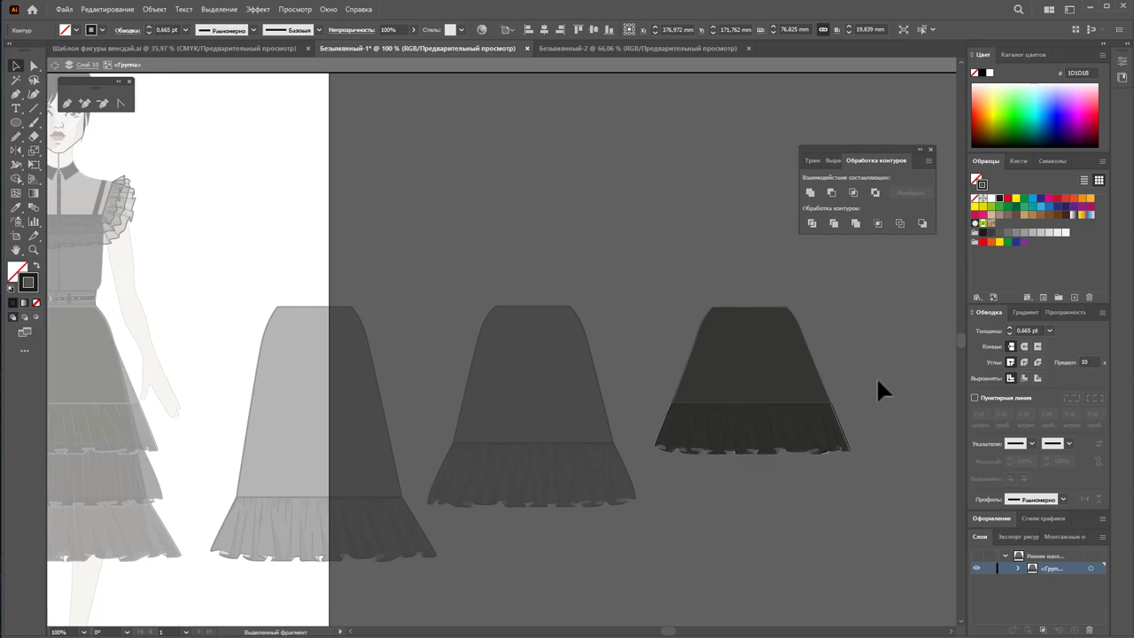
- Recheck the third skirt's bottom ruffle and close isolation so everything shows at full opacity
{"action": "left_click", "coordinate": [840, 429]}
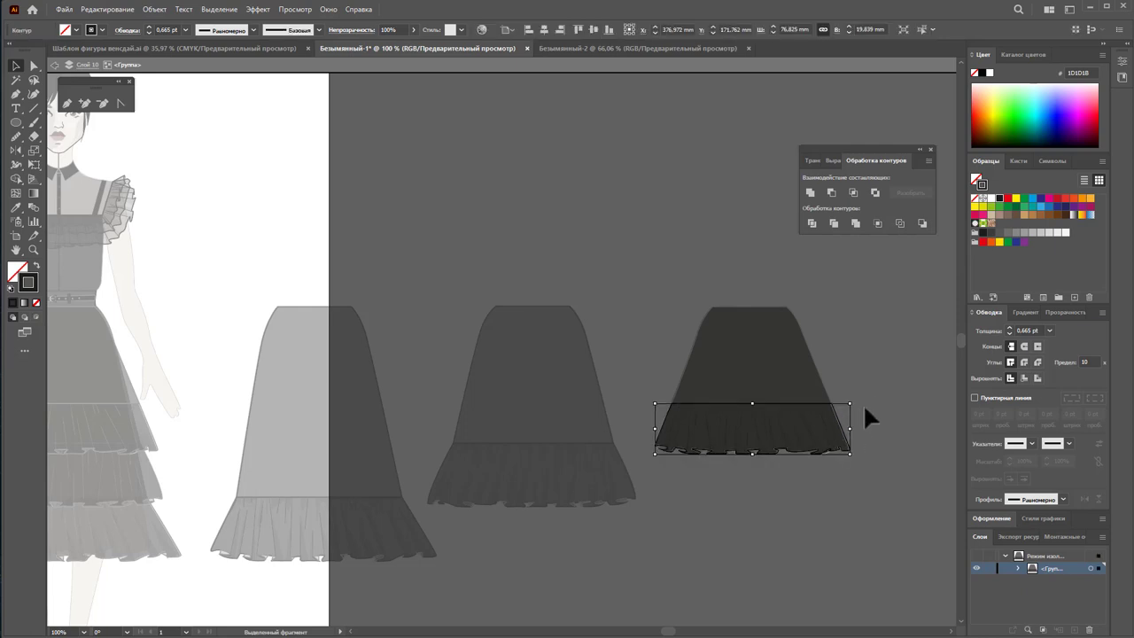
{"action": "double_click", "coordinate": [838, 420]}
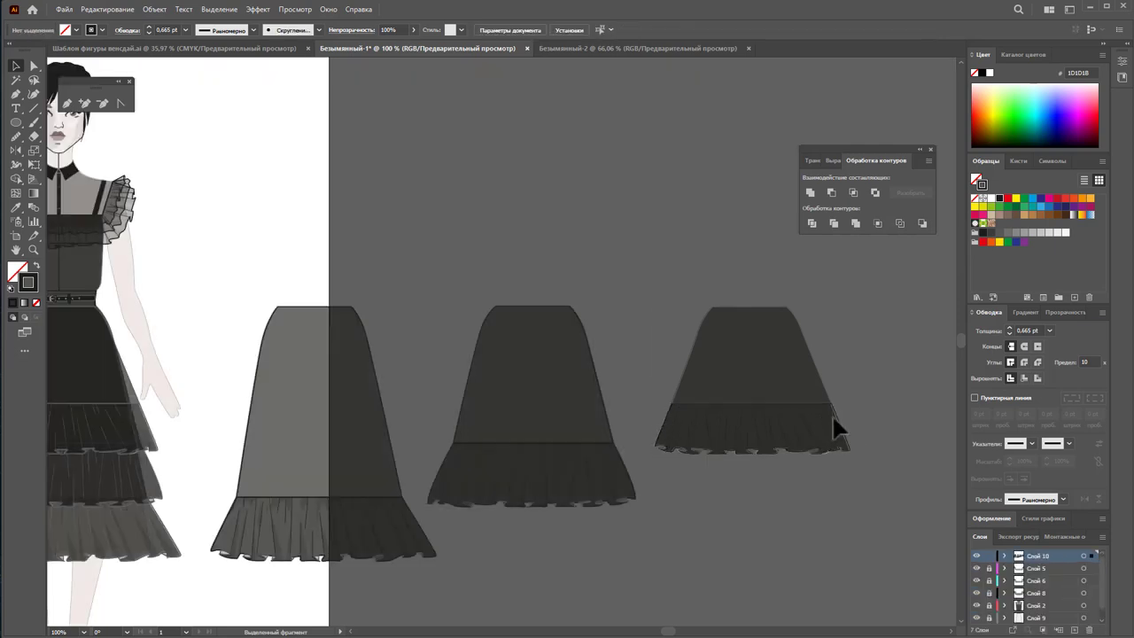
{"action": "double_click", "coordinate": [833, 420]}
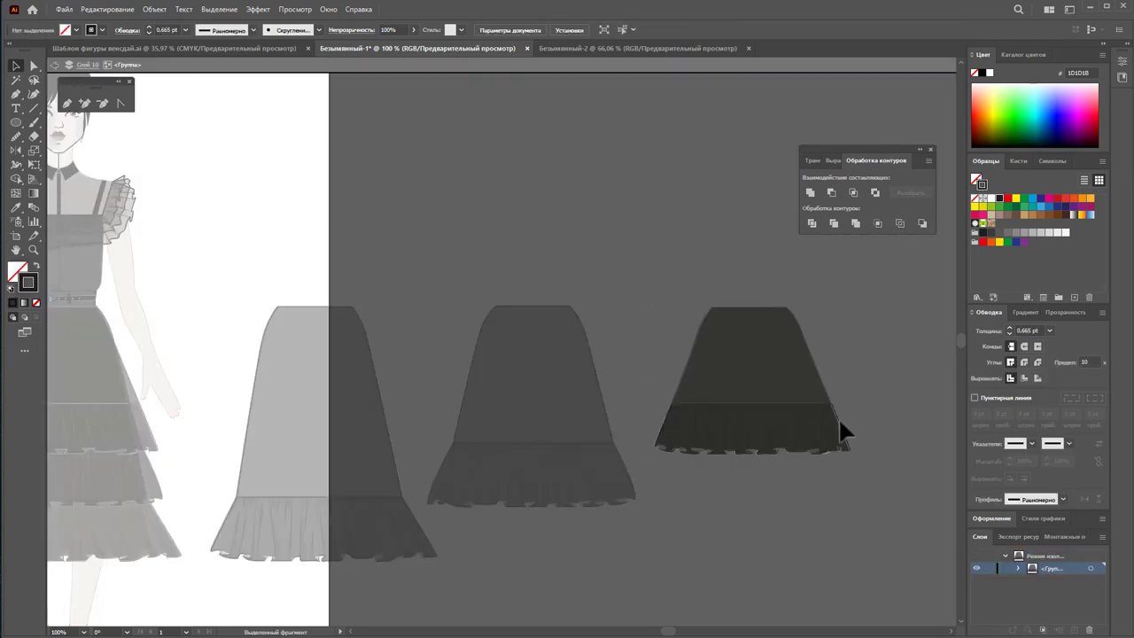
{"action": "left_click", "coordinate": [838, 432]}
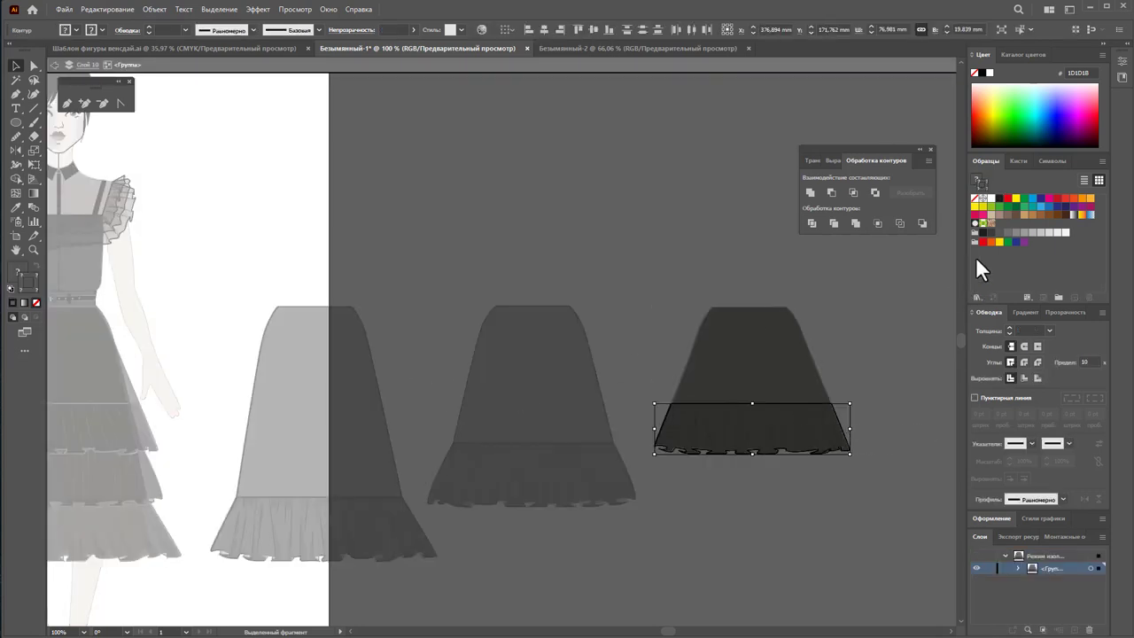
{"action": "left_click", "coordinate": [890, 310]}
- Stack the middle and right skirt drafts onto the left skirt as three tiers, zooming out
{"action": "double_click", "coordinate": [874, 347]}
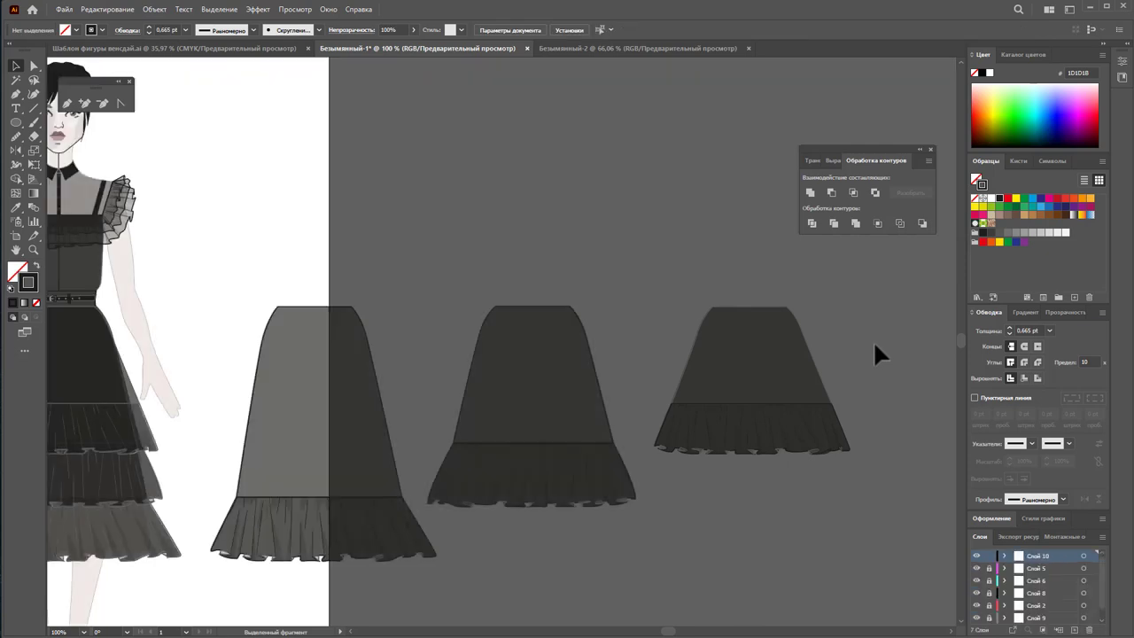
{"action": "left_click_drag", "start_coordinate": [540, 410], "coordinate": [323, 410]}
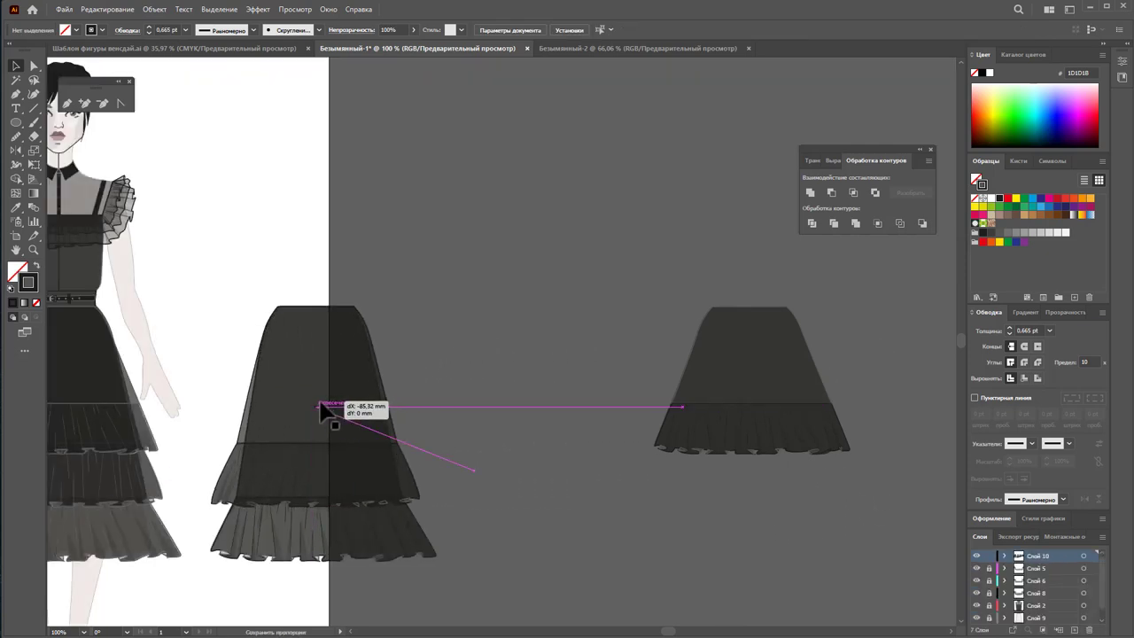
{"action": "left_click_drag", "start_coordinate": [323, 410], "coordinate": [327, 406]}
{"action": "mouse_move", "coordinate": [709, 420]}
{"action": "left_mouse_down"}
{"action": "mouse_move", "coordinate": [307, 386]}
{"action": "mouse_move", "coordinate": [338, 381]}
{"action": "left_mouse_up"}
{"action": "left_click", "coordinate": [510, 395]}
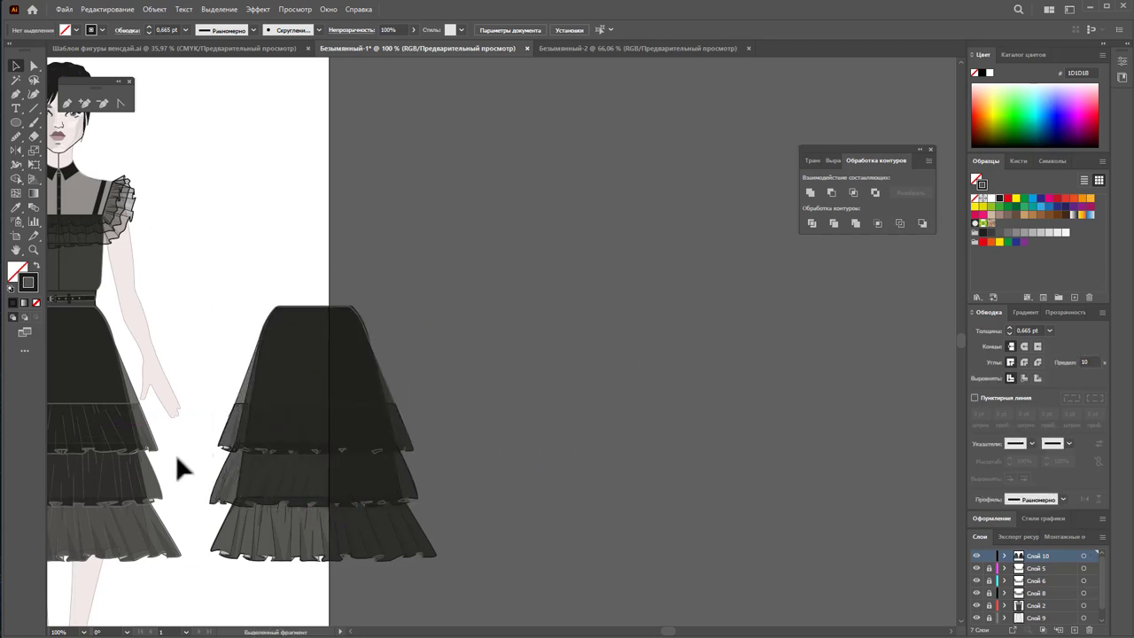
{"action": "key", "text": "z"}
{"action": "left_click", "coordinate": [222, 411], "text": "alt"}
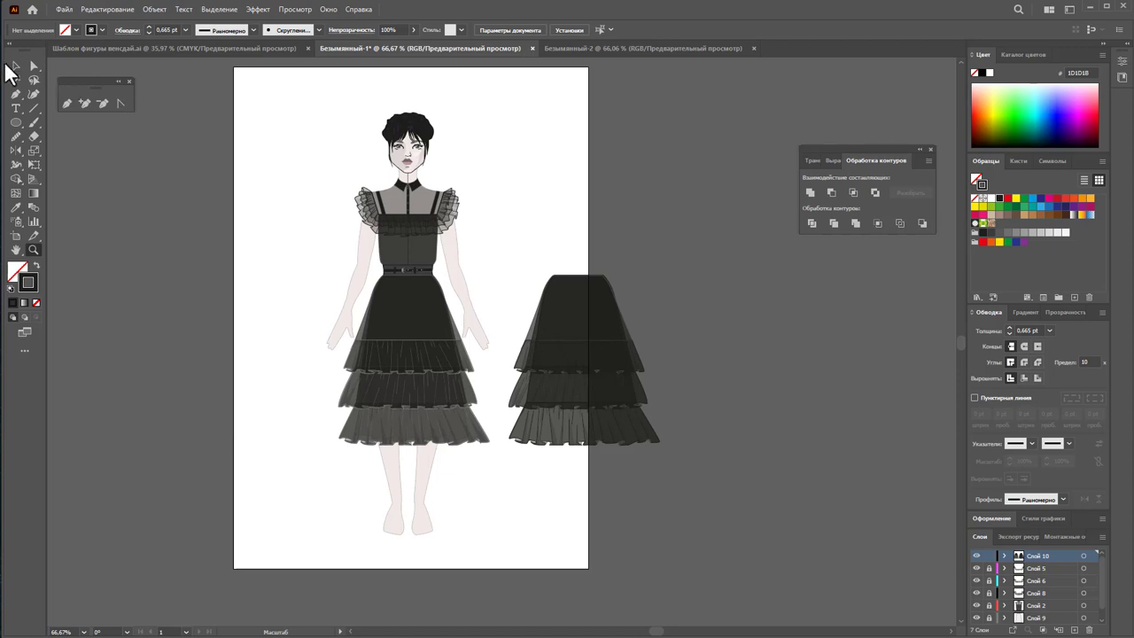
- Delete the spare stacked skirt beside the figure and fit the page in view
{"action": "left_click", "coordinate": [15, 66]}
{"action": "left_click", "coordinate": [571, 354]}
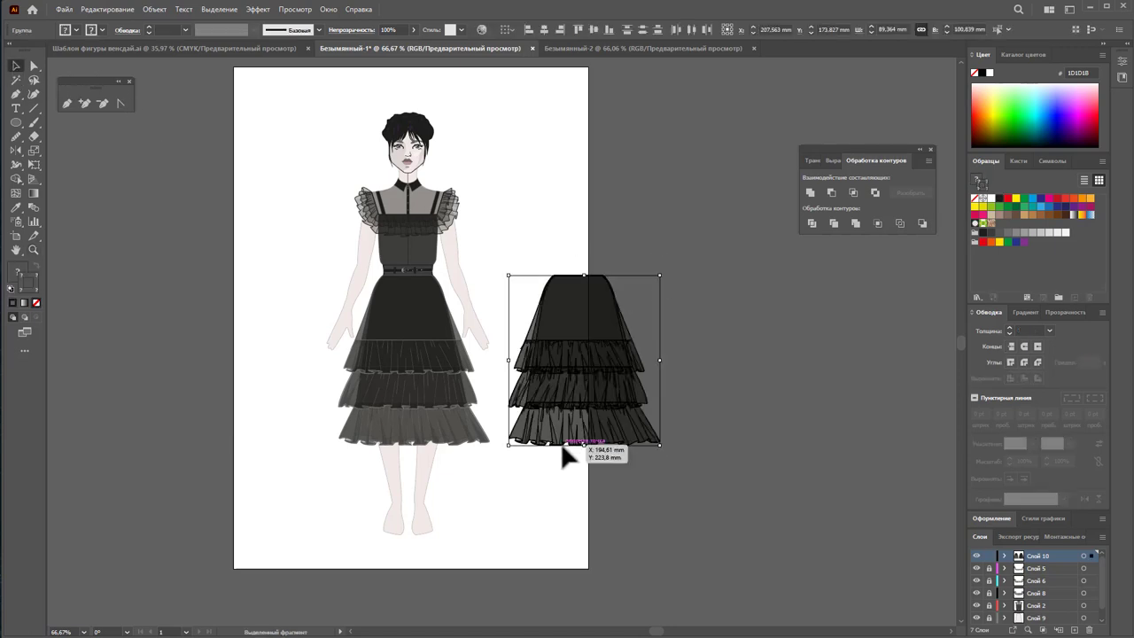
{"action": "key", "text": "Delete"}
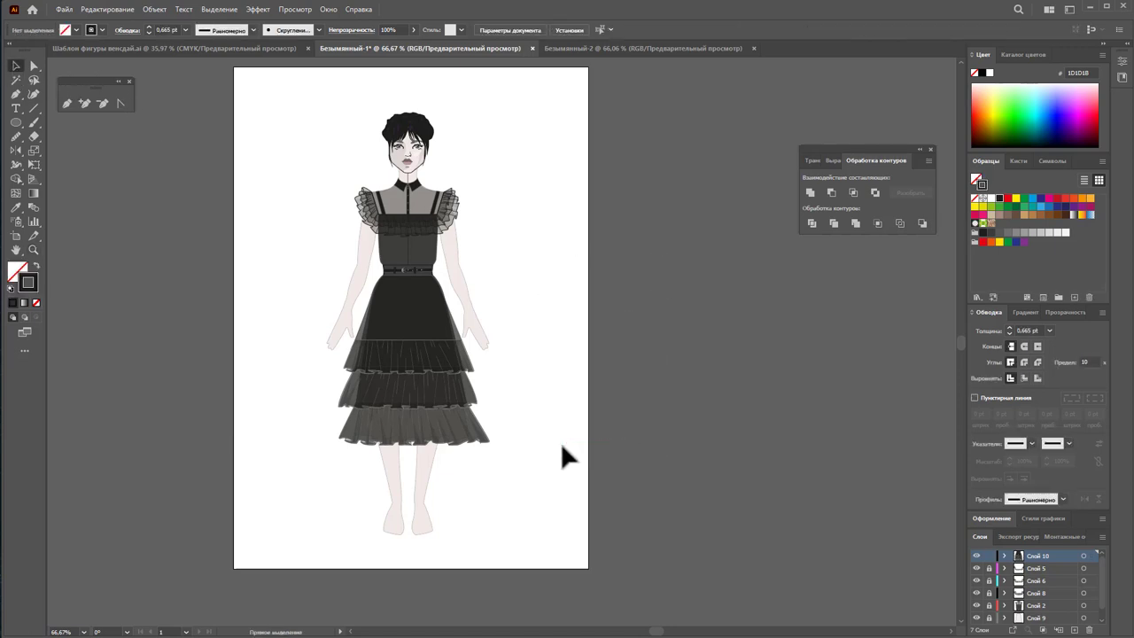
{"action": "key", "text": "ctrl+0"}
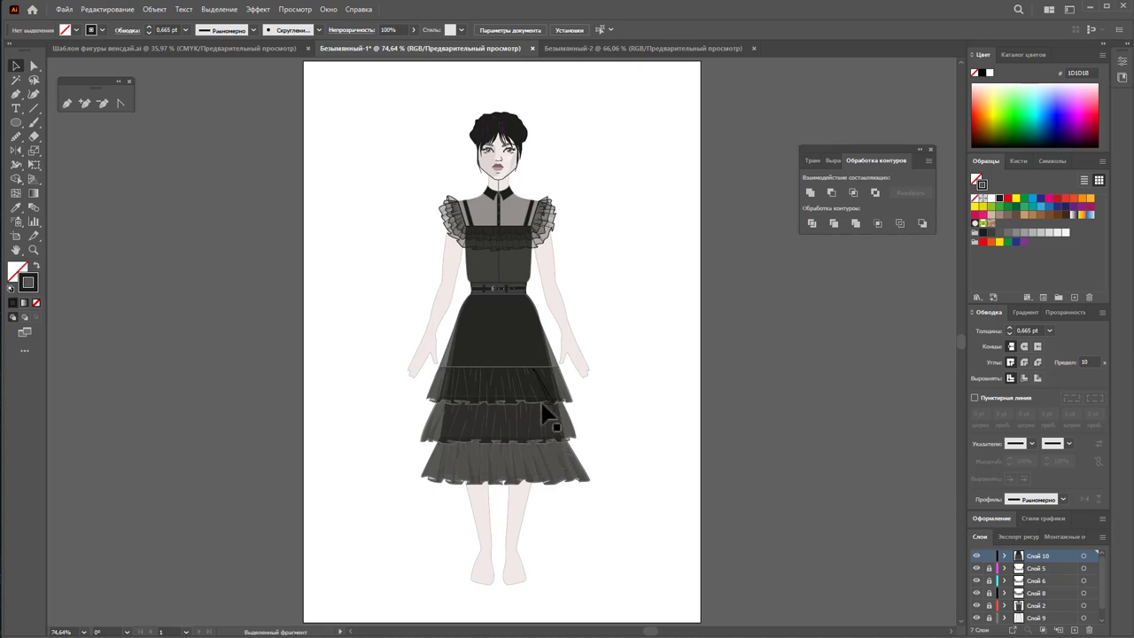
- Select the whole three-tier skirt on the figure and copy it
{"action": "left_click_drag", "start_coordinate": [539, 402], "coordinate": [550, 413]}
{"action": "key", "text": "ctrl+z"}
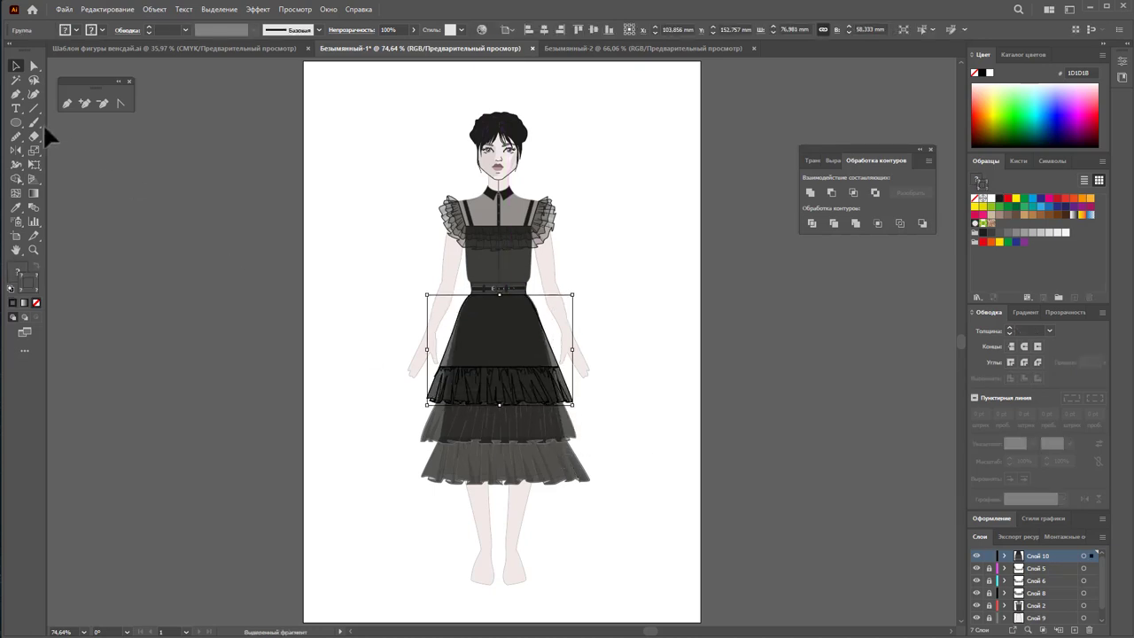
{"action": "scroll", "coordinate": [1001, 558], "scroll_direction": "down", "scroll_amount": 1}
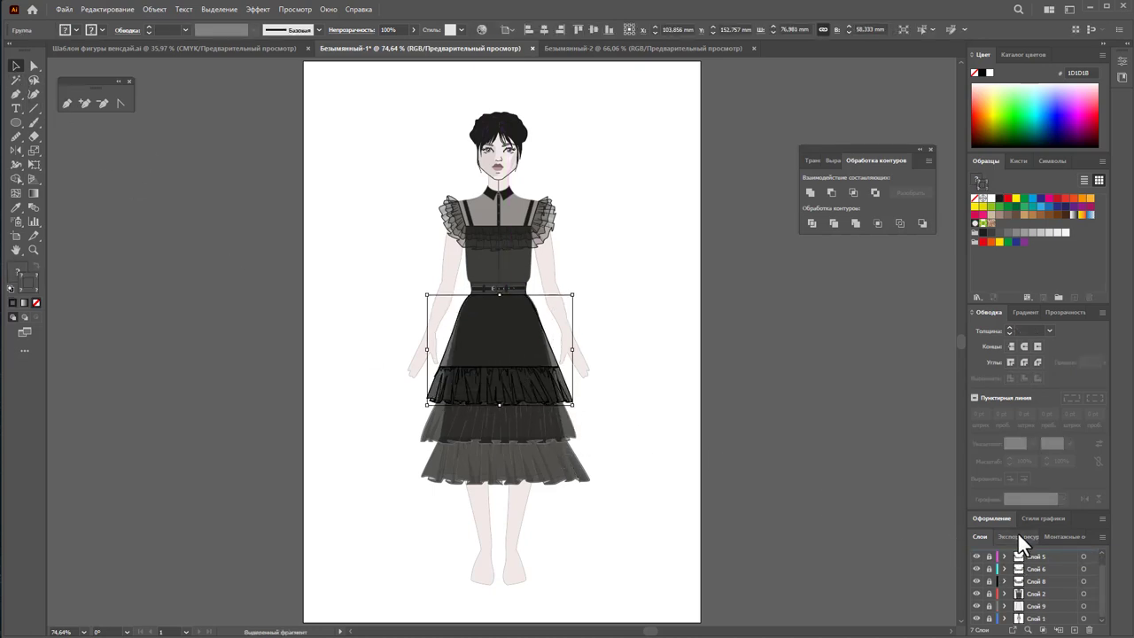
{"action": "left_click_drag", "start_coordinate": [1017, 520], "coordinate": [1016, 436]}
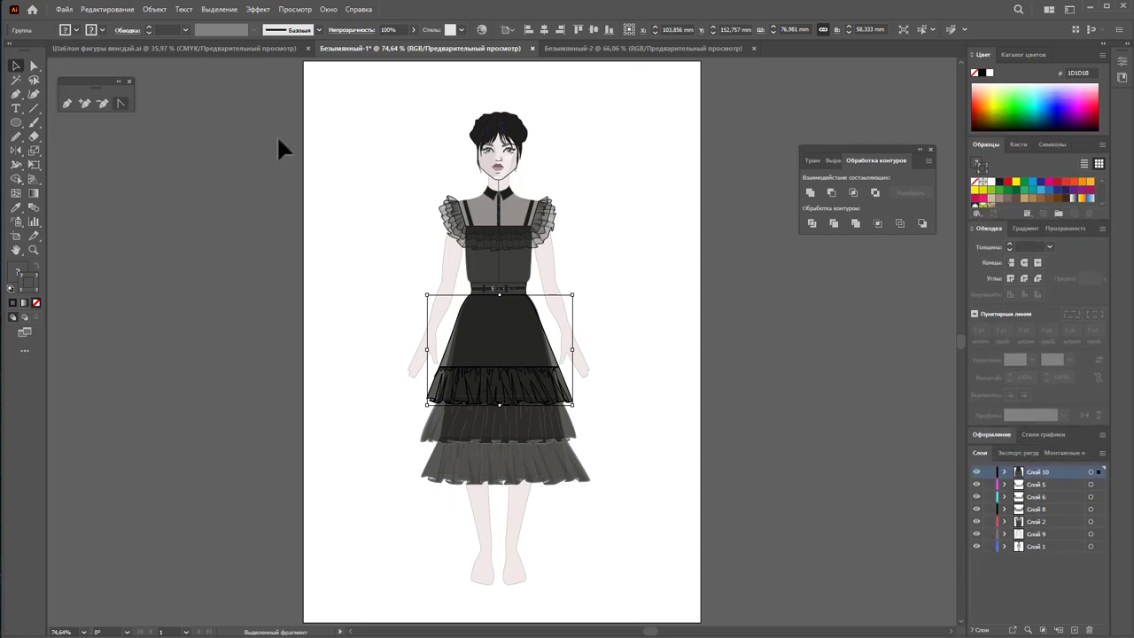
{"action": "left_click_drag", "start_coordinate": [308, 129], "coordinate": [631, 574]}
{"action": "right_click", "coordinate": [525, 352]}
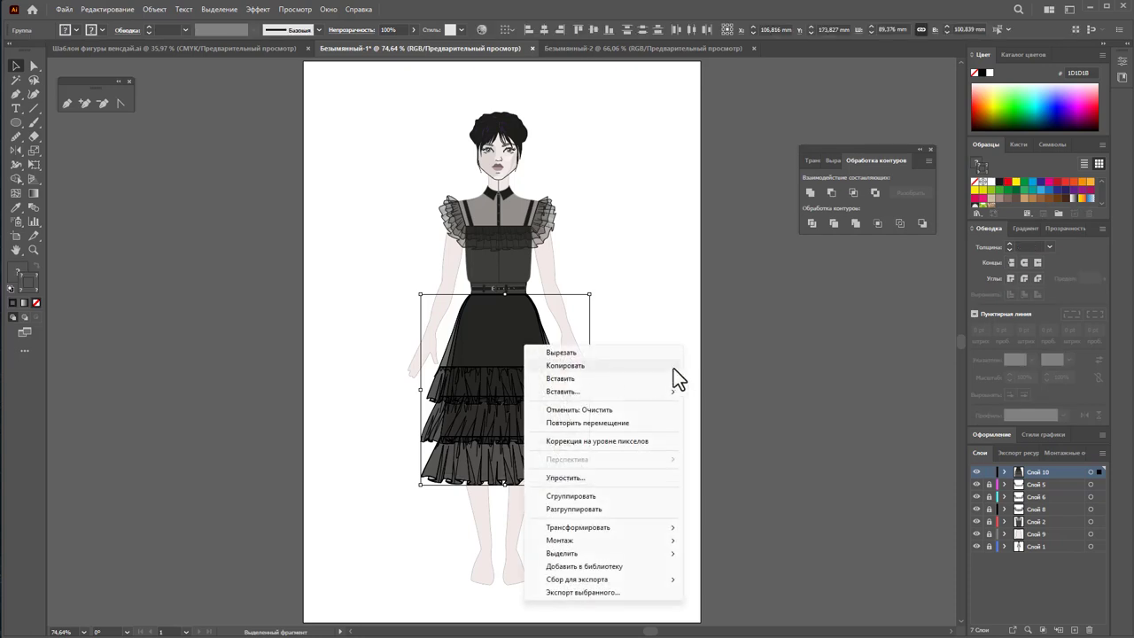
{"action": "left_click", "coordinate": [673, 368]}
- Unlock the remaining dress layers and group all the dress parts into one object
{"action": "left_click_drag", "start_coordinate": [990, 521], "coordinate": [990, 534]}
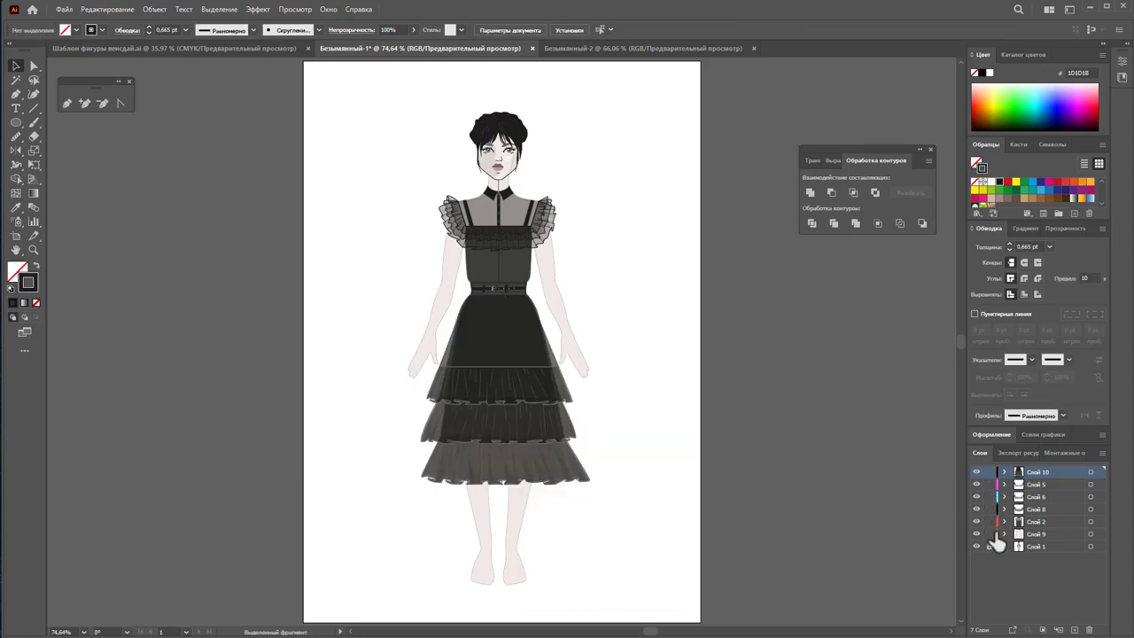
{"action": "left_click_drag", "start_coordinate": [663, 509], "coordinate": [352, 138]}
{"action": "right_click", "coordinate": [483, 285]}
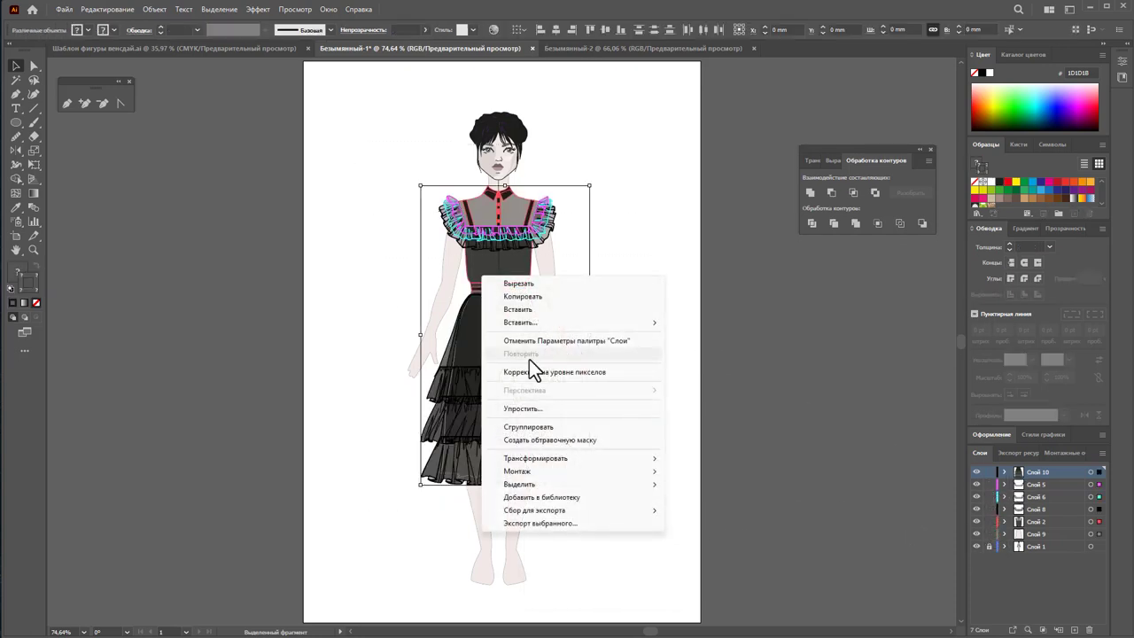
{"action": "left_click", "coordinate": [541, 425]}
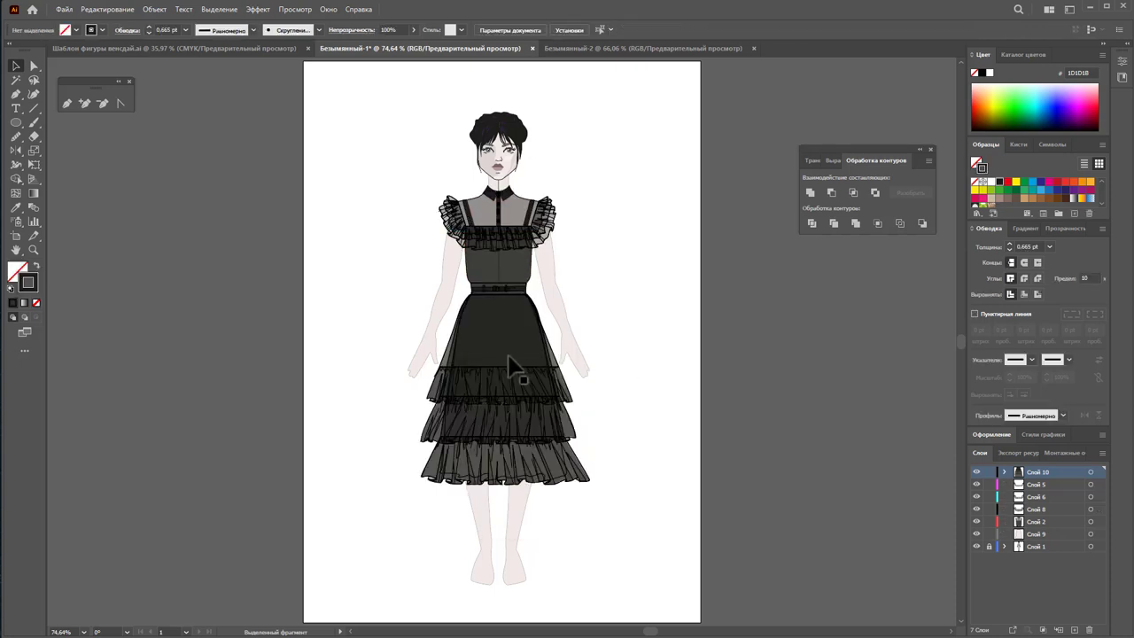
{"action": "mouse_move", "coordinate": [510, 365]}
{"action": "left_mouse_down"}
{"action": "mouse_move", "coordinate": [700, 349]}
{"action": "mouse_move", "coordinate": [700, 364]}
{"action": "left_mouse_up"}
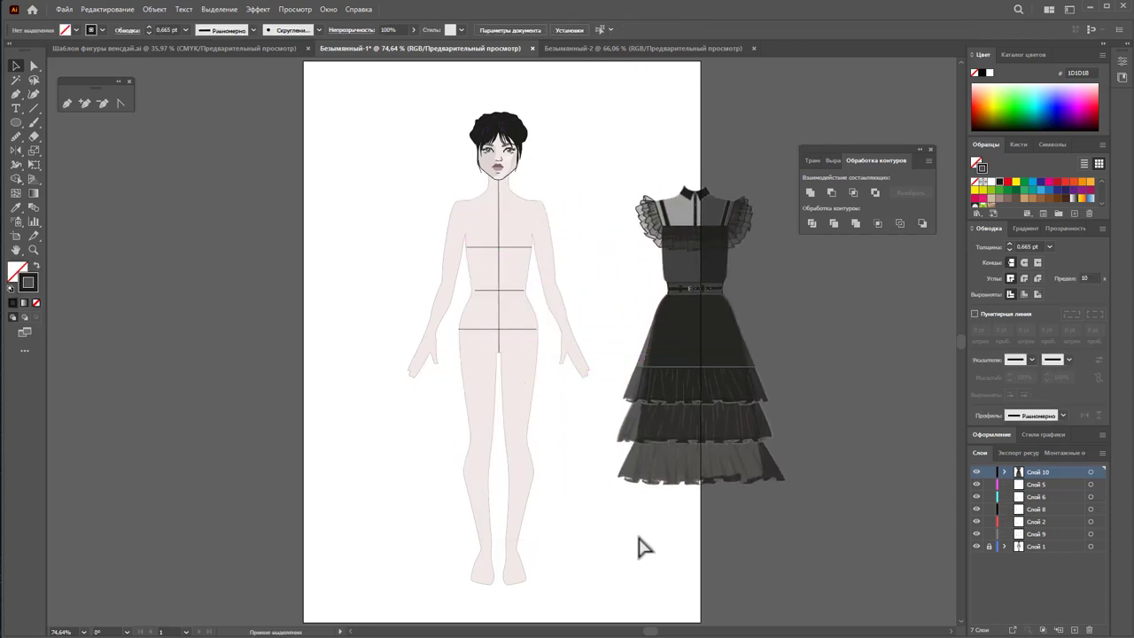
{"action": "key", "text": "ctrl+z"}
{"action": "key", "text": "ctrl+shift+a"}
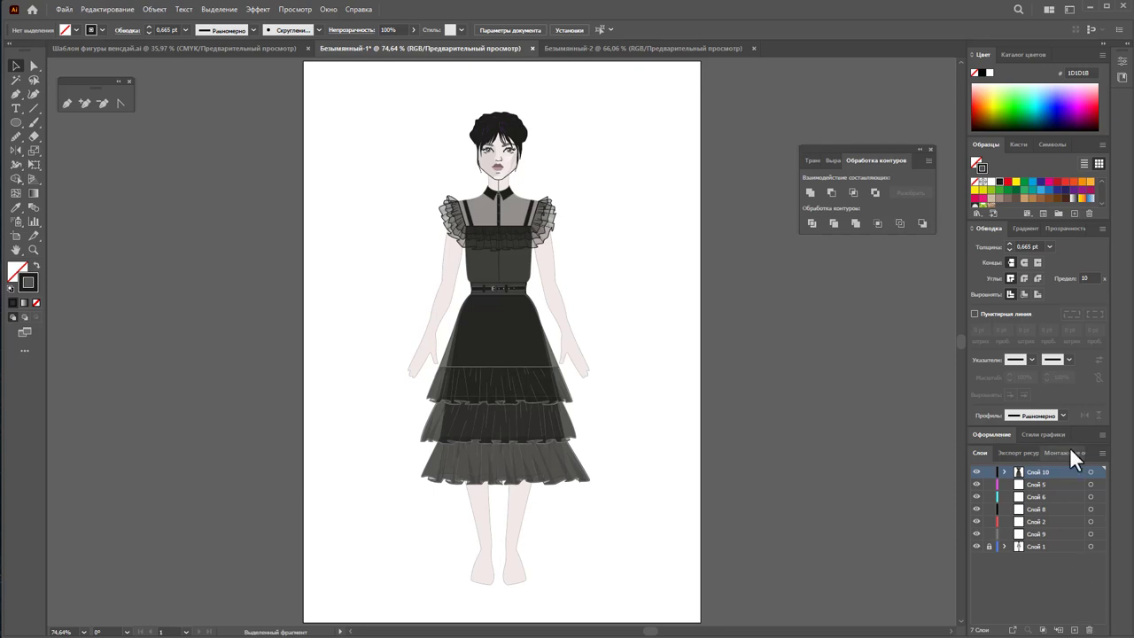
- Merge dress layers Слой 5 through Слой 9 into one and hide the dress
{"action": "left_click", "coordinate": [1035, 483]}
{"action": "left_click", "coordinate": [1041, 530], "text": "shift"}
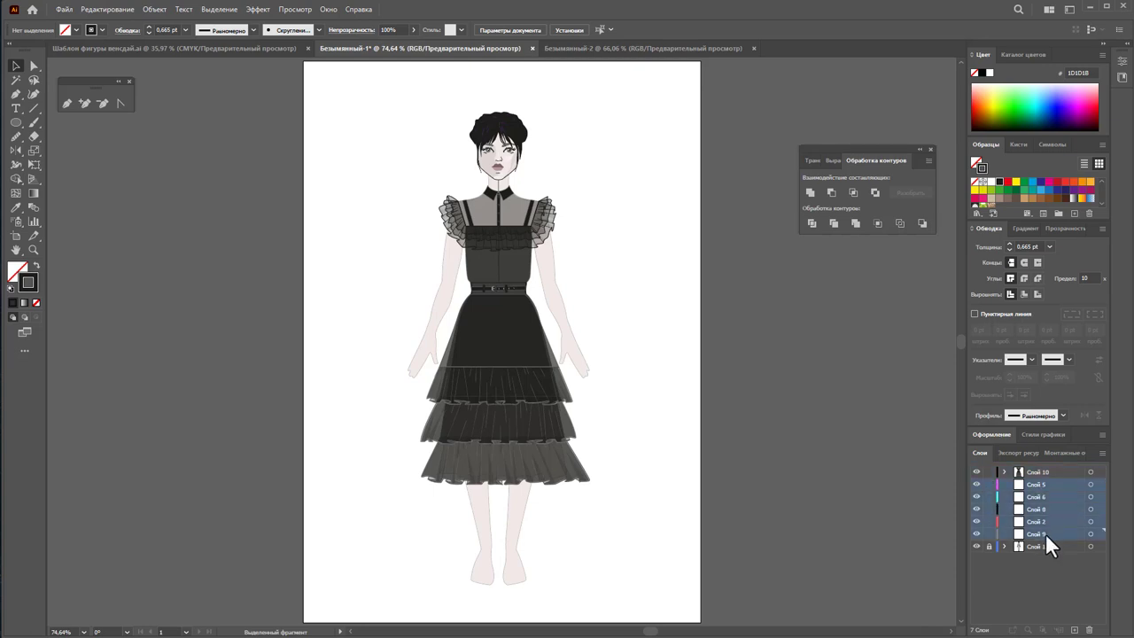
{"action": "left_click_drag", "start_coordinate": [1045, 533], "coordinate": [1089, 630]}
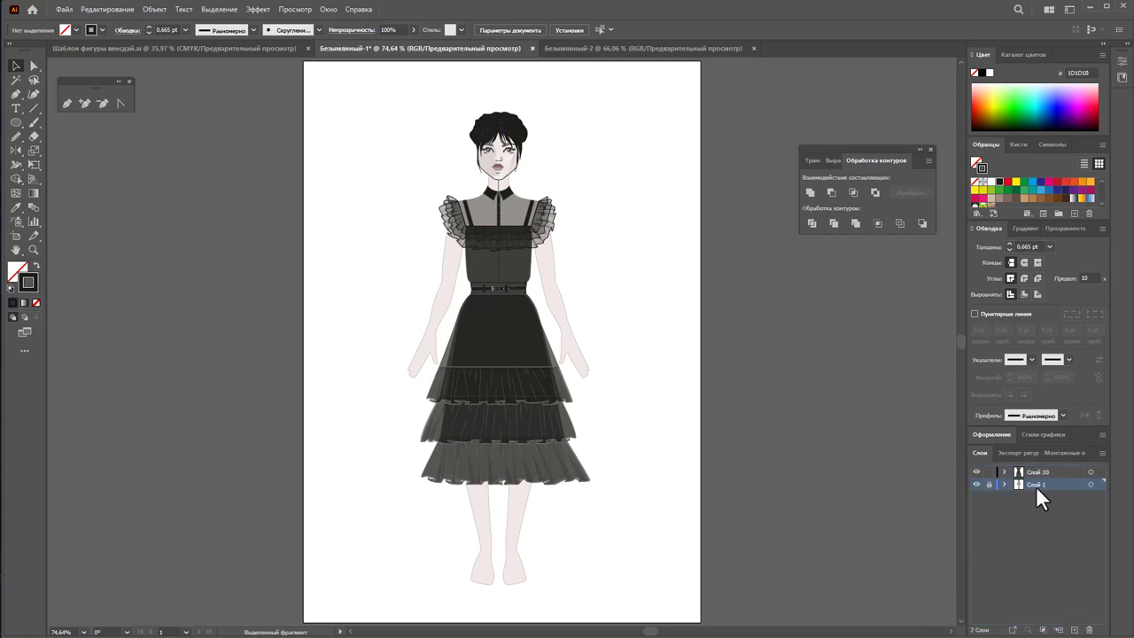
{"action": "left_click", "coordinate": [976, 471]}
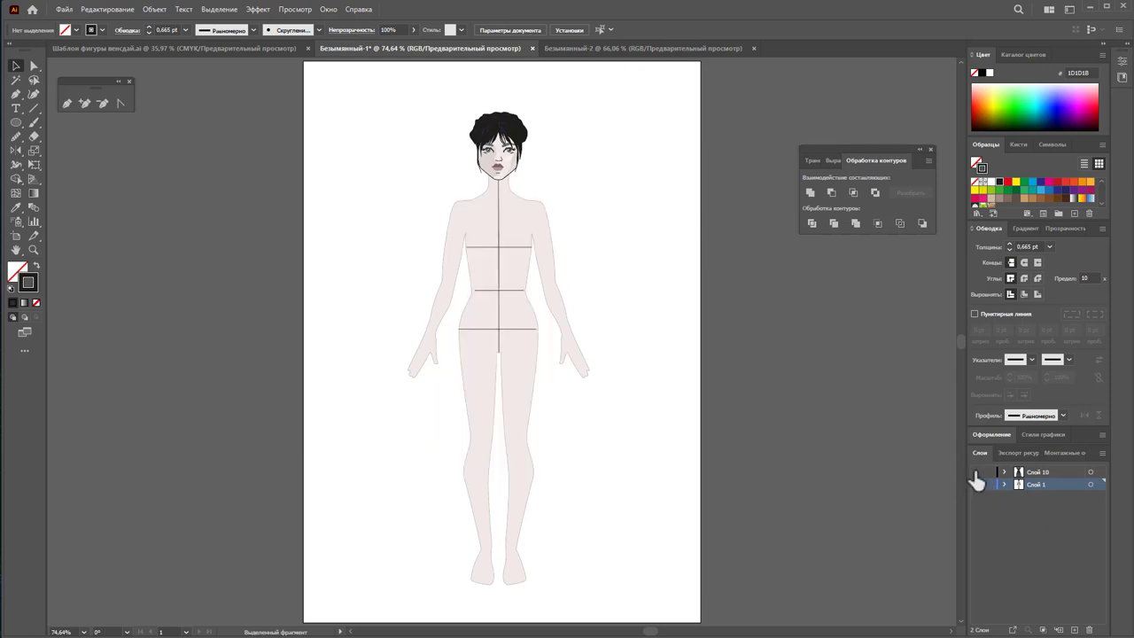
- In the isolated body group, delete the centre, torso, waist and hip guide lines, then show the dress
{"action": "left_click", "coordinate": [497, 287]}
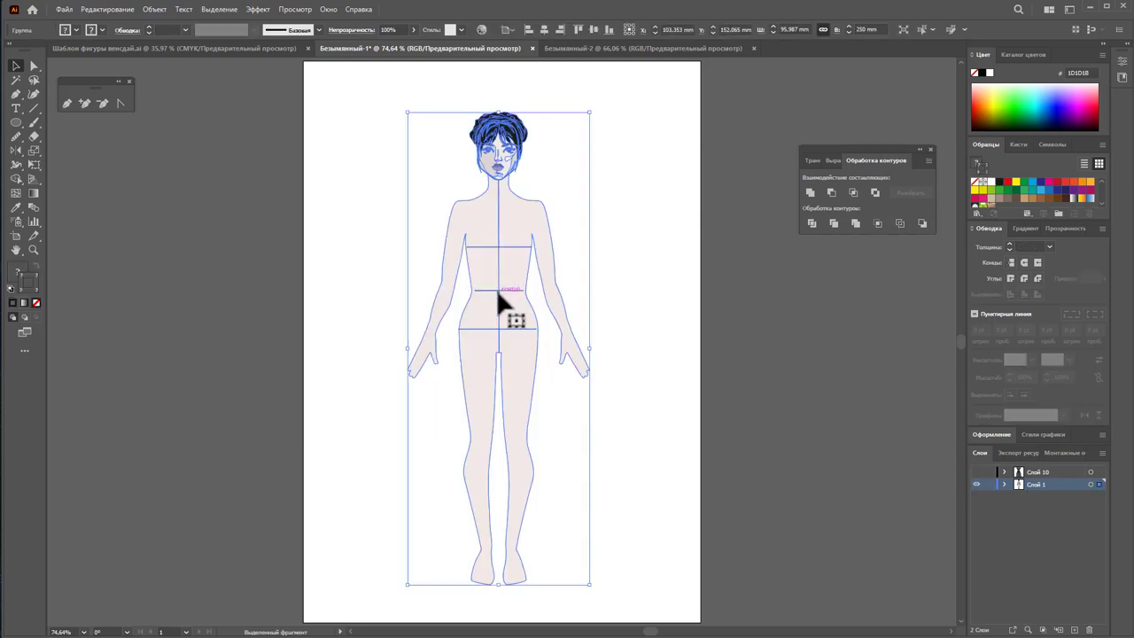
{"action": "double_click", "coordinate": [497, 288]}
{"action": "left_click", "coordinate": [497, 294]}
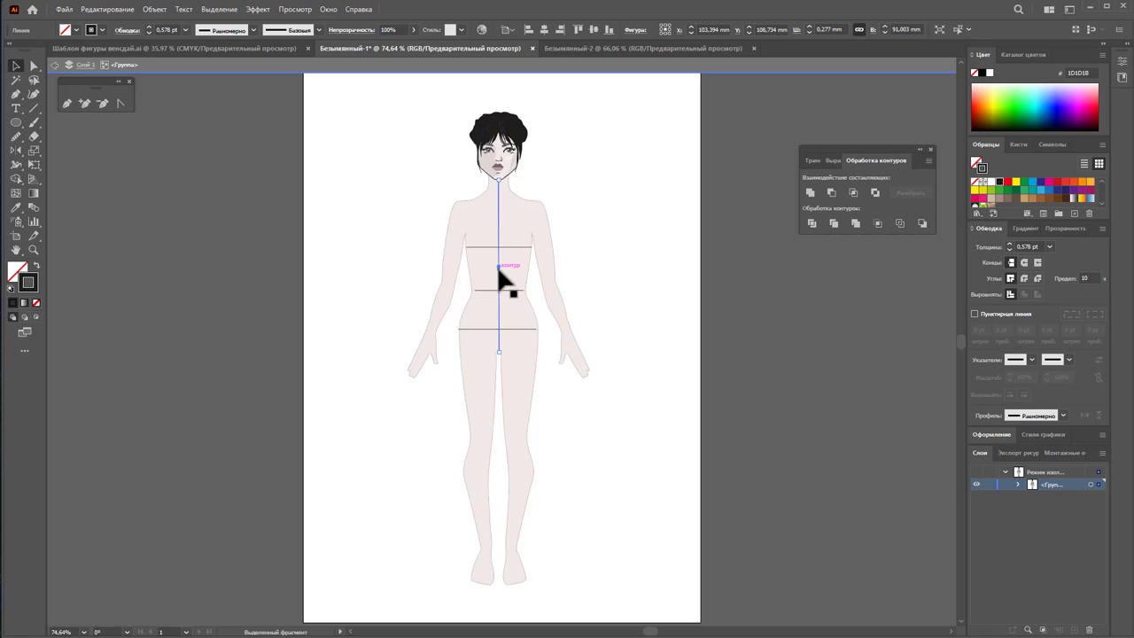
{"action": "key", "text": "Delete"}
{"action": "left_click", "coordinate": [511, 247]}
{"action": "key", "text": "Delete"}
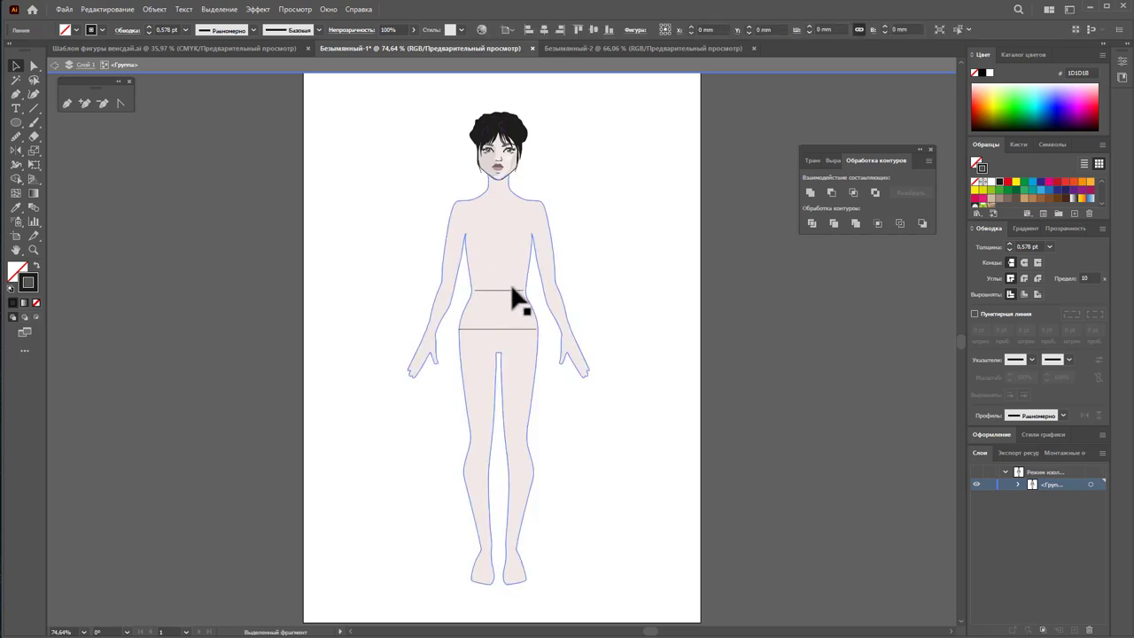
{"action": "left_click", "coordinate": [511, 290]}
{"action": "key", "text": "Delete"}
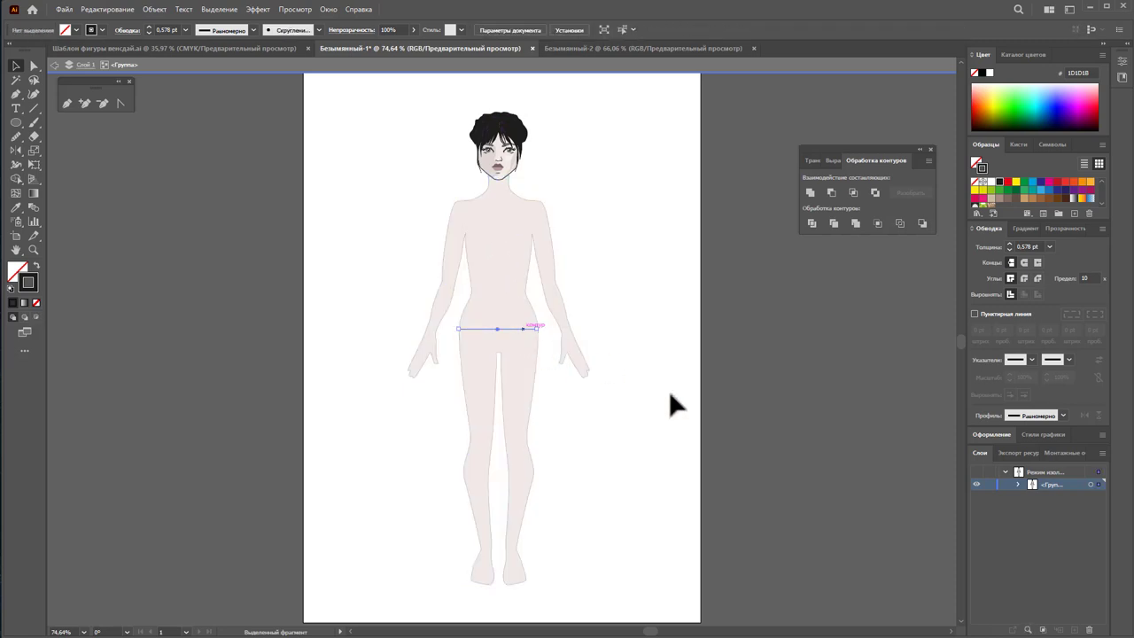
{"action": "key", "text": "Delete"}
{"action": "double_click", "coordinate": [837, 494]}
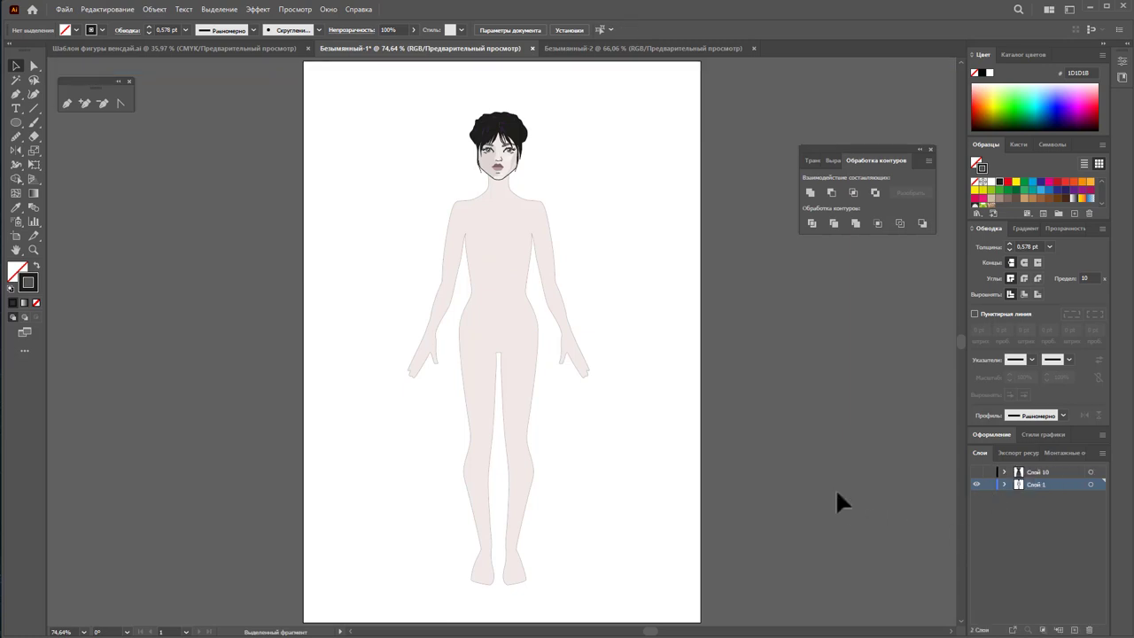
{"action": "left_click", "coordinate": [977, 472]}
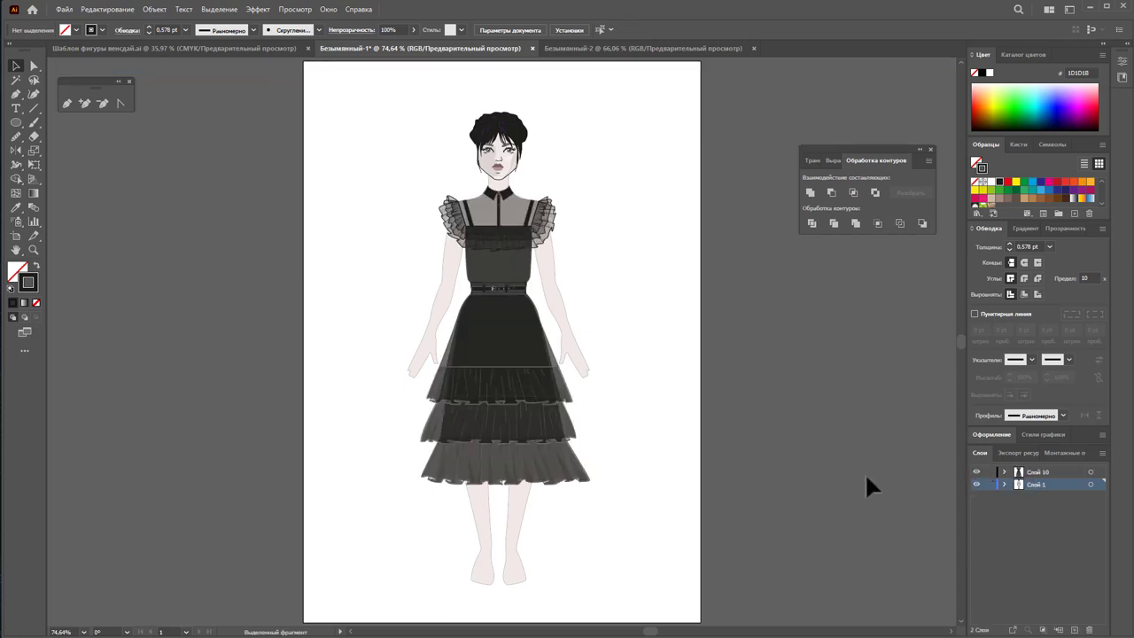